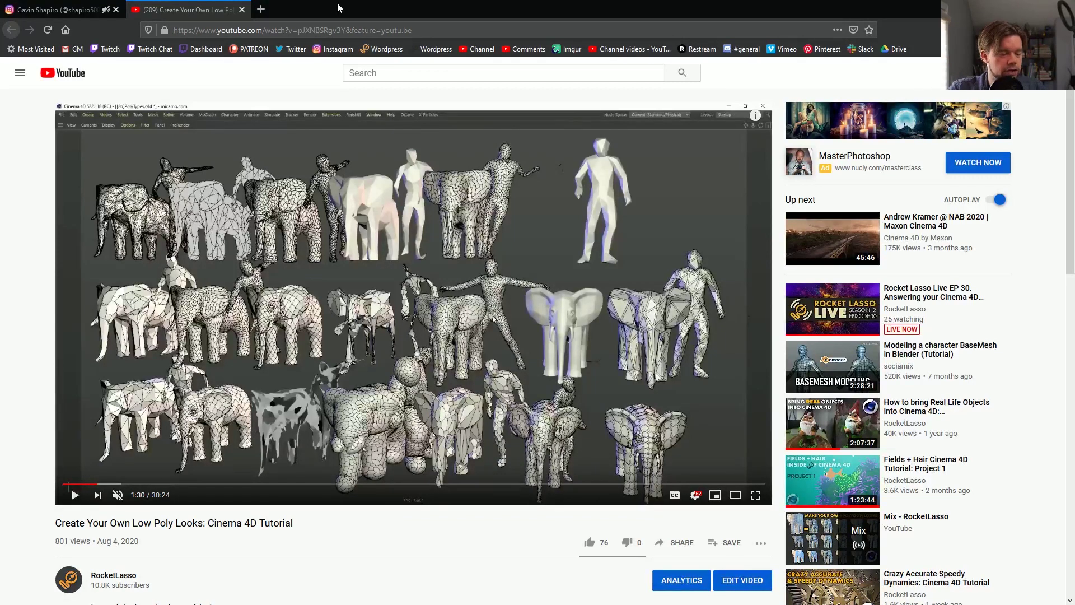
Switch to the Instagram tab and scroll through the profile grid.
click(89, 13)
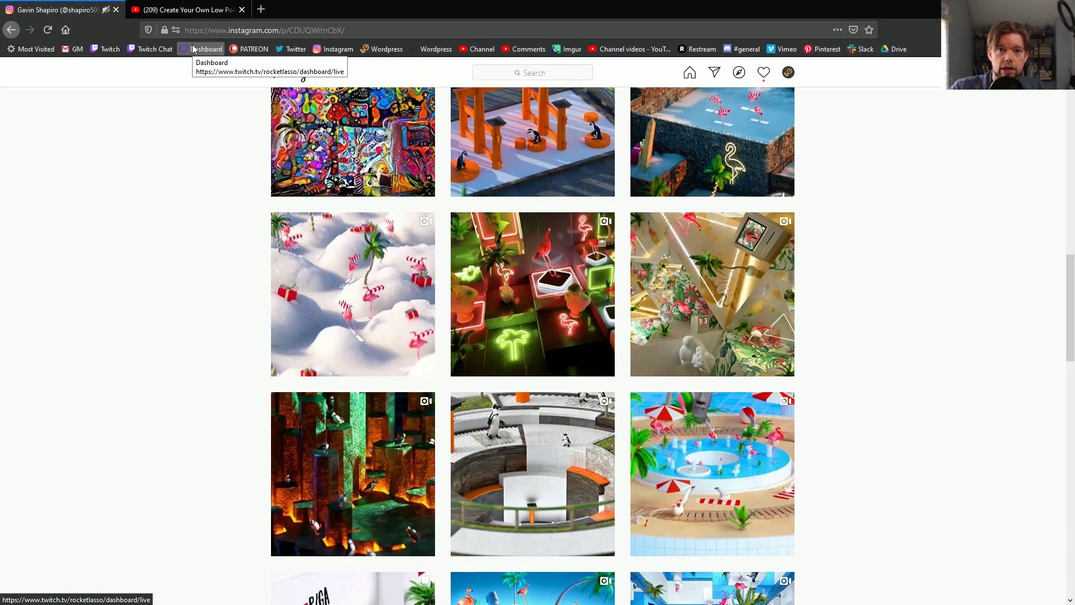
scroll(228, 242, up, 15)
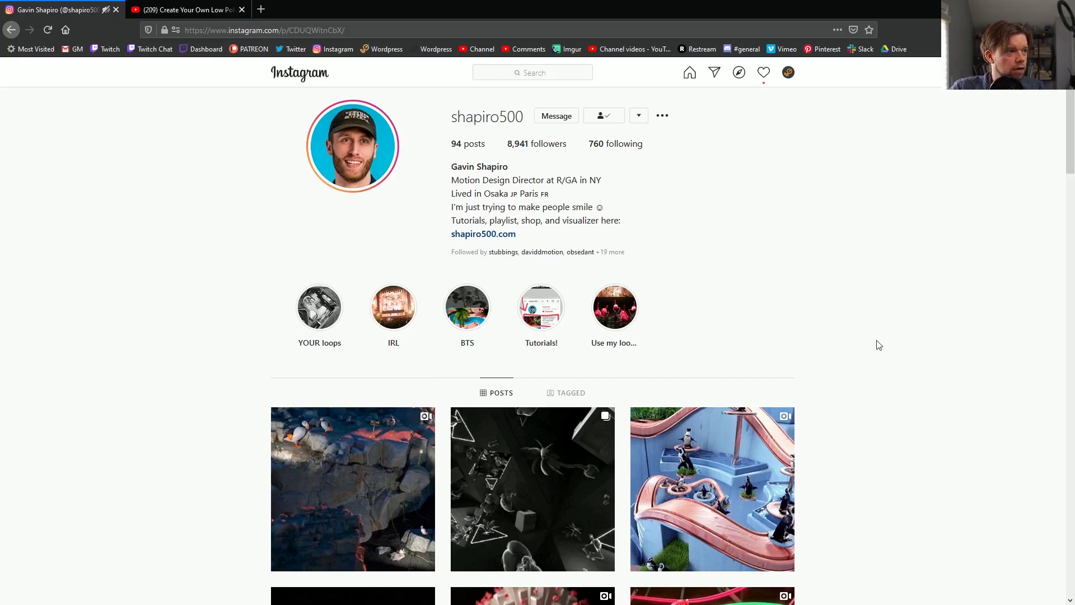
scroll(737, 273, down, 3)
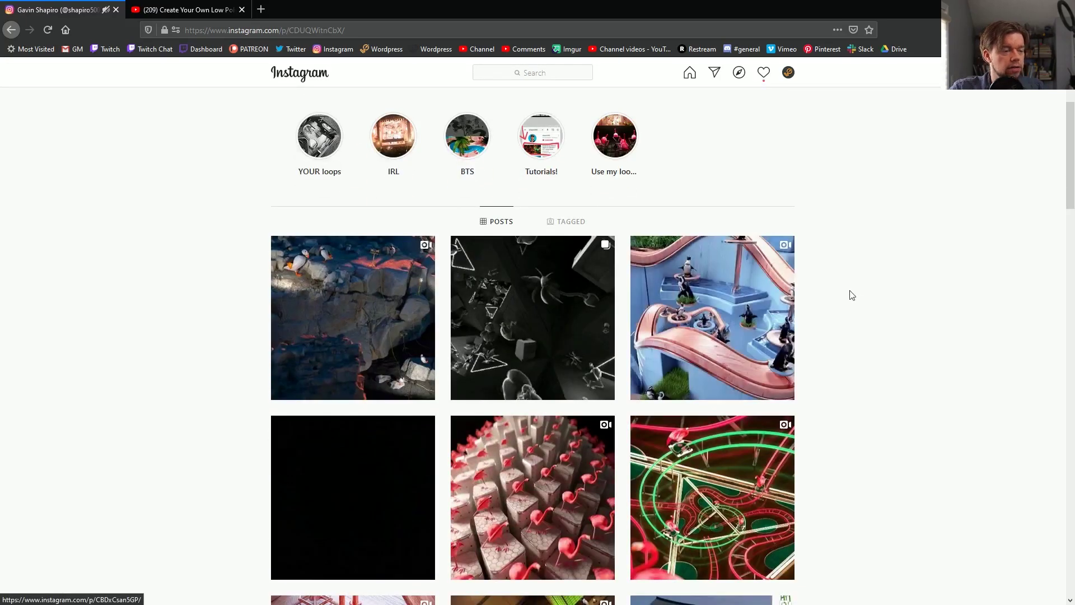
scroll(887, 319, down, 5)
scroll(890, 323, down, 6)
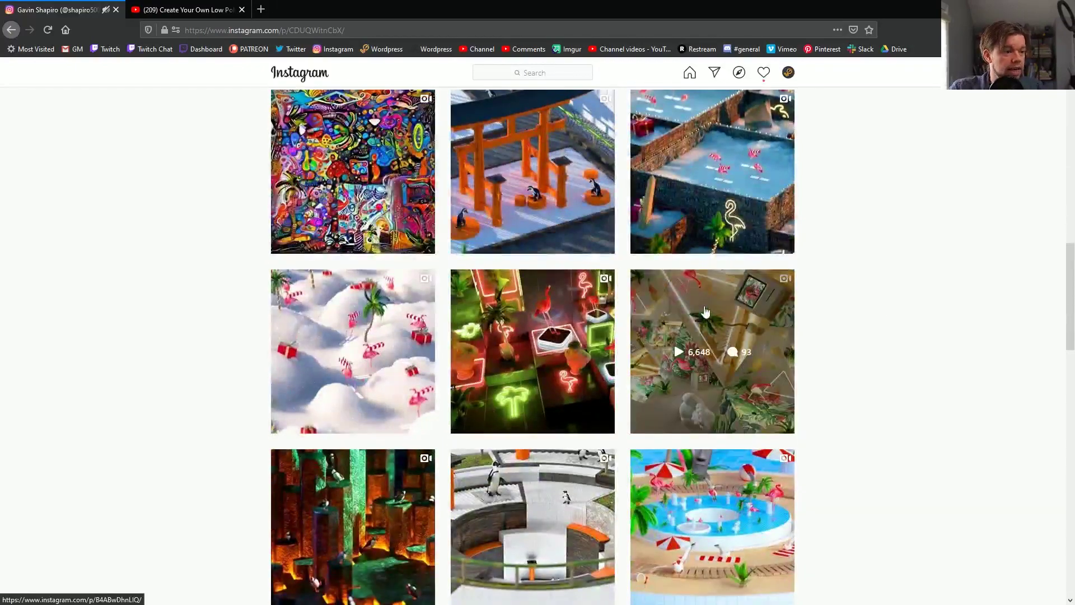
Play the gold flamingo post's video, then bring the Cinema 4D window forward.
click(725, 338)
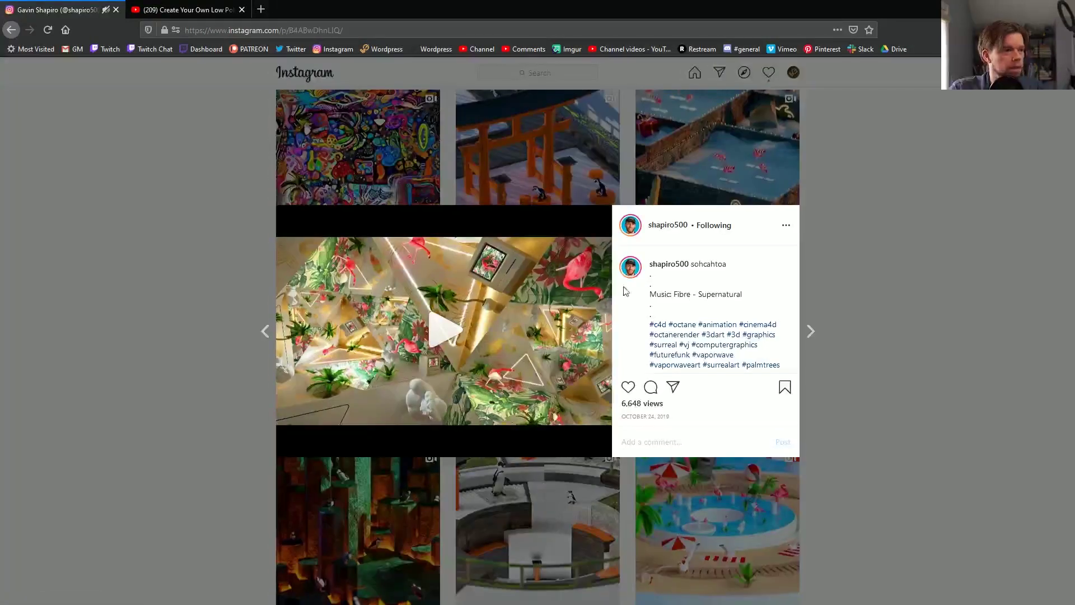
click(441, 334)
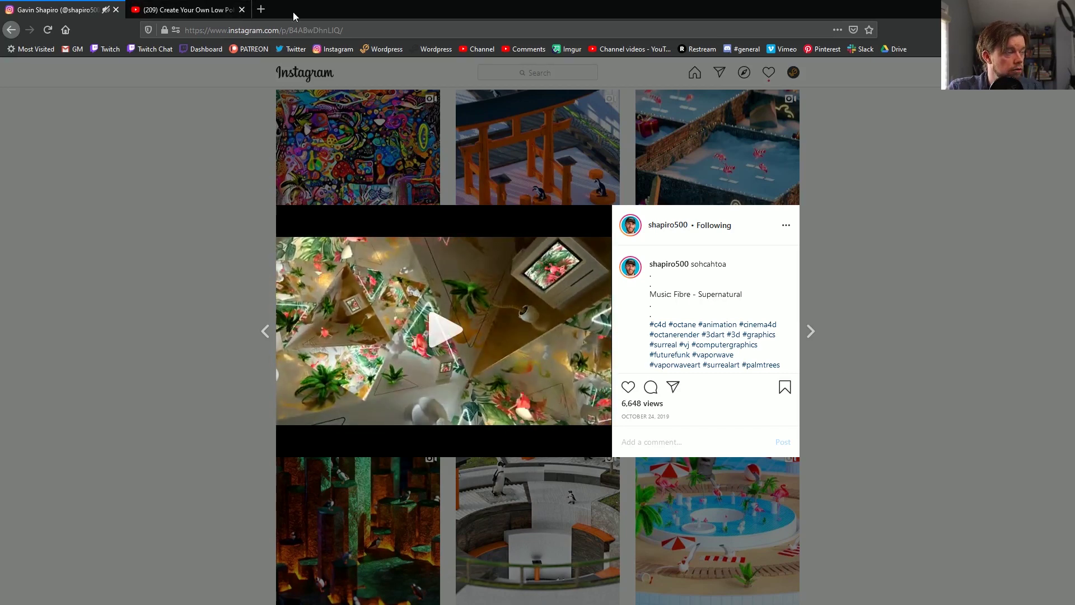
drag(293, 12, 479, 125)
click(629, 38)
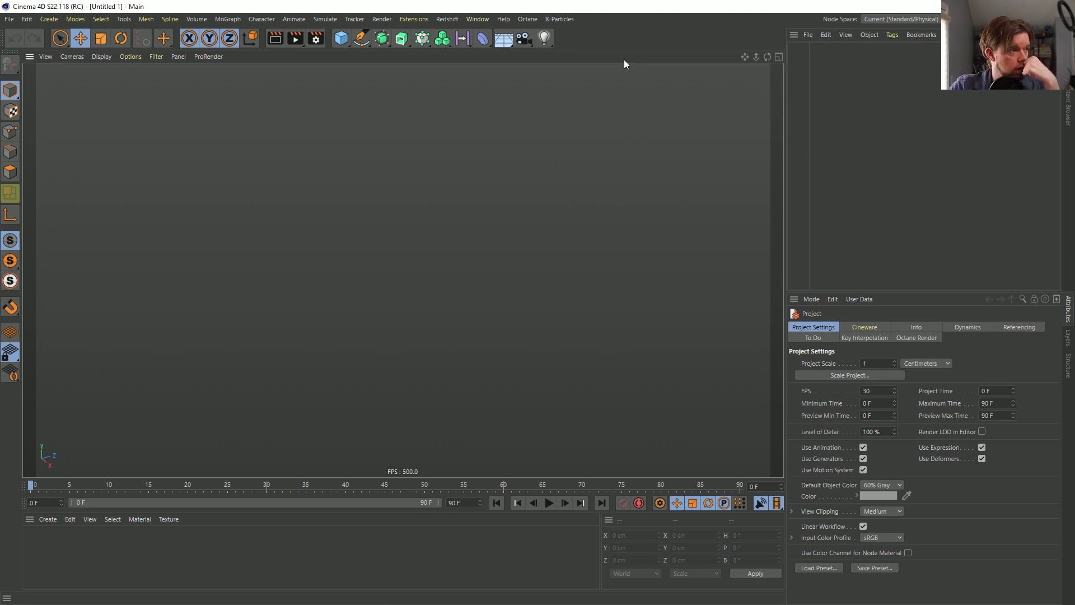
Add a sphere, grow hair on it with Add Hair, and play to watch the guides droop.
click(341, 38)
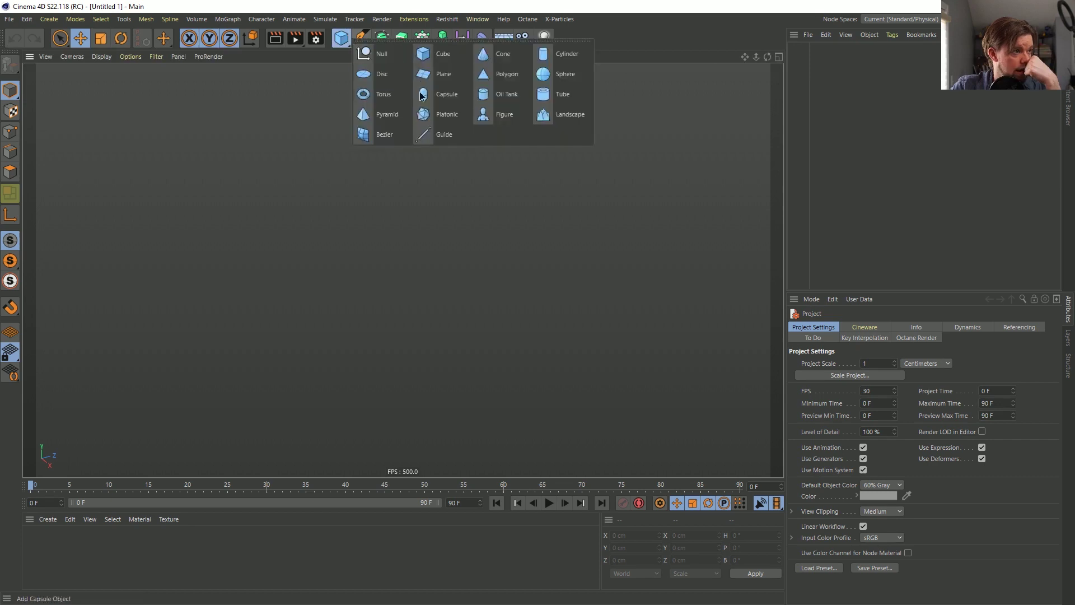
click(563, 74)
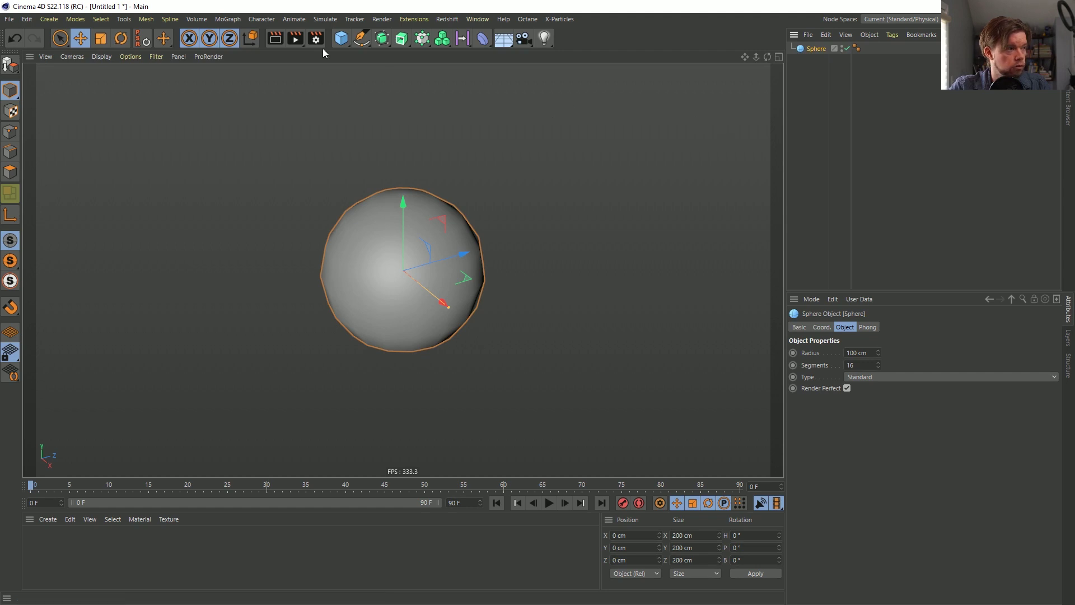
click(325, 19)
click(327, 20)
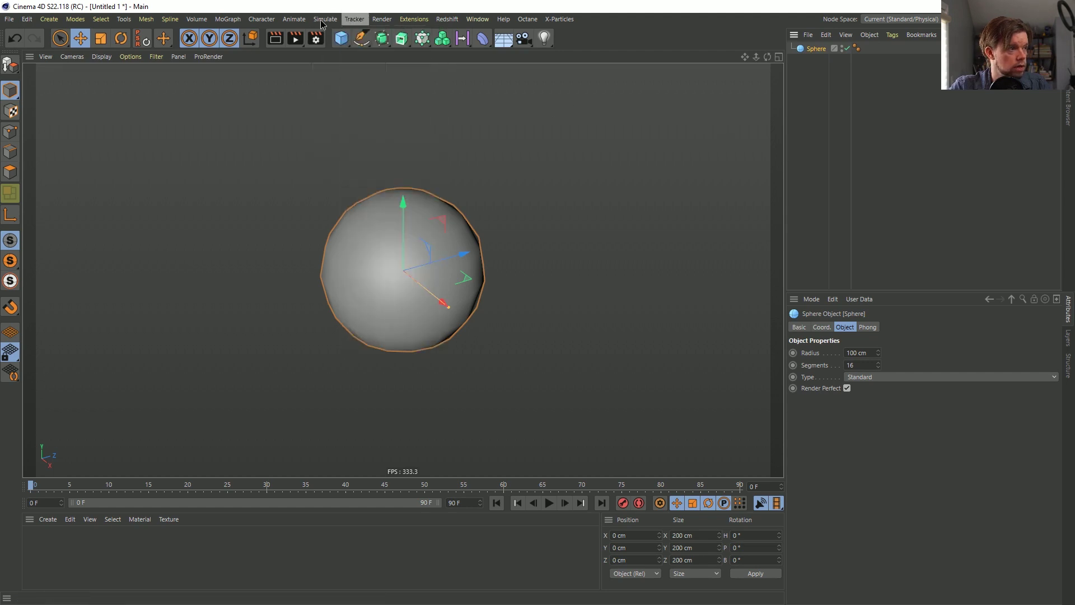
click(324, 19)
mouse_move(347, 109)
click(412, 113)
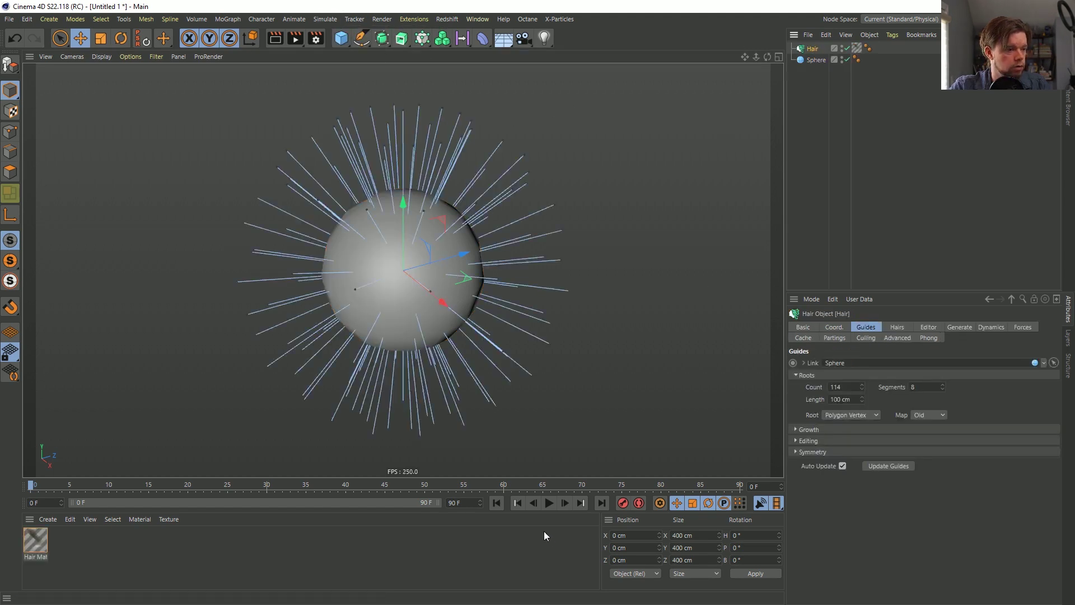
click(549, 503)
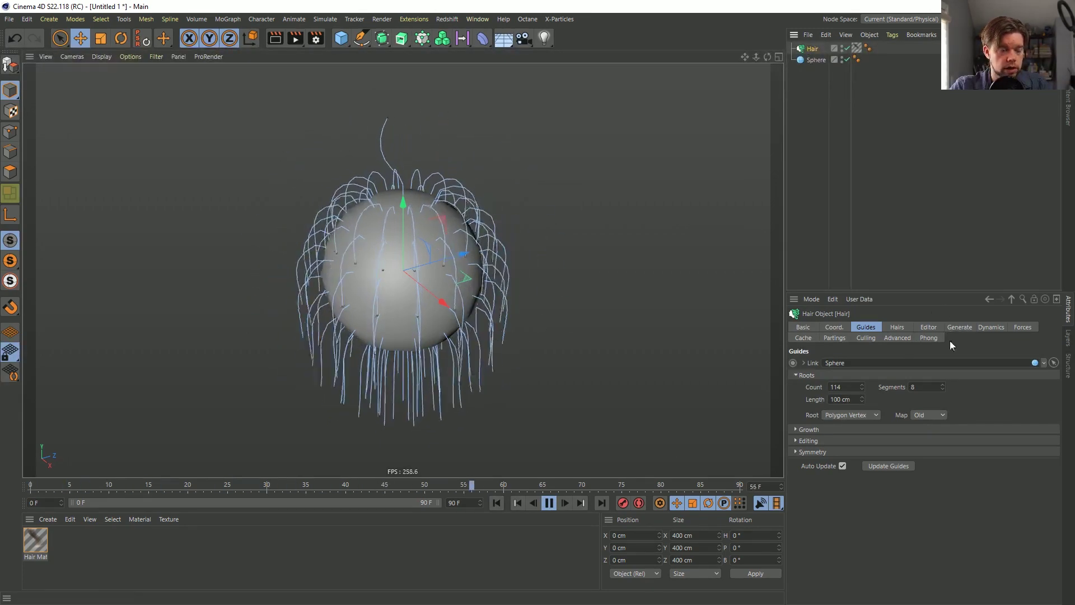
Set the hair's editor Display to Hair Lines.
click(928, 327)
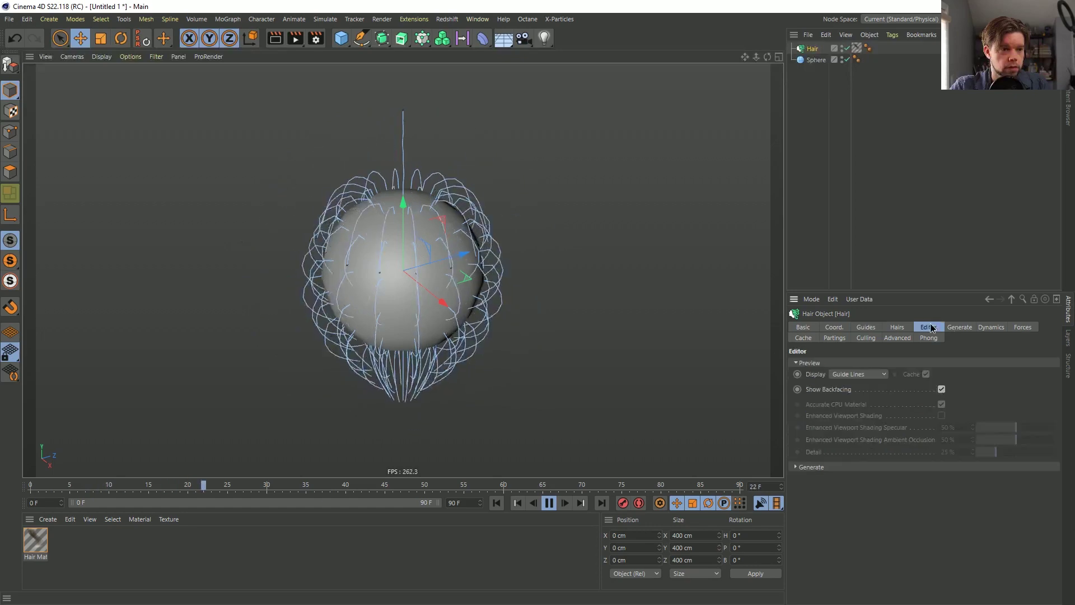
click(868, 373)
click(868, 427)
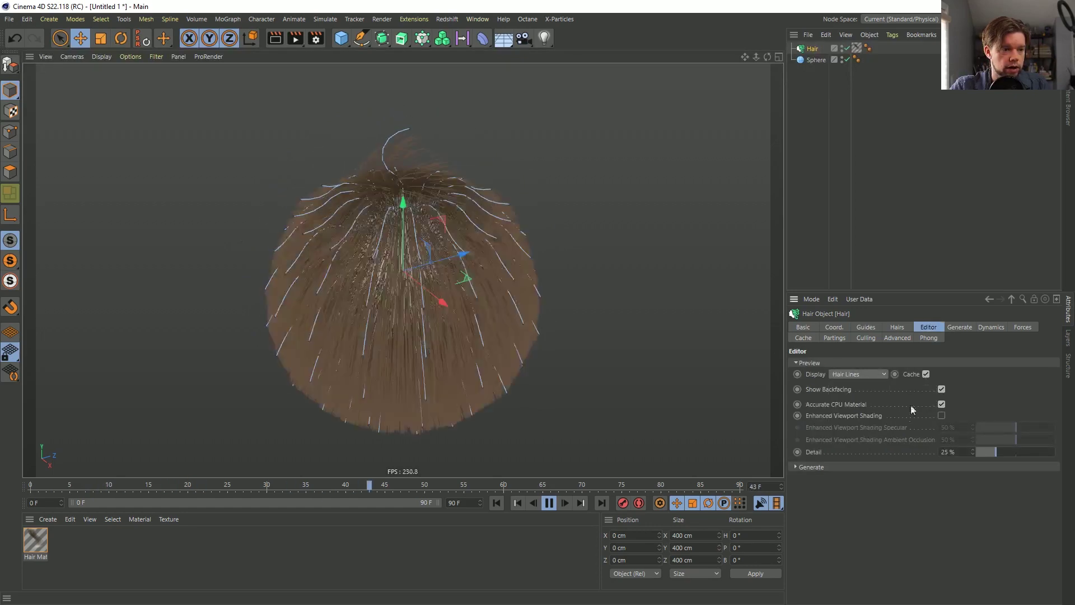
Lower the hair Count to 5000.
click(865, 327)
click(897, 327)
double_click(836, 363)
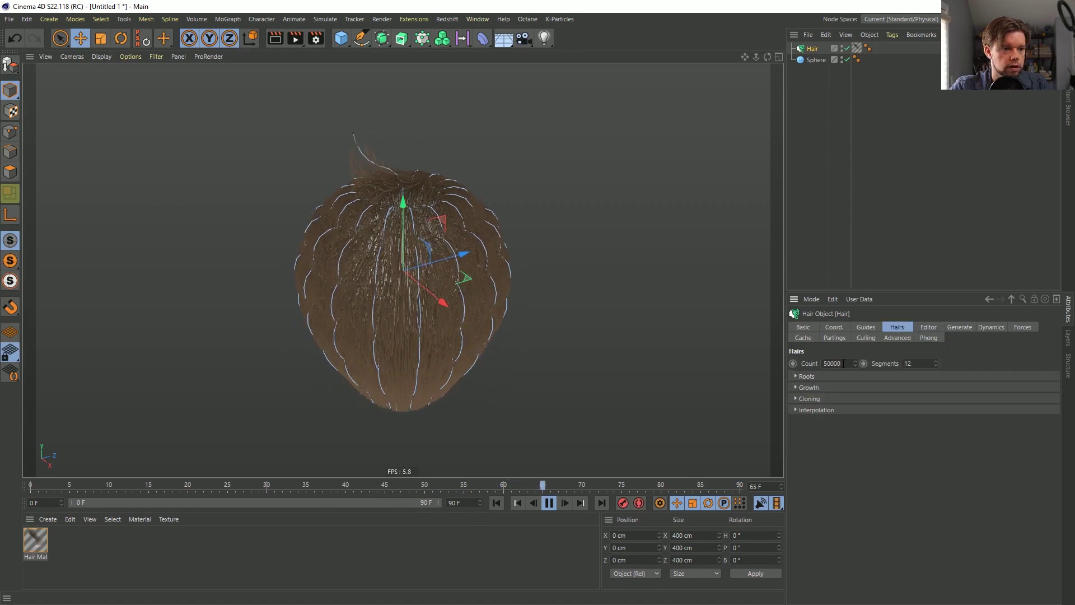
text(5000)
key(Return)
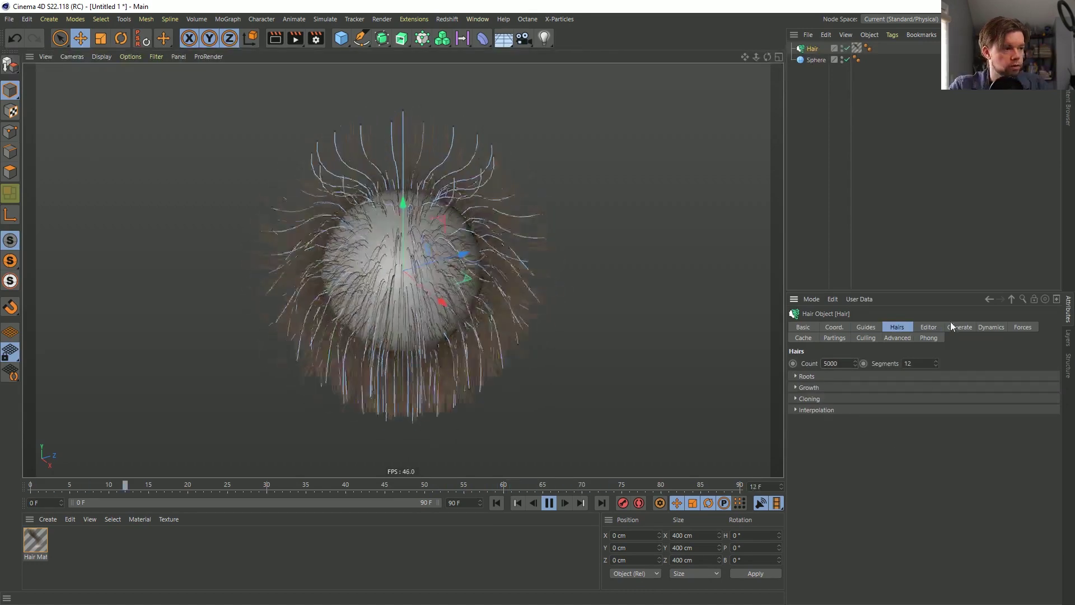
Raise the editor Detail to 100%, then stop playback and rewind to frame 0.
click(934, 328)
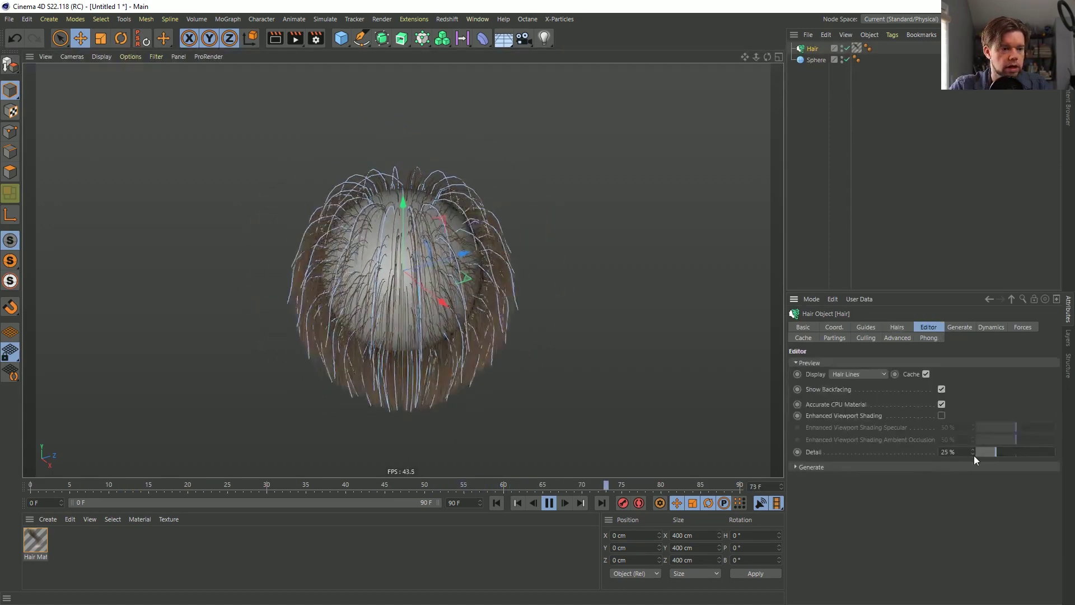
drag(996, 451, 1054, 452)
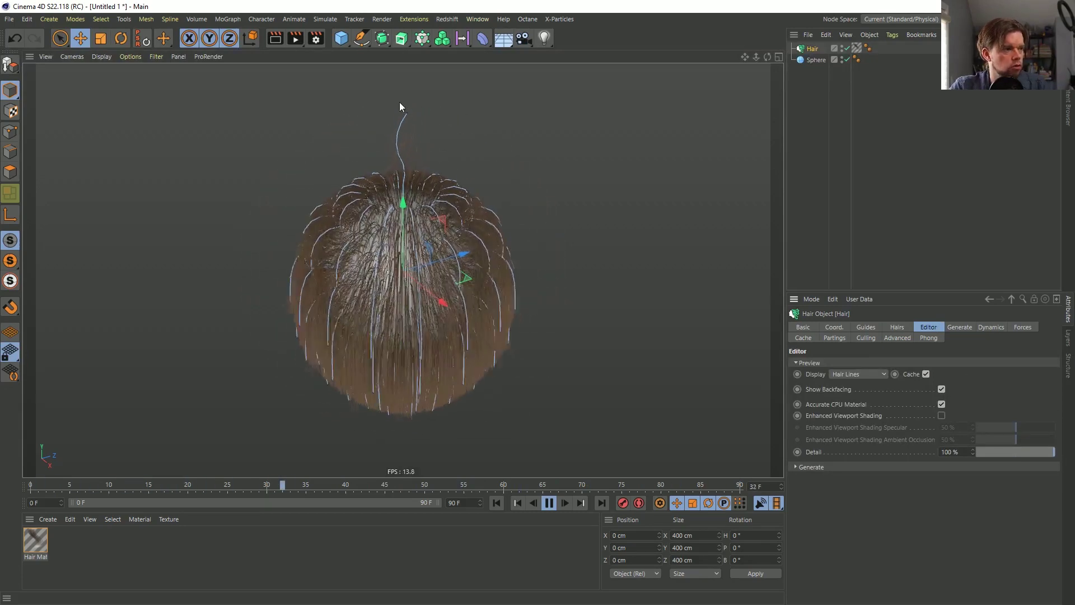
click(550, 502)
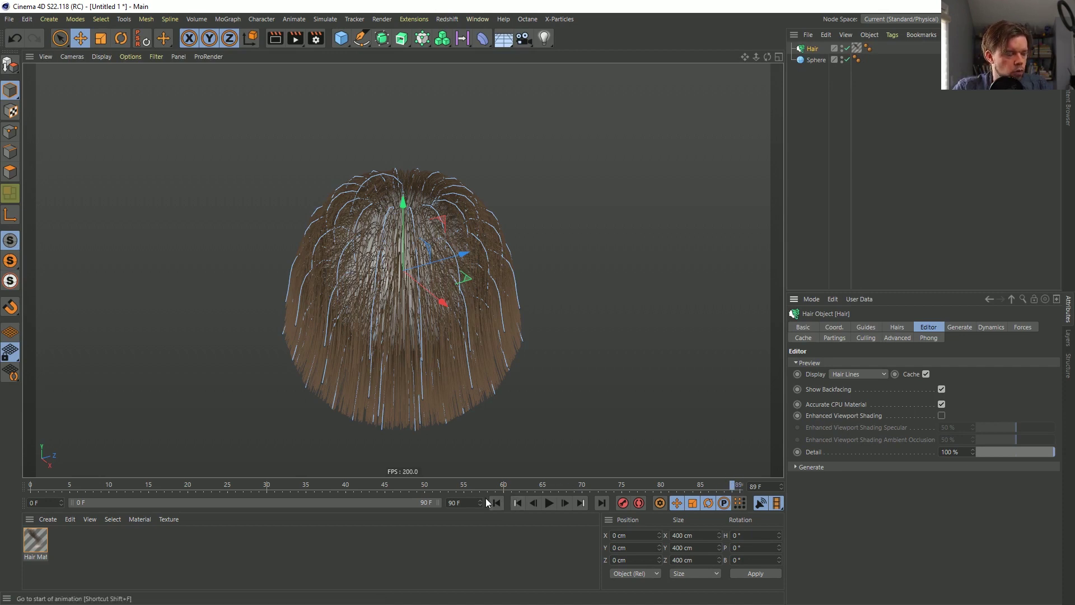
click(497, 502)
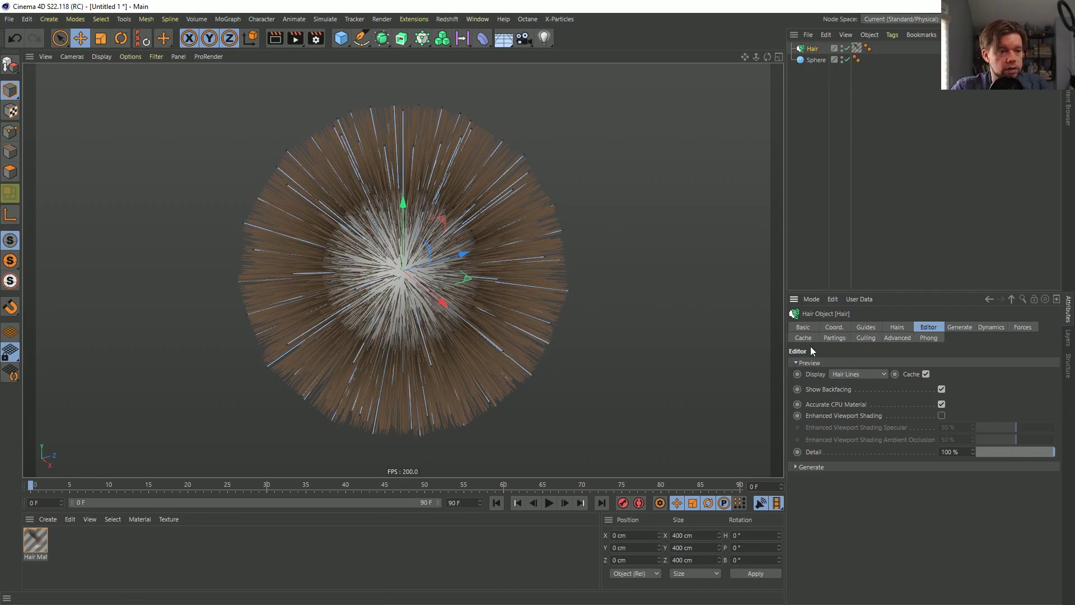
Review the Generate and Dynamics settings, expand Advanced, and play the simulation briefly.
click(962, 328)
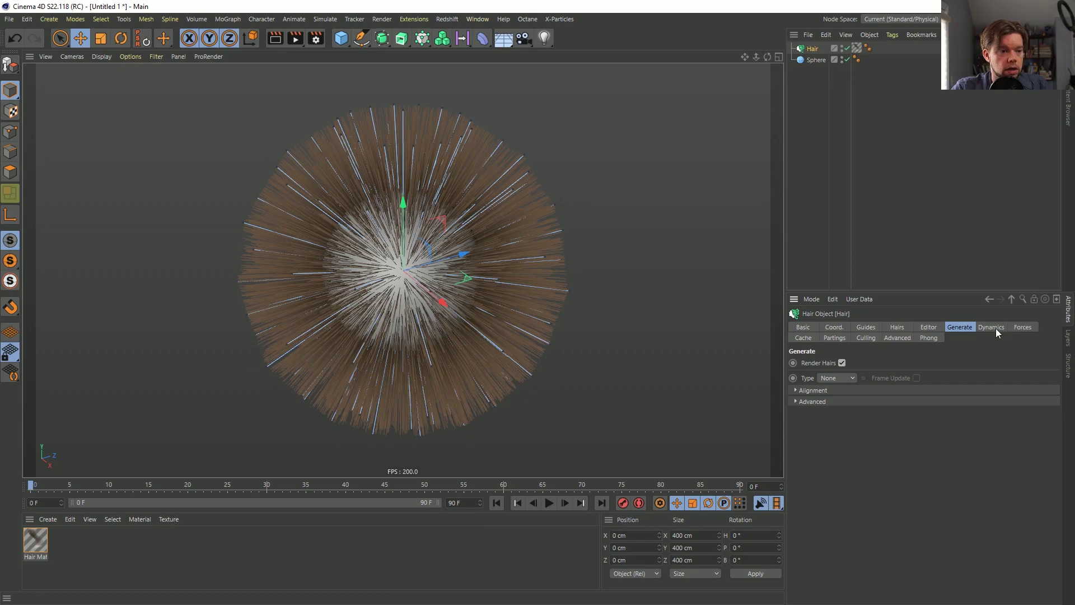
click(992, 328)
click(812, 420)
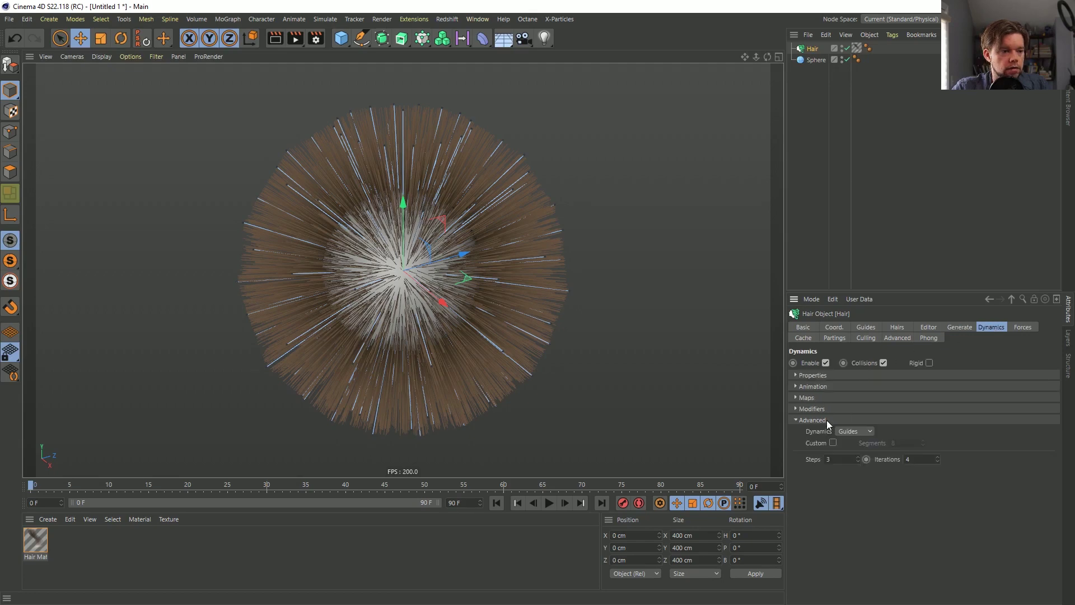
click(549, 503)
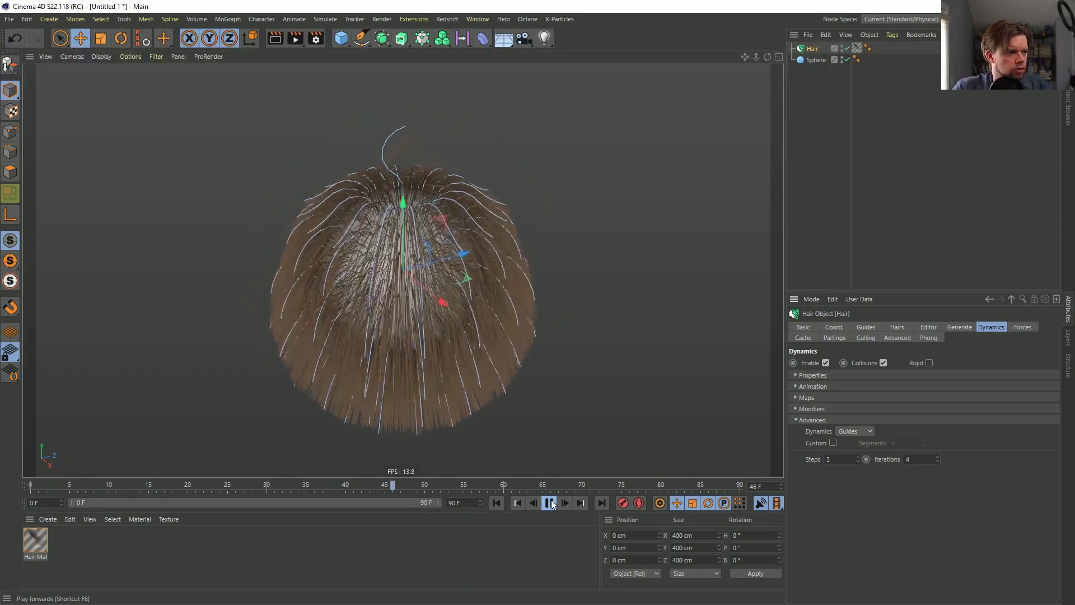
click(550, 503)
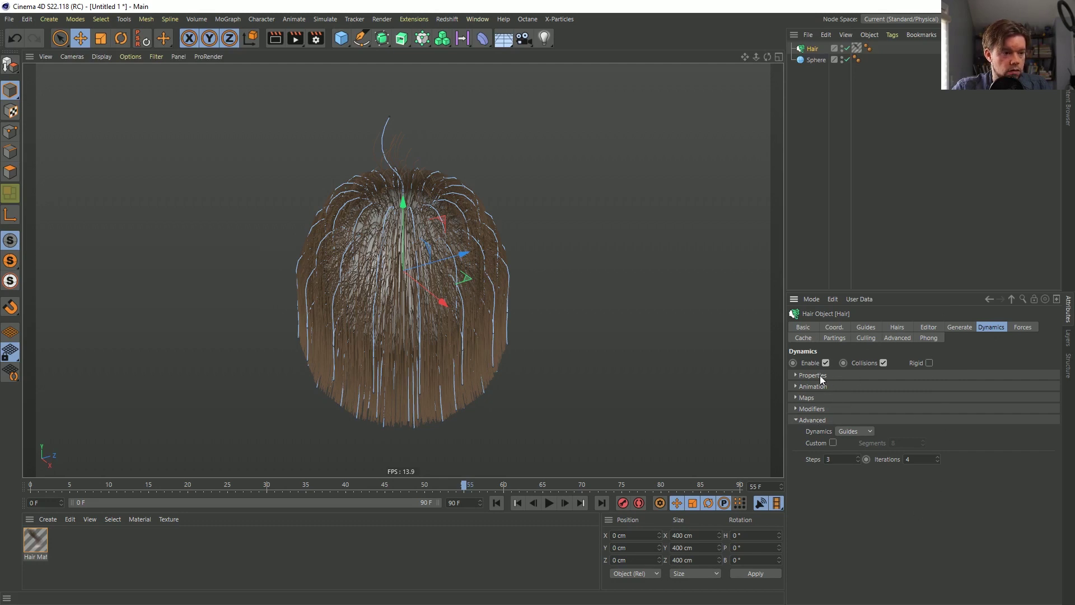
Test the hair with Gravity set to 0, then undo the change.
click(1021, 327)
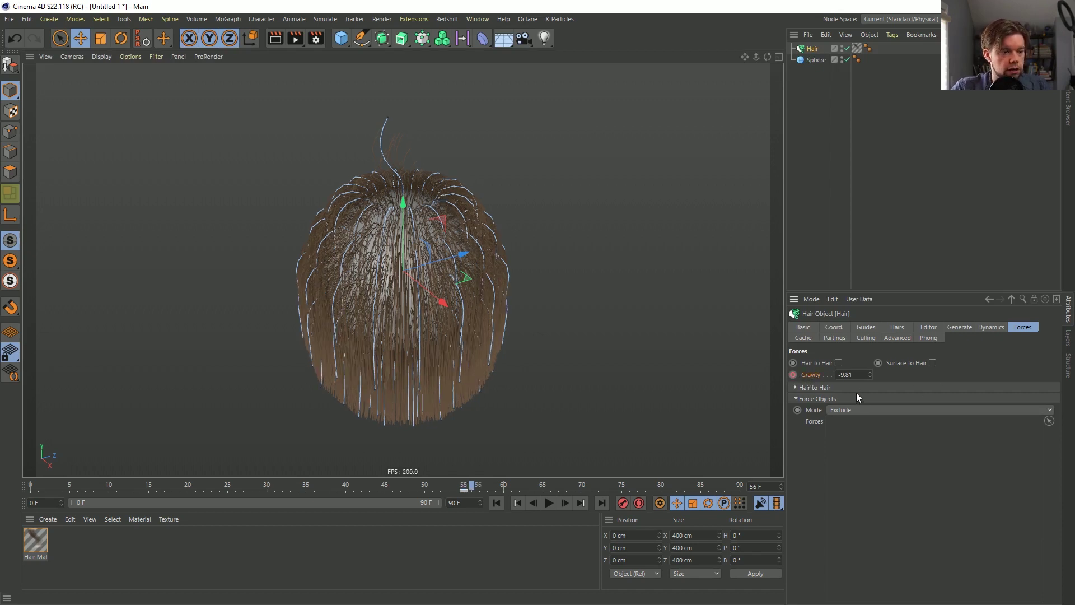
text(0)
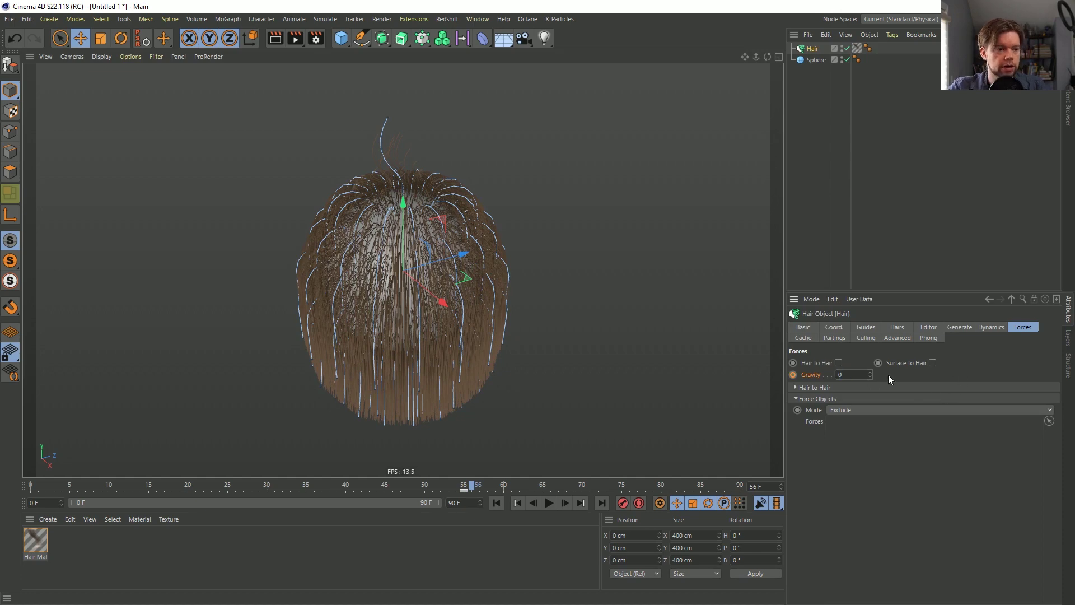
click(549, 502)
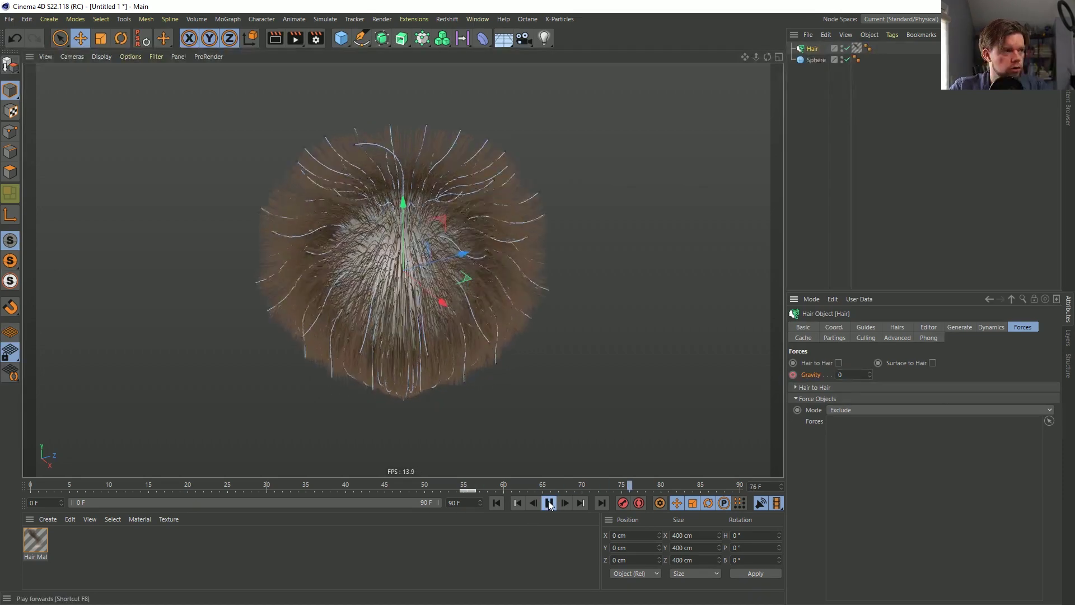
key(ctrl+z)
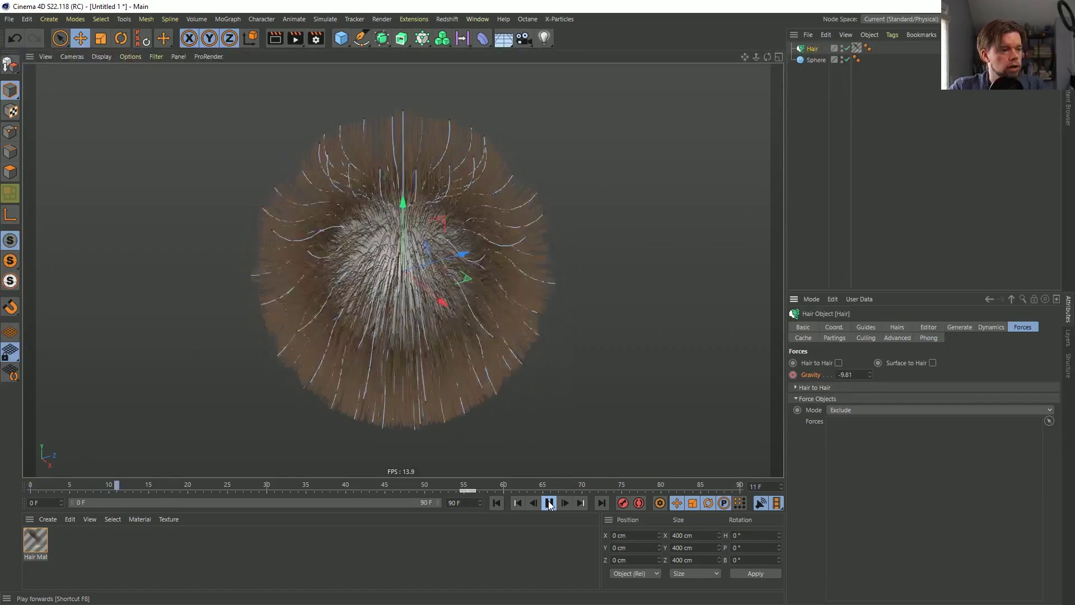
Extend the animation and preview range to 999 frames and play it.
click(549, 503)
text(99)
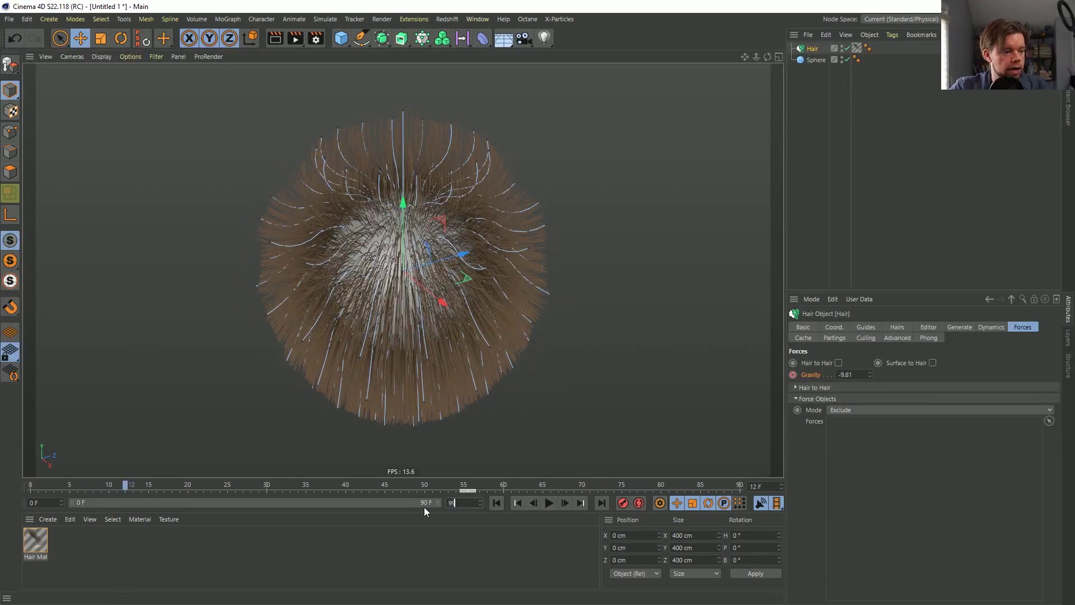
text(9)
key(Return)
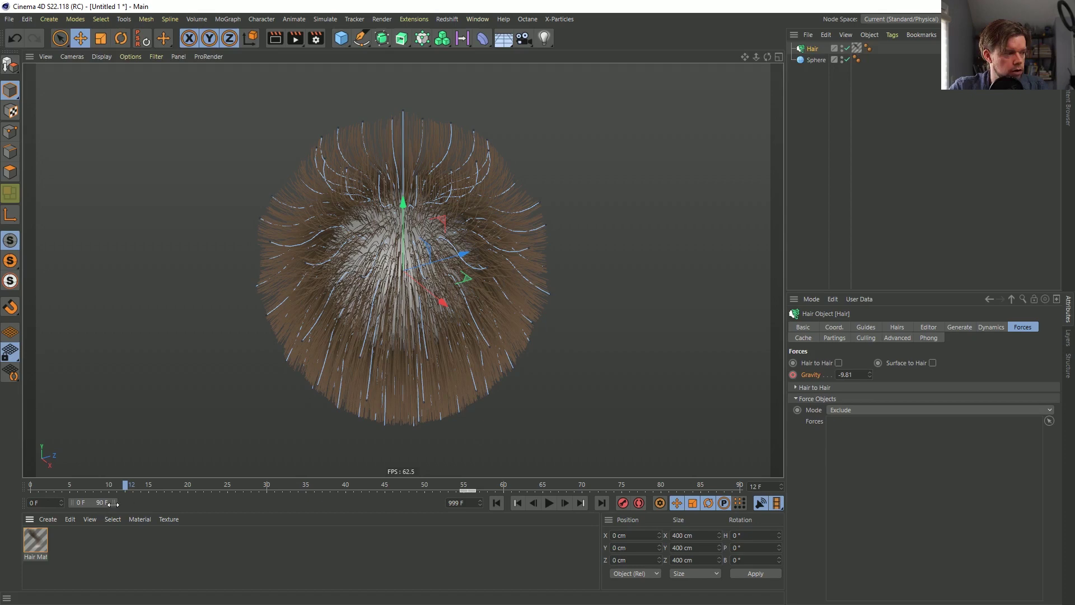
drag(113, 504, 439, 502)
click(550, 503)
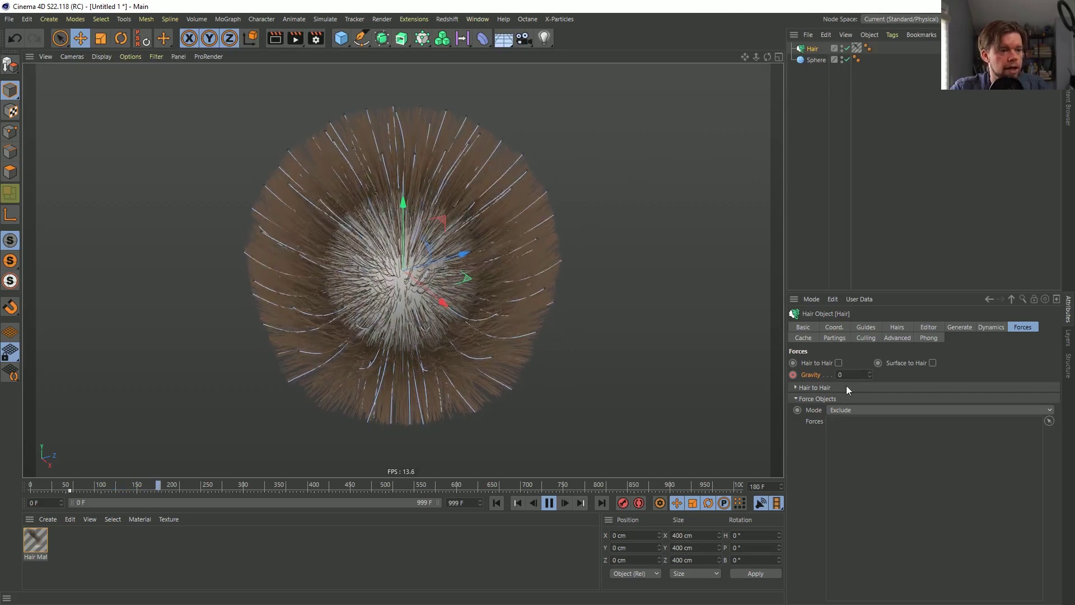
Set the hair's Drag to 5 % in the Dynamics properties.
click(991, 328)
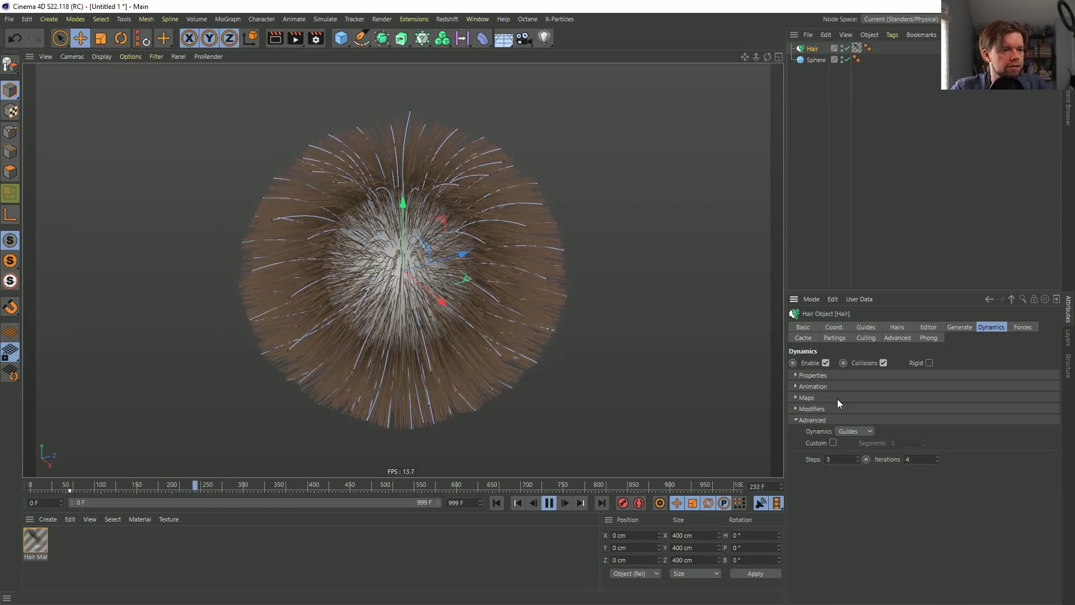
click(820, 374)
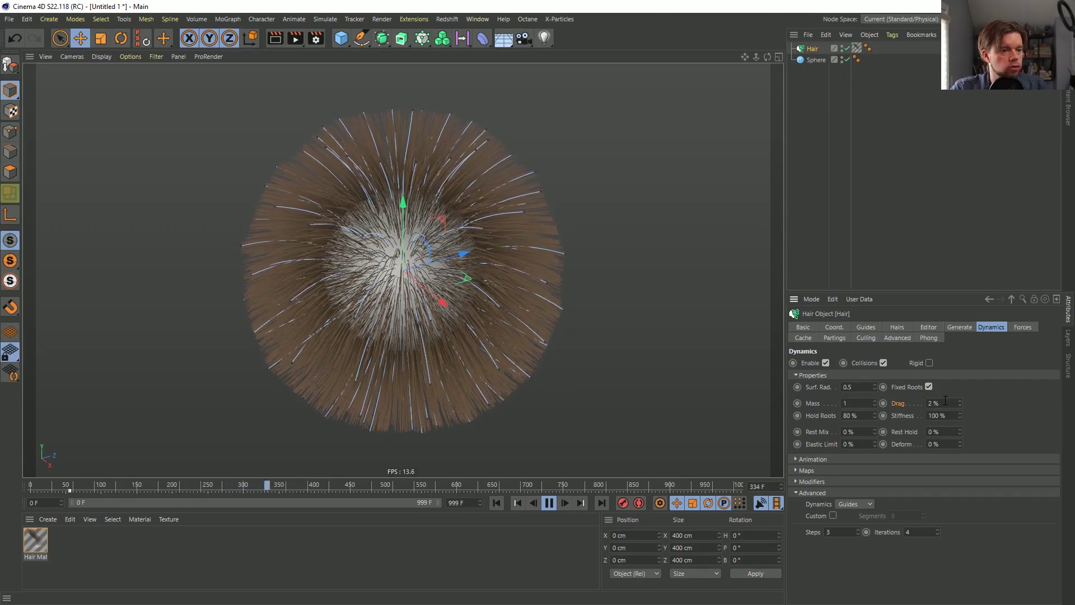
click(944, 402)
text(5)
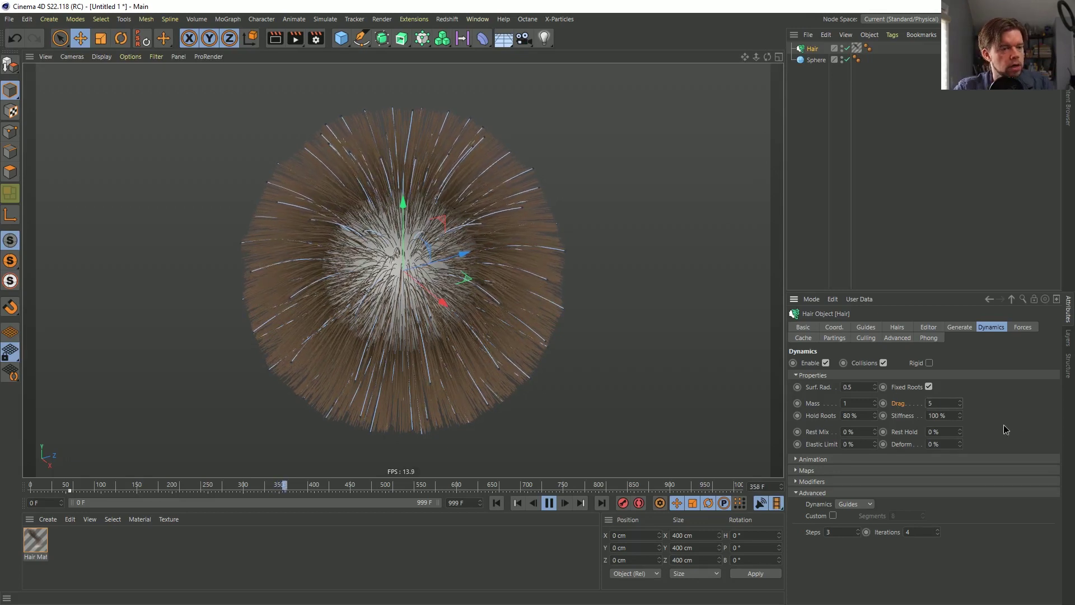
key(Return)
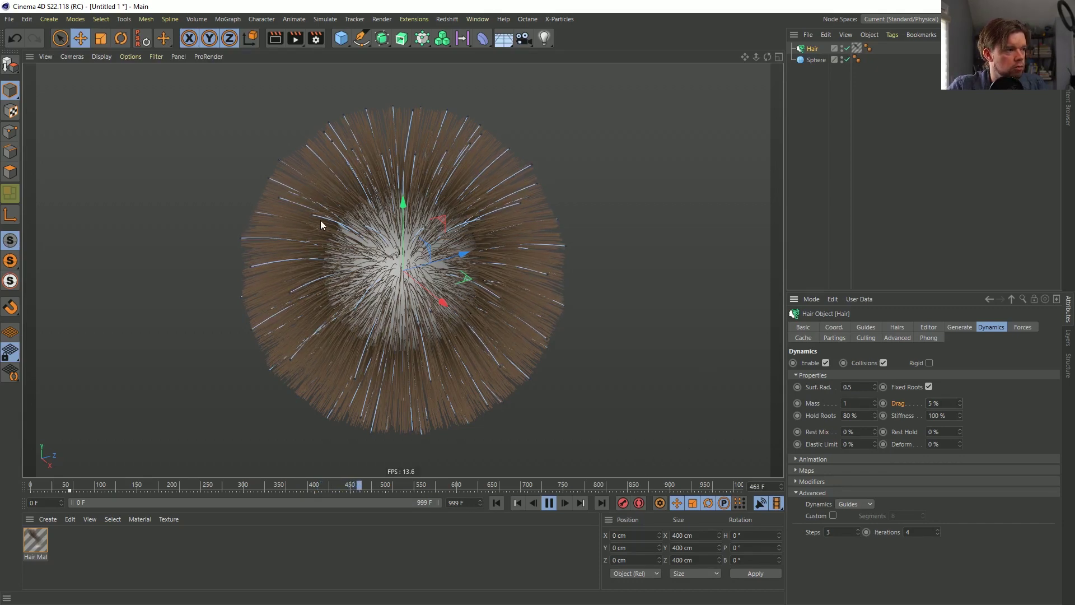
Replay the simulation from frame 0 and pause to inspect the drooping hair.
click(496, 503)
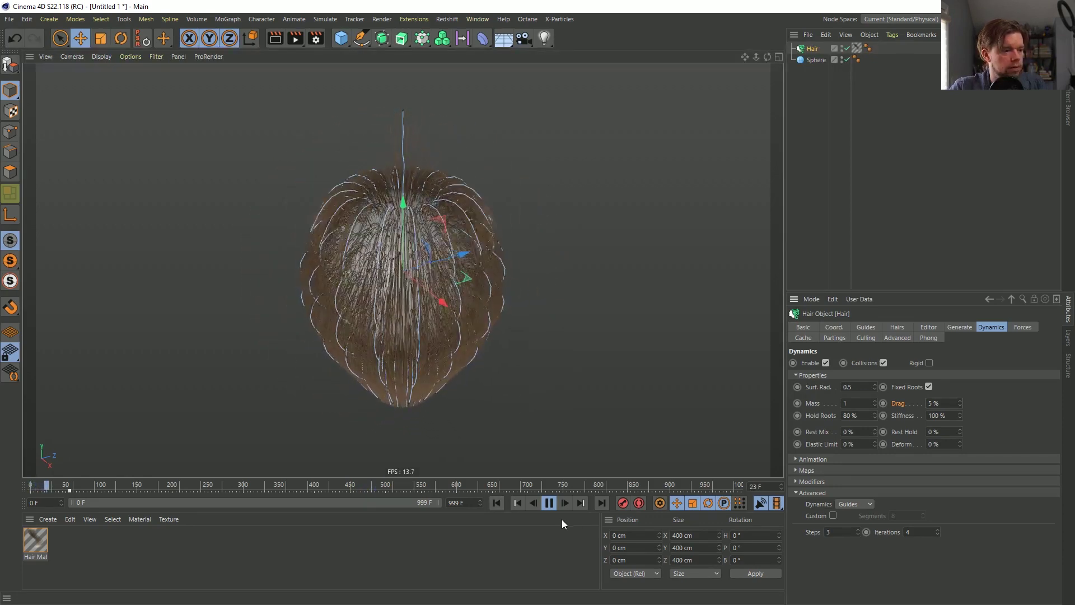
click(553, 507)
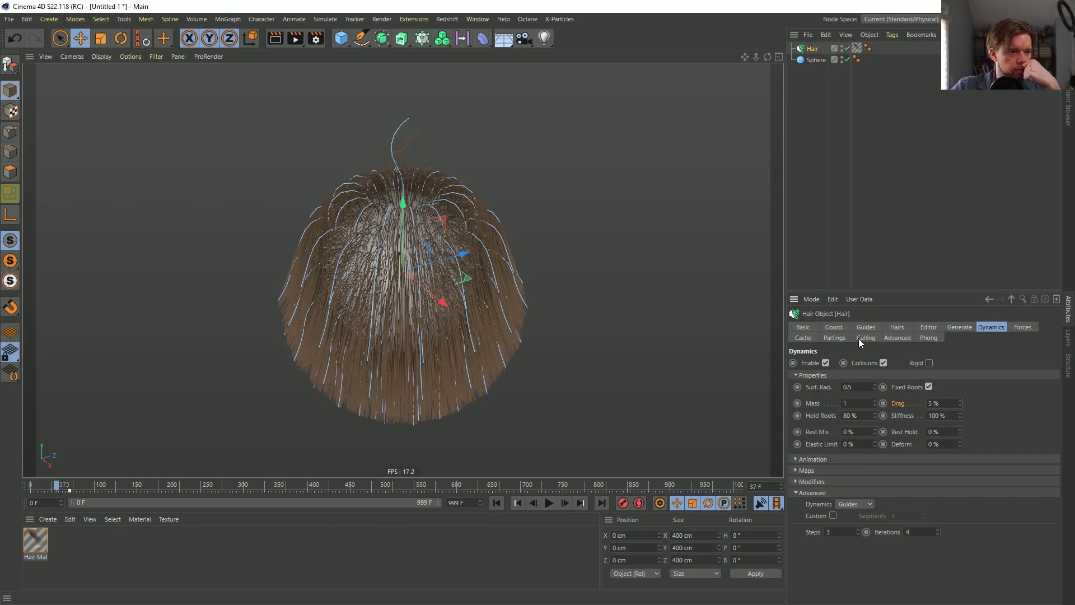
click(804, 338)
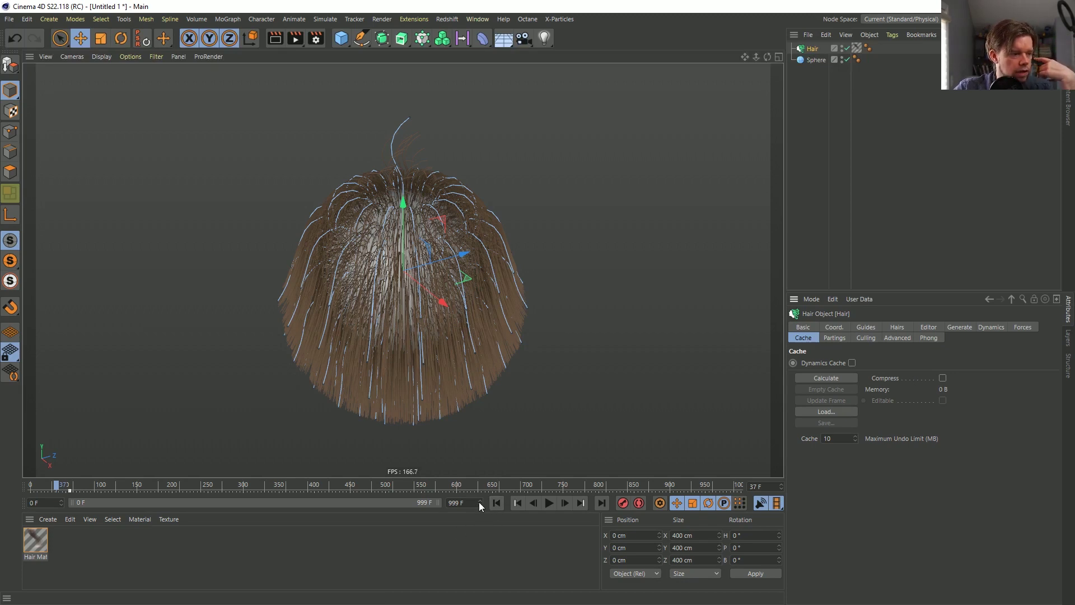
Set the animation end frame to 90 and jump back to frame 0.
double_click(458, 502)
text(90)
key(Return)
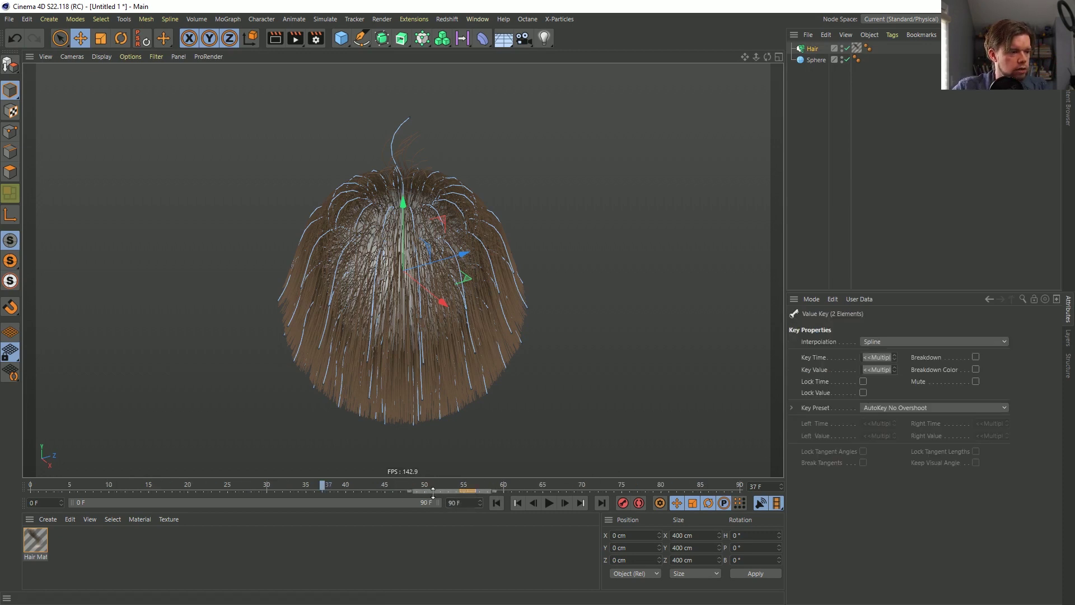
click(496, 502)
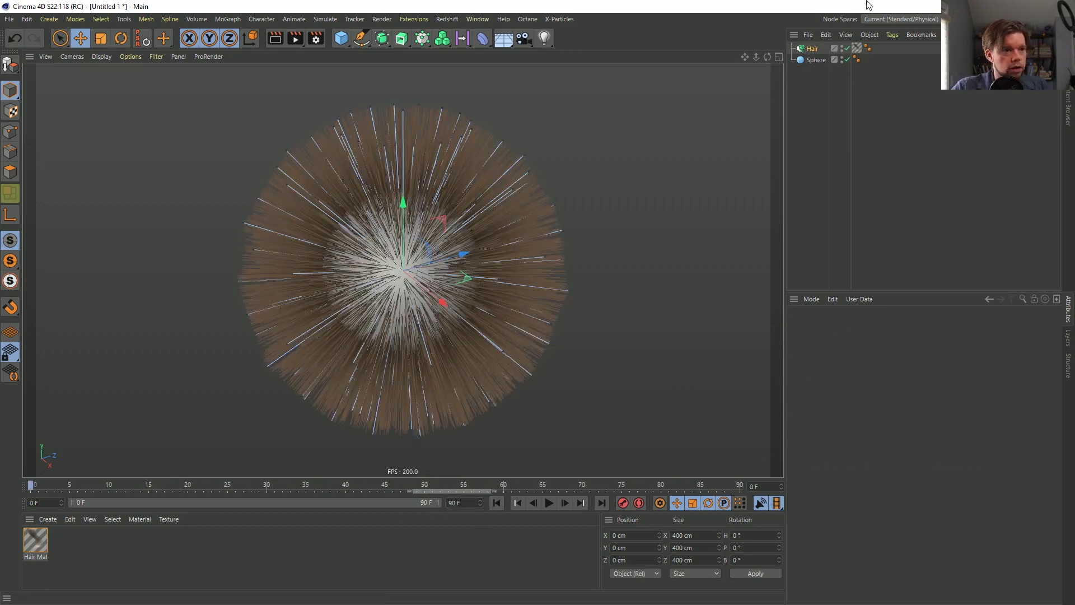
Calculate the Hair object's dynamics cache and scrub the cached animation to frame 84.
click(812, 49)
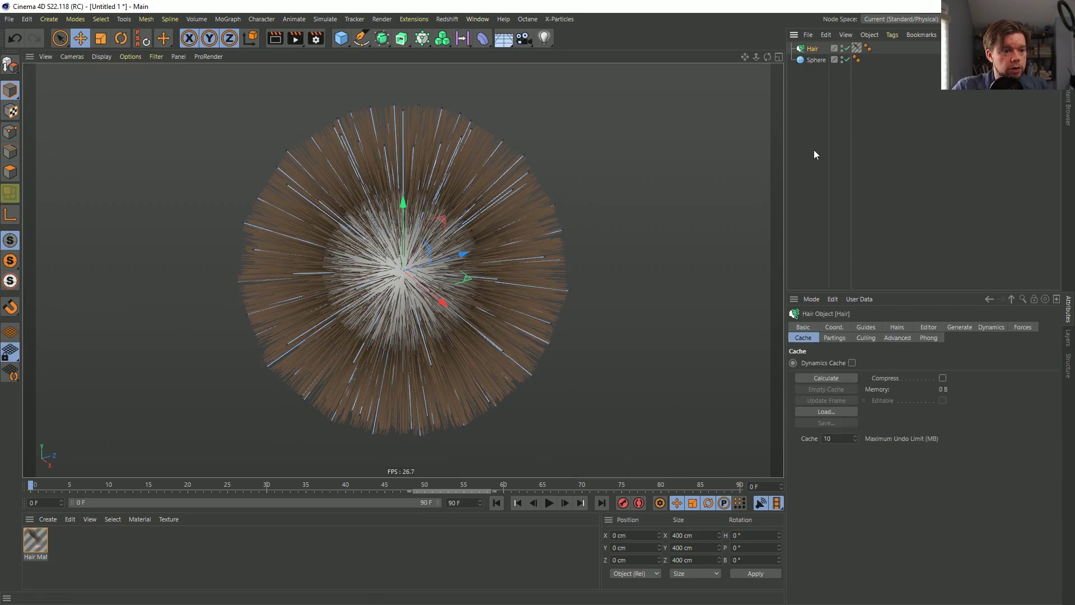
click(841, 377)
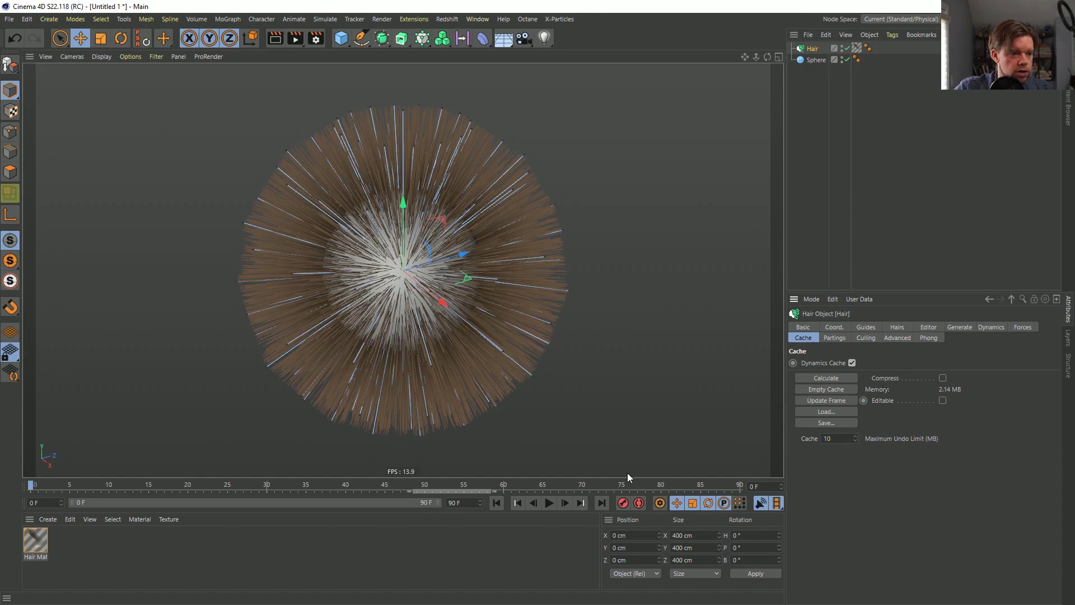
drag(463, 487, 31, 487)
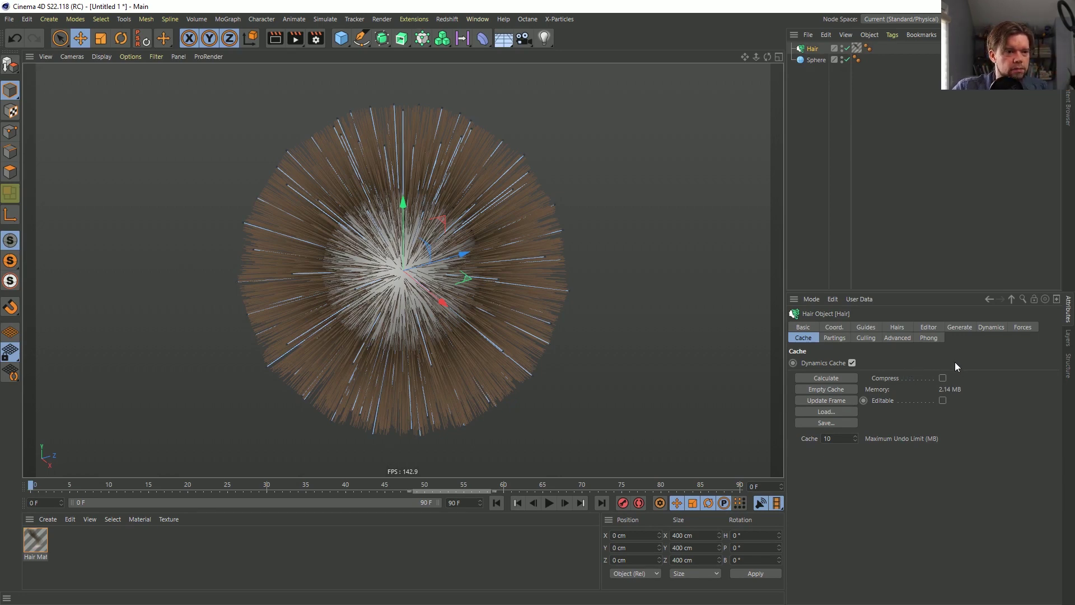
click(896, 337)
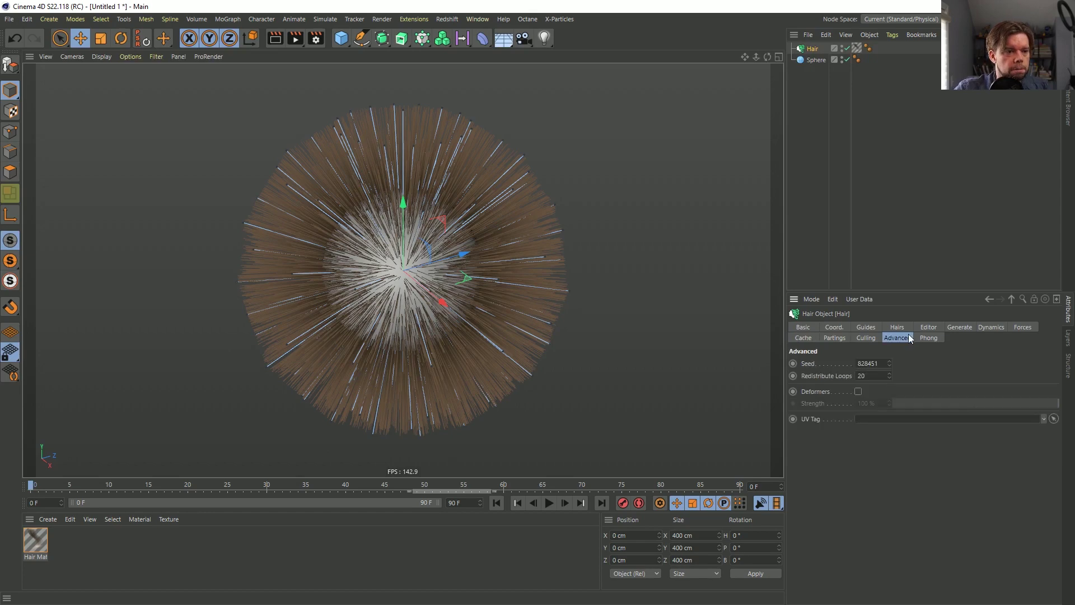
Play the cached hair, stop at frame 69, and scrub back to frame 42.
click(990, 327)
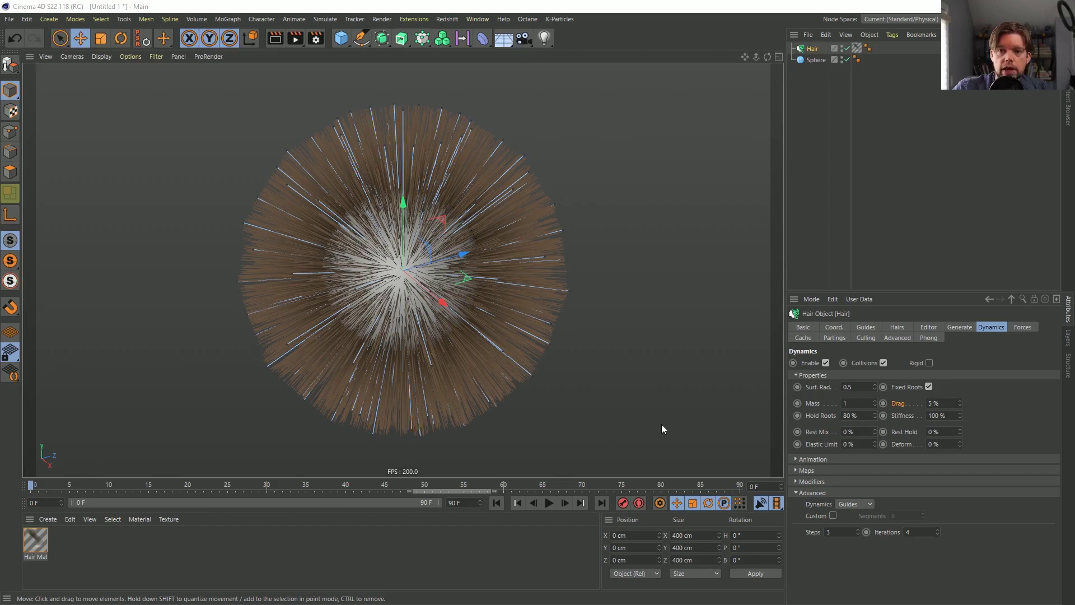
click(550, 507)
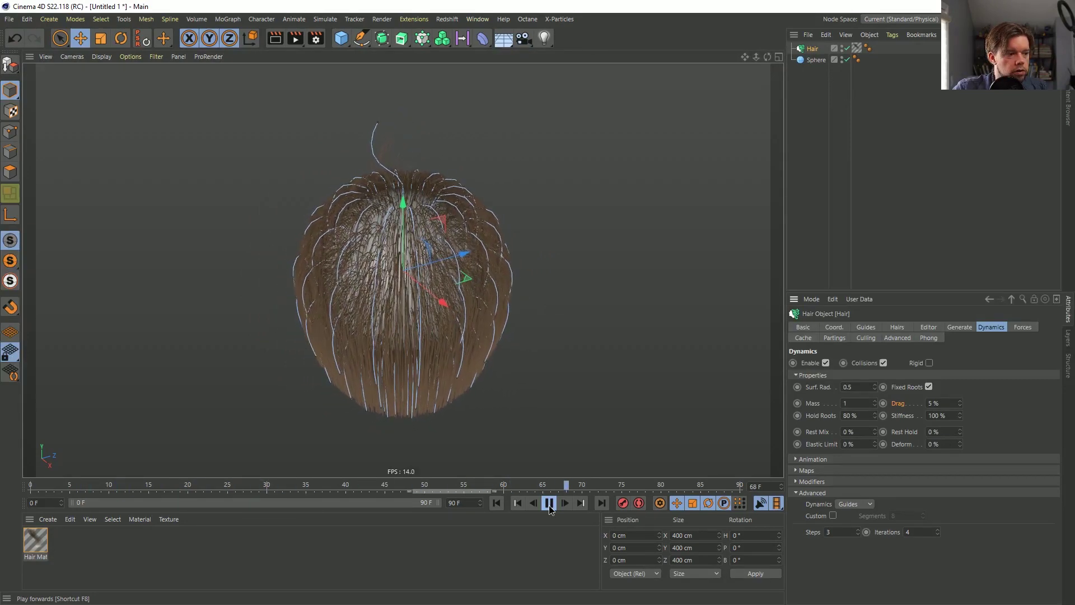
click(549, 503)
drag(538, 490, 31, 492)
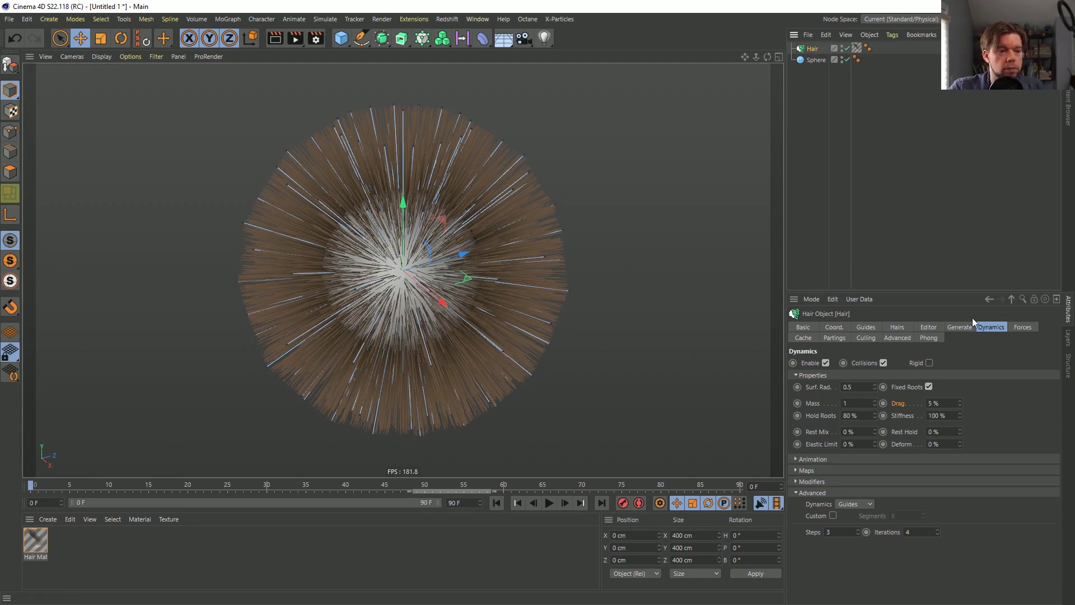
click(960, 328)
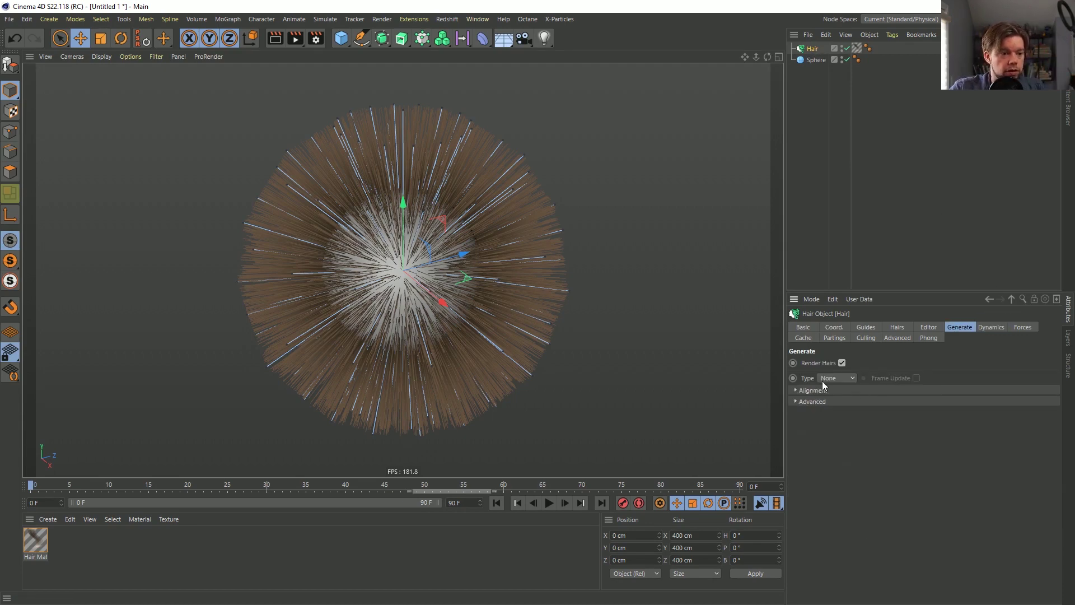
Turn off Render Hairs and set the hair Root to As Guides.
click(842, 363)
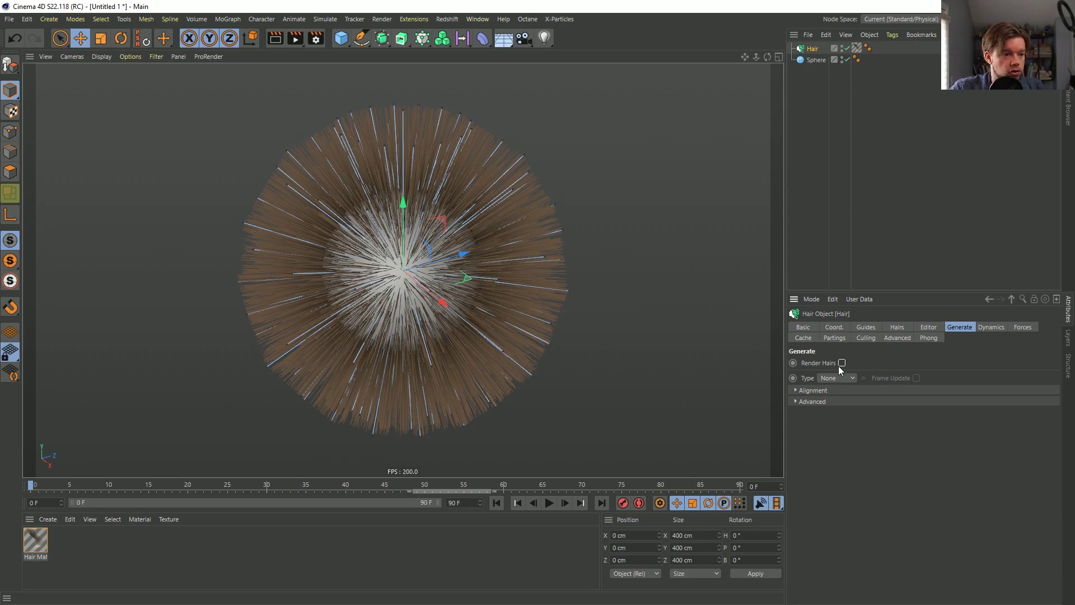
click(887, 328)
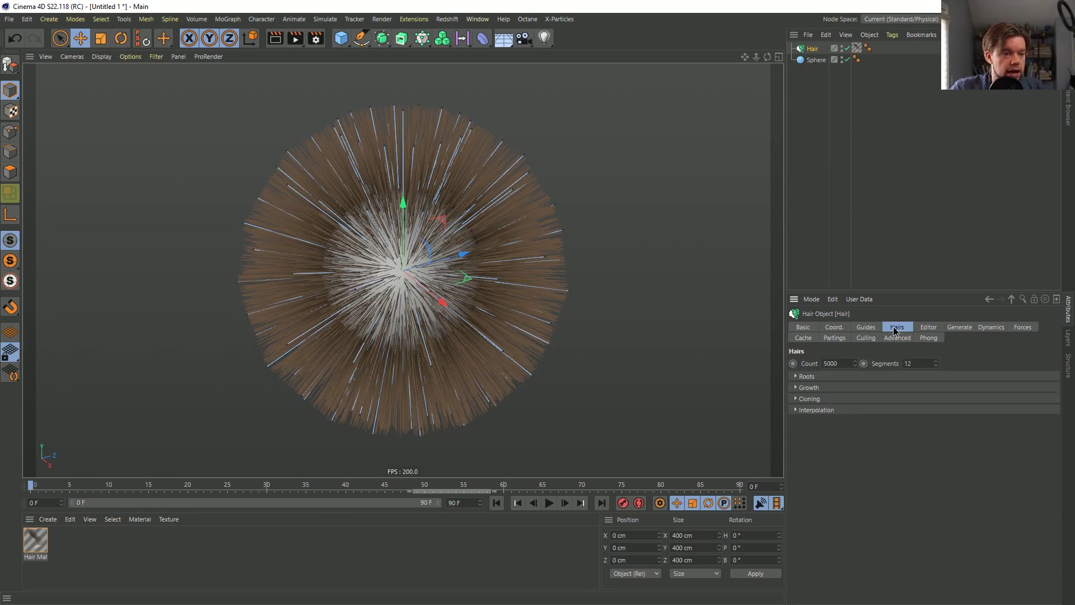
click(845, 375)
click(840, 389)
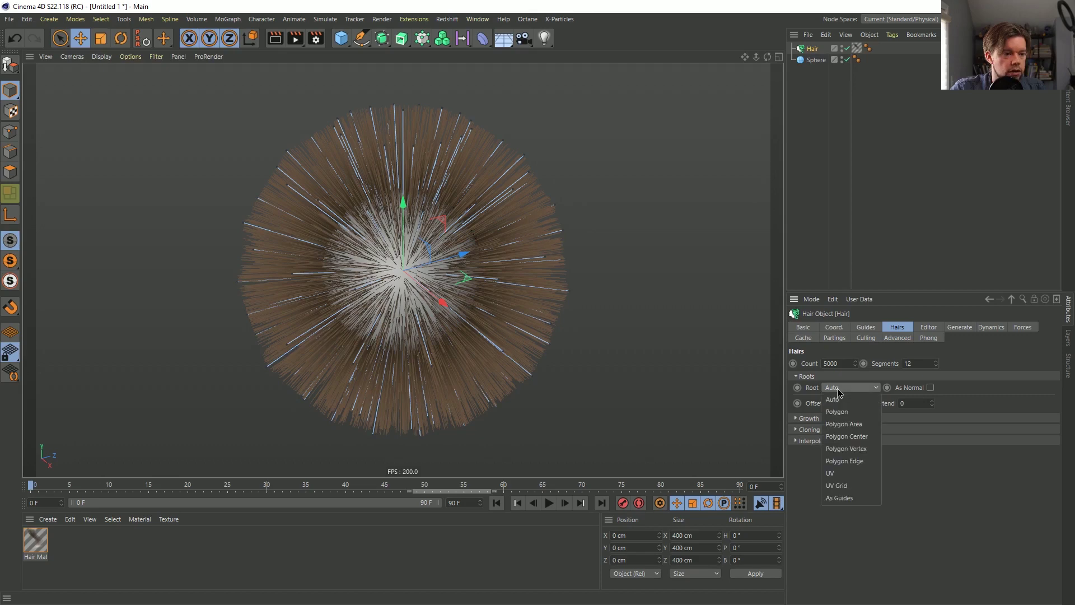
click(852, 498)
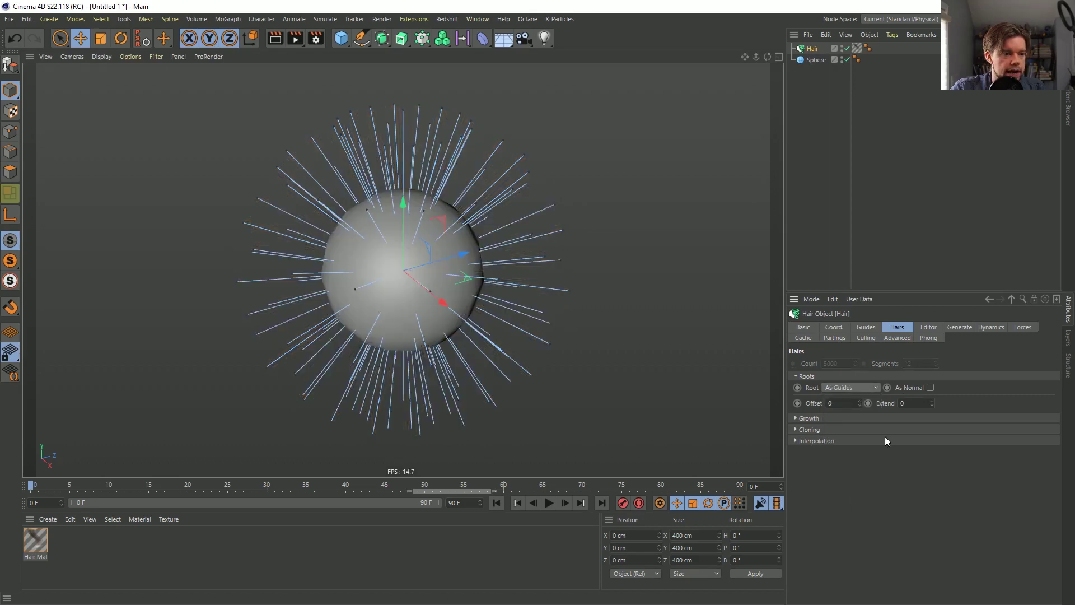
Set the generated hair Type to Spline and play the animation.
click(959, 328)
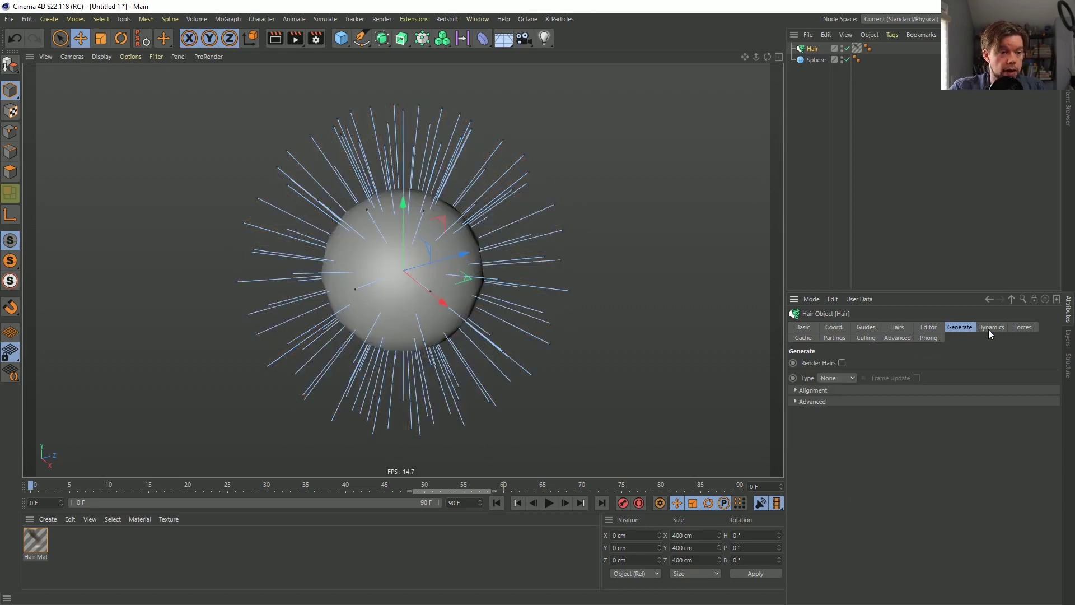
click(989, 328)
click(961, 328)
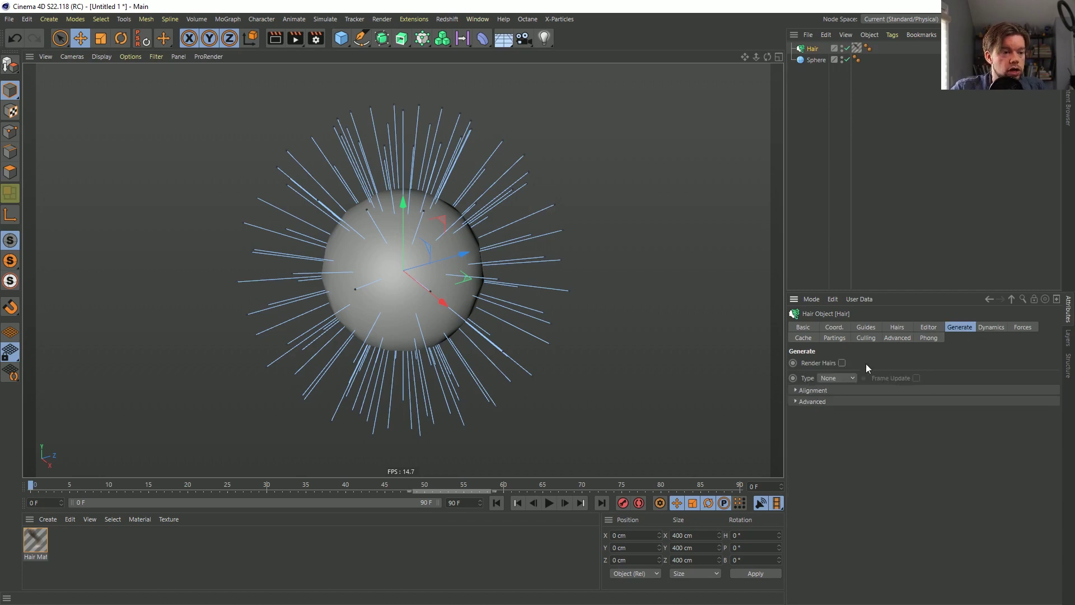
click(837, 378)
click(838, 407)
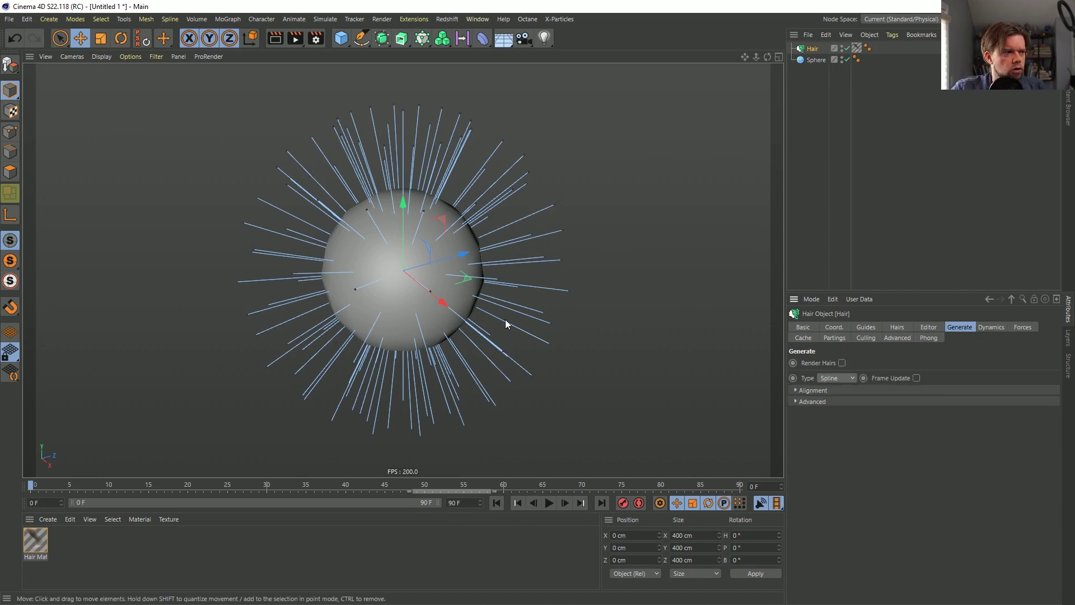
click(549, 502)
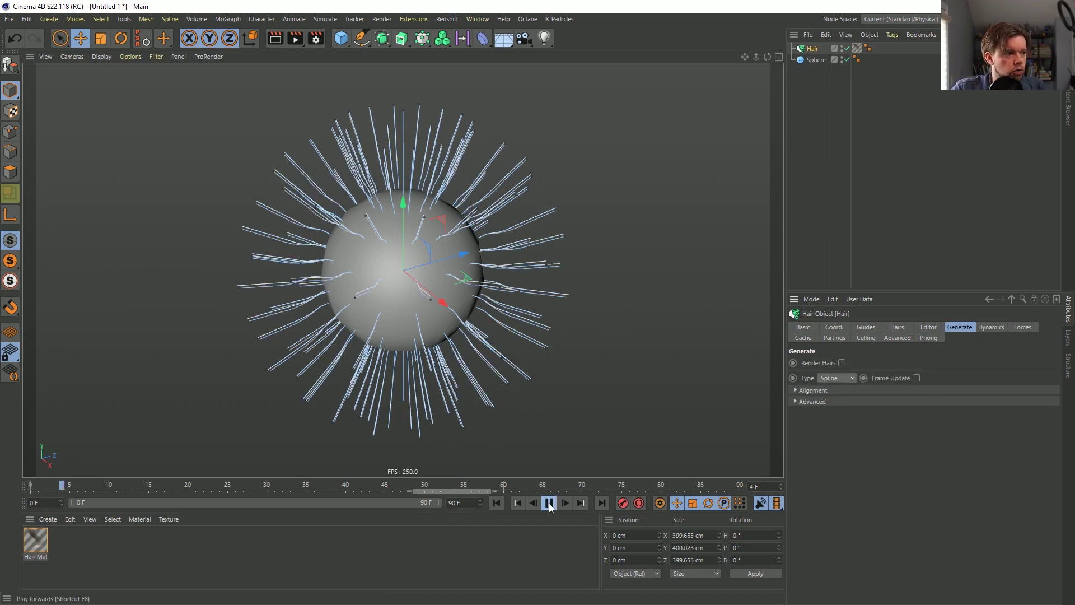
Stop playback, rewind to the first frame, and bring up the project settings.
click(808, 173)
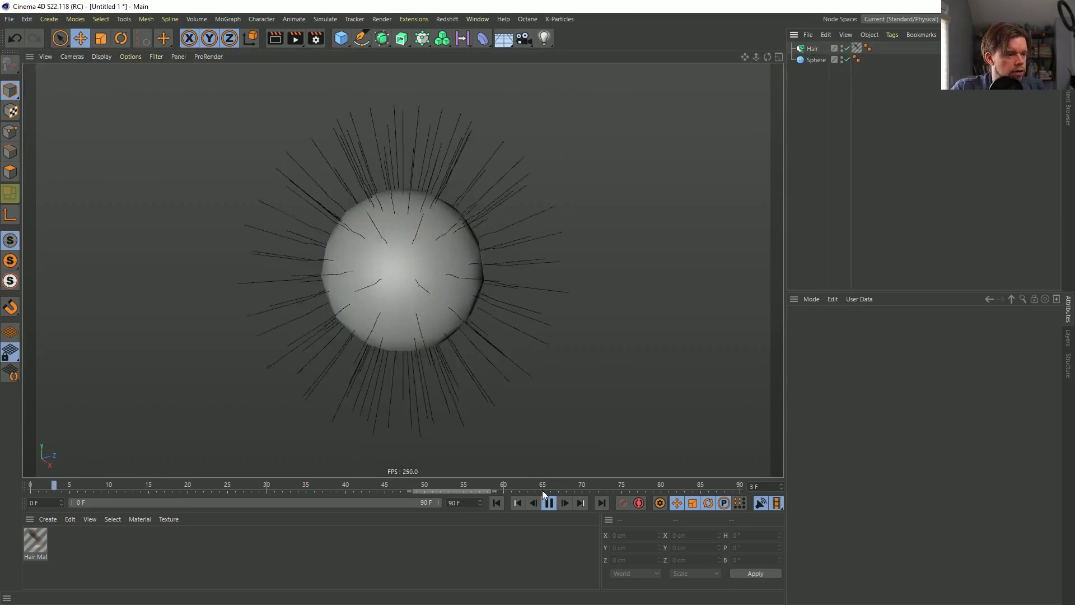
click(549, 502)
click(495, 503)
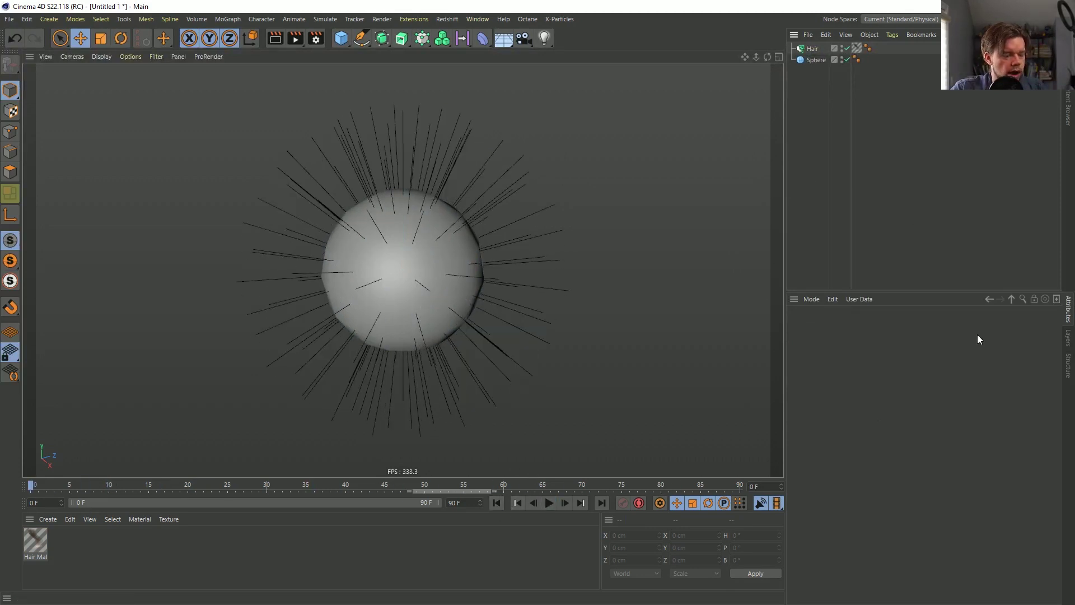
key(ctrl+d)
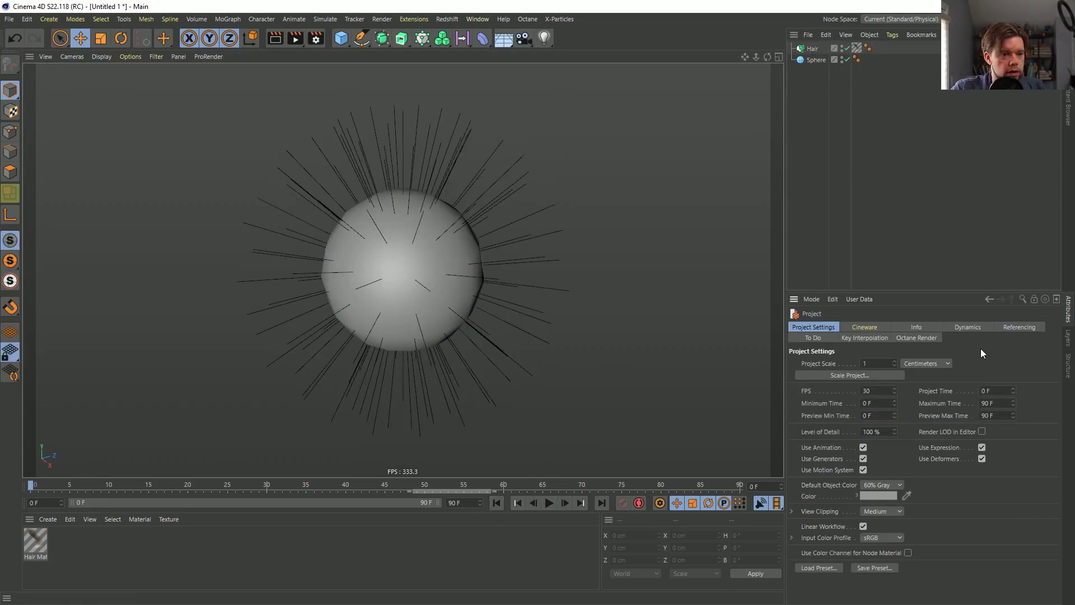
Recalculate the Hair cache, play the spline hair, and jump back to frame 0.
click(806, 49)
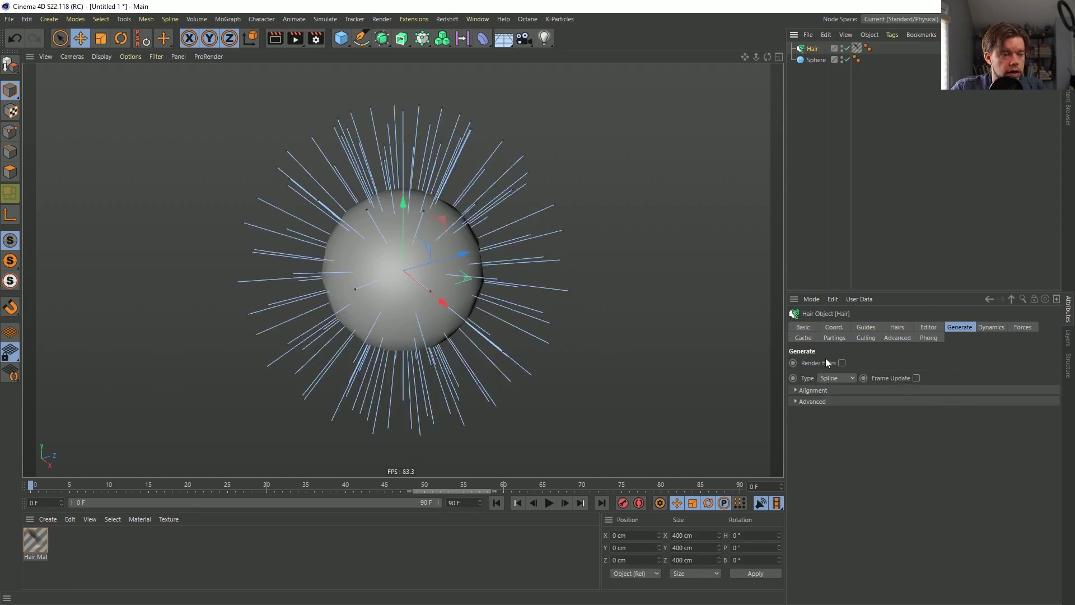
click(802, 336)
click(851, 378)
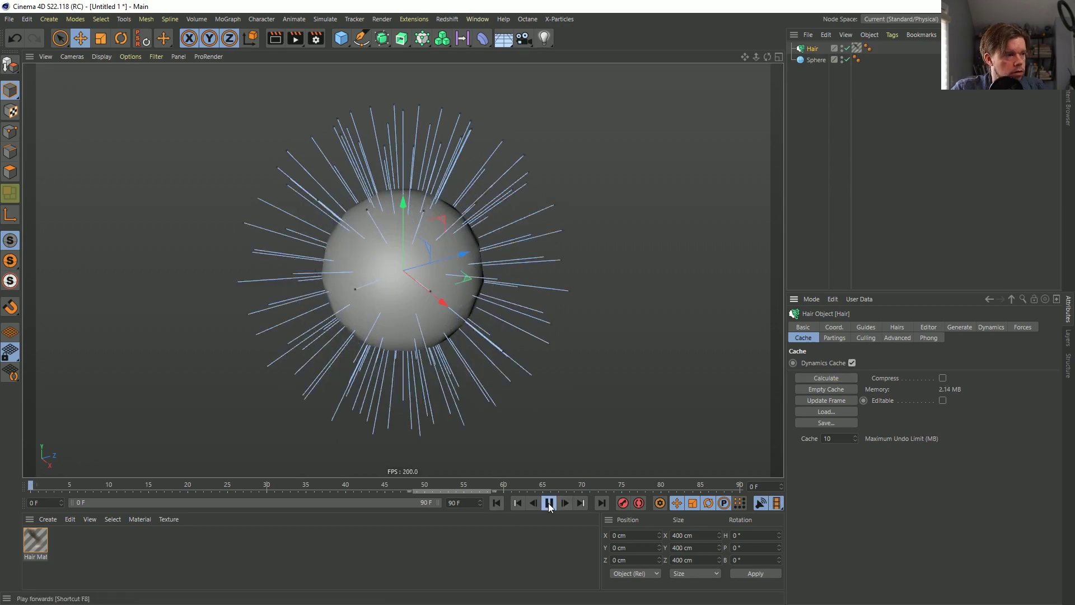
click(549, 503)
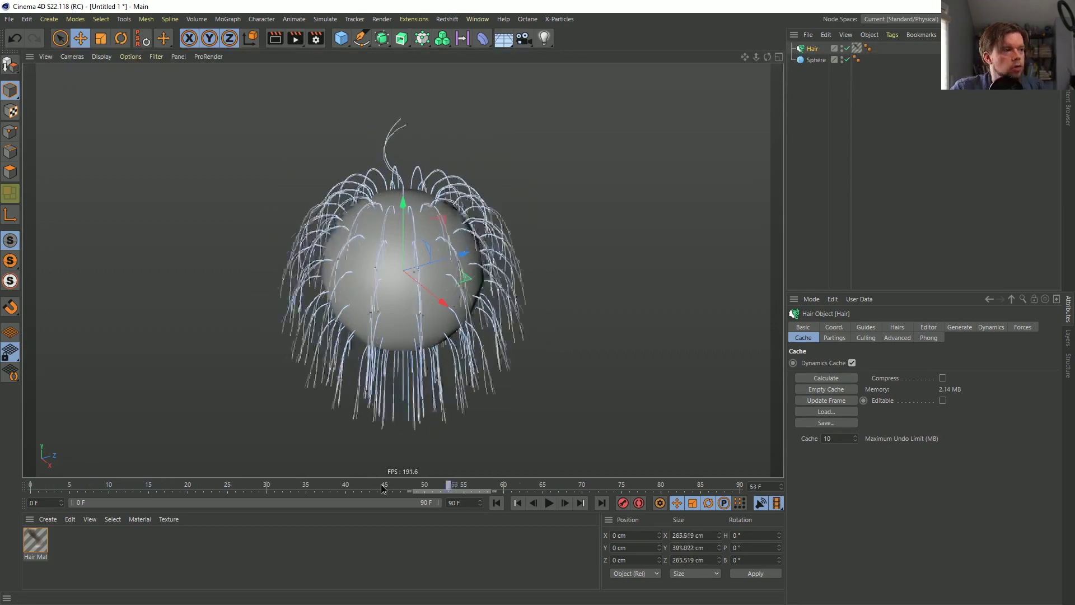
key(shift+f)
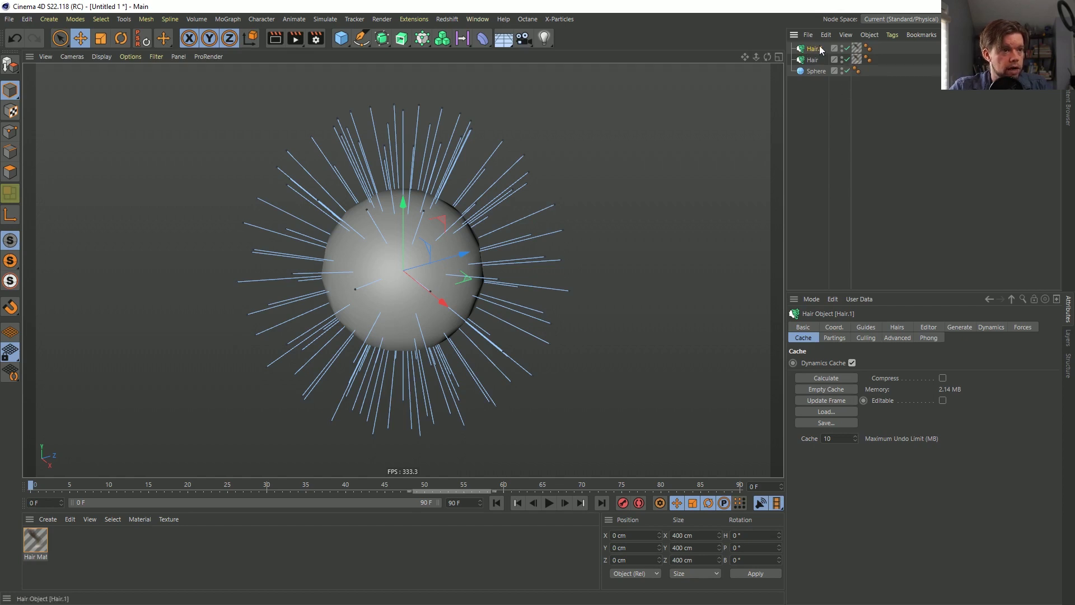
Make Hair.1 an editable spline, delete its hair material tag, and duplicate it.
key(c)
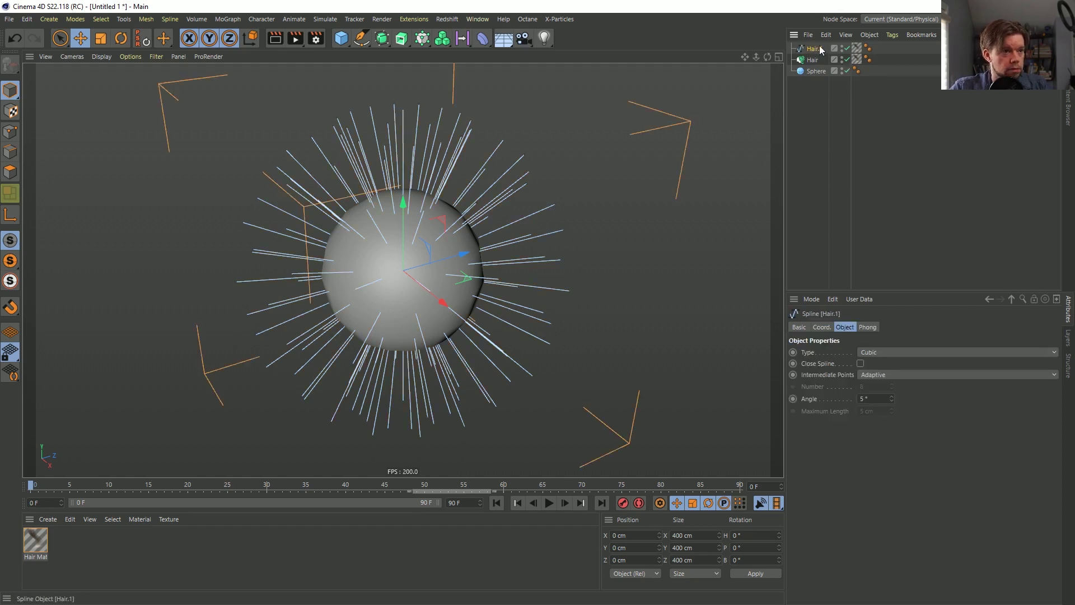
click(856, 48)
key(Delete)
click(814, 49)
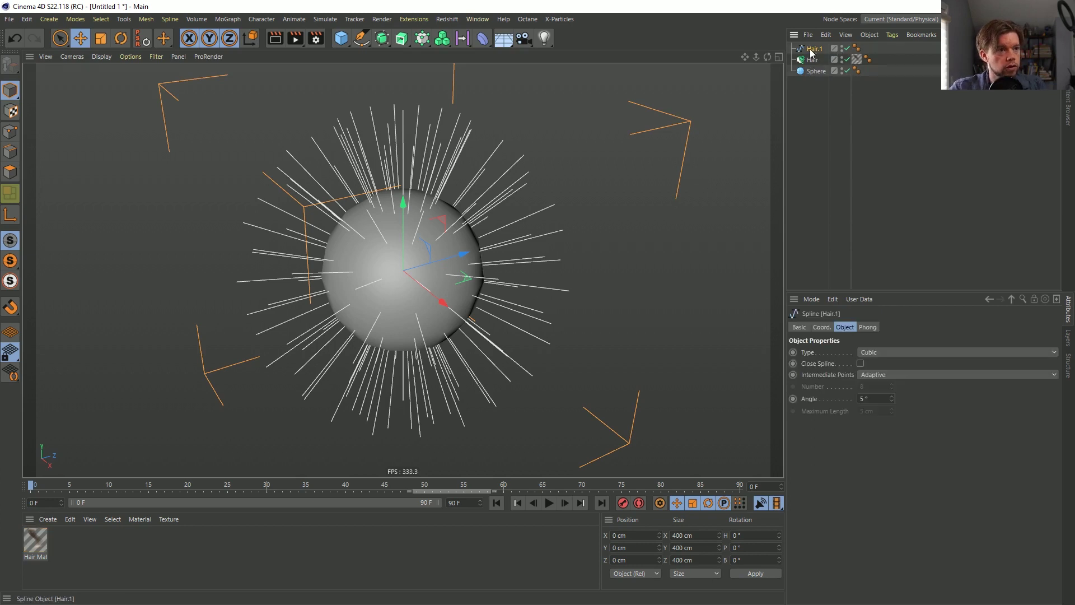
ctrl+drag(814, 49, 814, 56)
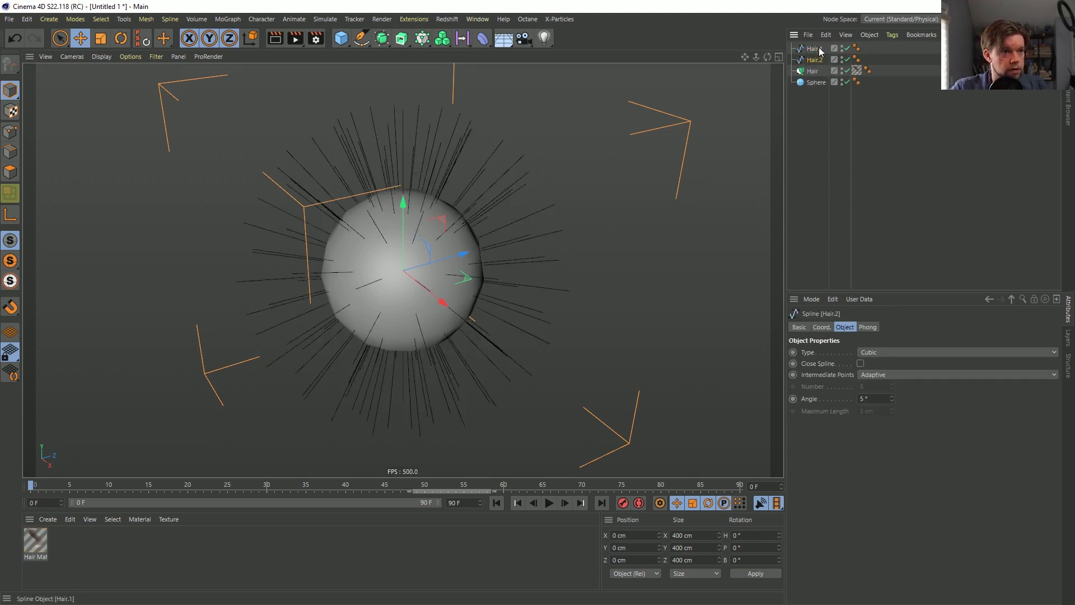
Rename the two splines Base and Morph, leaving Morph selected.
double_click(817, 49)
text(Base)
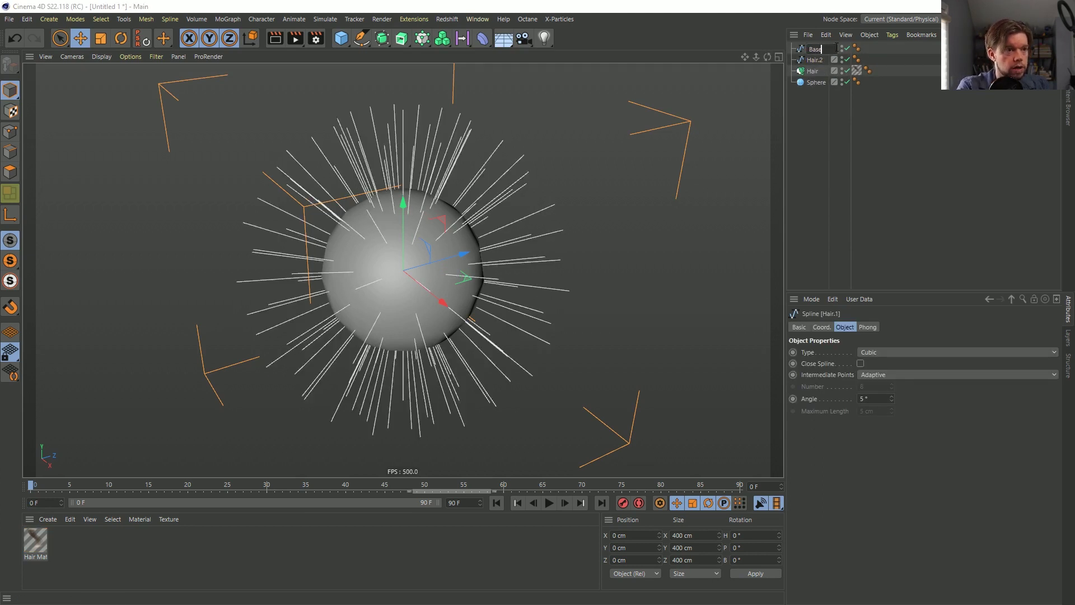
key(Return)
double_click(816, 60)
text(M)
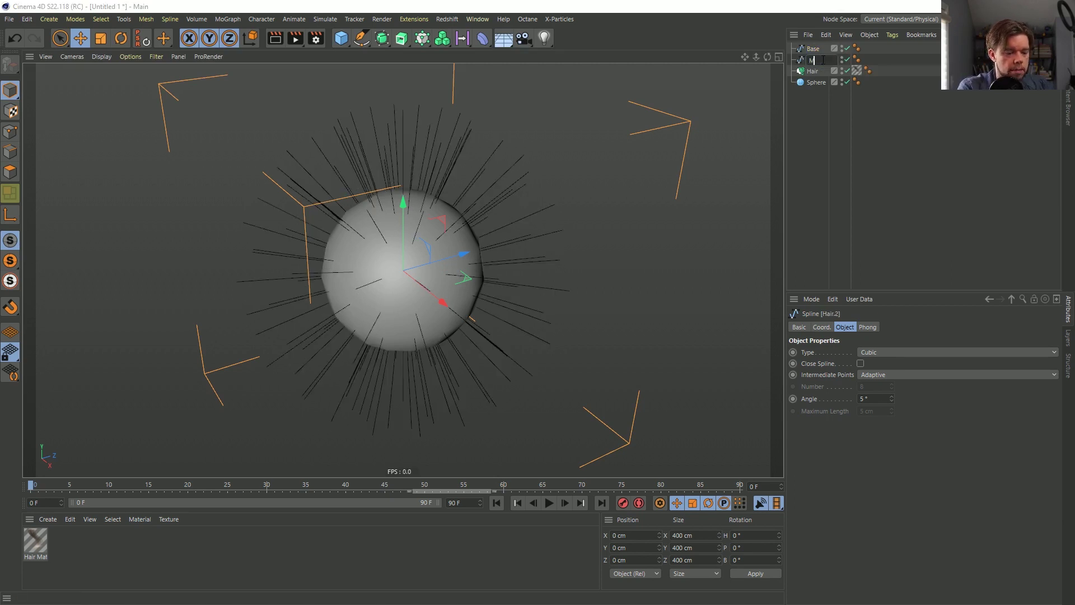
text(orph)
key(Return)
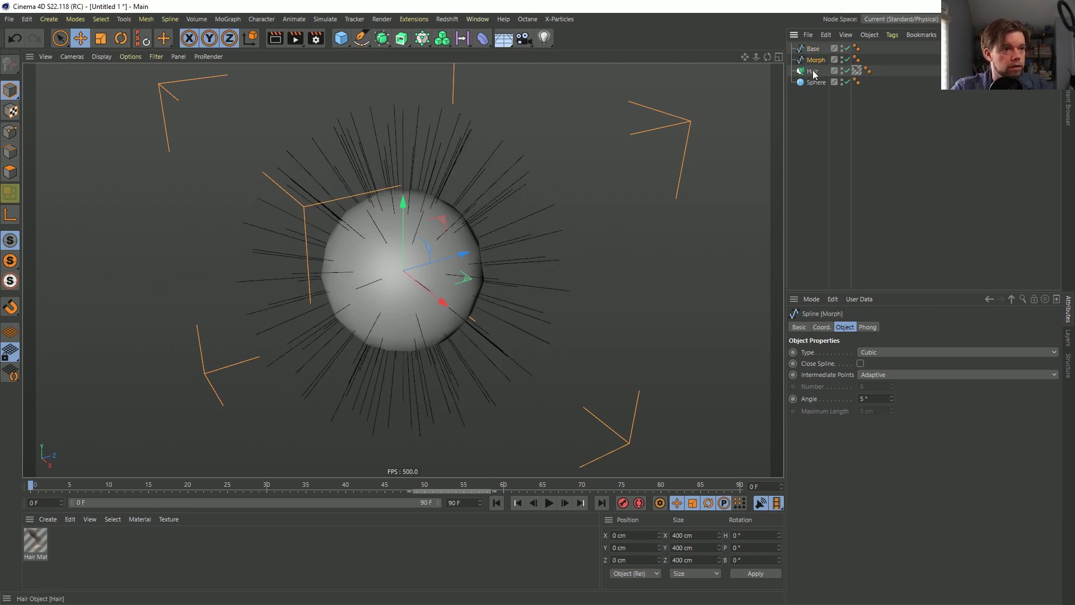
click(812, 72)
click(817, 60)
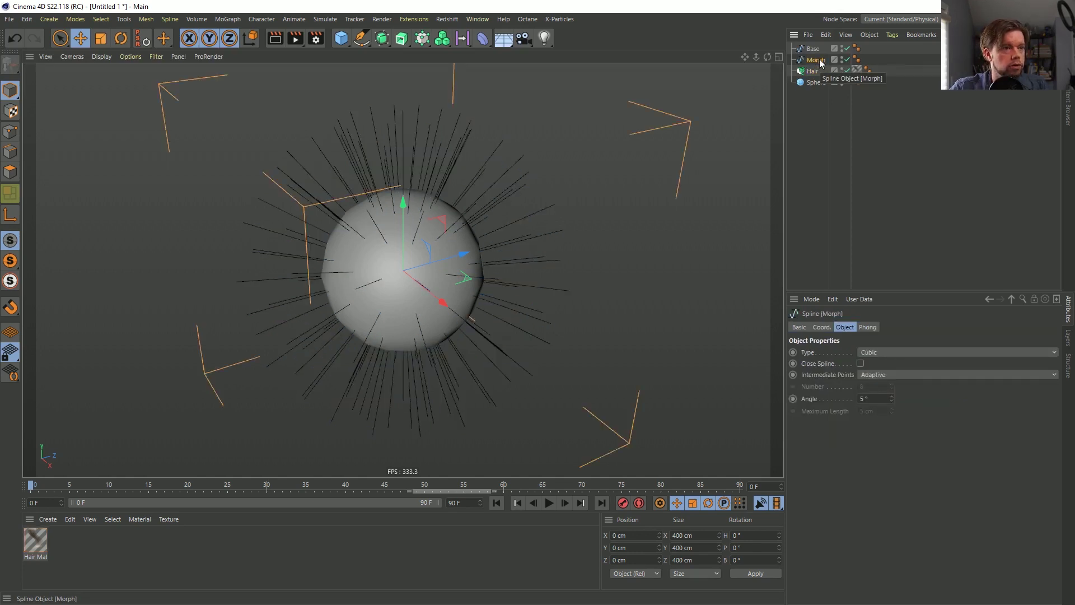
Attach a Pose Morph tag to the Morph spline from Rigging Tags and show its settings.
right_click(821, 63)
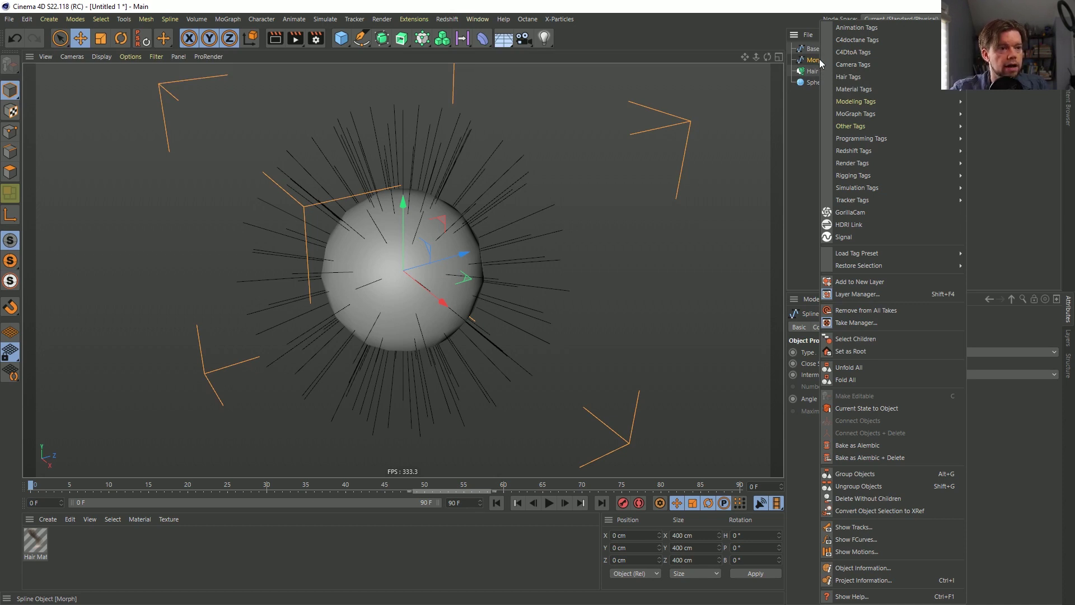
click(815, 64)
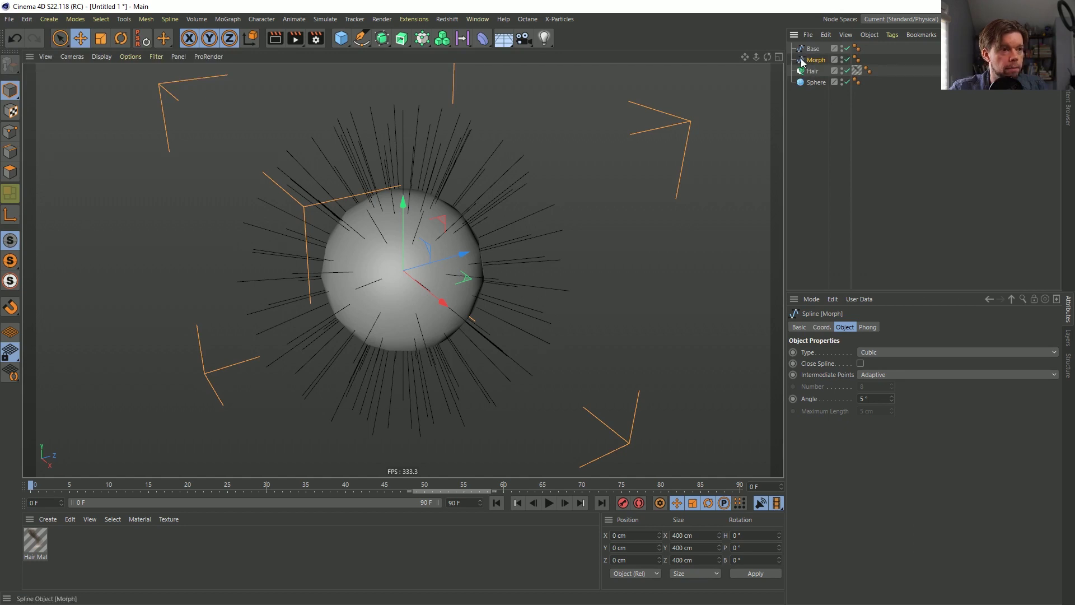
right_click(806, 62)
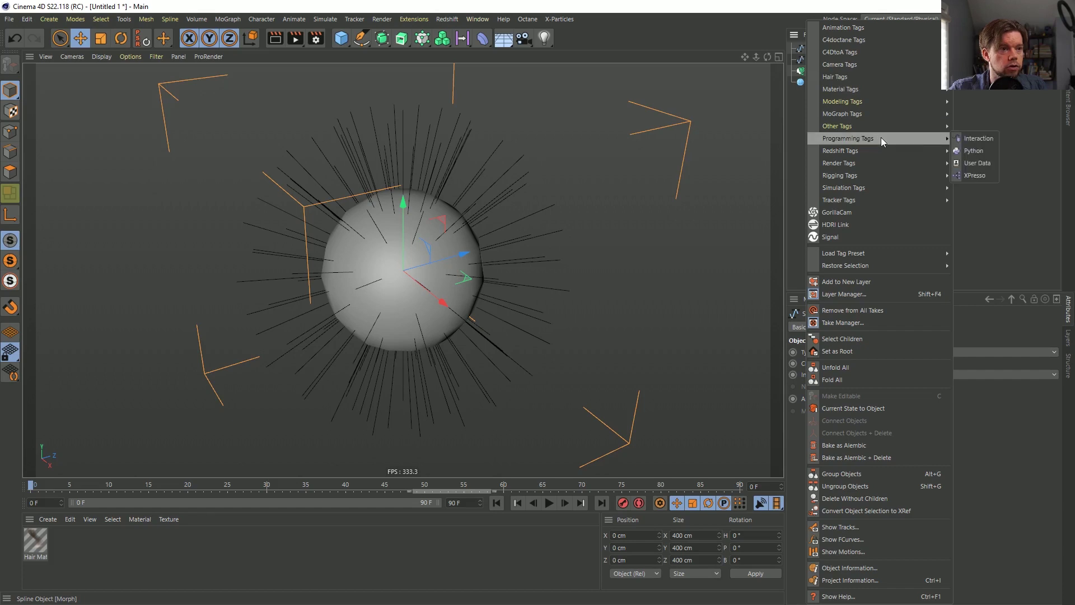
mouse_move(883, 138)
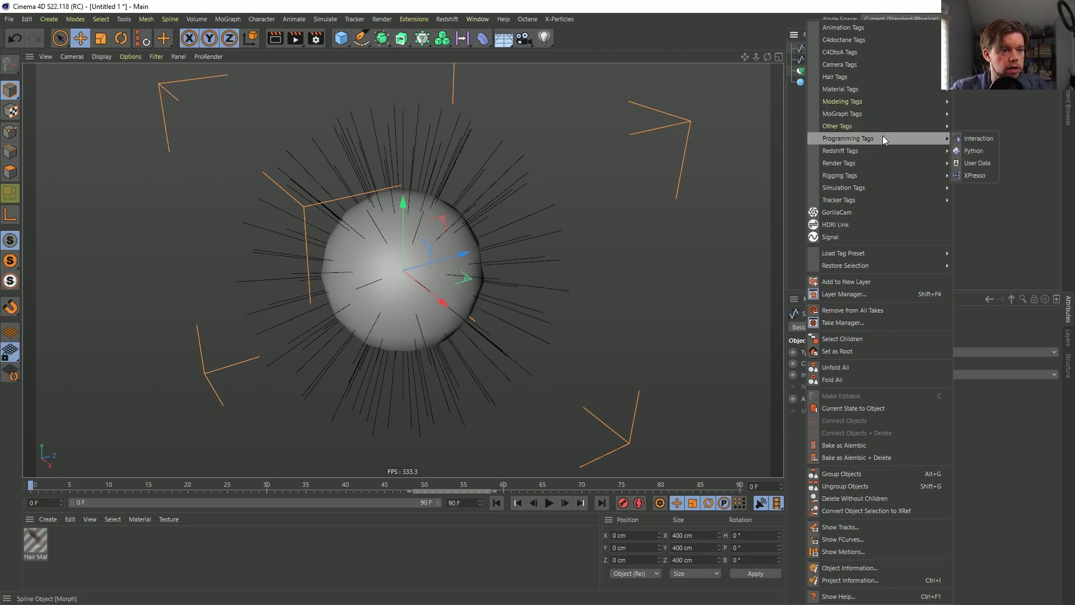
mouse_move(866, 174)
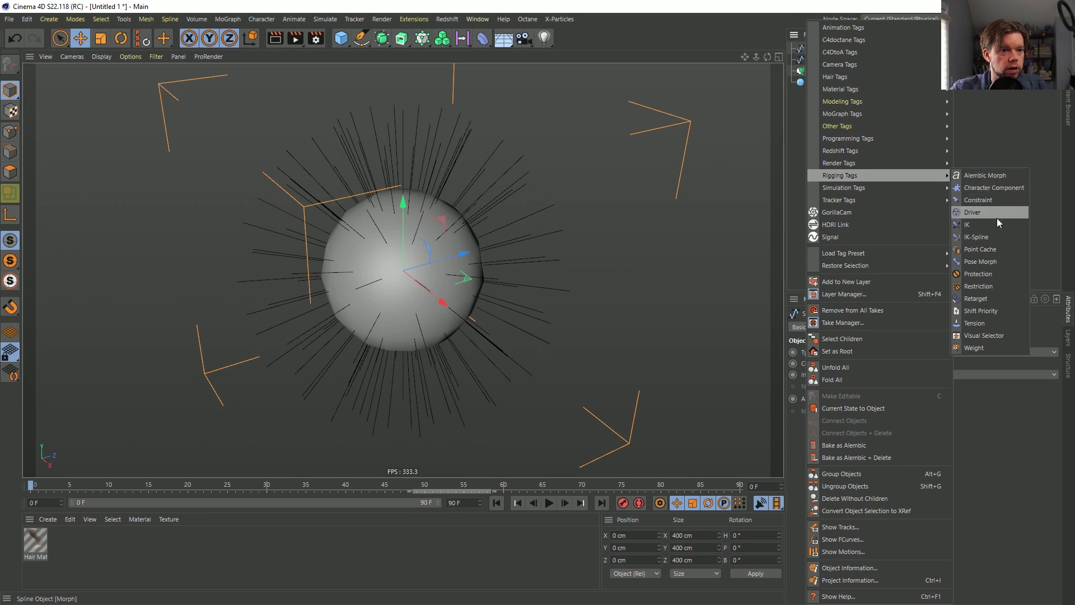
click(993, 262)
click(816, 59)
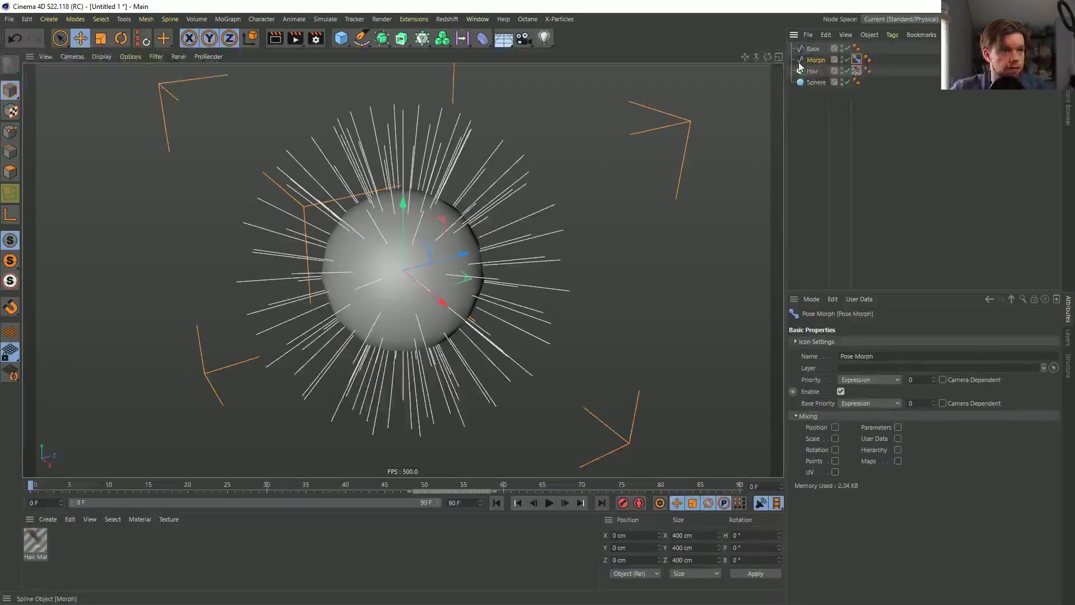
click(856, 60)
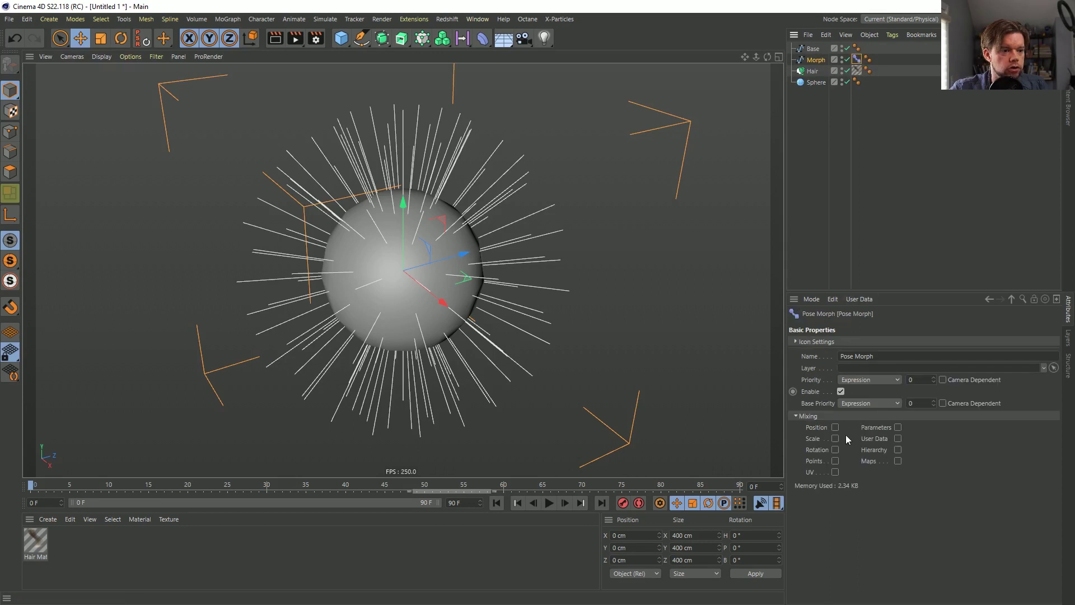
Enable Points, delete Pose.0, and add Hair as an absolute morph target.
click(835, 460)
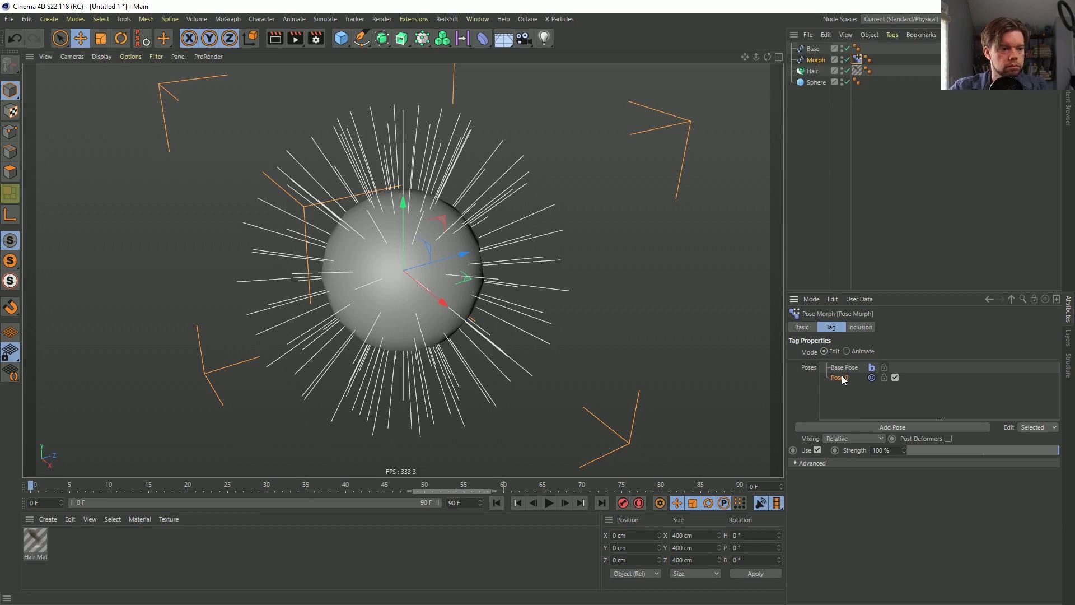
key(Delete)
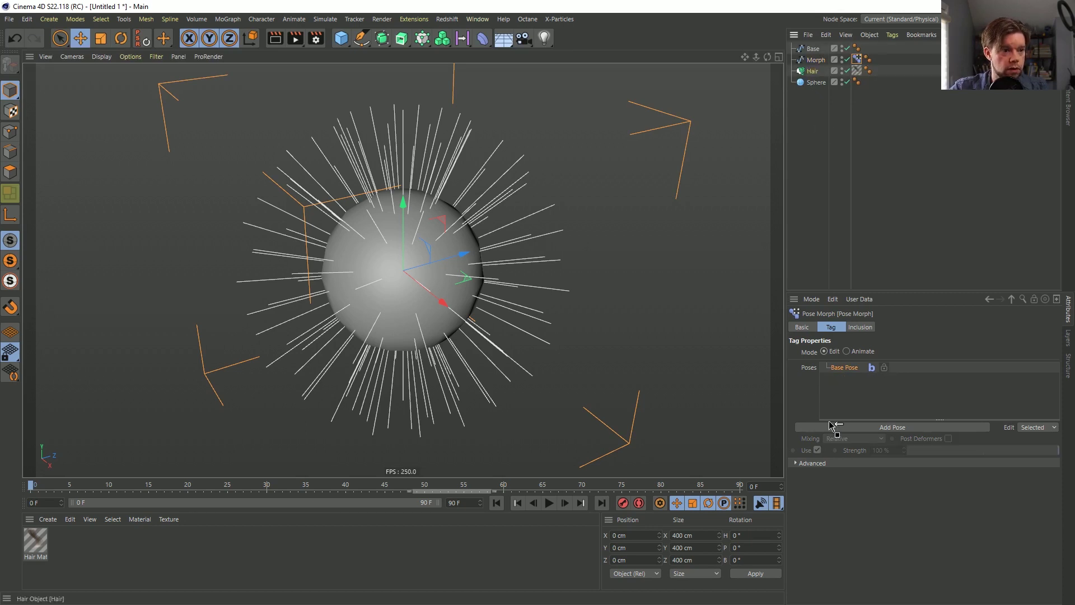
drag(839, 395, 840, 395)
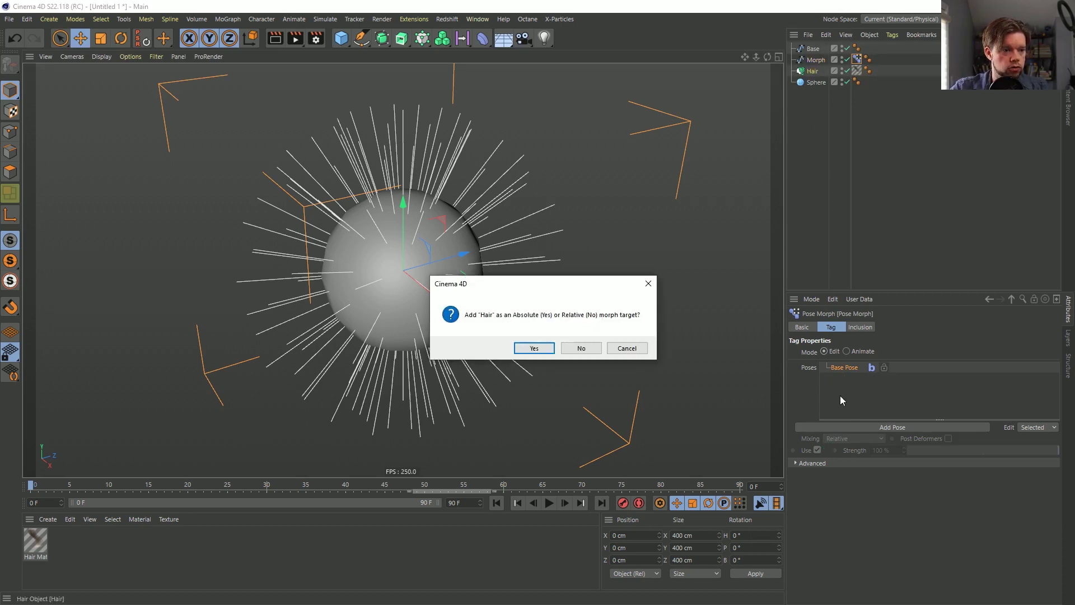
click(521, 348)
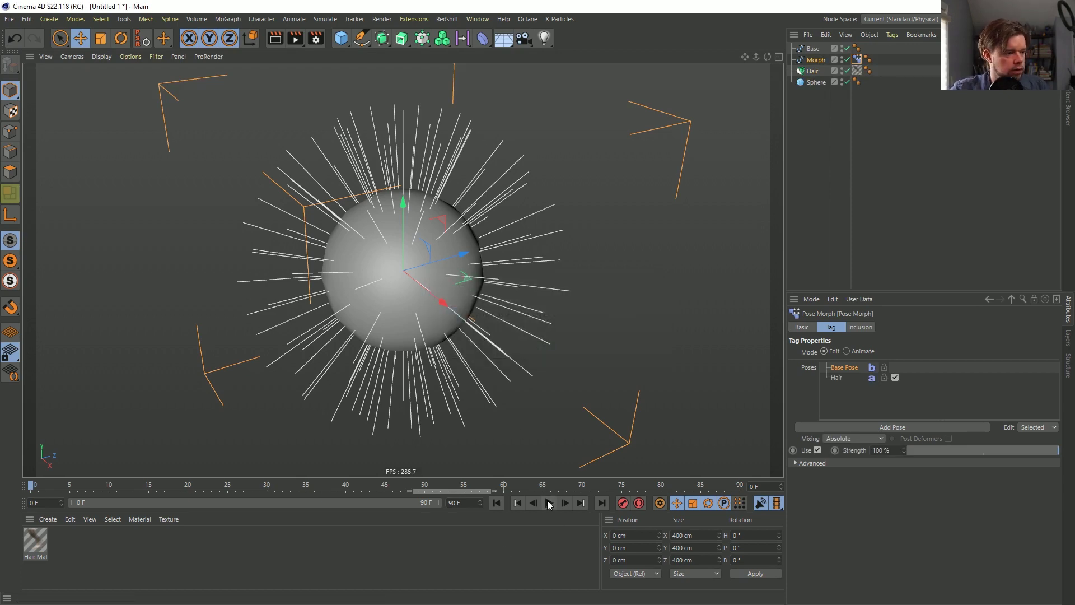
Preview the animation, hide the hair strands in the viewport, and rewind to frame 0.
click(548, 503)
click(549, 503)
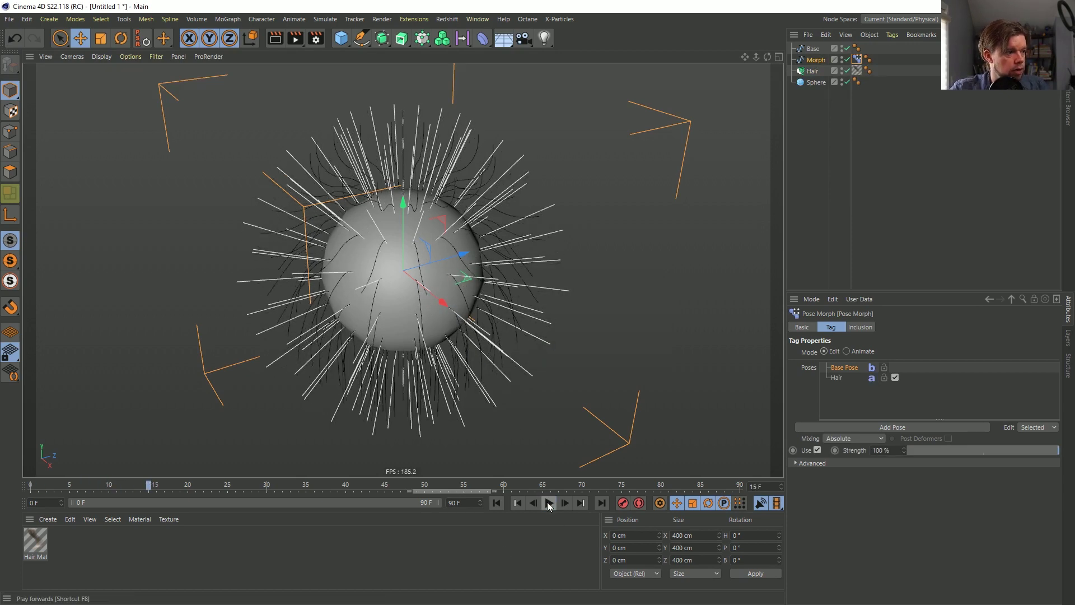
click(842, 68)
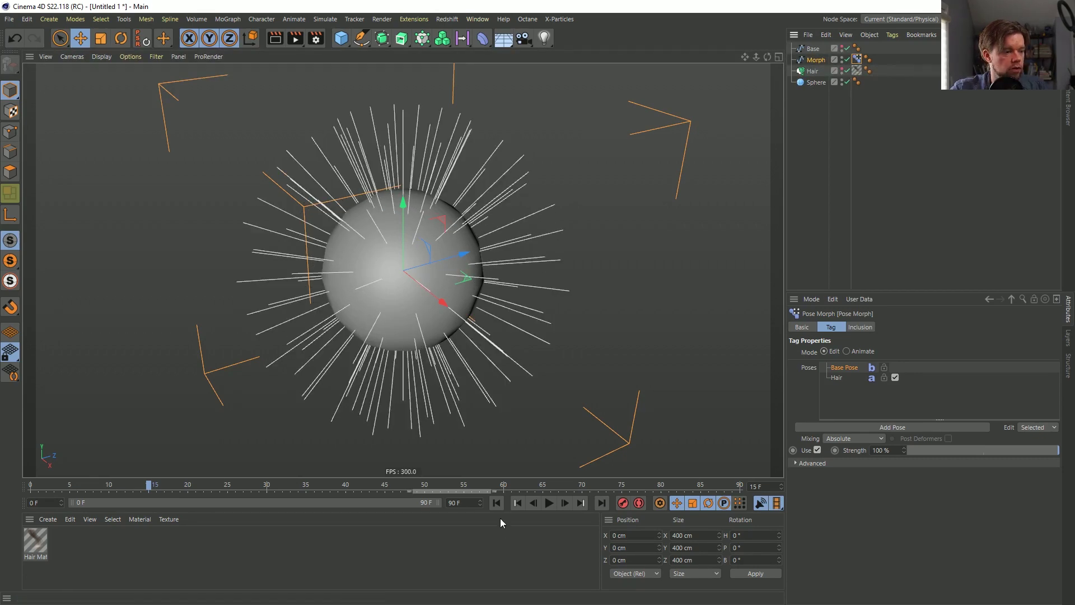
click(496, 502)
click(545, 502)
click(495, 502)
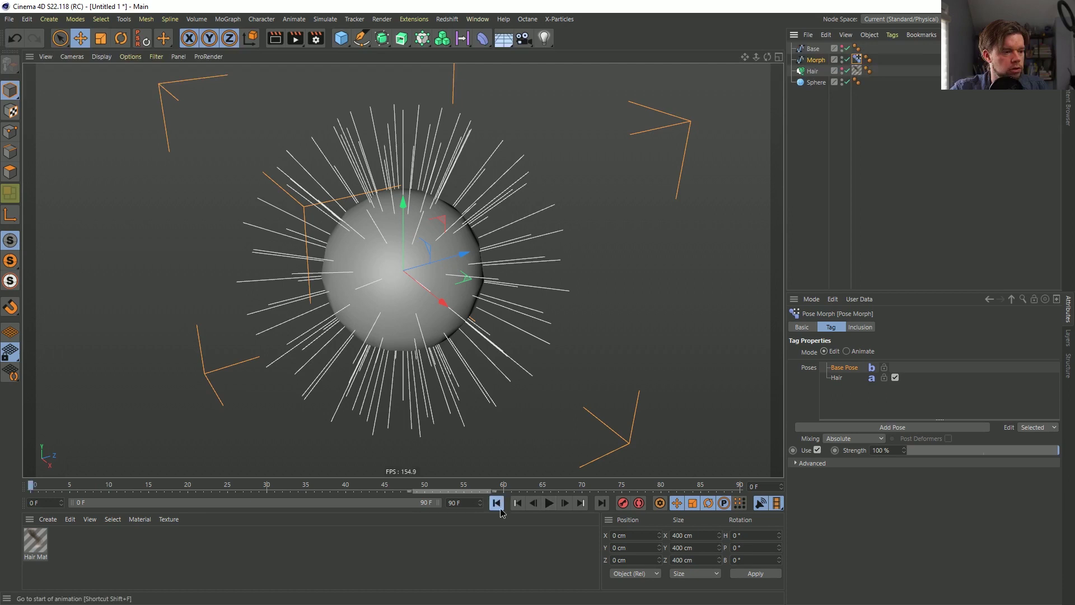
Switch the pose morph to Animate mode and set the Hair pose strength to 100%.
click(859, 349)
drag(946, 395, 1026, 395)
click(1057, 395)
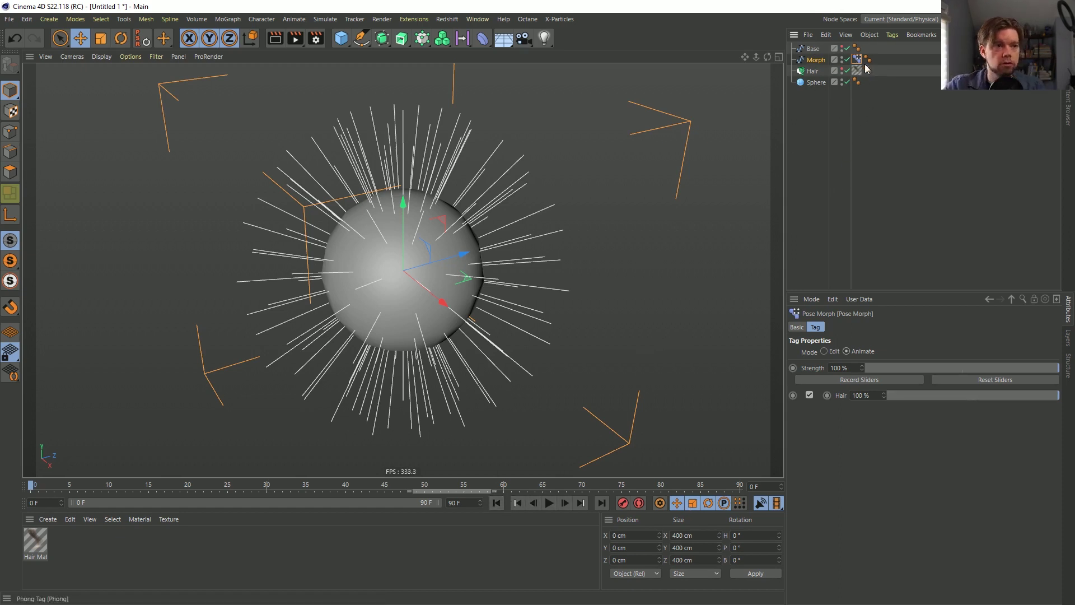
drag(862, 67, 864, 58)
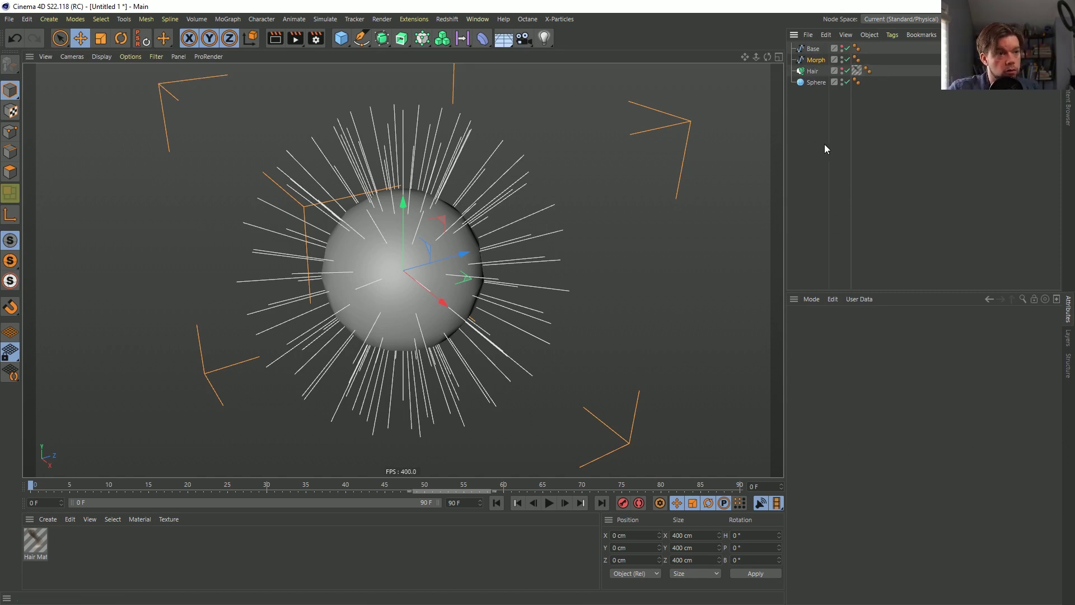
Add an XPresso tag to the Morph spline.
click(789, 71)
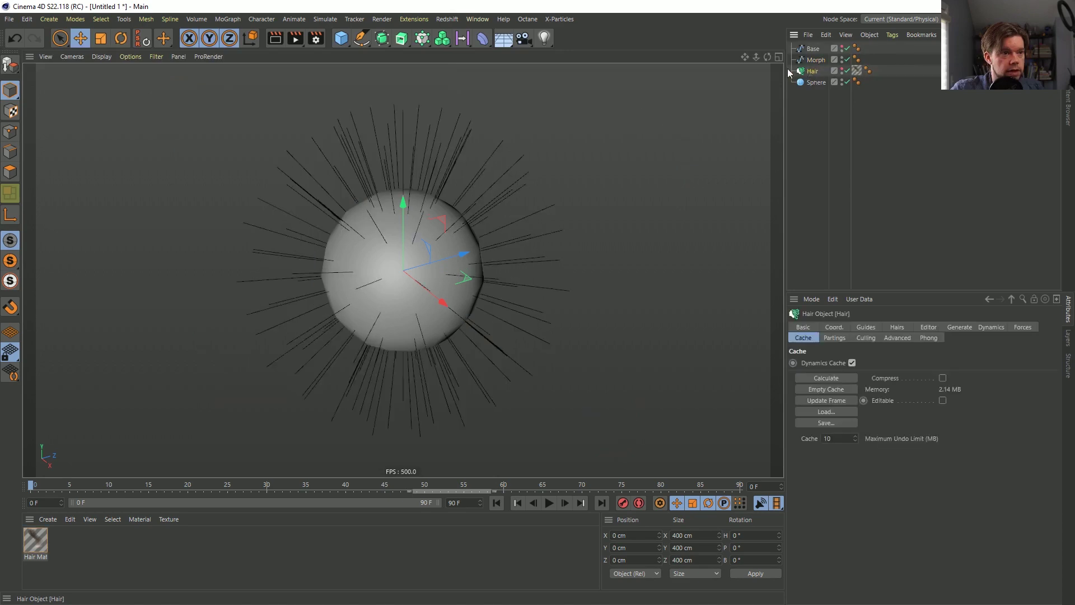
click(815, 60)
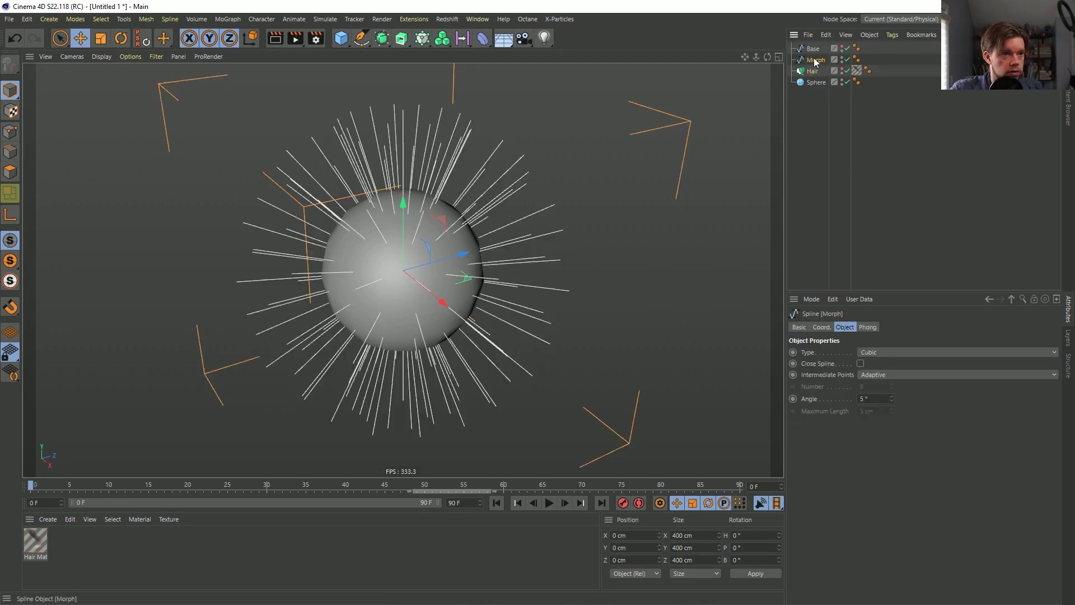
right_click(814, 62)
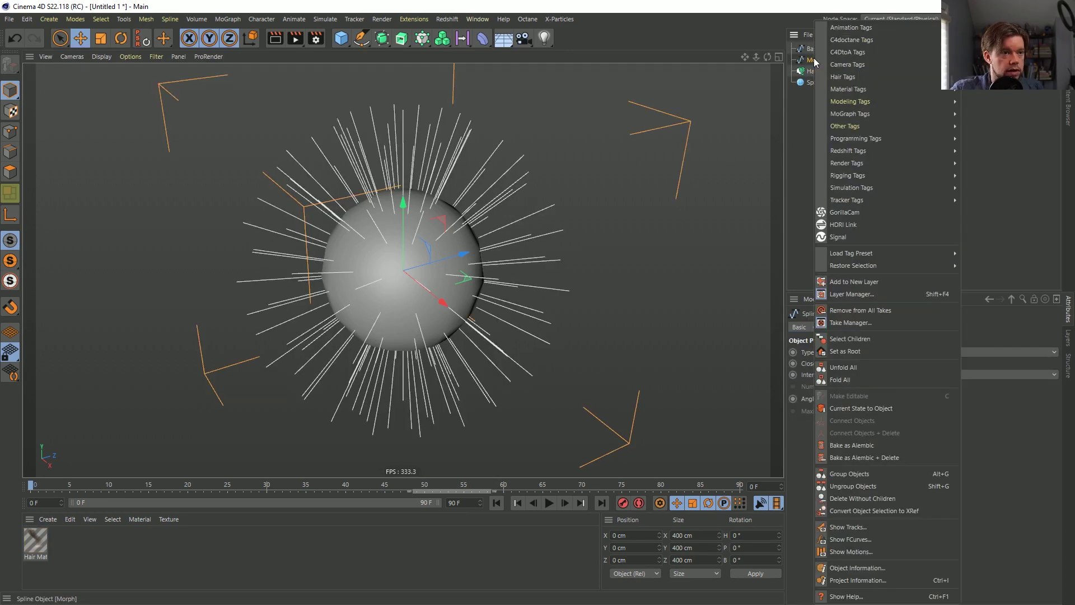
mouse_move(924, 140)
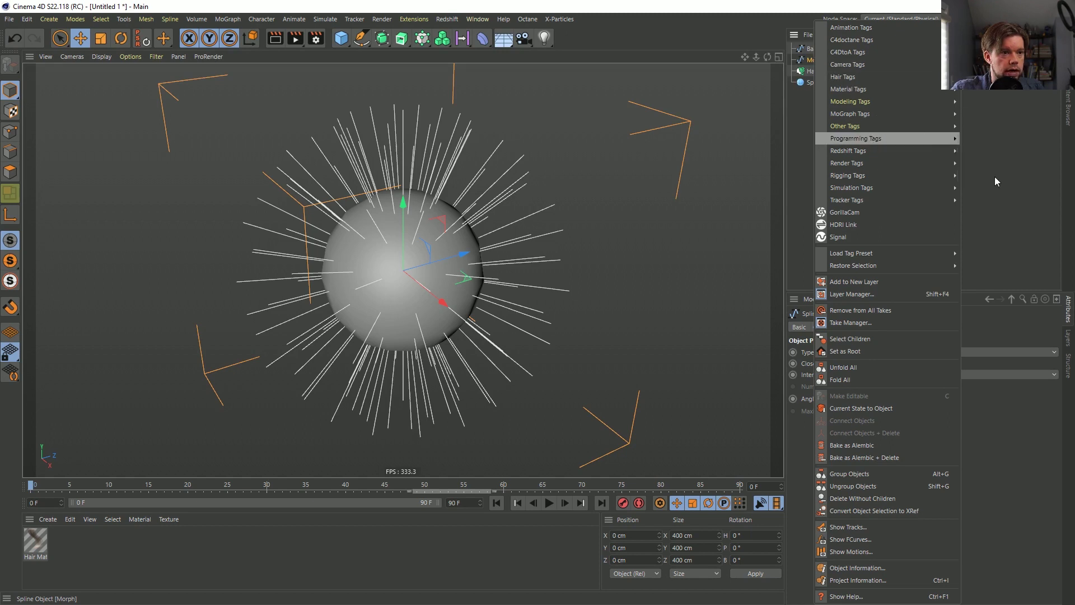
click(994, 177)
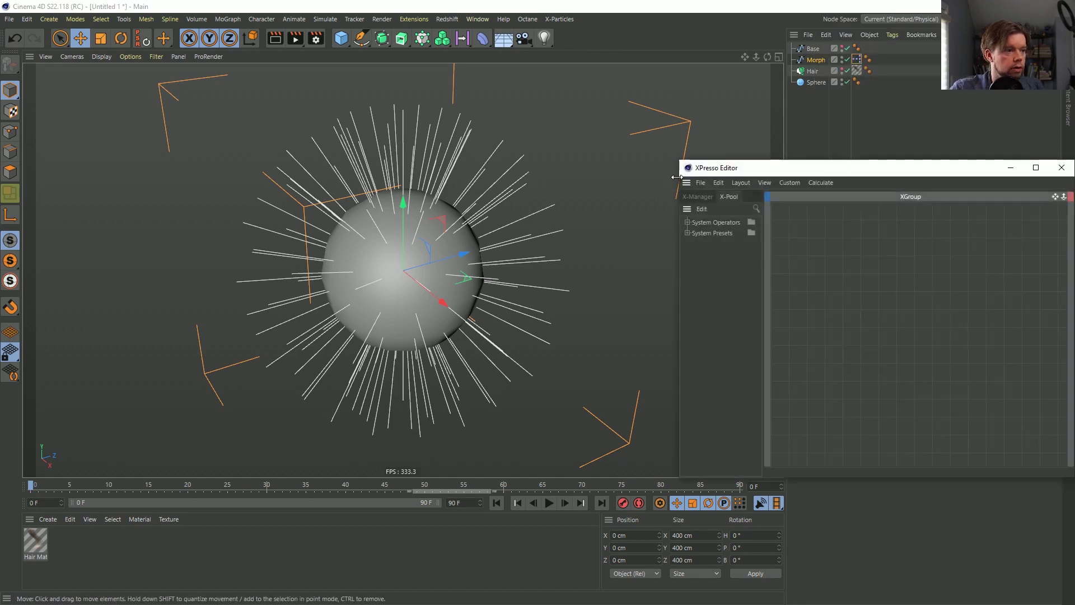
Place a Morph object node with an Object output port in the XPresso Editor.
drag(779, 169, 294, 142)
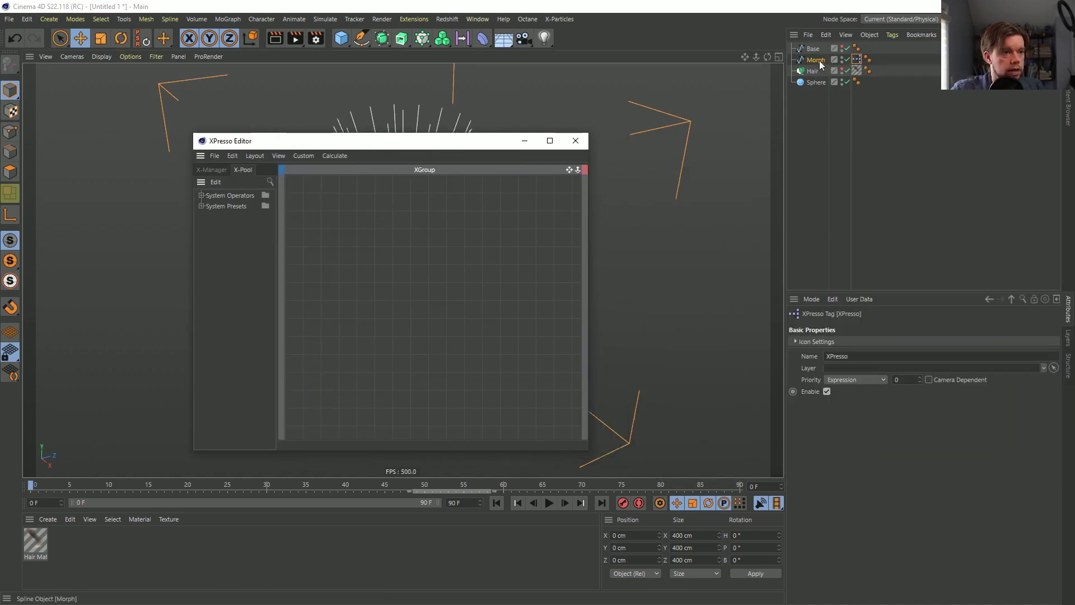
drag(390, 265, 458, 263)
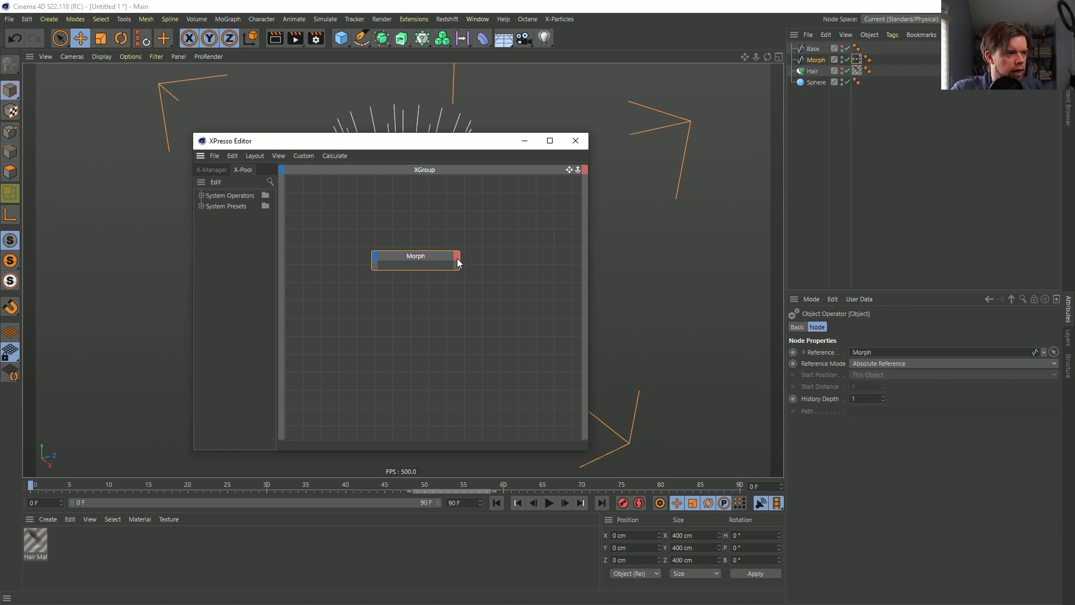
click(457, 260)
click(476, 315)
drag(586, 273, 784, 273)
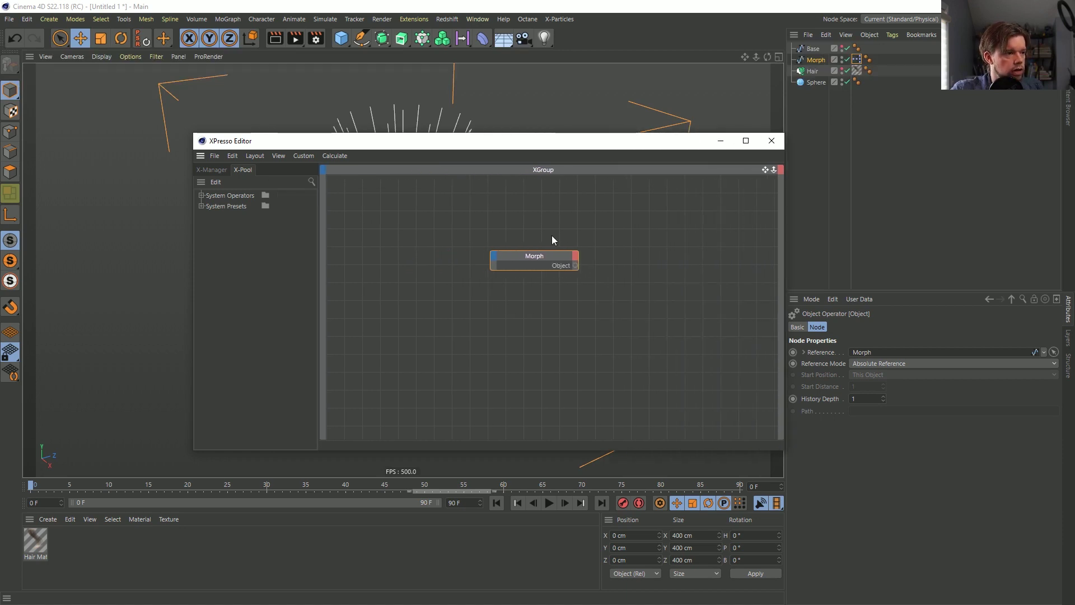
drag(542, 256, 446, 248)
Add a Point node found by searching 'point' and wire Morph's Object output into it.
click(311, 182)
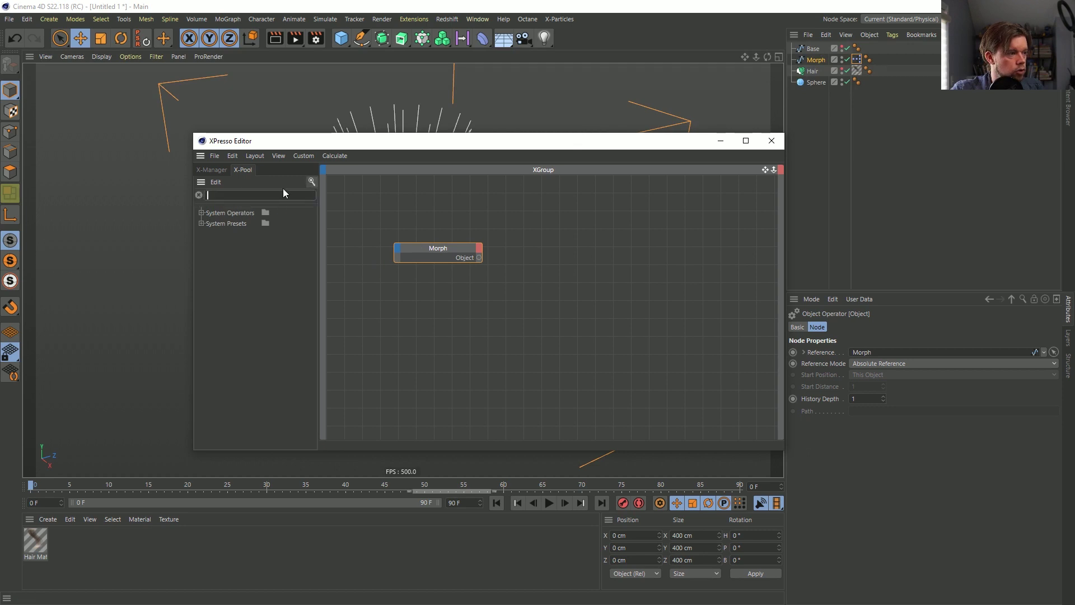
text(poin)
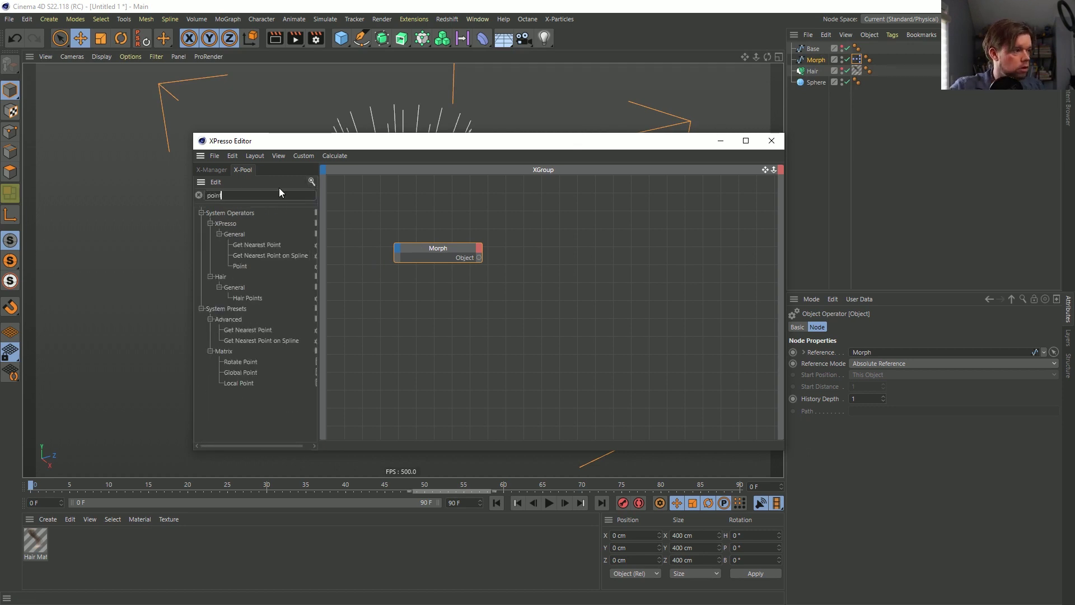
text(t)
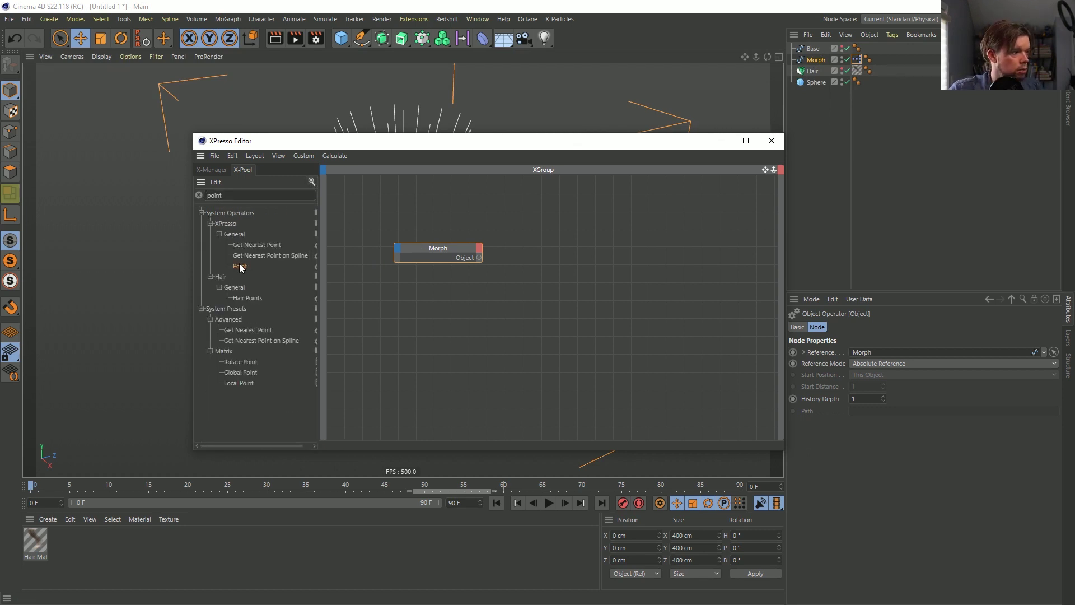
drag(240, 266, 569, 260)
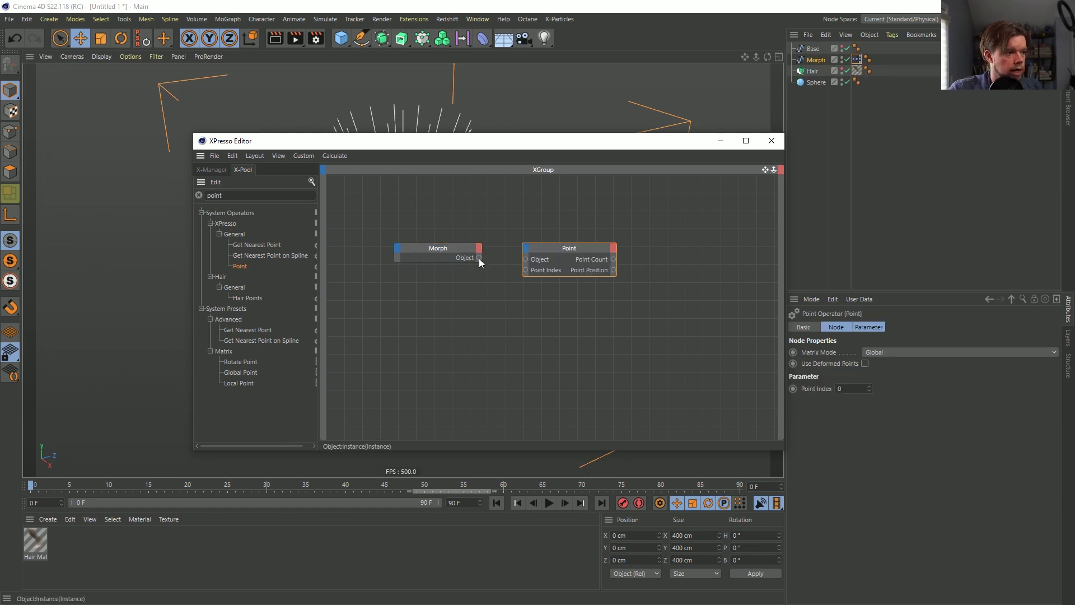
drag(478, 257, 527, 261)
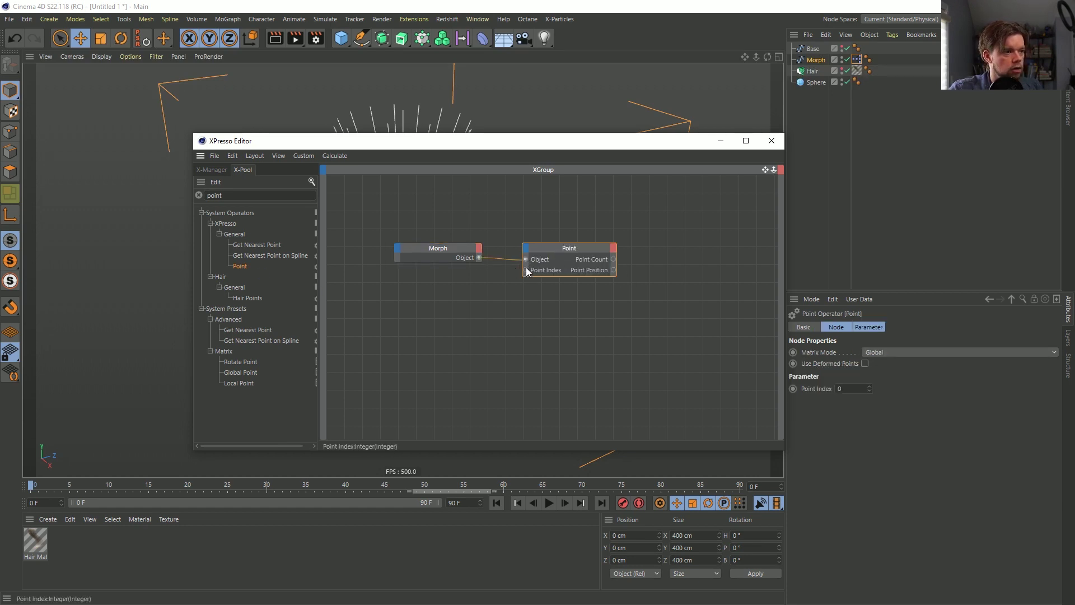
drag(443, 252, 433, 244)
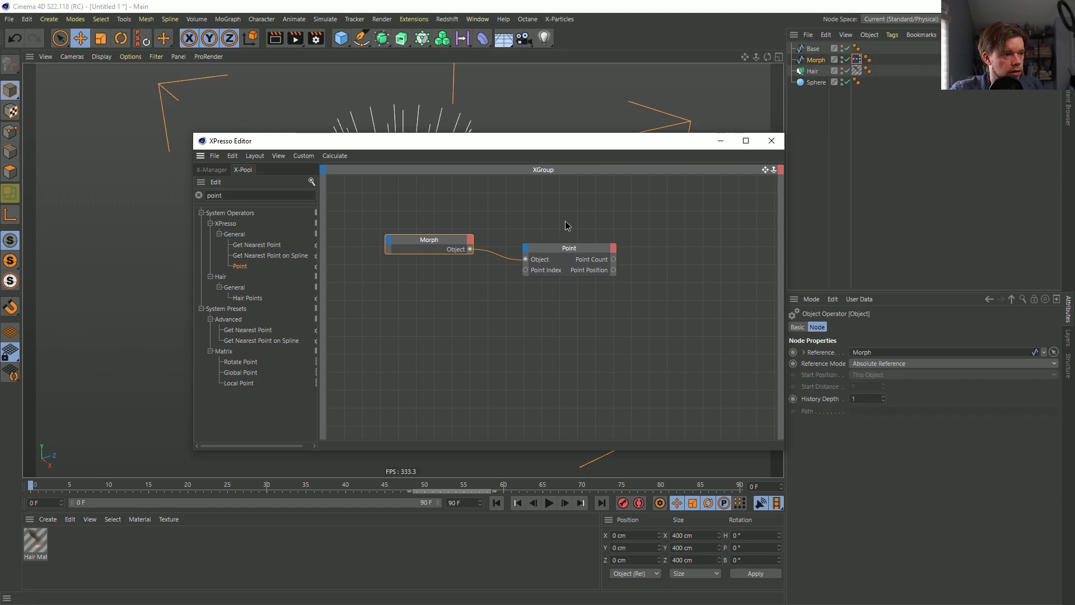
drag(566, 223, 414, 291)
drag(539, 250, 531, 229)
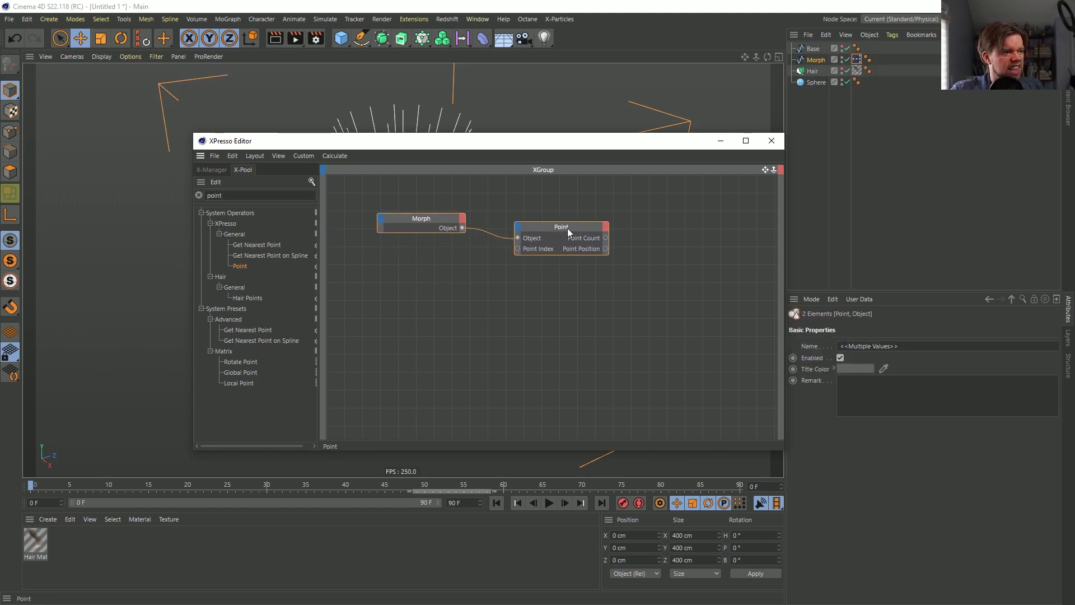
click(517, 227)
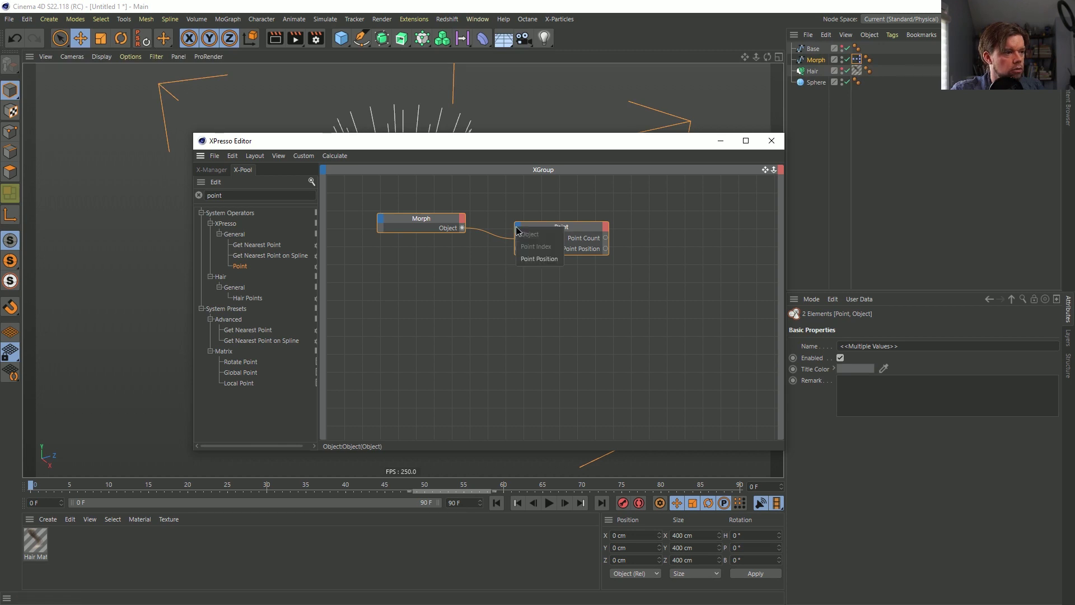
click(567, 275)
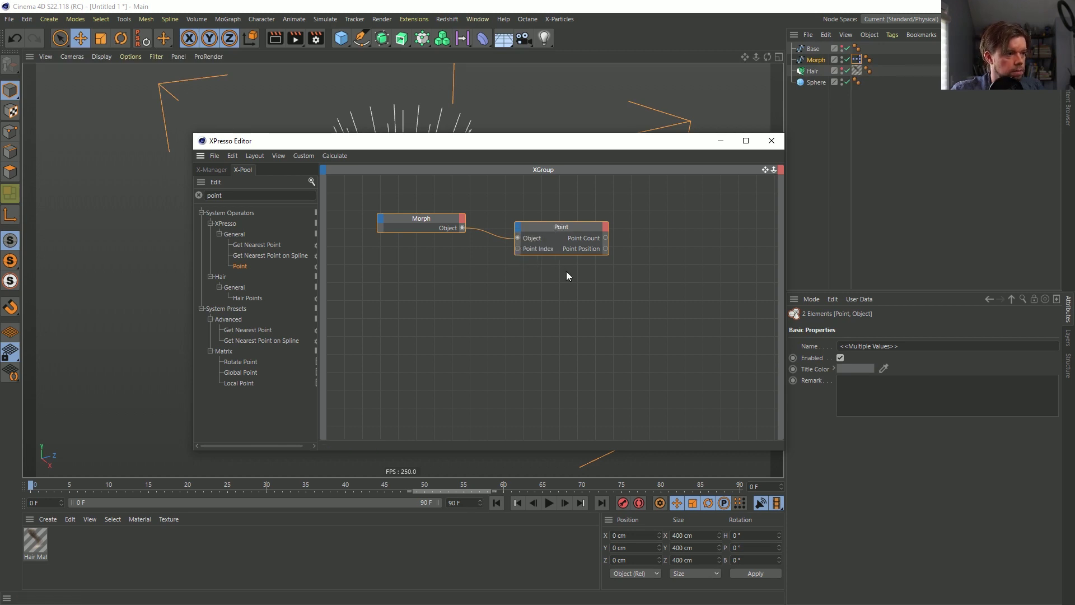
click(811, 73)
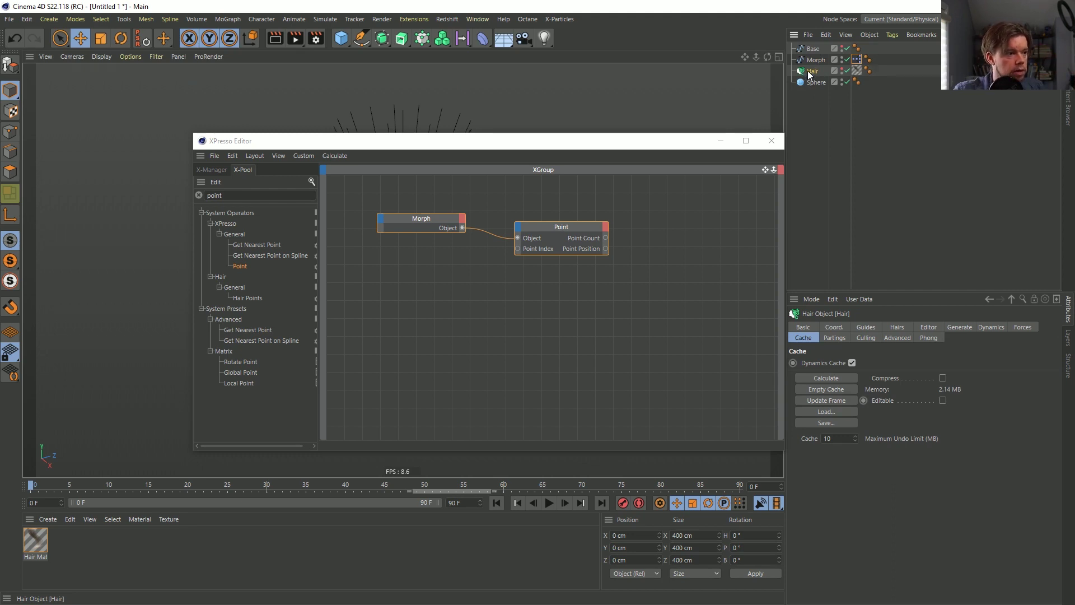
Add a Hair node, duplicate the Point node, and wire Hair's Object output into the copy.
drag(389, 341, 389, 342)
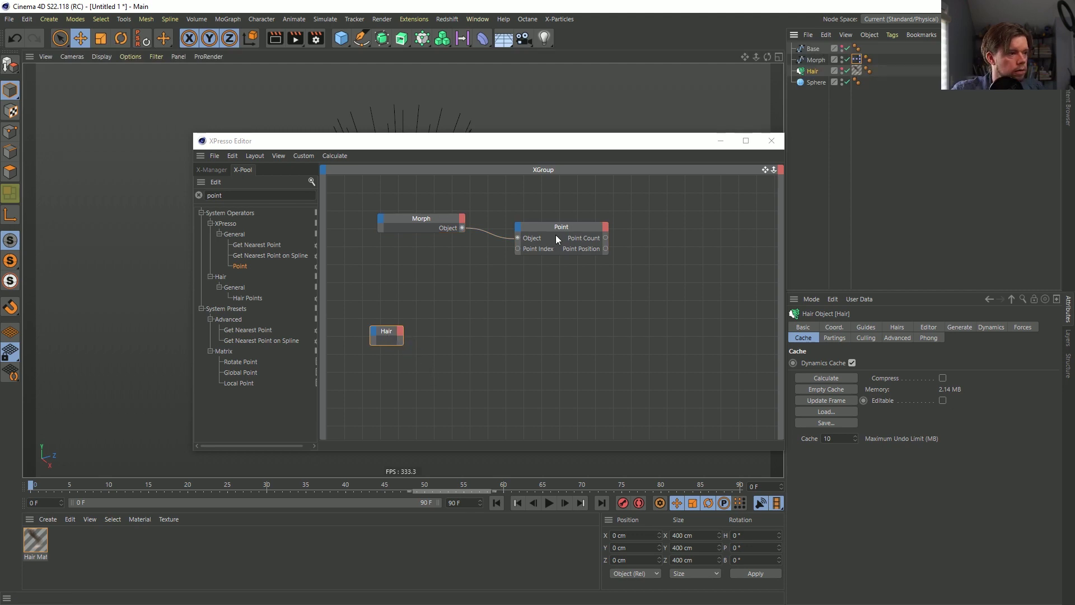
ctrl+drag(562, 239, 545, 358)
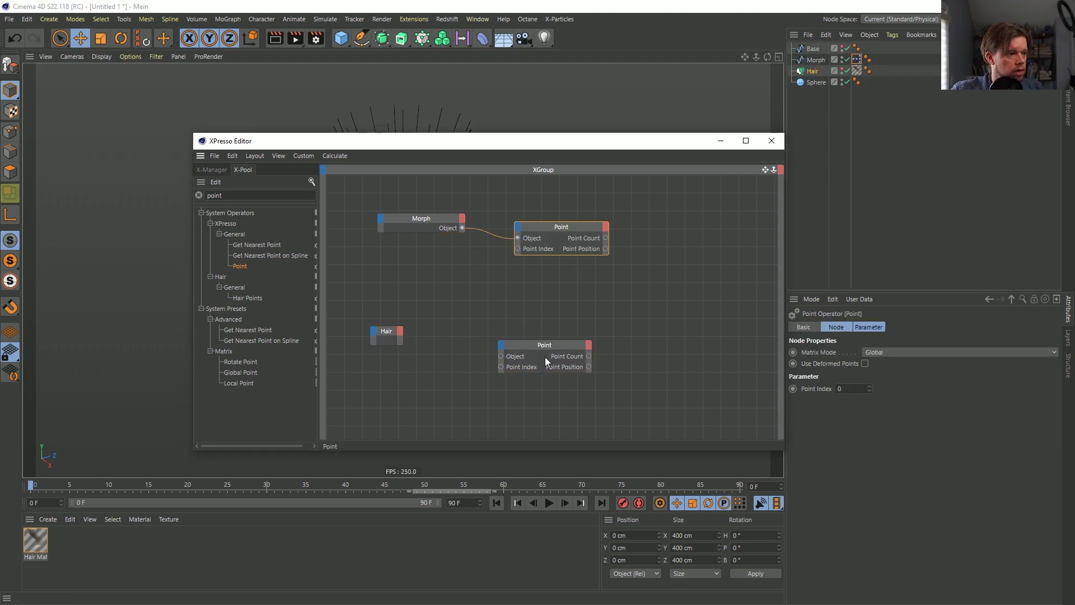
click(398, 331)
click(405, 481)
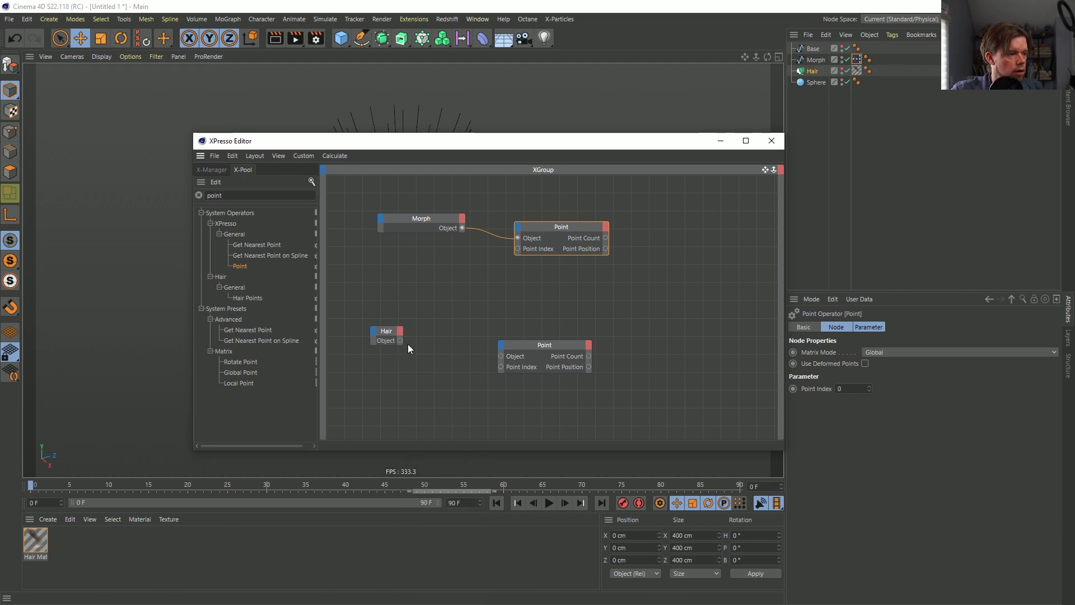
drag(400, 341, 547, 329)
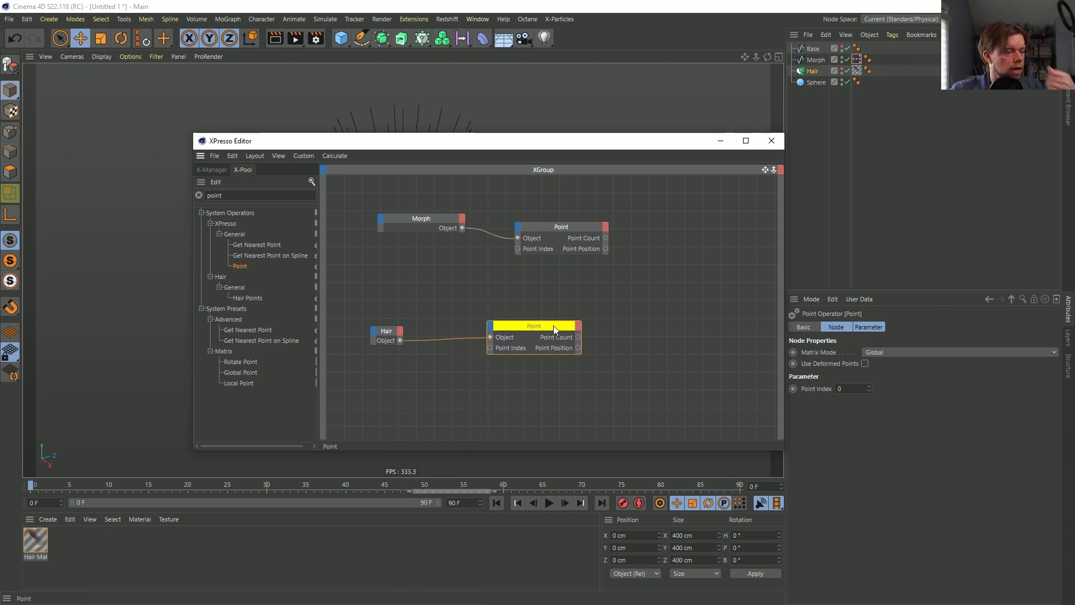
click(482, 39)
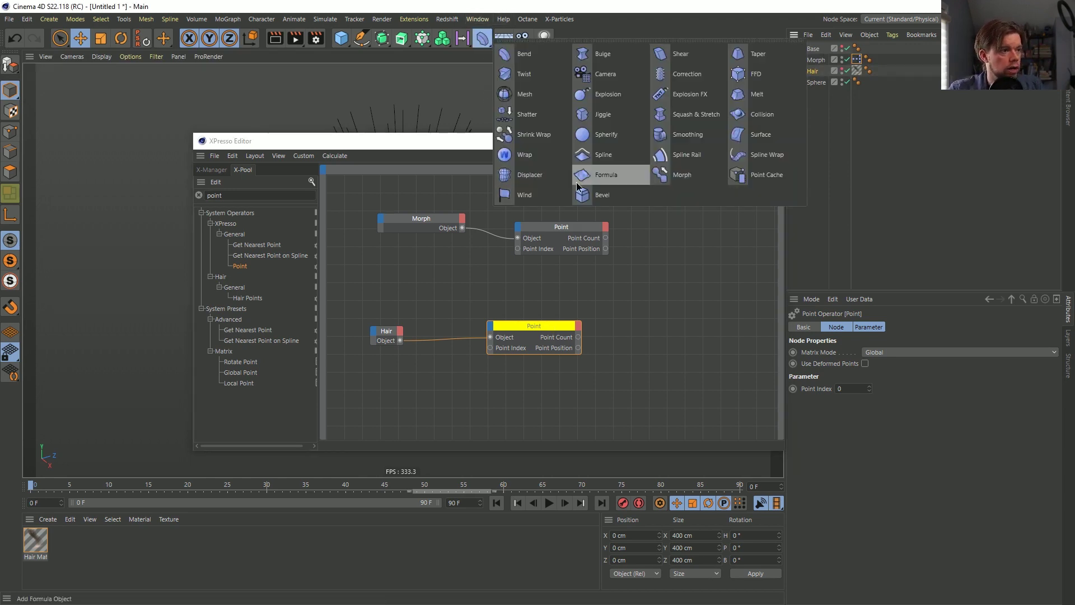
click(684, 74)
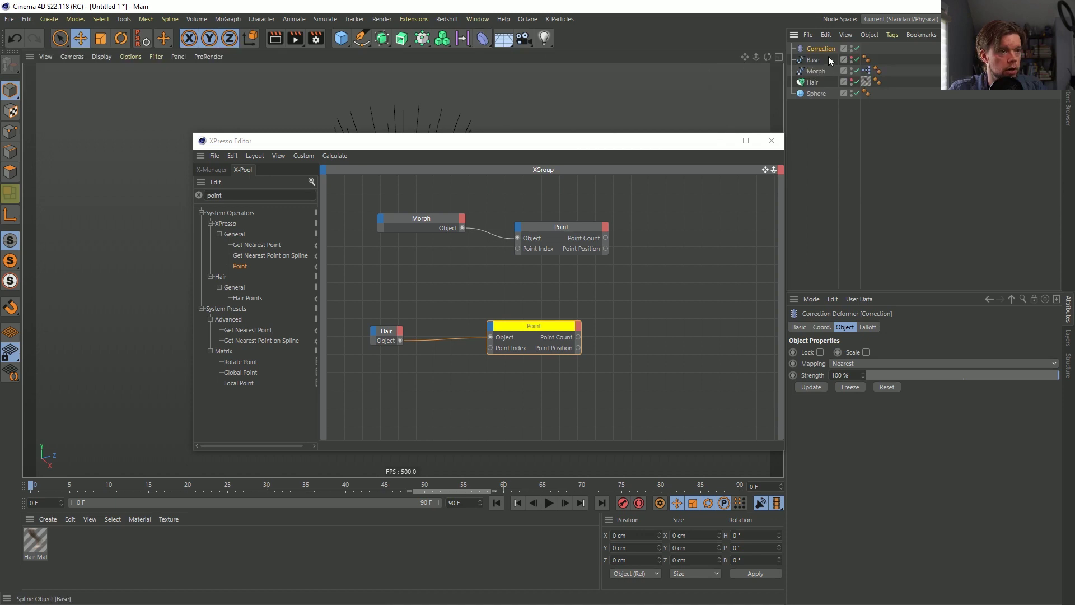
drag(821, 50, 815, 85)
drag(650, 138, 545, 287)
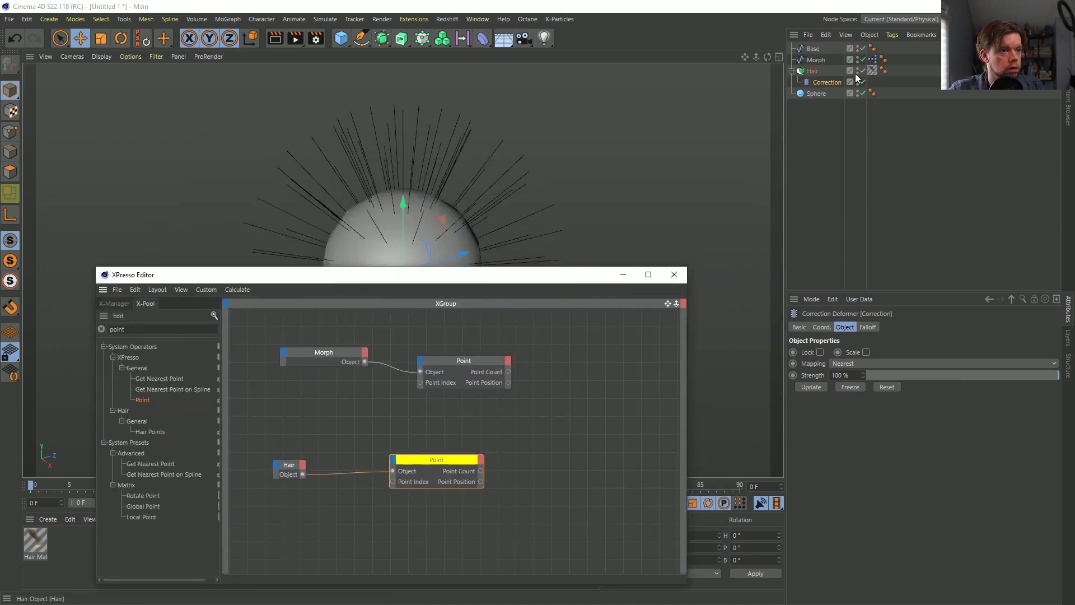
click(859, 70)
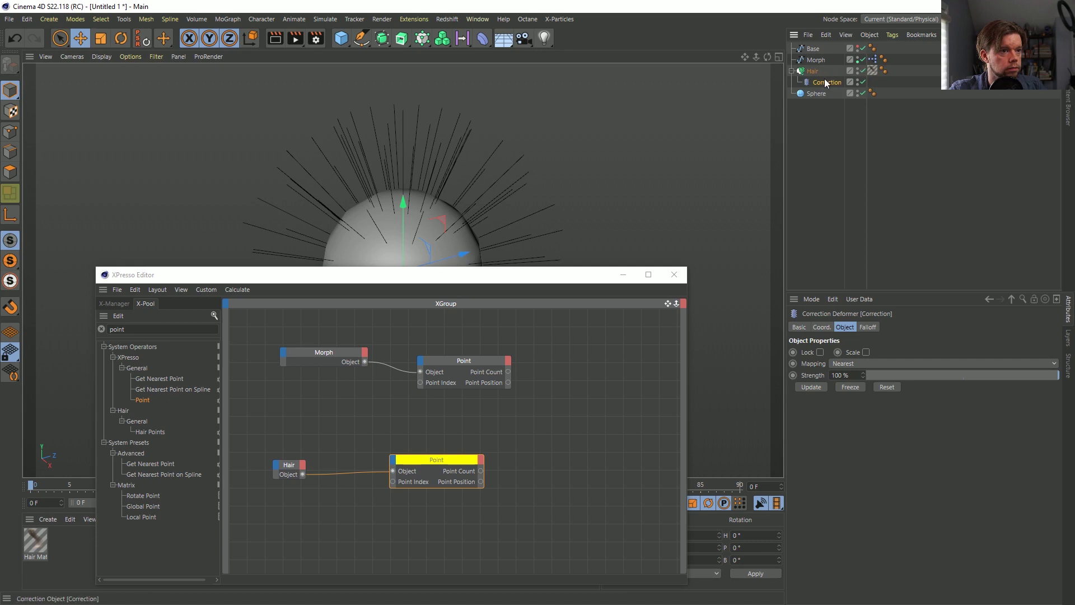
click(10, 132)
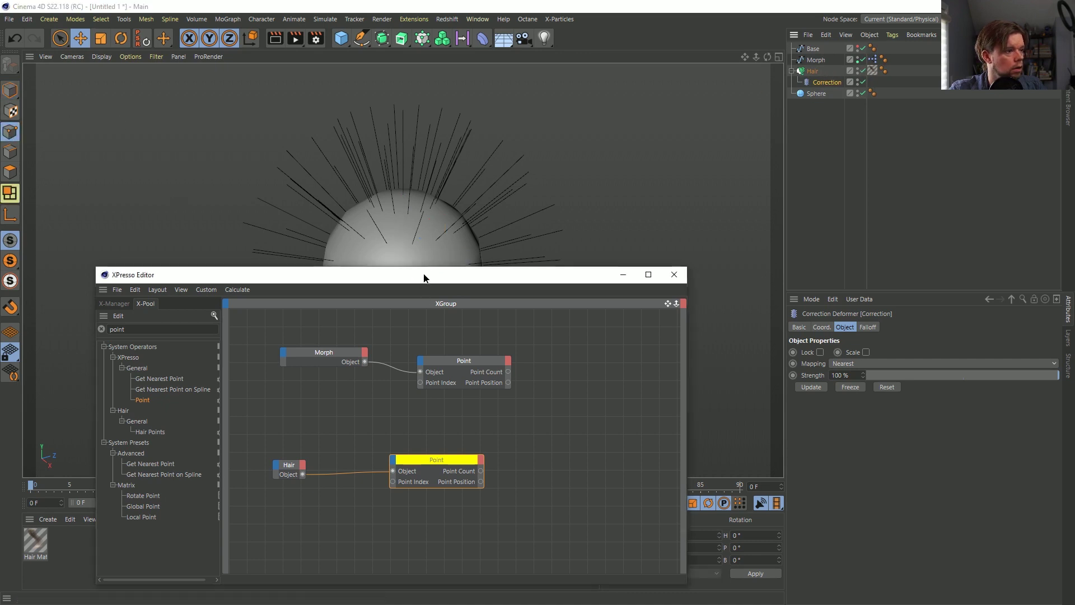
drag(412, 283, 334, 361)
click(815, 60)
click(815, 75)
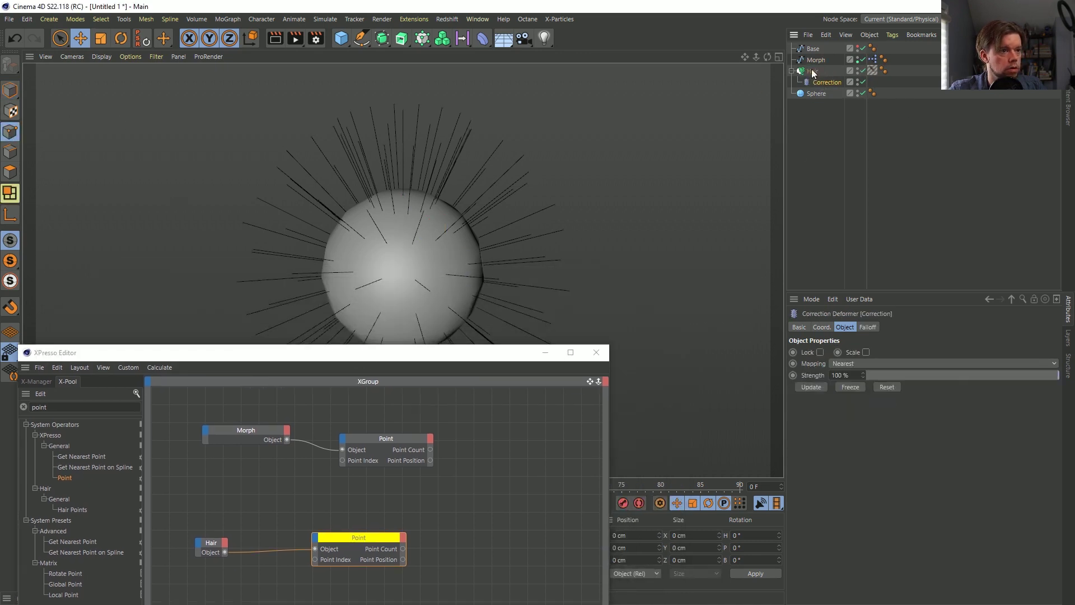
click(815, 86)
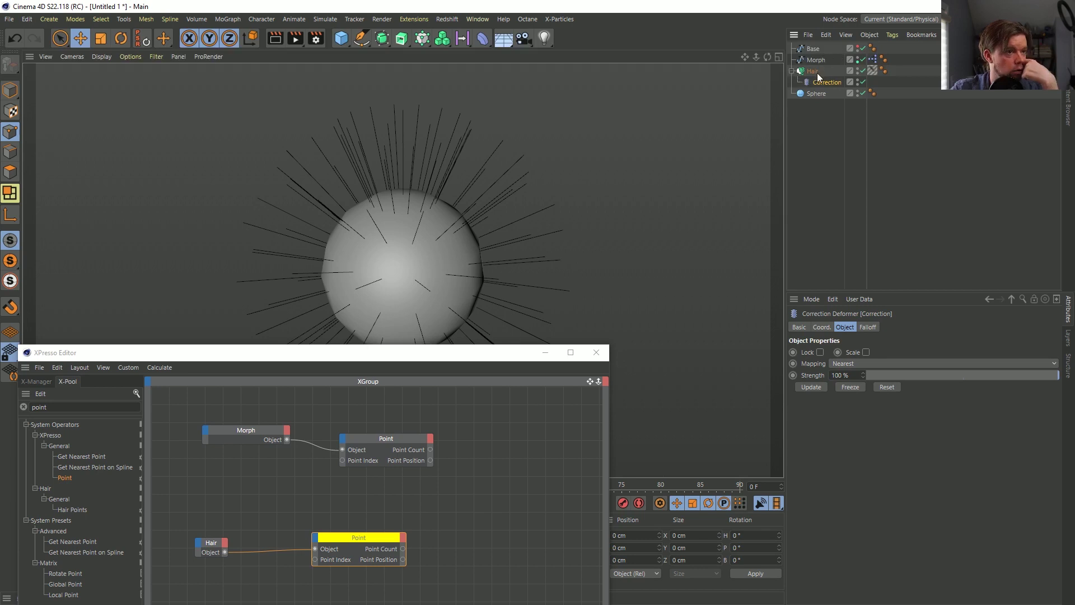
click(817, 73)
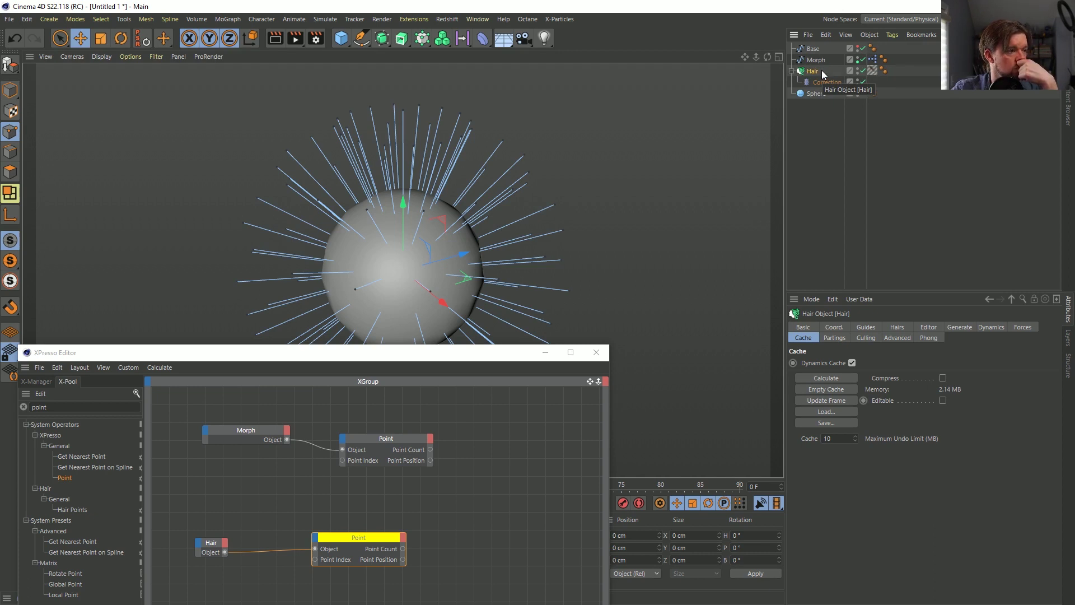
click(814, 82)
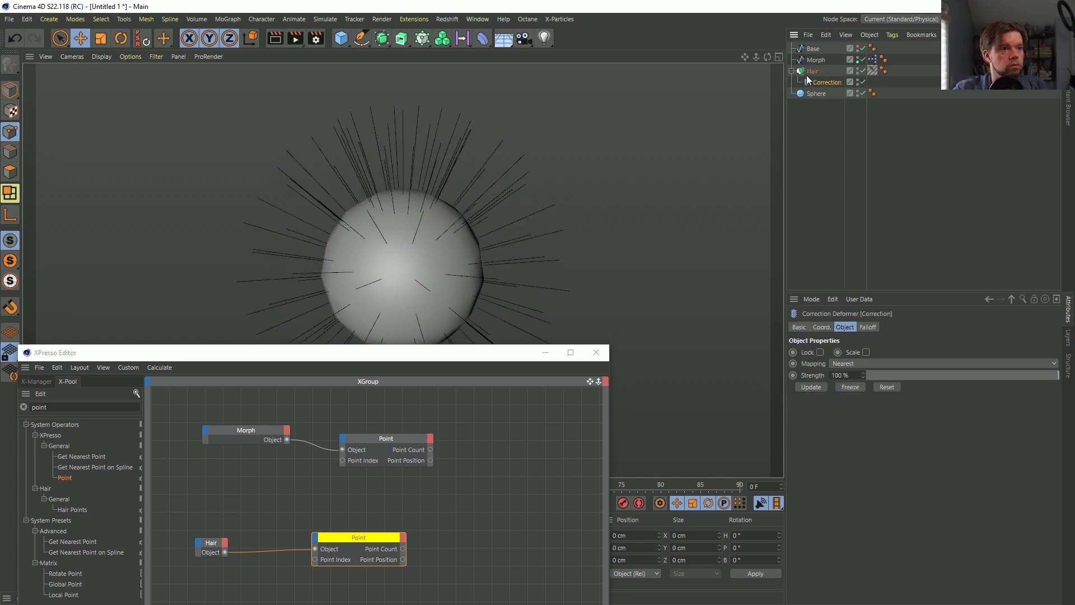
key(Delete)
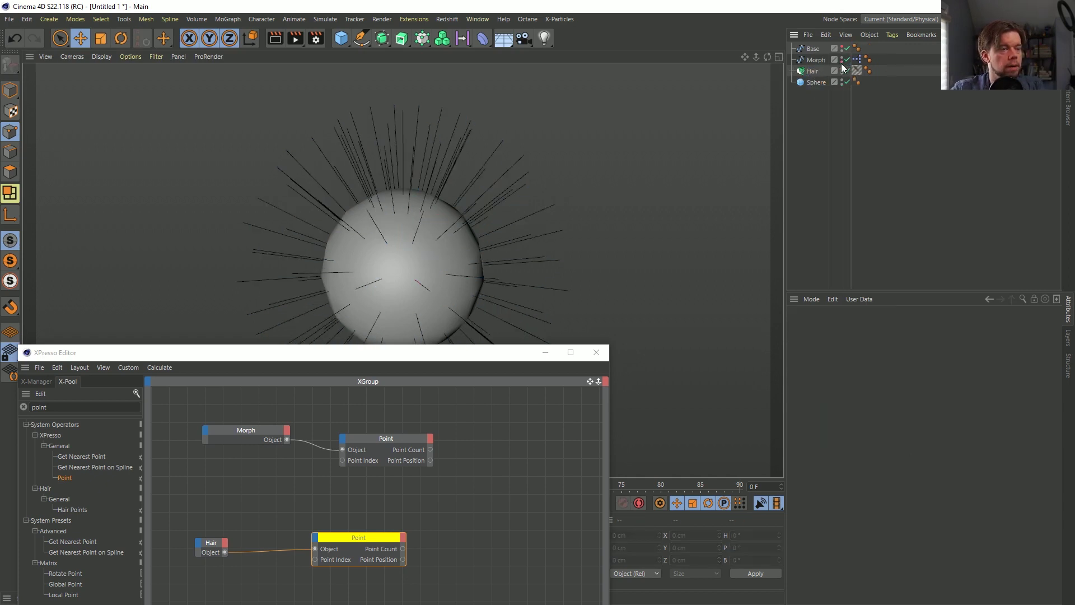
click(815, 59)
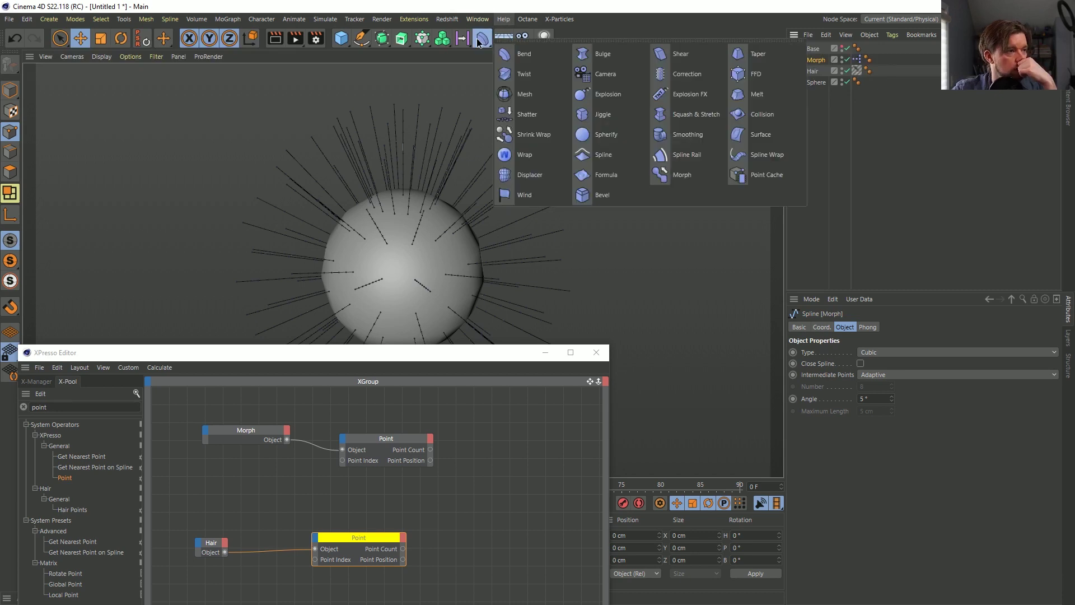
Add a Spline Wrap deformer, close the XPresso Editor, and select Hair.
click(482, 38)
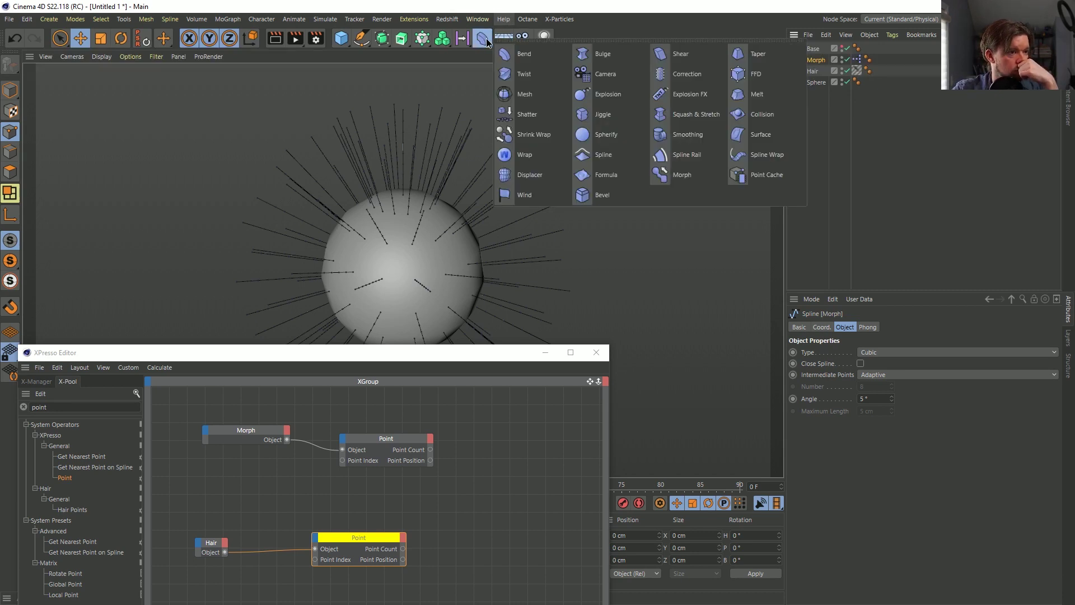
click(764, 154)
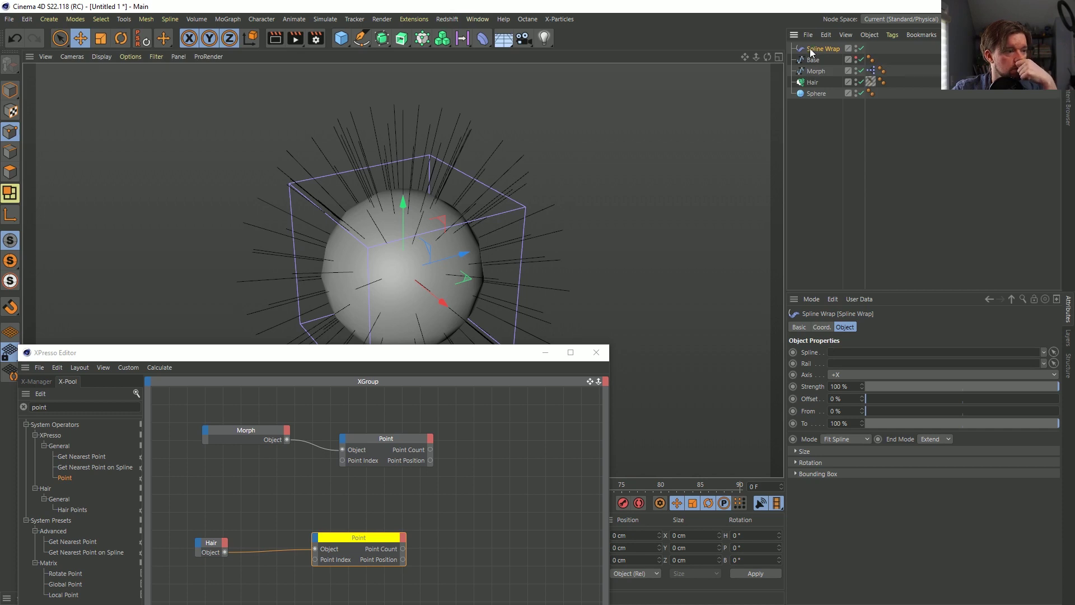
click(592, 351)
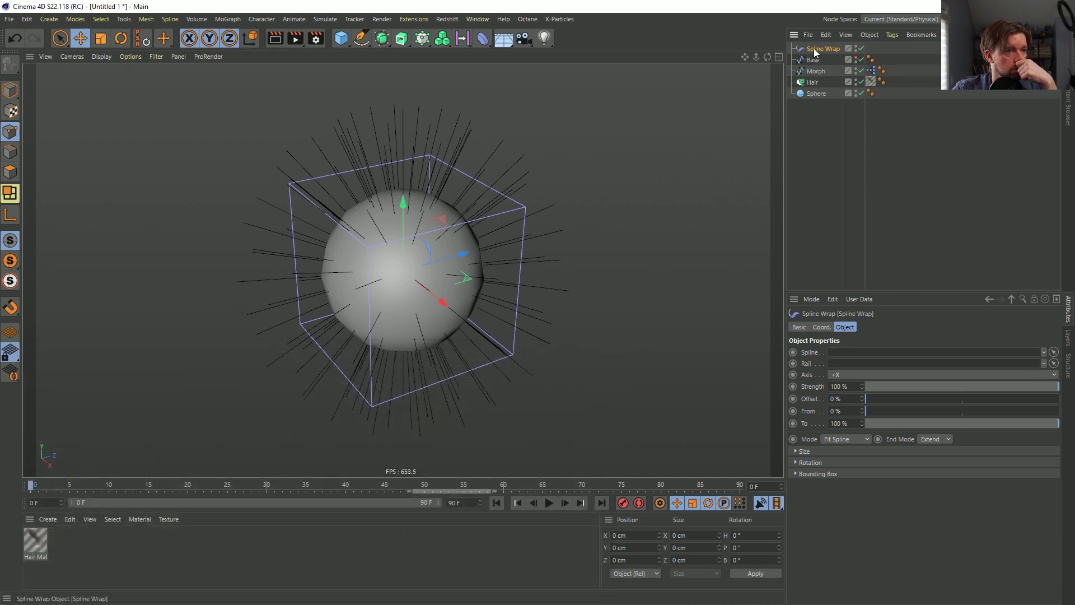
click(812, 83)
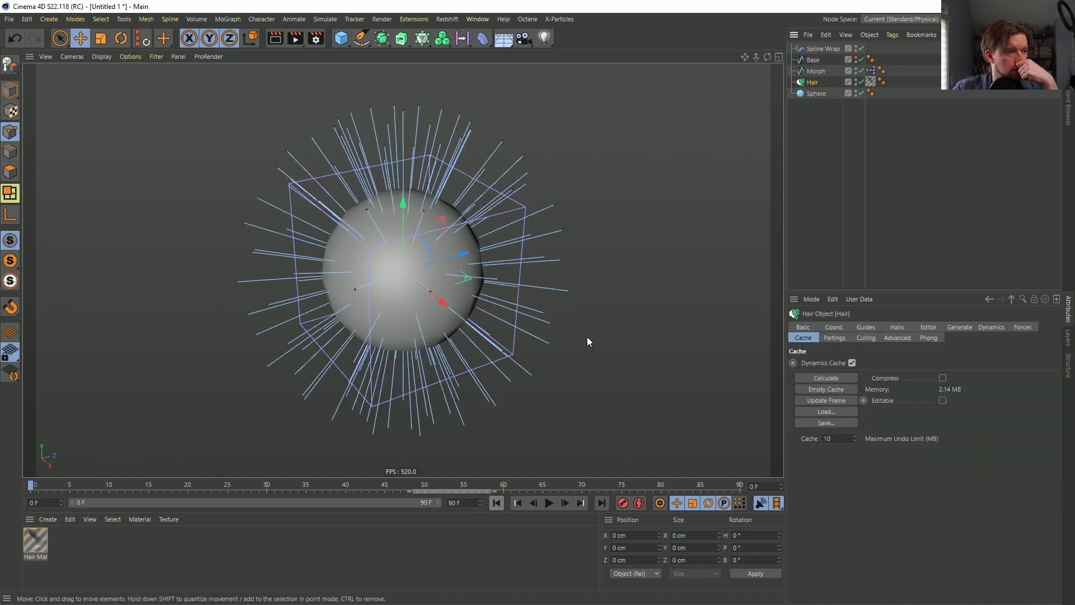
Attach a Point Cache tag to the Hair object from Rigging Tags.
right_click(814, 83)
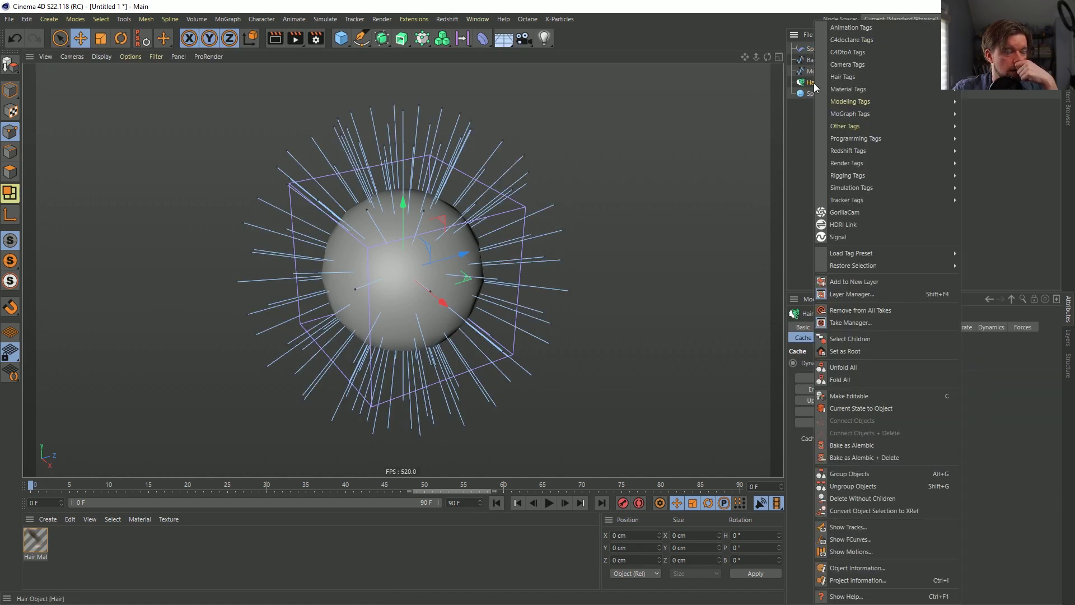
mouse_move(839, 89)
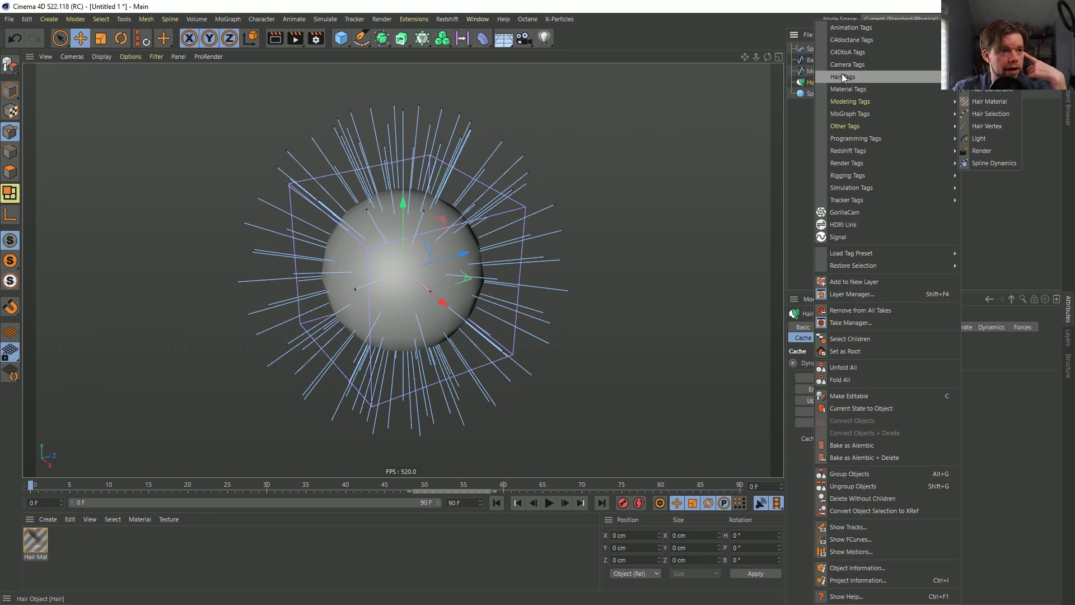
mouse_move(853, 42)
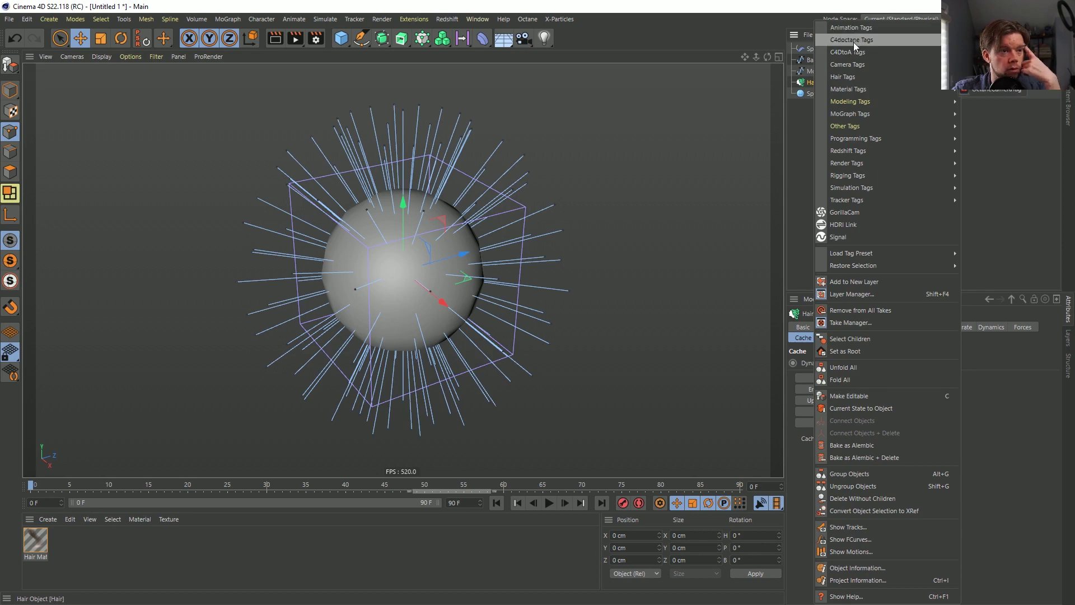
mouse_move(849, 78)
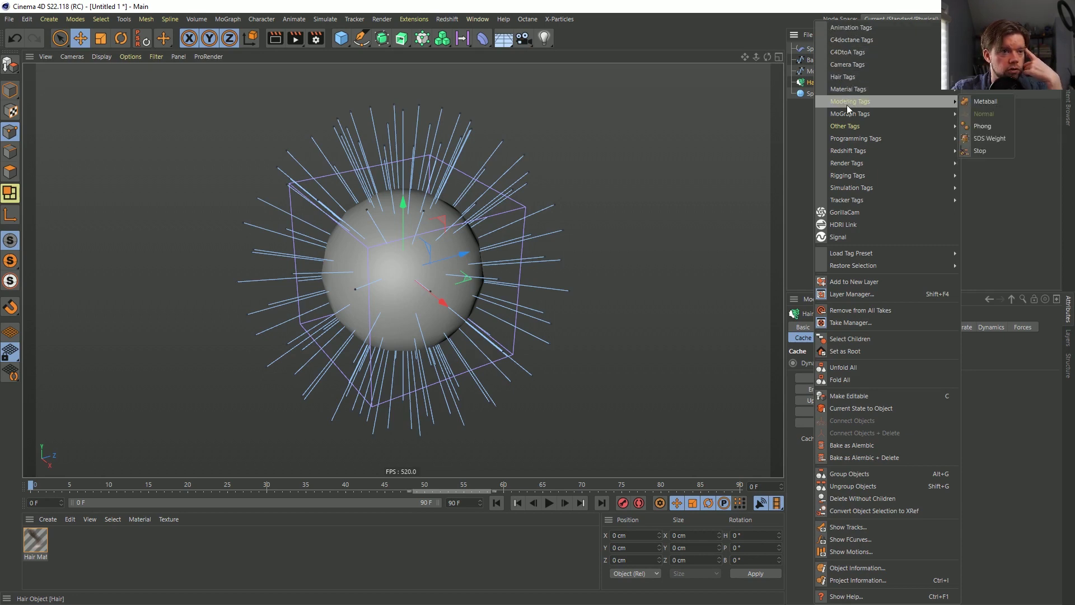
mouse_move(850, 112)
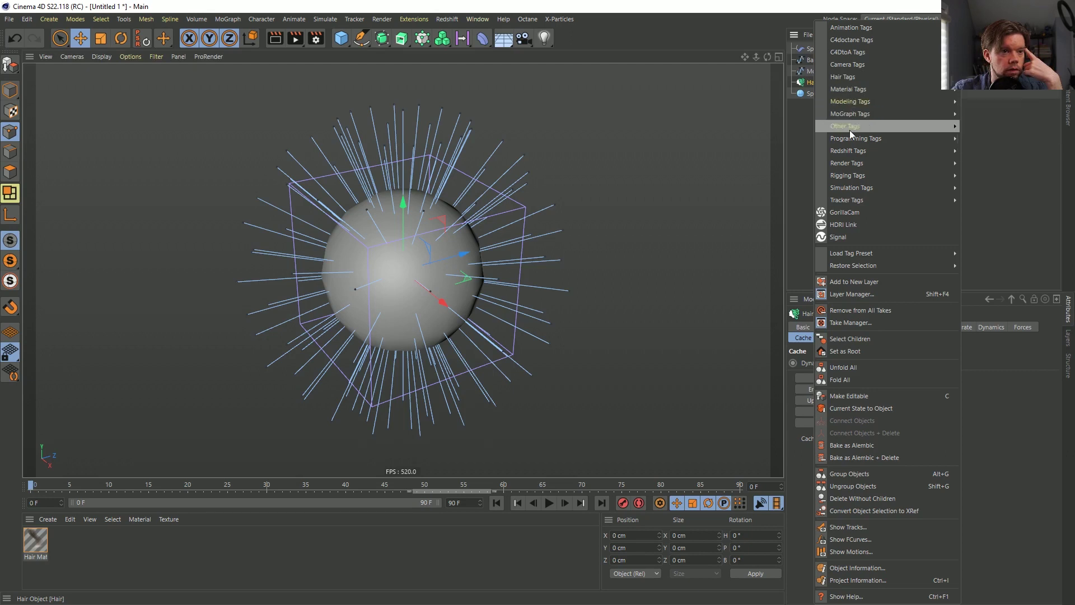
mouse_move(850, 131)
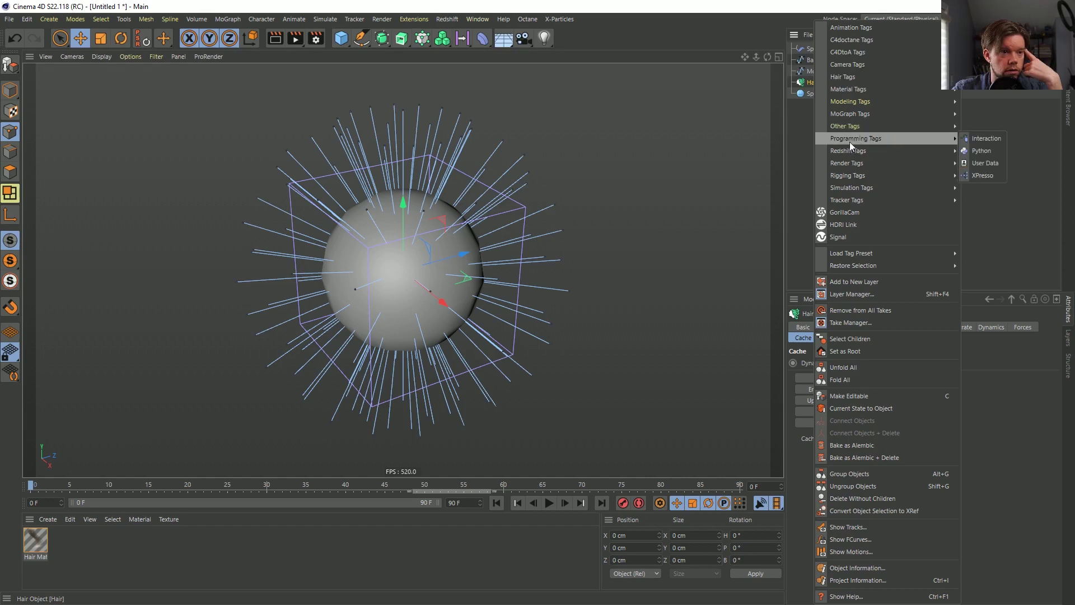
mouse_move(852, 169)
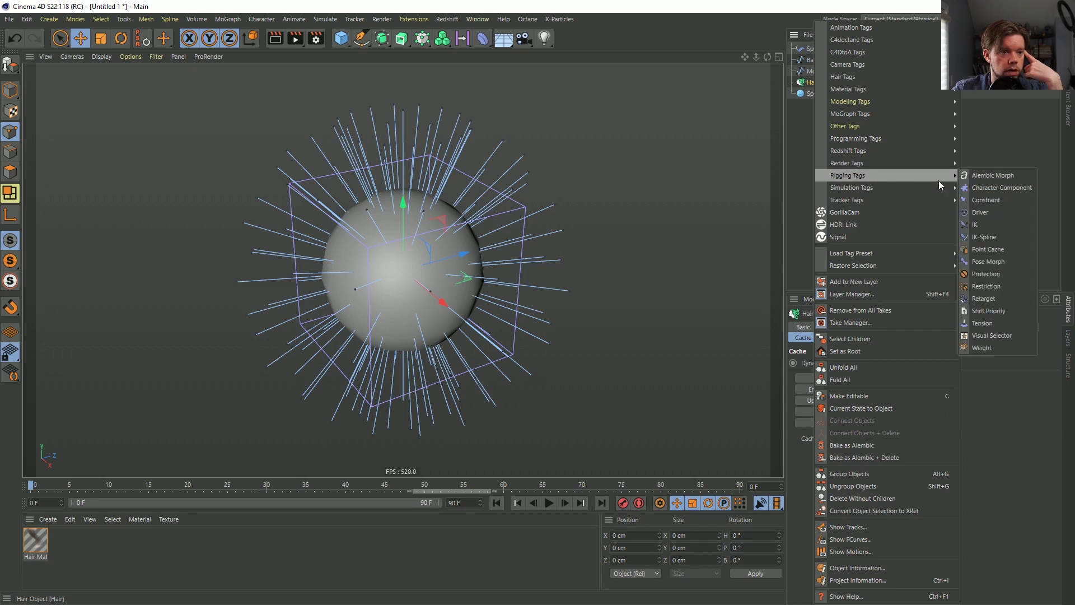
click(987, 249)
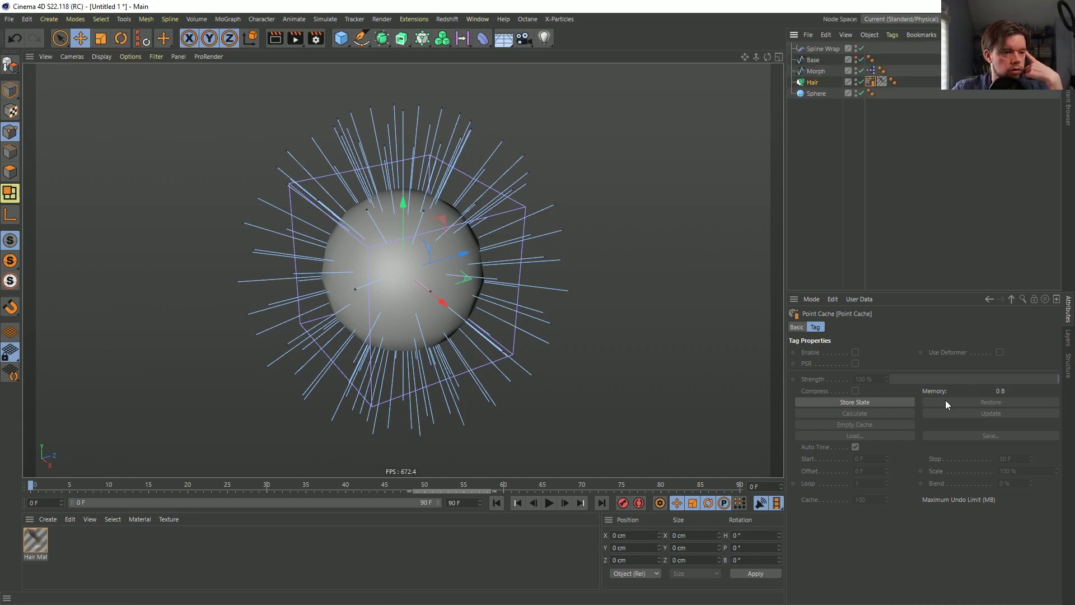
Store the cache state, move the Point Cache tag onto Morph, then delete it.
click(859, 403)
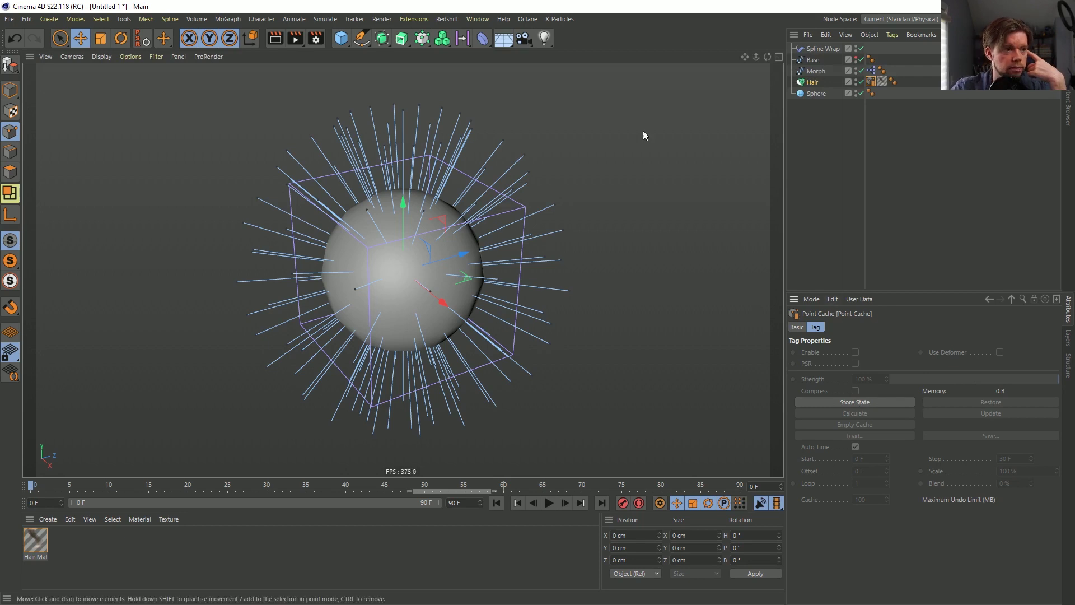
drag(871, 82, 895, 71)
click(863, 403)
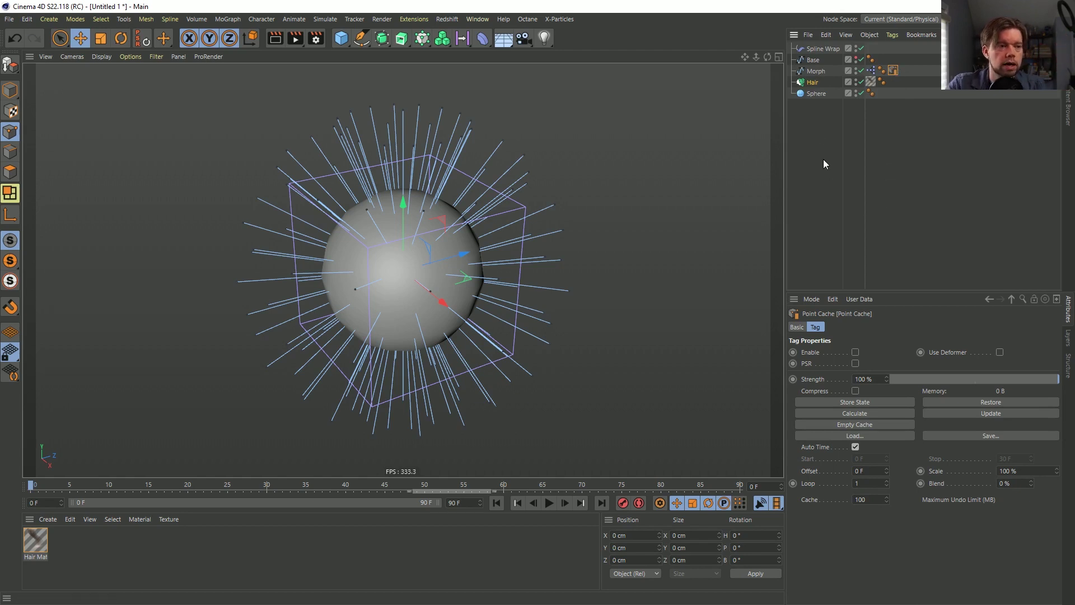
click(894, 71)
key(Delete)
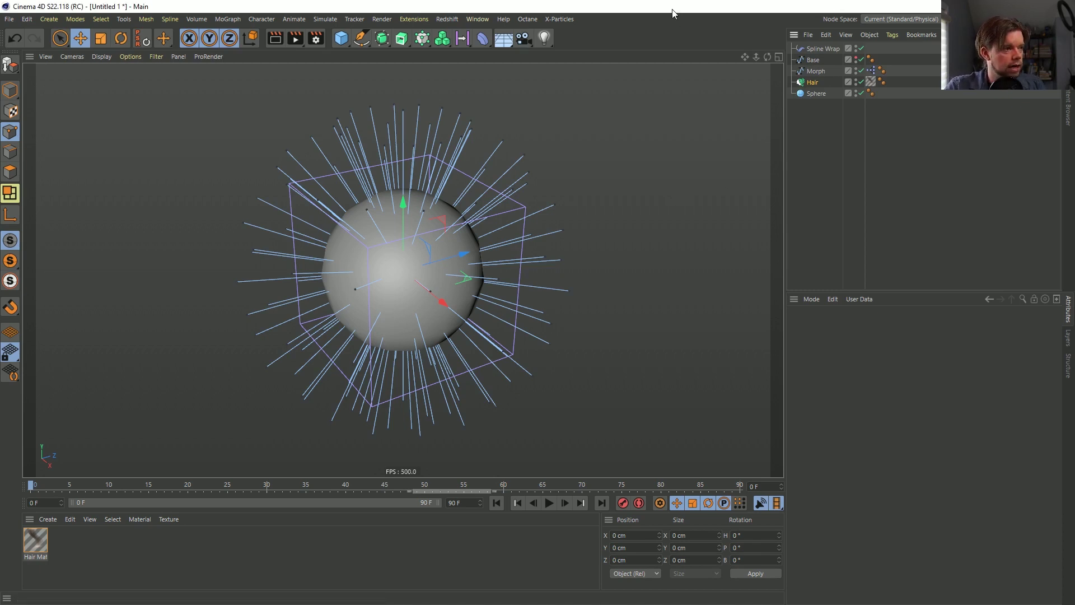
Delete the Spline Wrap and add a Matrix object using Hair as its source.
click(813, 50)
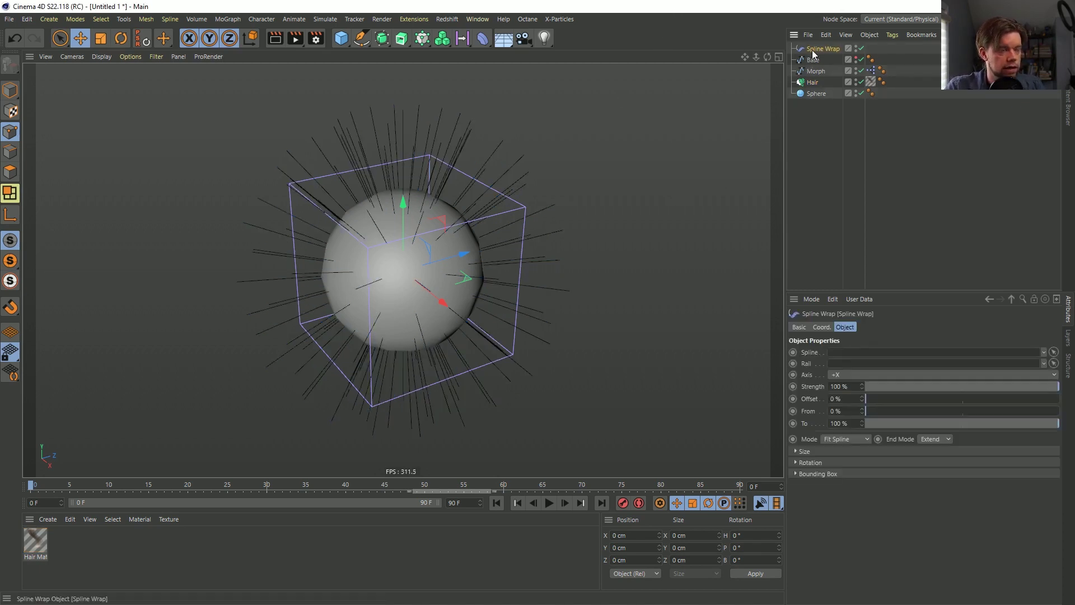
key(Delete)
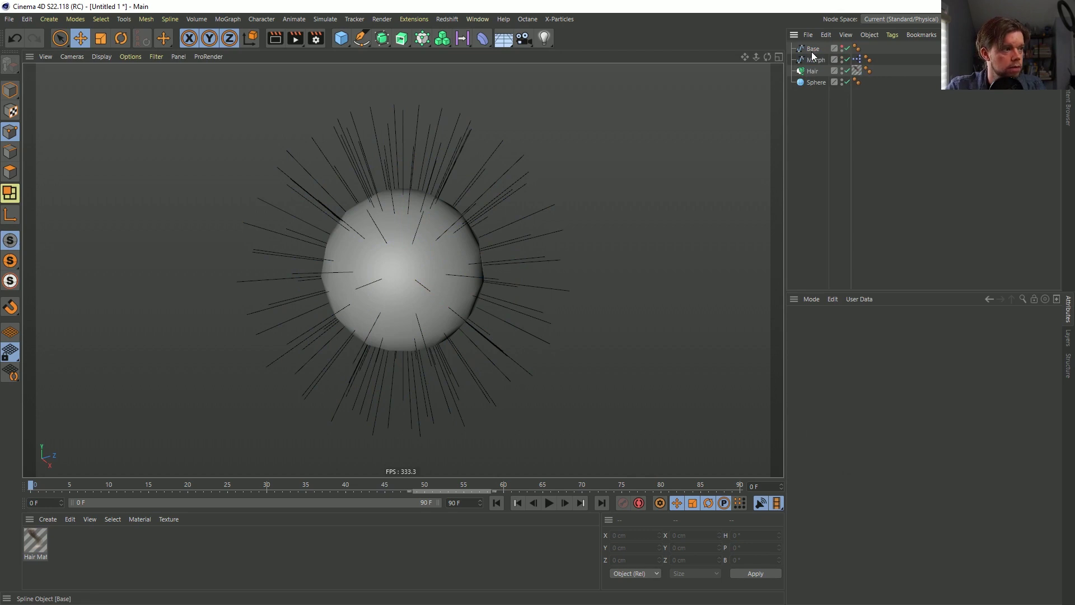
click(809, 71)
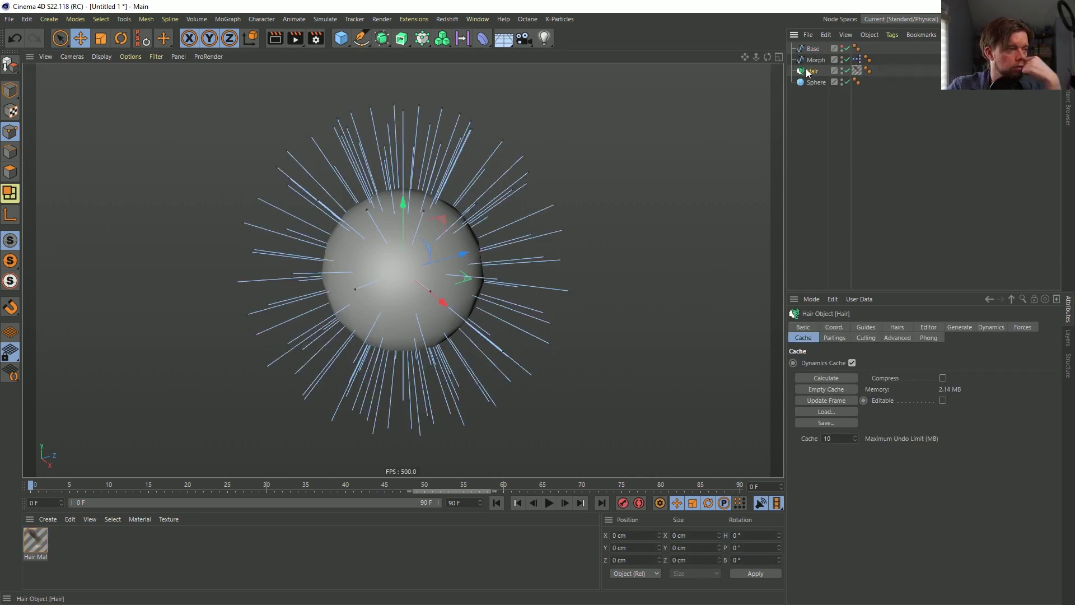
click(422, 38)
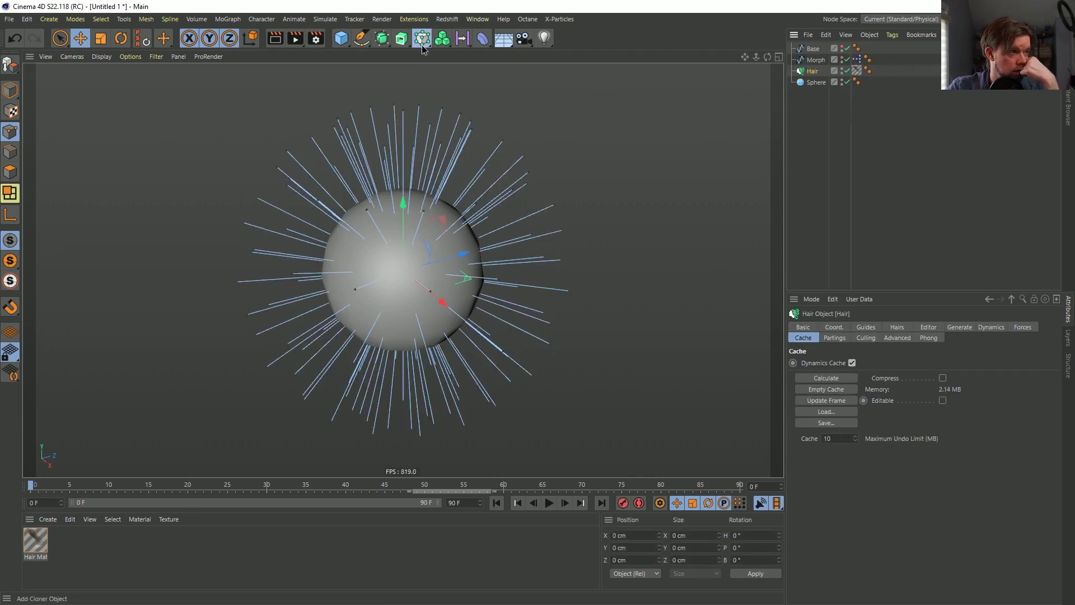
click(541, 54)
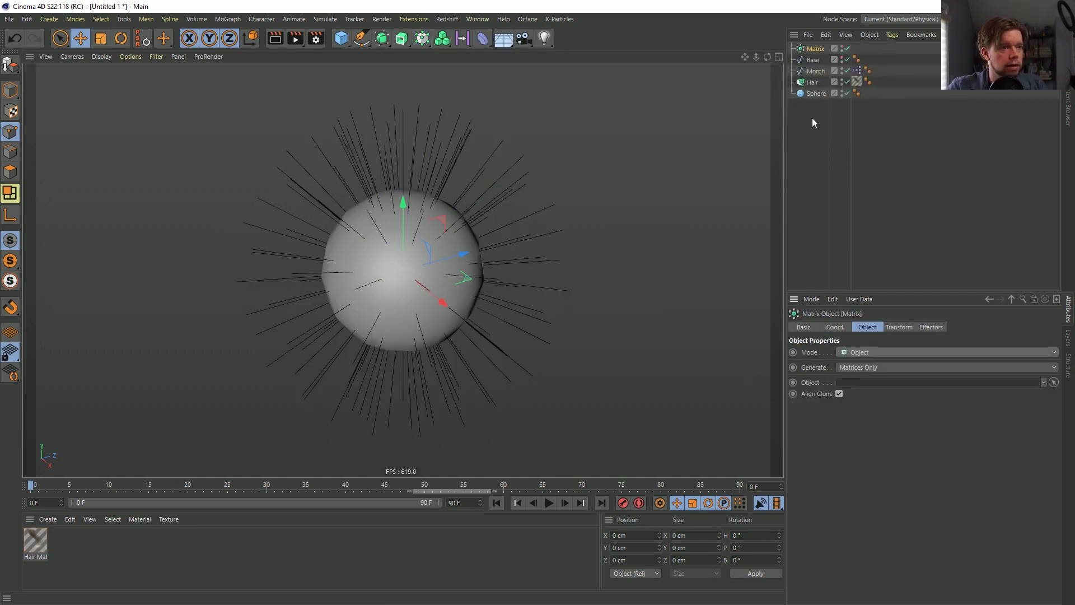
drag(812, 82, 851, 382)
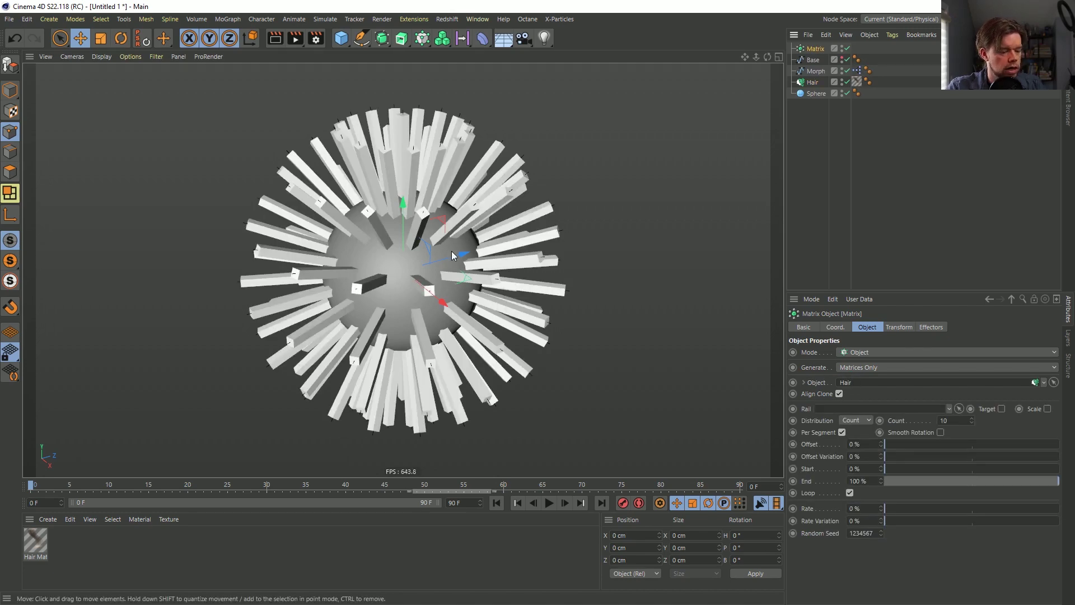
Preview the animation, rewind to the first frame, and hide the hair guides.
click(549, 502)
click(549, 503)
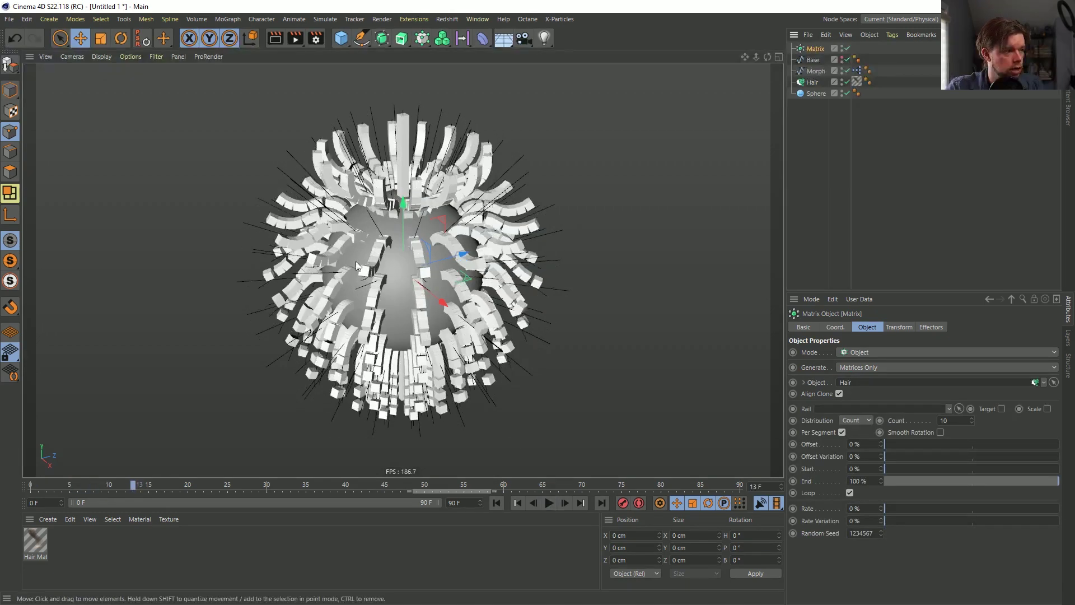
click(549, 503)
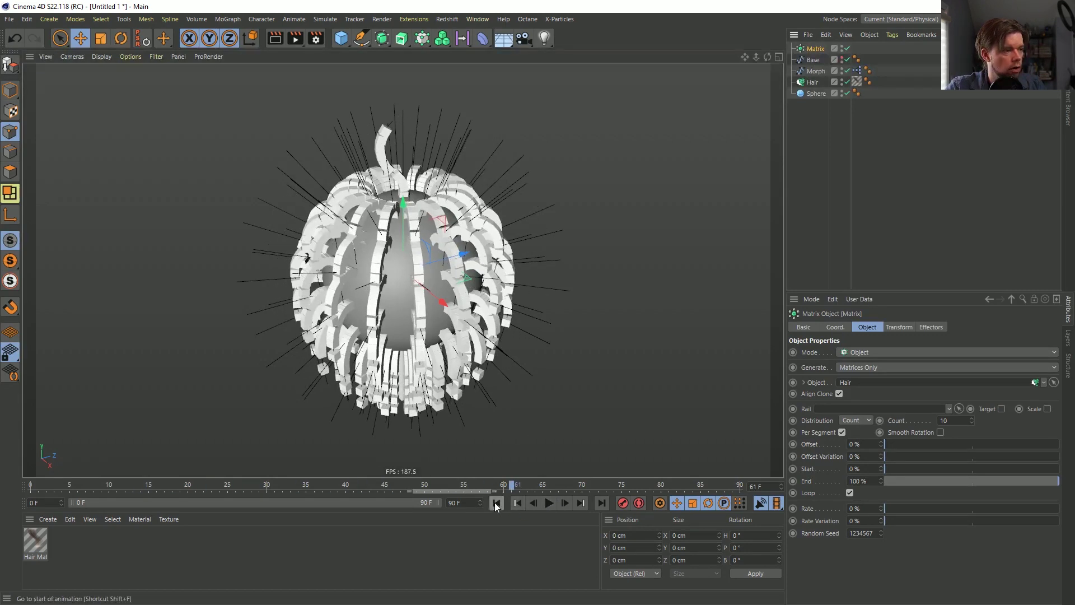
click(496, 503)
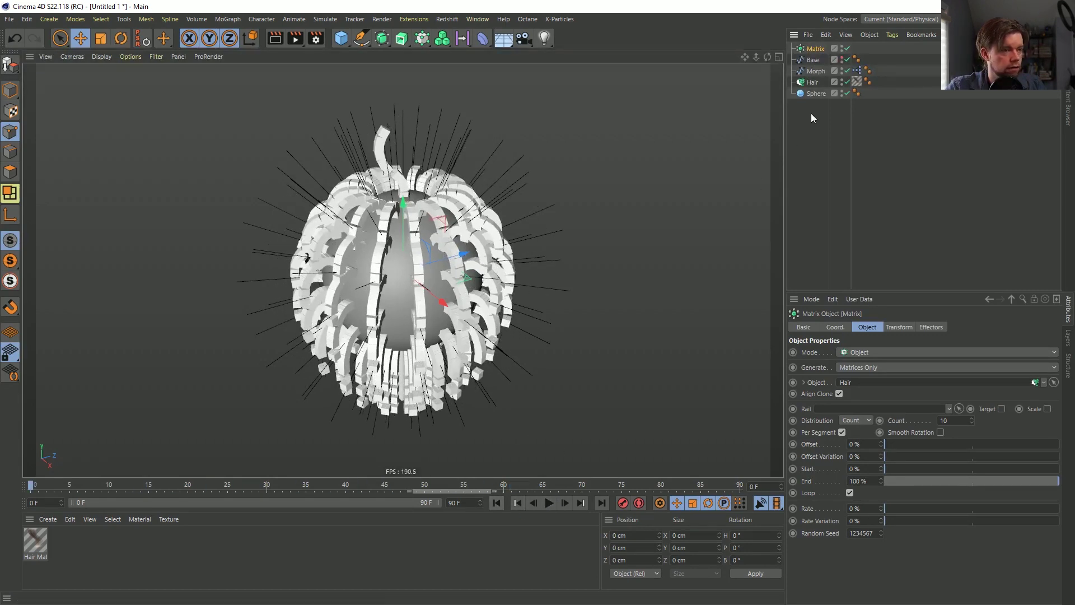
click(841, 82)
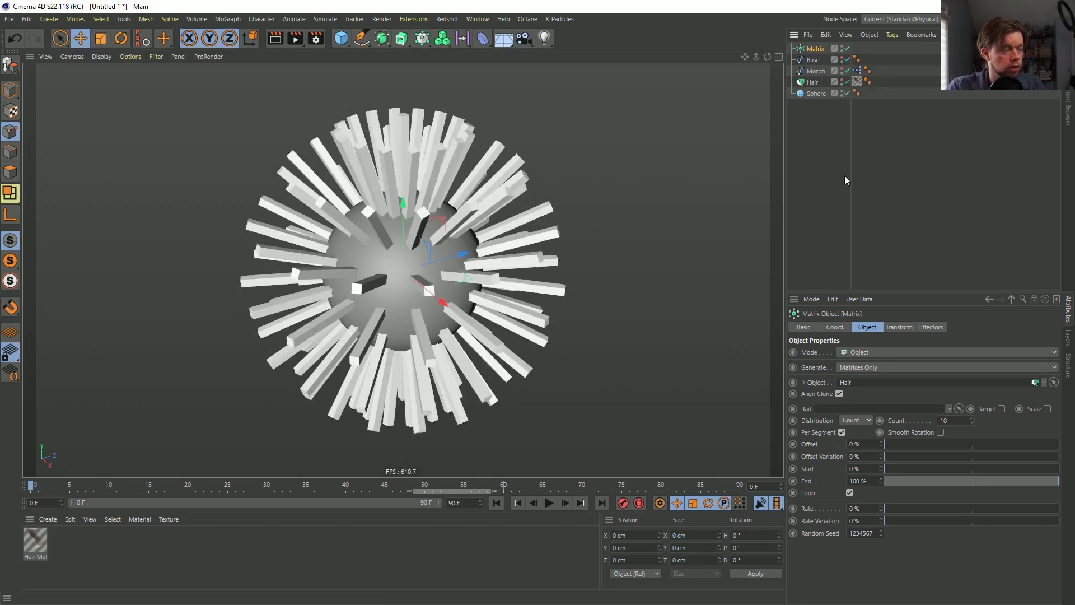
click(422, 38)
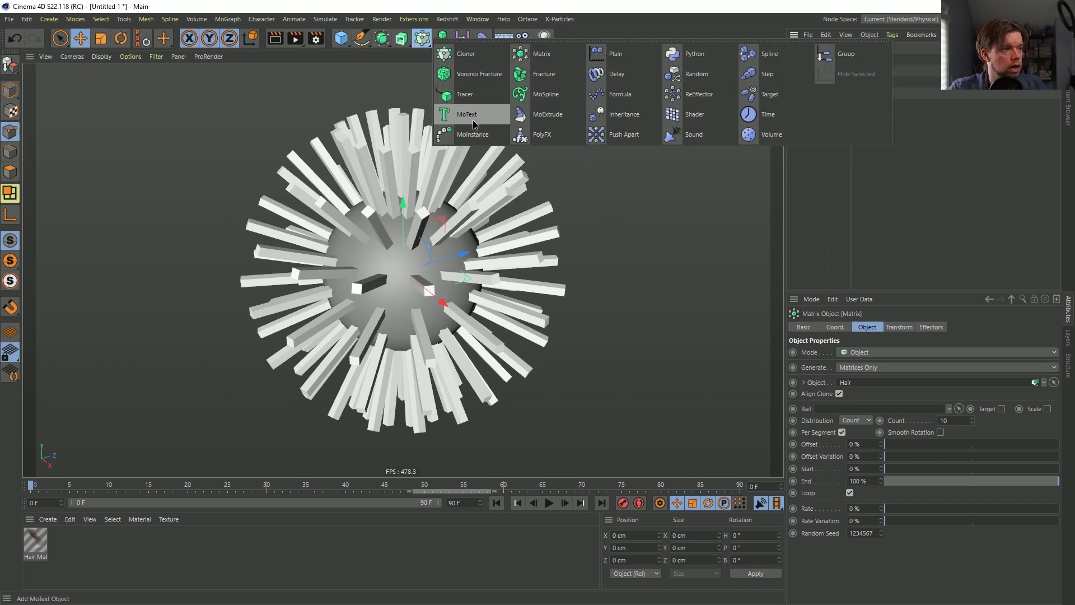
Add a Tracer linked to the Matrix with Tracing Mode set to Connect Elements.
click(464, 94)
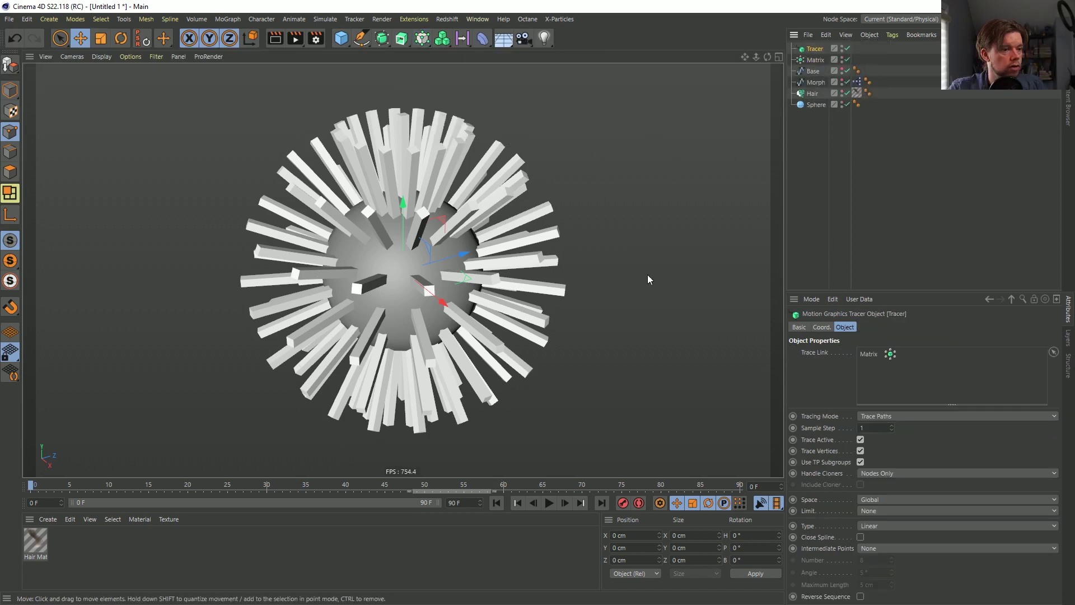
click(884, 417)
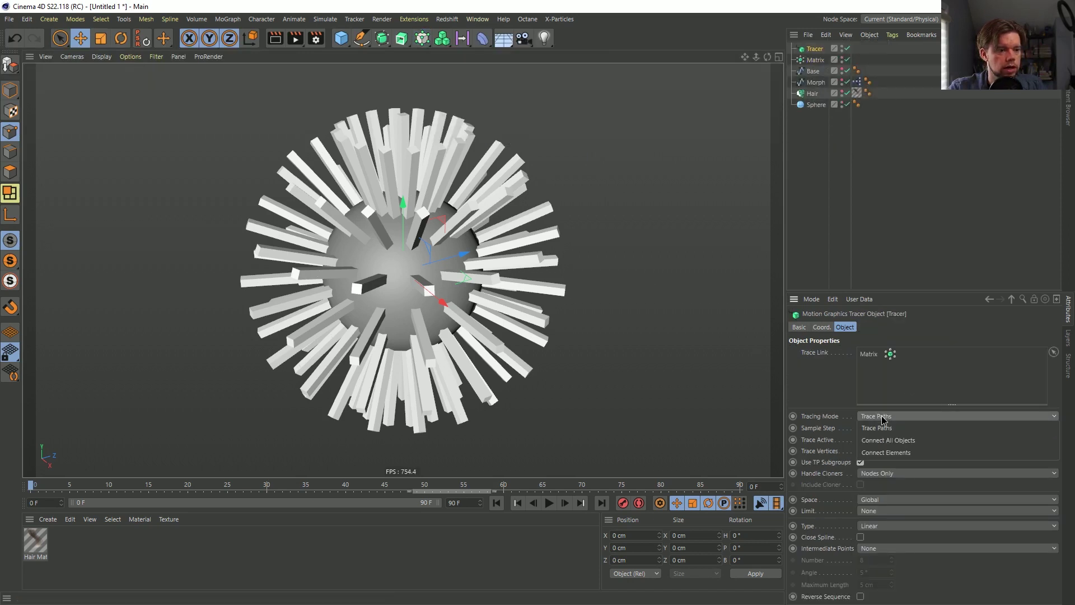
click(898, 440)
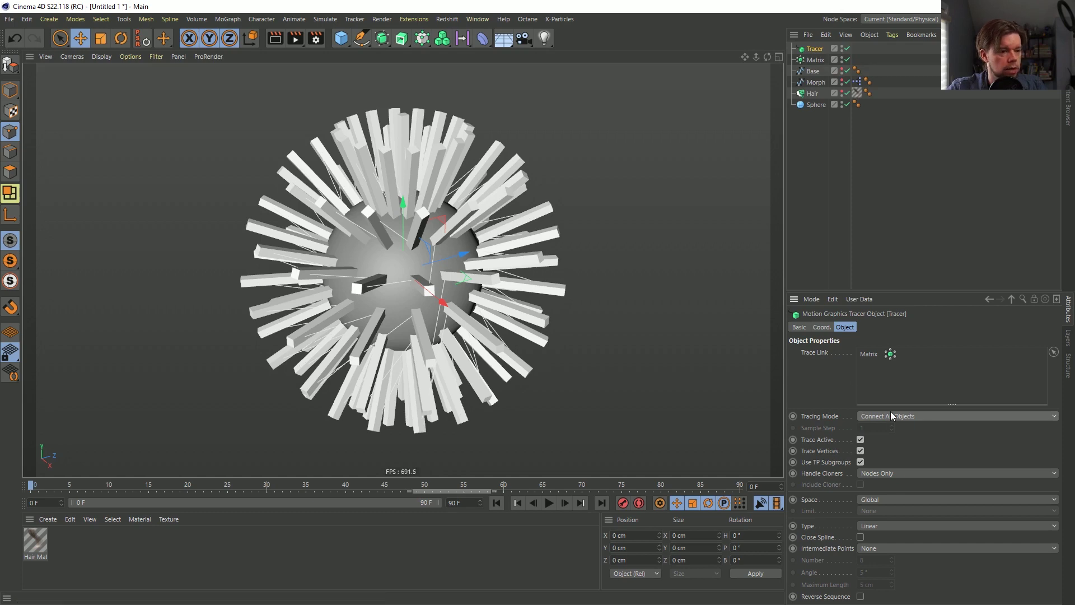
alt+drag(562, 273, 401, 235)
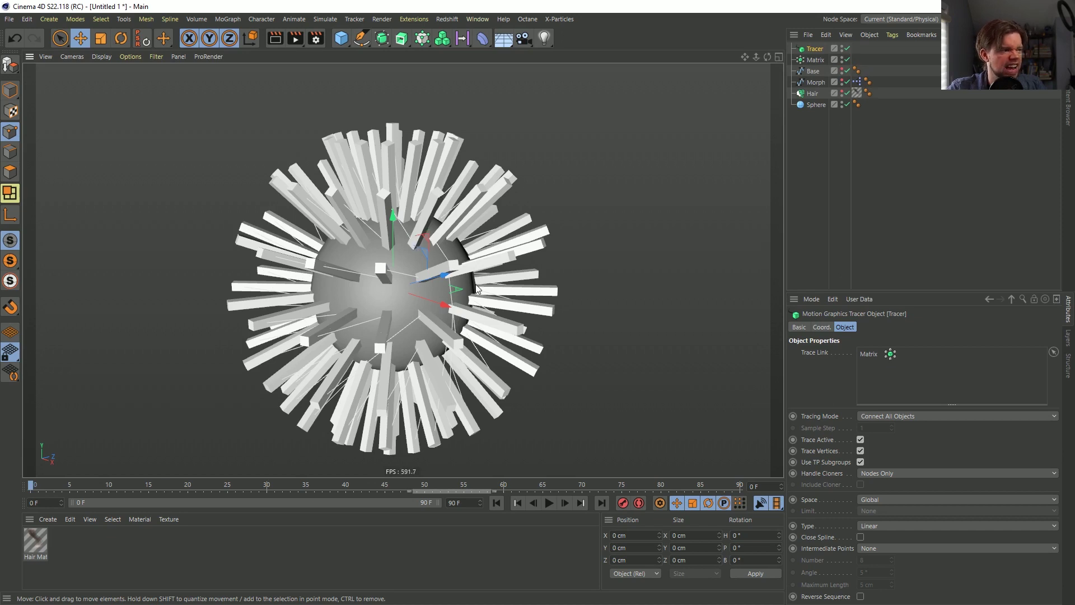
click(900, 416)
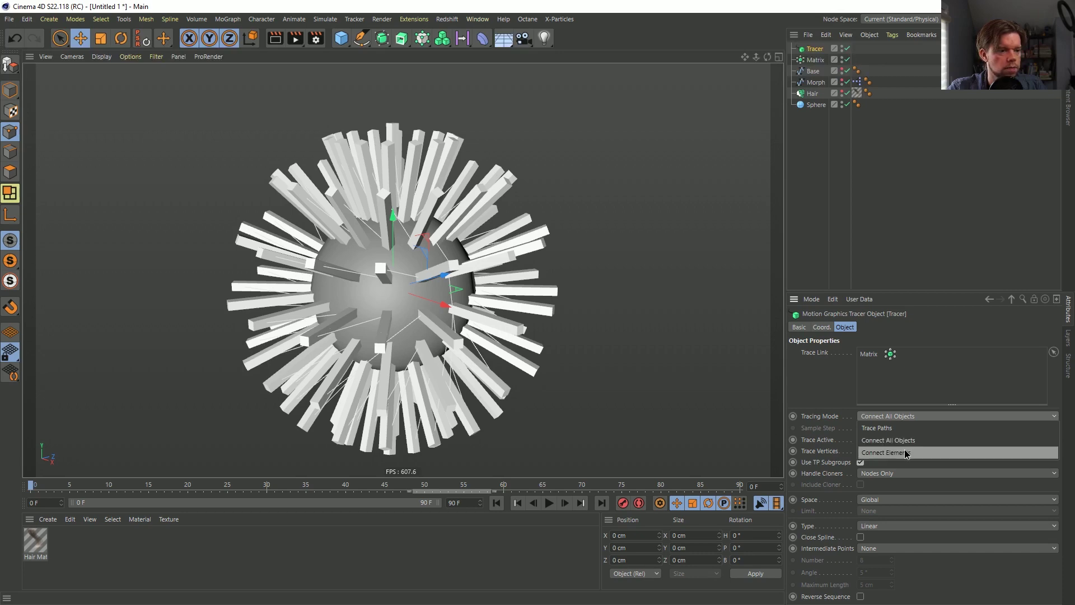
click(904, 452)
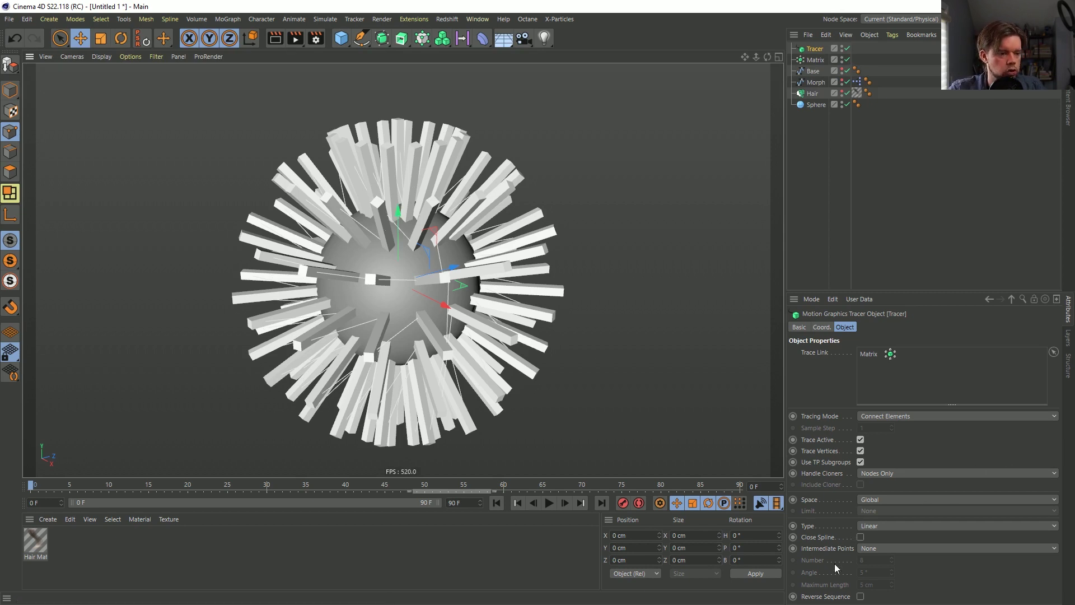
Set Handle Cloners to Clones of Clones, turn off Trace Vertices, and hide the Matrix boxes.
click(881, 474)
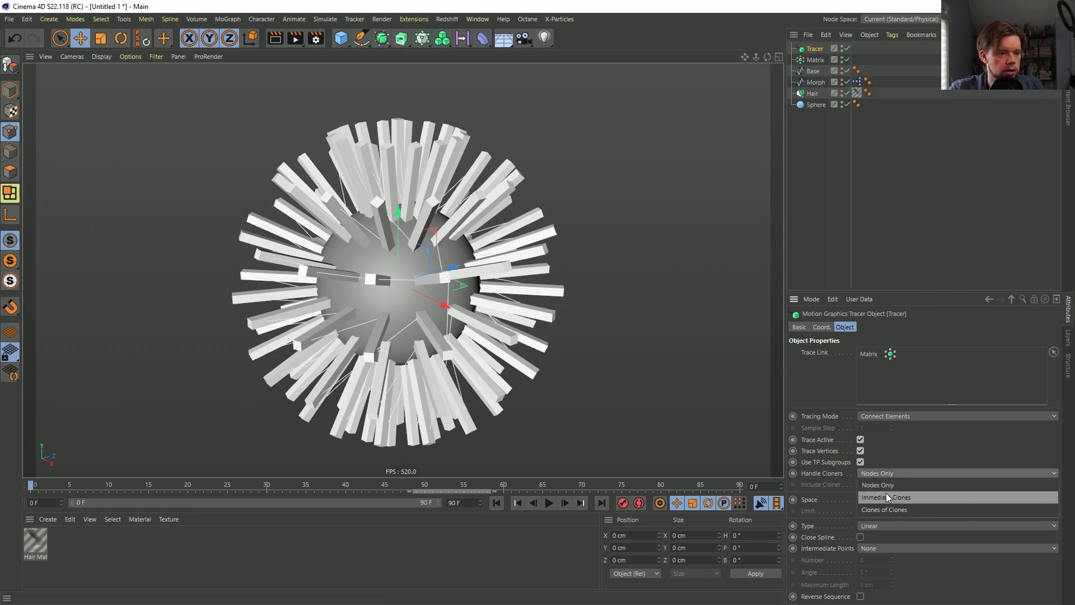
click(885, 498)
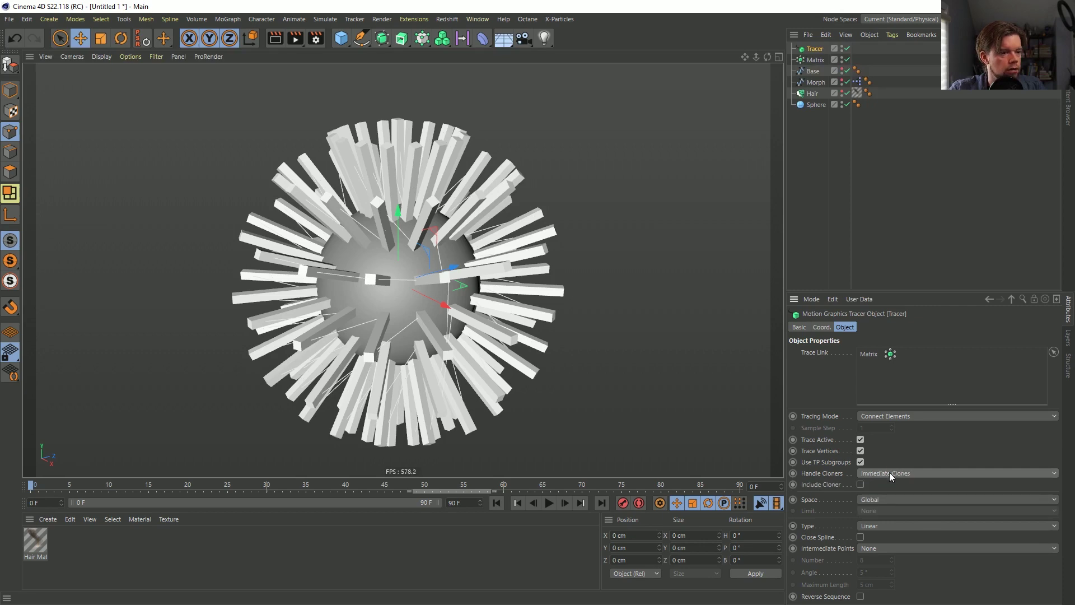
click(889, 472)
click(890, 510)
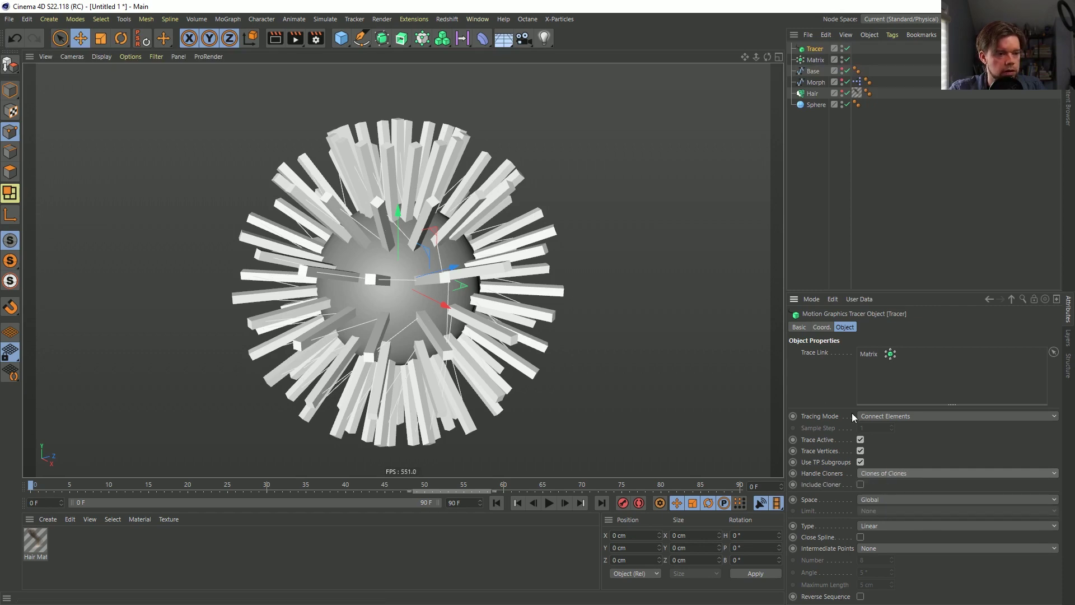
click(861, 451)
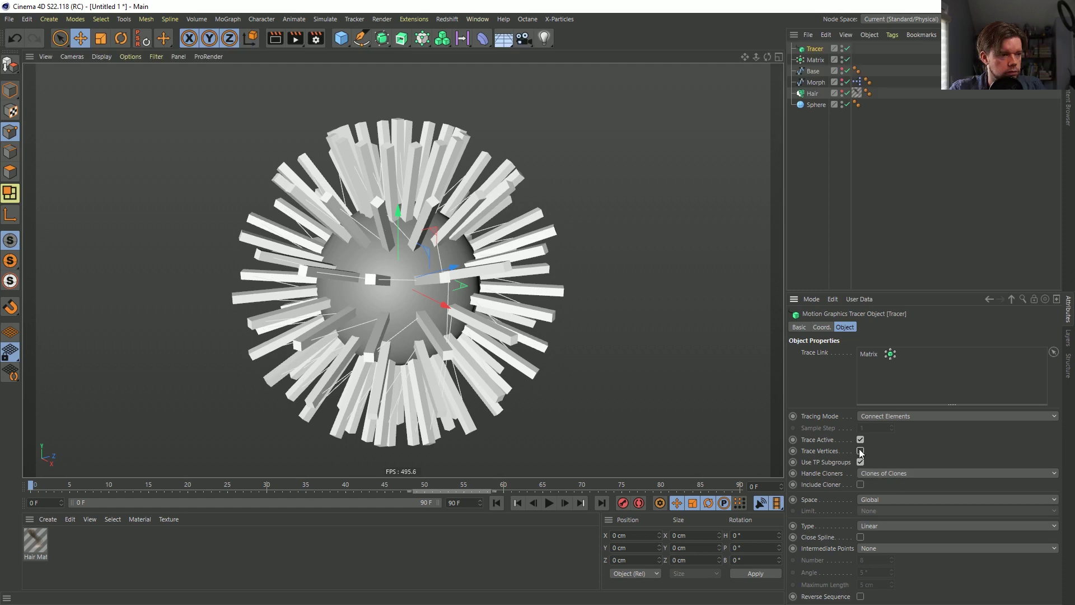
click(861, 439)
click(860, 439)
click(861, 461)
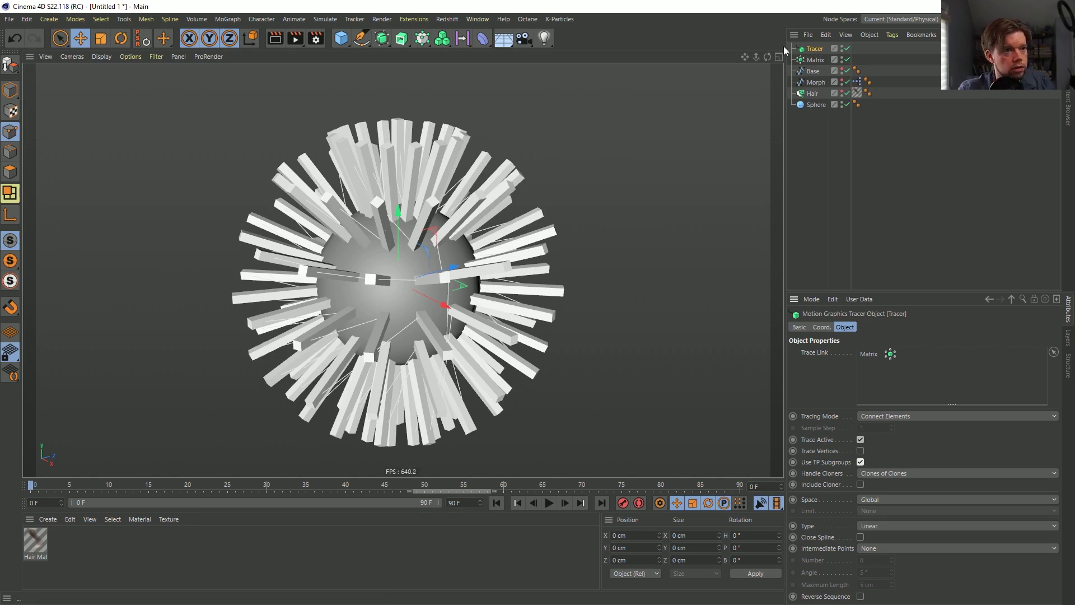
click(842, 57)
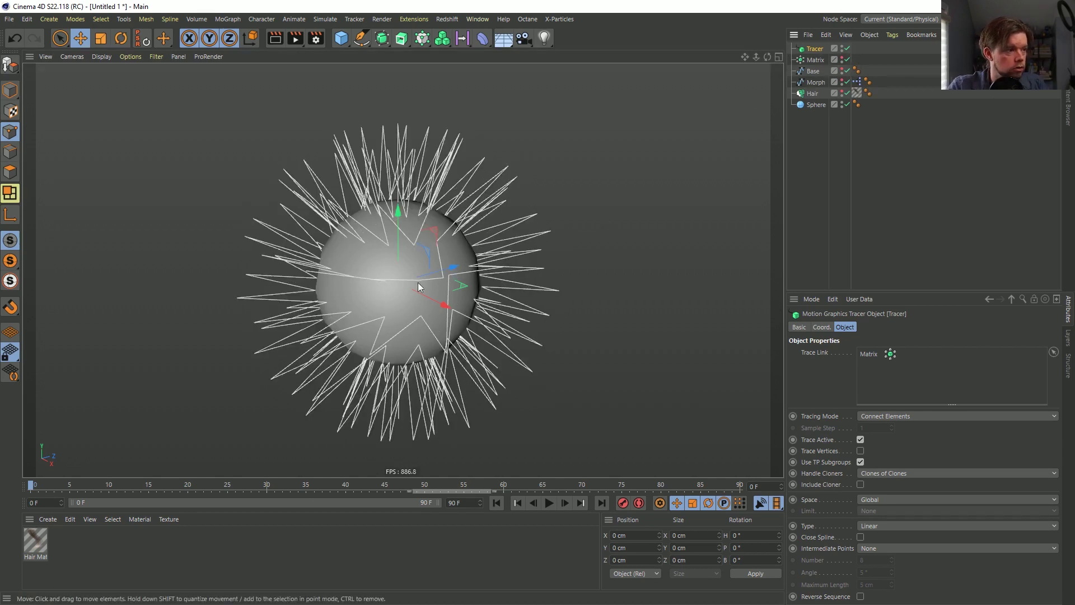
Play to frame 64, pause, and orbit around the strands curling about the sphere.
click(548, 503)
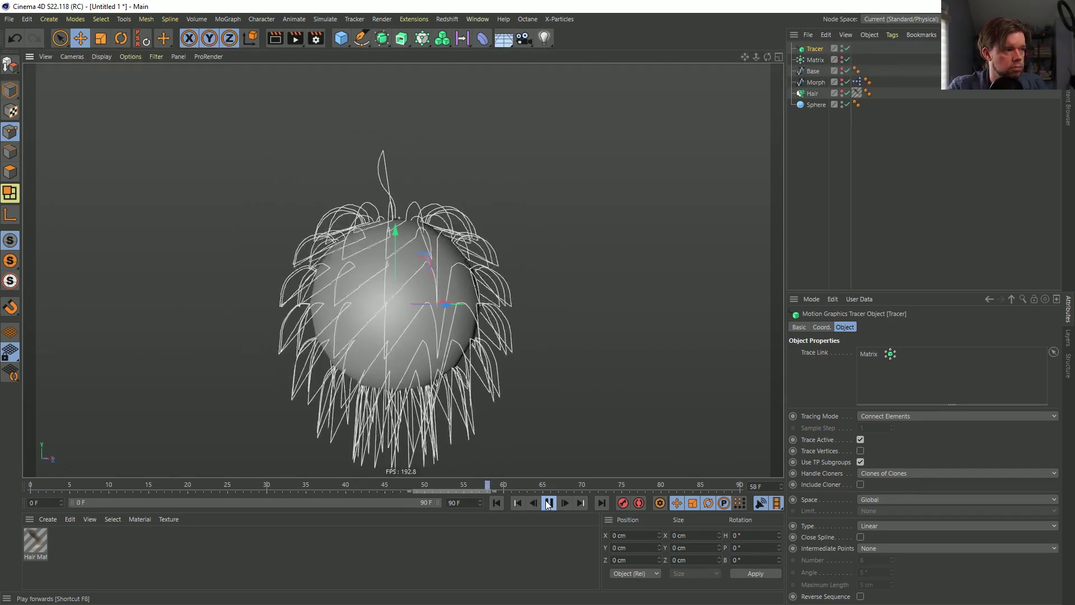
click(548, 503)
alt+drag(401, 268, 384, 331)
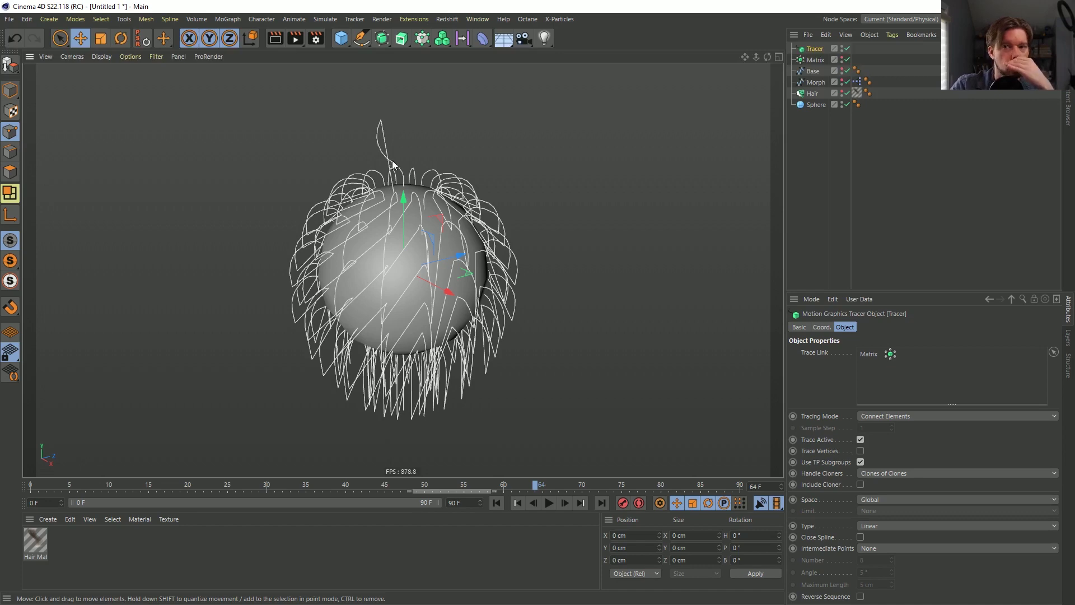
alt+drag(454, 233, 426, 223)
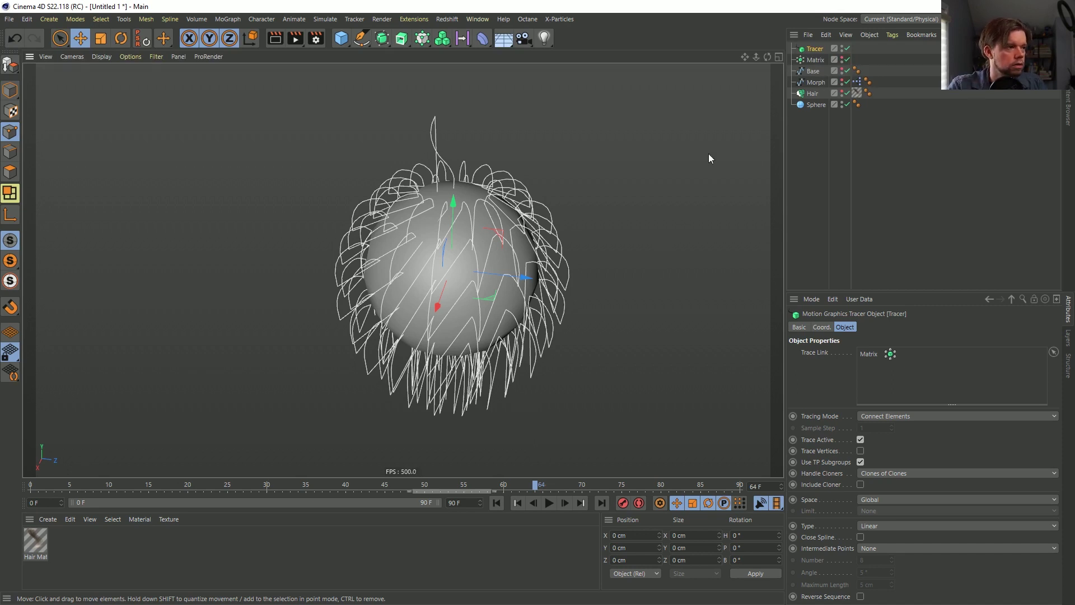
Delete the Tracer object from the scene.
click(809, 95)
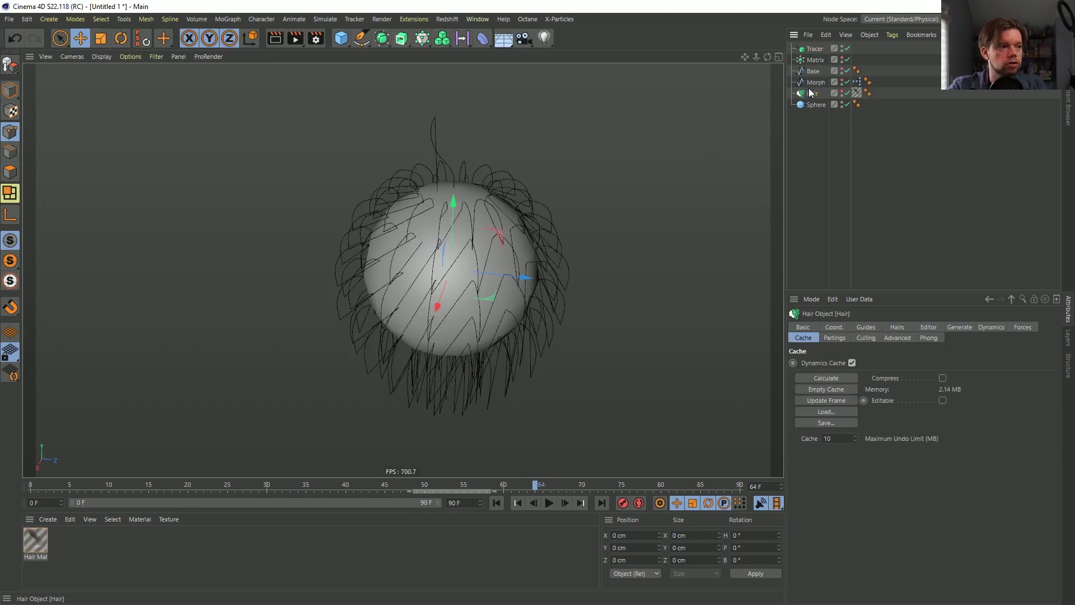
click(823, 50)
click(822, 95)
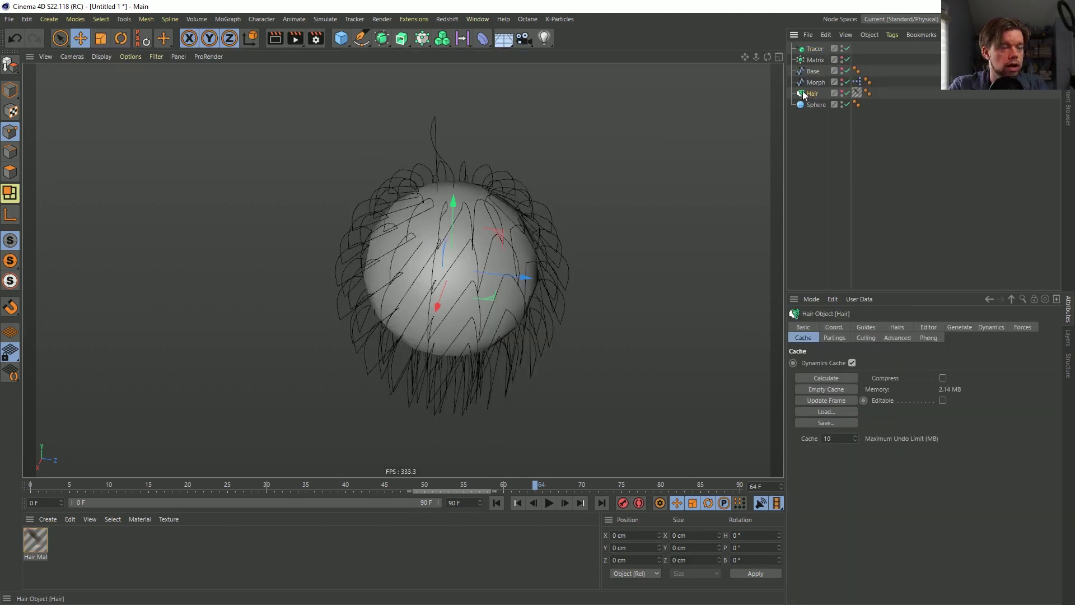
click(812, 50)
key(Delete)
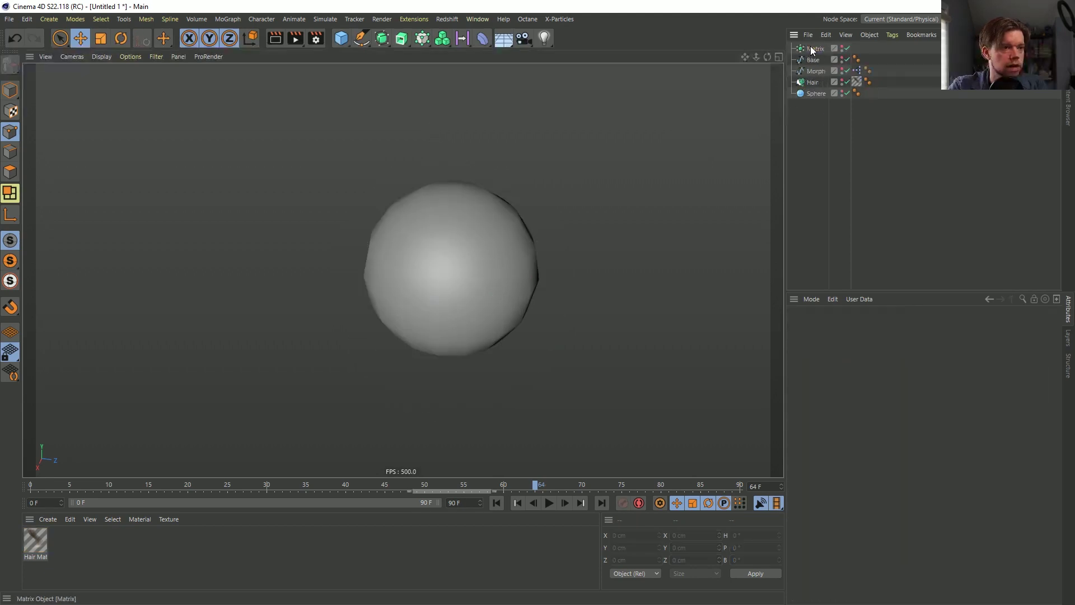
Make the Hair object's guides visible again and rewind to frame 0.
click(816, 83)
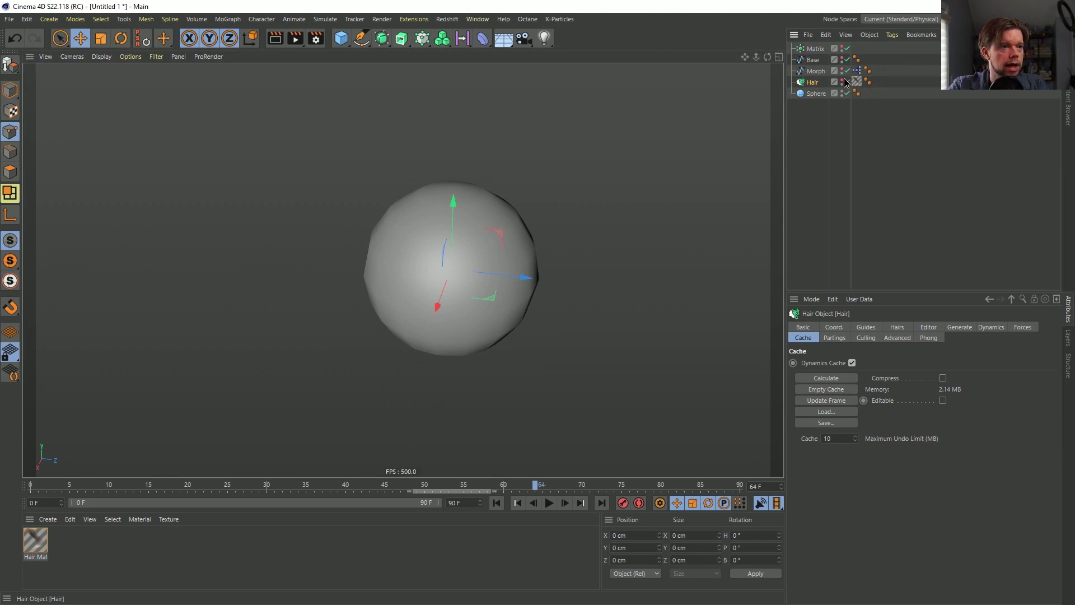
click(846, 82)
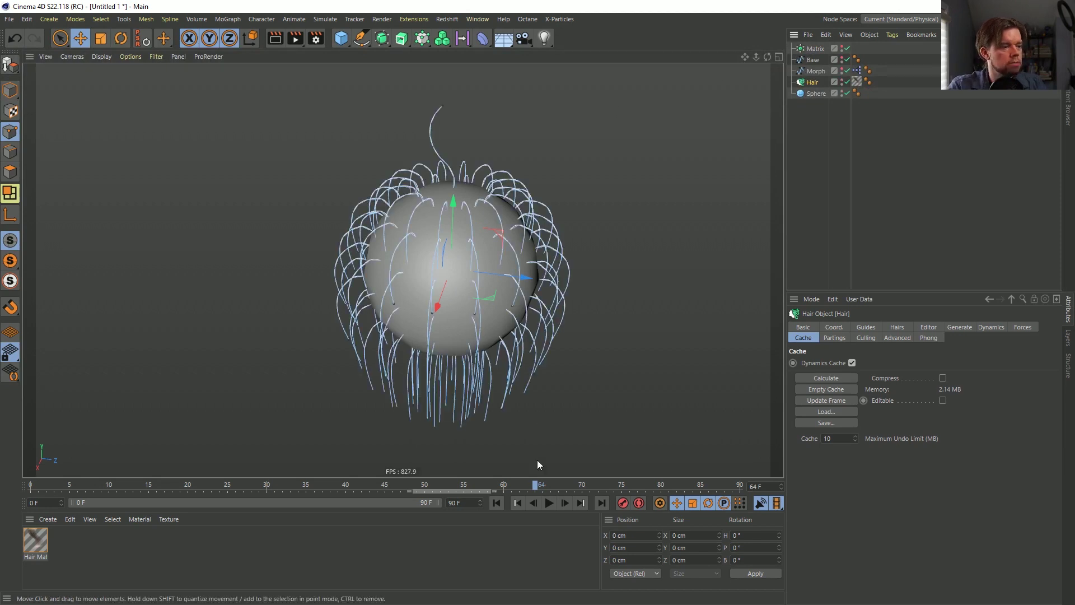
click(496, 502)
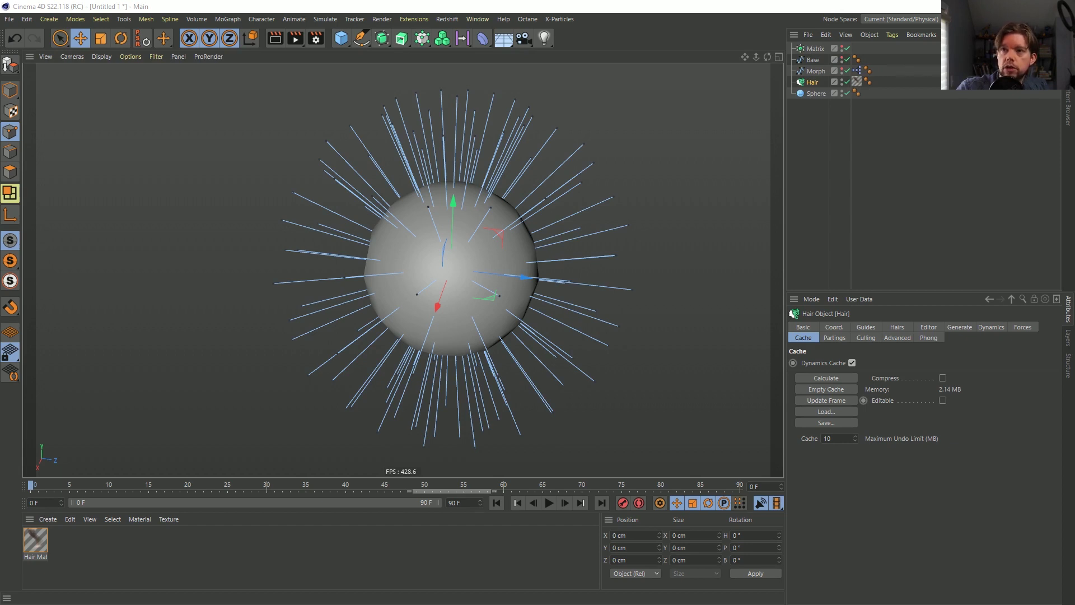
key(alt+Tab)
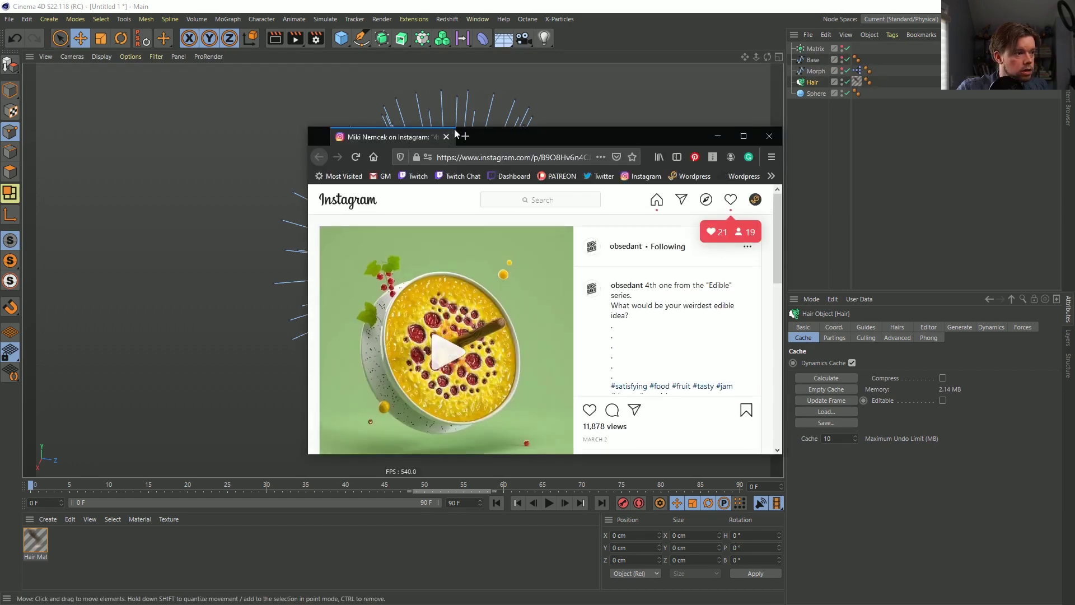
drag(515, 134, 401, 58)
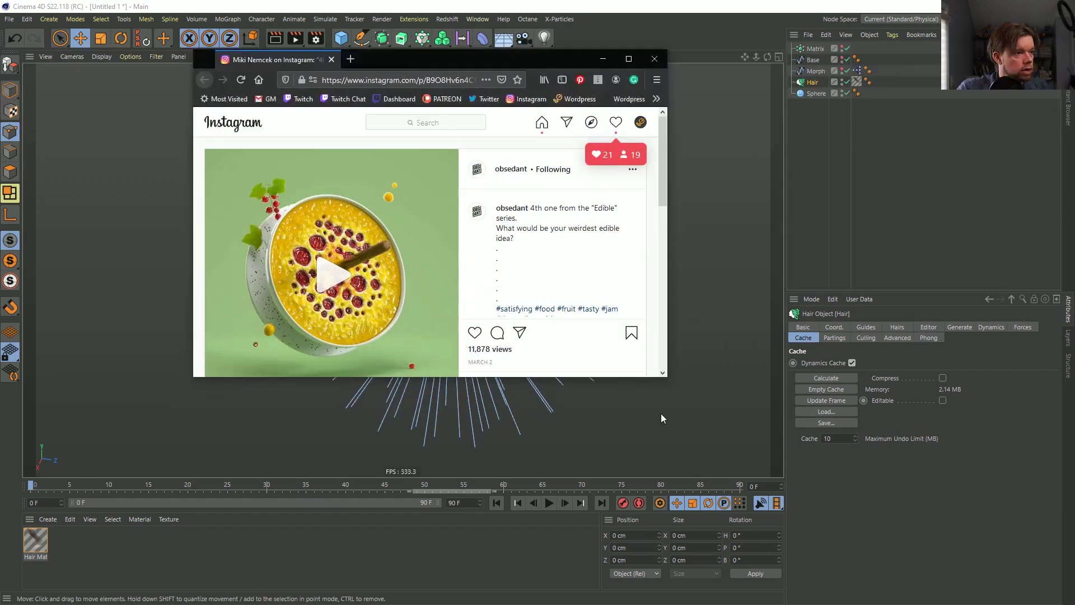
drag(671, 383, 891, 536)
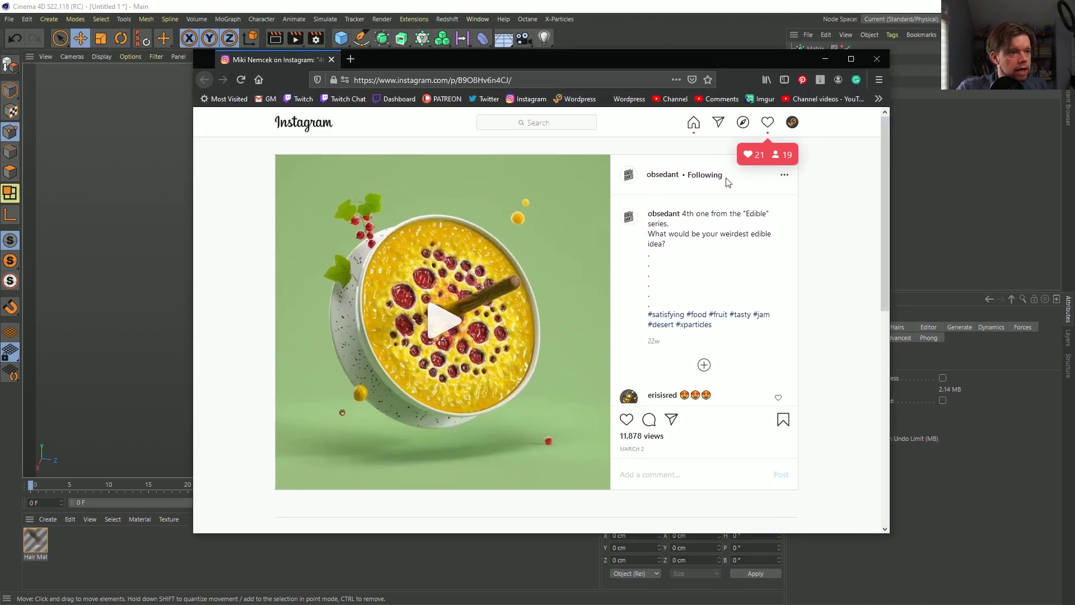
click(439, 322)
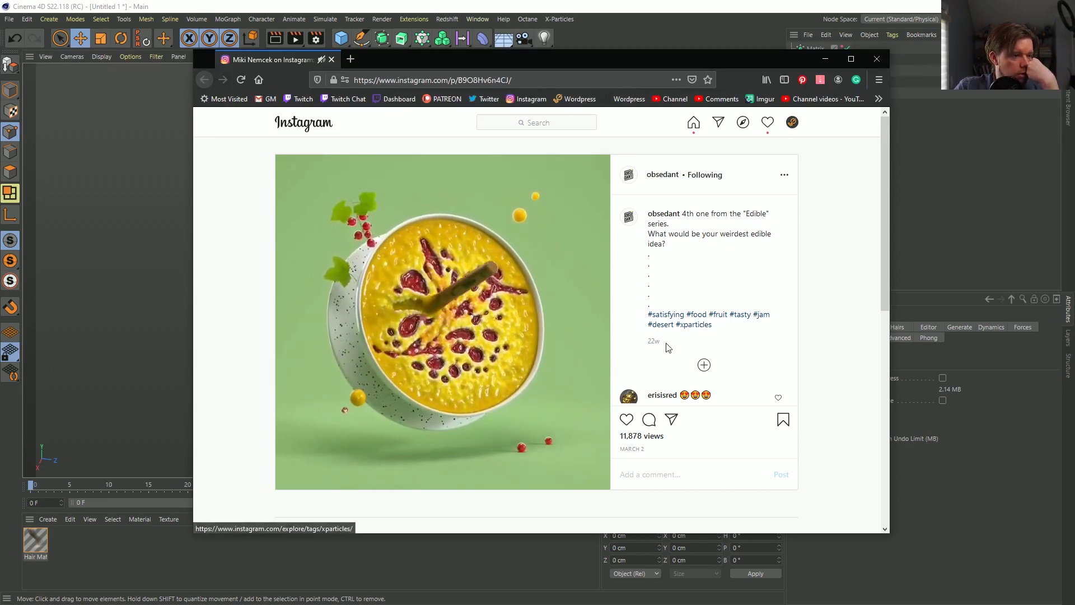
click(704, 364)
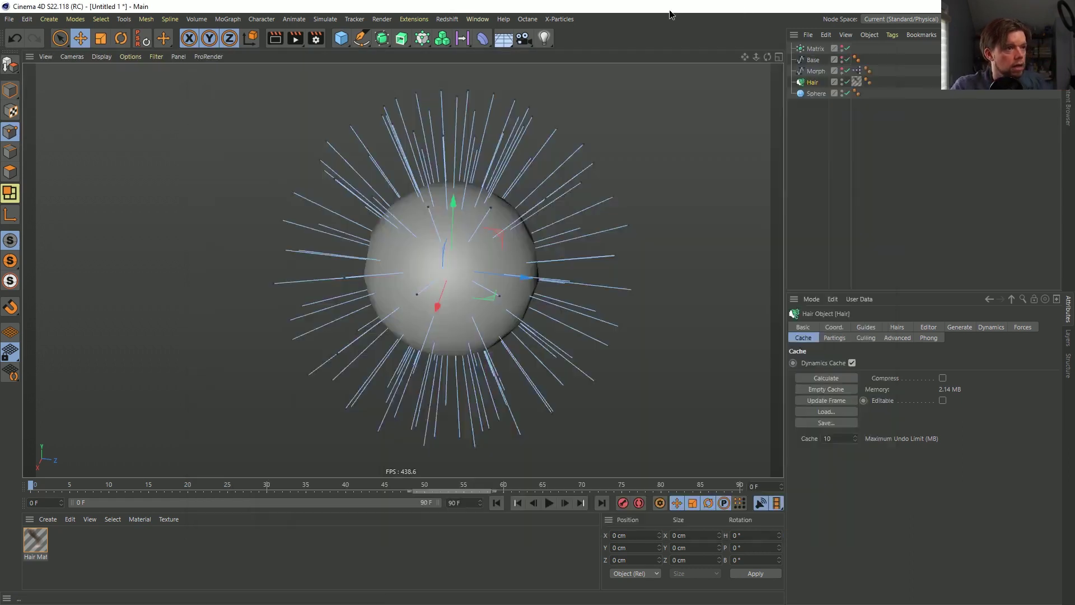
In a new empty project, add a Floor and give it a Collider Body tag.
click(671, 12)
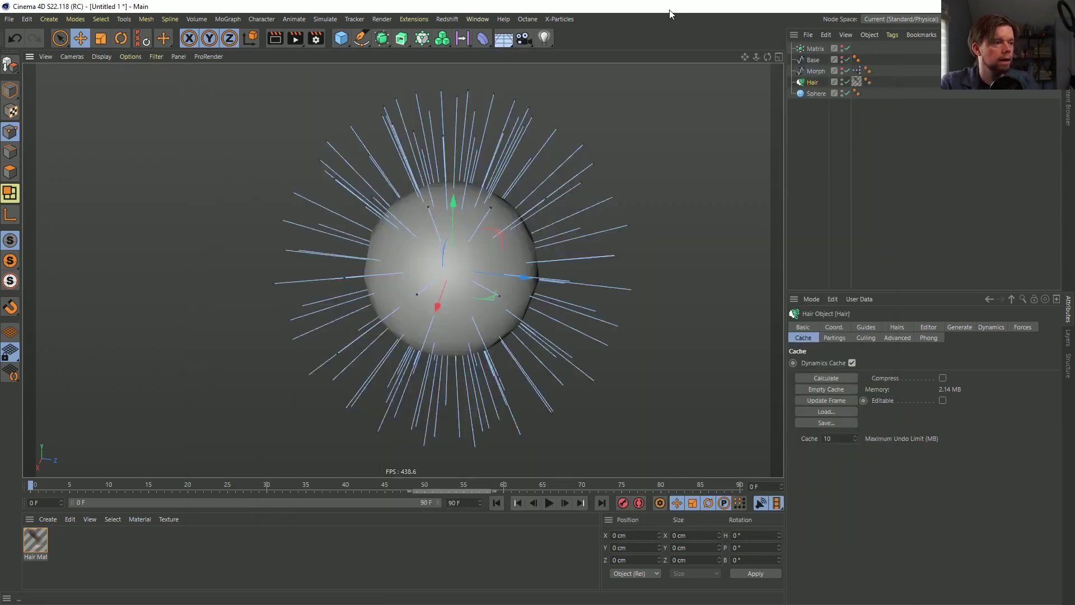
key(ctrl+n)
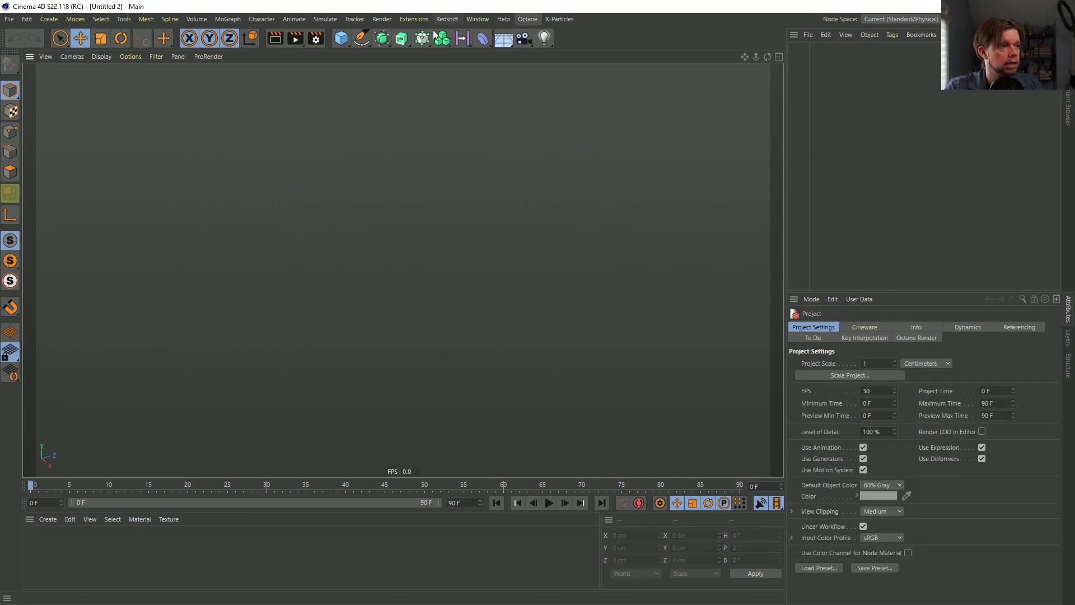
click(503, 39)
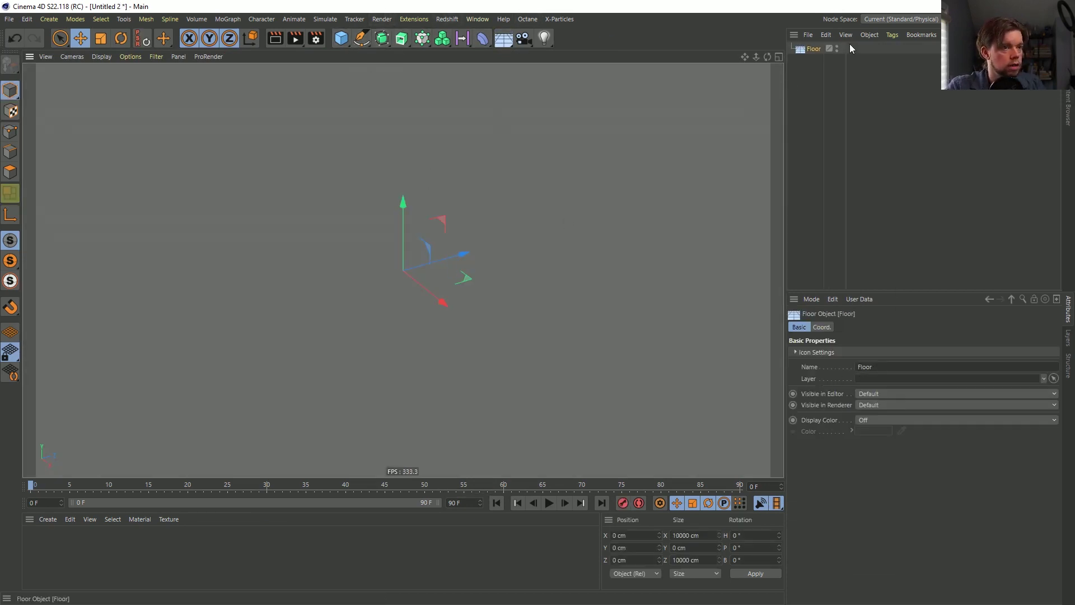
right_click(812, 50)
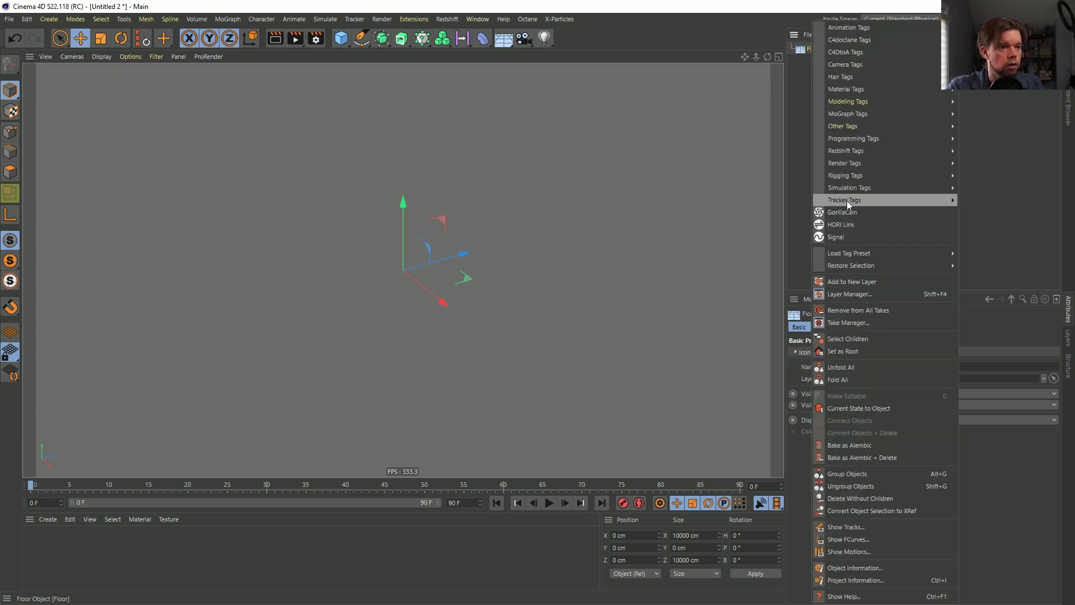
mouse_move(851, 190)
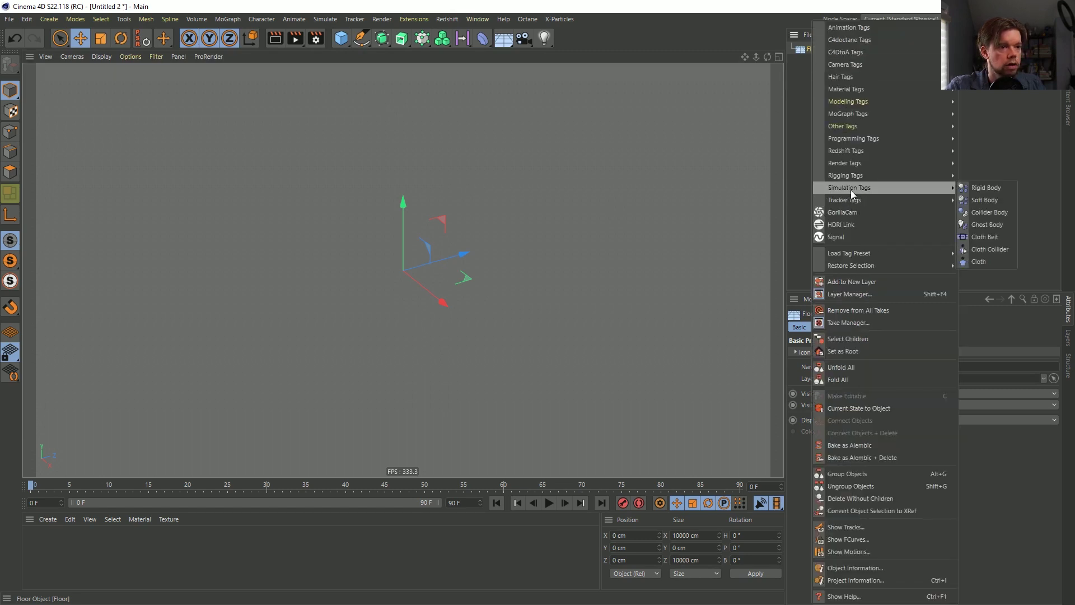
click(988, 212)
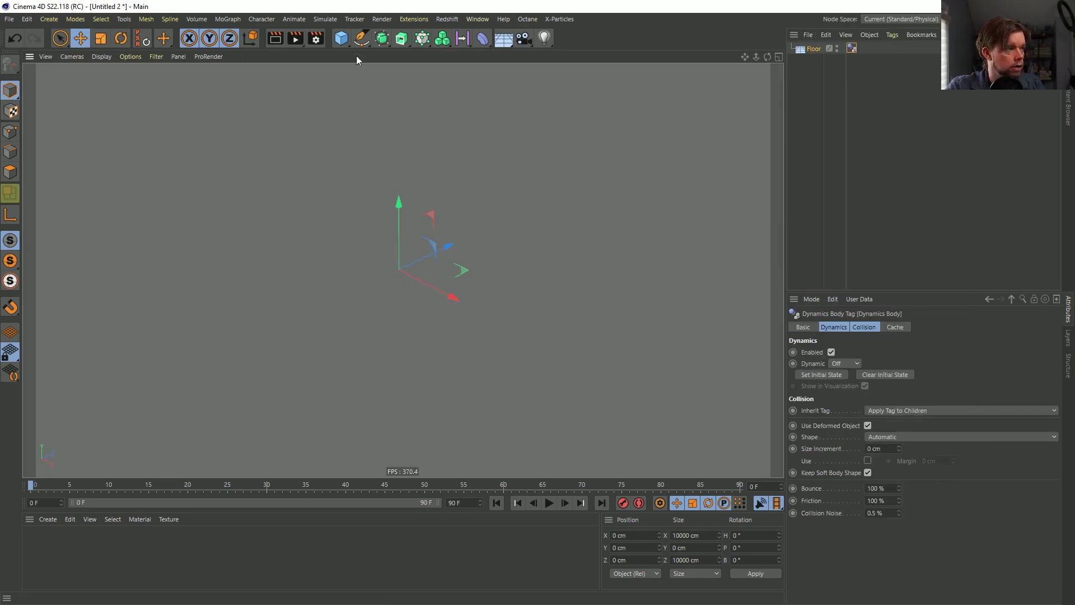
click(343, 40)
Add a Sphere with a 10 cm radius.
click(563, 74)
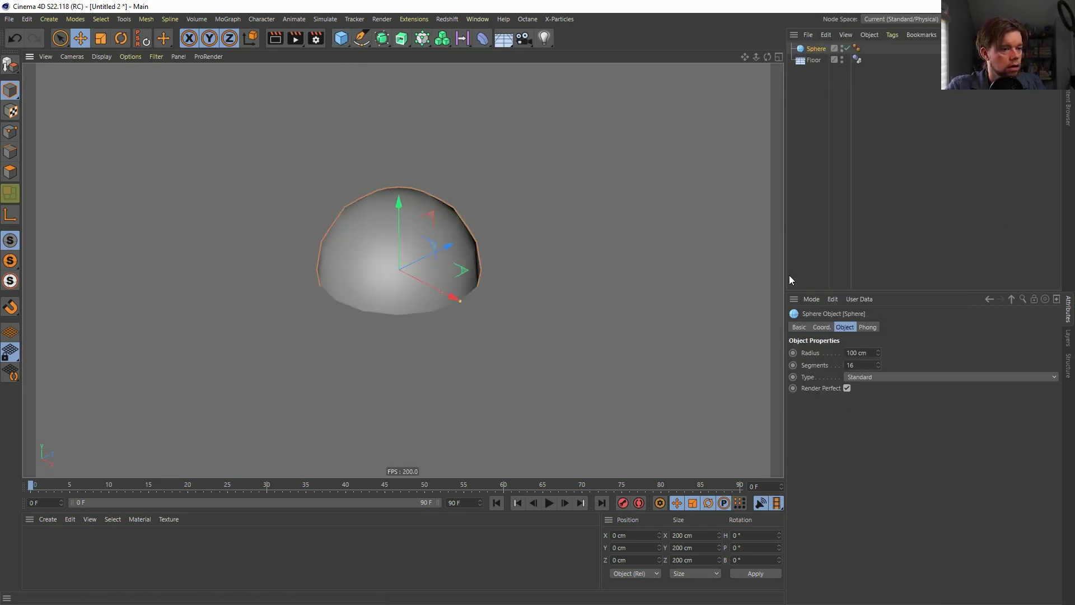
click(851, 353)
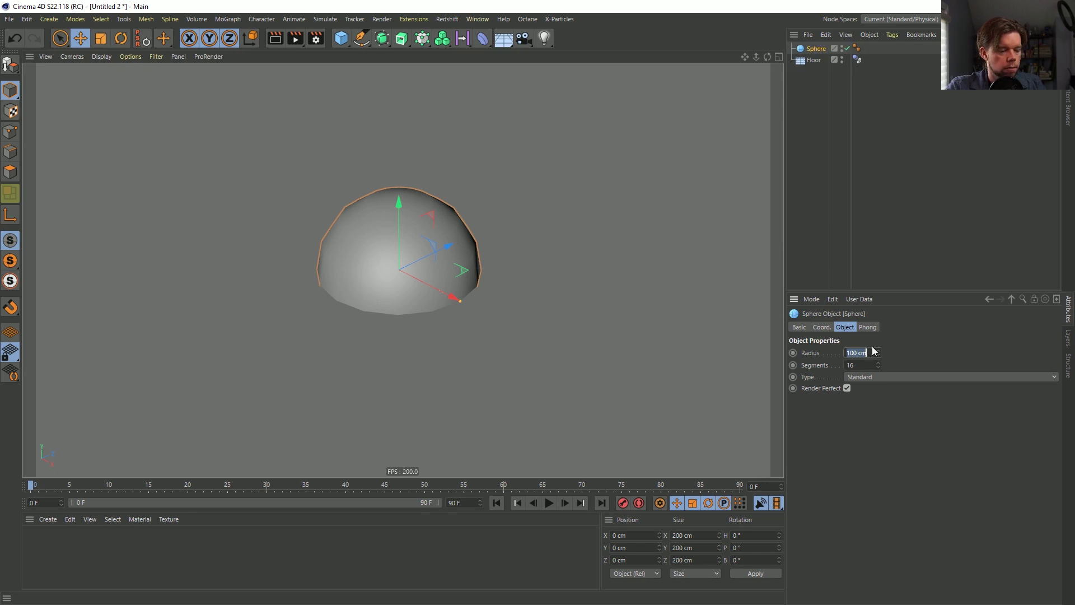
text(10)
key(Return)
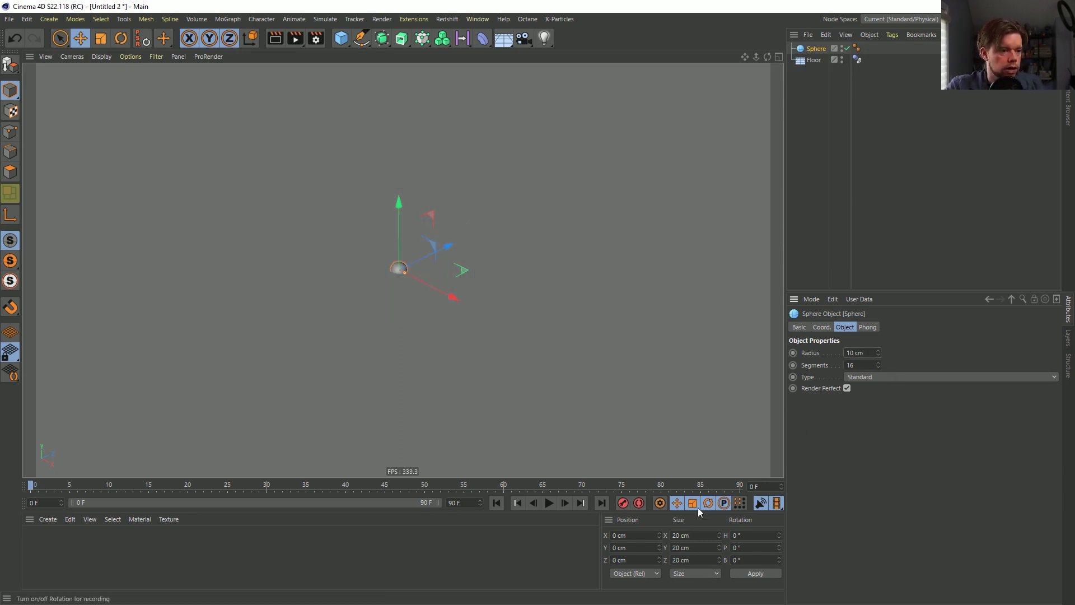
Lower the Floor's Y position to -10 cm.
click(813, 60)
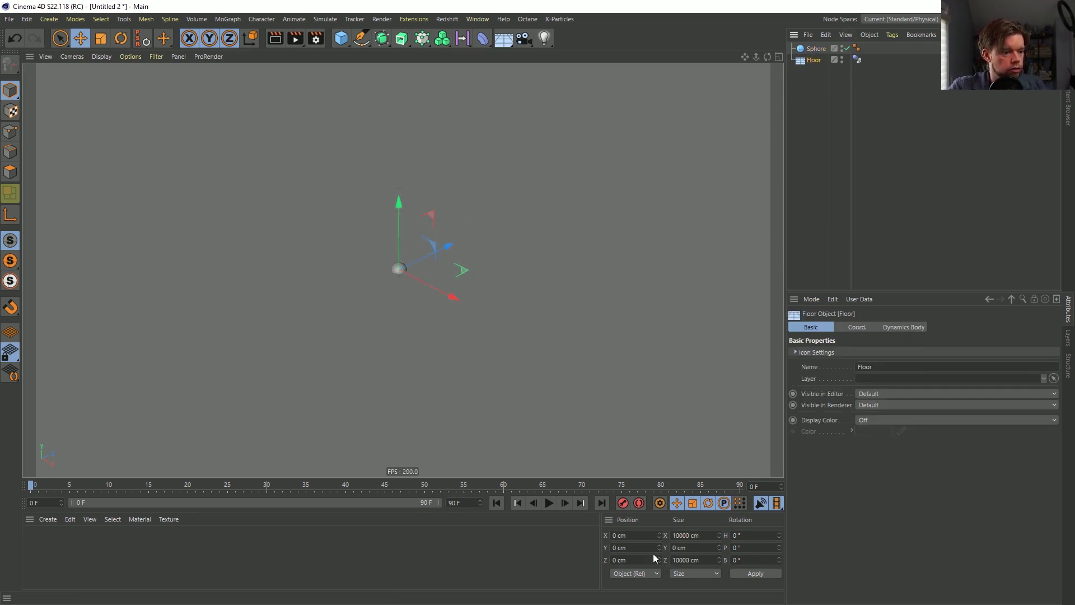
click(633, 547)
text(-5)
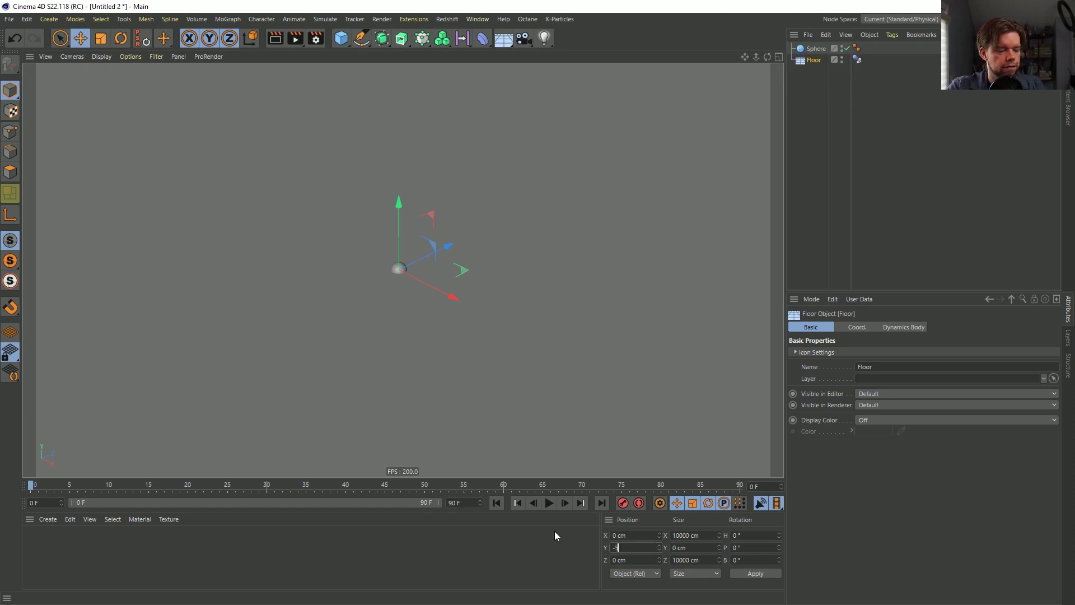
key(Return)
click(638, 546)
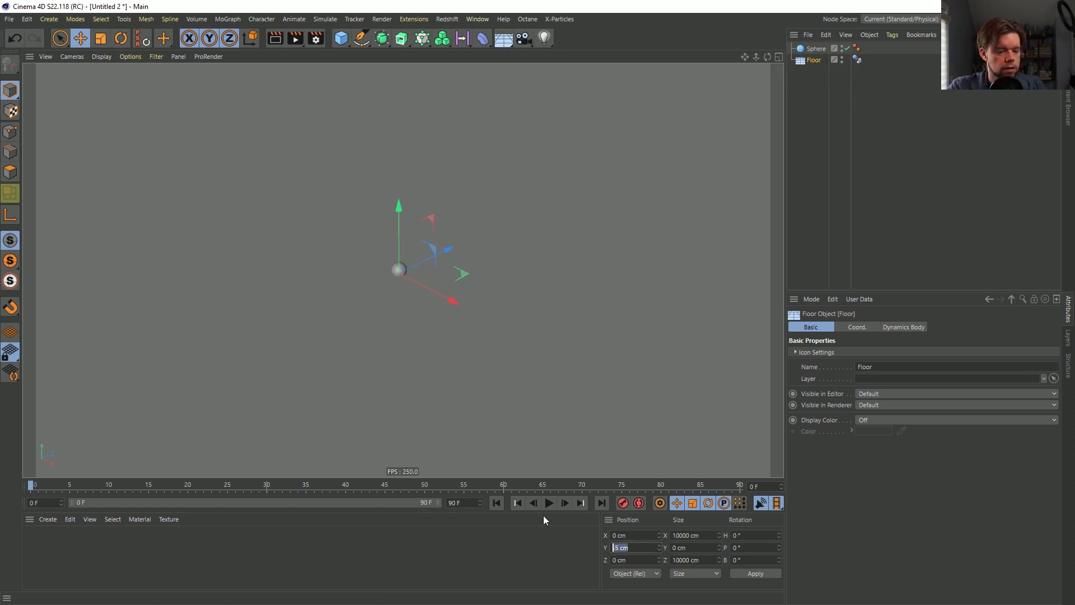
text(-10)
key(Return)
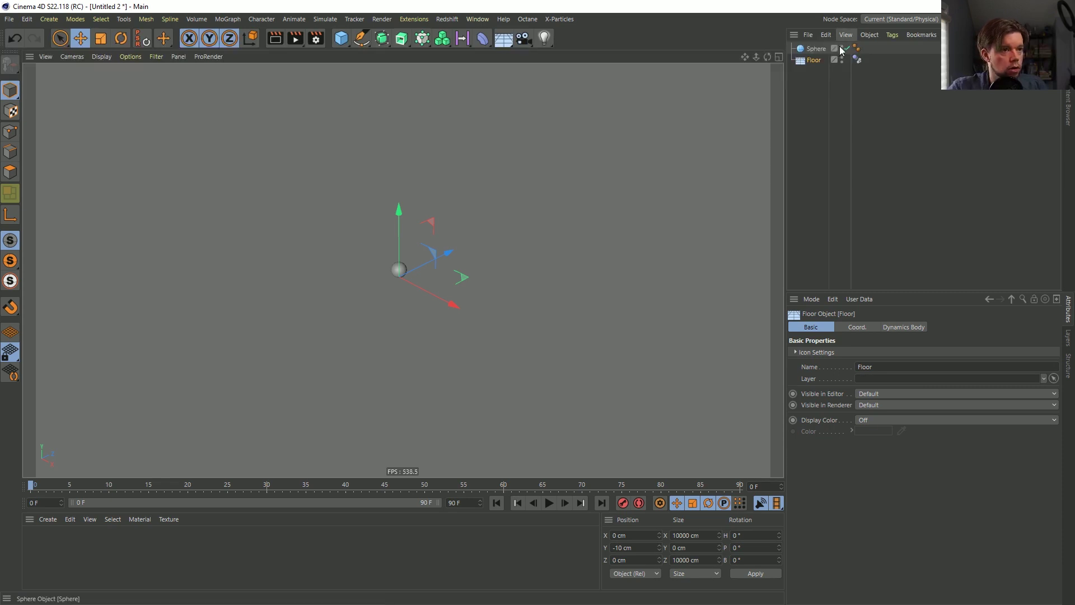
Make the sphere a Rigid Body and clone it in a Honeycomb Array.
click(817, 49)
right_click(820, 54)
mouse_move(878, 189)
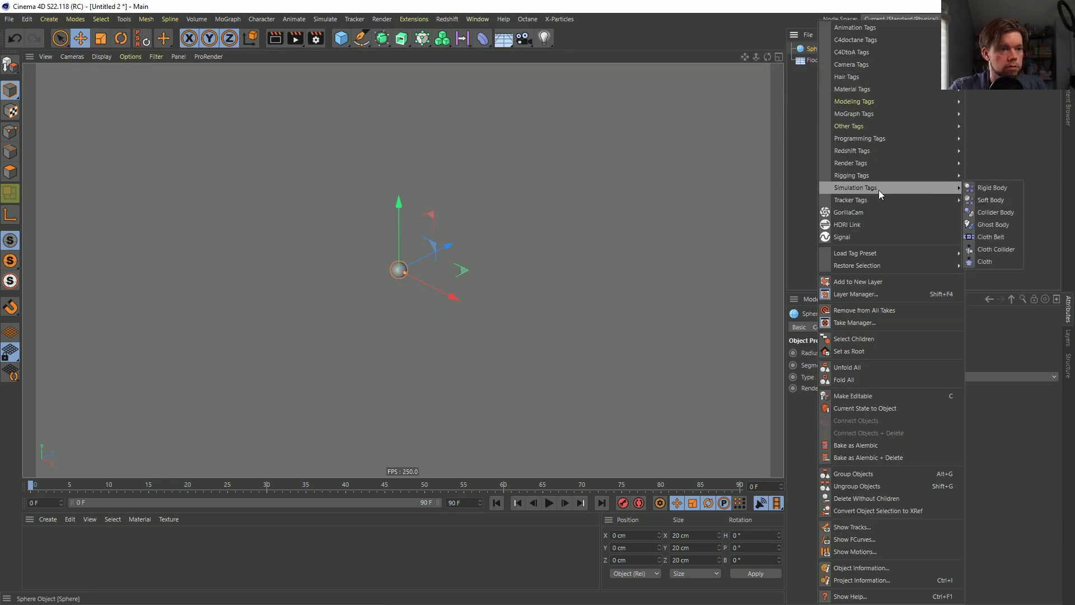
click(998, 190)
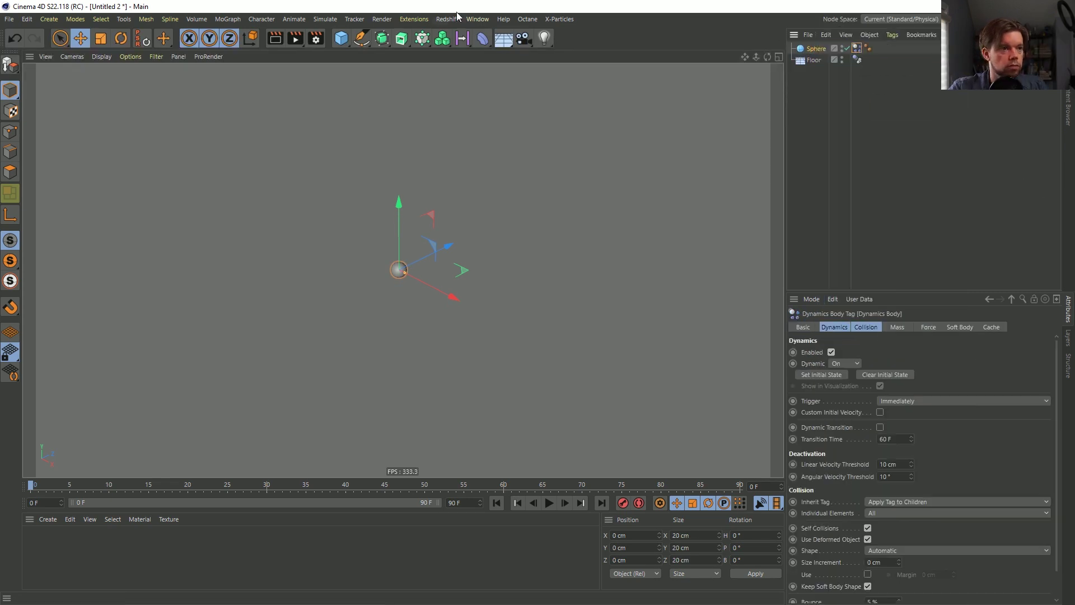
alt+click(423, 39)
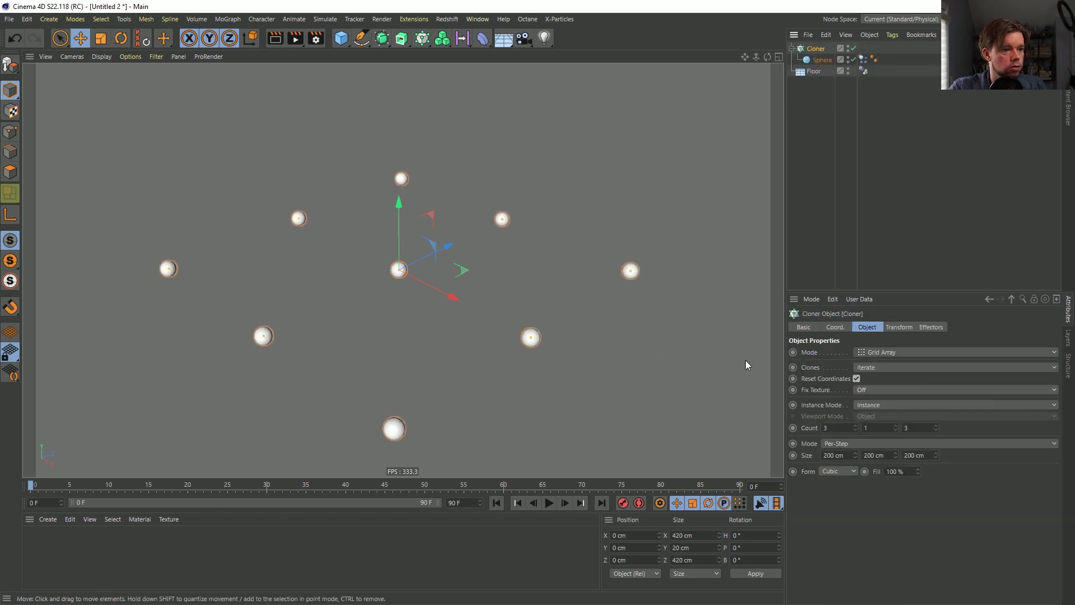
click(887, 353)
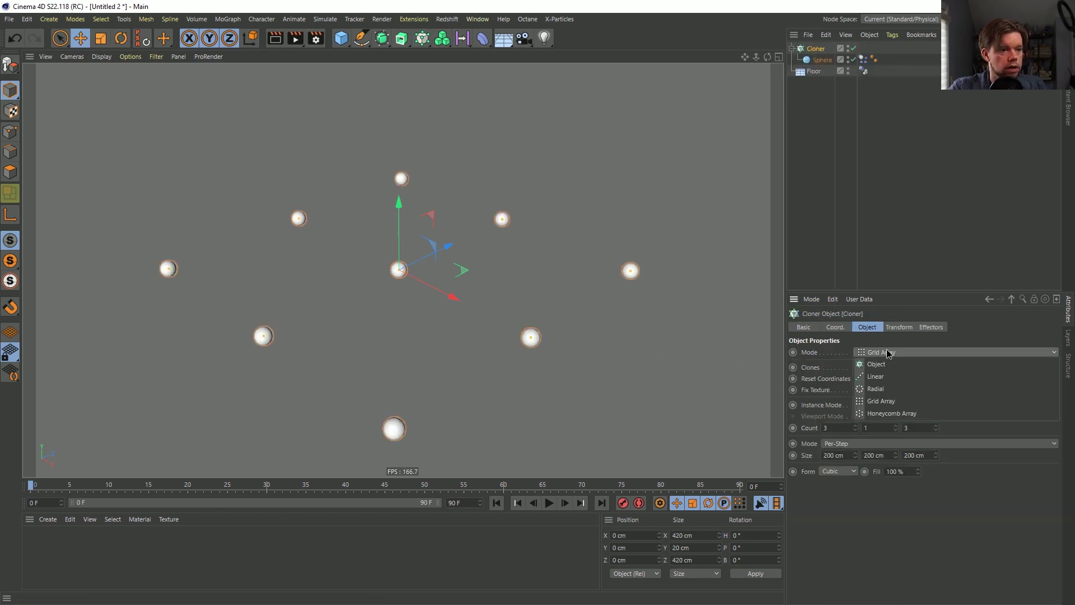
click(892, 414)
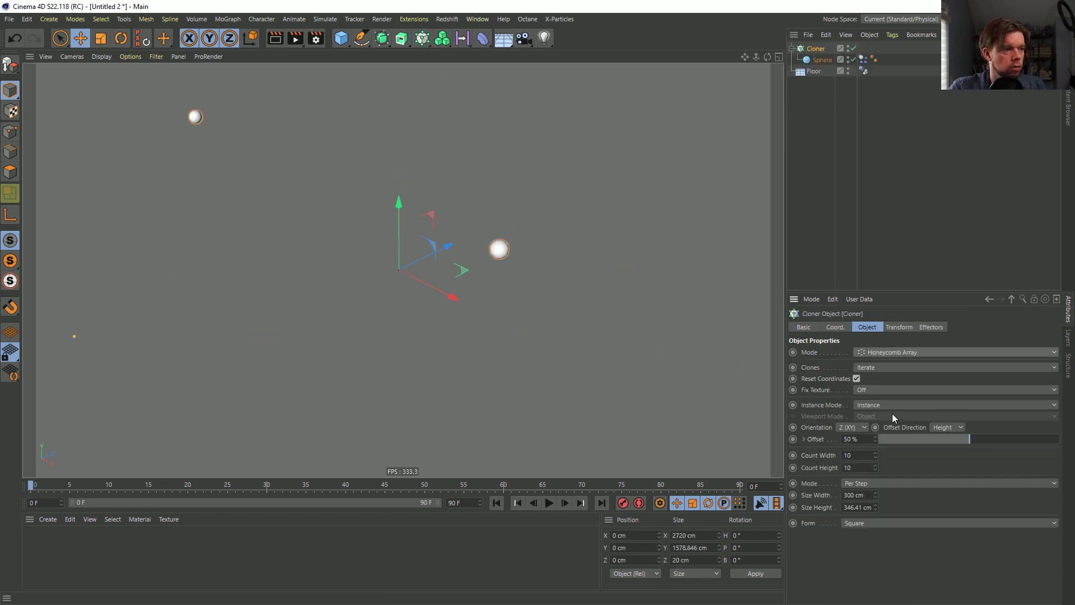
Lay the honeycomb flat in the XZ plane with 10 cm width and 20 cm row spacing.
click(849, 427)
click(858, 464)
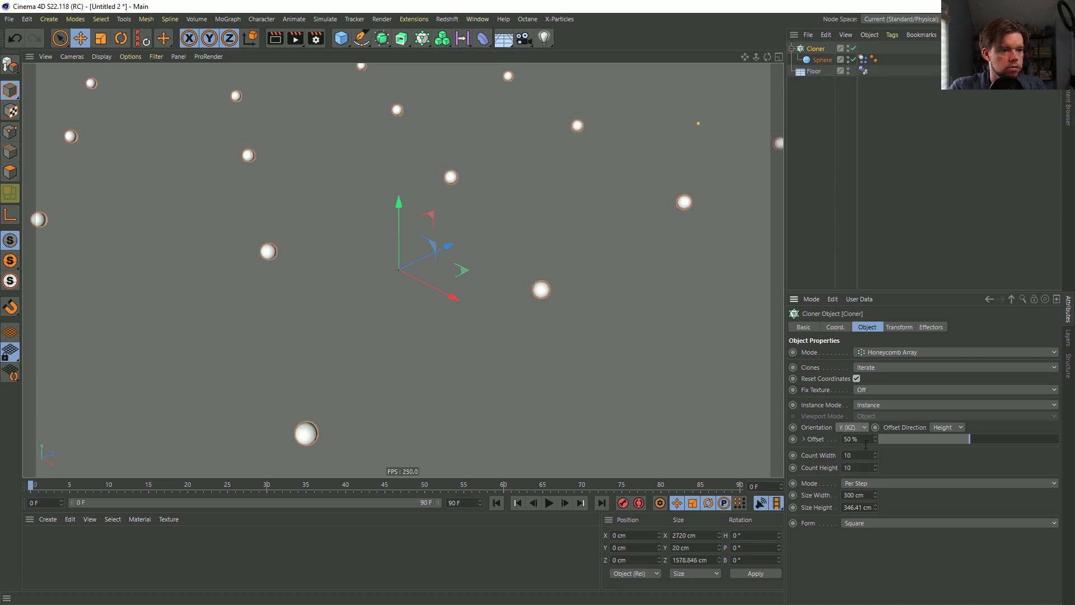
double_click(862, 496)
text(10)
double_click(865, 507)
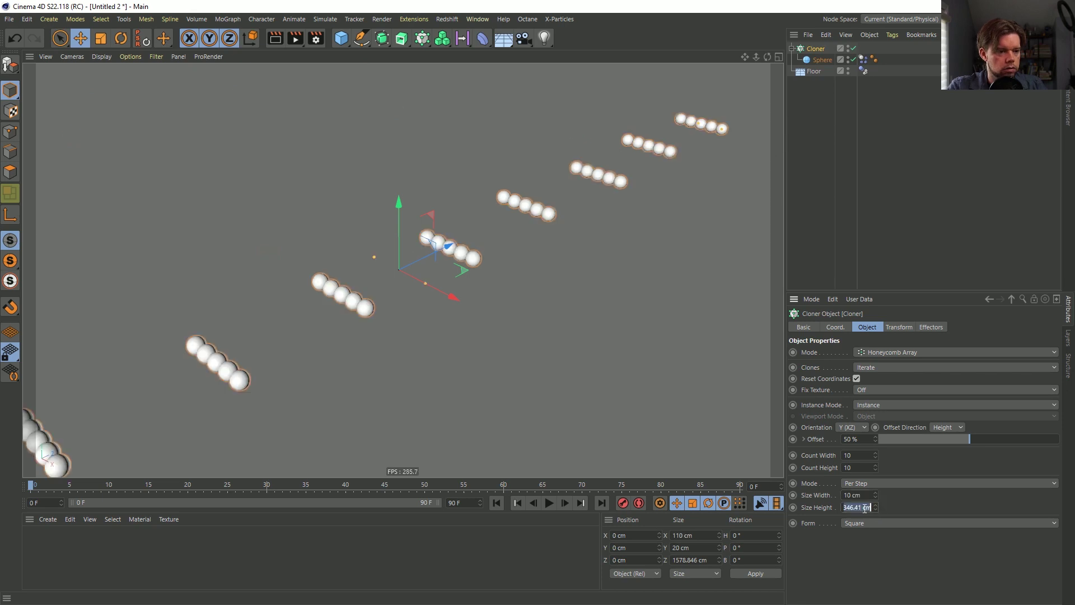
text(10)
key(Return)
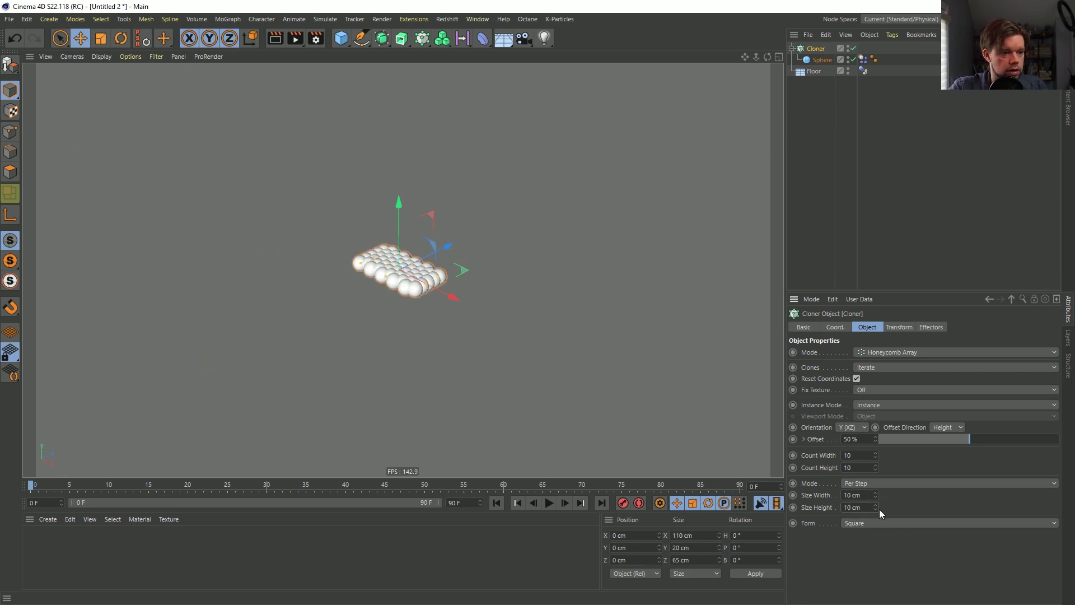
drag(875, 506, 875, 502)
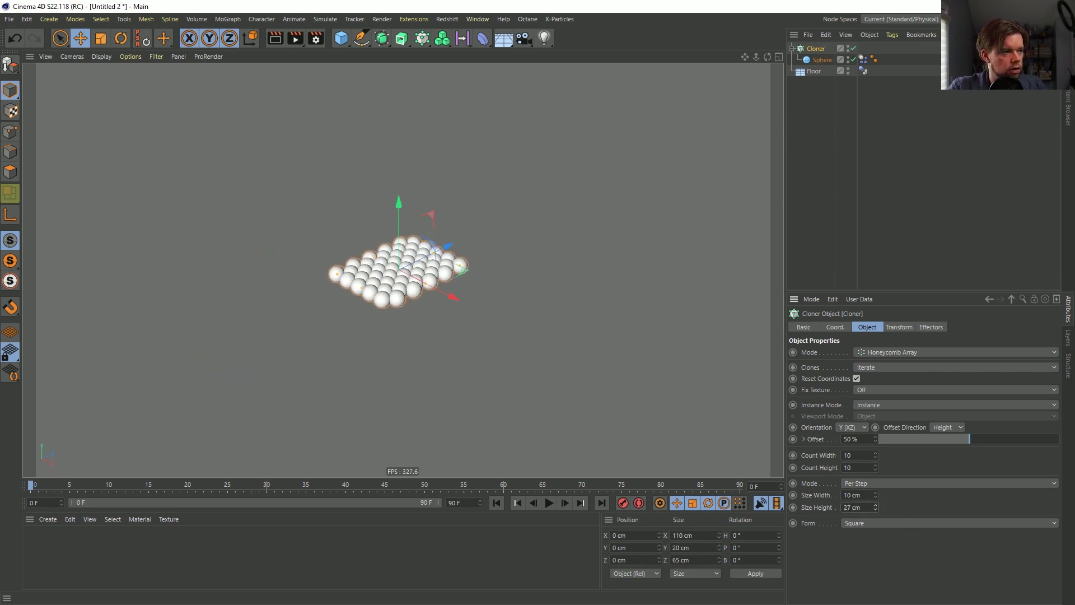
double_click(867, 506)
text(20)
key(Return)
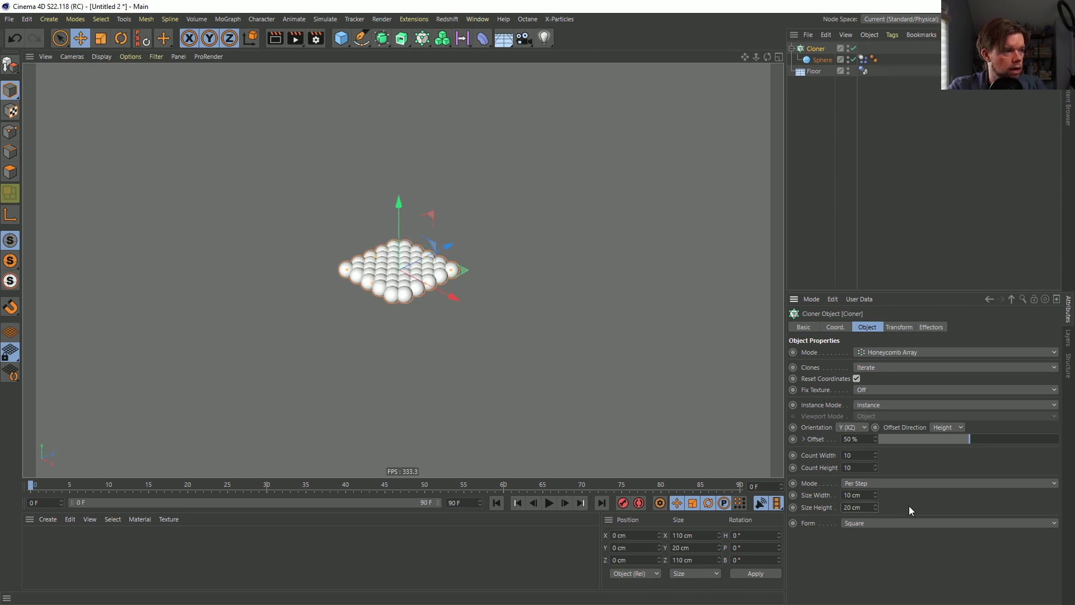
Narrow the clone width spacing to 11 cm and enlarge the array toward 33 by 27 spheres.
alt+drag(462, 311, 435, 339)
alt+drag(447, 231, 568, 329)
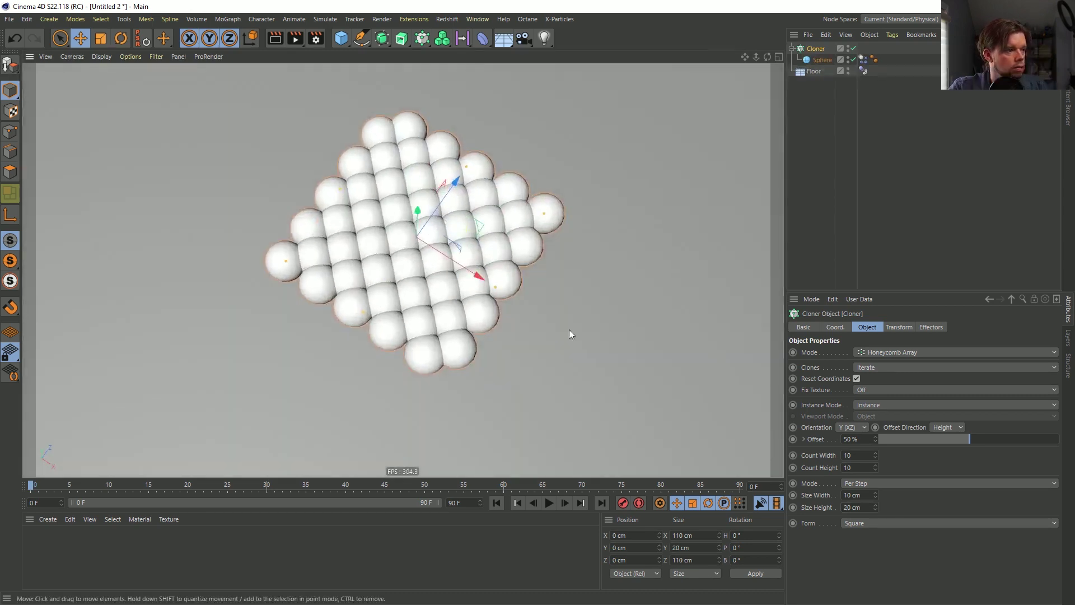
mouse_move(875, 495)
mouse_down()
mouse_move(876, 505)
mouse_move(876, 493)
mouse_up()
click(876, 497)
click(876, 497)
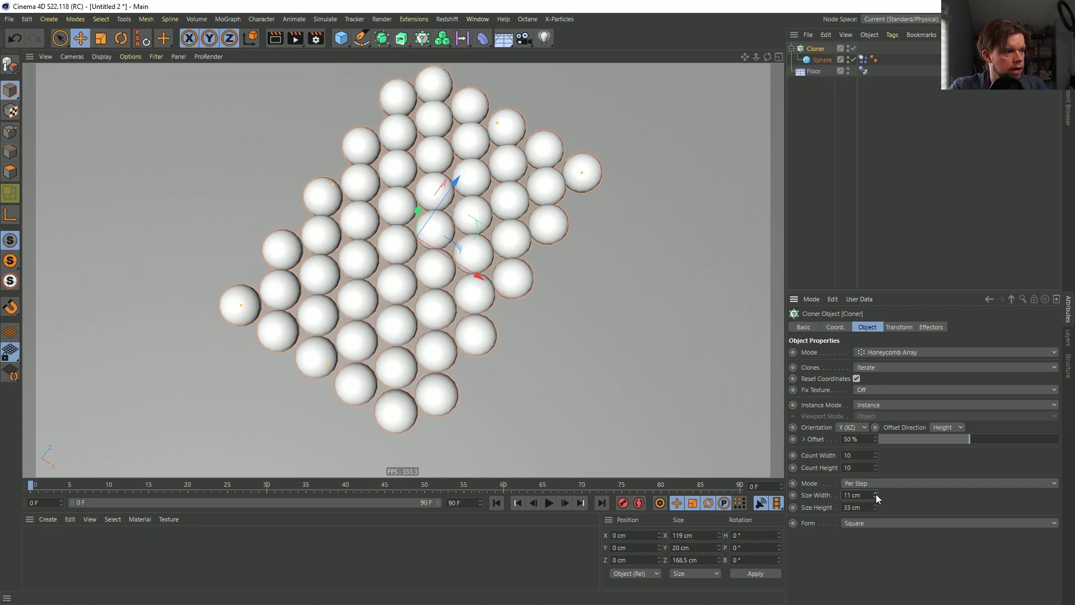
alt+drag(543, 261, 449, 258)
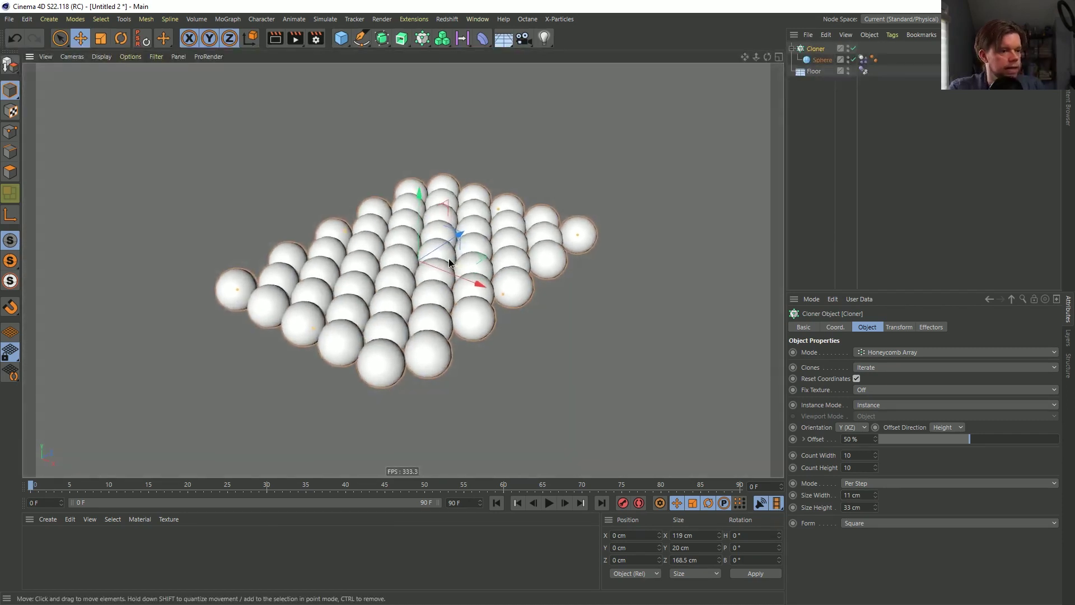
scroll(449, 257, down, 3)
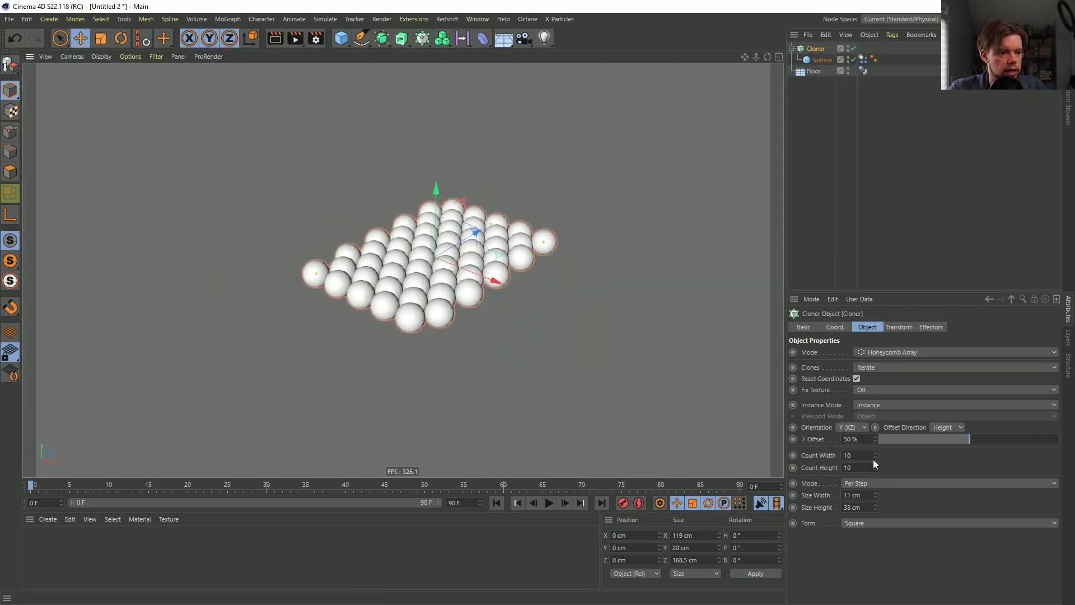
text(22)
key(Return)
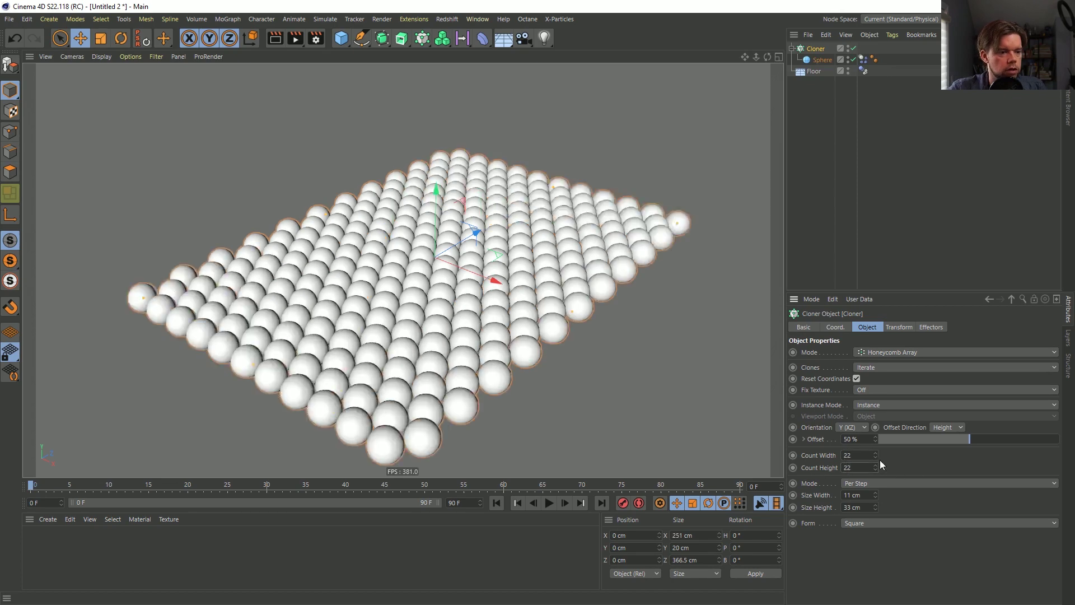
mouse_move(875, 469)
mouse_down()
mouse_move(876, 484)
mouse_move(875, 445)
mouse_move(876, 463)
mouse_move(875, 455)
mouse_up()
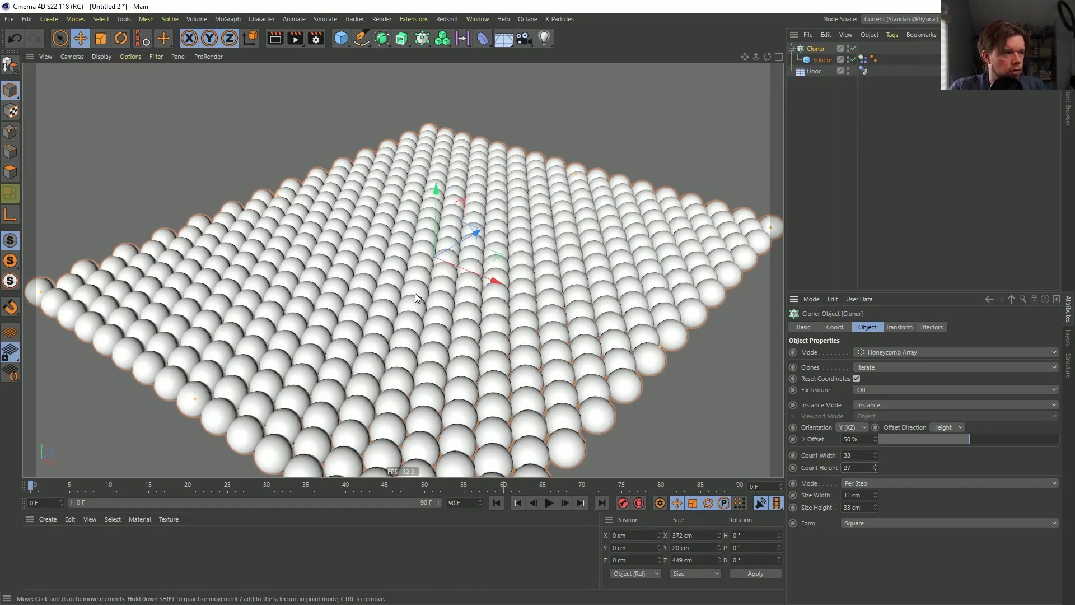
click(872, 524)
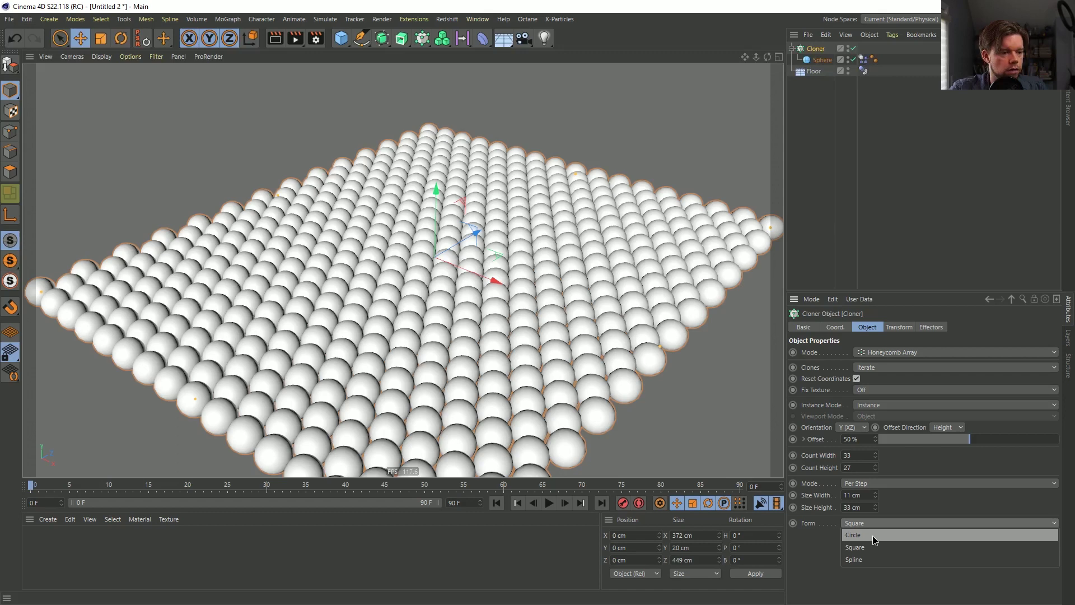
Try a Circle form for the clone array, then switch it back to Square.
click(873, 535)
alt+drag(516, 247, 455, 301)
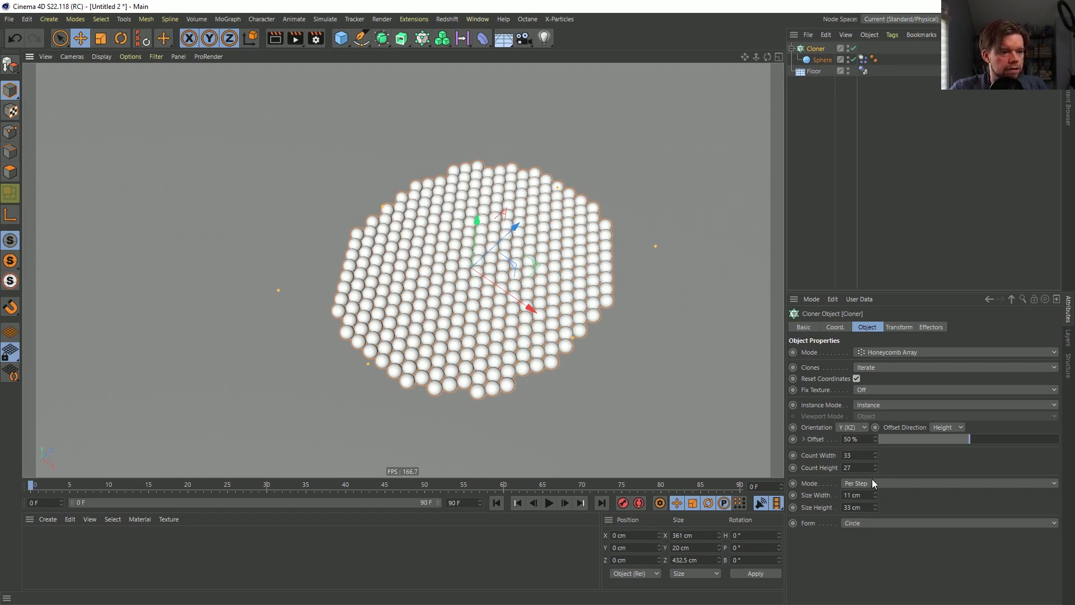
click(871, 523)
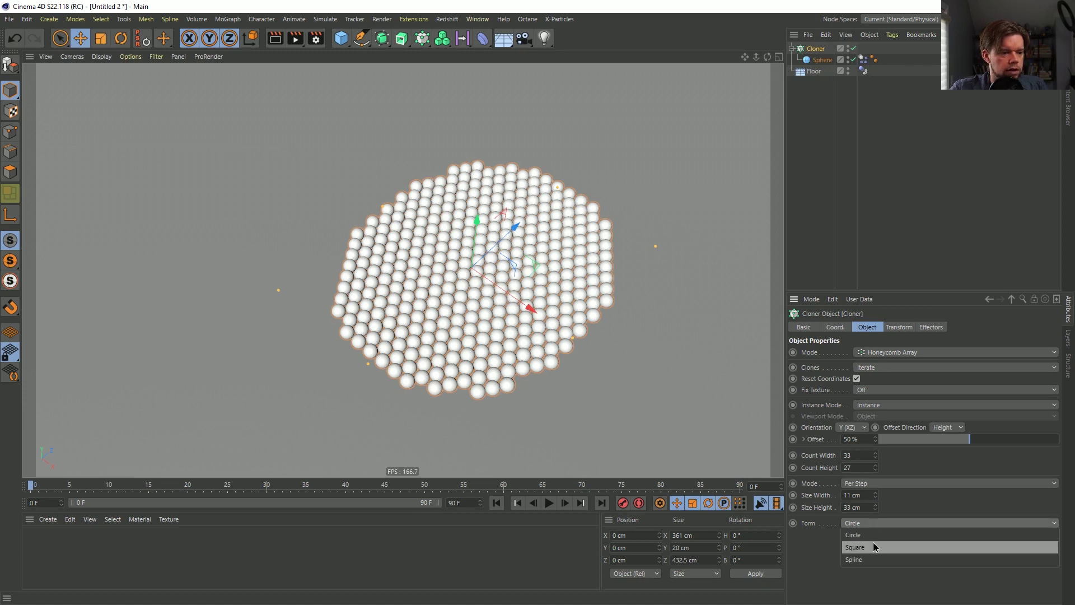
click(875, 547)
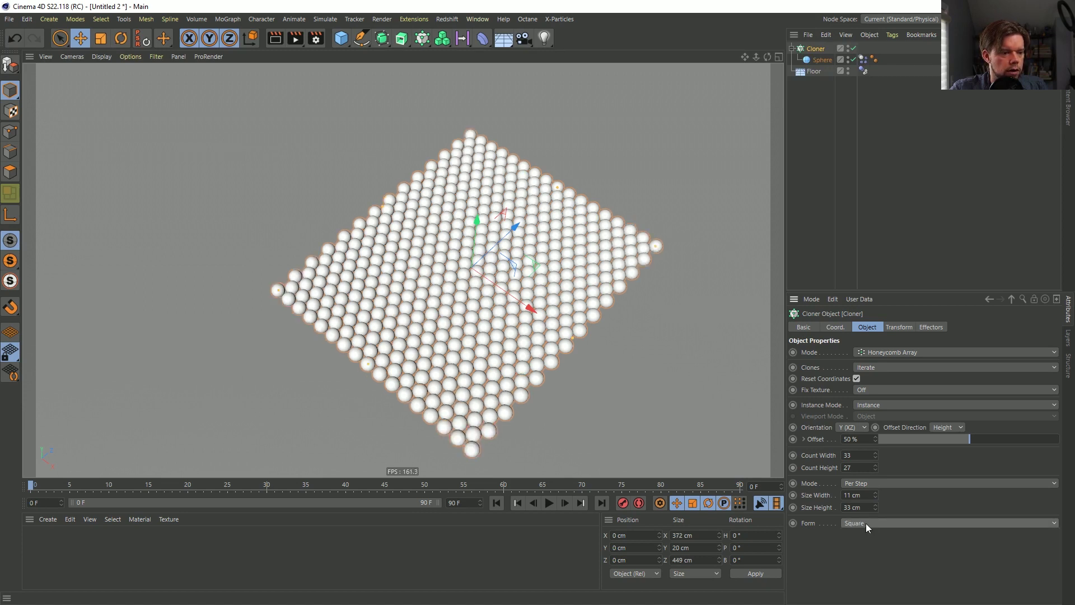
Keep the original spacing and set the honeycomb to 35 columns by 25 rows.
click(875, 493)
click(875, 492)
key(ctrl+z)
key(ctrl+z)
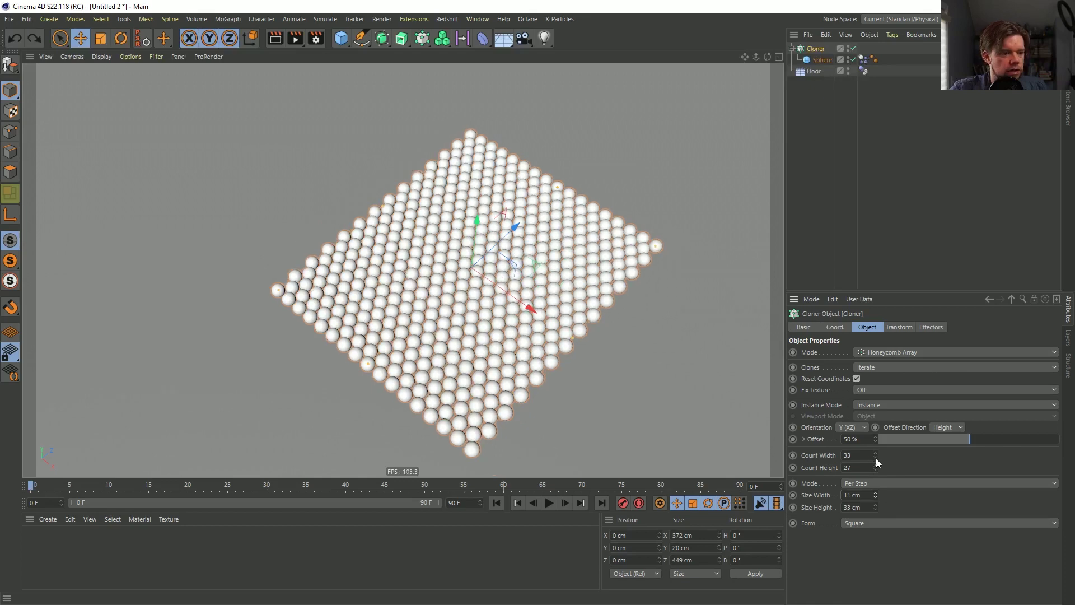
click(877, 466)
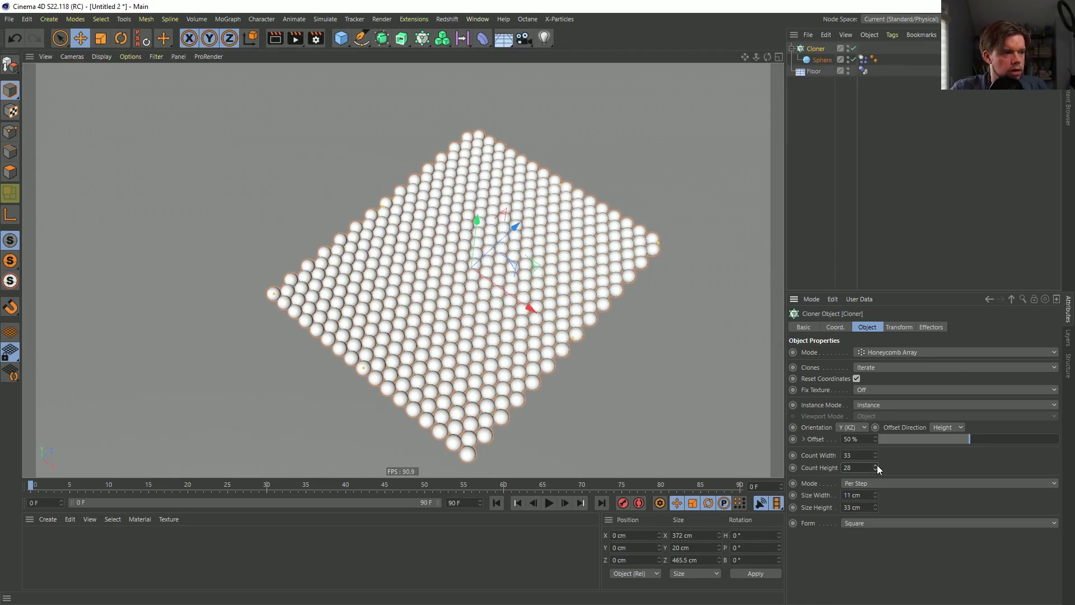
click(876, 465)
drag(876, 467, 876, 476)
click(875, 452)
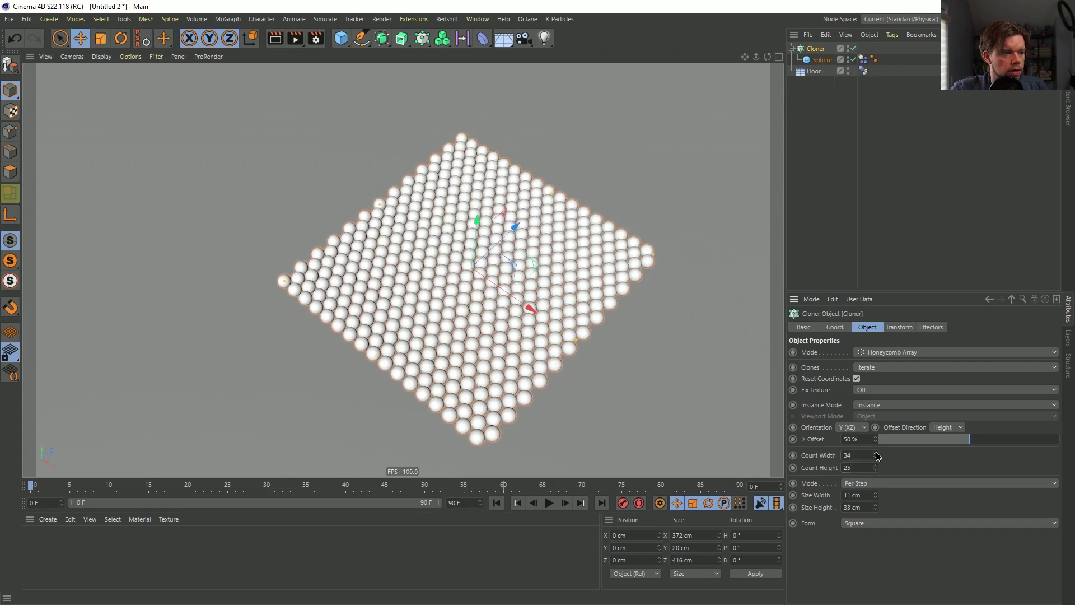
click(875, 452)
alt+drag(481, 260, 469, 218)
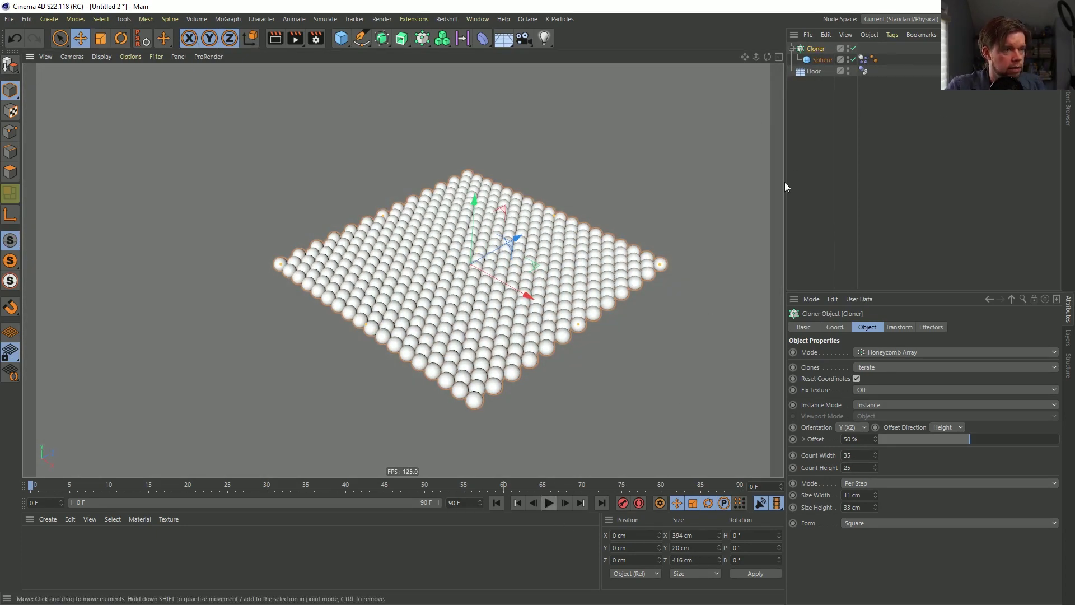
Set the sphere's Dynamics Body collision shape to Ellipsoid.
click(862, 58)
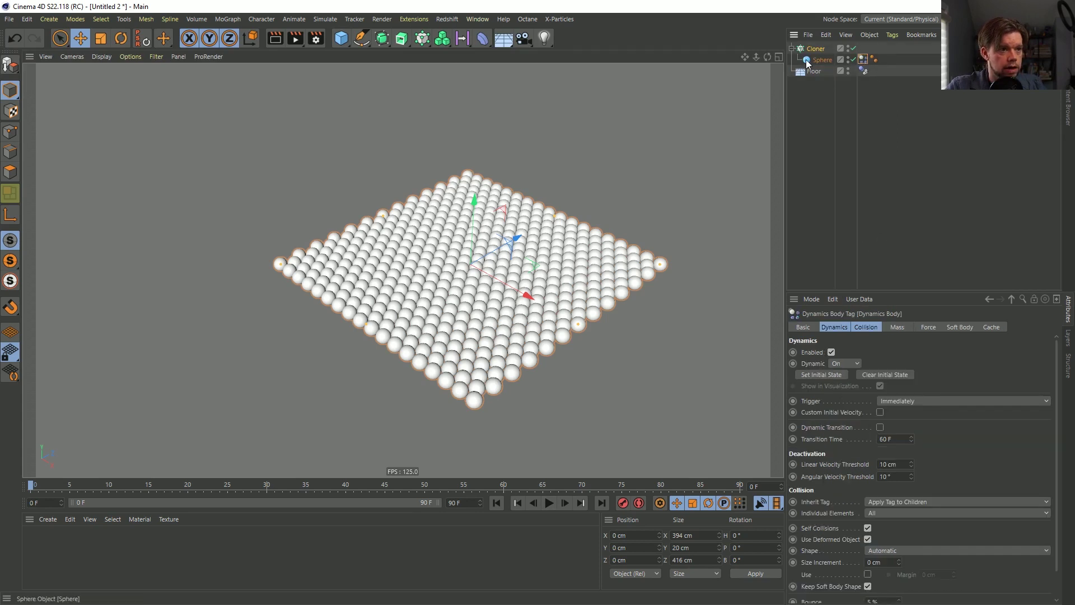
click(864, 327)
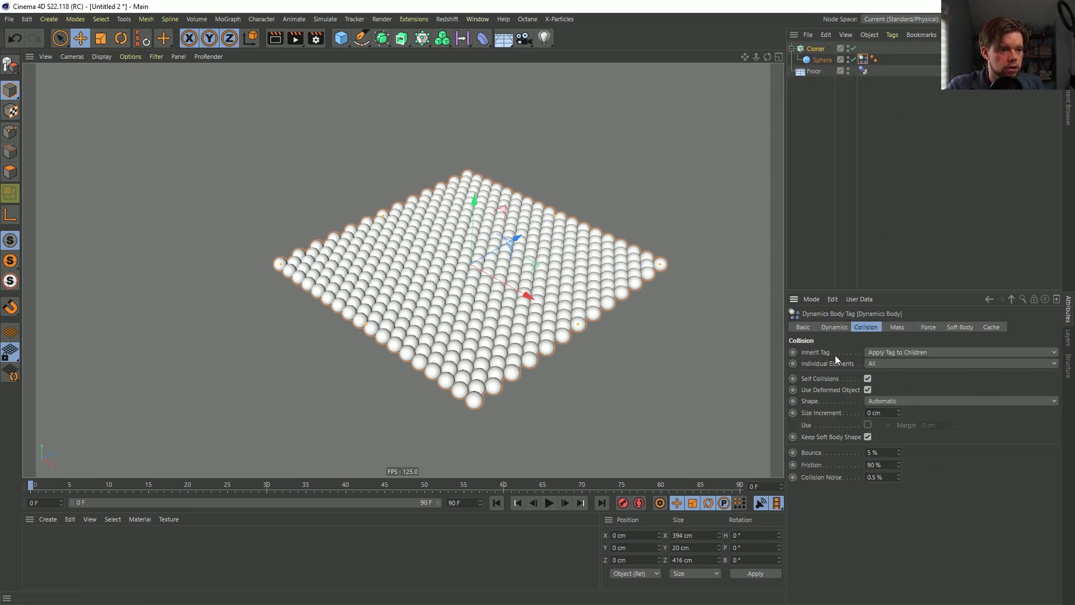
click(886, 404)
click(897, 450)
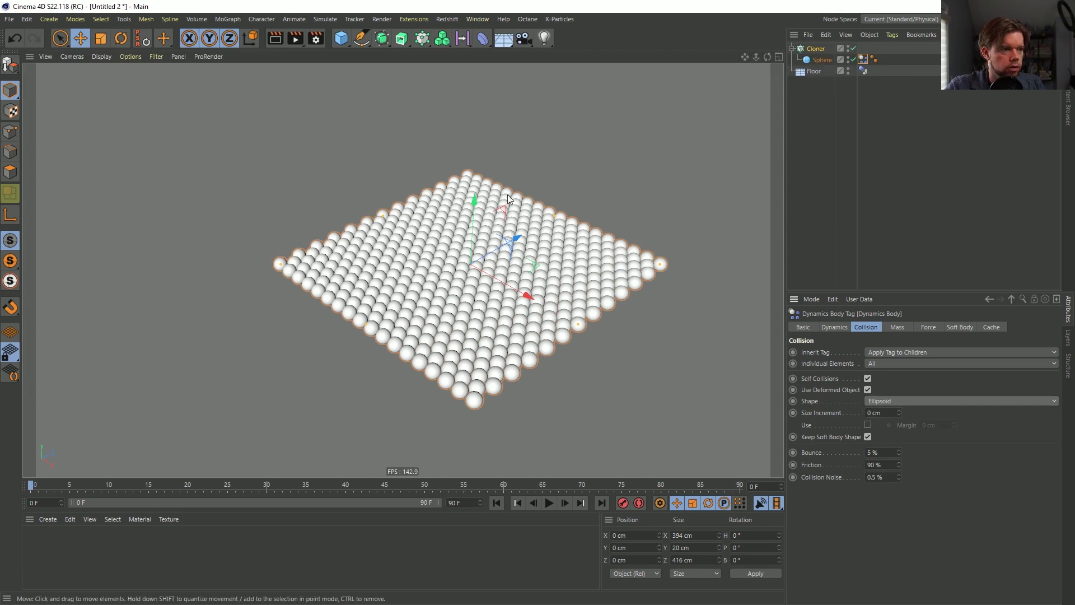
Switch the Cloner's Instance Mode to Multi-Instance.
click(817, 49)
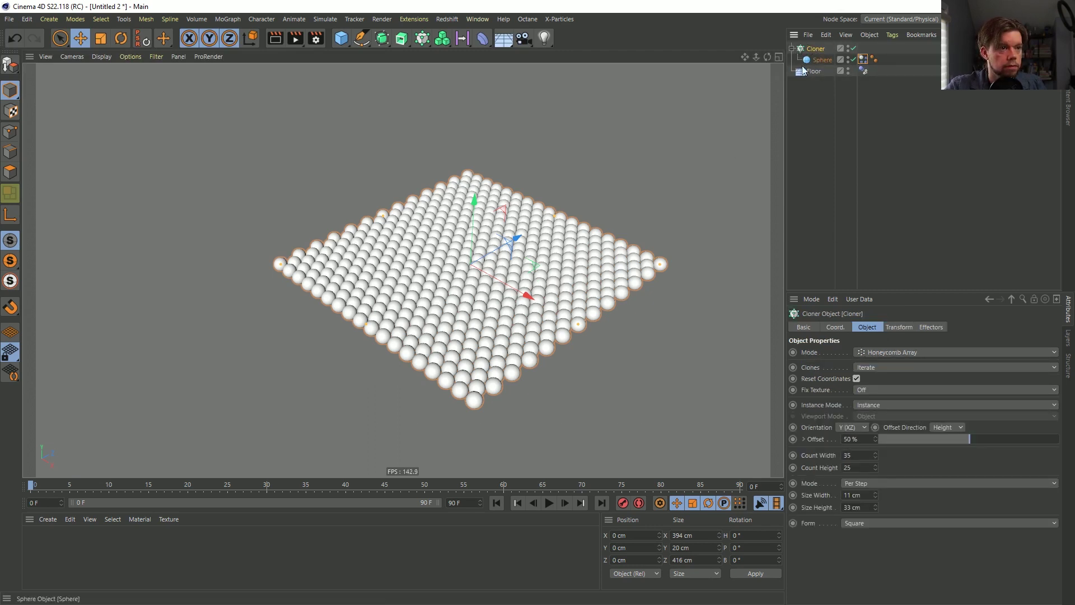
click(880, 405)
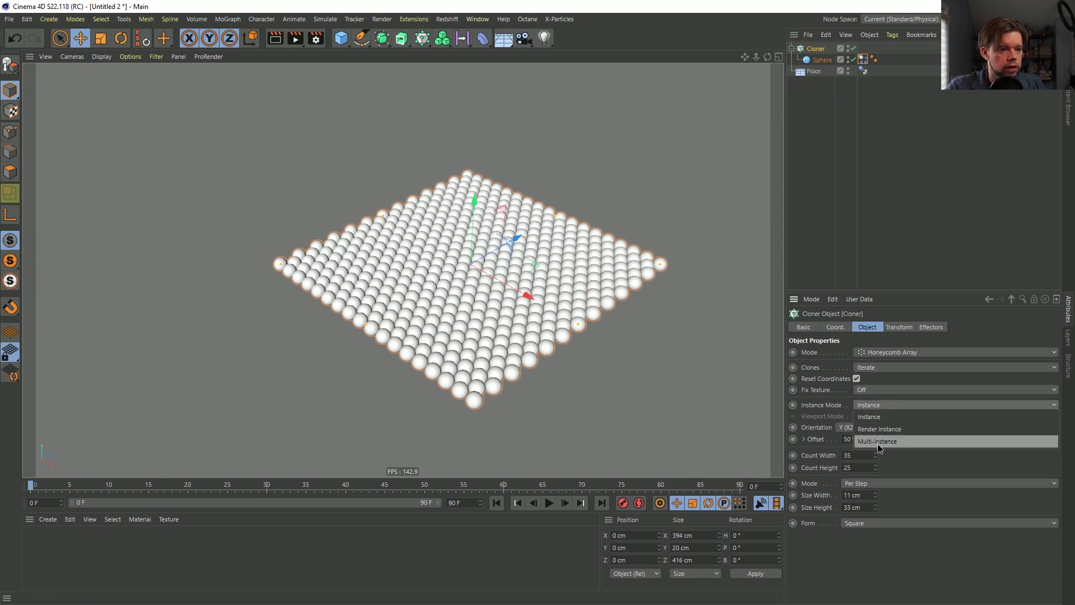
click(877, 442)
Play the simulation briefly, then stop and rewind to the first frame.
click(550, 501)
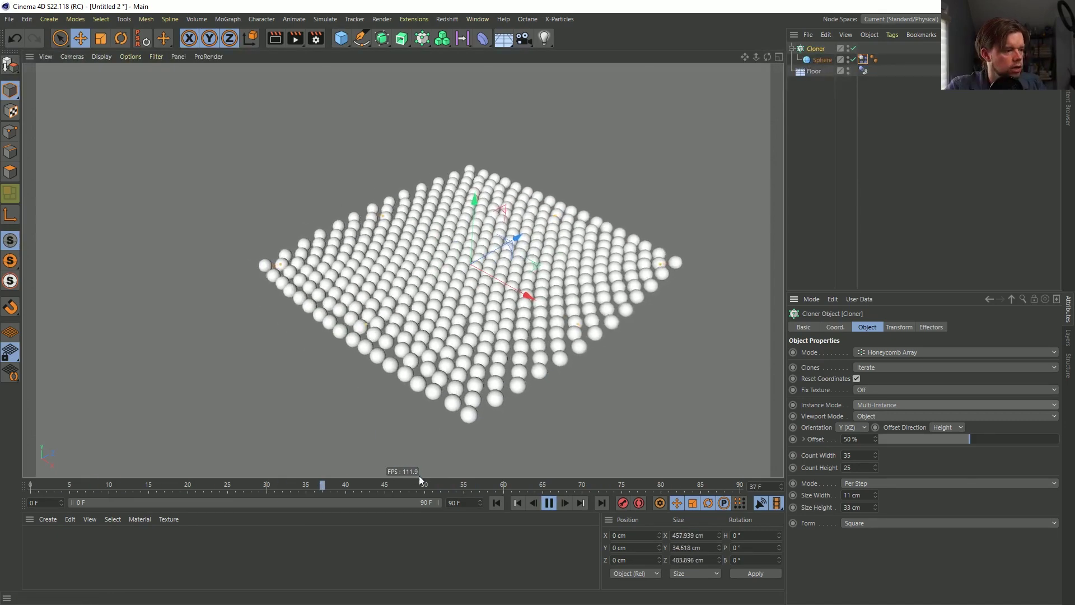
click(549, 502)
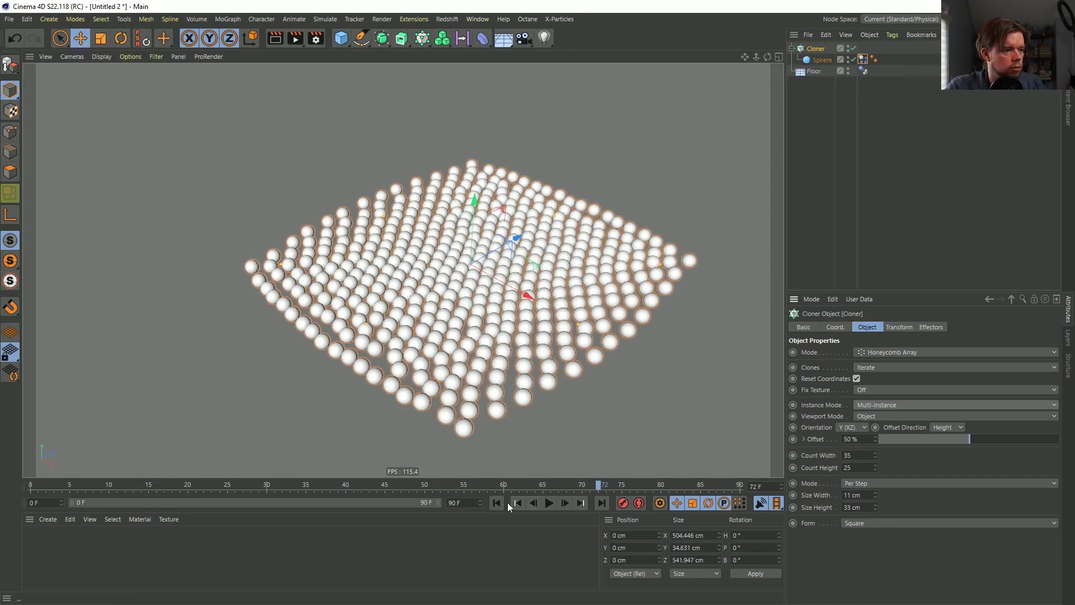
click(496, 502)
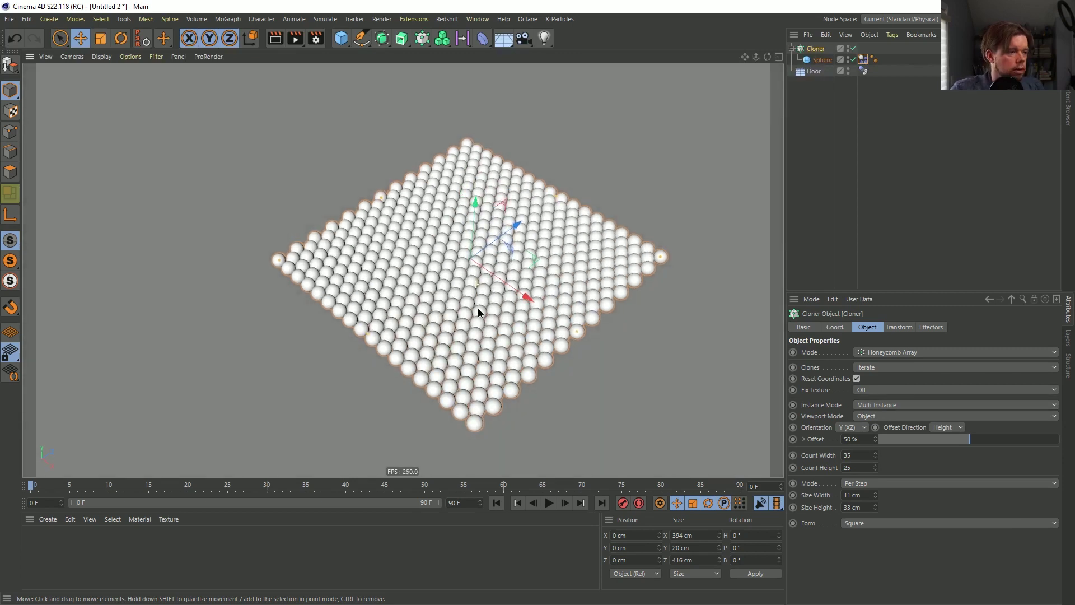
scroll(485, 288, down, 4)
click(347, 39)
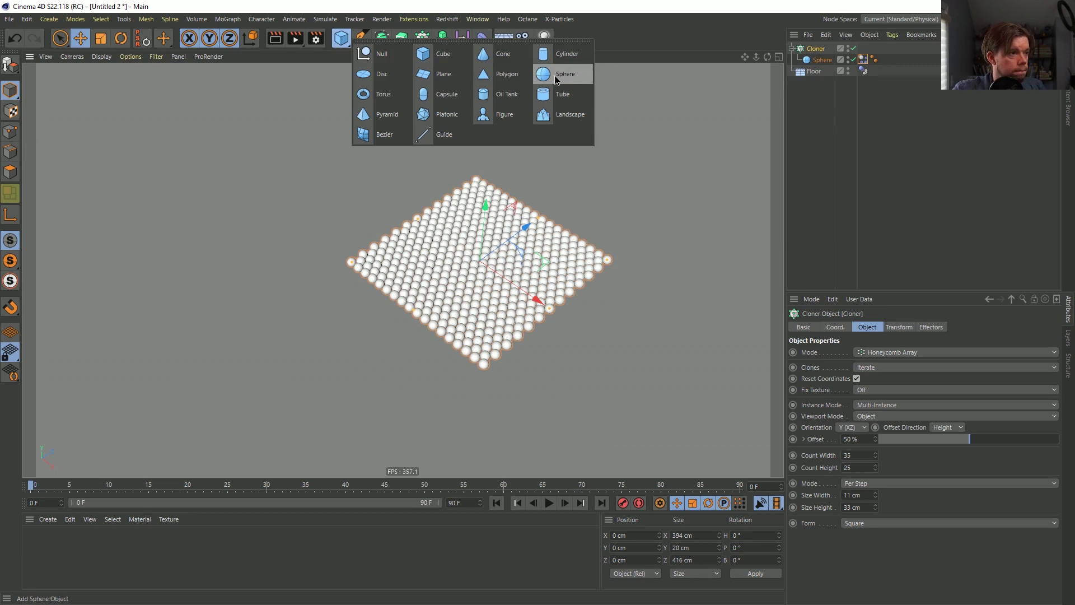
Add a Cylinder about 335 cm in radius and 1942 cm tall around the sphere sheet.
click(564, 53)
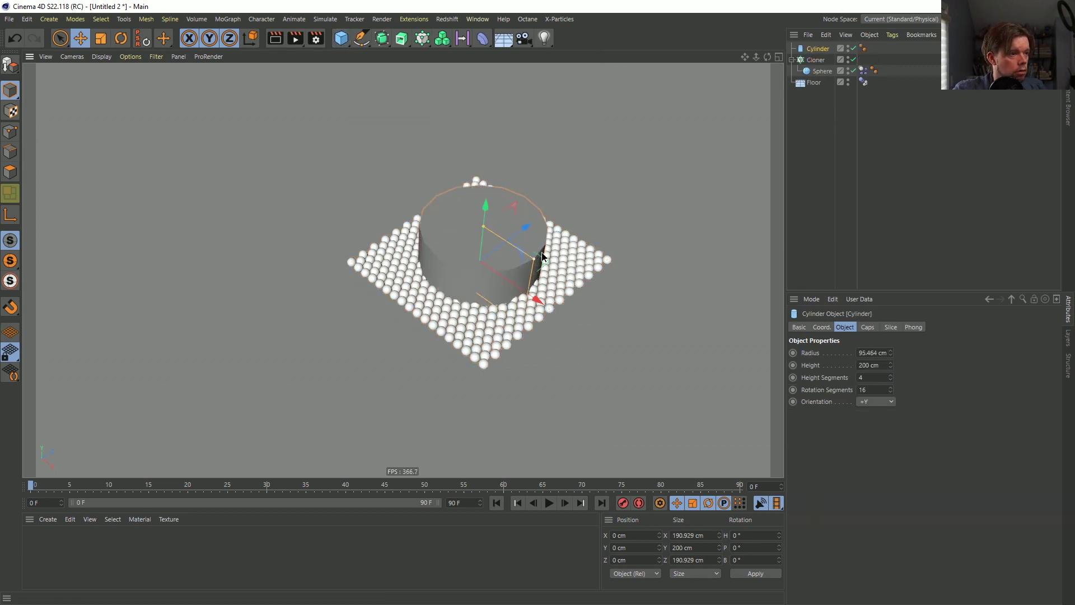
drag(542, 256, 656, 274)
drag(484, 227, 486, 73)
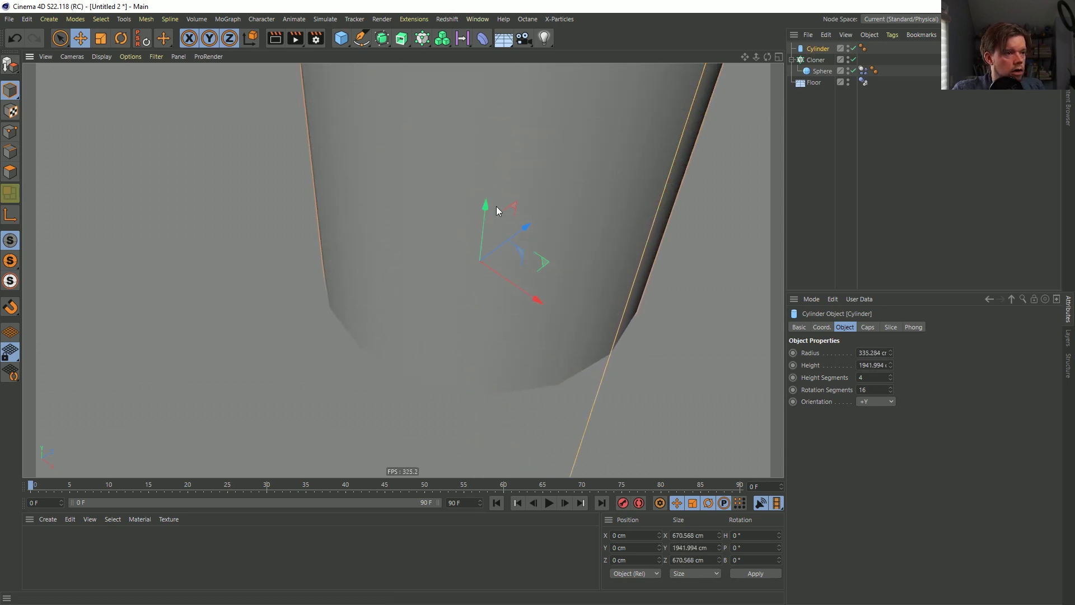
right_click(820, 49)
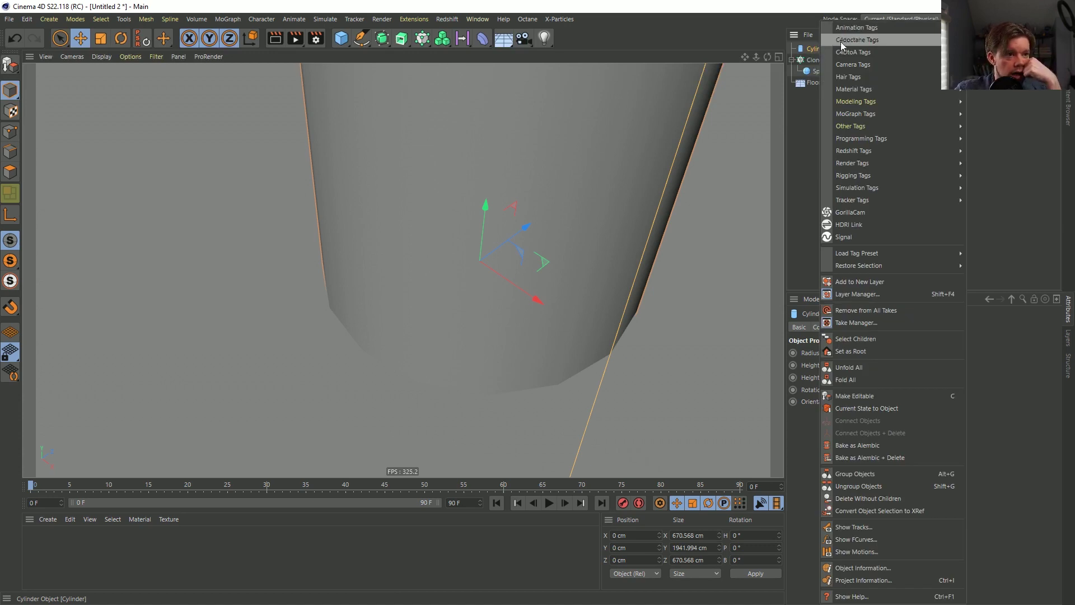
mouse_move(859, 105)
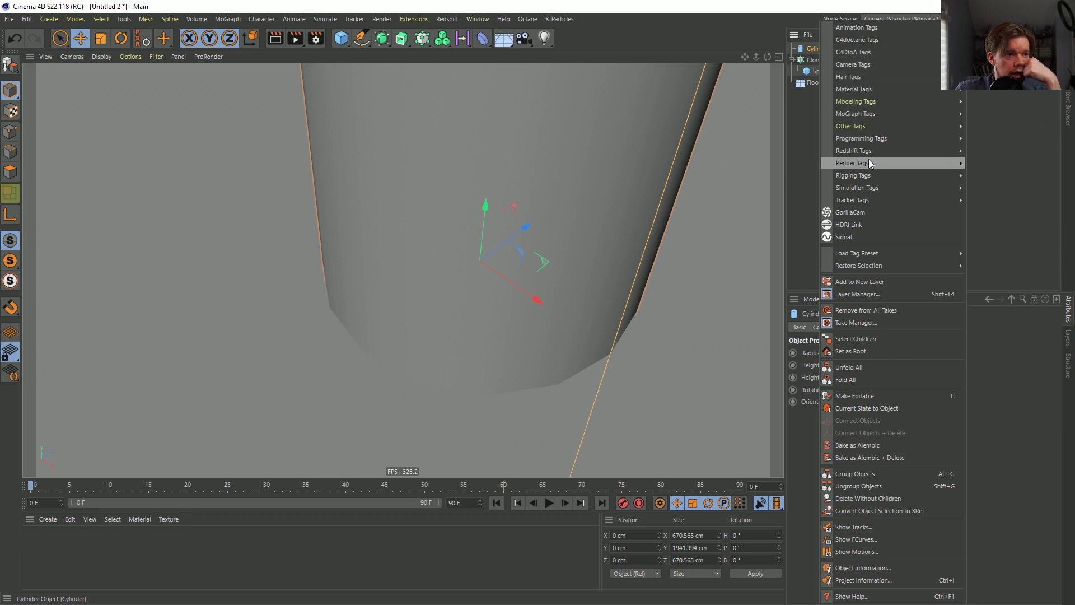
Add a Display tag that draws the cylinder as wireframe lines.
mouse_move(869, 162)
click(1022, 191)
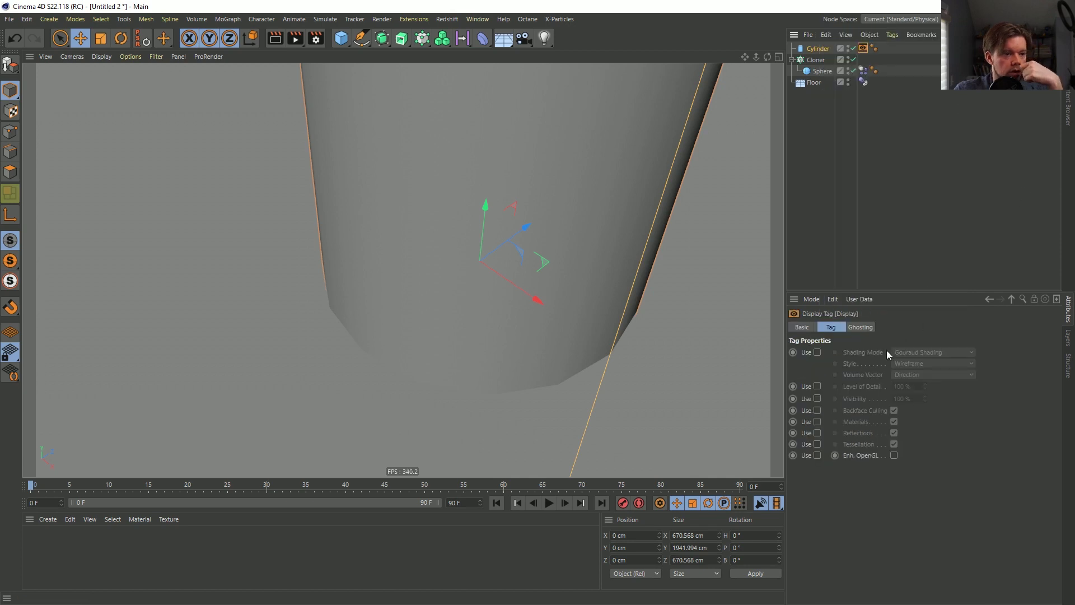
click(819, 353)
click(908, 351)
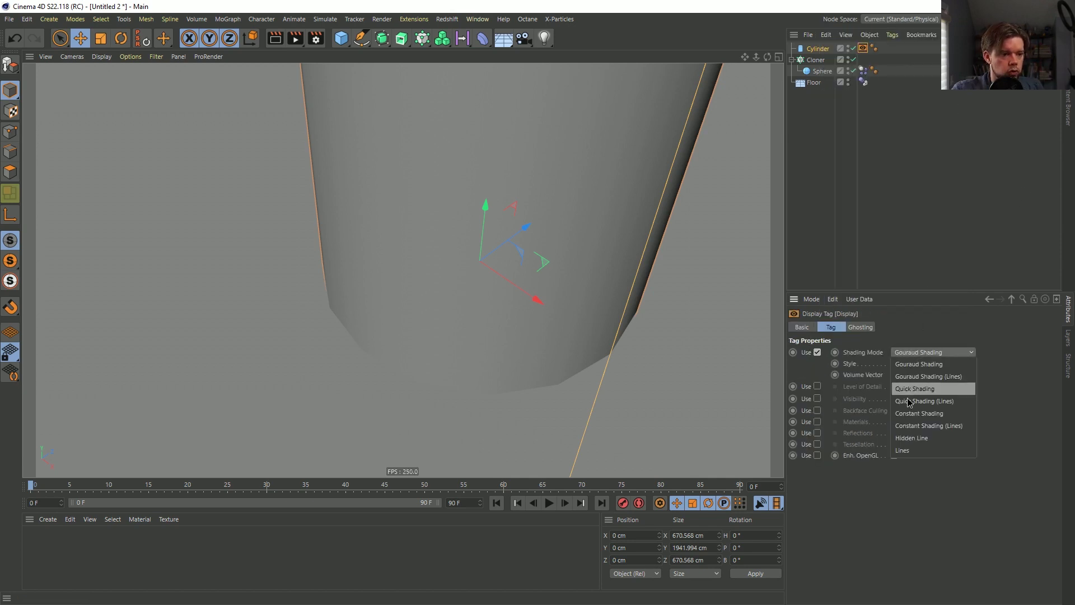
click(912, 450)
alt+drag(521, 297, 517, 284)
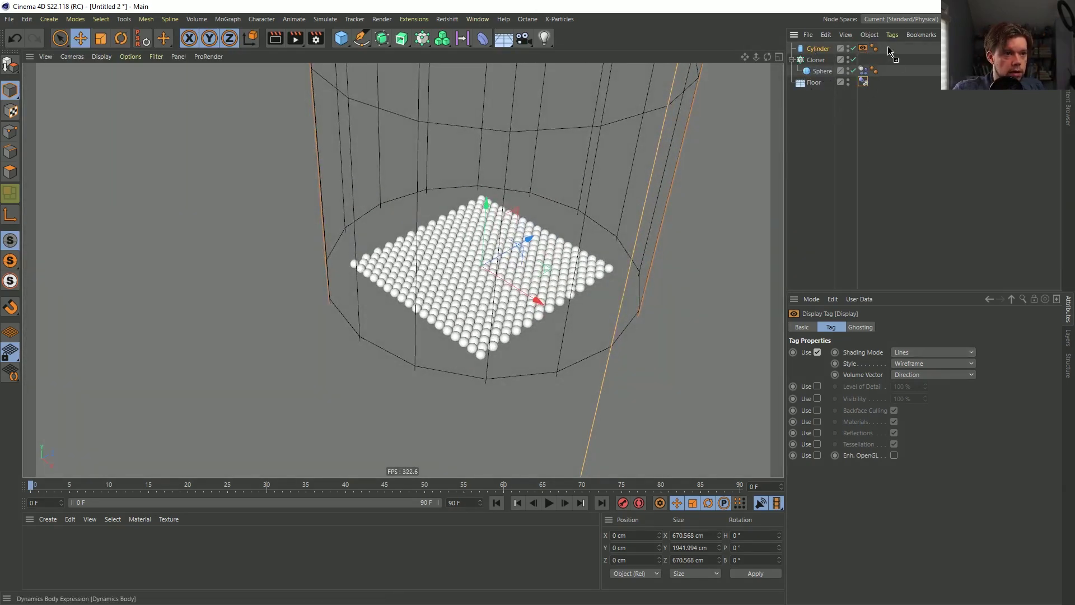
Copy the floor's dynamics tag to the cylinder, set collision to Static Mesh, and test-play.
ctrl+drag(890, 51, 886, 50)
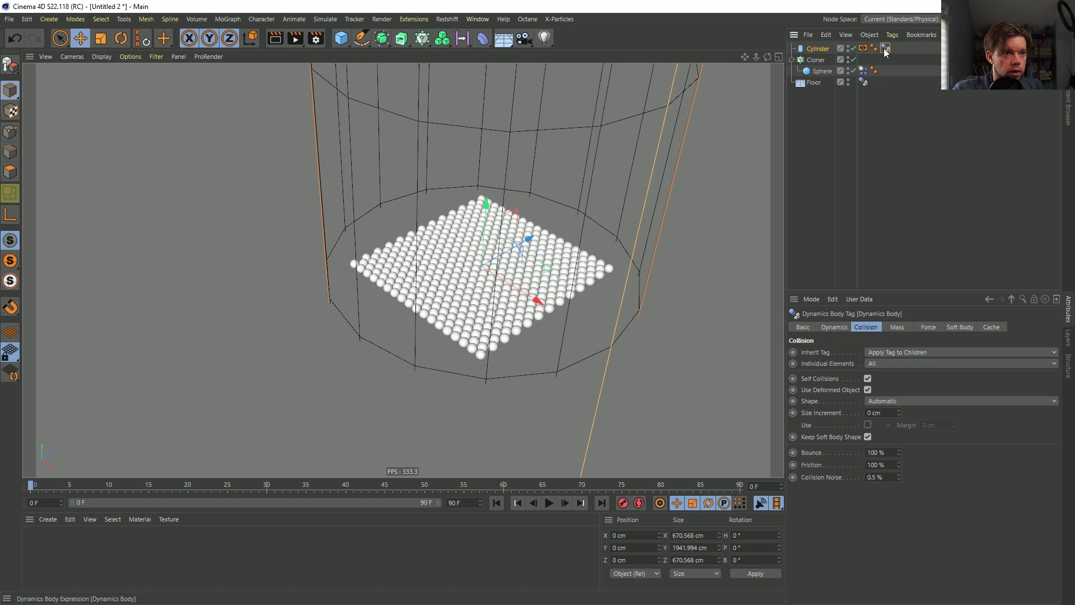
click(896, 401)
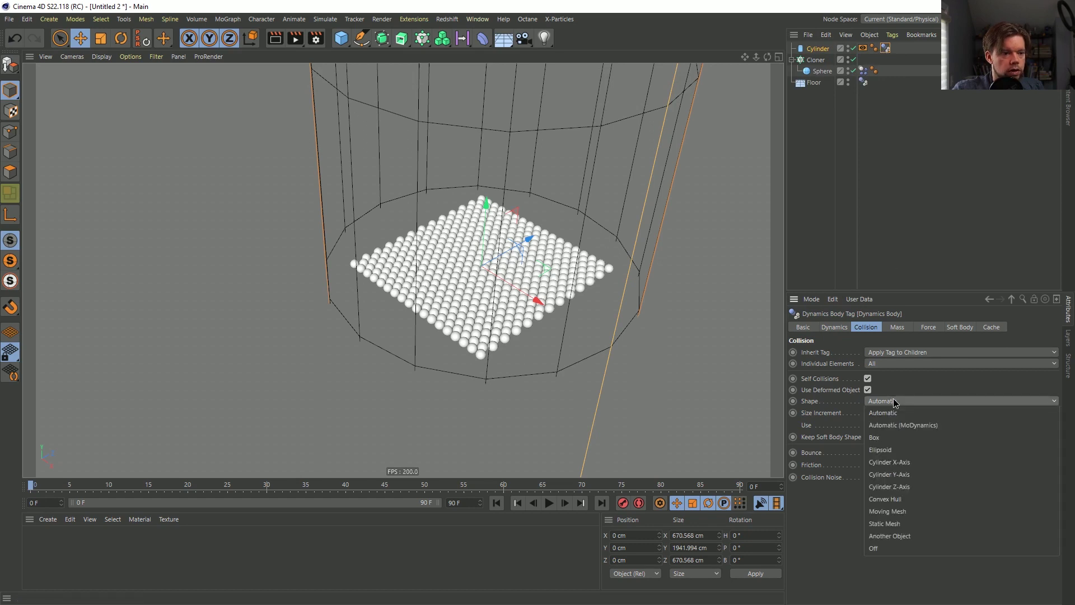
click(913, 522)
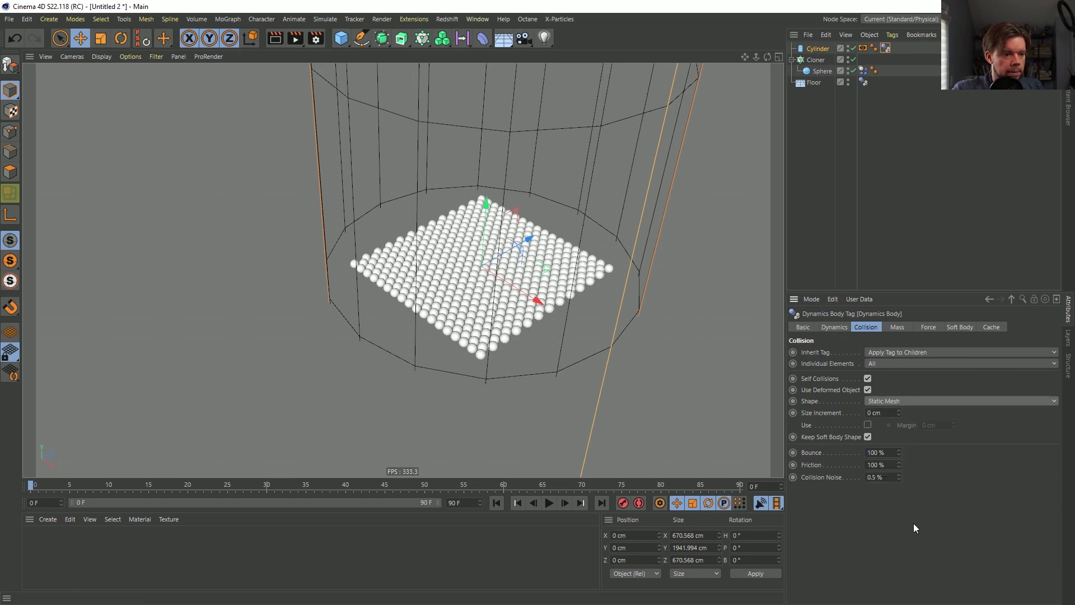
click(548, 503)
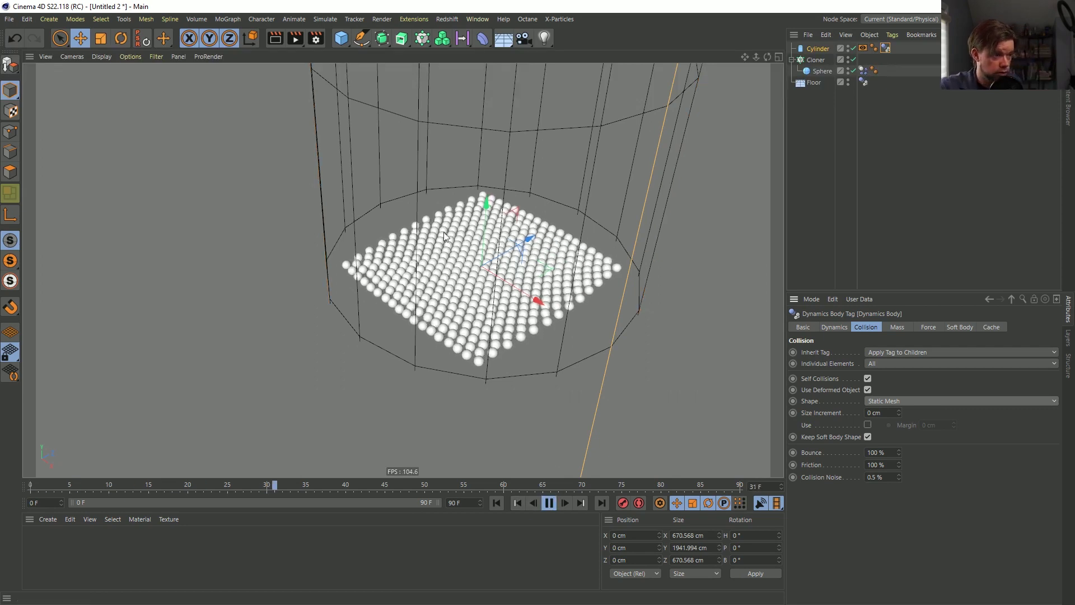
Set the animation's end frame to 333 and stop playback.
click(454, 502)
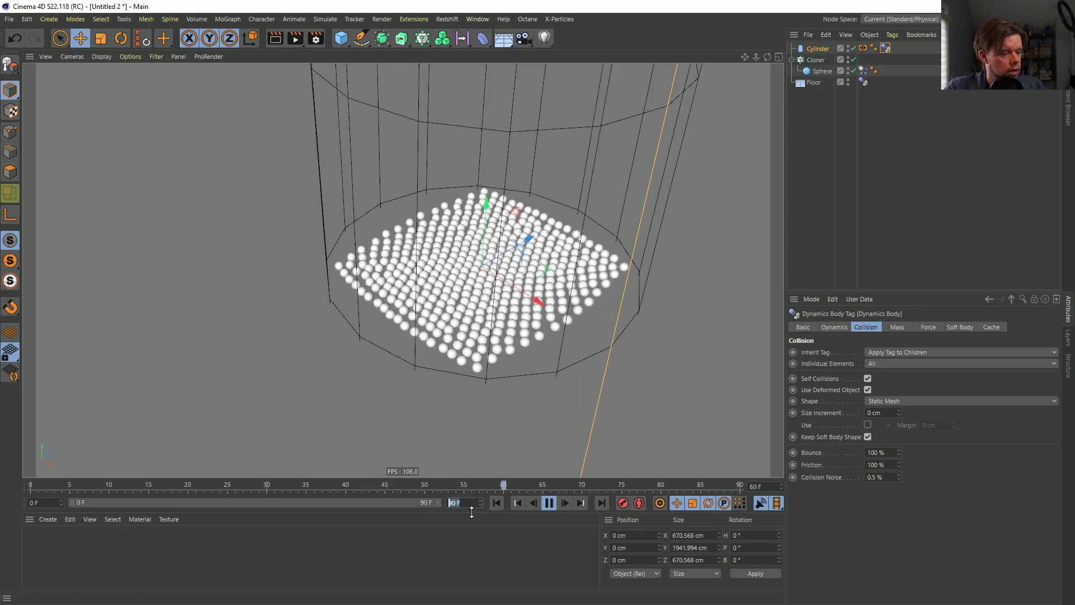
text(333)
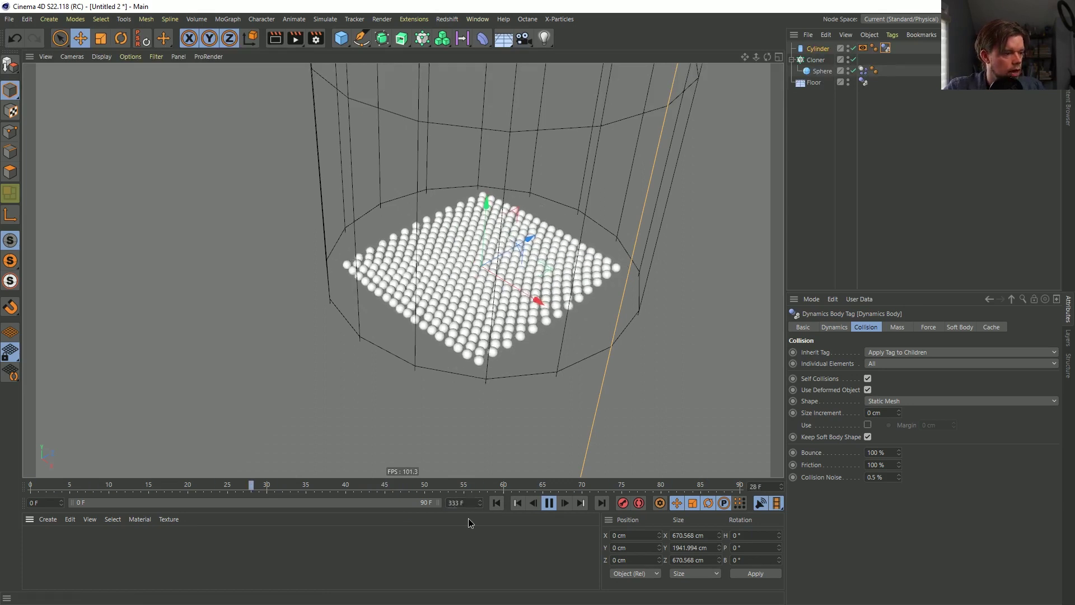
key(Return)
click(548, 502)
Set the Cloner to Circle form at 54 by 35 spheres and show the 0–333 frame range.
click(496, 502)
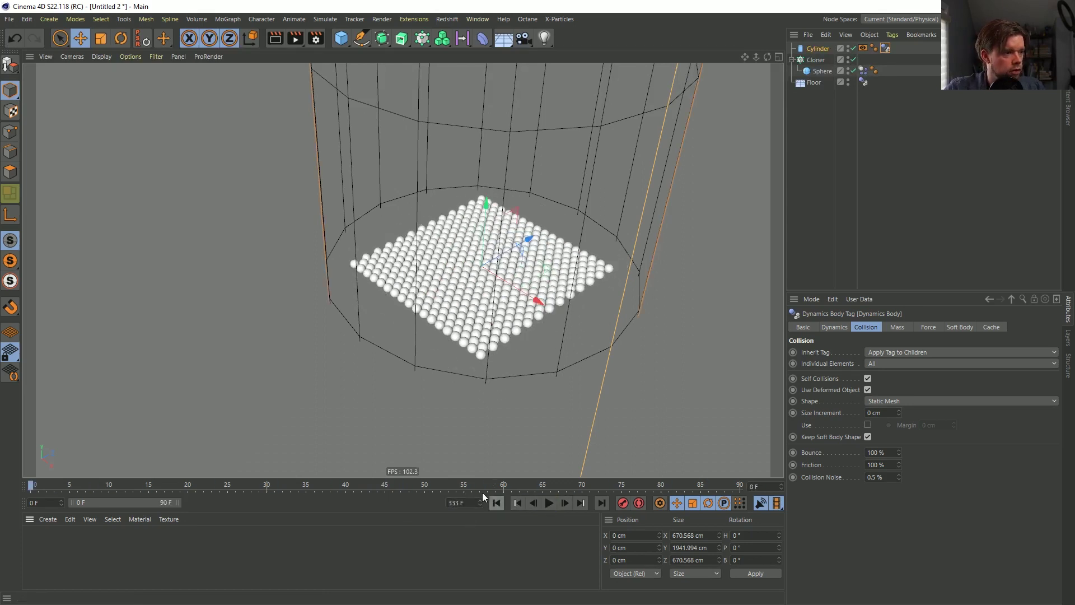
click(825, 65)
click(858, 522)
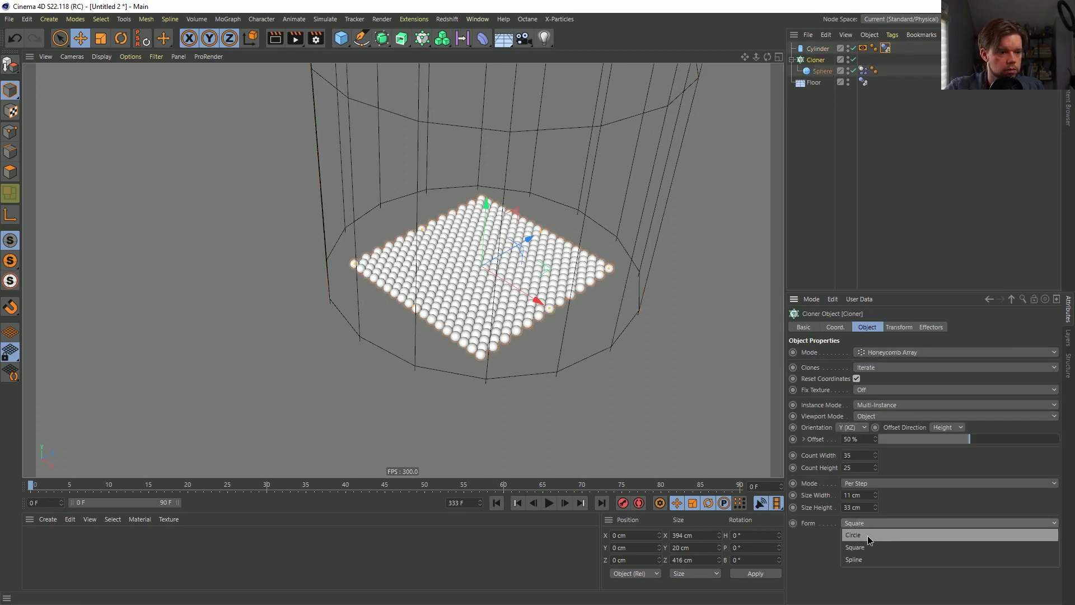
click(868, 536)
mouse_move(876, 467)
mouse_down()
mouse_move(918, 467)
mouse_move(885, 455)
mouse_move(901, 456)
mouse_up()
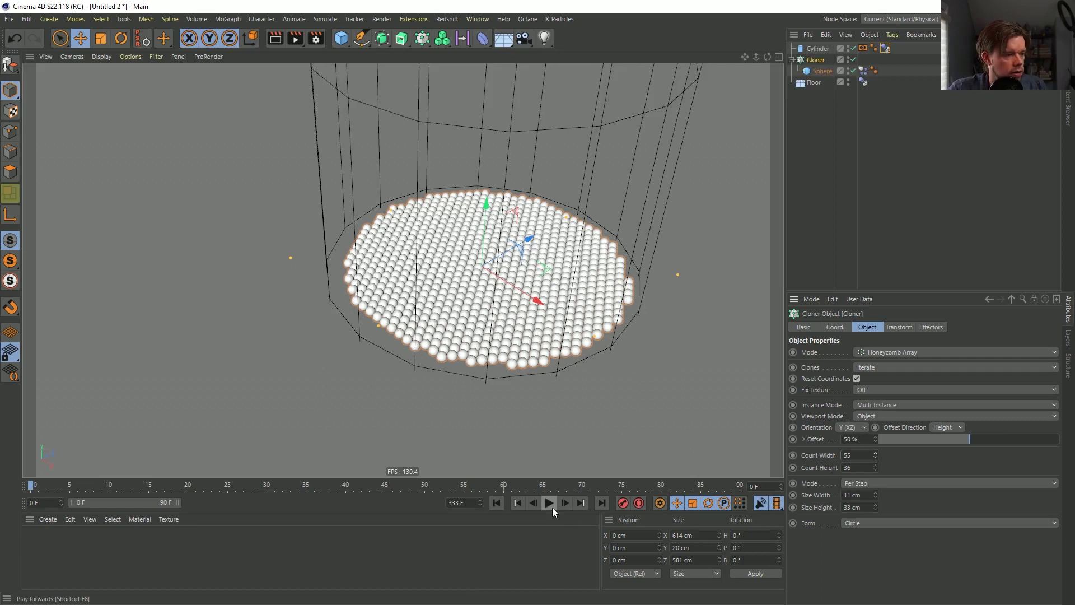
click(549, 503)
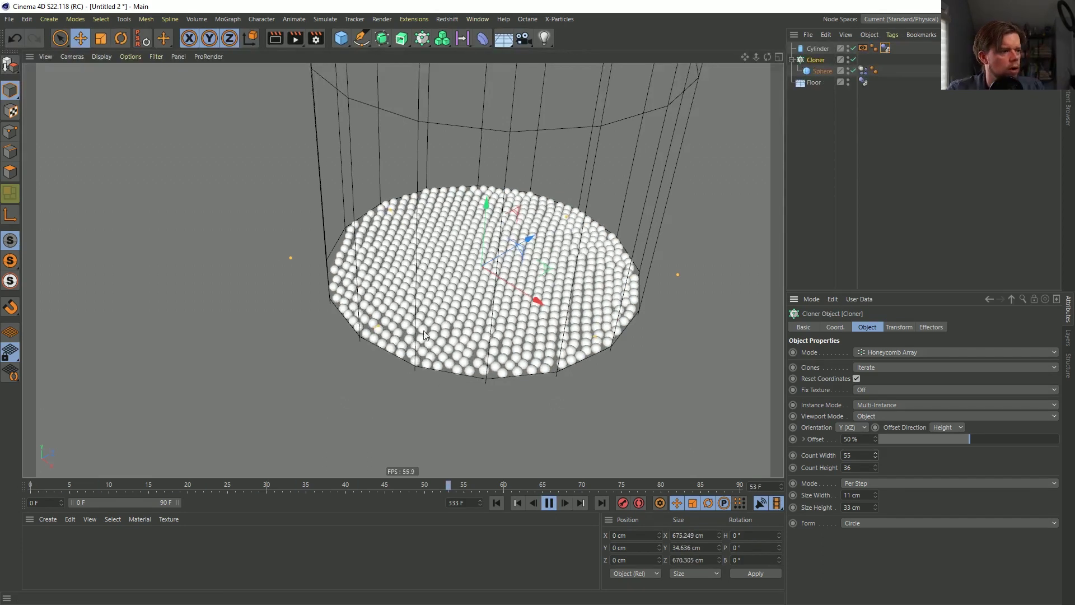
click(874, 457)
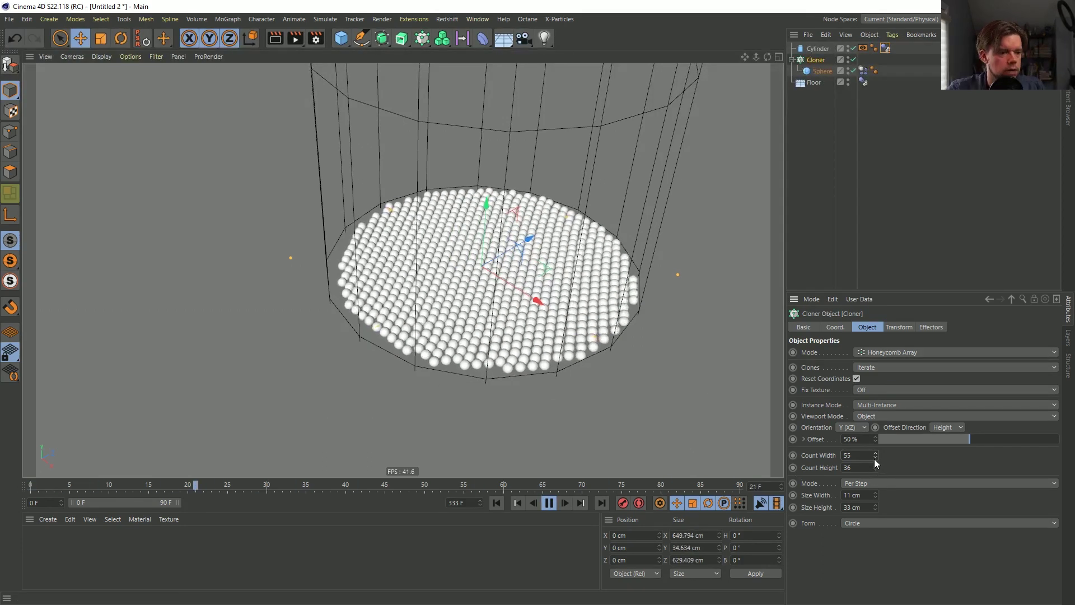
click(875, 470)
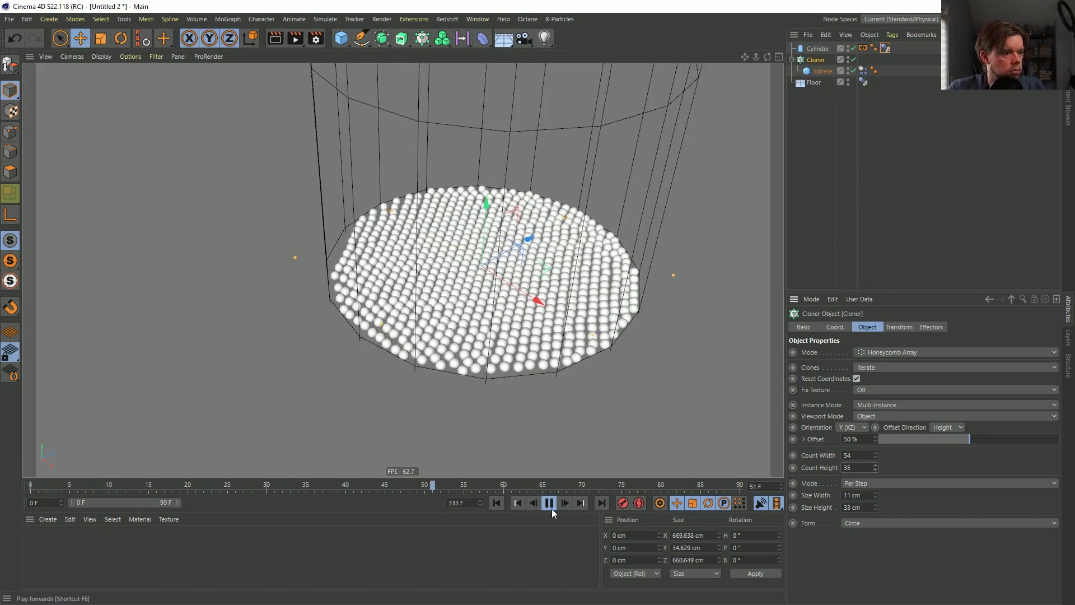
click(549, 502)
click(496, 502)
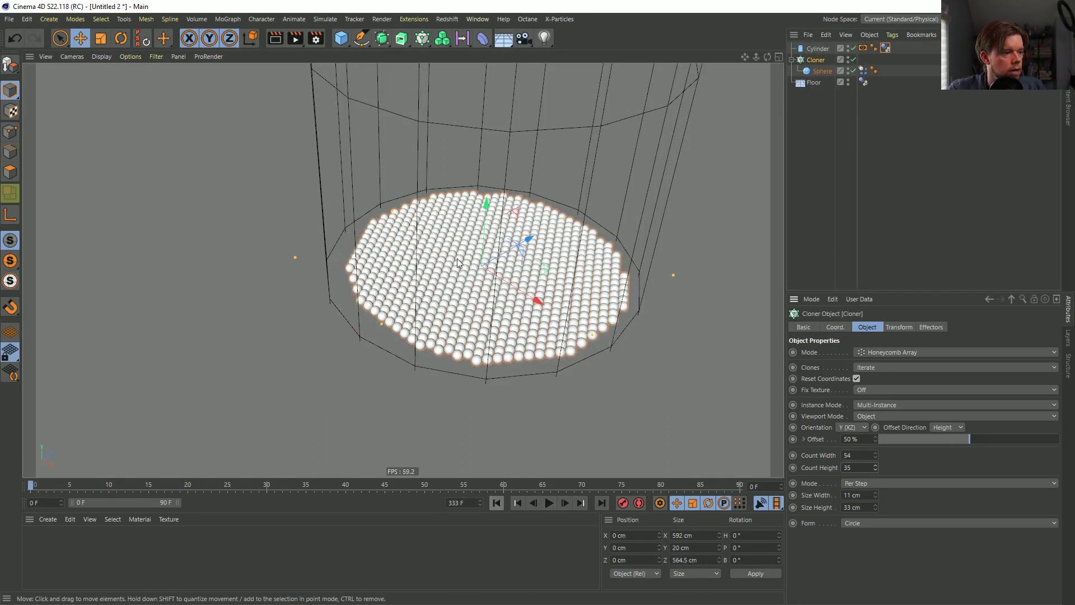
double_click(137, 499)
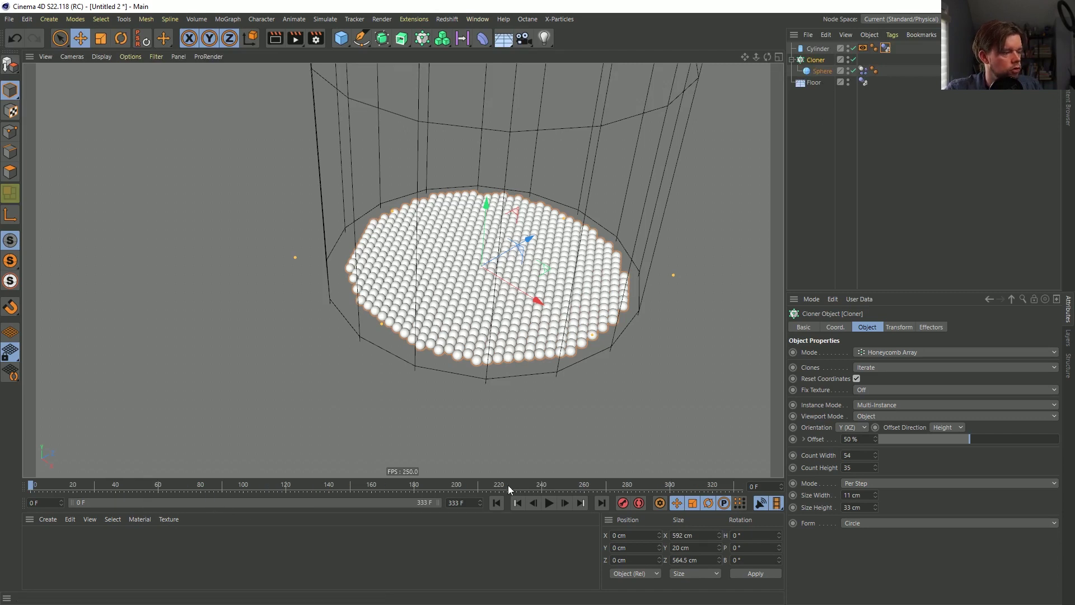
Duplicate the Cylinder as a solid pole without the Display tag, radius 24 cm.
click(807, 48)
key(ctrl+c)
key(ctrl+v)
click(864, 50)
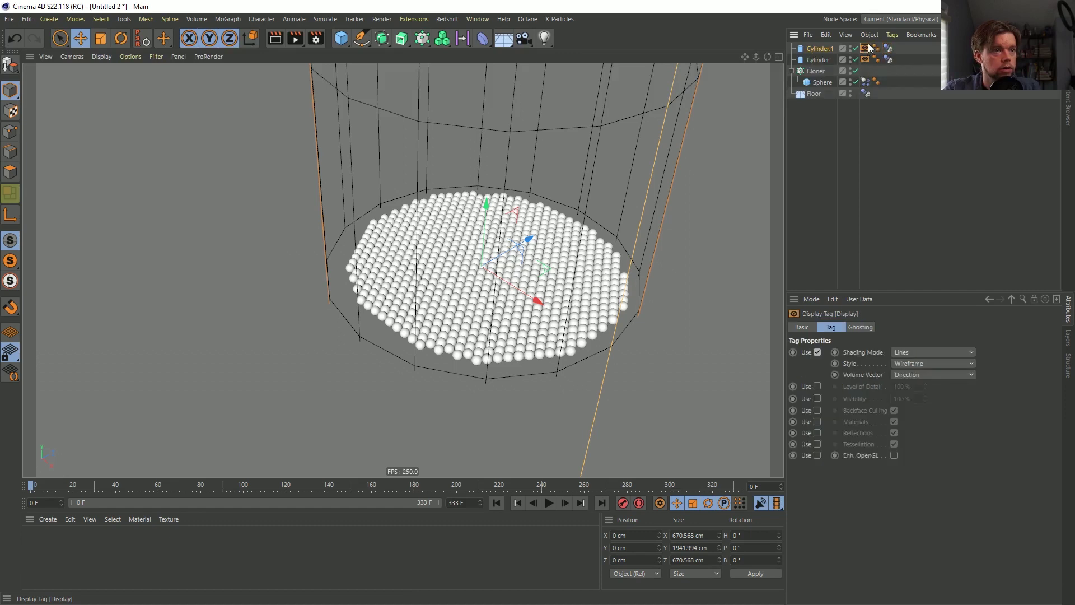
key(Delete)
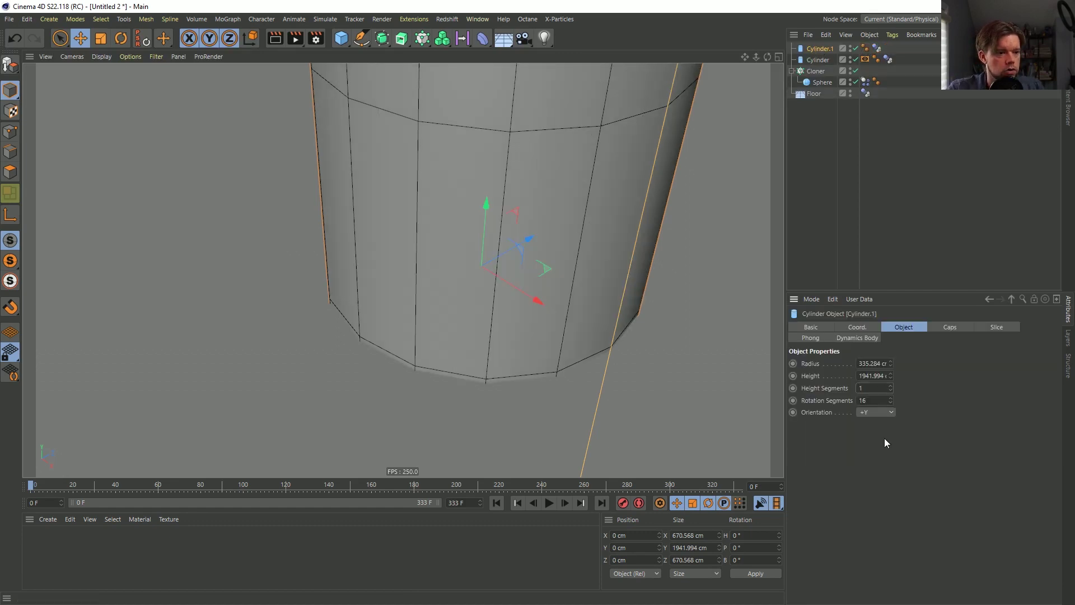
text(55)
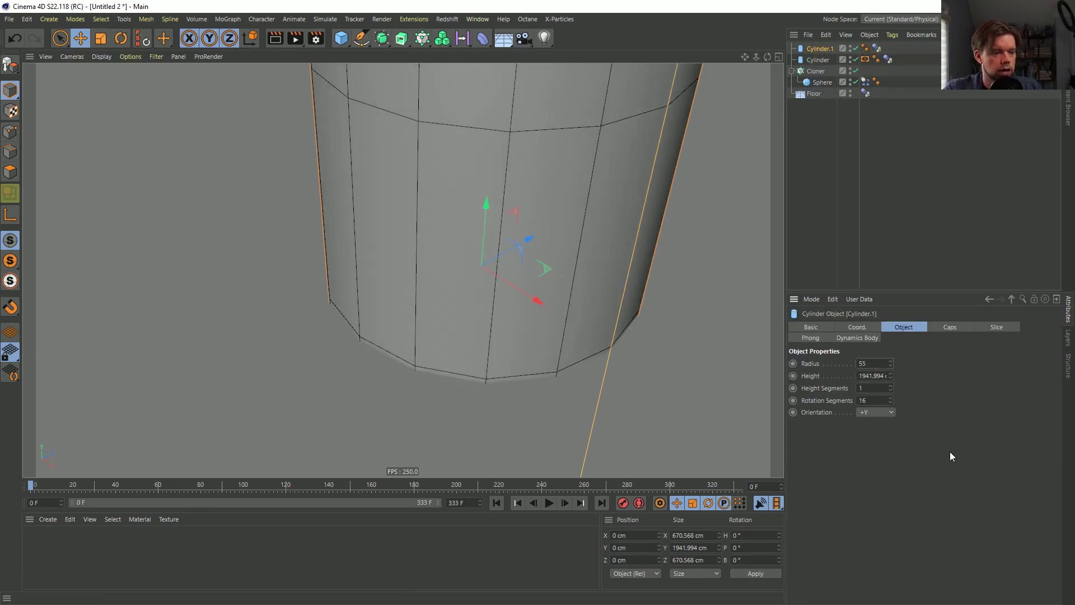
key(Return)
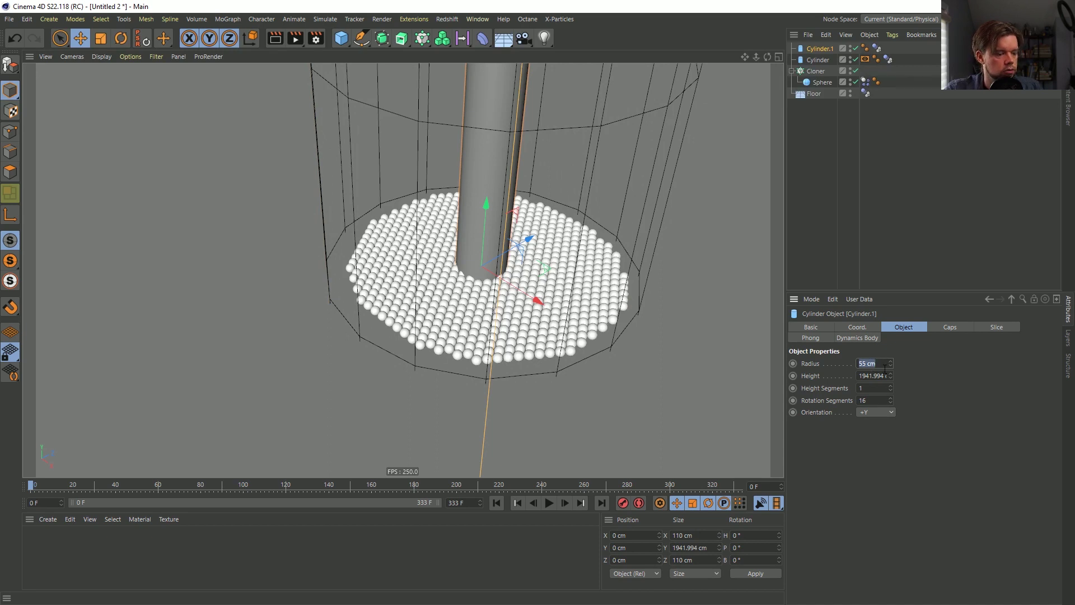
text(24)
key(Return)
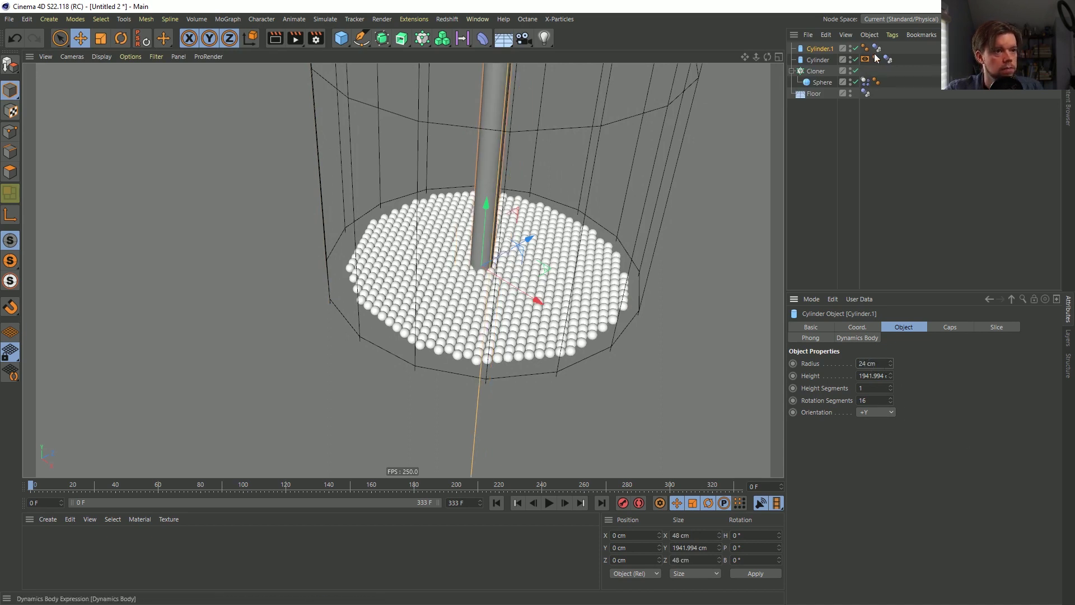
Give Cylinder.1 a Vibrate tag with 555 cm sideways amplitude and frequency 0.25.
right_click(821, 48)
mouse_move(890, 28)
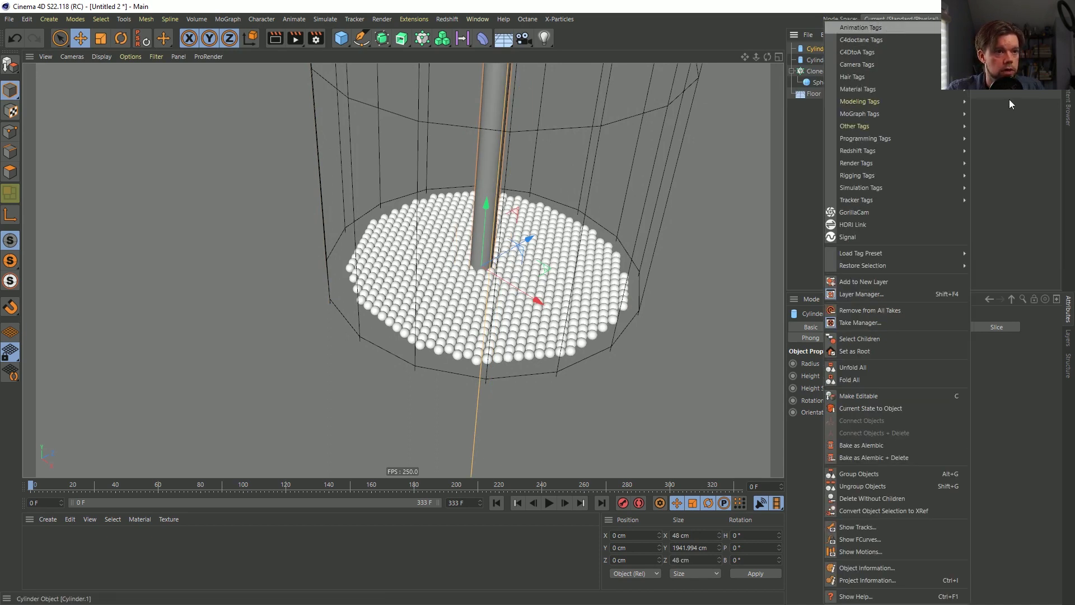
click(1008, 99)
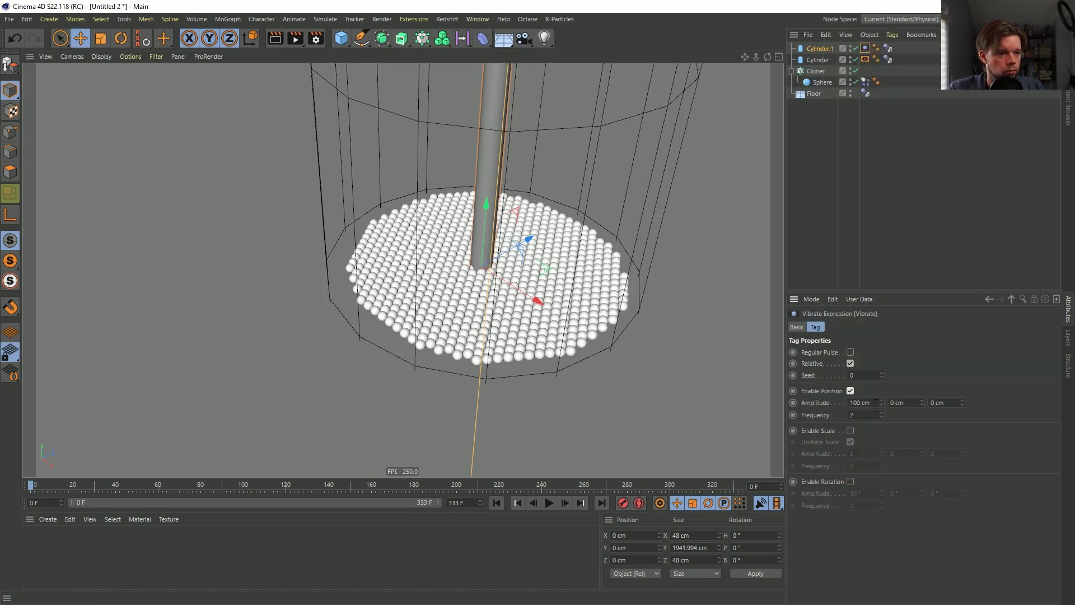
click(819, 60)
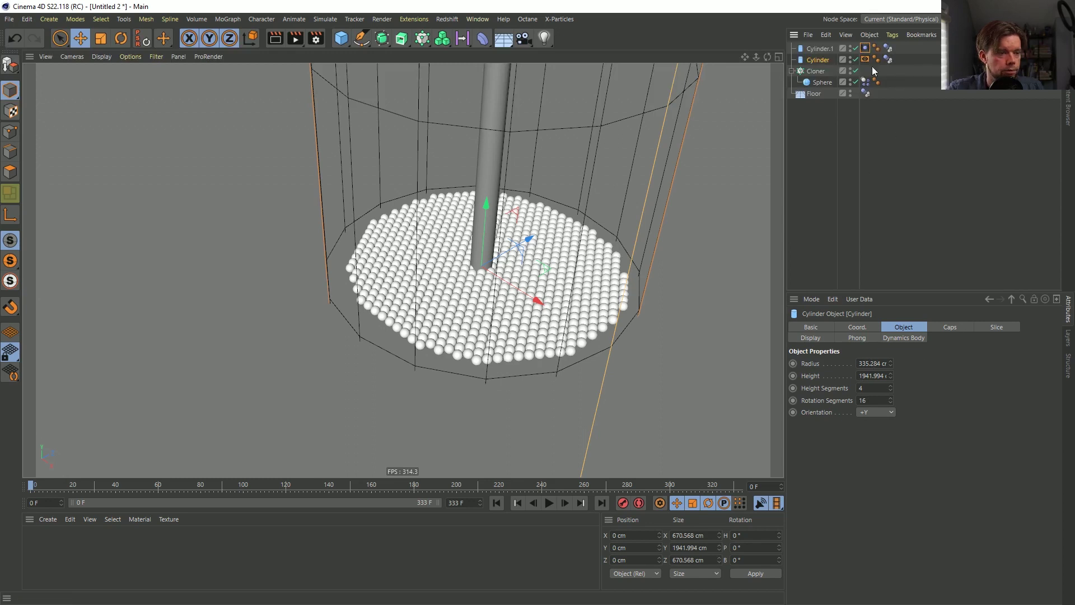
click(864, 49)
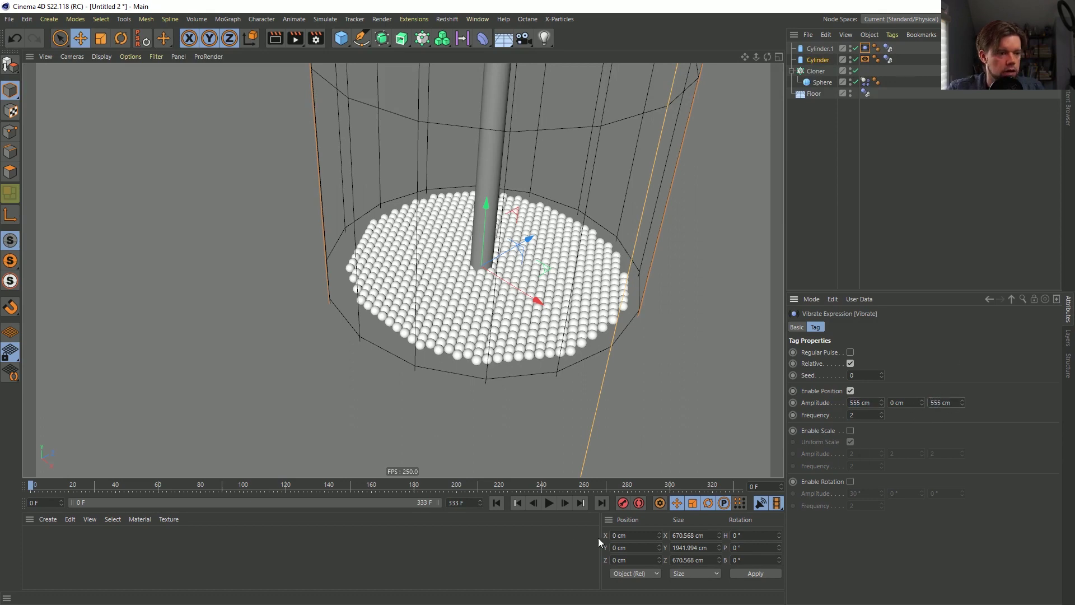
click(548, 503)
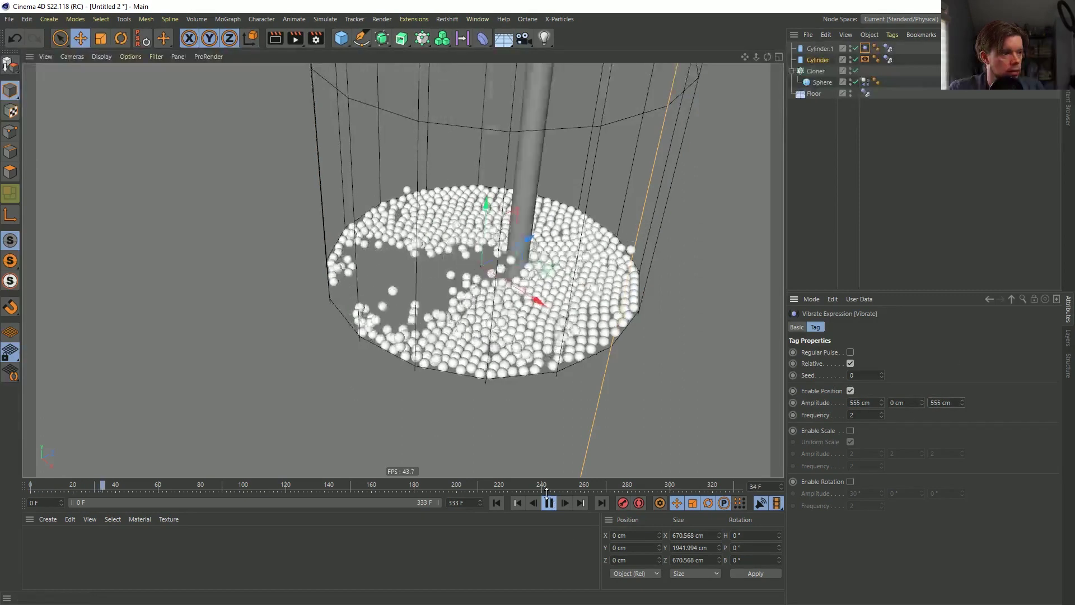
double_click(856, 415)
text(.25)
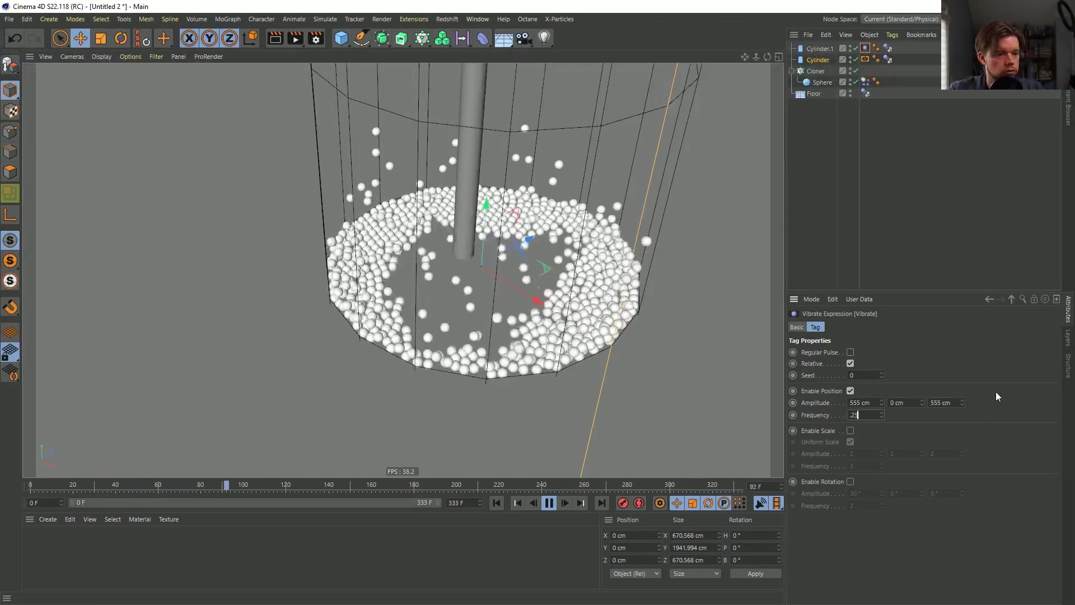
key(Return)
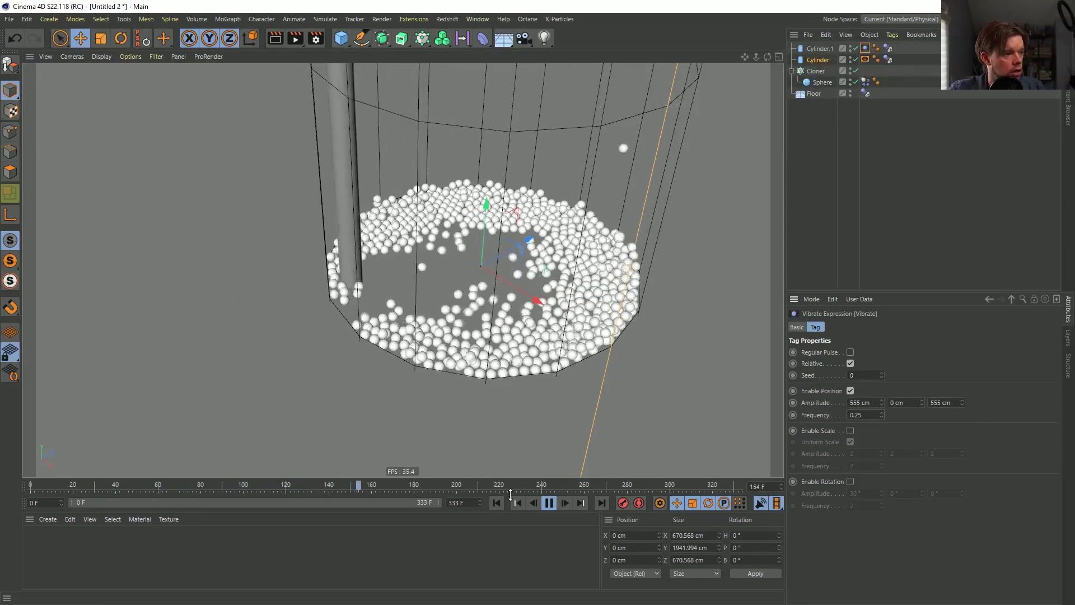
Extend the animation to 777 frames, show the full range, and rewind to frame 0.
click(497, 503)
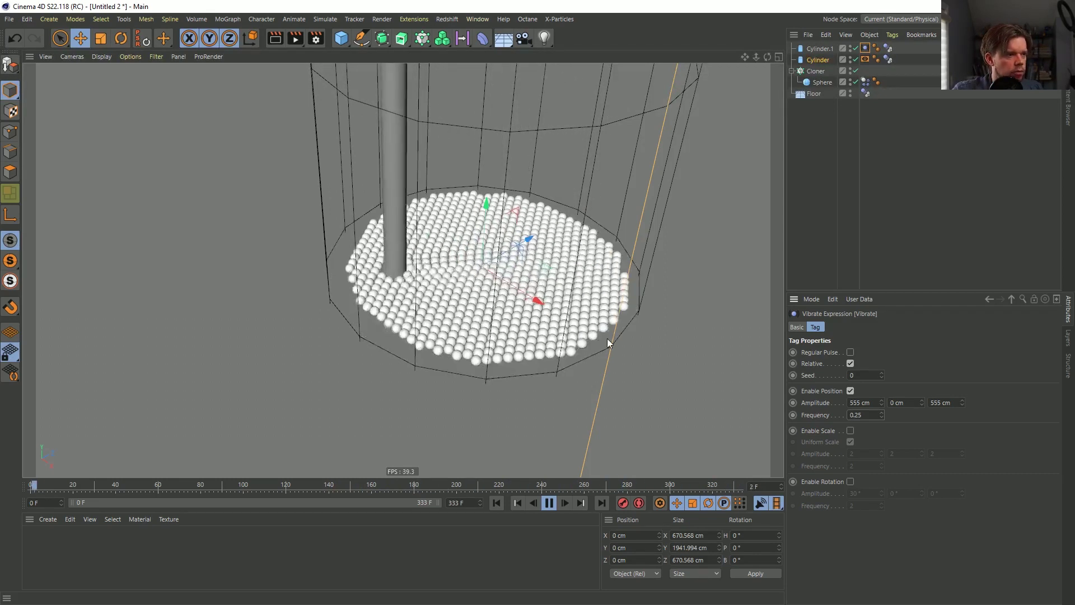
double_click(465, 502)
text(777)
key(Return)
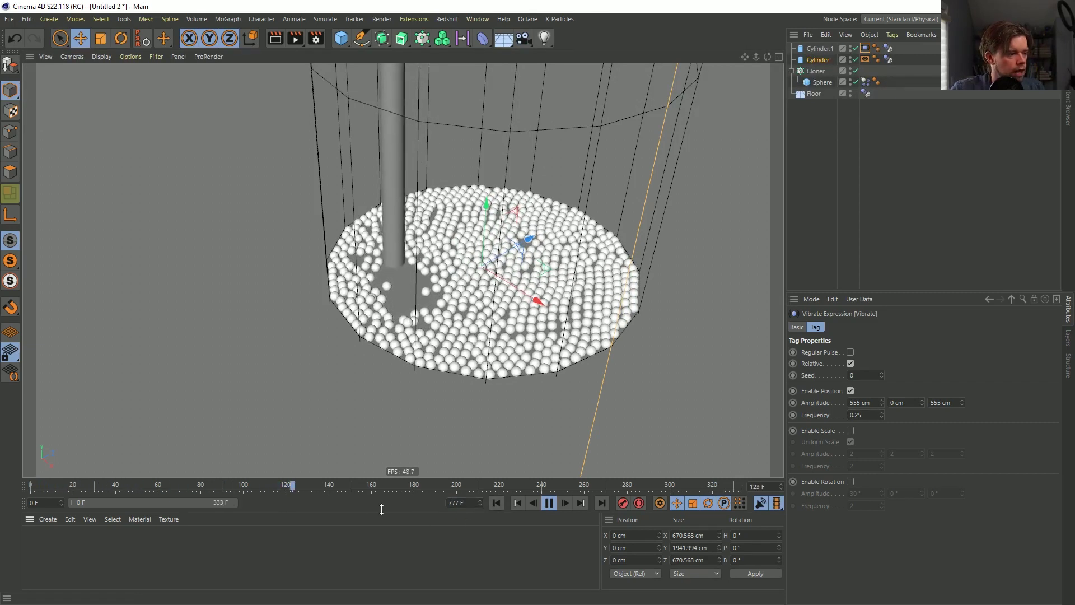
double_click(194, 503)
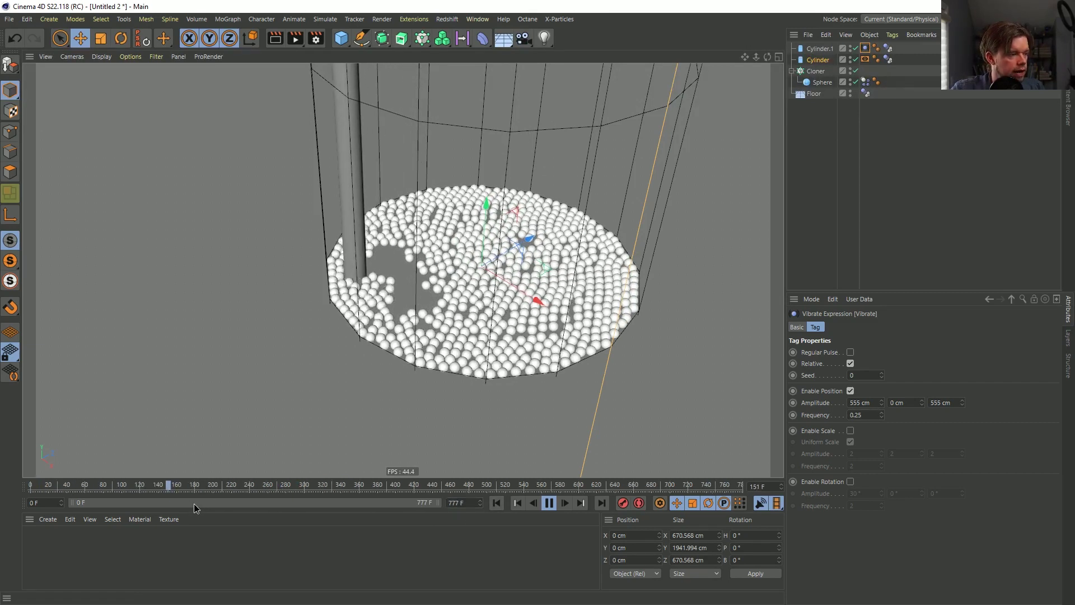
click(549, 502)
click(496, 502)
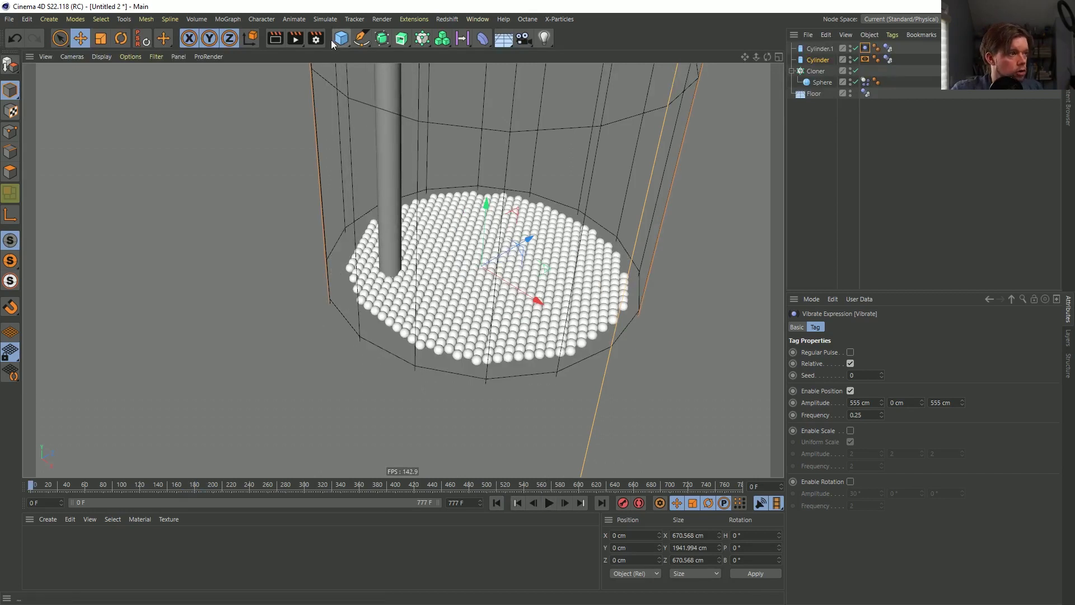
Add a cube and shape it into a raised slab about 890 cm wide and 980 cm deep.
drag(340, 45, 441, 51)
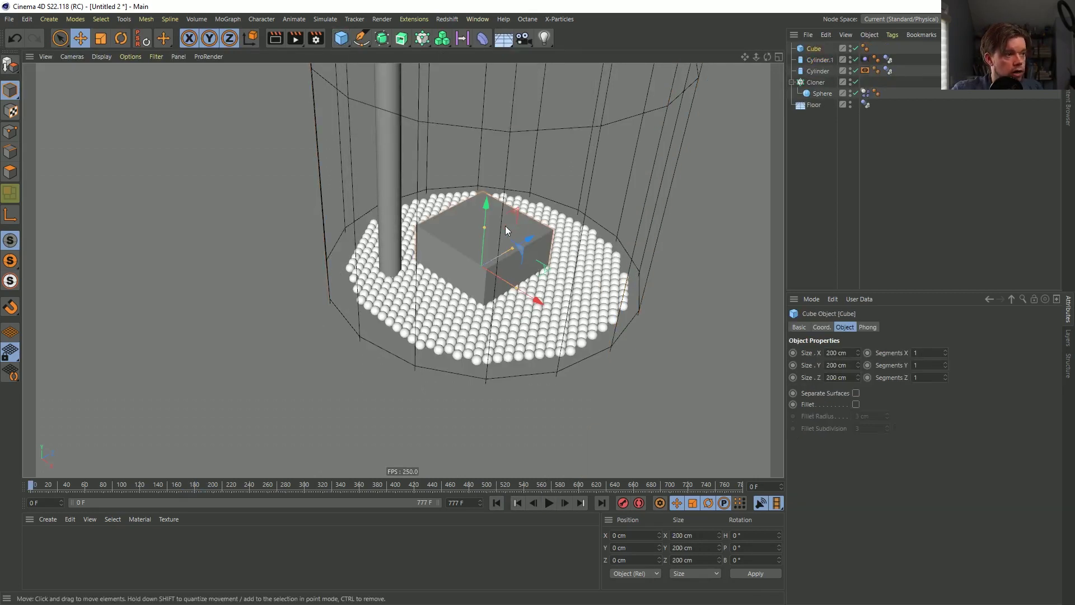
drag(484, 230, 475, 263)
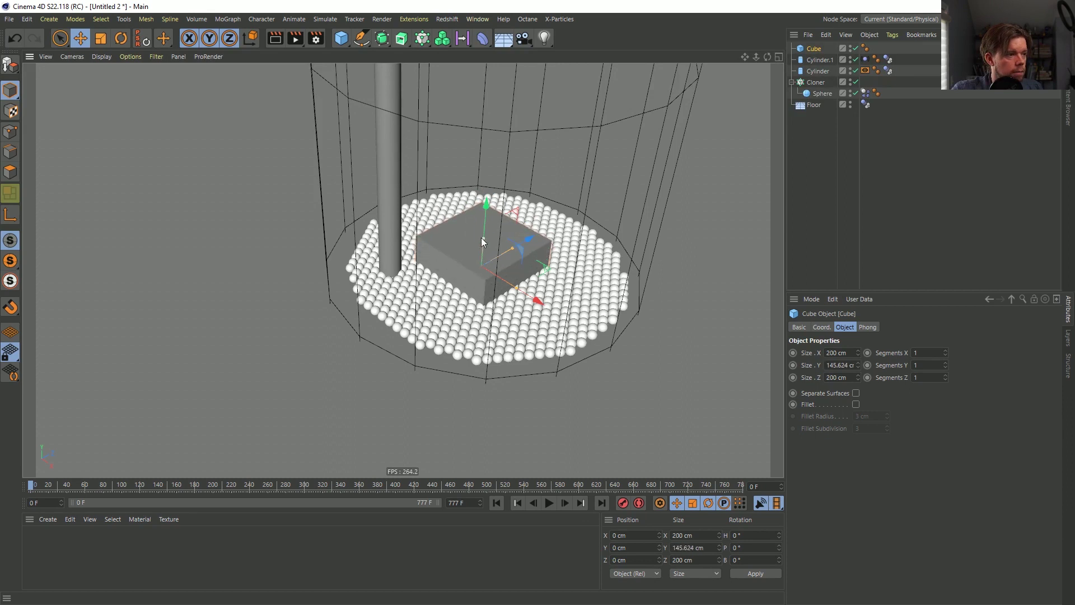
mouse_move(502, 190)
mouse_down()
mouse_move(505, 176)
mouse_move(499, 186)
mouse_move(511, 184)
mouse_up()
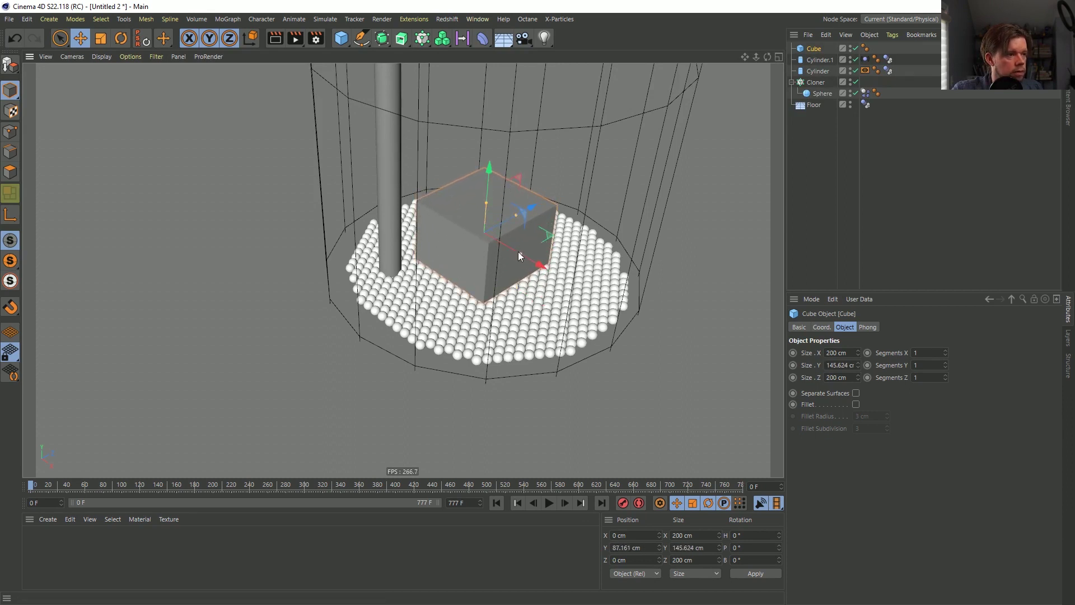
drag(518, 252, 683, 333)
drag(525, 217, 632, 177)
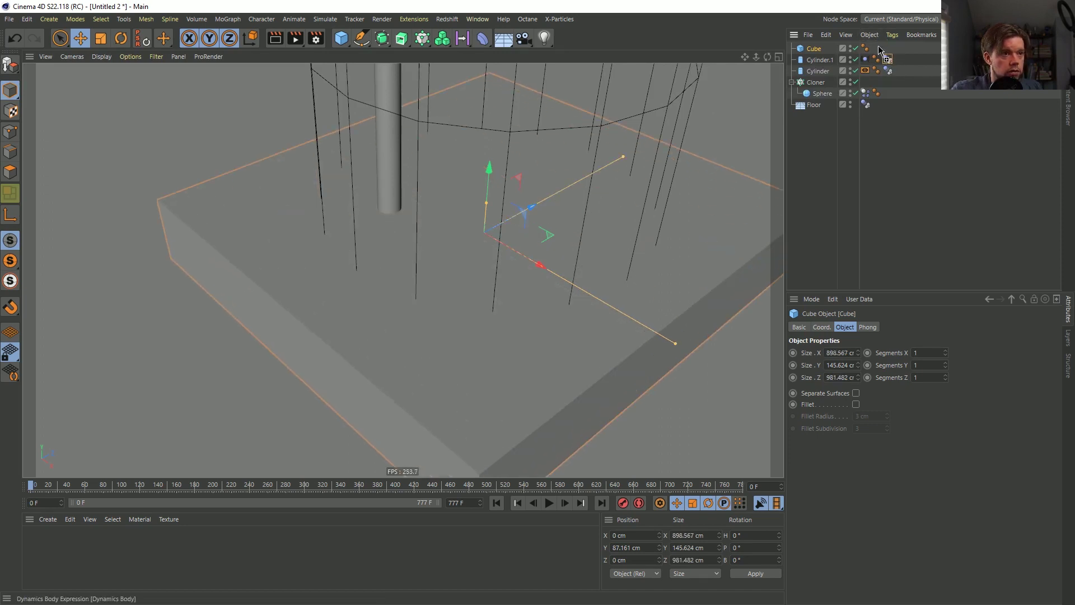
Make the cube a dynamics body with a Box collision shape and play the simulation.
ctrl+drag(879, 49, 880, 50)
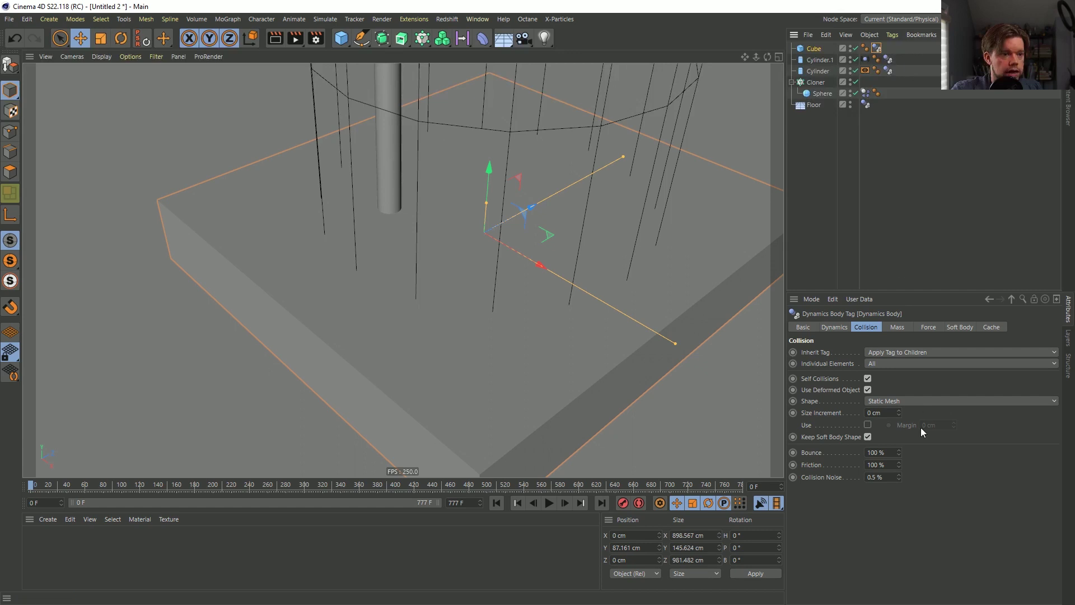
click(880, 401)
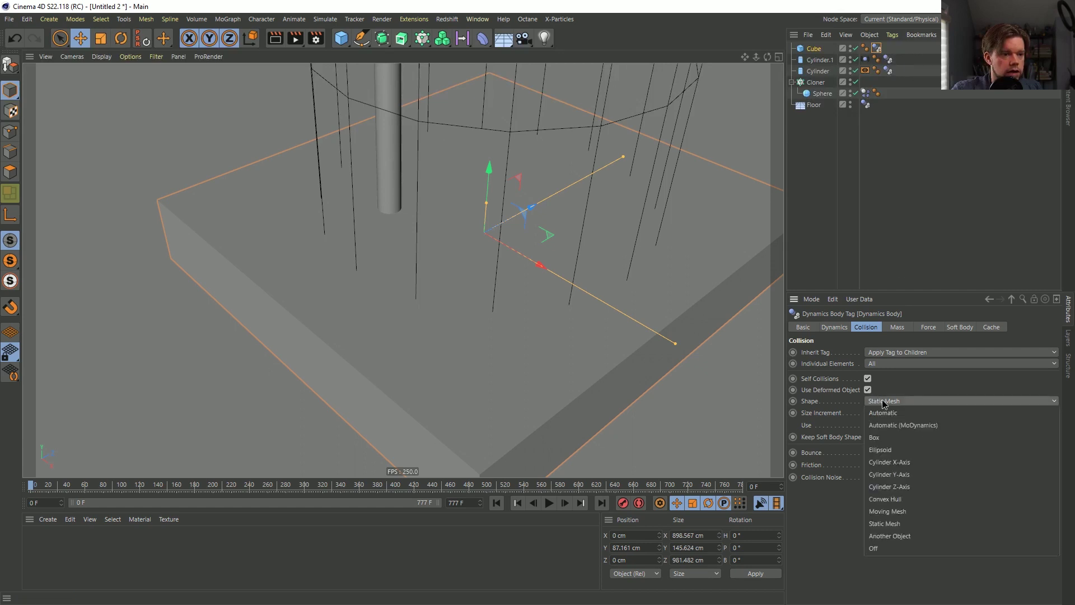
click(891, 437)
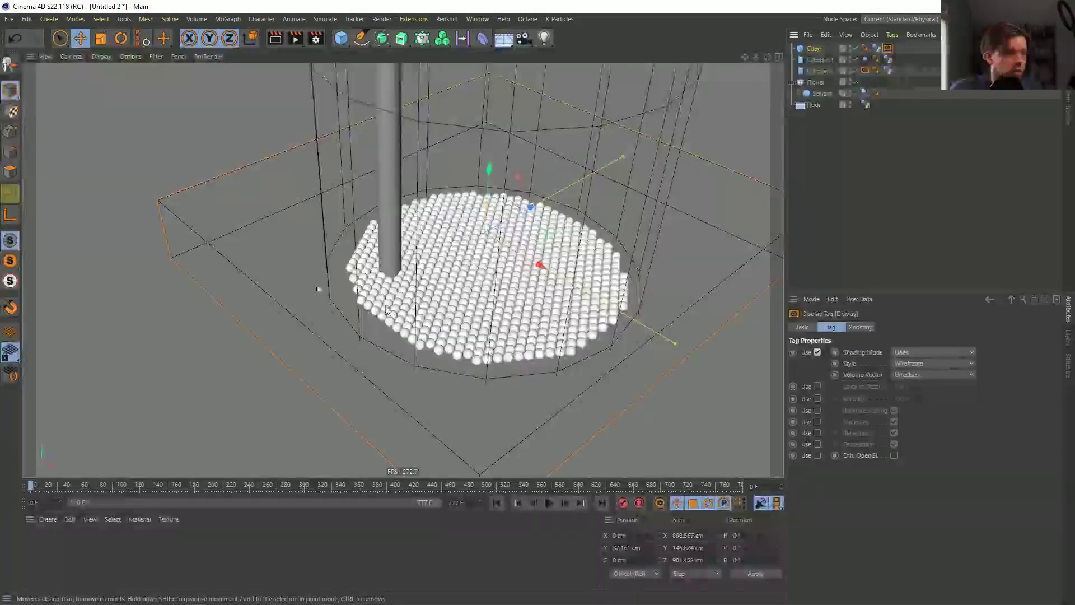
click(548, 504)
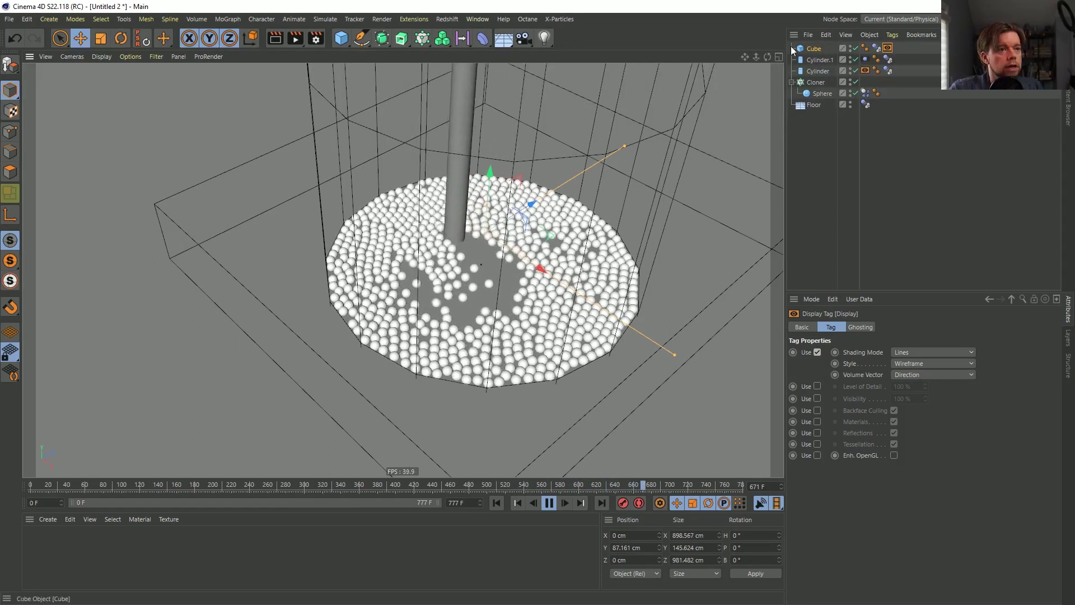
Give the spheres' dynamics body tag 90 % linear damping and 90 % angular damping.
click(865, 92)
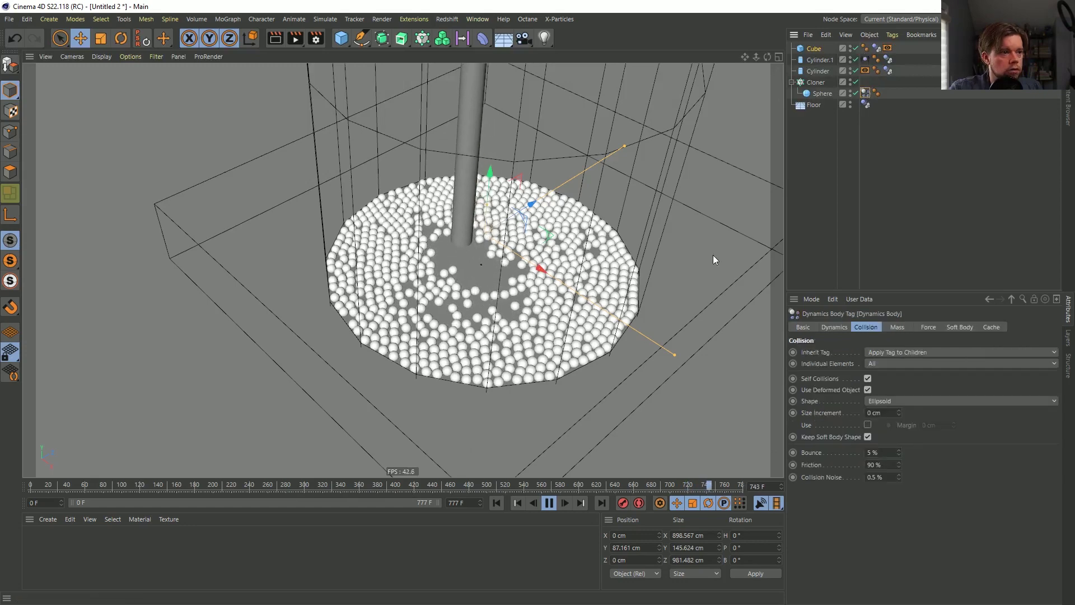
click(895, 327)
click(926, 327)
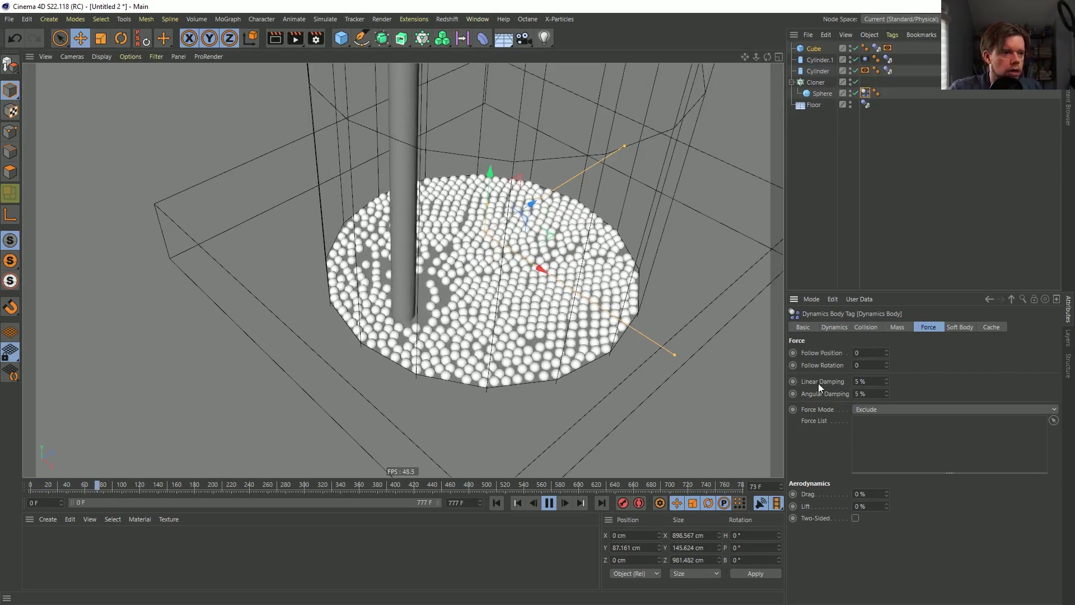
click(858, 381)
text(90)
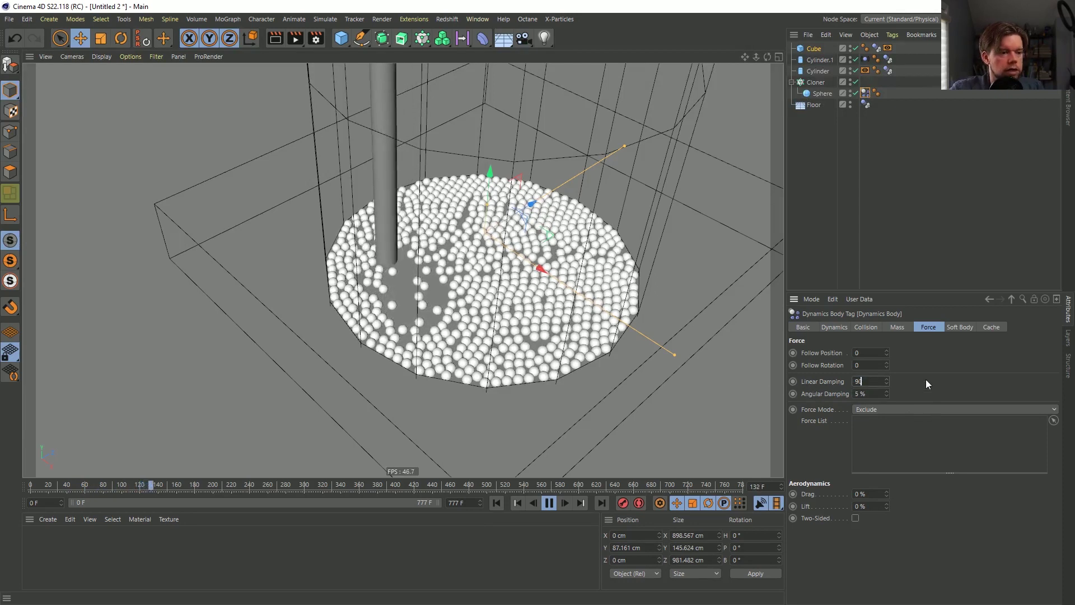
key(Tab)
text(90)
key(Return)
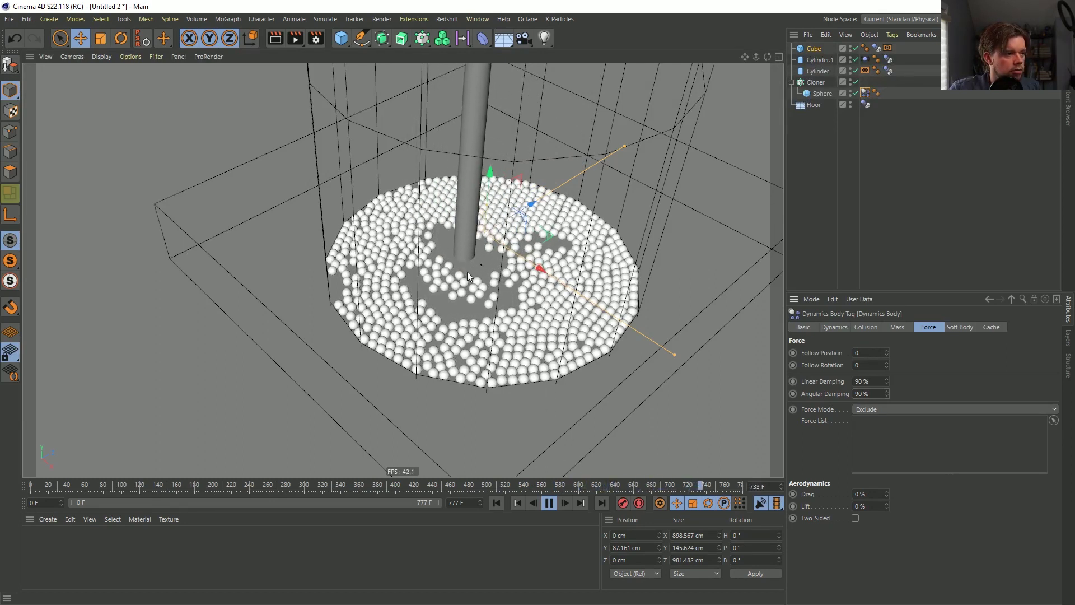
Set the honeycomb cloner to Count Width 55 and Count Height 38, then stop playback.
click(816, 83)
click(876, 453)
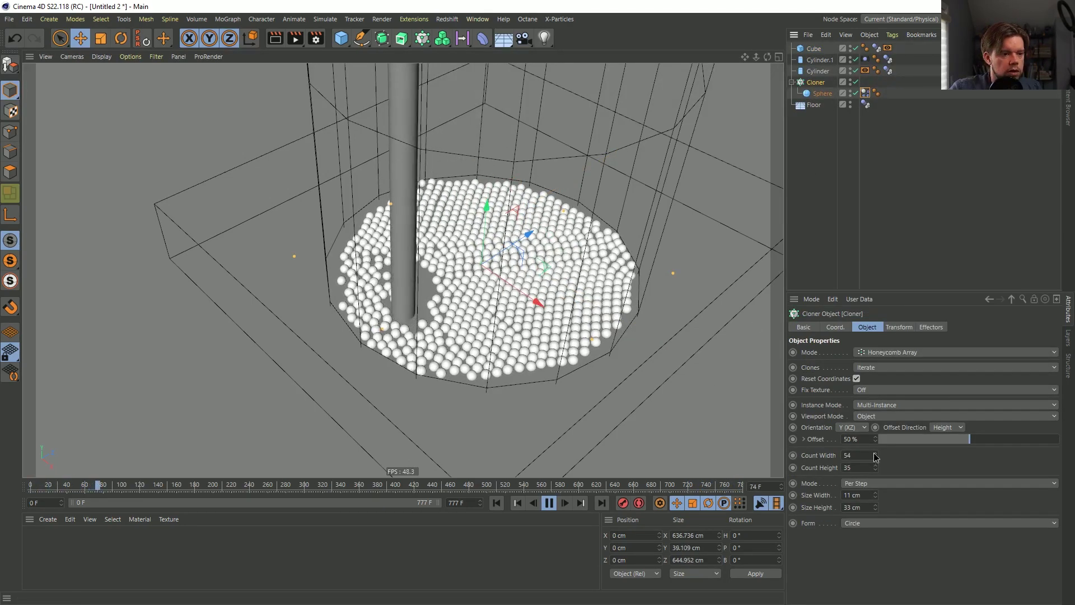
click(876, 464)
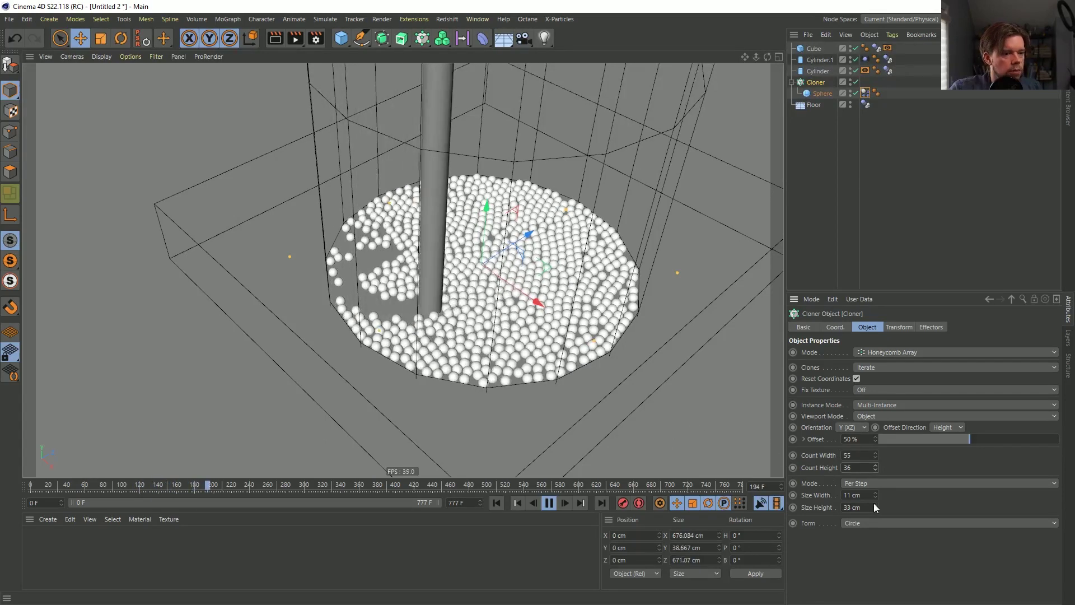
click(875, 465)
click(875, 464)
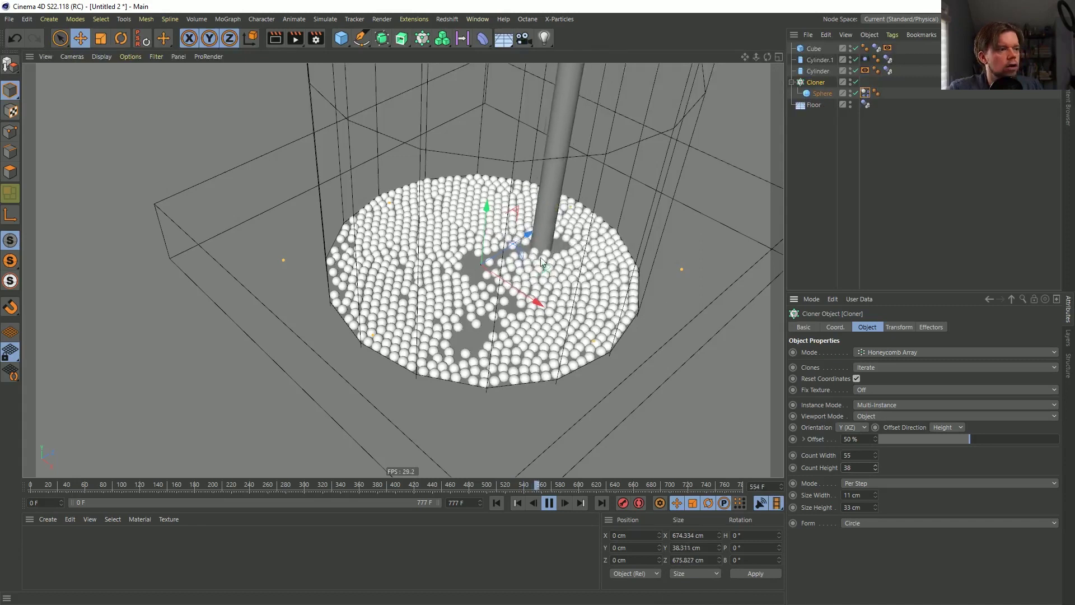
click(548, 503)
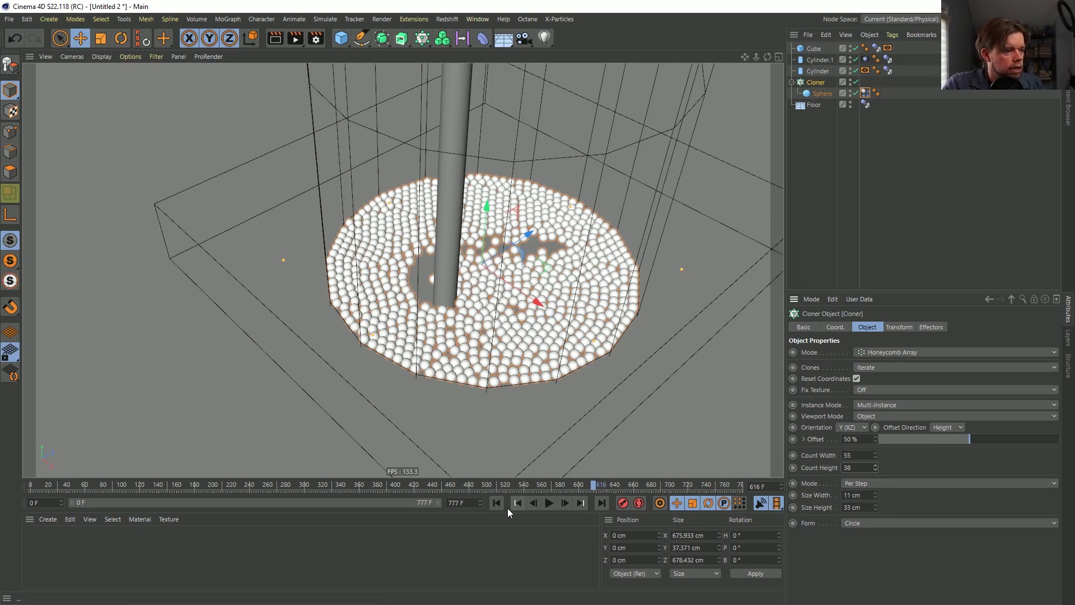
click(325, 19)
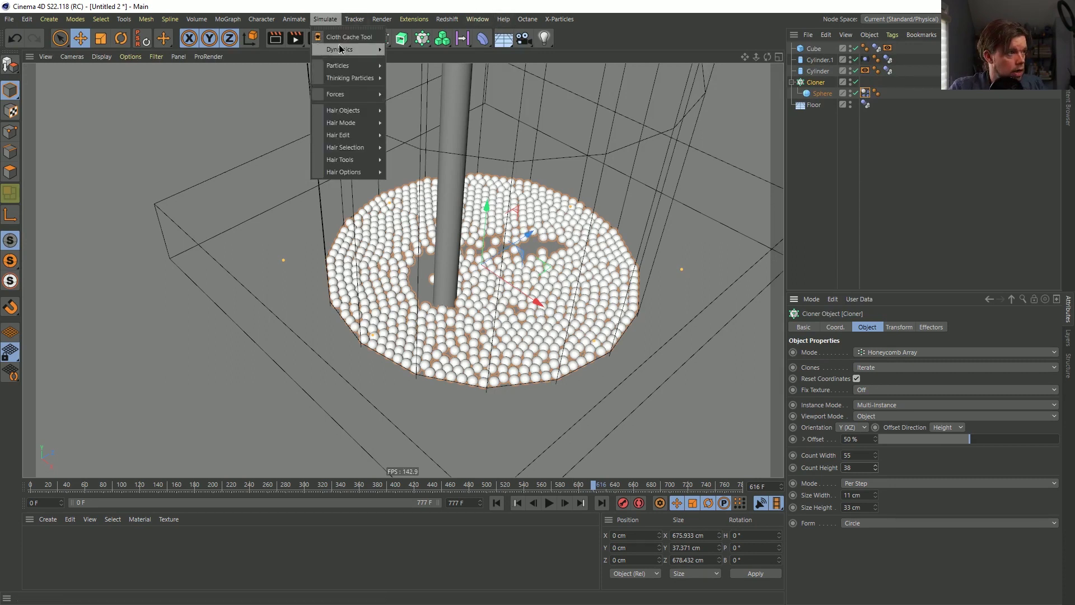
Add a Force object, start playback, and set its strength to -10 cm.
click(410, 82)
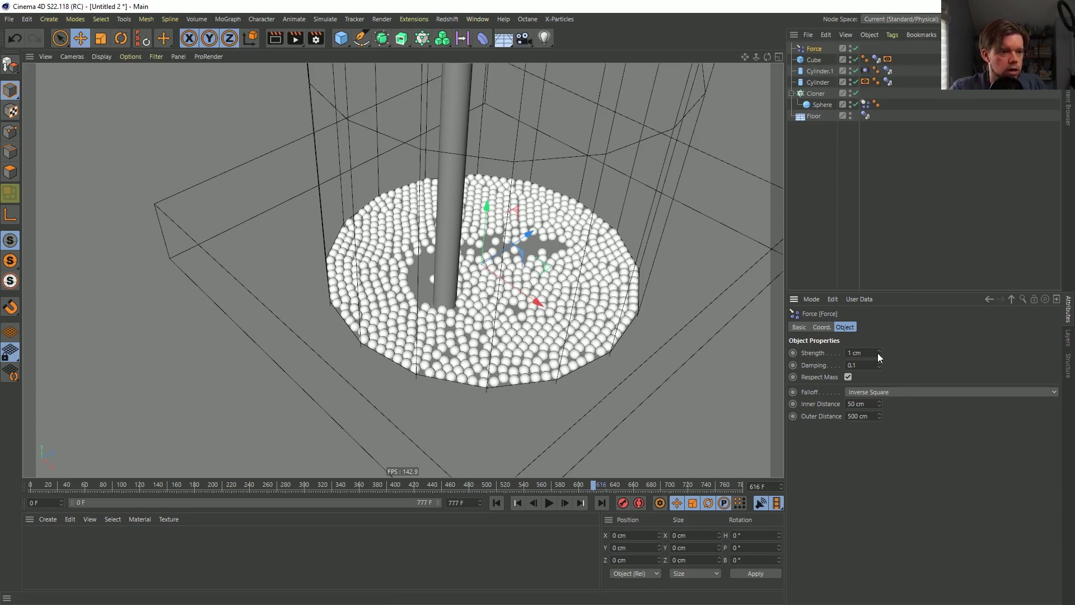
click(547, 503)
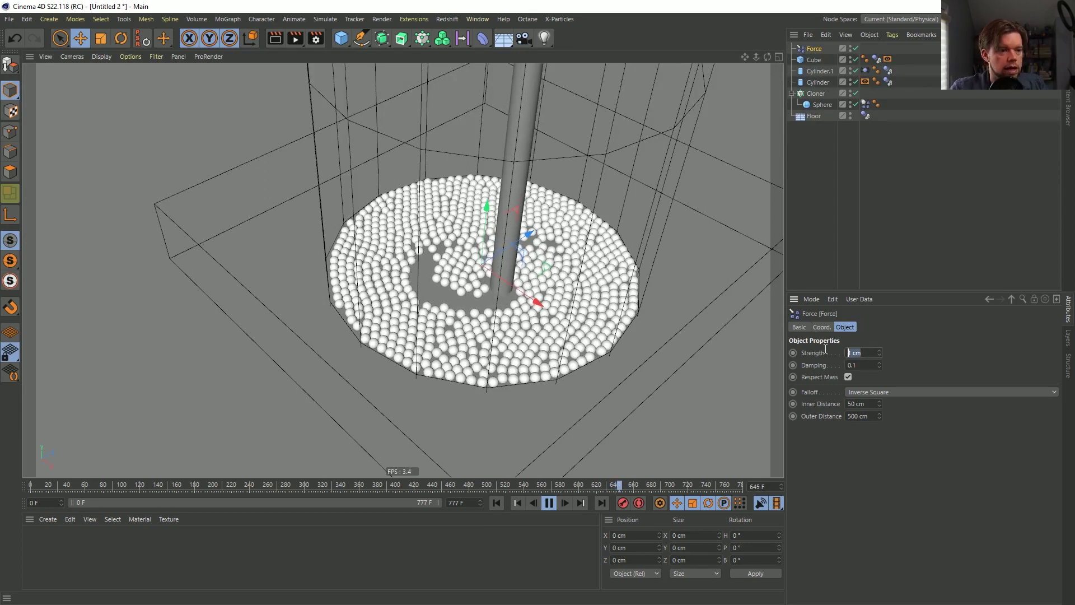
text(-10)
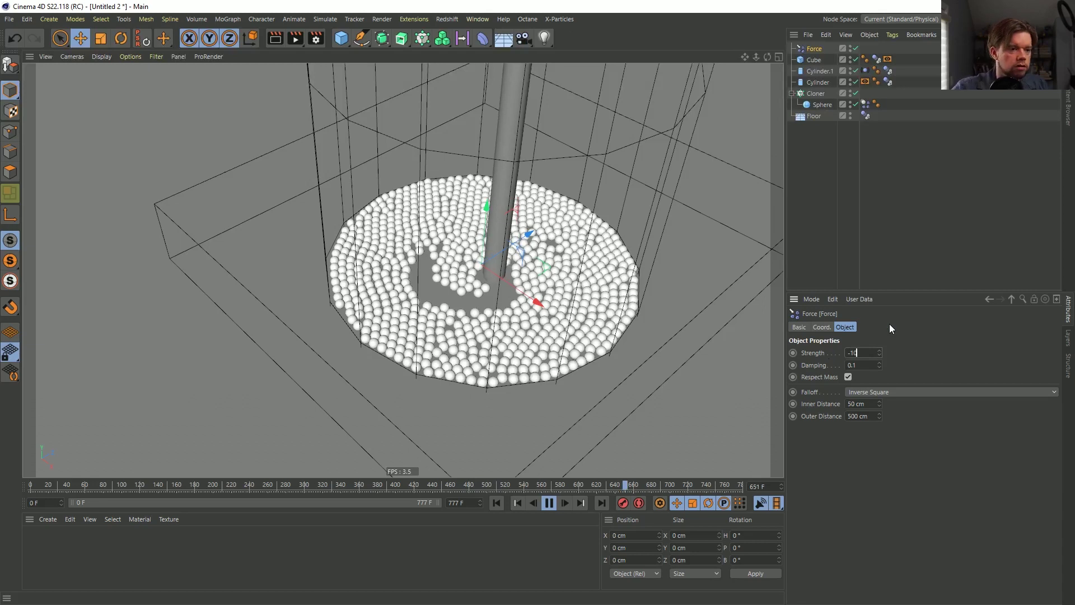
key(Return)
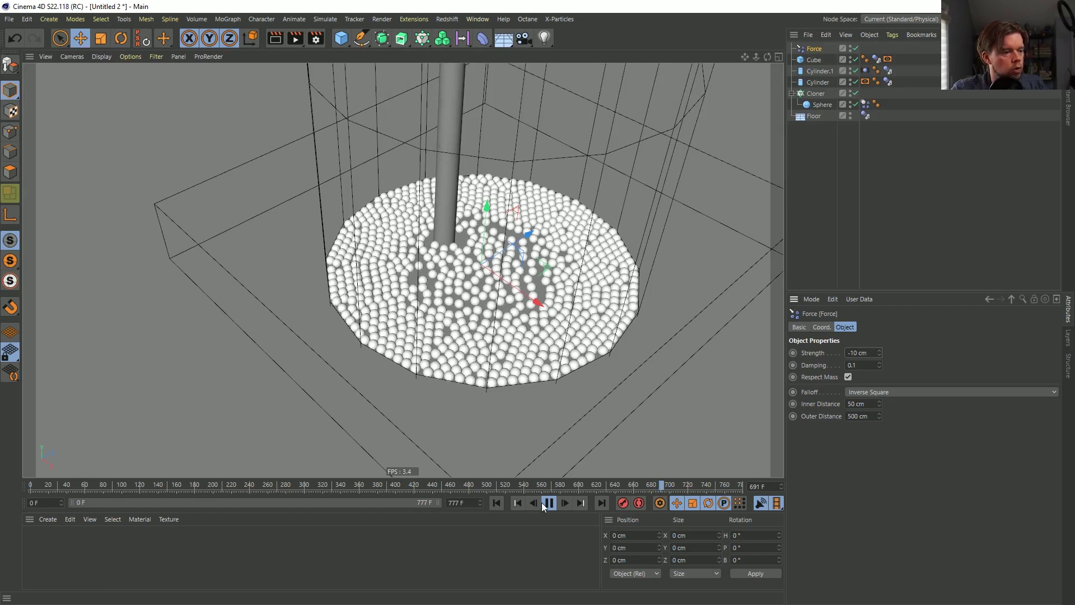
Rewind, then review the spheres' dynamics body settings while the simulation runs.
click(497, 503)
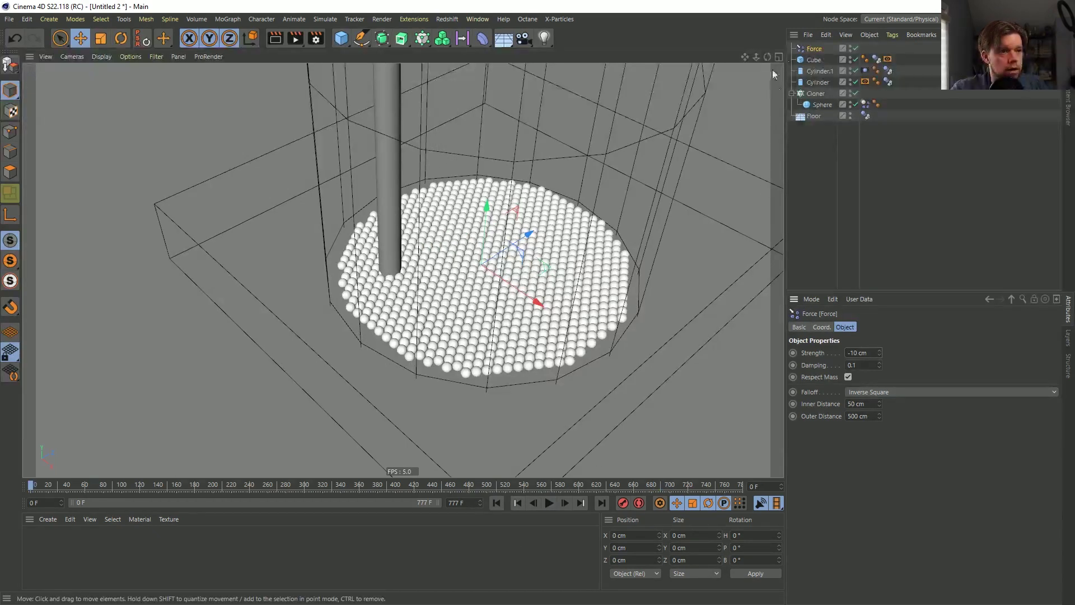
click(865, 105)
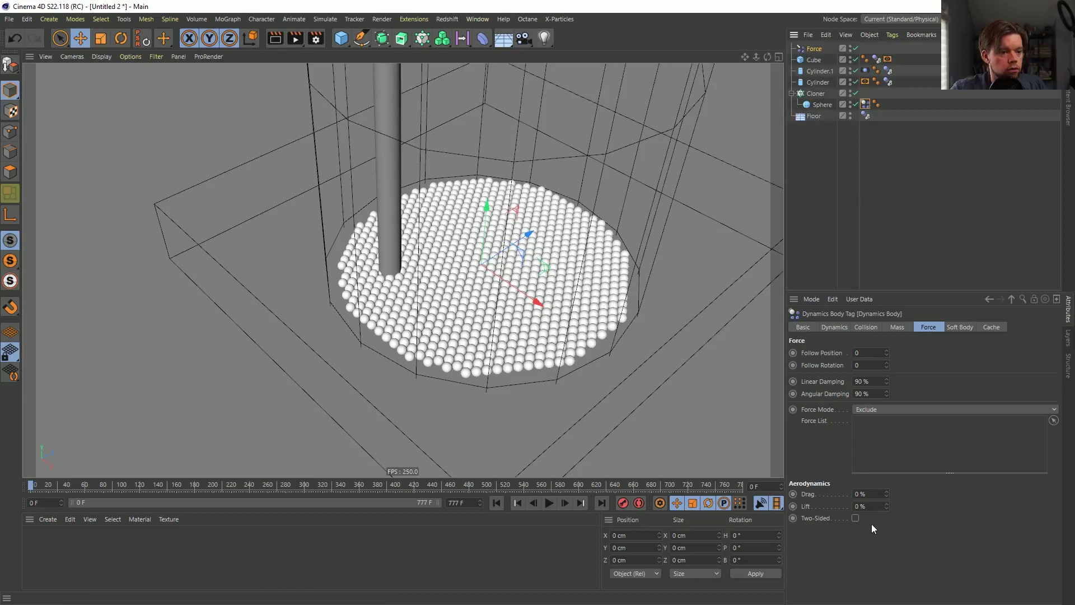
click(866, 328)
click(847, 329)
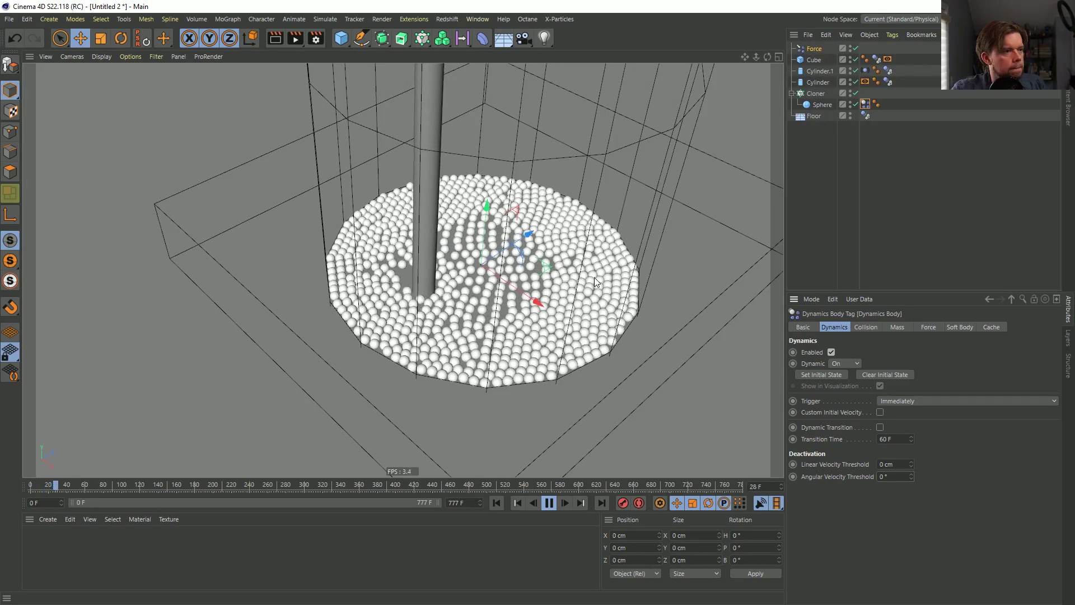
click(548, 506)
Set the force's outer distance to 100 cm and replay the simulation from frame 0.
click(817, 50)
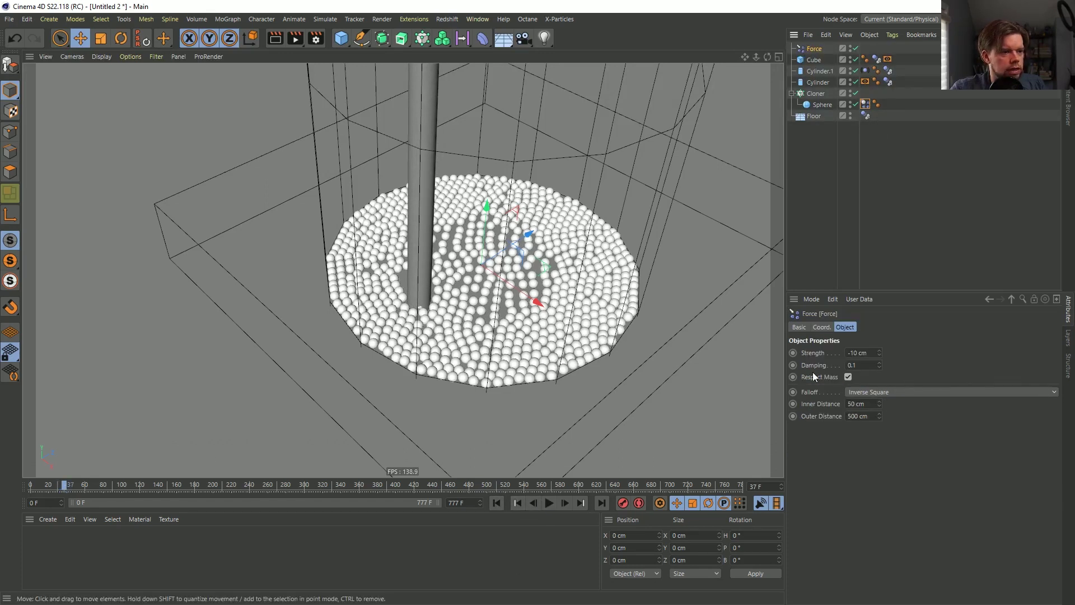
text(1)
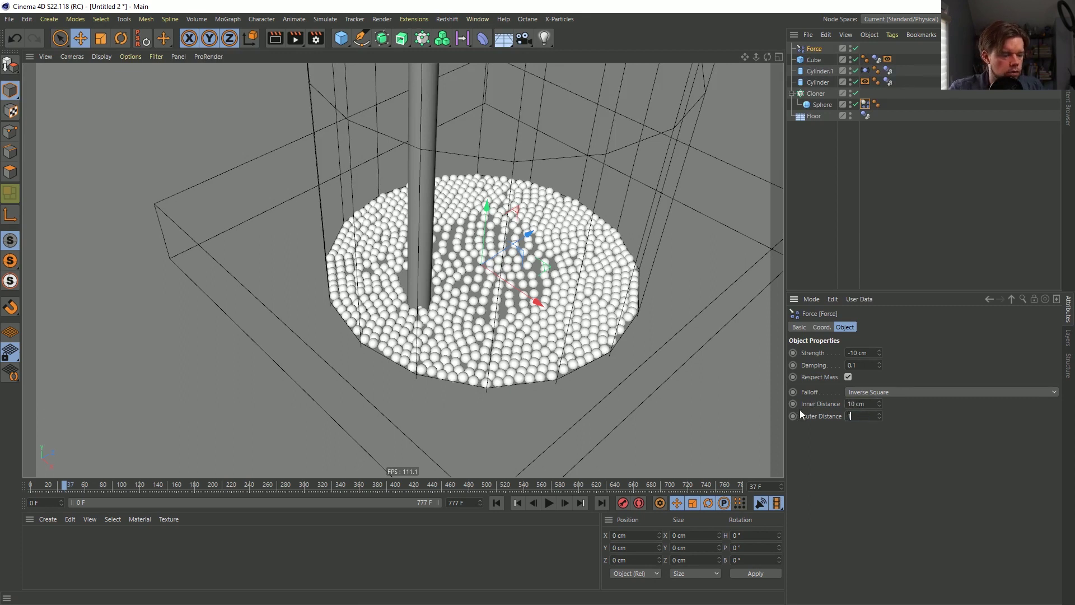
text(100)
key(Return)
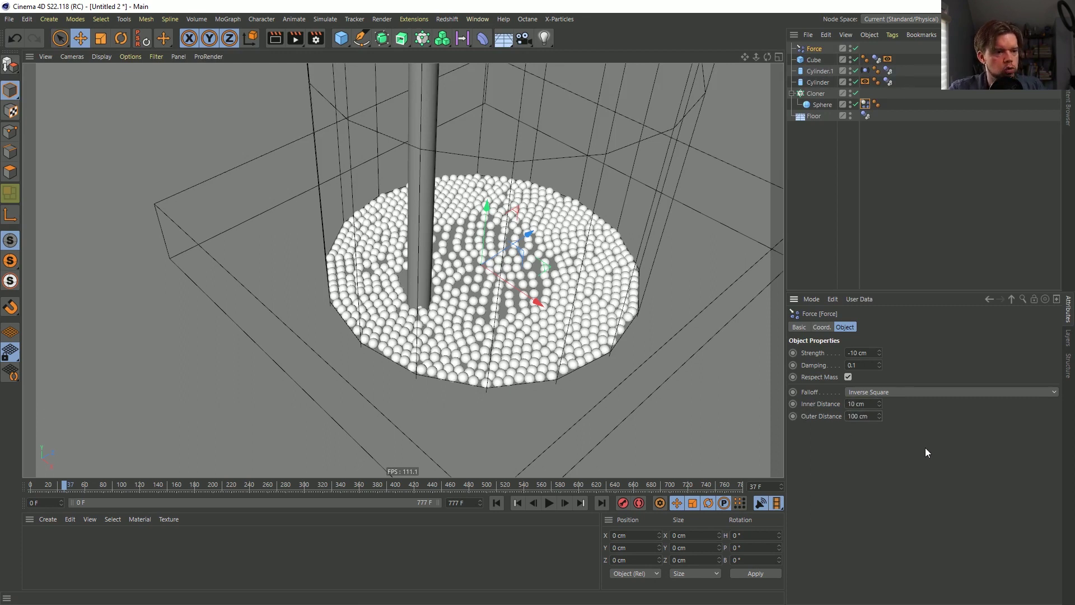
click(496, 503)
click(549, 504)
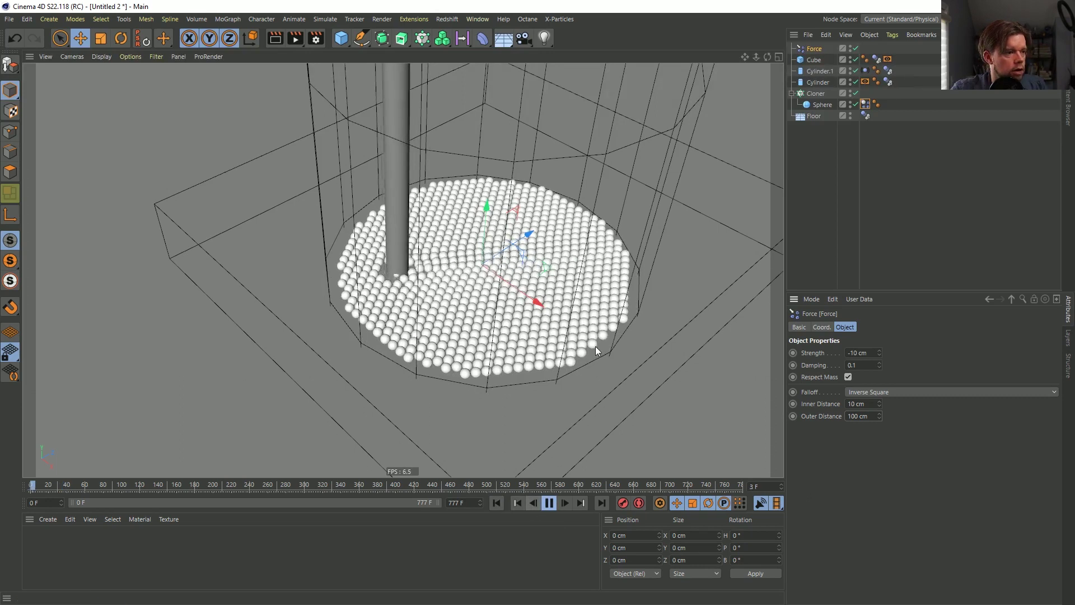
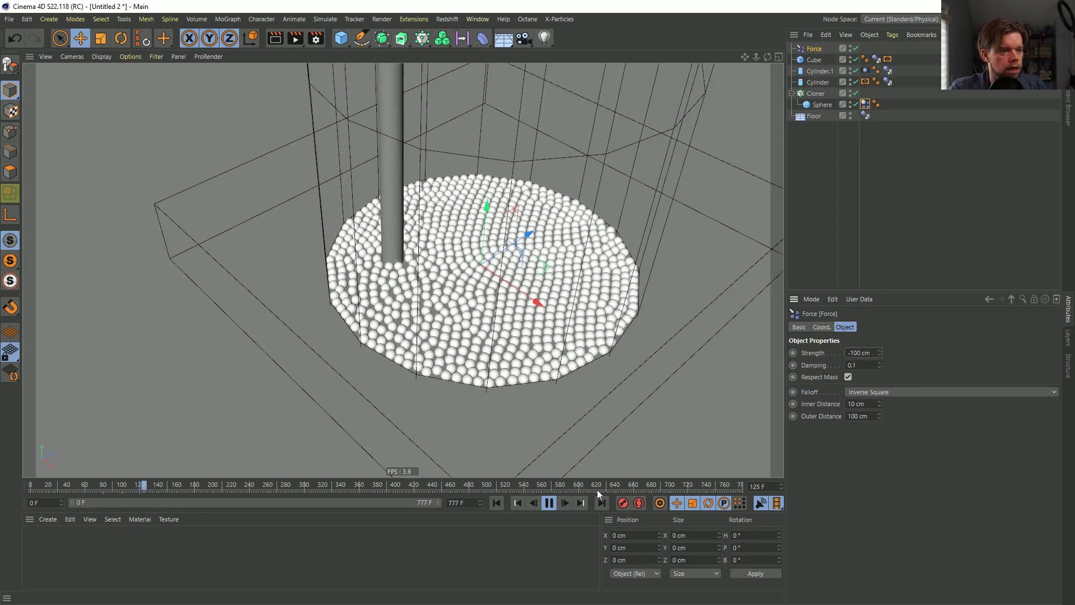
Disable the Force object, stop the simulation playback, and bring up Save File with Ctrl+S.
click(855, 48)
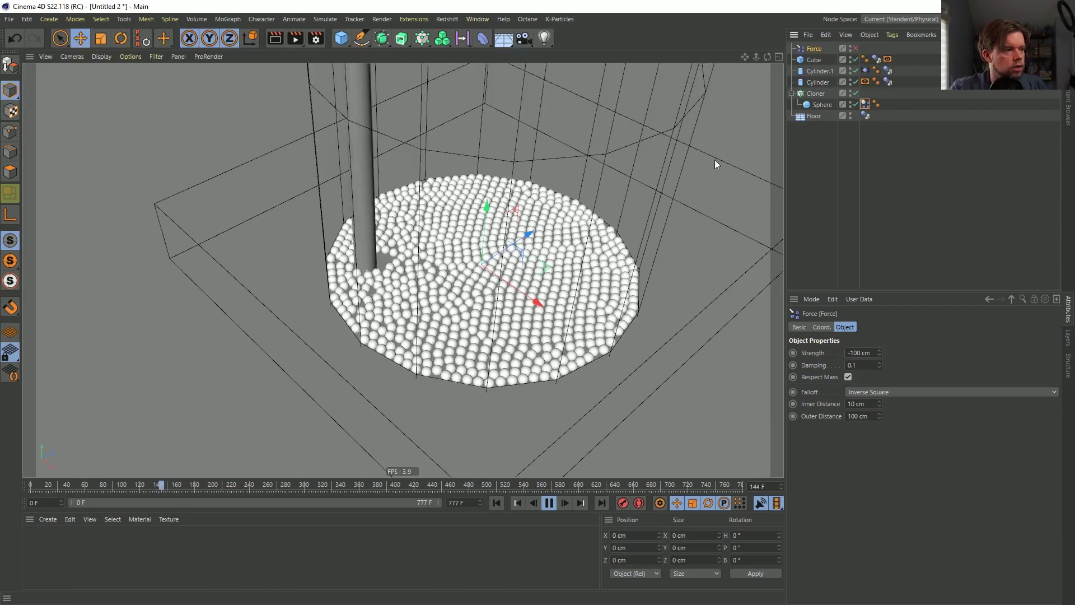
click(550, 502)
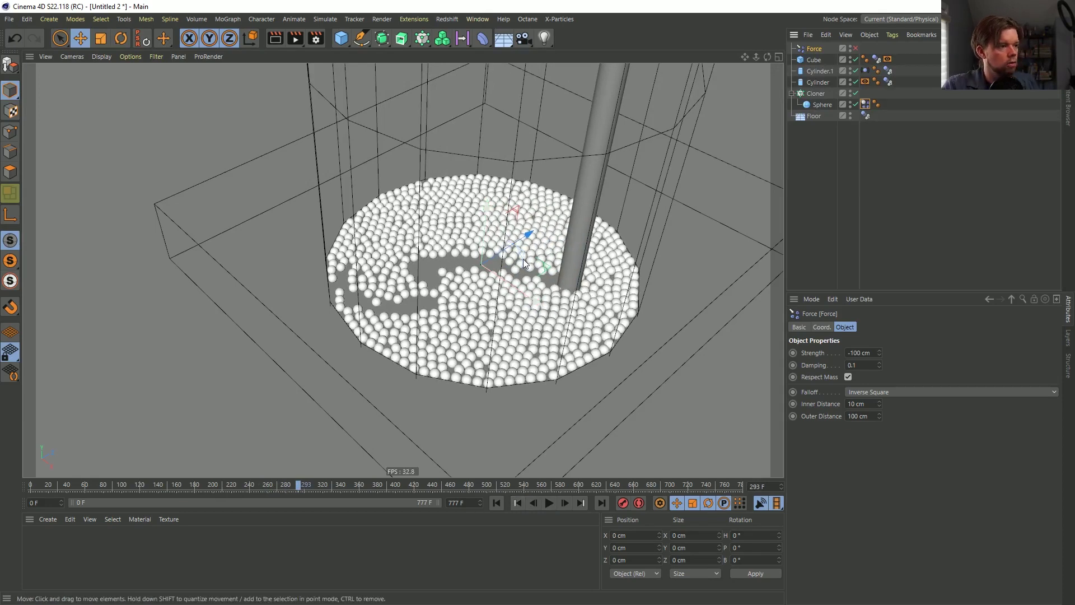
key(ctrl+s)
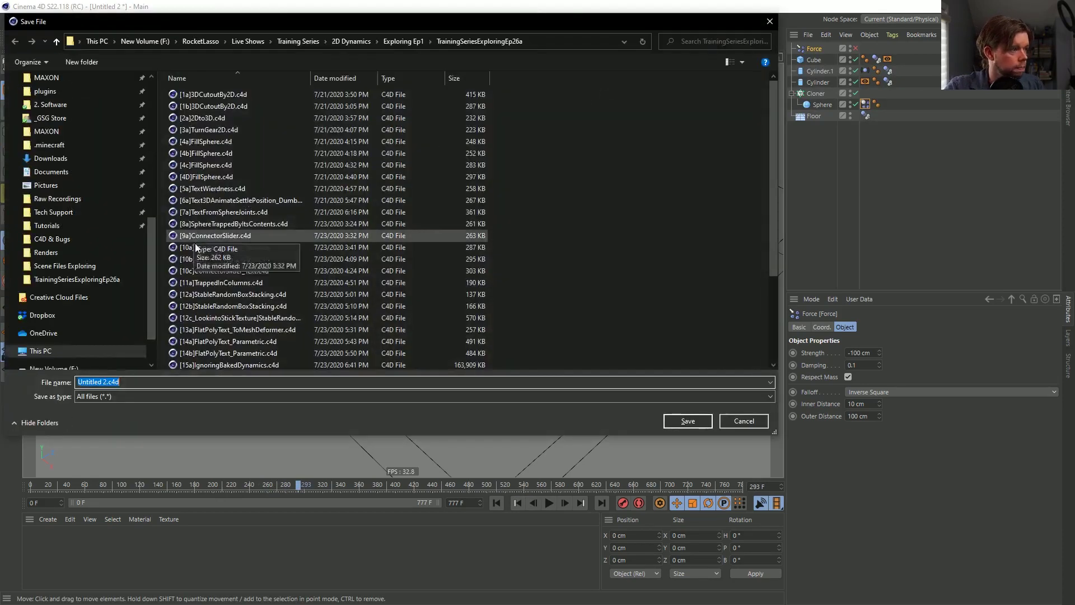
Save the scene as [1a]DynamicStirring.c4d in the Episode 30 > SceneFiles folder.
drag(153, 226, 153, 89)
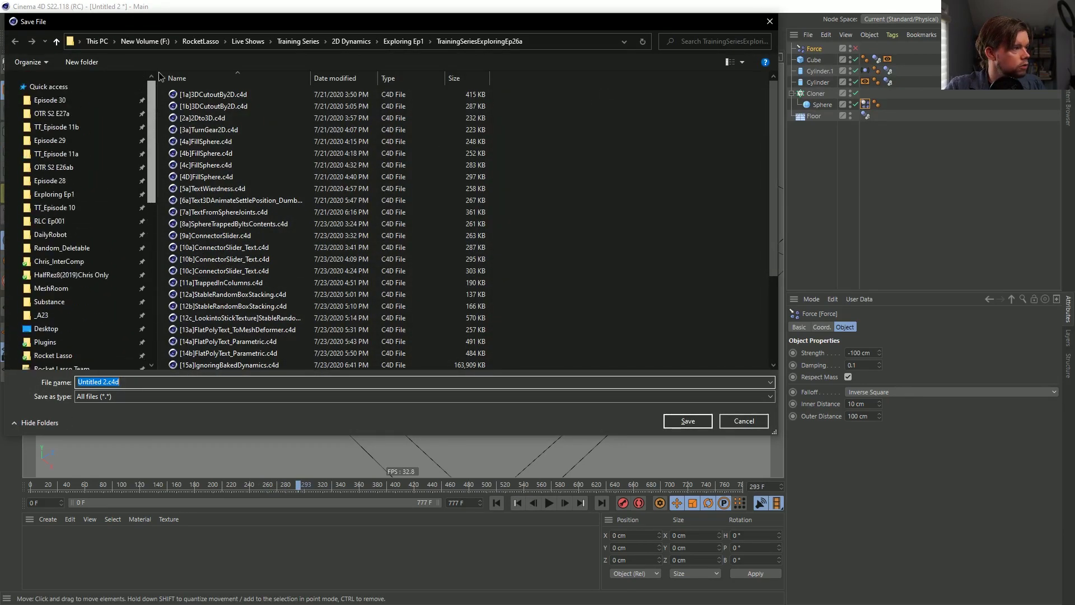
click(122, 97)
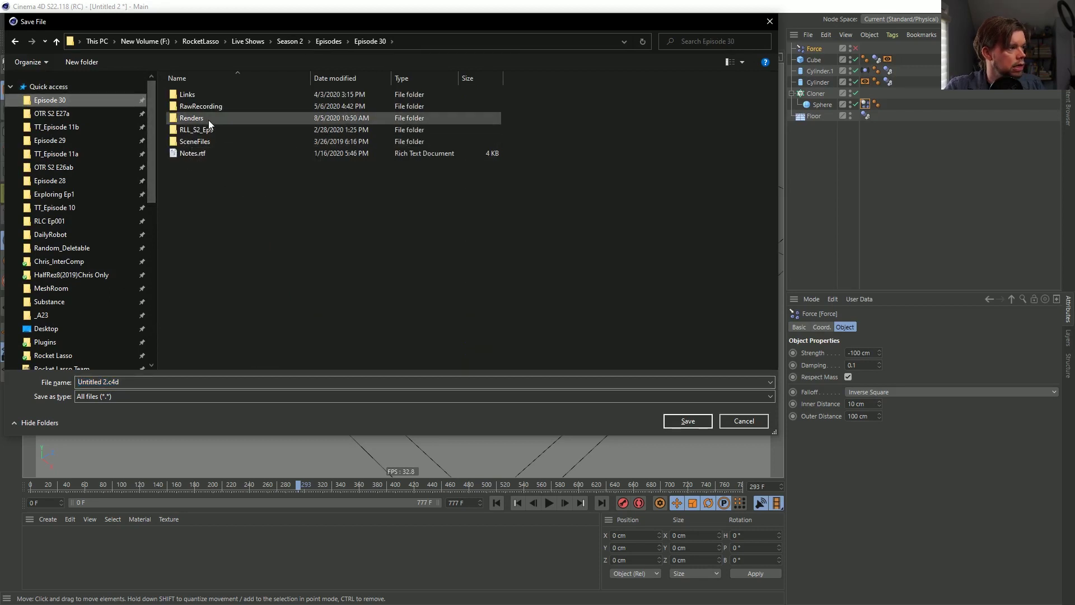
double_click(212, 140)
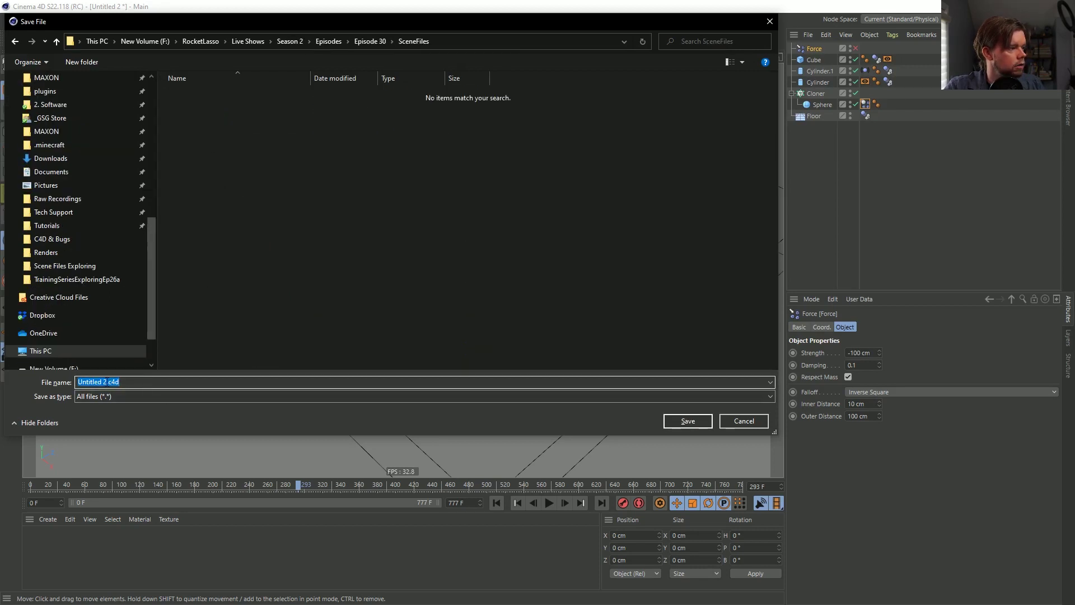
text([1a)
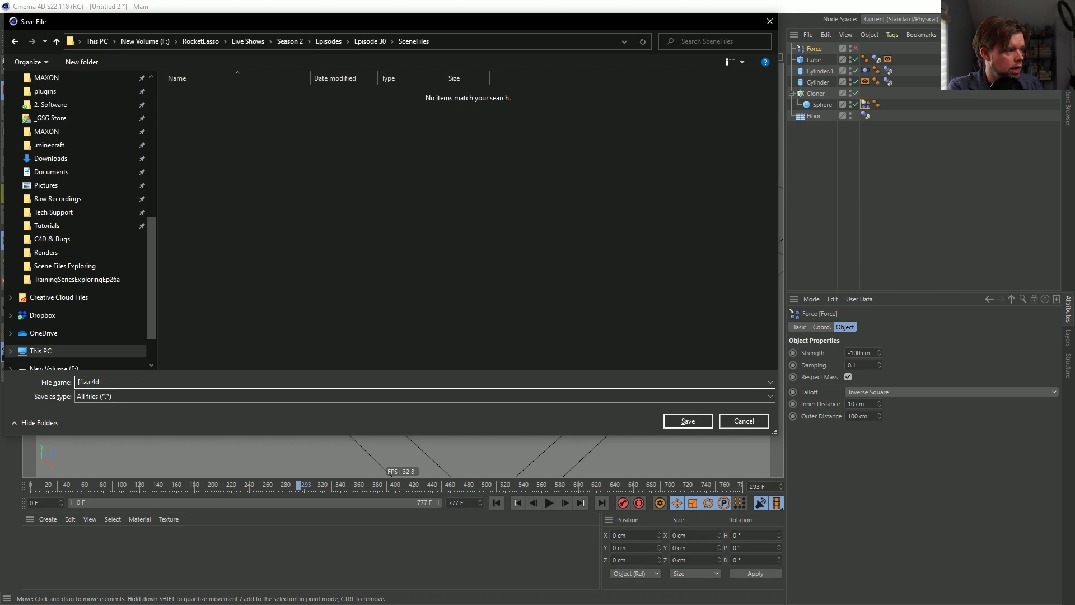
text(])
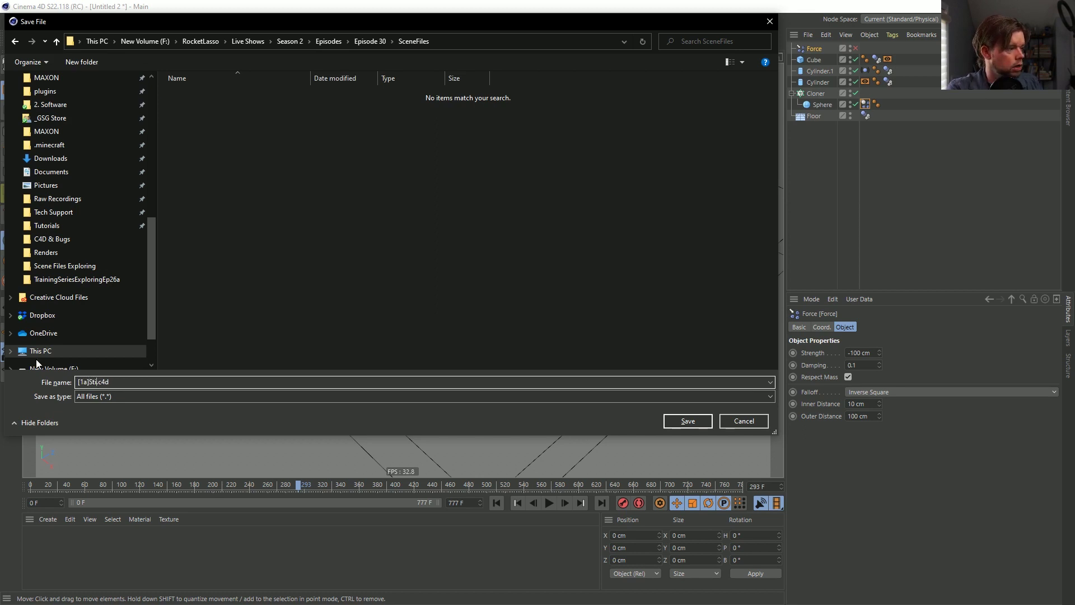
text(Dyn)
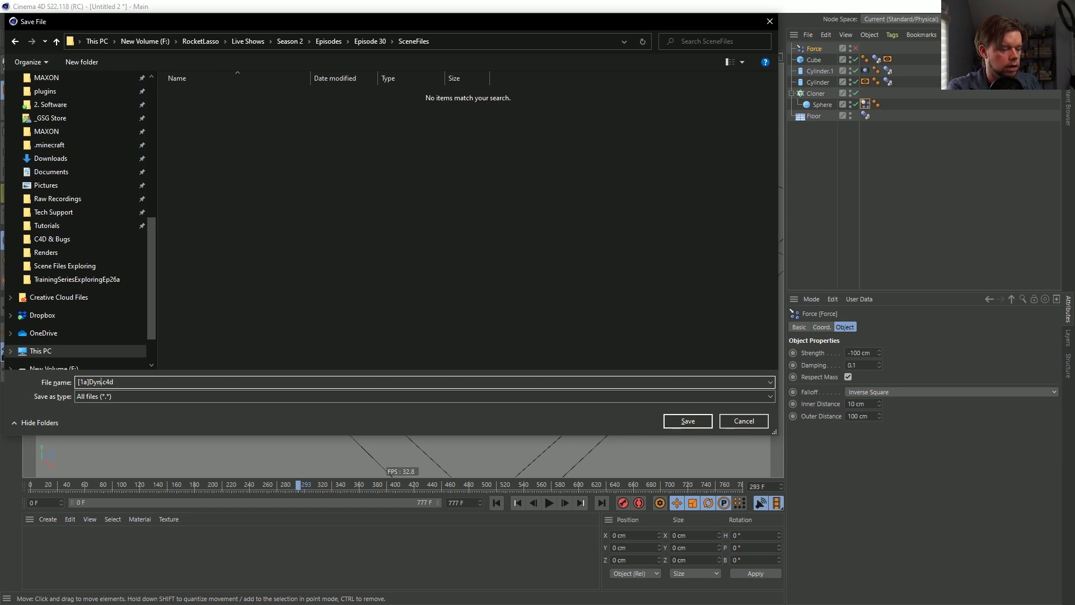
text(amicStirring)
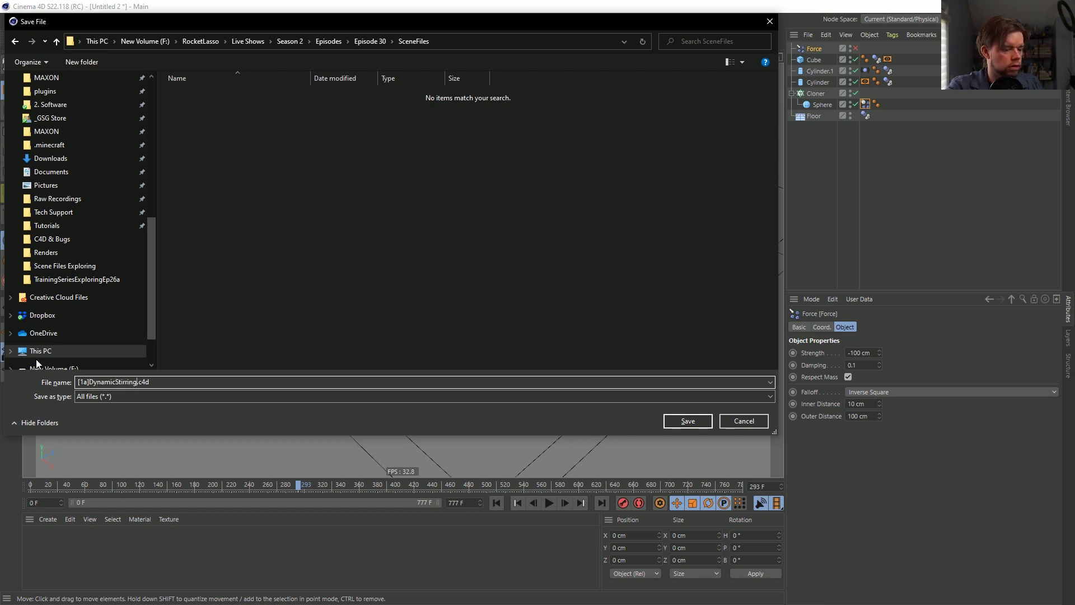
key(Return)
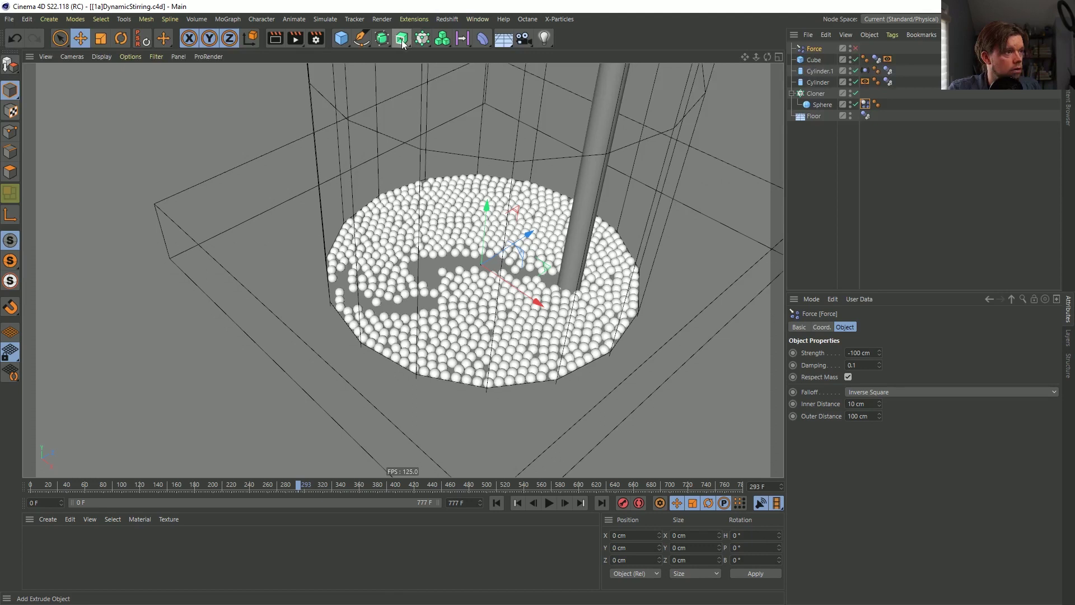
Add a Volume Builder inside a Volume Mesher and nest the Cloner under the Volume Builder.
click(444, 39)
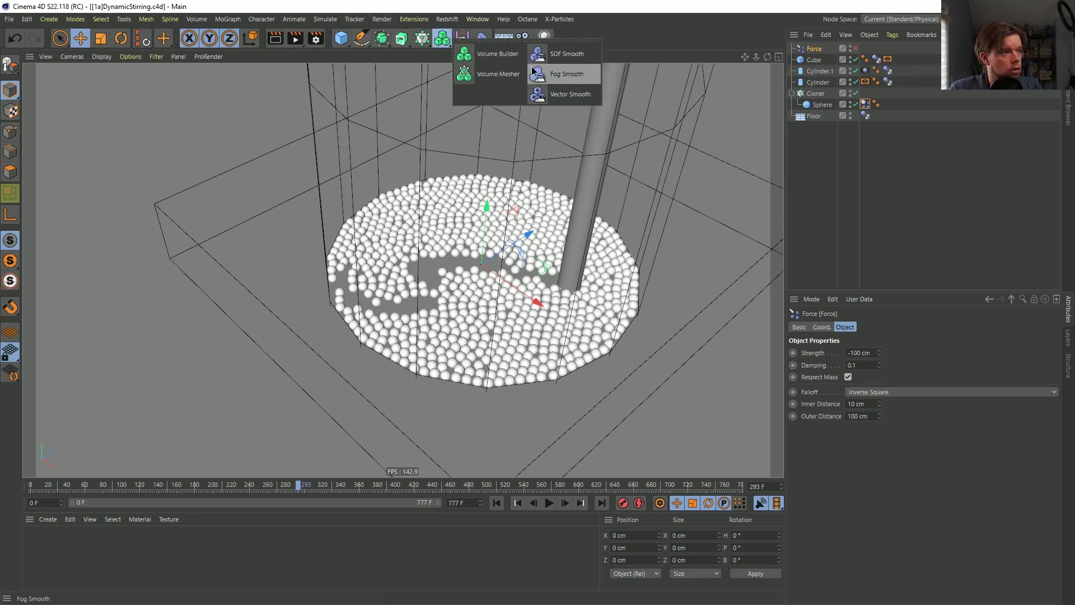
click(492, 58)
click(446, 39)
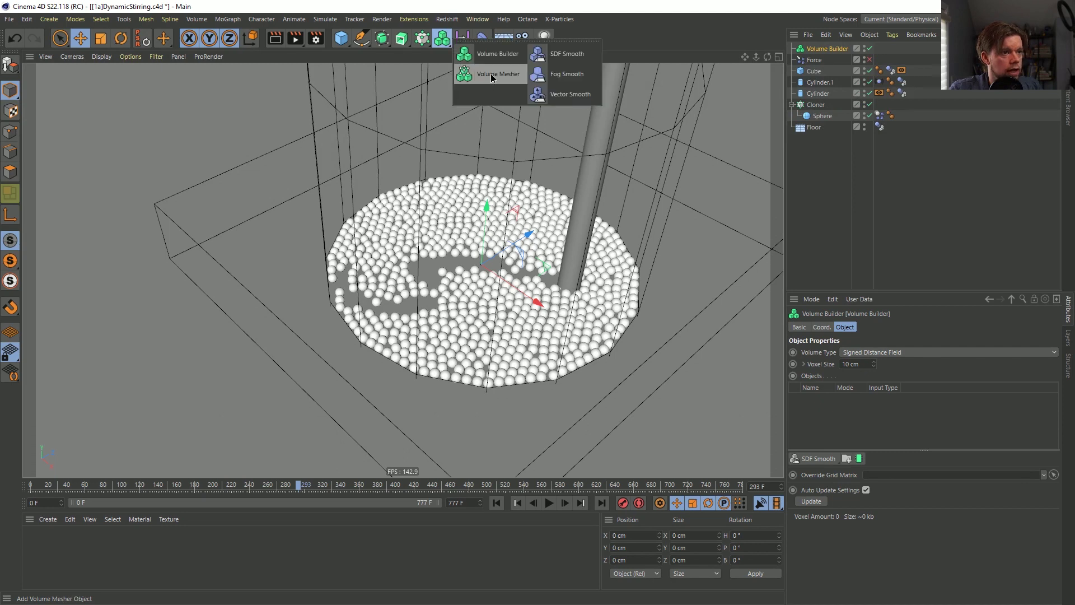
alt+click(492, 77)
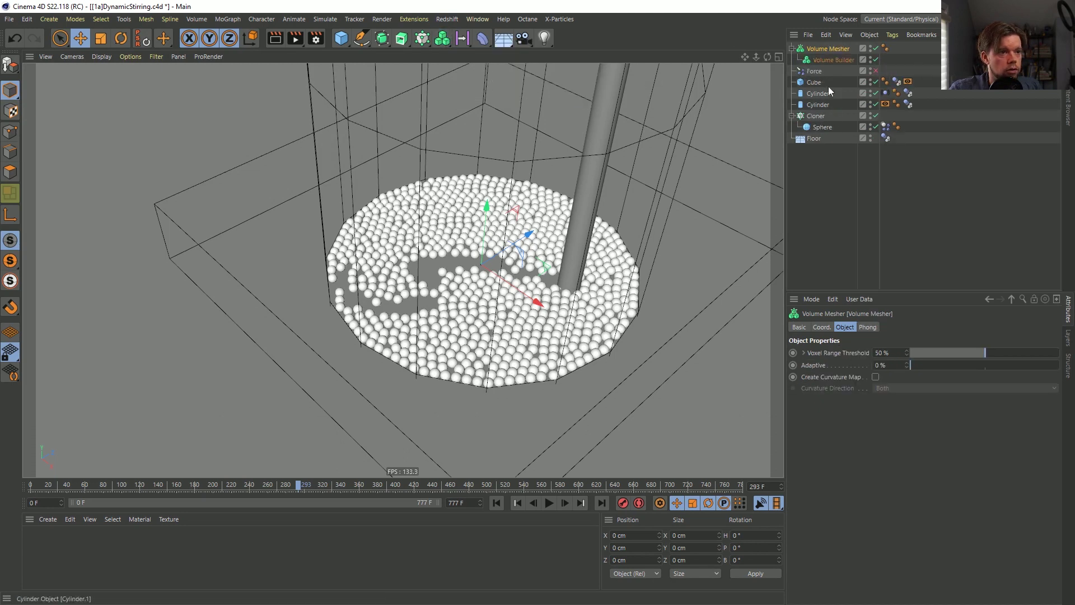
drag(809, 116, 828, 58)
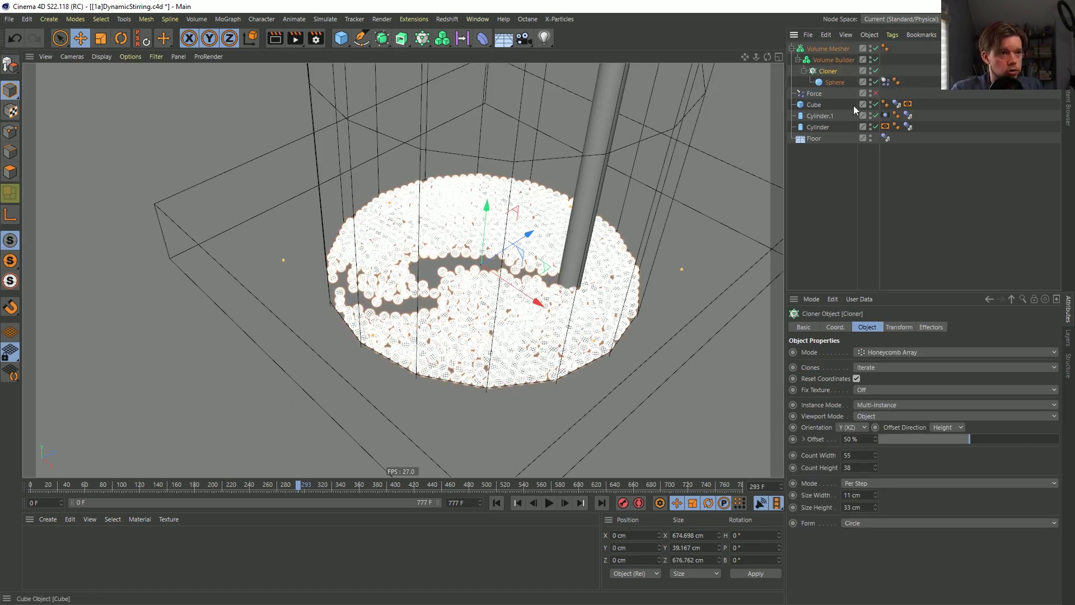
Set the Cloner's Instance Mode to Instance so the spheres mesh as one surface.
click(818, 234)
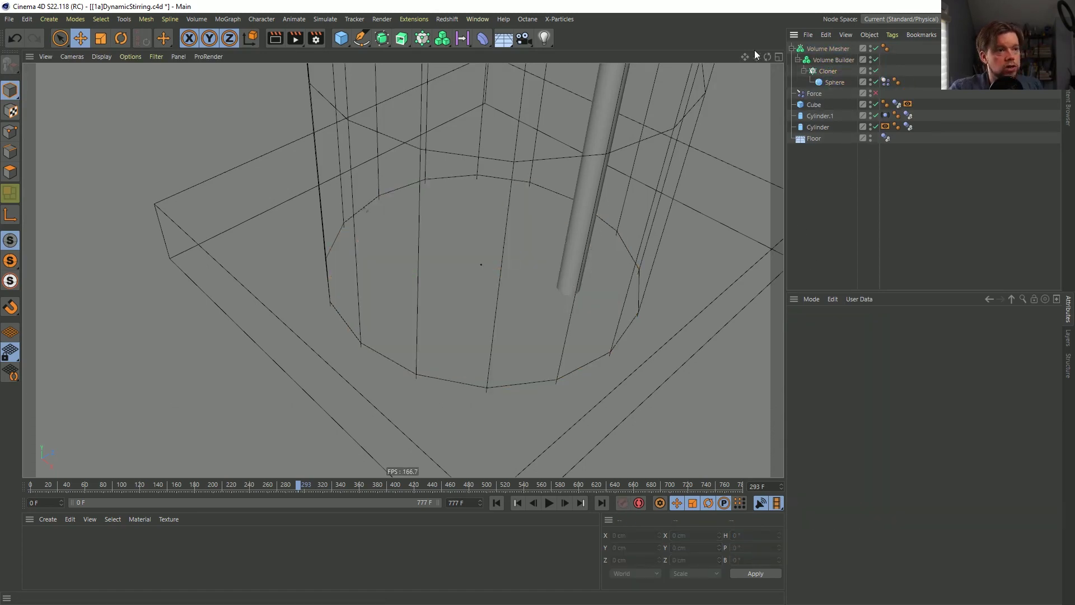
click(814, 60)
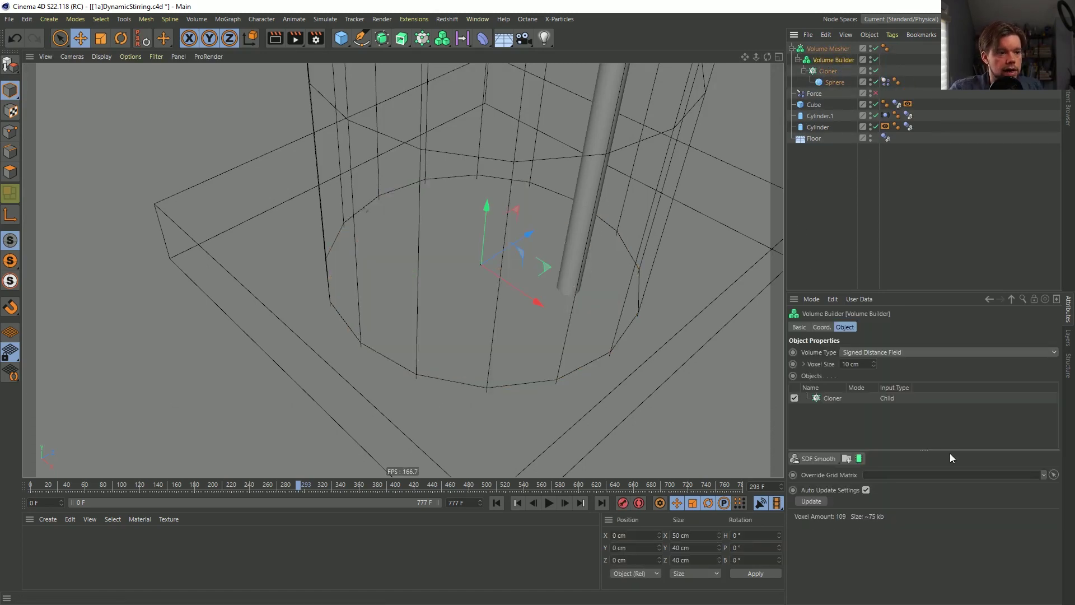
click(827, 71)
click(888, 404)
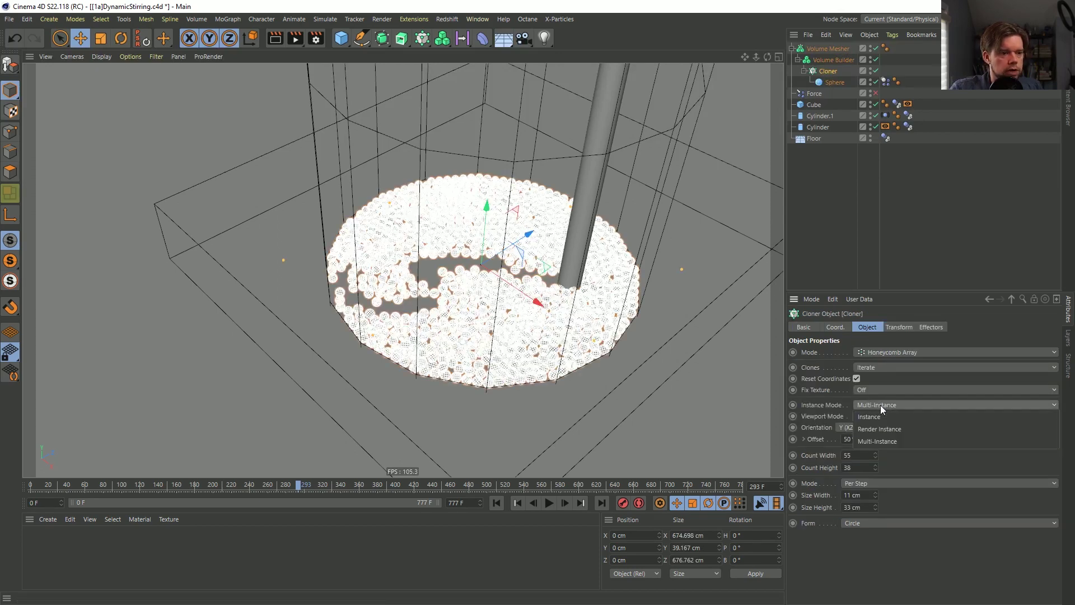
click(879, 414)
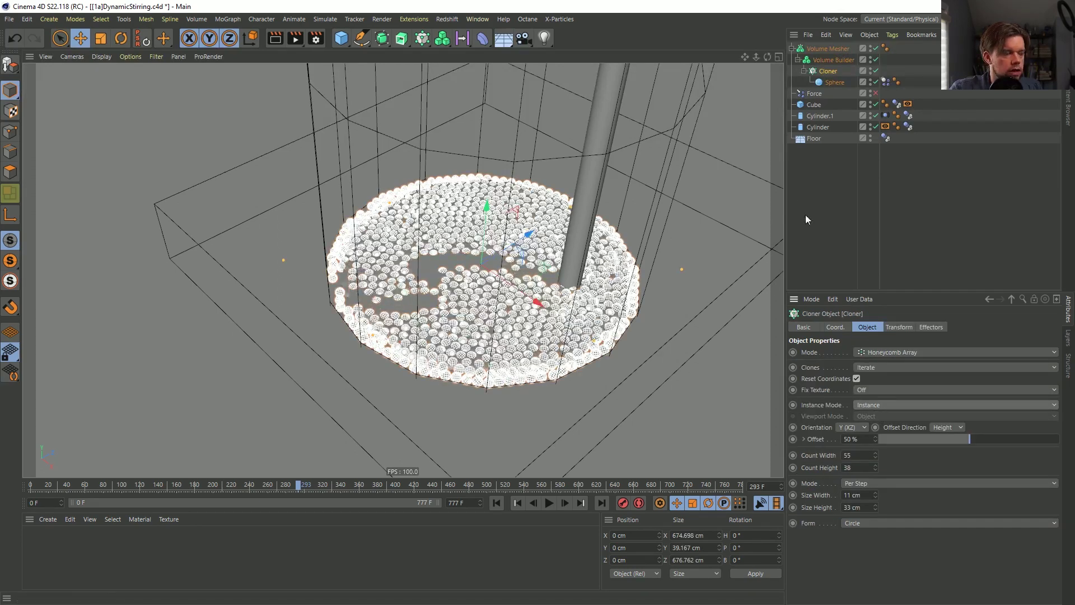
click(841, 228)
Ctrl-drag a copy of the Sphere into the Volume Builder, above the Cloner.
alt+drag(771, 280, 482, 338)
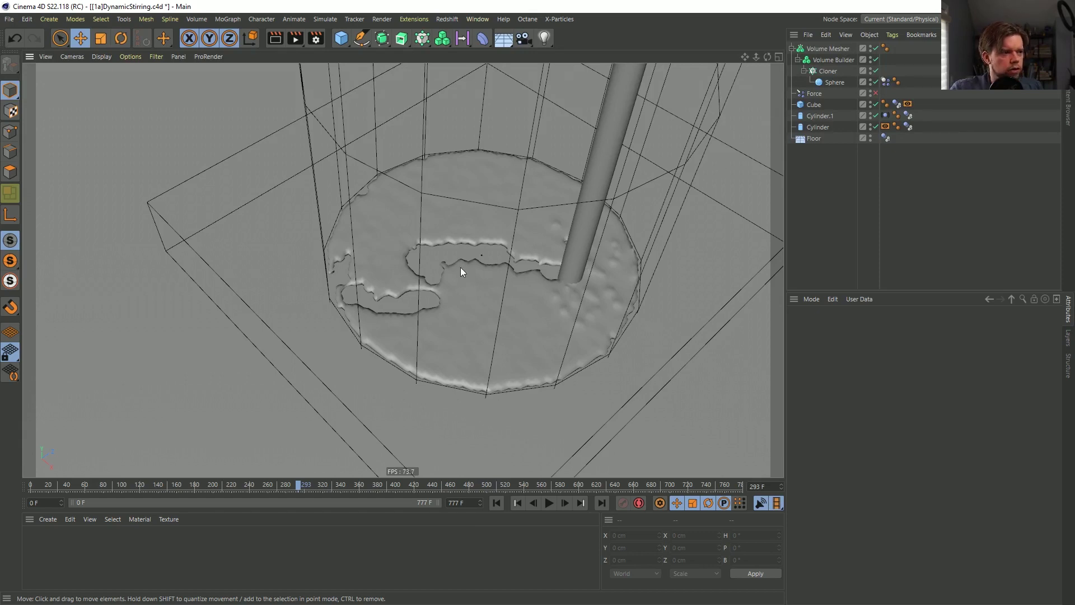
click(833, 60)
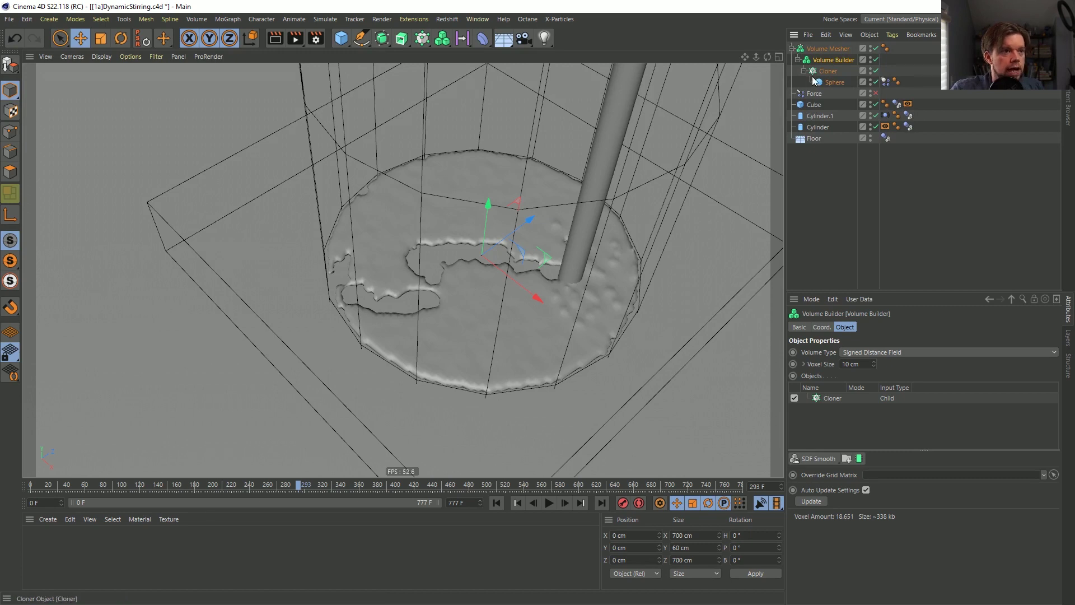
ctrl+drag(826, 84, 832, 68)
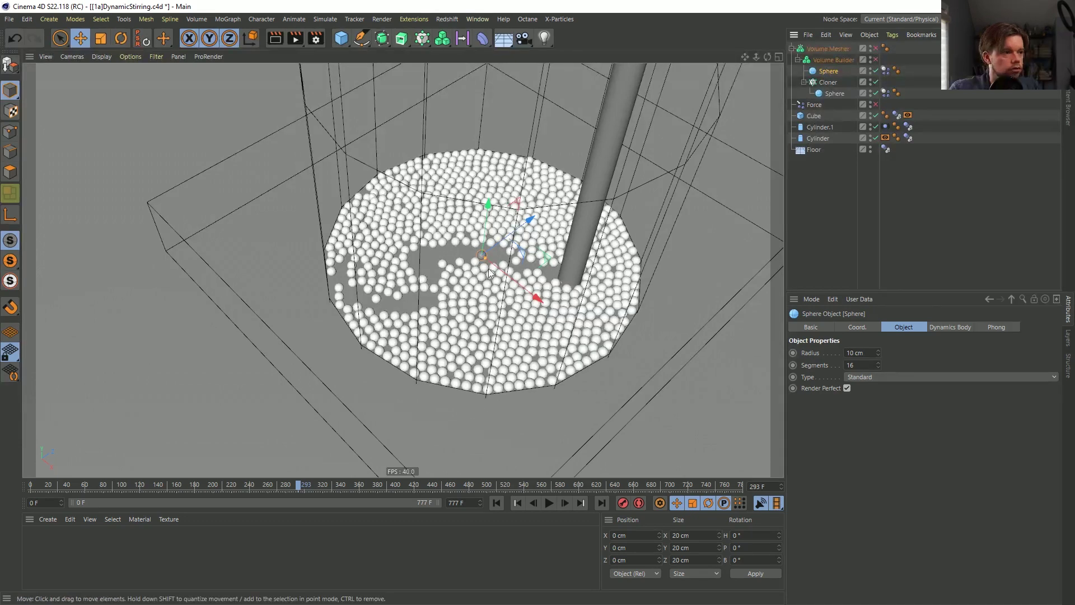
Move the Sphere copy outward along Z and re-enable the Volume Builder and Volume Mesher.
drag(519, 250, 399, 310)
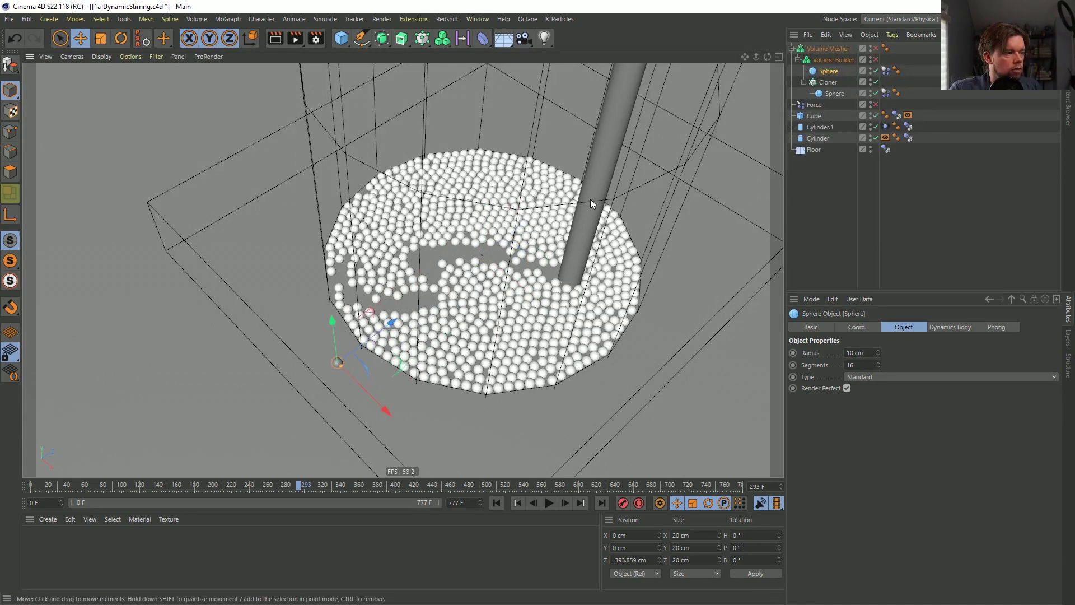
drag(875, 59, 876, 48)
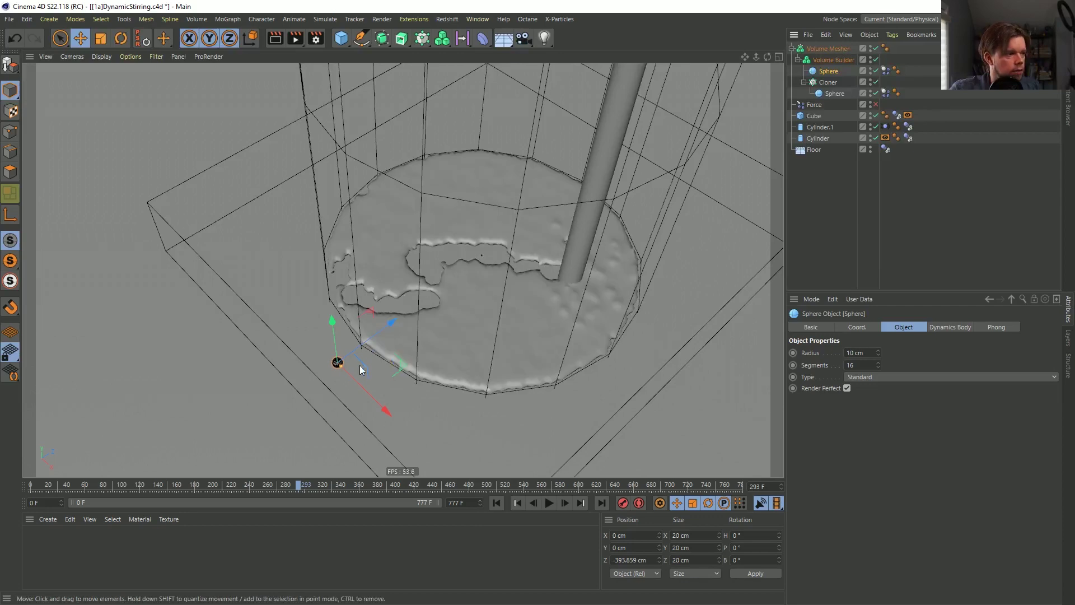
click(354, 400)
scroll(335, 367, up, 15)
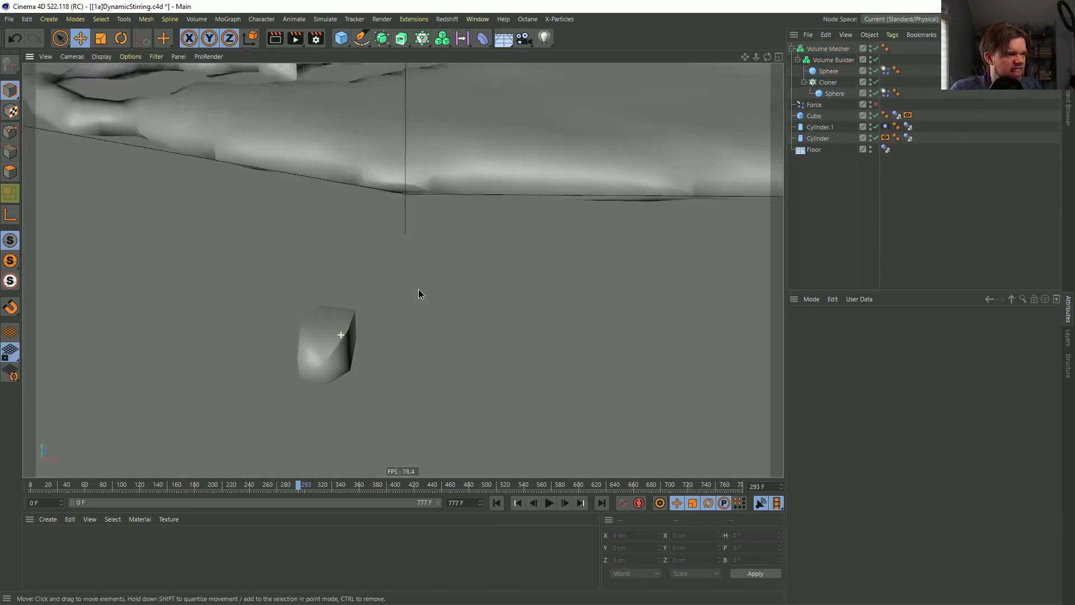
scroll(418, 294, up, 2)
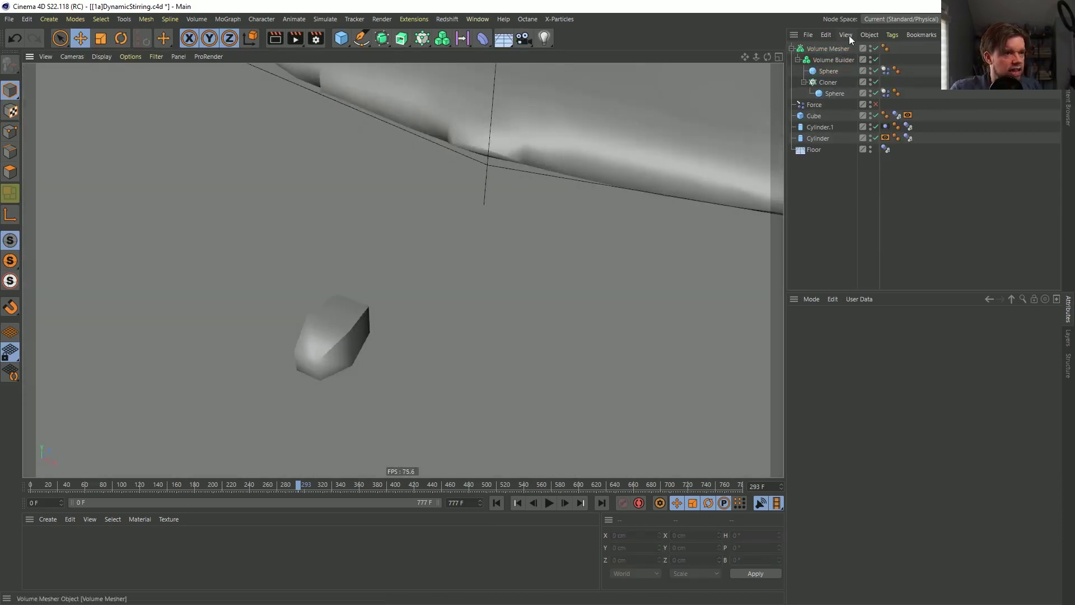
Disable the Cloner and shift the Sphere to about X 5.4 cm, Z -386 cm.
click(876, 81)
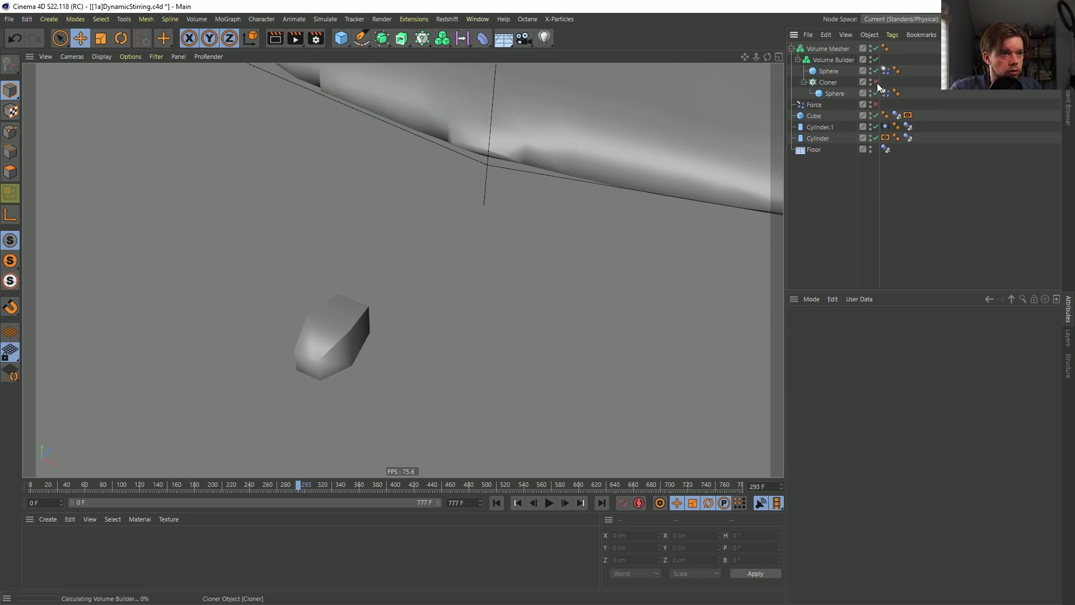
click(835, 73)
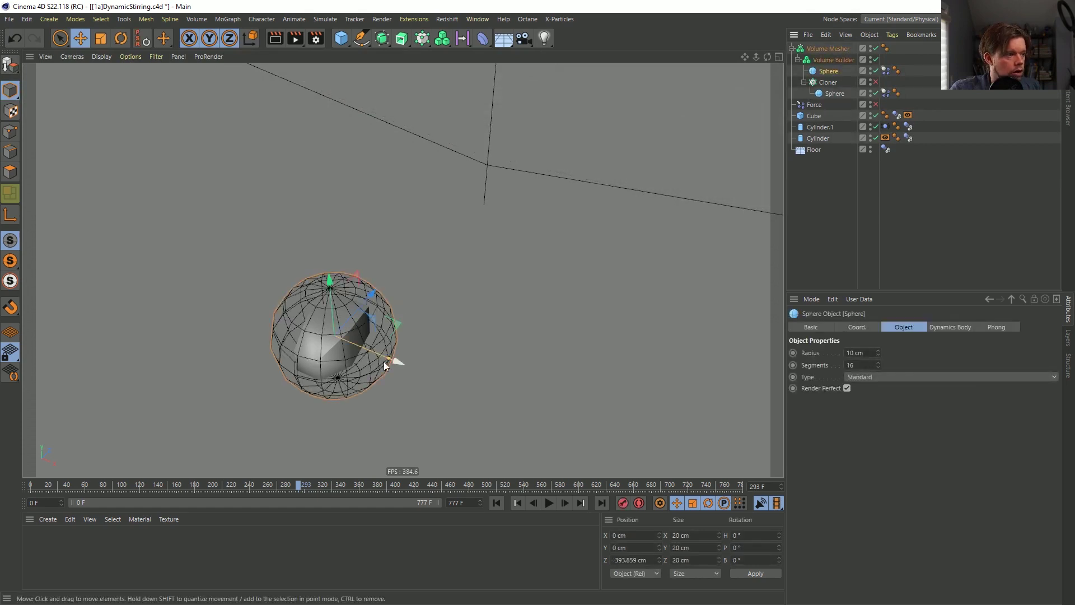
drag(400, 365, 457, 305)
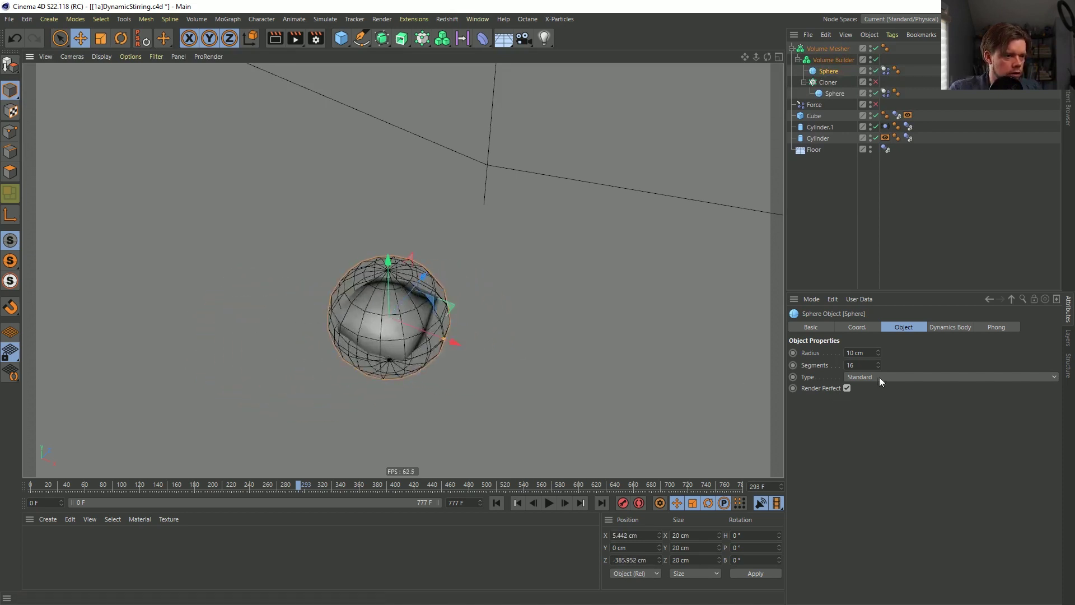
Lower the Volume Builder's Voxel Size to 9 cm, then to 8 cm.
click(878, 355)
click(878, 354)
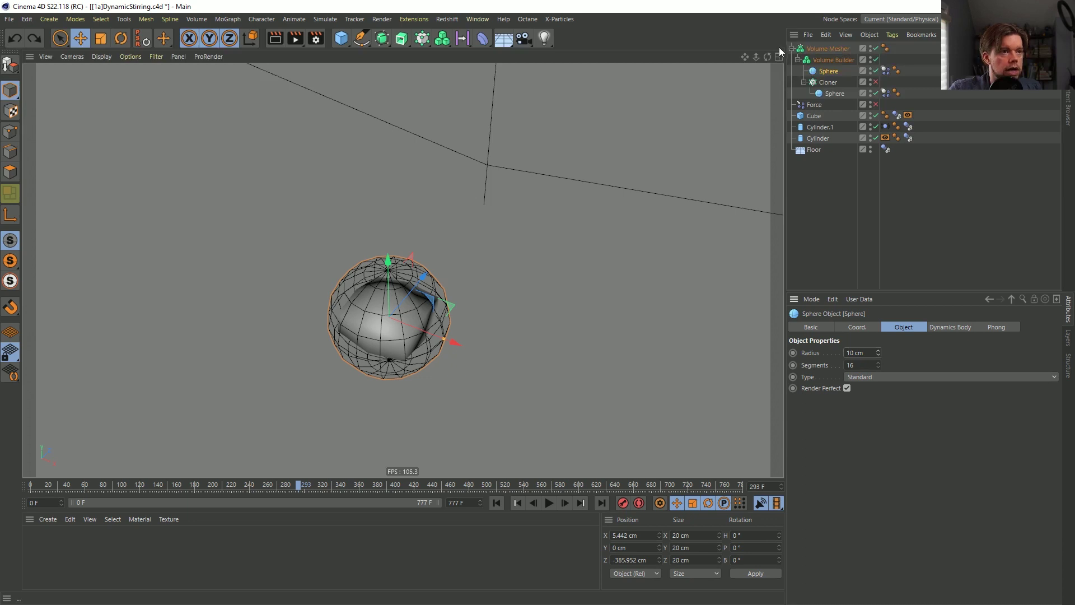
click(834, 60)
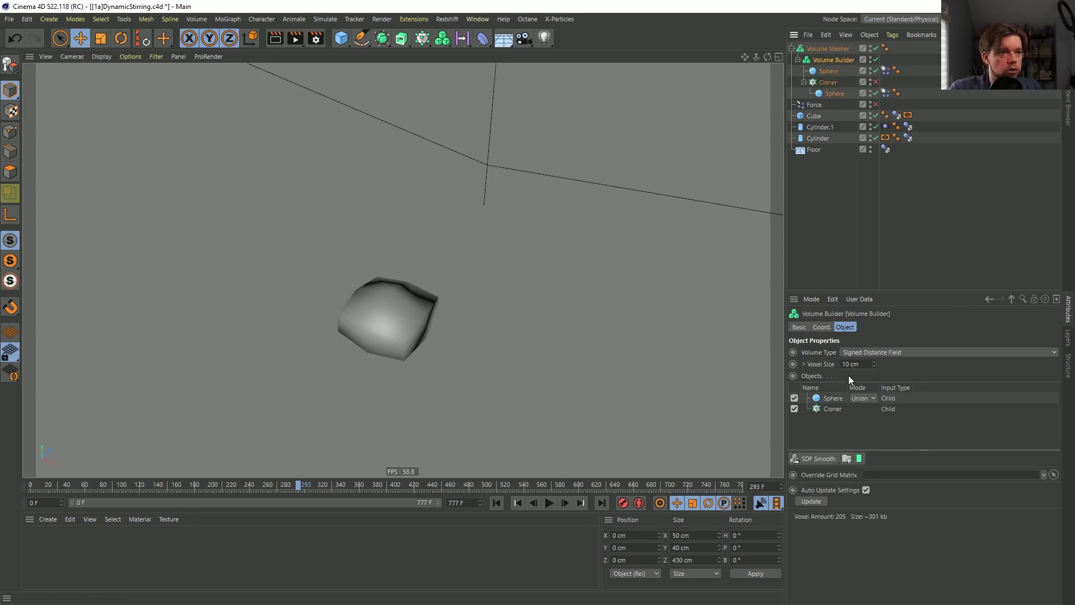
click(876, 368)
click(875, 367)
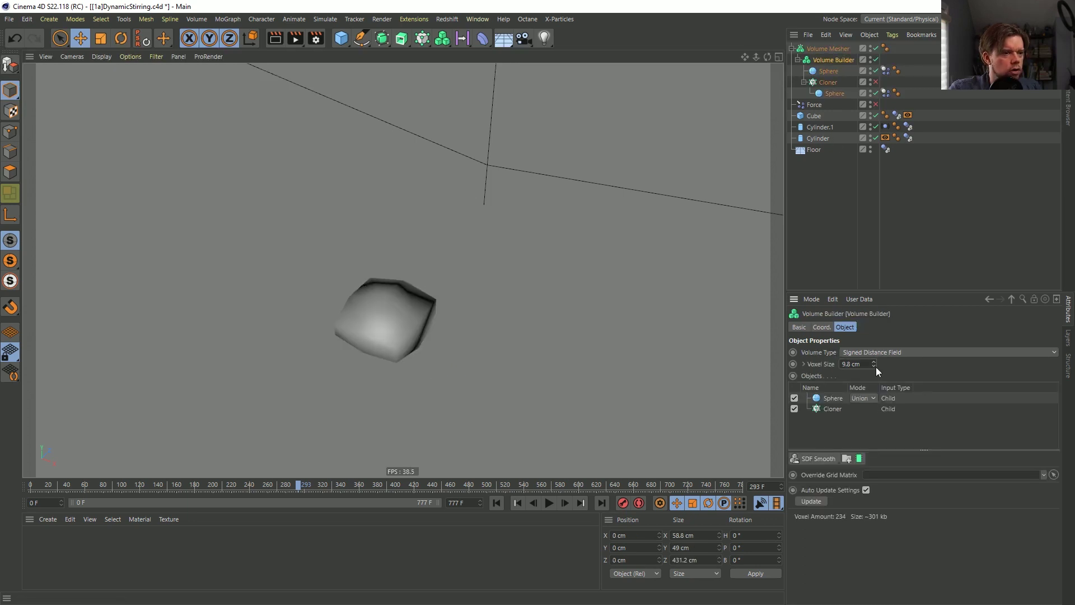
drag(866, 365, 787, 365)
text(9)
key(Return)
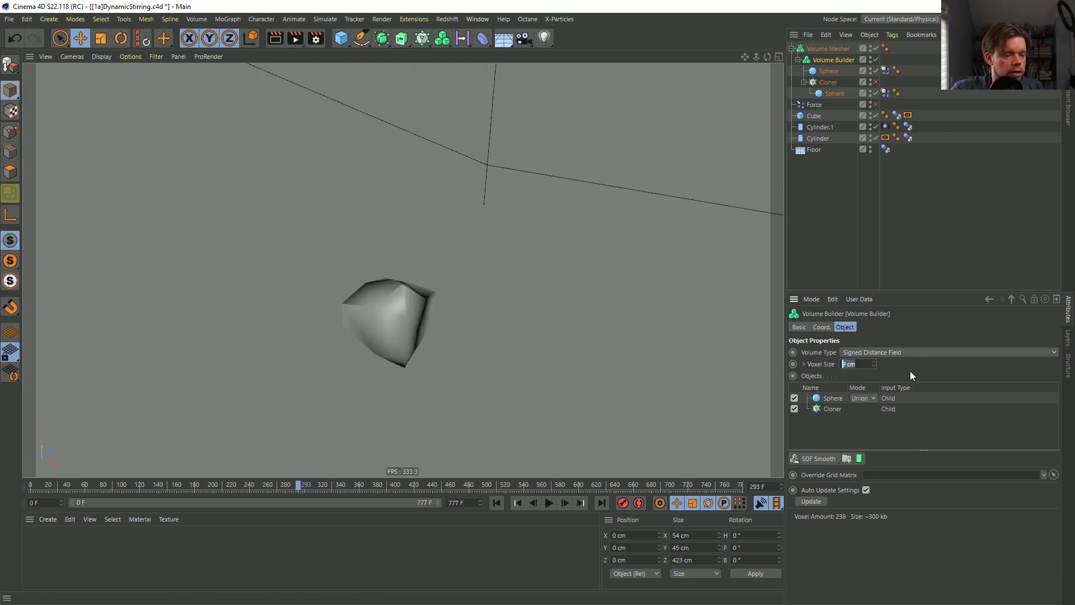
text(8)
key(Return)
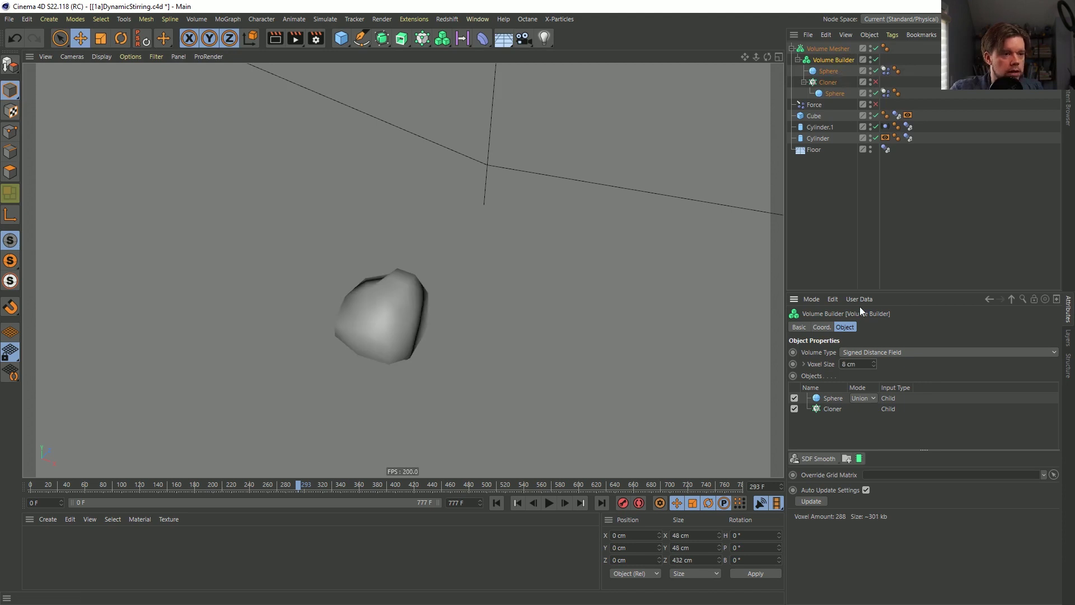
Move the Sphere along X to about -9.2 cm and set Voxel Size to 5 cm.
click(826, 73)
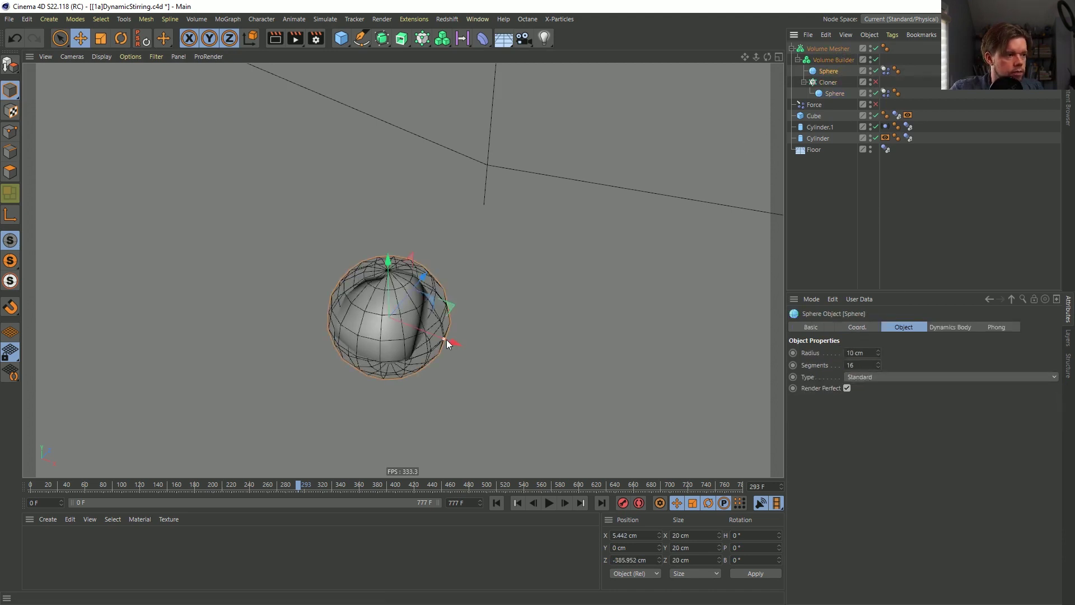
drag(456, 346, 484, 373)
click(832, 60)
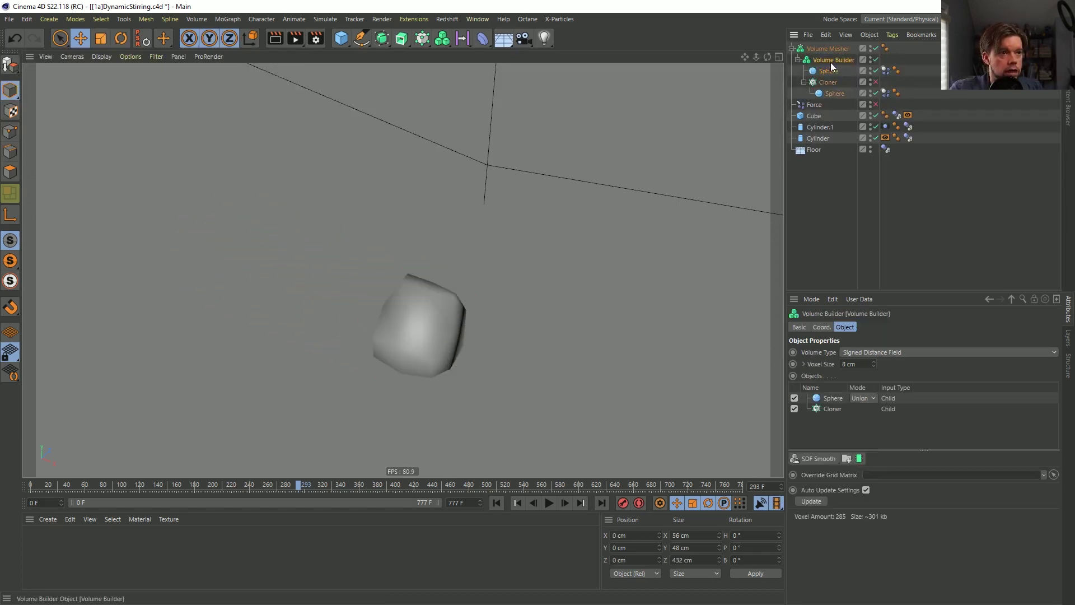
click(852, 363)
text(5)
key(Return)
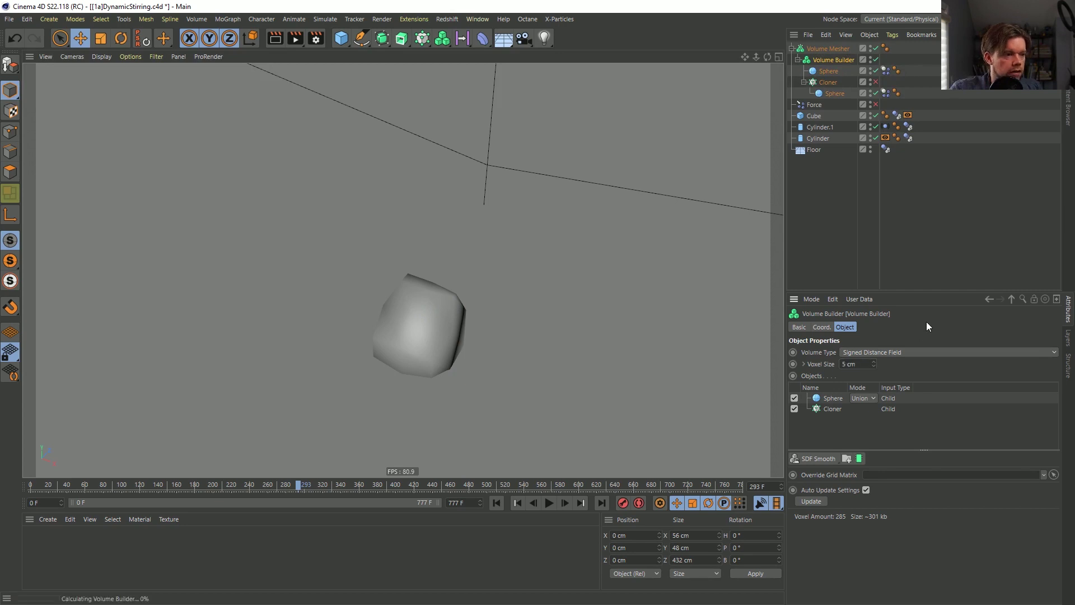
Move the source Sphere further along X and orbit down inside the cylinder.
click(826, 70)
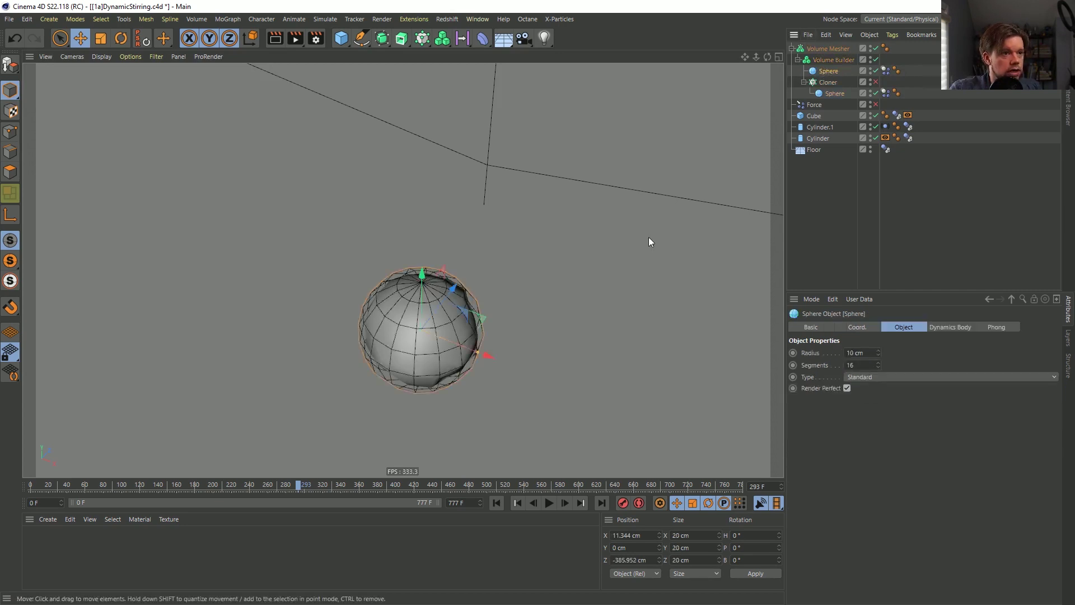
drag(458, 347, 230, 279)
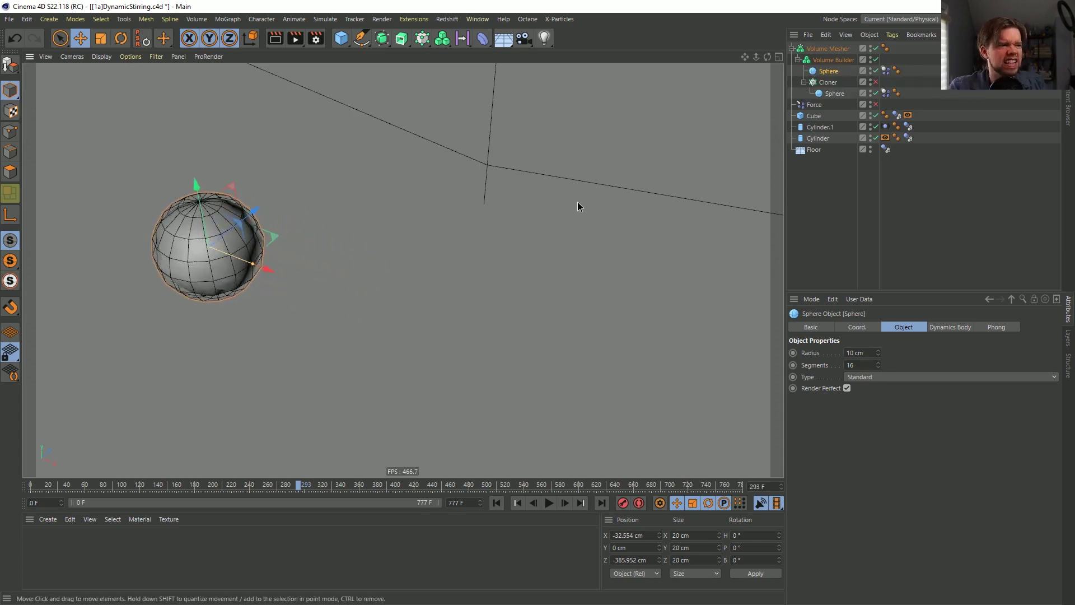
alt+drag(577, 202, 778, 140)
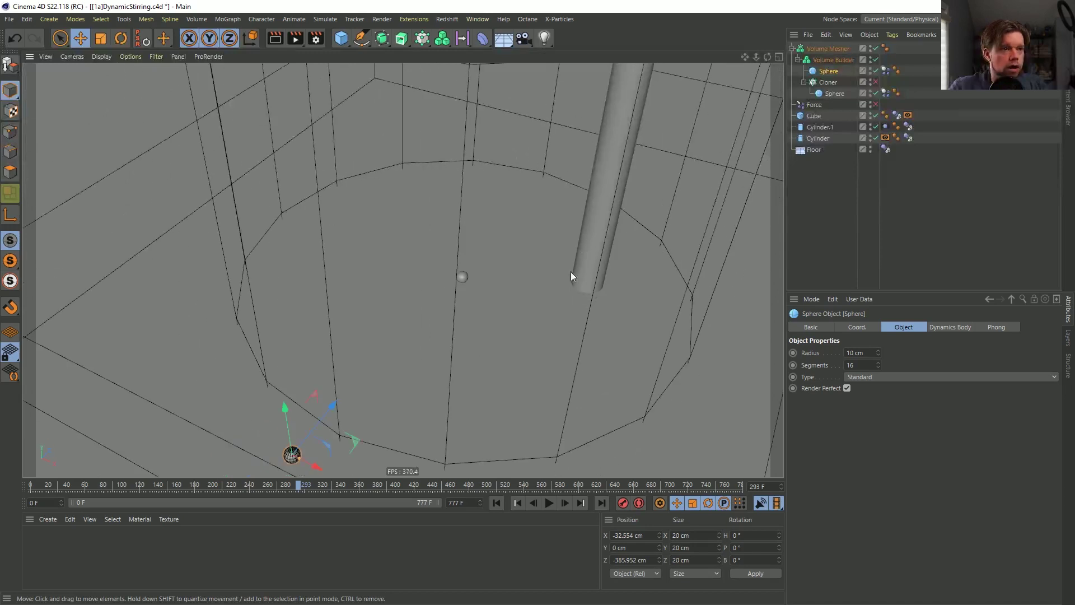
Re-enable the Cloner in the Volume Builder and frame the bumpy layer with the stirring stick.
click(828, 60)
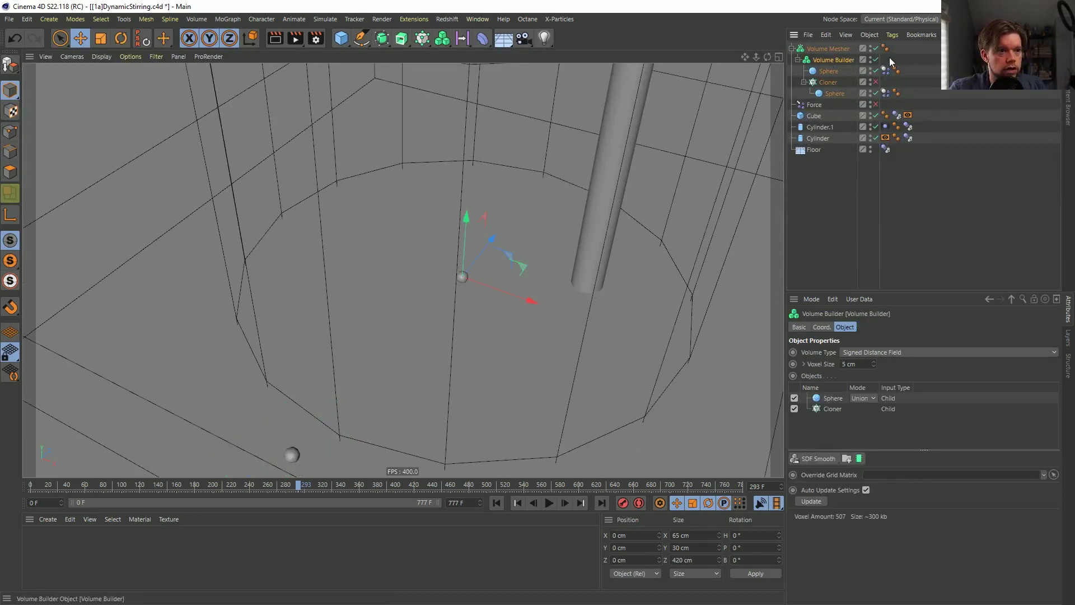
click(876, 82)
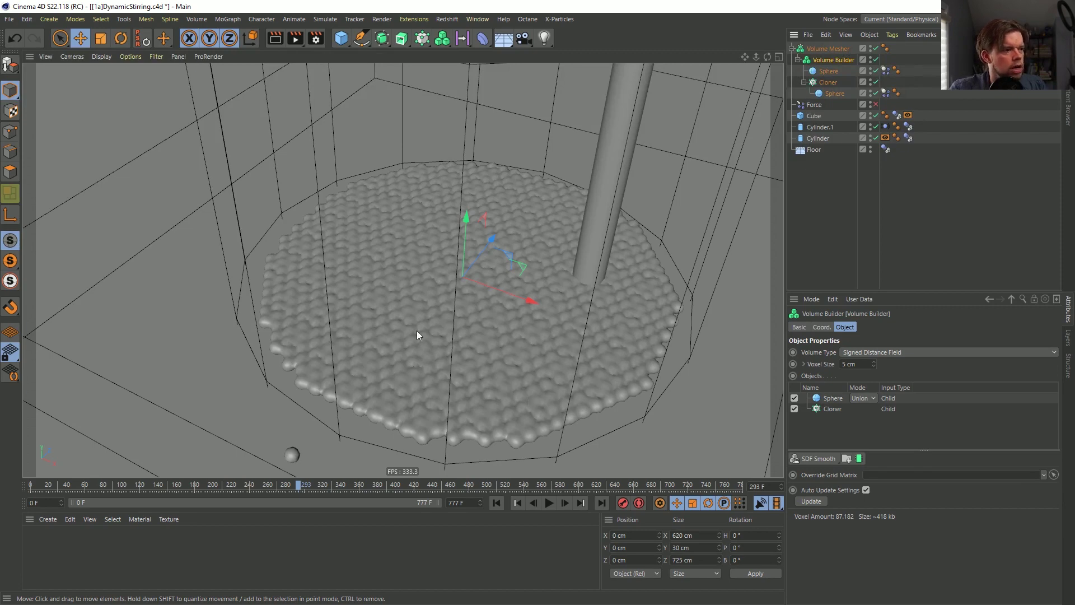
alt+right_drag(417, 335, 534, 345)
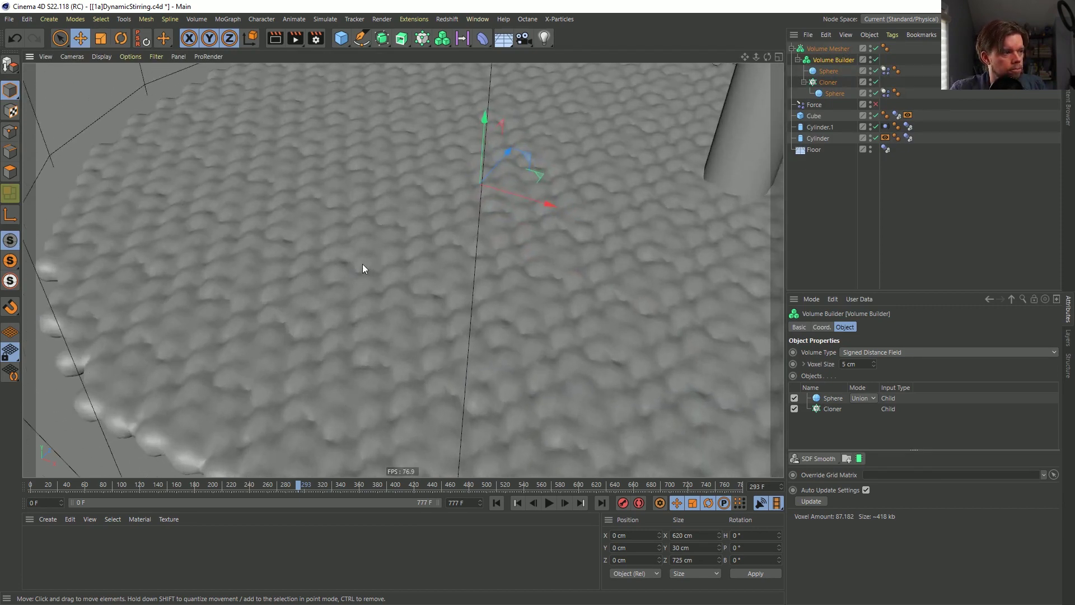
scroll(430, 290, down, 5)
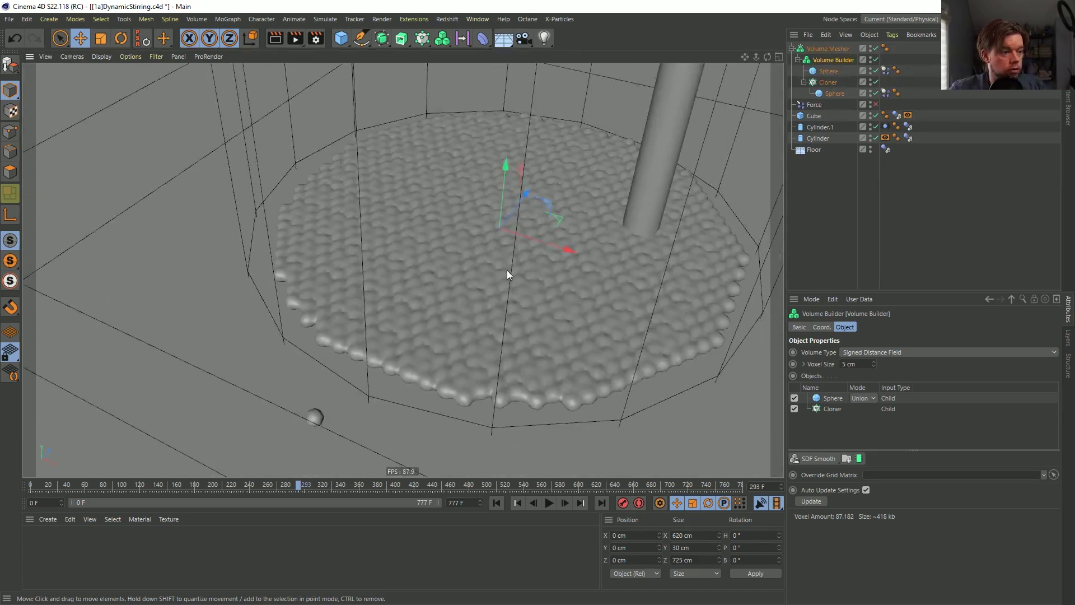
alt+drag(506, 278, 466, 290)
alt+right_drag(466, 290, 499, 275)
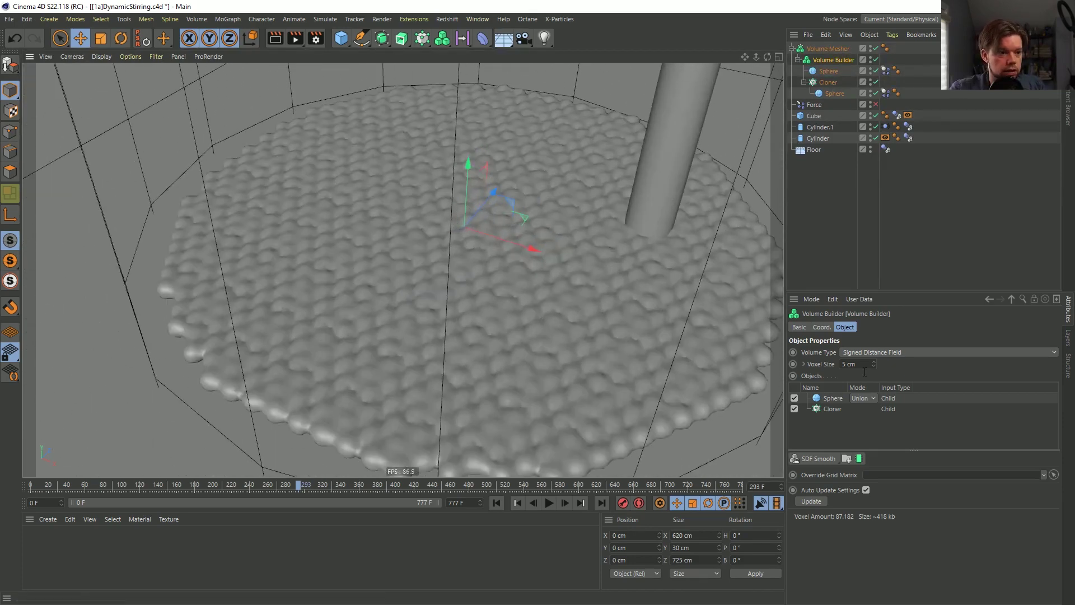
Add an SDF Dilate and Erode filter with 5 cm offset to the Volume Builder.
click(824, 460)
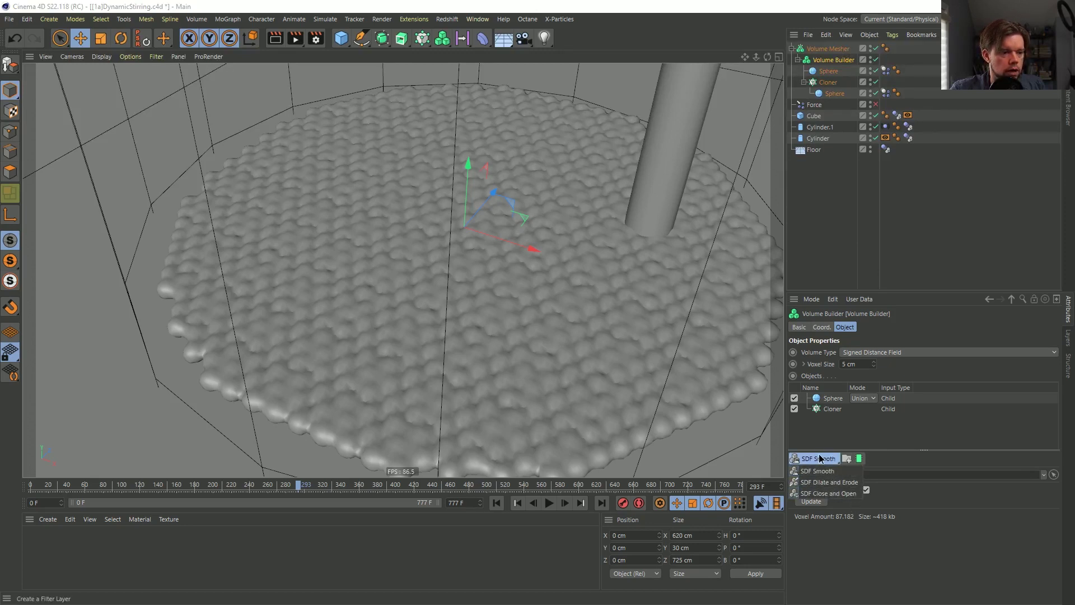
click(843, 483)
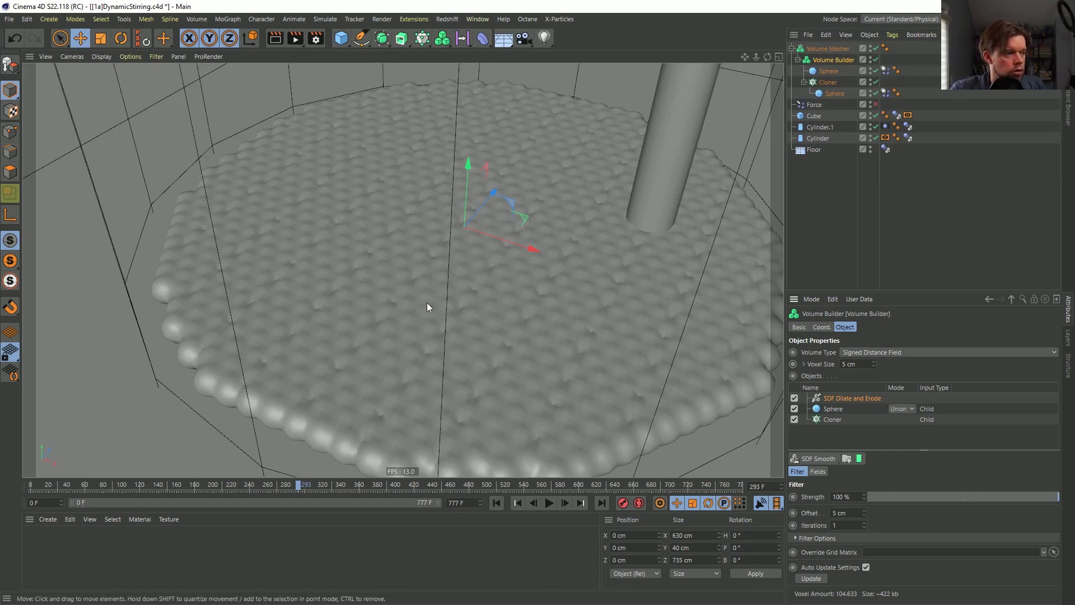
alt+drag(427, 305, 386, 418)
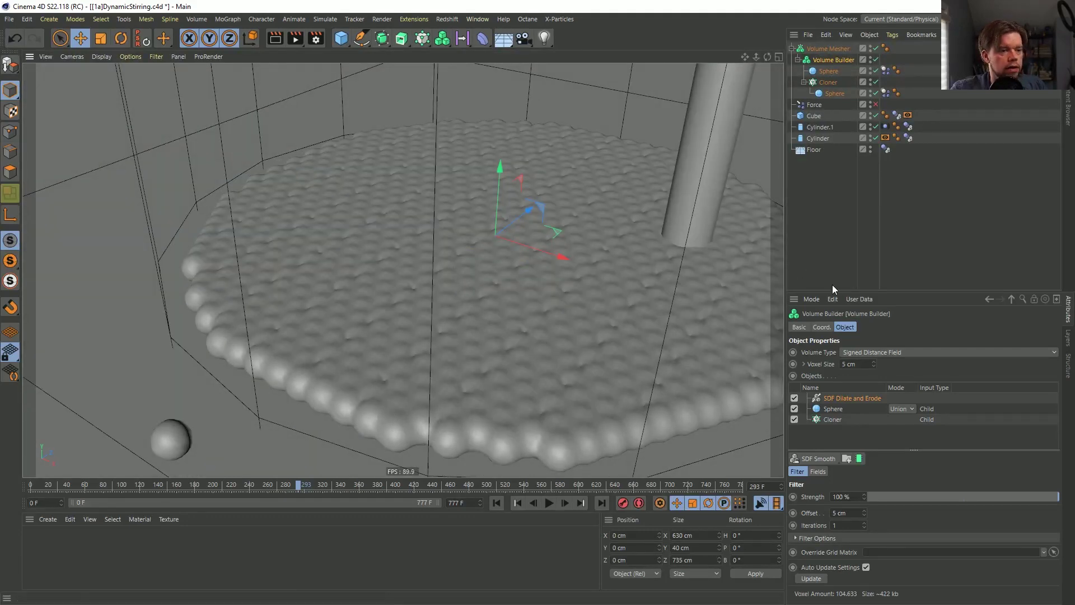
Add an SDF Smooth filter, set its Strength to 50%, and reframe the cylinder view.
click(815, 458)
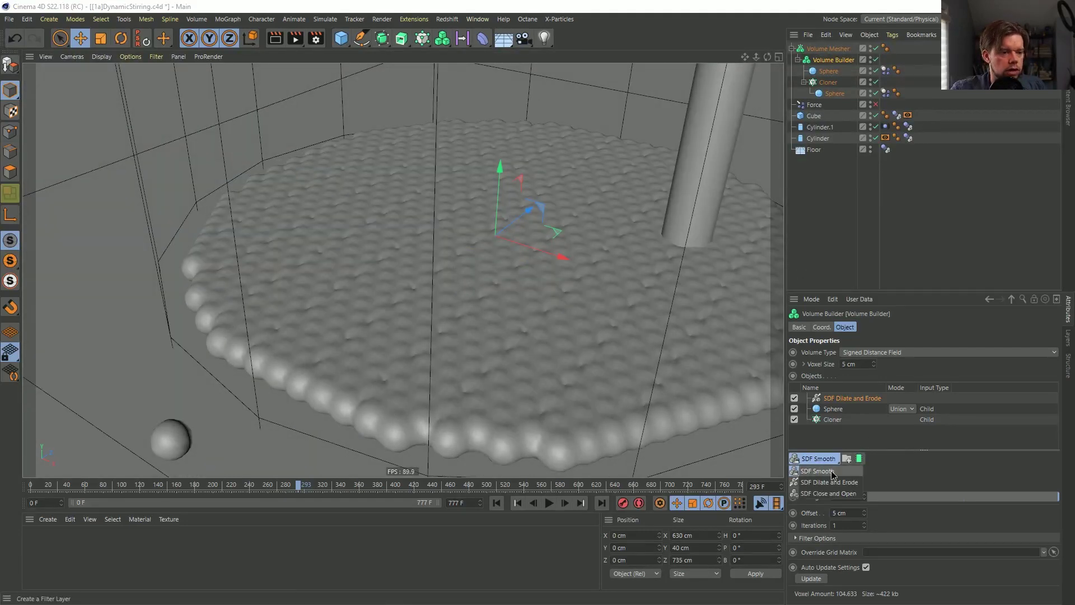
click(828, 472)
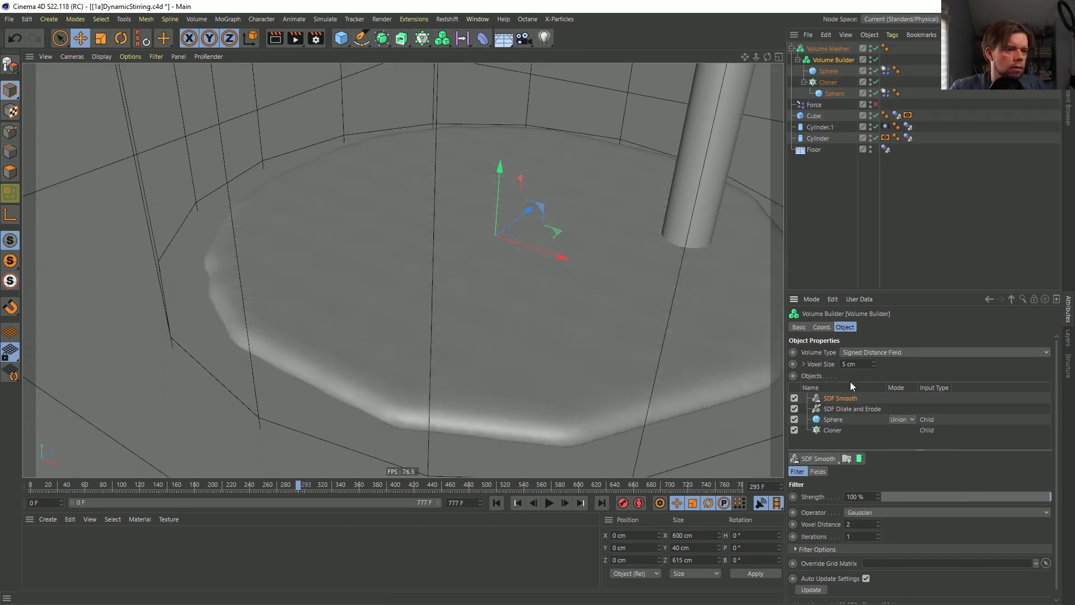
drag(1010, 496, 911, 498)
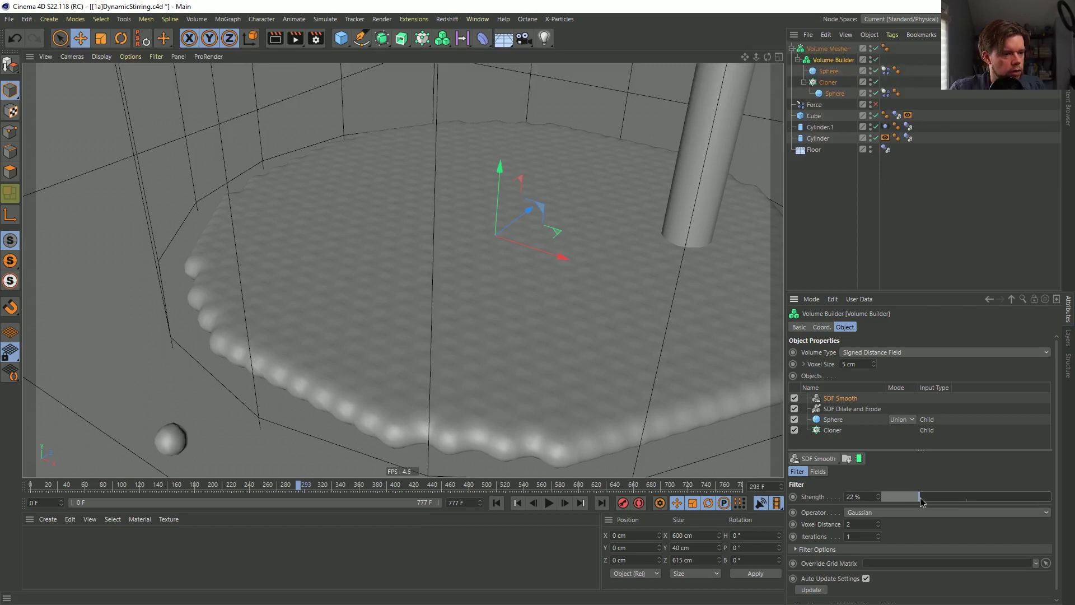
click(842, 409)
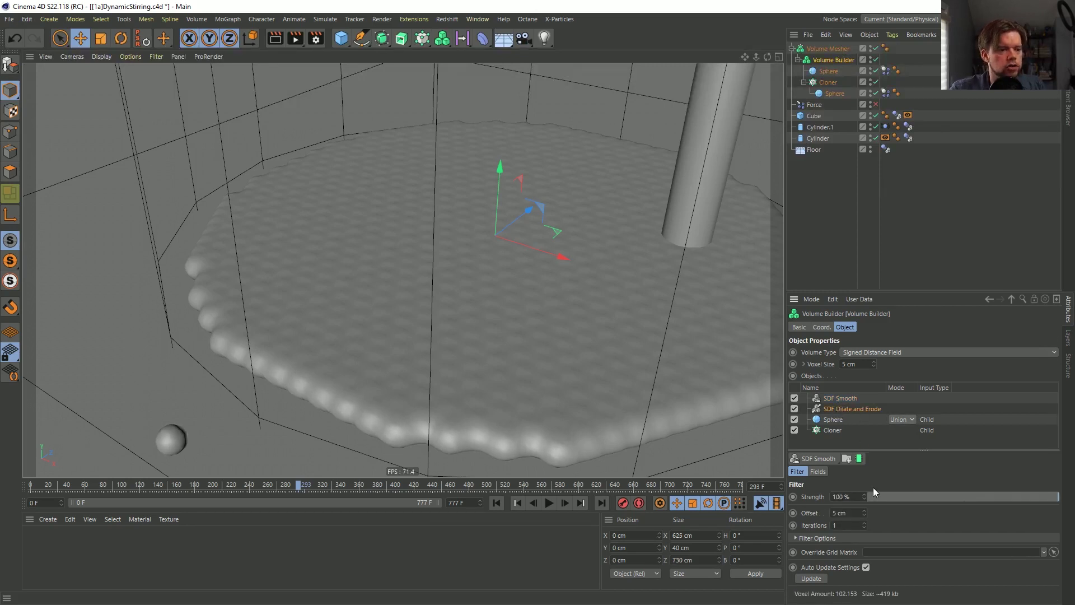
click(817, 398)
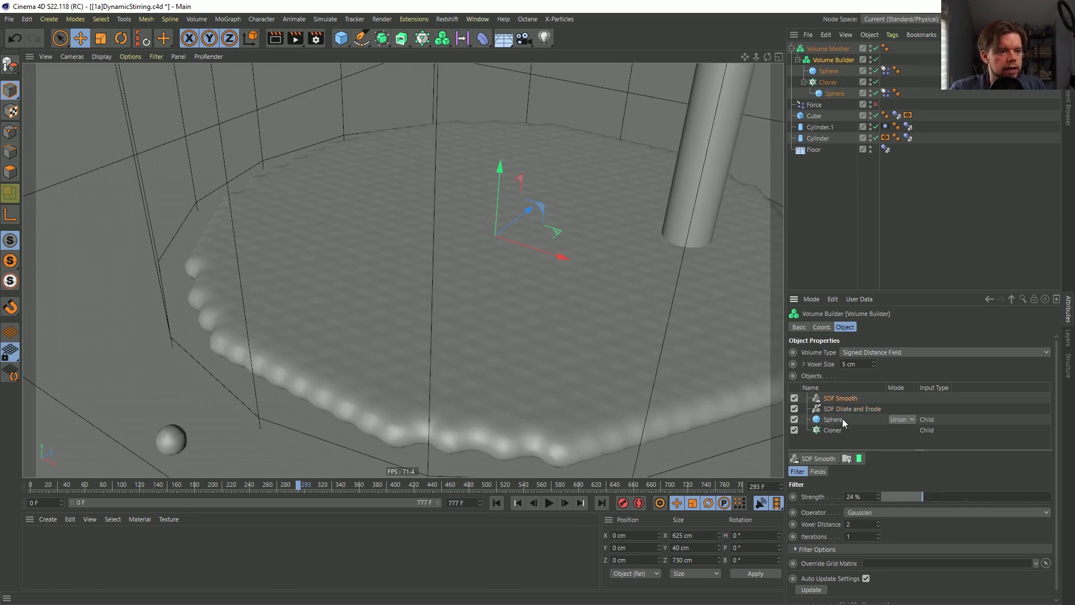
drag(925, 497, 968, 501)
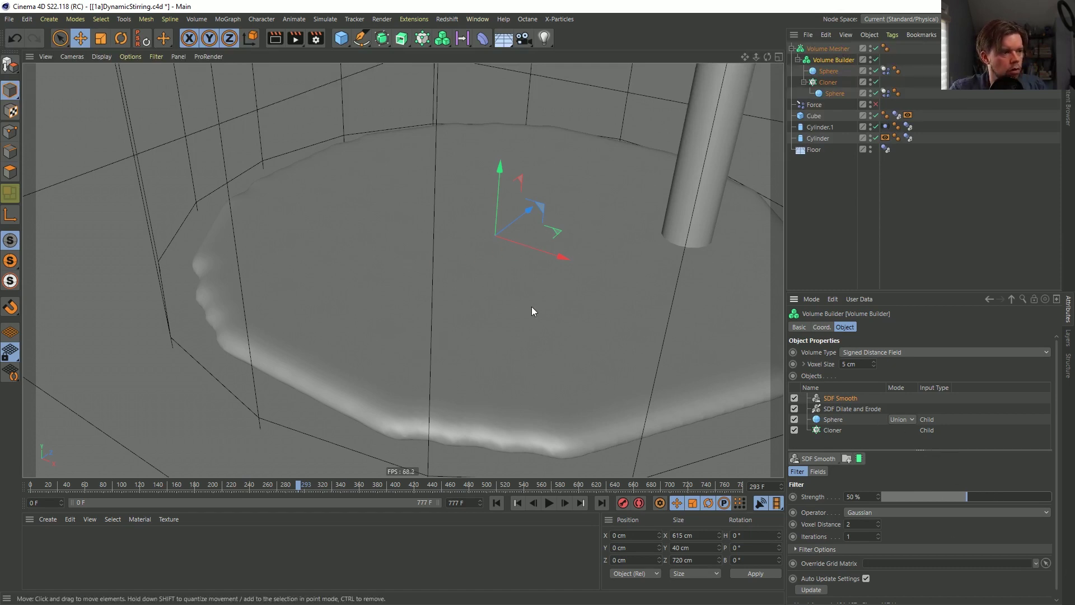
scroll(523, 237, down, 5)
alt+drag(523, 238, 526, 314)
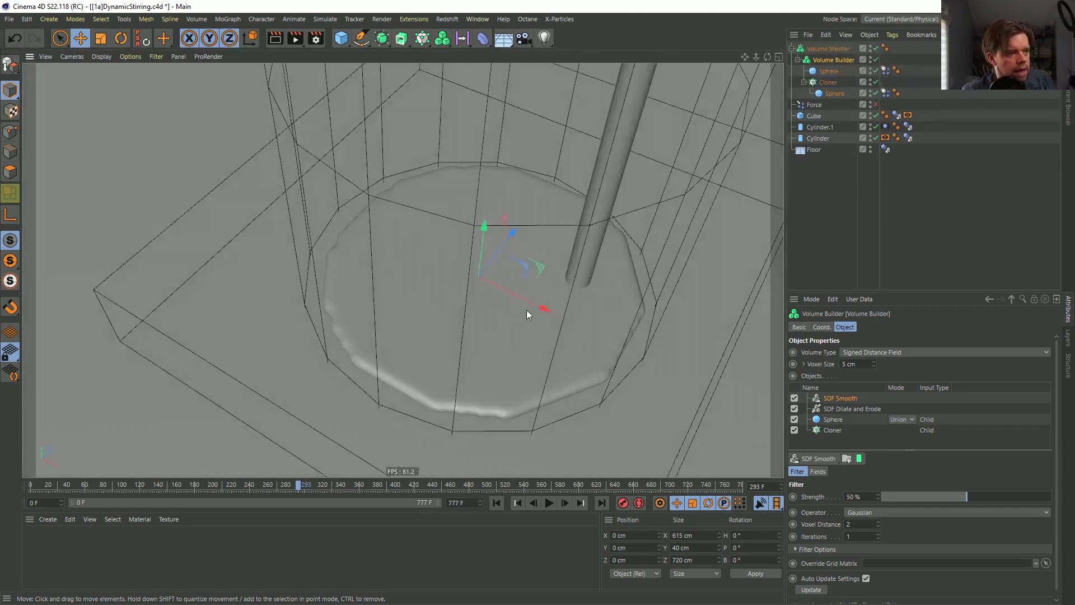
key(ctrl+shift+z)
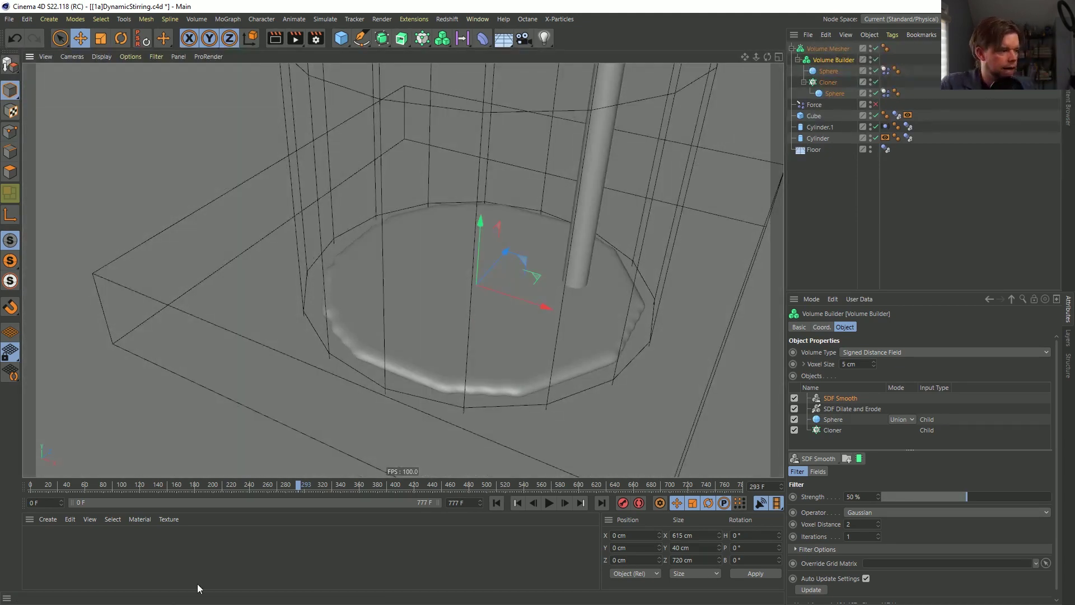
Create a new material on the volume mesh and colour it yellow (H 49°, S 83%, V 80%).
double_click(107, 558)
drag(791, 118, 848, 48)
click(30, 537)
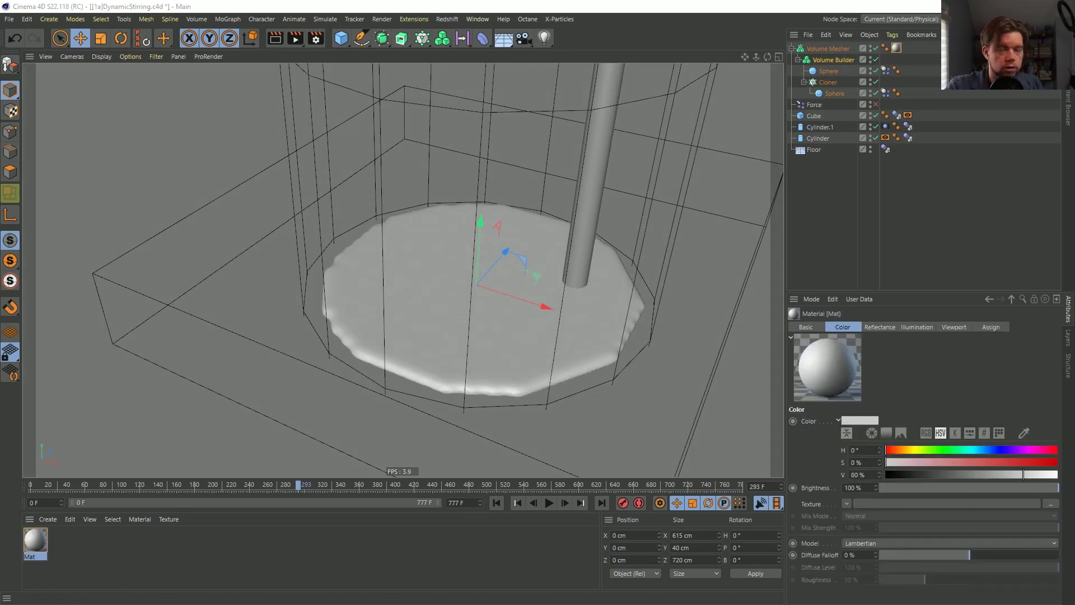
click(614, 206)
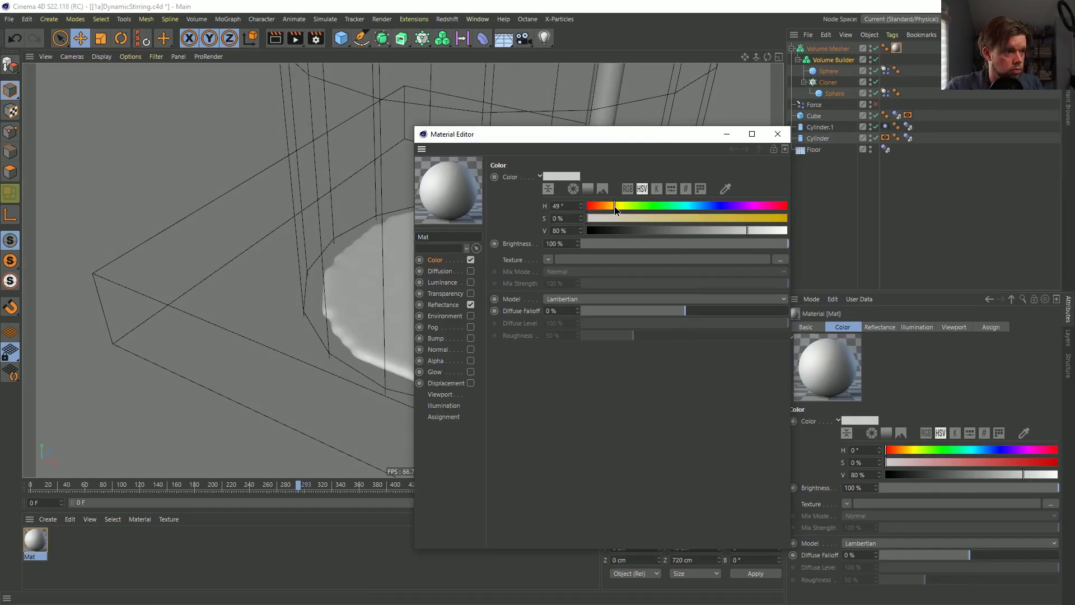
drag(616, 218, 753, 208)
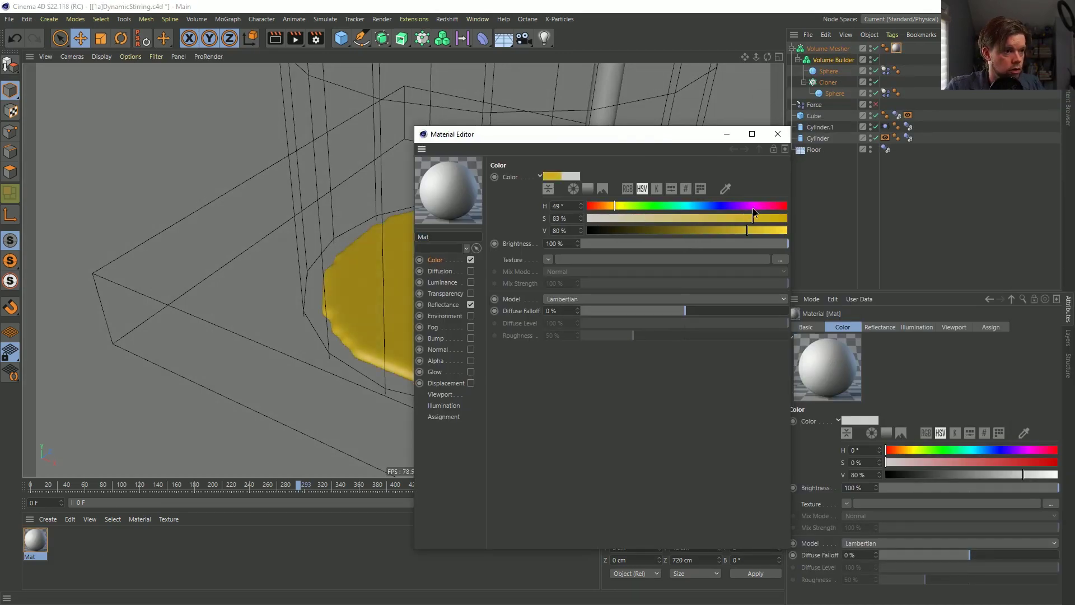
click(777, 134)
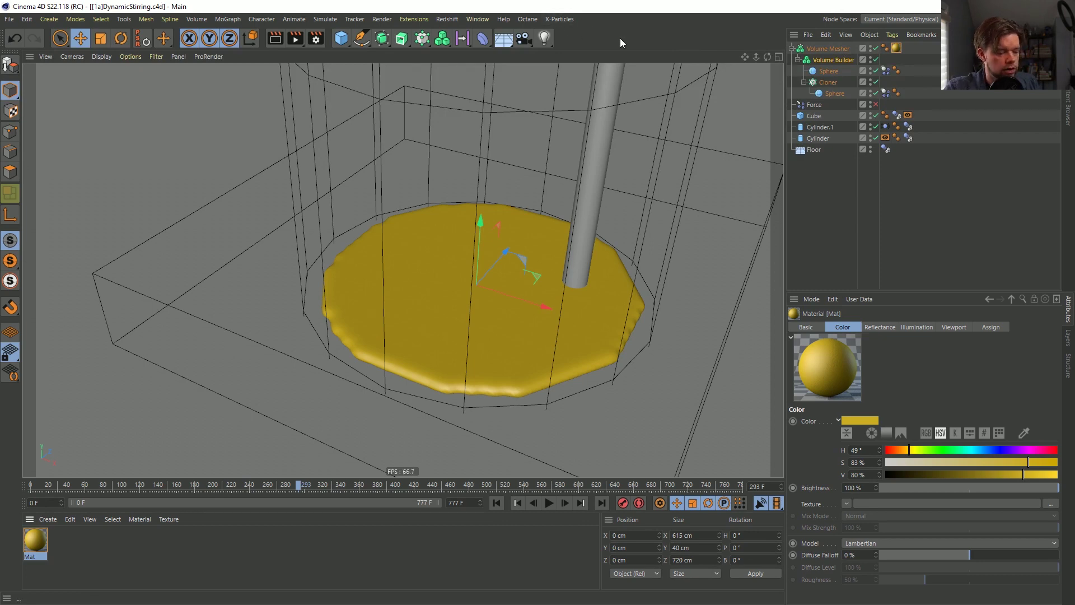
Set the render output to 1080 × 1080 with locked ratio, then halve it to 540 × 540 pixels.
key(ctrl+b)
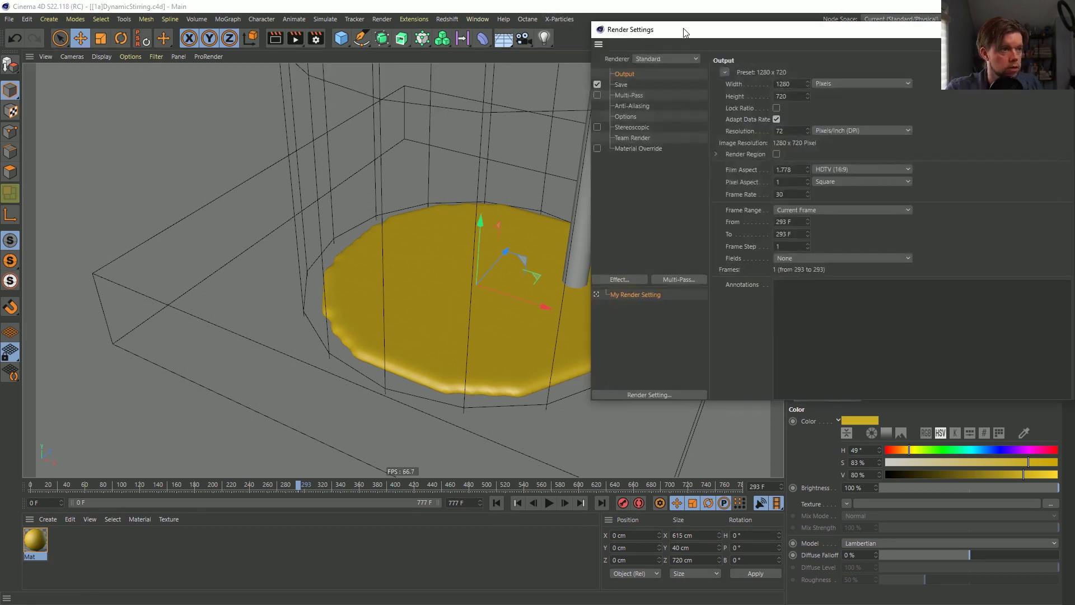
drag(686, 32, 462, 38)
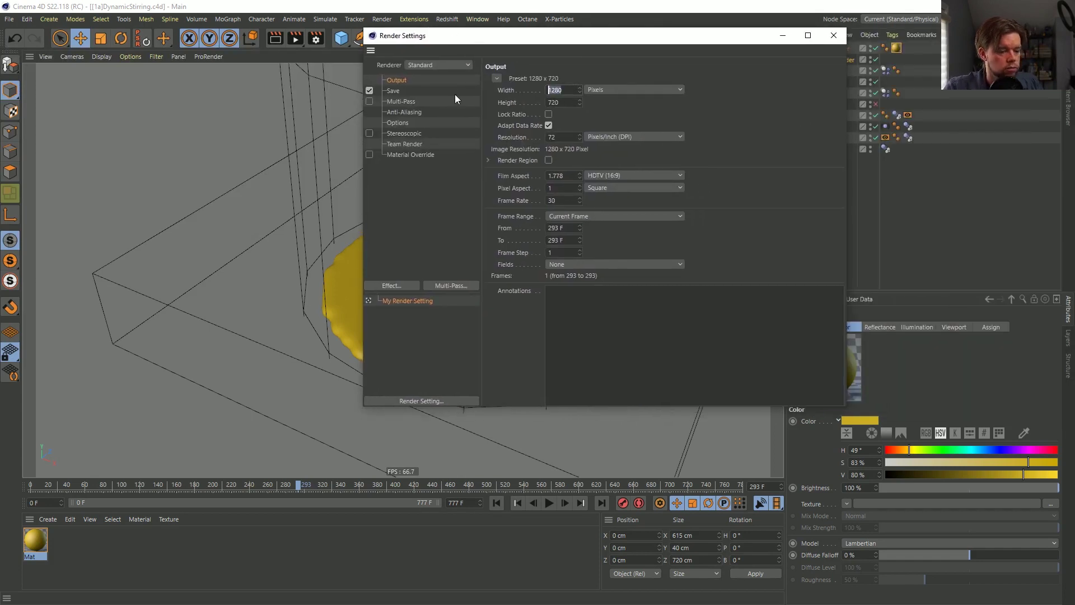
text(108)
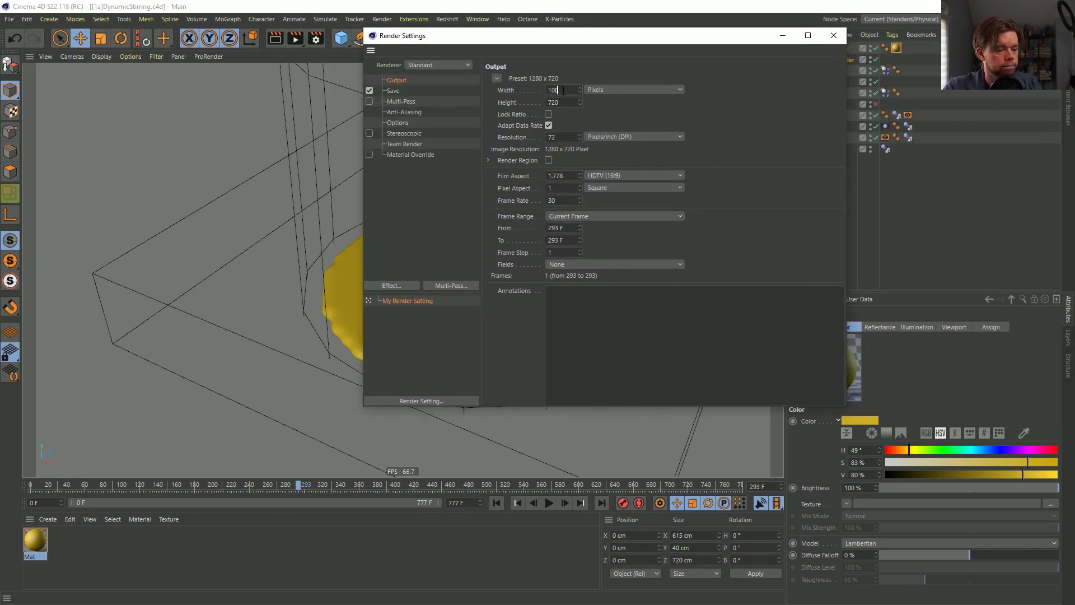
key(Tab)
text(1080)
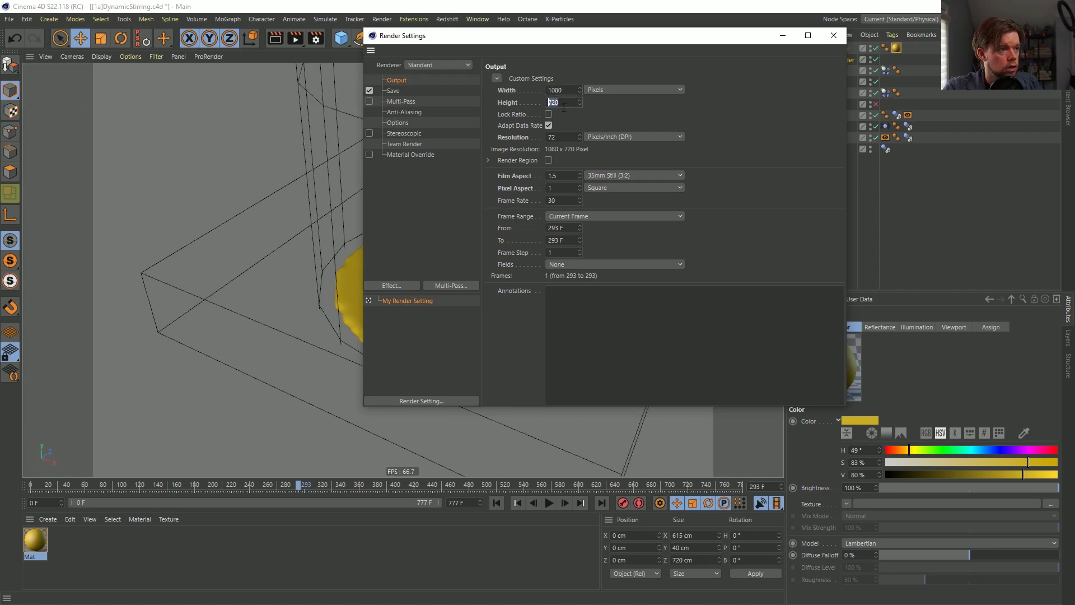
key(Return)
click(549, 114)
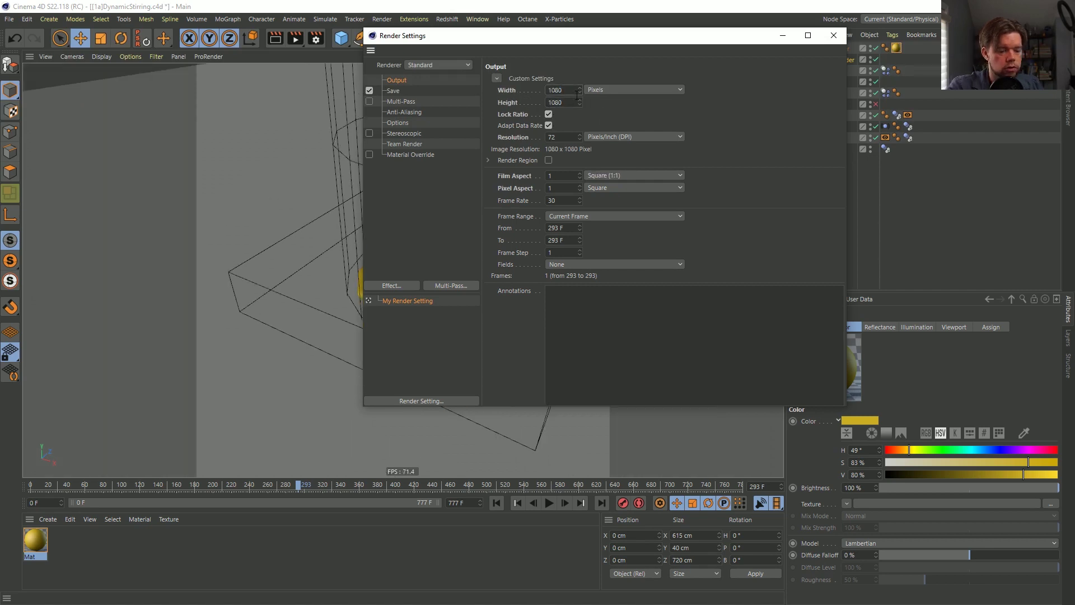
text(2)
key(Return)
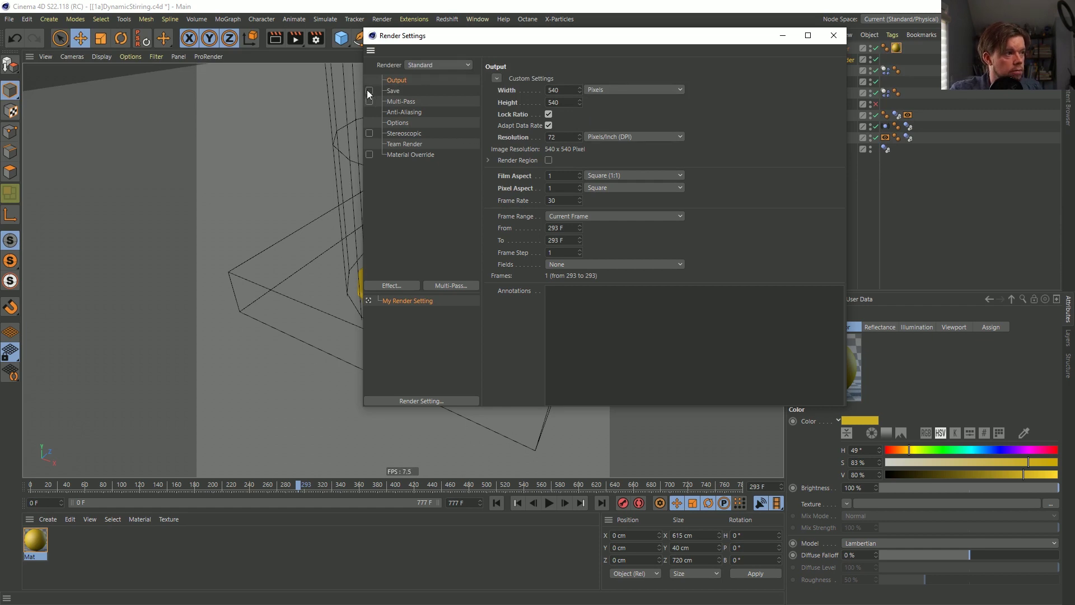
Render all frames 0–777 and switch the renderer to the Viewport Renderer.
click(589, 216)
click(589, 250)
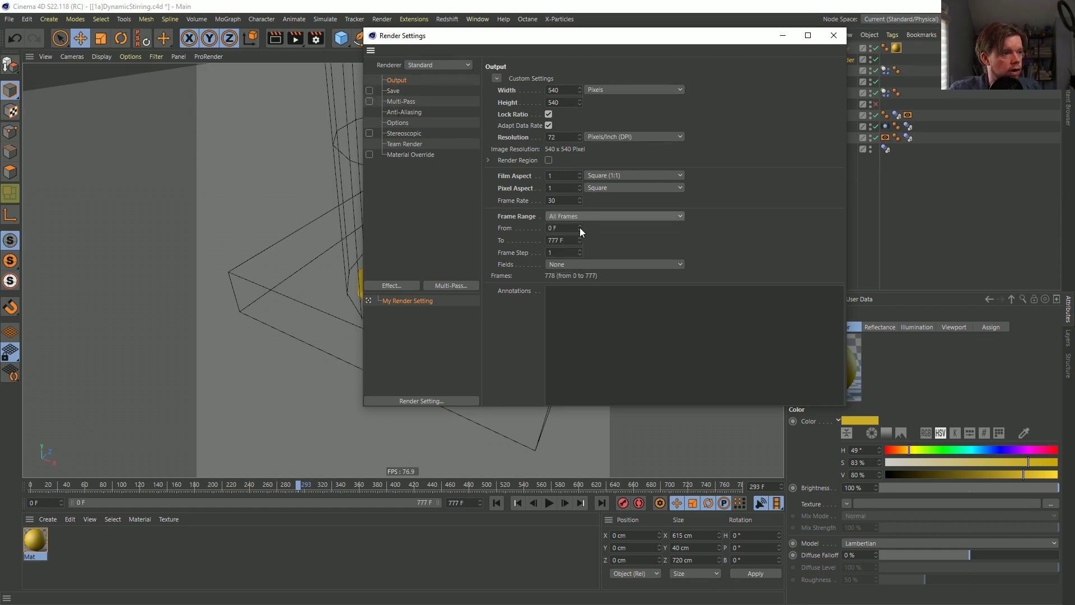
click(427, 66)
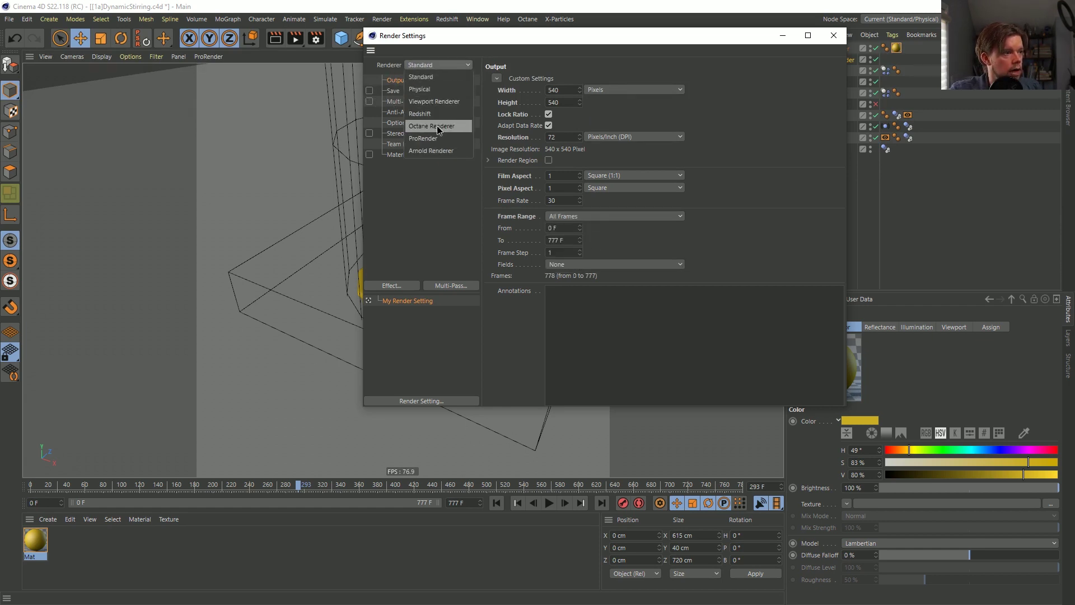
click(445, 101)
click(403, 99)
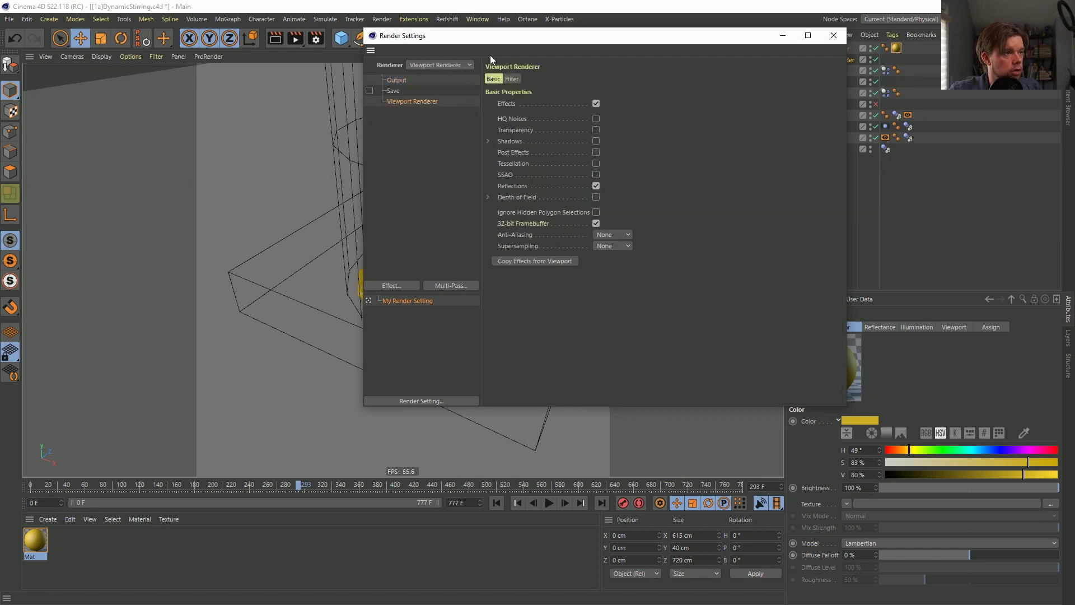
drag(488, 39, 335, 90)
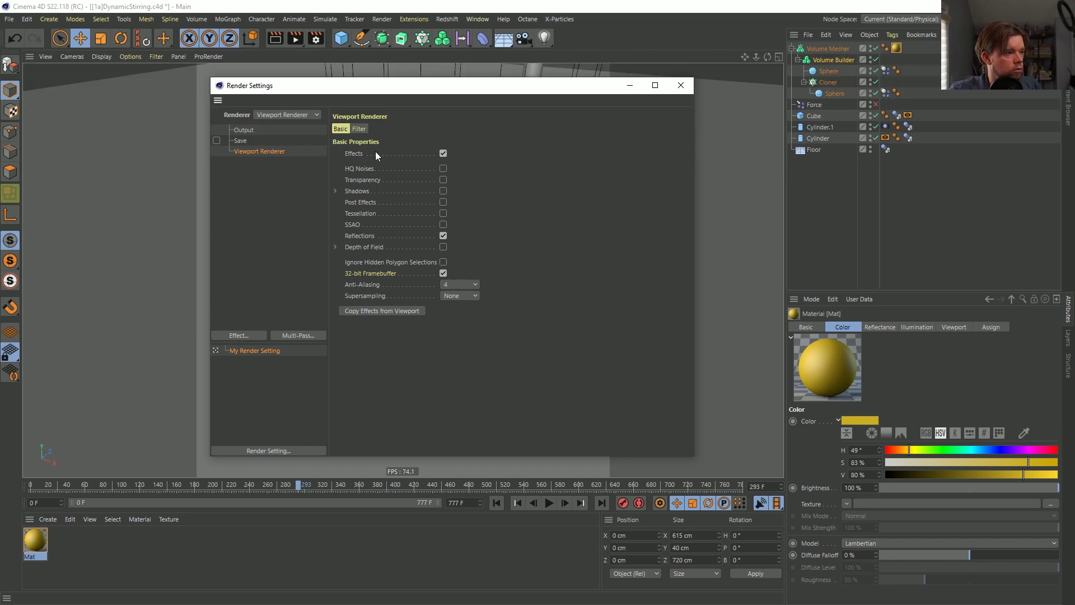
Load a filter preset that hides the grid and horizon, then close the render settings.
click(359, 128)
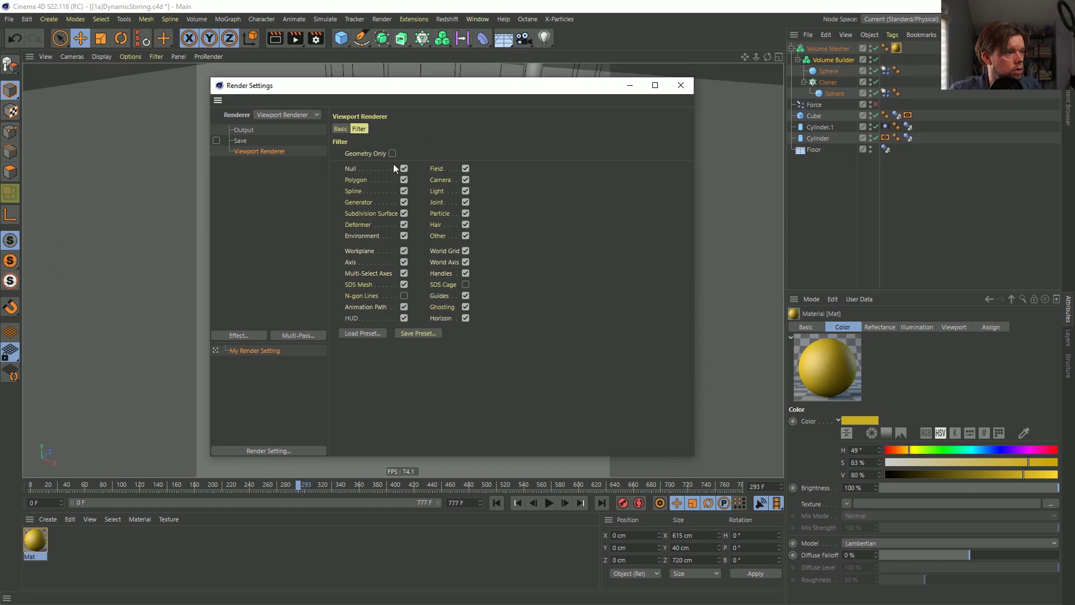
click(381, 334)
click(395, 253)
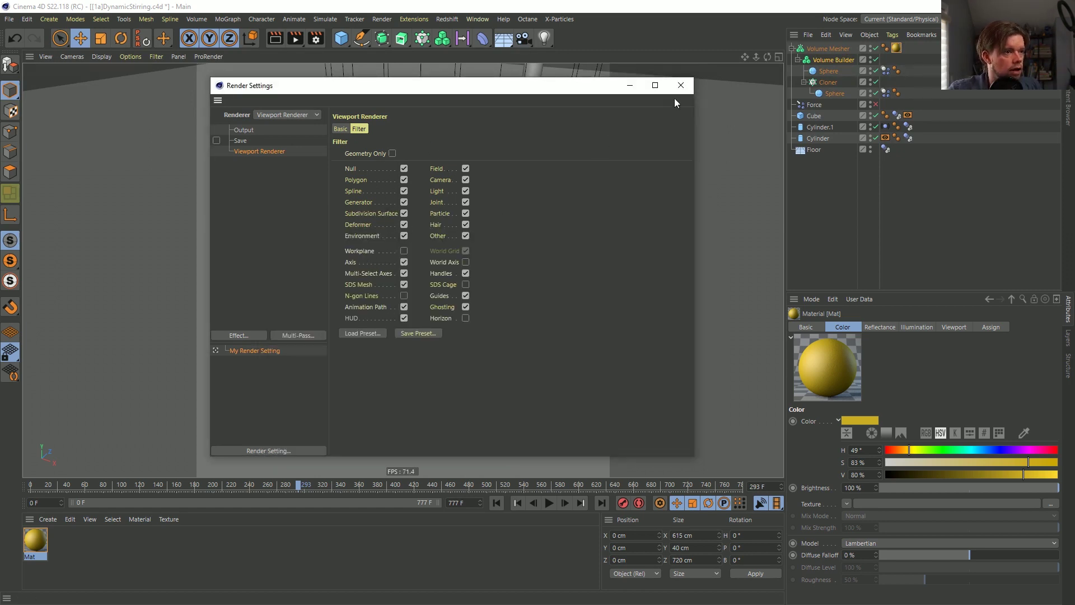
click(680, 85)
drag(467, 284, 446, 279)
scroll(425, 294, up, 8)
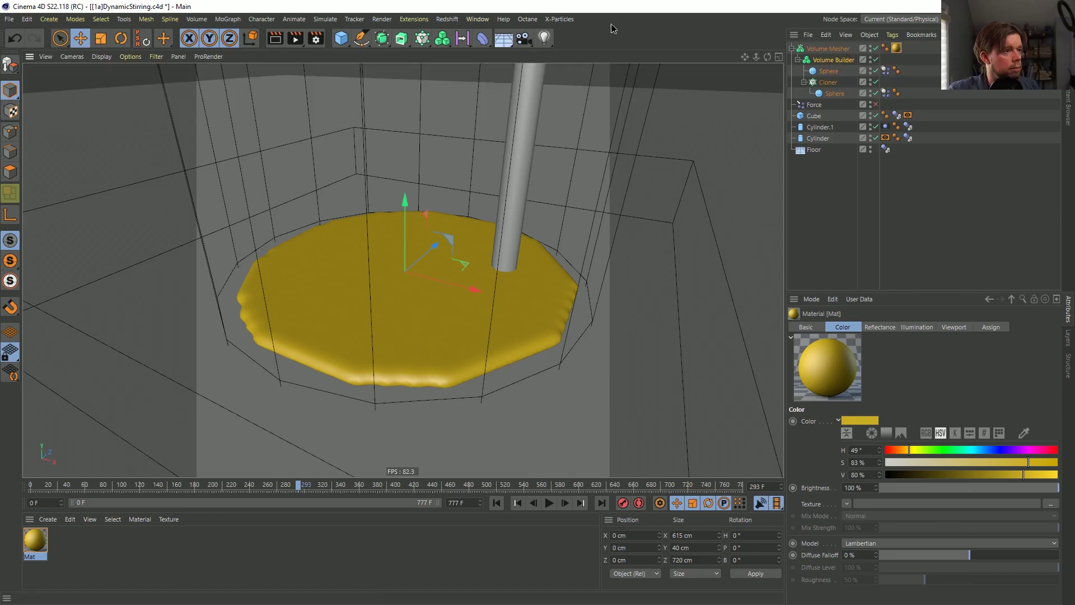
Render the animation to the Picture Viewer, continuing without saving a file.
click(295, 37)
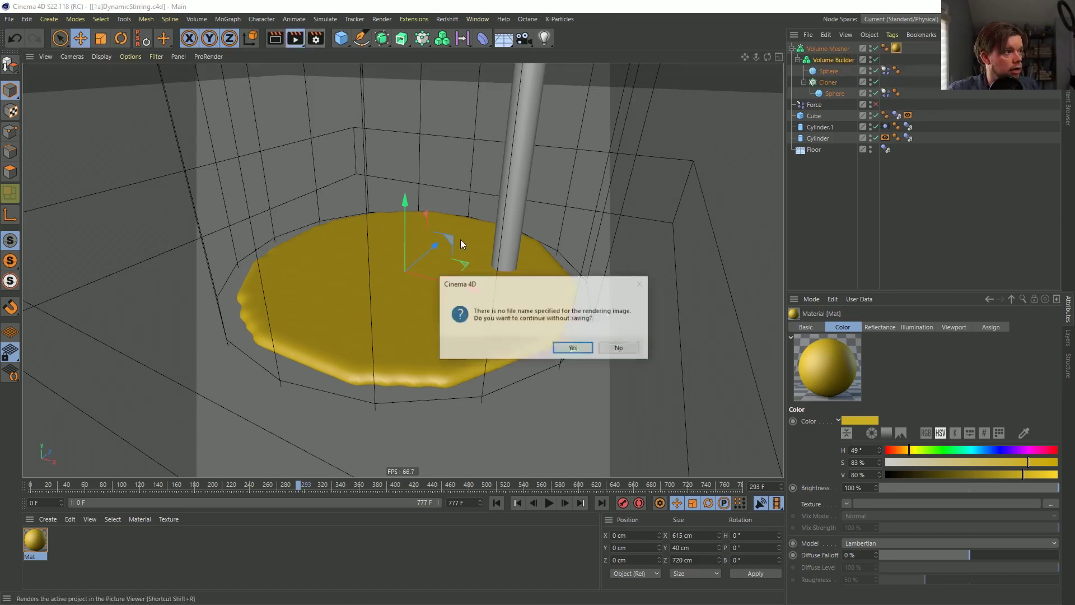
click(569, 346)
drag(549, 134, 496, 84)
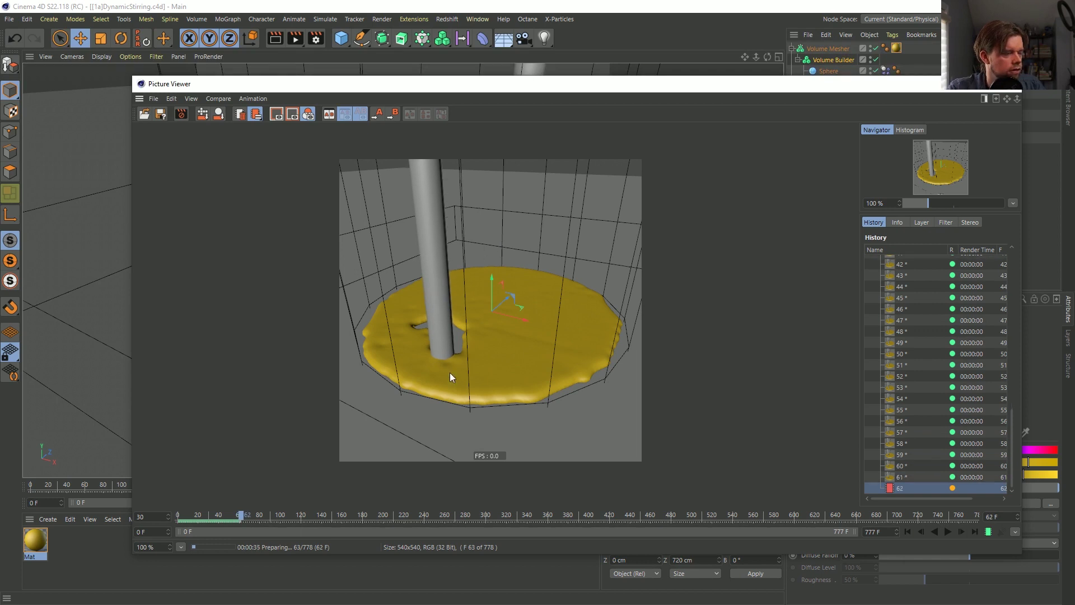
drag(651, 84, 388, 127)
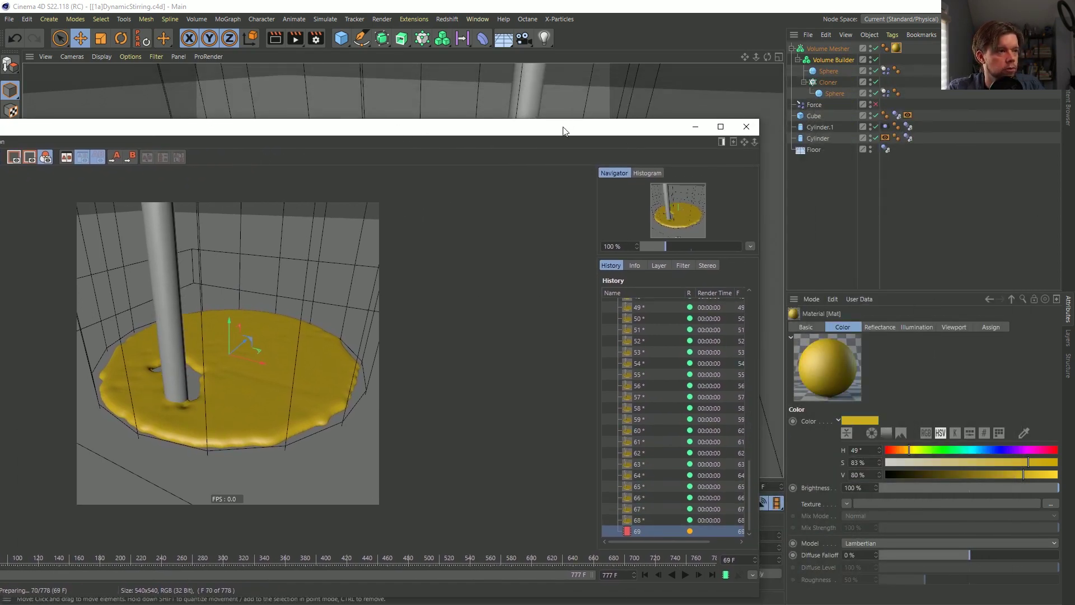
drag(562, 130, 705, 76)
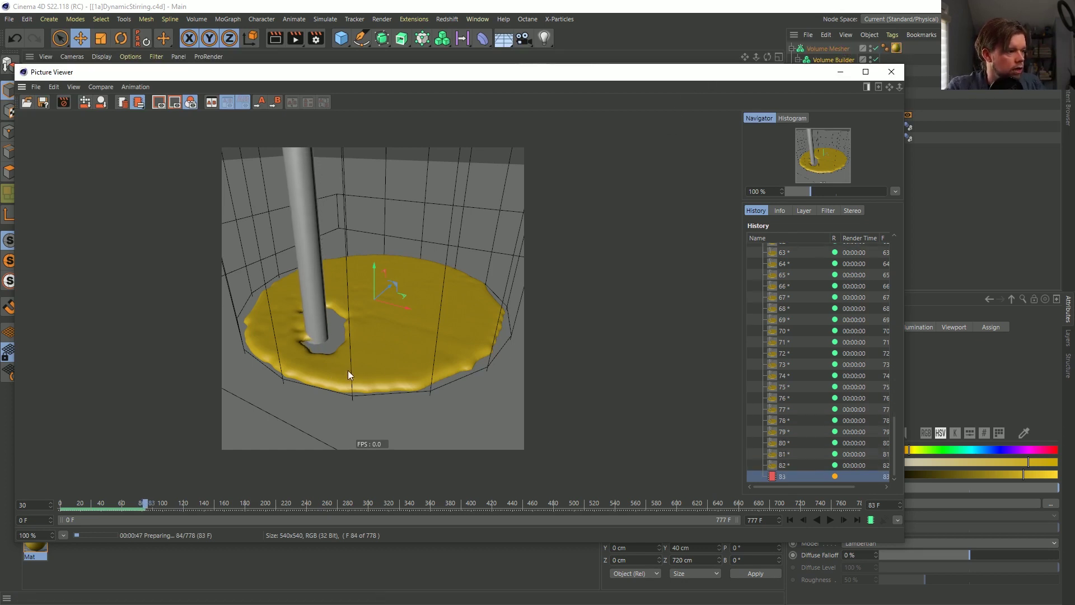
Play back the rendered frames from the first one and stop at frame 77.
click(802, 521)
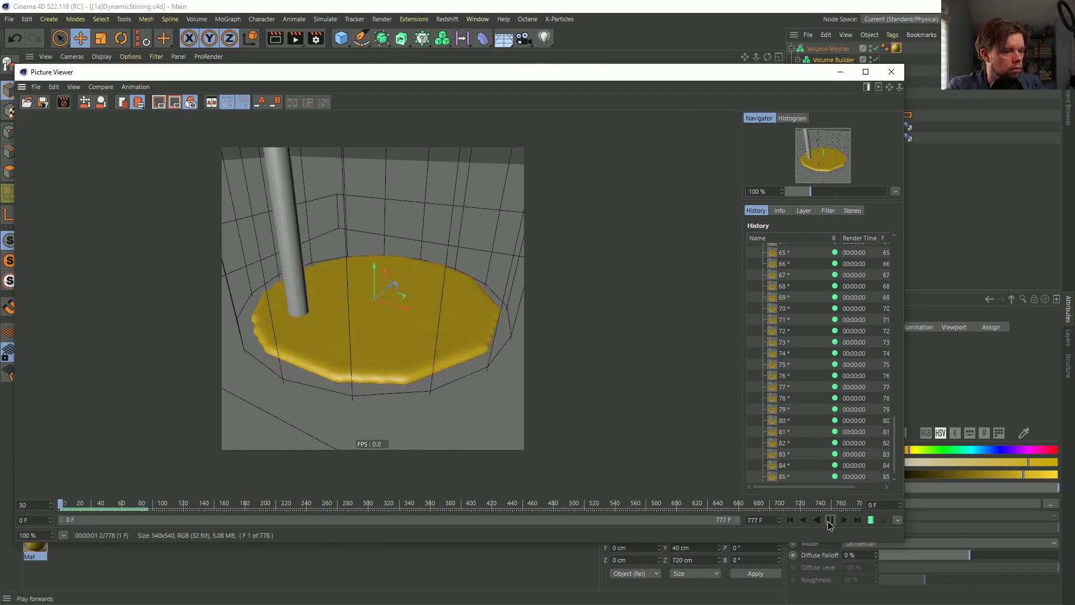
click(829, 519)
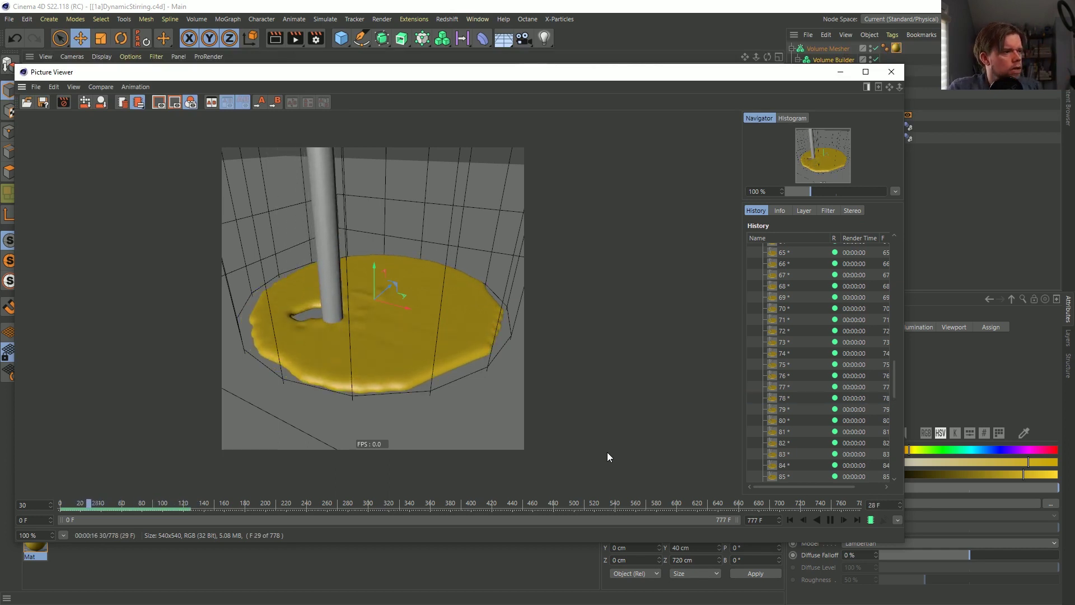
click(829, 519)
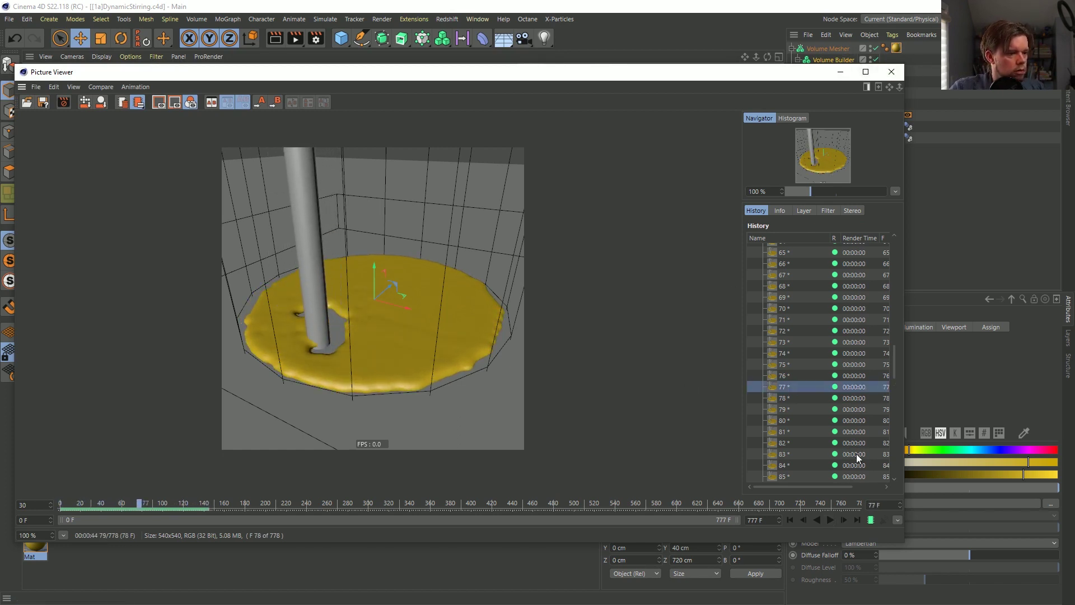
click(859, 516)
drag(631, 69, 644, 519)
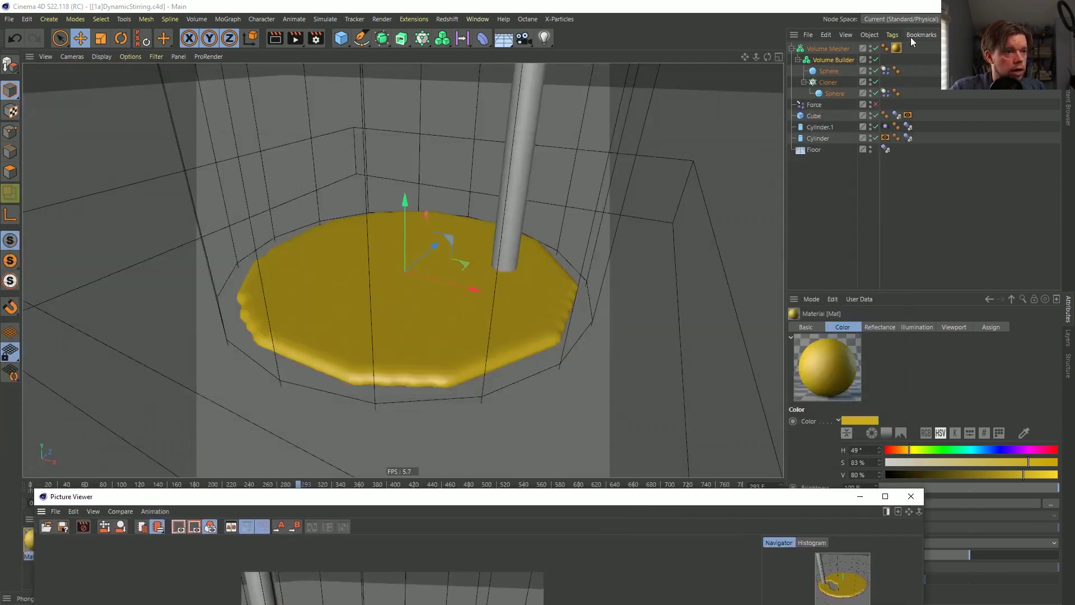
Duplicate the Cloner with its sphere, set the clone count, and reposition the white clone patch.
click(828, 82)
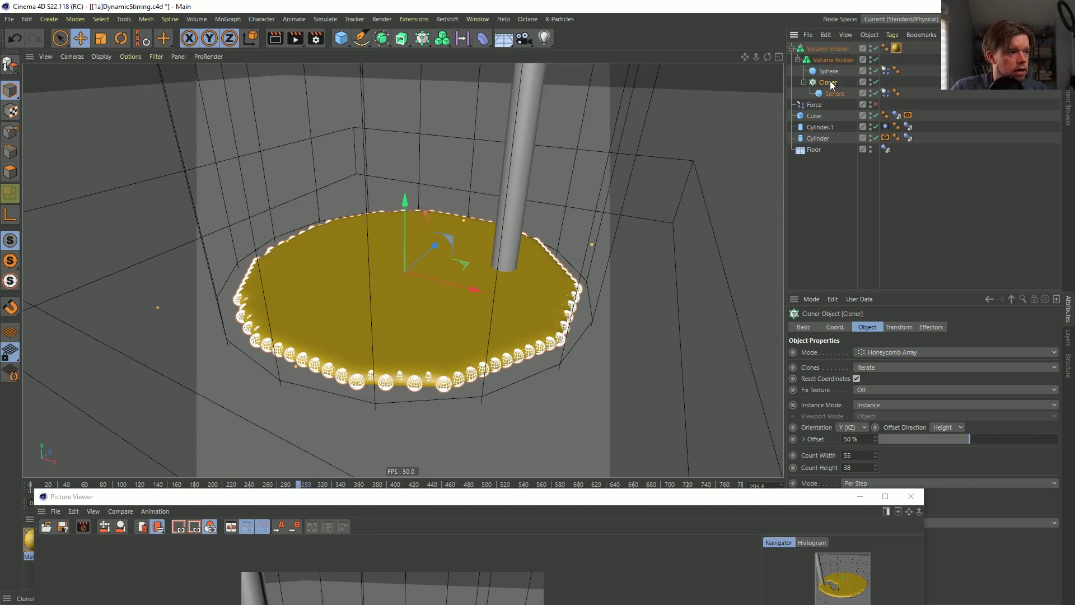
key(ctrl+c)
key(ctrl+v)
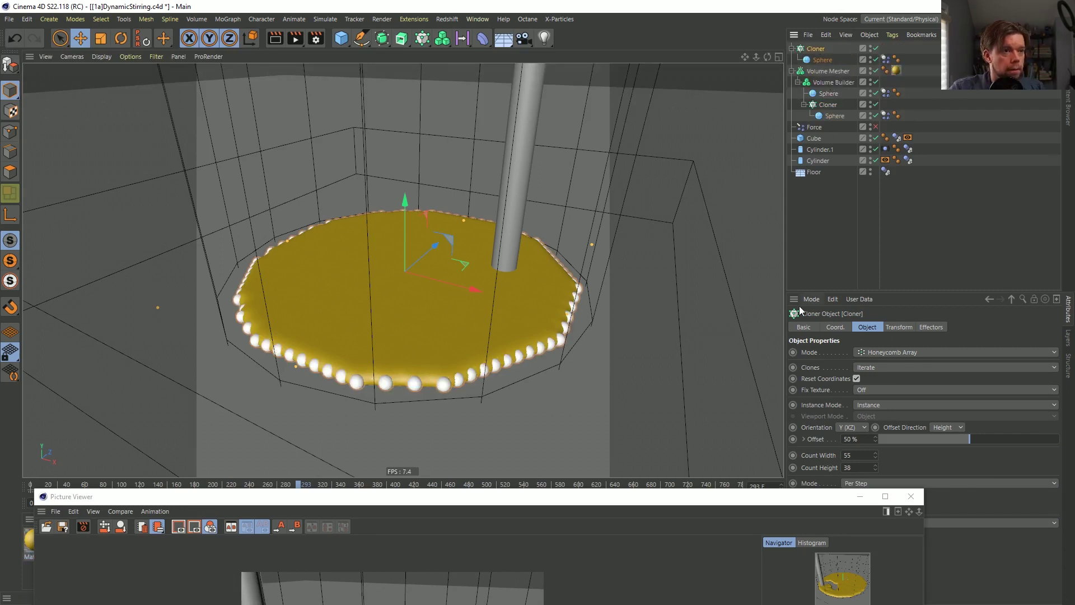
drag(778, 496, 744, 539)
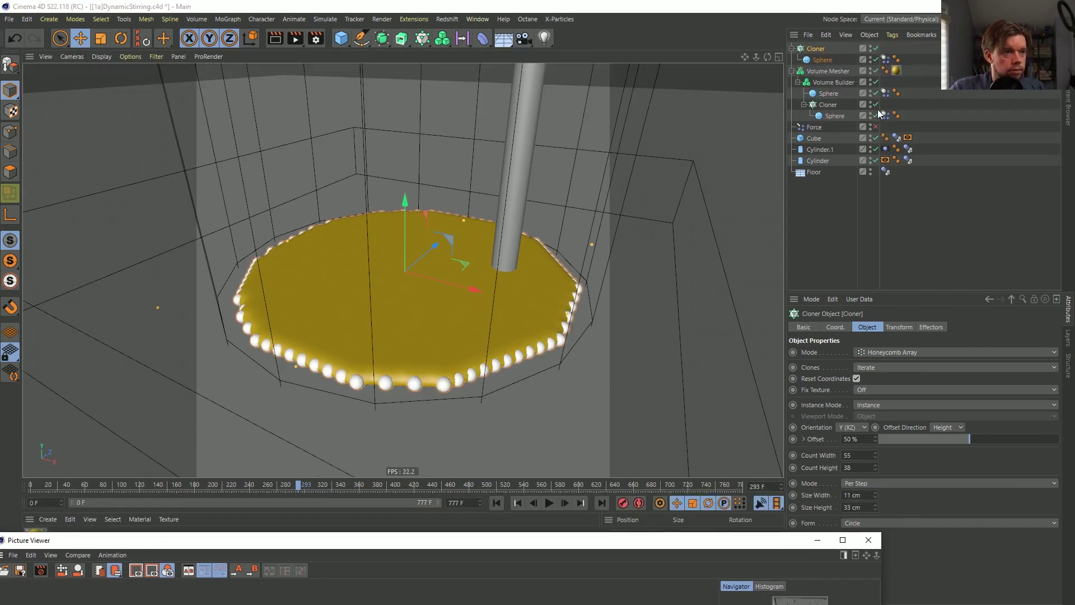
click(876, 70)
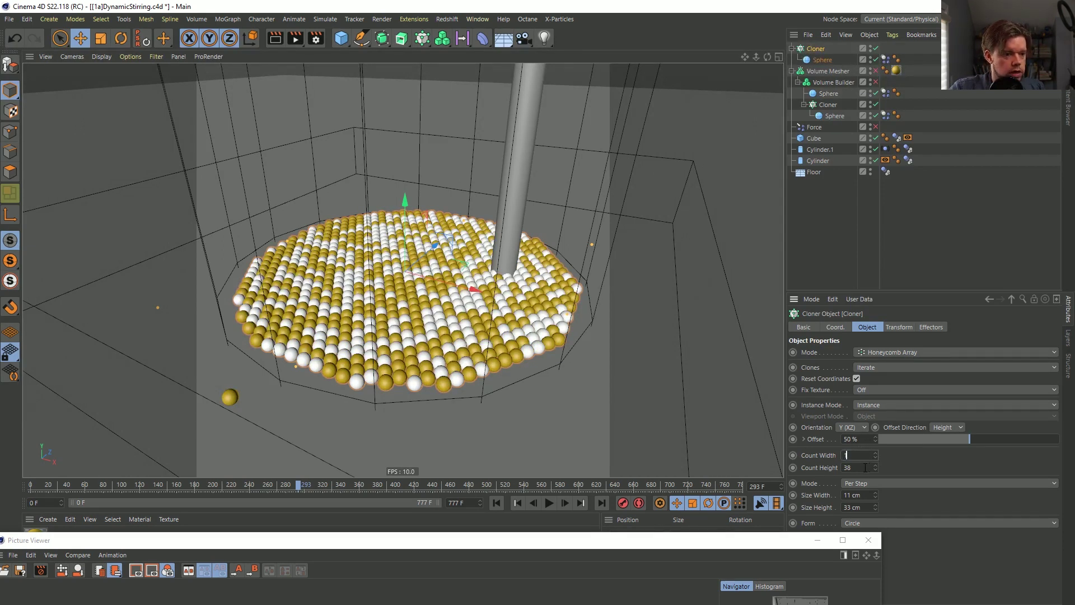
key(Return)
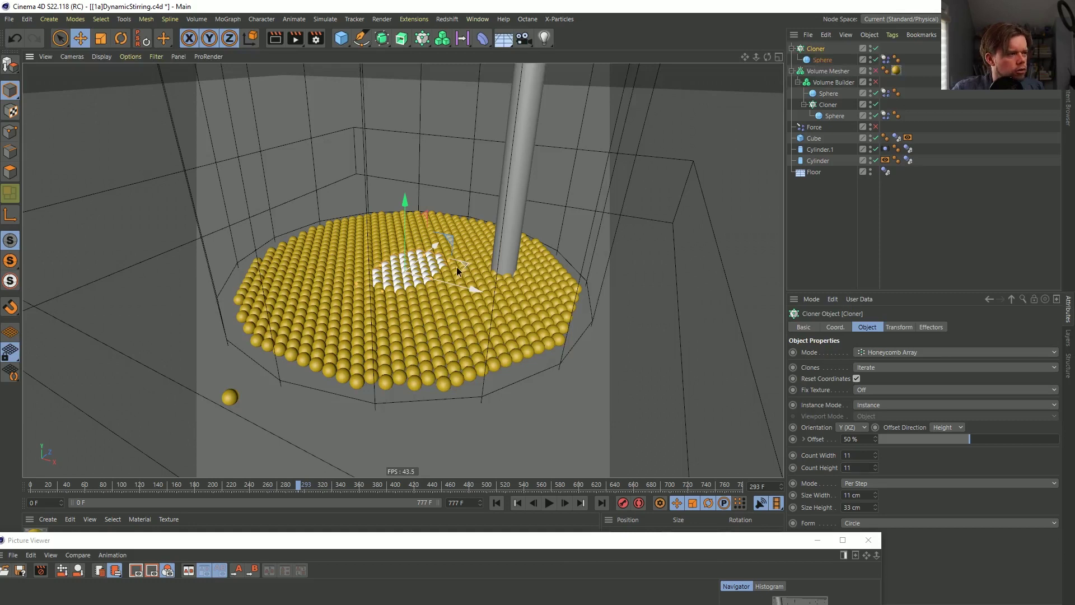
mouse_move(455, 266)
mouse_down()
mouse_move(470, 288)
mouse_move(550, 334)
mouse_move(459, 272)
mouse_move(469, 281)
mouse_up()
drag(495, 300, 460, 260)
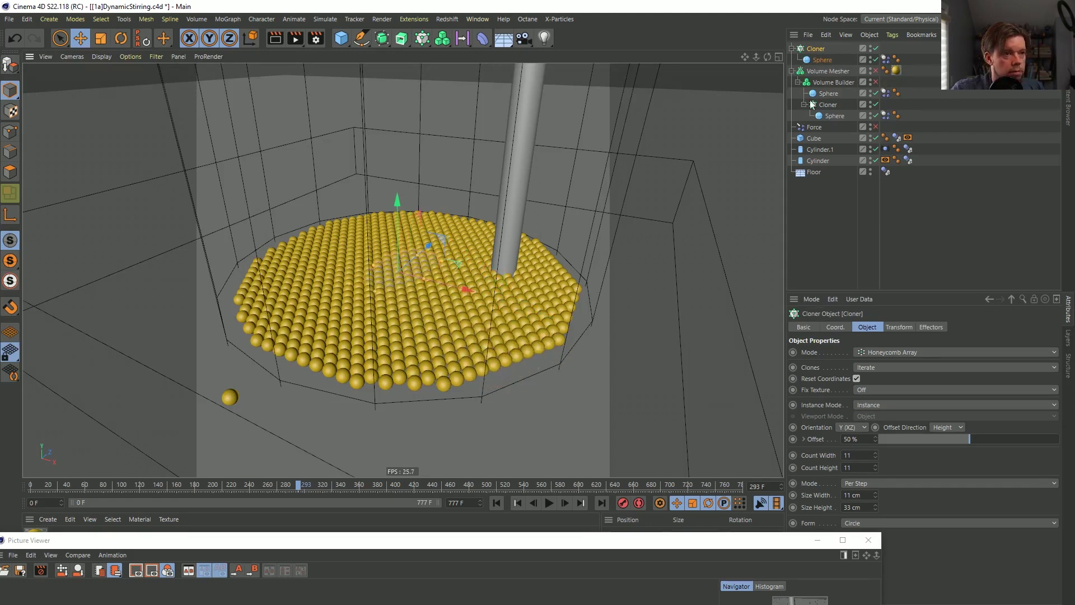
Duplicate the Volume Mesher, enable Volume Mesher.1, and put only the inner Cloner in its builder.
click(828, 71)
key(ctrl+c)
key(ctrl+v)
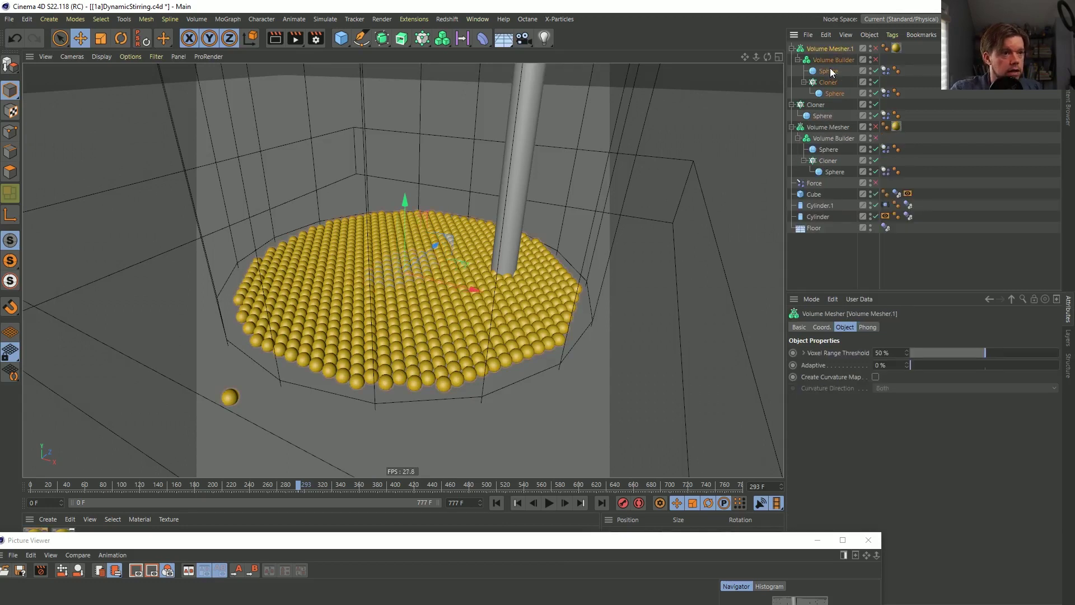
click(876, 49)
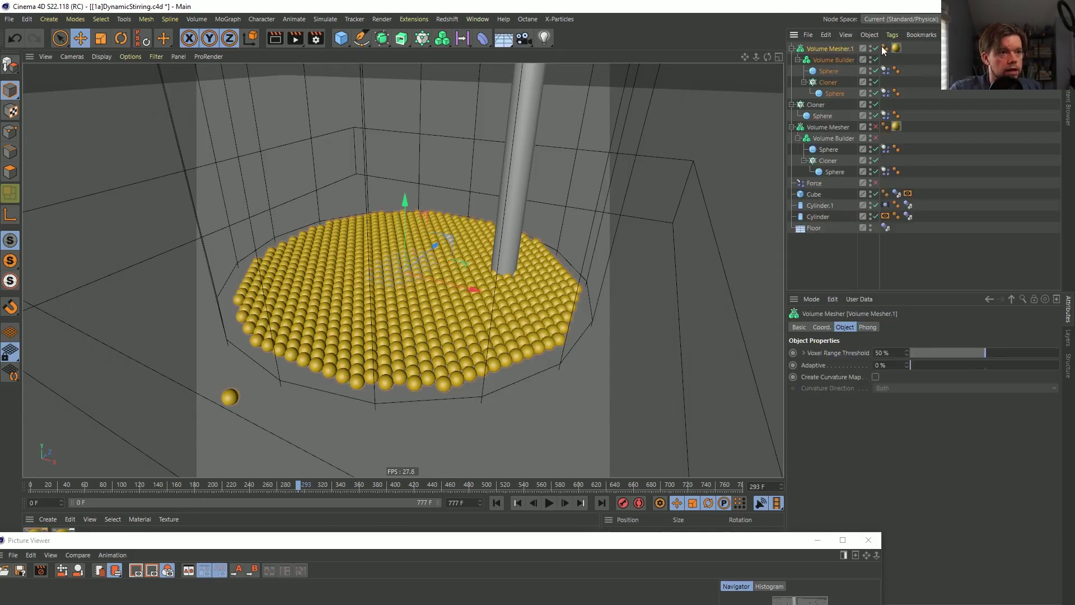
click(823, 83)
key(Delete)
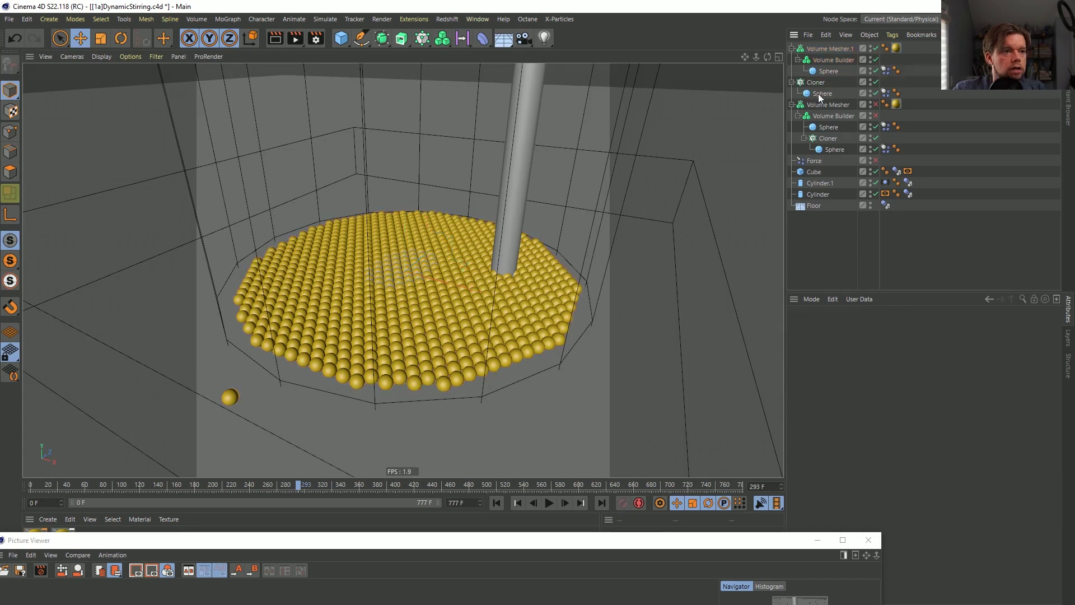
drag(836, 73, 832, 75)
click(832, 75)
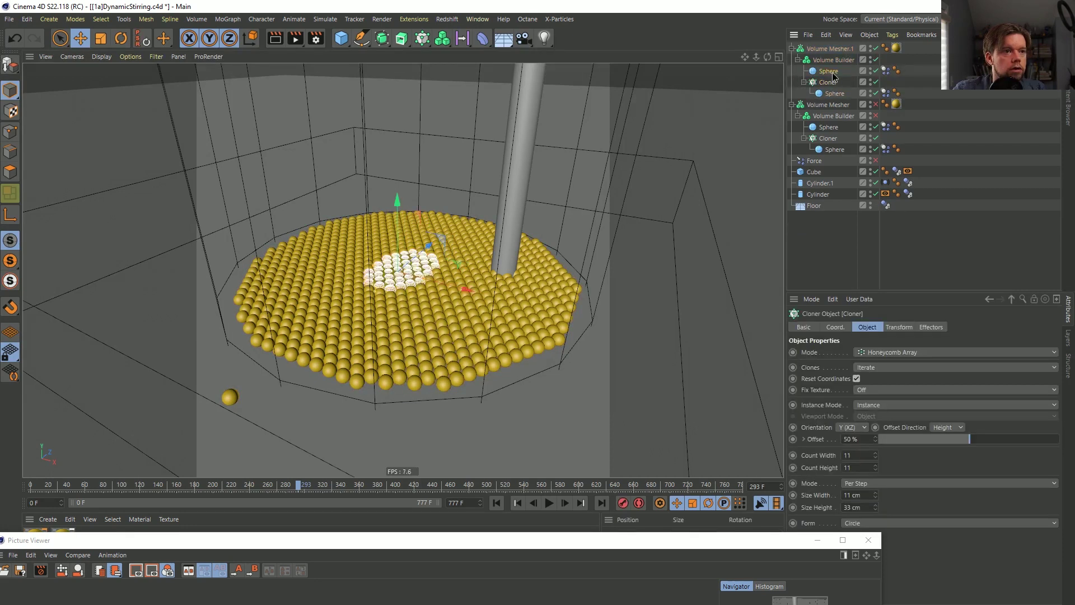
key(Delete)
key(Delete)
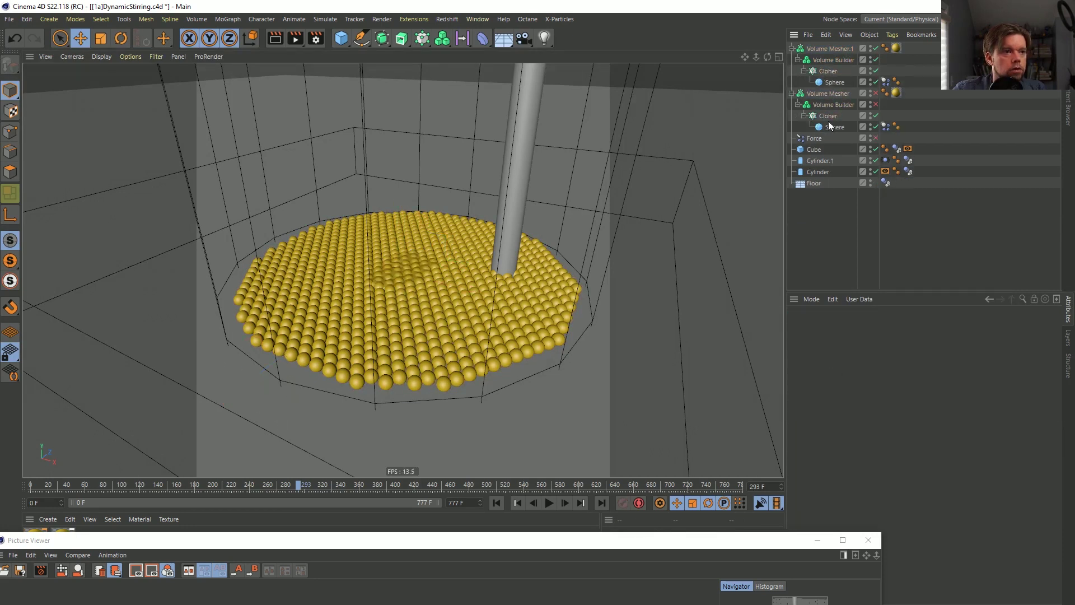
drag(105, 543, 108, 575)
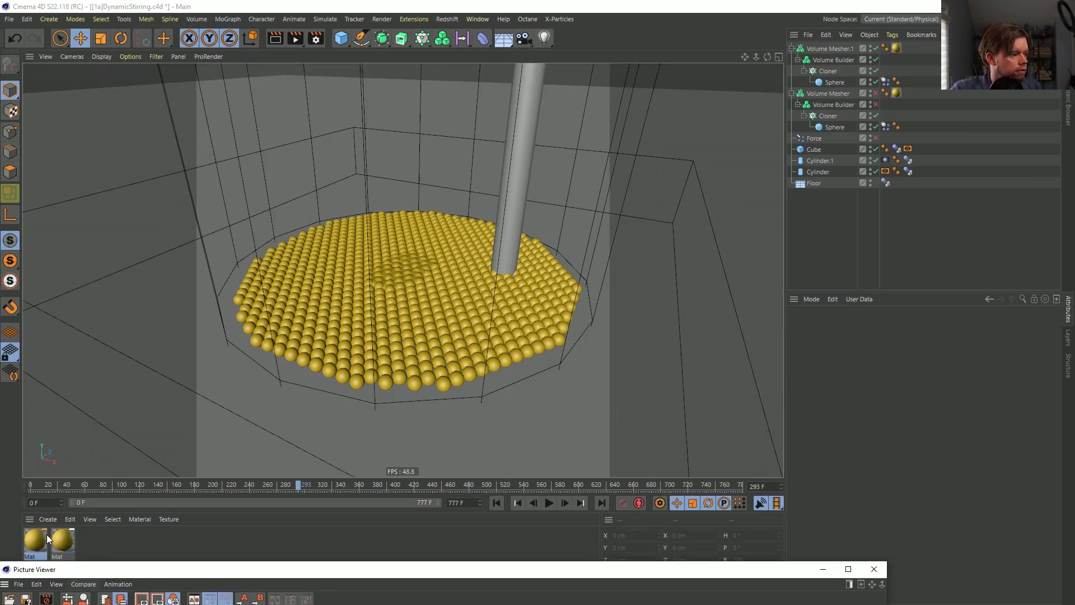
Set the Mat material's hue to 0° for red and re-enable the second Volume Builder.
click(35, 540)
double_click(35, 539)
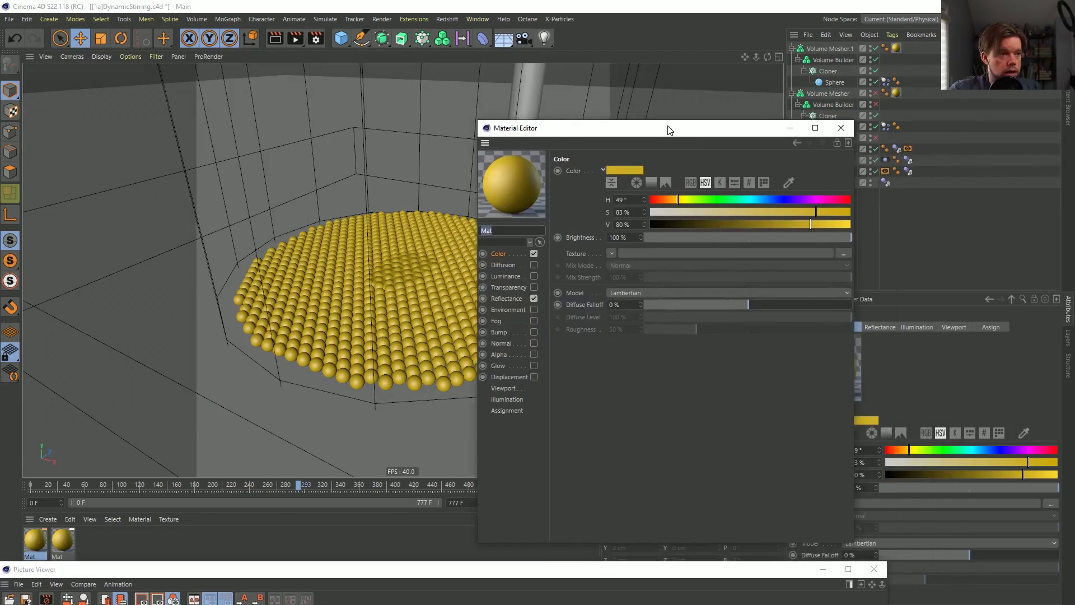
click(646, 200)
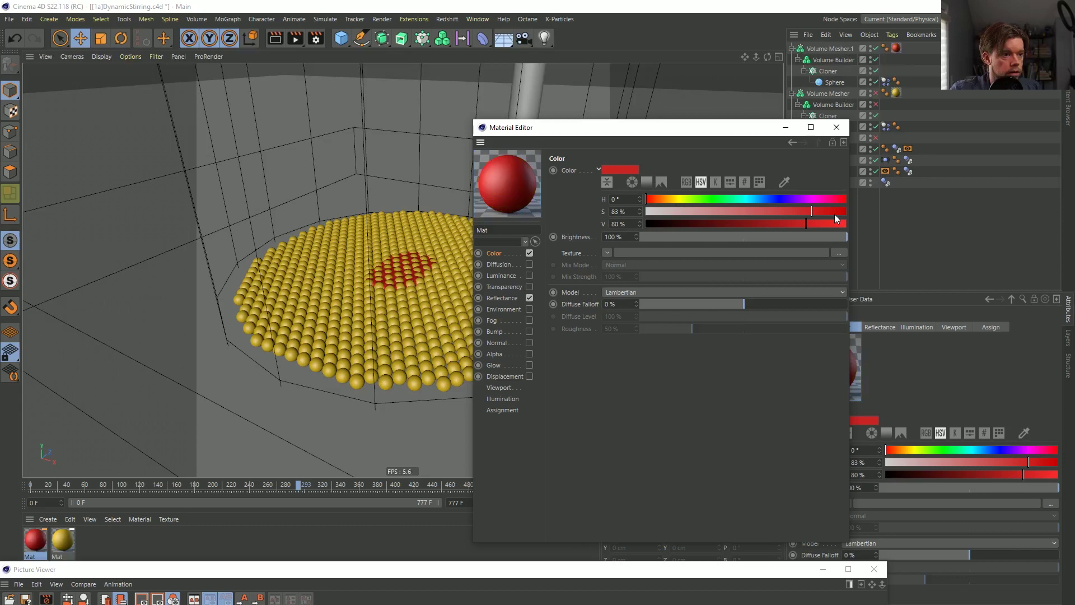
click(836, 127)
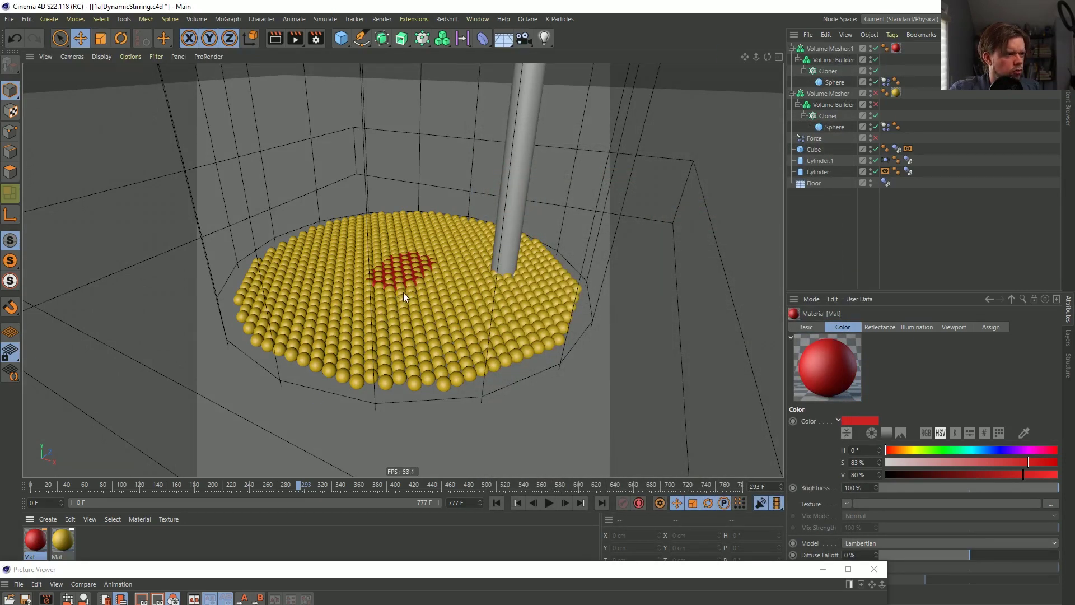
click(876, 104)
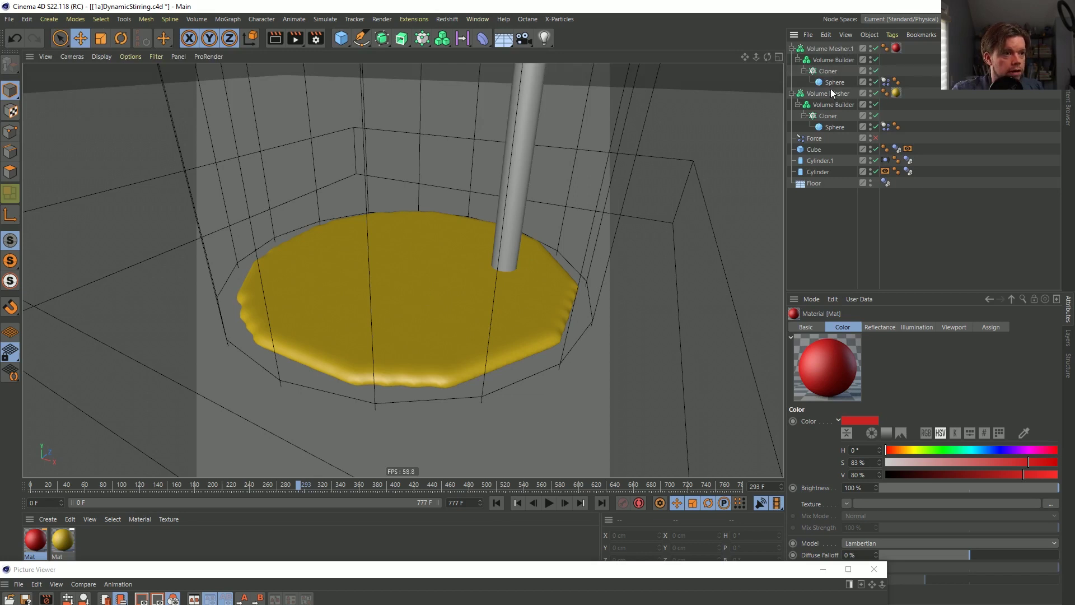
Set the second Volume Builder's SDF Smooth Strength to 60%.
ctrl+click(834, 60)
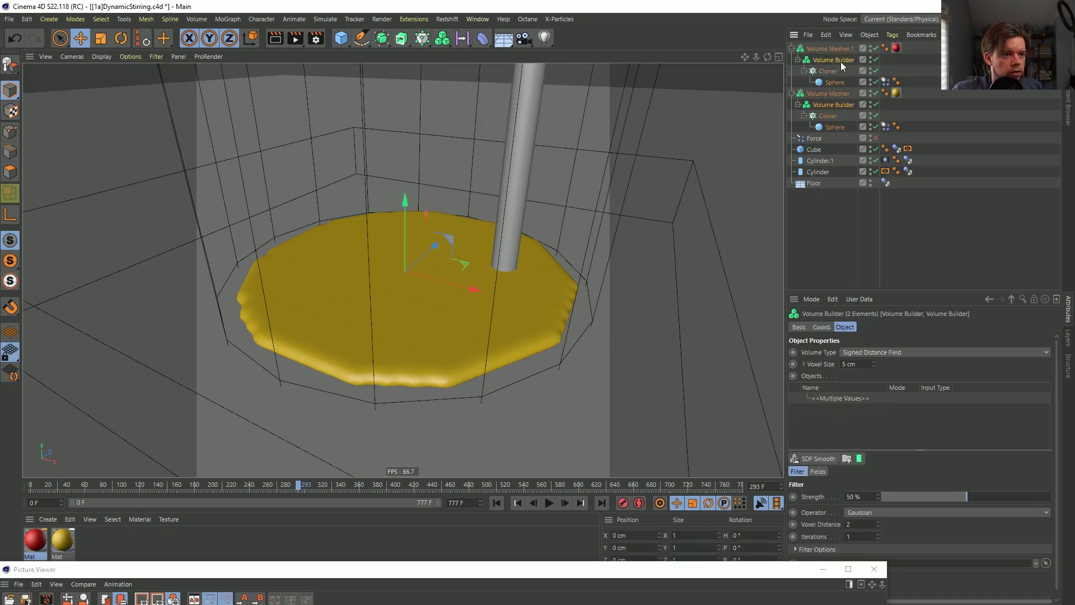
click(840, 109)
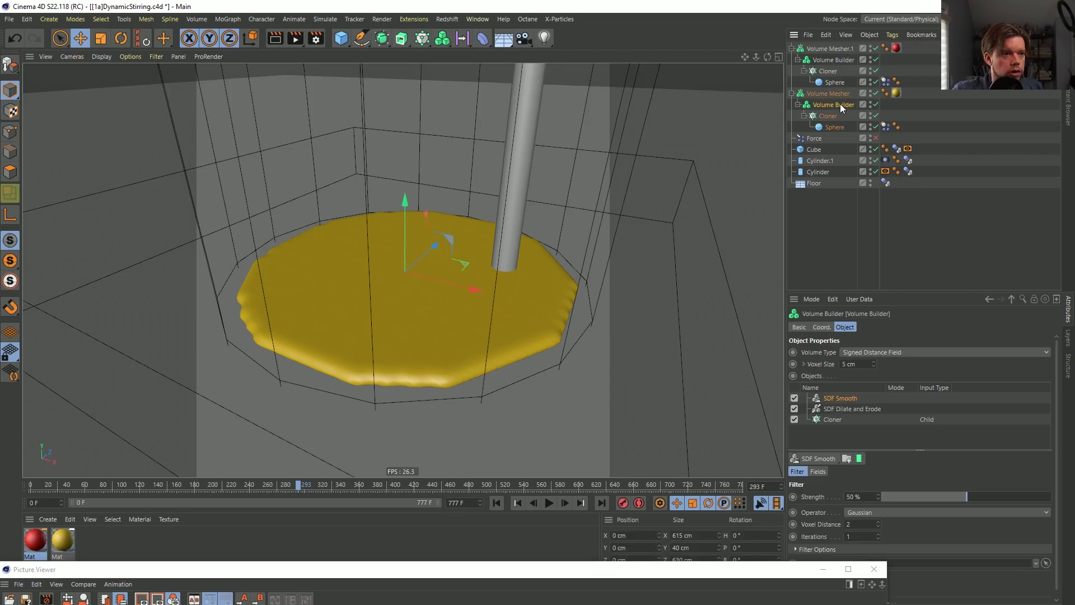
drag(874, 494, 831, 496)
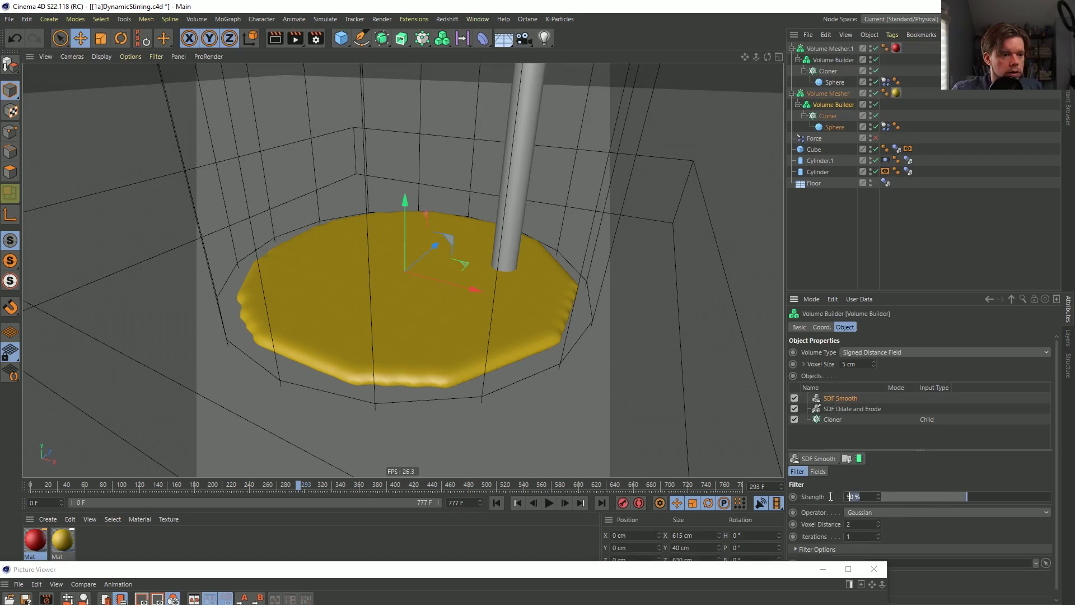
text(60)
key(Return)
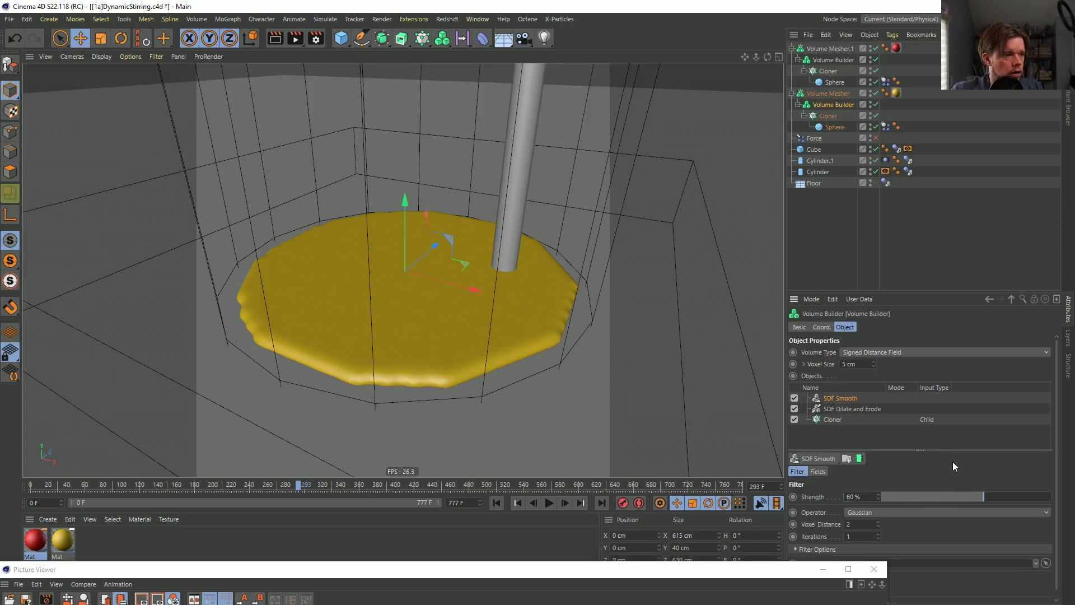
Give Volume Mesher.1's builder 60% smooth strength and move its Cloner below SDF Dilate and Erode.
click(826, 62)
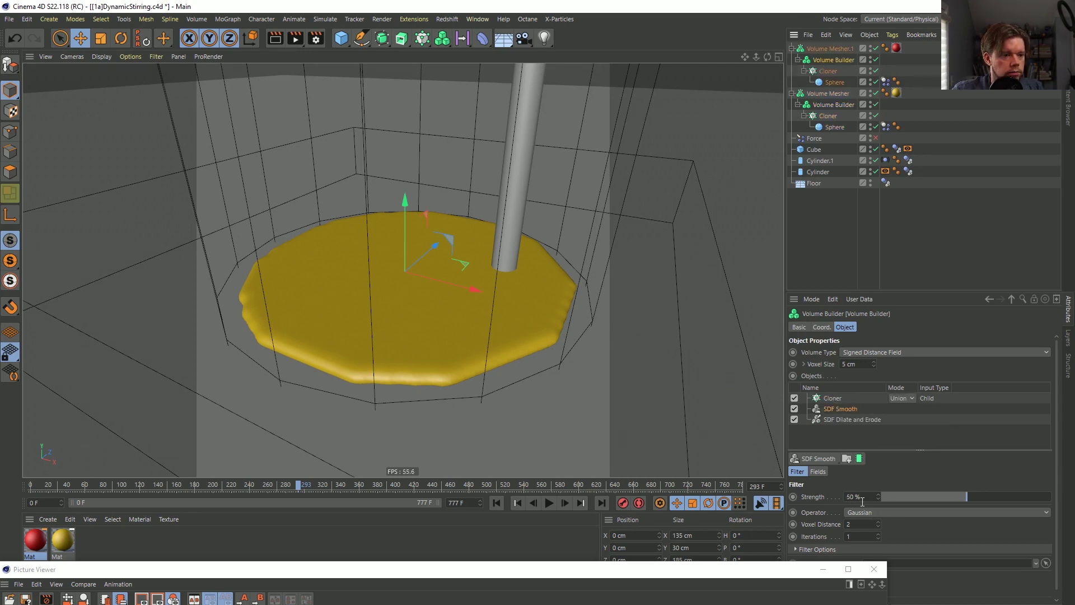
drag(862, 502, 815, 494)
text(6)
key(Return)
drag(830, 399, 834, 422)
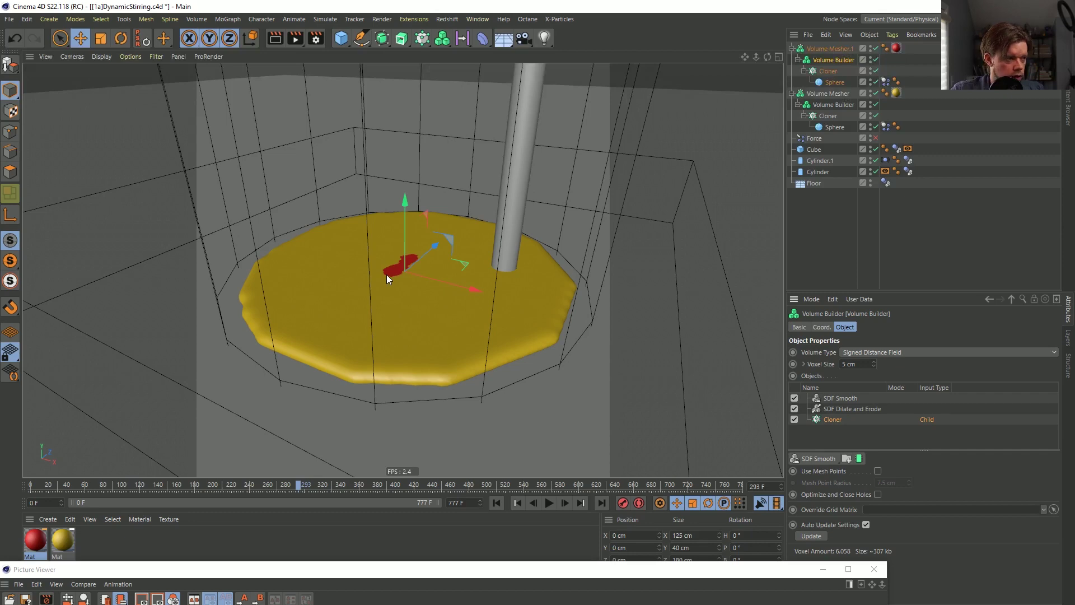
Stop the animation render at frame 255, play back the 256 frames, and close the Picture Viewer.
drag(666, 569, 670, 140)
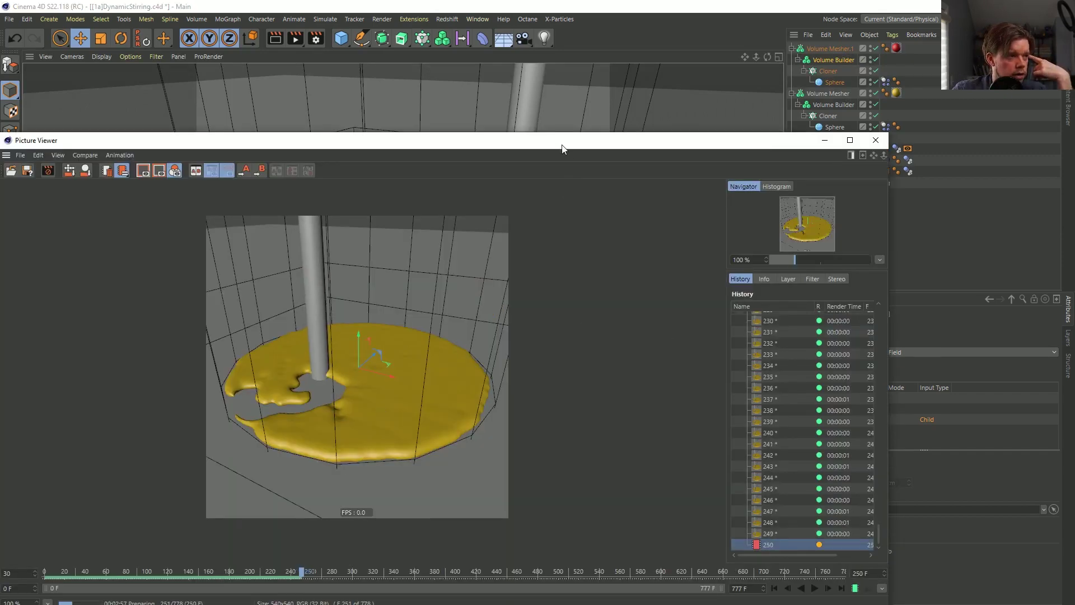
drag(561, 144, 636, 79)
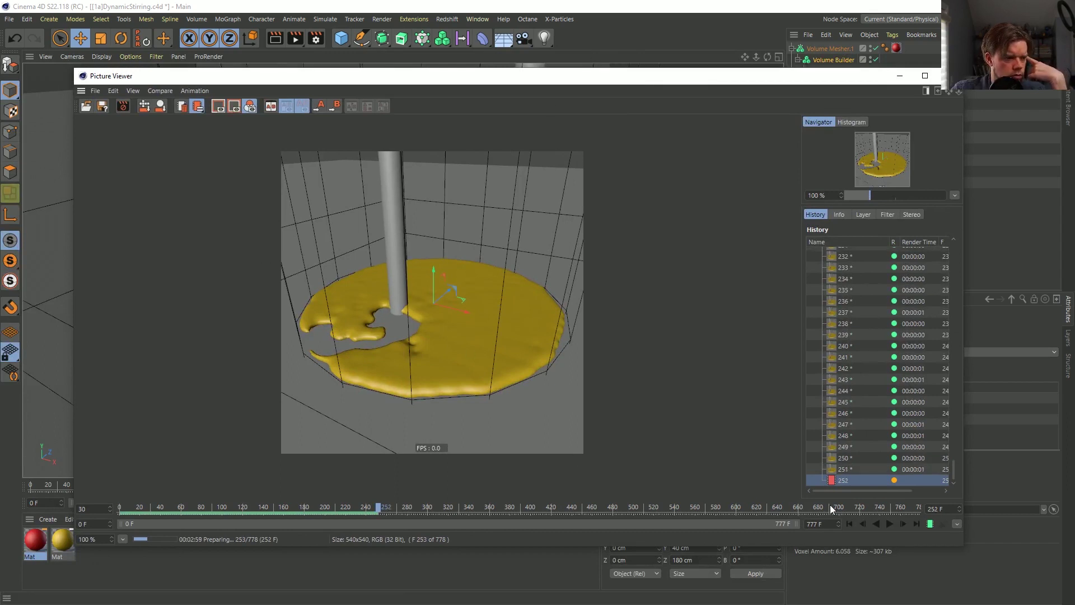
click(122, 106)
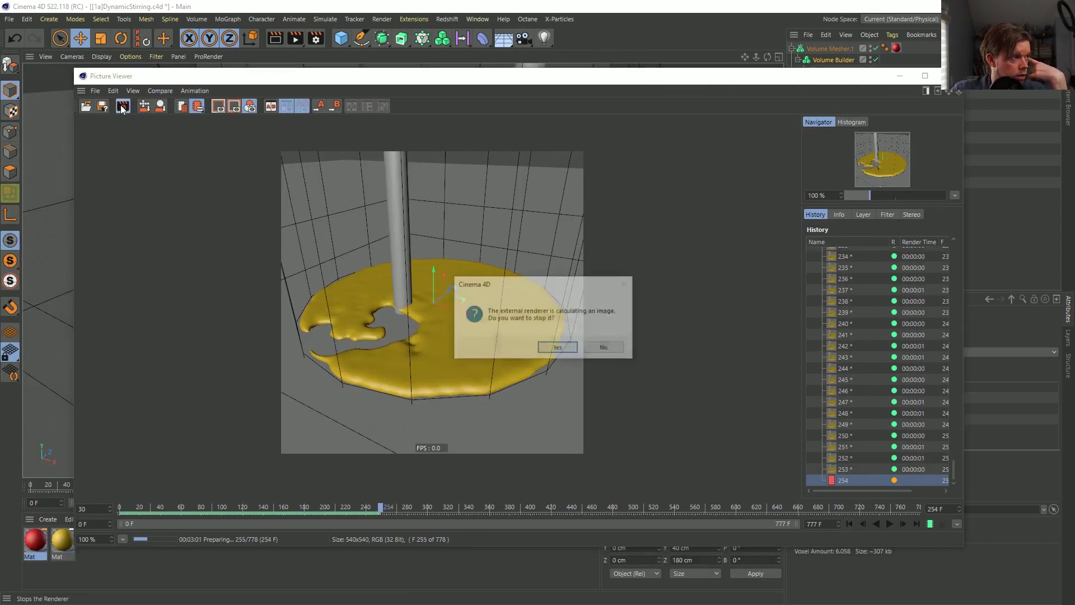
click(555, 347)
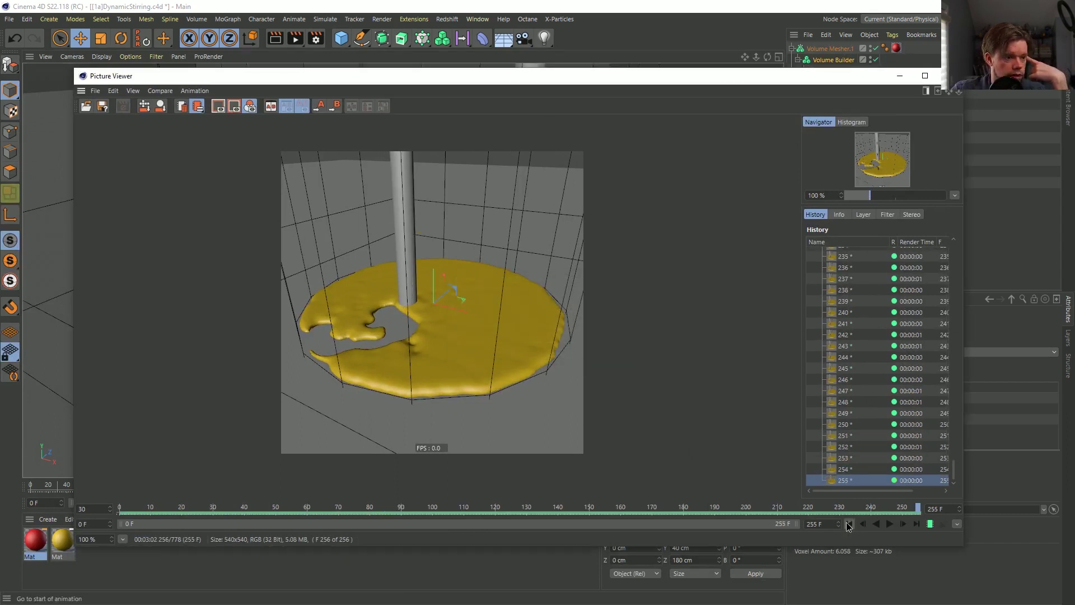
click(889, 523)
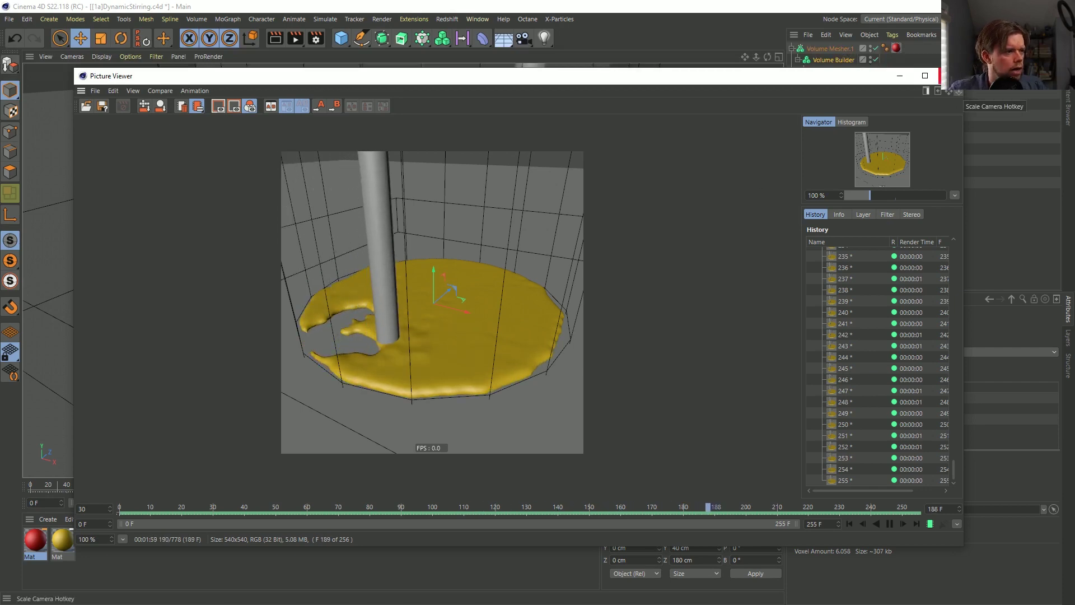
click(950, 75)
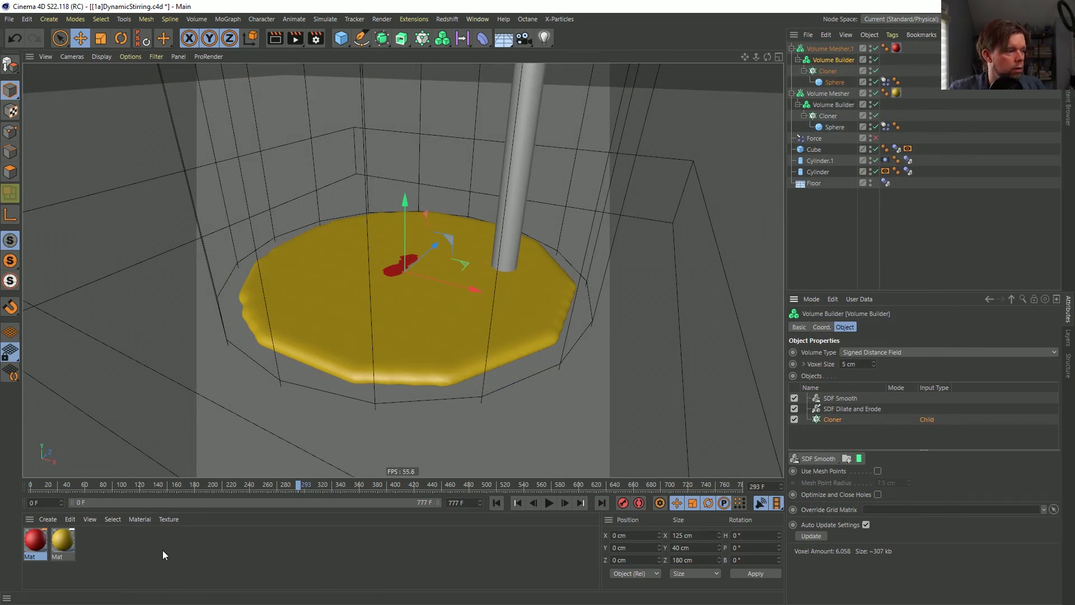
Add a Displacer deformer inside the Volume Mesher and view the scene with smooth shading.
click(482, 38)
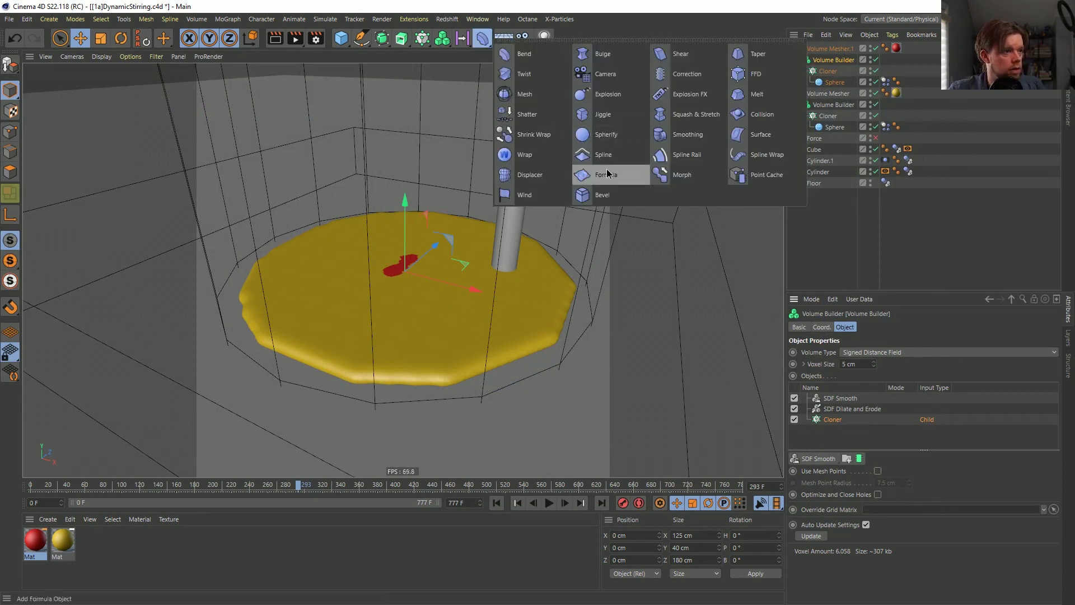
click(534, 175)
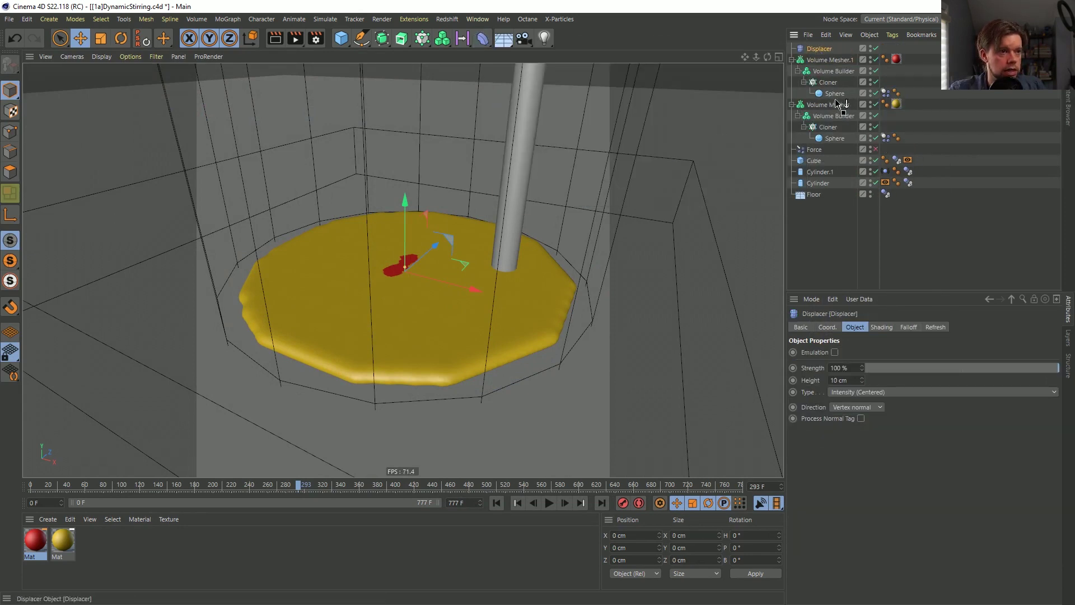
mouse_move(836, 103)
mouse_down()
mouse_move(840, 127)
mouse_move(831, 100)
mouse_up()
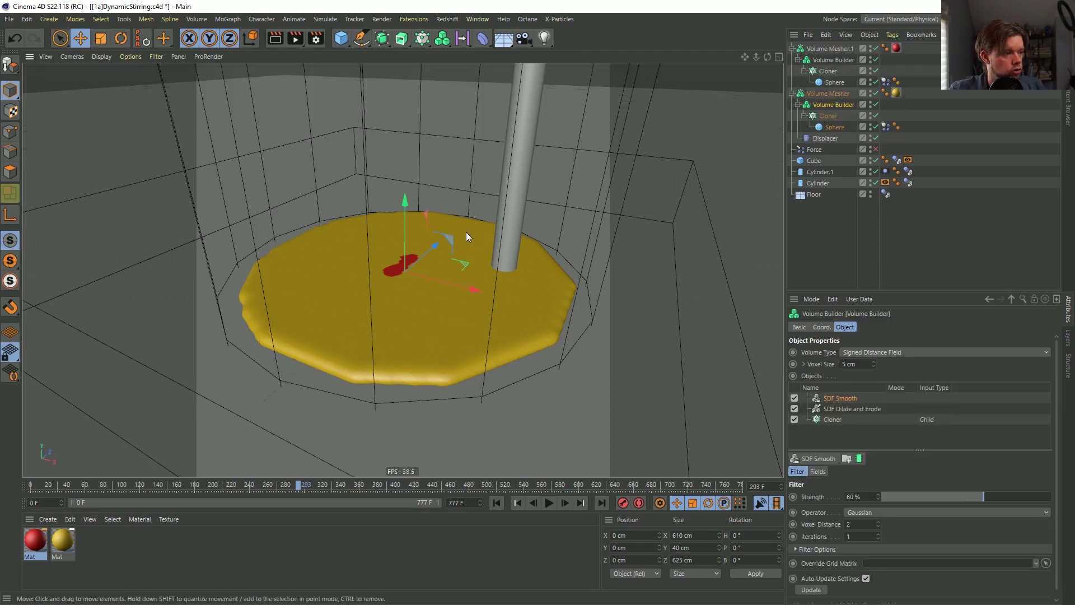
key(n)
key(a)
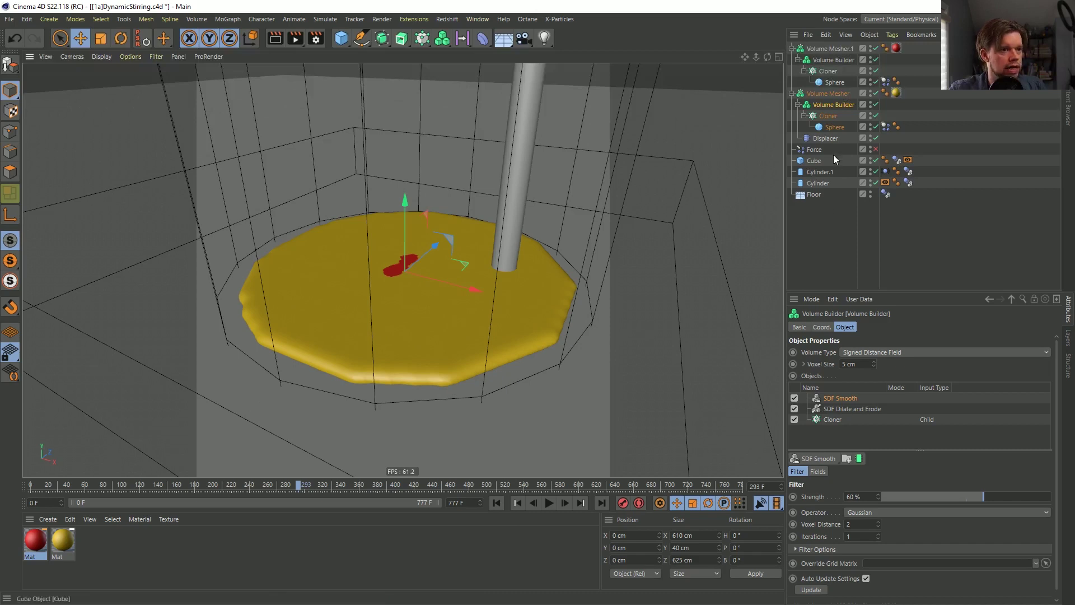
click(825, 139)
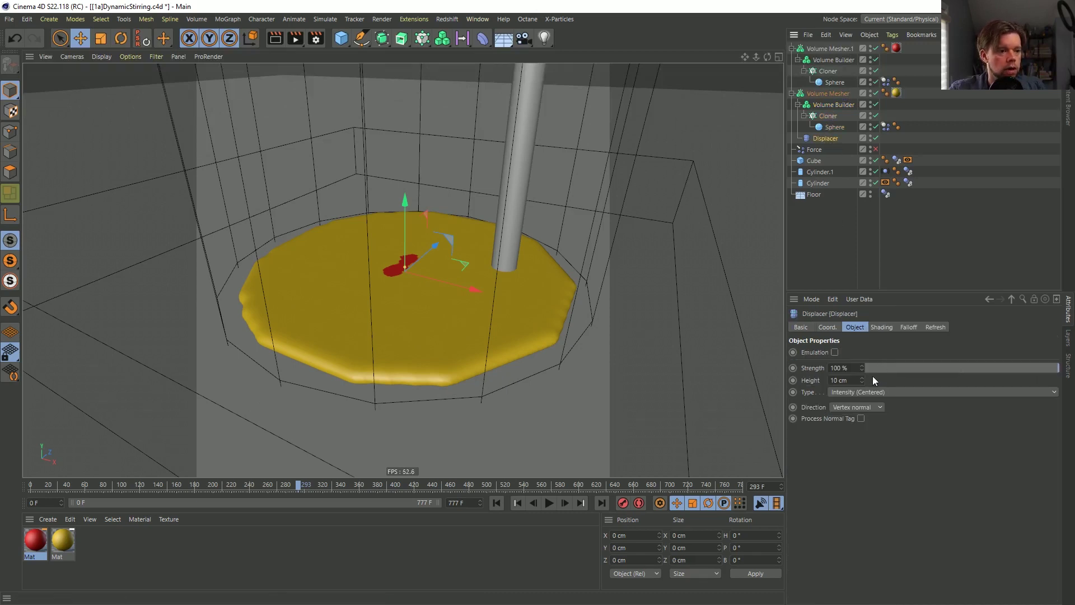
Drive the Displacer with a Noise shader set to the Naki noise type.
click(882, 327)
click(827, 363)
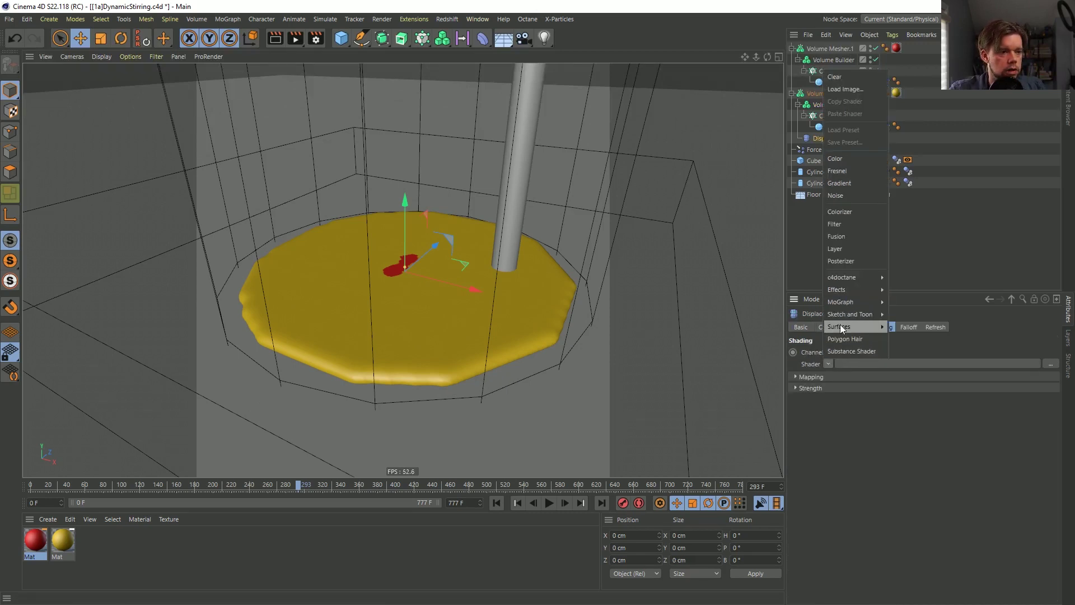
click(852, 193)
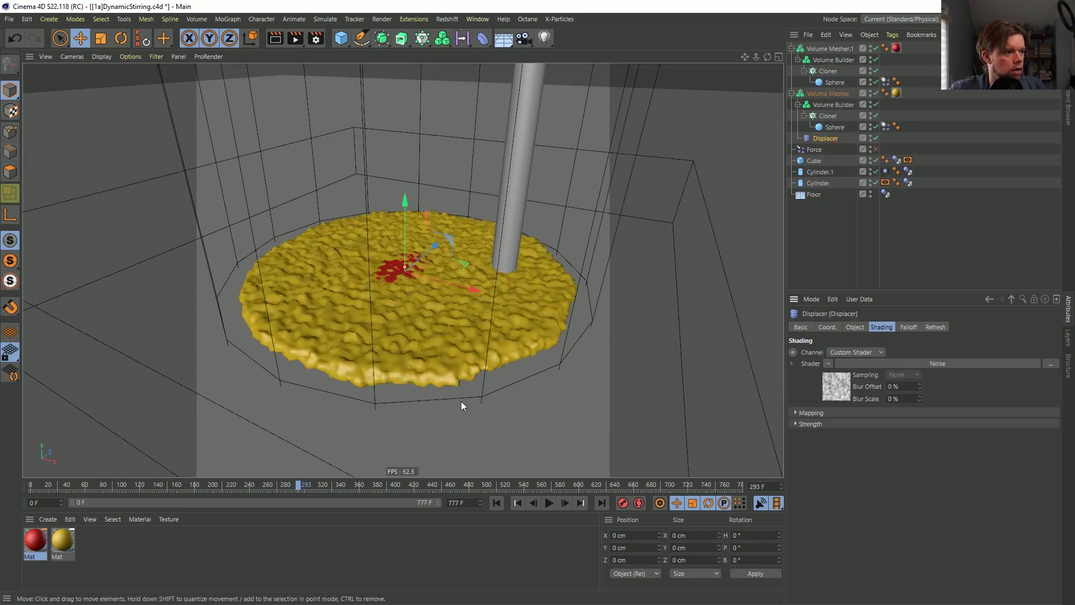
click(844, 388)
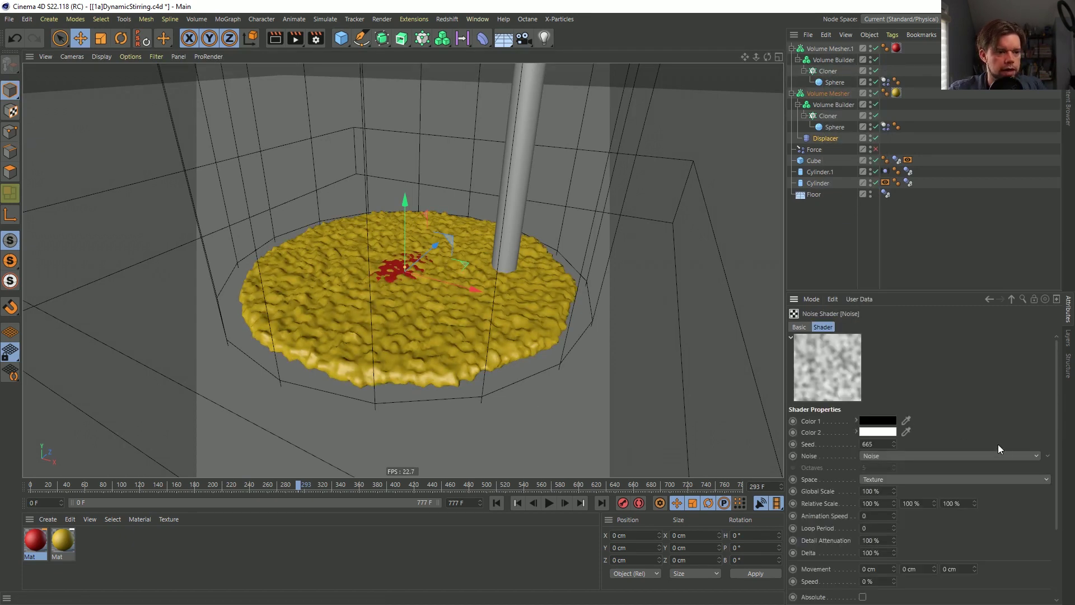
click(1048, 457)
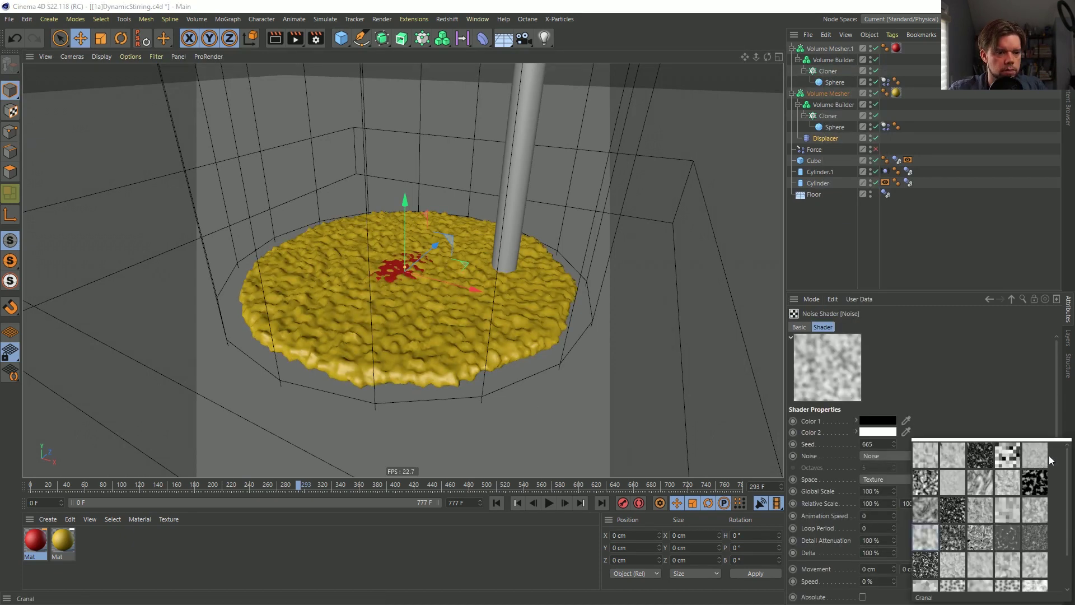
click(1034, 508)
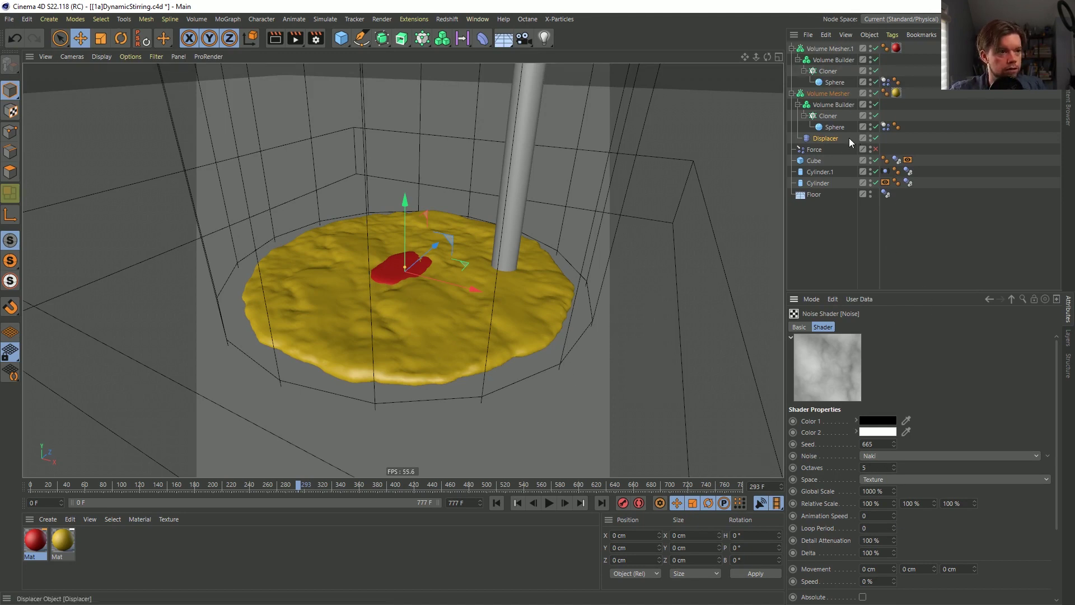
Set the Displacer's Height to 5 cm.
click(818, 139)
click(855, 327)
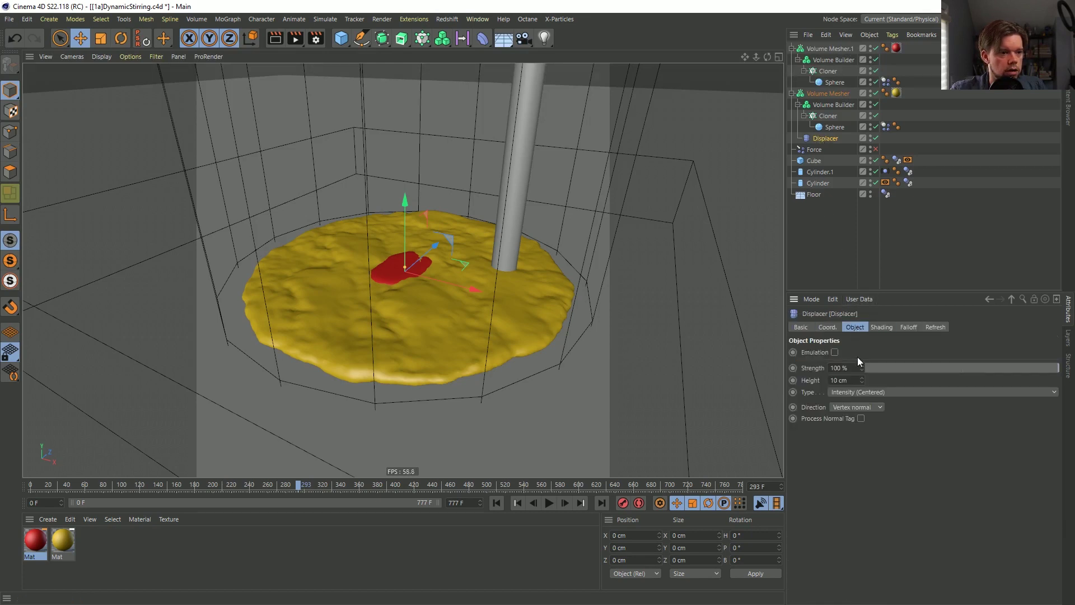
double_click(840, 380)
text(5)
key(Return)
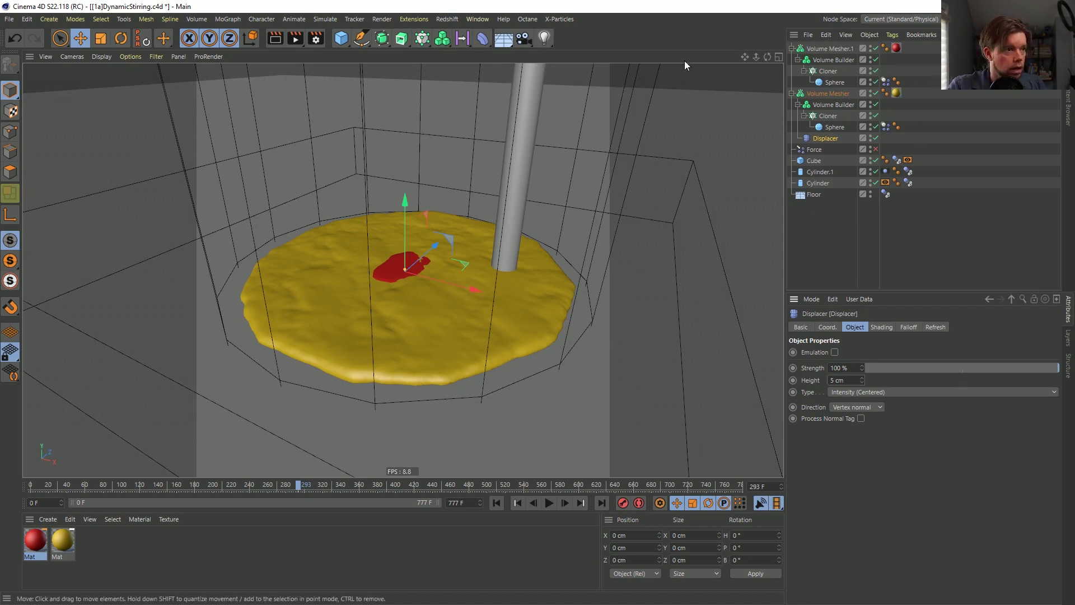
Rename Cylinder.1 to 'Stick'.
click(832, 246)
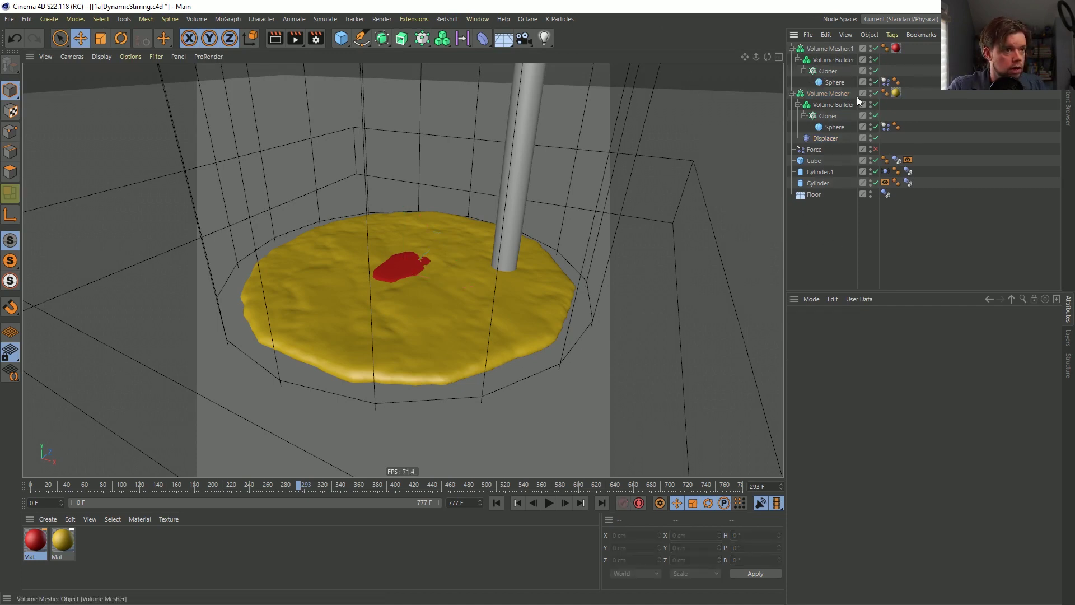
click(883, 171)
double_click(828, 172)
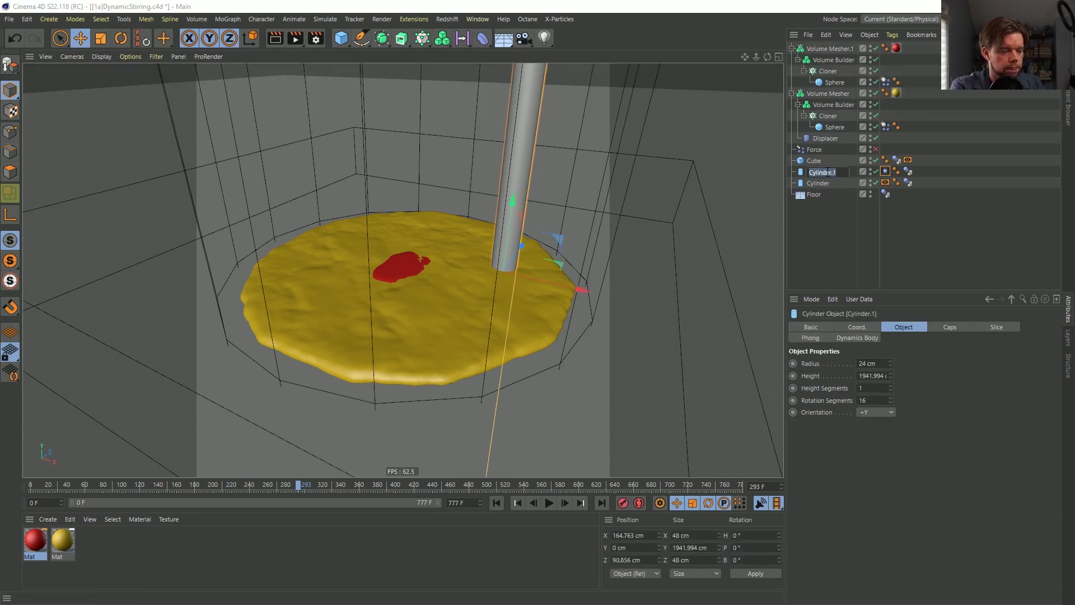
text(Stick)
key(Return)
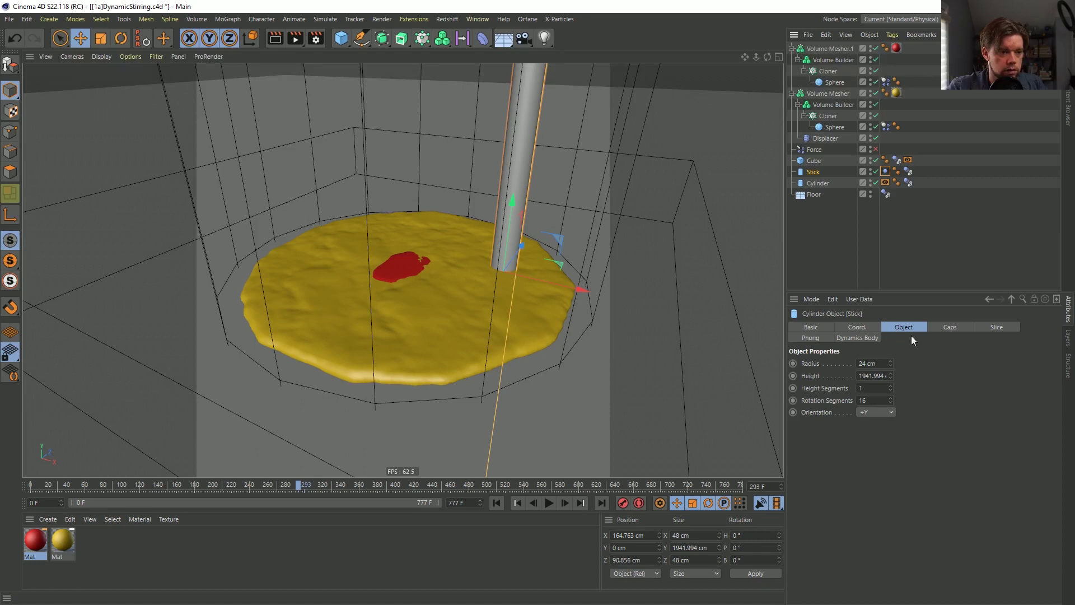
Raise the Stick's vibration seed by one, reset its position, and move it to 74 cm on X.
click(885, 171)
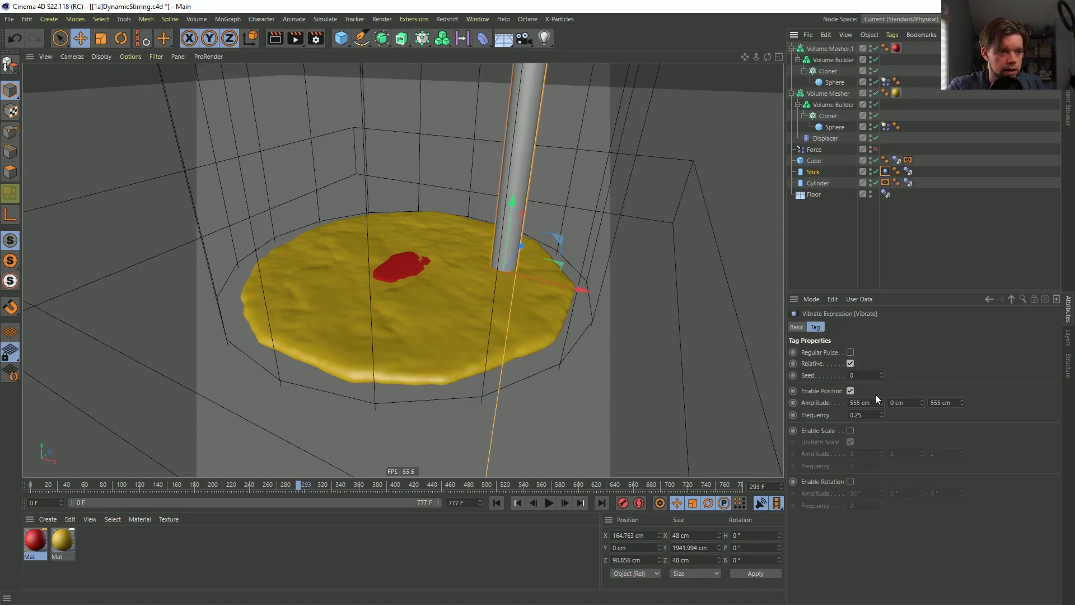
click(881, 373)
click(495, 503)
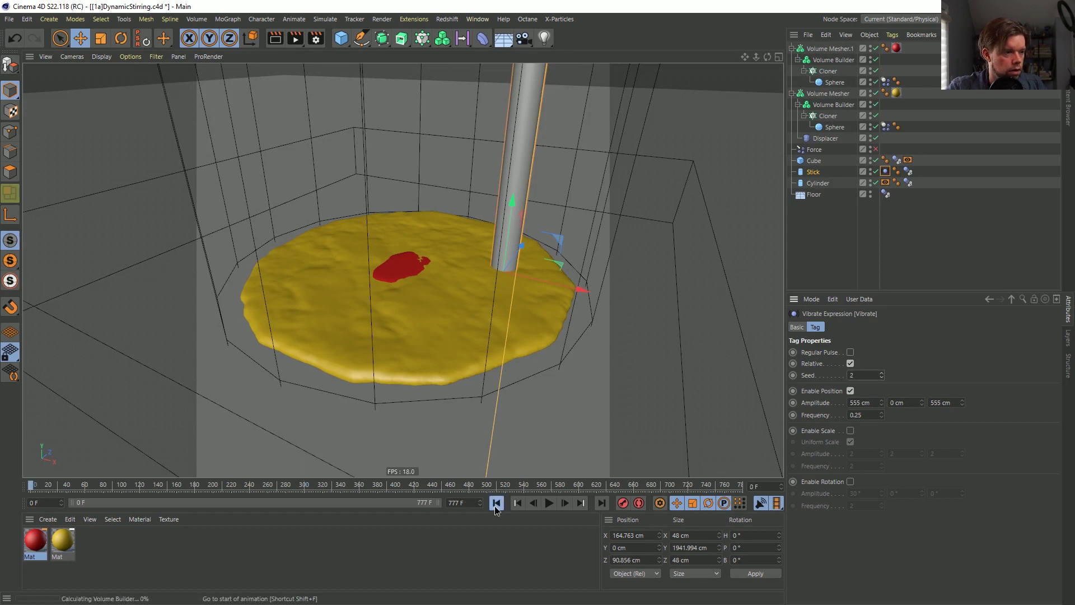
click(149, 39)
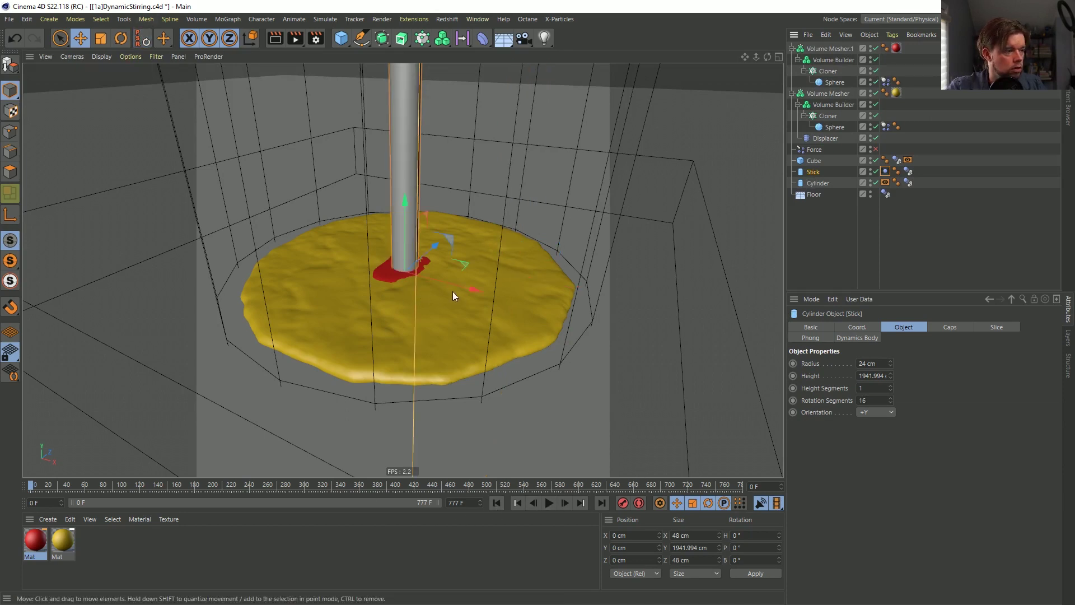
drag(452, 294, 512, 296)
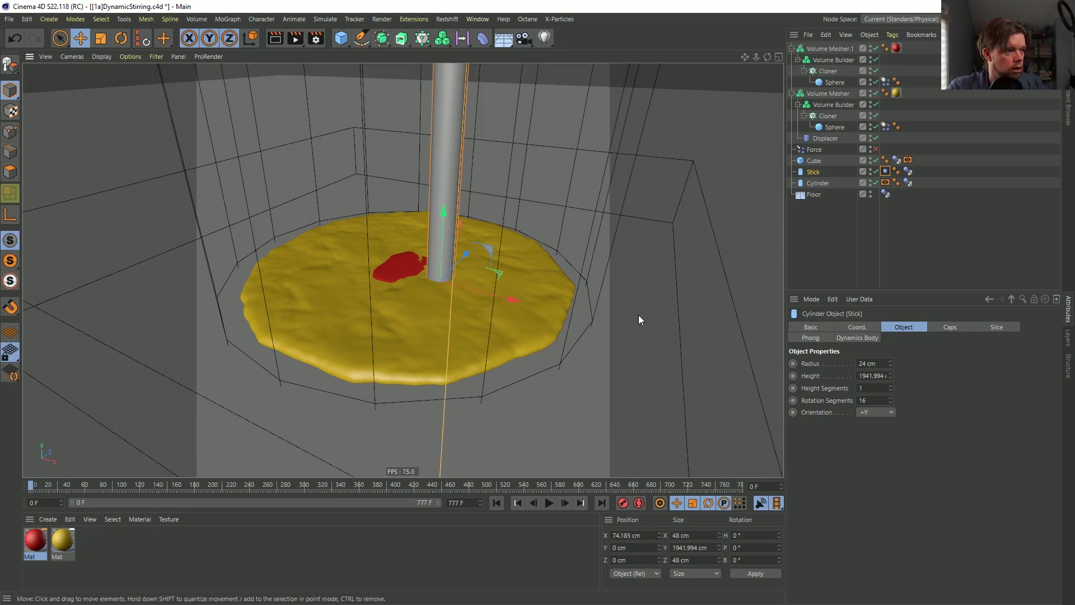
click(825, 240)
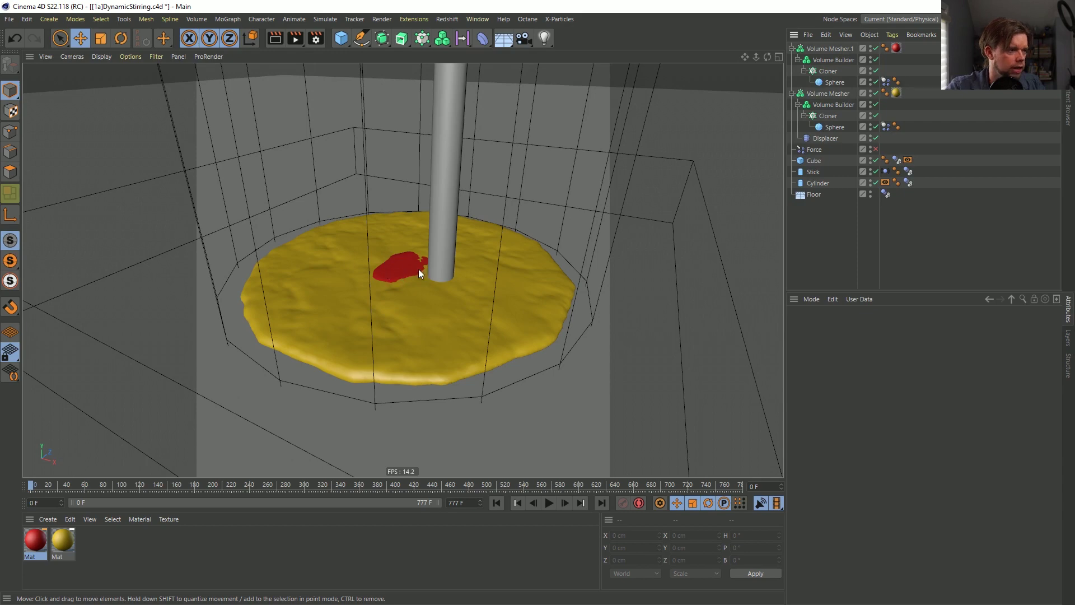
Render test frames without saving, play them back, then stop the render around frame 19.
click(295, 41)
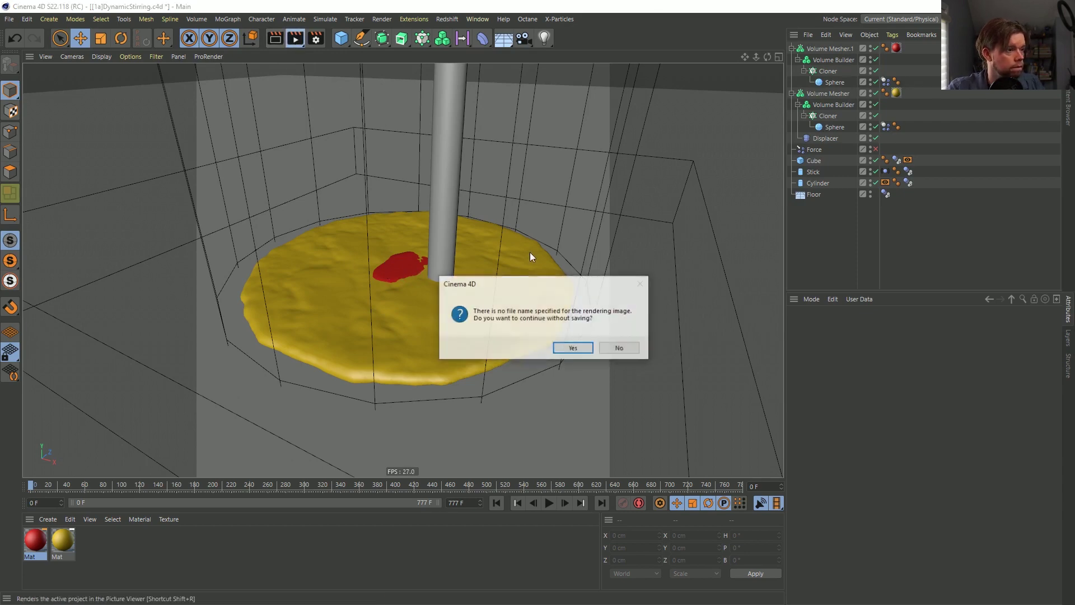
click(575, 347)
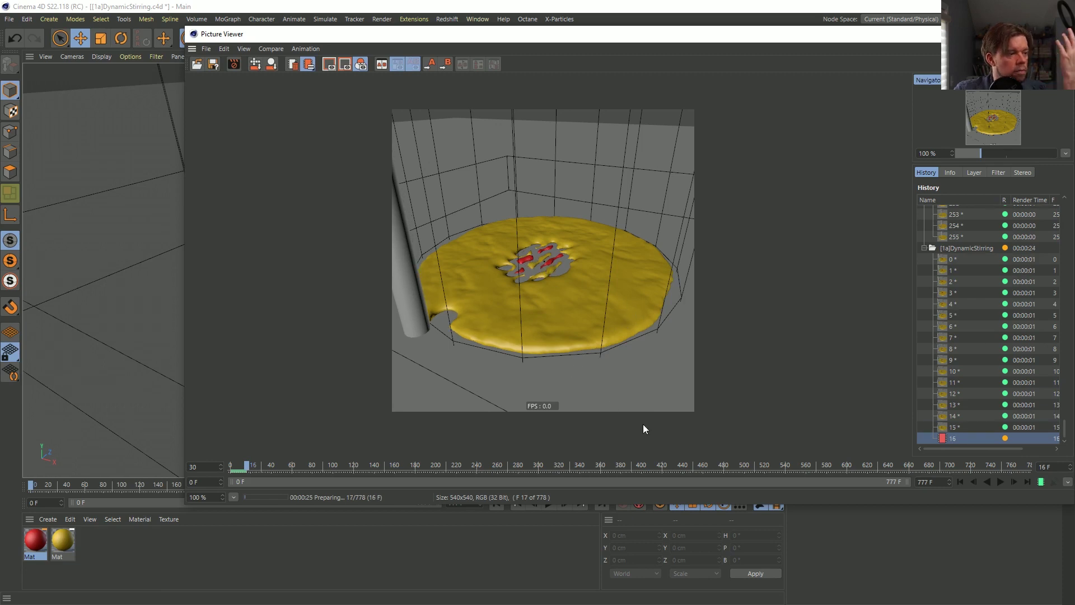
mouse_move(247, 465)
mouse_down()
mouse_move(223, 472)
mouse_move(245, 469)
mouse_up()
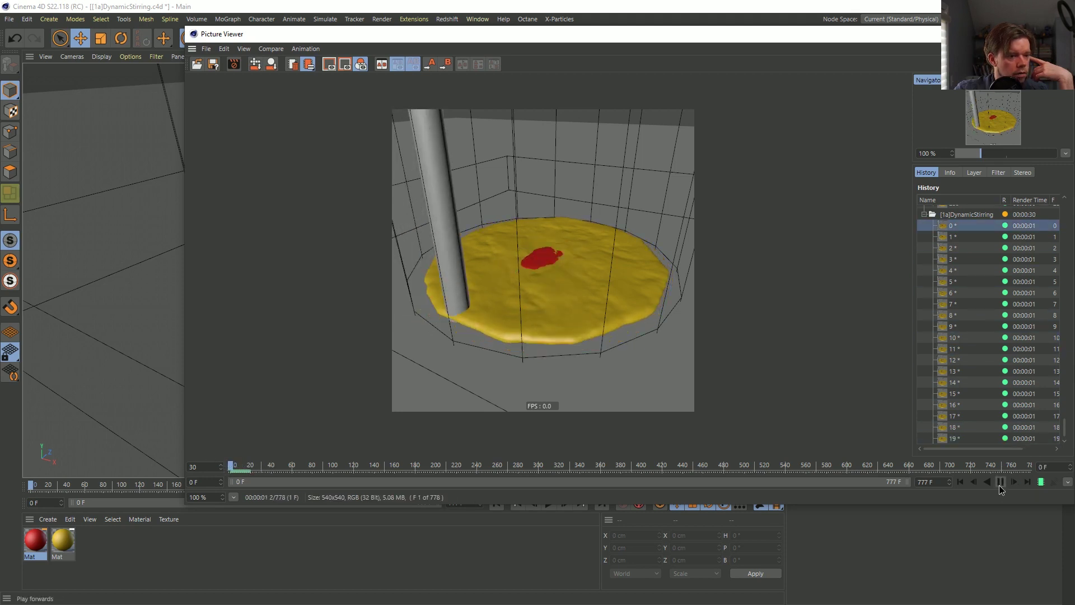
click(1000, 482)
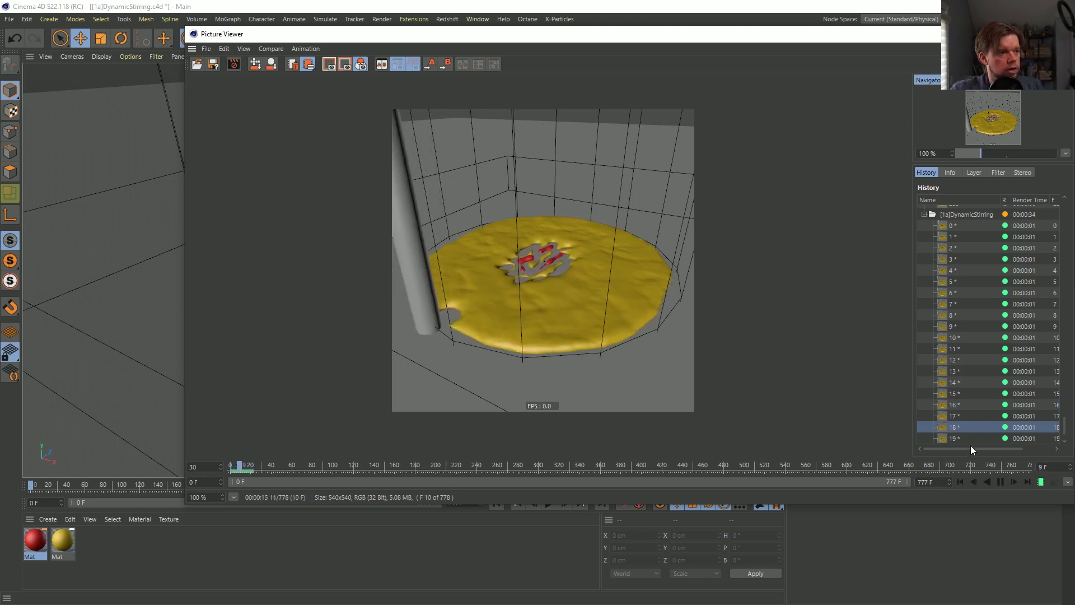
click(996, 481)
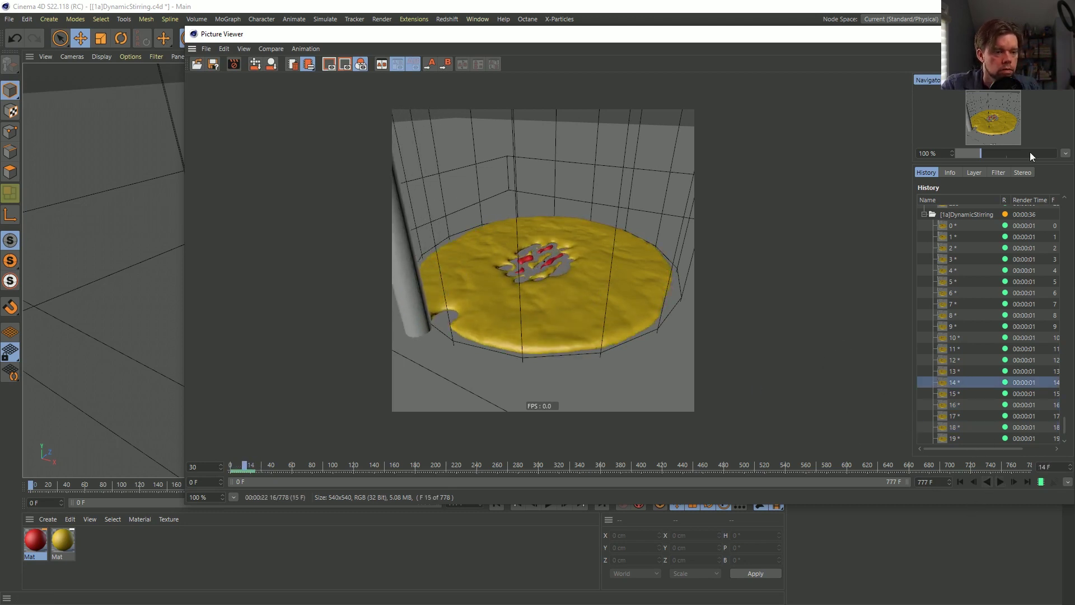
key(shift+r)
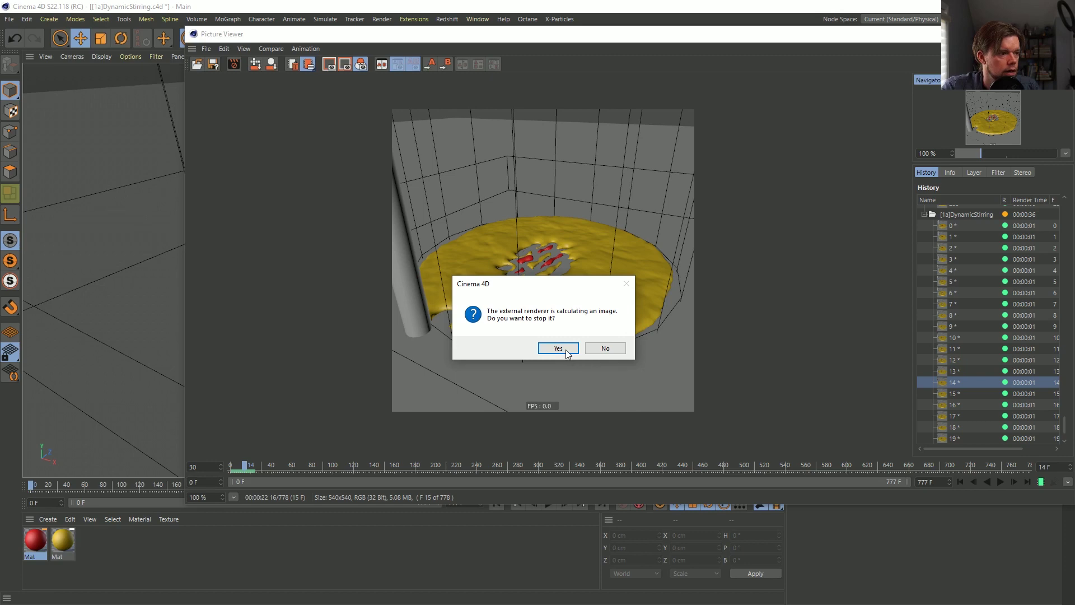
click(558, 349)
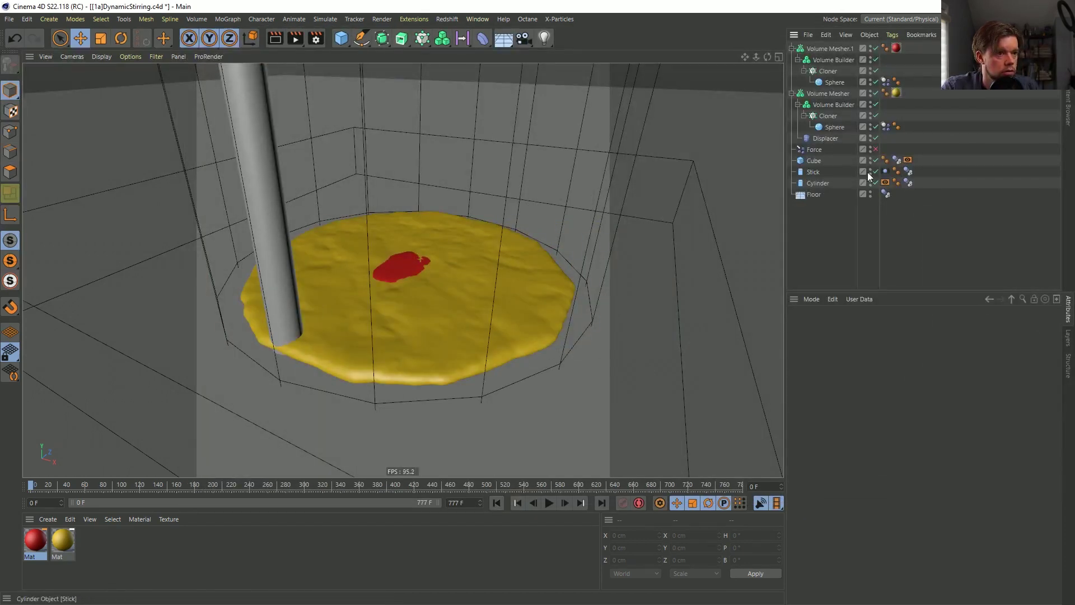
Group the Stick under a new null and move the null toward the fluid centre.
click(813, 172)
key(alt+g)
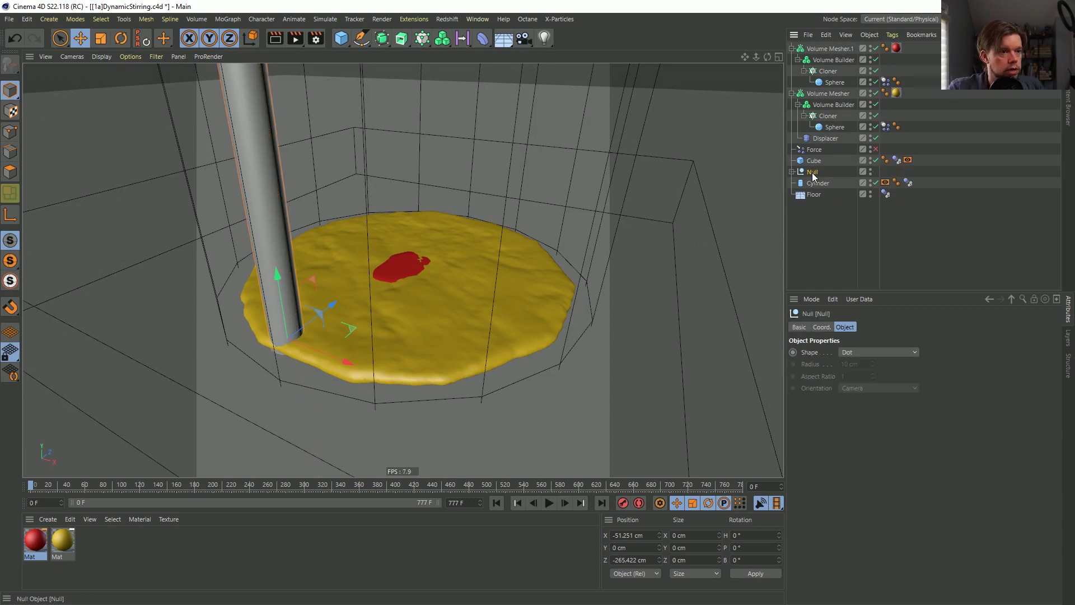
drag(351, 332, 496, 277)
click(497, 502)
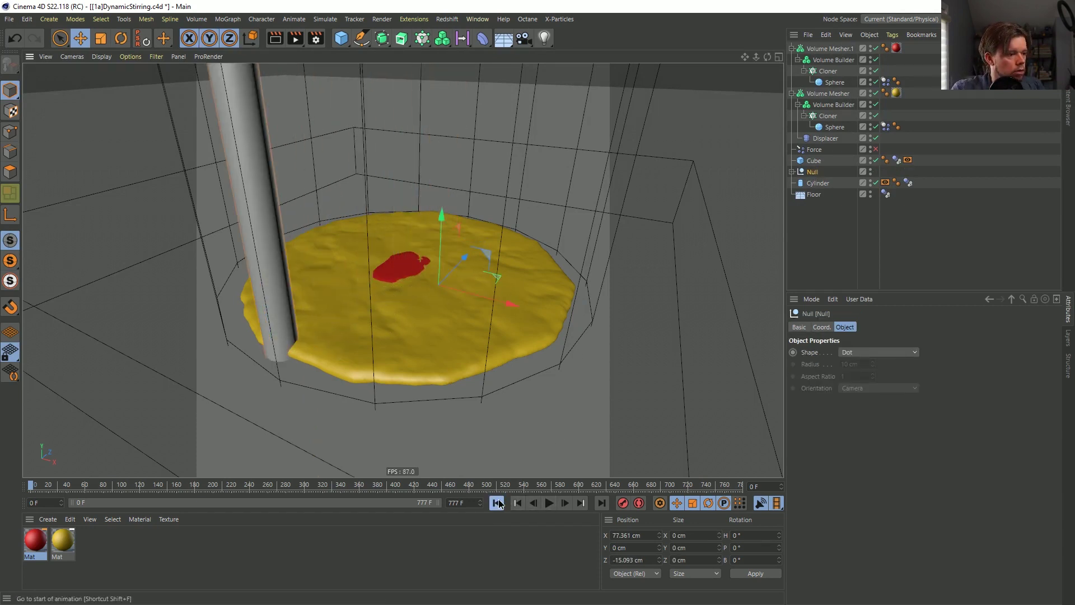
click(792, 171)
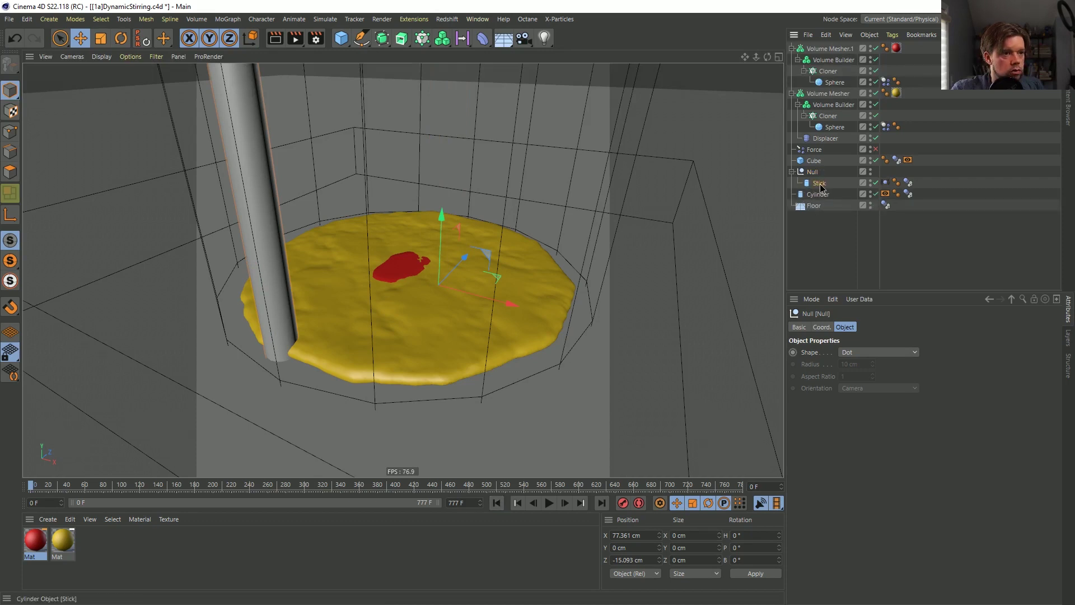
click(819, 183)
click(885, 183)
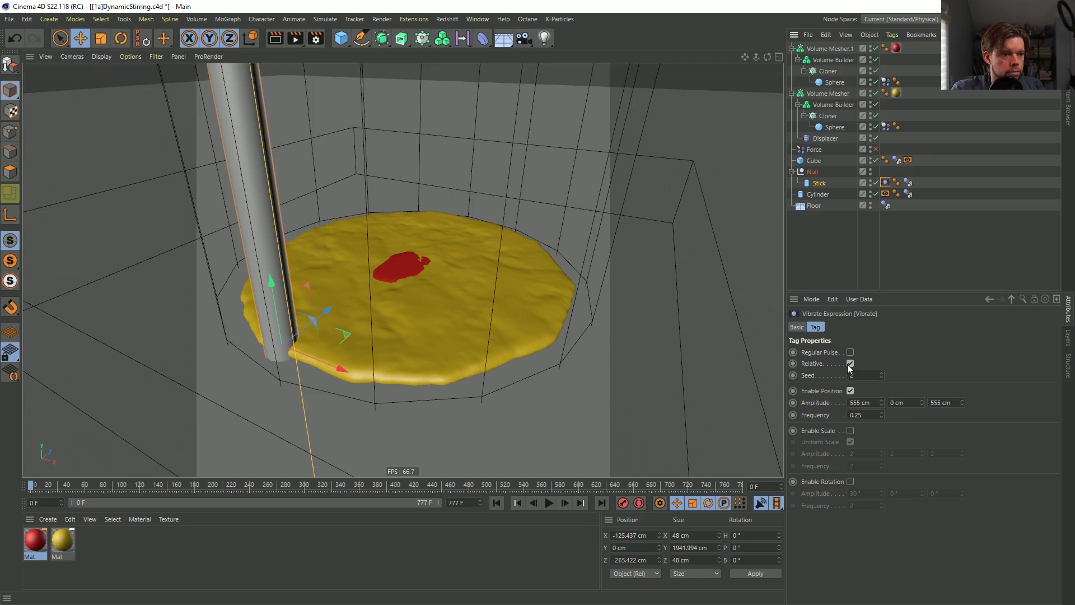
click(819, 183)
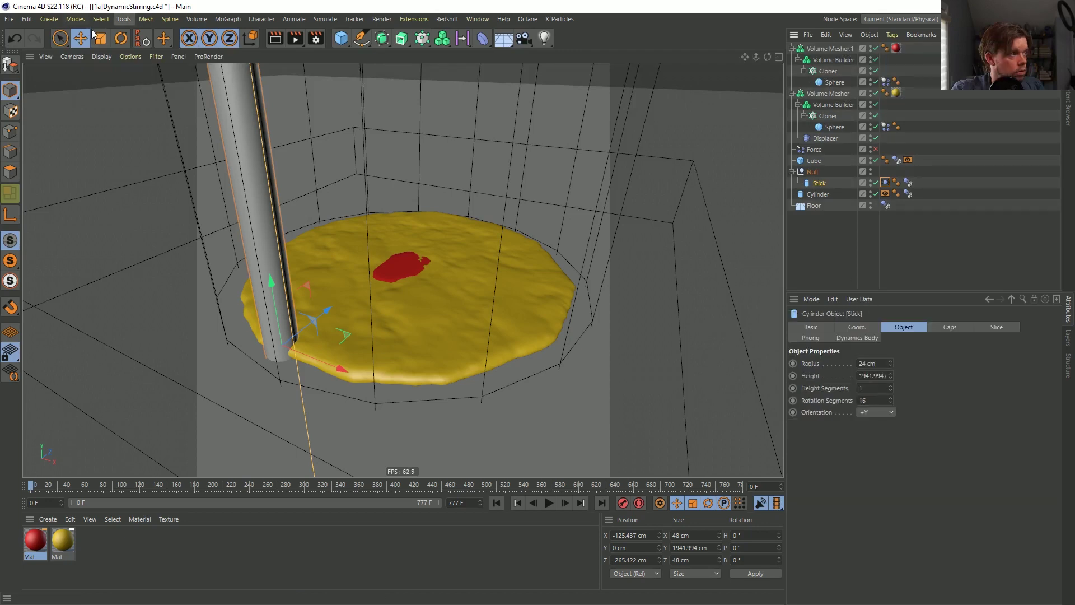
Delete the Stick's vibration tag, unparent it from the null, reset it, and slide it to 74.5 cm on X.
click(141, 39)
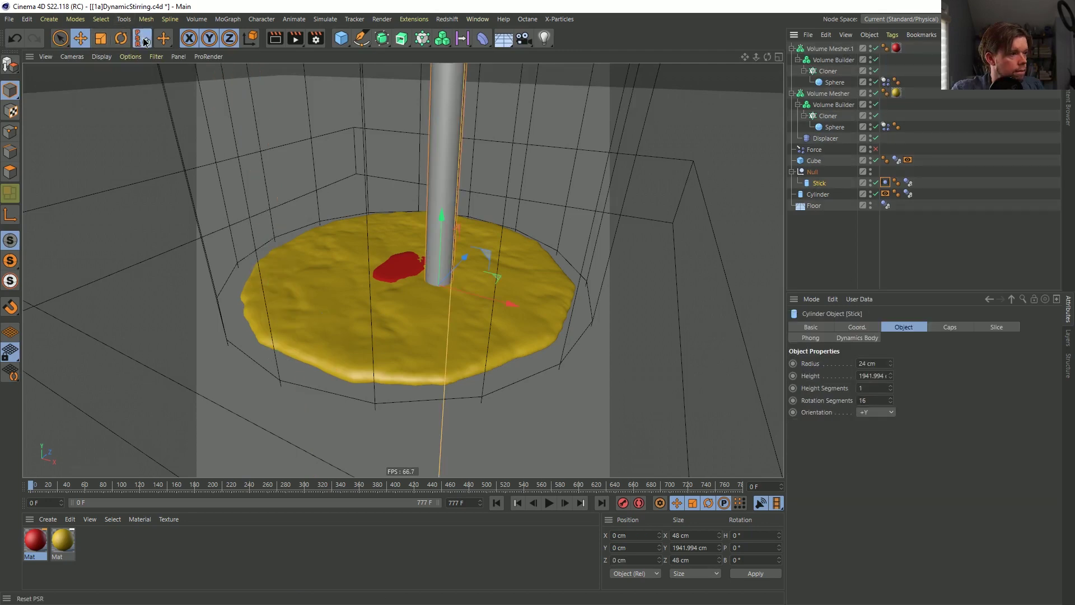
click(497, 502)
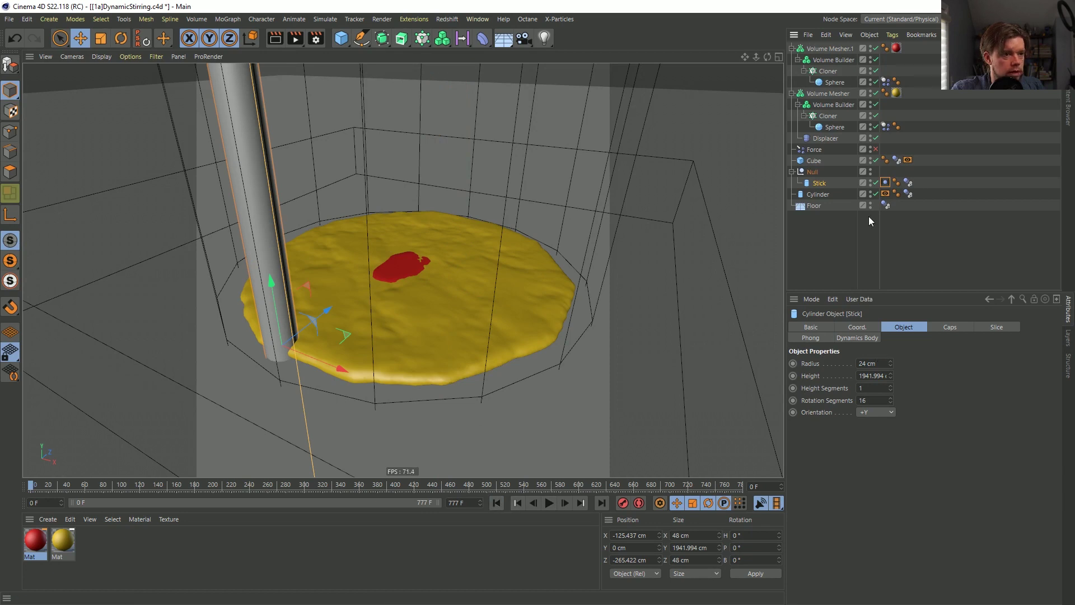
click(885, 183)
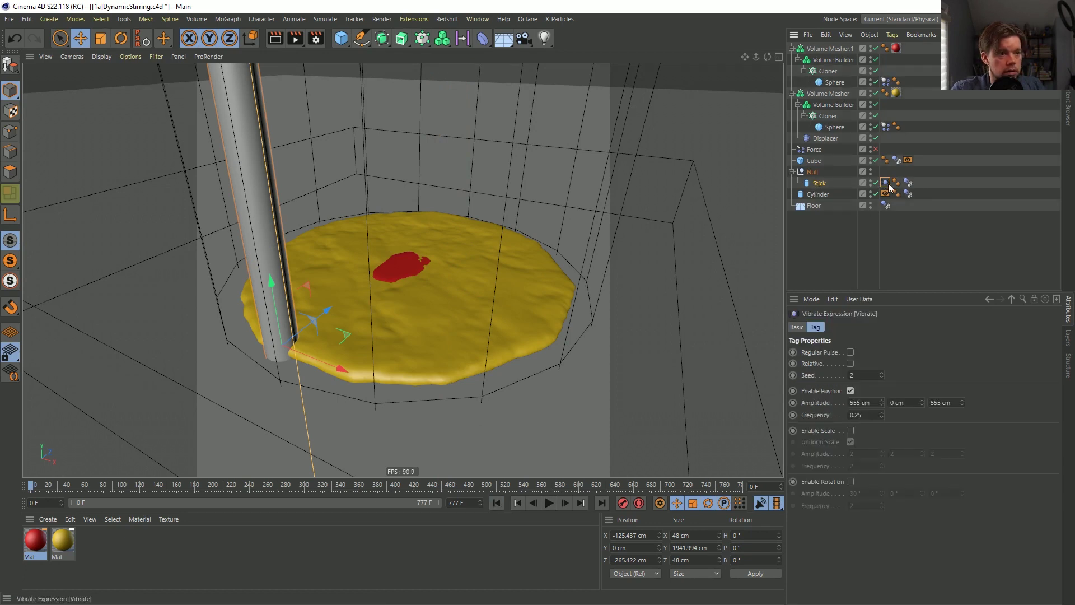
key(Delete)
click(818, 184)
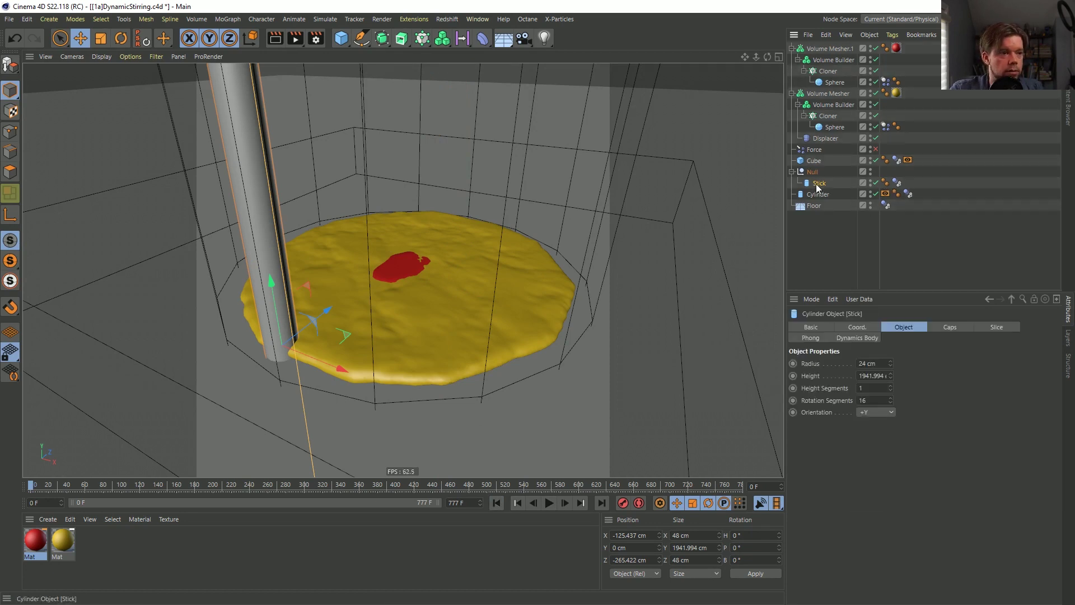
key(shift+g)
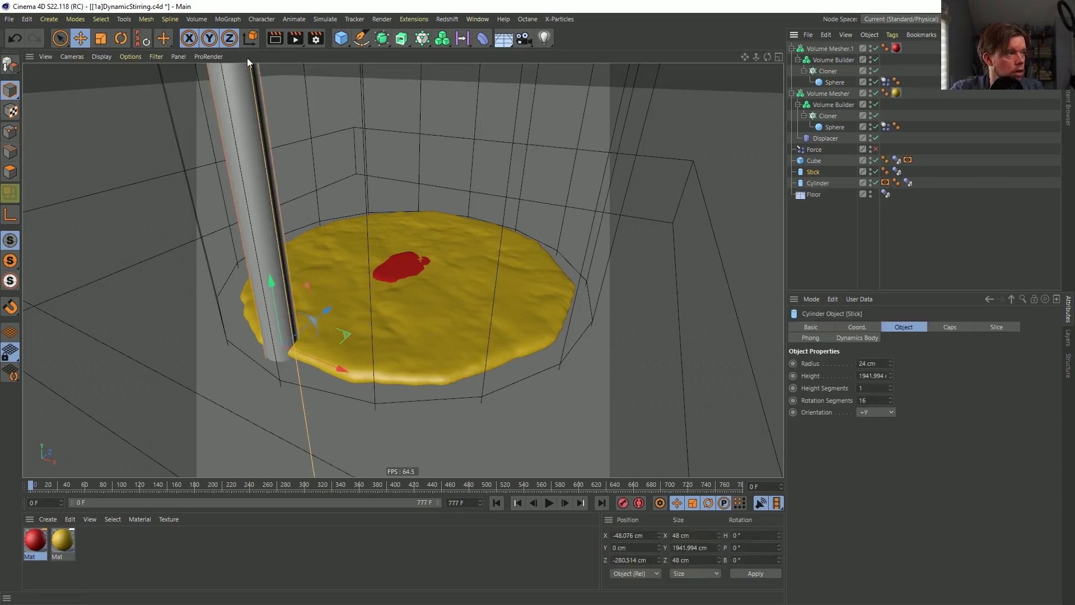
click(143, 38)
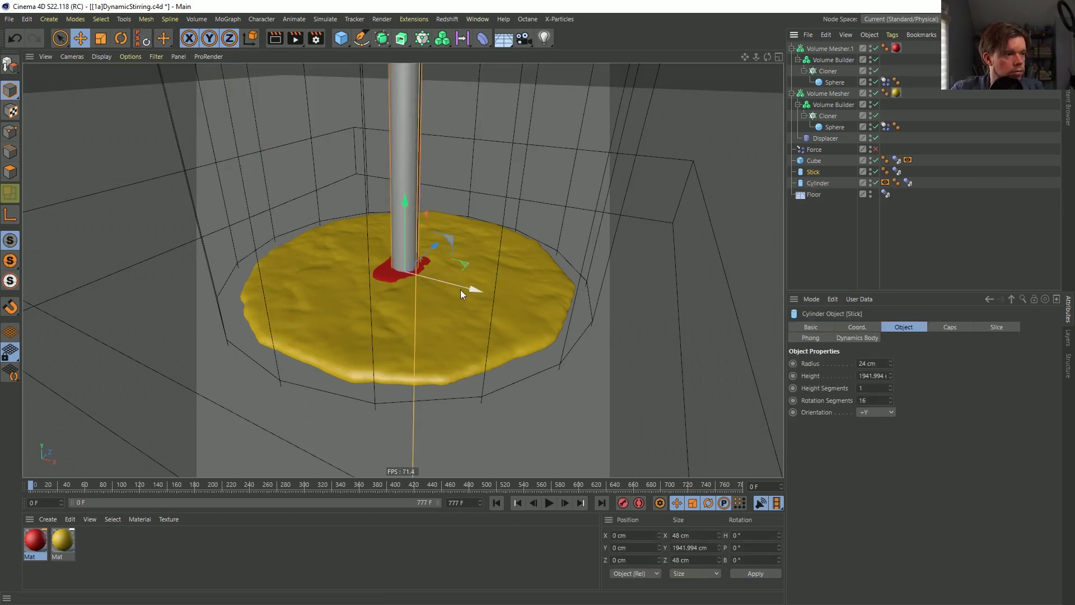
drag(460, 290, 494, 295)
Add a Signal tag to the Stick and link its Position parameter to it.
right_click(812, 171)
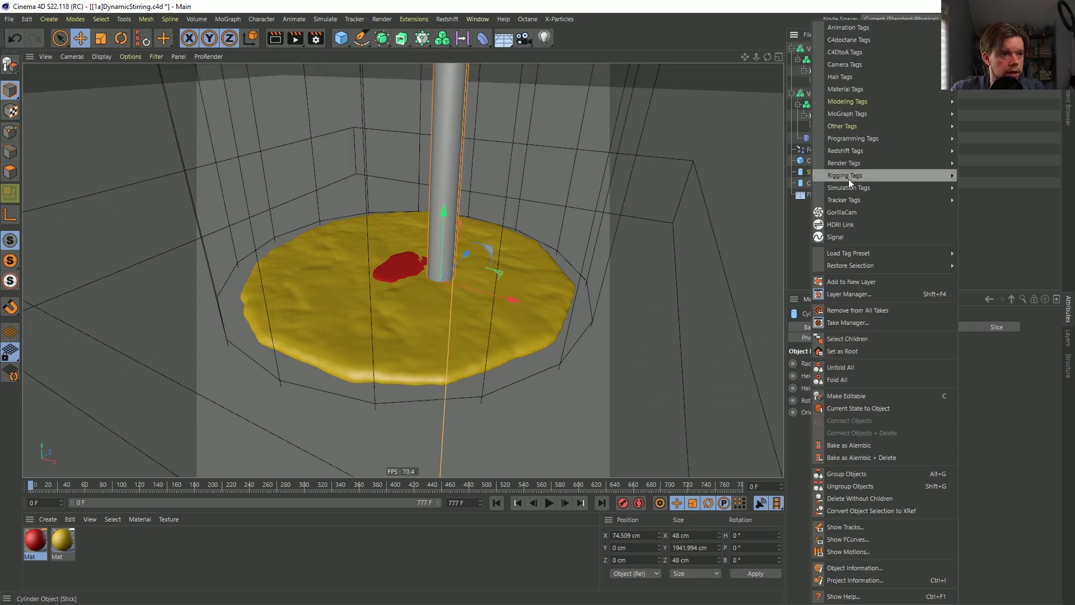
click(847, 237)
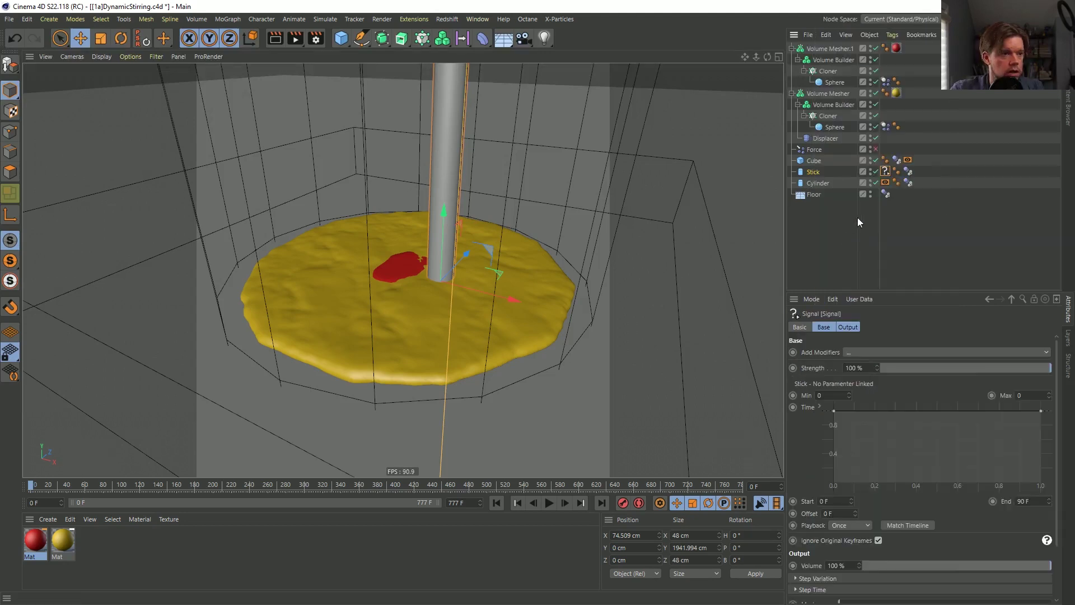
click(811, 172)
click(856, 328)
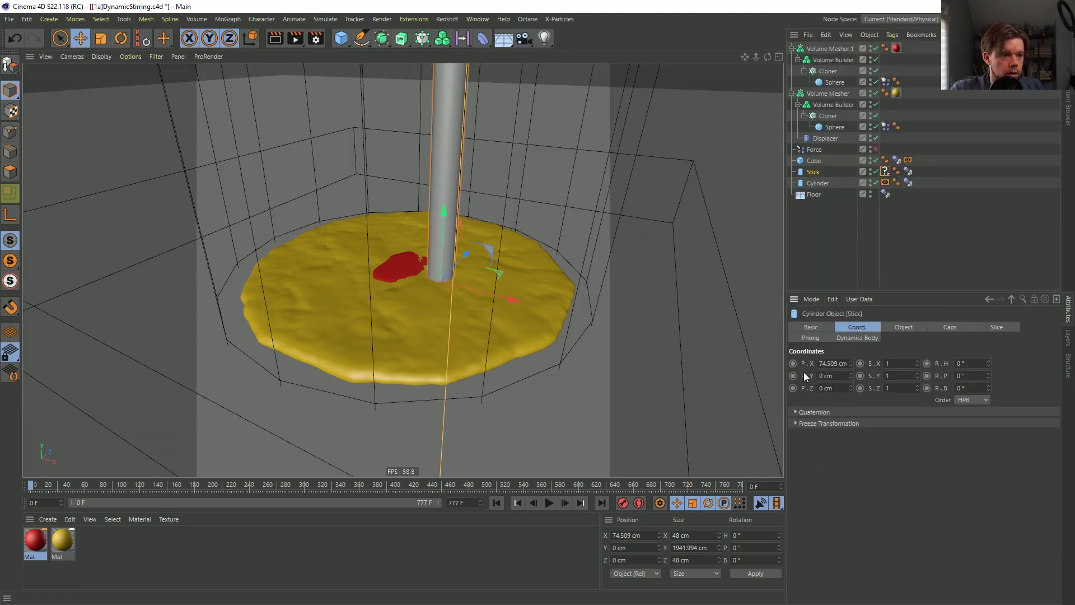
drag(883, 171, 885, 172)
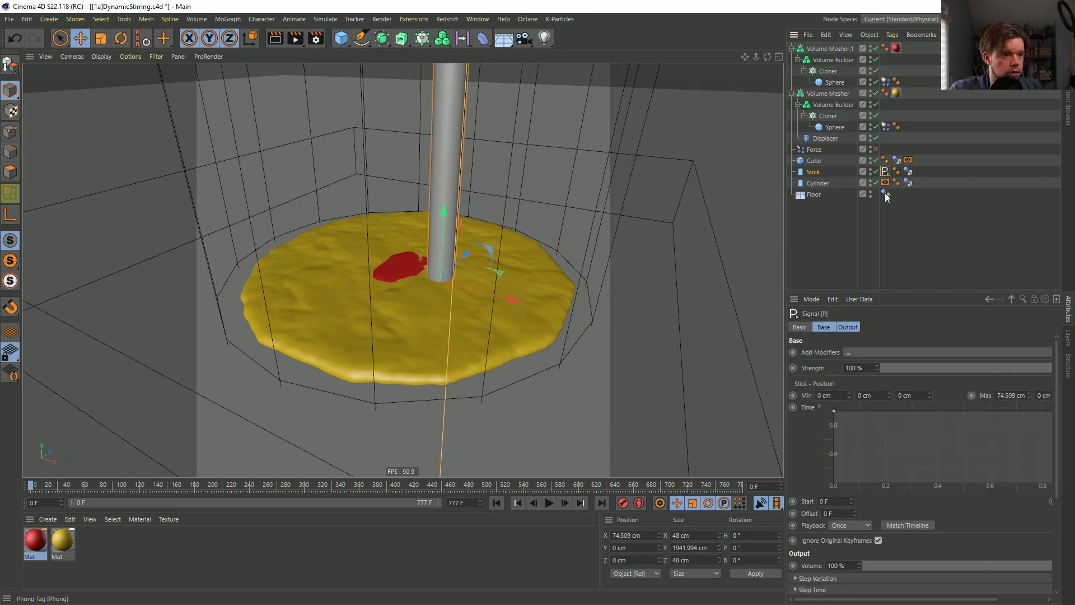
Add a Noise modifier to the Stick's position signal.
click(865, 351)
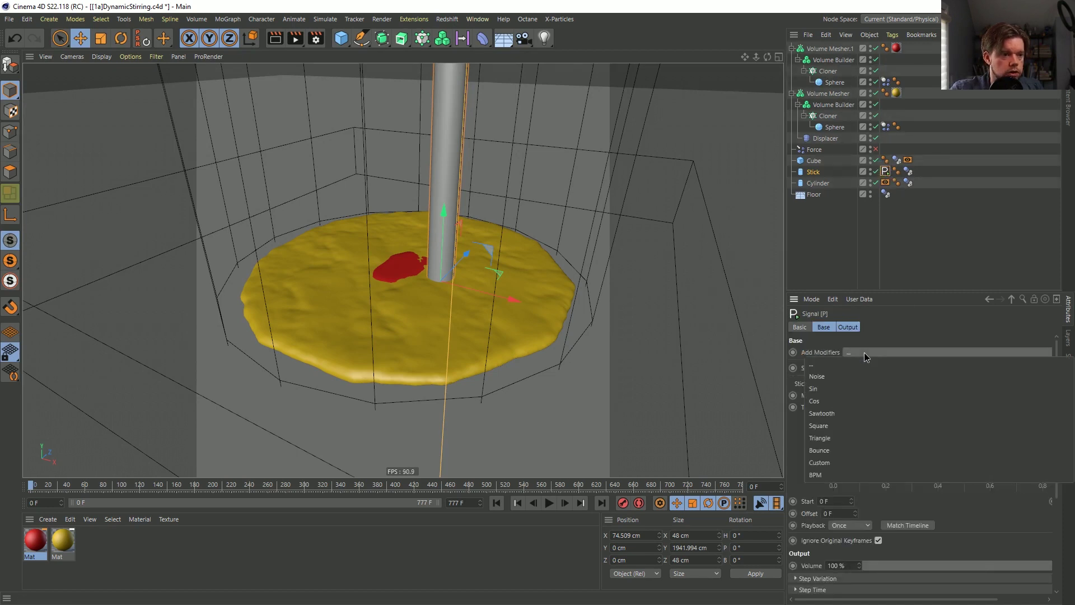
click(834, 375)
click(798, 171)
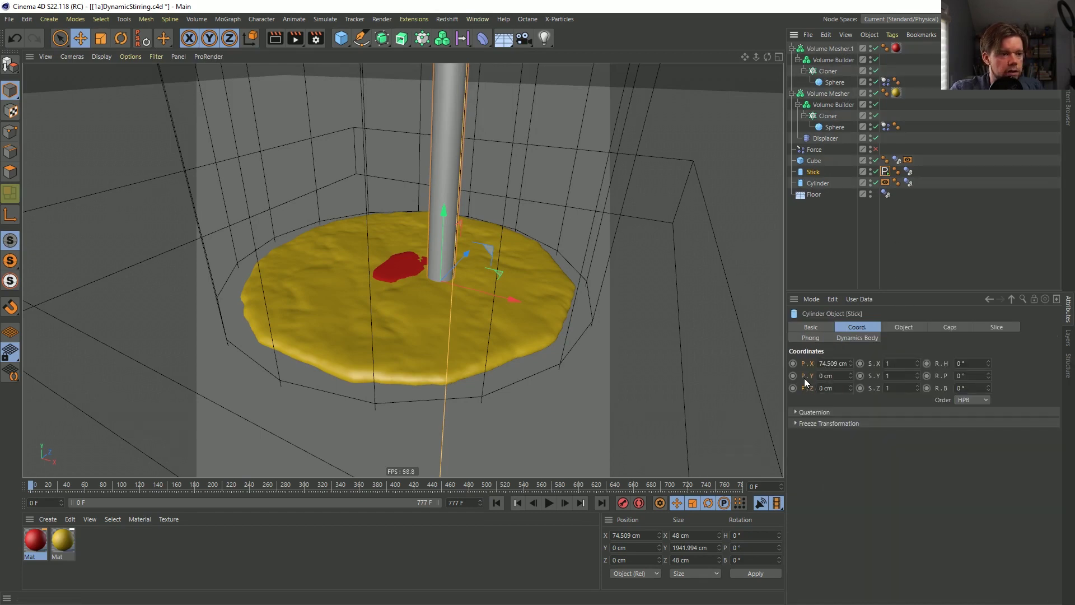
click(885, 170)
click(854, 350)
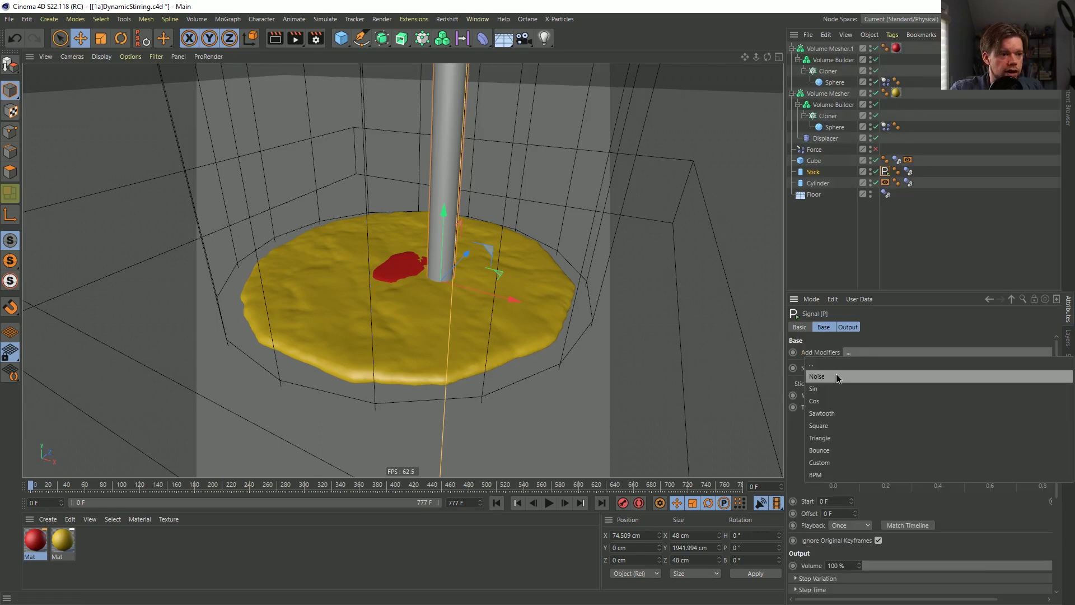
click(845, 376)
click(851, 326)
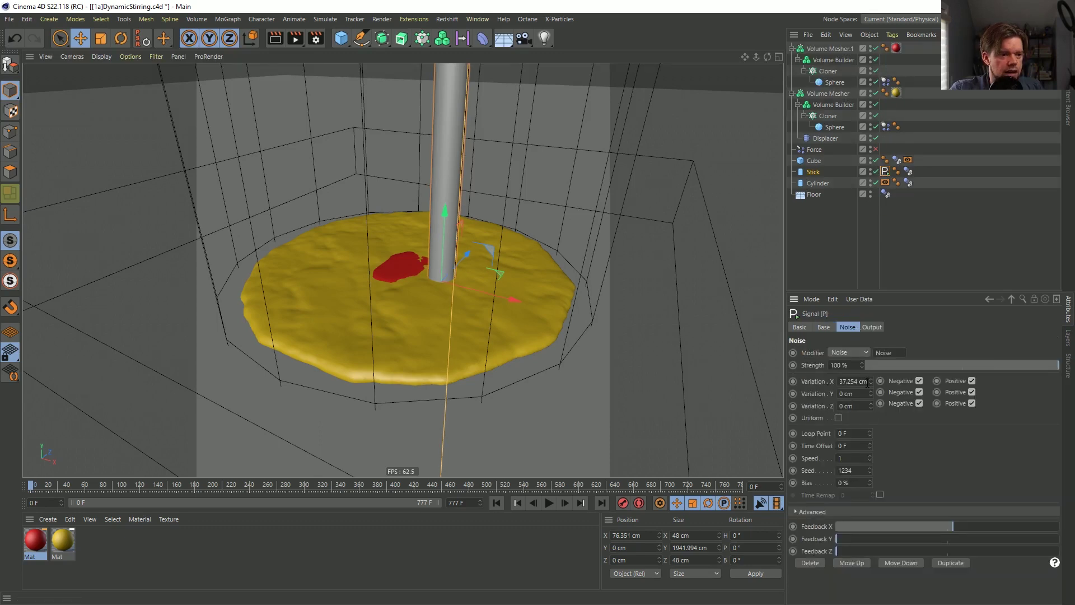
Set the noise Variation X and Z to 555 cm and Speed to 0.5.
double_click(867, 382)
text(5)
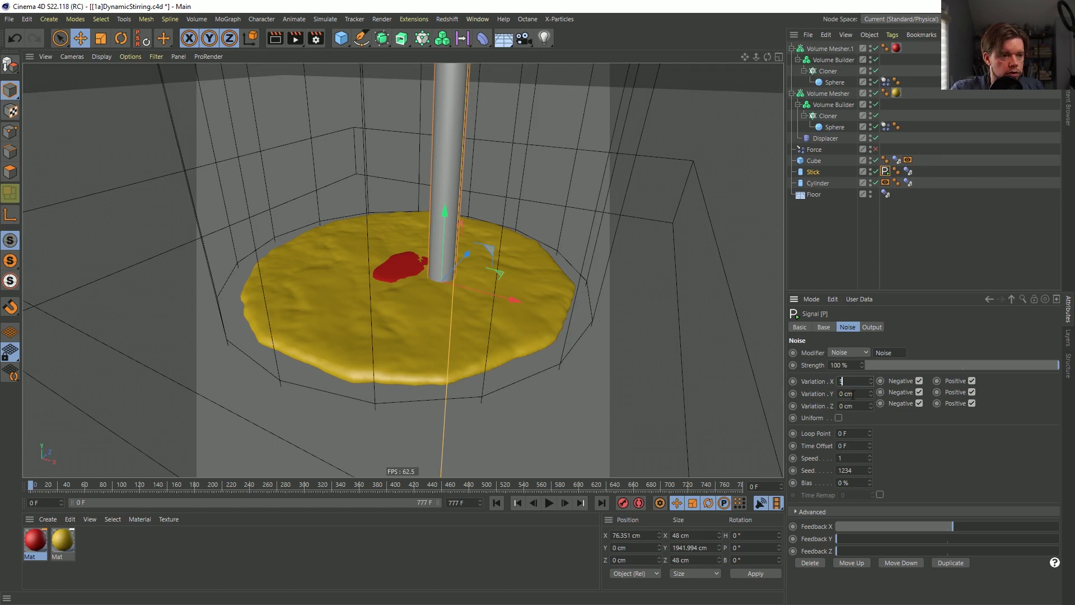
text(55)
double_click(860, 406)
text(555)
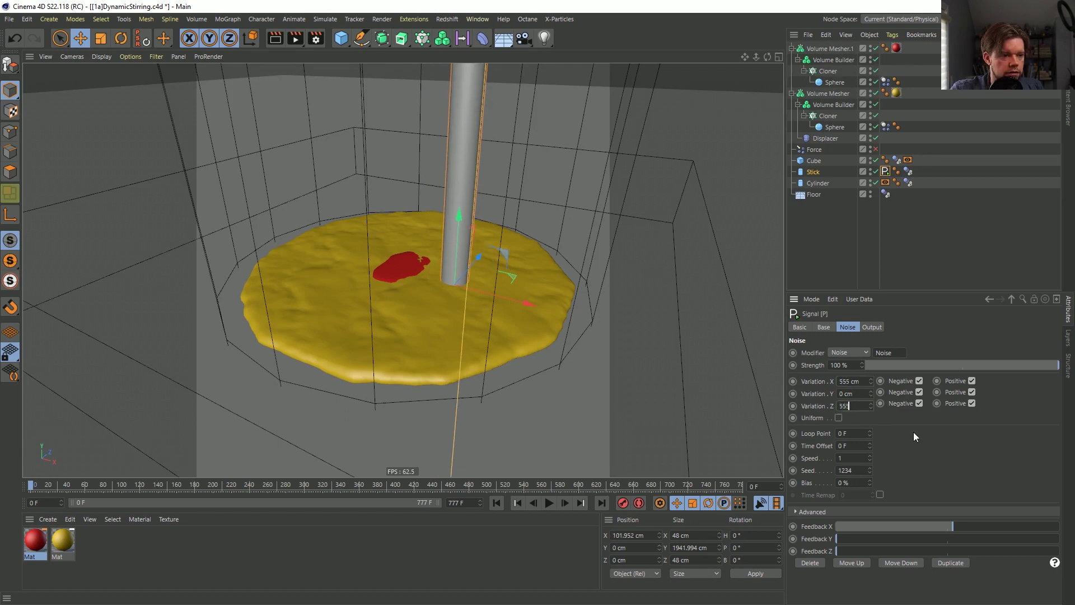
key(Return)
double_click(851, 458)
text(0.5)
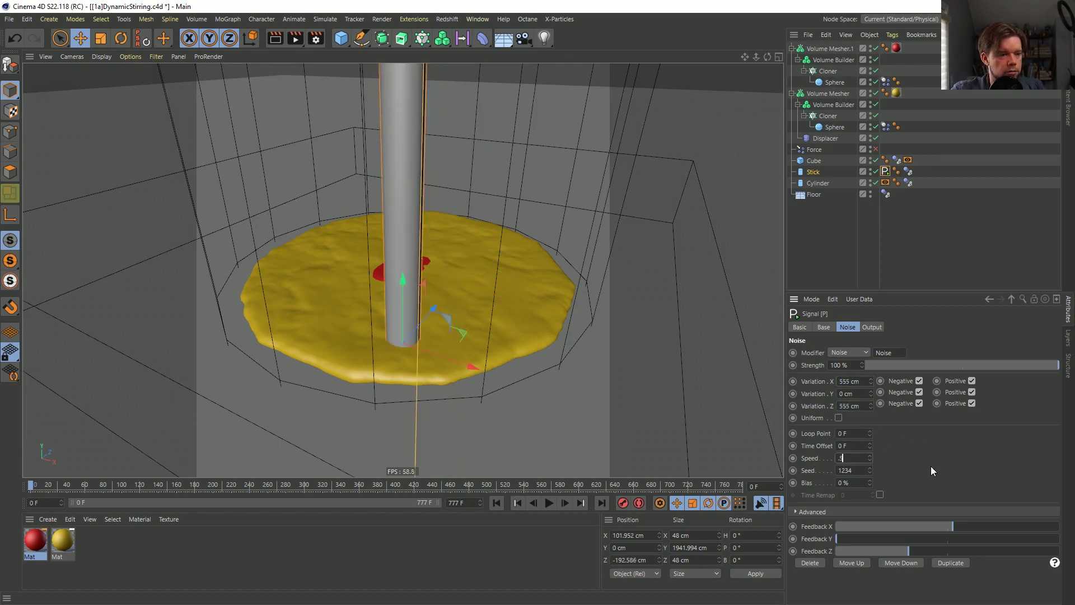
key(Return)
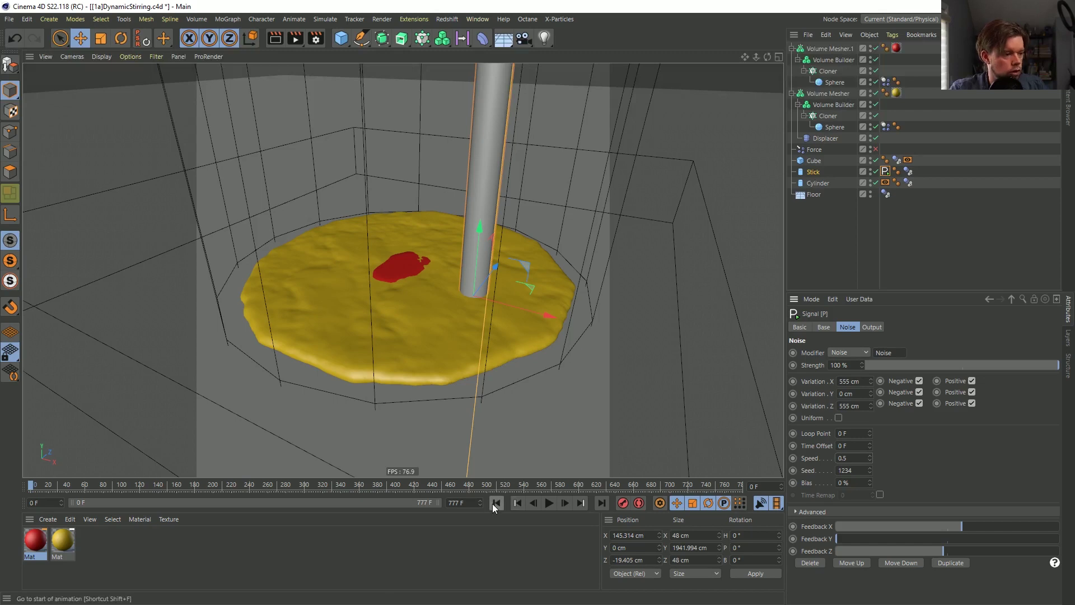
Shape the Signal tag's Strength Over Time into an ease-in S-curve ending at 25 F.
click(820, 511)
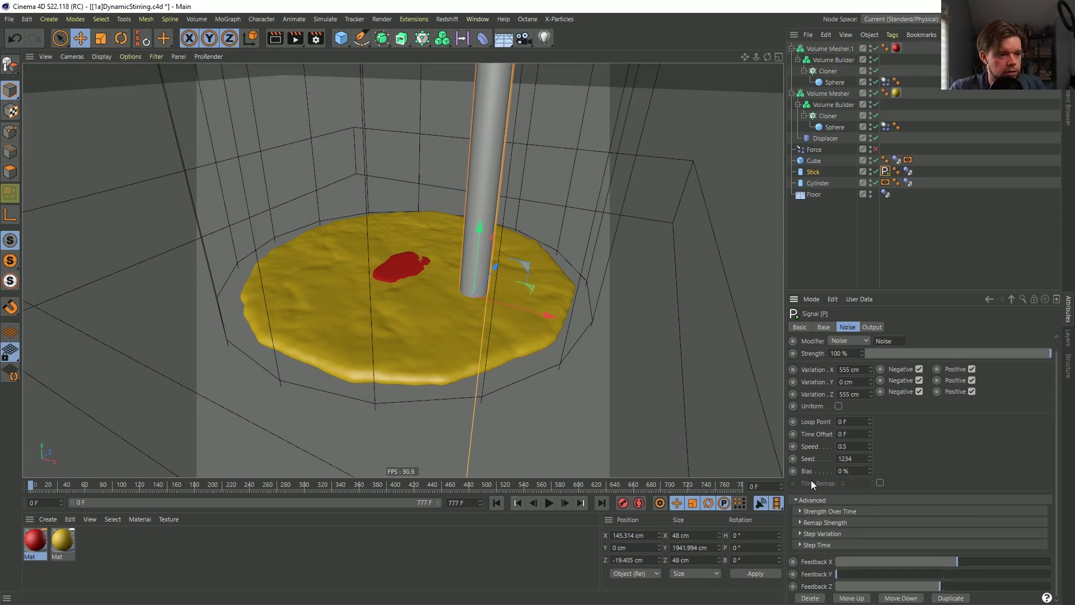
click(806, 511)
scroll(816, 499, down, 3)
drag(815, 415, 817, 474)
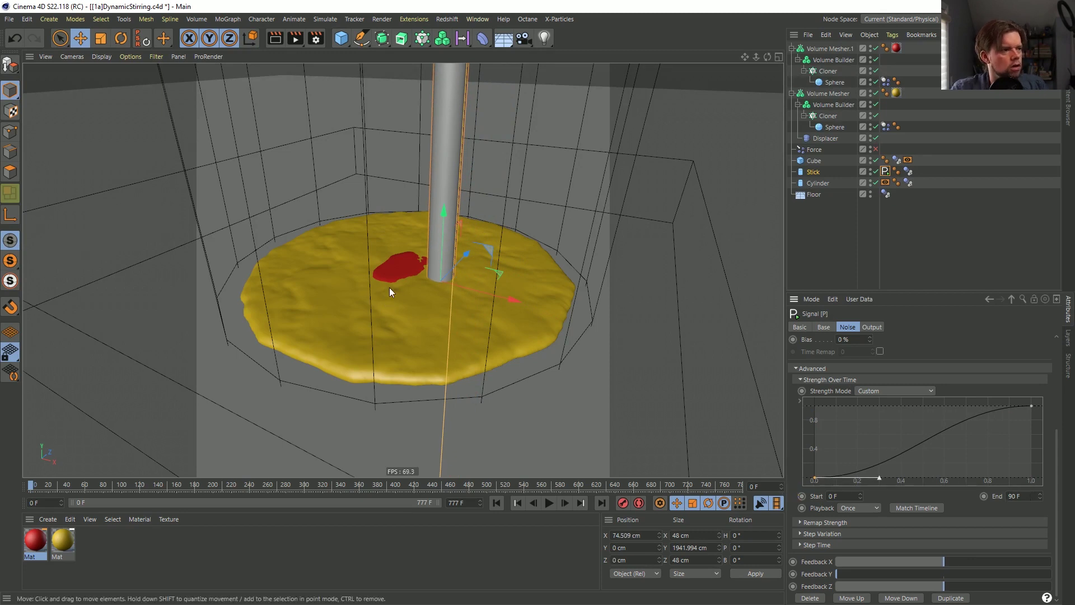
double_click(1015, 496)
text(25)
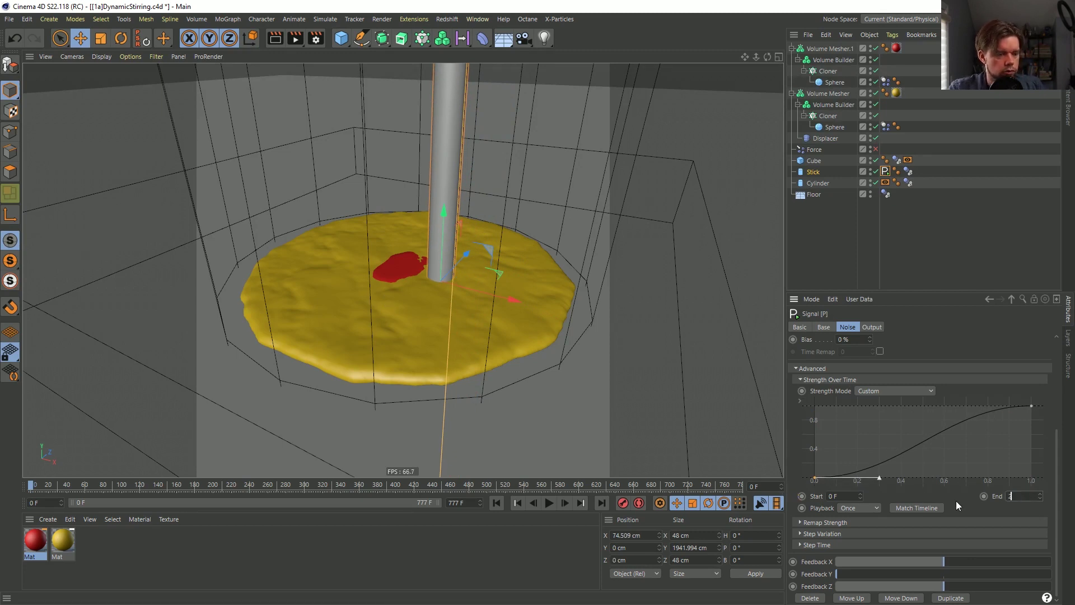
key(Return)
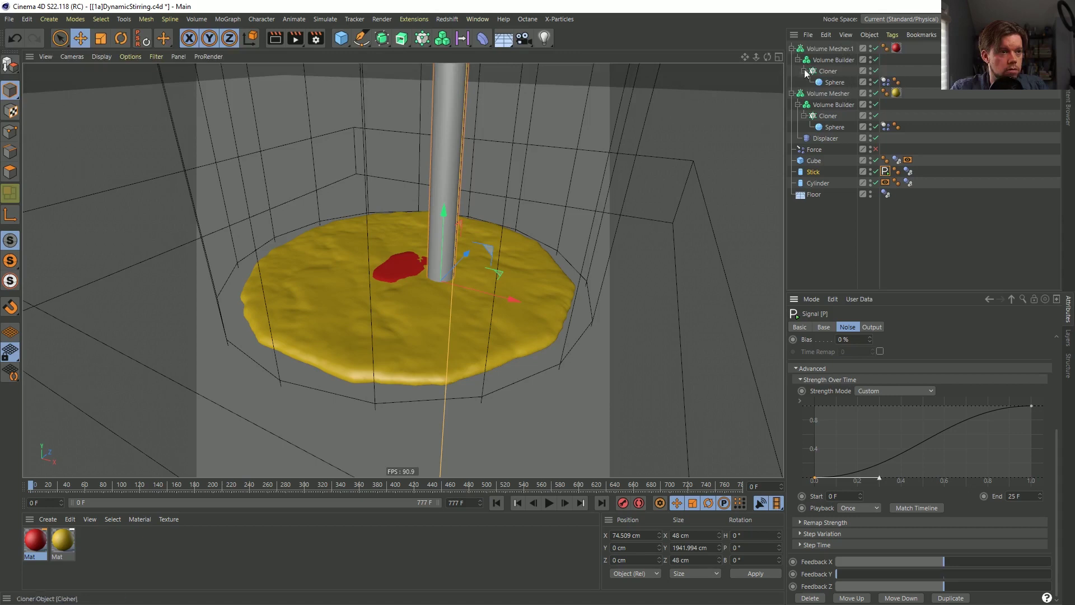
Set the red-patch Cloner's Count Width and Count Height to 14, then save the project.
click(832, 52)
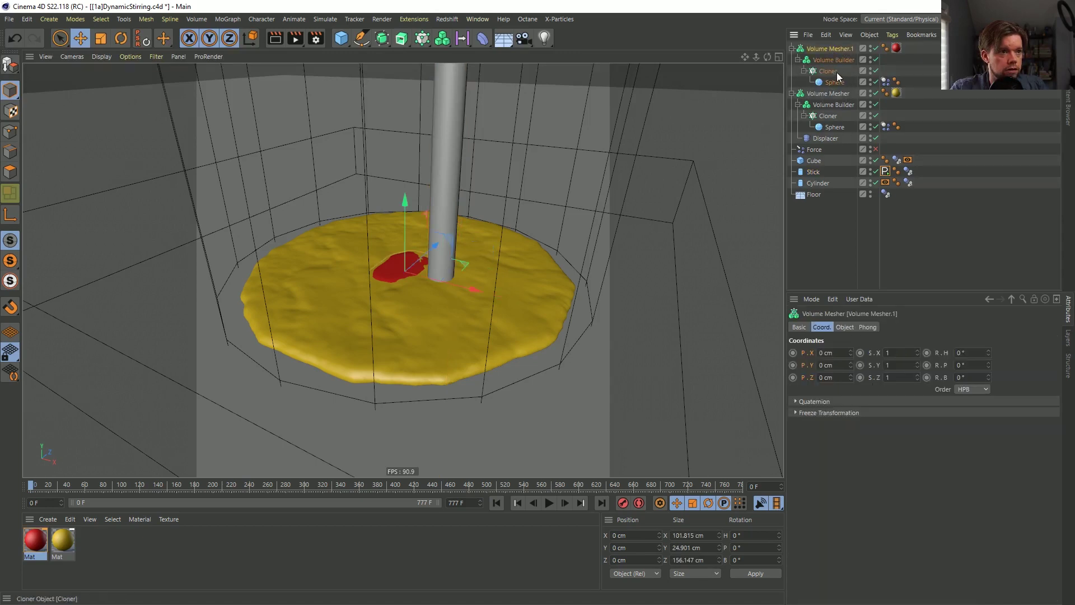
click(836, 72)
click(865, 327)
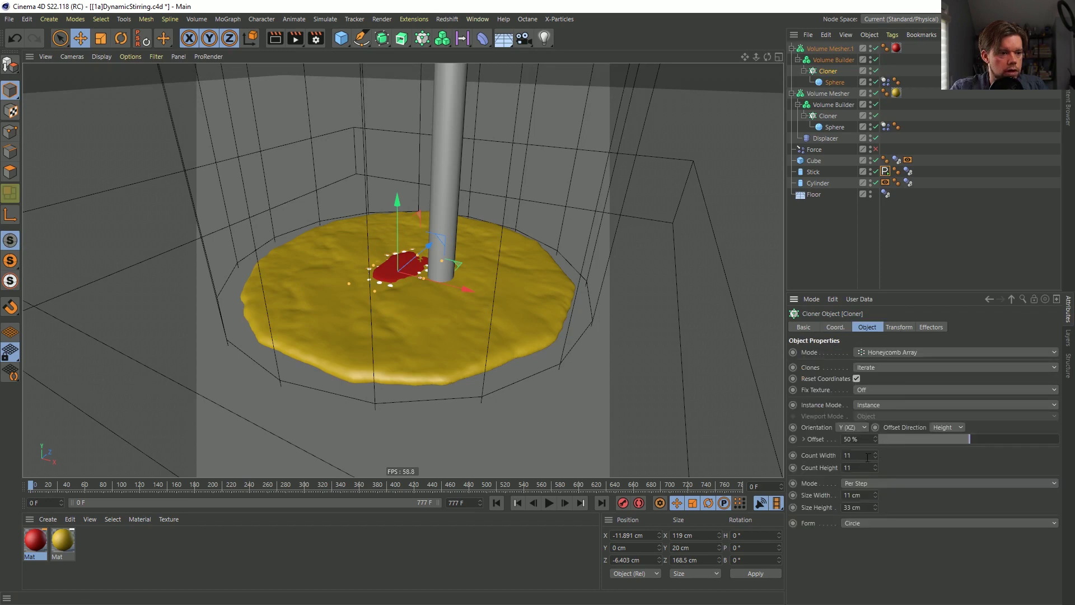
text(14)
key(Tab)
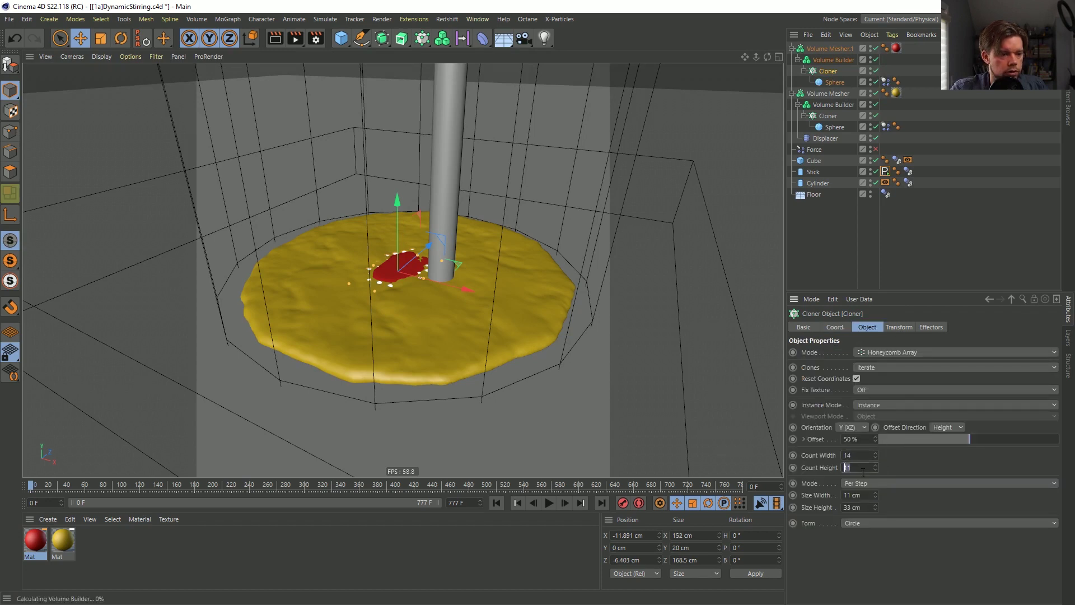
text(14)
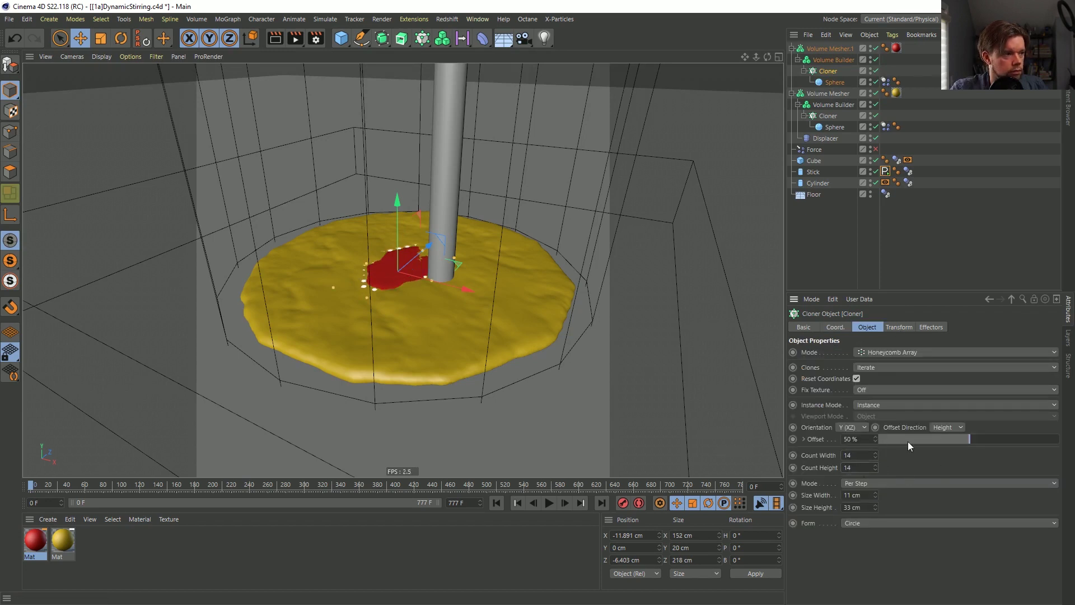
click(825, 258)
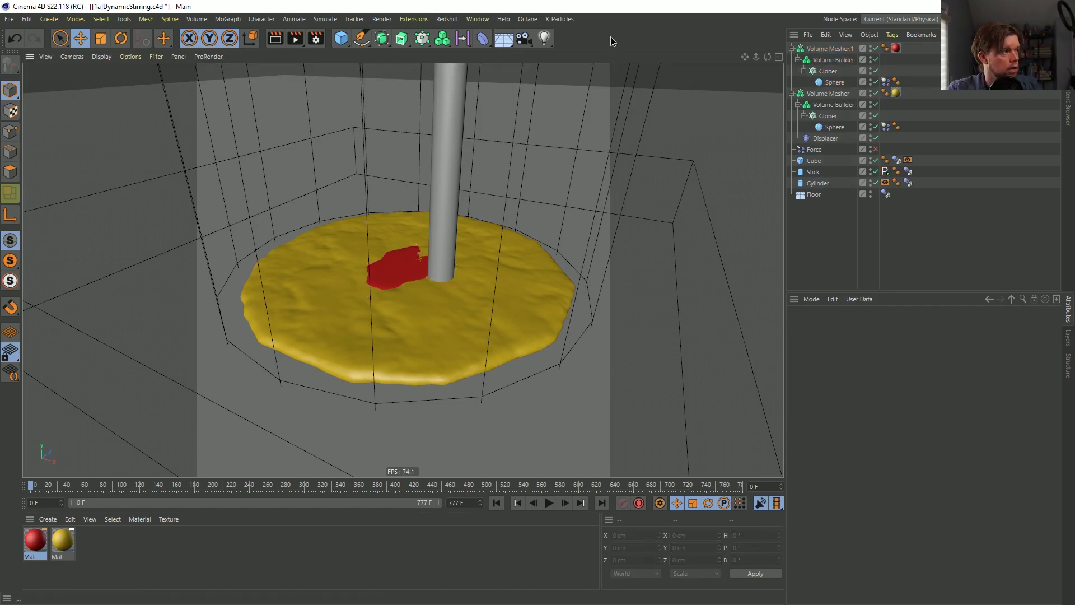
key(ctrl+s)
Render the animation to the Picture Viewer without an output file, then switch to the Instagram reference.
click(295, 38)
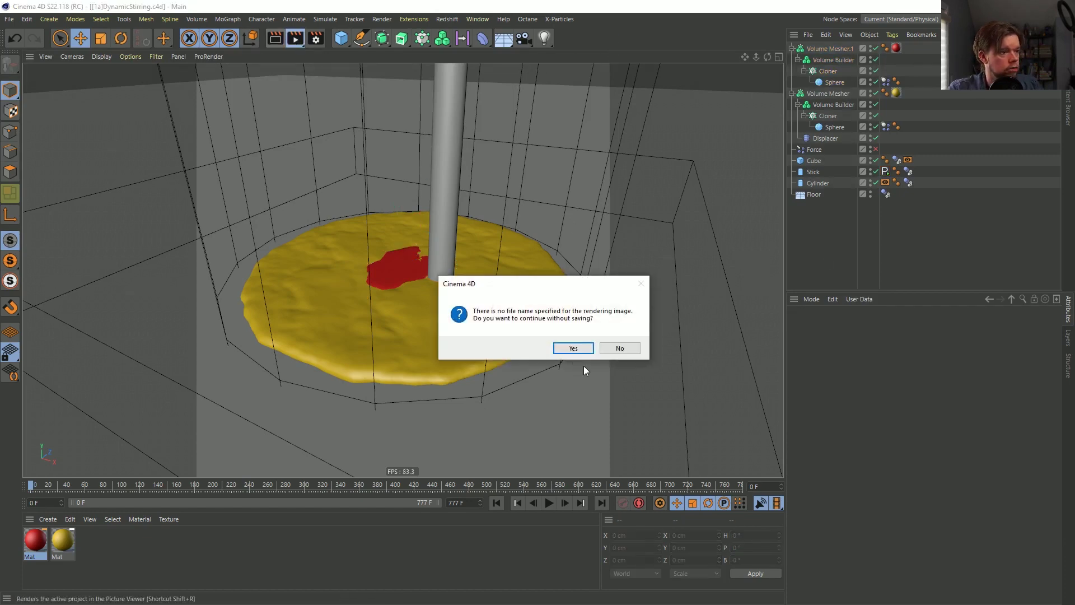
click(589, 347)
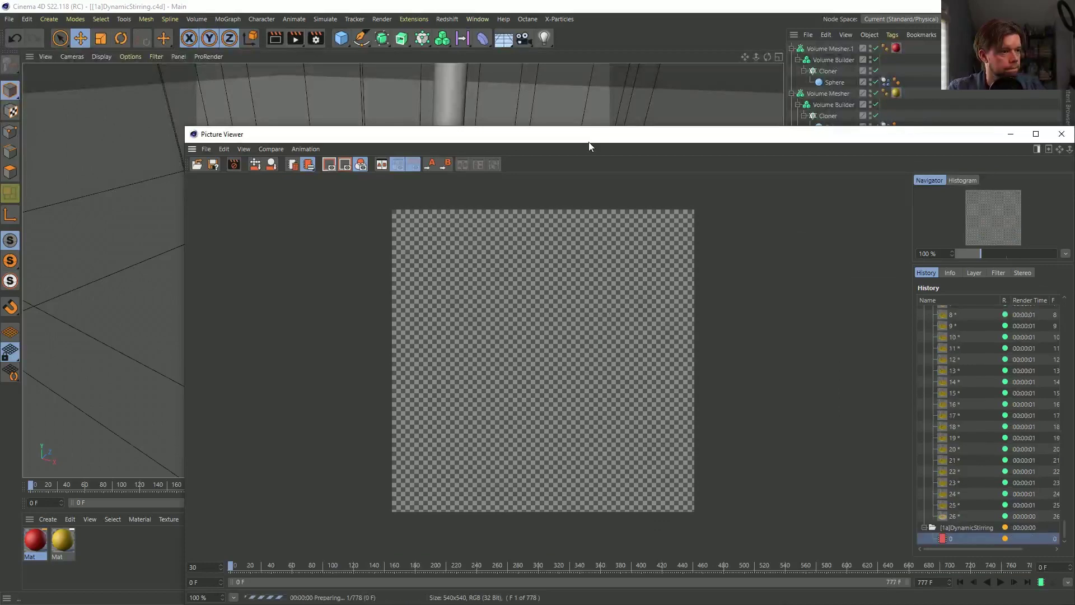
drag(589, 142, 504, 81)
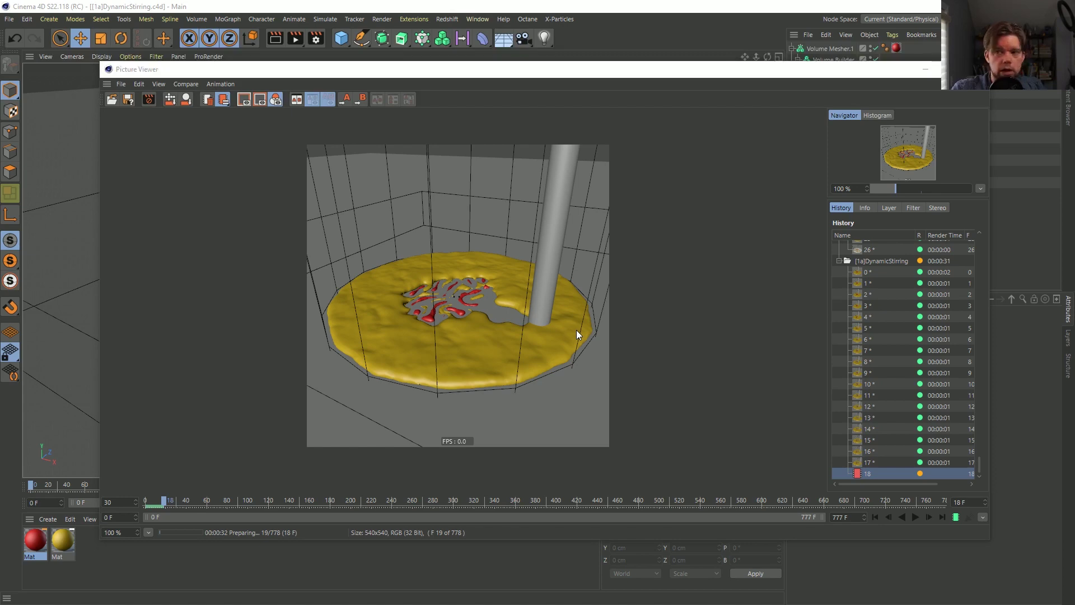
key(alt+Tab)
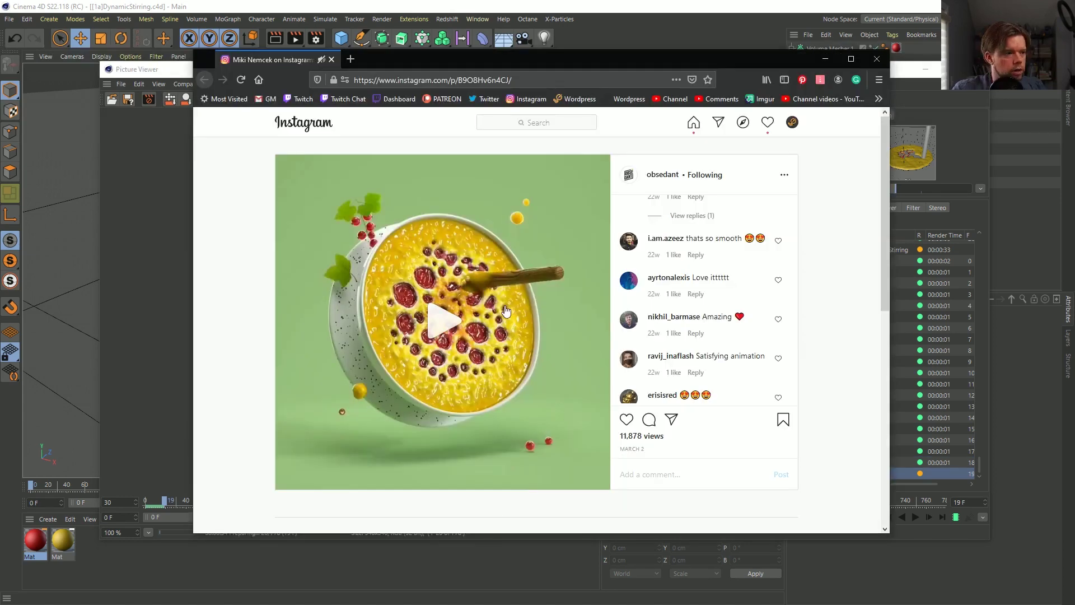
Bring the rendering Picture Viewer back in front of the Instagram window.
click(899, 83)
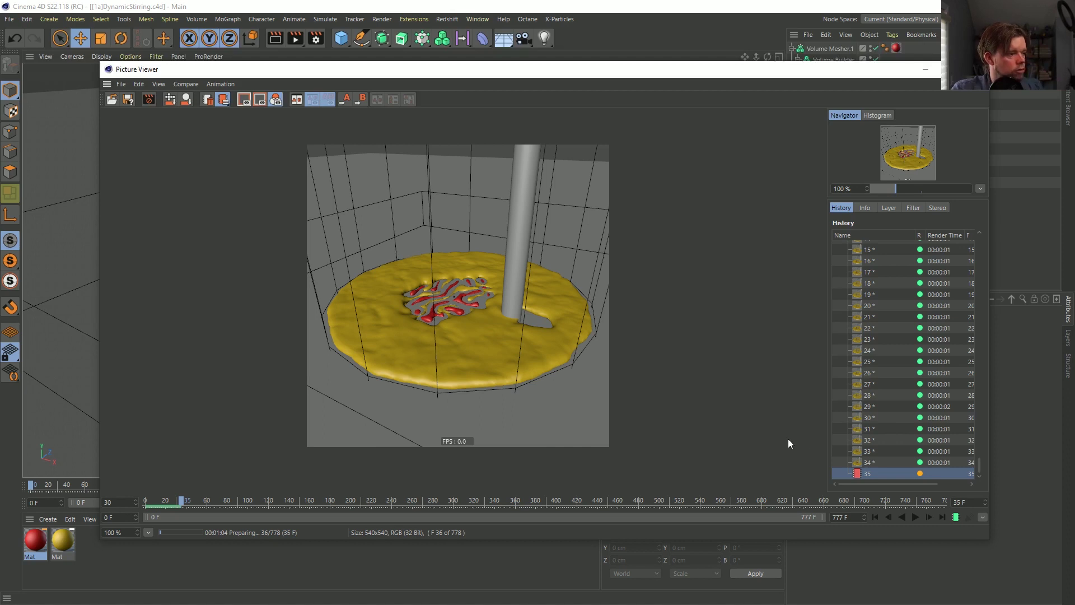
Play back and step through the rendered frames twice, then close the Picture Viewer.
click(876, 517)
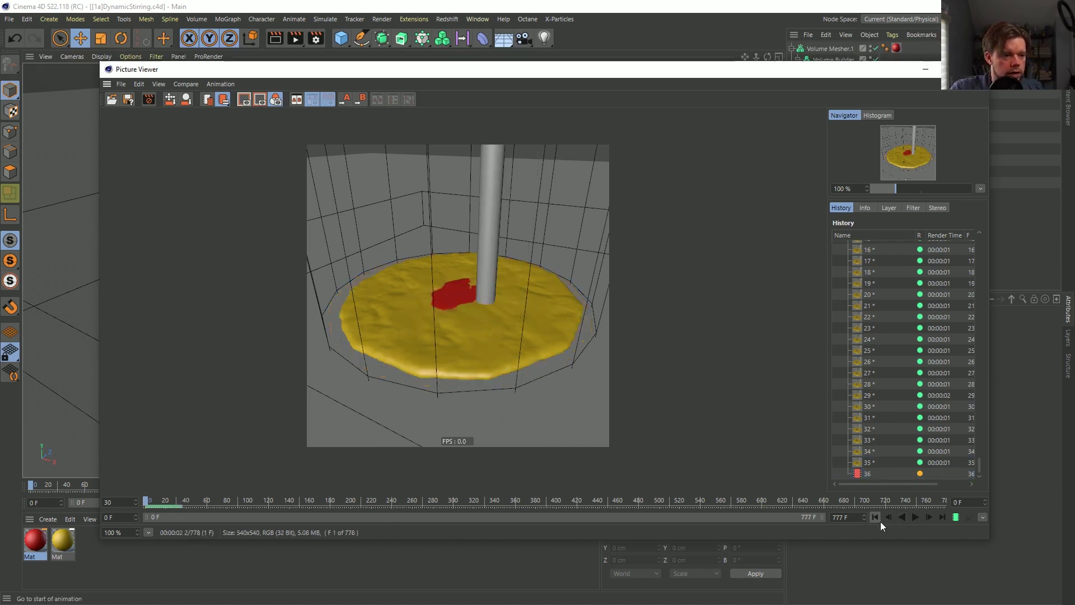
click(916, 515)
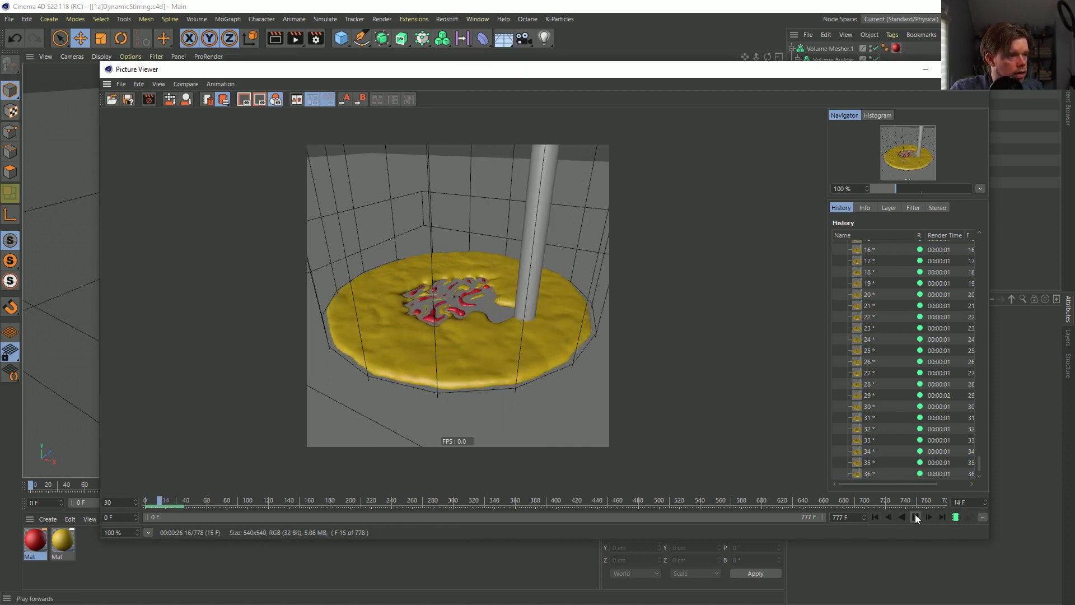
click(915, 515)
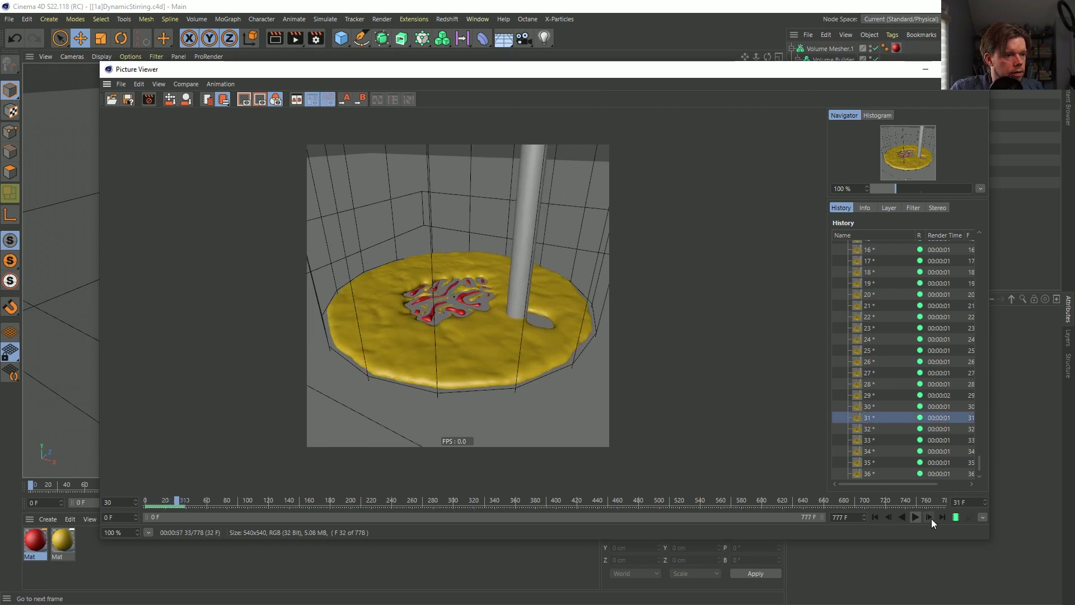
click(942, 517)
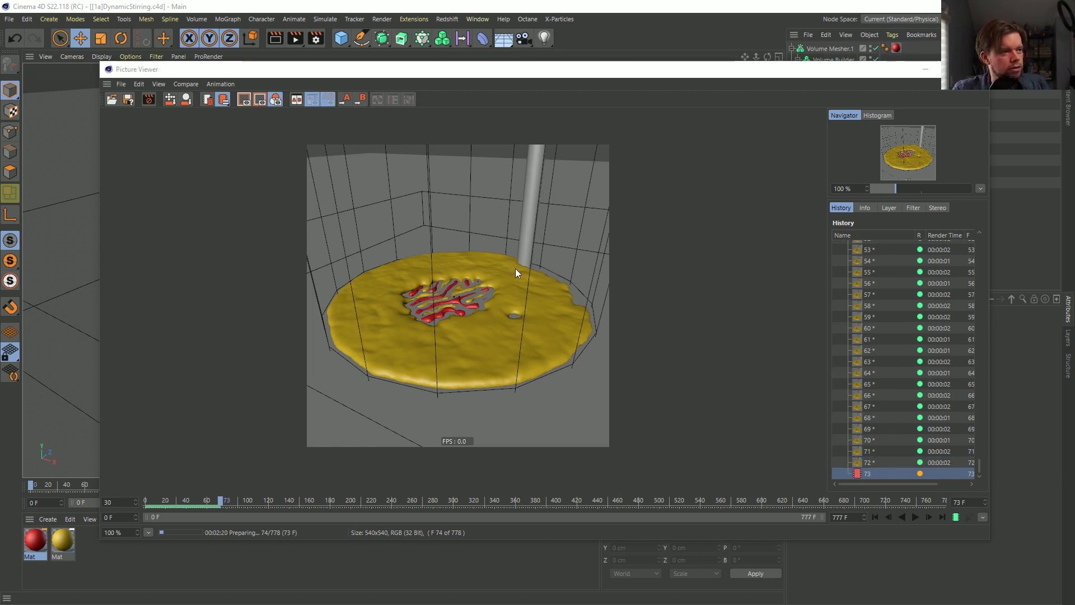
click(882, 515)
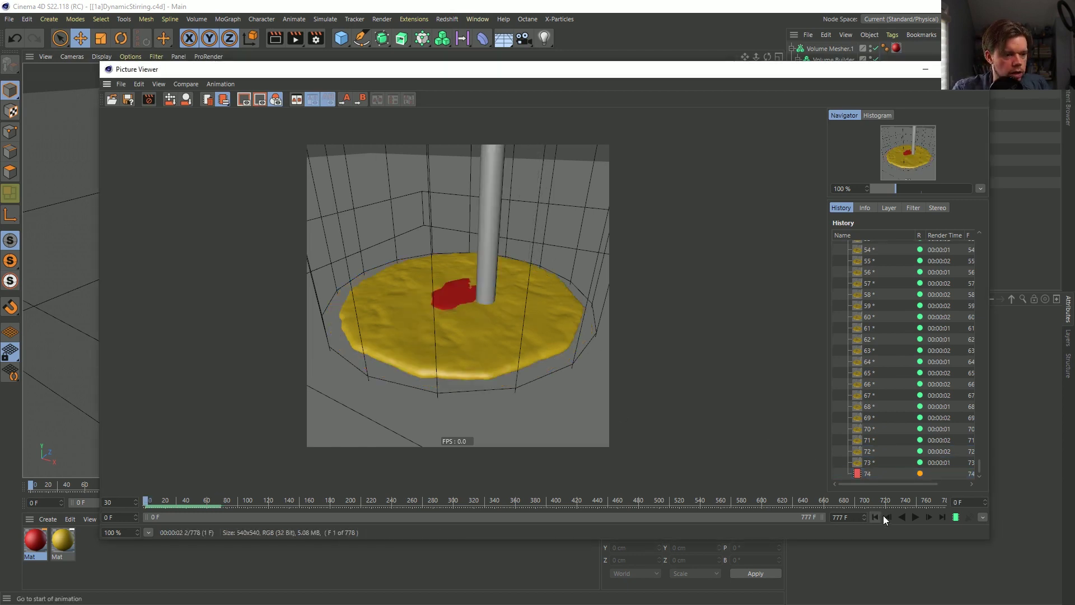
click(915, 515)
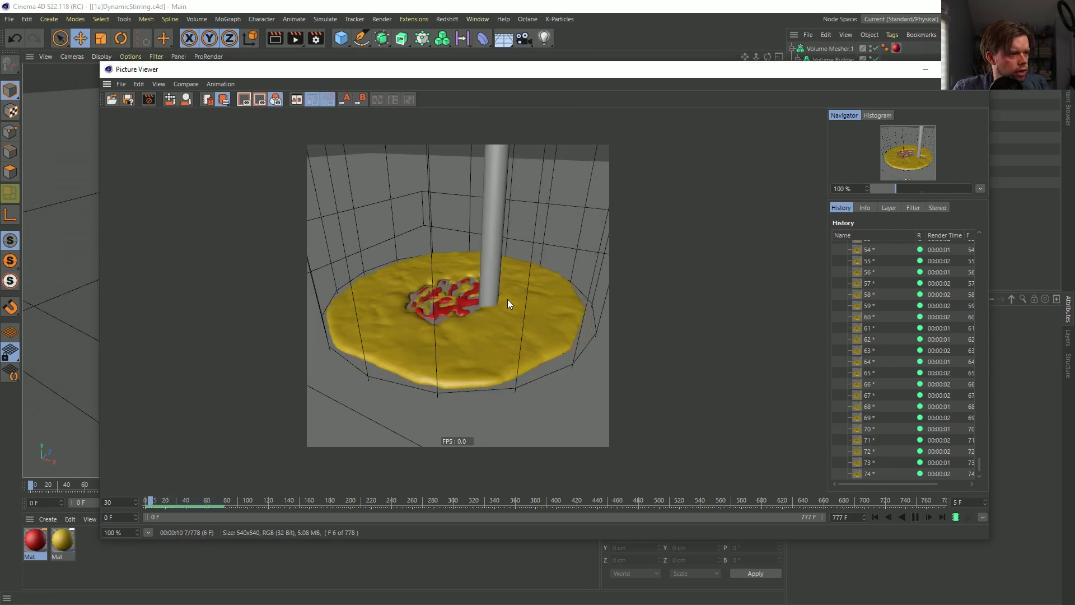
click(916, 517)
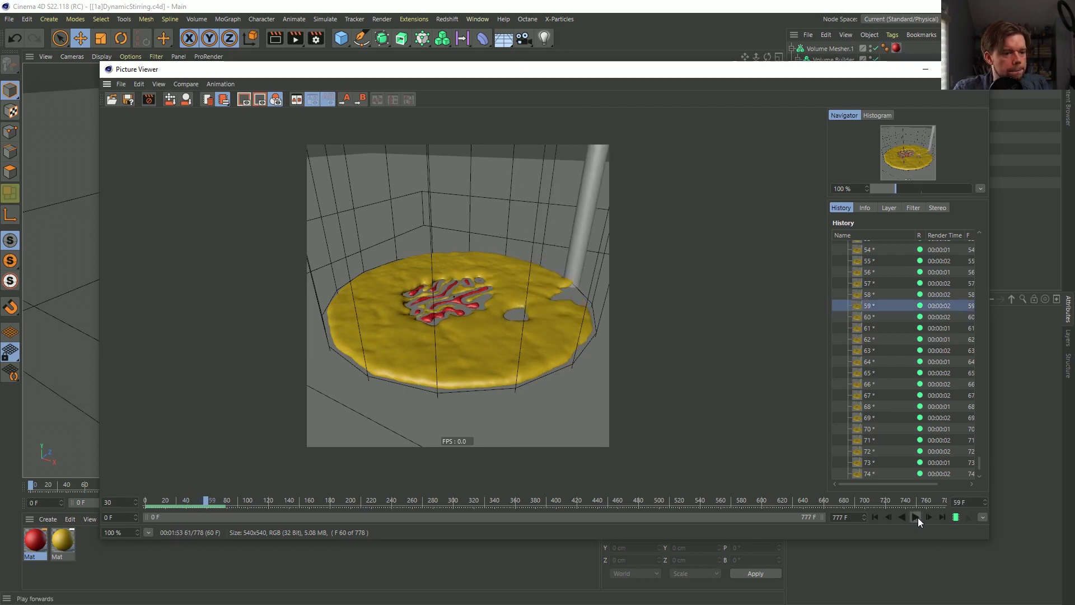
click(978, 68)
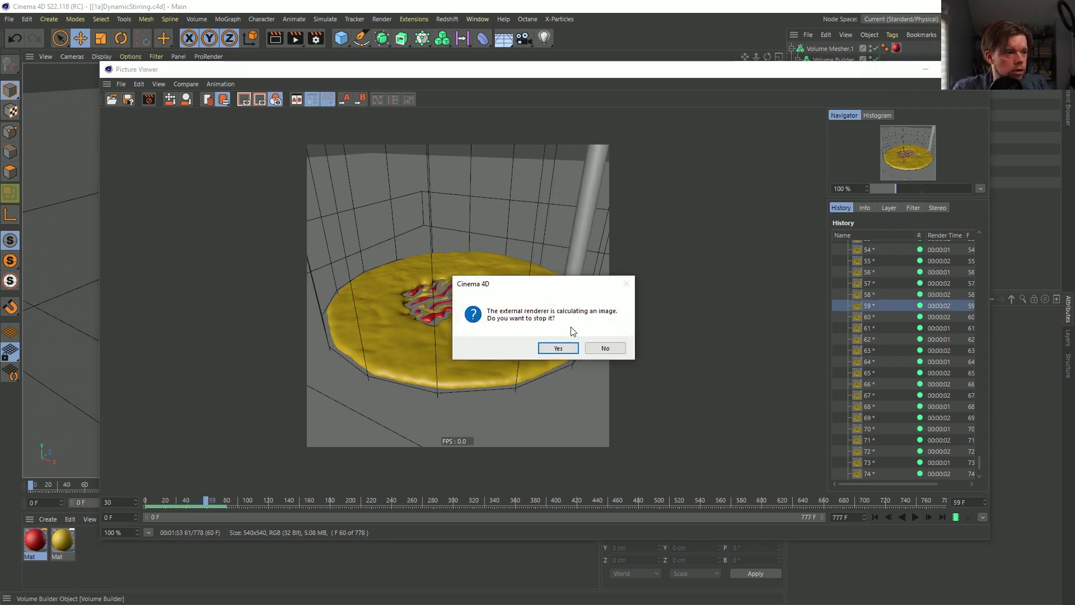
Stop the render and disable Volume Mesher.1, Volume Mesher and the Displacer.
click(558, 348)
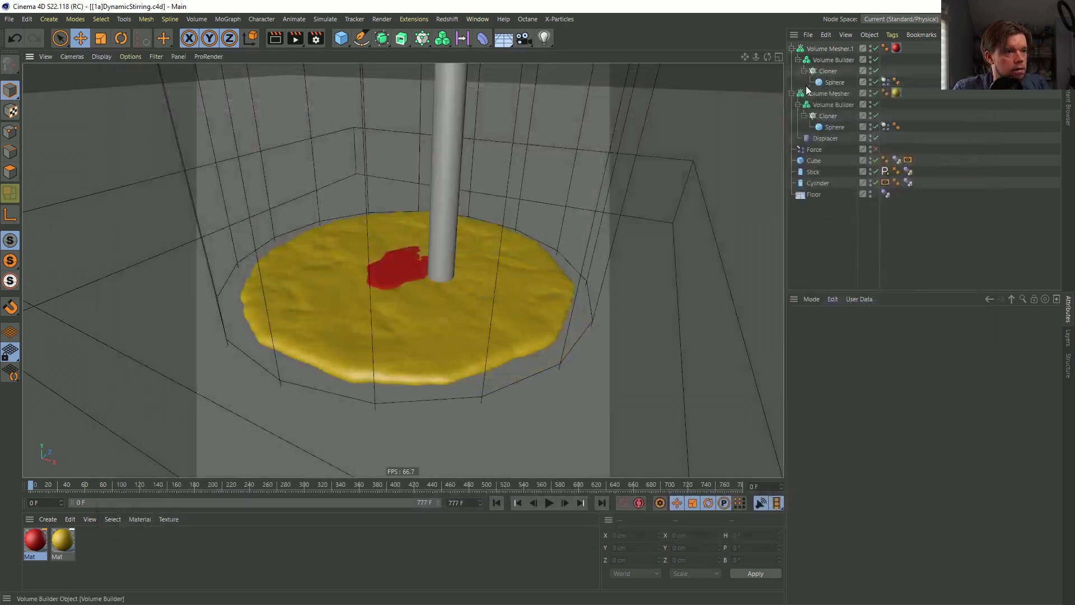
click(876, 56)
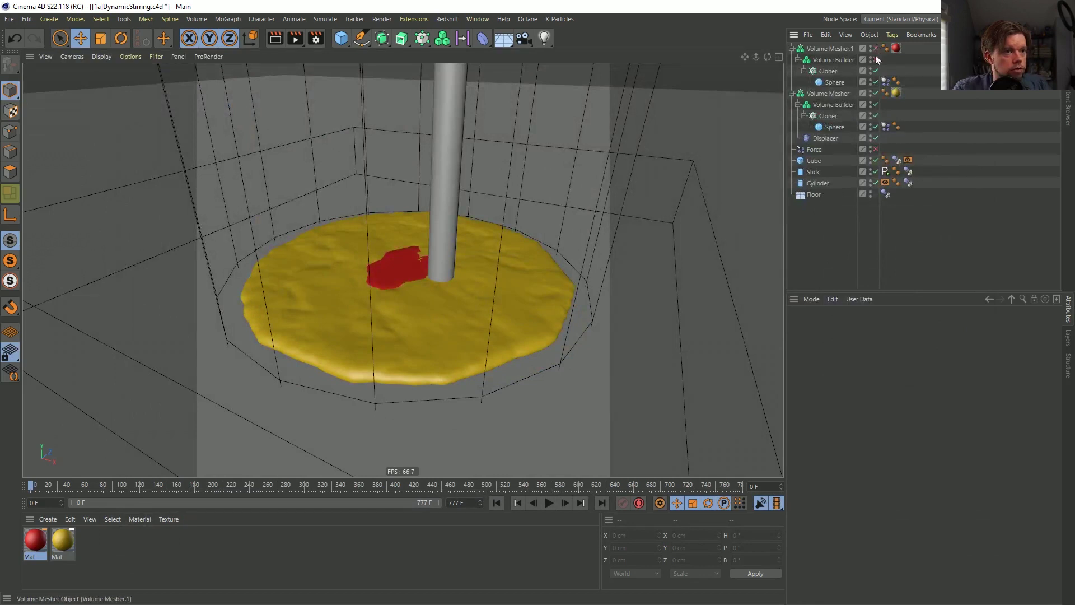
click(875, 94)
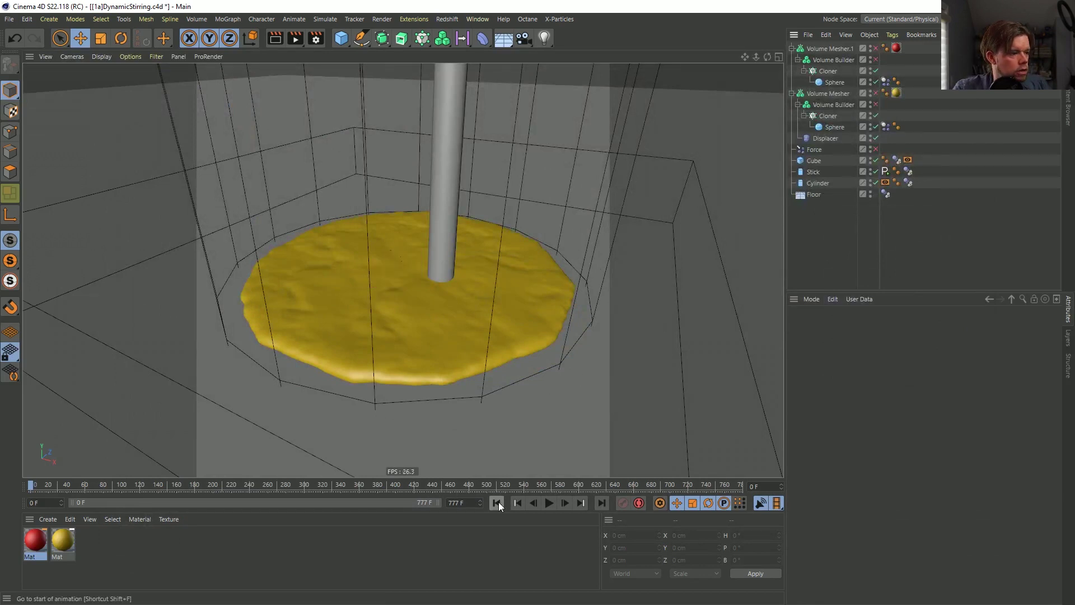
click(876, 138)
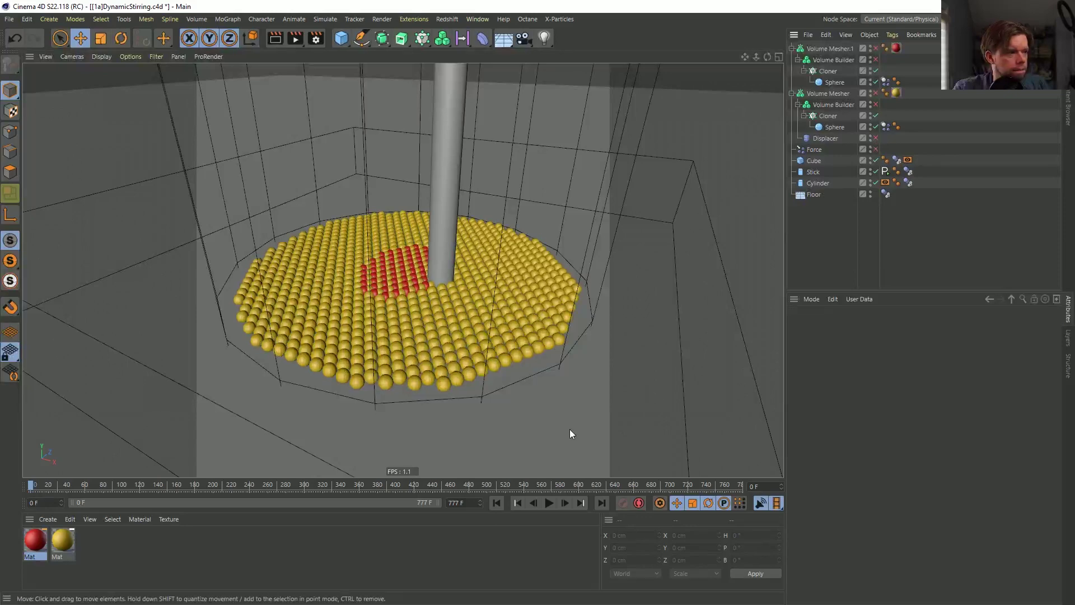
Play the stirring simulation forward and stop it at frame 16.
click(549, 503)
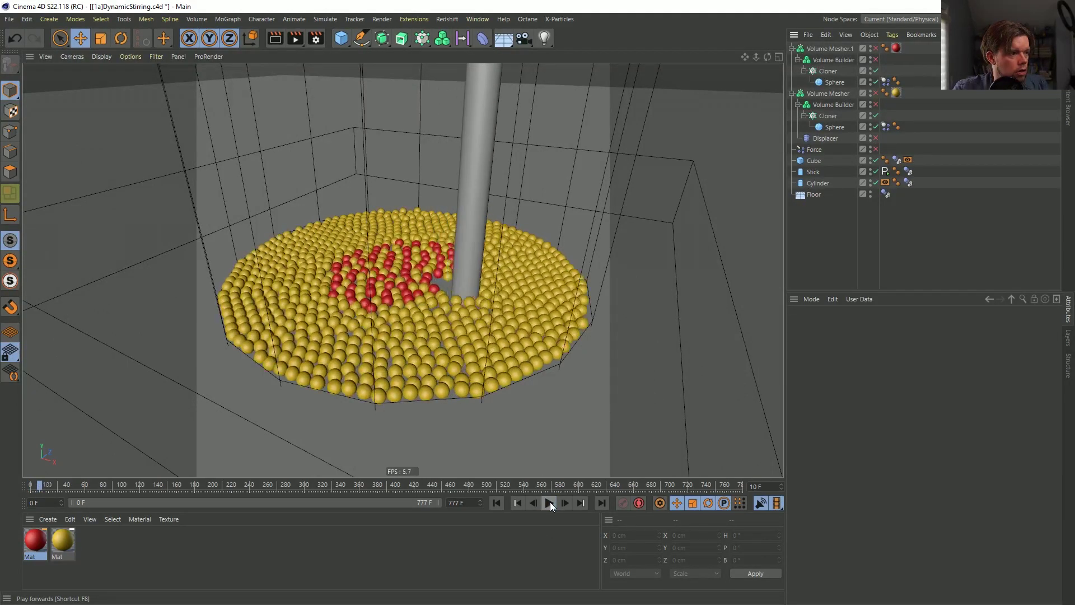
click(549, 503)
click(549, 503)
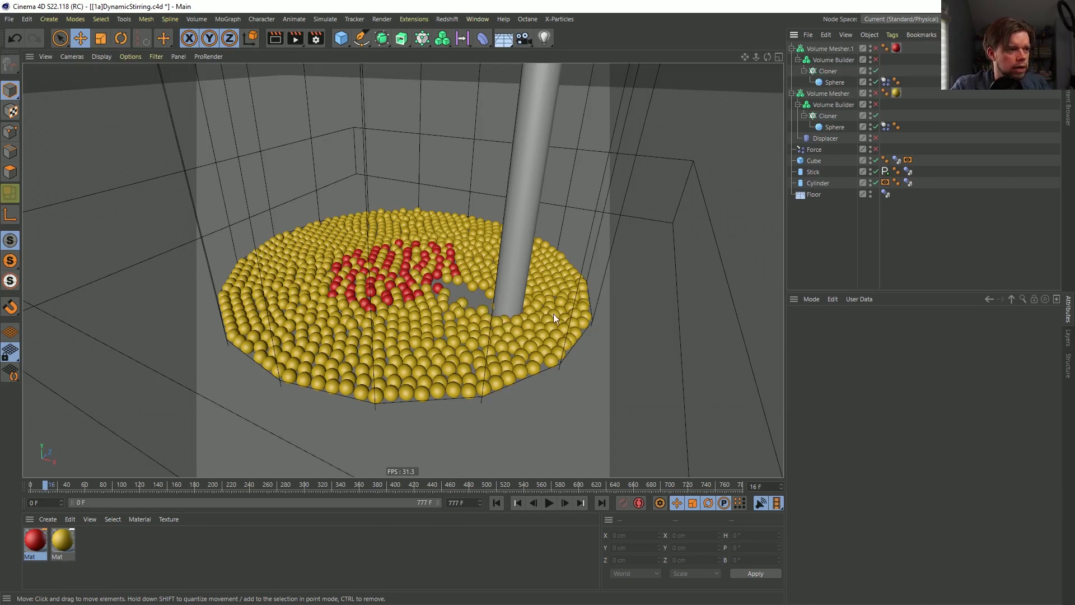
Change the Stick's noise seed to 1236 and its X and Z variation to 444 cm.
click(884, 171)
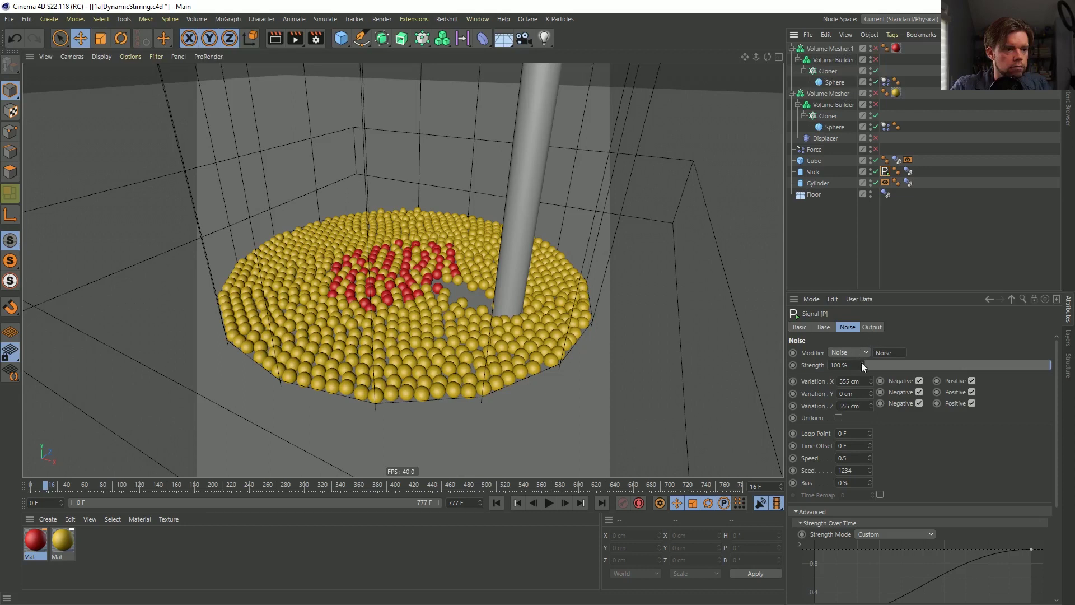
click(869, 468)
click(869, 467)
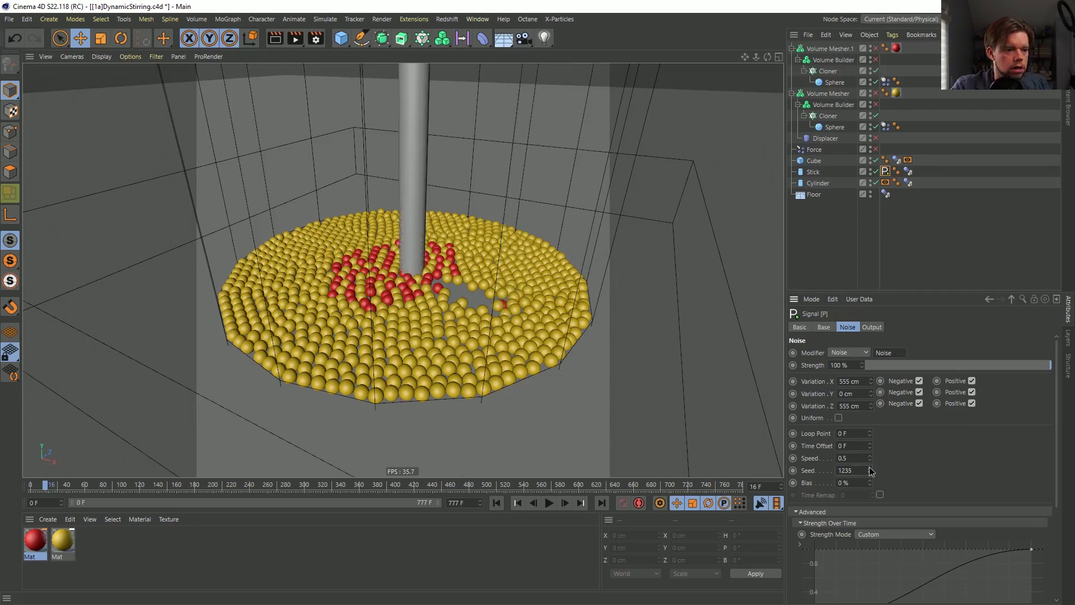
double_click(854, 383)
text(444)
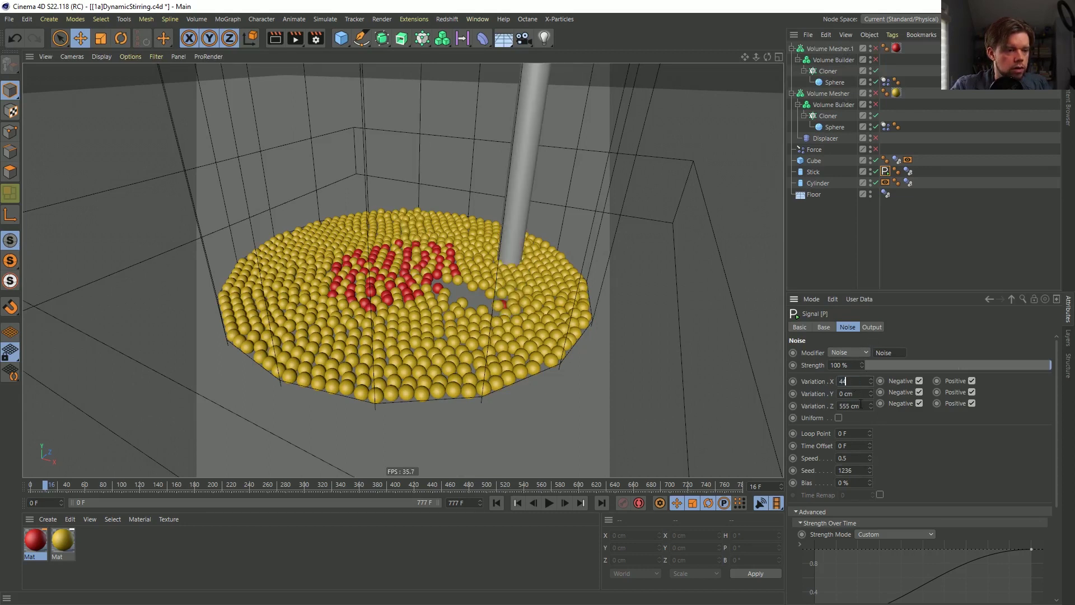
key(Tab)
key(Return)
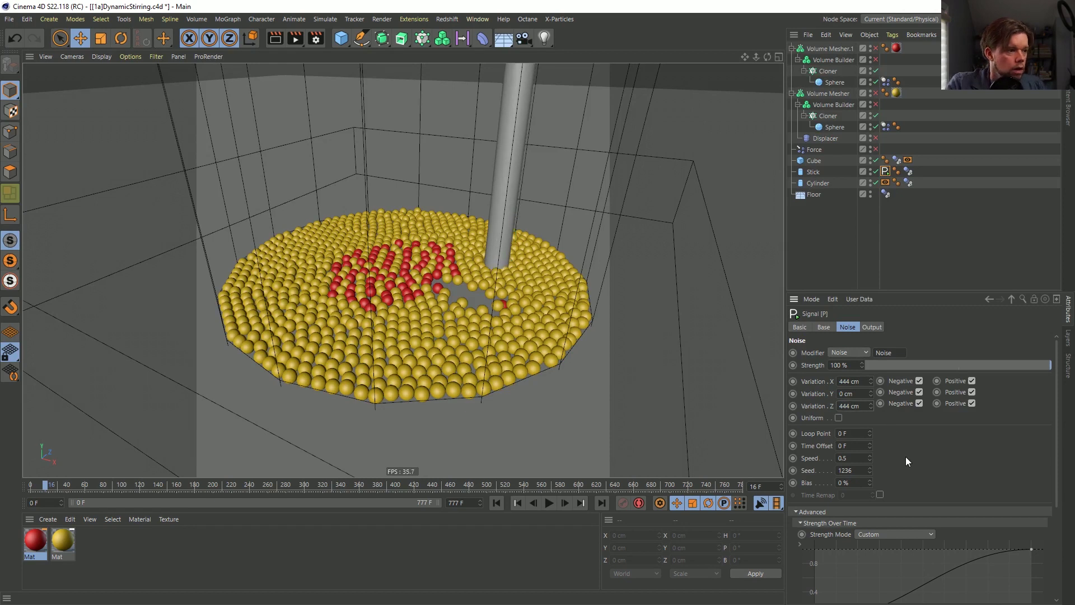
Set the noise bias to 25% and re-enable Volume Mesher.1 and its Volume Builder.
click(853, 482)
text(25)
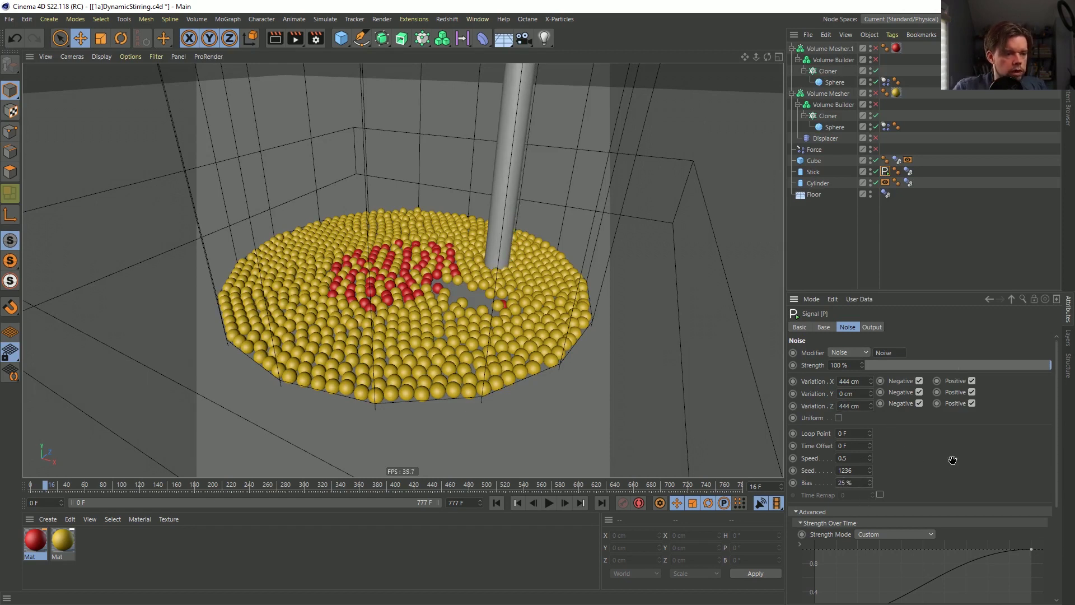
key(Return)
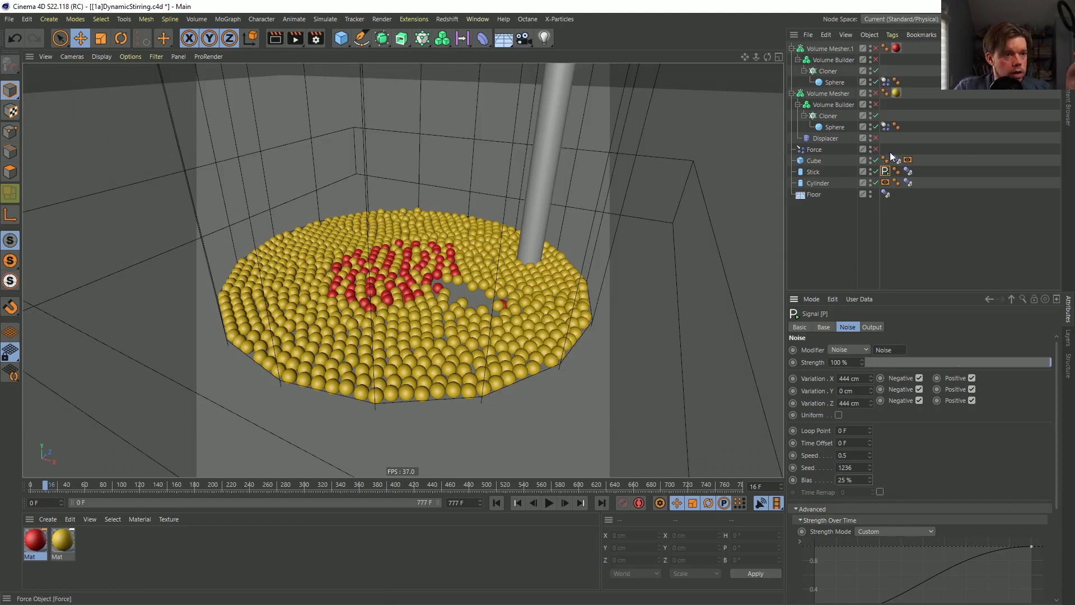
click(876, 59)
click(875, 48)
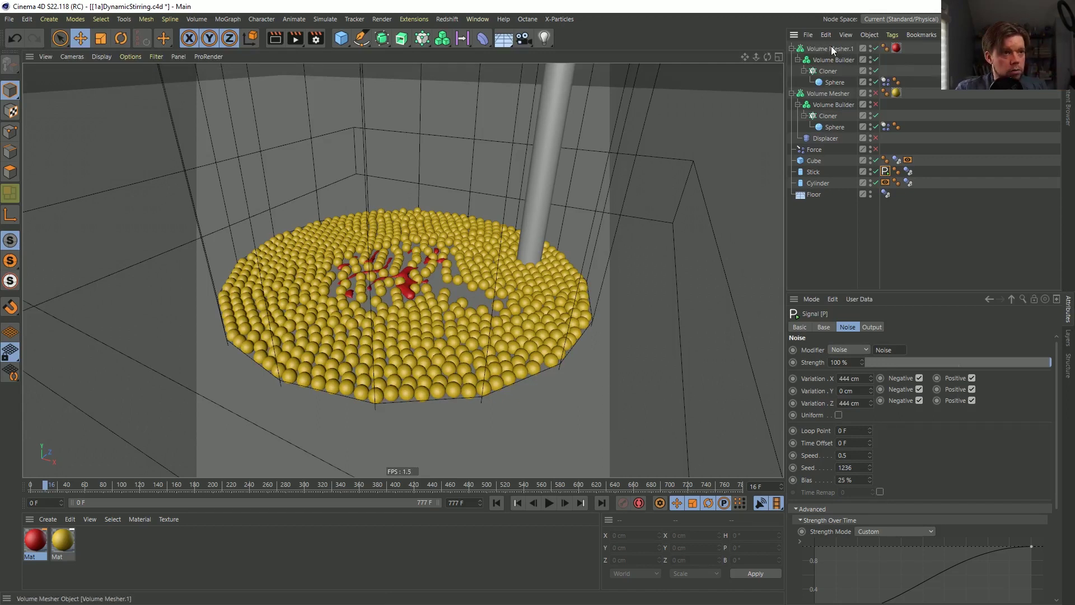
Add an SDF Dilate and Erode filter to the top of the red patch's Volume Builder list.
click(829, 71)
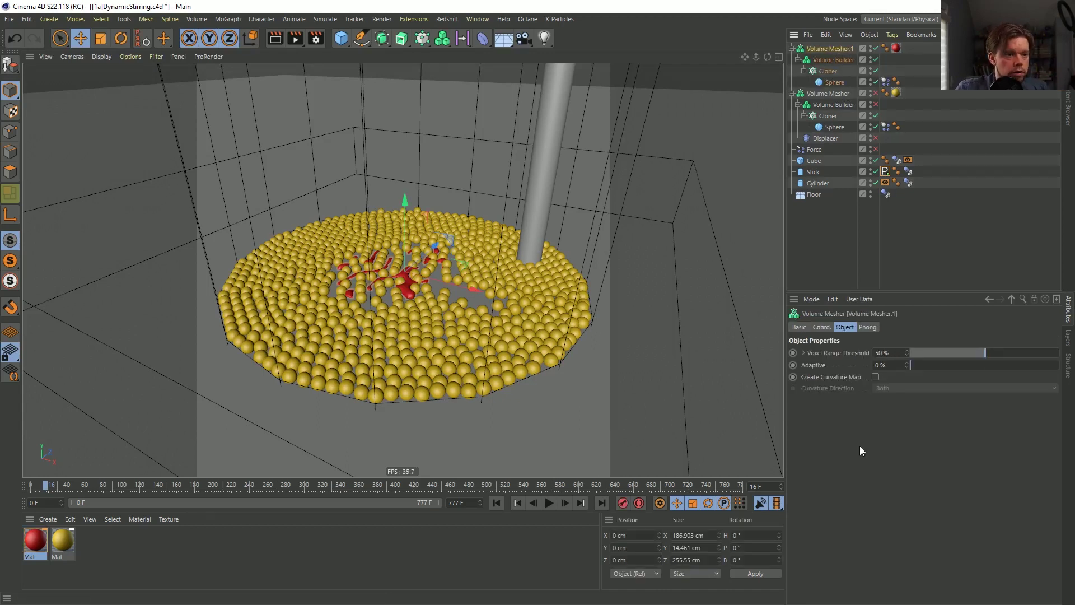
click(833, 60)
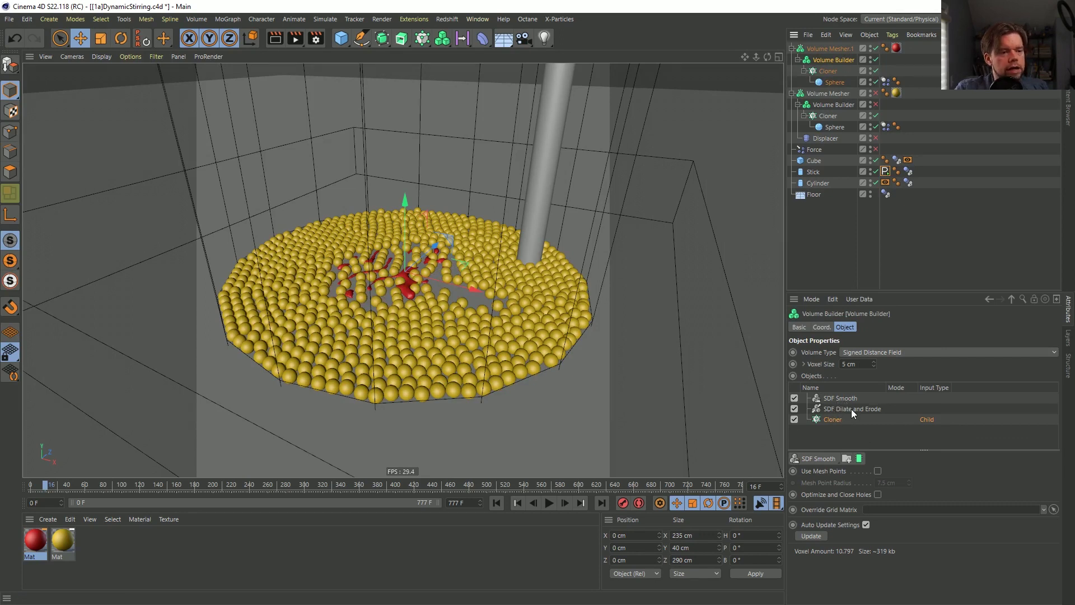
click(819, 458)
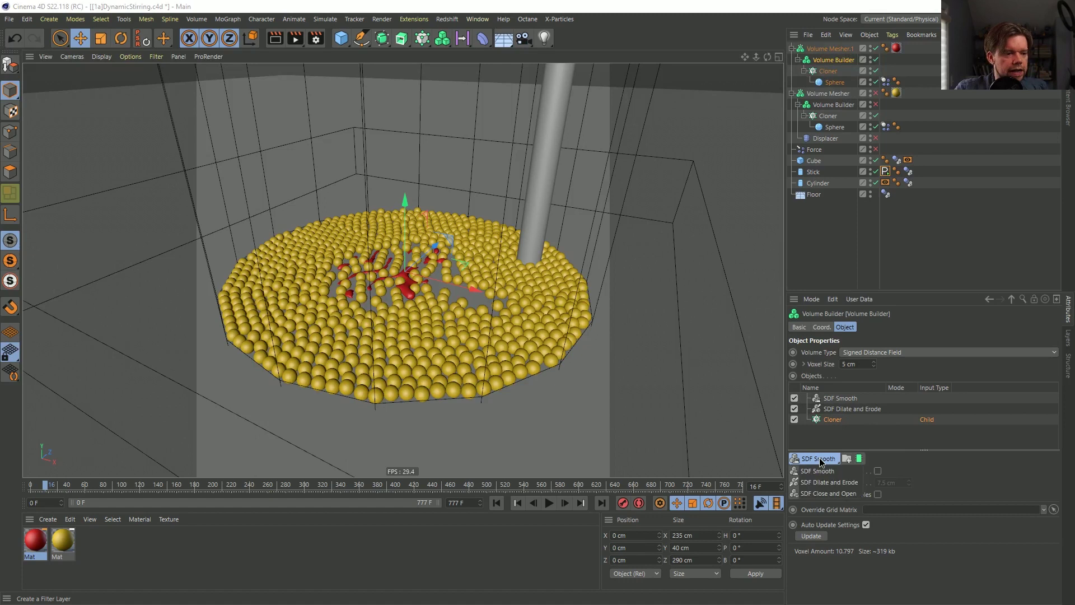
click(840, 481)
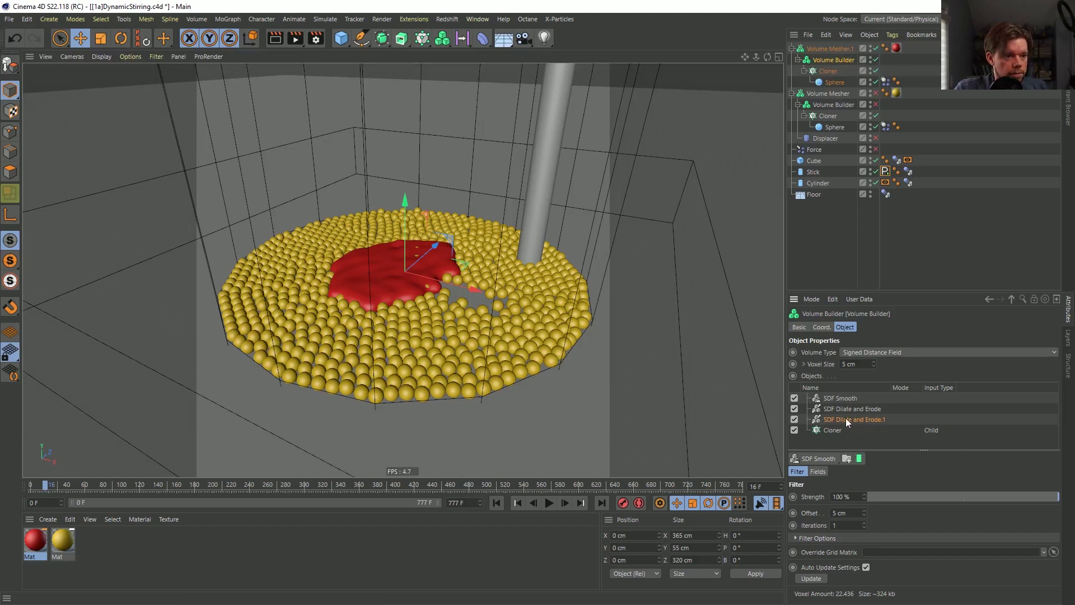
drag(846, 417, 845, 394)
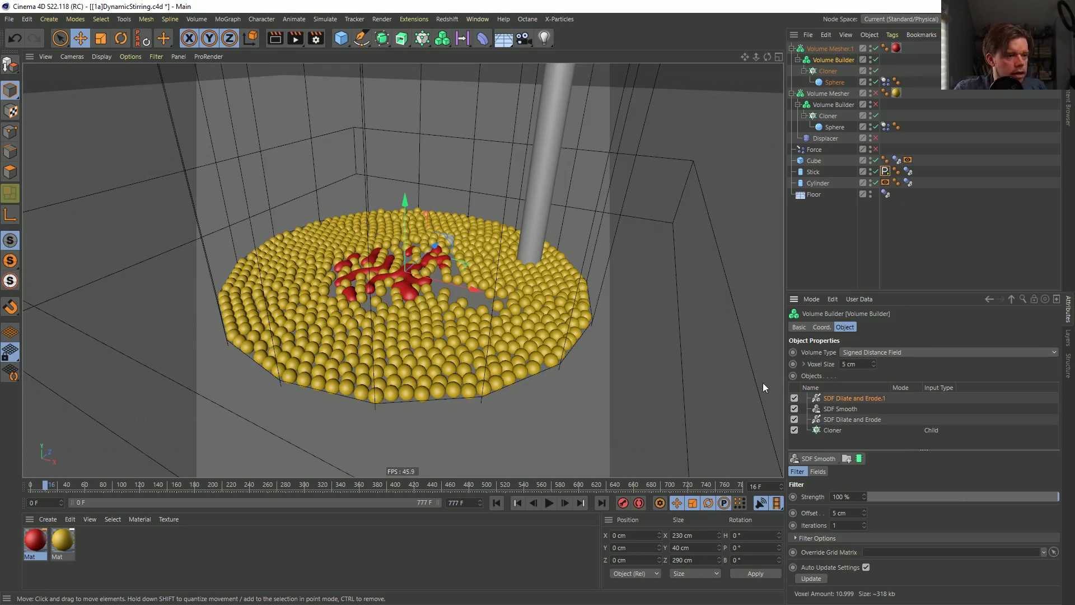
click(793, 398)
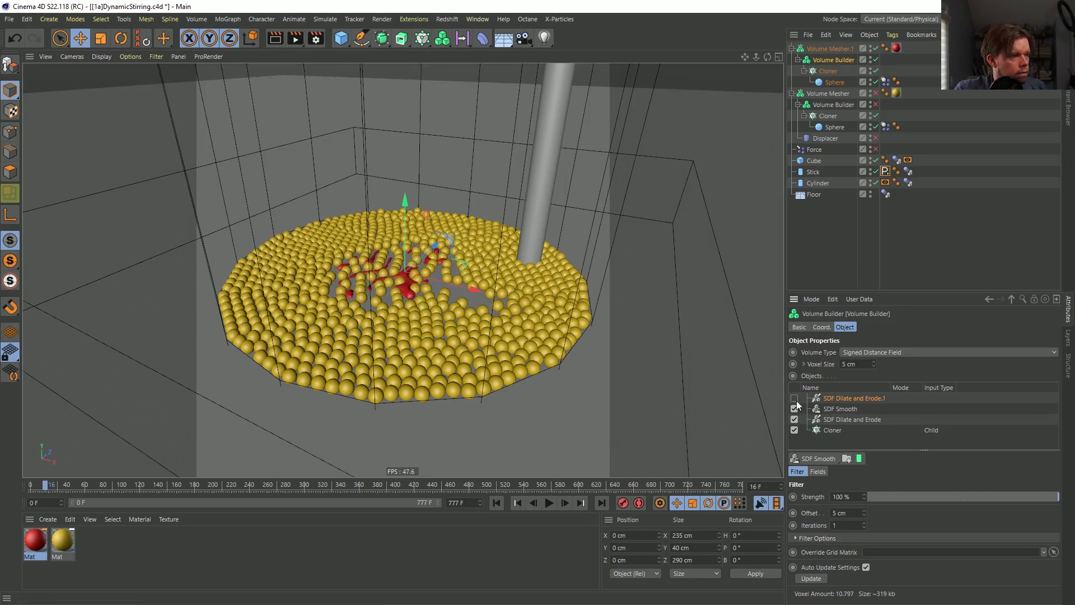
click(794, 399)
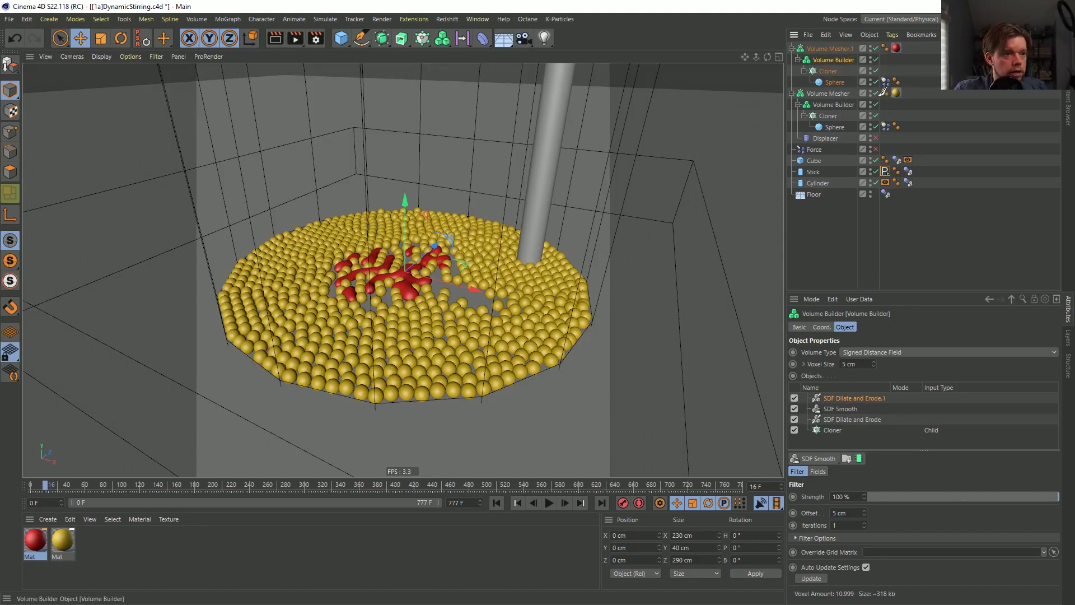
click(830, 105)
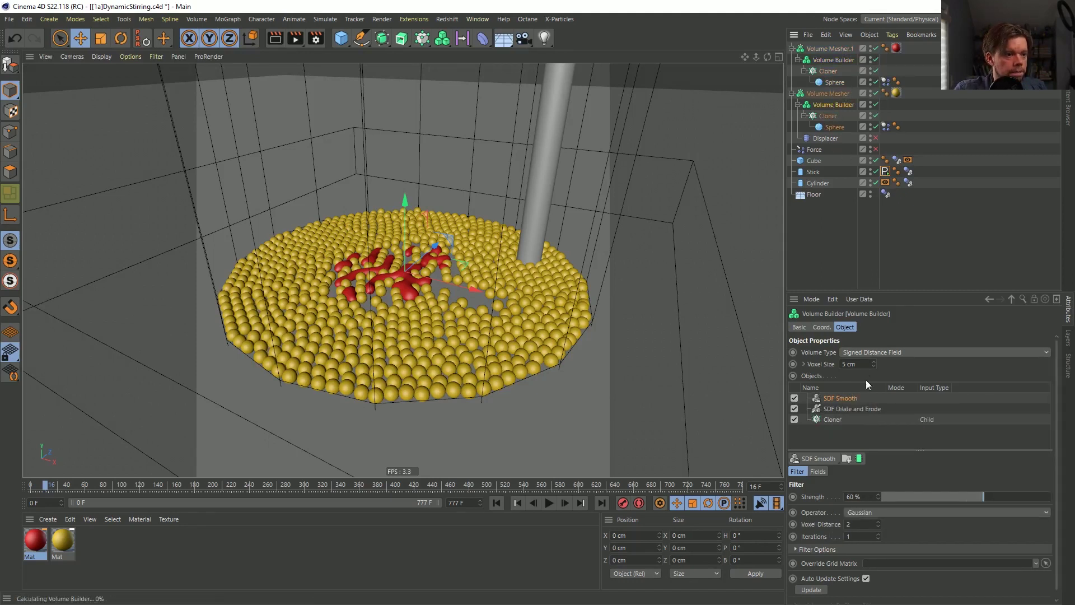
Put a new SDF Dilate and Erode filter atop the yellow fluid's Volume Builder, then re-enable the Displacer.
mouse_move(834, 412)
mouse_down()
mouse_move(851, 401)
mouse_move(845, 390)
mouse_move(852, 403)
mouse_up()
click(823, 463)
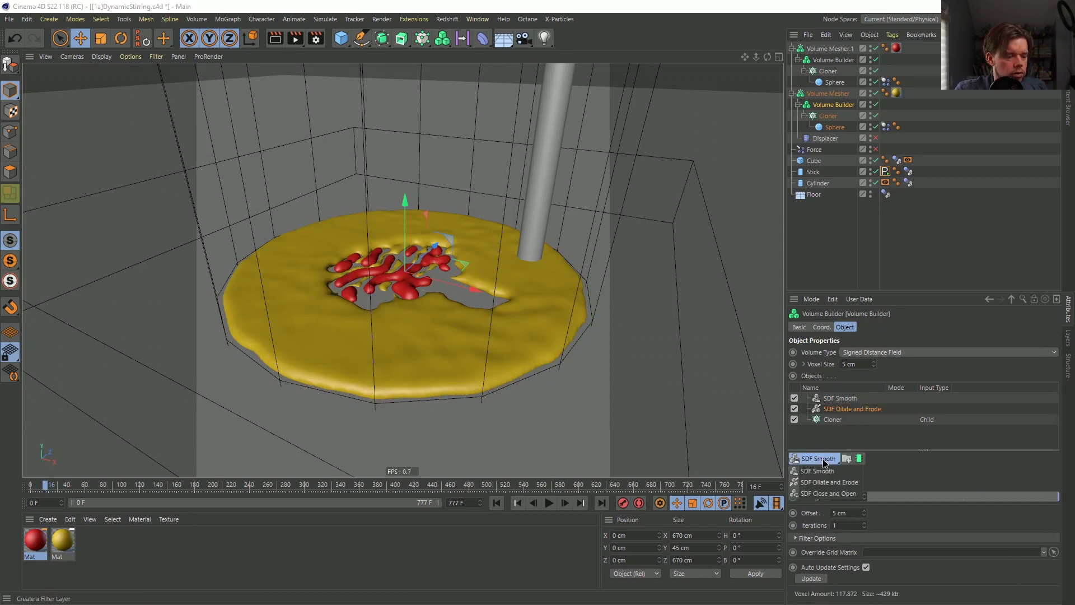
click(839, 479)
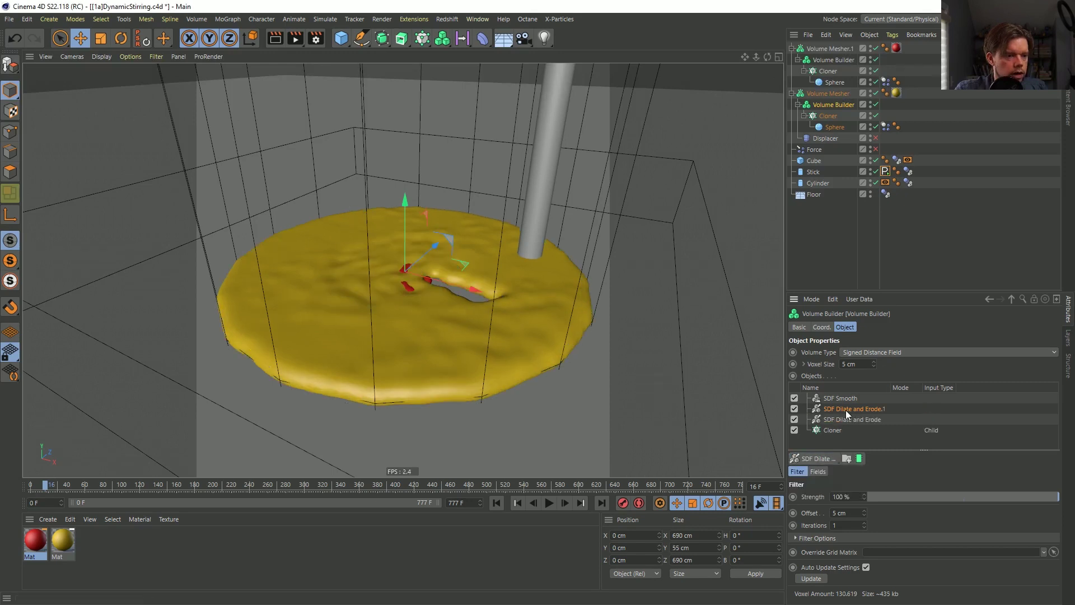
drag(845, 409, 844, 394)
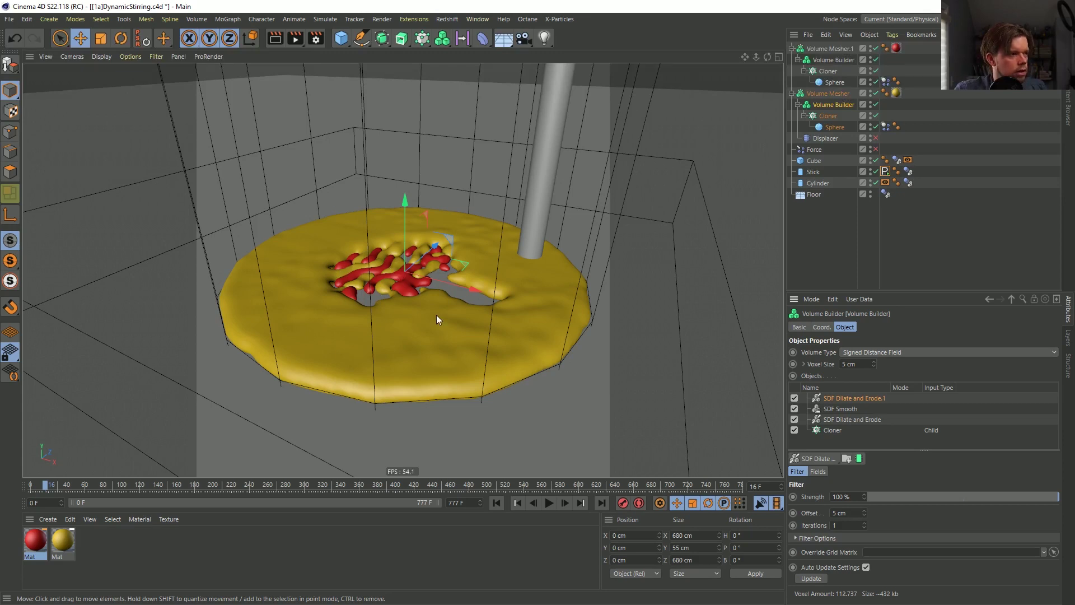
click(876, 138)
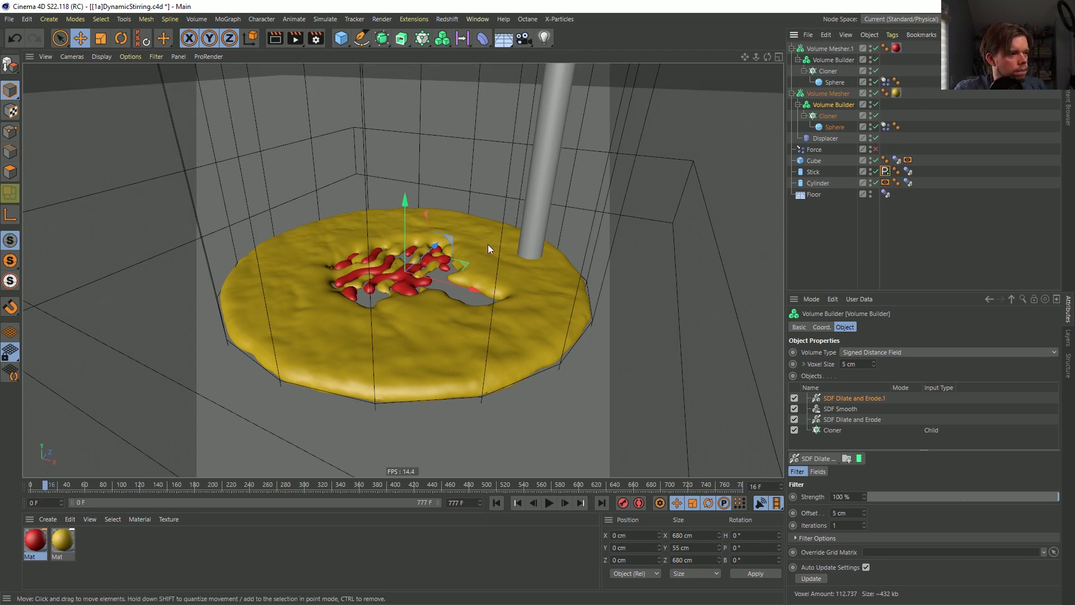
Reduce the Cloner's Count Width to 53, checking raw spheres with the Volume Mesher and Builder disabled, then re-enable them.
click(828, 116)
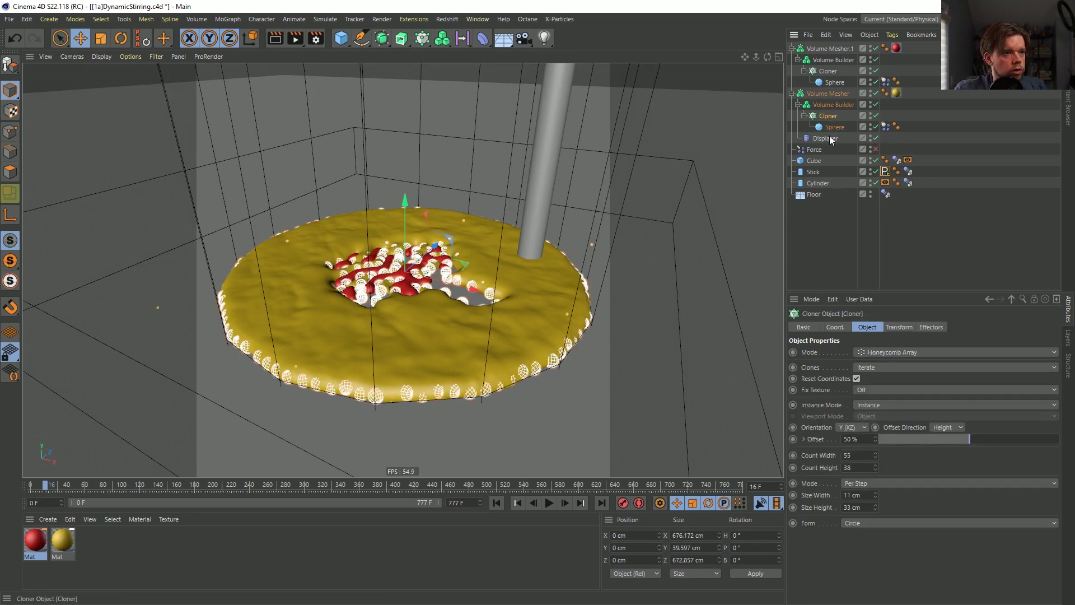
click(875, 458)
click(496, 502)
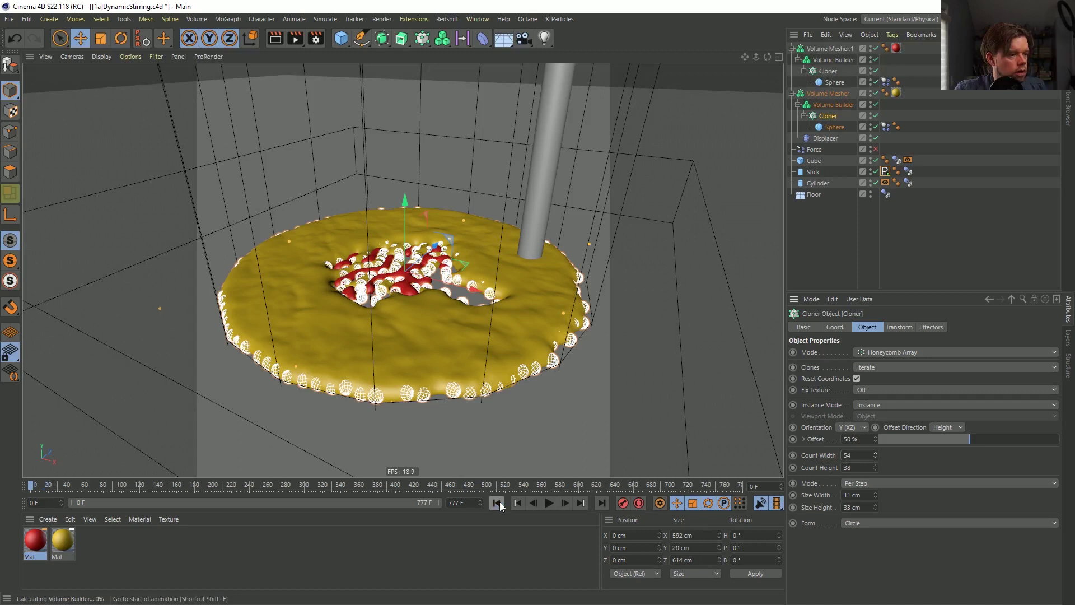
drag(875, 94, 875, 104)
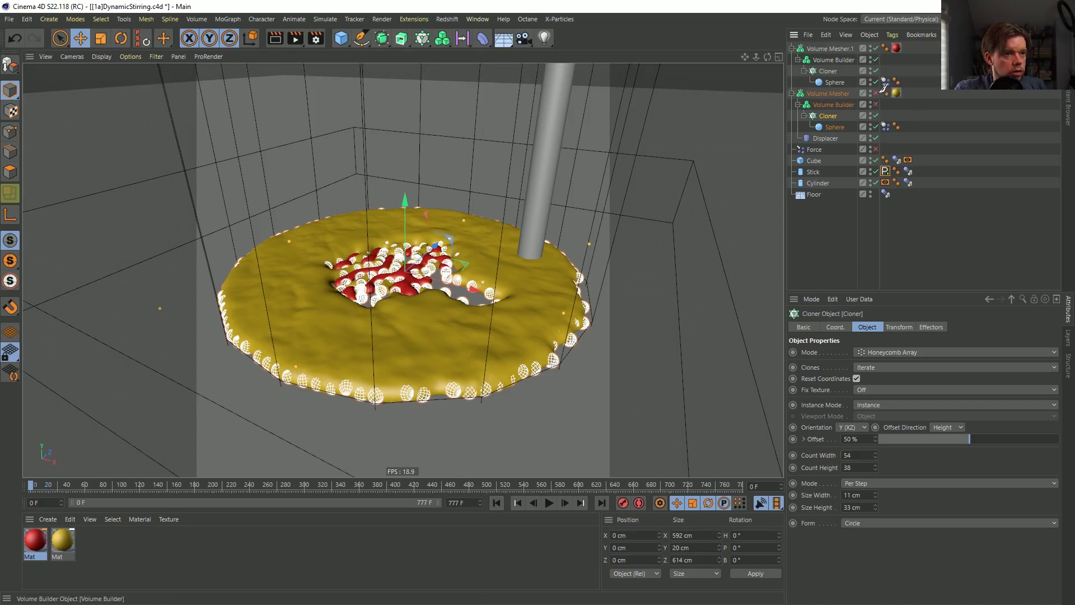
click(876, 457)
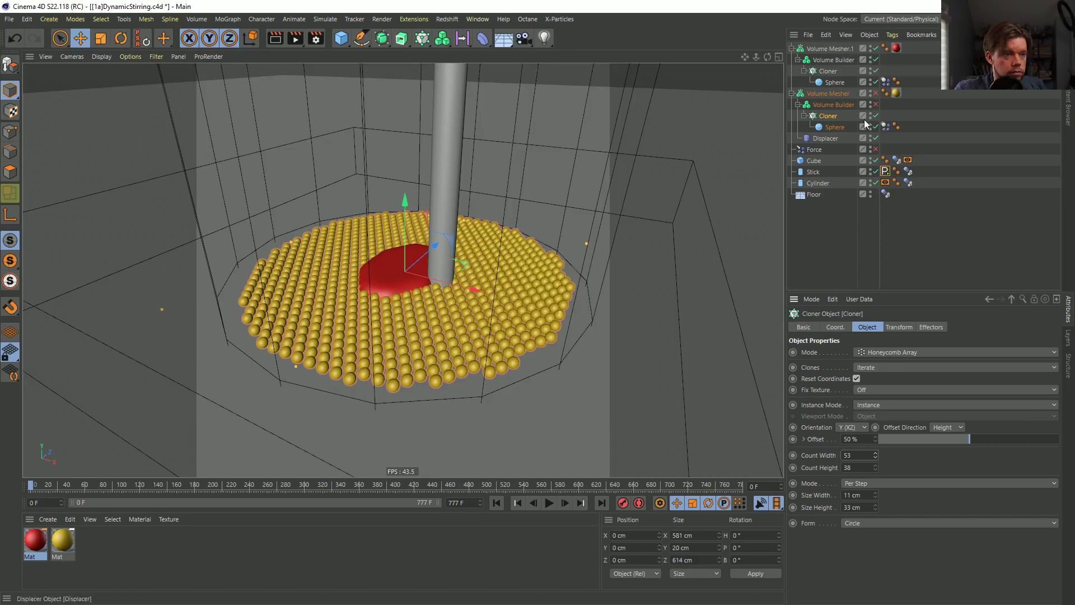
click(875, 105)
click(876, 92)
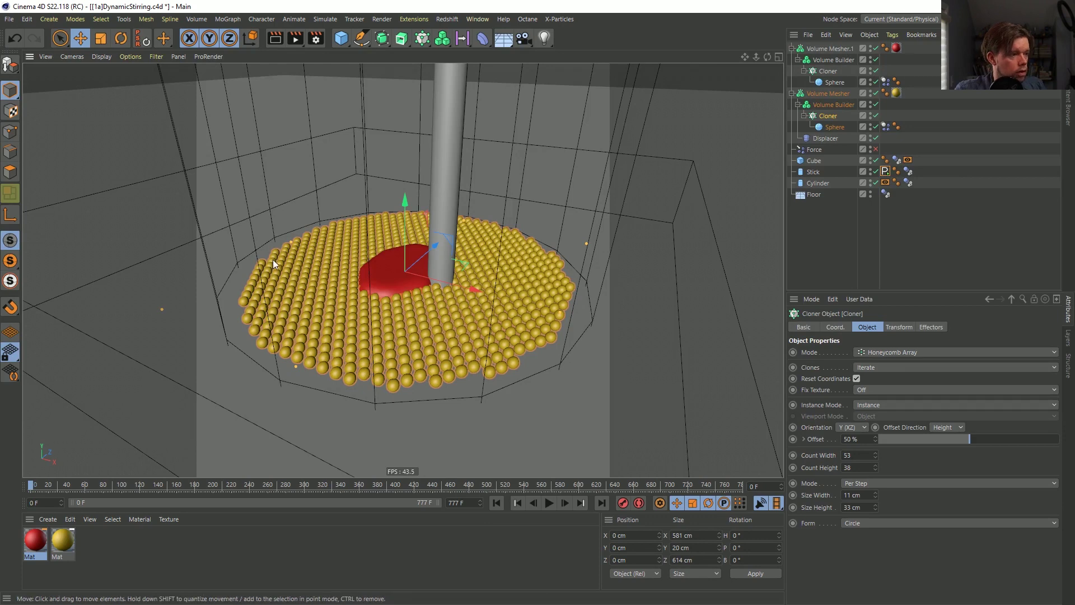
Save the scene as a new version named [1b]DynamicStirring.c4d.
key(ctrl+shift+s)
click(87, 383)
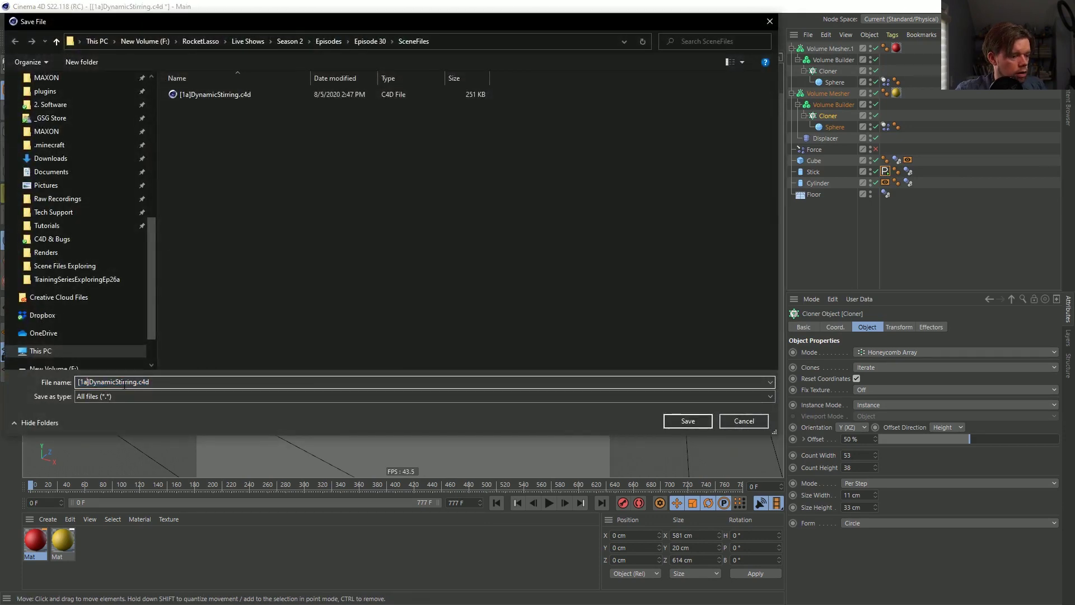
key(BackSpace)
text(b)
key(Return)
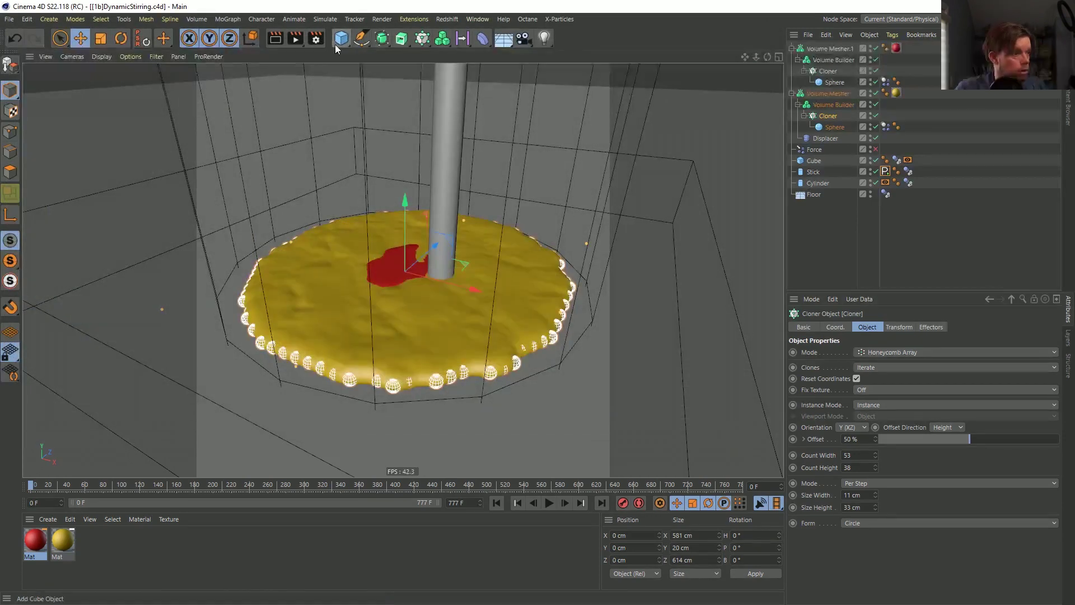
click(821, 238)
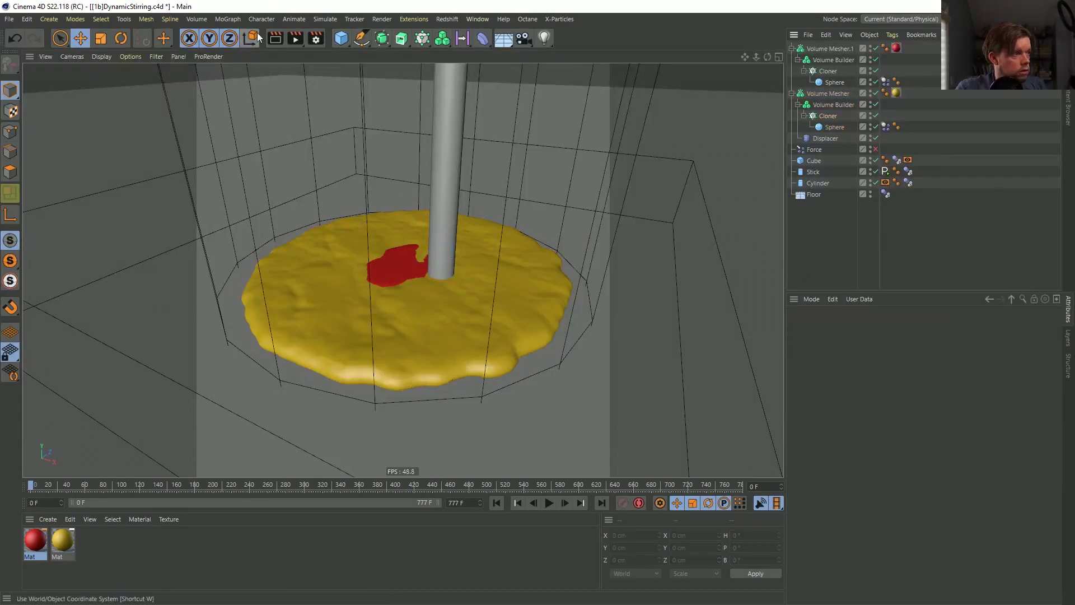
Render the animation to the Picture Viewer, proceeding past the no-save-path warning.
click(295, 38)
click(558, 350)
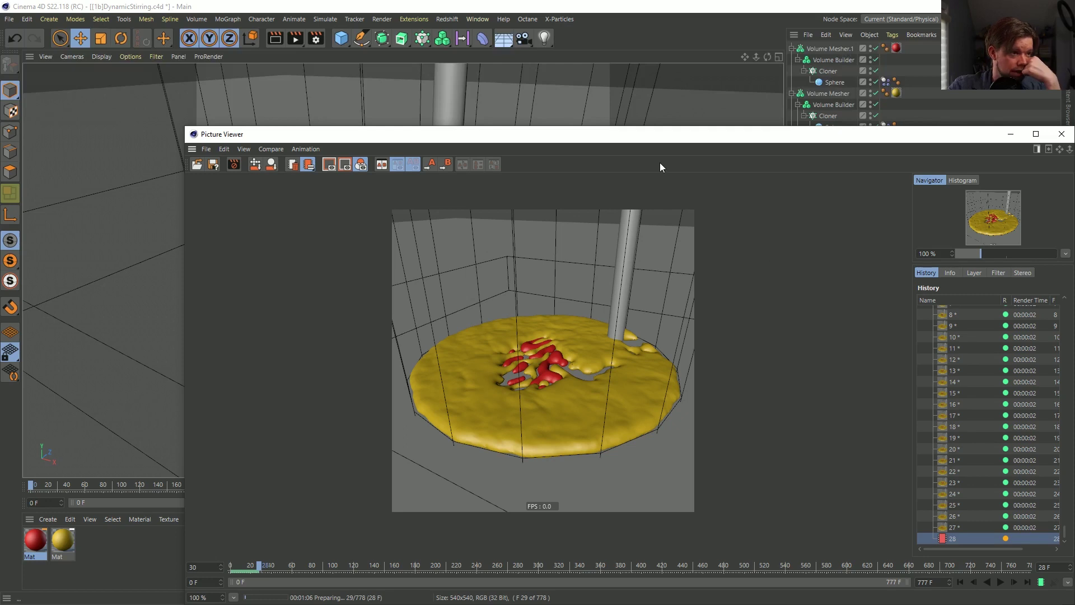
drag(652, 135, 584, 83)
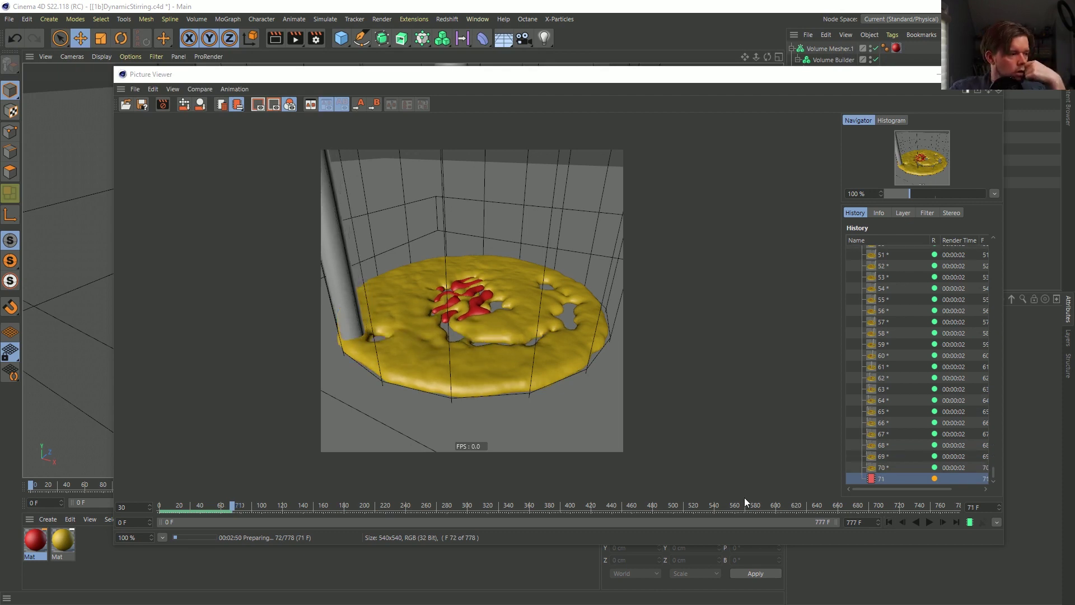
Play back the rendered frames in the Picture Viewer from the first frame.
click(888, 521)
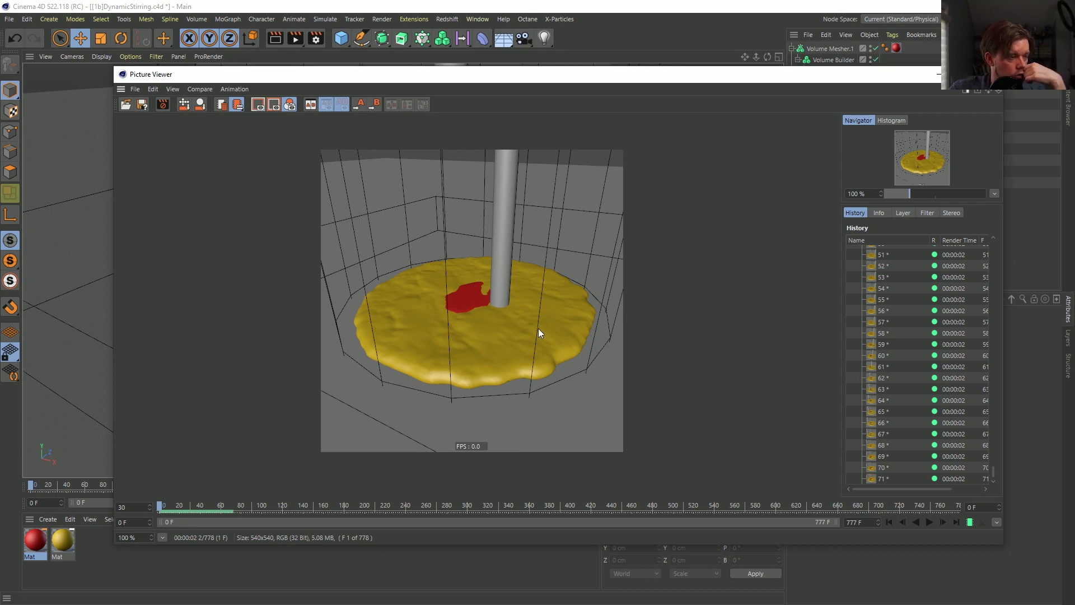
click(929, 522)
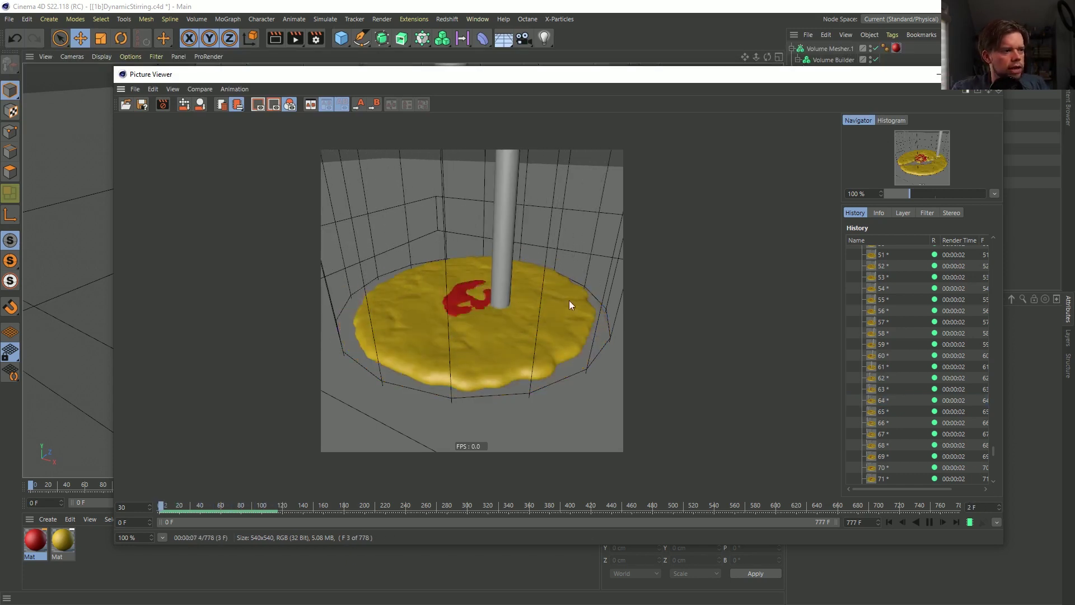
drag(730, 78, 470, 79)
click(828, 61)
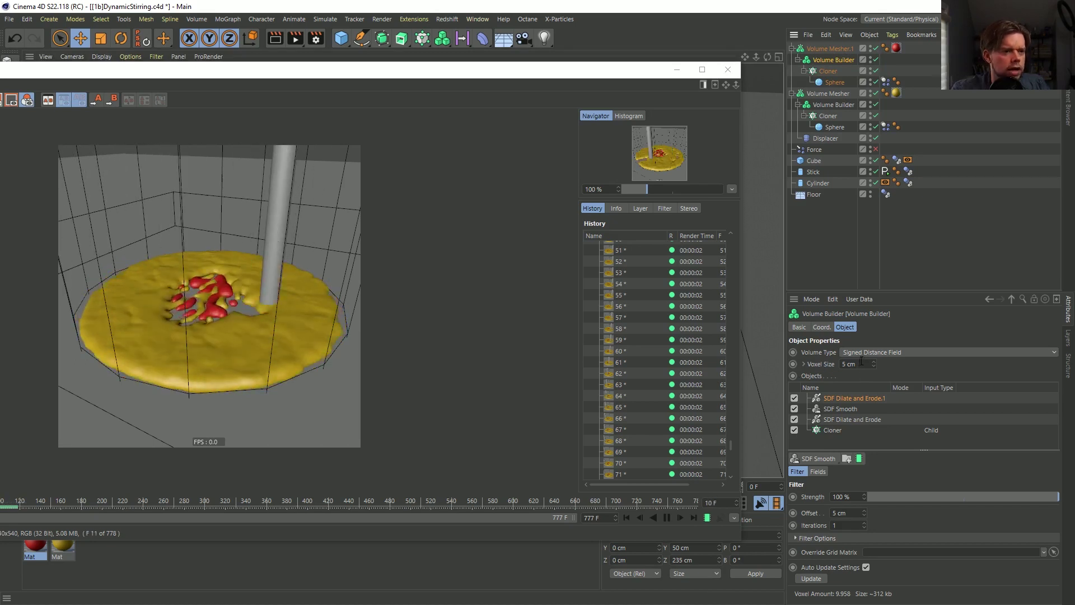
drag(574, 79, 767, 63)
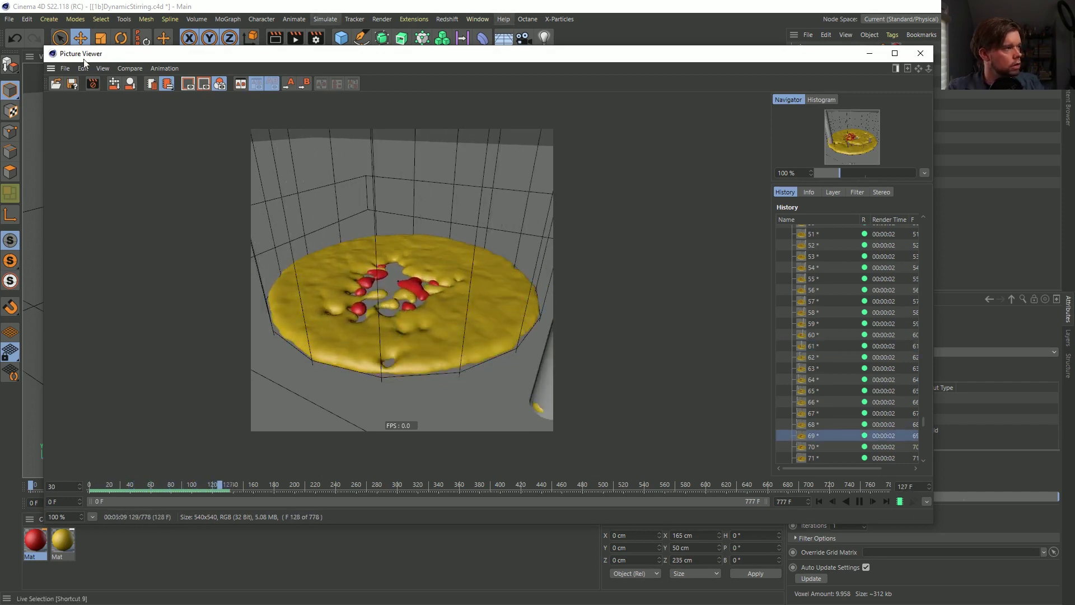
Keep the external render running and show the newest rendered frame, now frame 152 of 778.
key(shift+r)
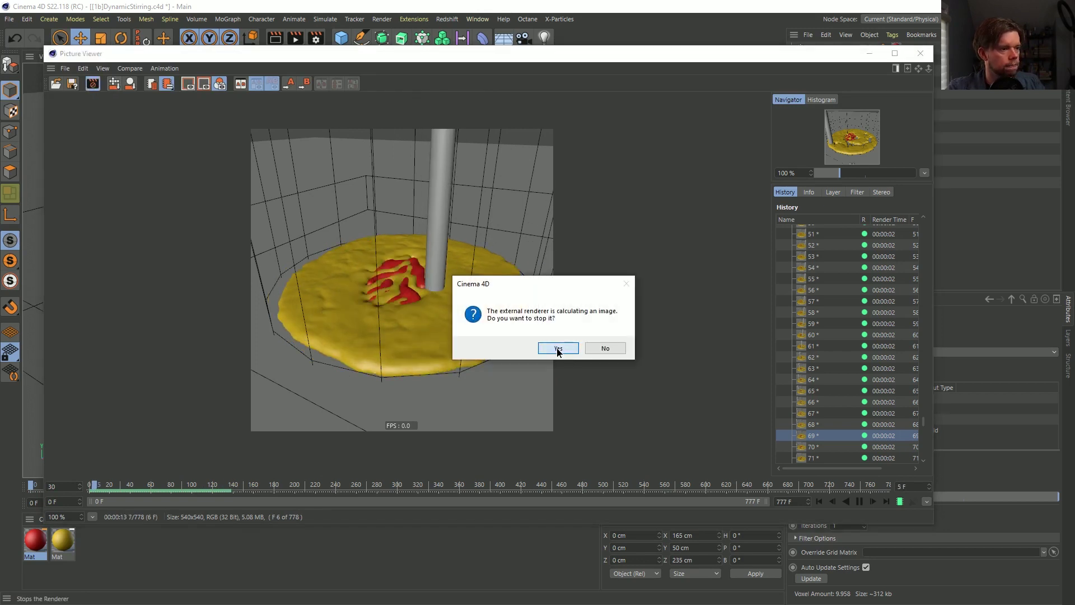
click(604, 347)
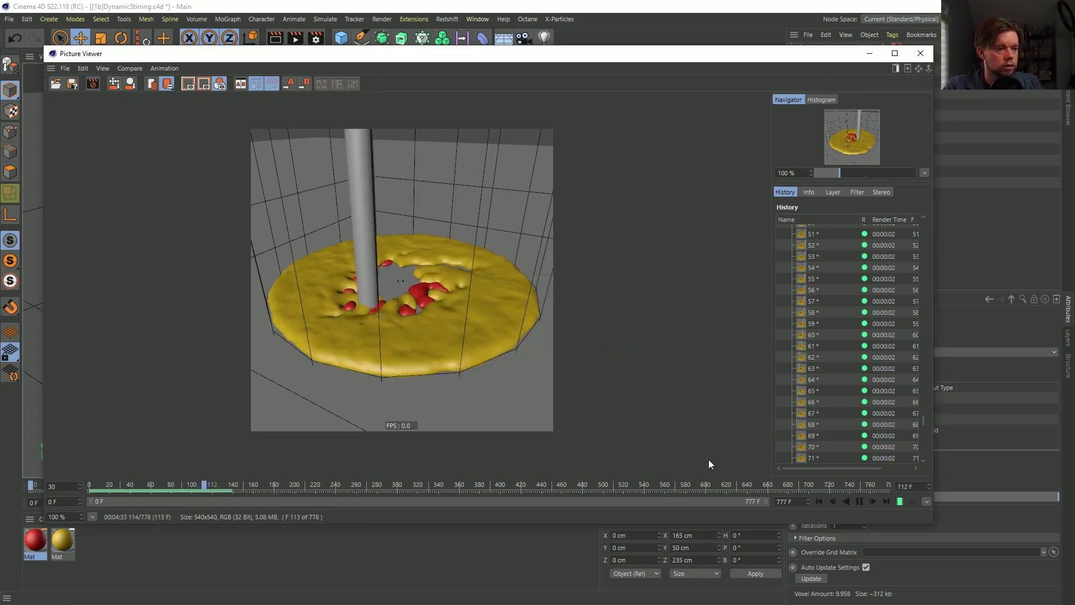
click(885, 501)
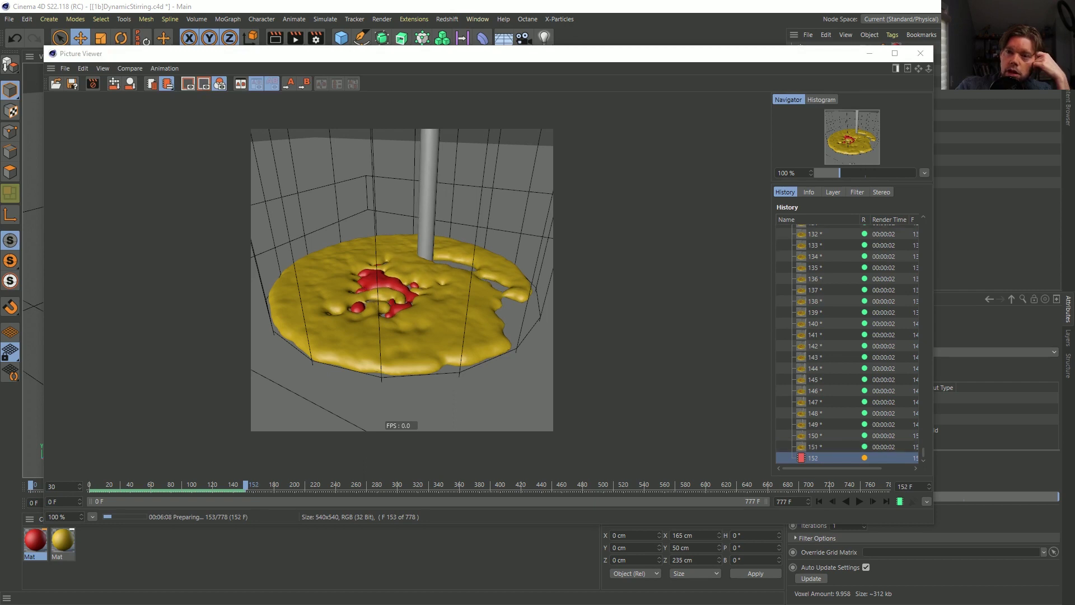
Enlarge the browser window and watch the procedural ivy tweet's video full screen, then exit full screen.
drag(492, 126, 355, 53)
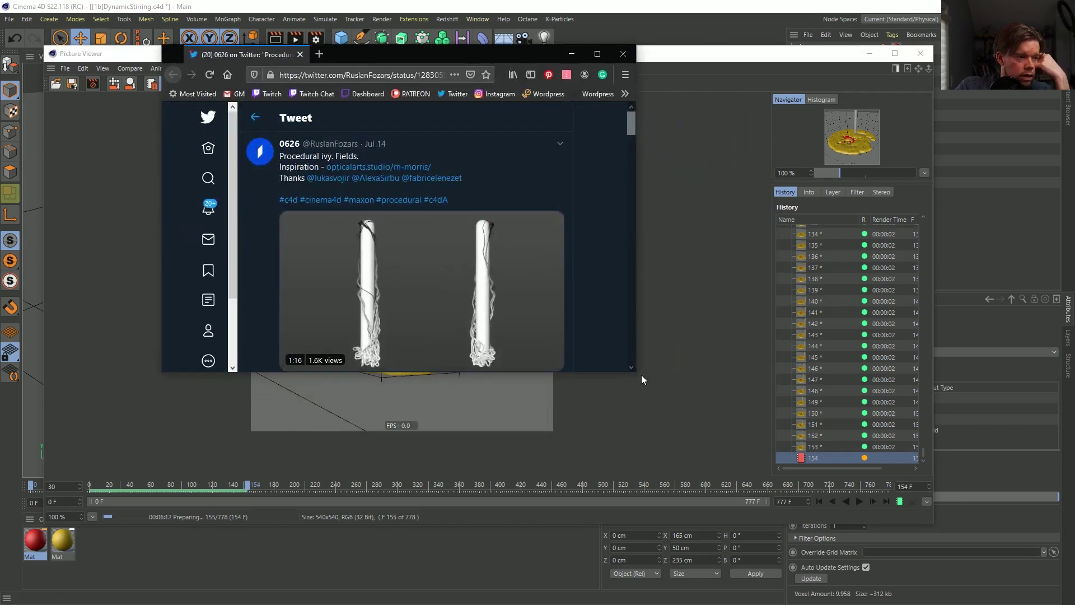
drag(636, 371, 816, 555)
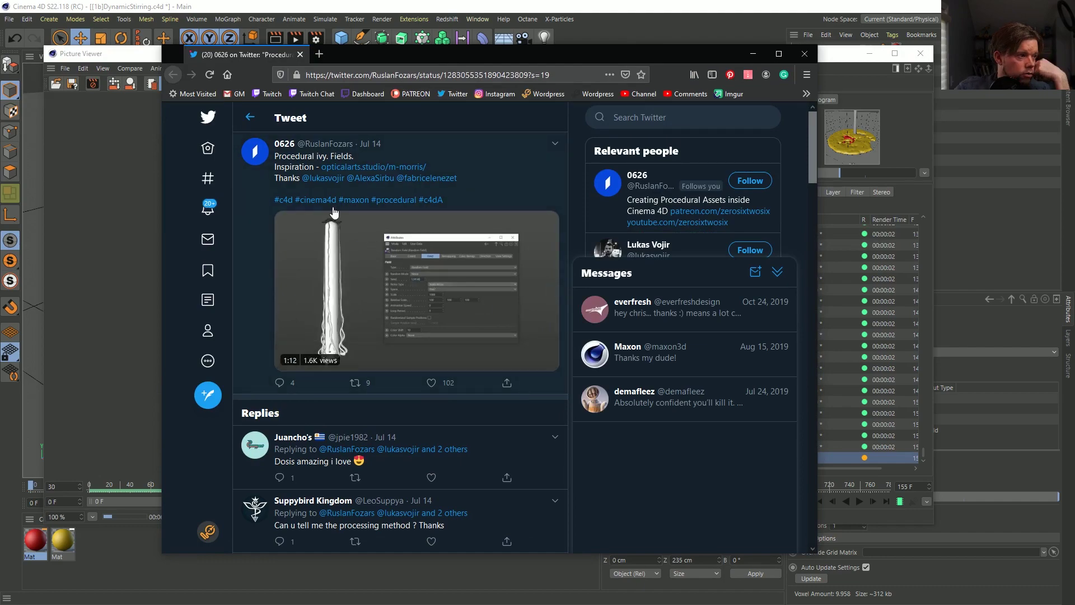
mouse_move(384, 353)
click(544, 359)
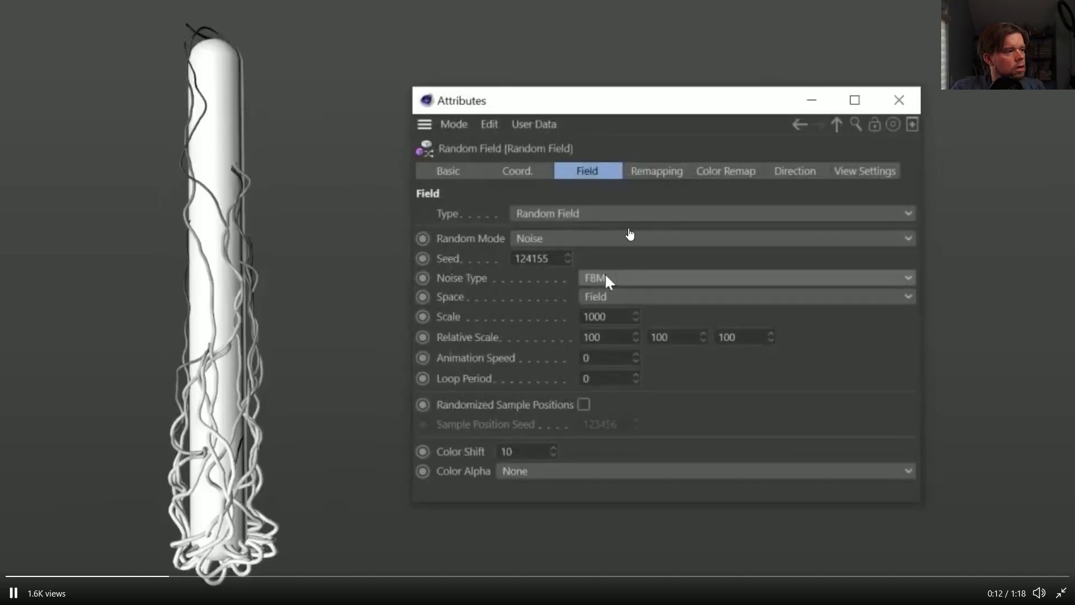
key(Escape)
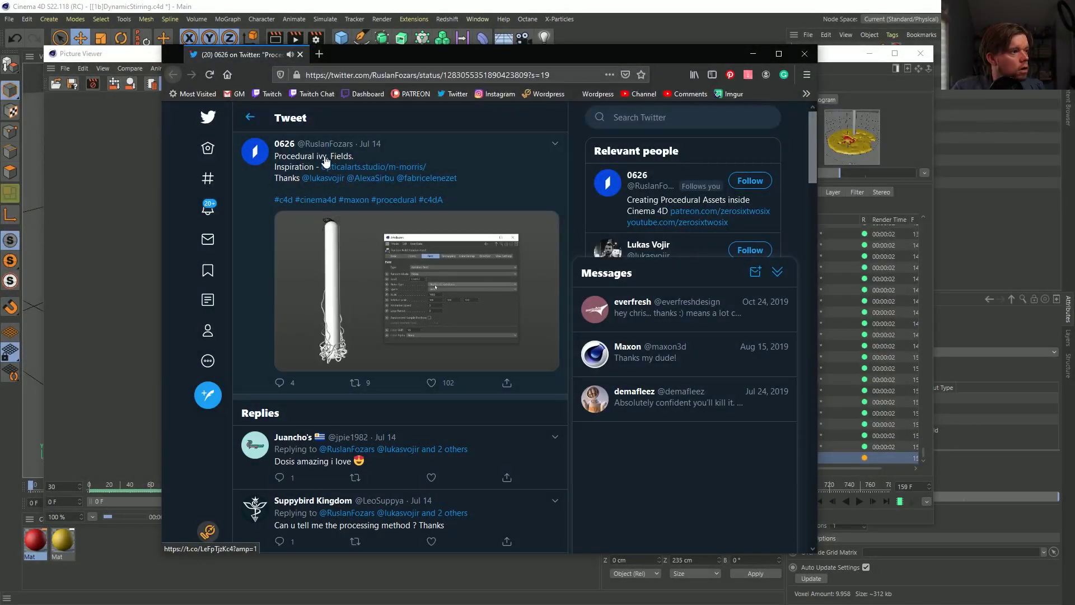
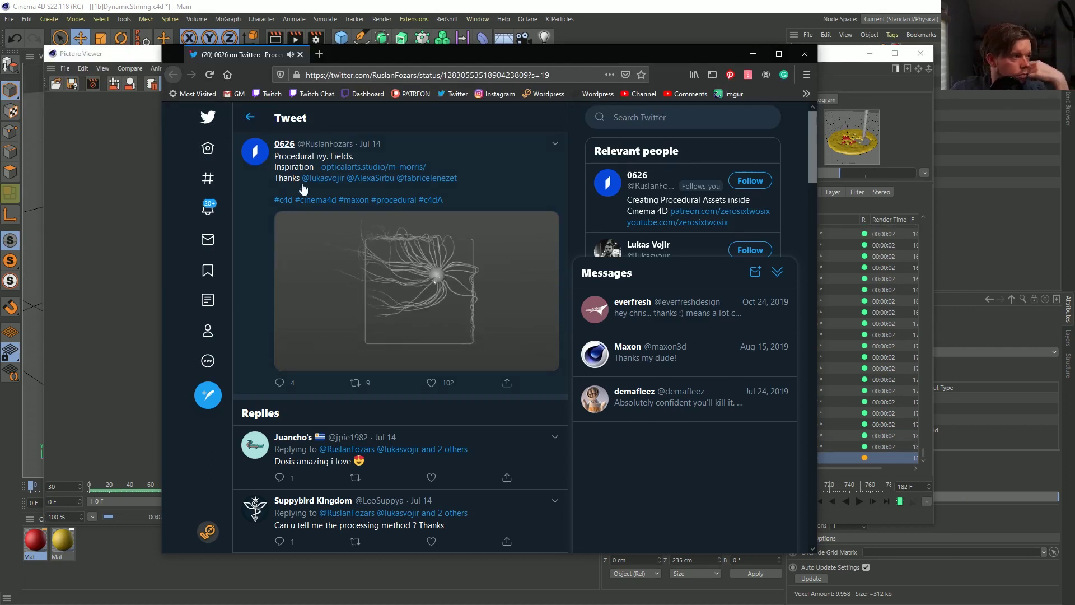
Replay the tweet video from the start and skip ahead in it.
mouse_move(392, 226)
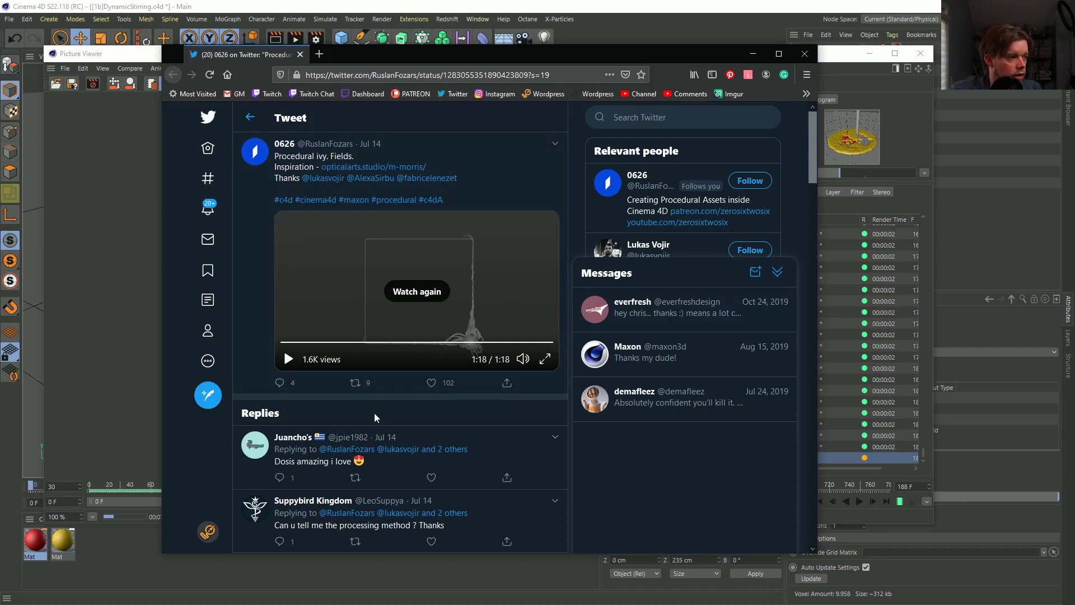
click(430, 294)
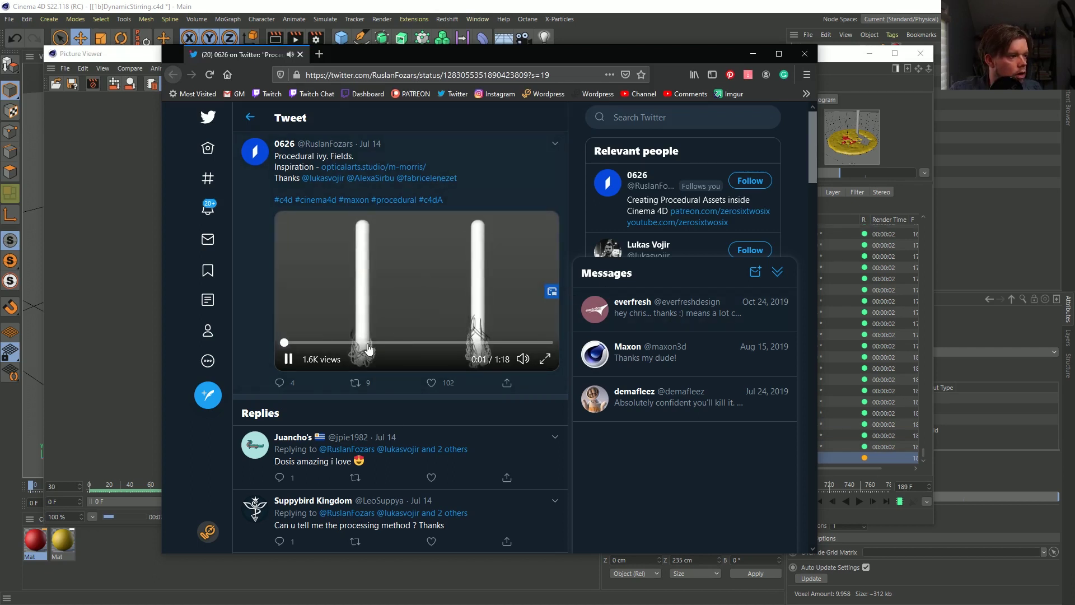
drag(365, 342, 473, 347)
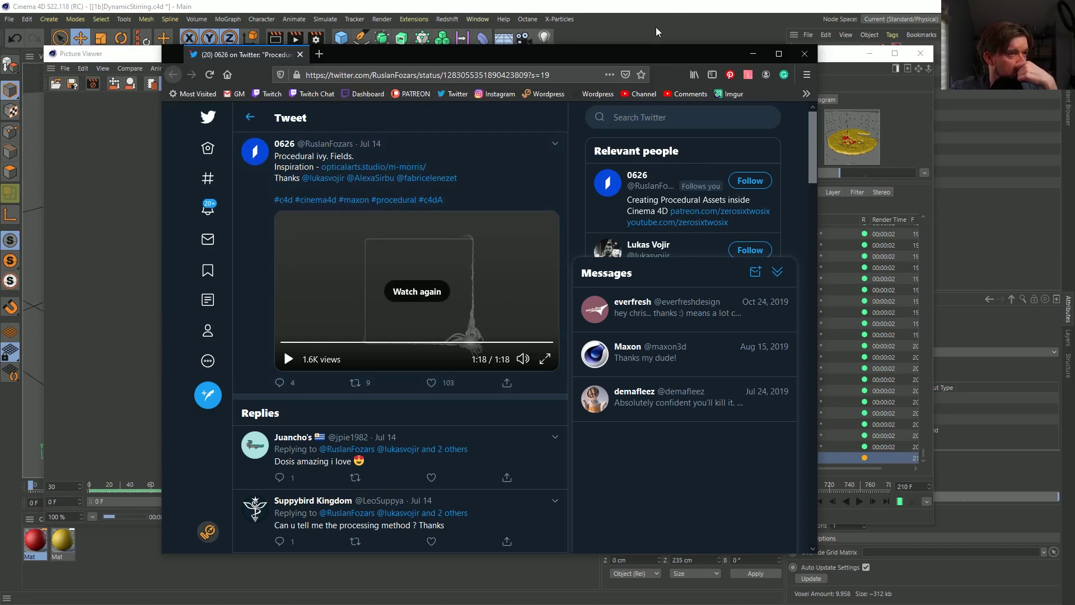
Bring the Picture Viewer render preview to the front, reposition it, and switch to the browser.
click(849, 65)
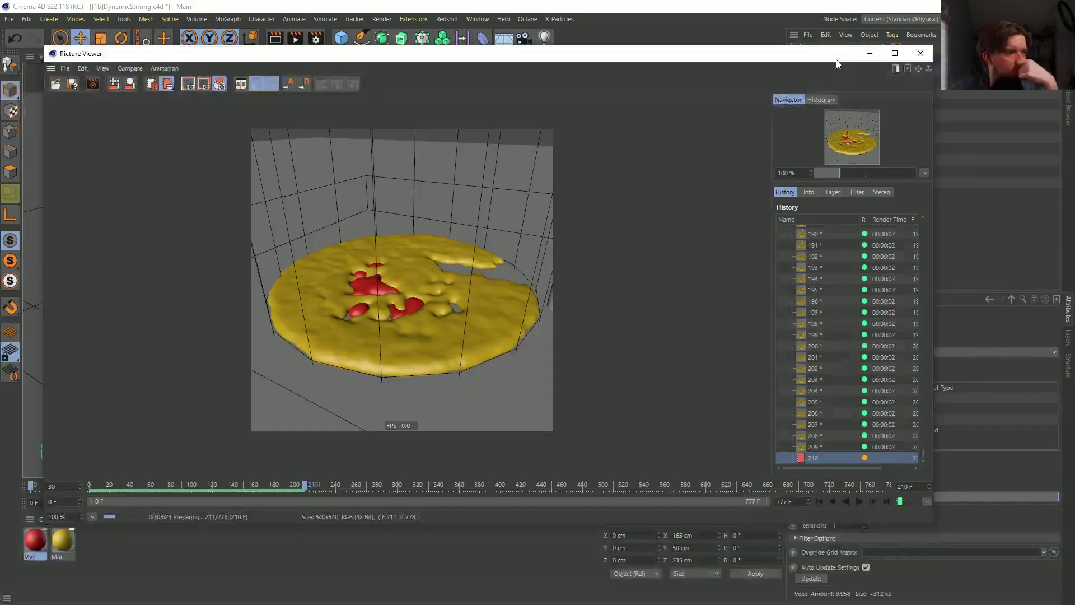
drag(748, 58, 778, 74)
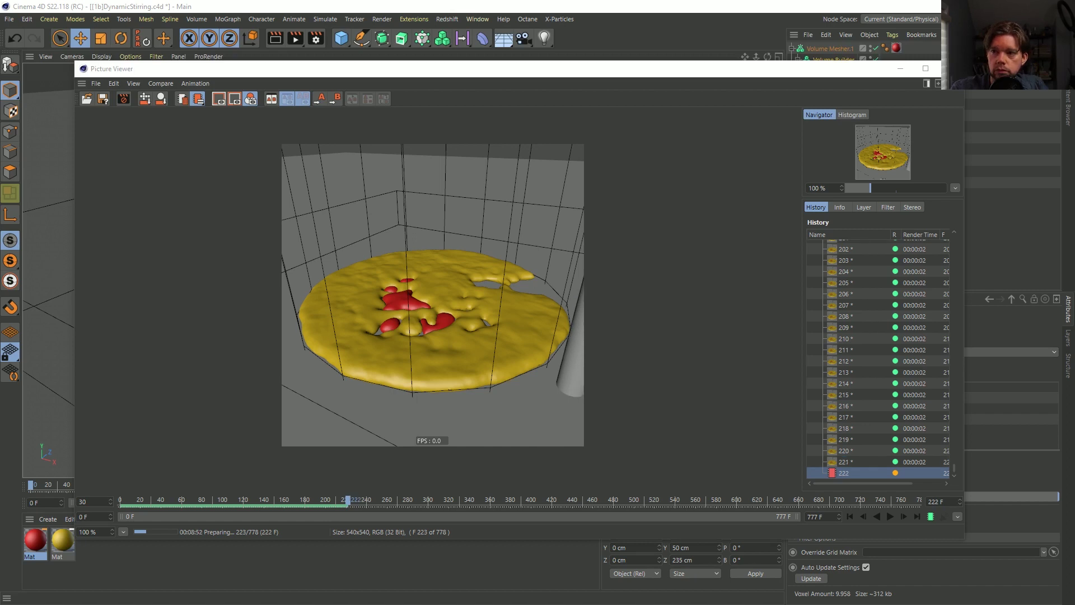
key(alt+Tab)
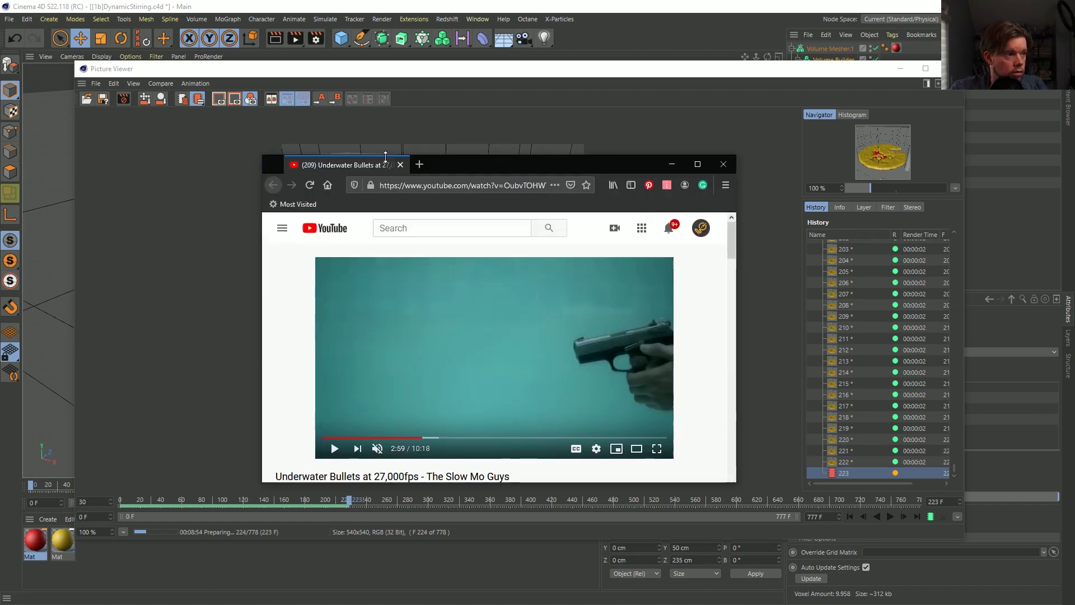
Move the browser window up-left and start the underwater bullets video.
drag(455, 162, 402, 100)
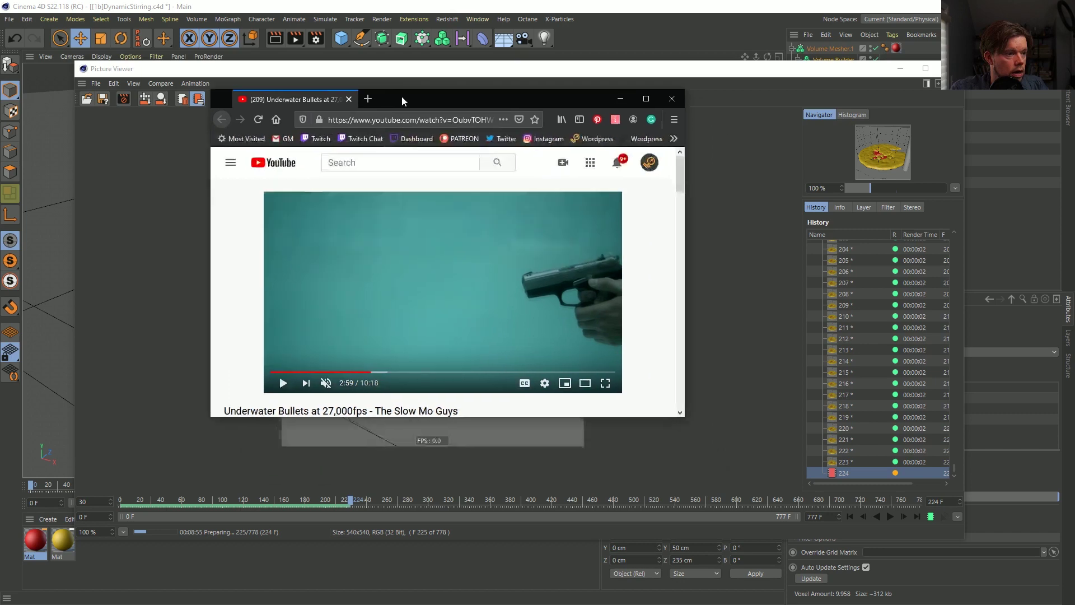
click(411, 317)
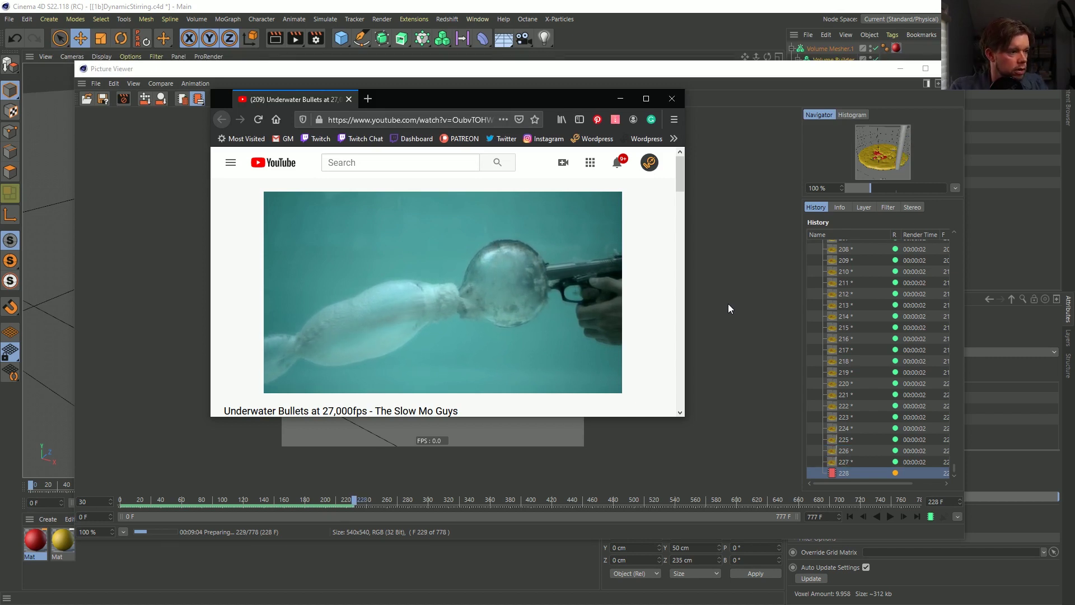
mouse_move(582, 282)
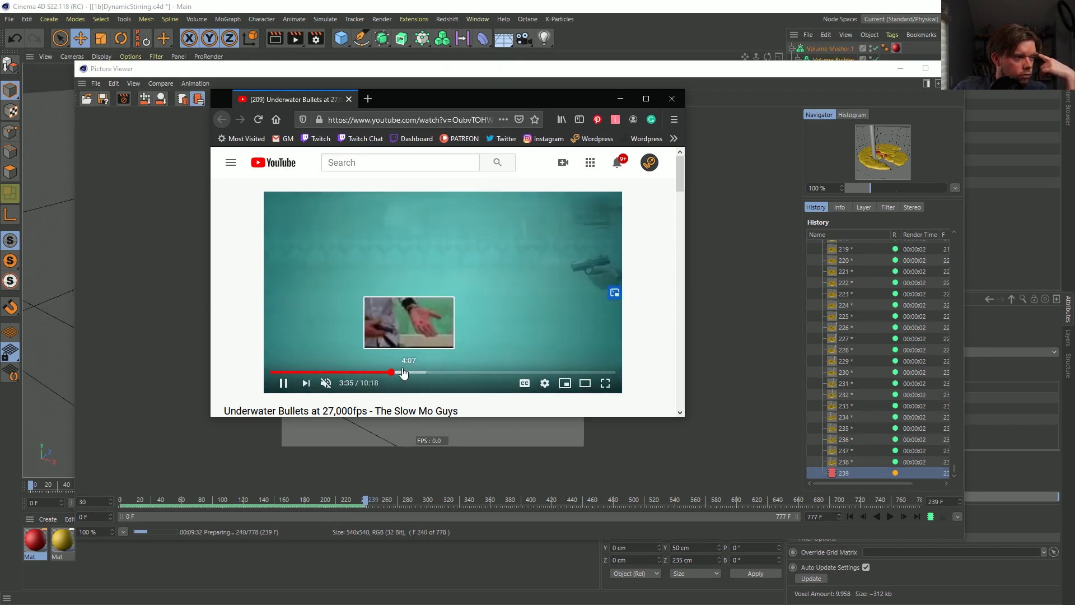
Scrub the video between 3:36 and 3:52, then pause it at 3:45.
click(399, 372)
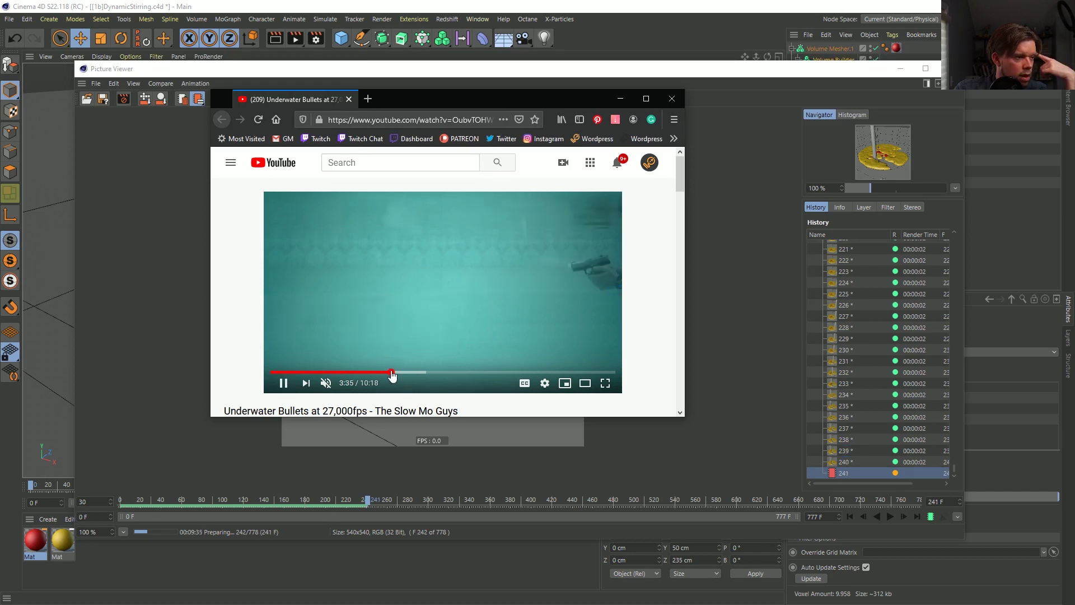
click(389, 373)
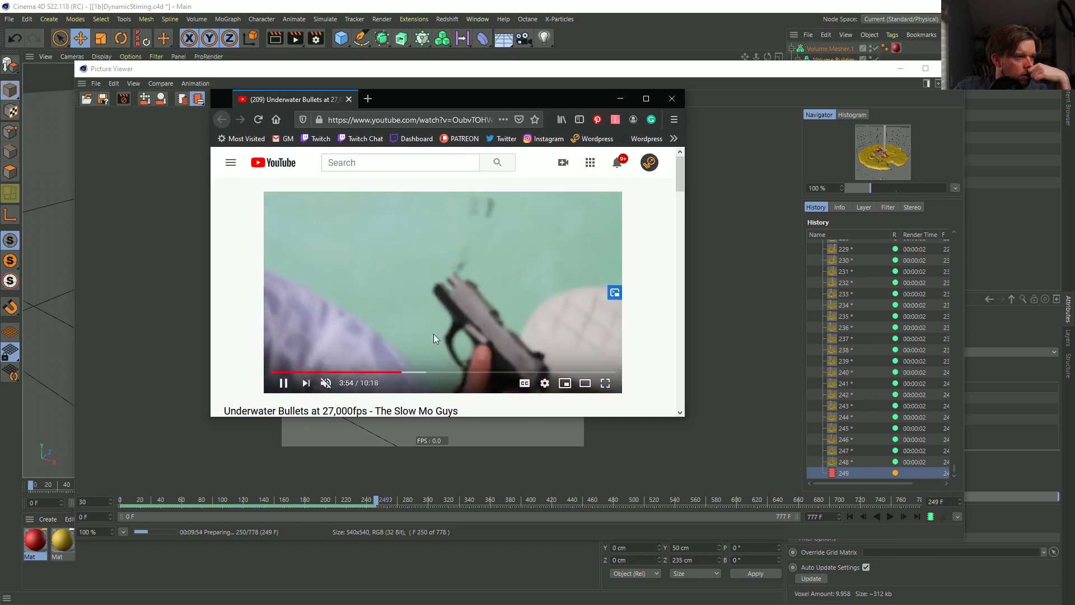
click(389, 372)
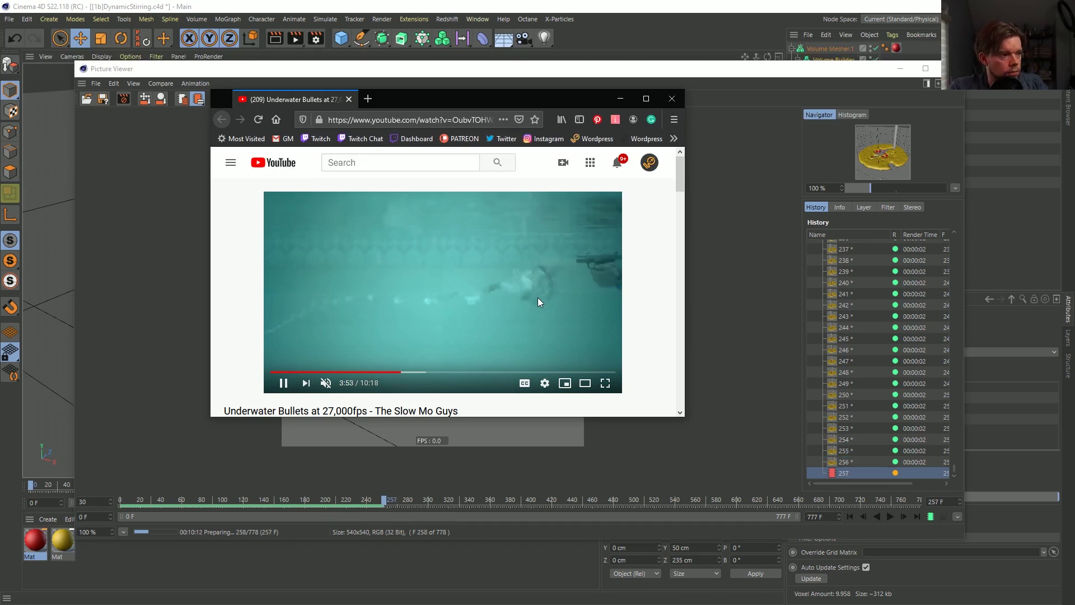
click(443, 320)
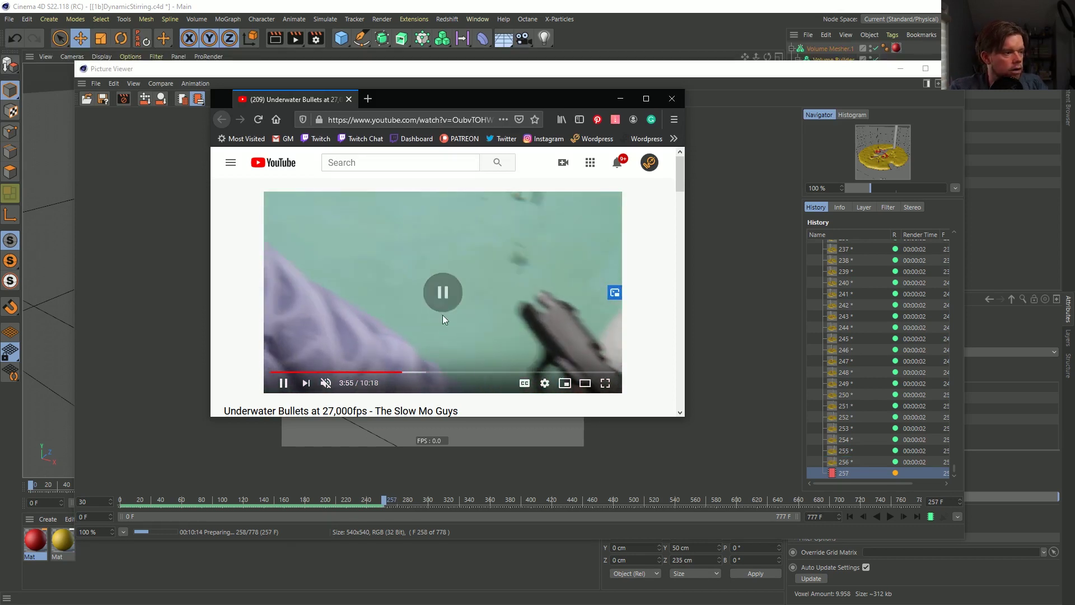
key(j)
scroll(474, 336, down, 2)
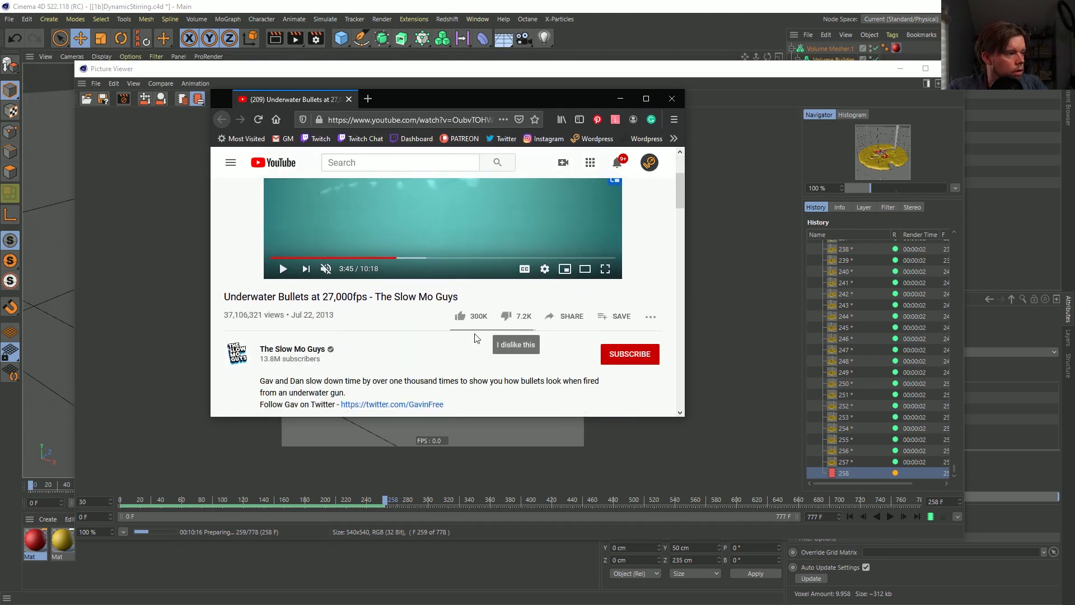
scroll(498, 335, up, 2)
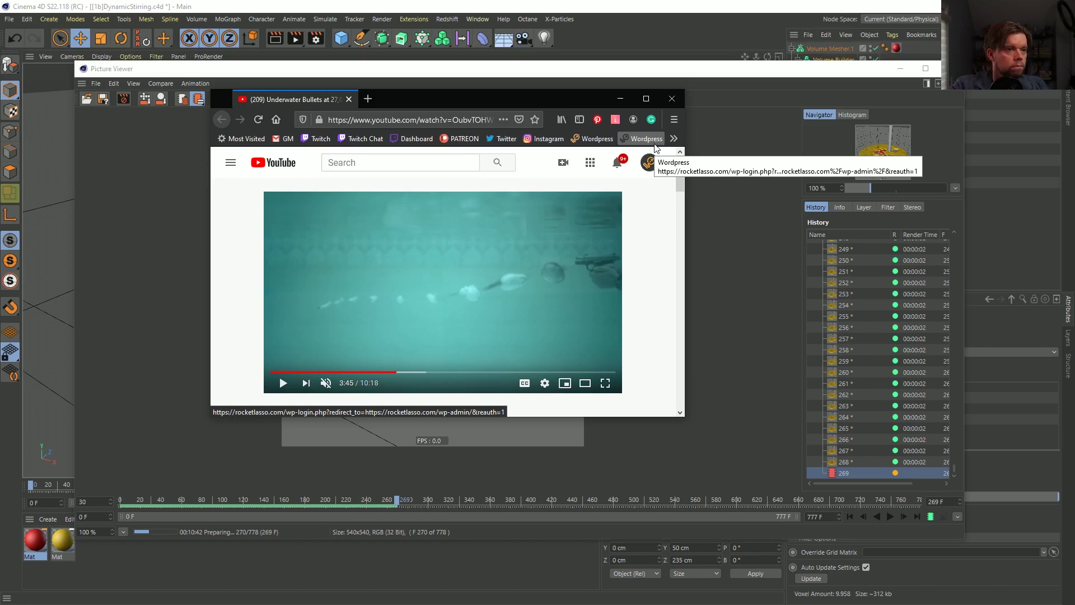
Stop the ongoing render in the Picture Viewer and confirm.
click(685, 42)
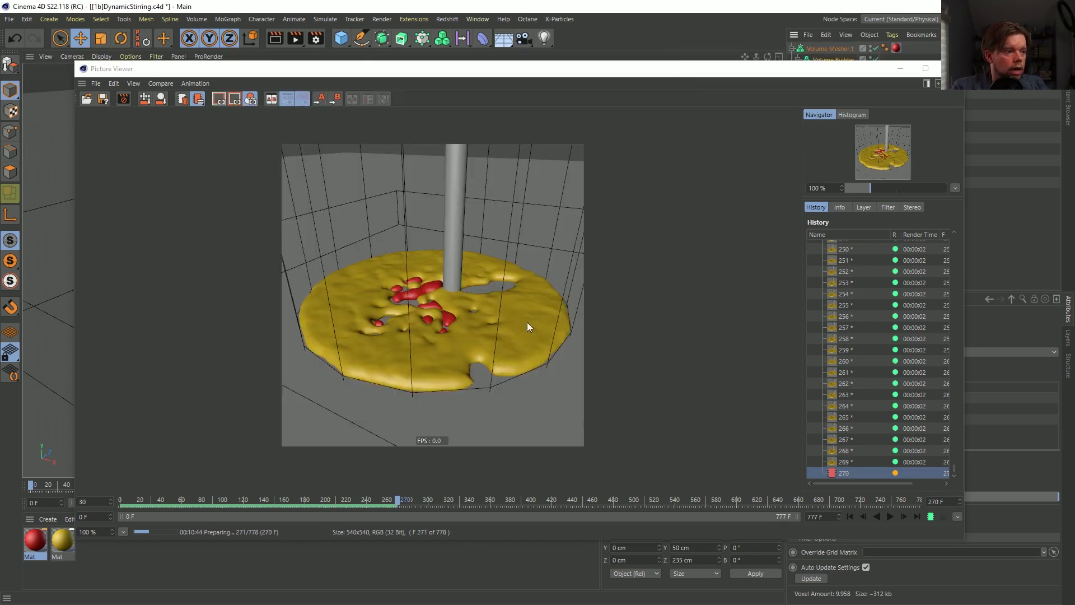
click(124, 98)
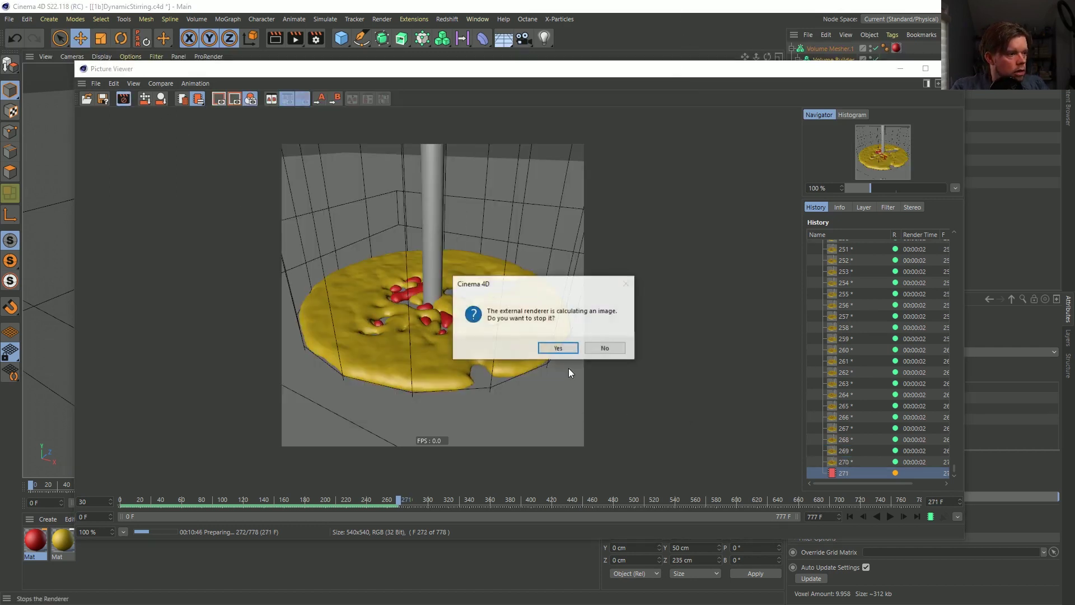
click(556, 352)
Play back the rendered frames from the start, then open options for history item 261.
click(848, 516)
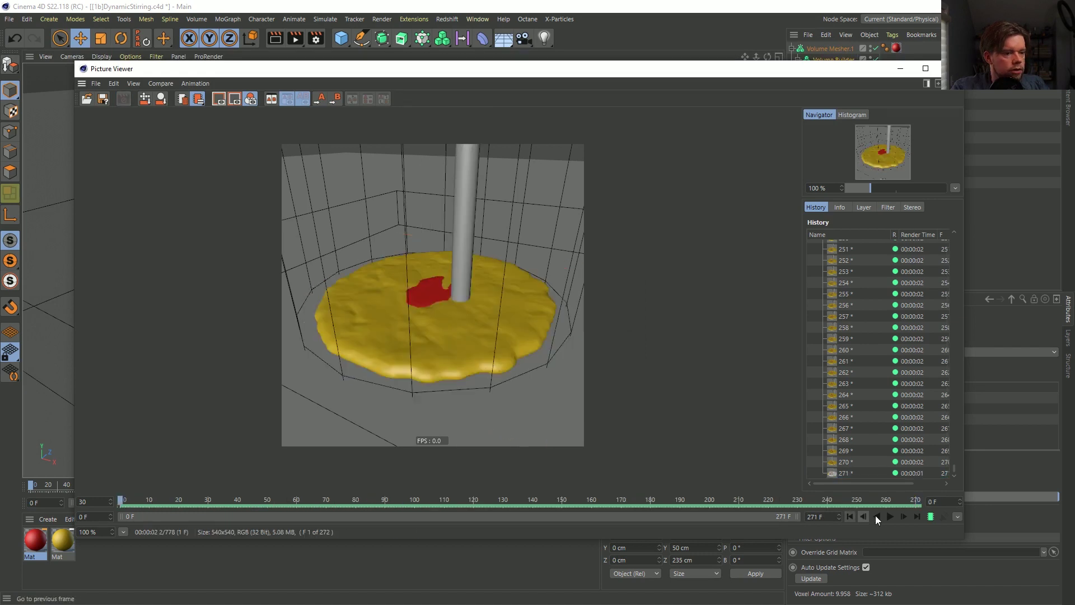
click(891, 516)
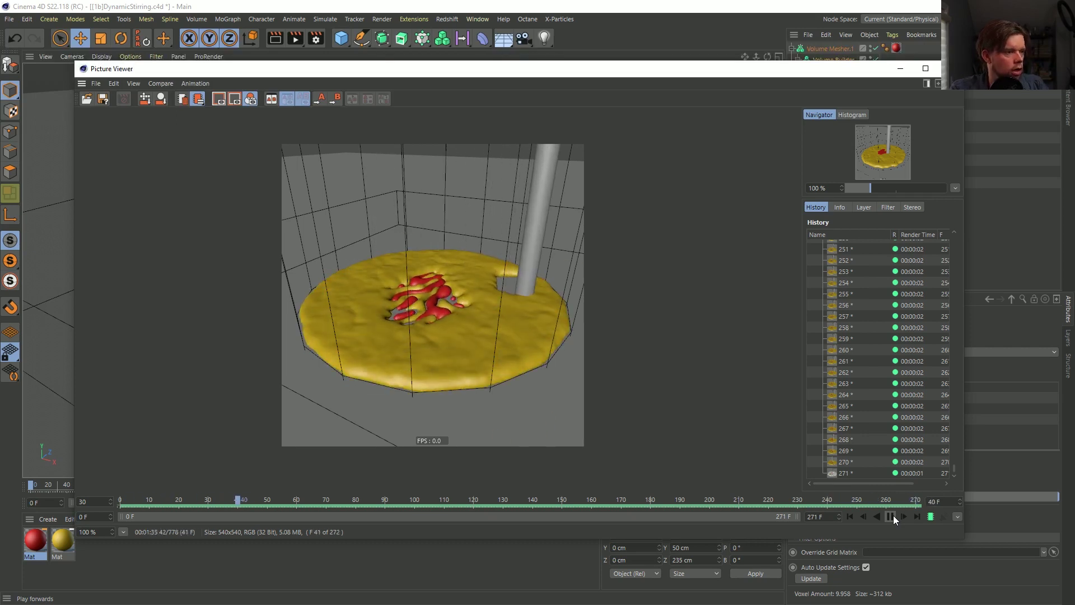
click(890, 517)
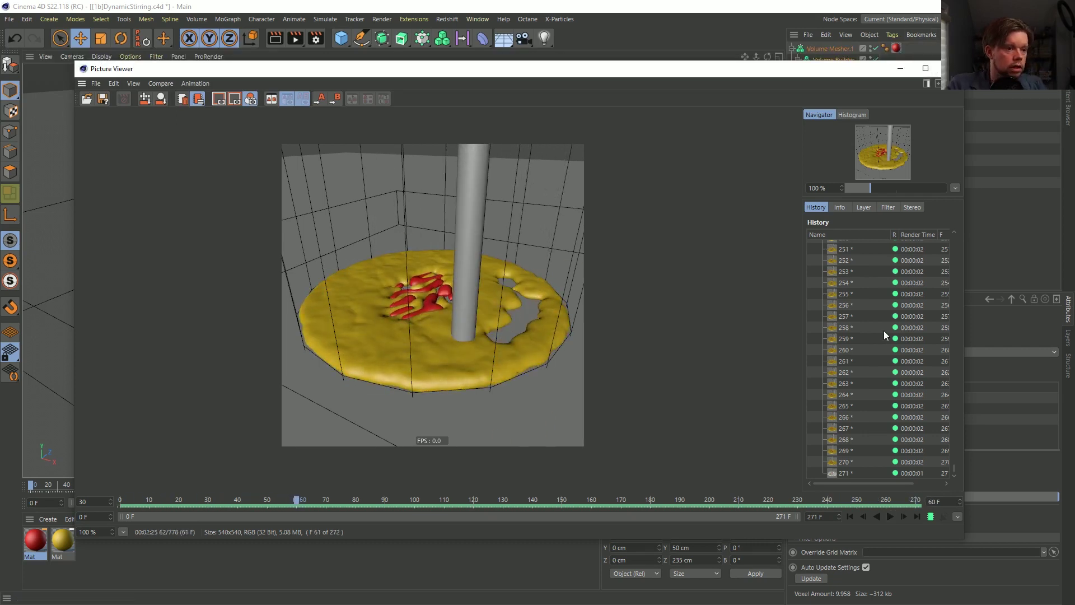
right_click(850, 361)
Set the render save type to Animation with MP4 format.
click(878, 491)
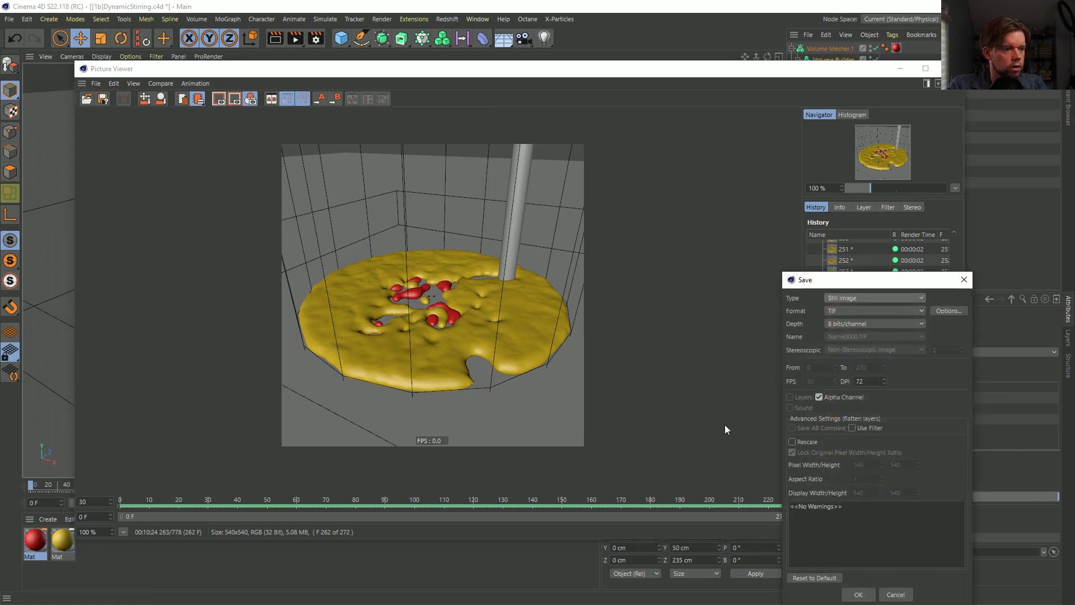
click(860, 297)
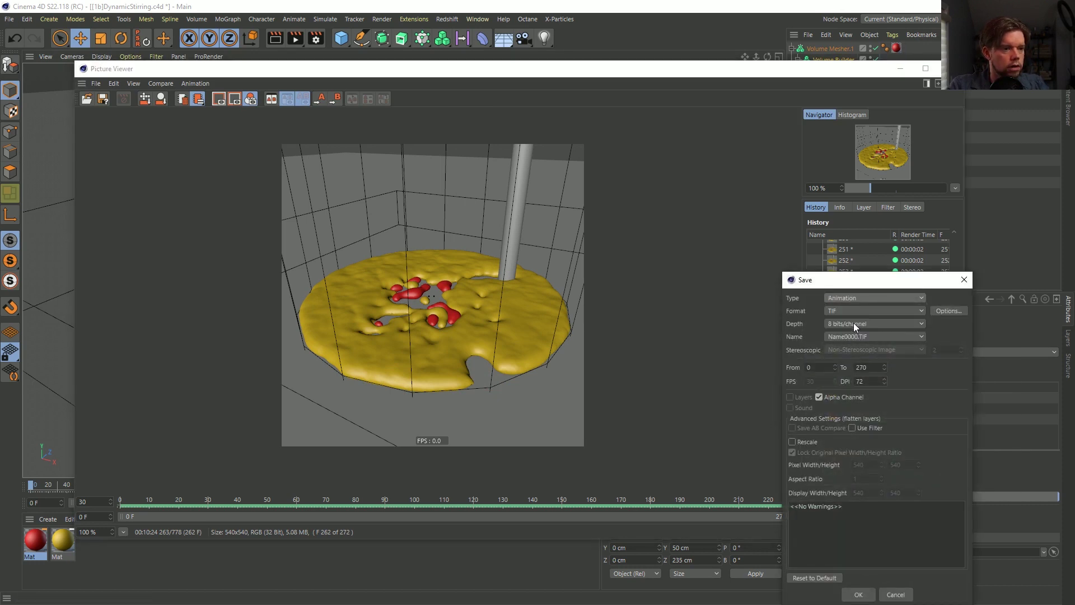
click(834, 312)
click(829, 583)
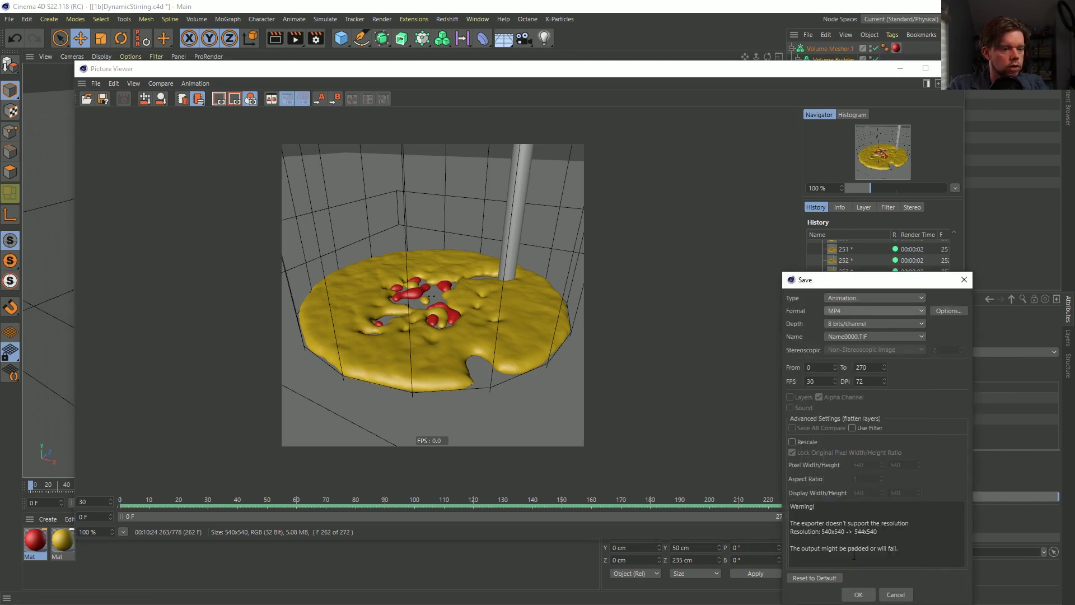
click(857, 594)
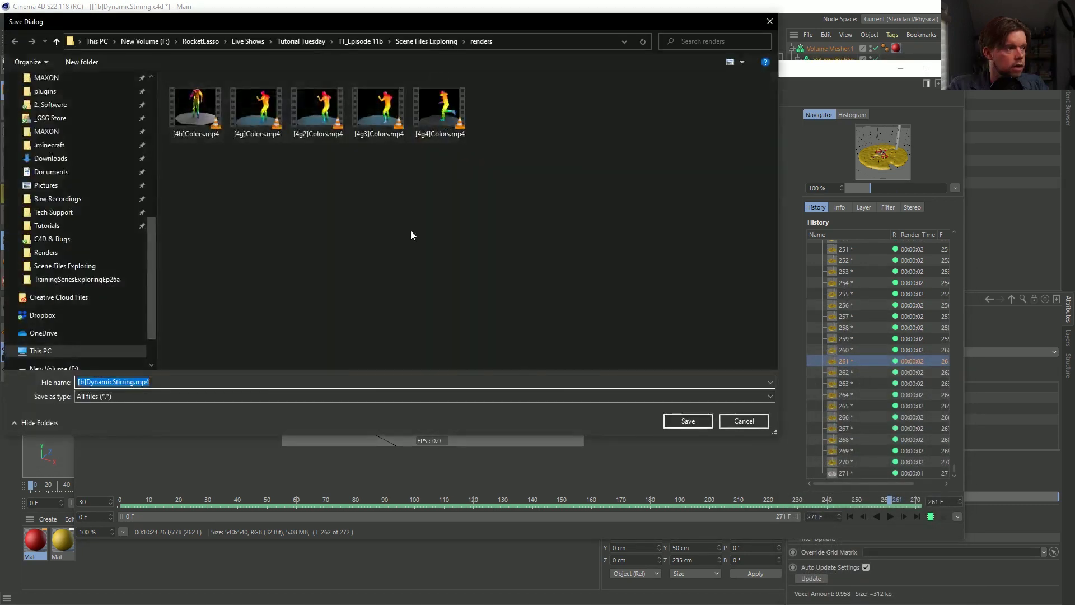
Save it as [1b]DynamicStirring.mp4 in the Episode 30 > Renders folder.
scroll(89, 168, up, 10)
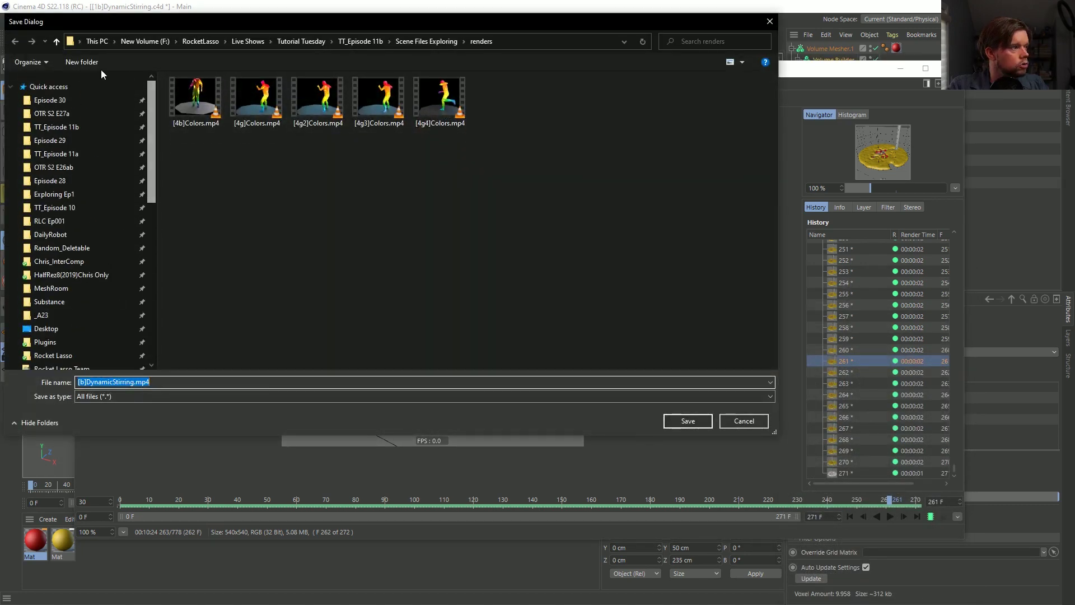
click(75, 101)
double_click(193, 118)
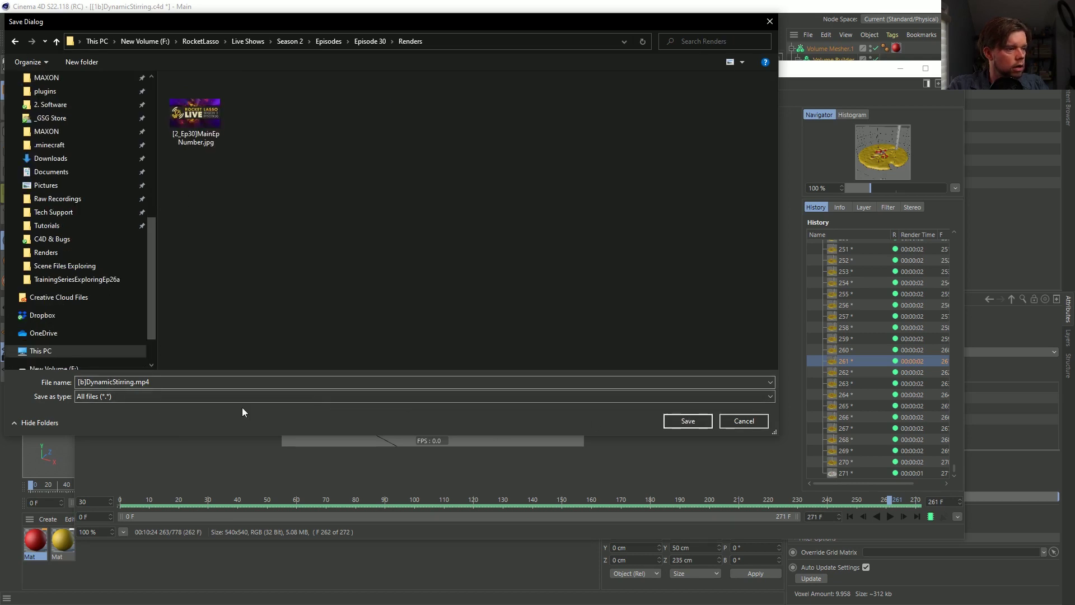
double_click(112, 382)
click(83, 382)
key(BackSpace)
text(1)
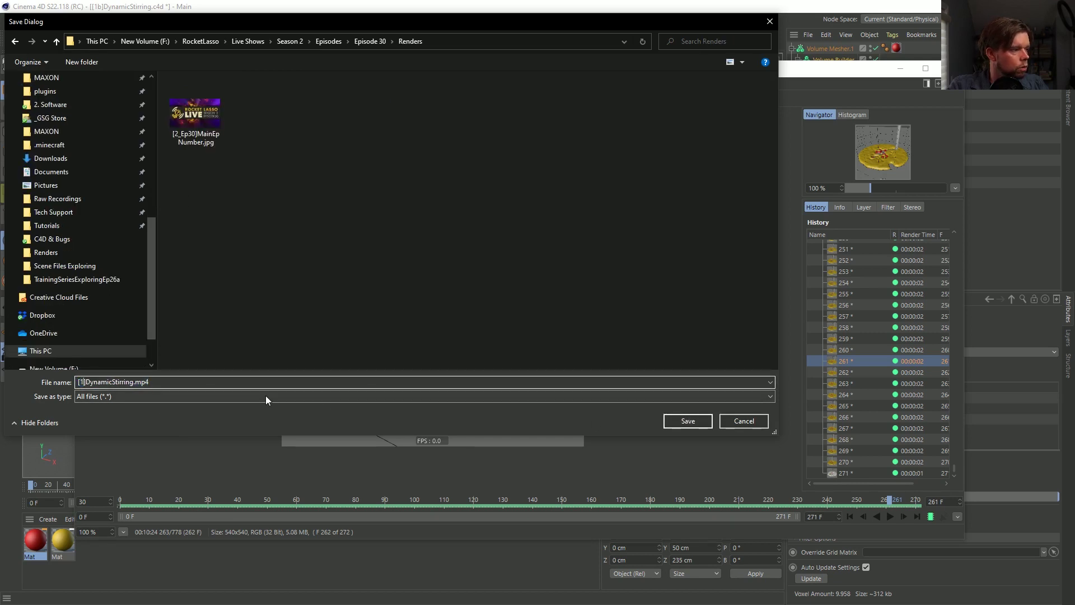
text(b)
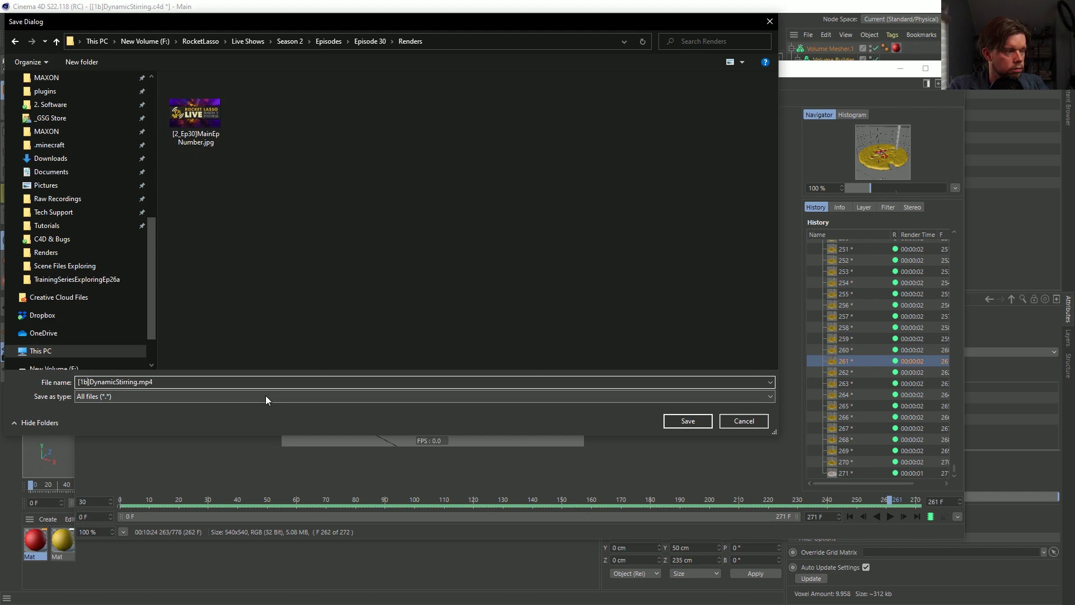
click(685, 421)
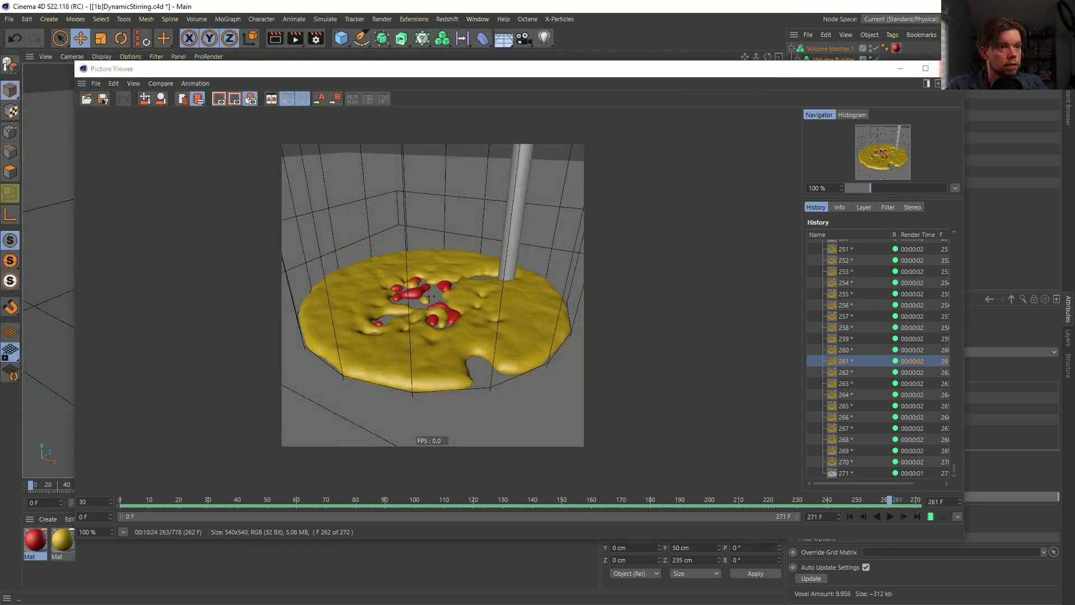
click(651, 28)
Start a new project and add a Capsule oriented along +Z.
key(ctrl+n)
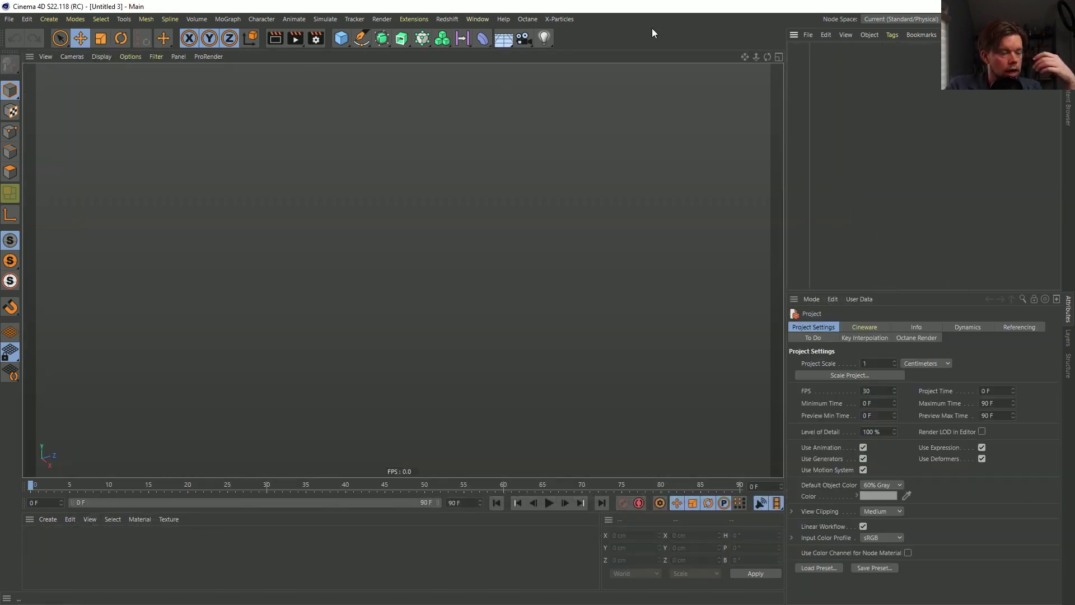
click(345, 45)
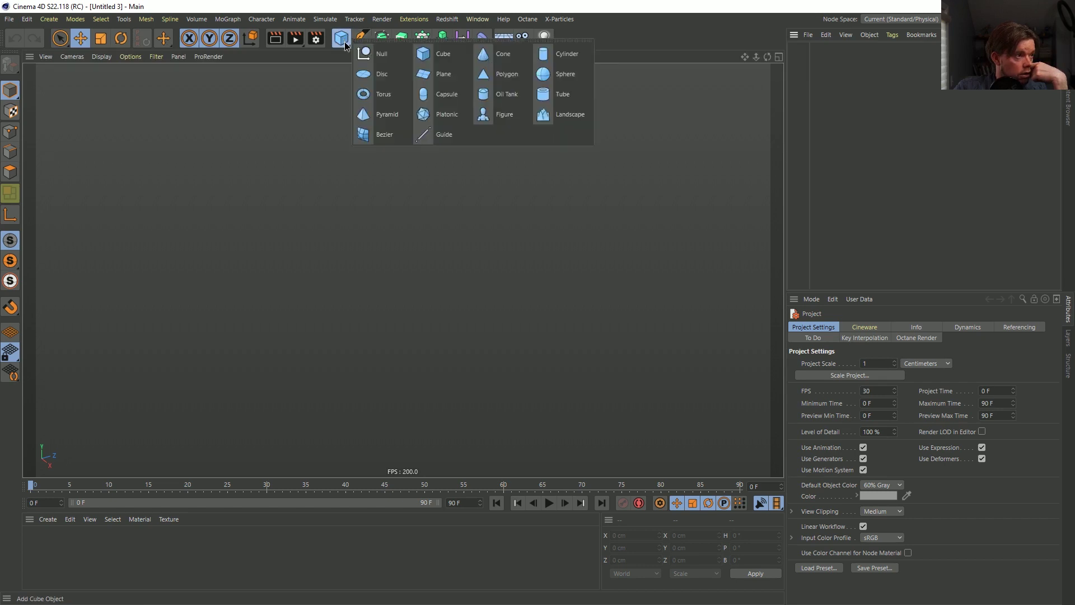
click(451, 94)
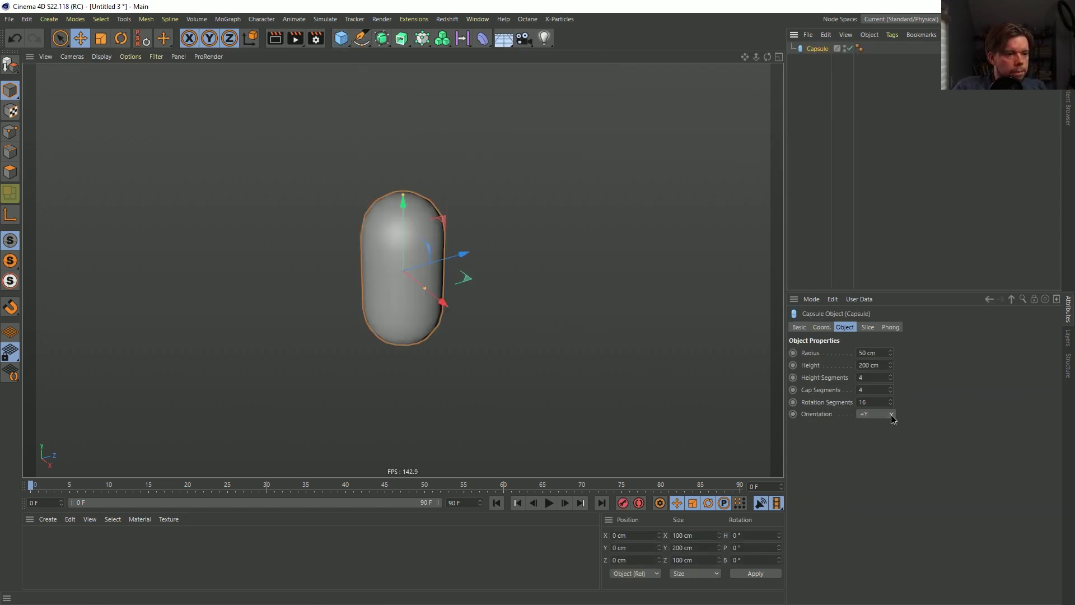
click(892, 417)
click(888, 475)
Move the Capsule to about Z 186 cm and scale it to 25 × 25 × 50 cm.
drag(462, 263, 626, 292)
alt+right_drag(626, 292, 431, 267)
alt+middle_drag(493, 273, 463, 269)
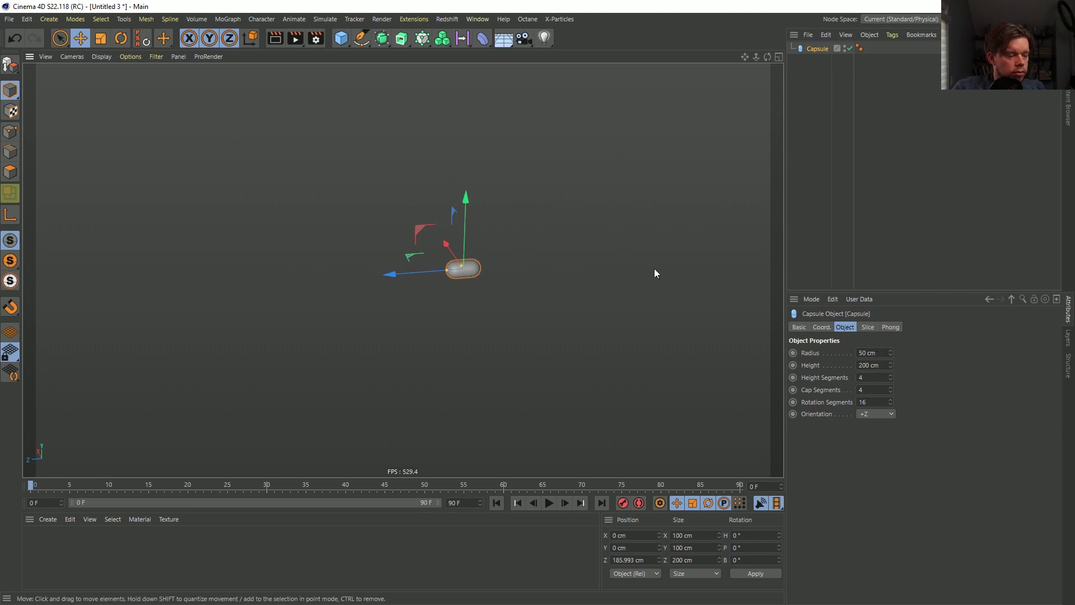
key(t)
drag(465, 326, 345, 362)
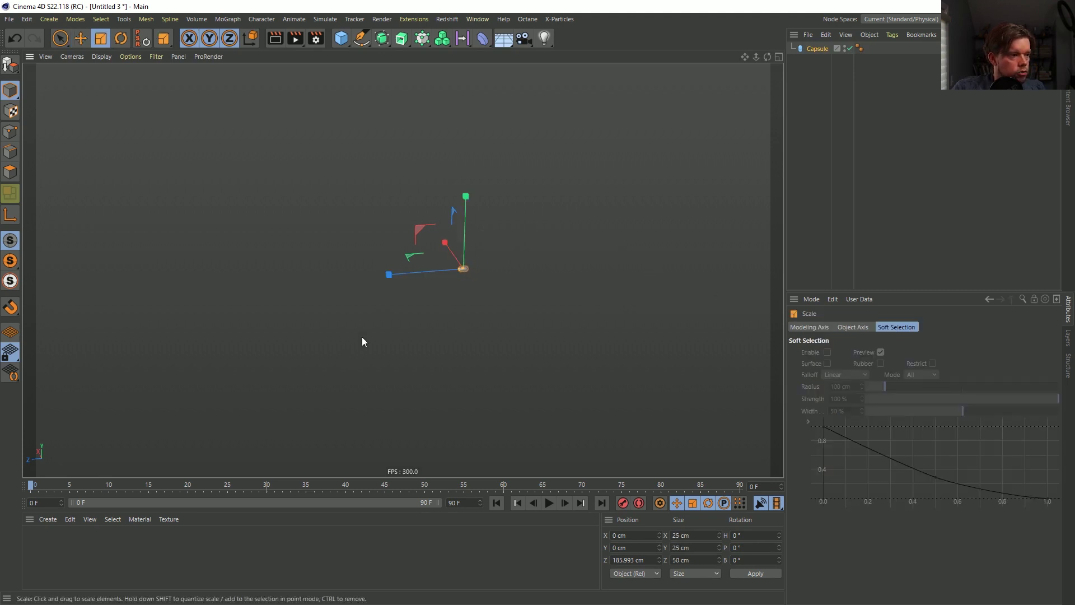
scroll(471, 274, up, 3)
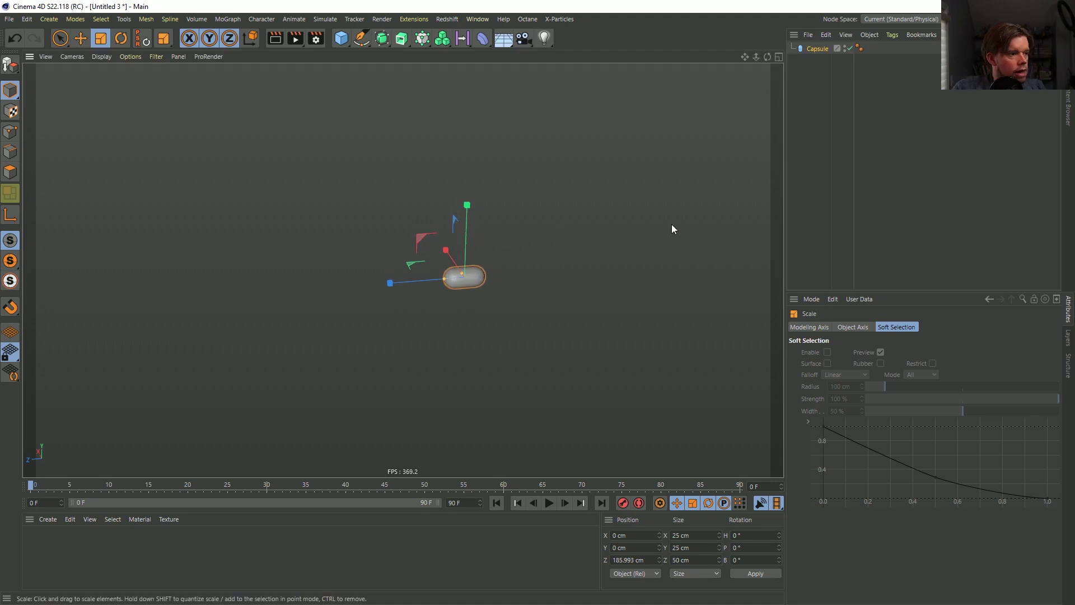
click(816, 50)
key(ctrl+d)
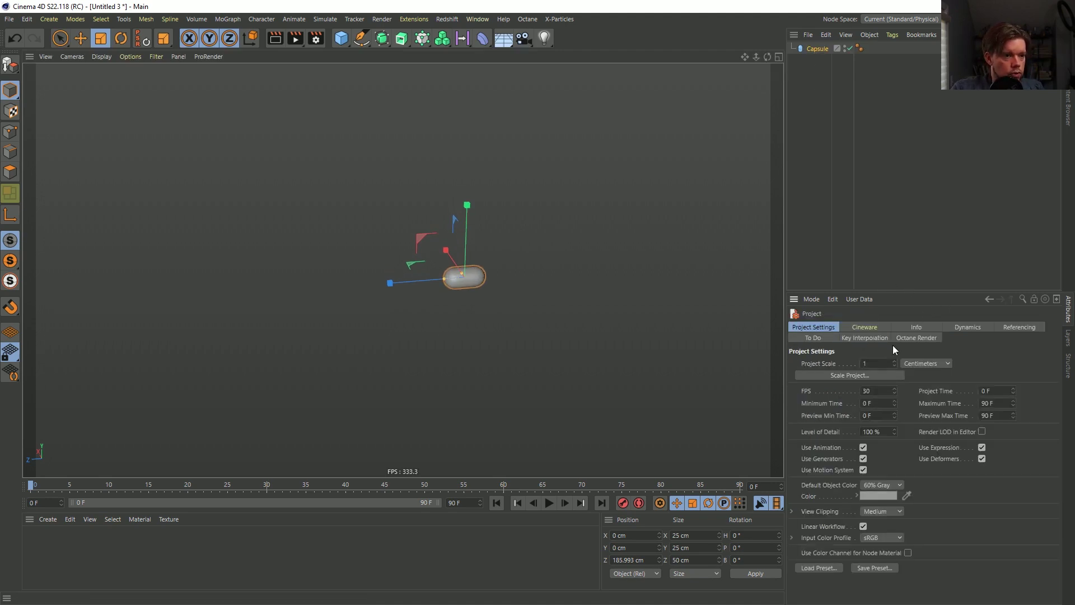
Set the project's key interpolation for new keys to Linear.
click(871, 338)
click(893, 374)
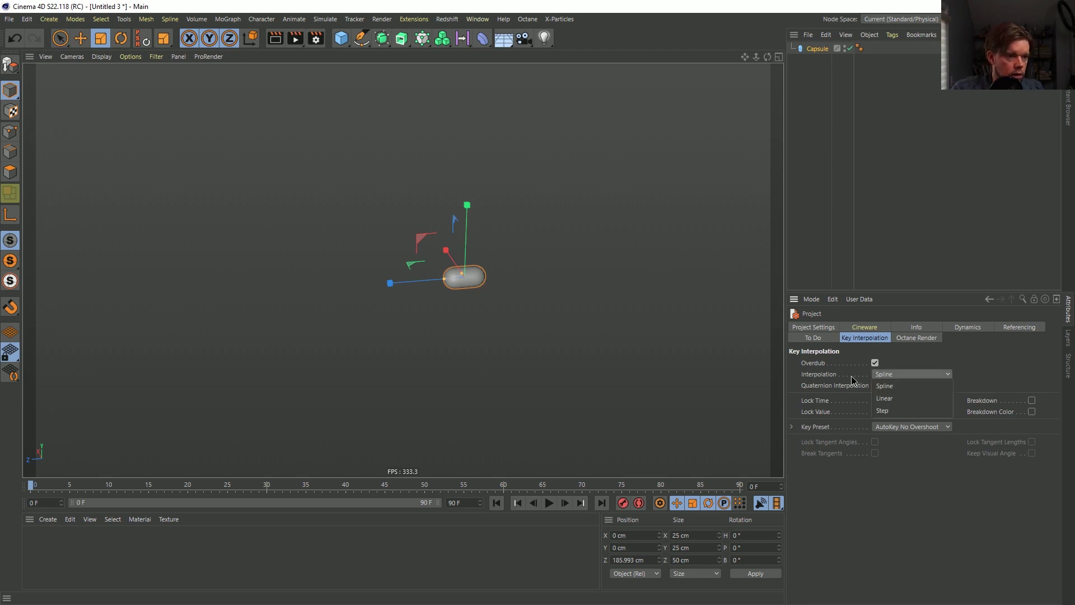
click(885, 398)
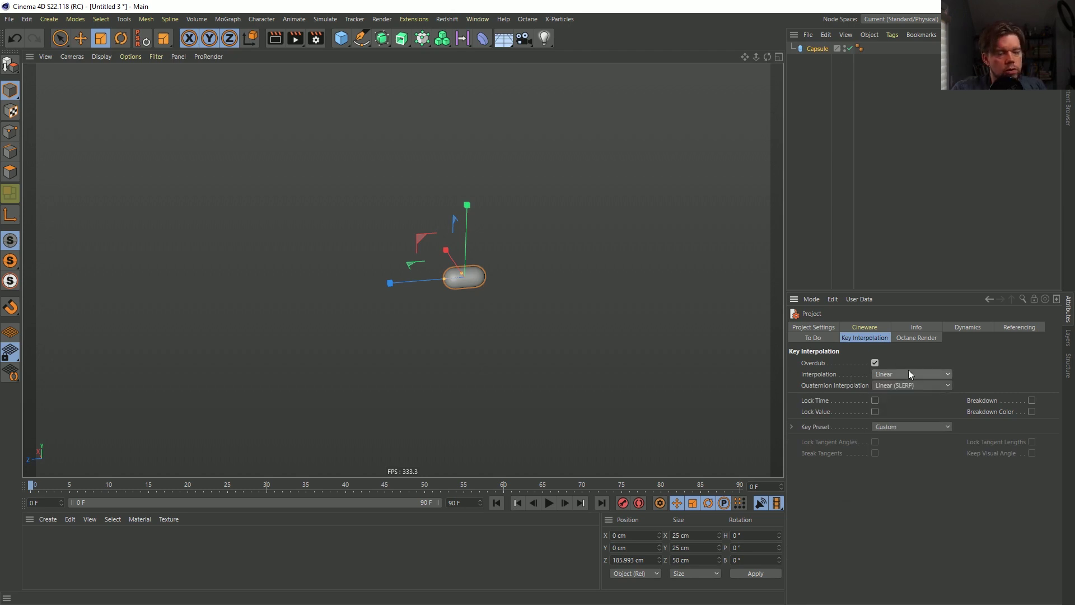
At frame 45, move the Capsule to Z 2489.167 cm and keyframe its Z position.
click(795, 50)
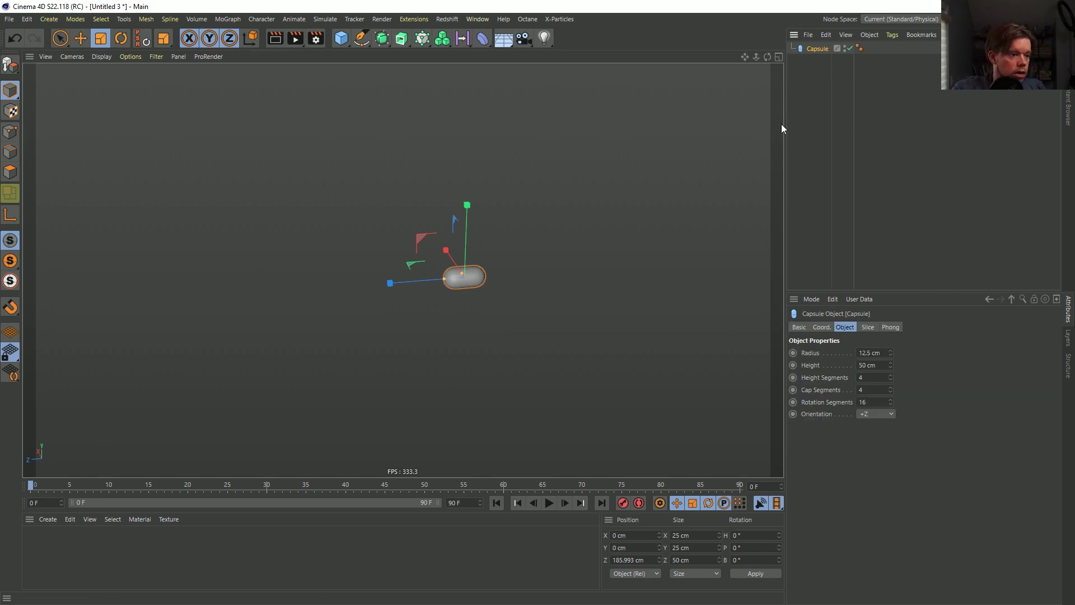
click(821, 327)
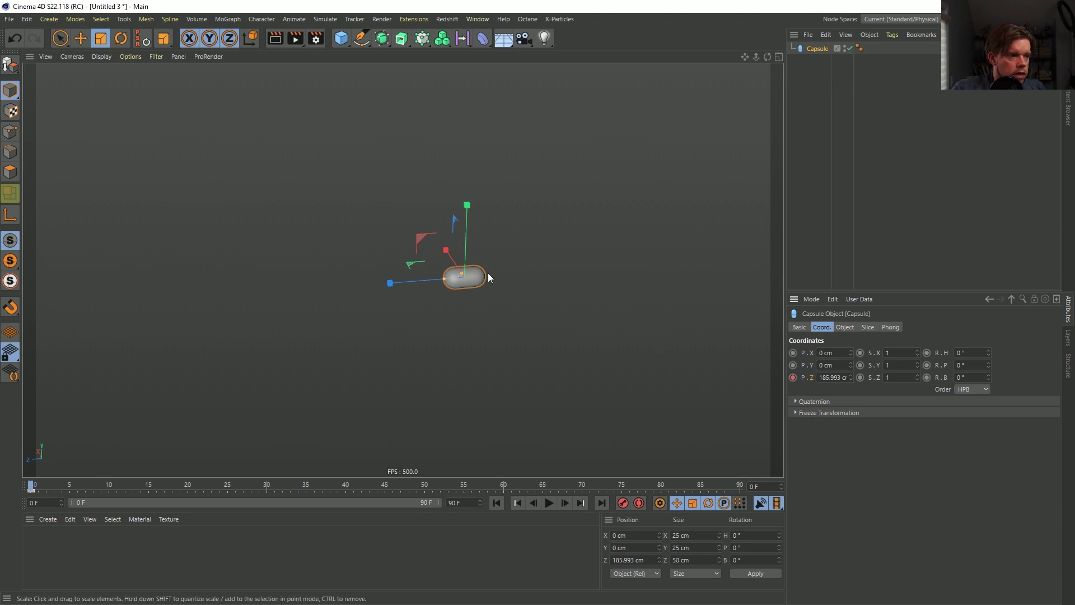
mouse_move(488, 273)
alt+mouse_down()
mouse_move(442, 301)
mouse_move(492, 290)
alt+mouse_up()
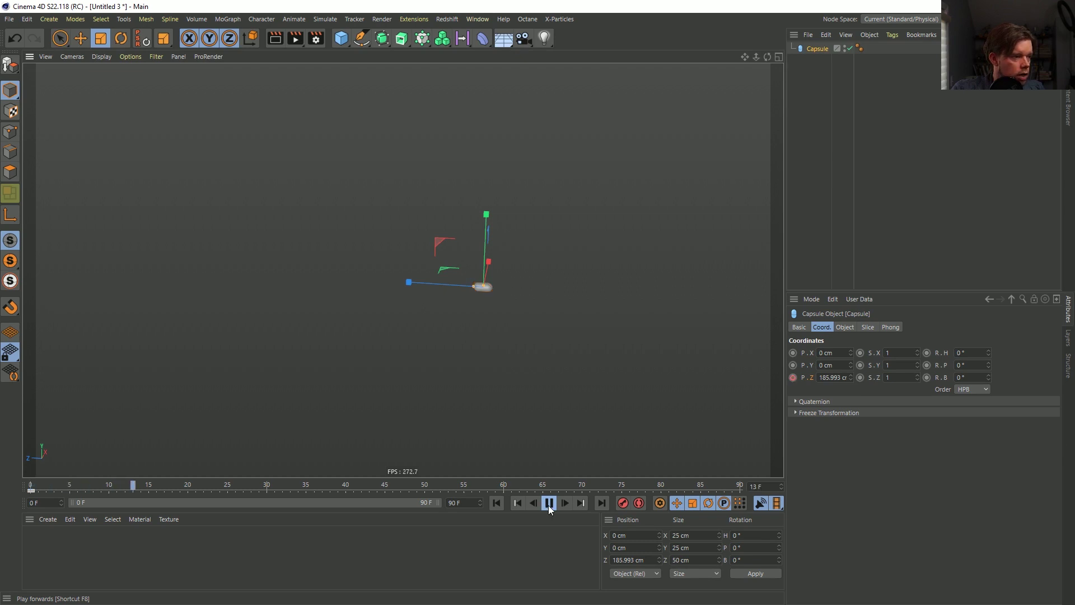
click(548, 503)
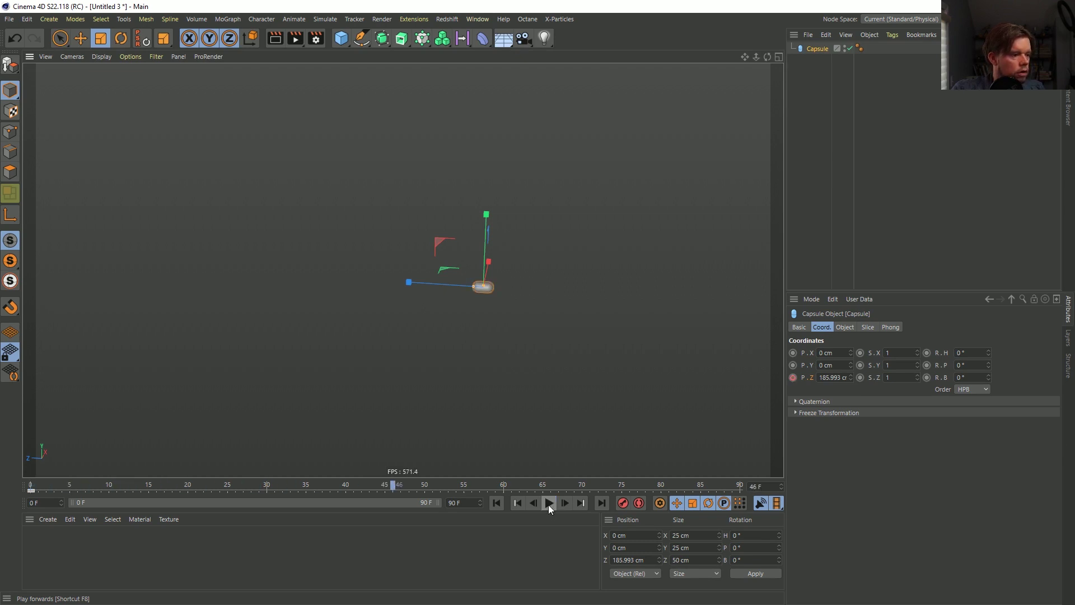
click(533, 503)
alt+drag(452, 327, 649, 343)
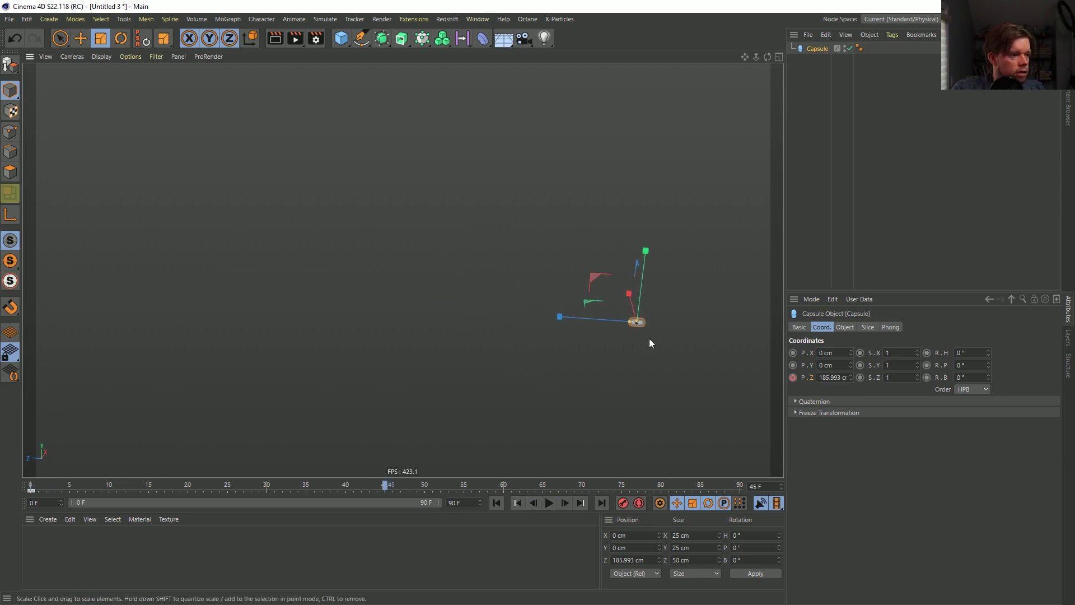
key(e)
drag(586, 319, 19, 284)
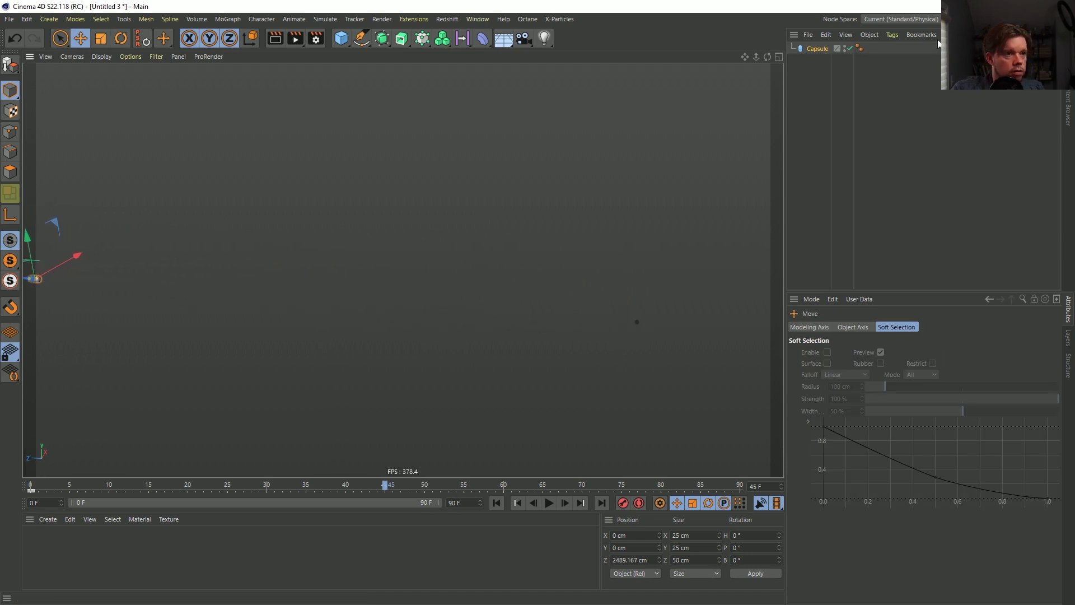
click(817, 49)
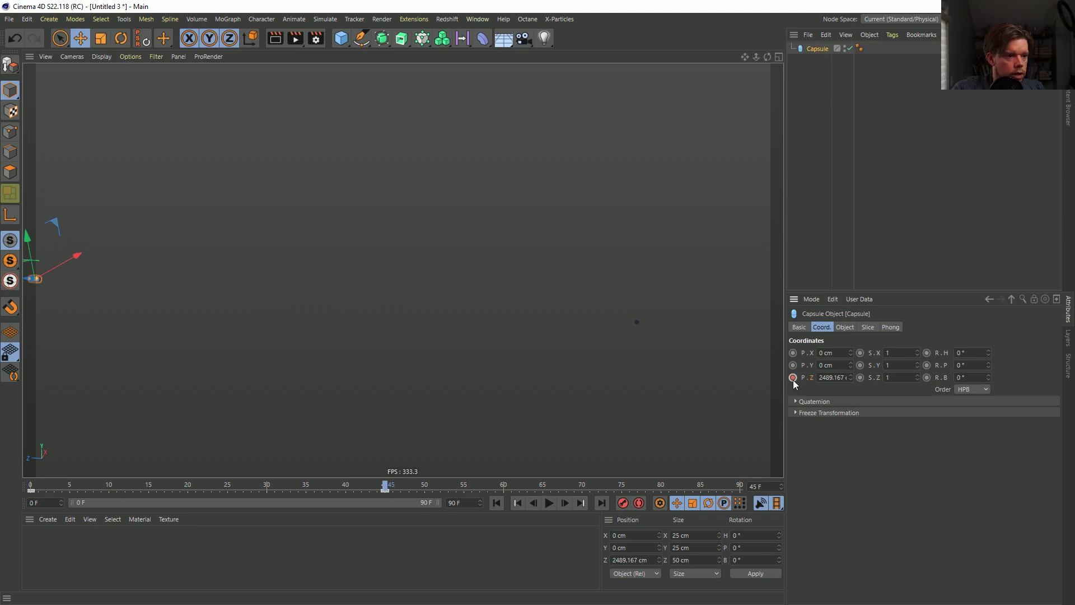
click(793, 378)
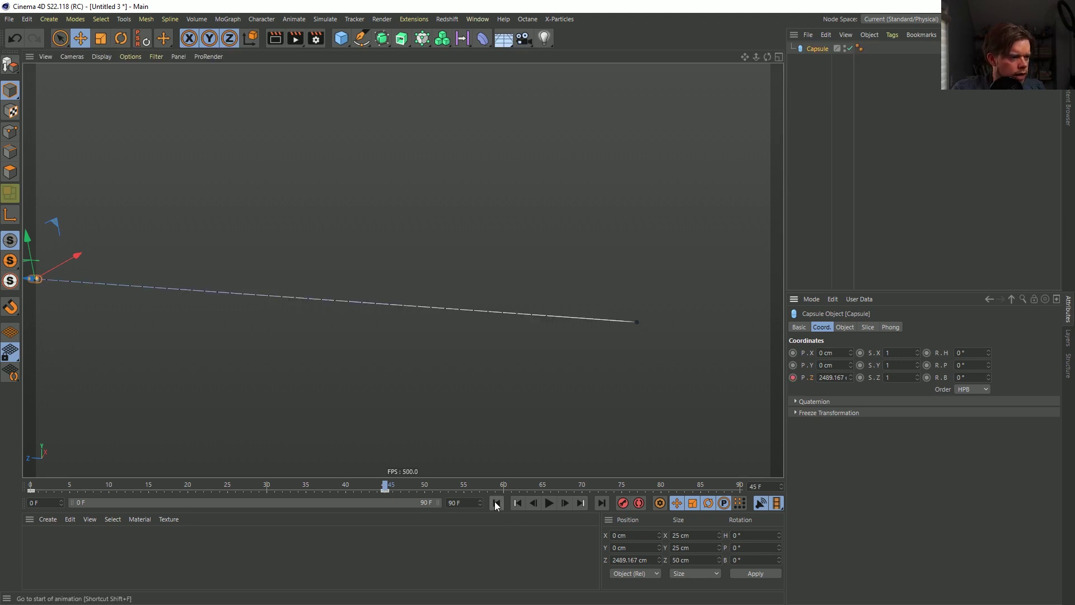
Play the capsule's flight from frame 0, then rewind to frame 0.
click(496, 502)
click(549, 502)
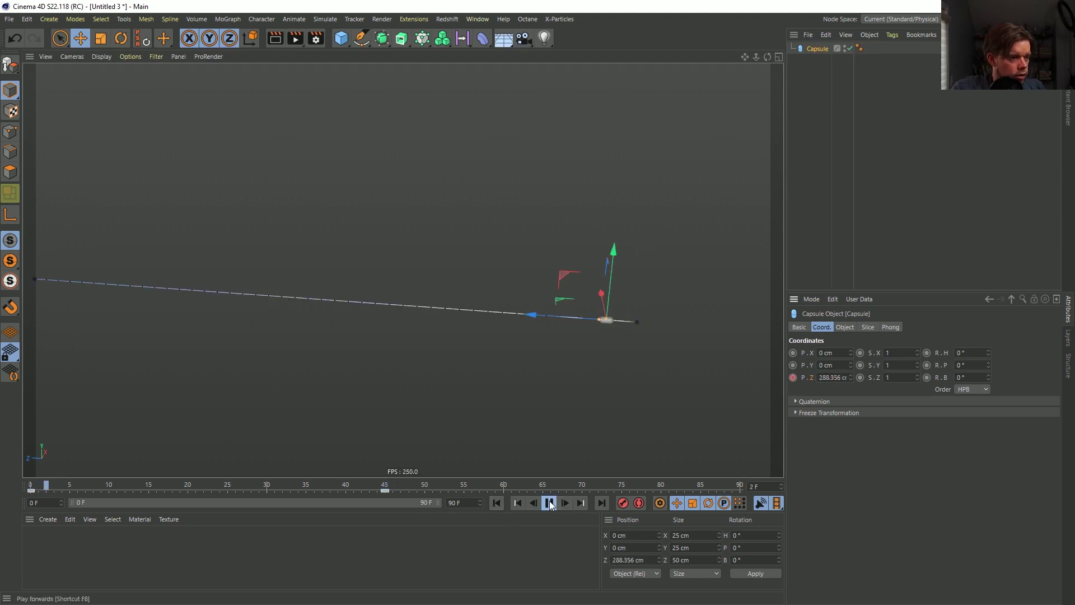
click(549, 502)
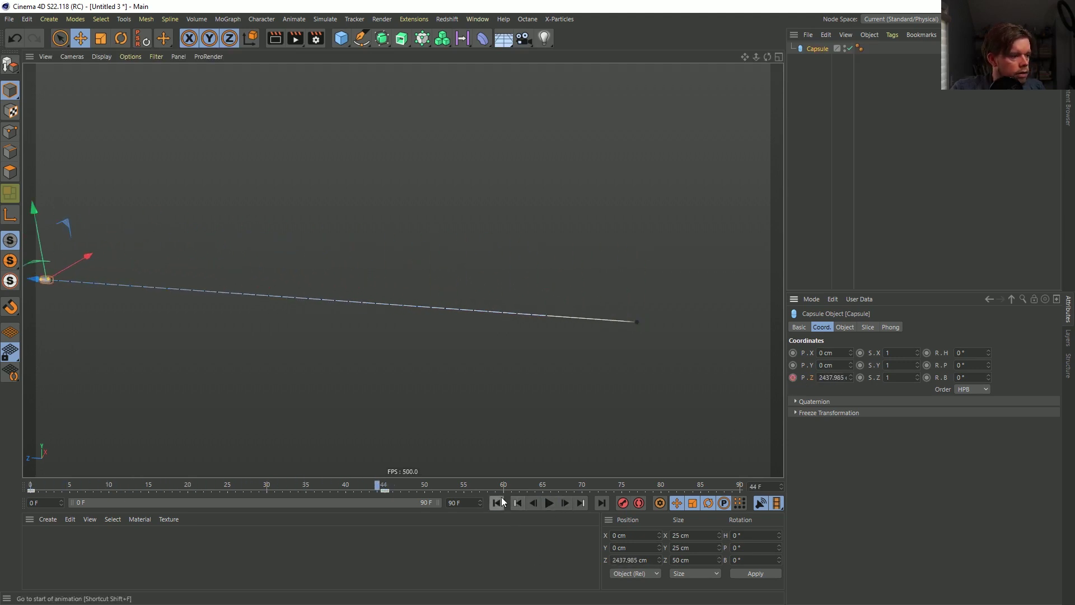
click(502, 498)
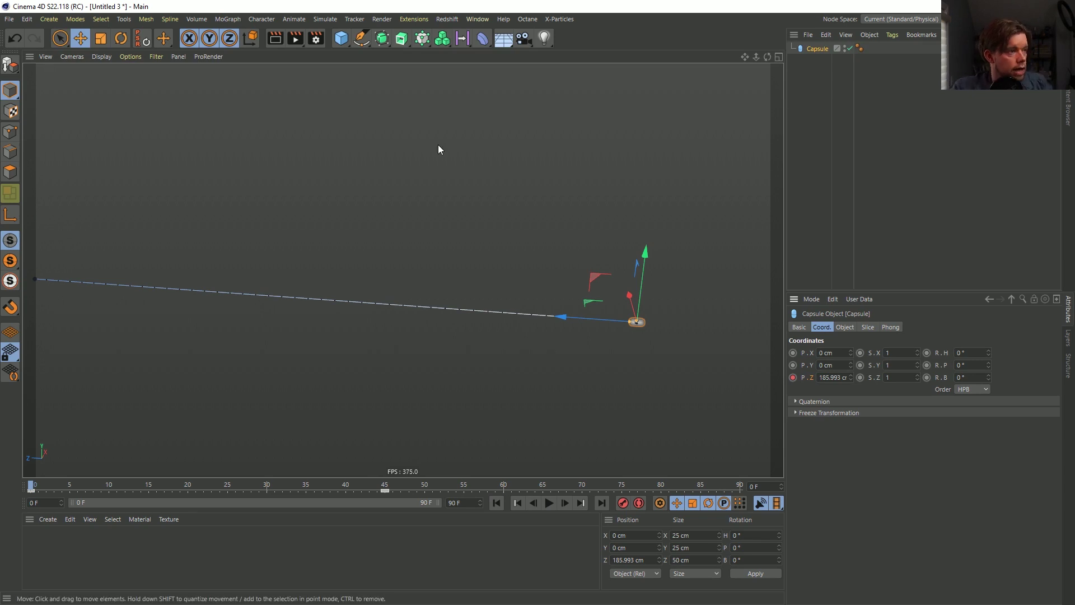
Add a Tracer following the Capsule, after trying and undoing a Cloner.
click(423, 38)
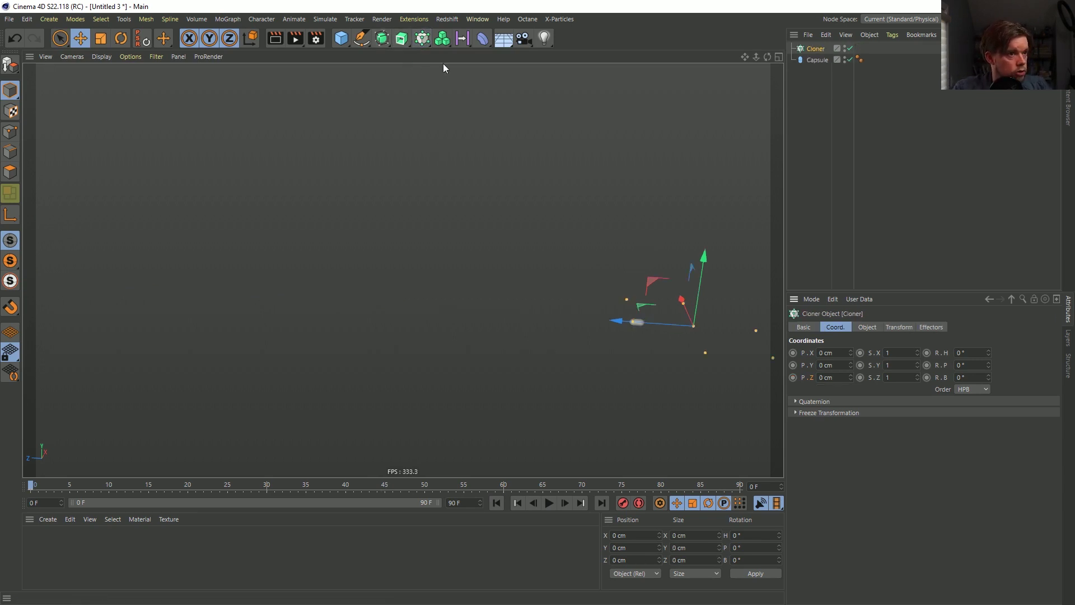
key(ctrl+z)
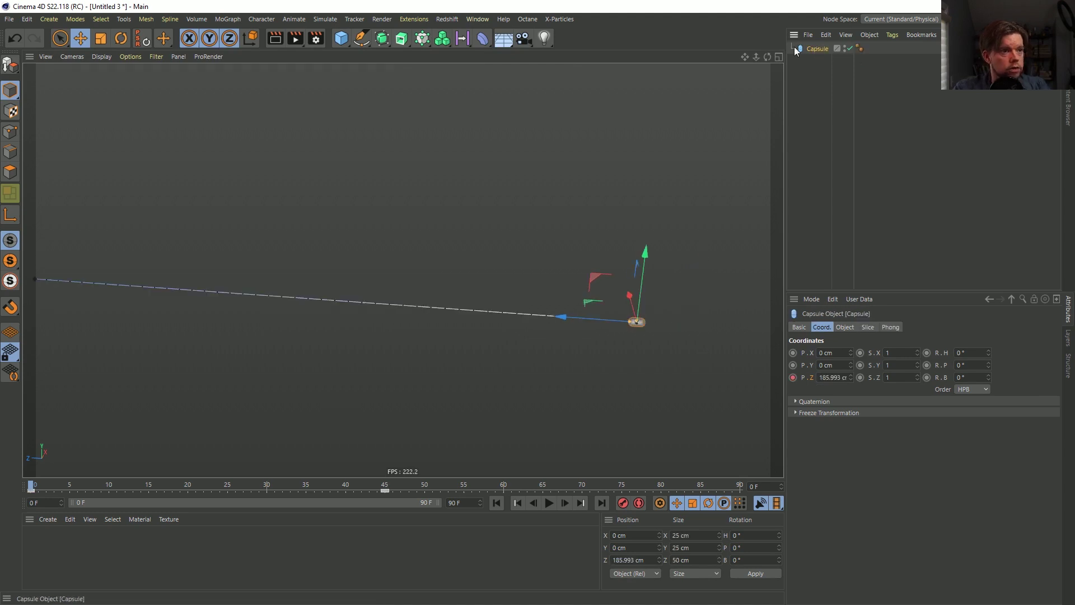
drag(423, 38, 497, 104)
click(845, 327)
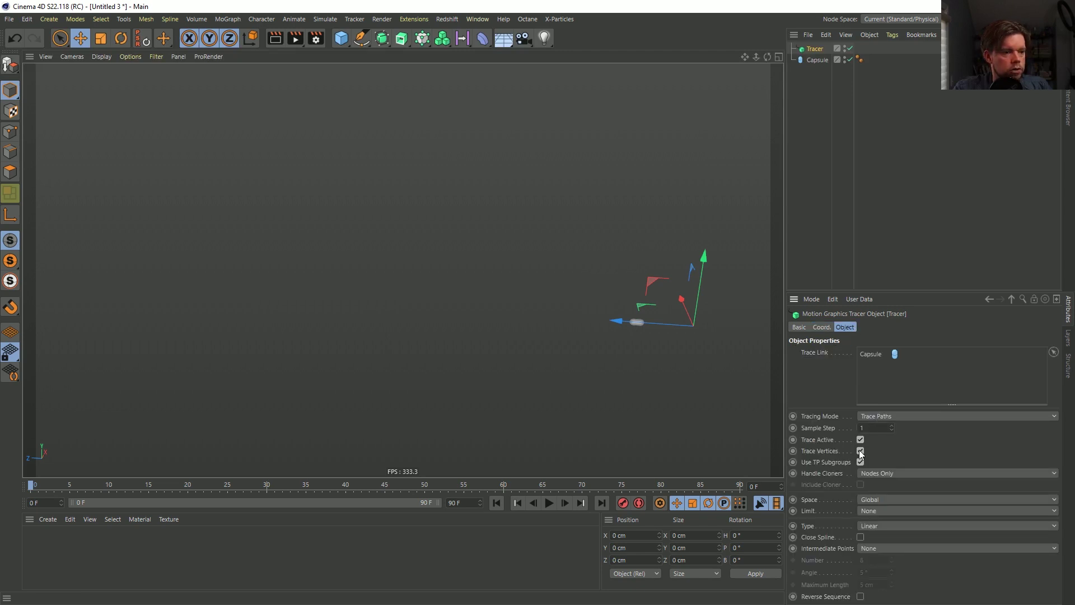
Play the animation to check the trace line, then rewind.
click(549, 503)
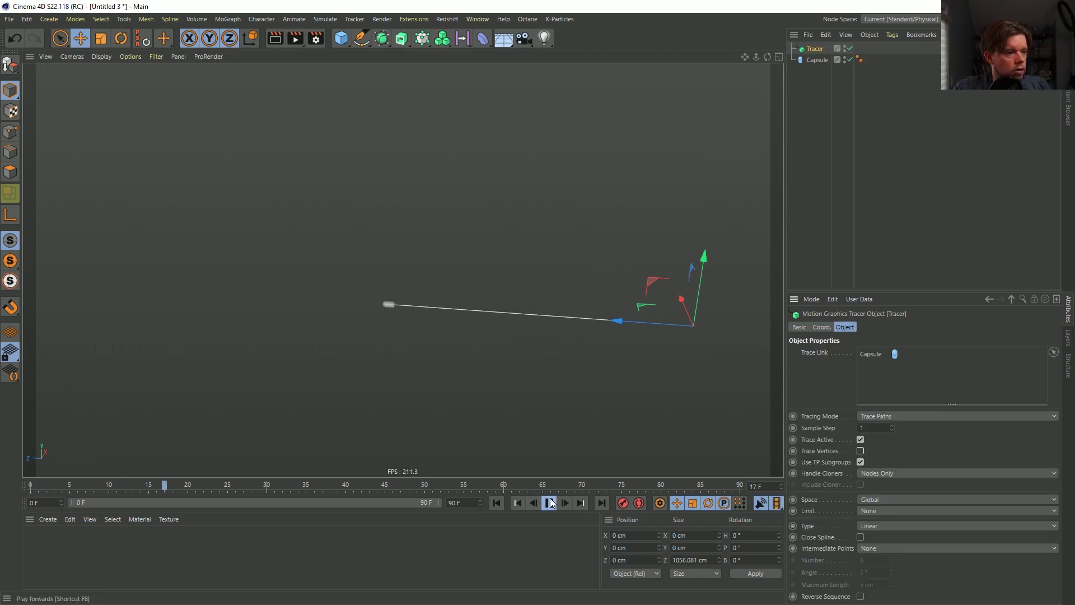
click(549, 503)
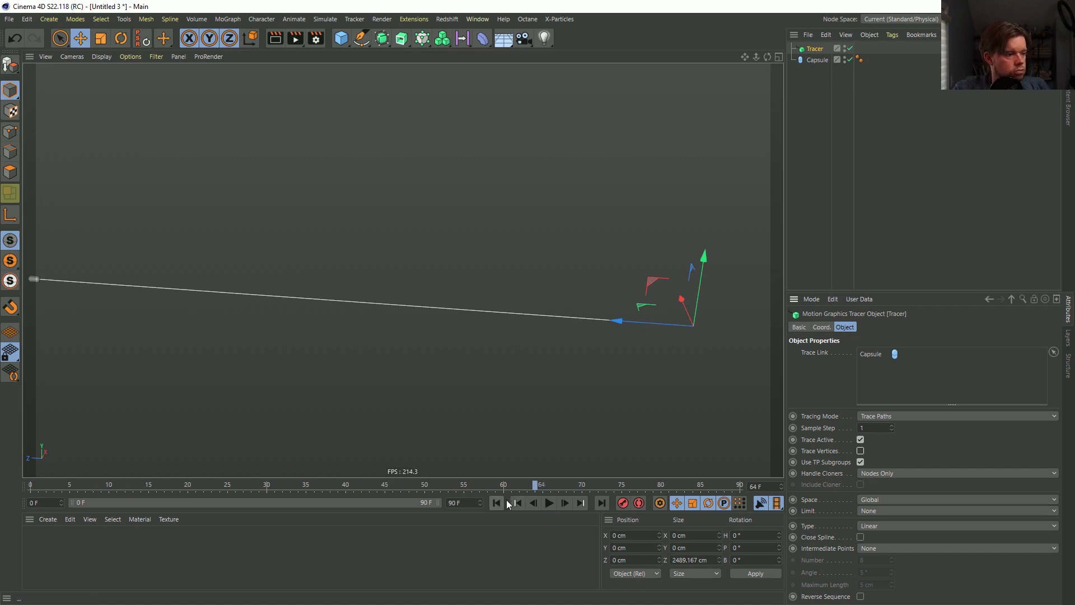
click(497, 503)
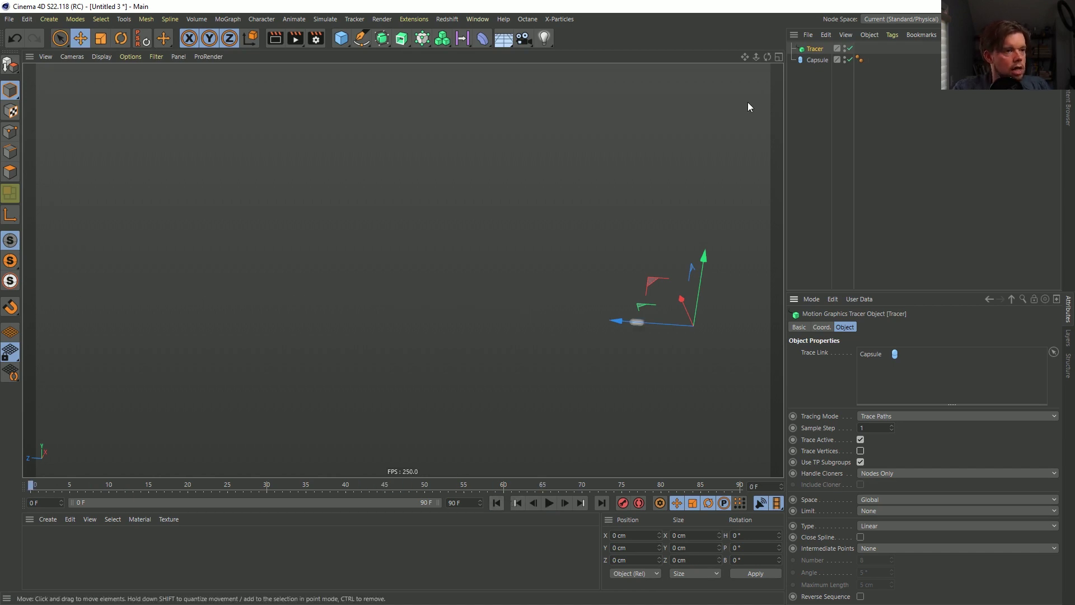
Add a Cloner with a Sphere child, cloning along the Tracer's path.
click(423, 40)
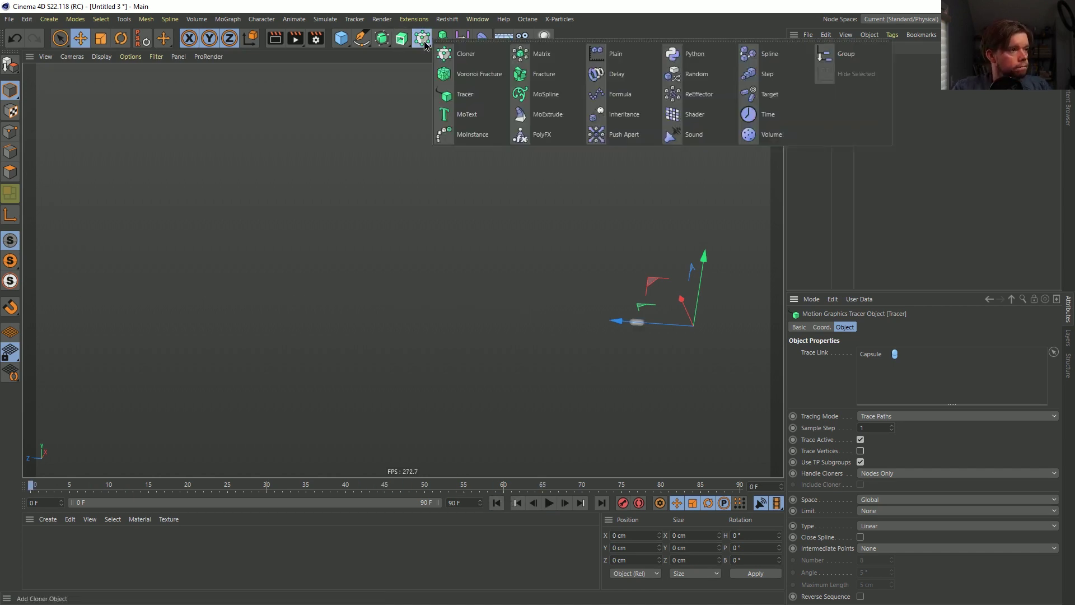
click(460, 55)
click(341, 38)
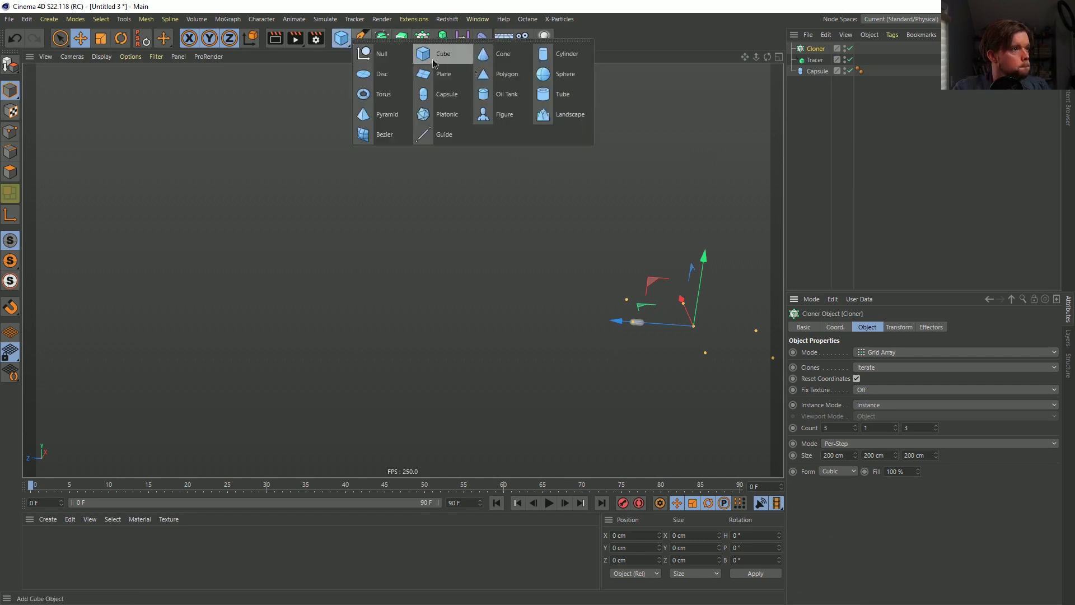
click(536, 74)
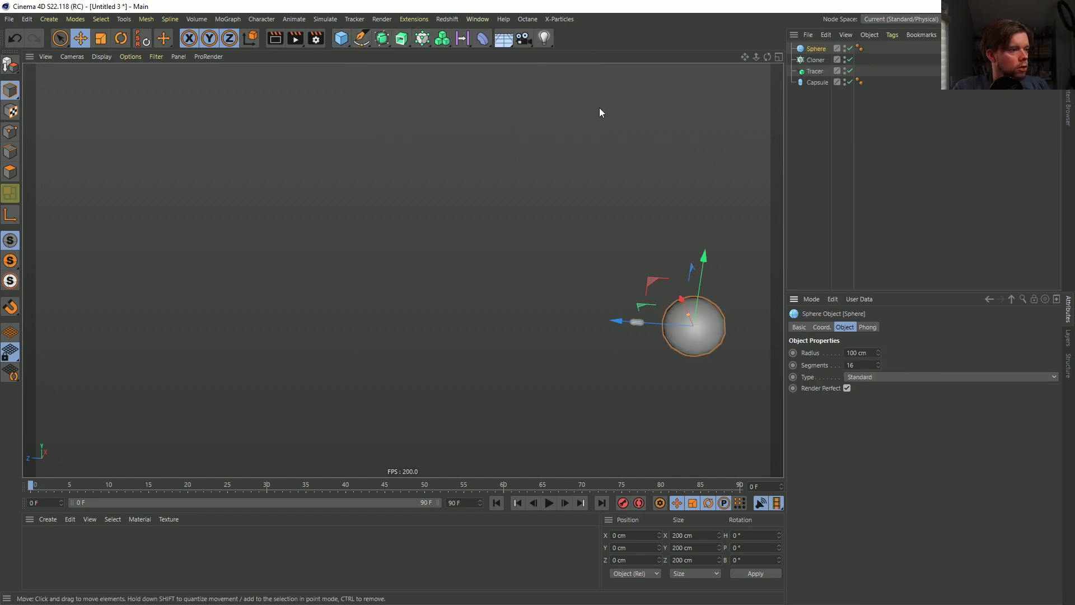
drag(812, 61, 855, 250)
click(816, 49)
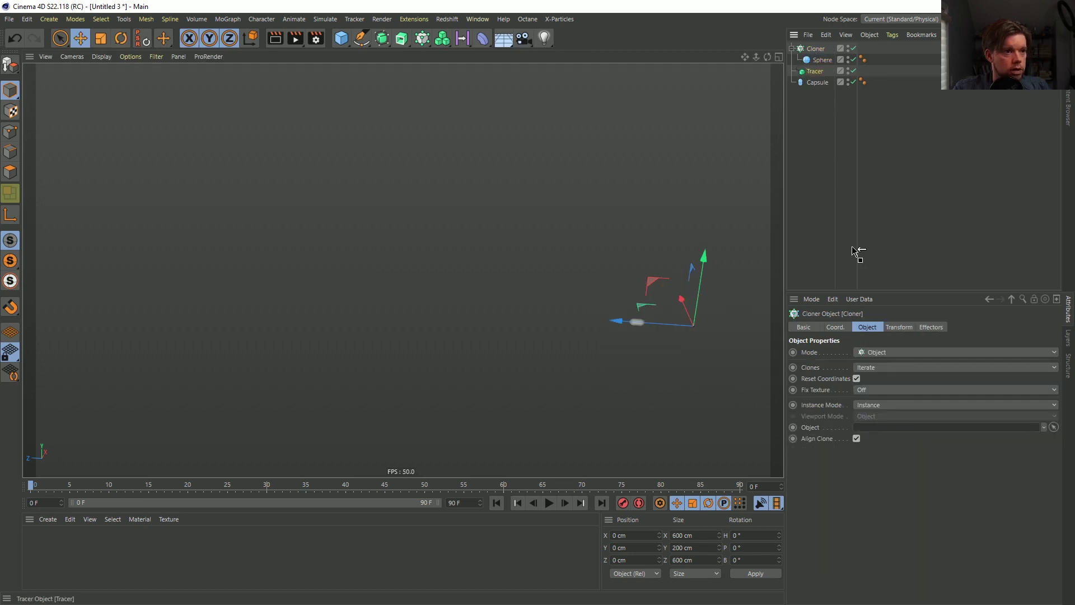
drag(883, 421, 883, 427)
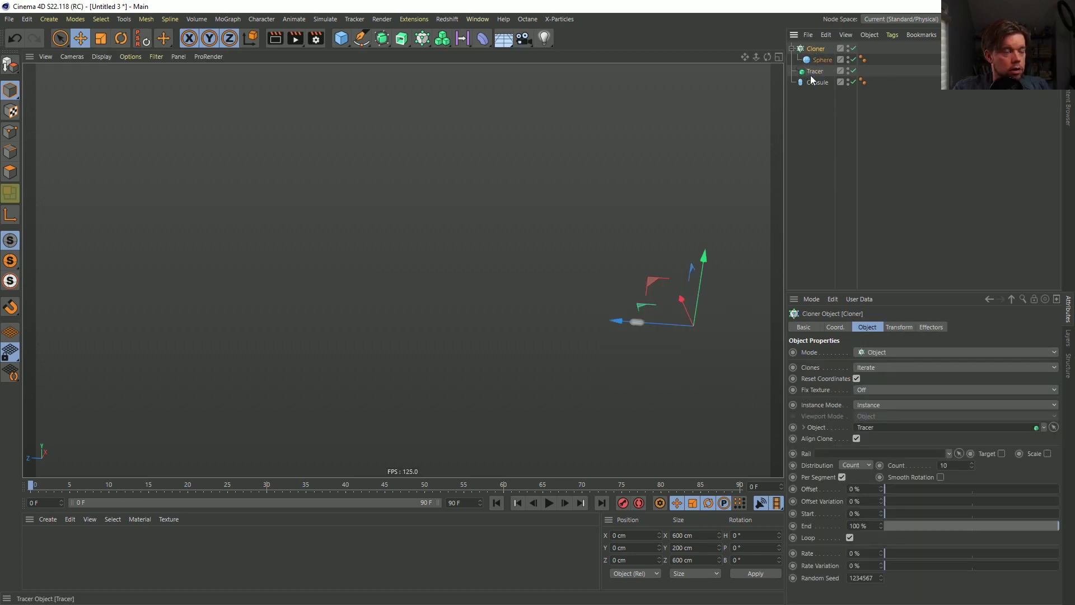
drag(820, 103, 836, 126)
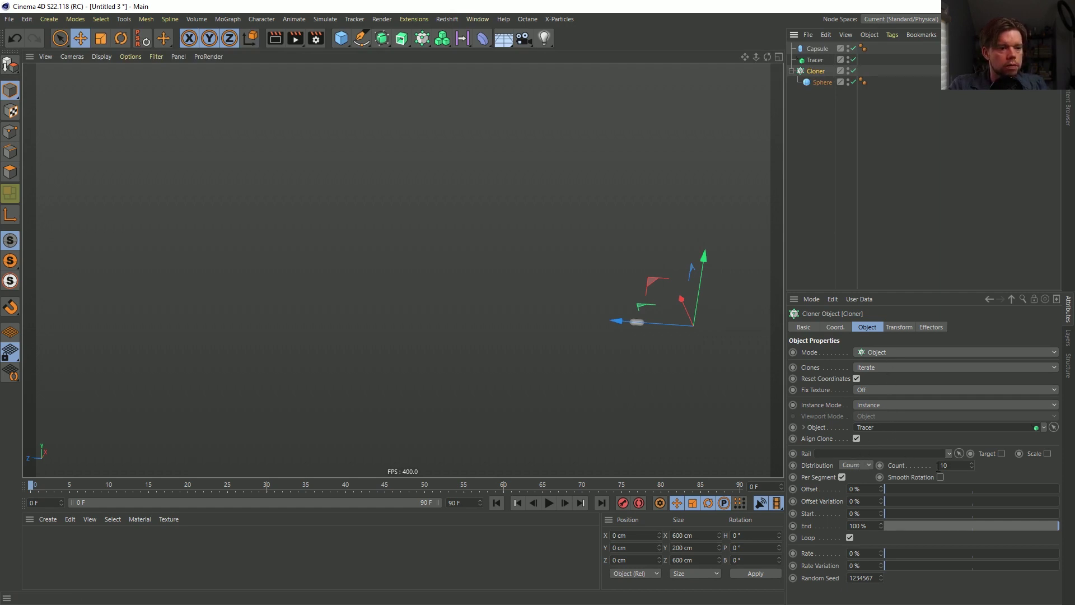
Set the Cloner distribution to Step with 200 cm spacing, then rewind.
click(553, 503)
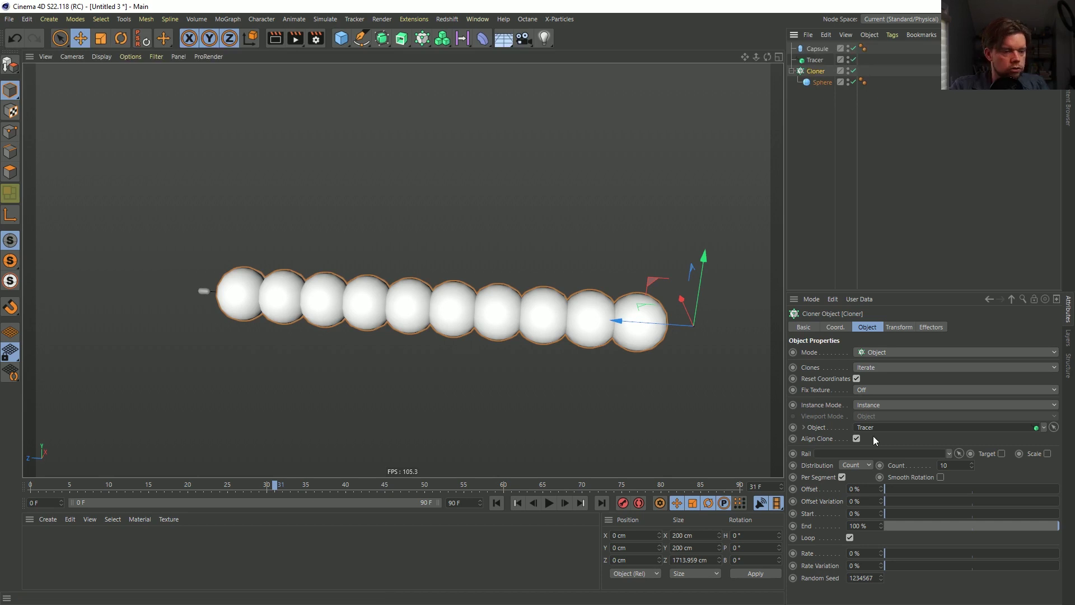
click(869, 465)
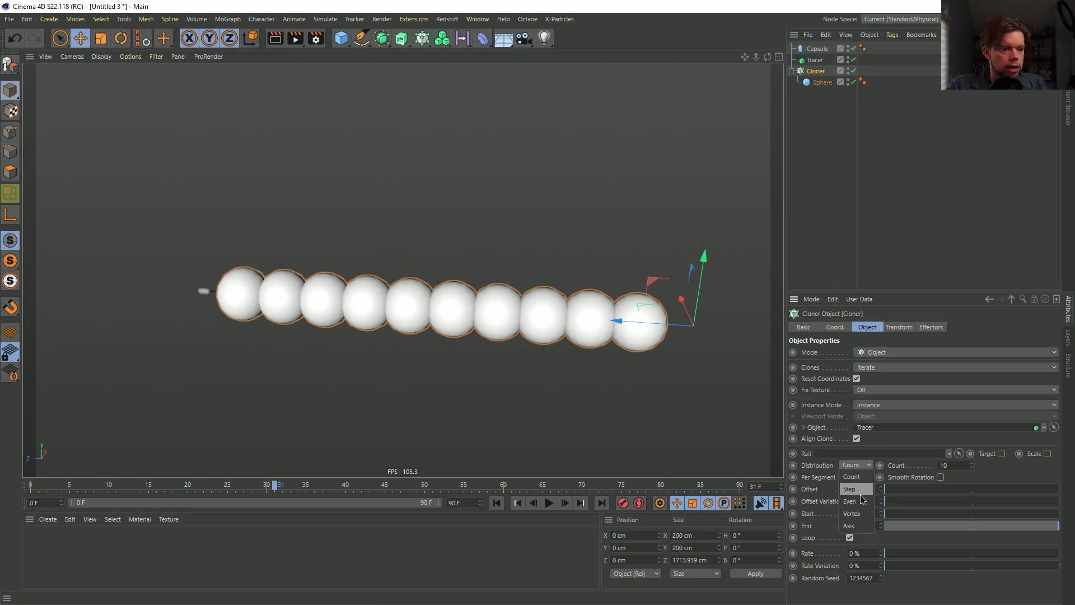
click(862, 488)
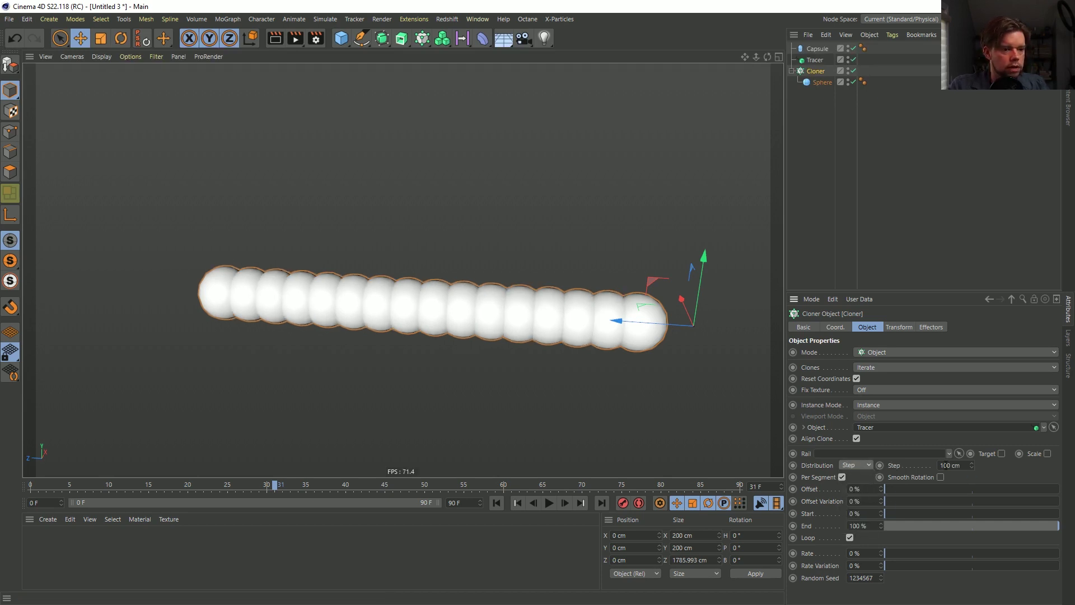
text(200)
key(Return)
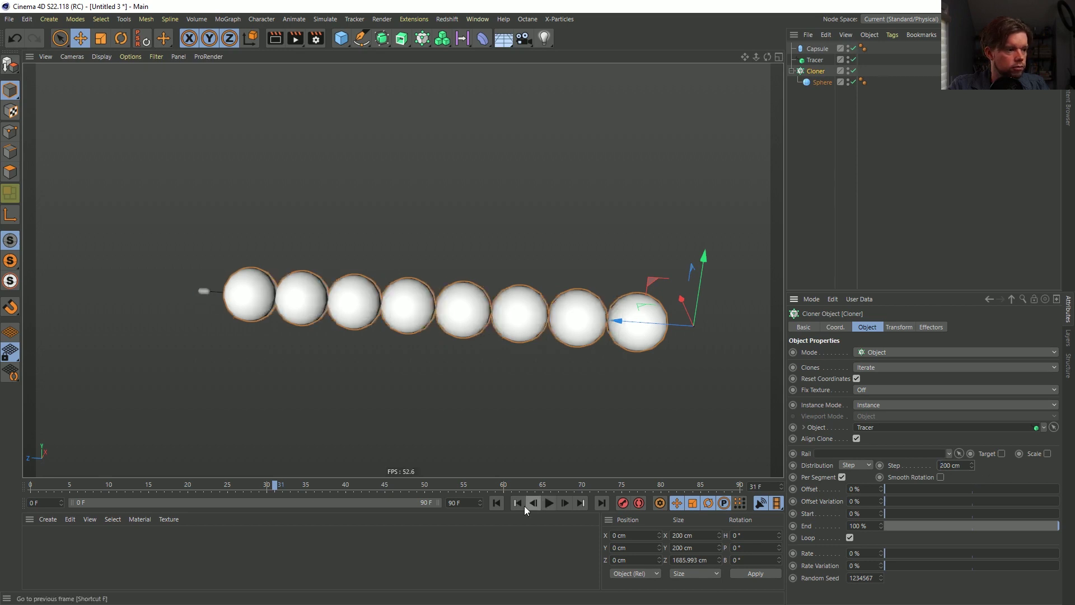
click(497, 502)
Play the animation to preview the spaced-out sphere trail.
click(549, 503)
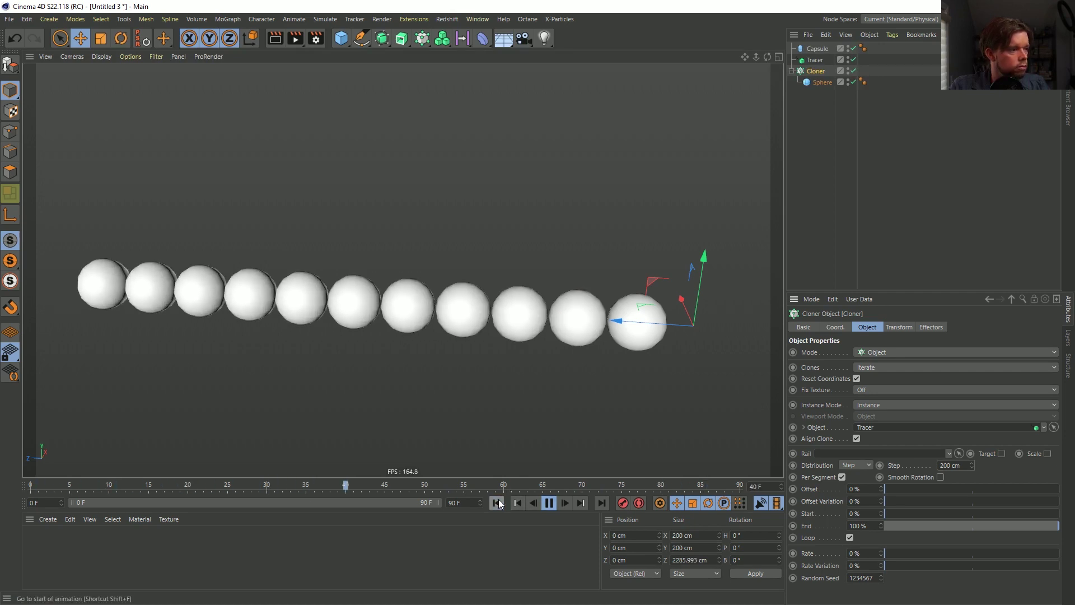
click(496, 503)
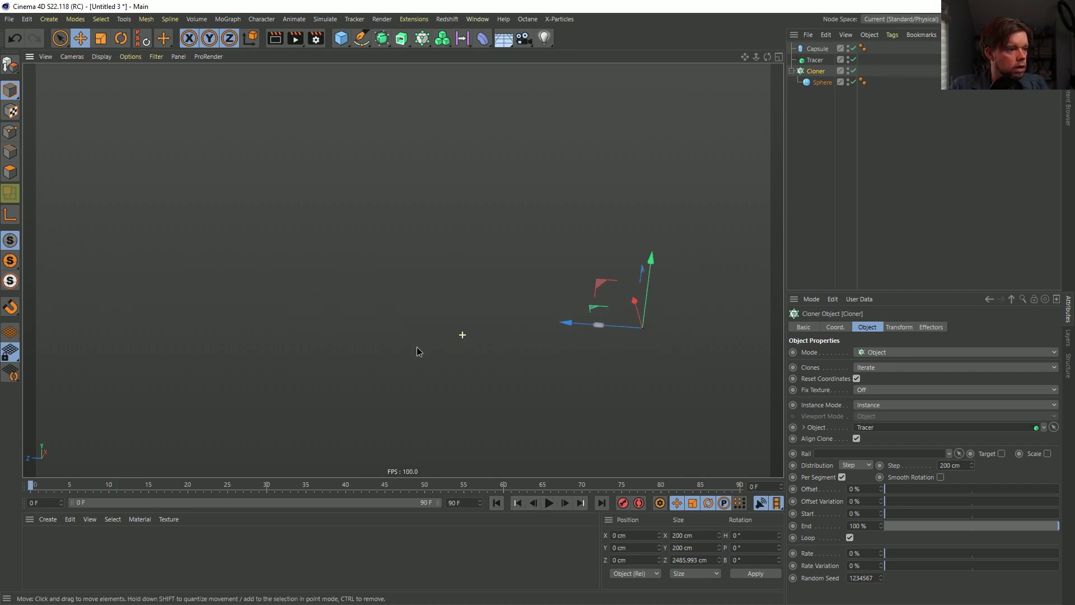
alt+middle_drag(417, 352, 457, 349)
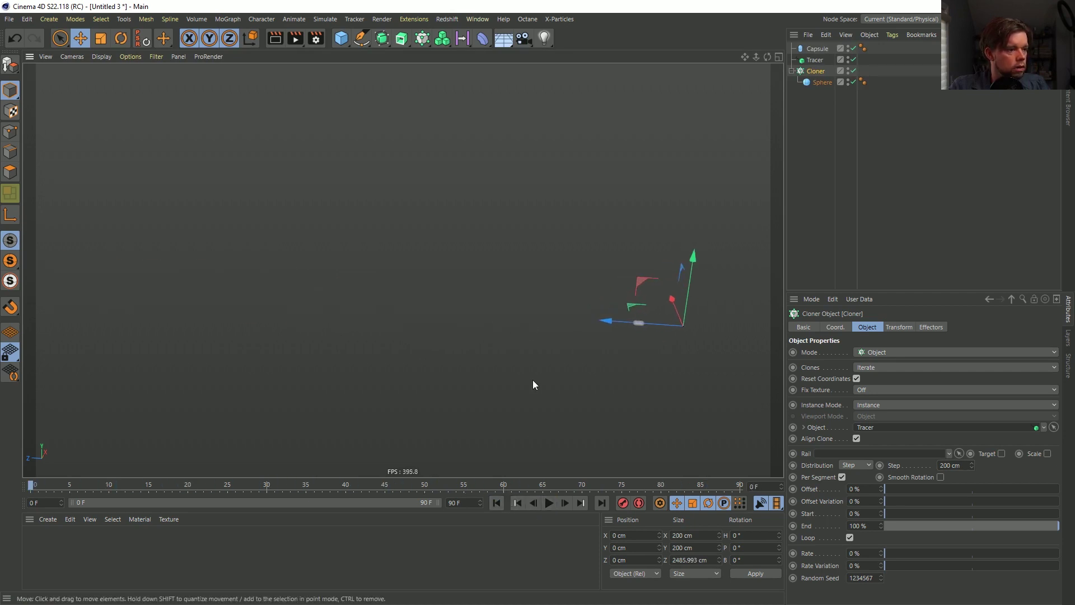
click(549, 502)
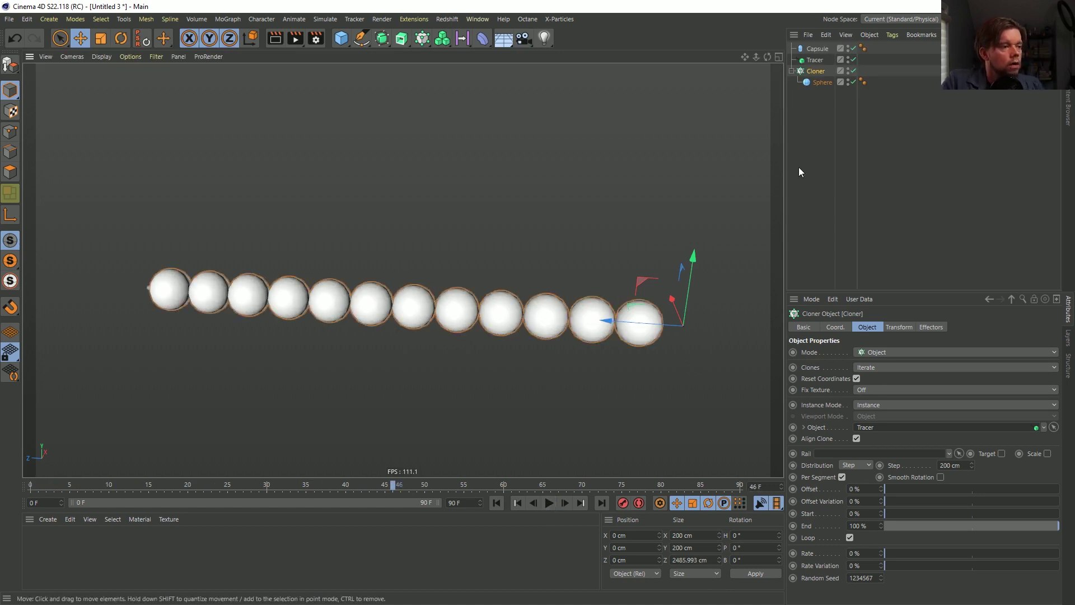
Inspect the Sphere's properties, then reselect the Cloner.
click(815, 87)
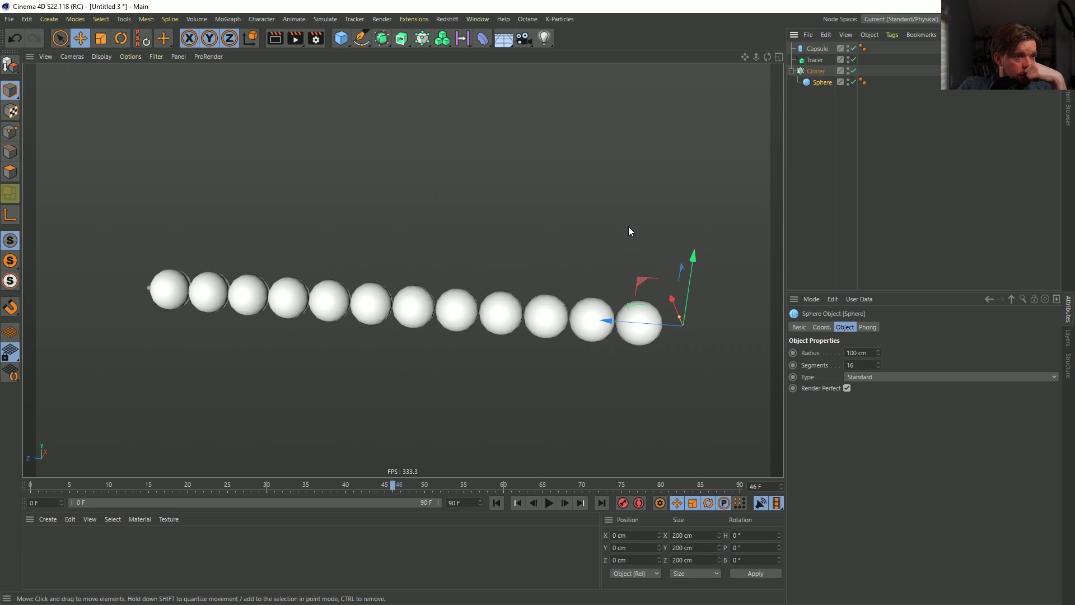
click(818, 71)
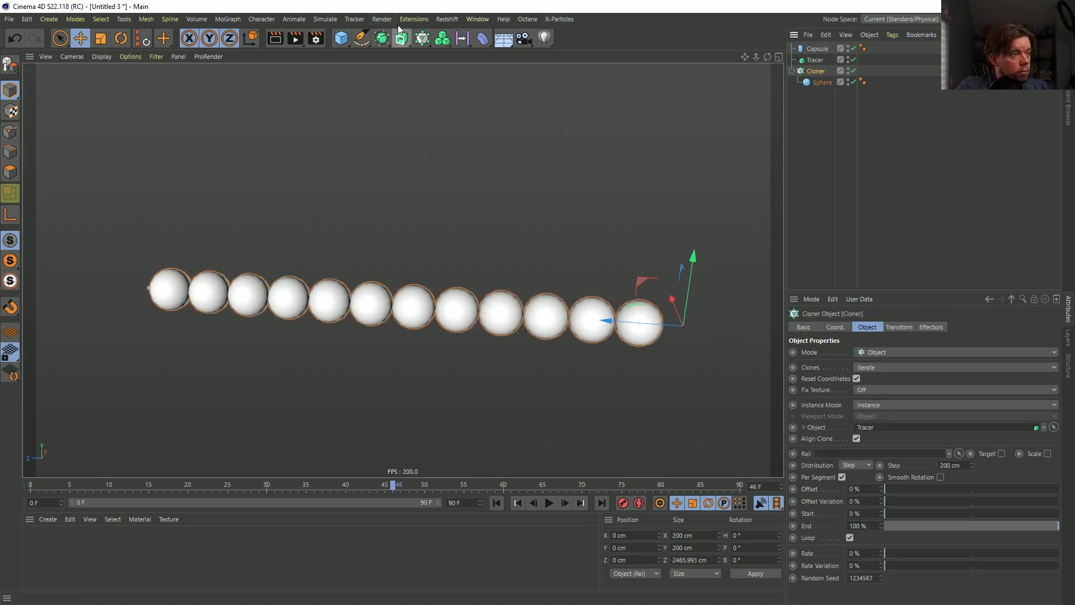
click(425, 39)
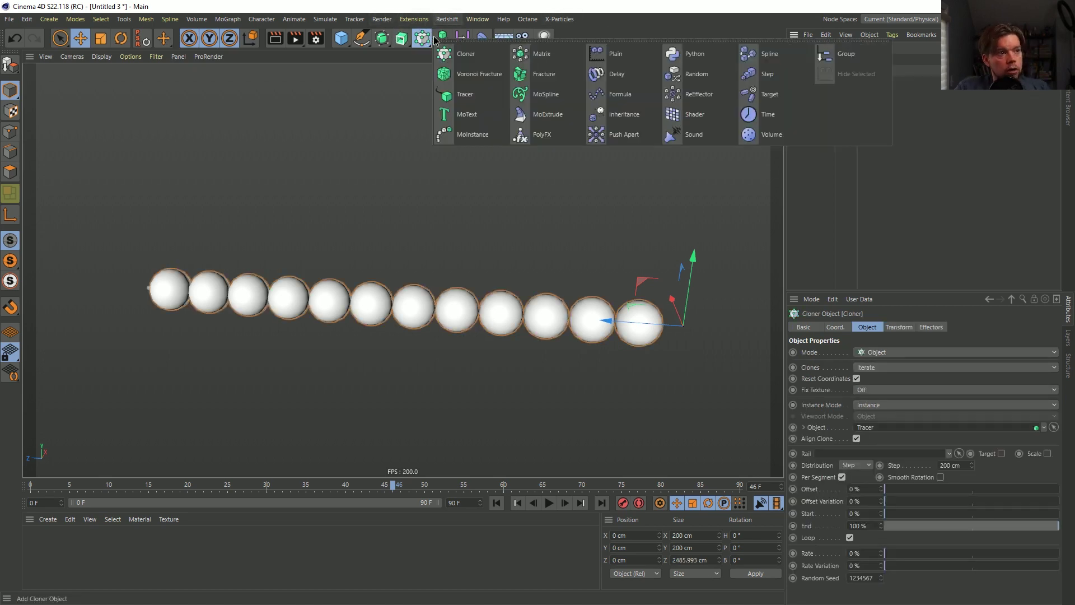
Add a Plain effector with Position off and Uniform Scale on, then select the Sphere.
click(598, 54)
click(901, 327)
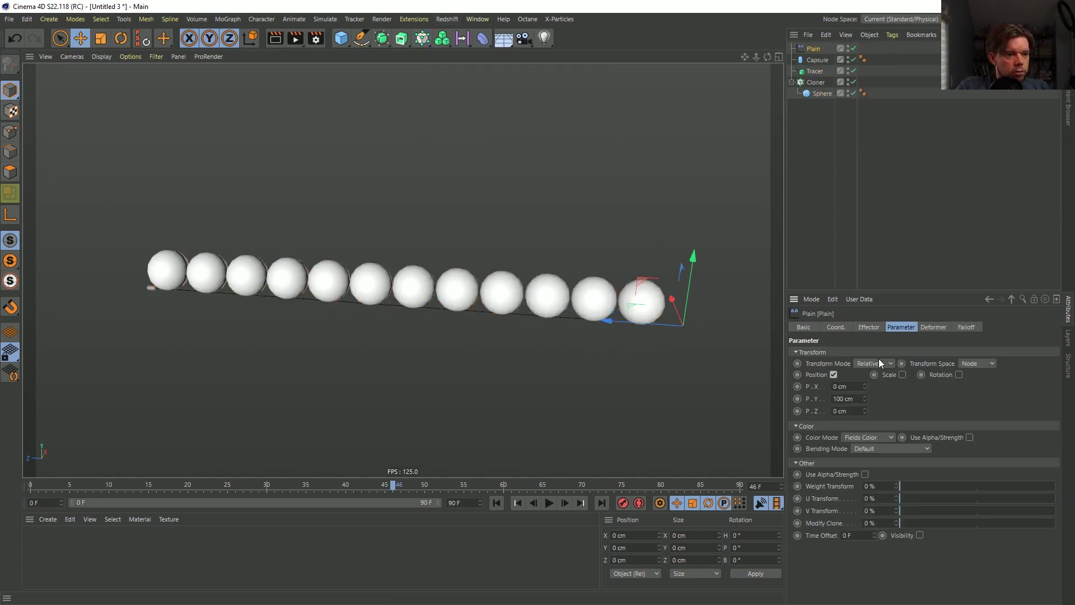
click(833, 375)
click(902, 375)
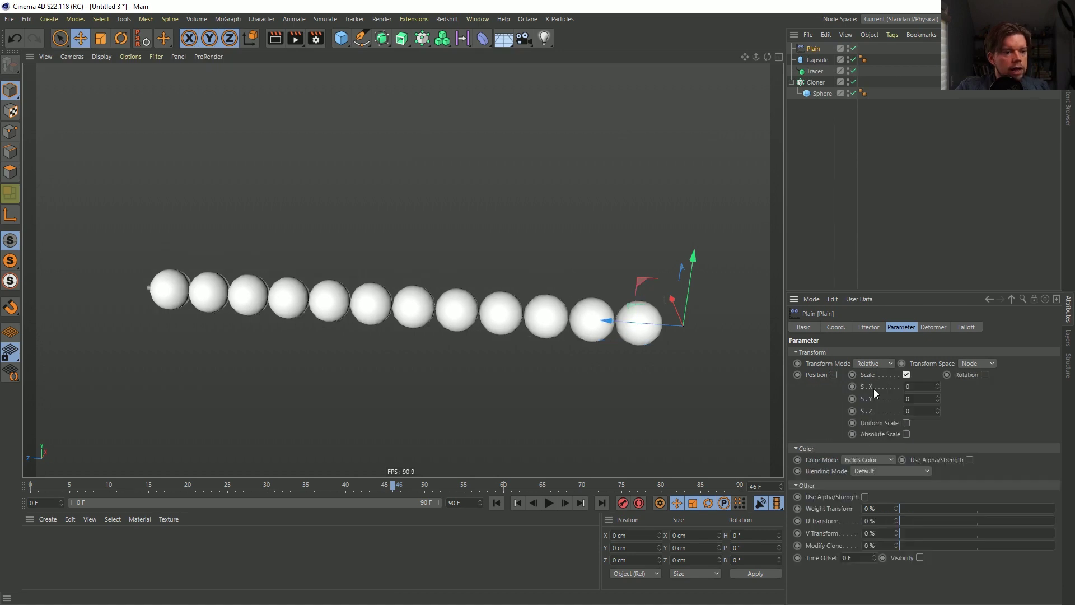
click(906, 422)
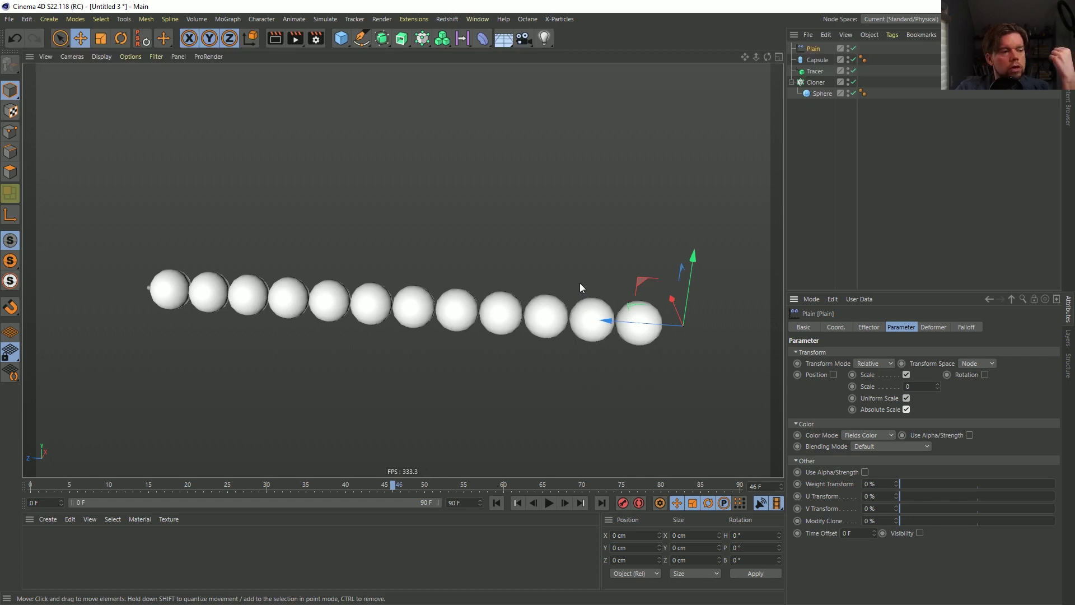
click(818, 94)
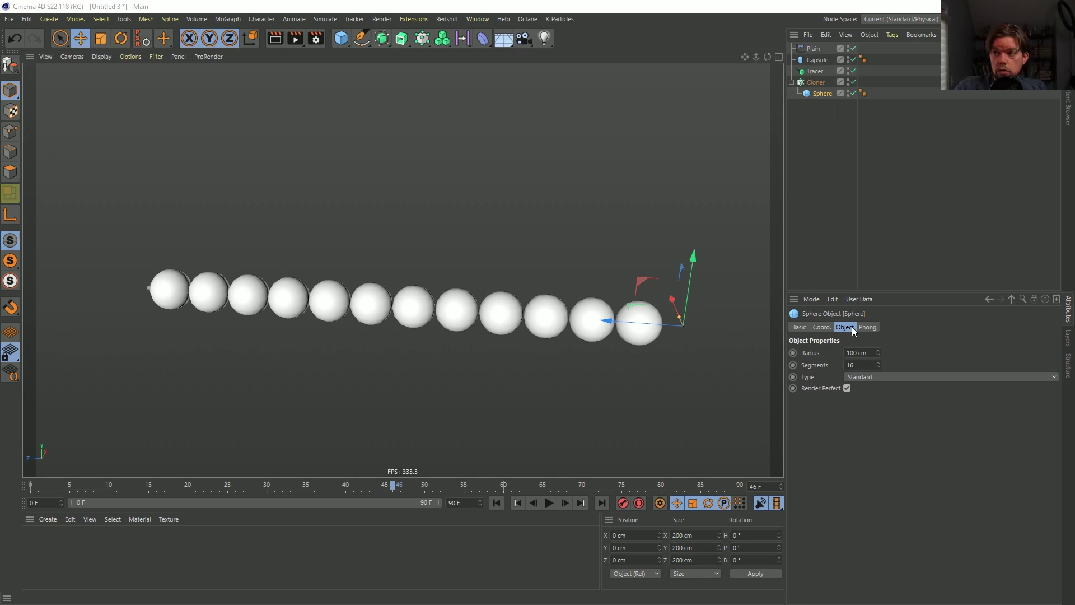
key(alt+Tab)
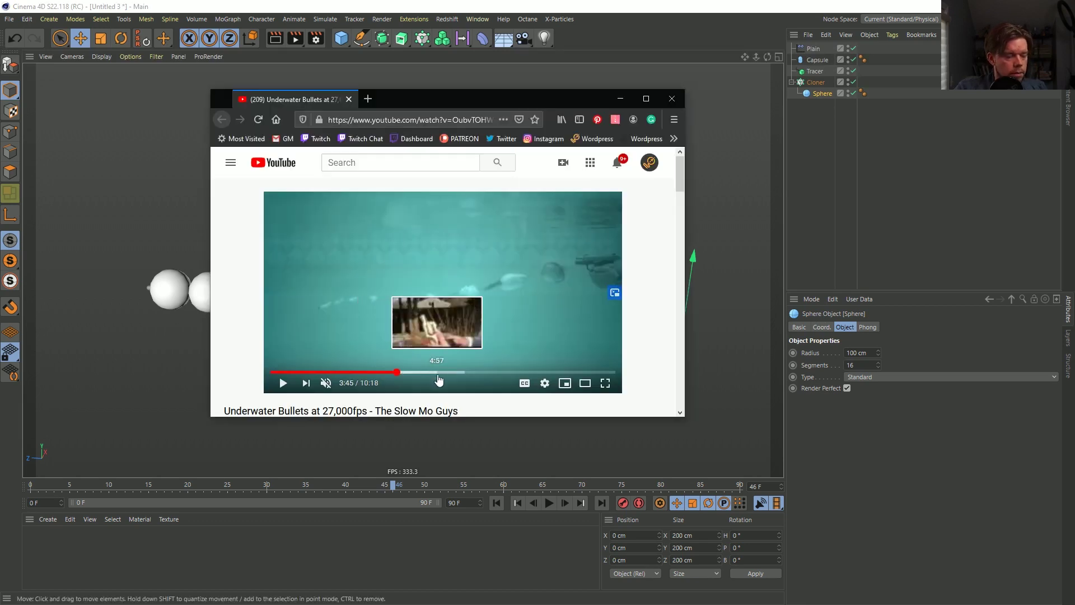
key(j)
click(598, 239)
click(567, 276)
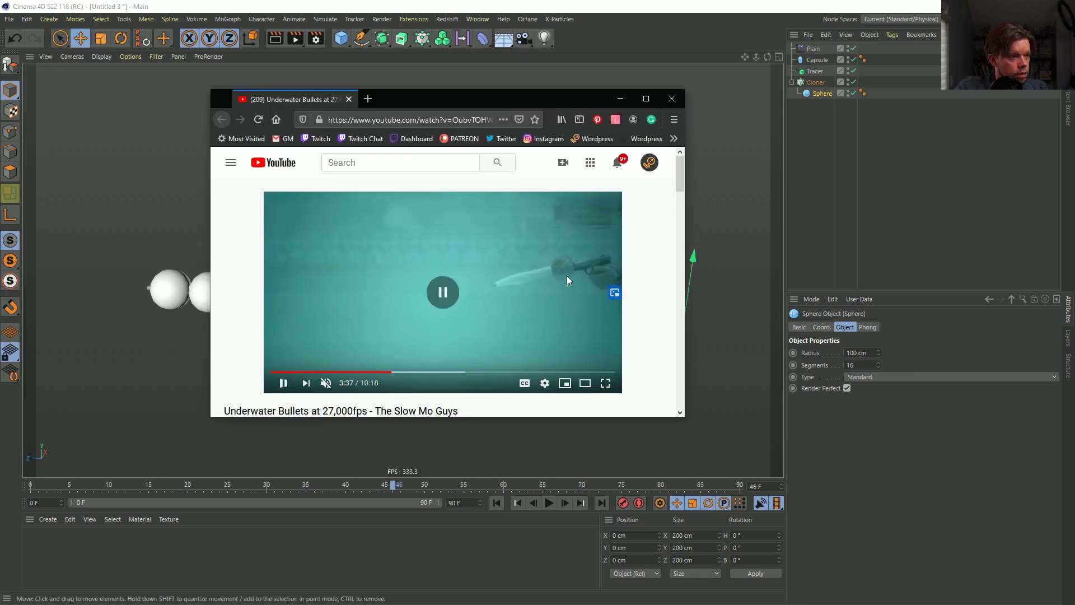
click(508, 281)
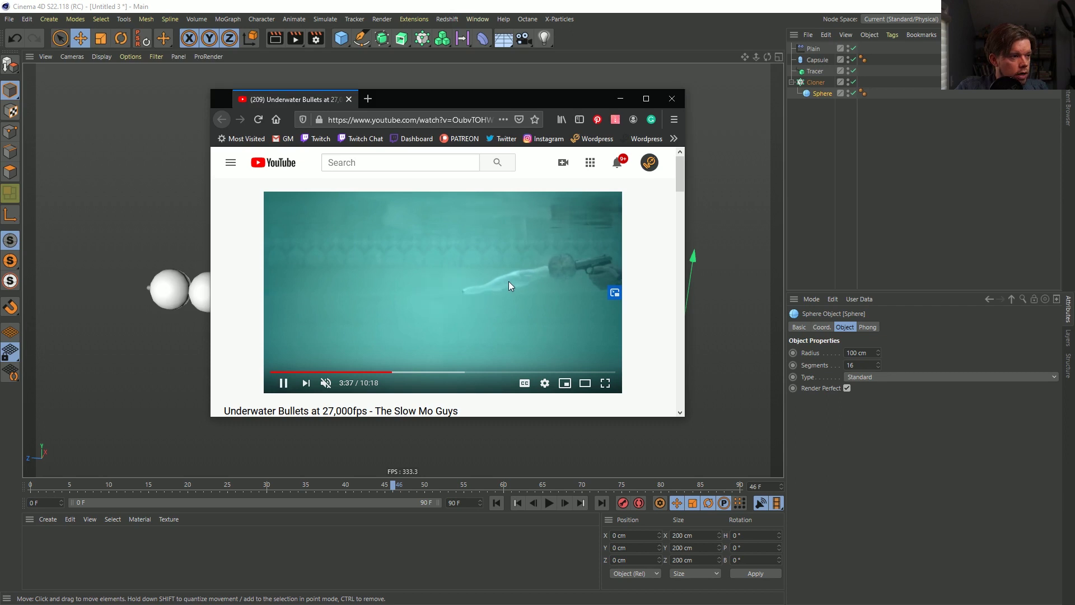
click(508, 281)
click(683, 29)
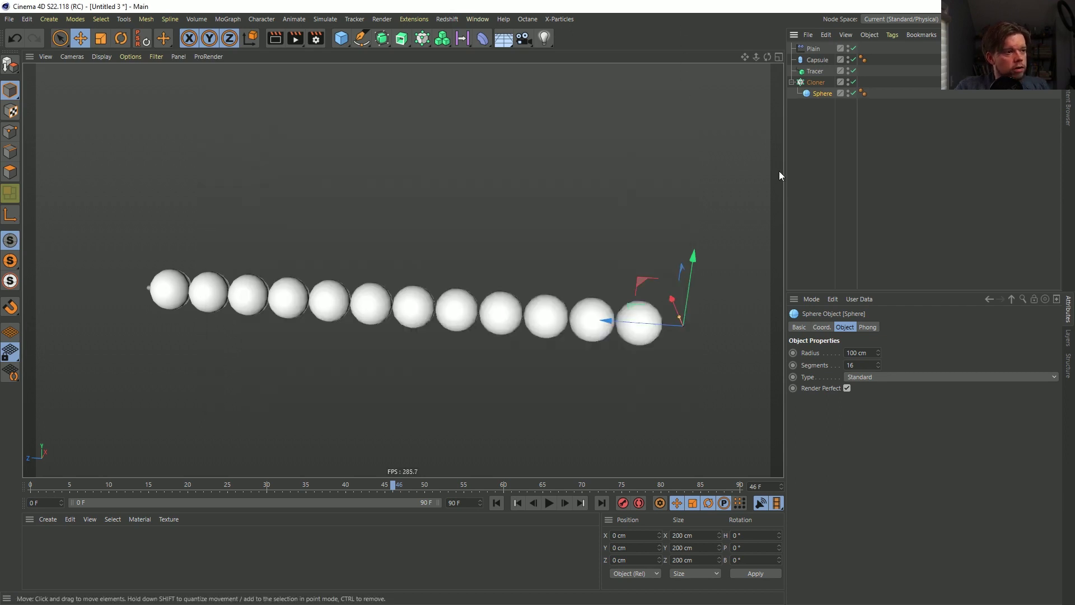
Try a 1 cm sphere radius, undo it, then raise the Radius to about 201 cm.
double_click(856, 353)
text(1)
key(Return)
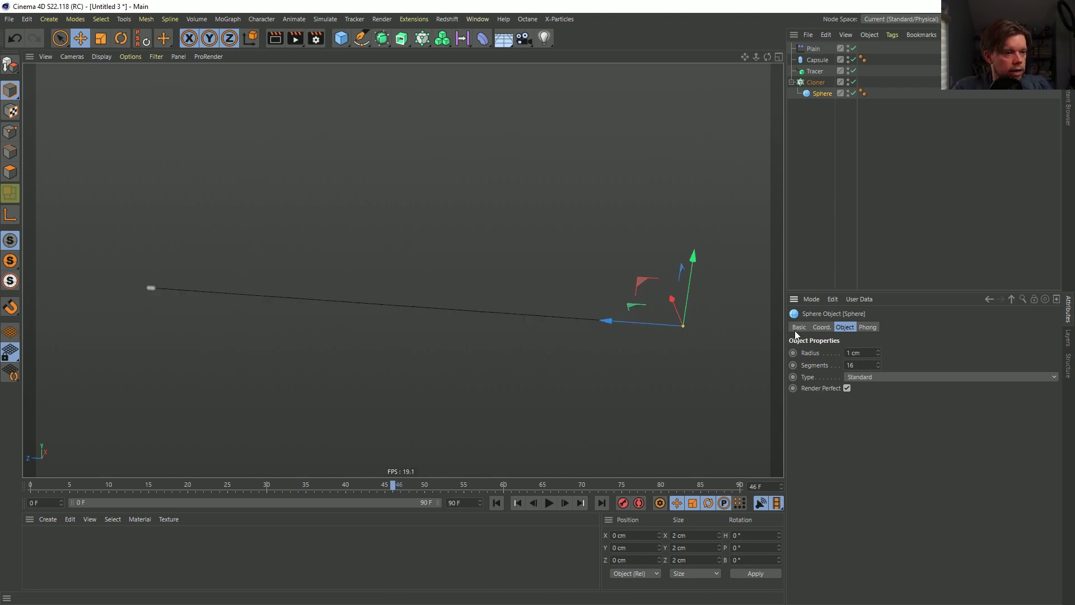
key(ctrl+z)
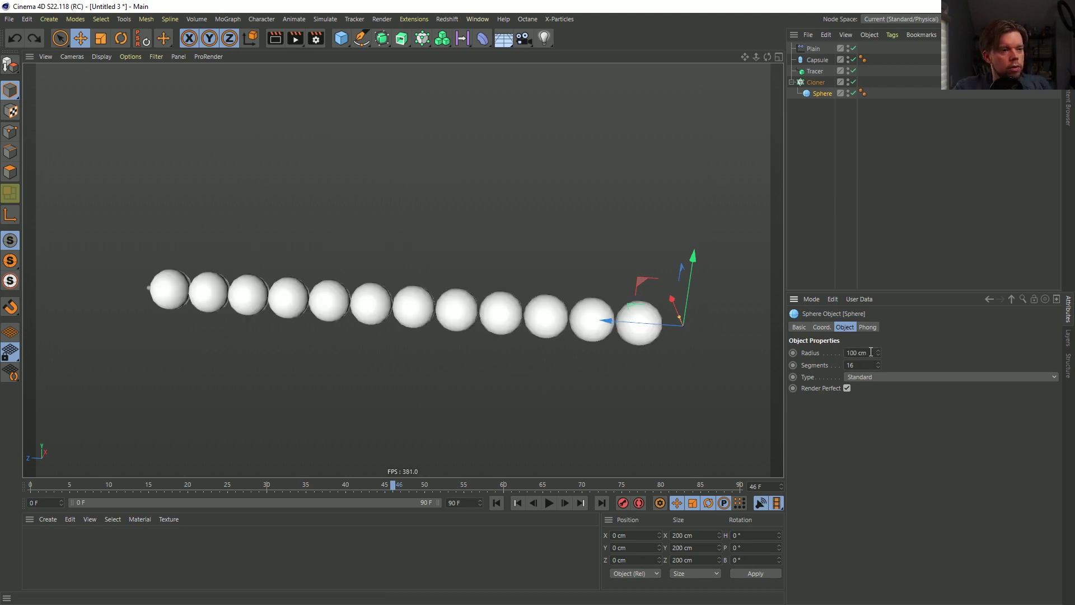
double_click(871, 352)
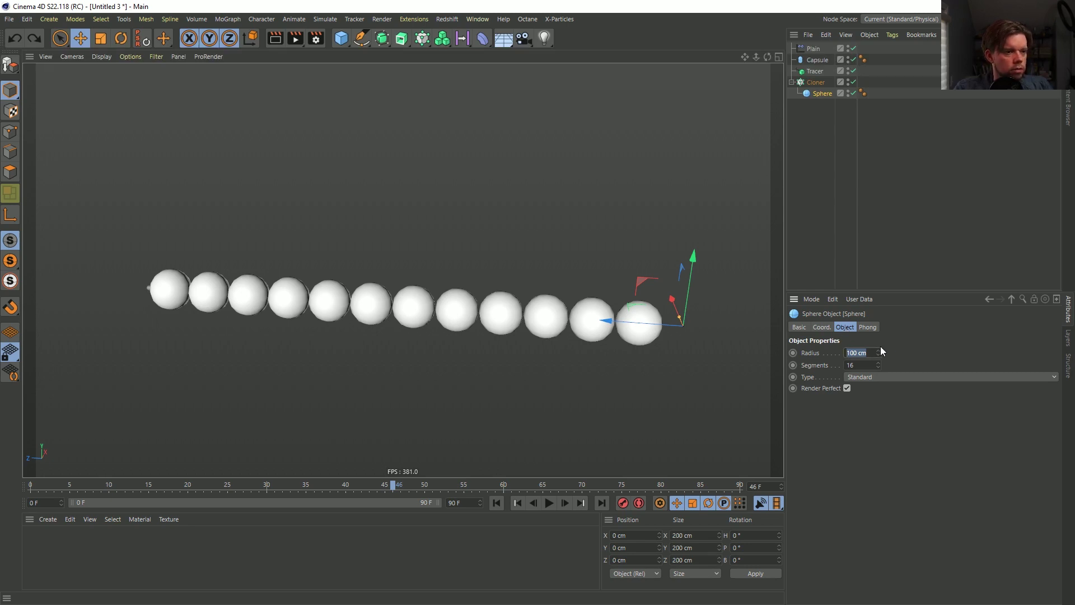
mouse_move(877, 354)
mouse_down()
mouse_move(877, 319)
mouse_move(670, 337)
mouse_up()
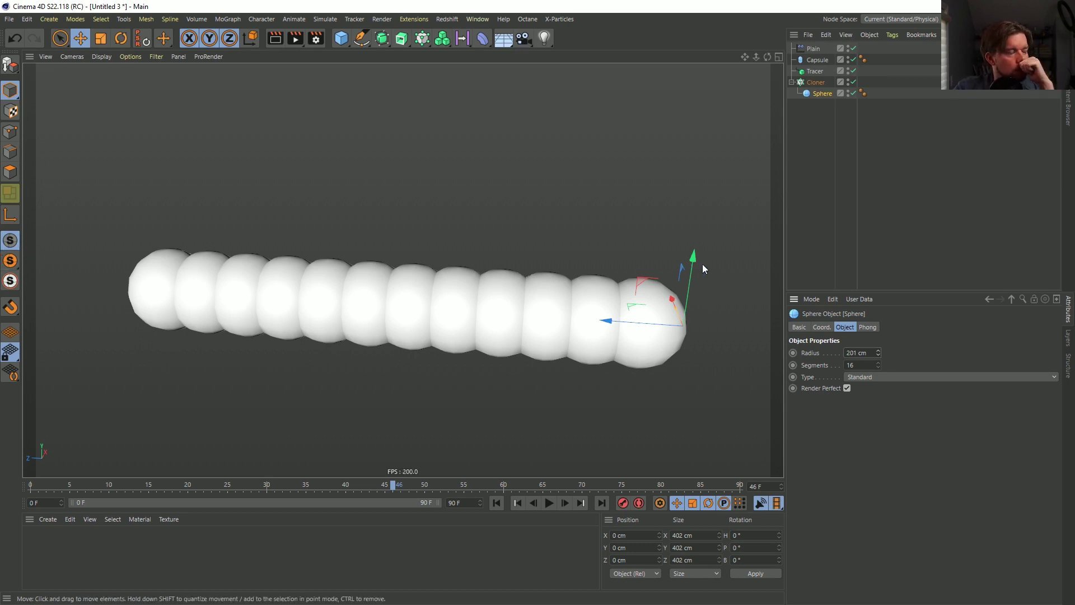
Play the animation from the start to check the overlapping sphere chain.
click(549, 503)
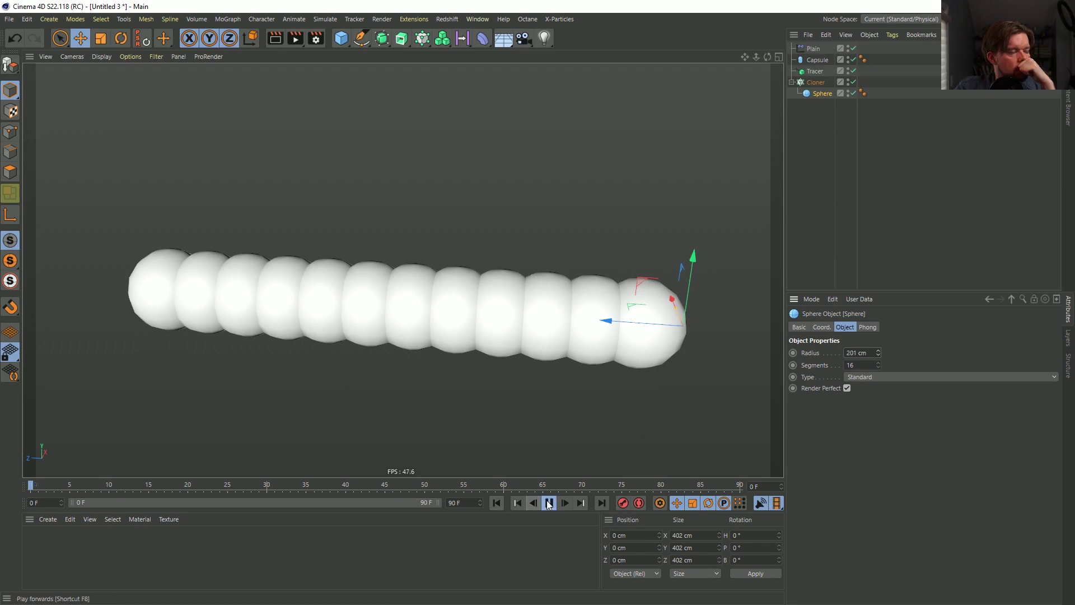
click(549, 503)
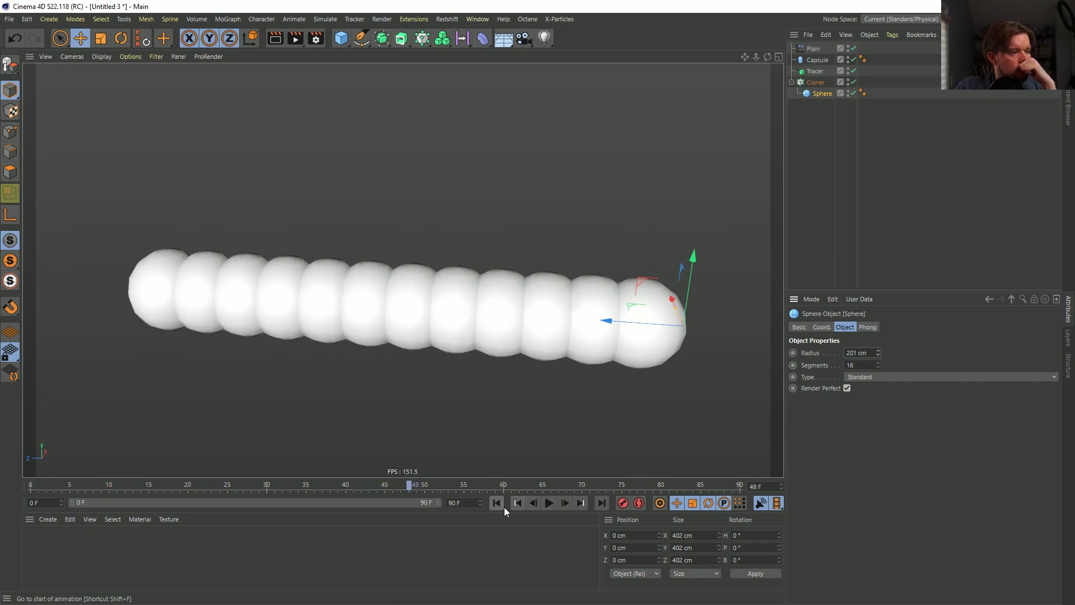
click(503, 506)
click(549, 502)
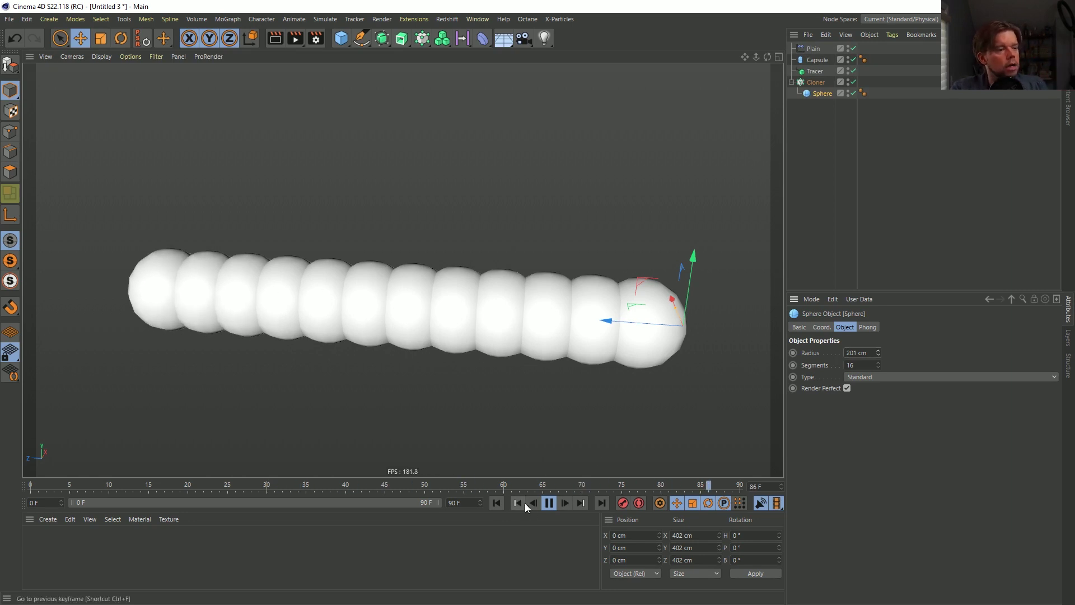
click(549, 502)
click(496, 503)
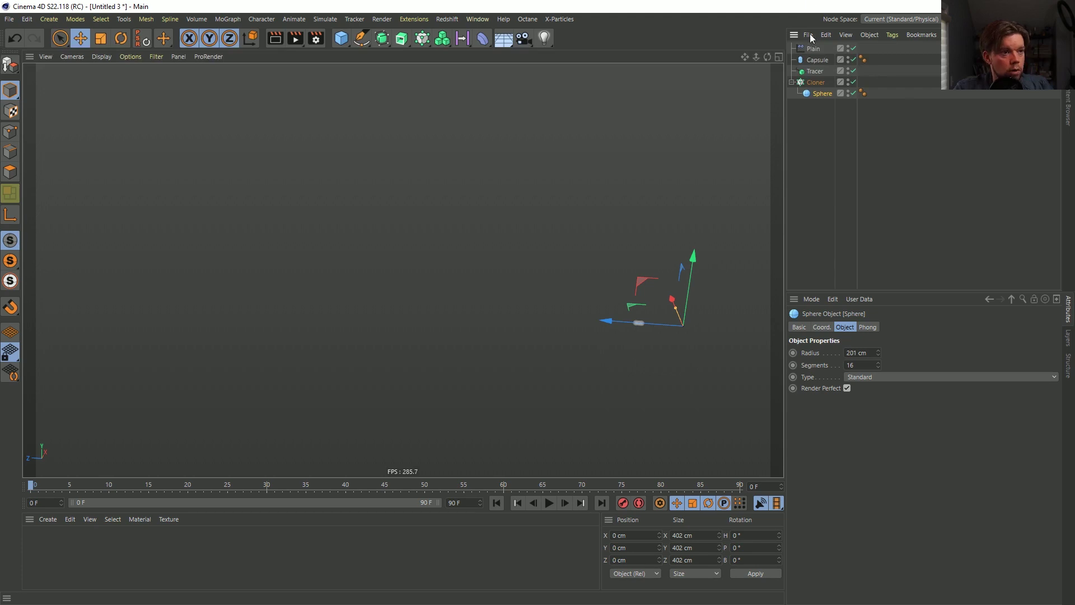
Set the Cloner Step to 50 cm and preview the smoother trail.
click(816, 82)
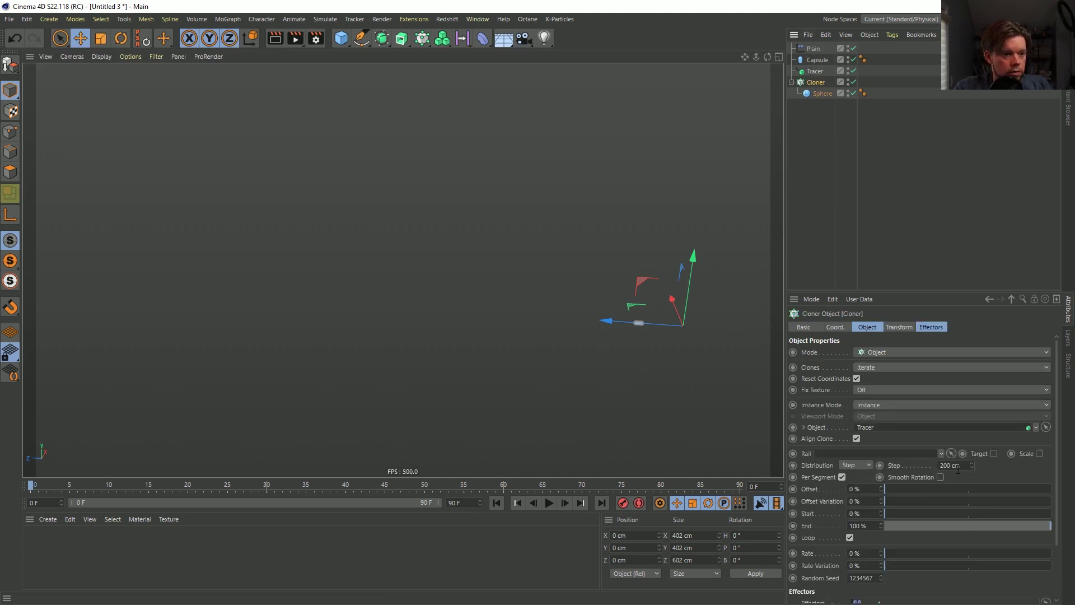
click(956, 466)
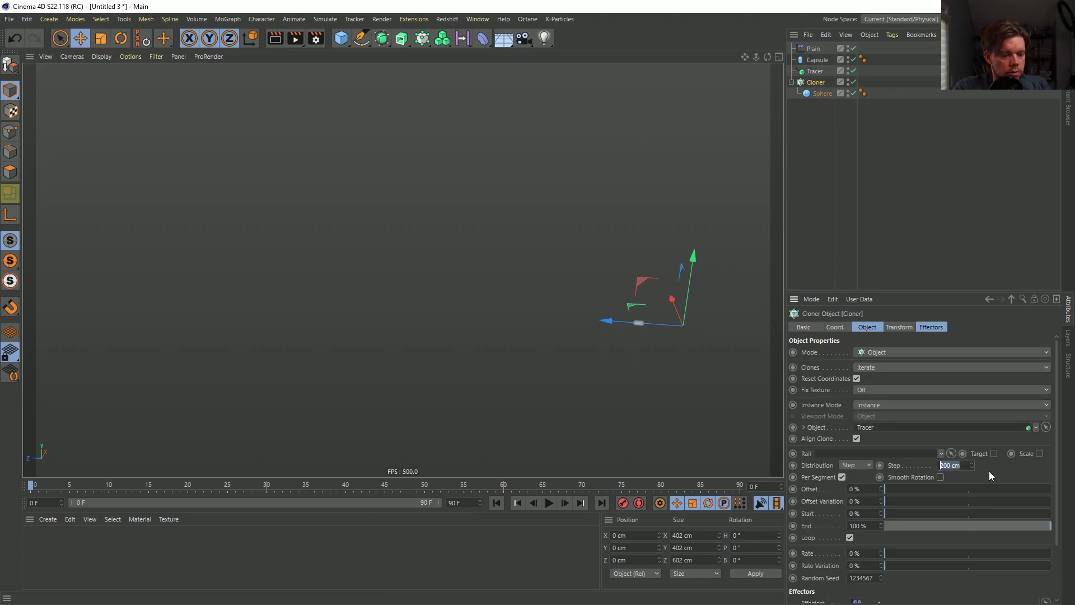
text(50)
key(Return)
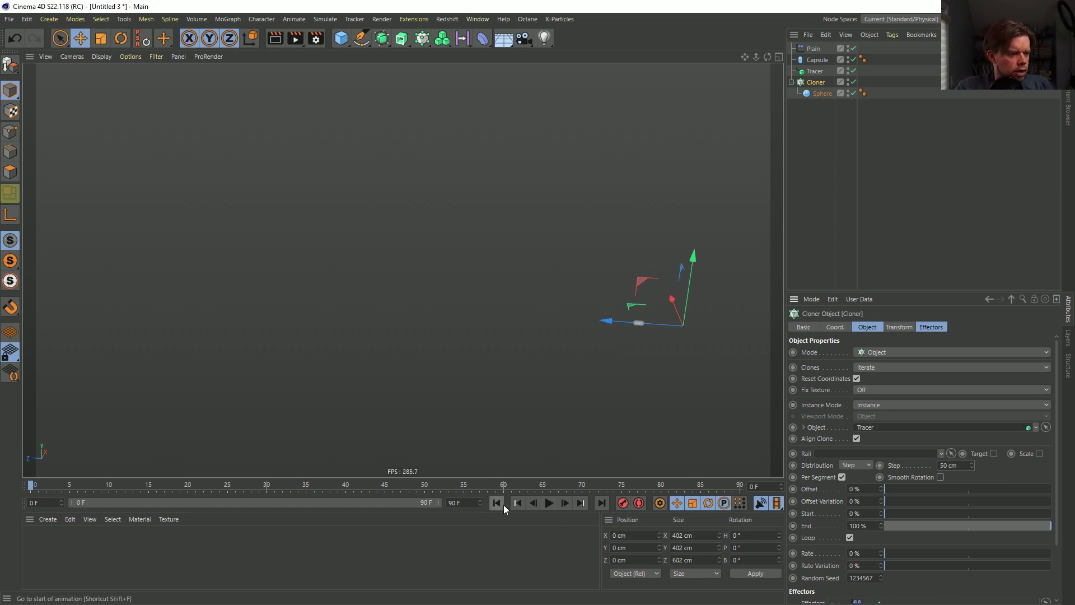
click(549, 502)
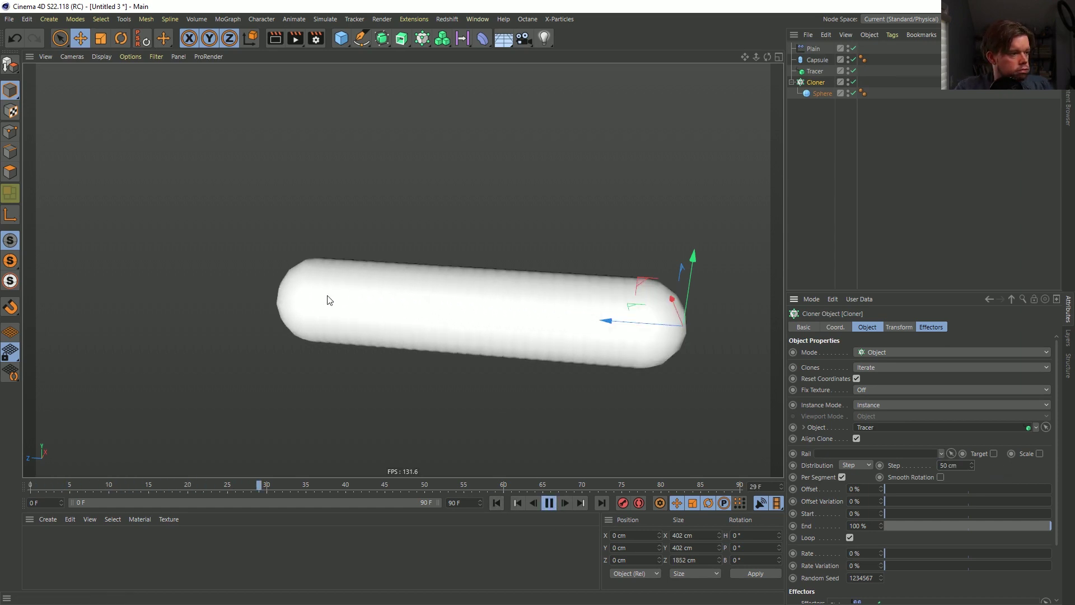
click(548, 502)
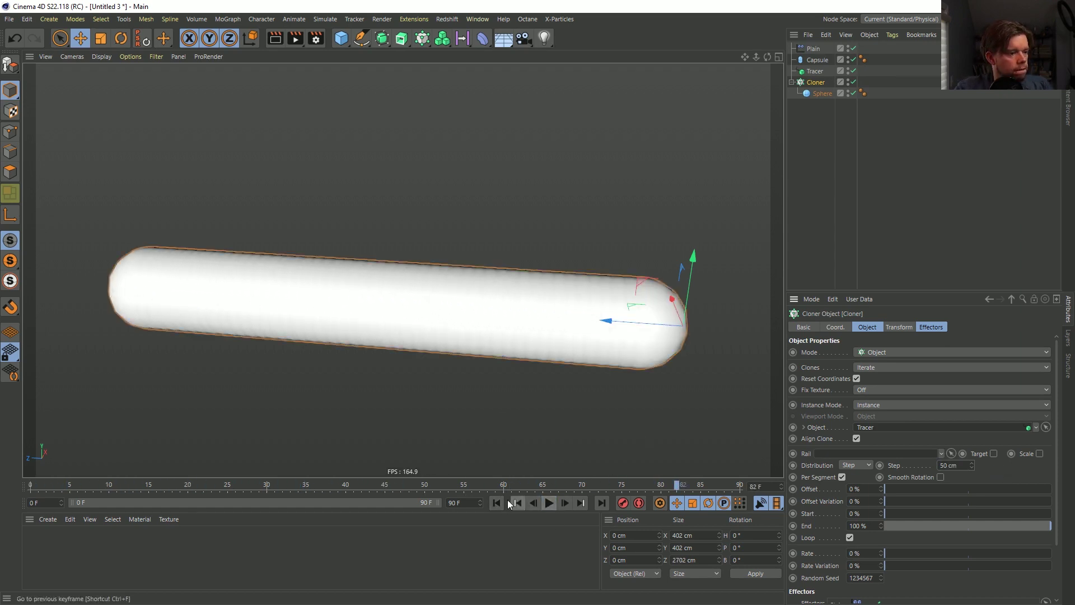
Replay from frame 0 and add a Step effector from the MoGraph effectors palette.
click(500, 503)
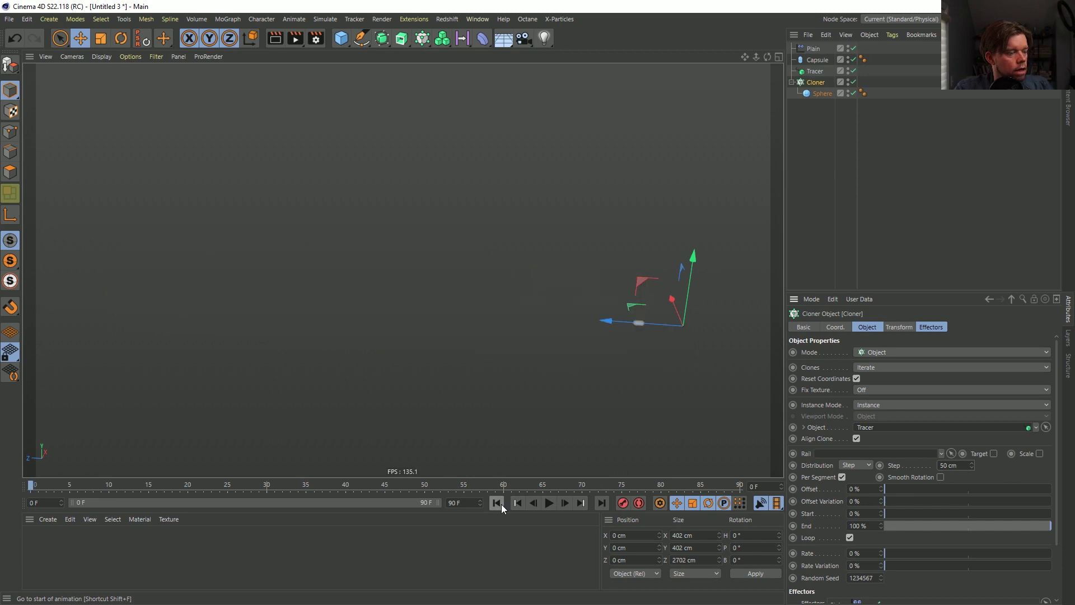
click(548, 502)
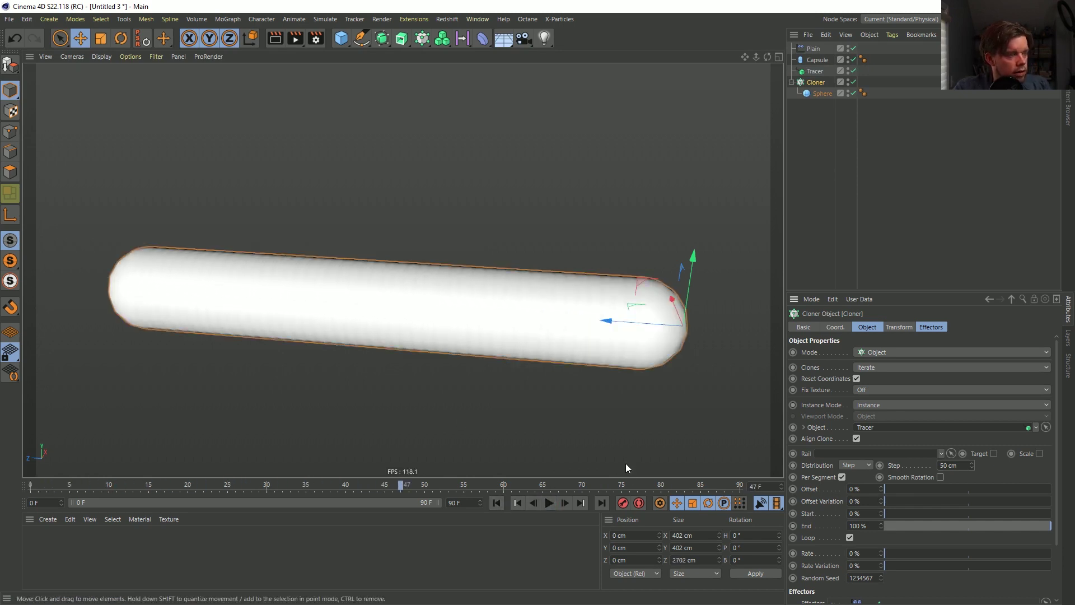
click(423, 39)
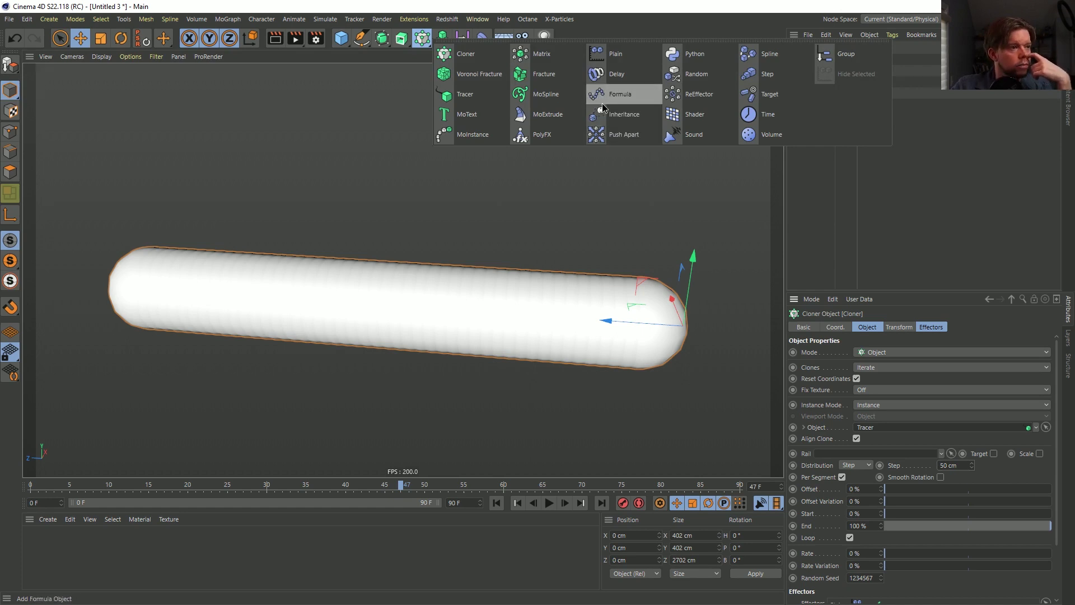
click(769, 76)
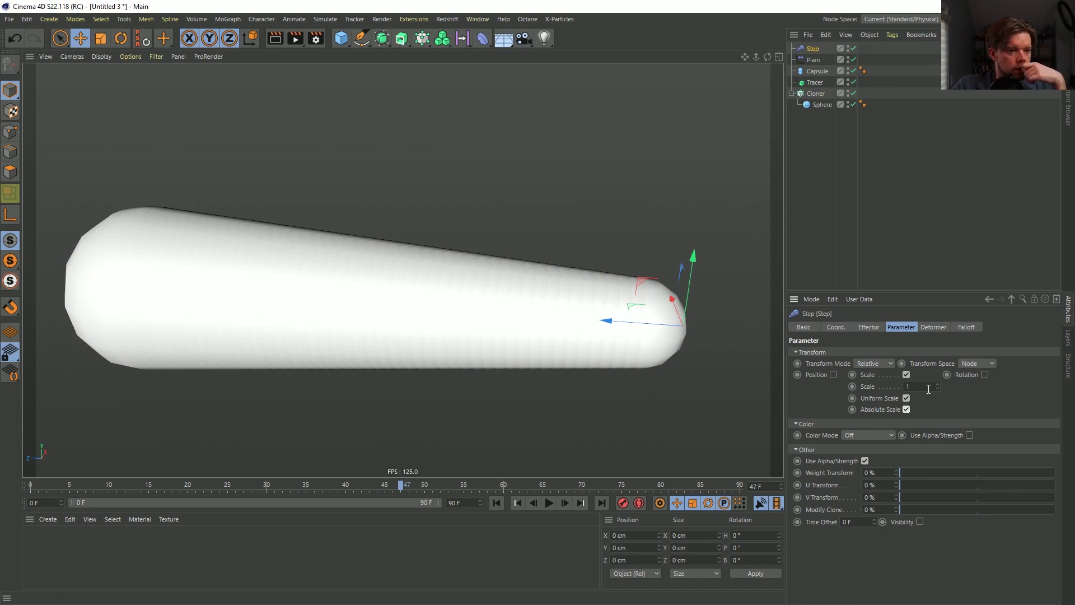
Set the Step effector's Parameter Scale to -1 so the clones taper.
text(-1)
key(Return)
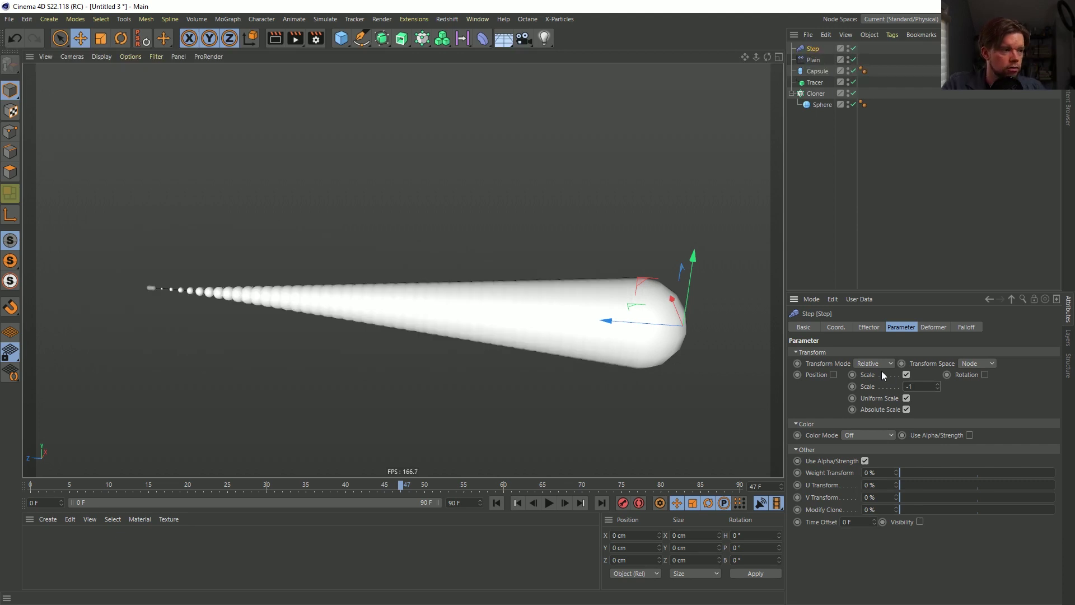
click(871, 328)
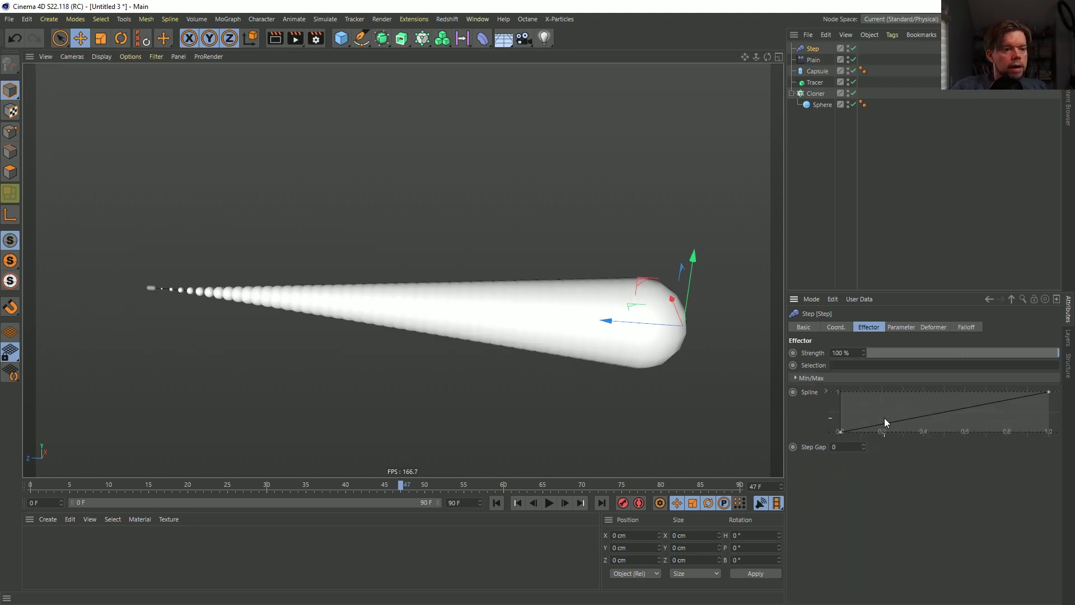
Reshape the Step spline with added points and longer tangents into a wavy three-bulge curve.
drag(886, 423, 1019, 429)
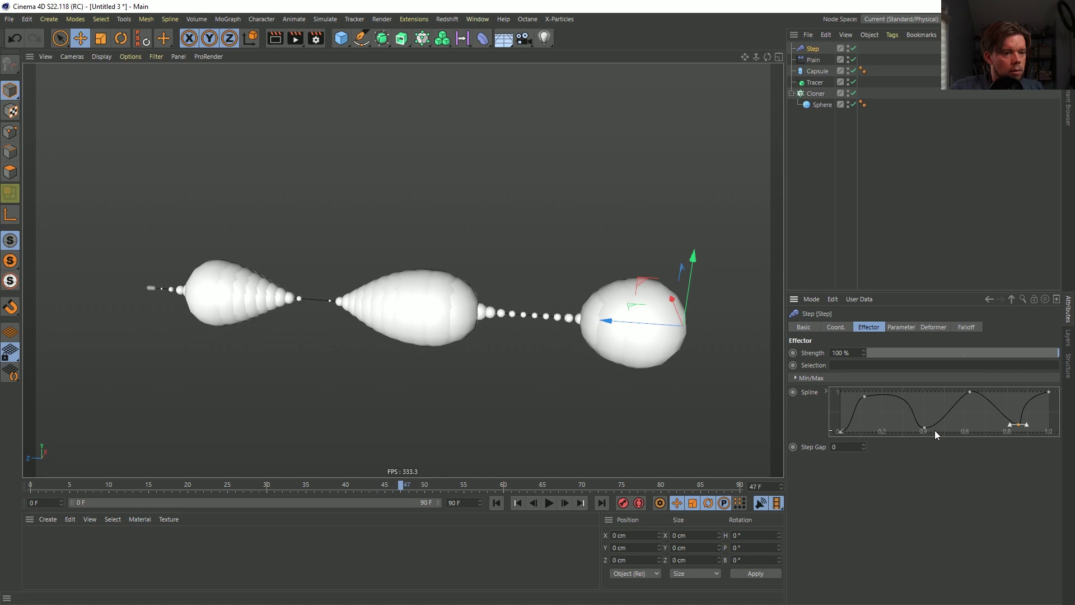
mouse_move(931, 430)
mouse_down()
mouse_move(940, 448)
mouse_move(919, 444)
mouse_move(941, 437)
mouse_up()
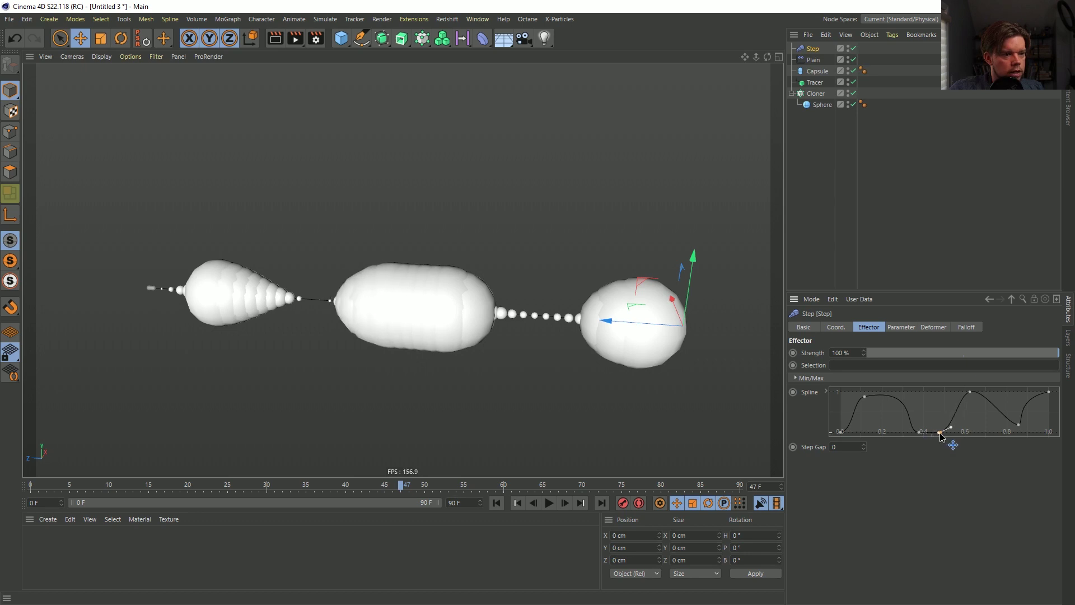
ctrl+click(899, 396)
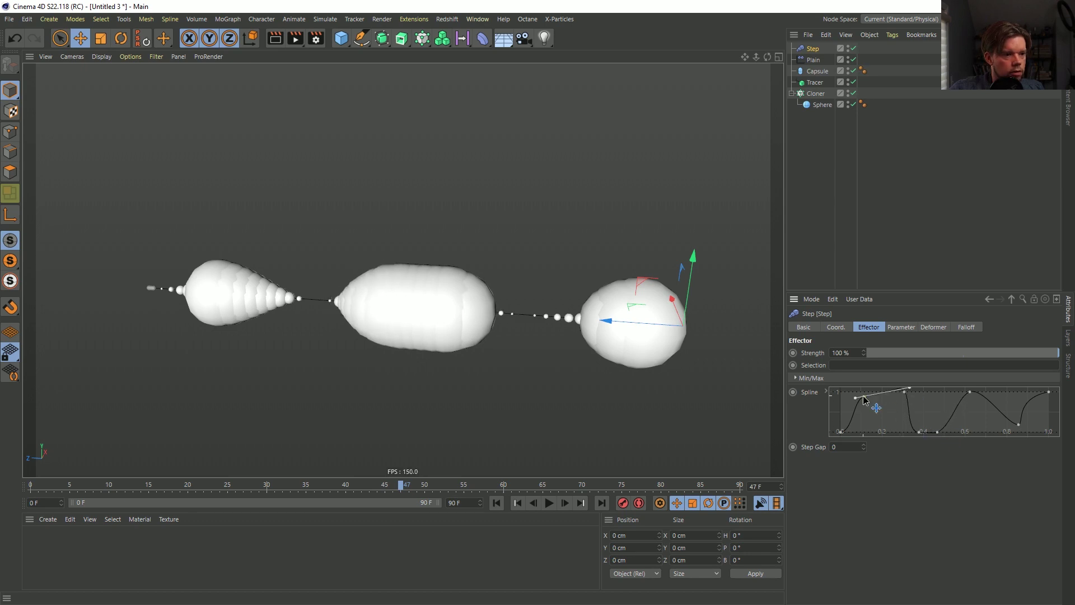
drag(865, 396, 865, 392)
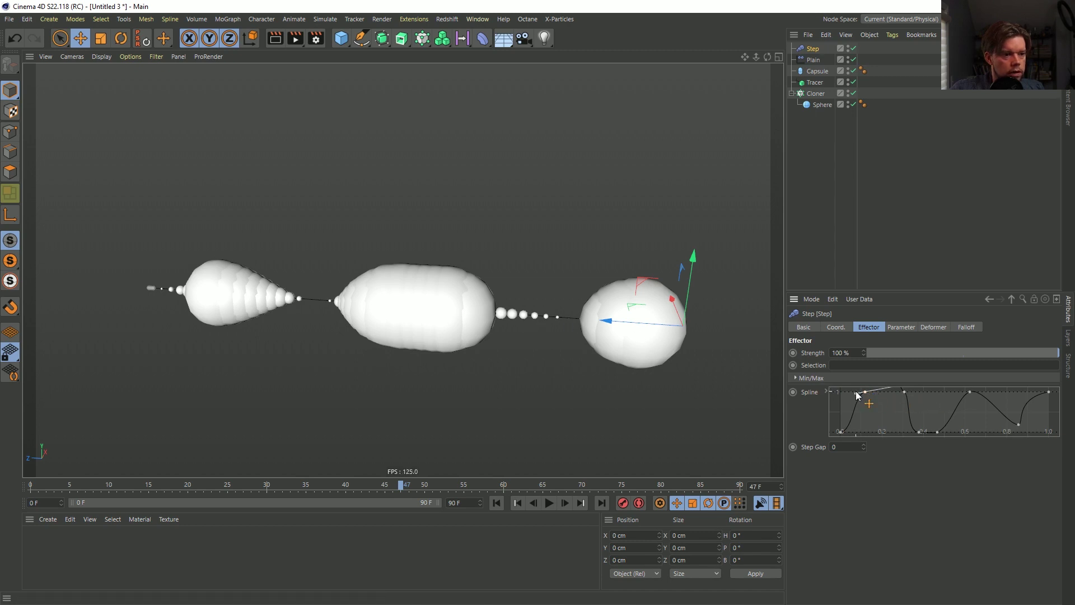
drag(857, 394, 852, 391)
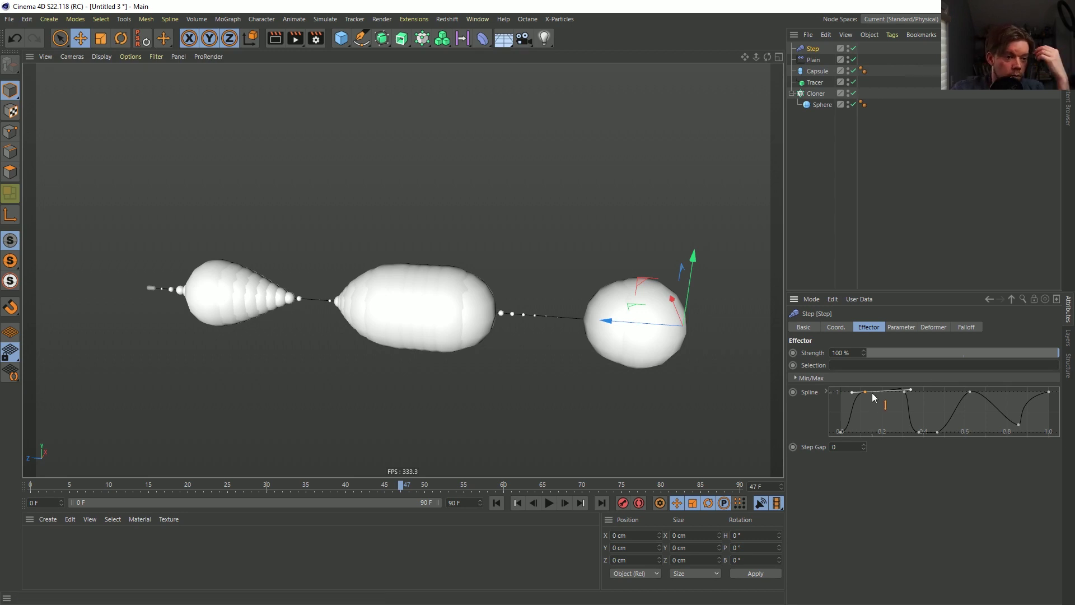
mouse_move(866, 392)
mouse_down()
mouse_move(871, 407)
mouse_move(866, 381)
mouse_up()
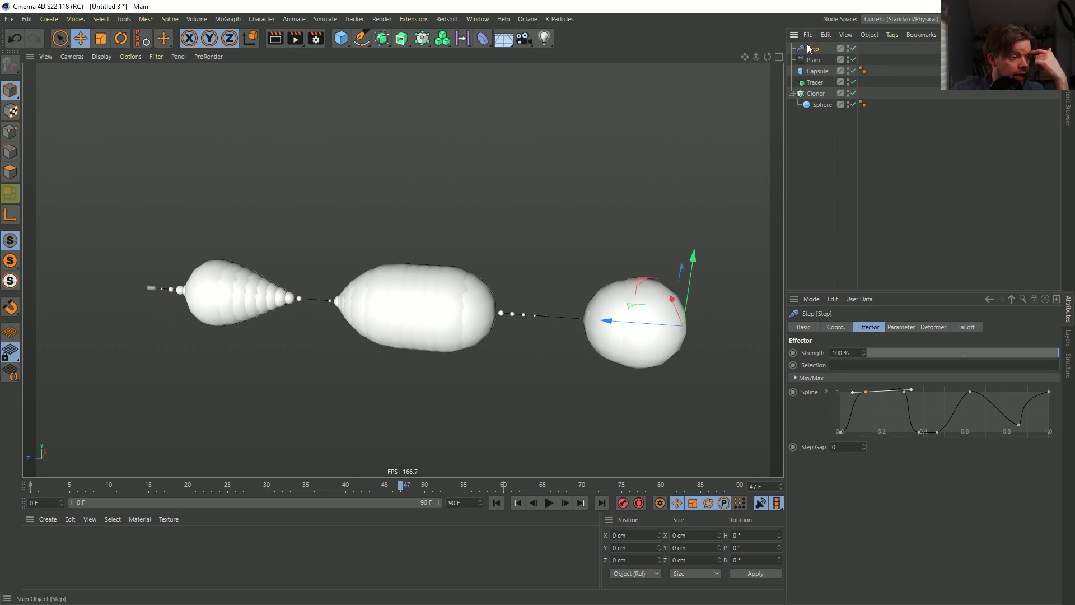
Delete the Step effector, set the Cloner Step to 25 cm, and preview the clones.
key(Delete)
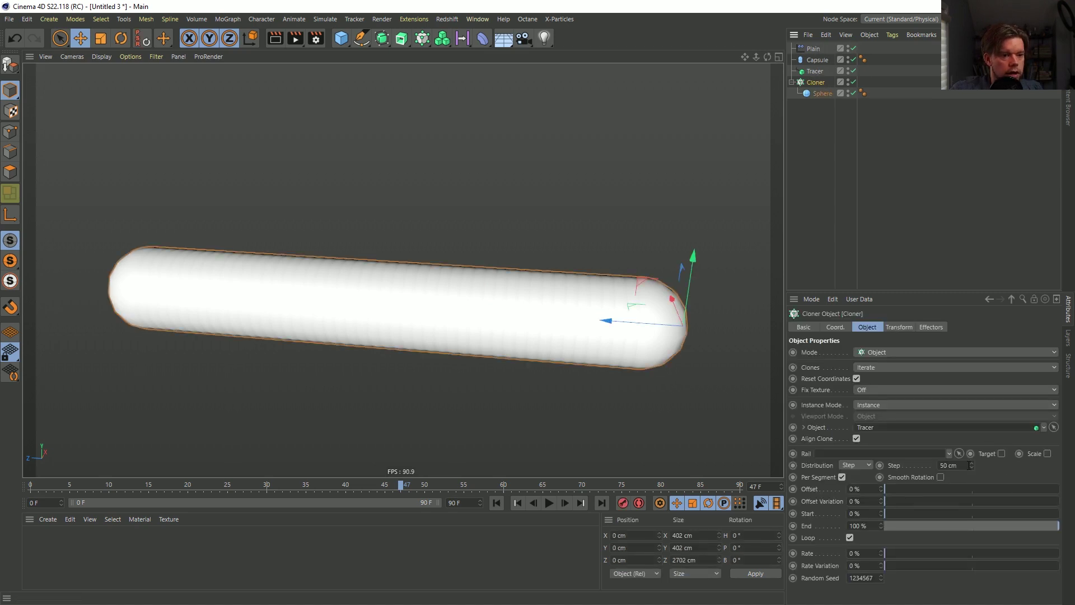
click(968, 465)
click(551, 504)
click(550, 504)
click(496, 502)
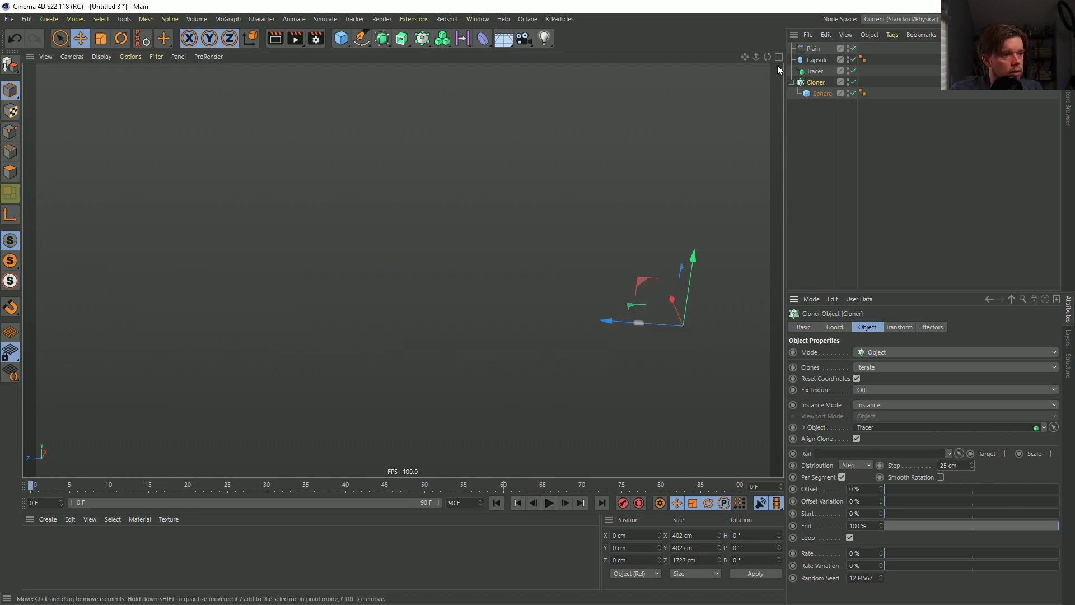
Set the cloned Sphere's radius to 10 cm and play the trail.
click(819, 94)
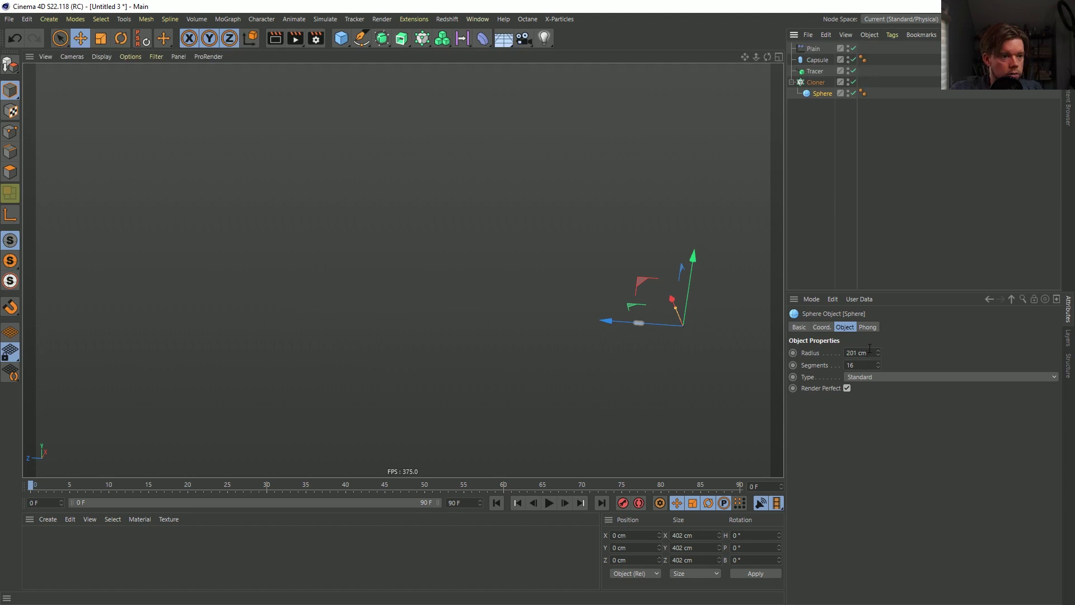
drag(869, 352, 839, 352)
text(10)
key(Return)
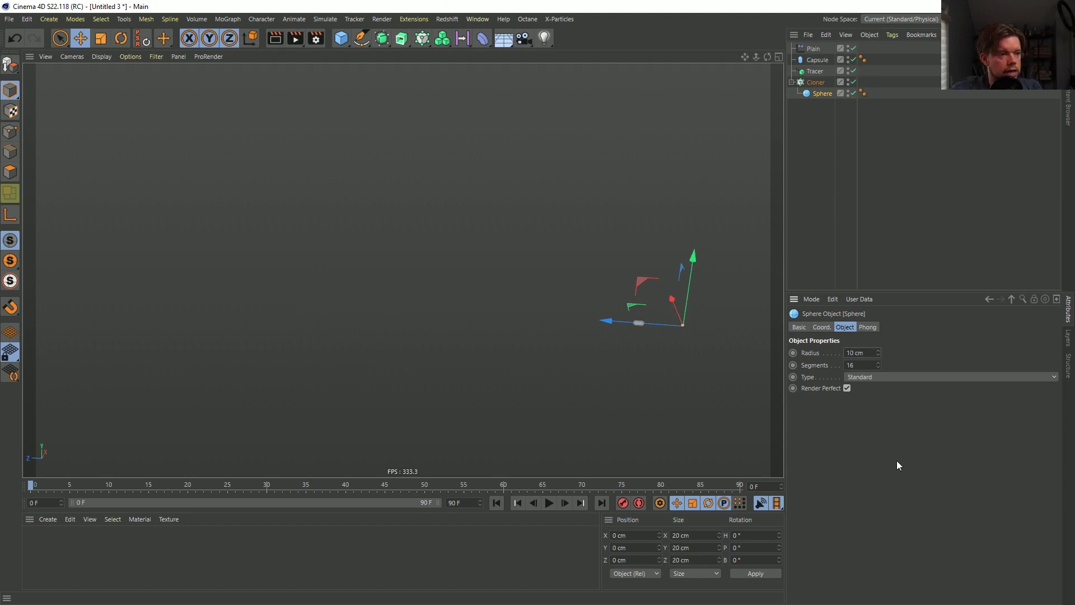
click(549, 503)
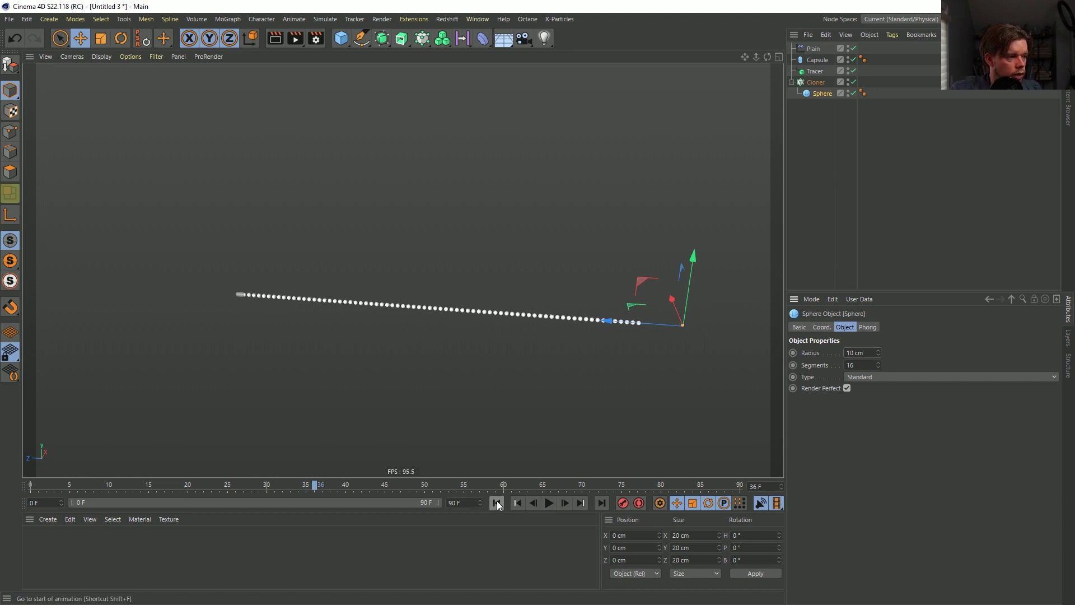
Change the sphere radius to 20 cm and replay the animation from frame 0.
text(20)
key(Return)
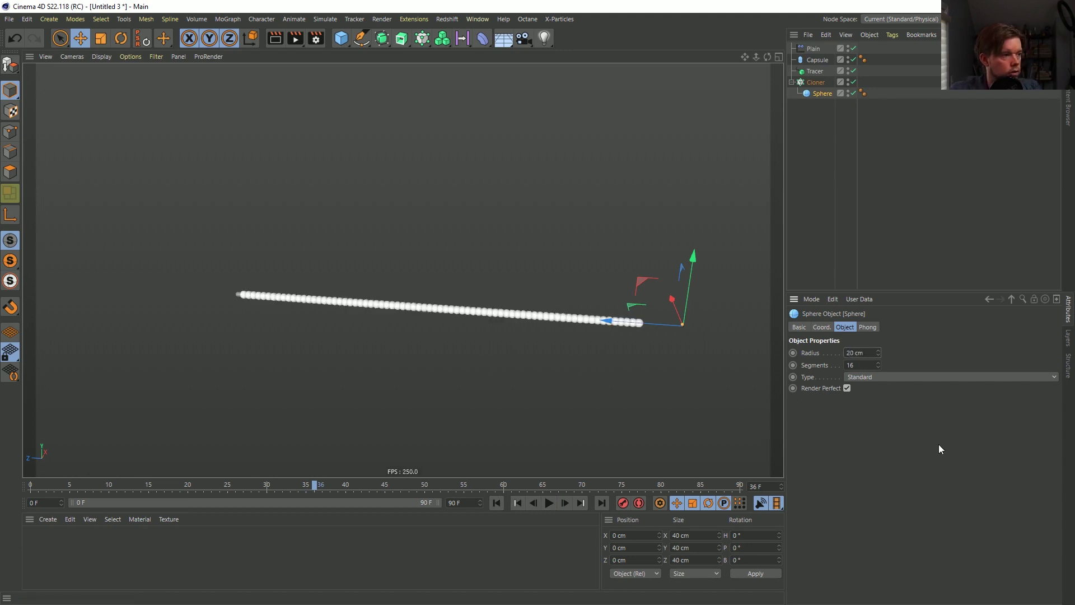
click(496, 503)
click(549, 503)
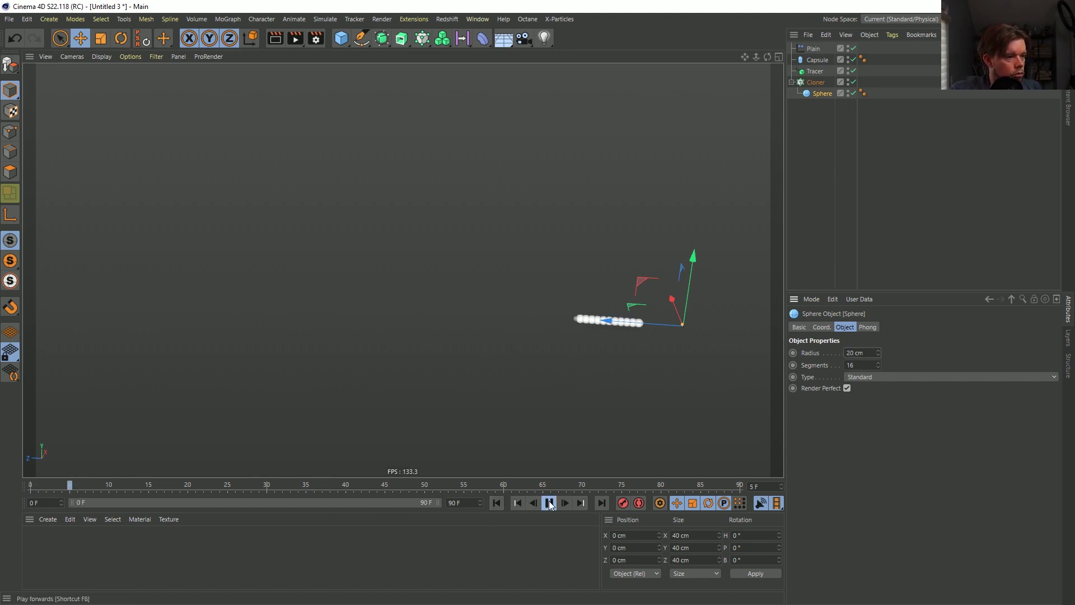
click(549, 503)
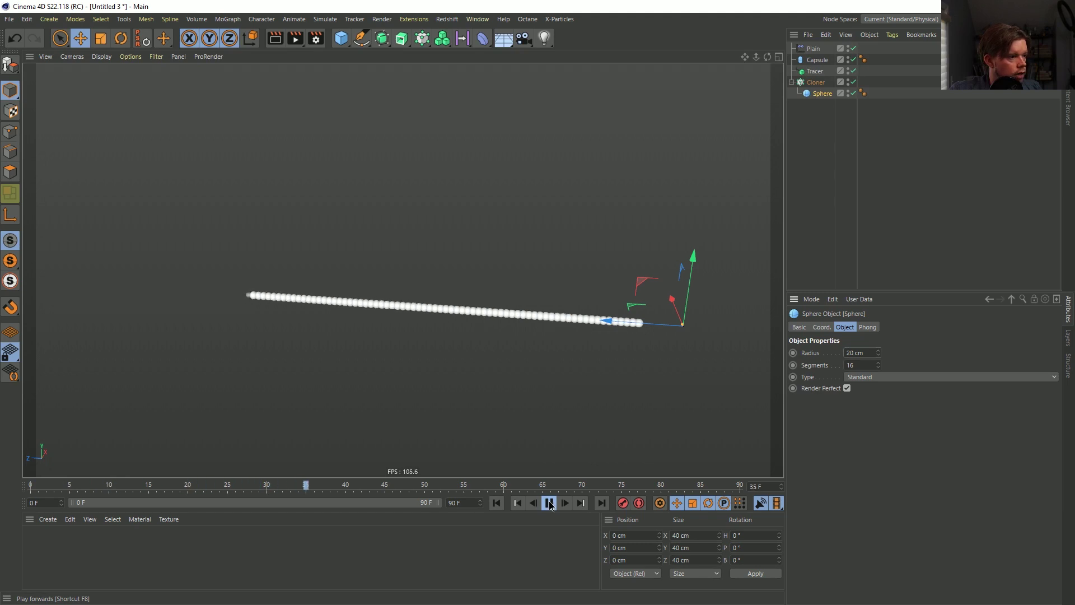
Move the Capsule's position keyframe from frame 45 to frame 90.
click(816, 60)
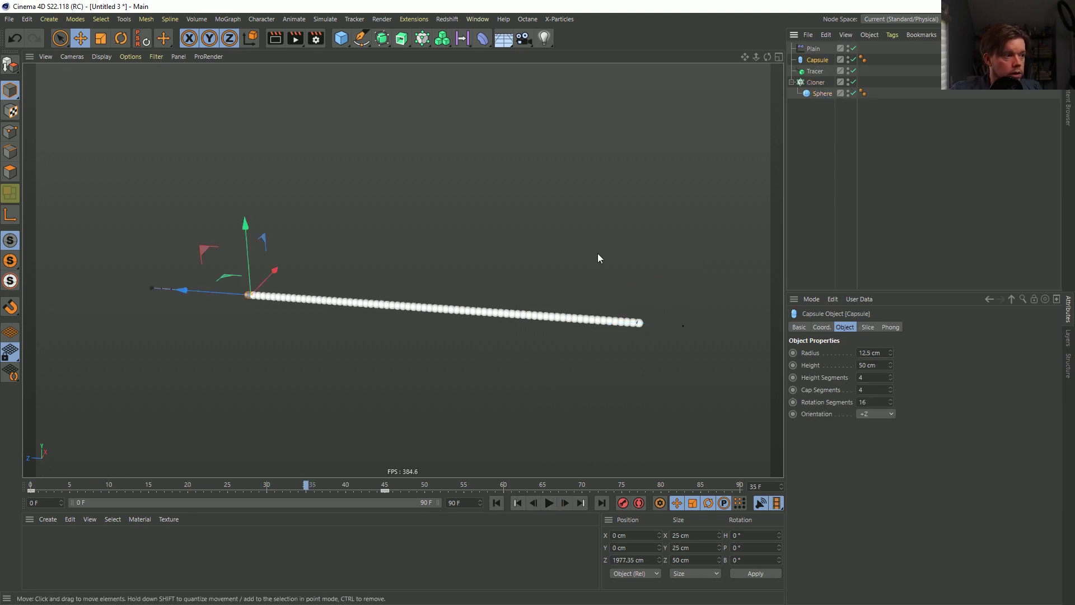
click(385, 488)
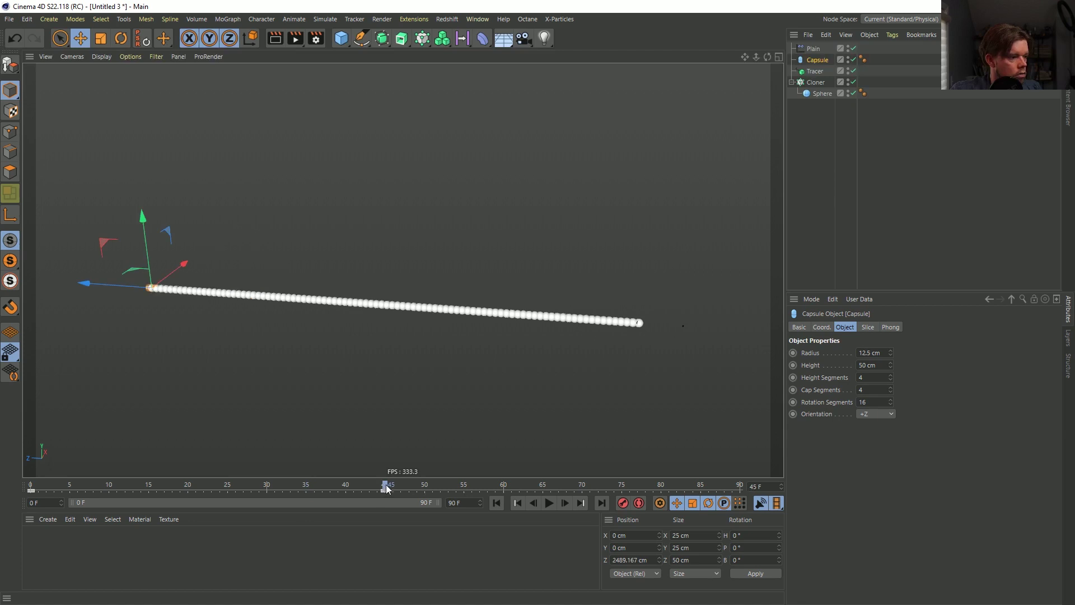
click(385, 491)
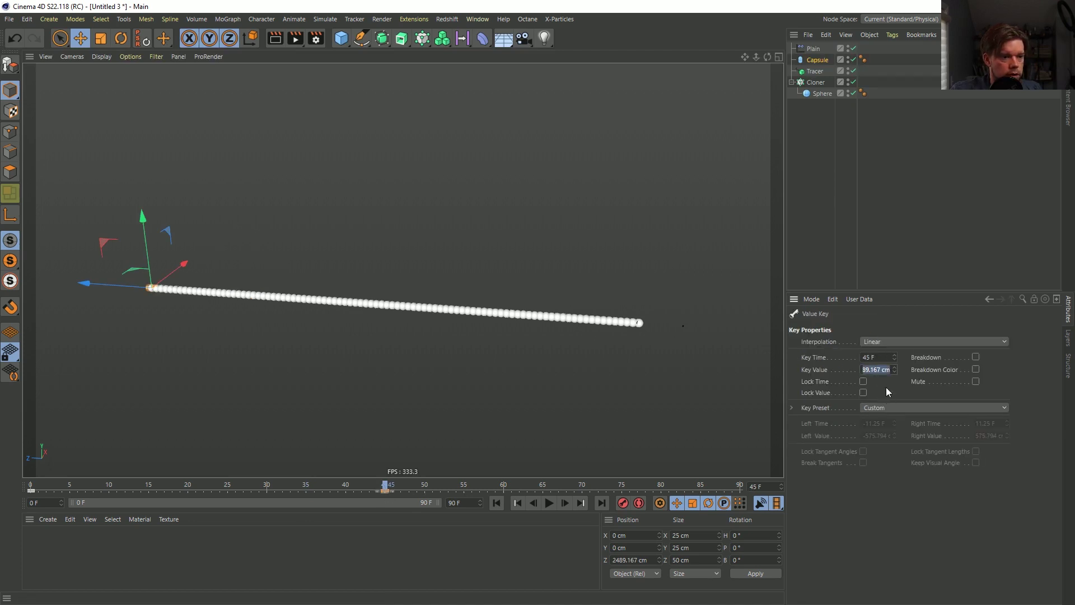
drag(385, 490, 746, 496)
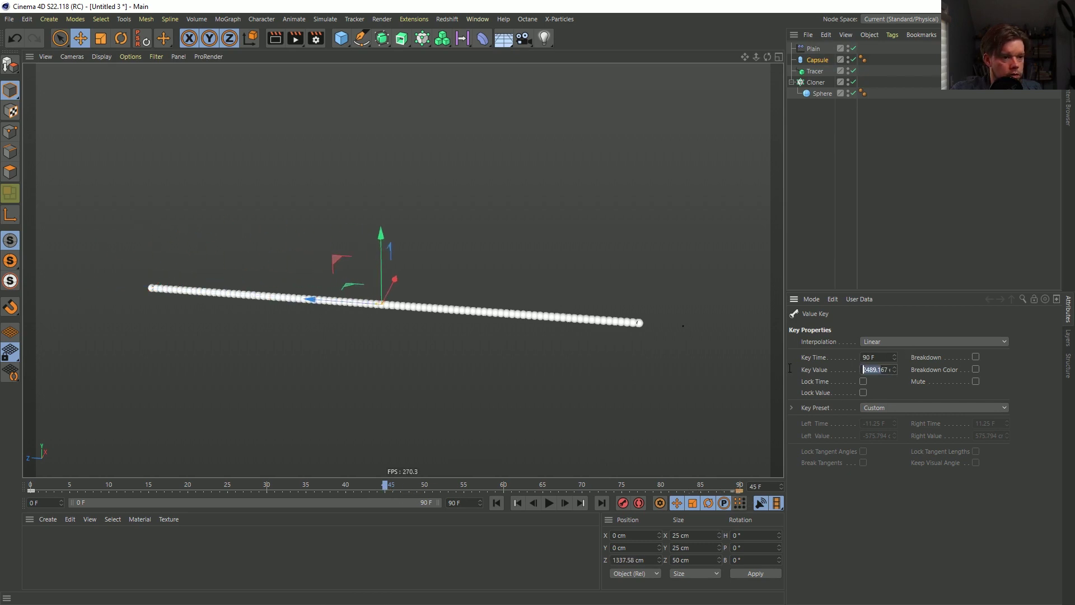
Enter 5000 cm as that keyframe's value and rewind to the first frame.
click(862, 369)
double_click(863, 369)
text(5000)
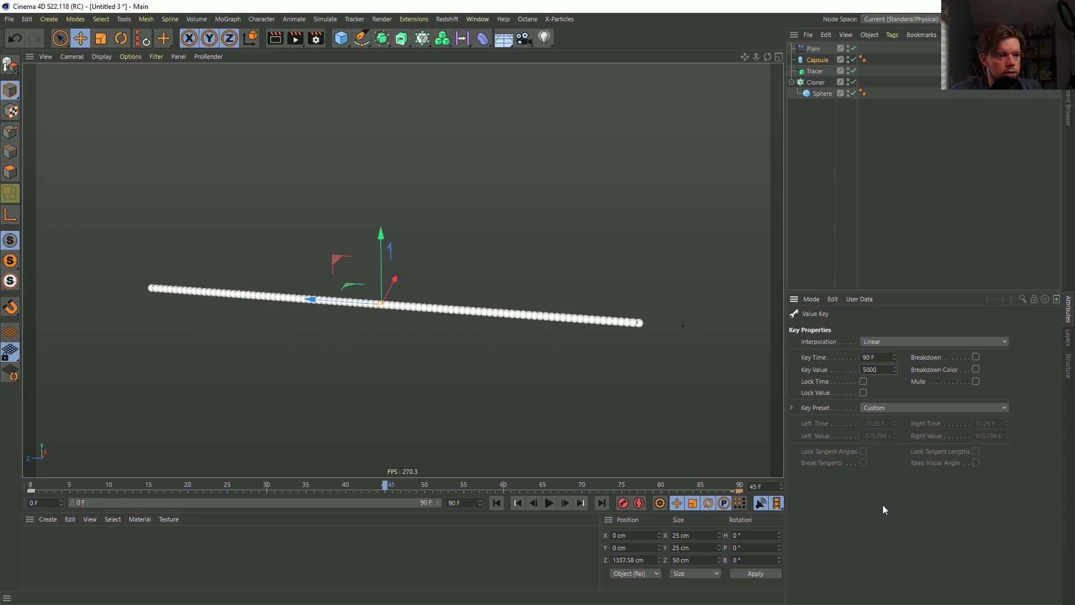
key(Return)
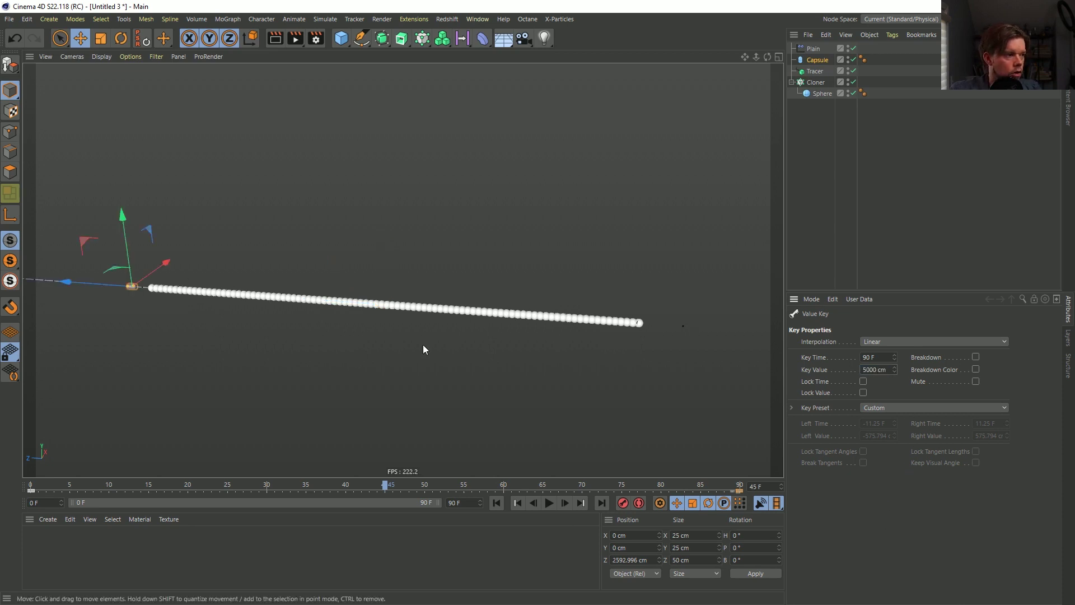
click(496, 502)
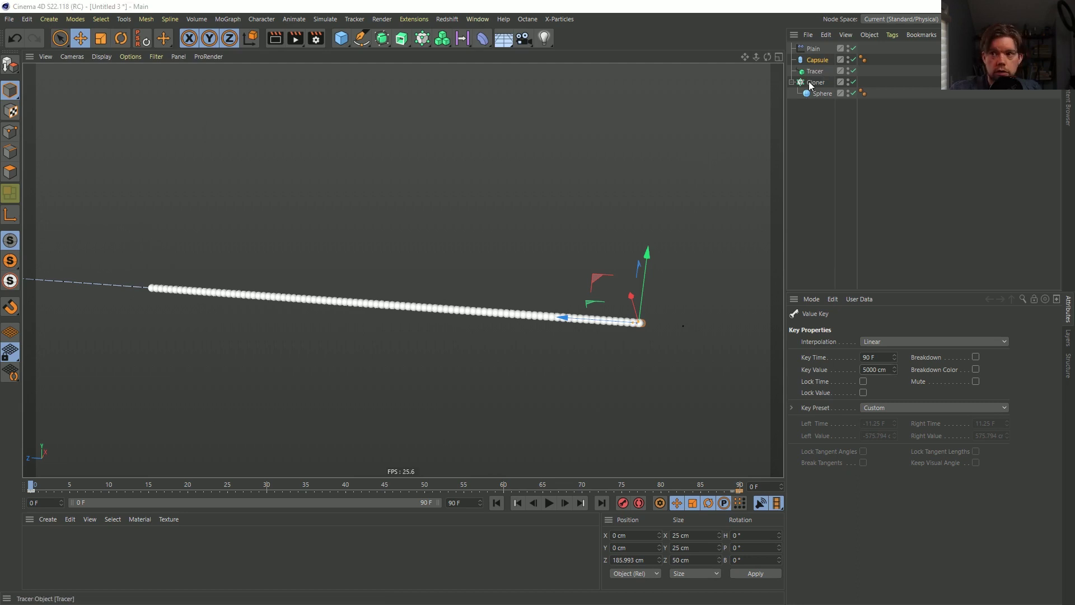
key(alt+Tab)
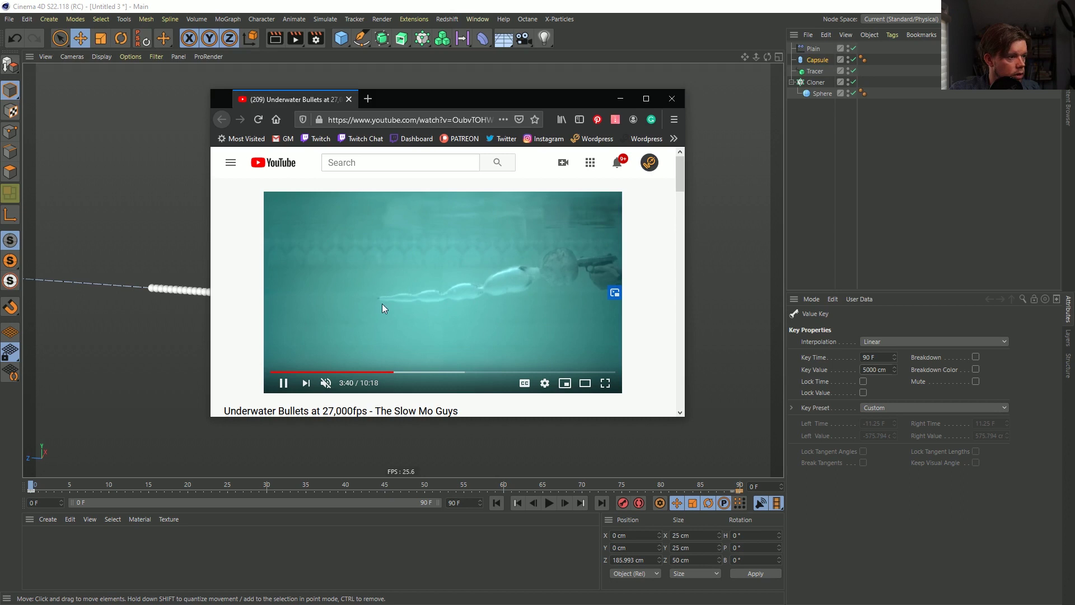
Pause the underwater bullets reference video and return to Cinema 4D.
click(347, 315)
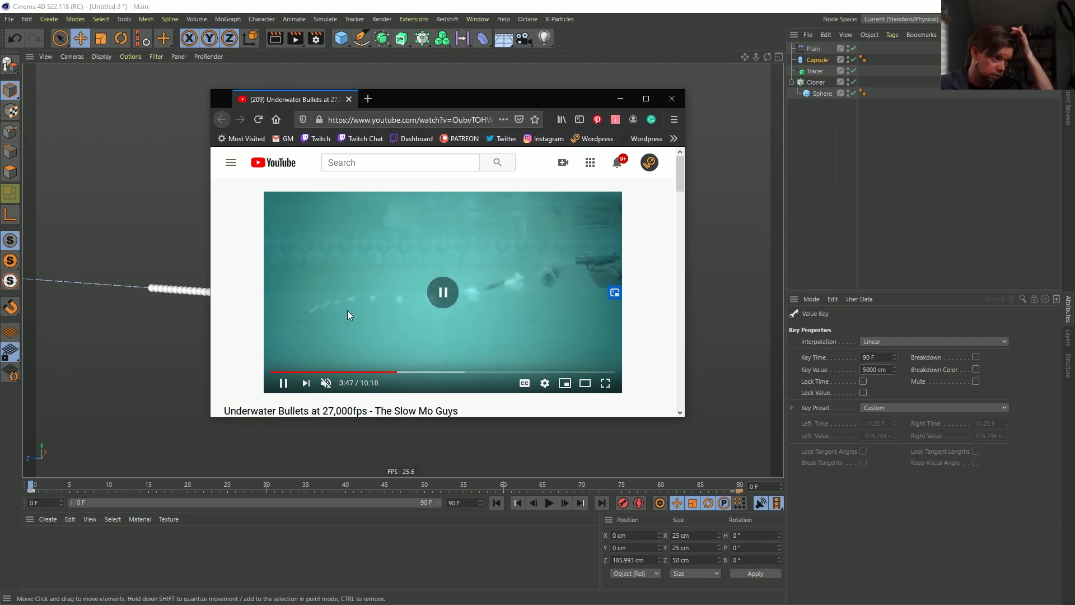
click(620, 99)
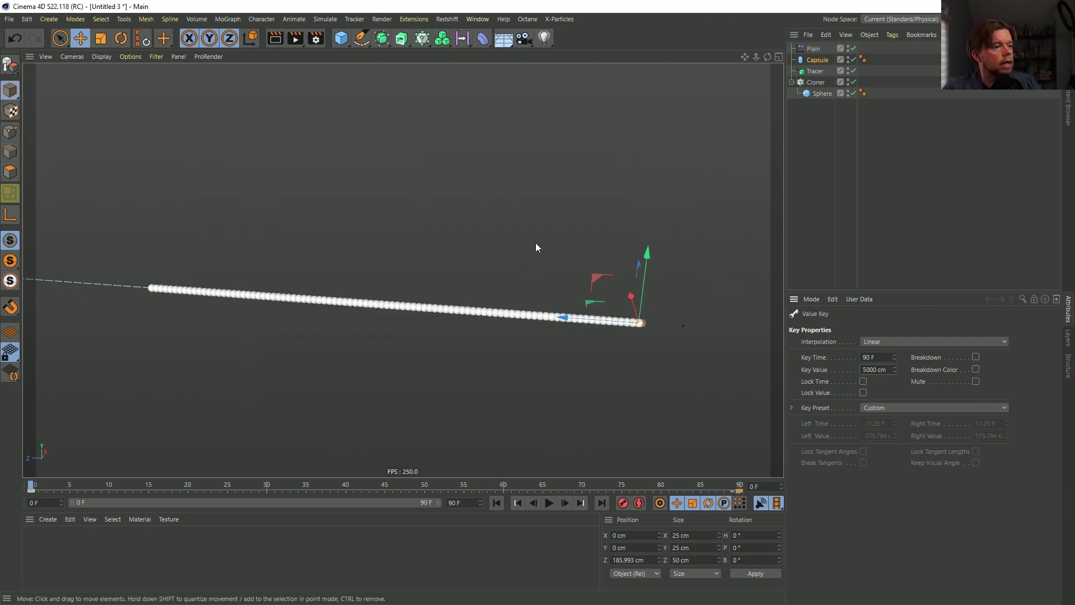
Set the Tracer's Limit to From Start.
mouse_move(524, 327)
alt+mouse_down()
mouse_move(510, 299)
mouse_move(505, 315)
mouse_move(520, 302)
alt+mouse_up()
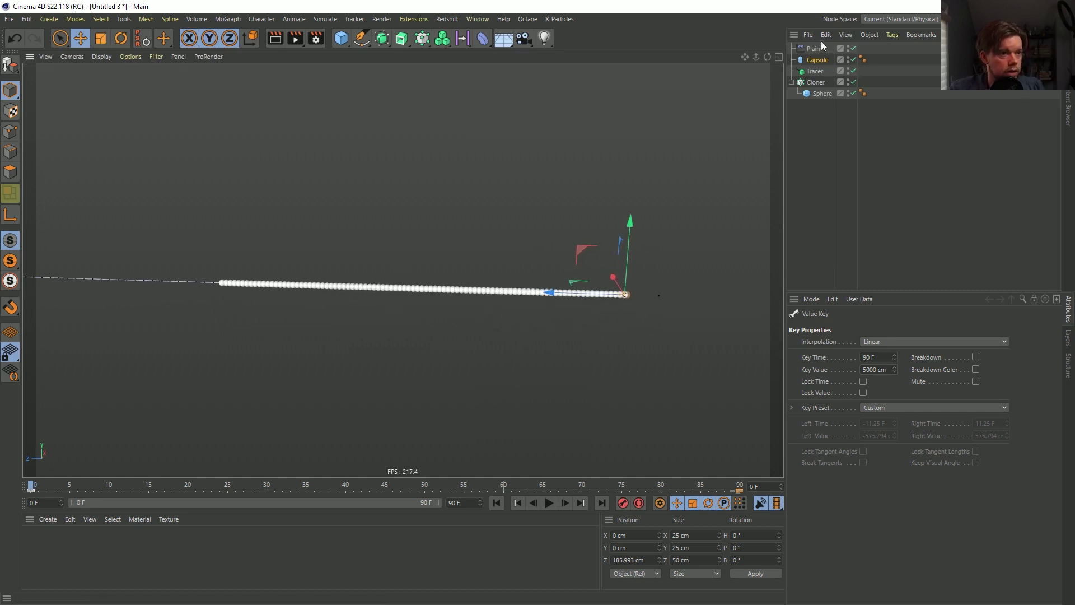
click(815, 71)
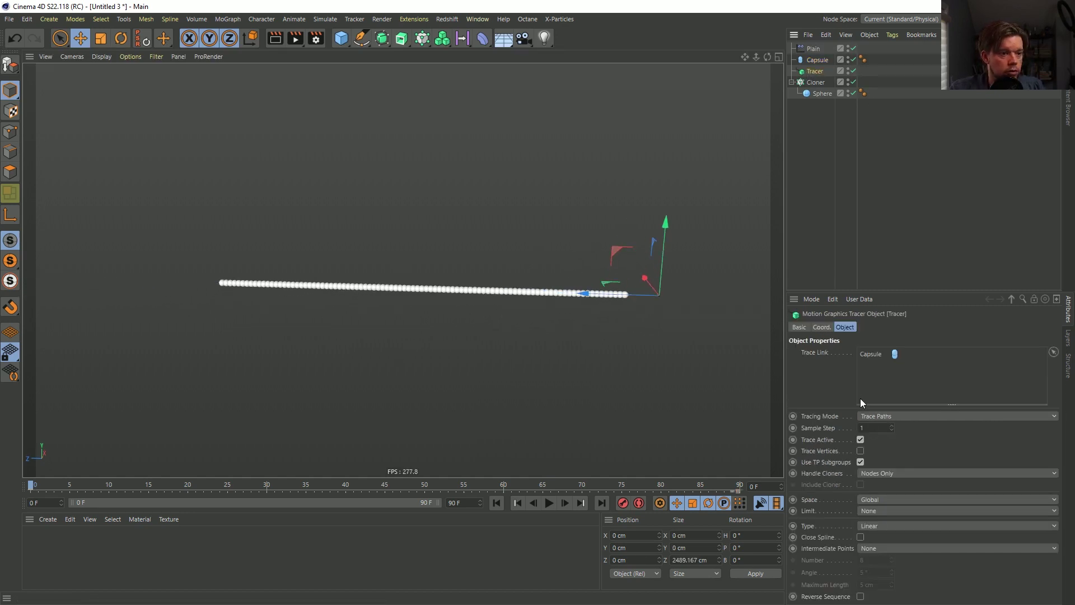
click(875, 510)
click(871, 523)
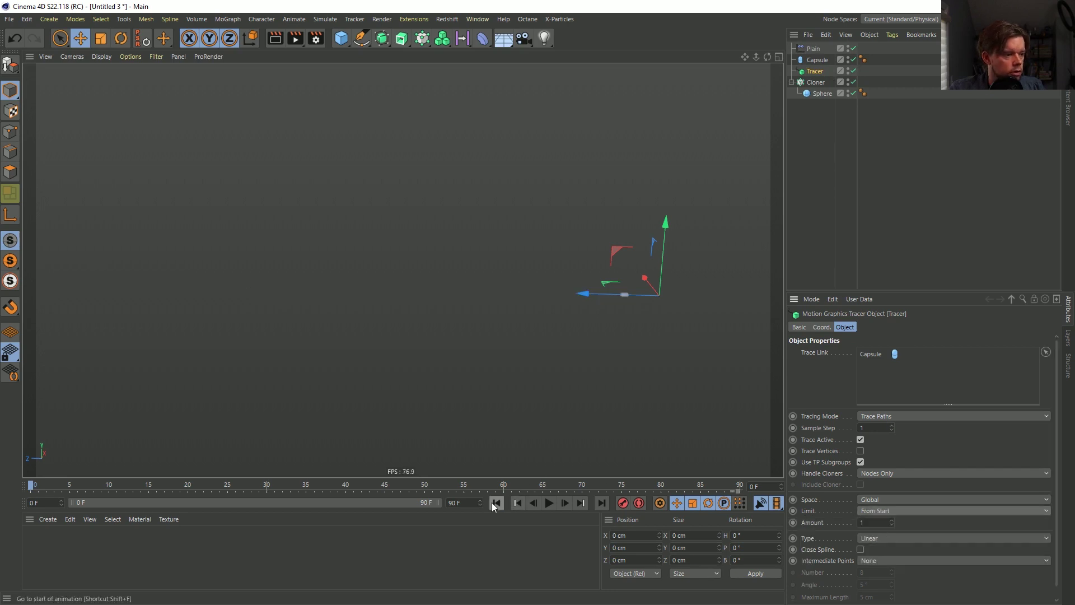
Set the Tracer Amount to 45, preview the shorter trail, and rewind.
click(871, 522)
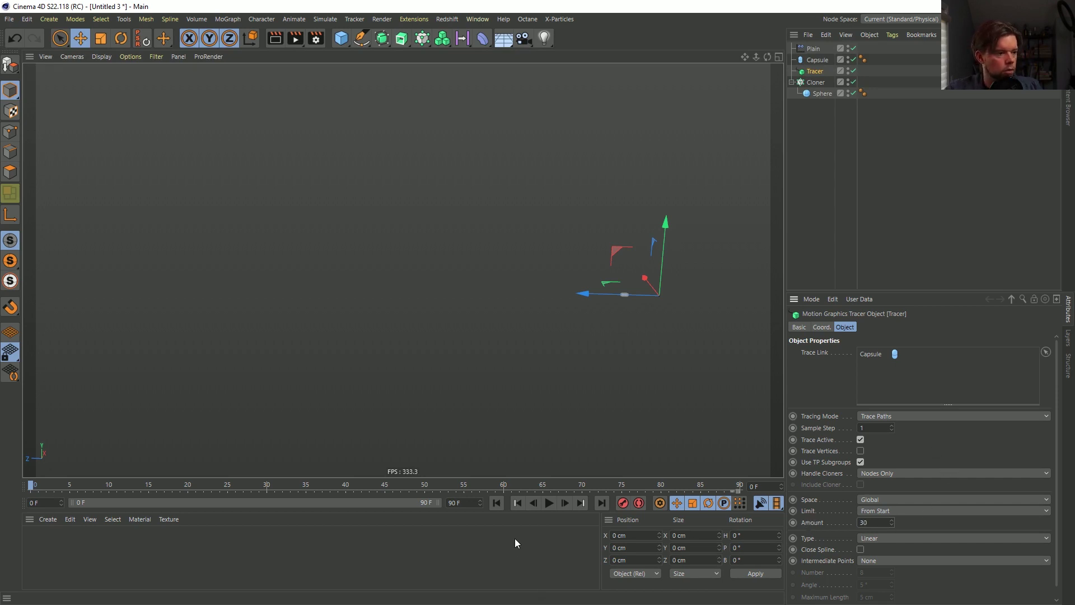
key(F8)
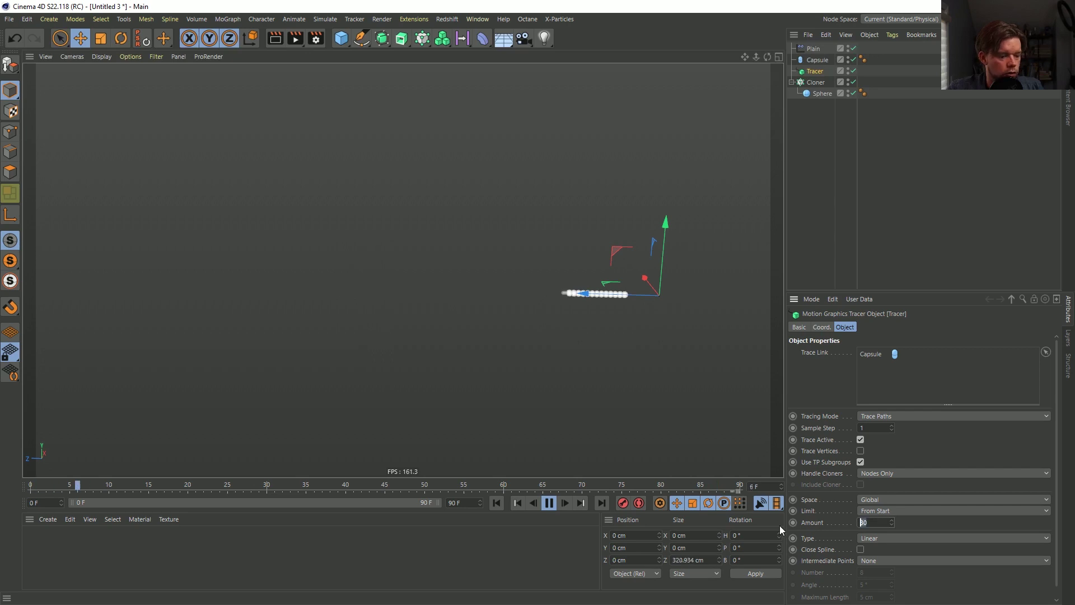
text(45)
key(Return)
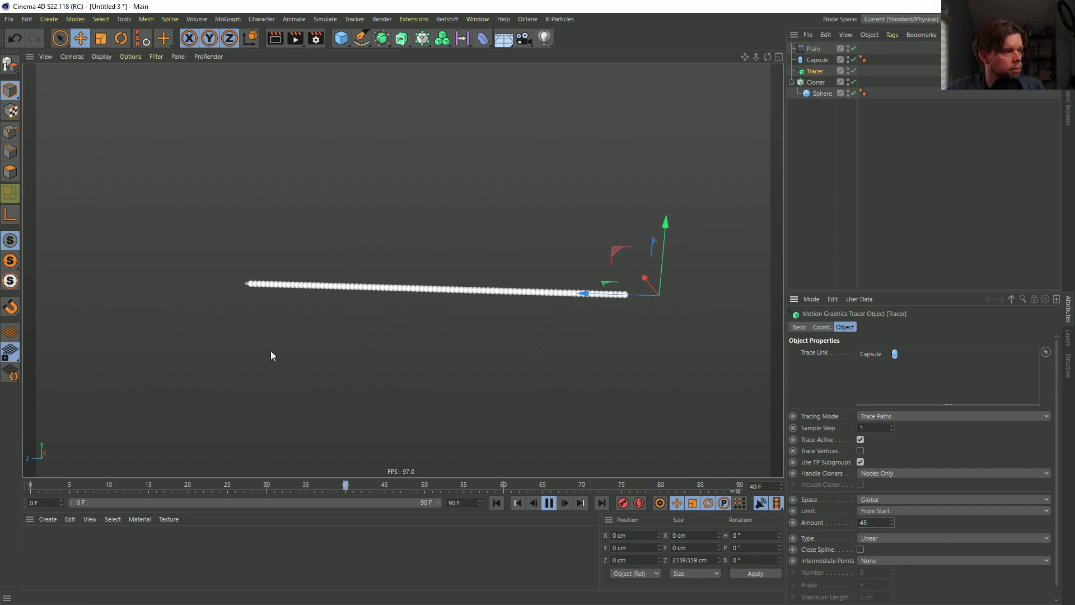
click(548, 502)
click(496, 502)
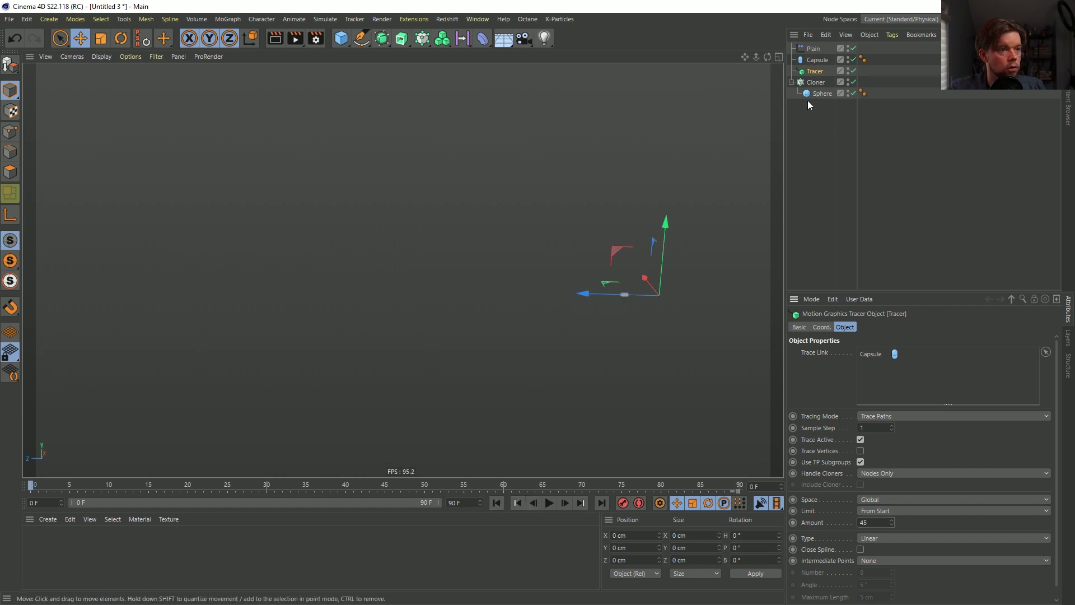
Check the Cloner's effectors and bring up the Plain effector's parameters while previewing.
click(813, 82)
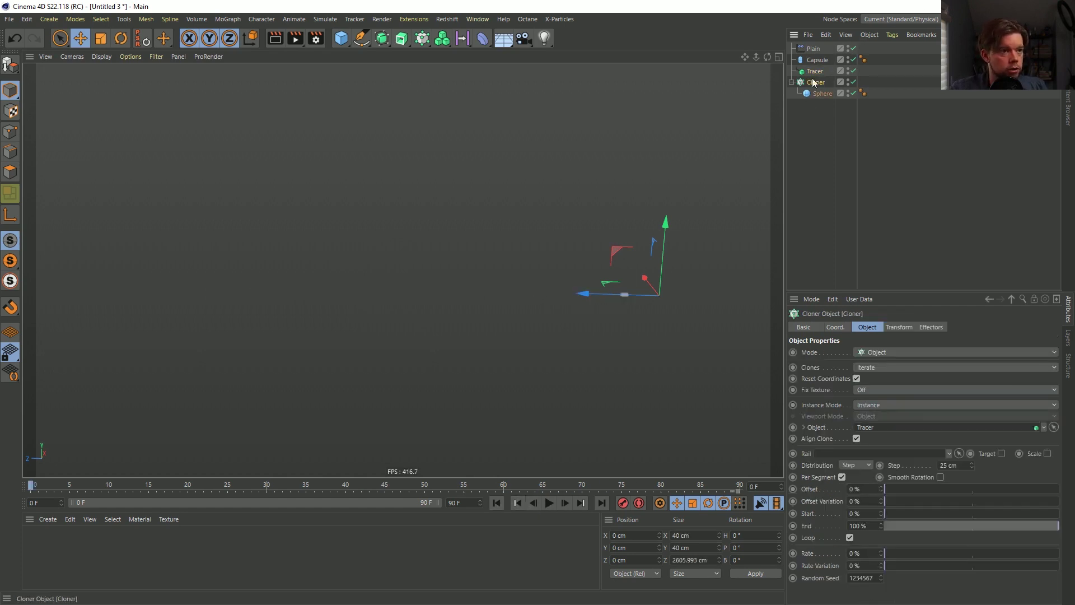
click(813, 49)
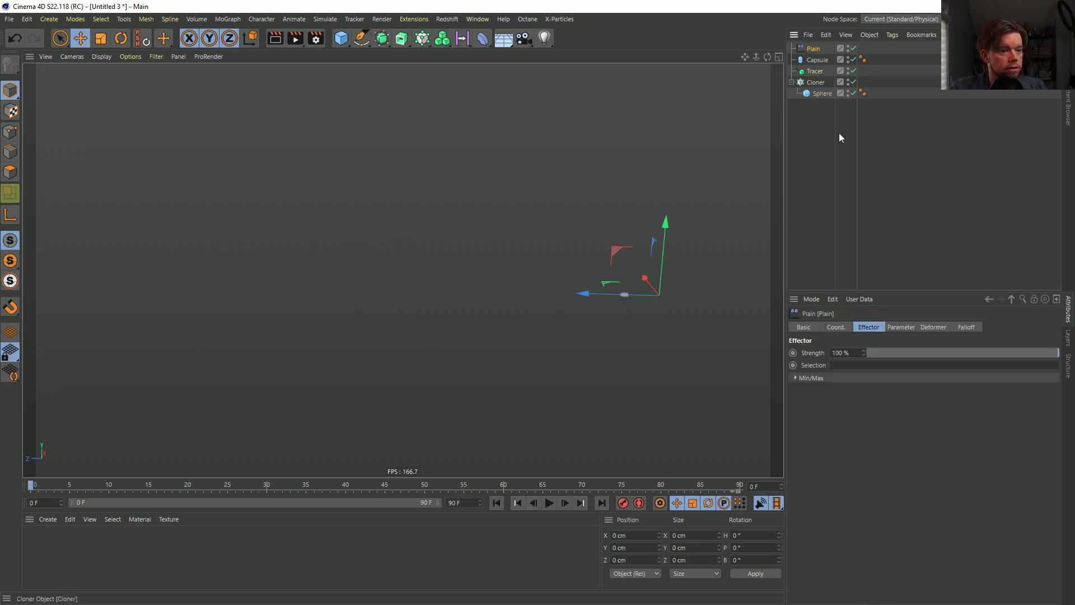
click(901, 328)
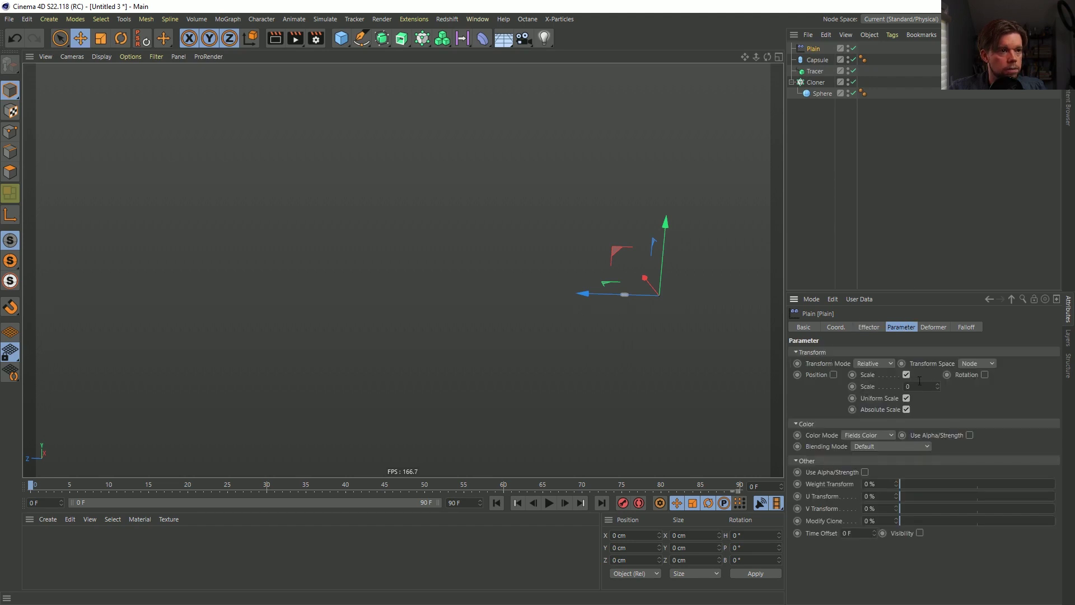
click(816, 82)
click(930, 327)
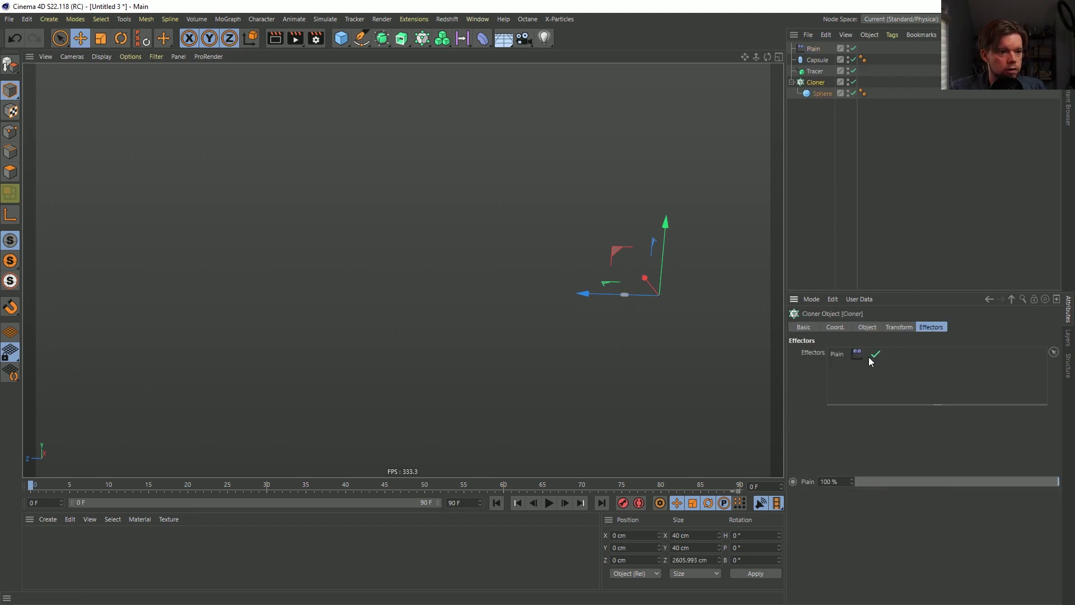
click(813, 49)
click(549, 502)
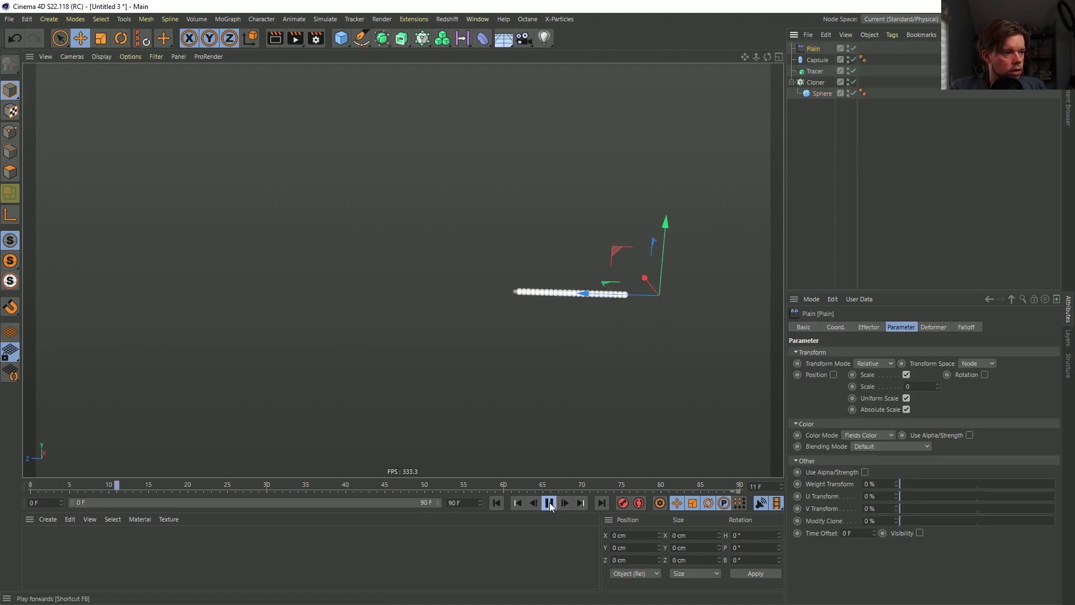
Set the Plain effector's uniform Scale to 12.
click(939, 327)
click(916, 329)
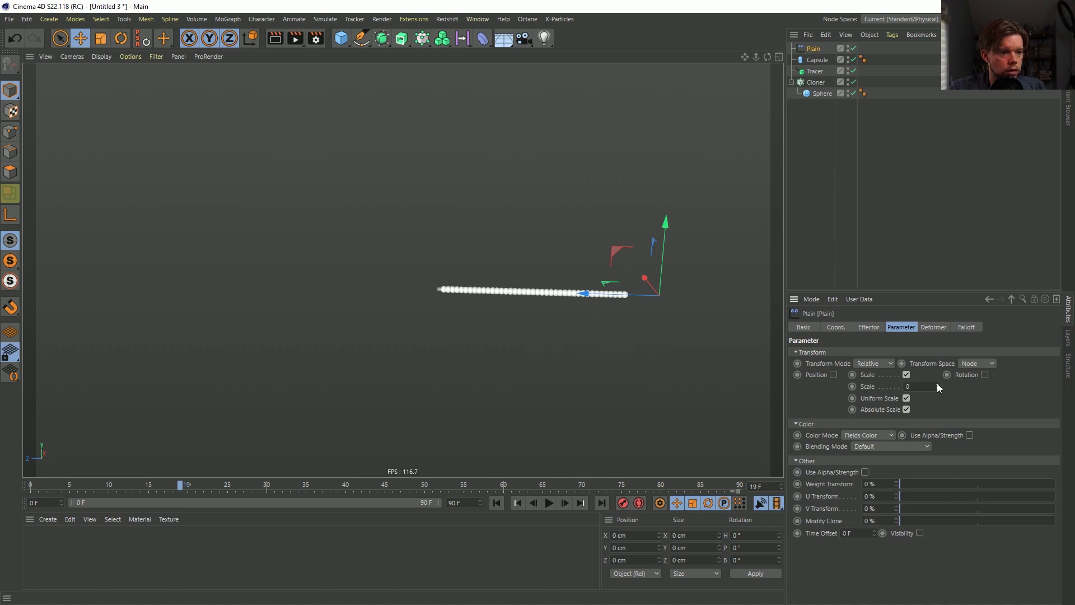
drag(936, 383, 986, 362)
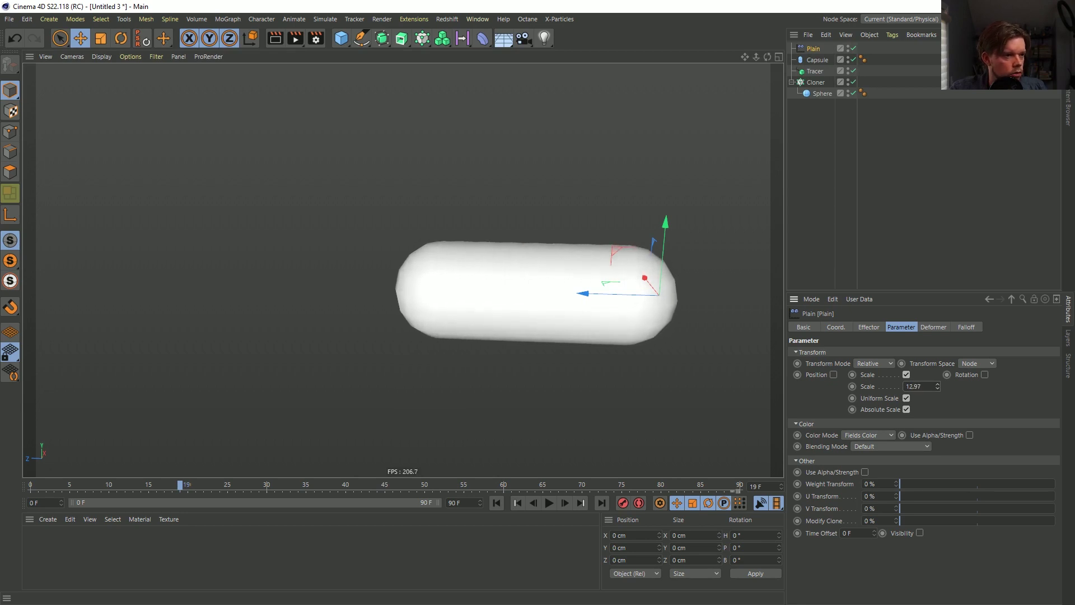
double_click(914, 386)
text(12)
key(Return)
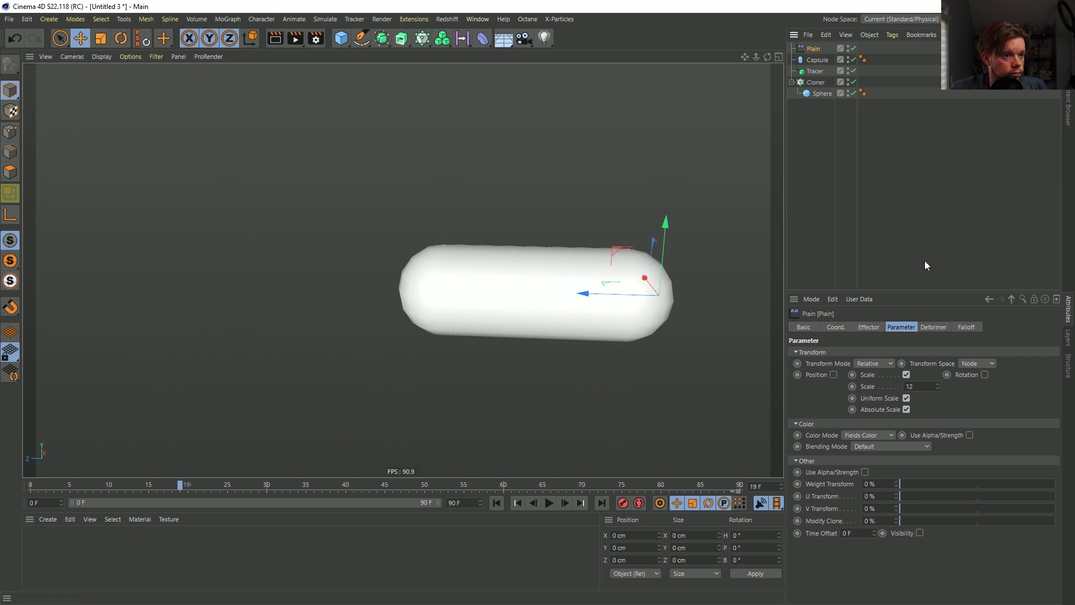
click(967, 327)
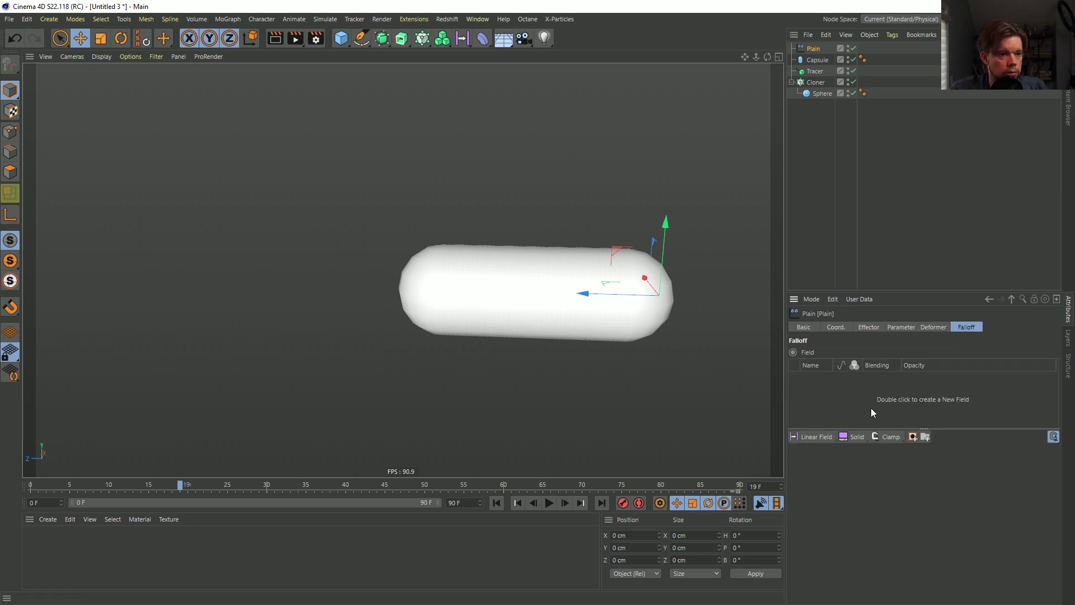
Add a Linear Field to the Plain's falloff, direction Z-, positioned along the capsule.
click(825, 437)
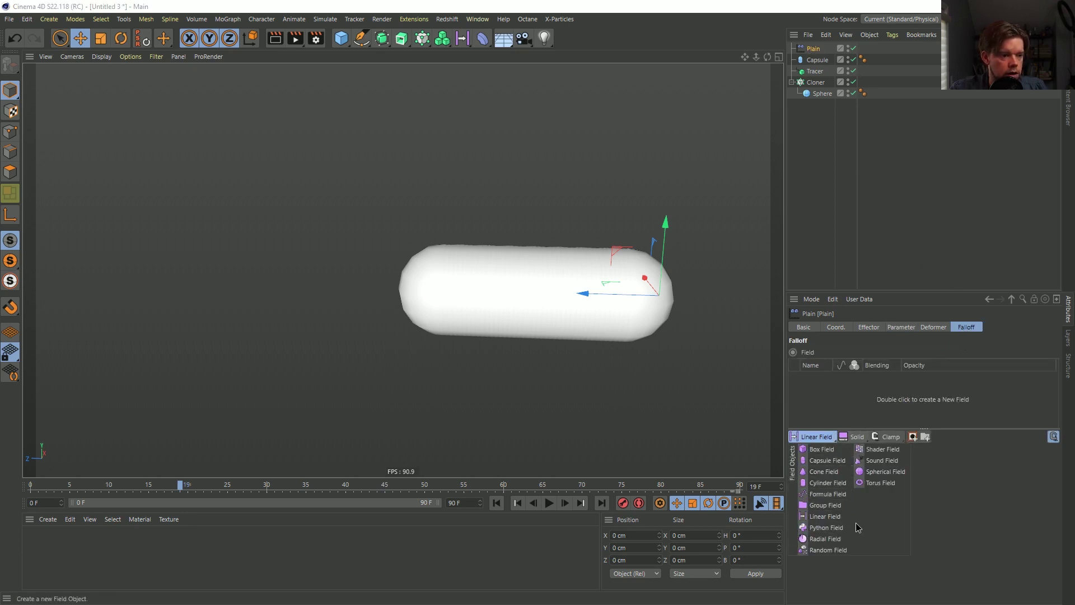
click(835, 517)
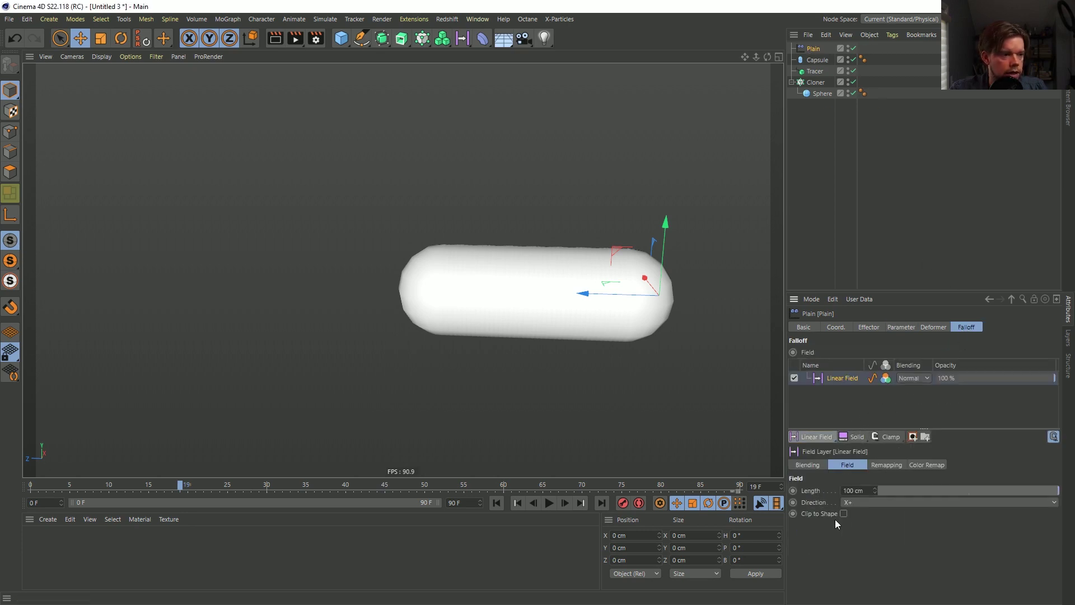
click(866, 504)
click(866, 566)
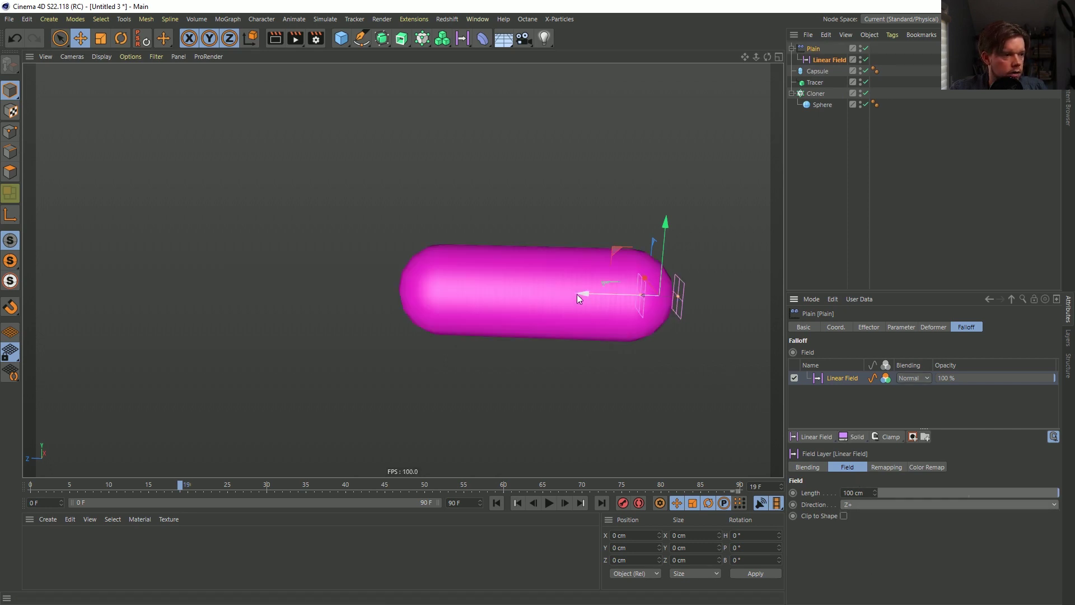
mouse_move(580, 294)
mouse_down()
mouse_move(439, 291)
mouse_move(559, 295)
mouse_up()
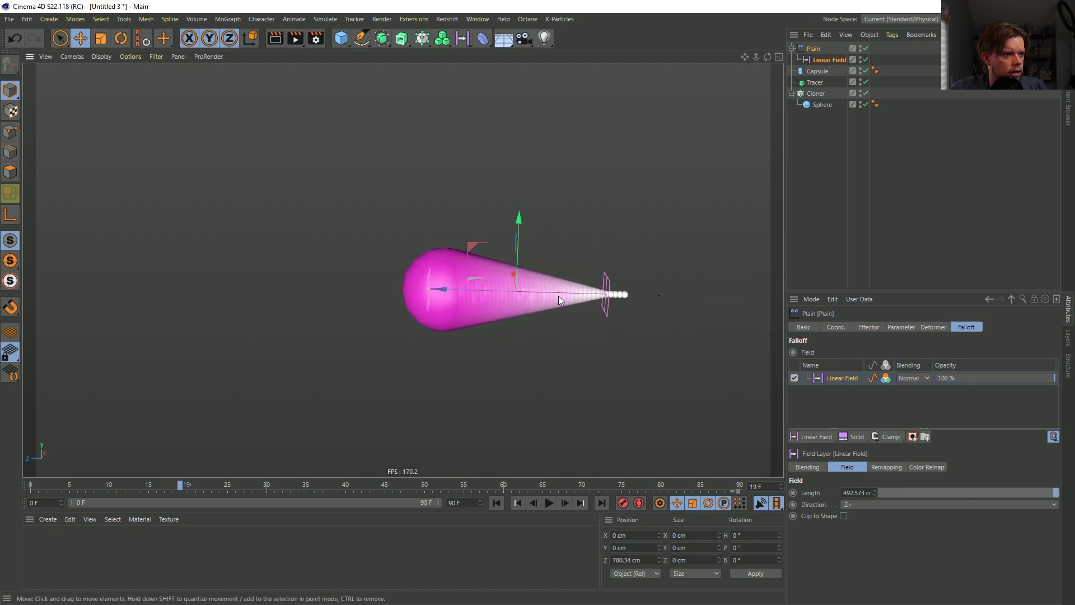
click(860, 505)
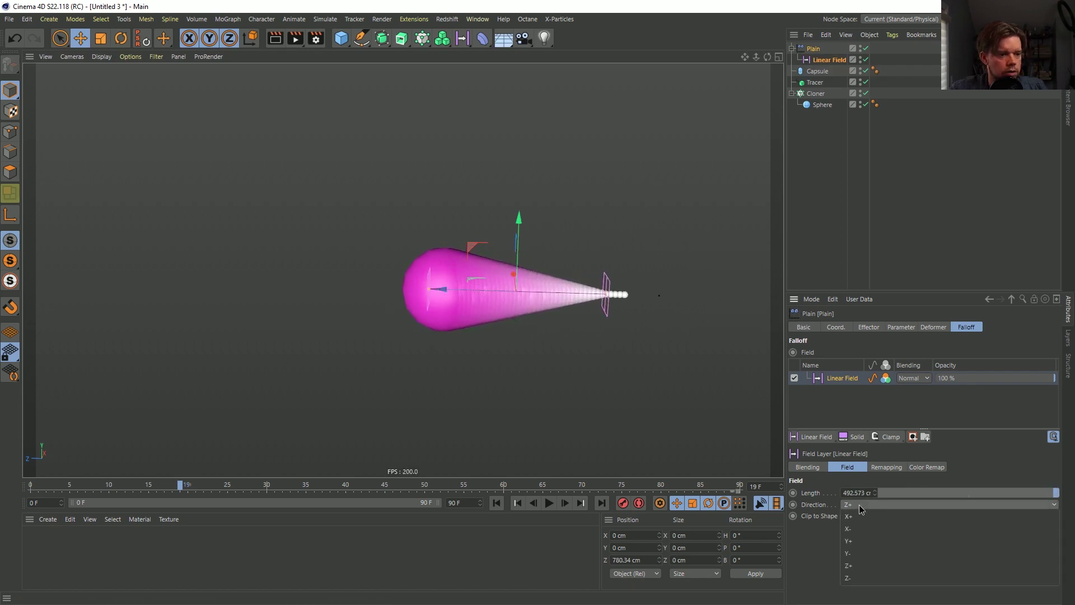
click(866, 578)
click(886, 378)
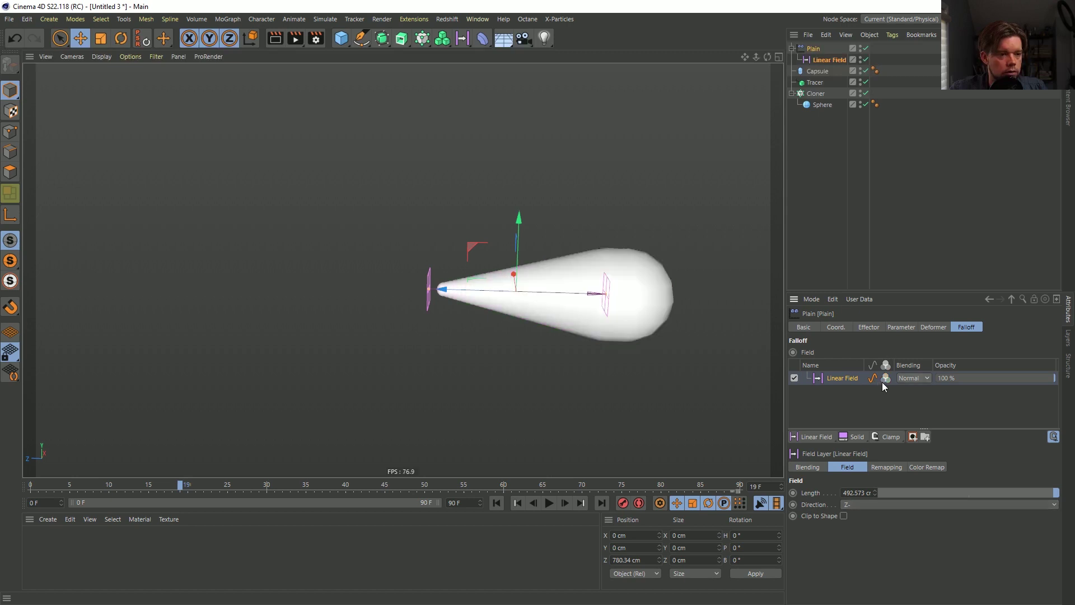
Slide the Linear Field further along Z and parent it under the Capsule.
click(818, 59)
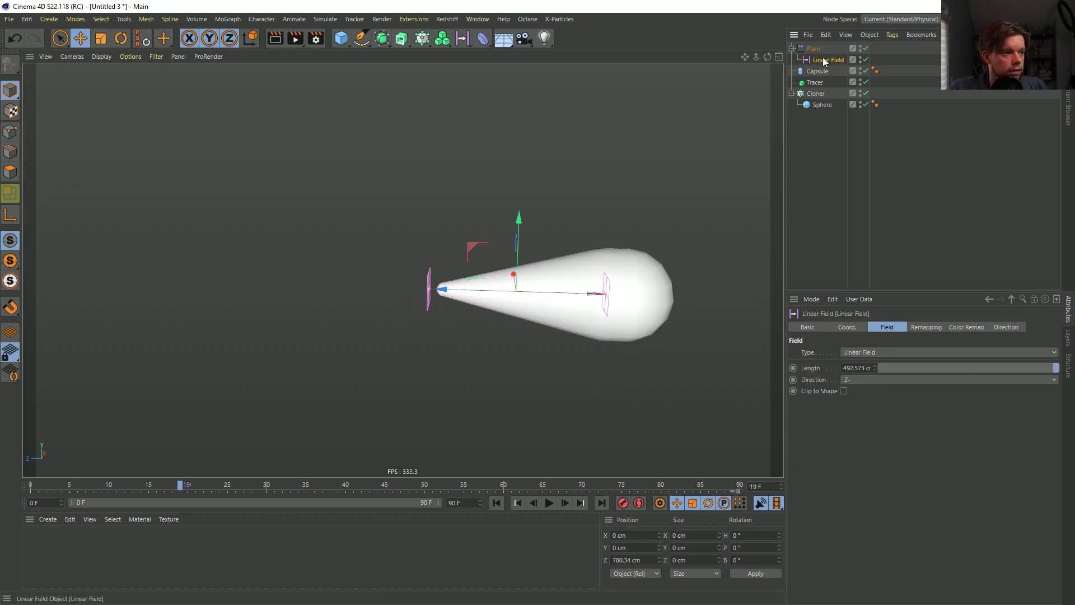
drag(439, 291, 455, 293)
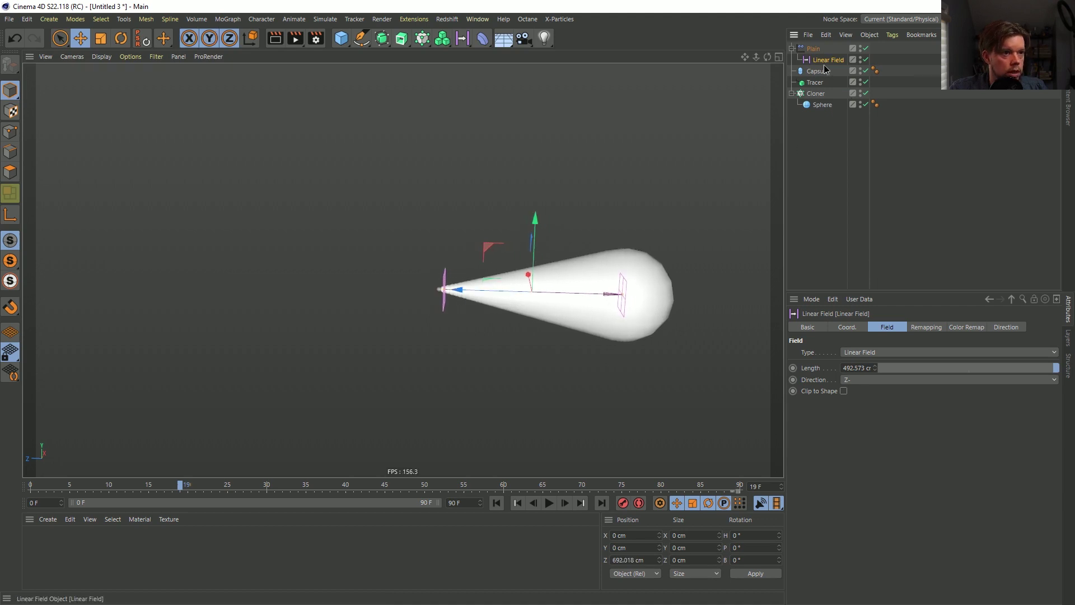
mouse_move(824, 65)
mouse_down()
mouse_move(823, 92)
mouse_move(823, 75)
mouse_up()
click(496, 502)
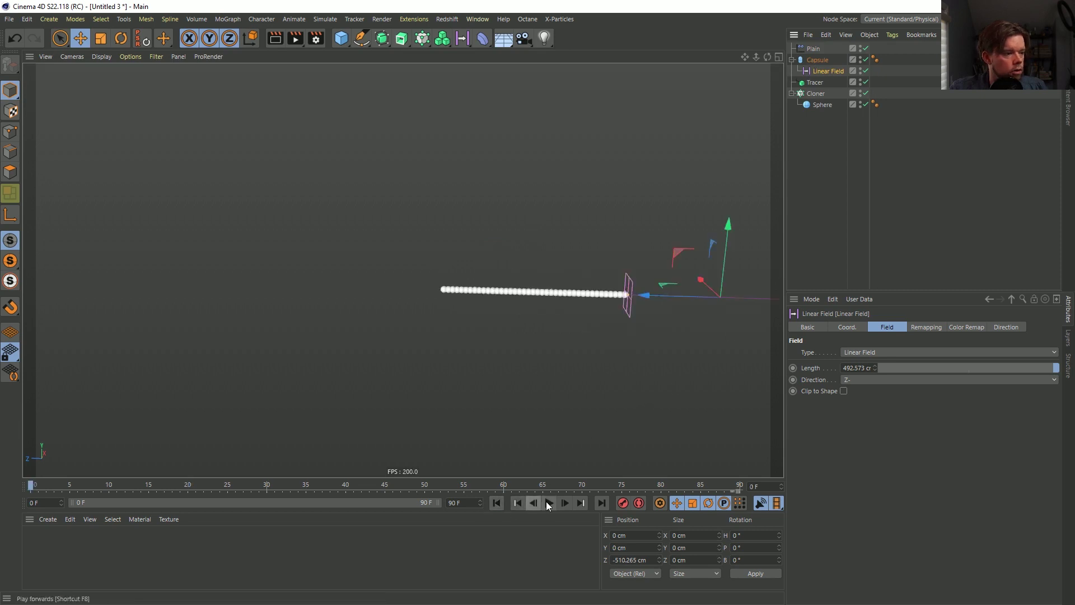
click(549, 502)
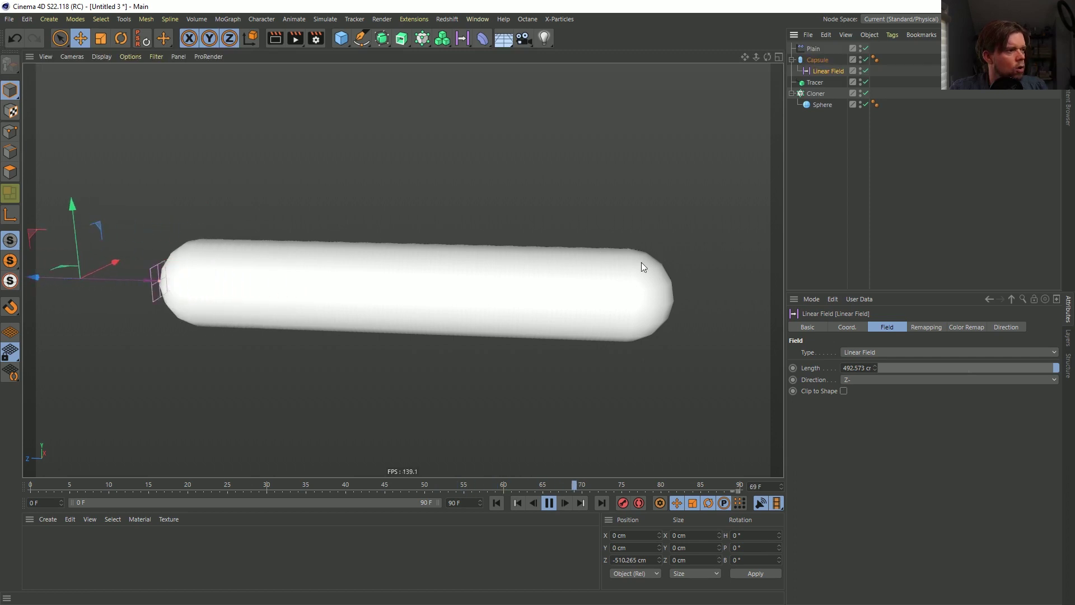
Replay the tapered trail and return to the Plain effector's falloff settings.
click(496, 502)
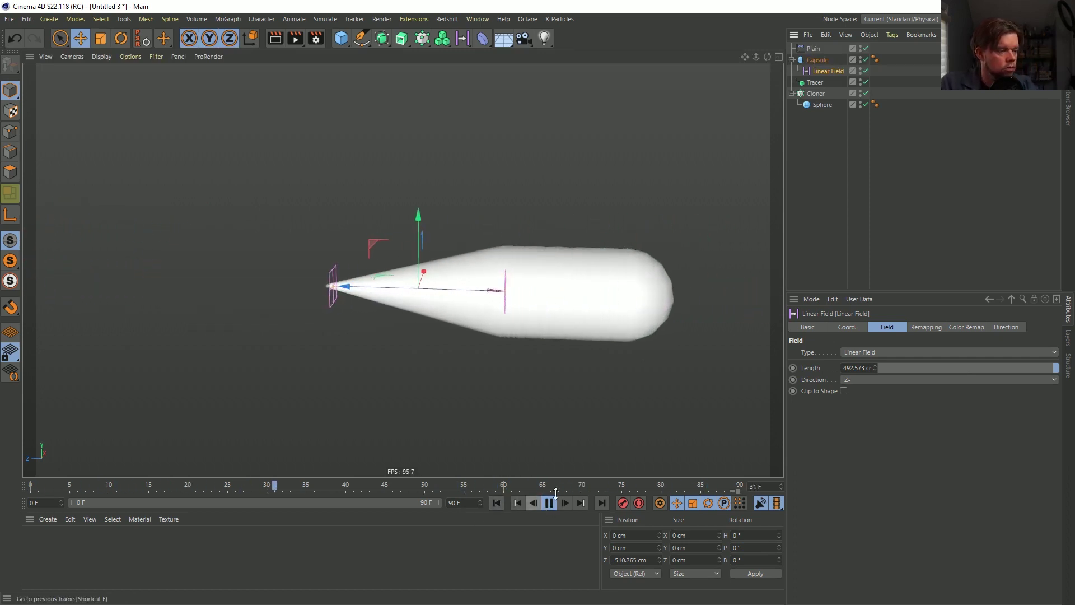
click(550, 503)
click(496, 502)
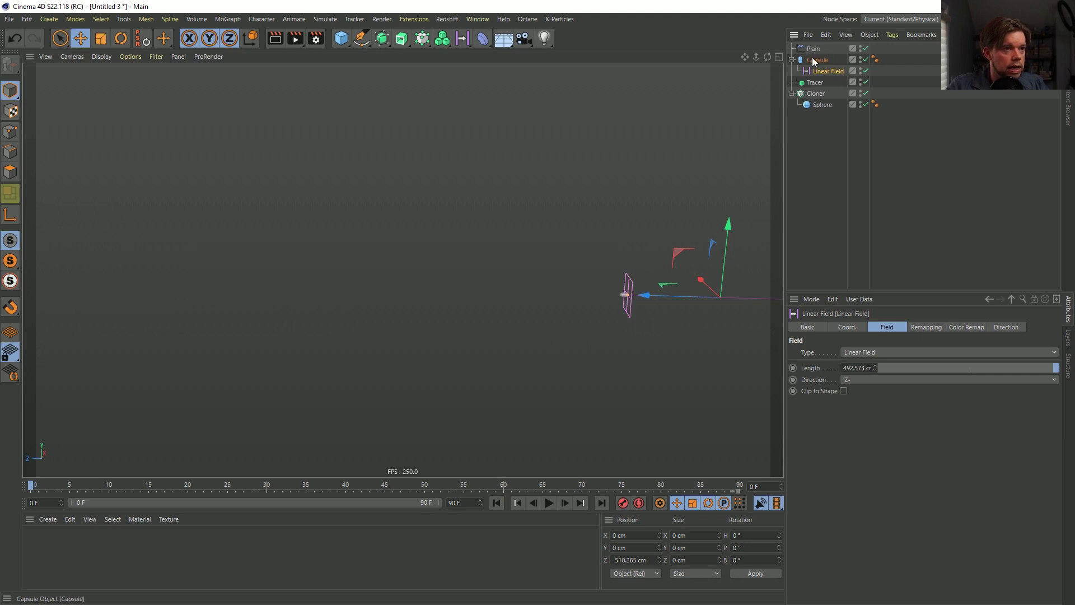
click(815, 93)
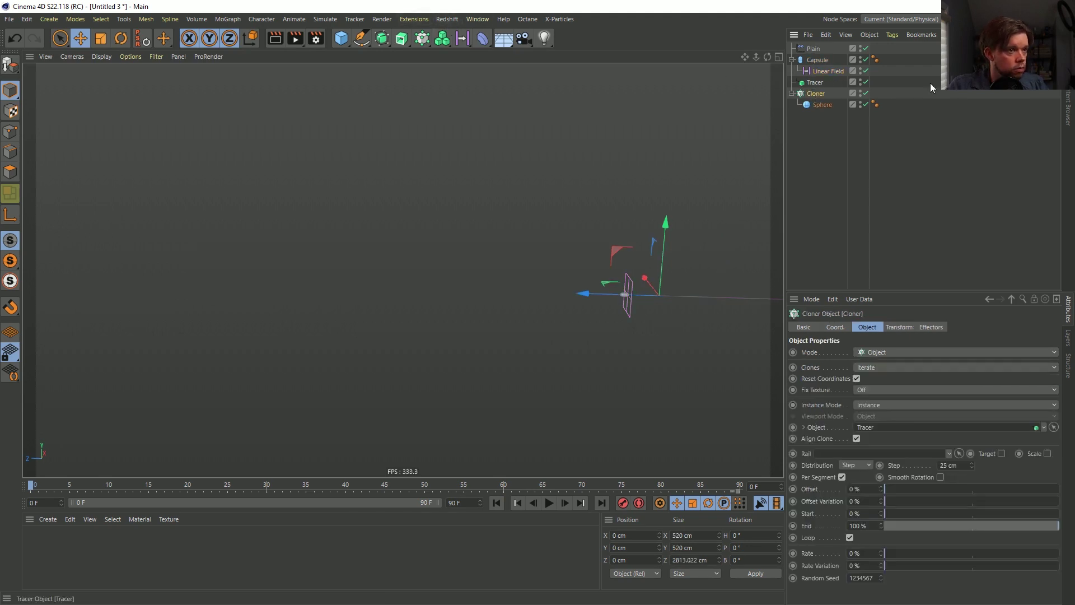
click(817, 49)
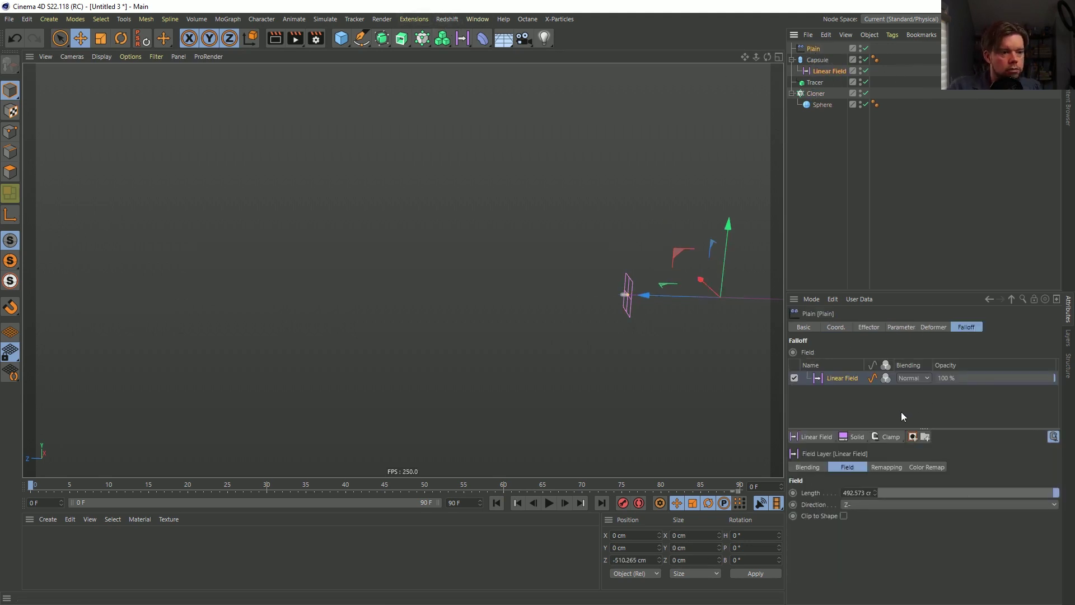
Add a Random Field to the Plain's falloff with Overlay blending.
click(815, 436)
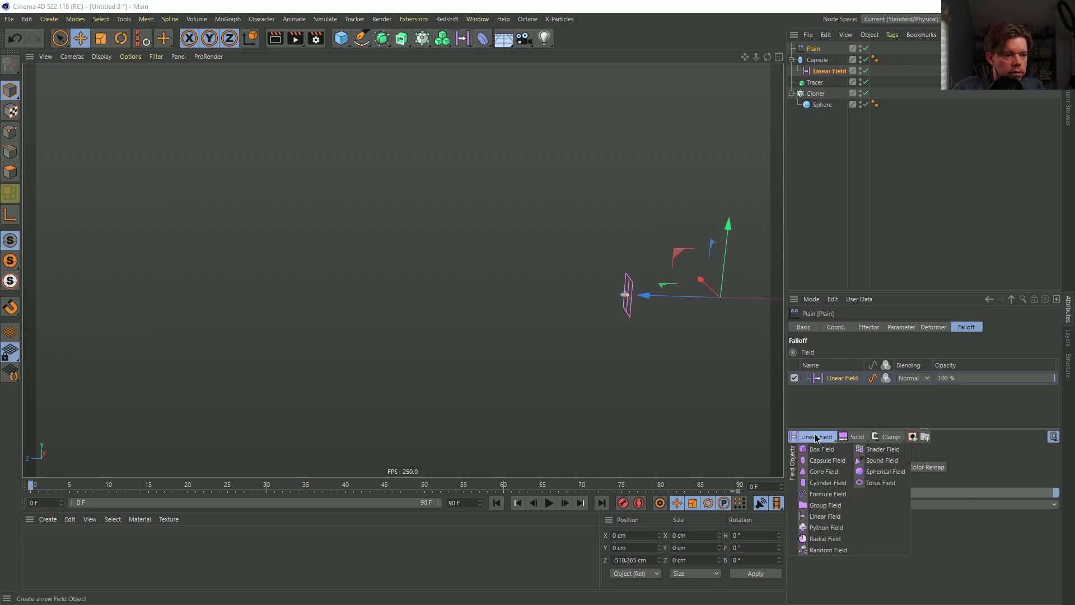
click(828, 549)
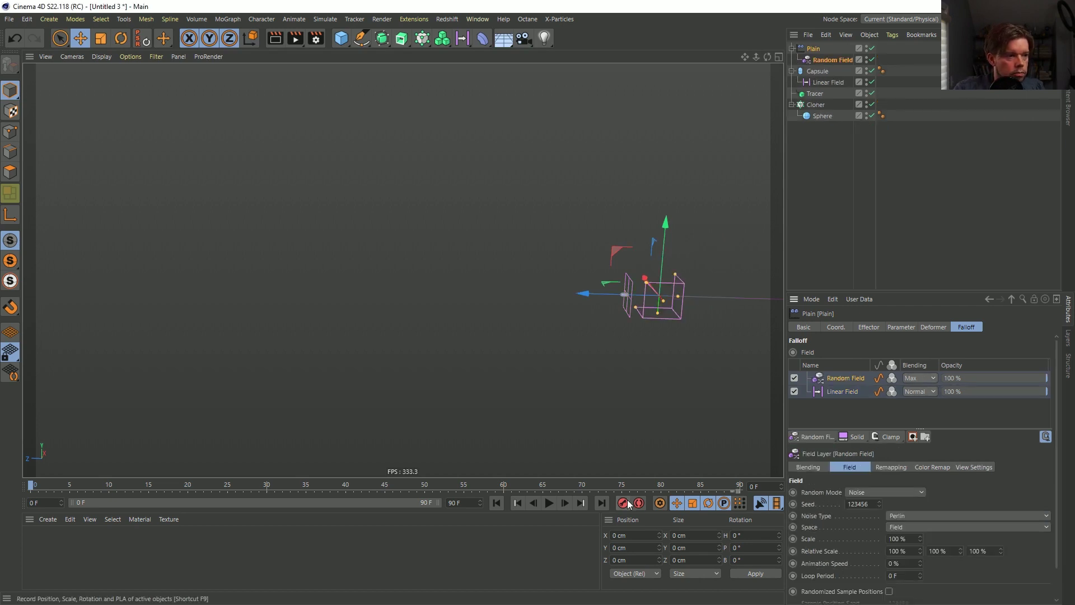
click(928, 379)
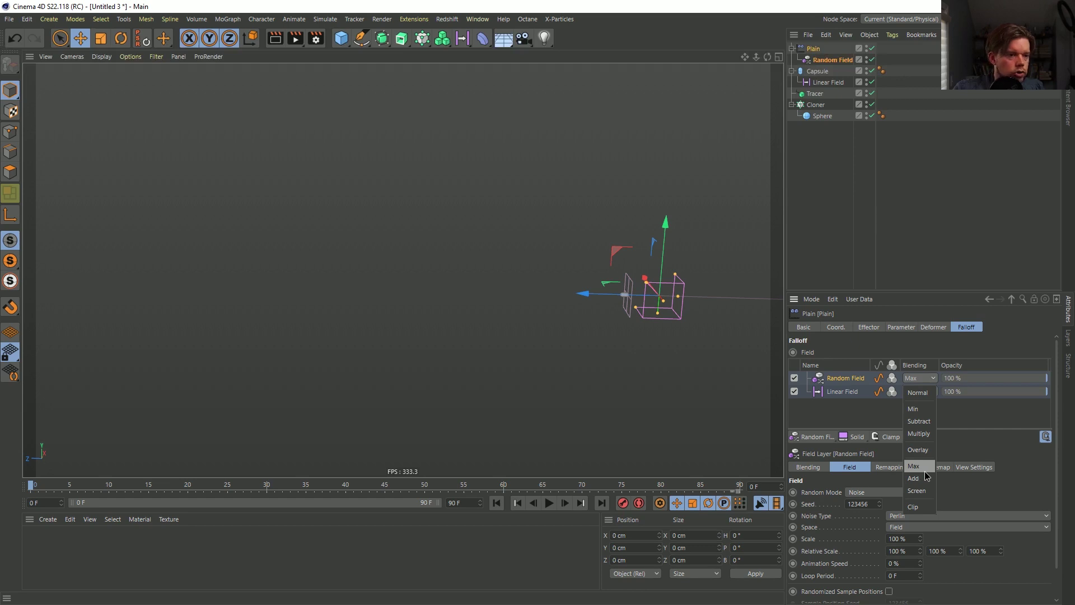
click(919, 449)
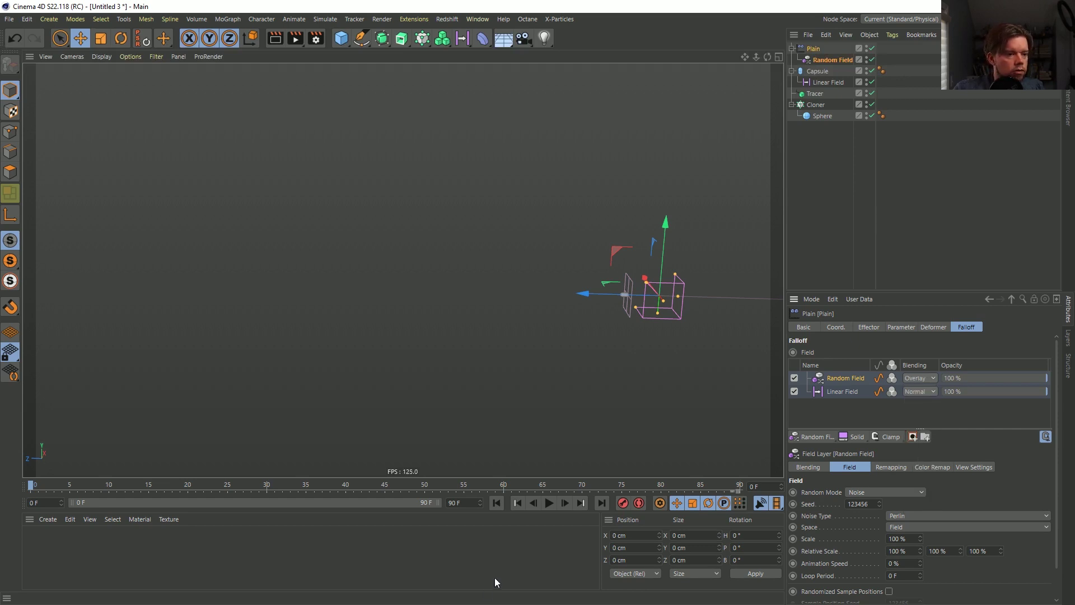
Play the animation repeatedly to inspect the lumpy tapered trail.
click(549, 502)
click(550, 502)
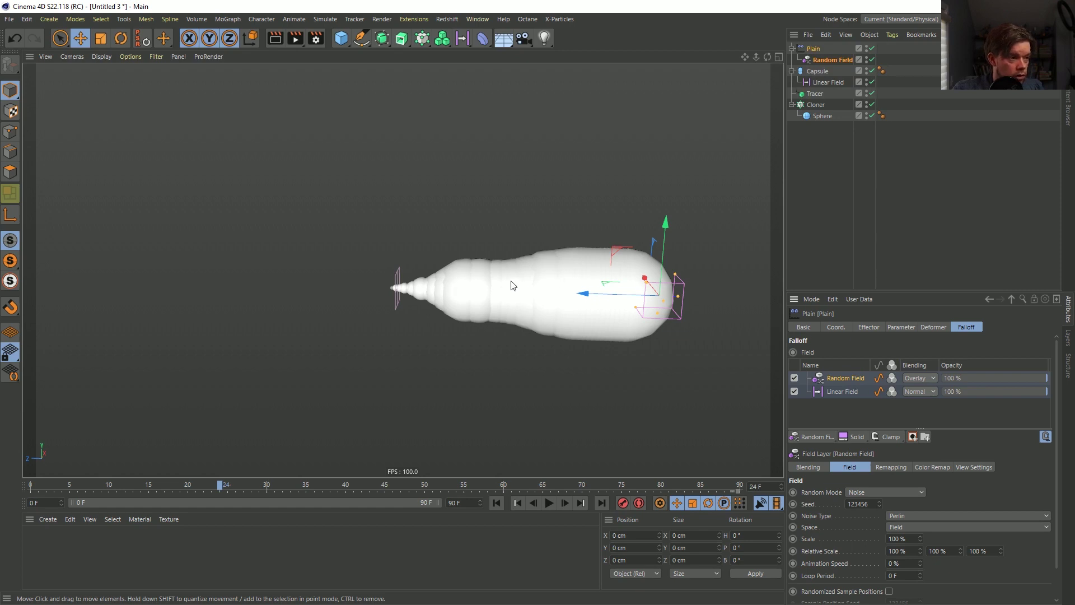
click(549, 503)
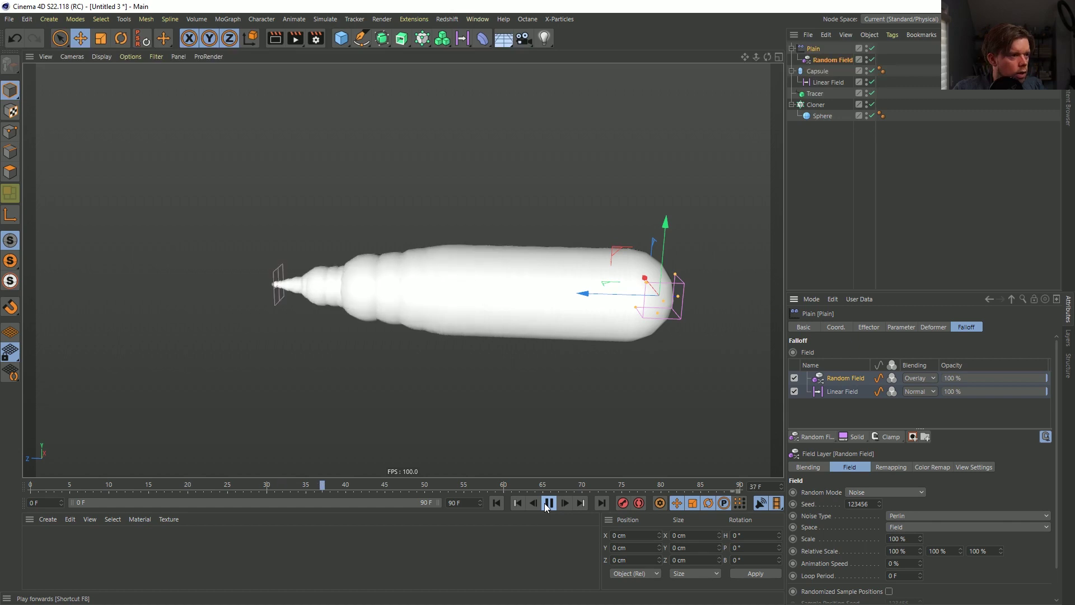
click(547, 503)
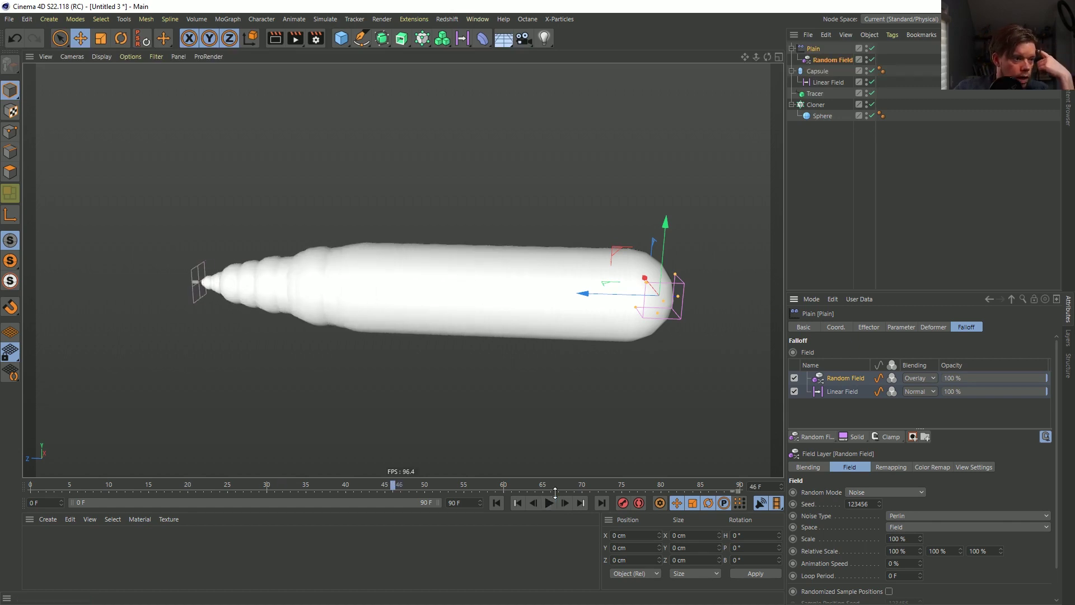
click(496, 502)
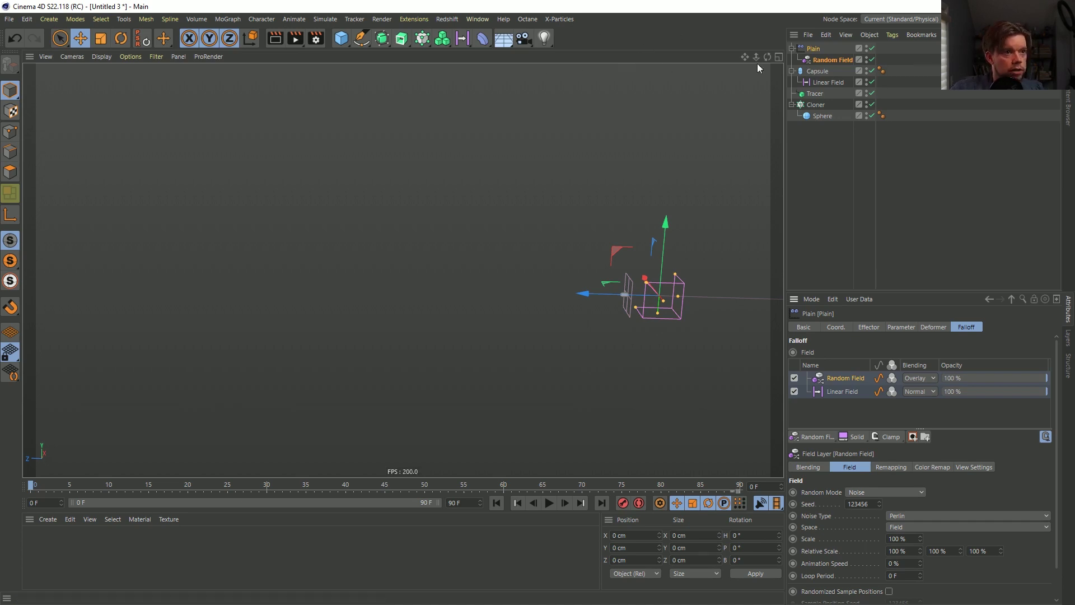
click(550, 503)
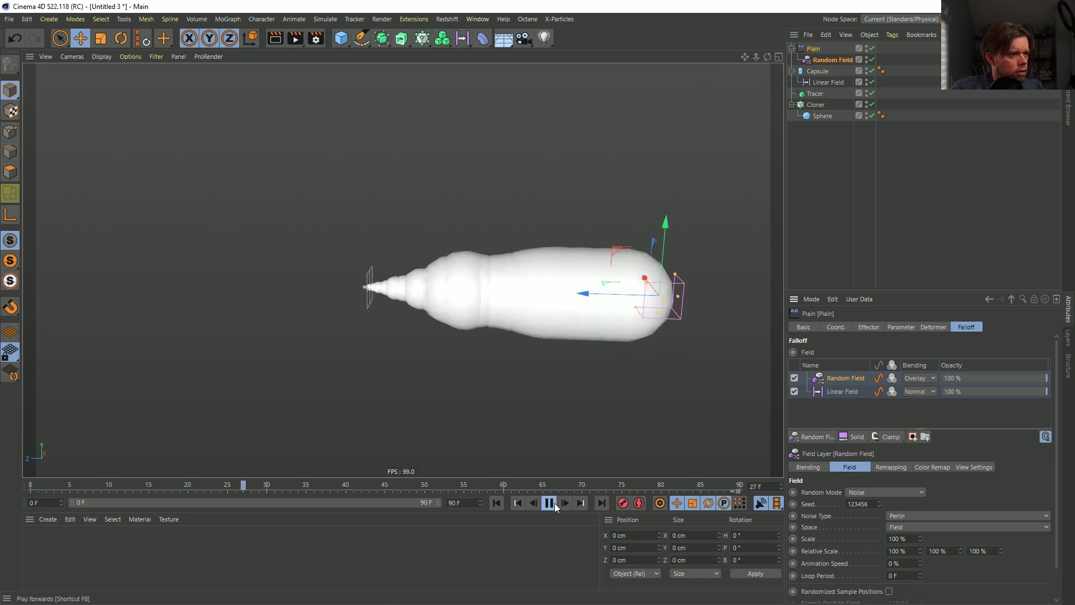
click(554, 502)
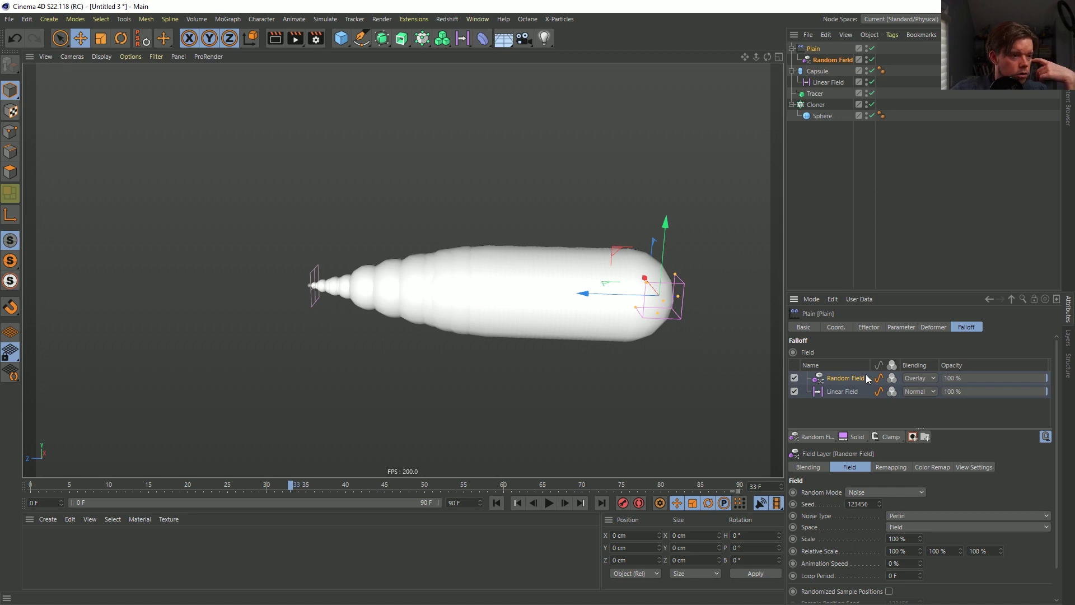
Group Random Field into a folder layer, then move it back out of the folder.
click(925, 438)
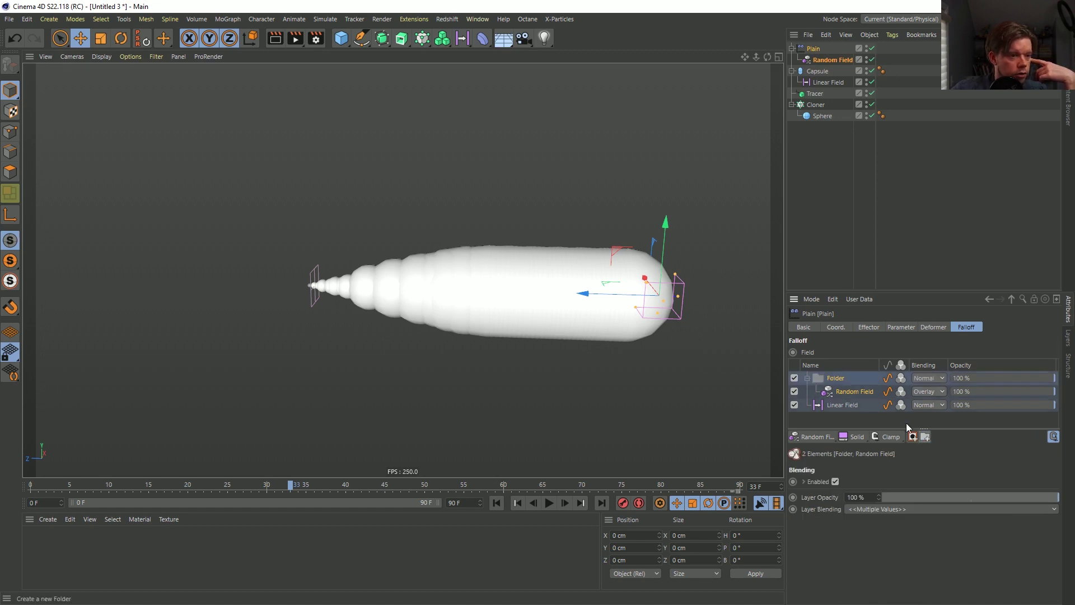
drag(833, 396, 838, 410)
click(838, 403)
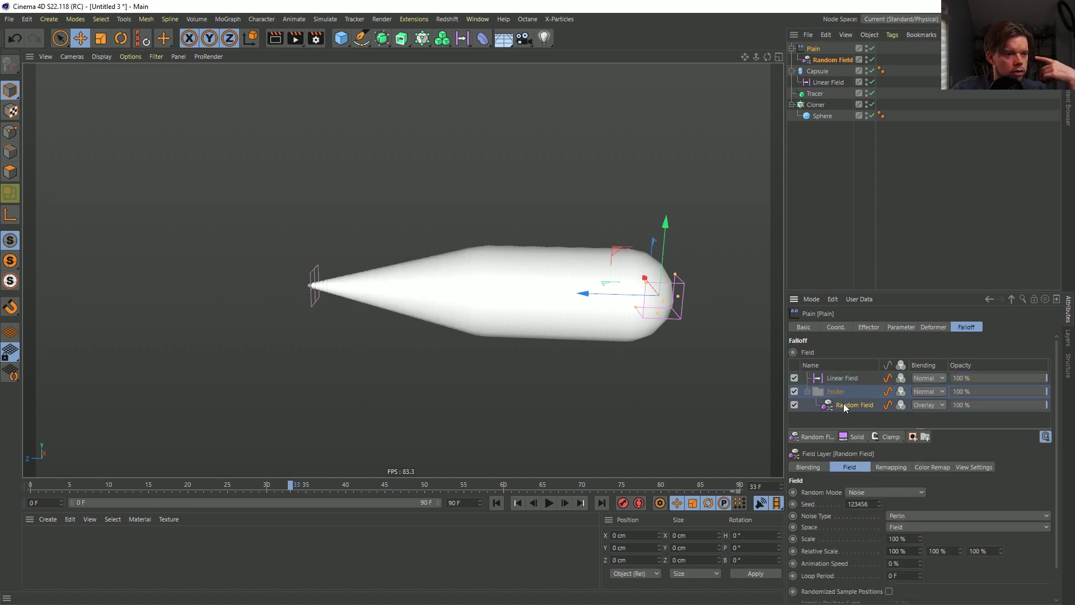
drag(840, 410, 842, 374)
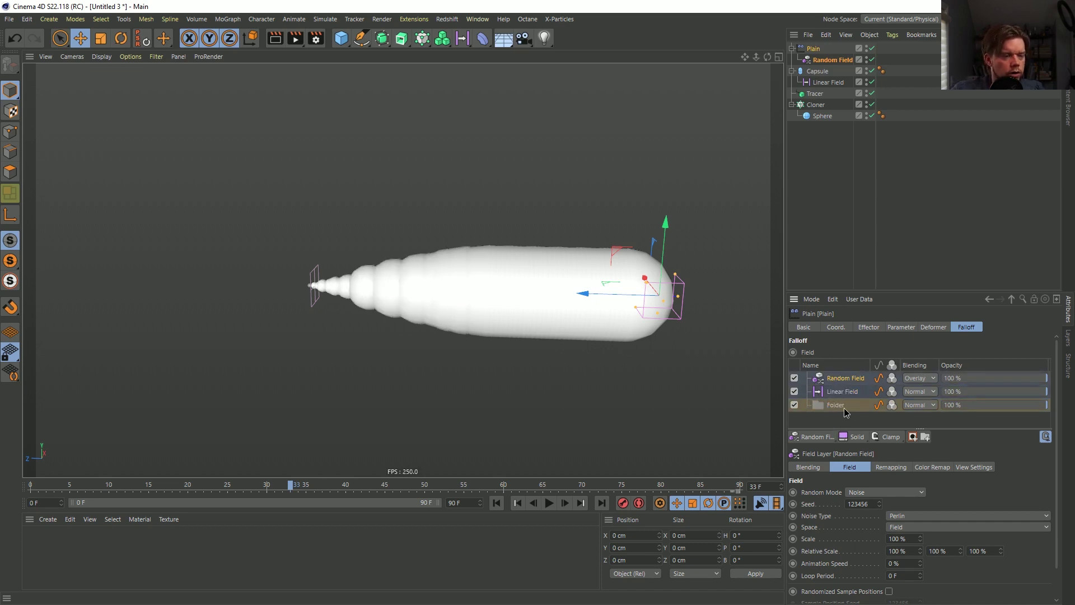
Place the folder at the top of the field list with Multiply blending.
drag(844, 410, 838, 377)
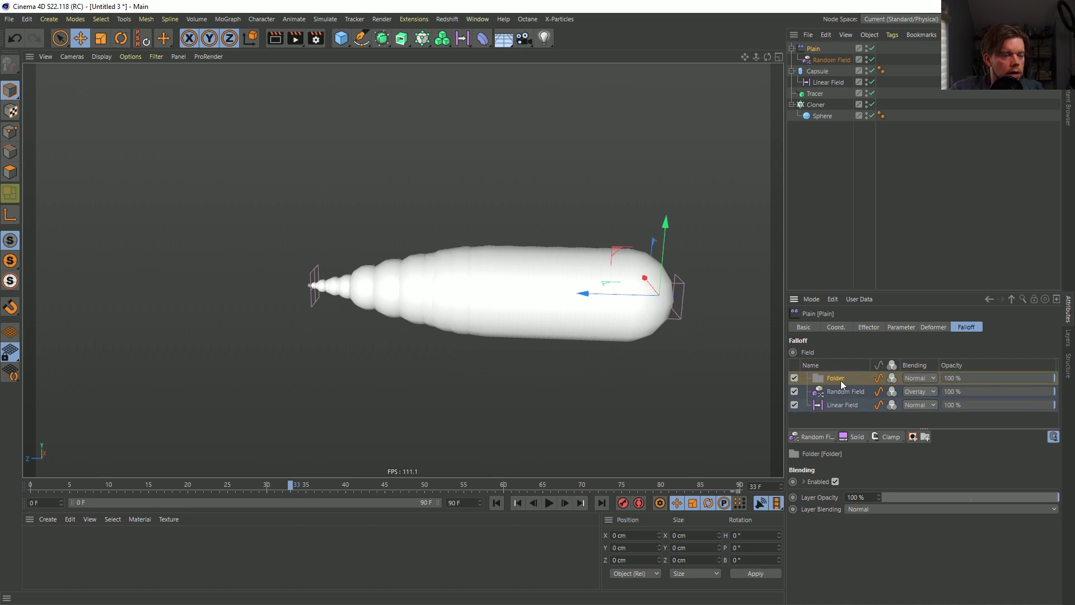
click(914, 377)
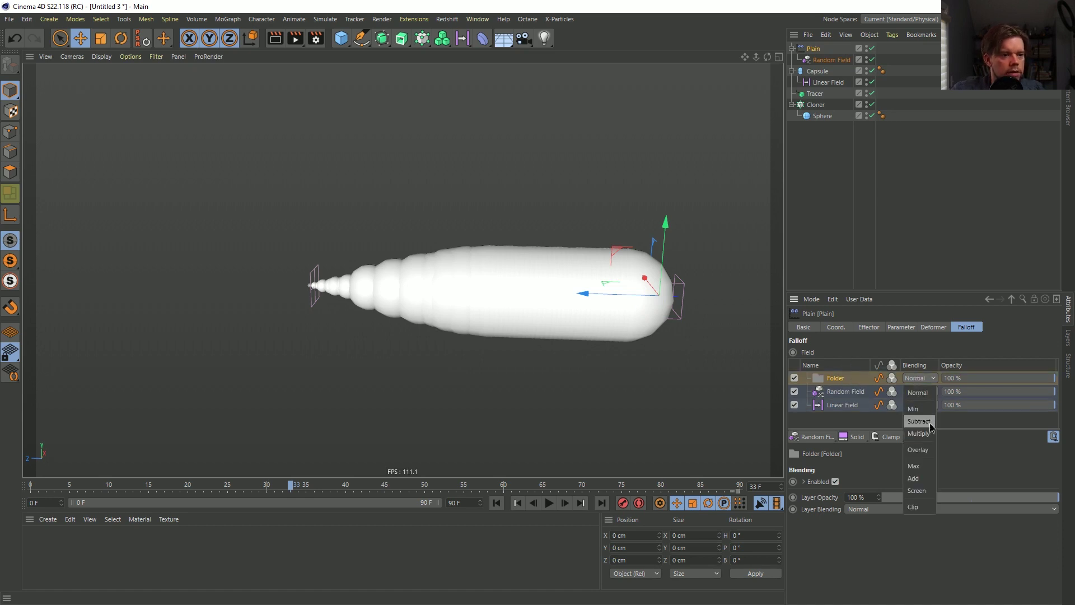
click(918, 436)
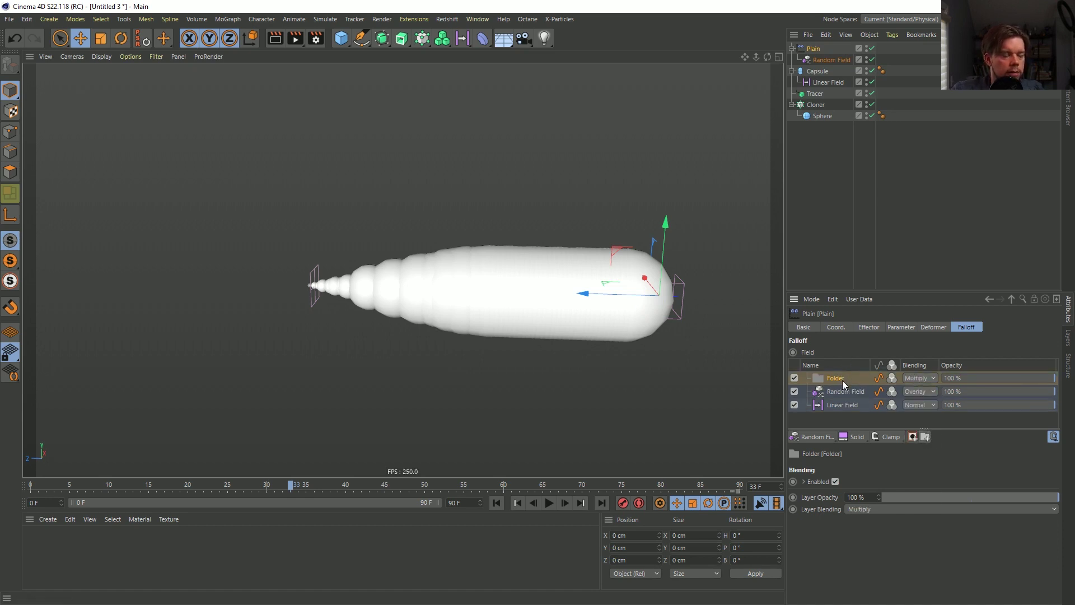
Add a Spherical Field inside the Multiply folder with Normal blending.
click(818, 438)
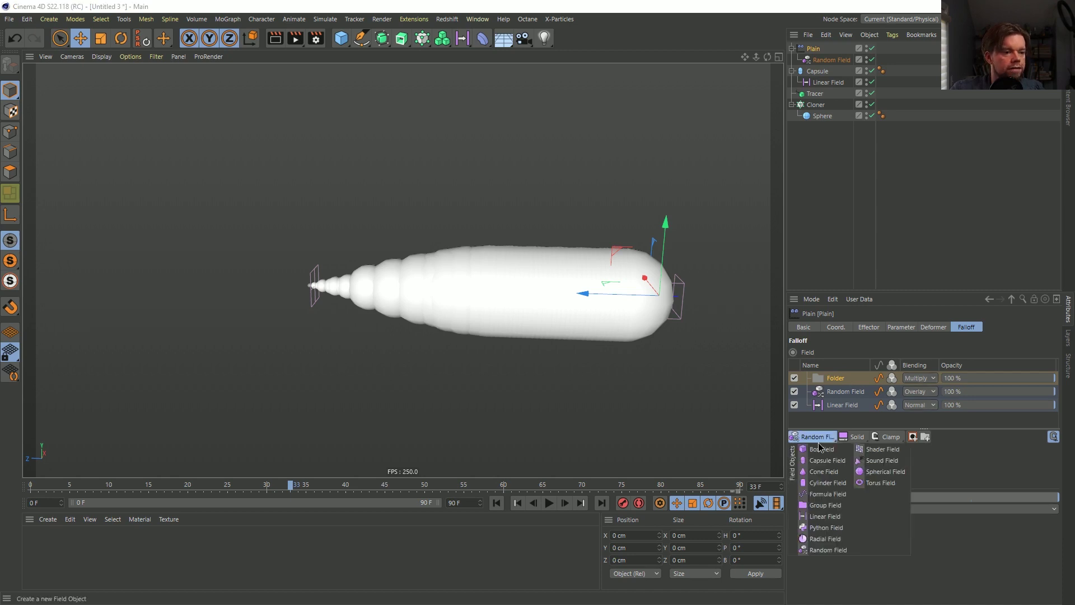
click(883, 472)
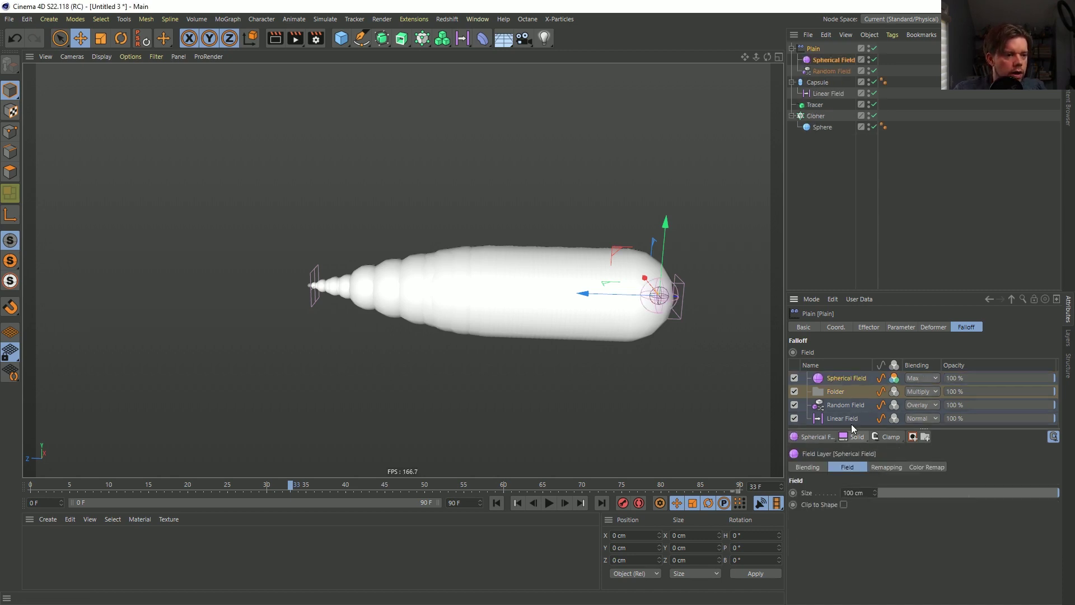
drag(836, 381, 833, 394)
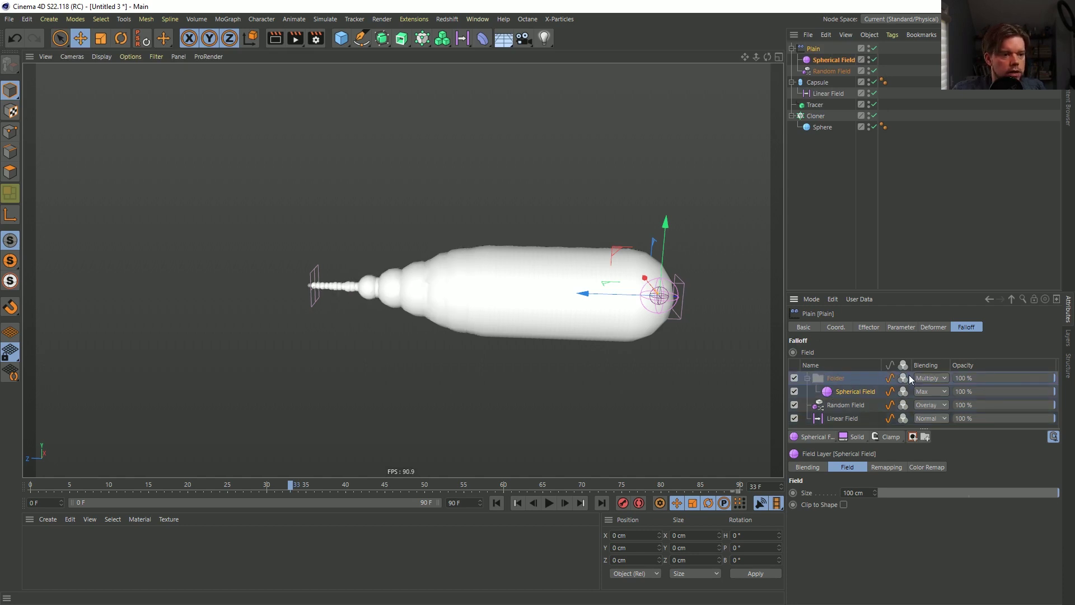
click(931, 391)
click(924, 394)
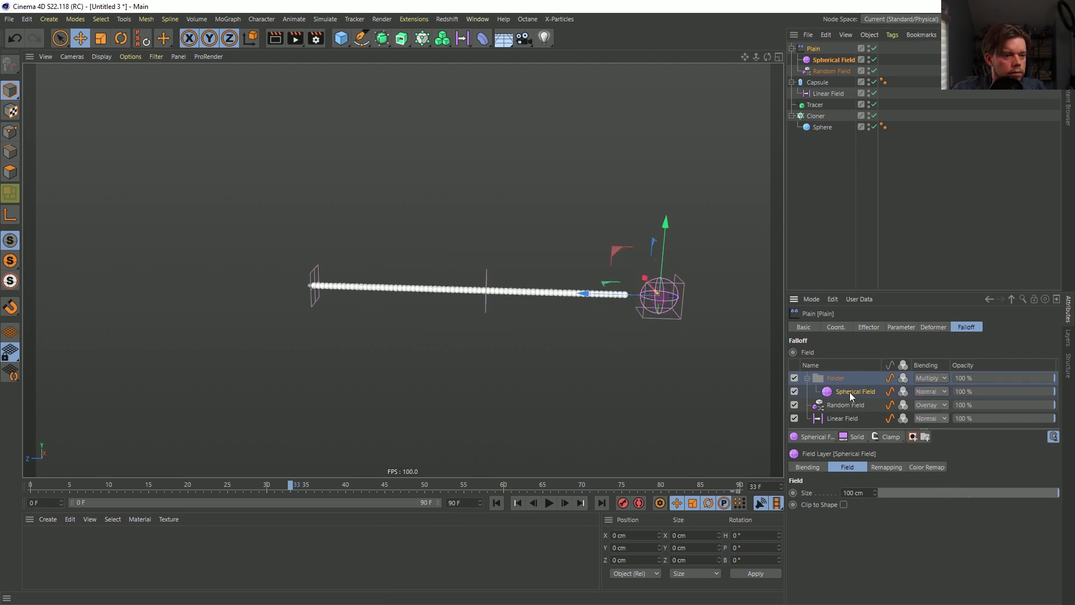
Centre the sphere field on the trail, test Add folder blending, and revert to Multiply.
drag(590, 295, 461, 290)
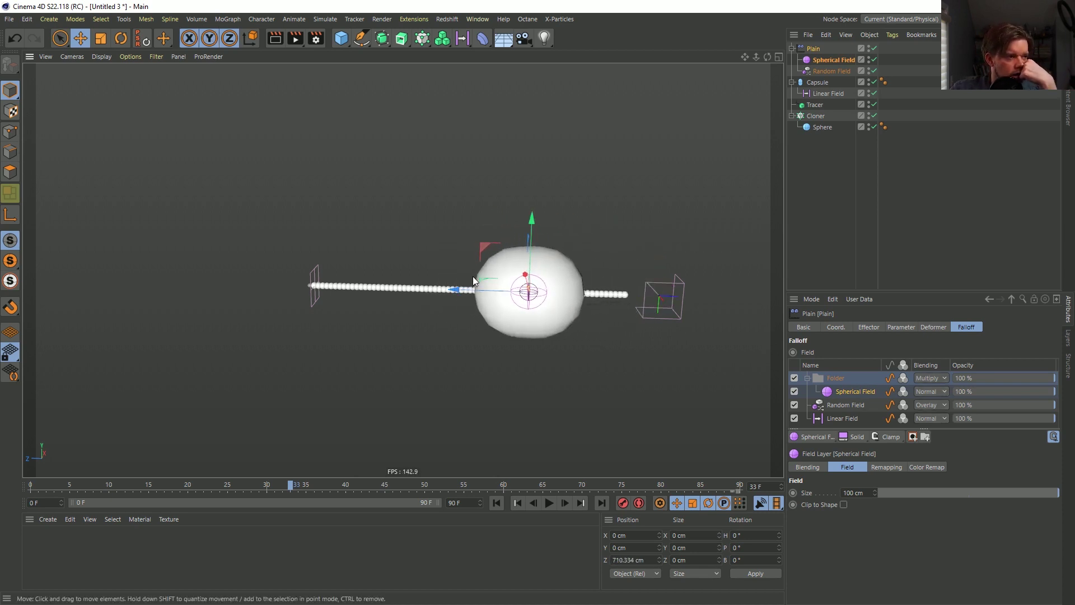
click(939, 379)
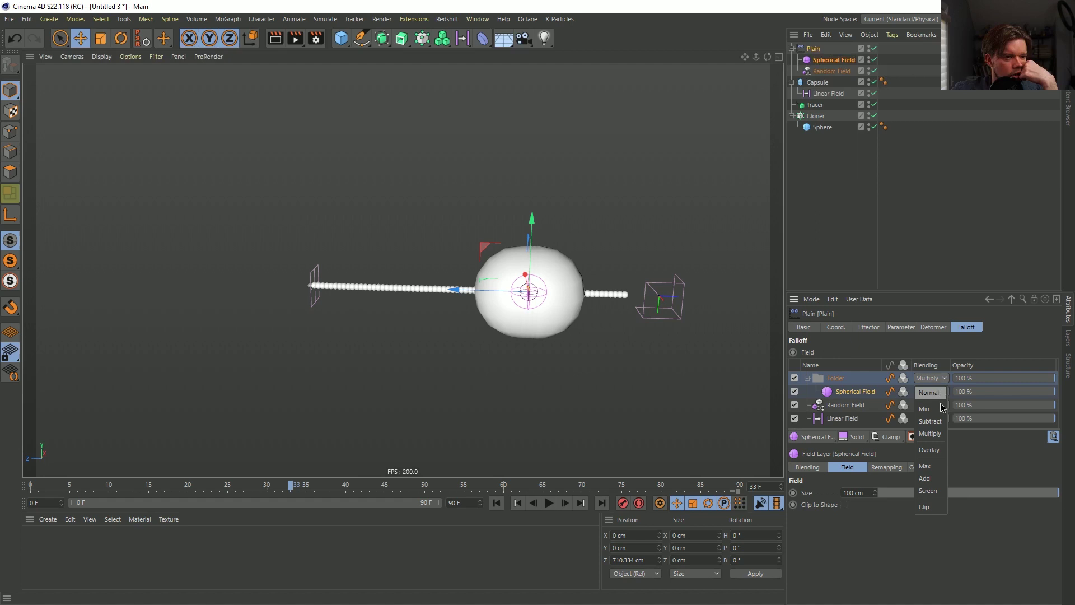
click(931, 479)
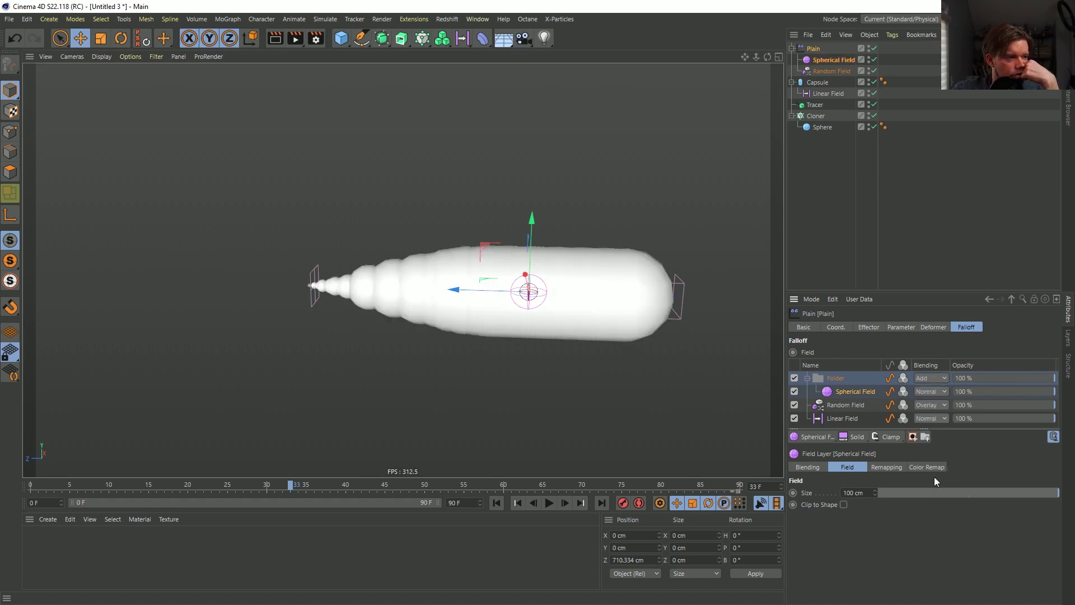
click(929, 377)
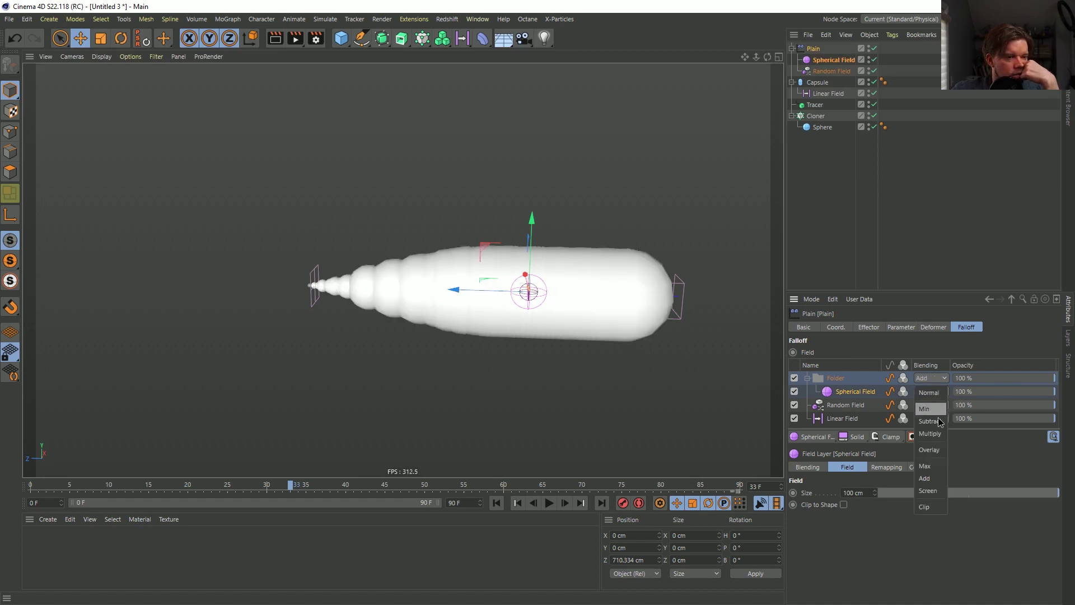
click(929, 433)
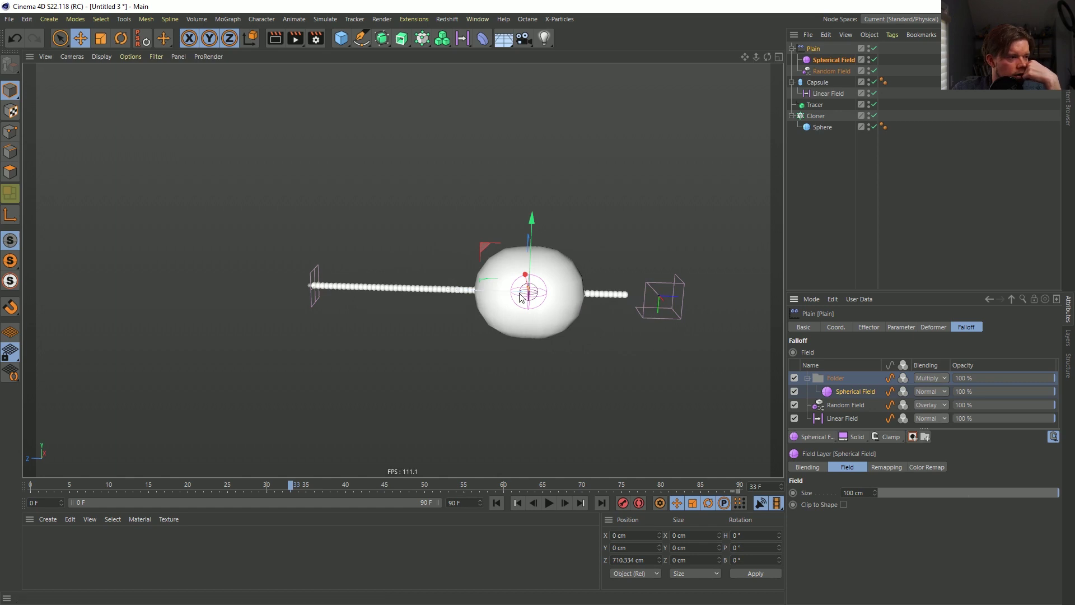
click(833, 60)
Set the Spherical Field's Inner Offset to 0% and scale it up to 326.3 cm.
click(926, 326)
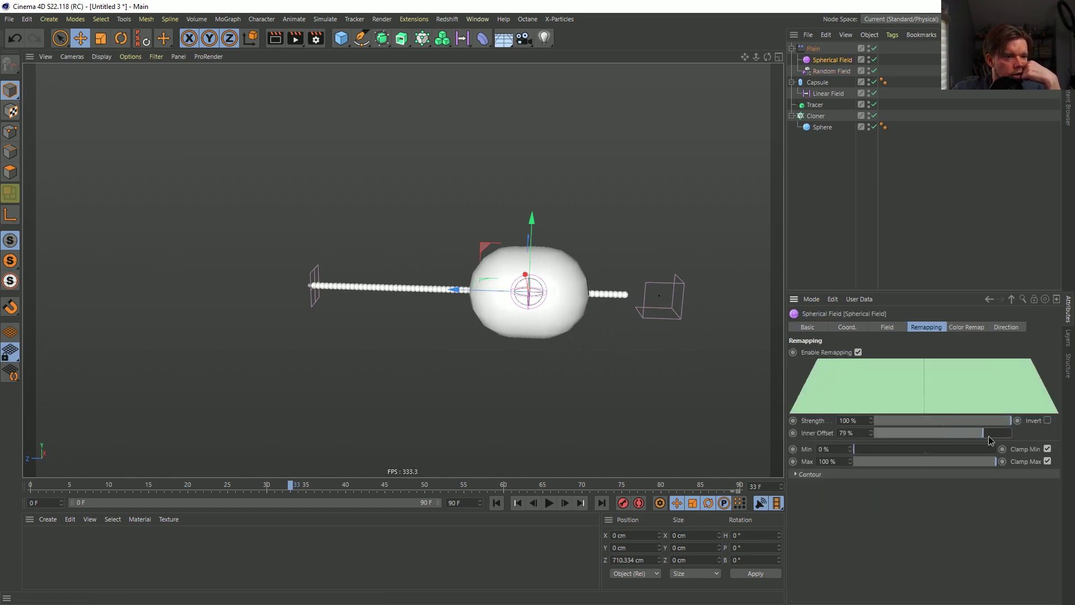
drag(953, 433, 874, 433)
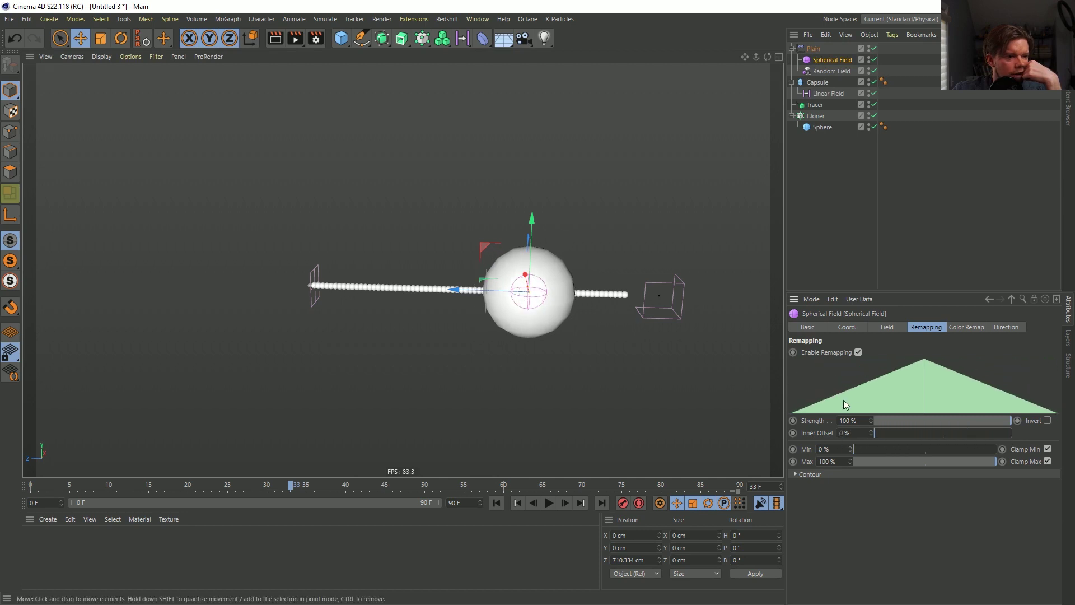
key(t)
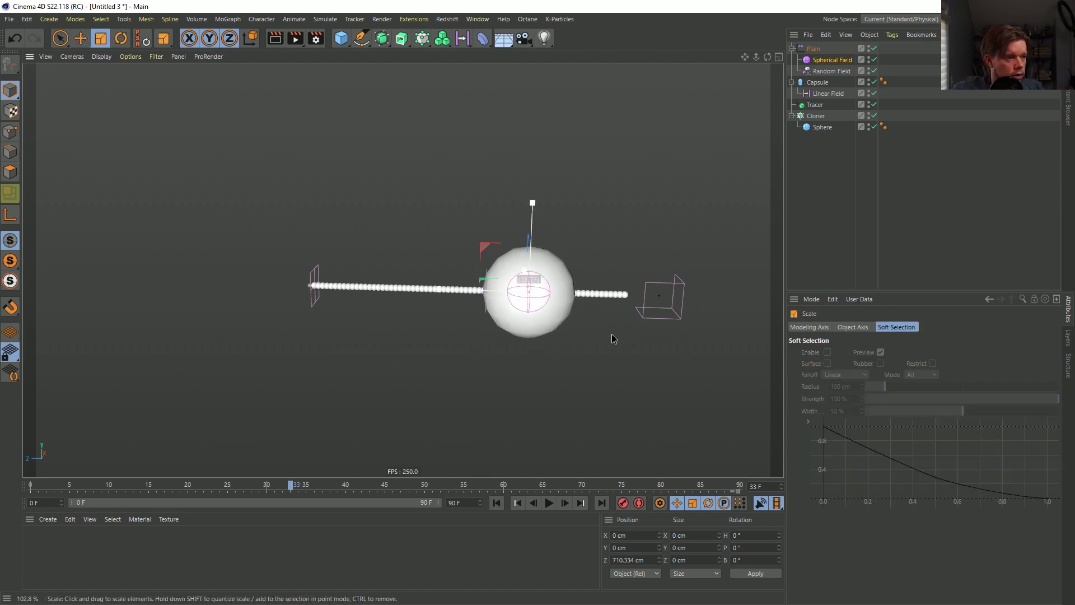
drag(531, 216, 538, 62)
Shift the sphere field slightly along the trail to Z 657.159 cm, undoing a downward move.
key(e)
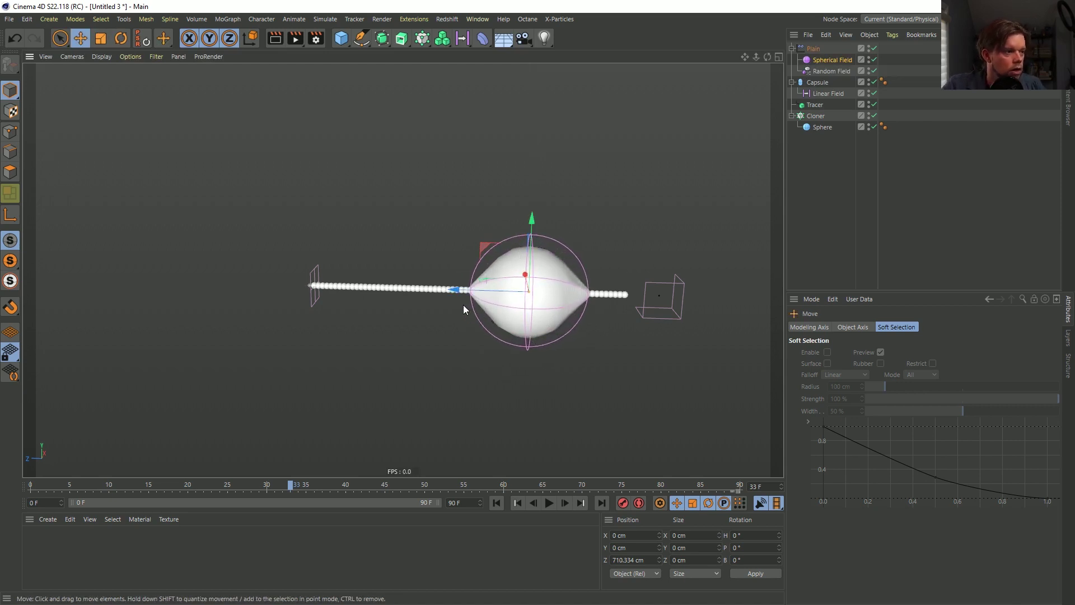
drag(455, 290, 467, 292)
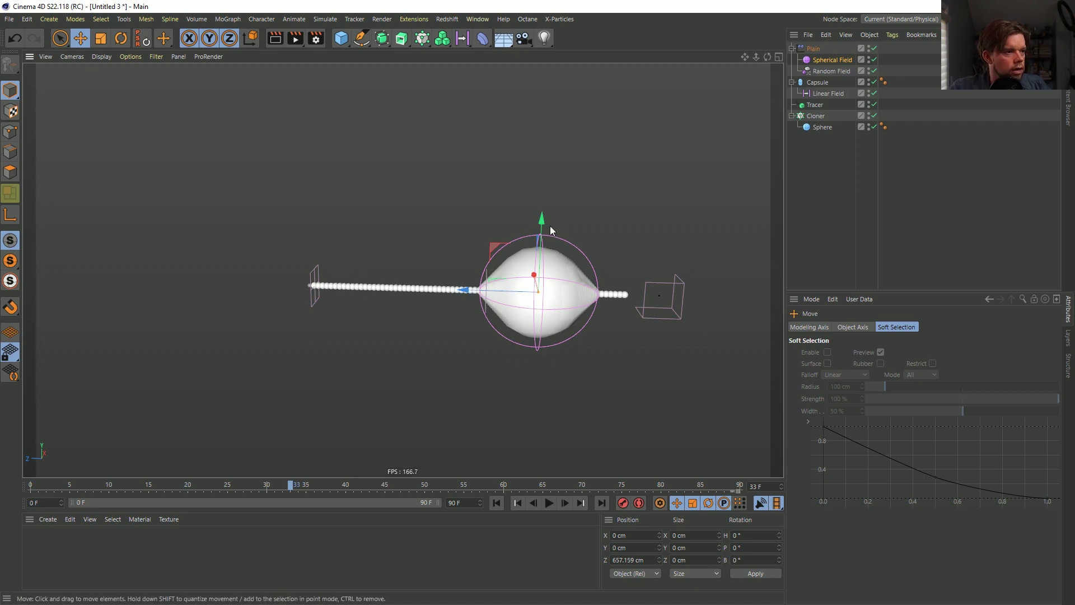
drag(541, 227, 546, 258)
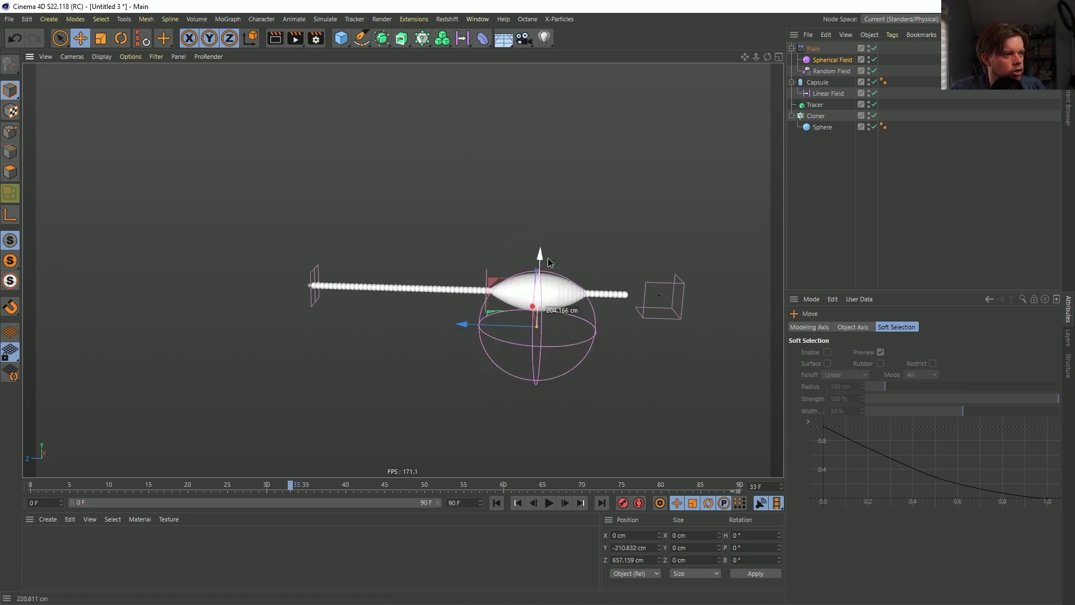
key(ctrl+z)
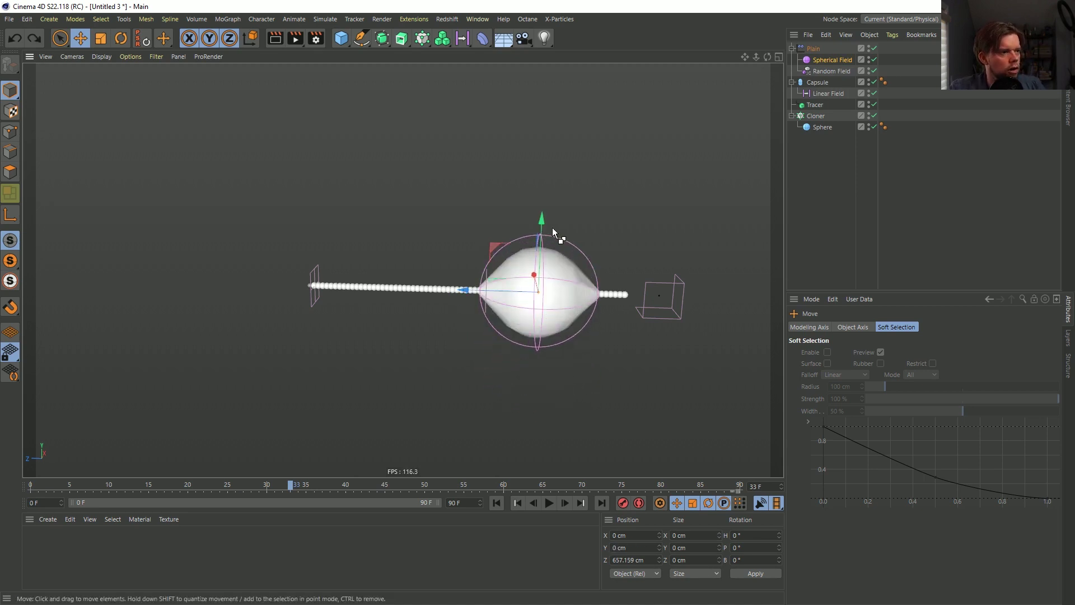
click(814, 49)
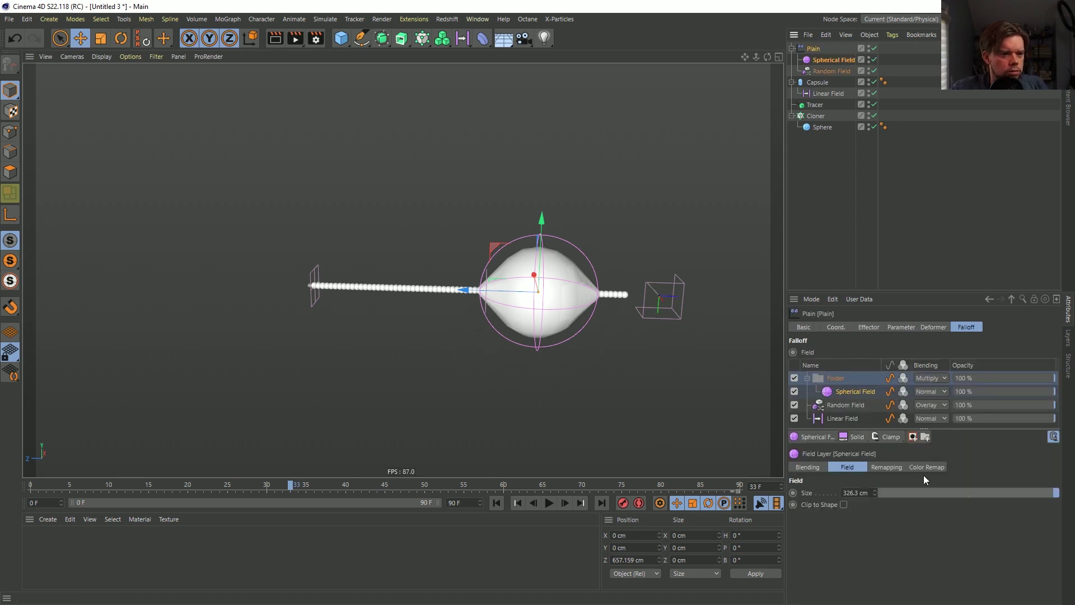
Add an Invert modifier above the Spherical Field in the folder, and lower the sphere.
click(913, 436)
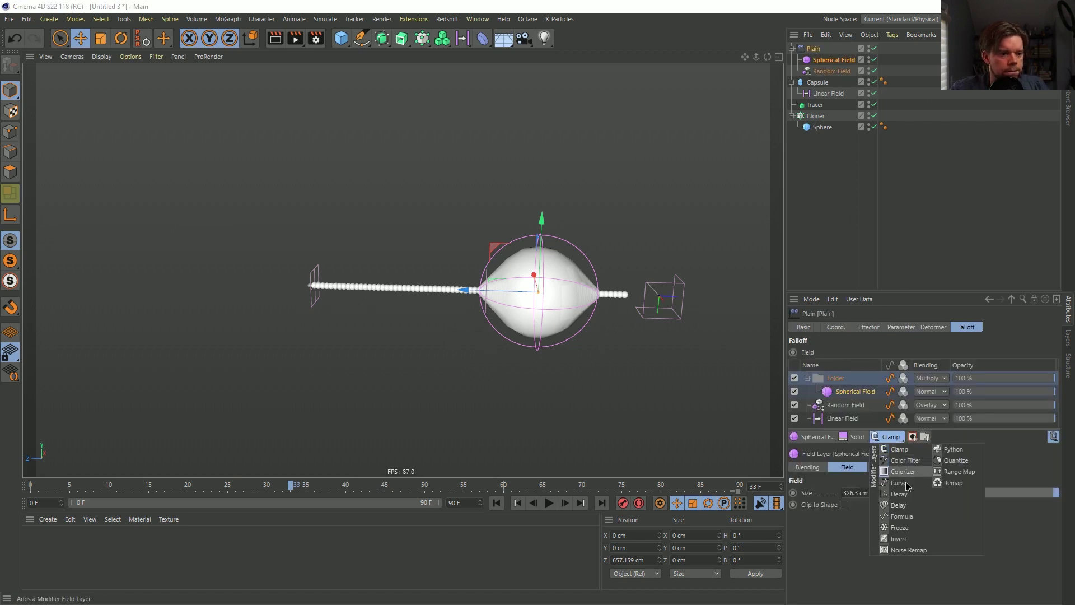
click(906, 538)
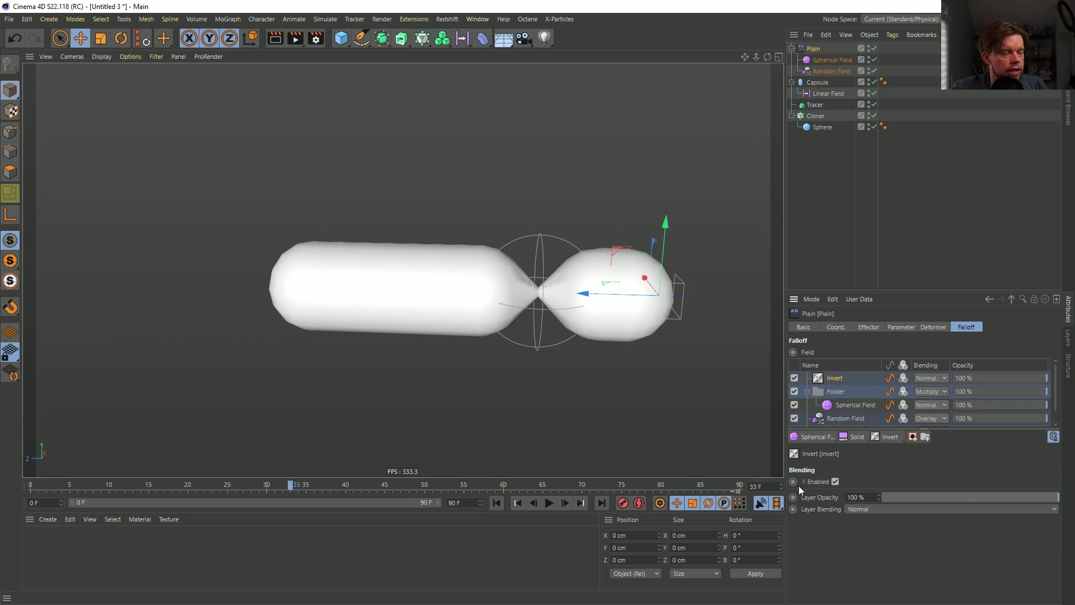
drag(834, 378, 843, 401)
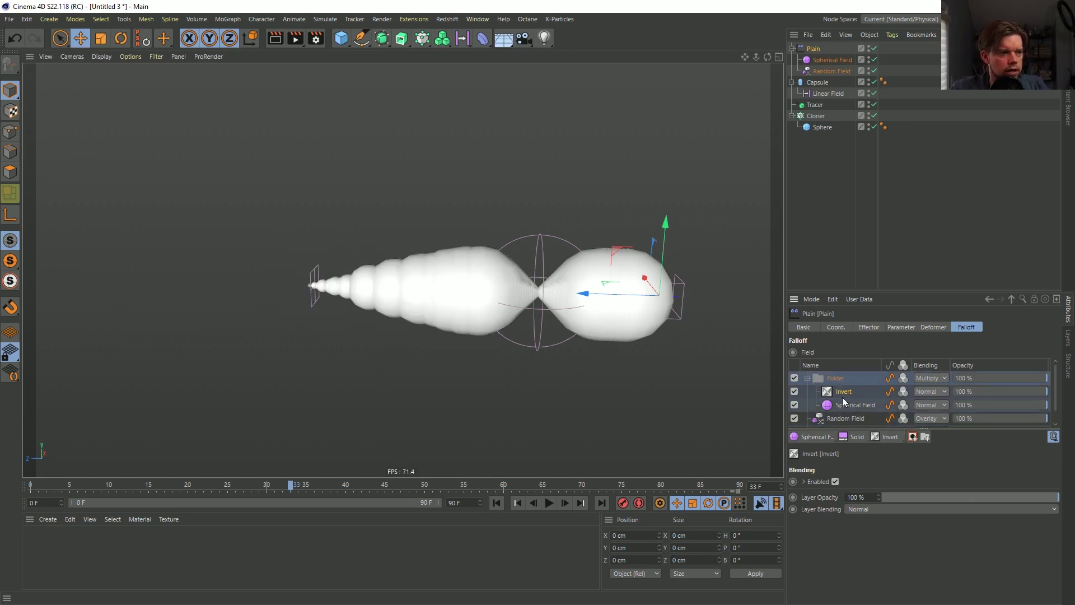
click(858, 409)
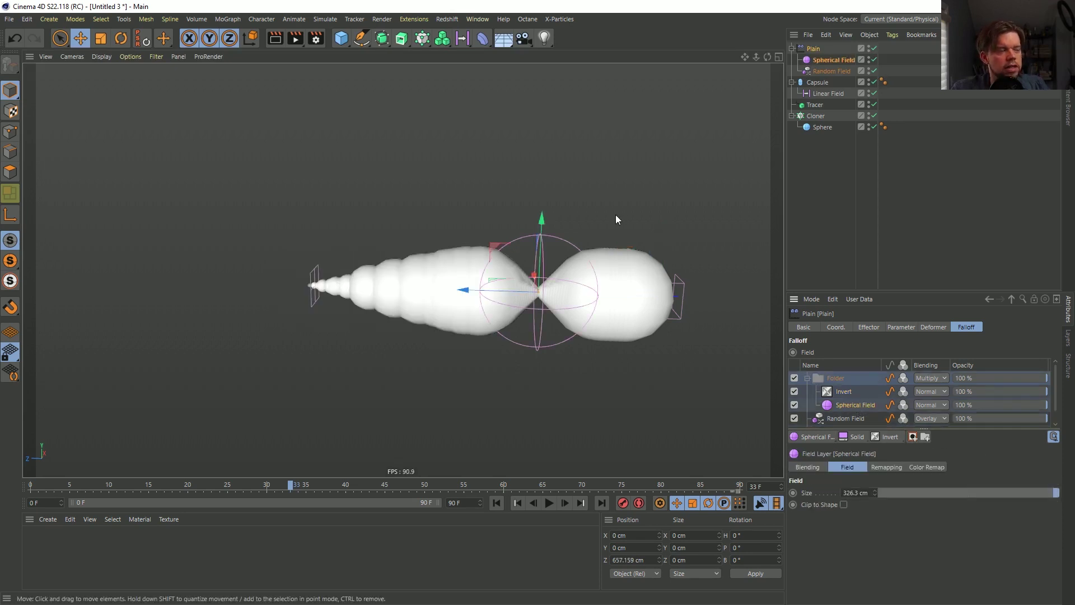
drag(542, 224, 536, 372)
At frame 61, raise the sphere field to pinch the capsule and enlarge it to 453.3 cm.
click(497, 503)
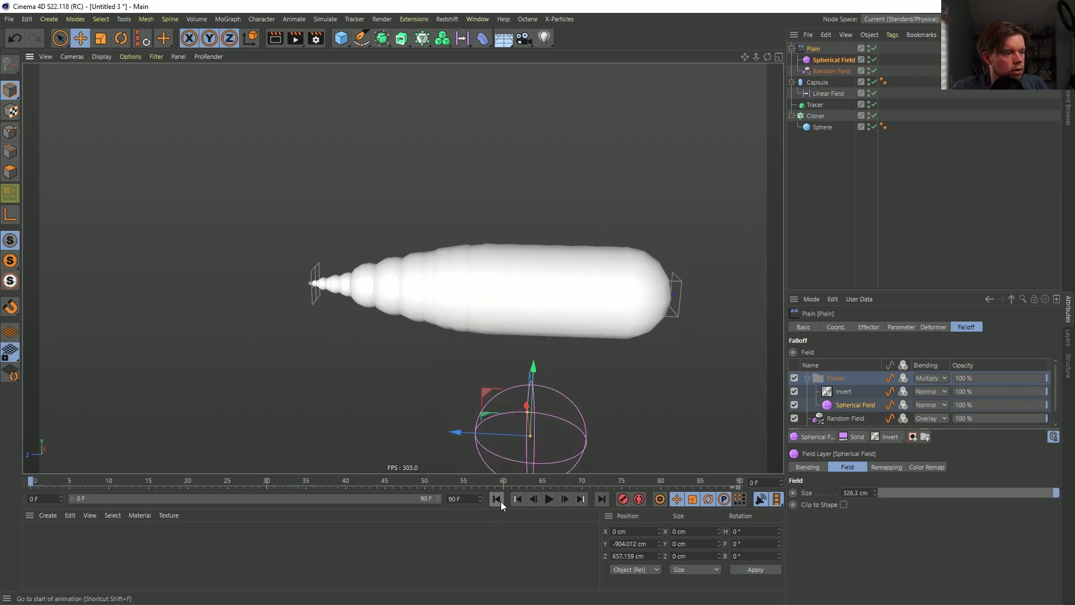
click(549, 499)
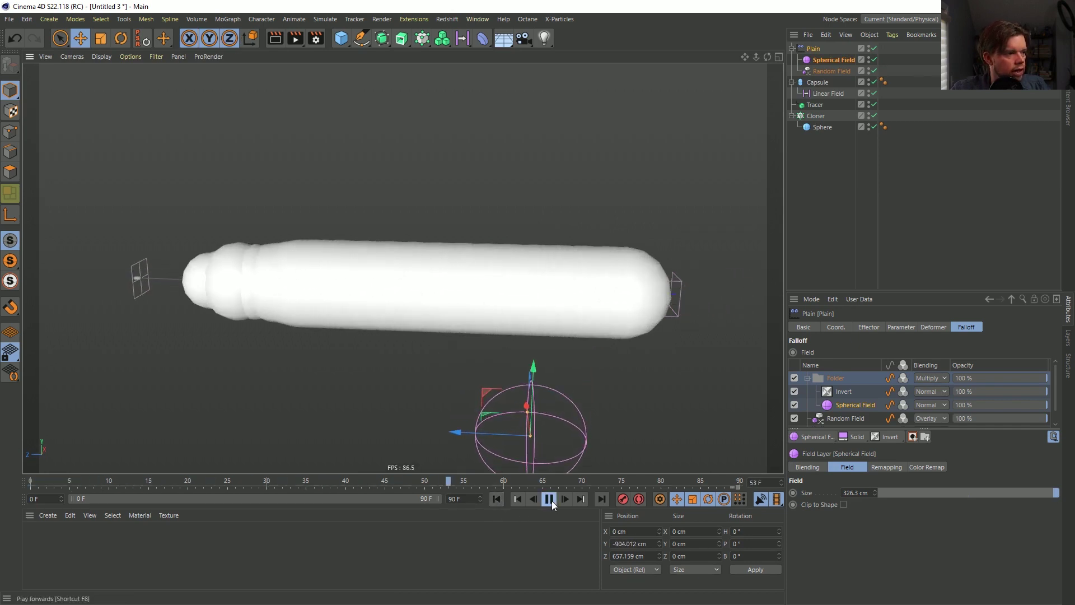
click(552, 501)
drag(533, 365, 567, 216)
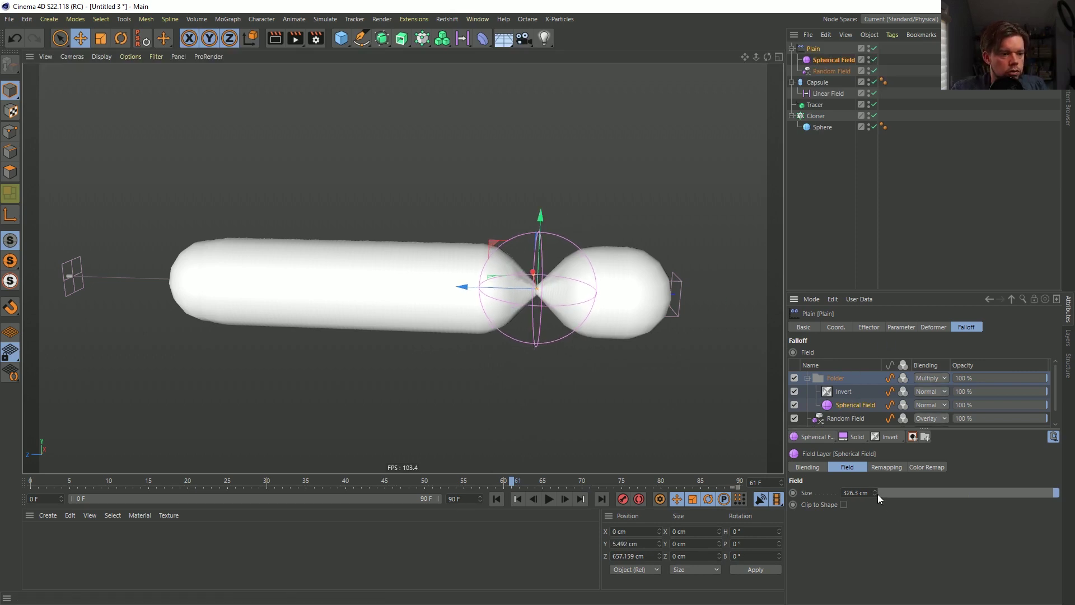
mouse_move(878, 494)
mouse_down()
mouse_move(880, 476)
mouse_move(878, 494)
mouse_up()
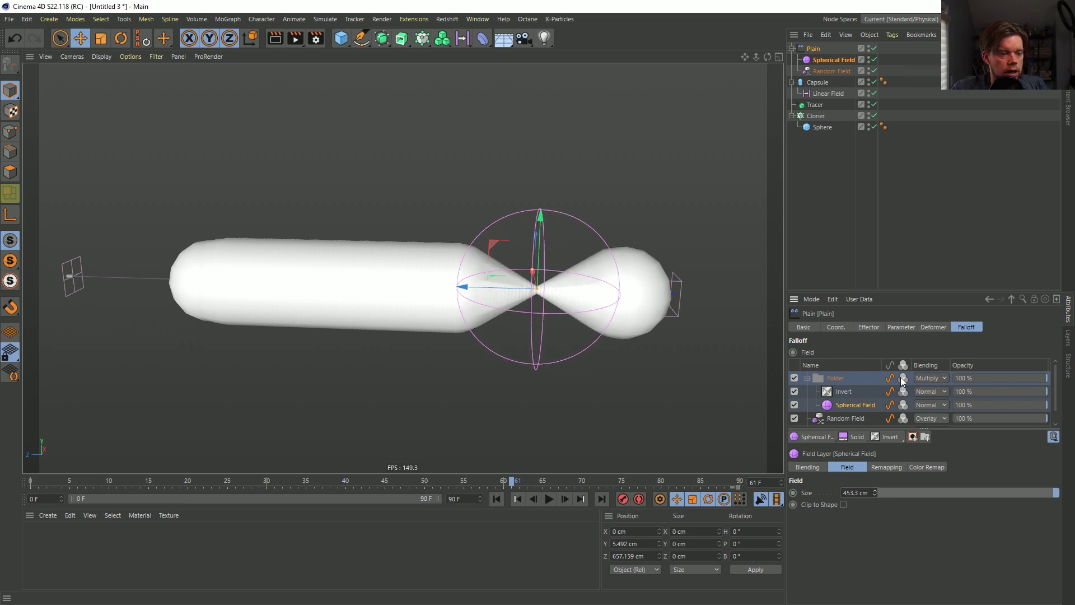
Review the Plain effector's tabs, then raise the Spherical Field's Inner Offset to 24%.
click(900, 327)
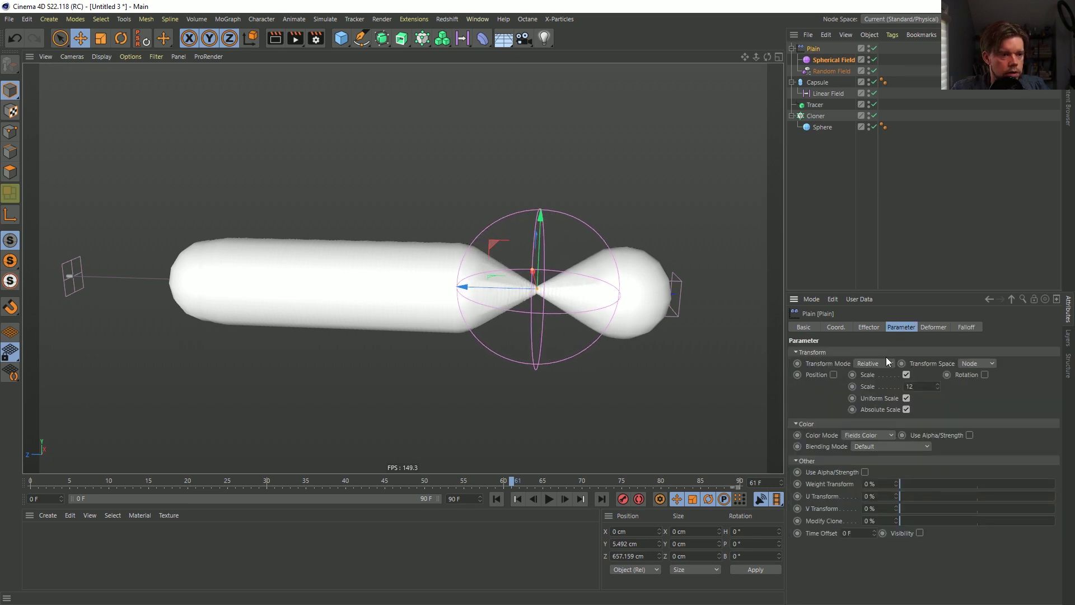
click(966, 327)
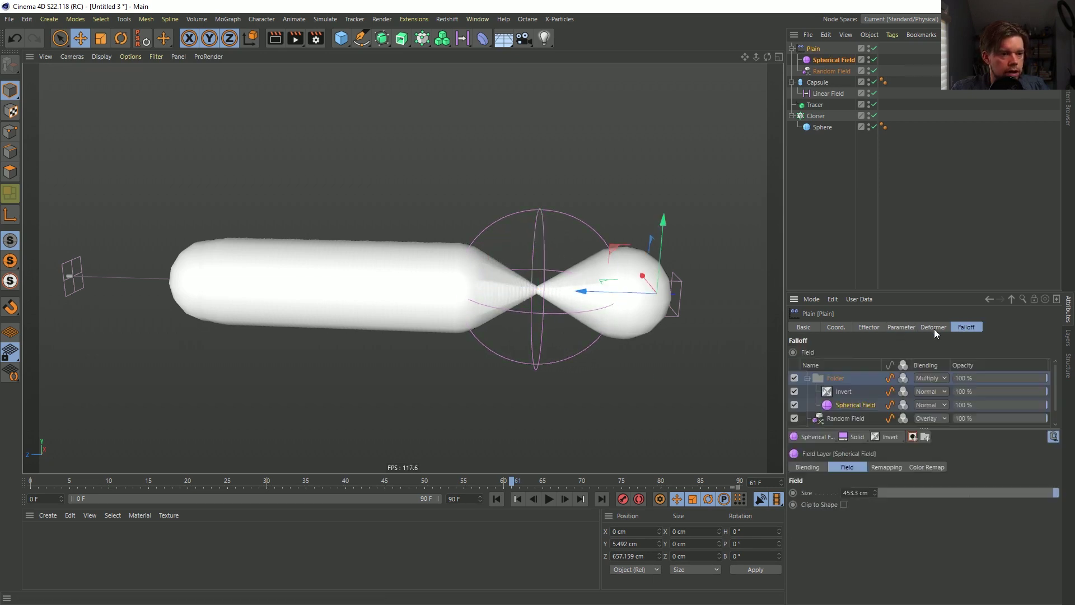
click(933, 327)
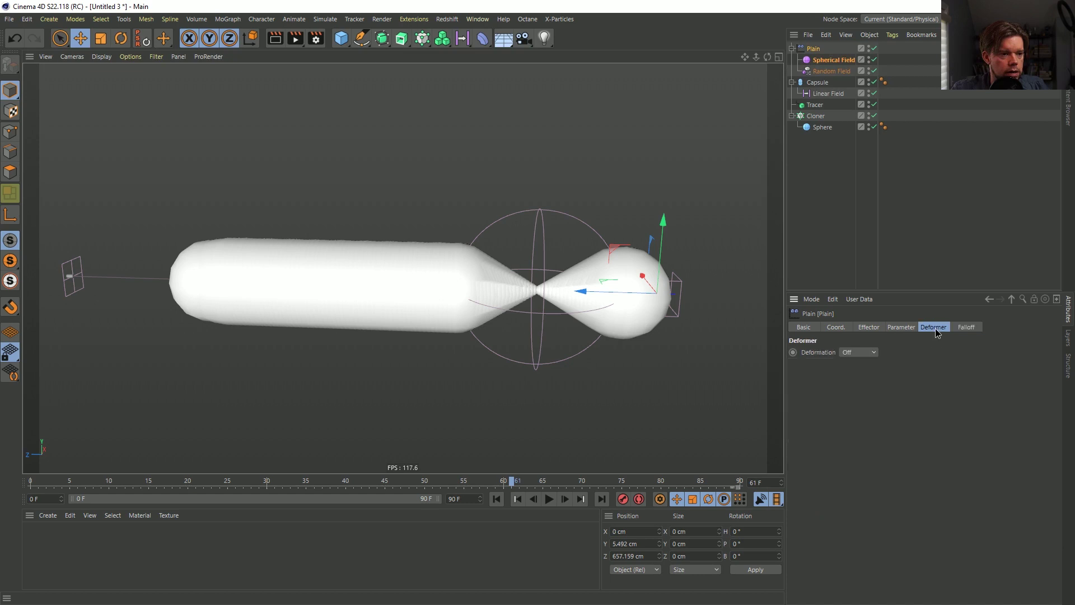
click(846, 60)
drag(871, 432, 906, 432)
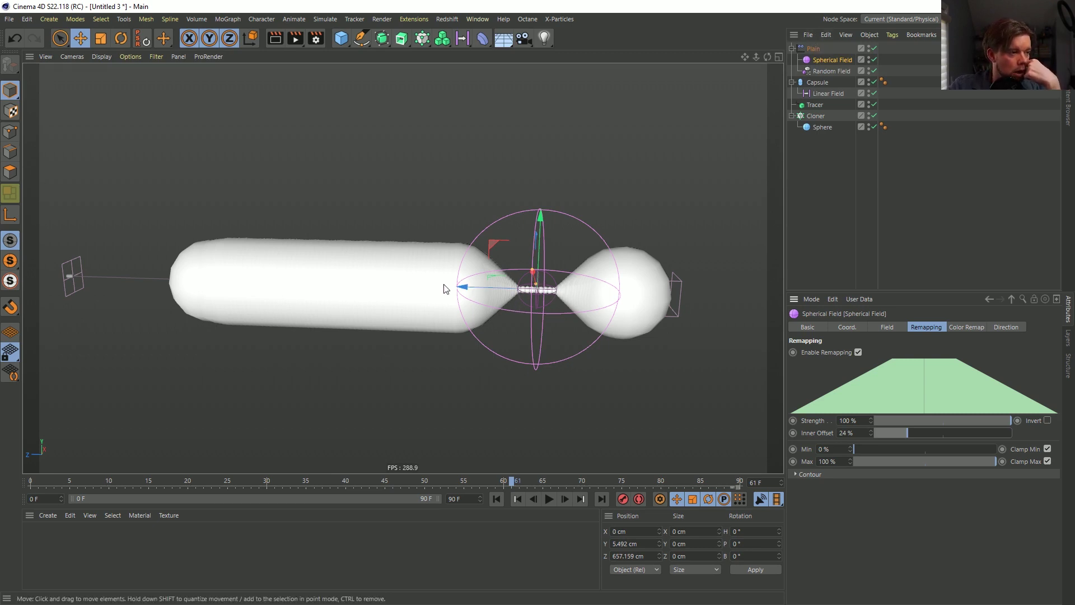
Set the cloned Sphere's radius to 2 cm.
click(818, 127)
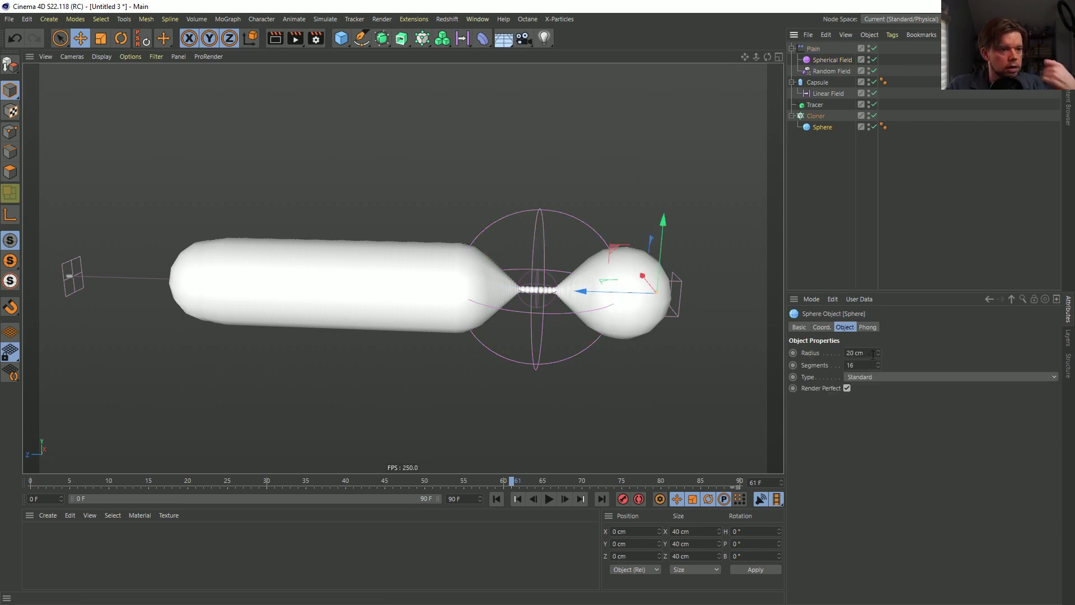
click(873, 354)
text(2)
key(Return)
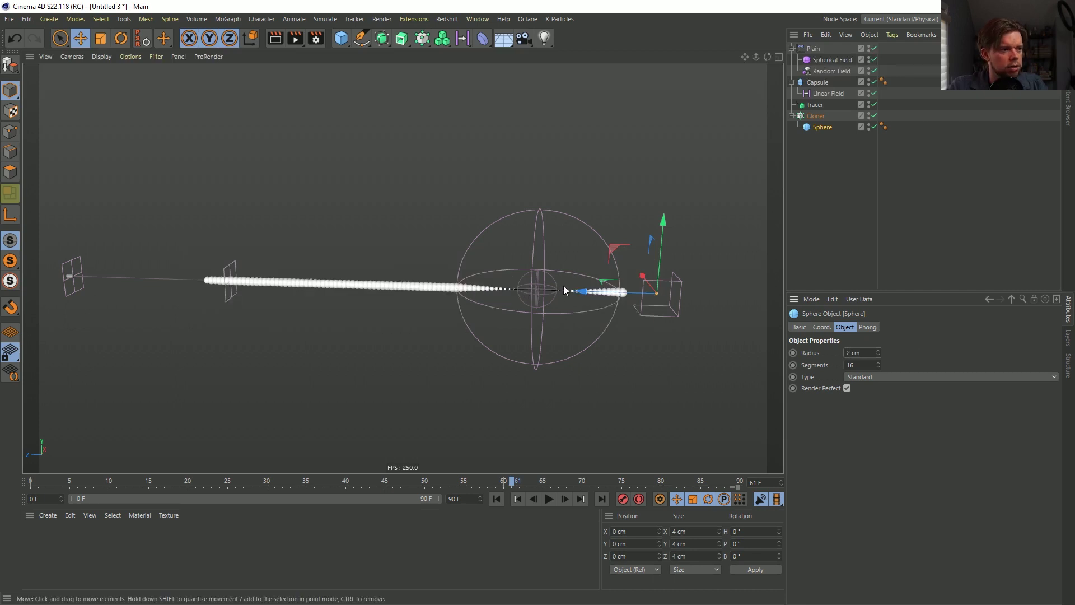
Set the Plain effector's Scale to 120 and rewind to frame 0.
click(815, 49)
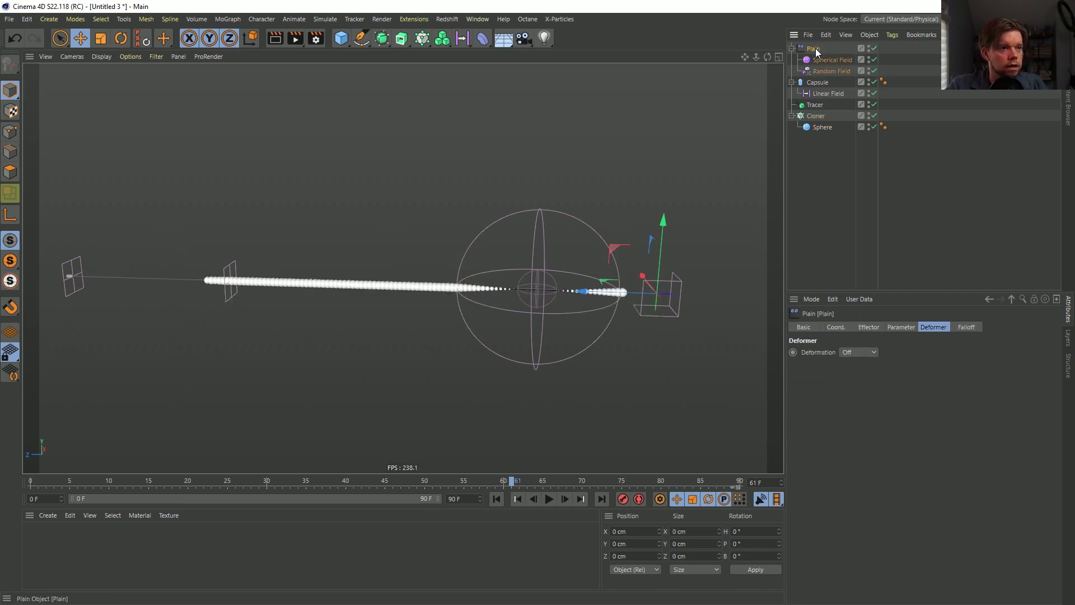
click(900, 327)
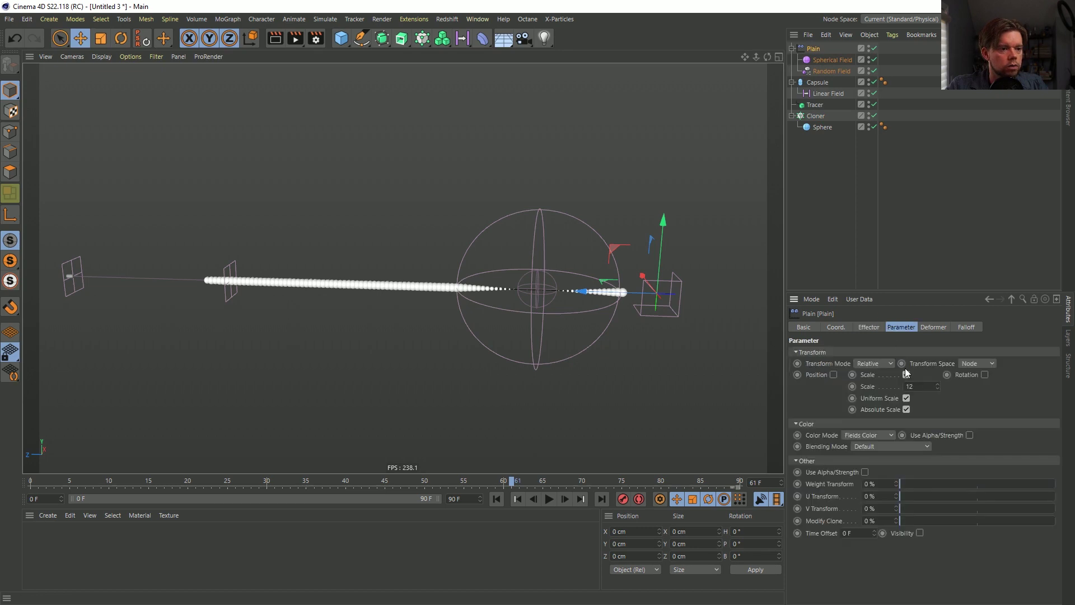
click(907, 374)
click(931, 387)
text(120)
key(Return)
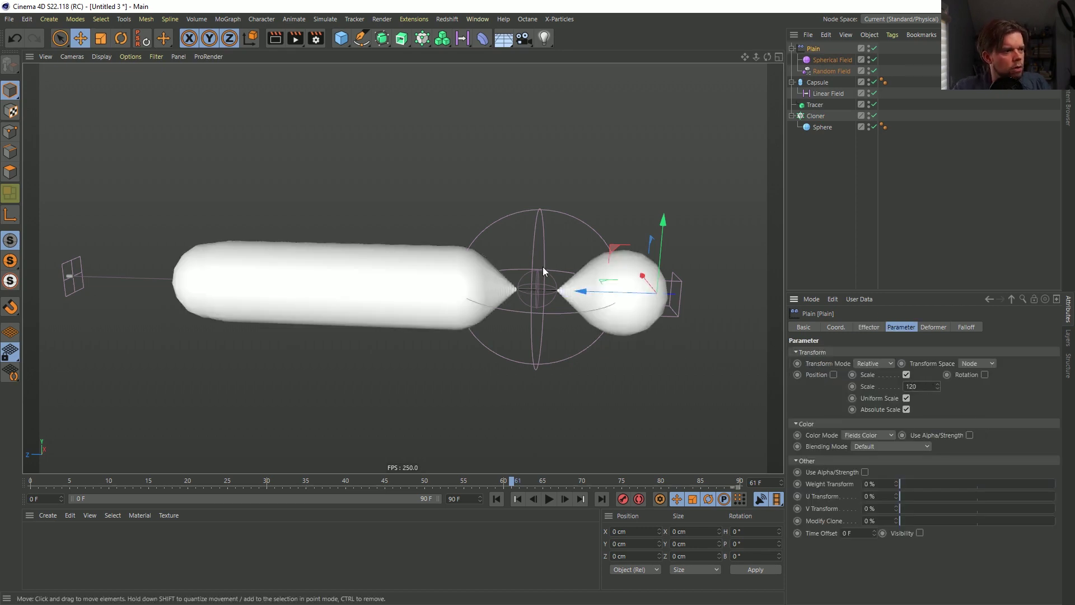
click(497, 499)
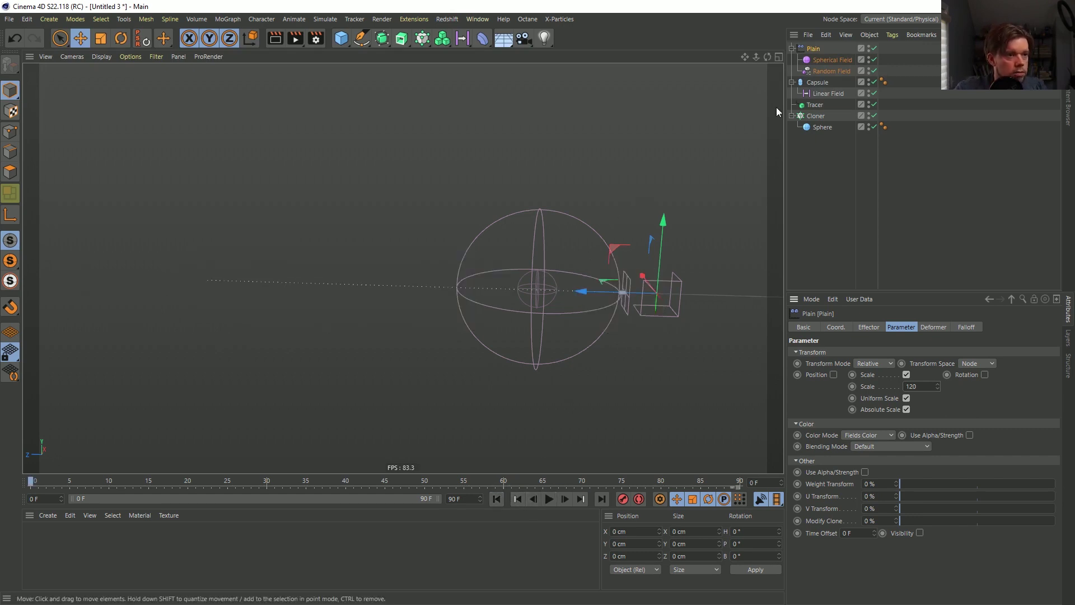
Drop the Spherical Field off the trail, play to frame 63, then raise it to Y 1.035 cm.
click(817, 60)
drag(539, 218, 522, 323)
click(549, 498)
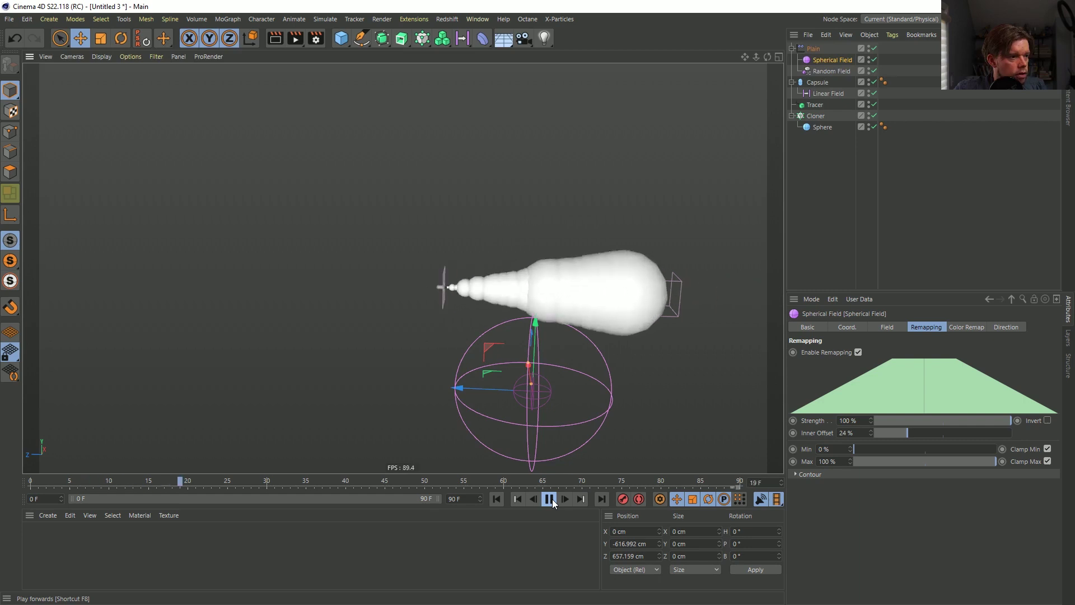
click(550, 498)
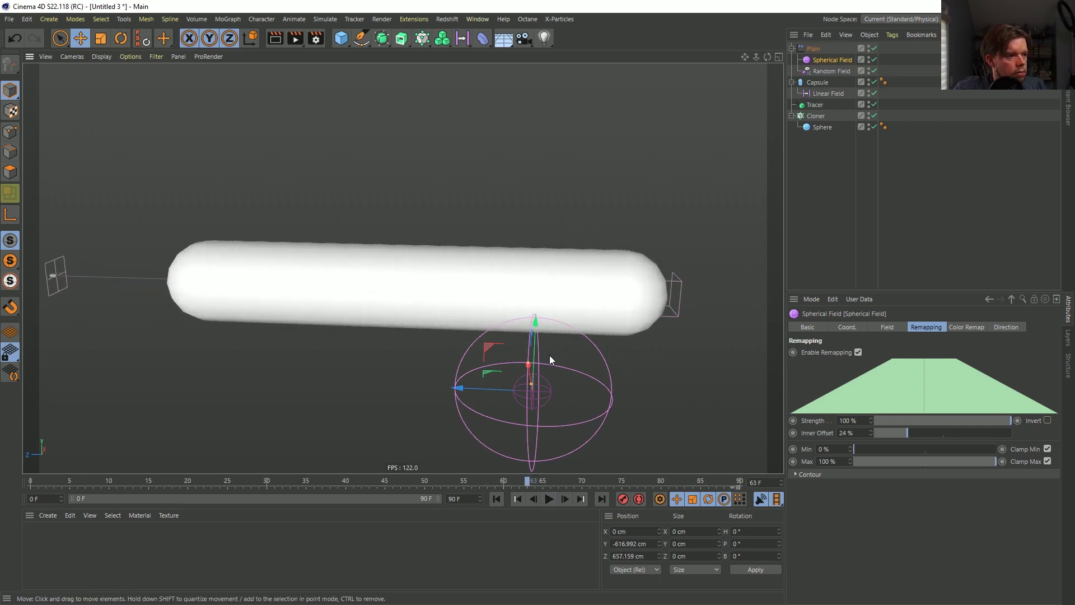
drag(534, 328, 571, 233)
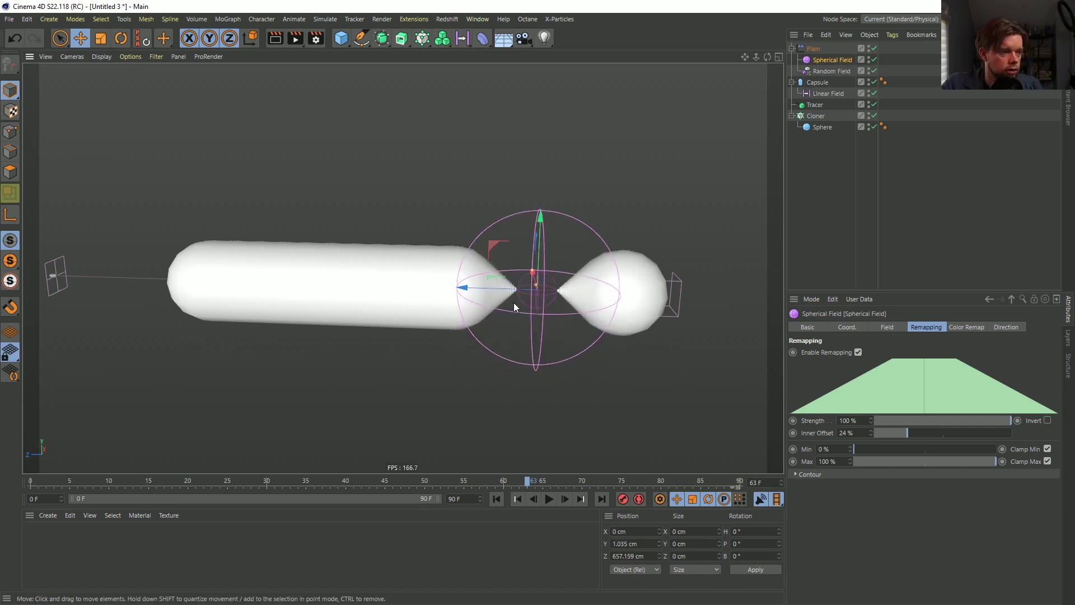
Set the Spherical Field's Contour Mode to Curve.
click(807, 475)
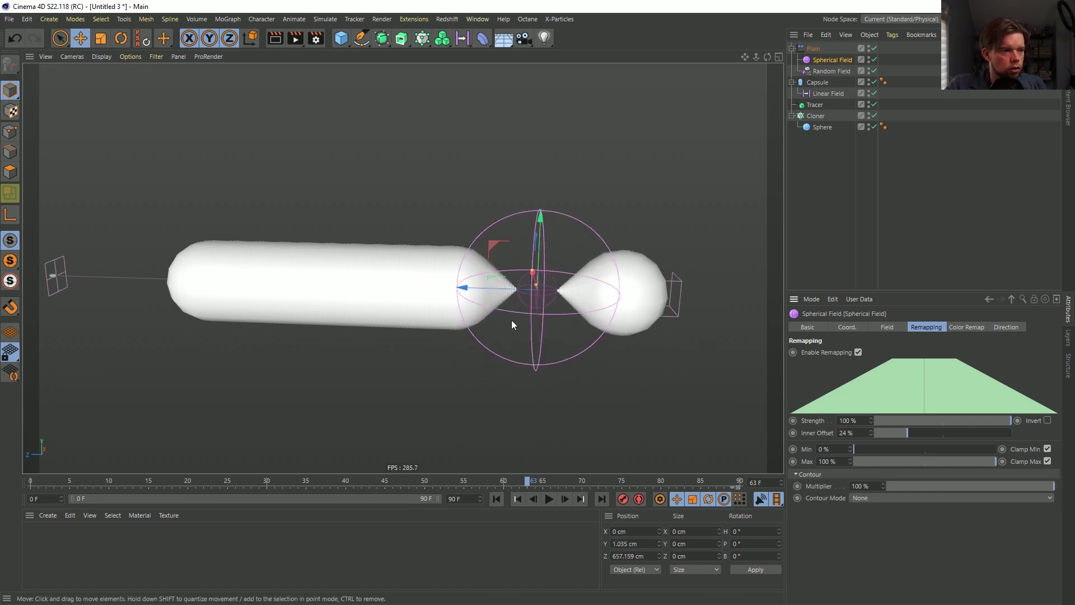
click(874, 498)
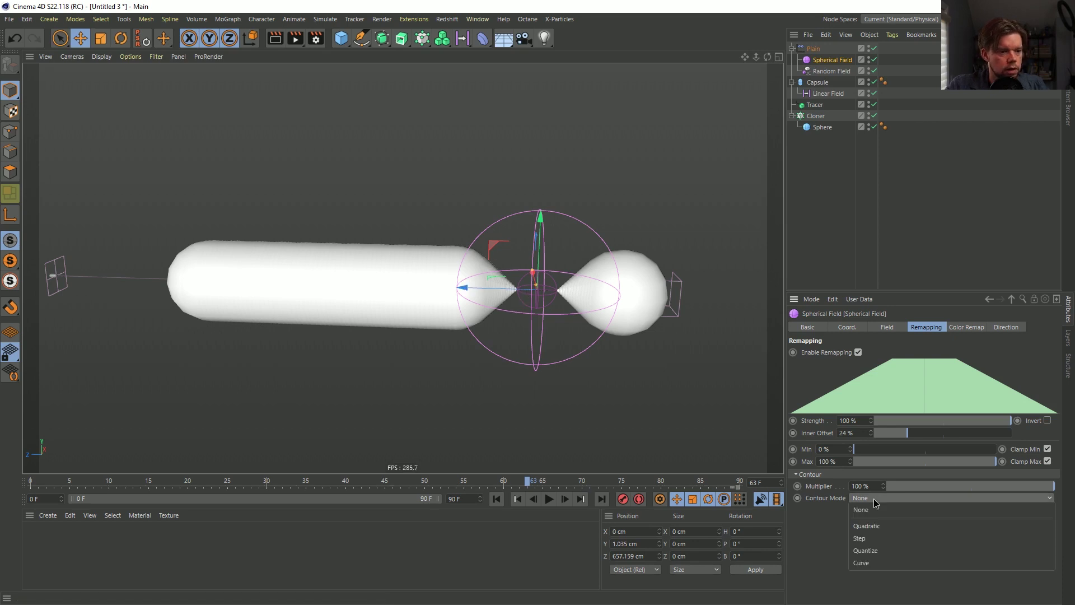
click(878, 549)
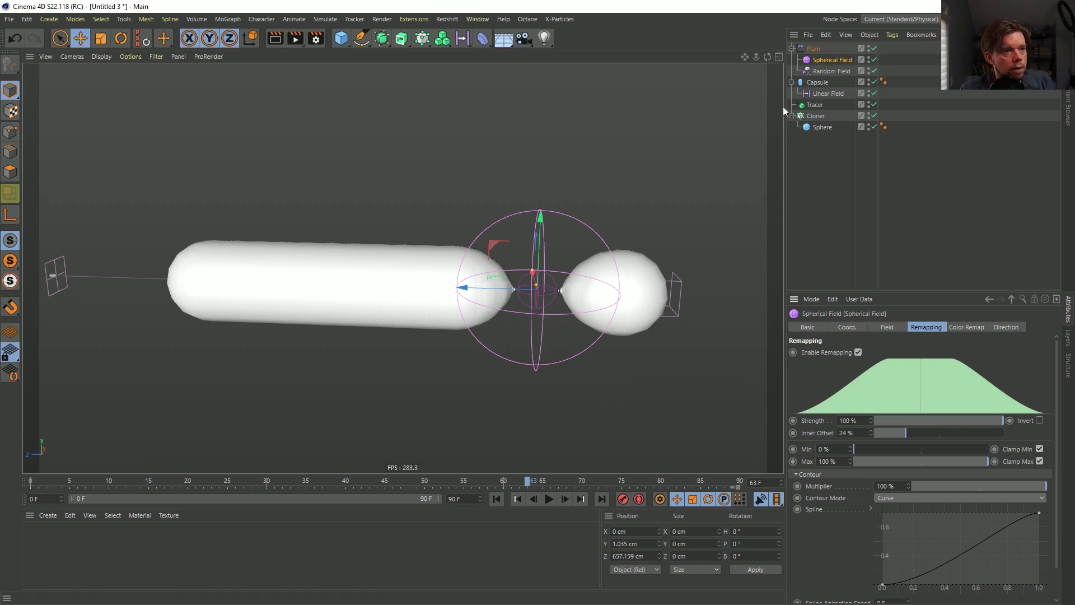
Duplicate the Spherical Field under Plain and move the copy back along the trail to about Z 1015 cm.
click(814, 49)
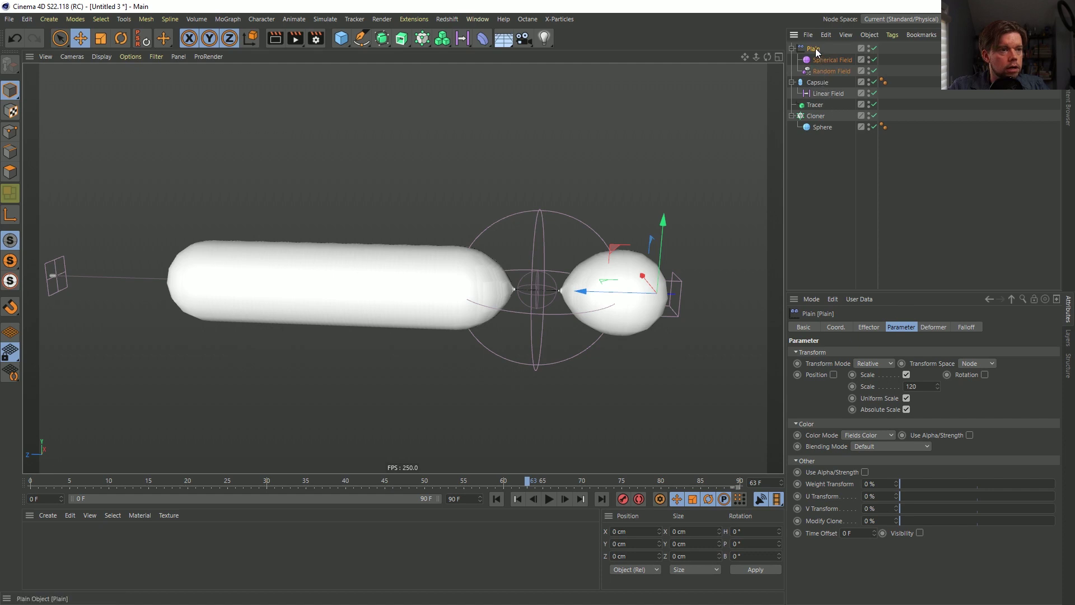
click(963, 328)
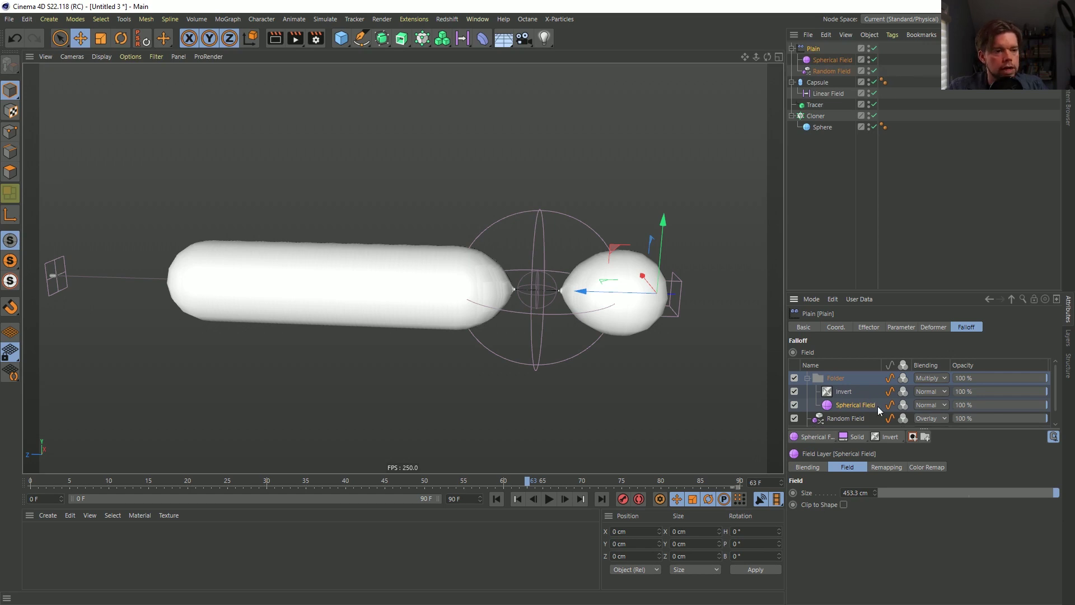
drag(848, 405, 823, 61)
drag(498, 291, 343, 294)
Add the second Spherical Field to Plain's falloff list with Add blending.
click(818, 50)
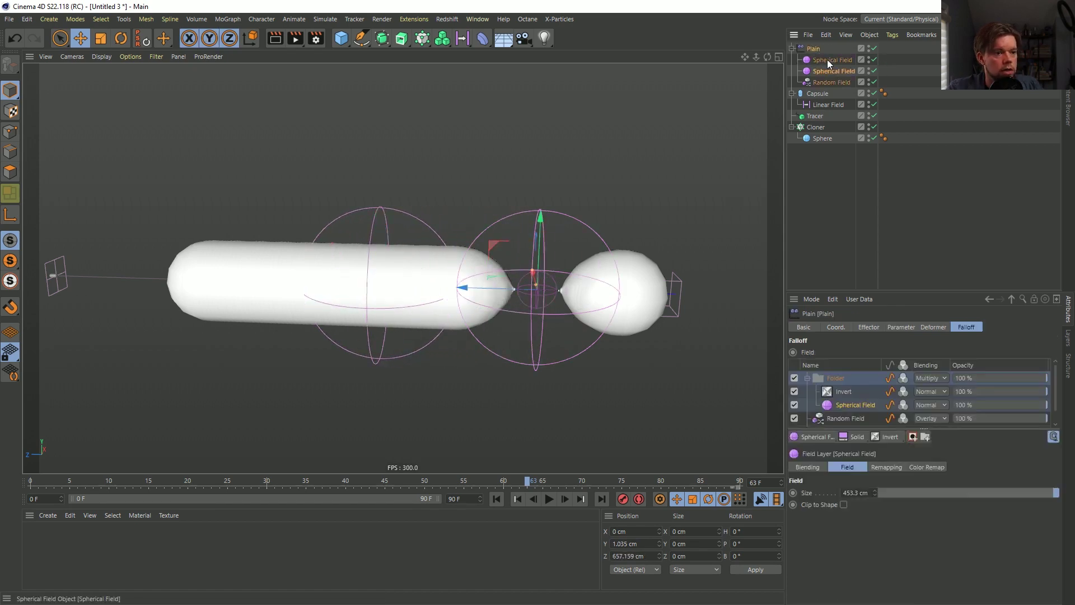
drag(835, 159, 852, 395)
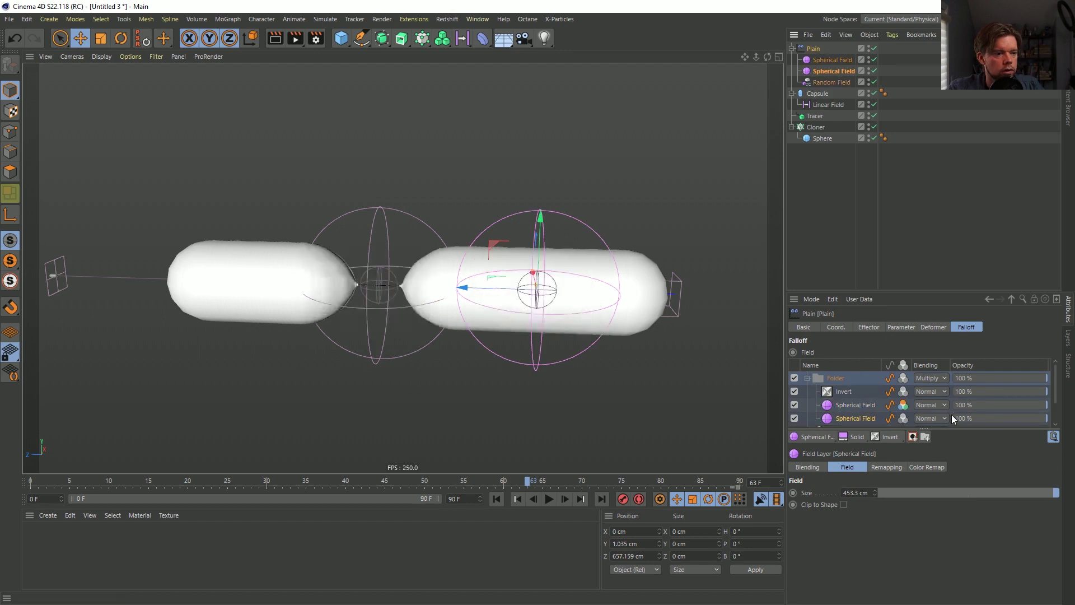
click(924, 404)
click(930, 448)
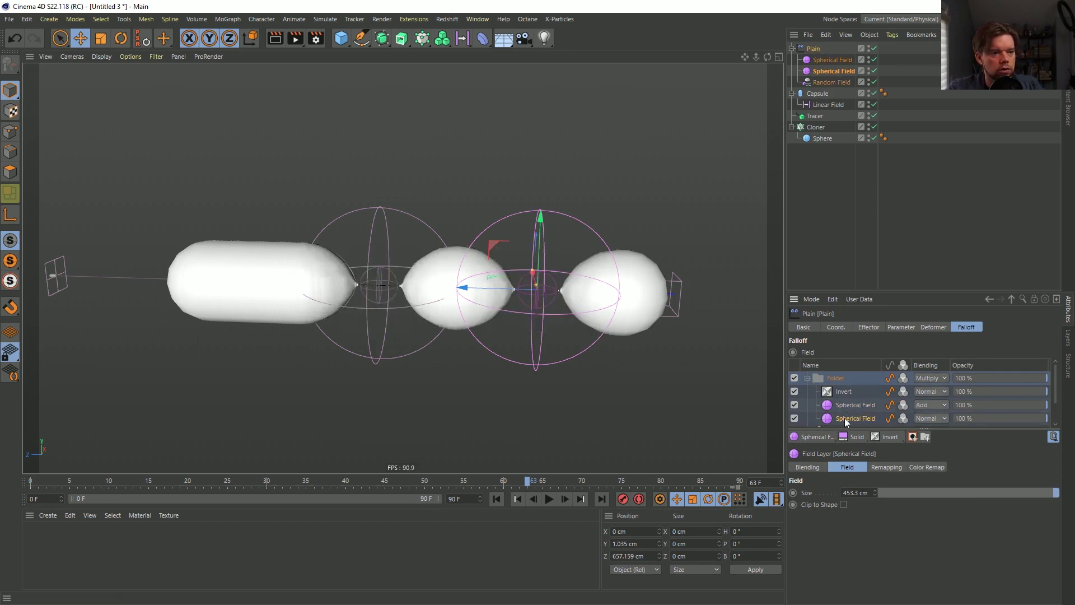
Move and enlarge the Spherical Field to pinch a third blob near Z 1747 cm, undoing an accidental duplicate.
click(831, 61)
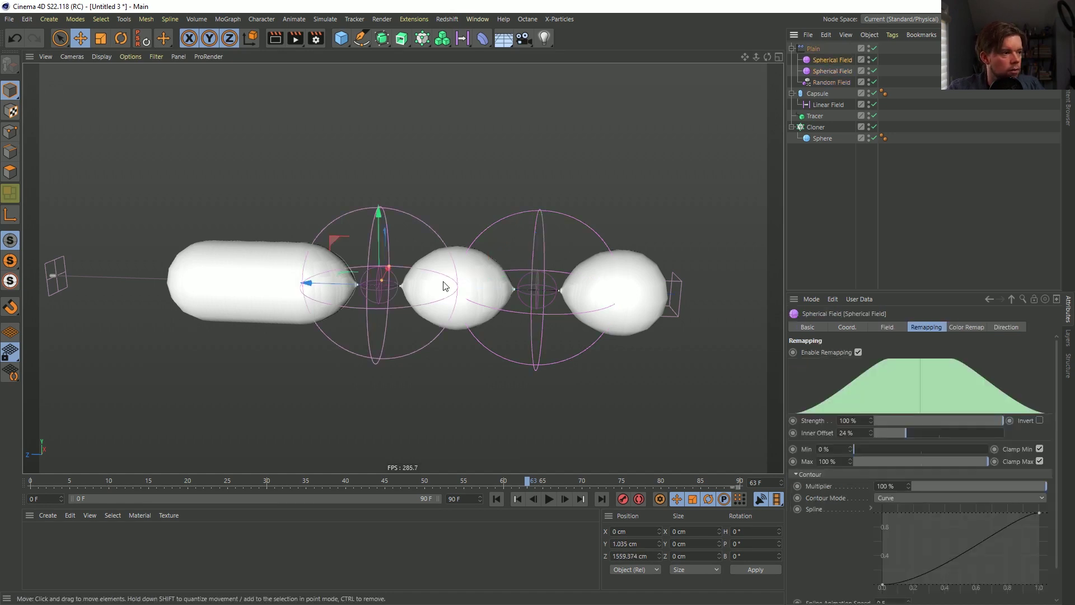
drag(307, 288, 277, 290)
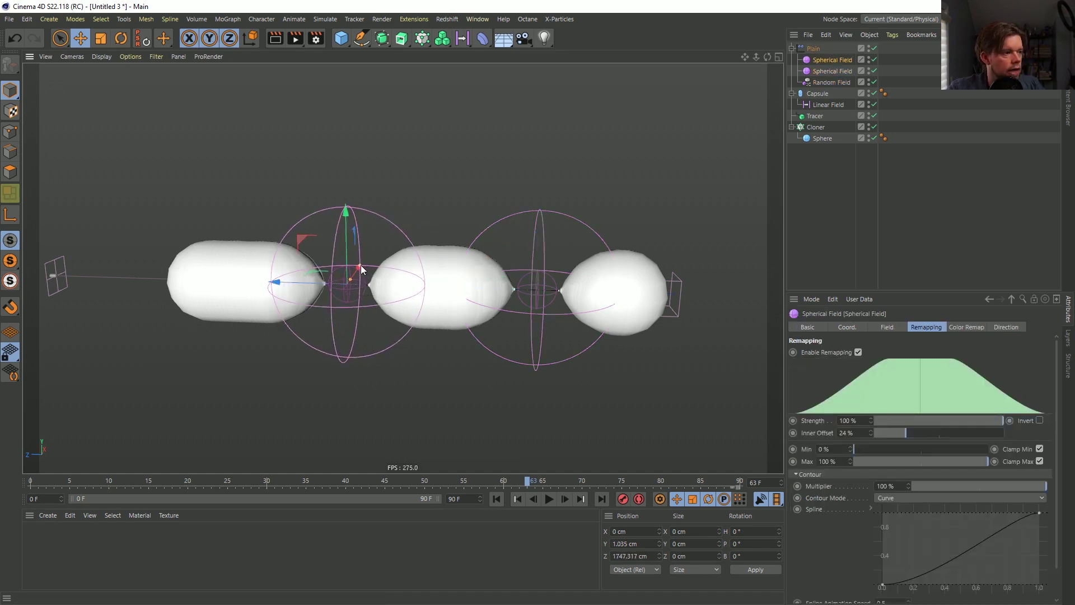
drag(368, 269, 347, 327)
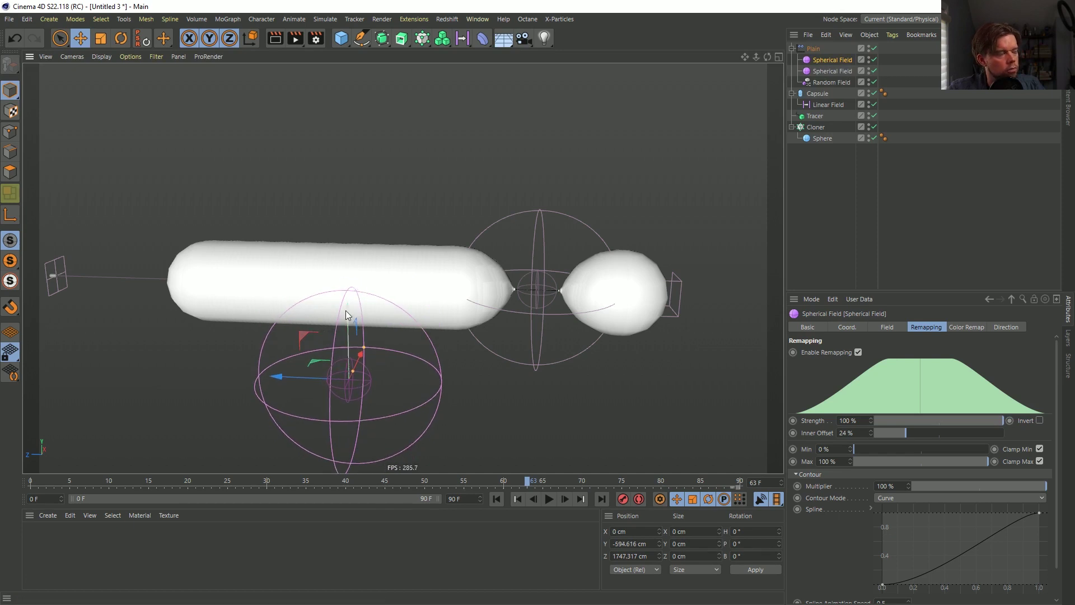
drag(345, 310, 374, 215)
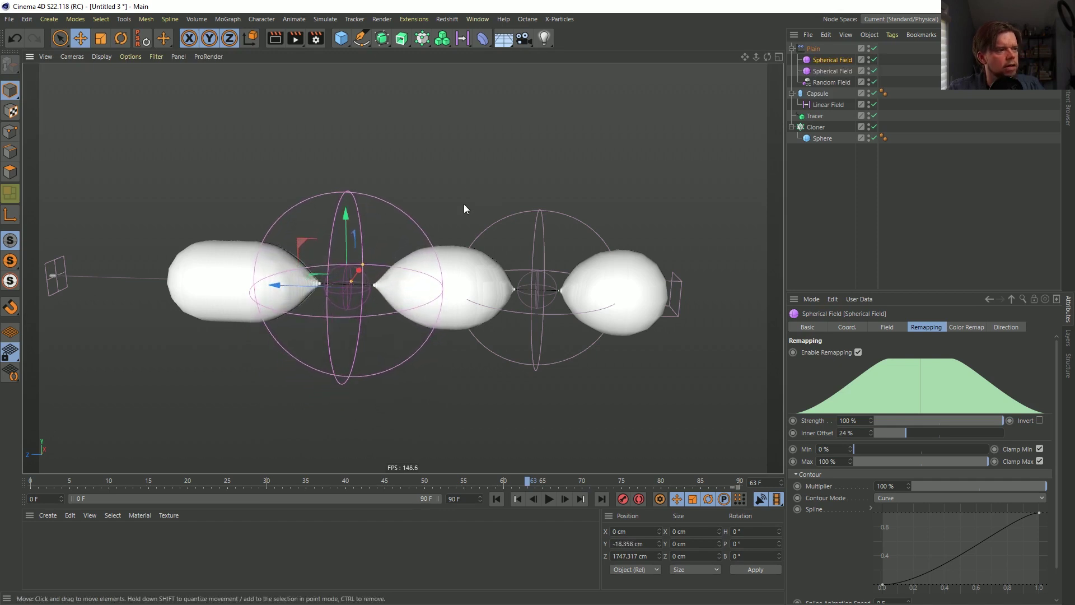
ctrl+drag(327, 281, 294, 277)
key(ctrl+z)
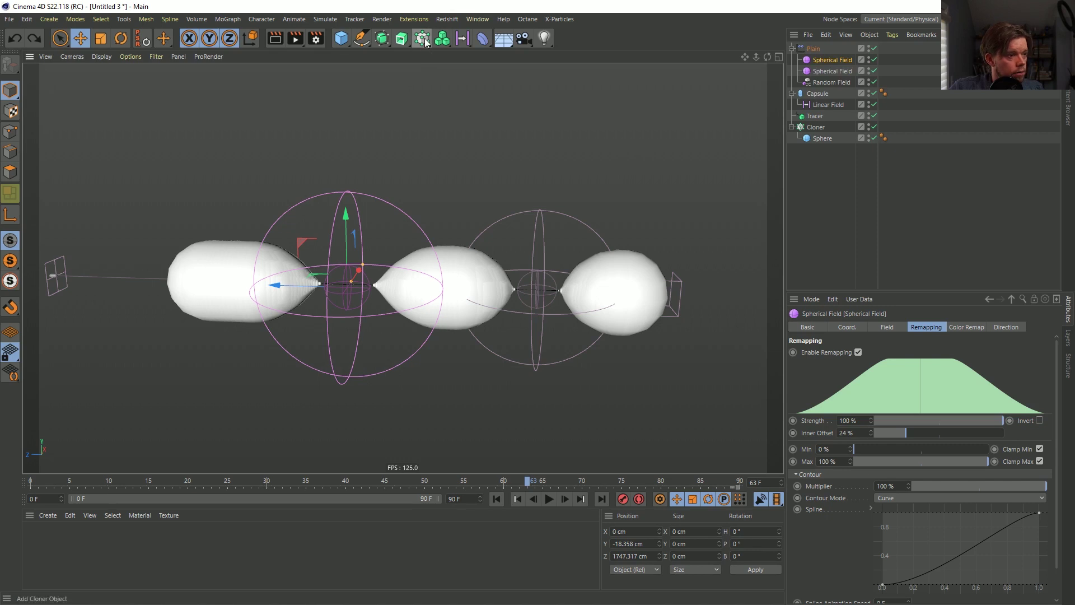
Add a Volume Mesher and a Volume Builder to the scene.
click(442, 38)
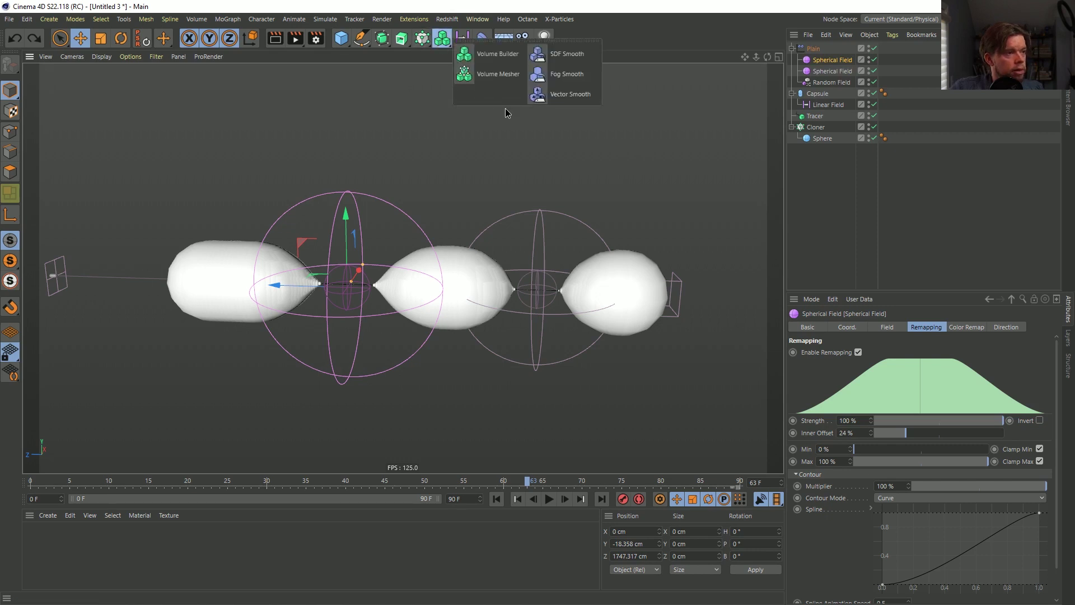
click(503, 74)
click(442, 38)
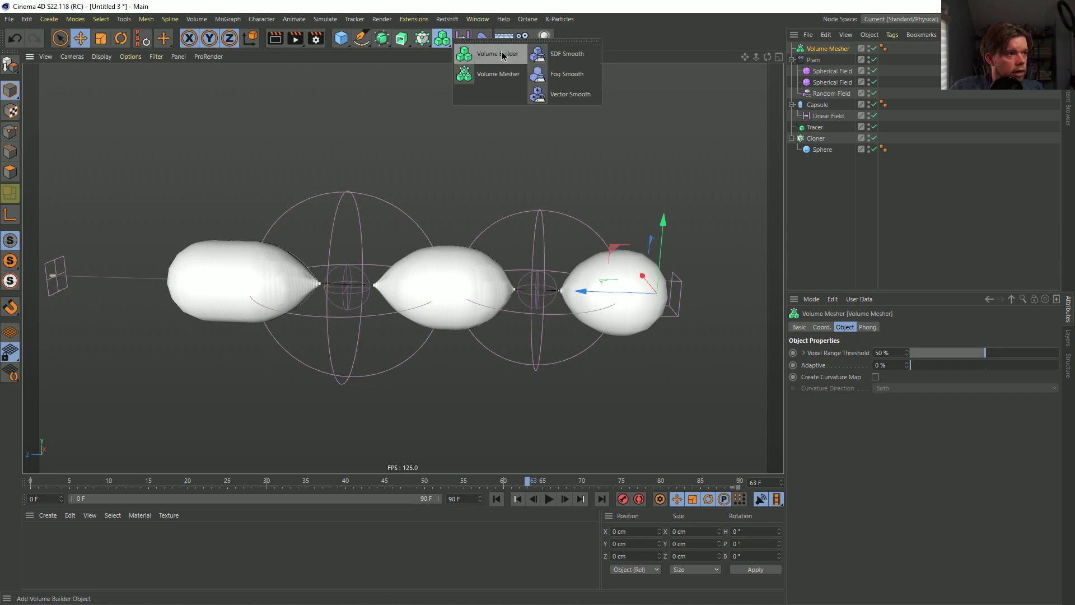
click(492, 54)
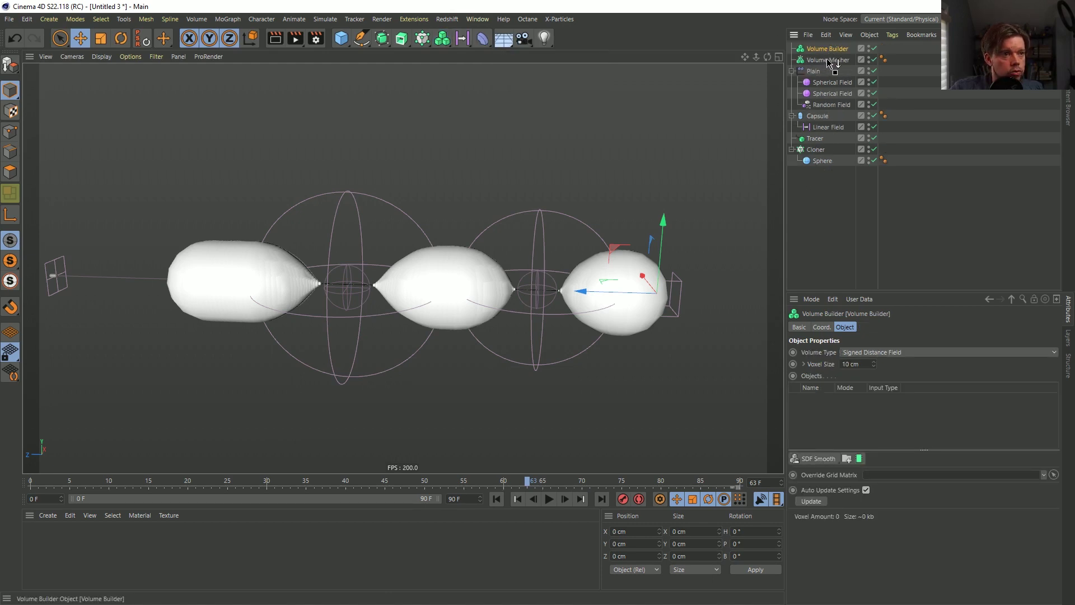
Nest the Volume Builder in the Volume Mesher and put the Cloner inside the Builder.
drag(827, 58, 827, 59)
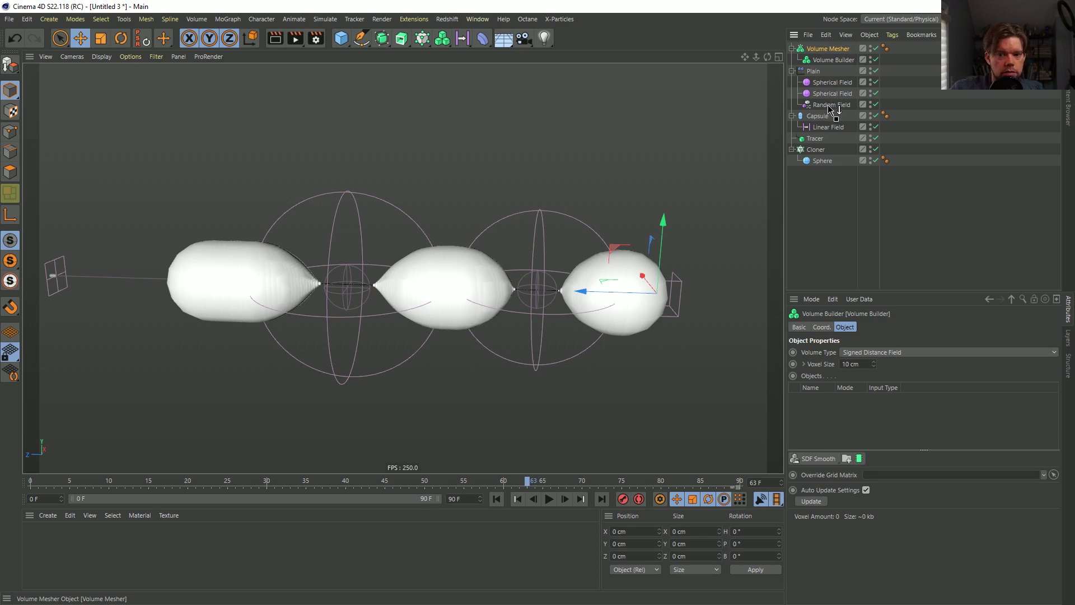
drag(829, 107, 808, 142)
drag(820, 178, 824, 185)
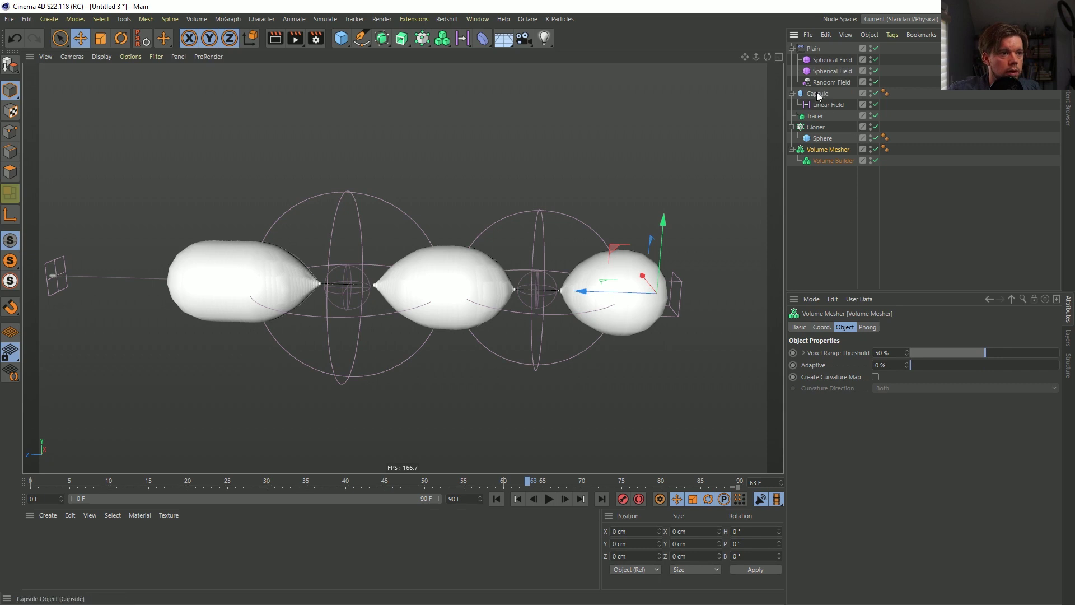
drag(816, 127, 833, 163)
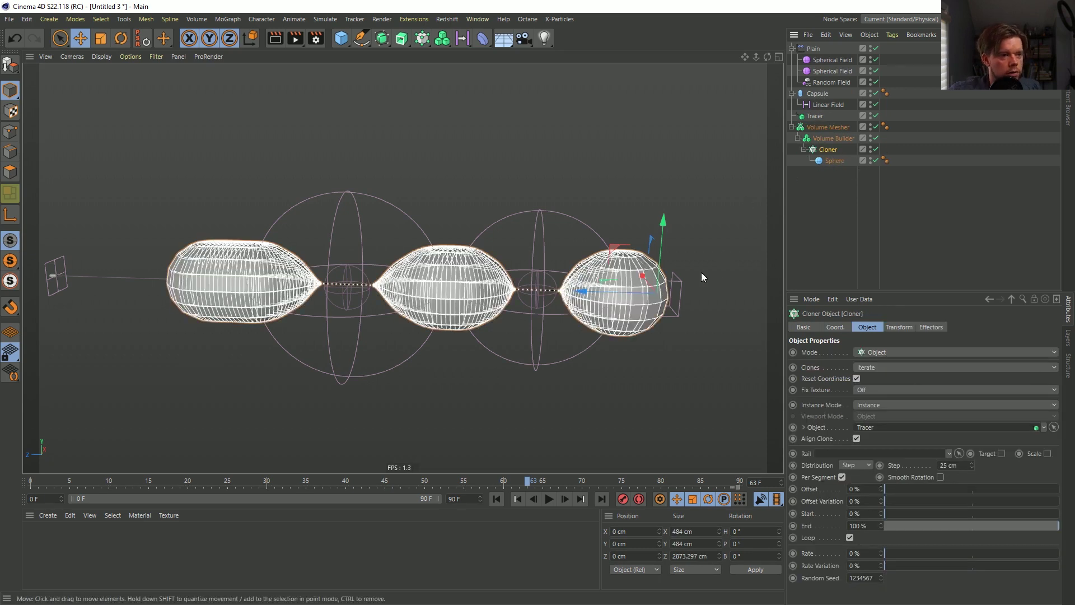
Change the Volume Builder's Voxel Size from 10 cm to 20 cm, then to 30 cm.
click(842, 175)
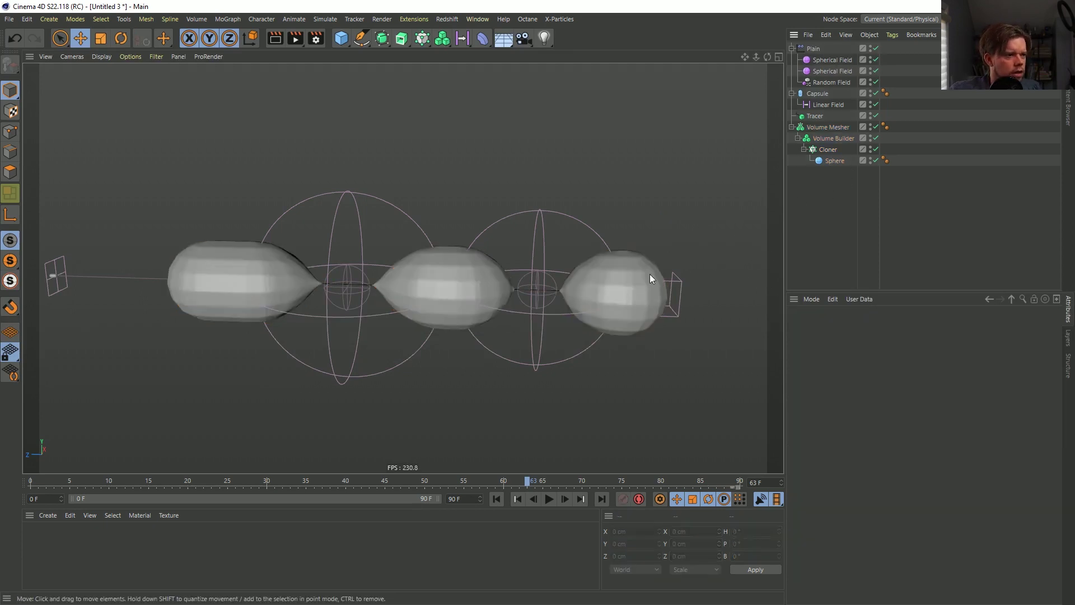
click(834, 138)
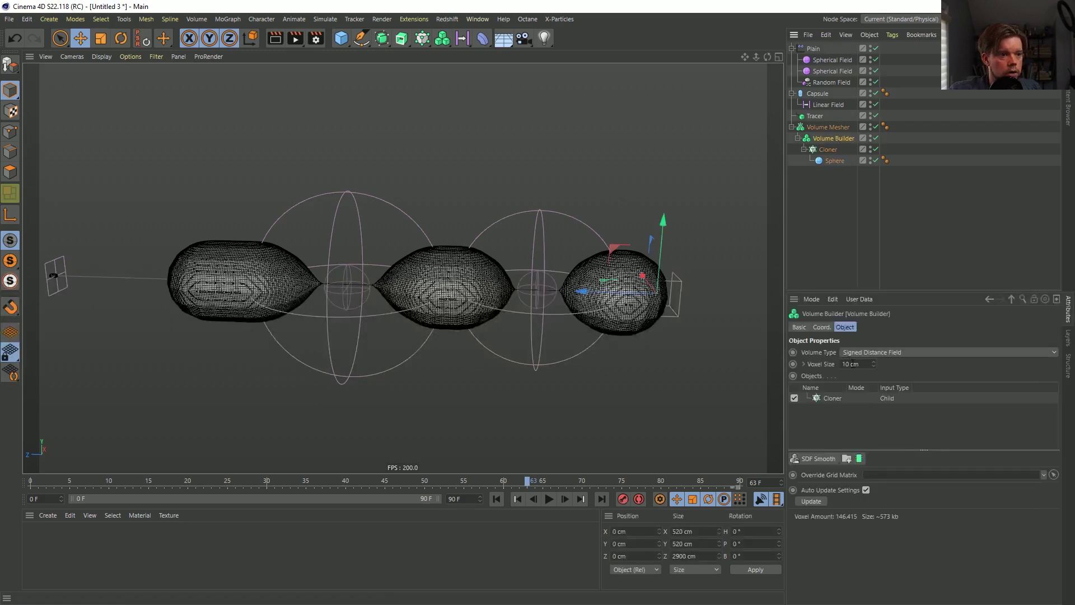
click(850, 364)
text(20)
key(Return)
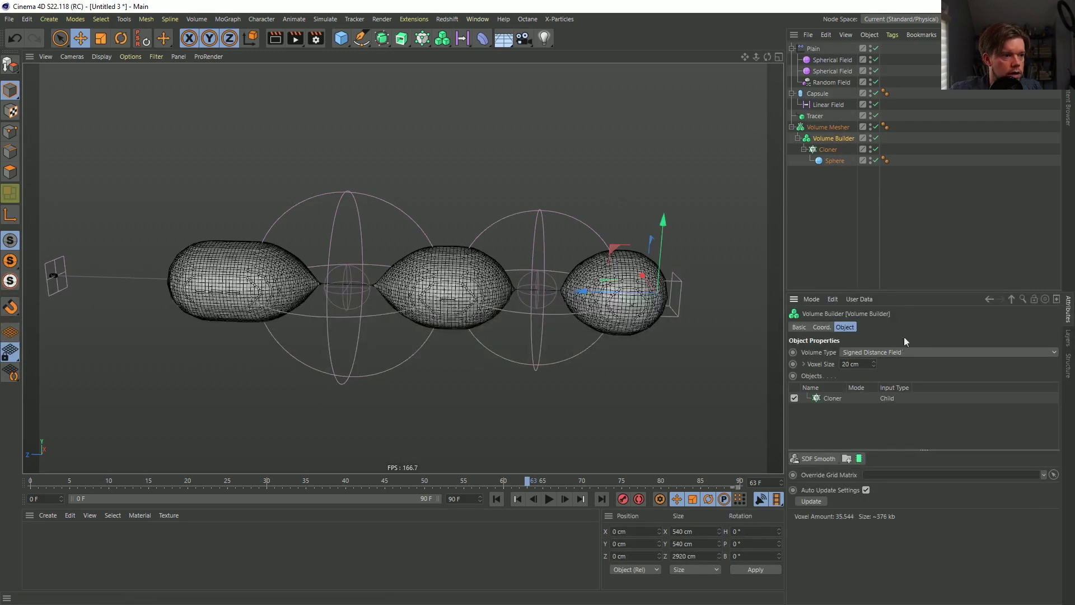
click(865, 364)
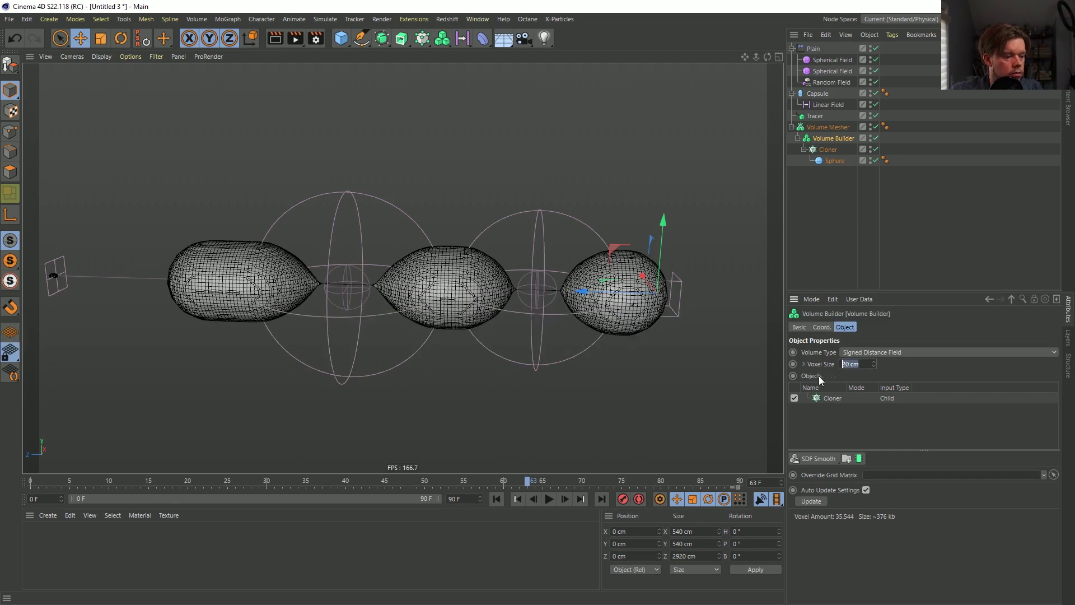
text(30)
key(Return)
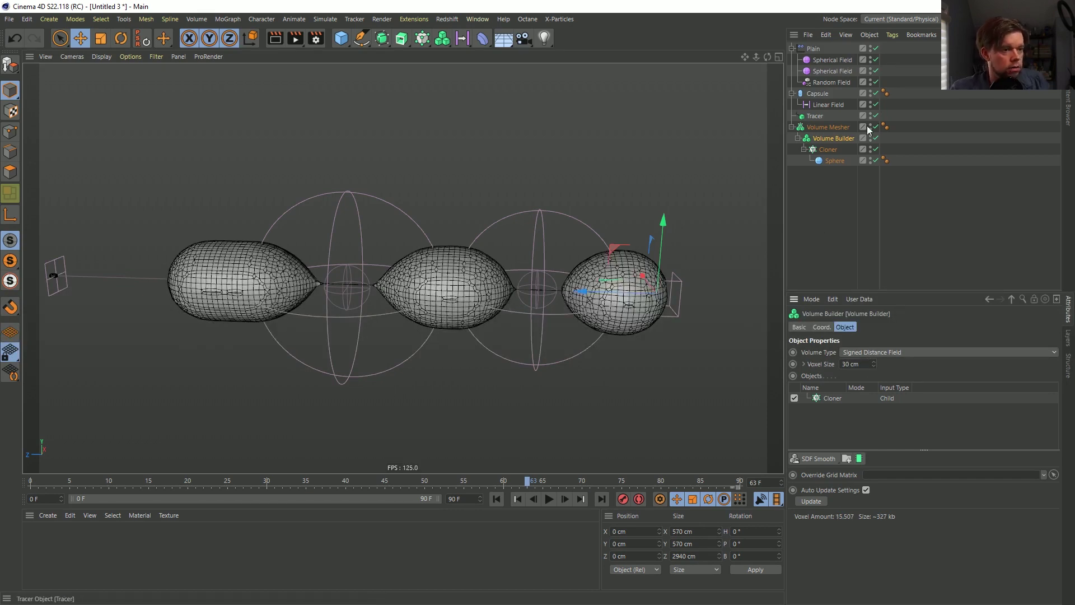
click(817, 213)
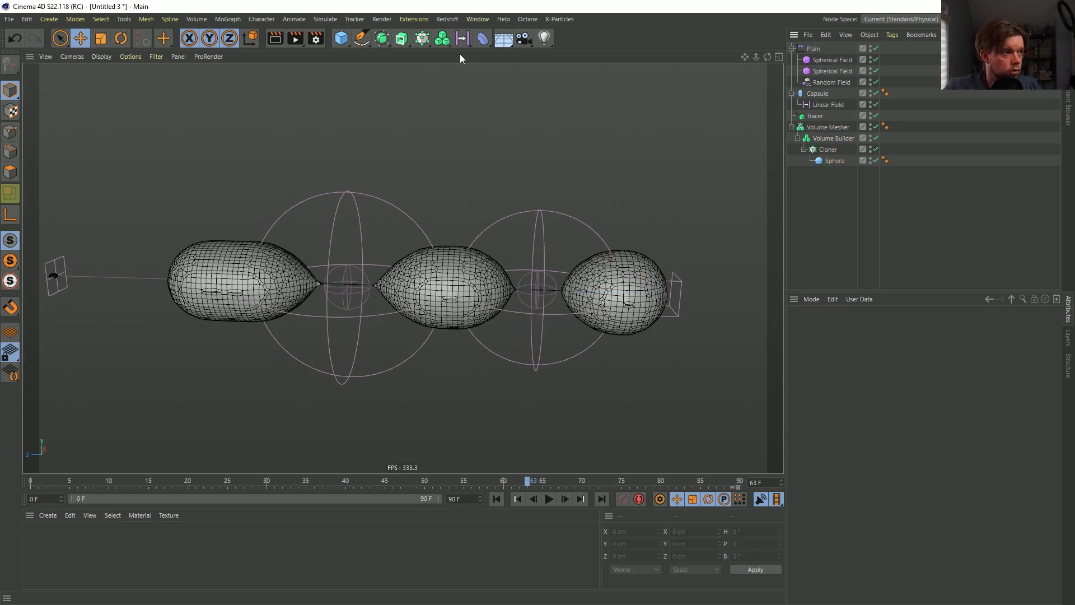
key(alt+Tab)
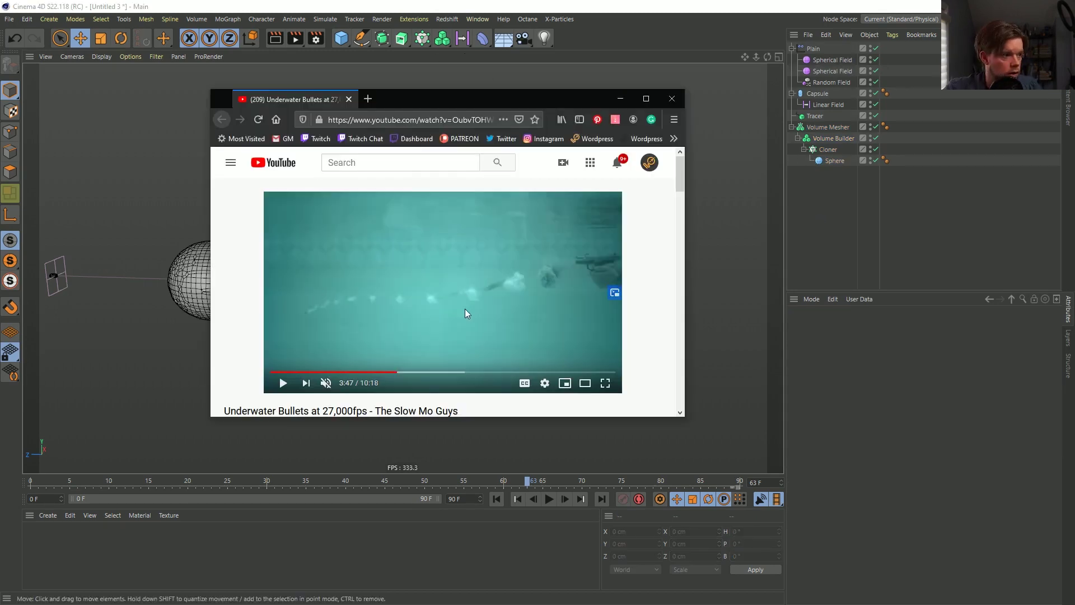
click(281, 383)
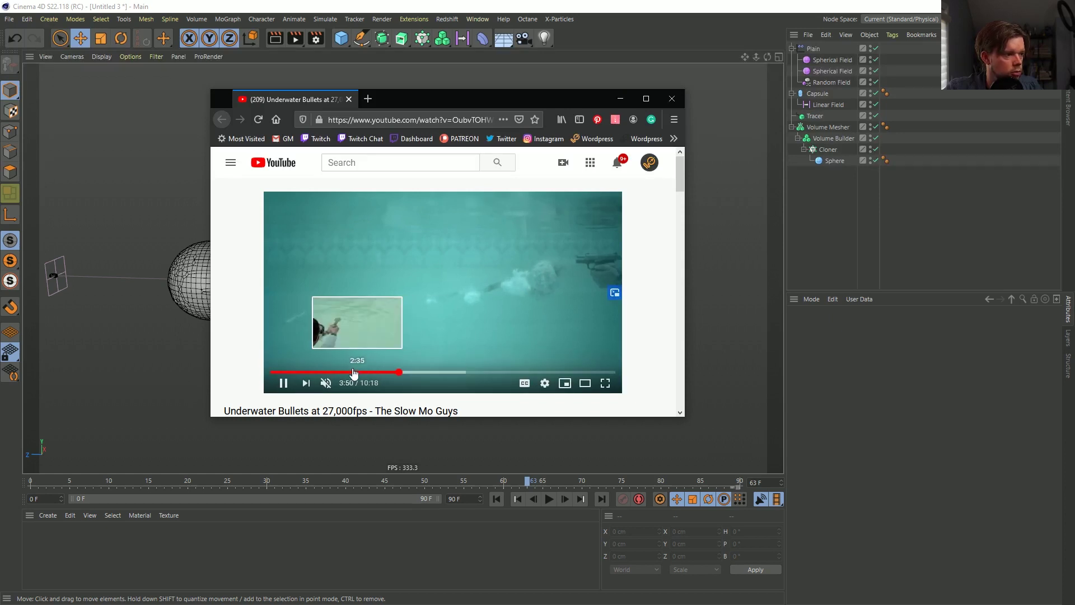
click(380, 374)
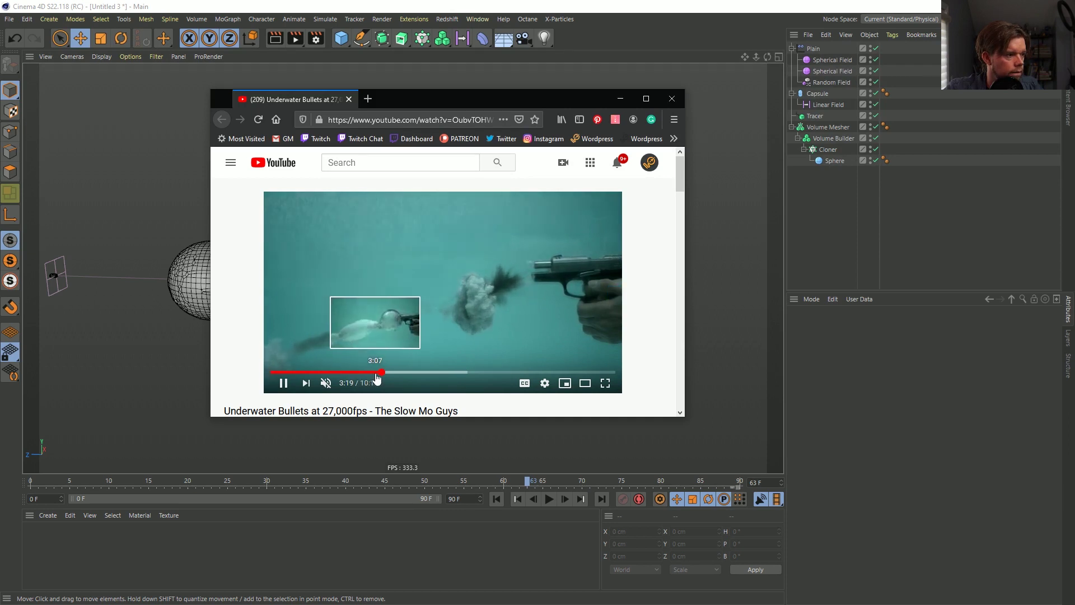
click(371, 373)
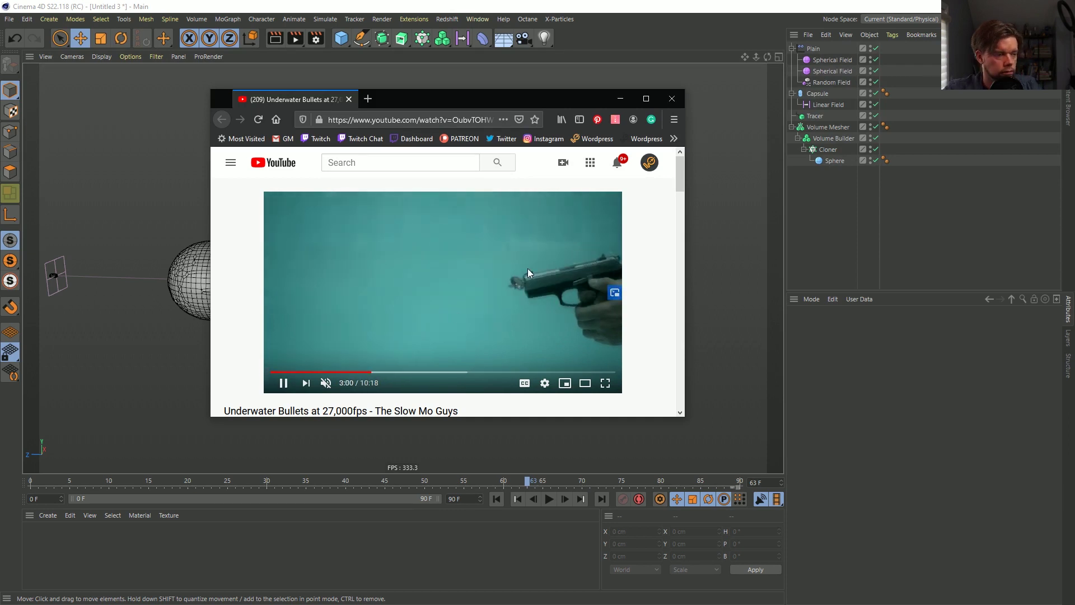
click(361, 326)
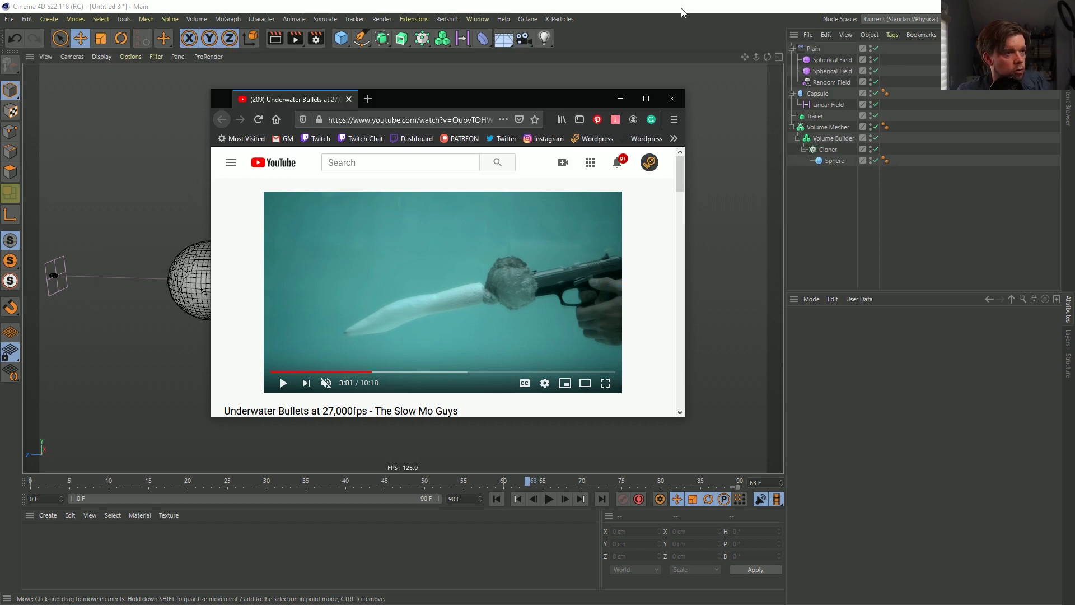
click(620, 98)
click(491, 40)
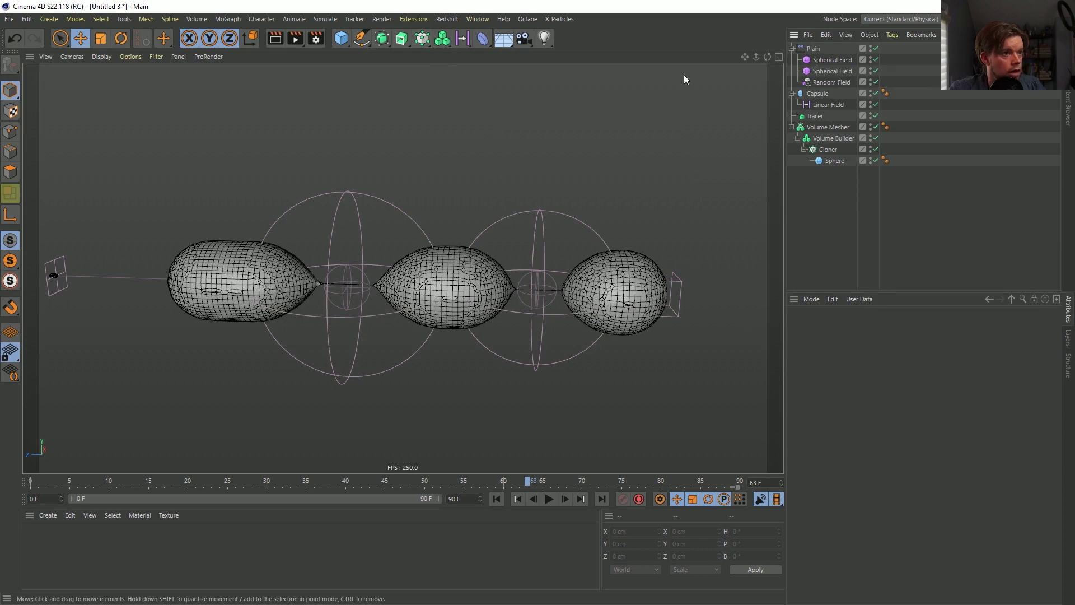
Add a Plain effector from the MoGraph menu and rename Plain.1 to Plain.Deformer.
click(422, 38)
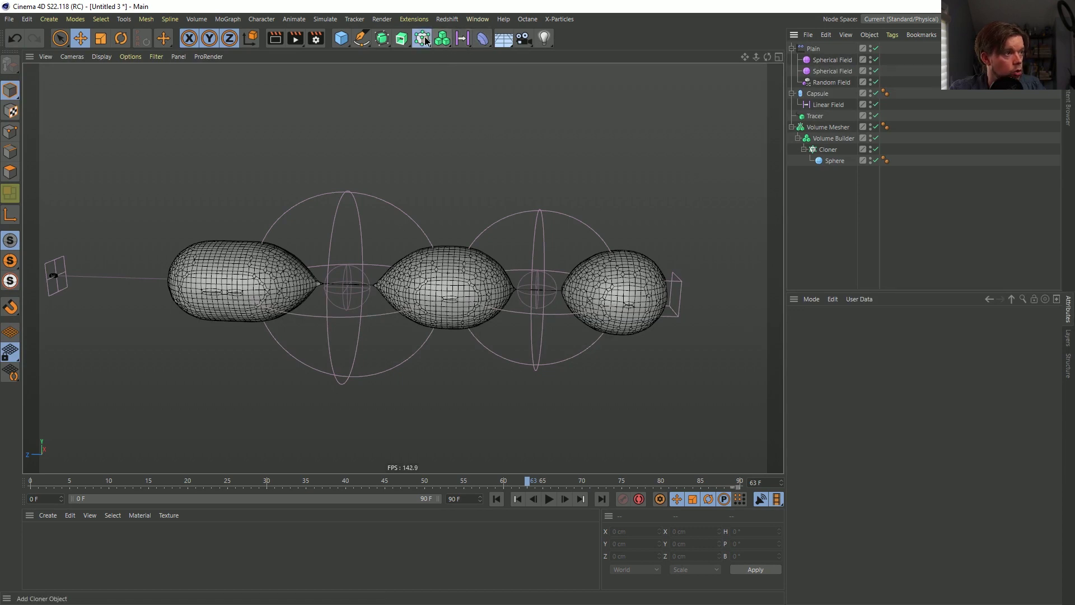
click(615, 54)
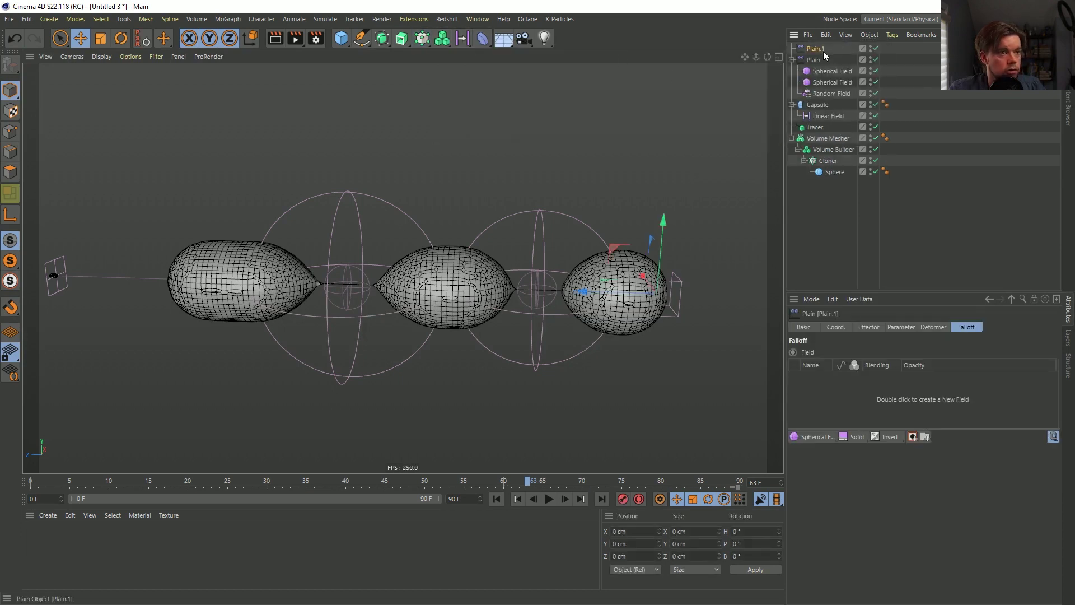
double_click(826, 49)
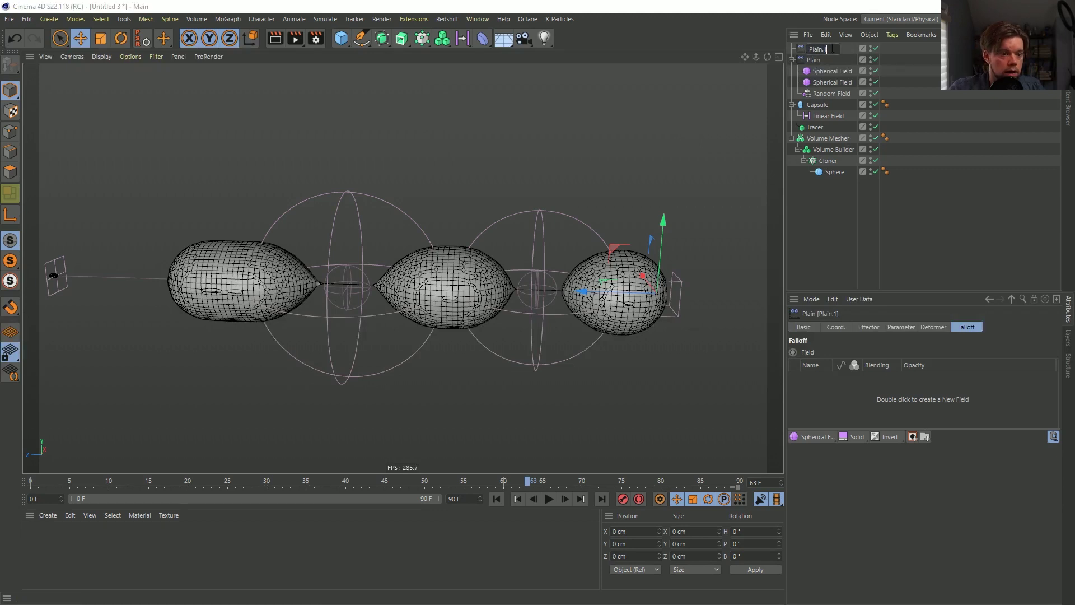
key(BackSpace)
text(De)
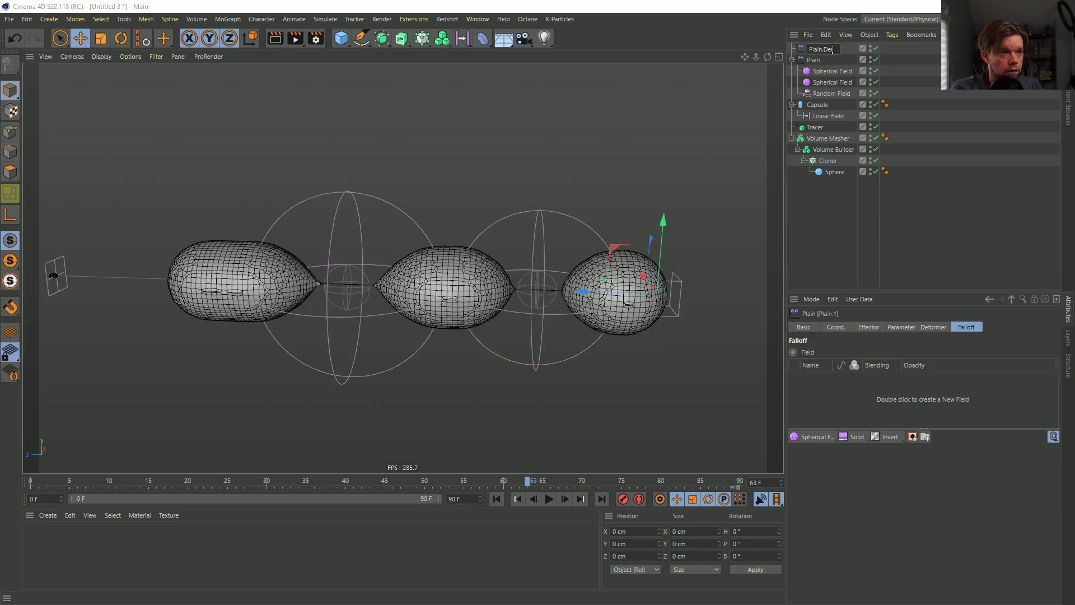
text(forme)
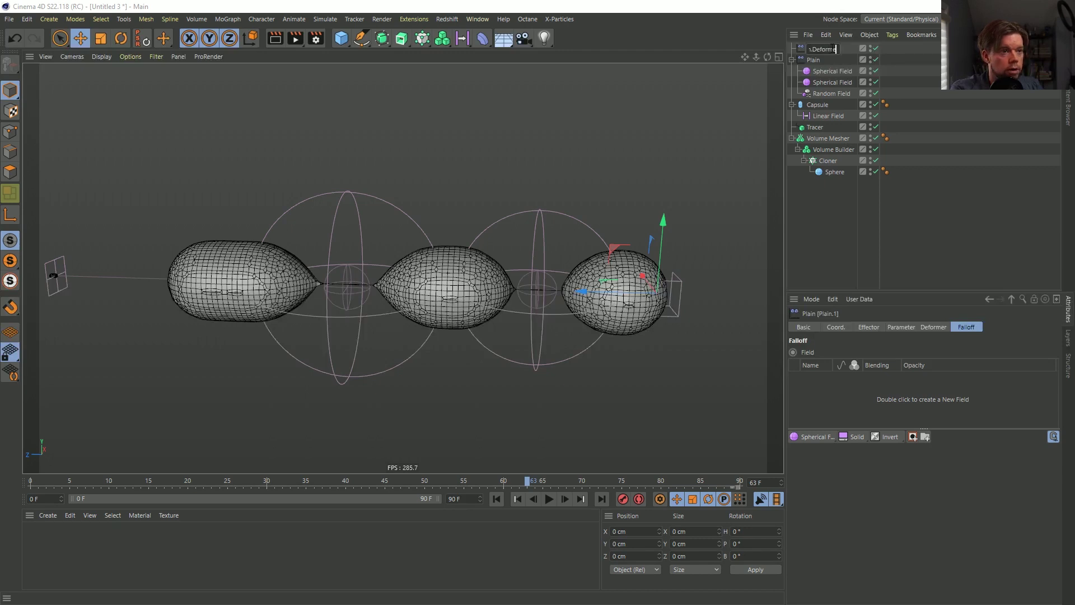
text(r)
key(Return)
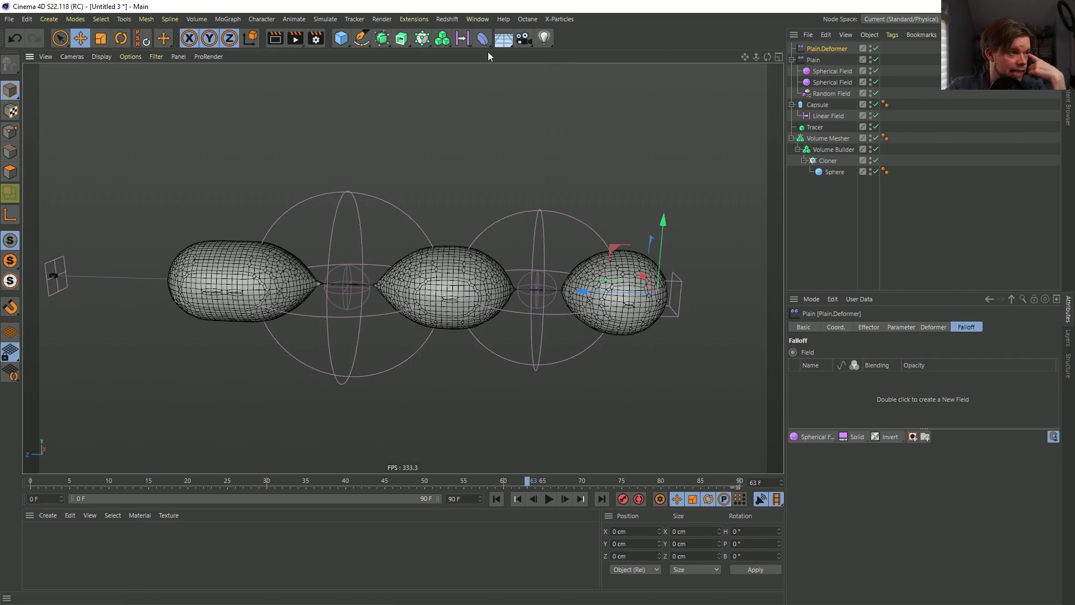
Add a Displacer deformer, then delete it again.
click(482, 38)
click(535, 193)
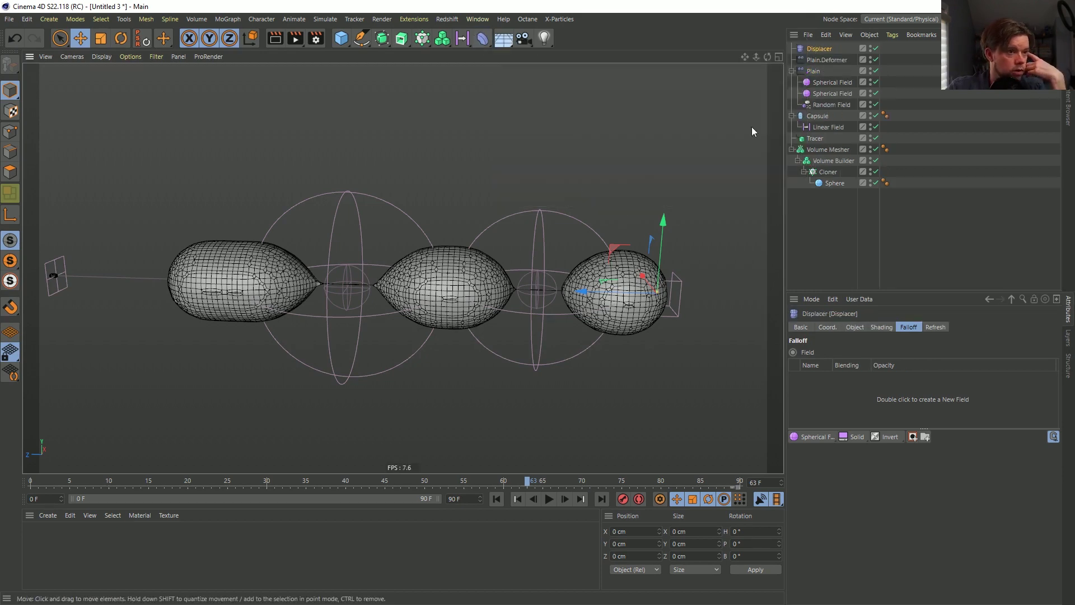
key(Delete)
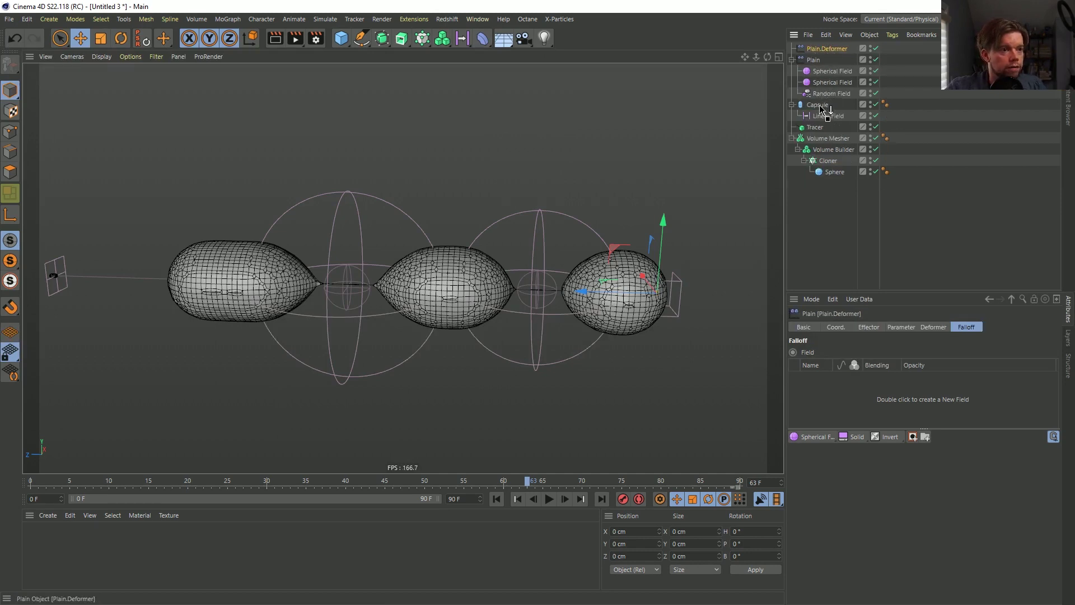
Nest Plain.Deformer under the Volume Mesher and set its deformation mode to Point.
drag(821, 140, 825, 143)
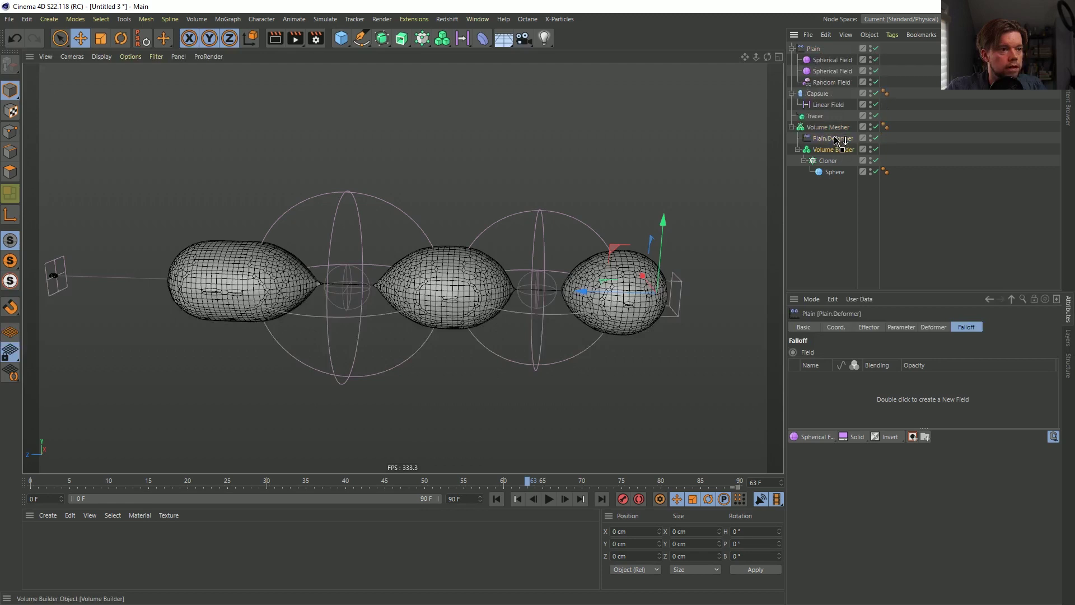
click(833, 139)
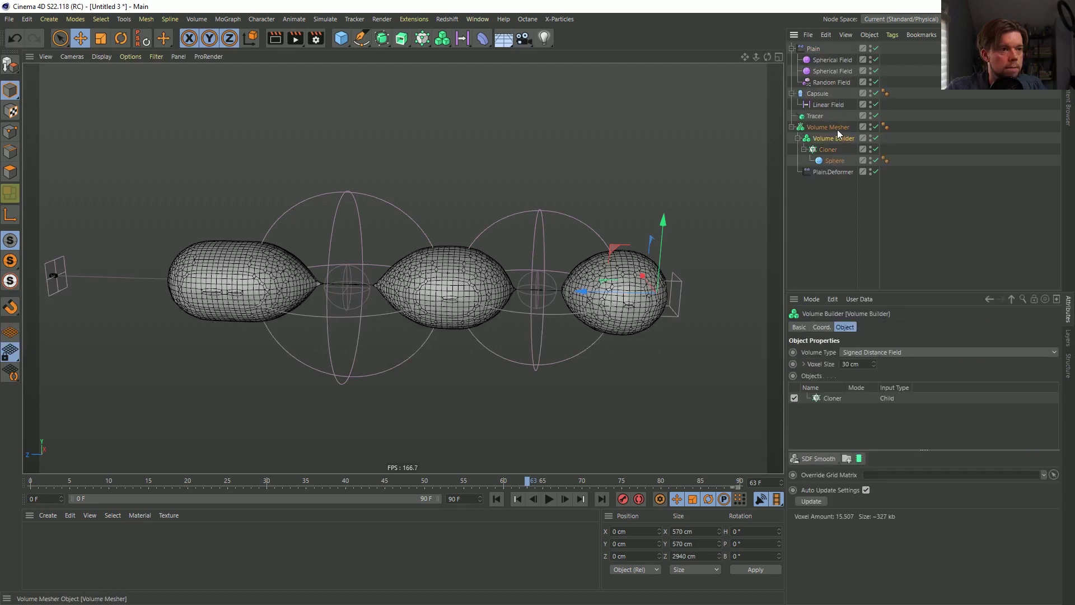
click(819, 173)
click(933, 327)
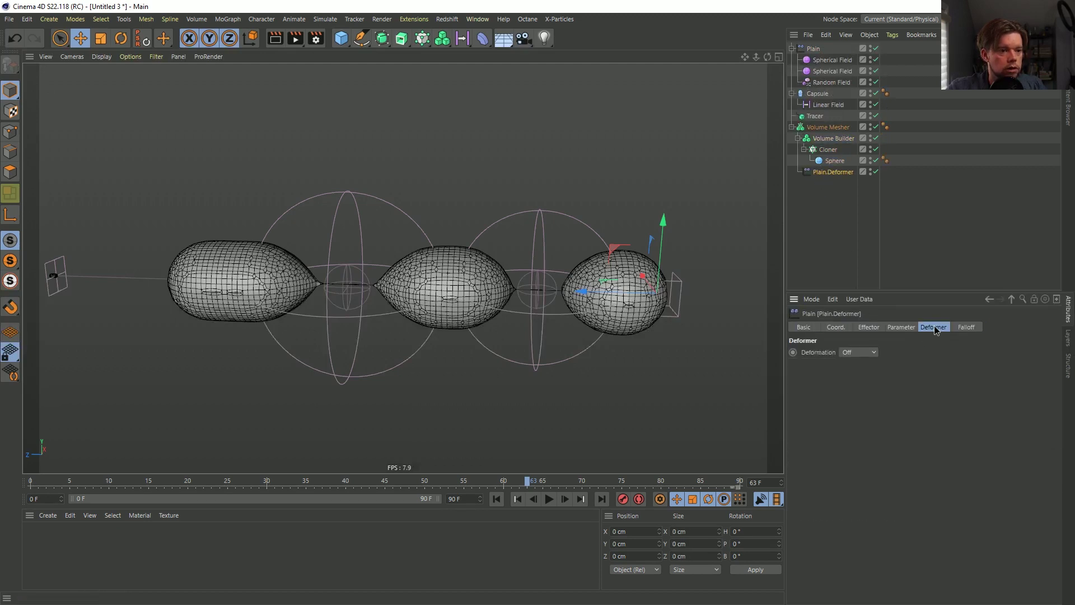
click(858, 352)
click(862, 391)
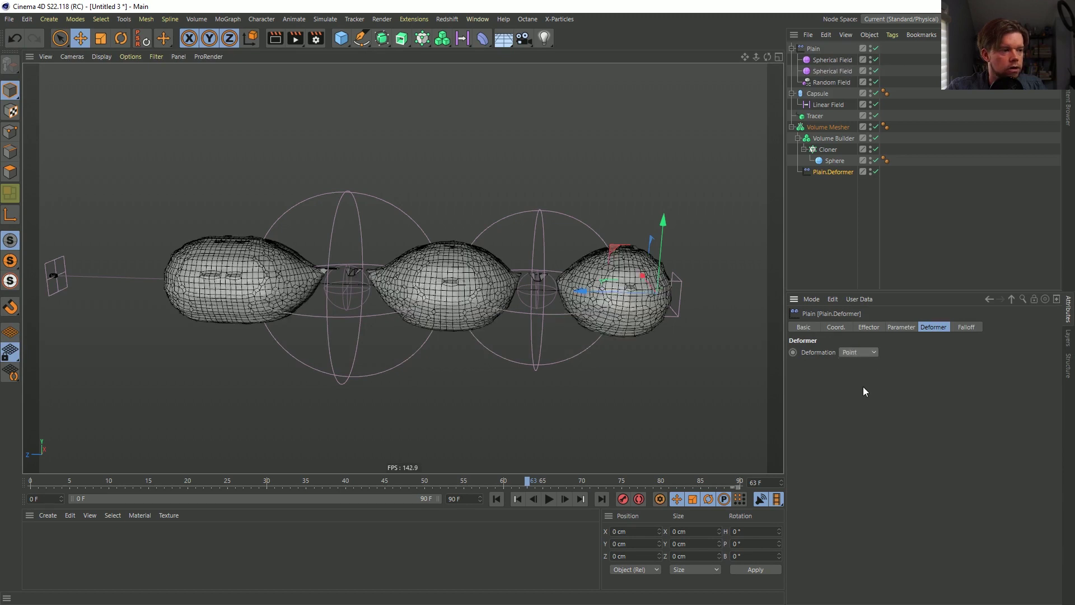
click(868, 327)
Set Plain.Deformer's position offsets to P.Y 0 cm and P.Z 50 cm.
click(901, 327)
drag(858, 398, 804, 396)
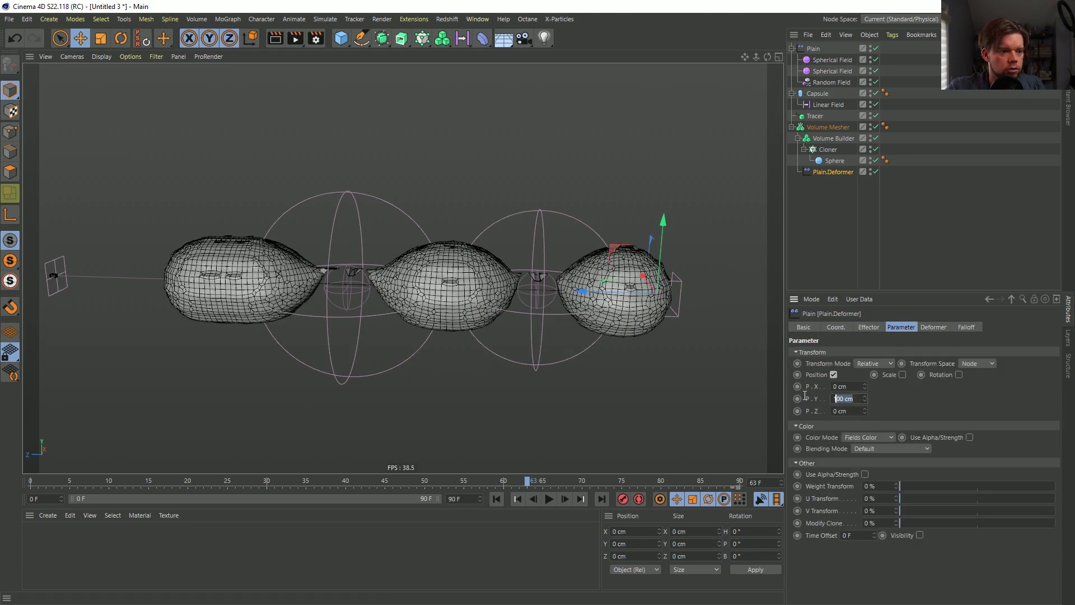
text(0)
key(Return)
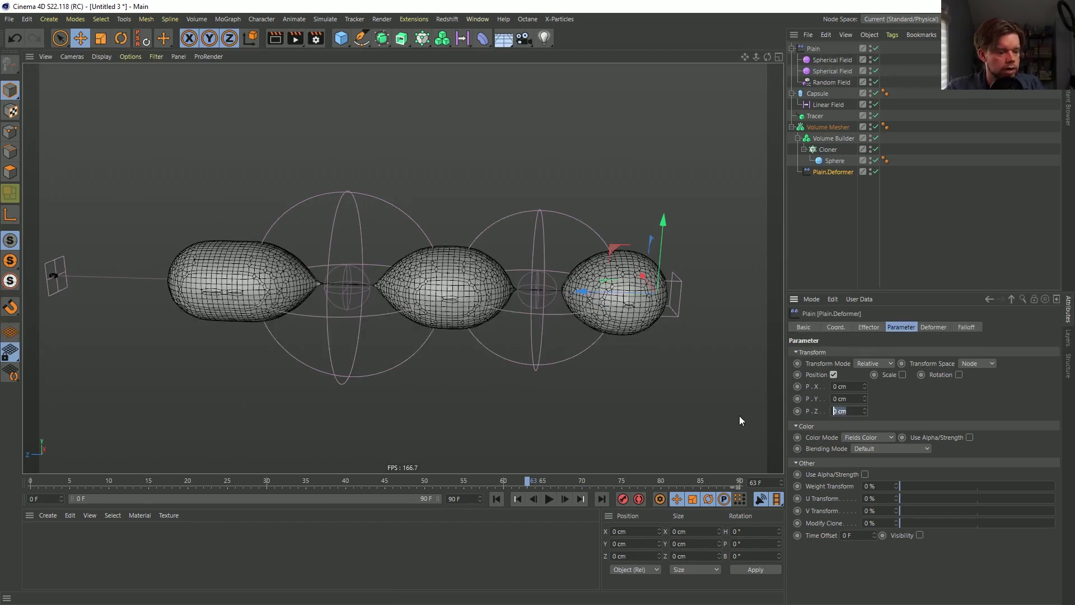
text(50)
key(Return)
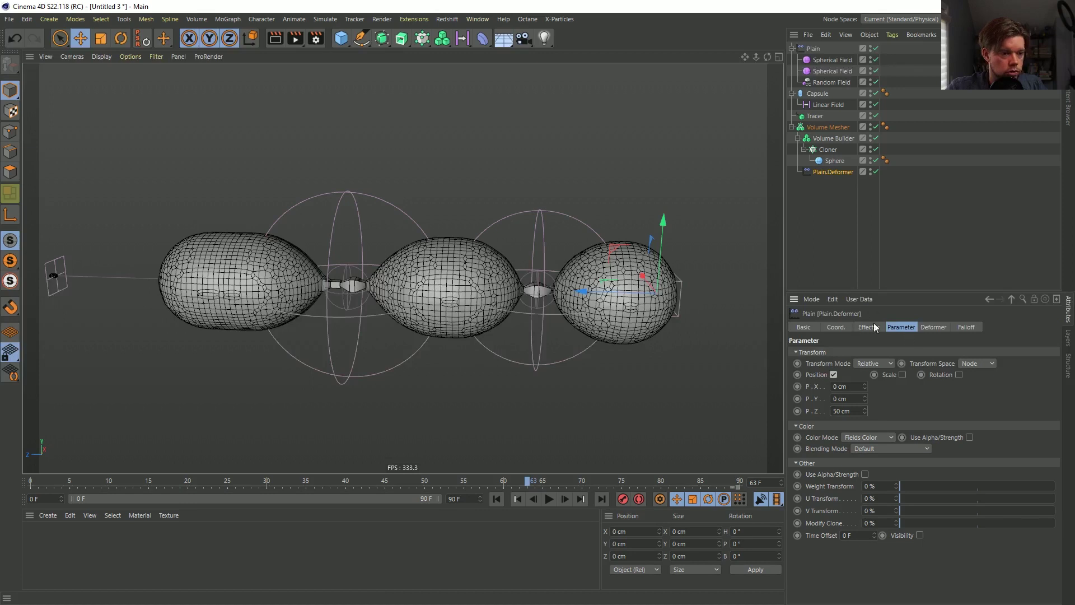
Add a Random Field to Plain.Deformer's falloff and raise its P.Z to 70 cm.
click(965, 327)
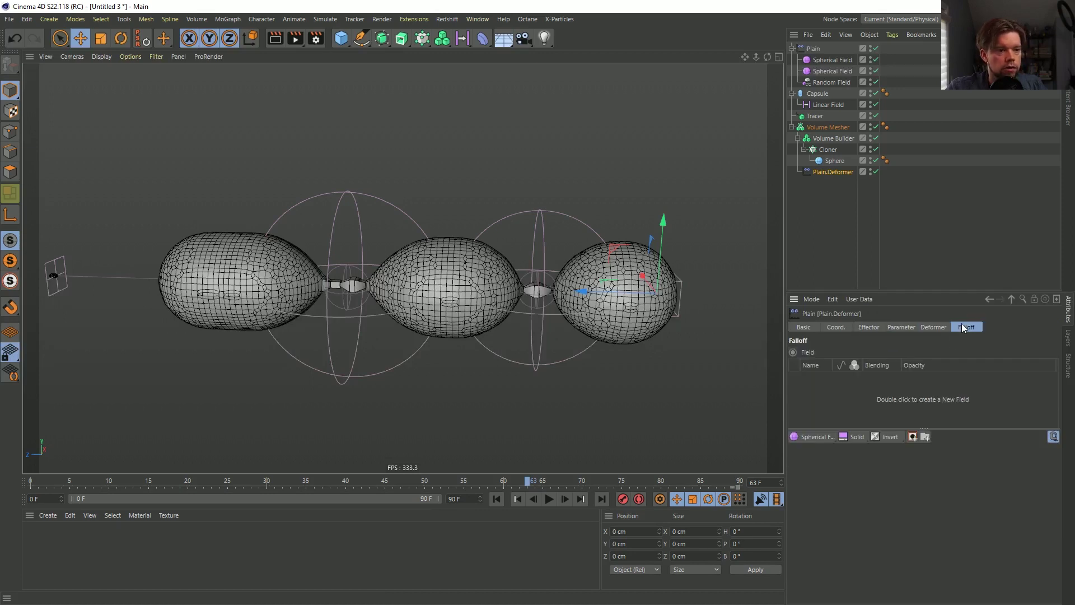
click(825, 439)
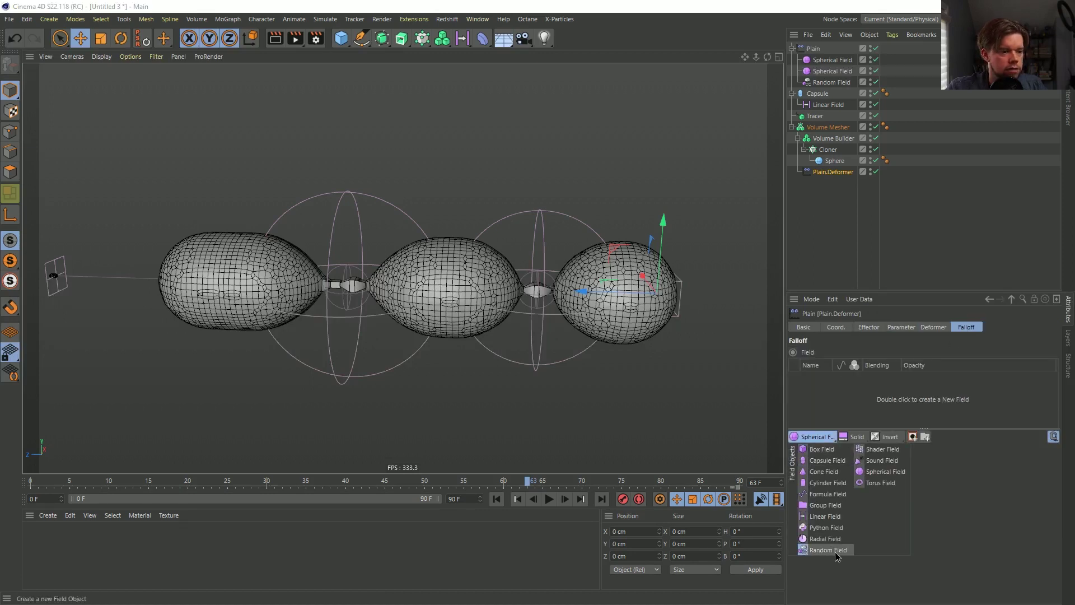
click(828, 550)
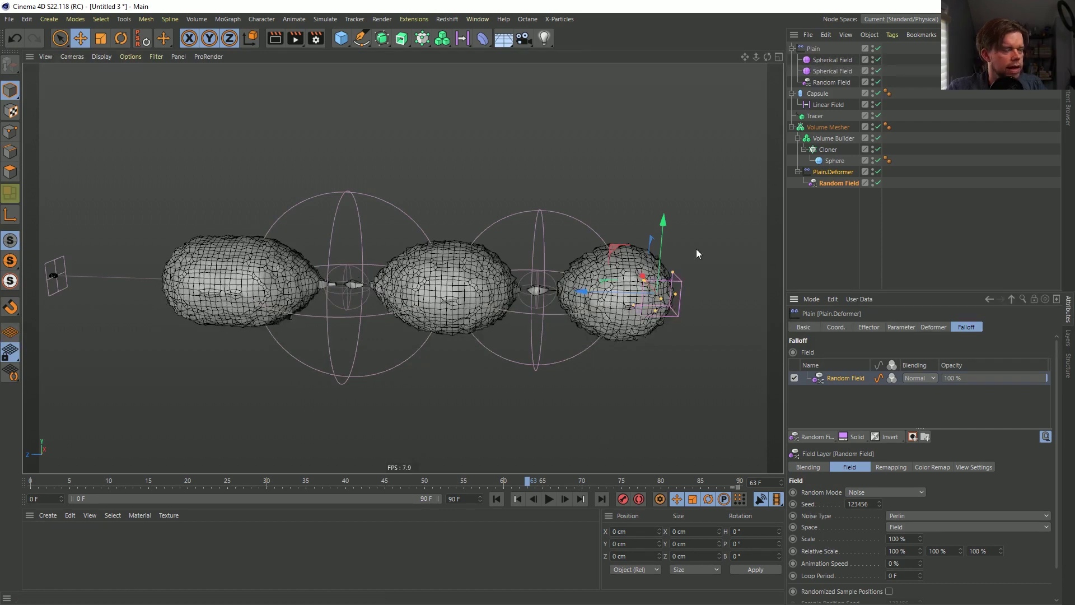
click(869, 325)
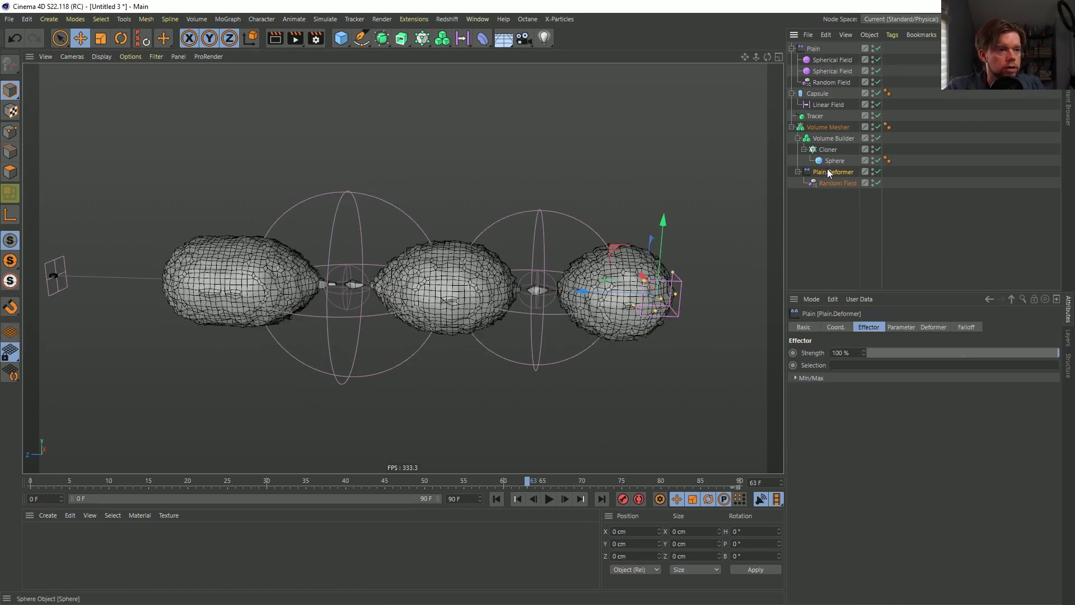
click(902, 327)
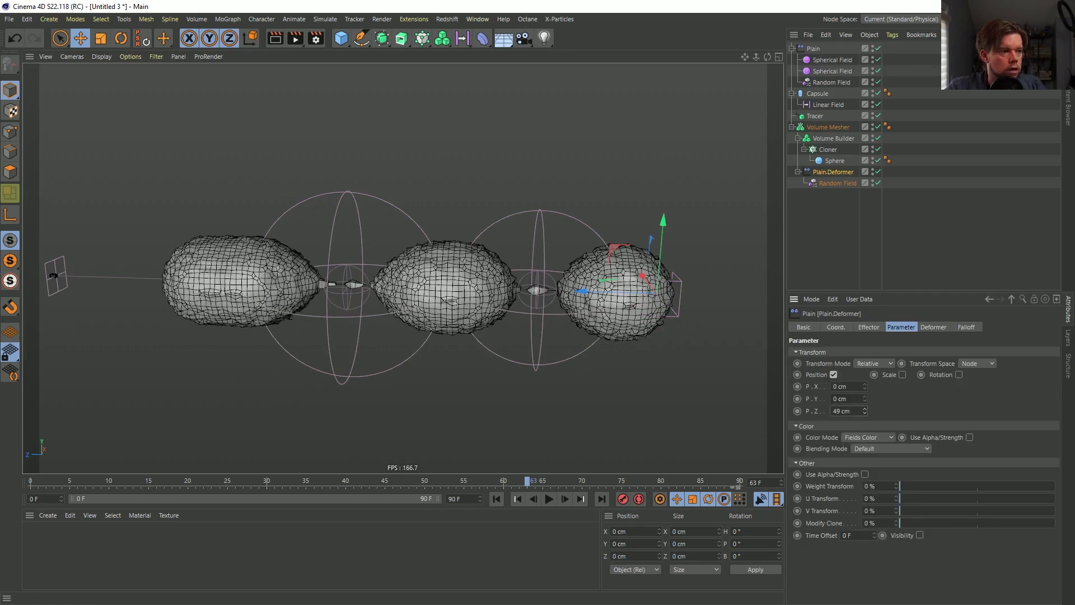
drag(864, 411, 864, 399)
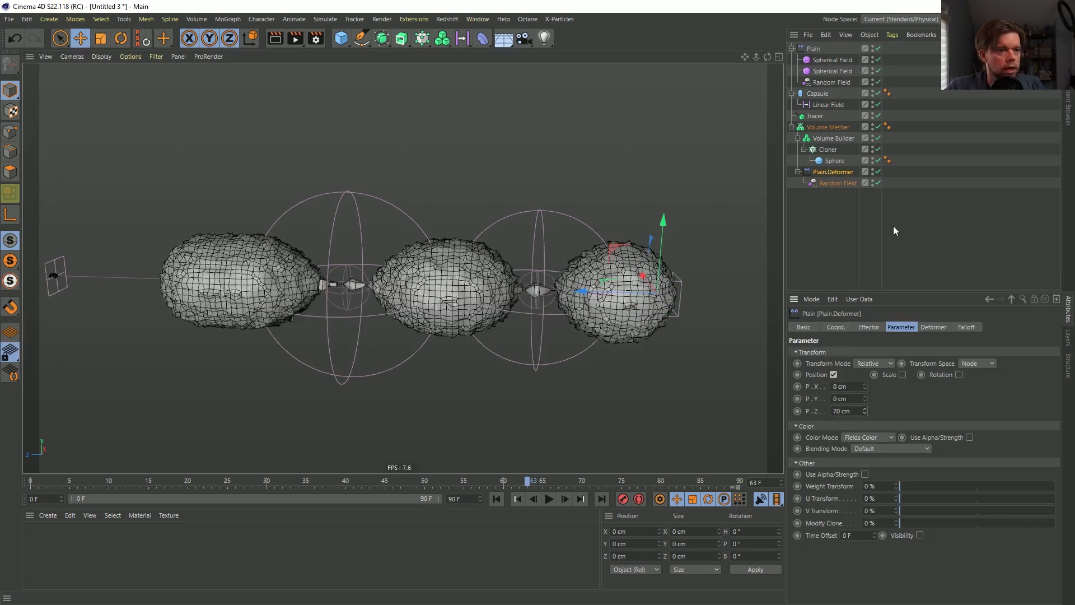
Set the Random Field's contour mode to Curve and bend the curve into an S-shape.
click(840, 184)
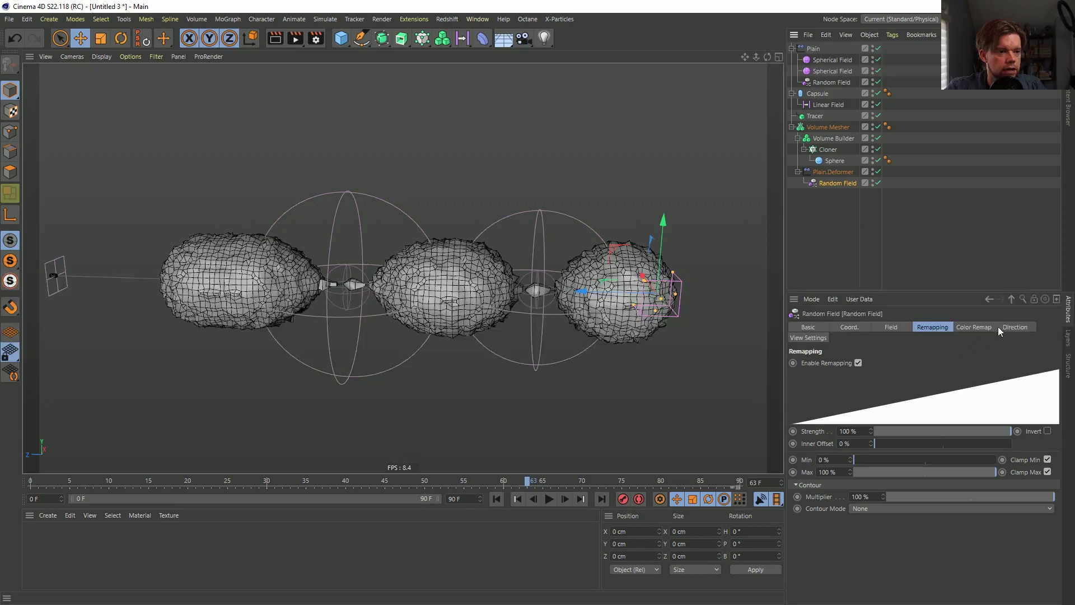
click(892, 327)
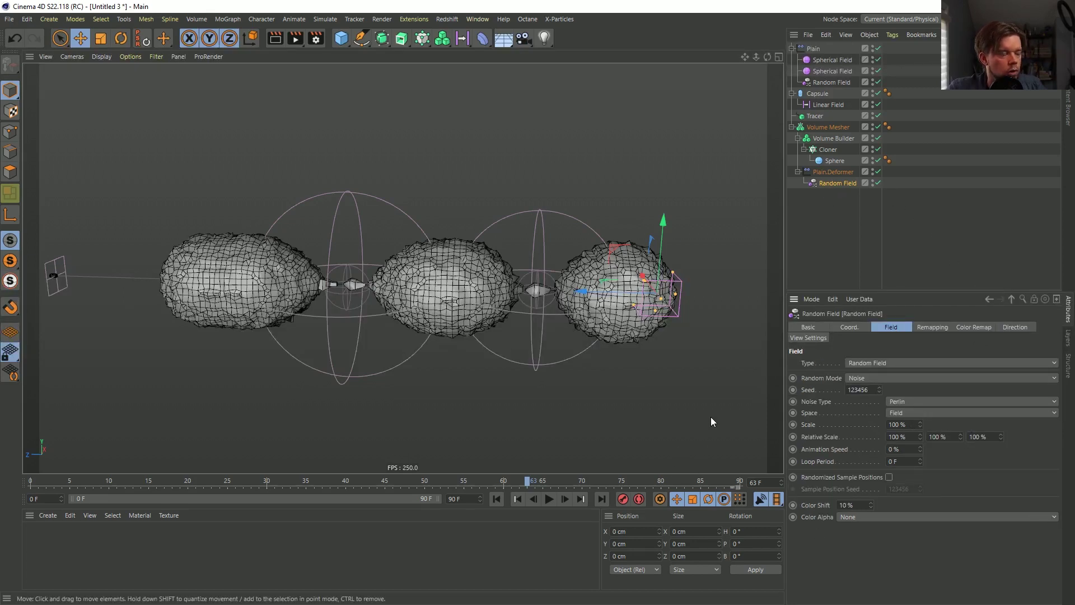
click(933, 327)
click(906, 509)
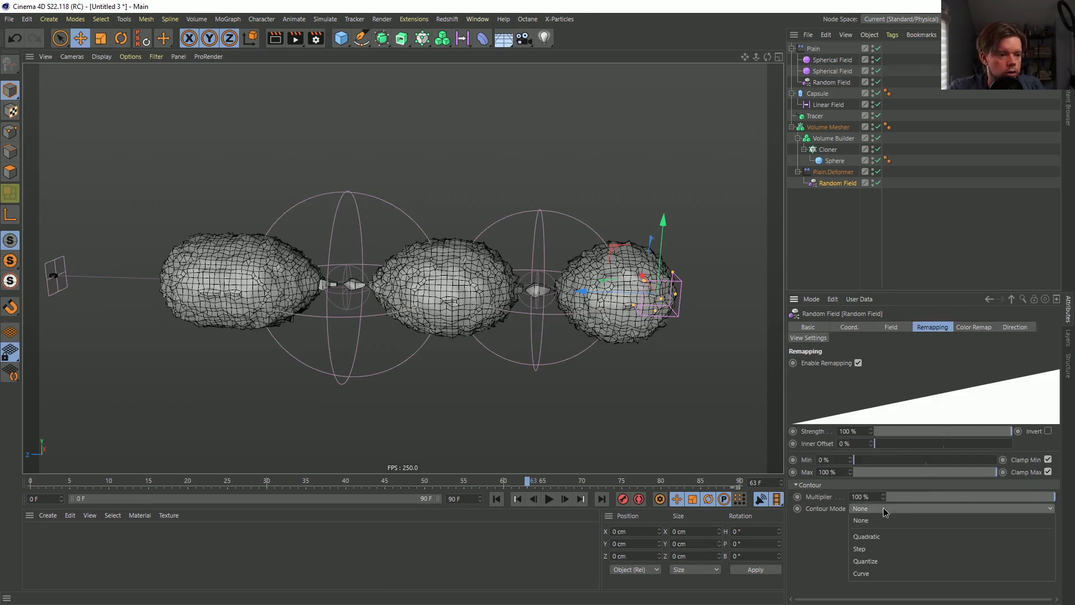
click(885, 572)
scroll(841, 537, down, 2)
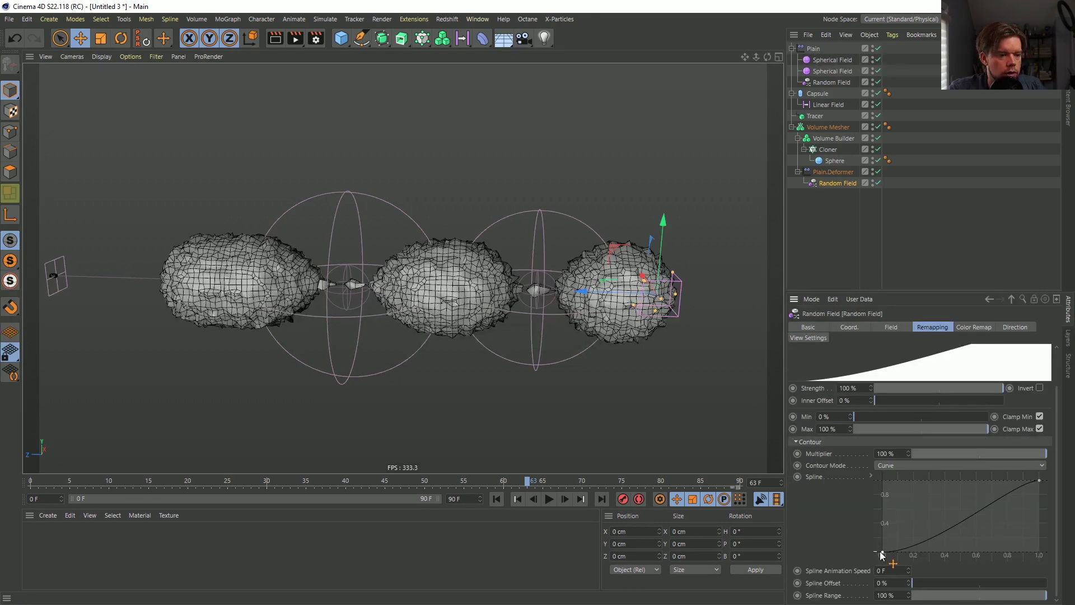
drag(881, 554, 1027, 553)
click(1039, 479)
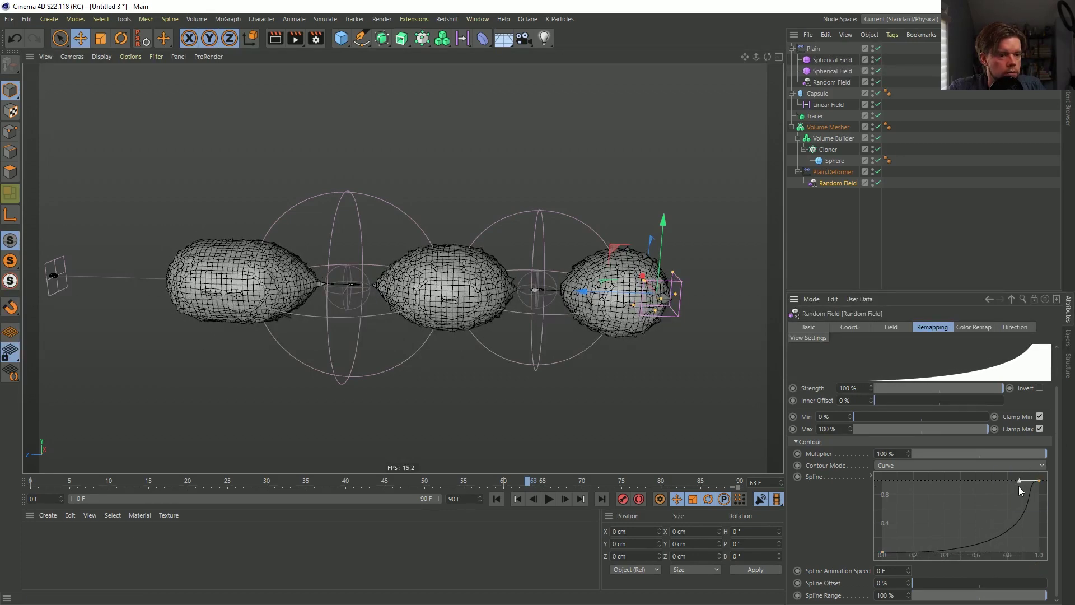
drag(1019, 480, 980, 476)
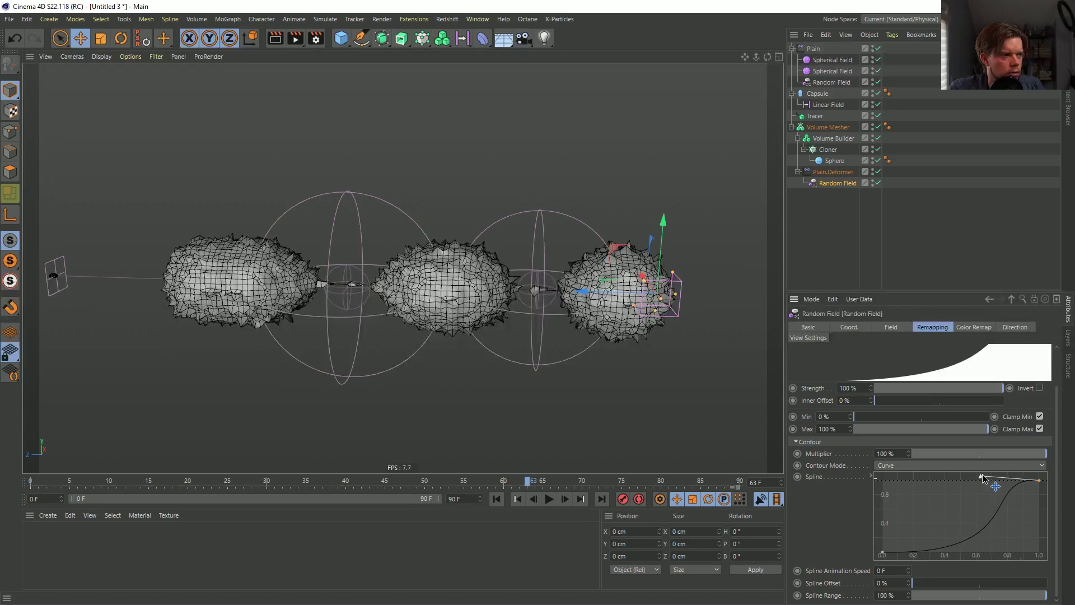
click(827, 139)
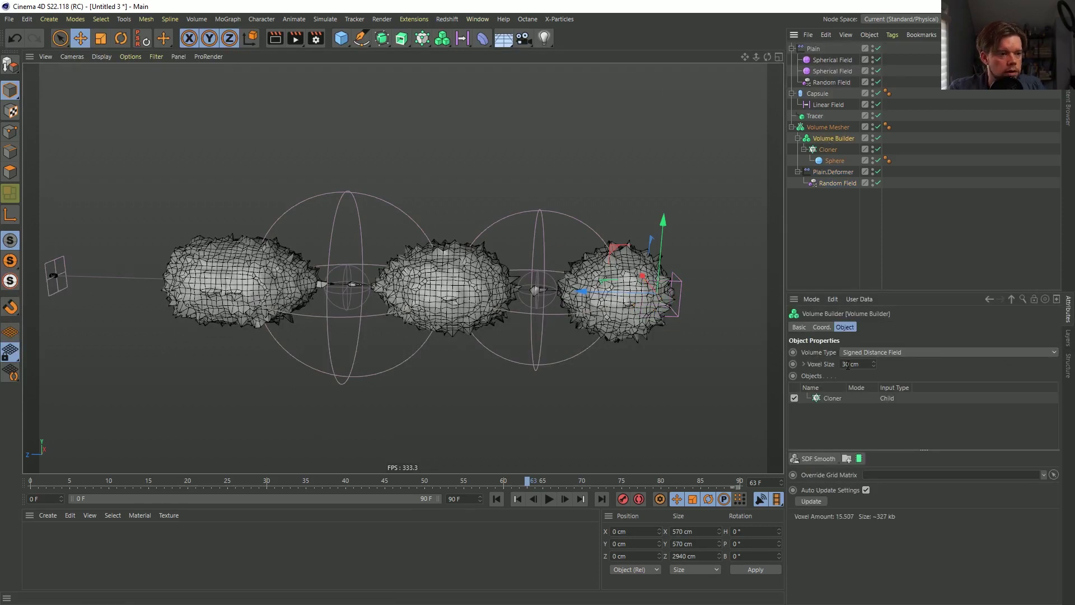
Reduce the Volume Builder's voxel size from 30 cm to 20 cm, then reselect the Random Field.
drag(848, 365, 828, 361)
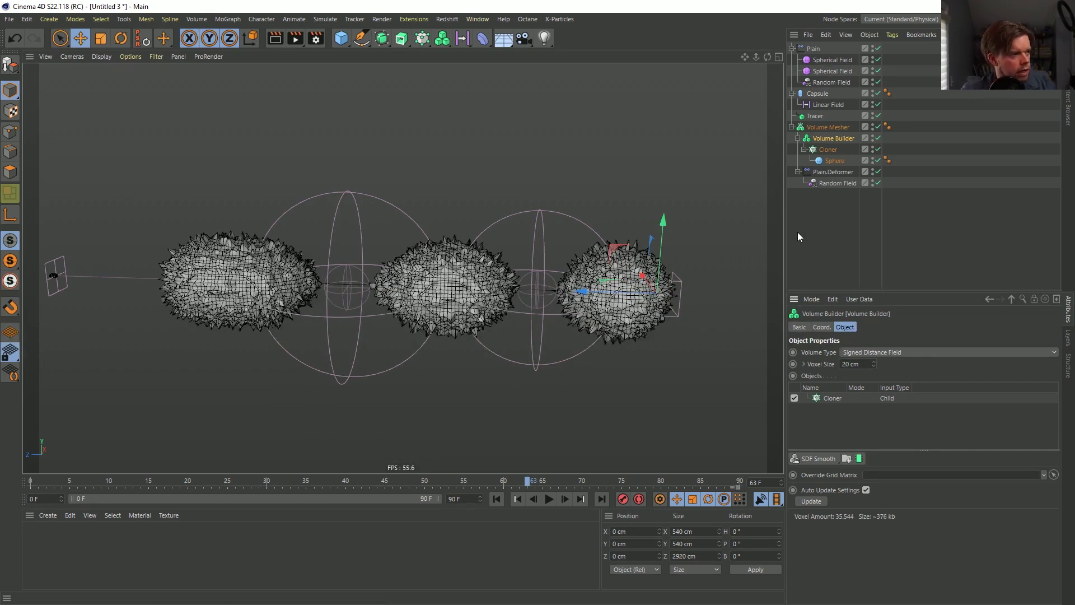
click(827, 182)
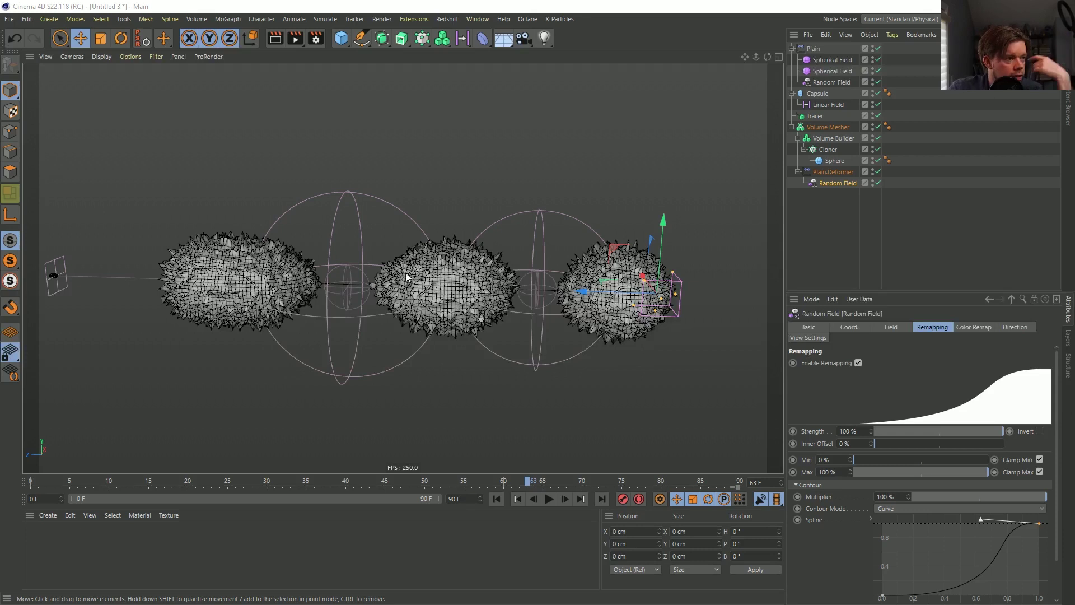
Lower the first spherical field, then undo an attempted radius enlargement.
click(829, 59)
mouse_move(354, 226)
mouse_down()
mouse_move(325, 309)
mouse_move(352, 230)
mouse_up()
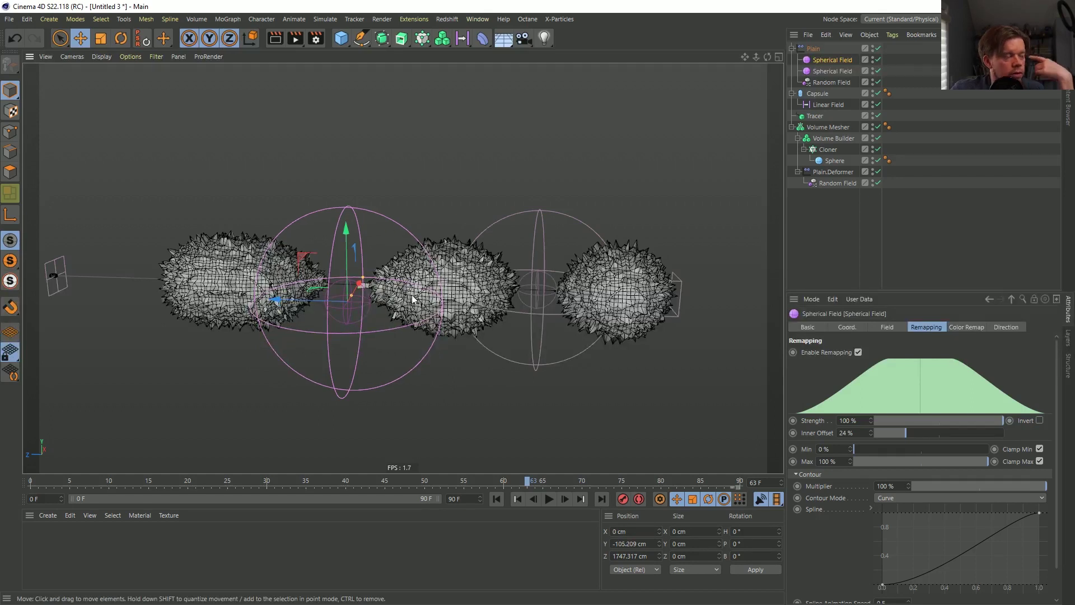
drag(364, 281, 356, 303)
key(ctrl+z)
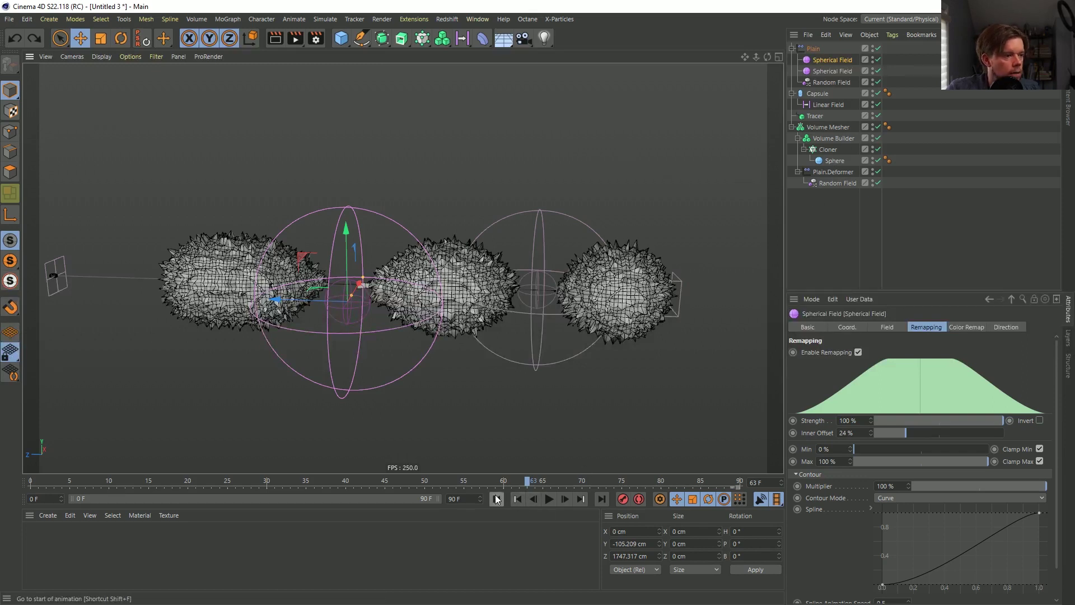
Move both spherical fields down together and rewind the animation to the start.
click(828, 70)
ctrl+click(831, 60)
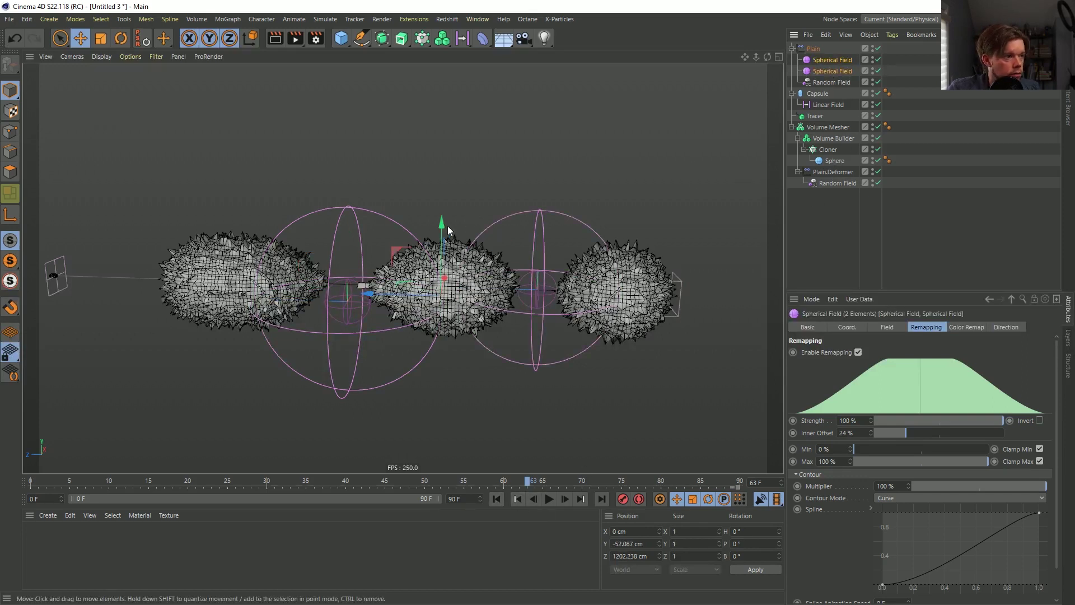
drag(439, 246, 493, 423)
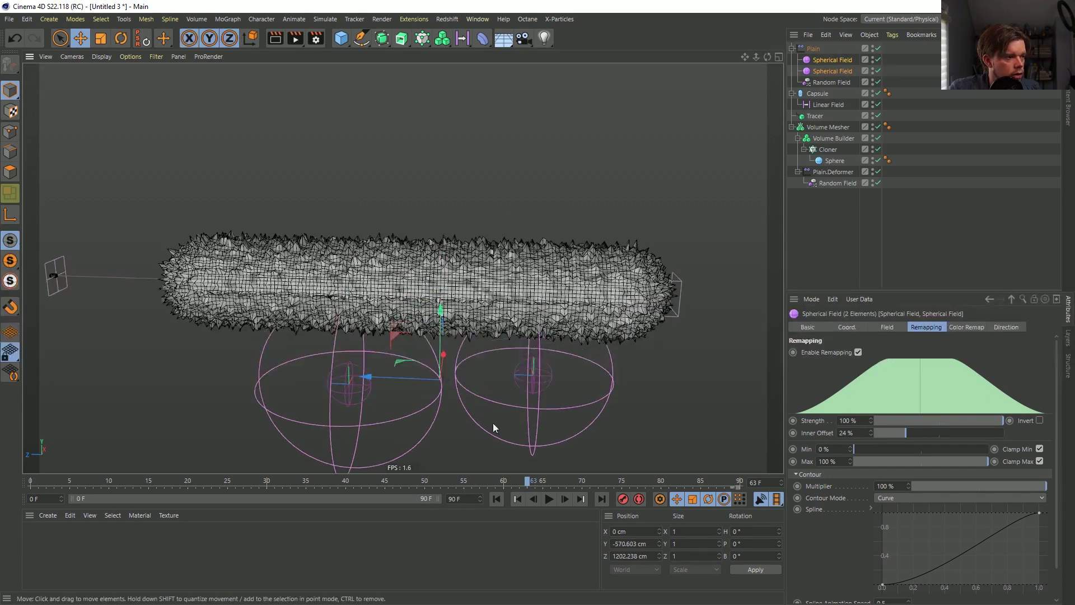
click(498, 499)
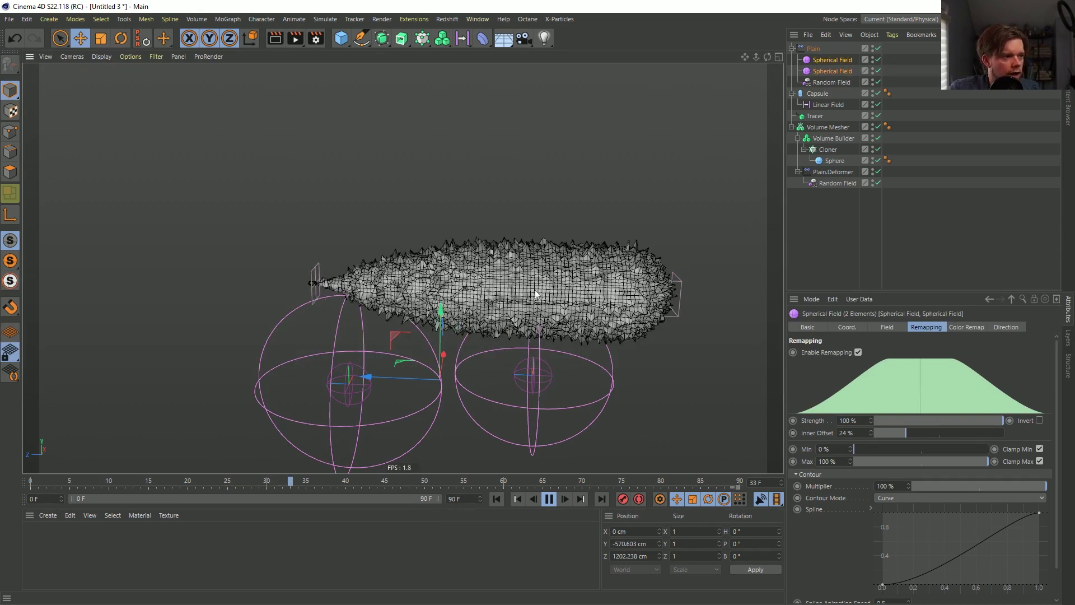
Raise the left spherical field back up while checking playback, and bring up the save dialog.
click(831, 63)
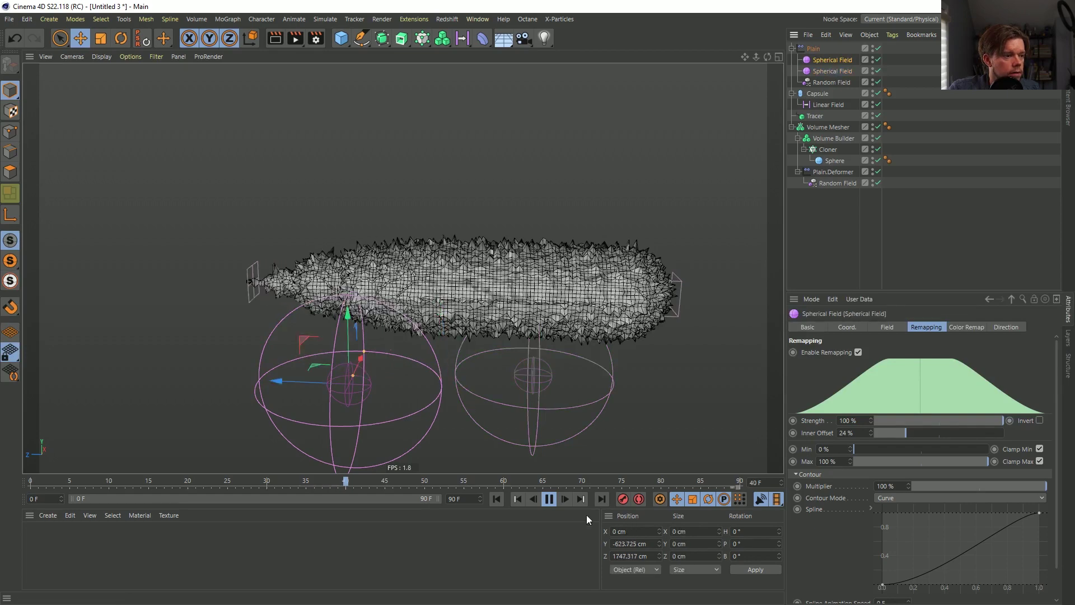
click(549, 499)
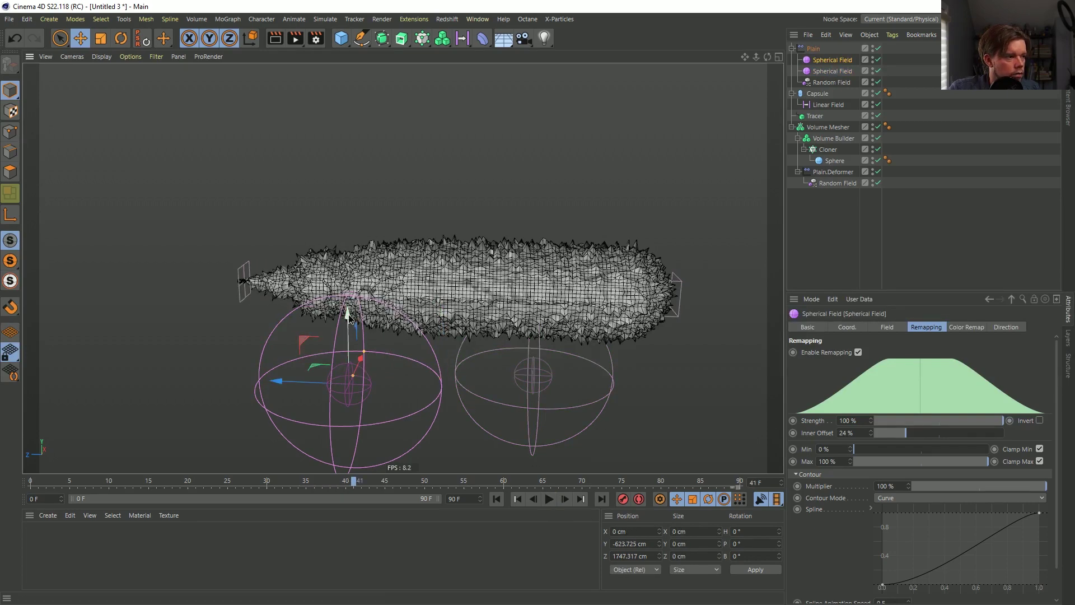
drag(348, 299, 356, 227)
click(549, 499)
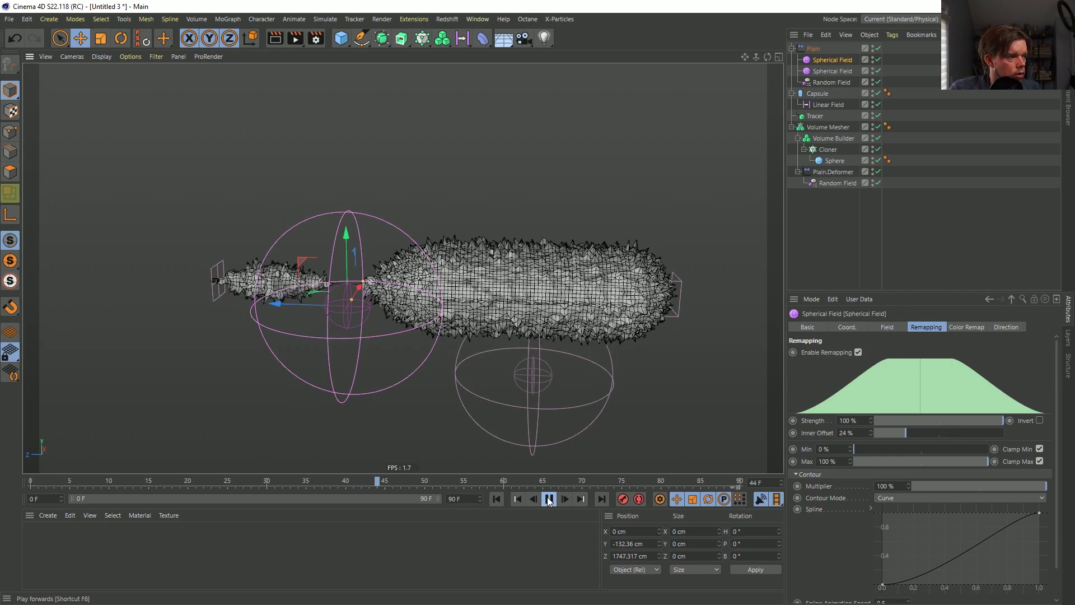
click(549, 499)
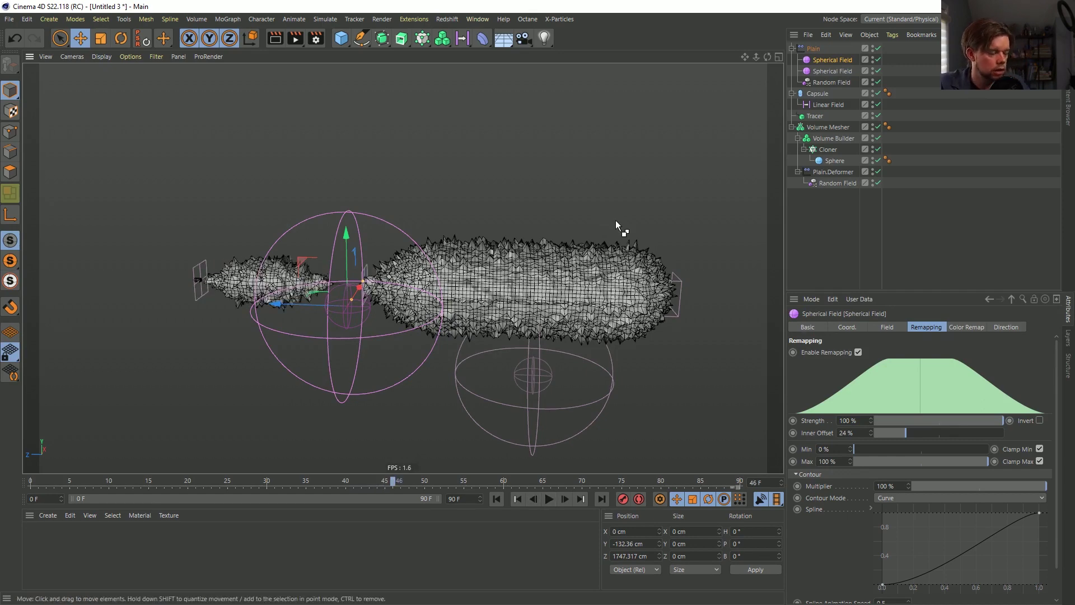
key(ctrl+s)
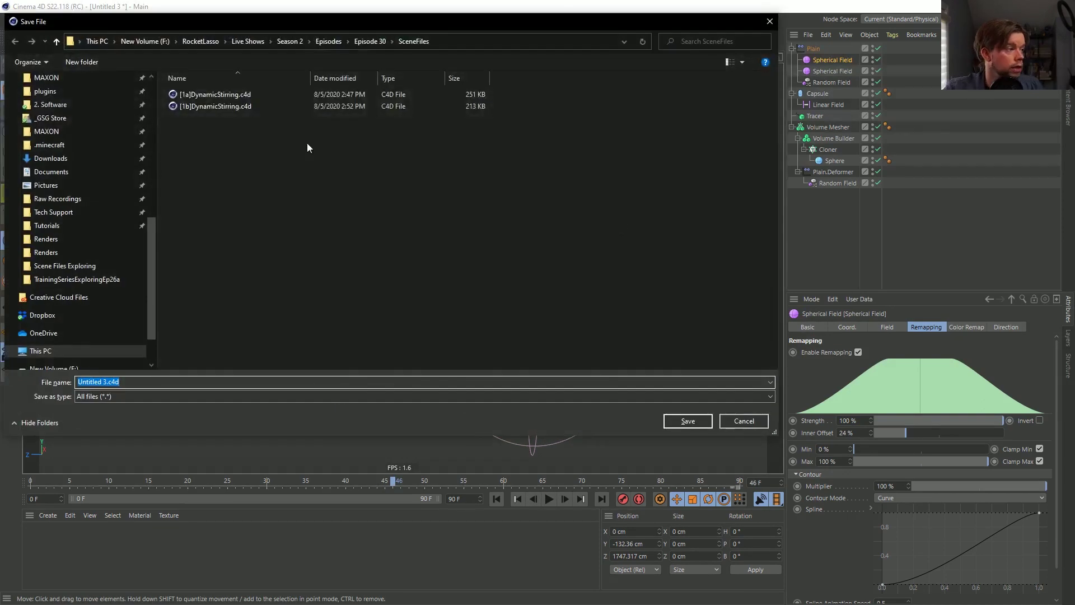
Save the scene in SceneFiles as [2a]BulletBubbleRigIdeas.c4d.
click(215, 106)
click(111, 381)
click(83, 381)
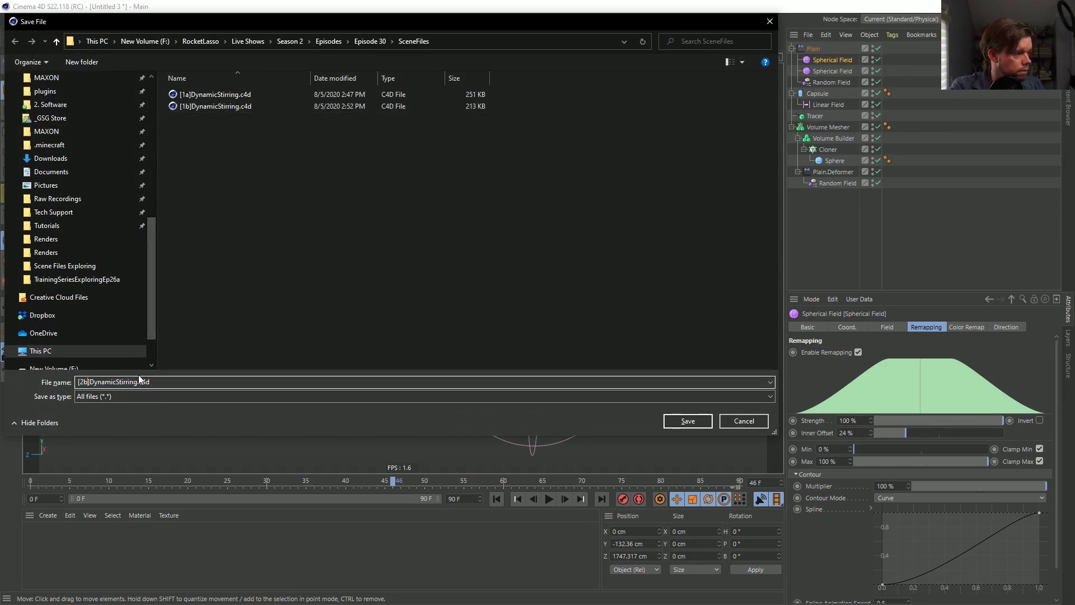
key(BackSpace)
text(2)
key(Delete)
text(a)
key(shift+Right)
key(shift+Right)
key(shift+Right)
key(shift+Right)
key(shift+Right)
key(shift+Right)
key(shift+Right)
key(shift+Right)
key(shift+Right)
key(shift+Right)
key(shift+Right)
key(shift+Right)
key(shift+Right)
key(shift+Right)
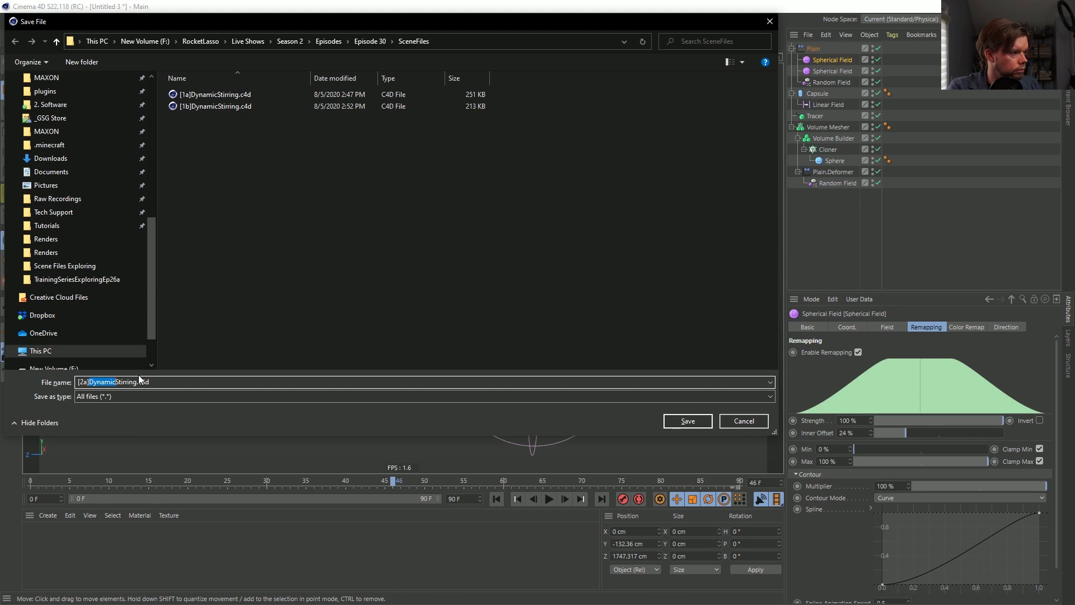
text(Bullet)
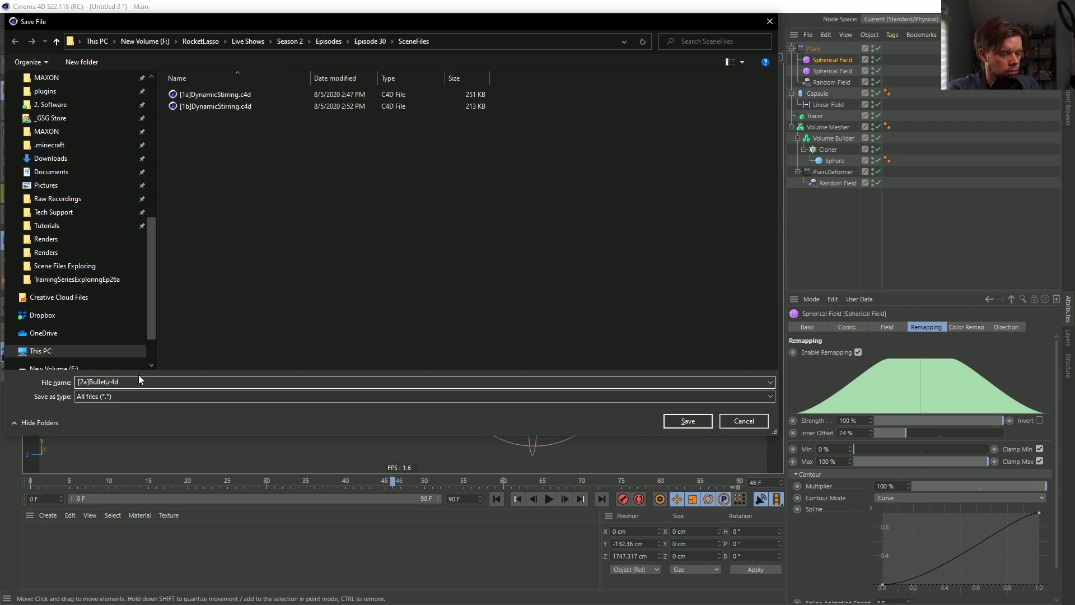
text(BubbleR)
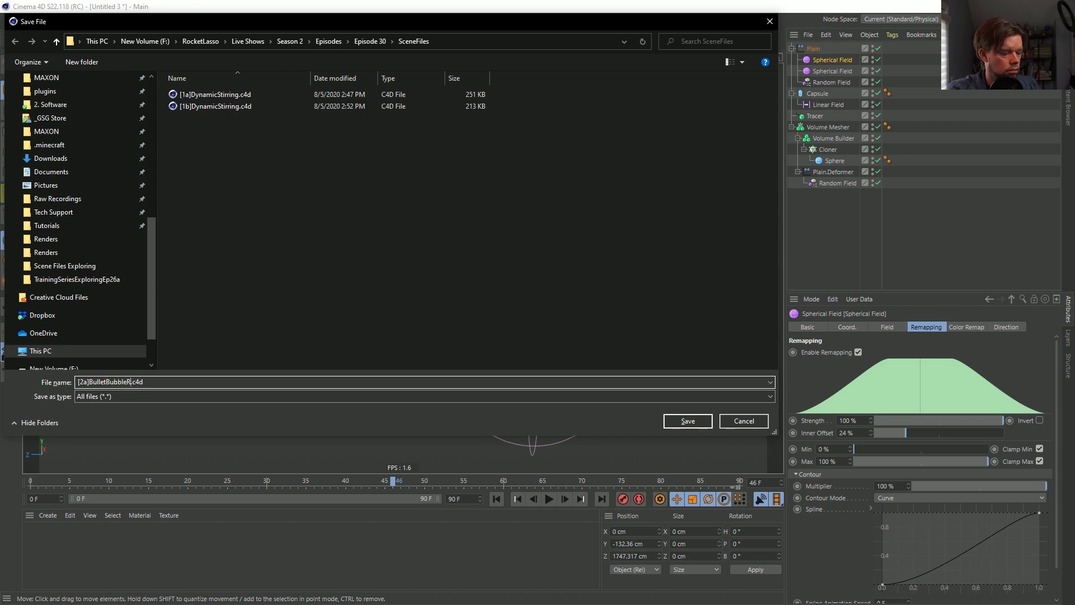
text(igIdeas)
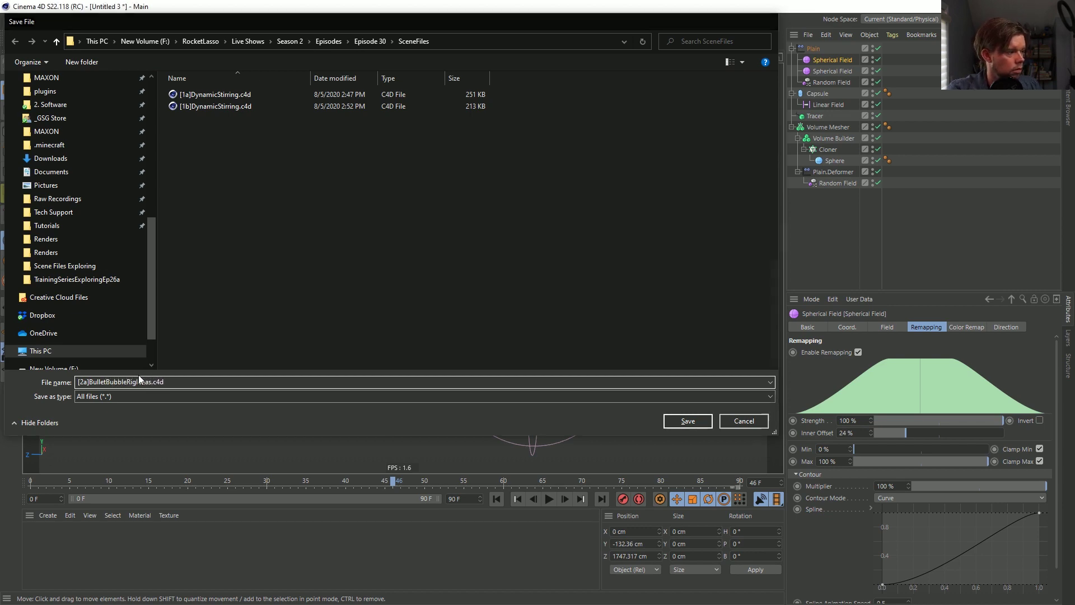
key(Return)
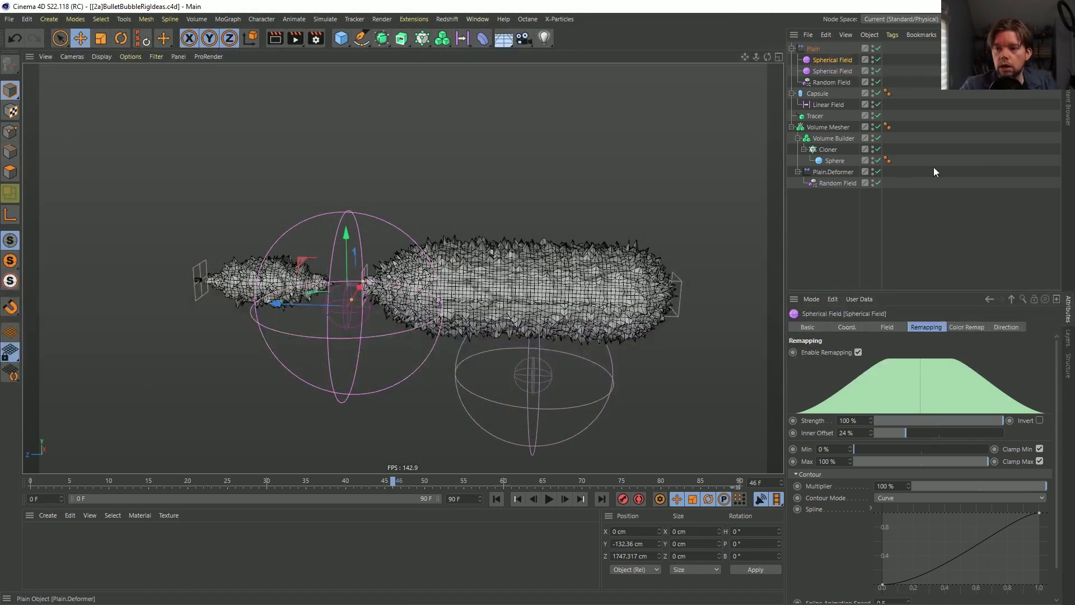
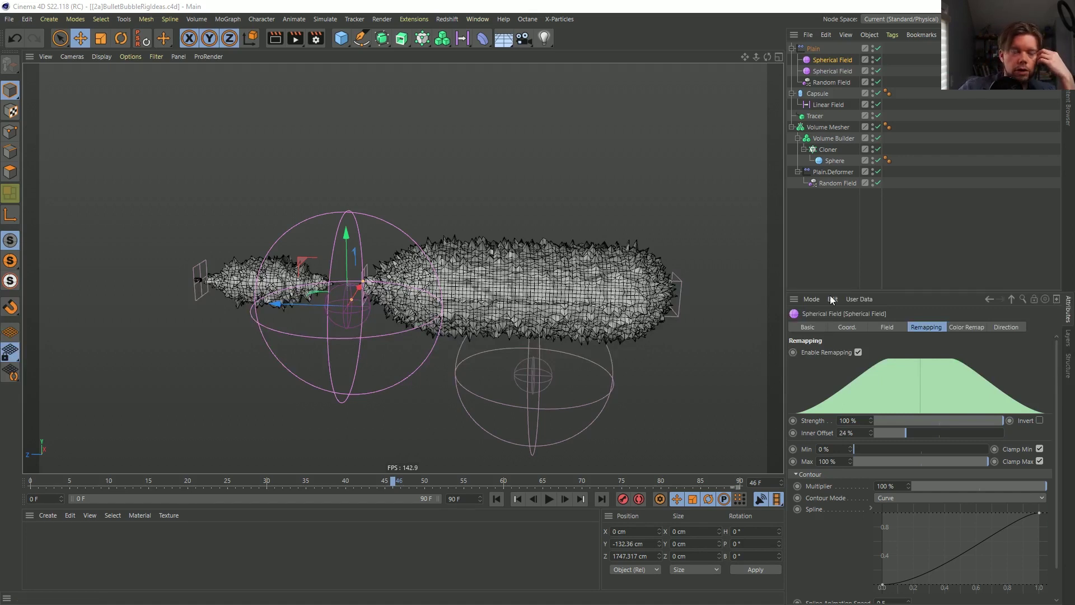
Add a Group Field to the Plain effector's falloff field list.
click(814, 48)
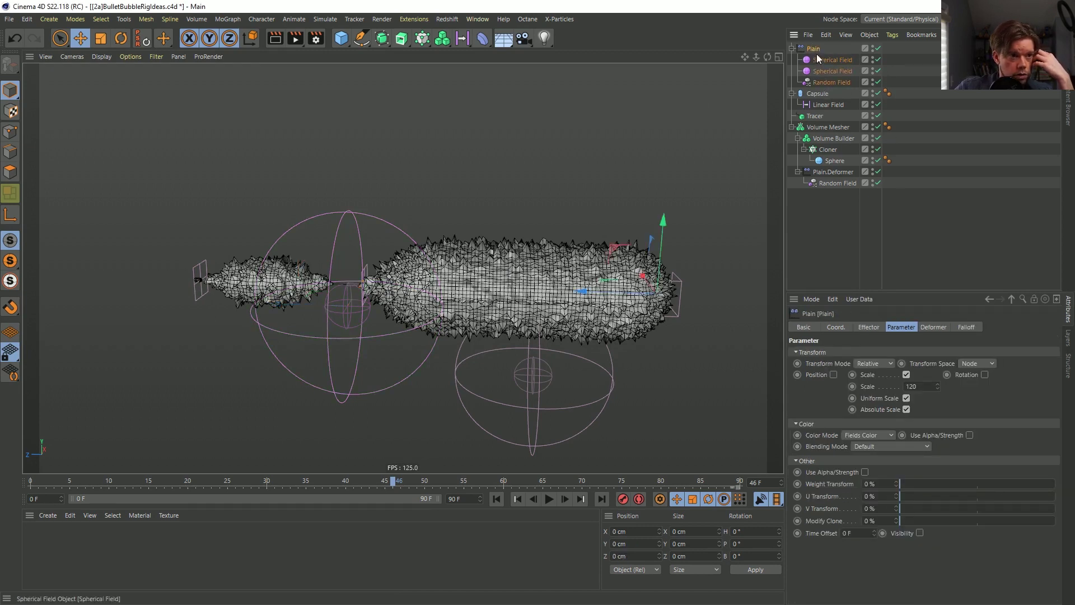
click(967, 327)
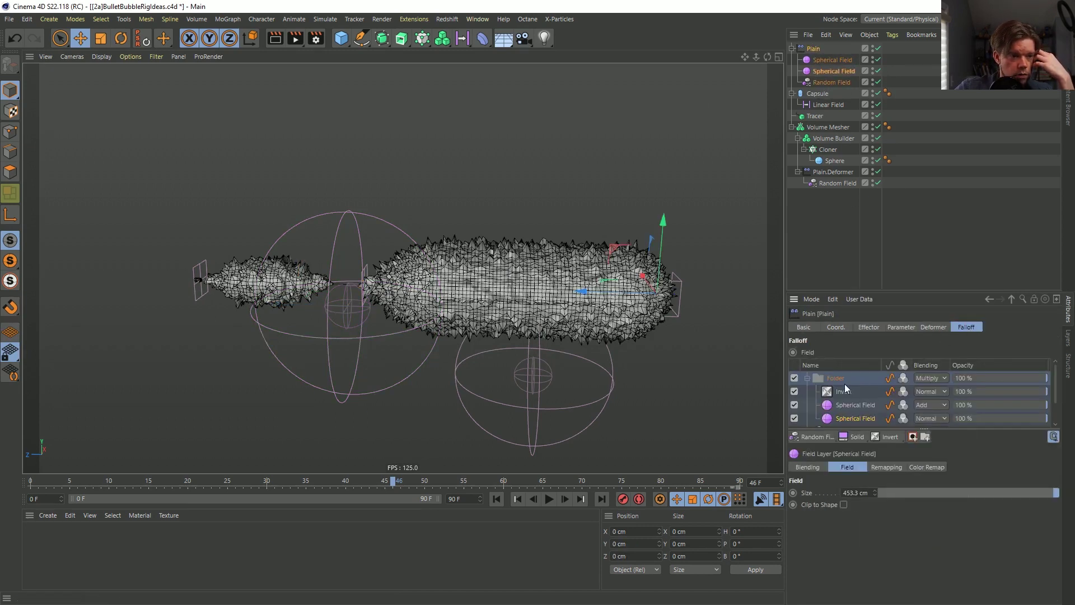
drag(860, 426, 865, 485)
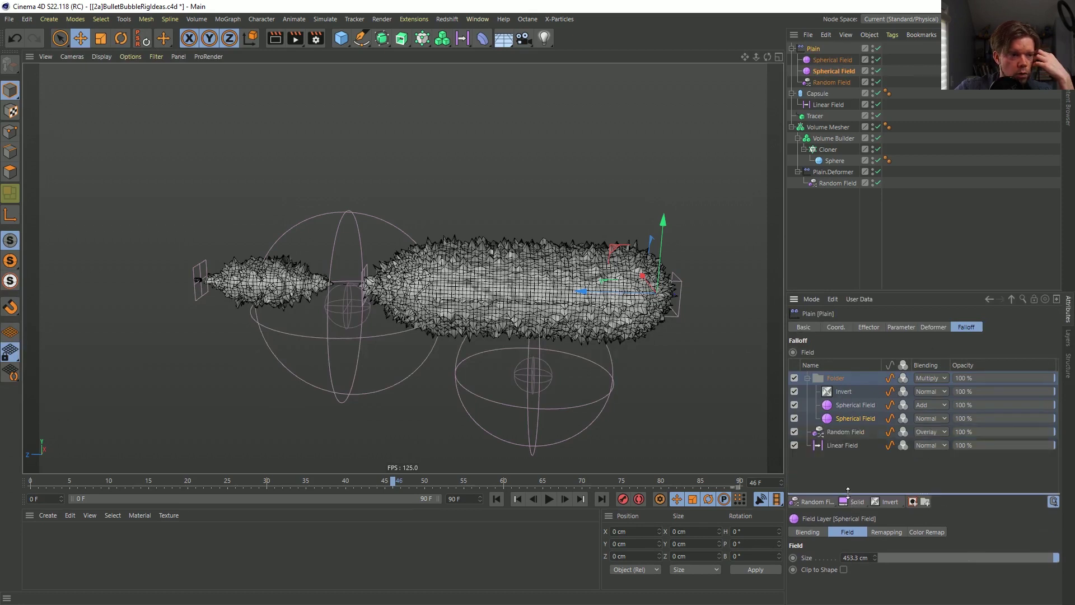
click(817, 502)
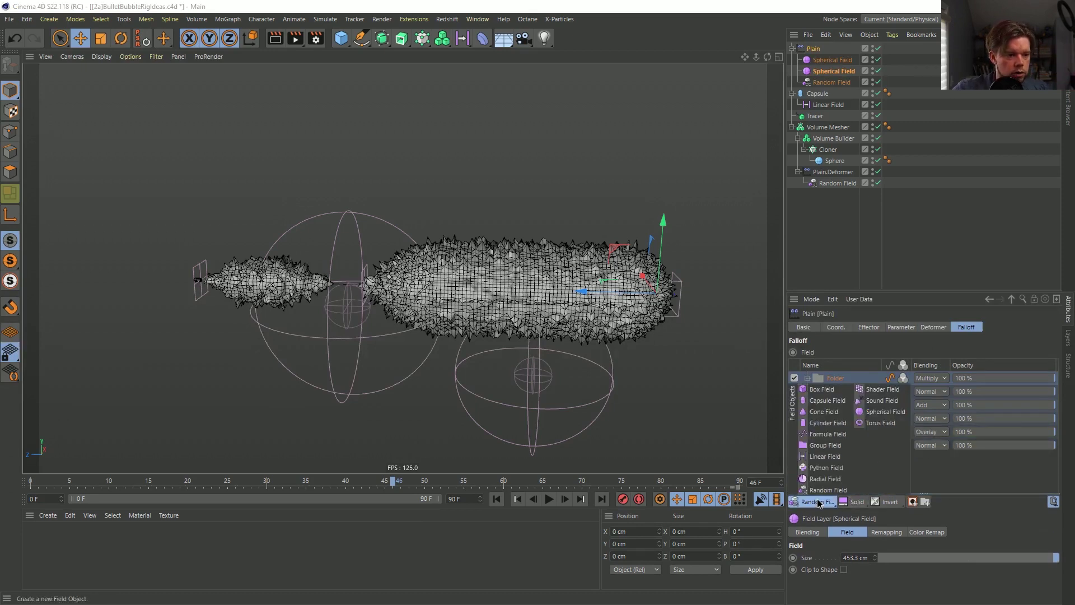
click(831, 445)
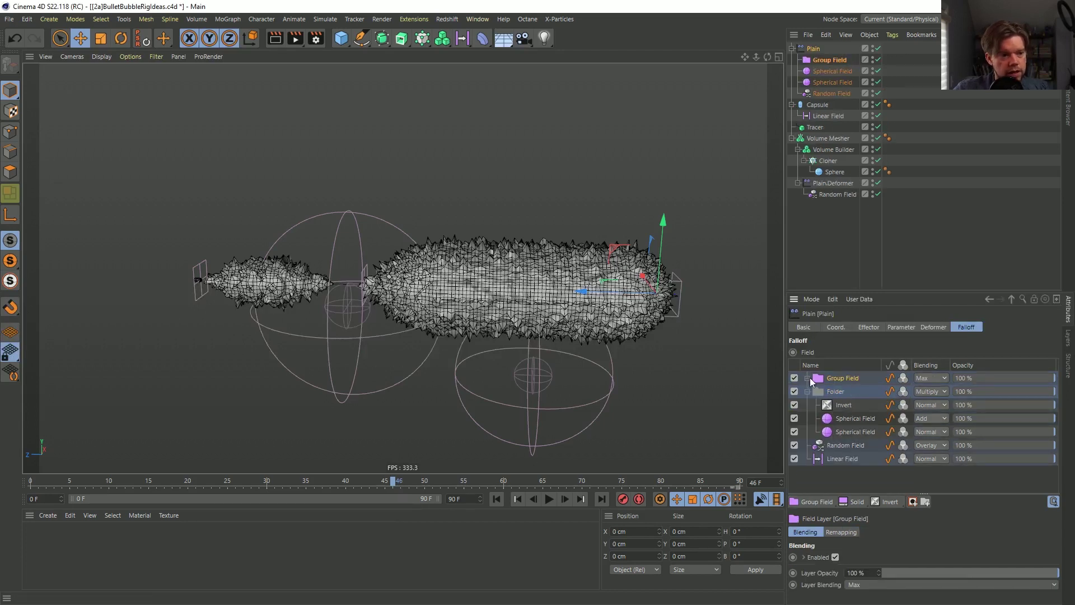
Move the Invert and spherical field layers into the Group Field and set its blending to Multiply.
click(807, 378)
click(808, 378)
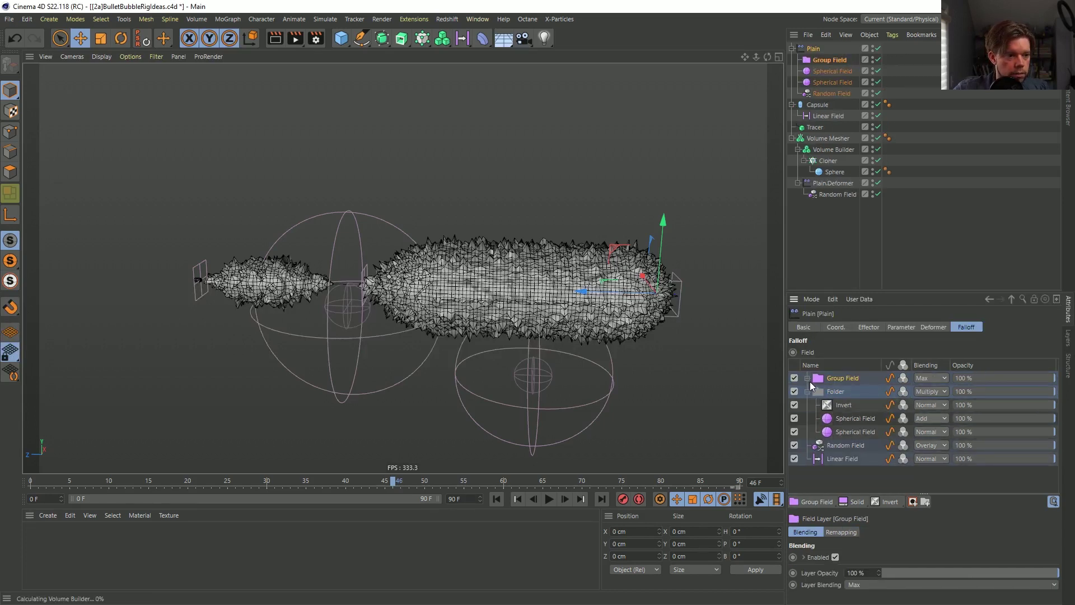
click(814, 390)
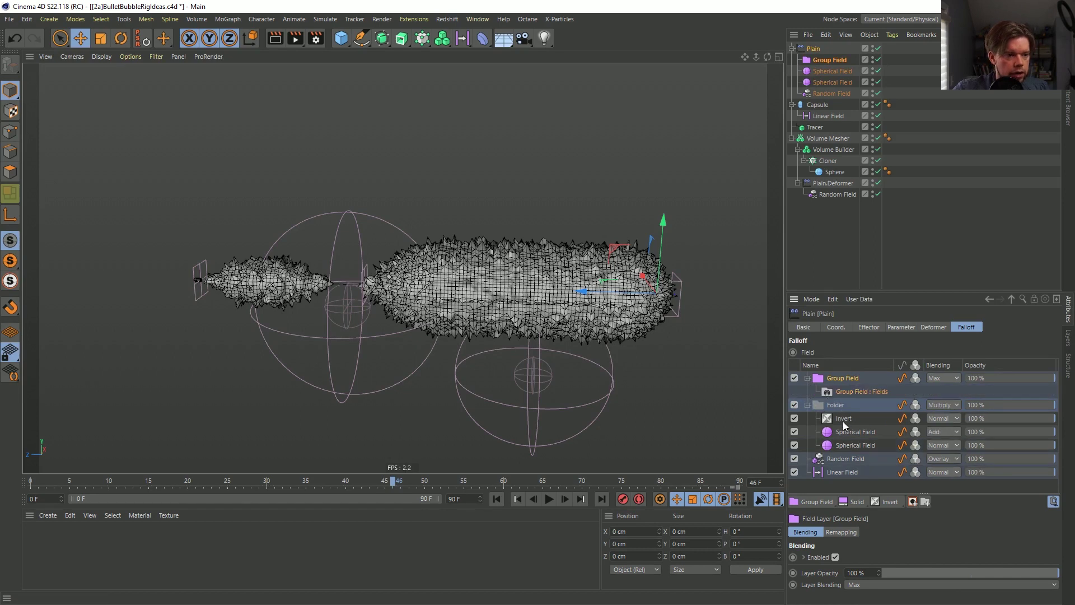
drag(843, 425, 865, 422)
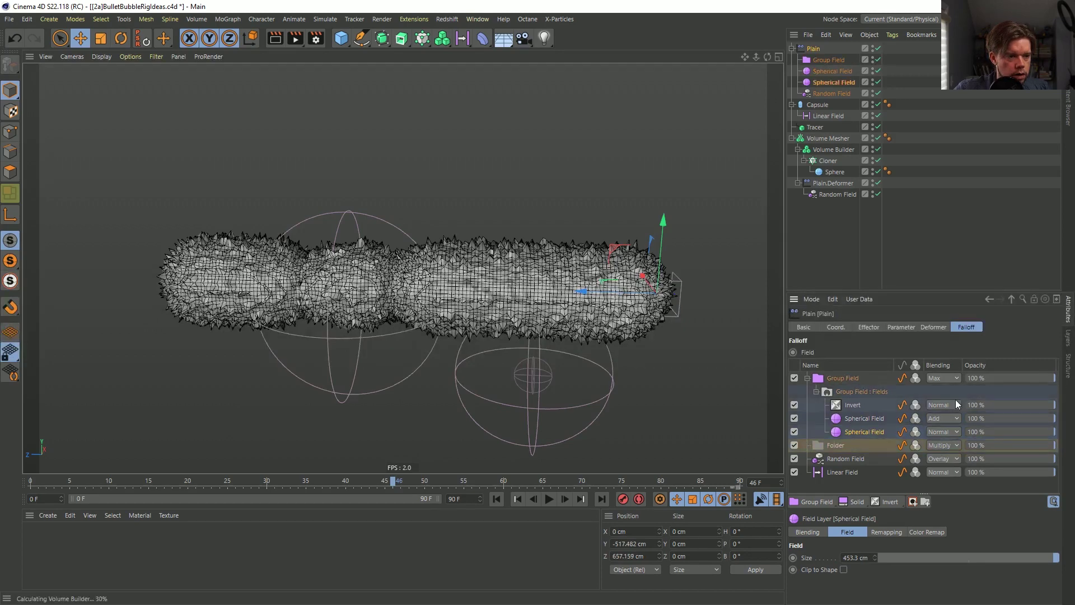
click(944, 377)
click(946, 432)
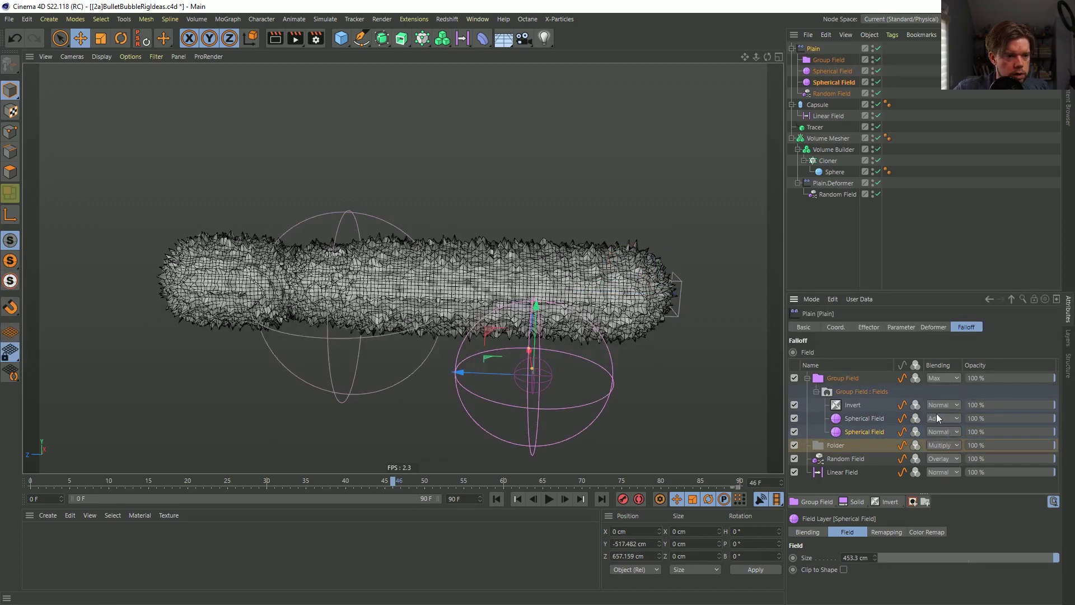
Delete the now-empty Folder layer, restoring the Plain effector after an accidental deletion.
click(807, 378)
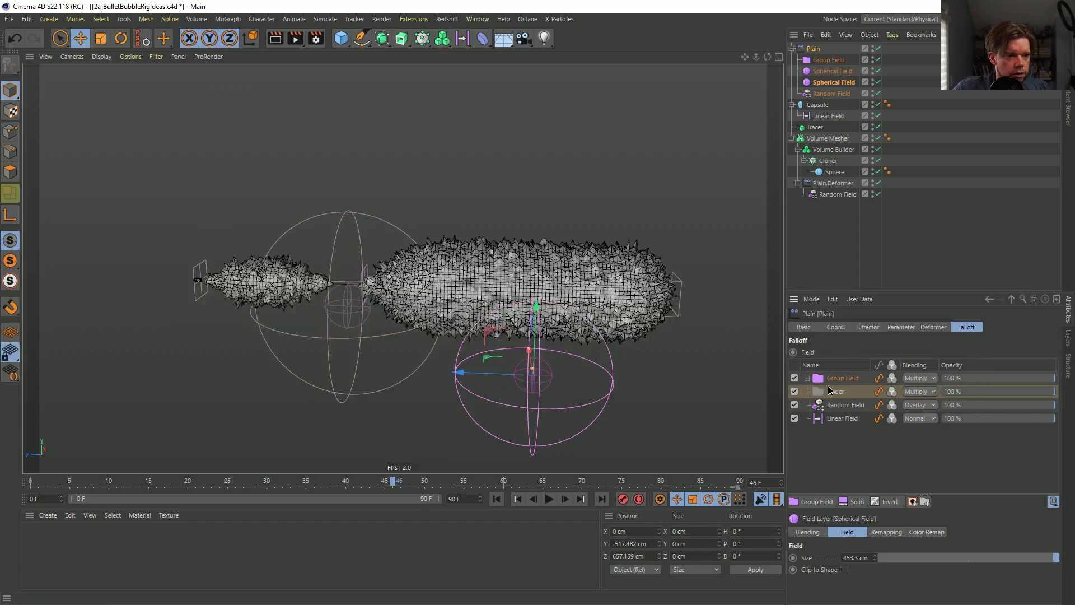
key(Delete)
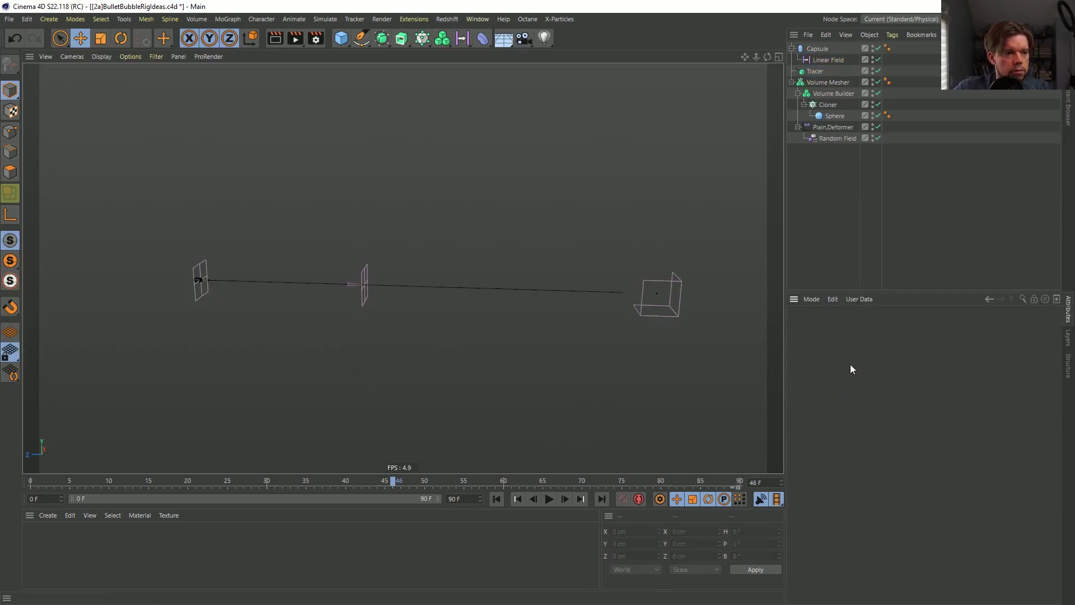
key(ctrl+z)
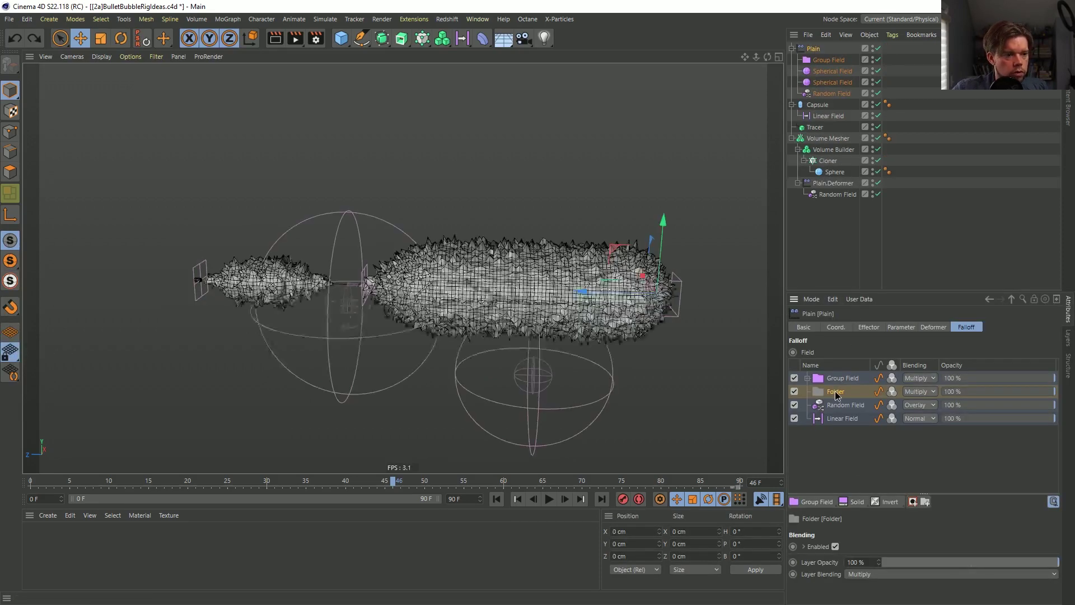
key(Delete)
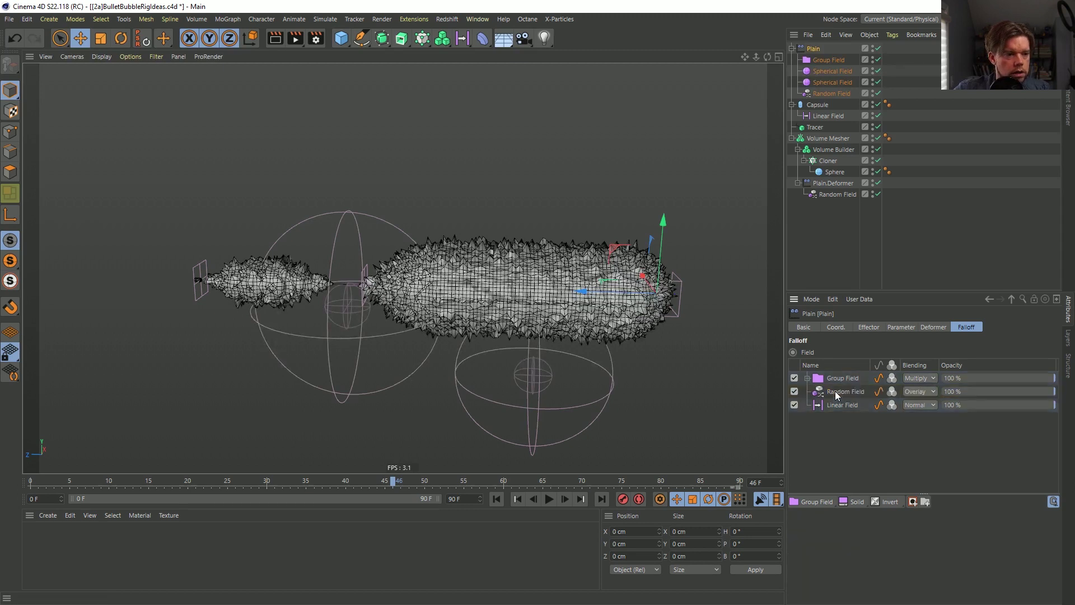
Parent both Spherical Fields under the Group Field and show its field layers.
click(820, 73)
ctrl+click(828, 82)
drag(840, 63, 838, 59)
click(837, 60)
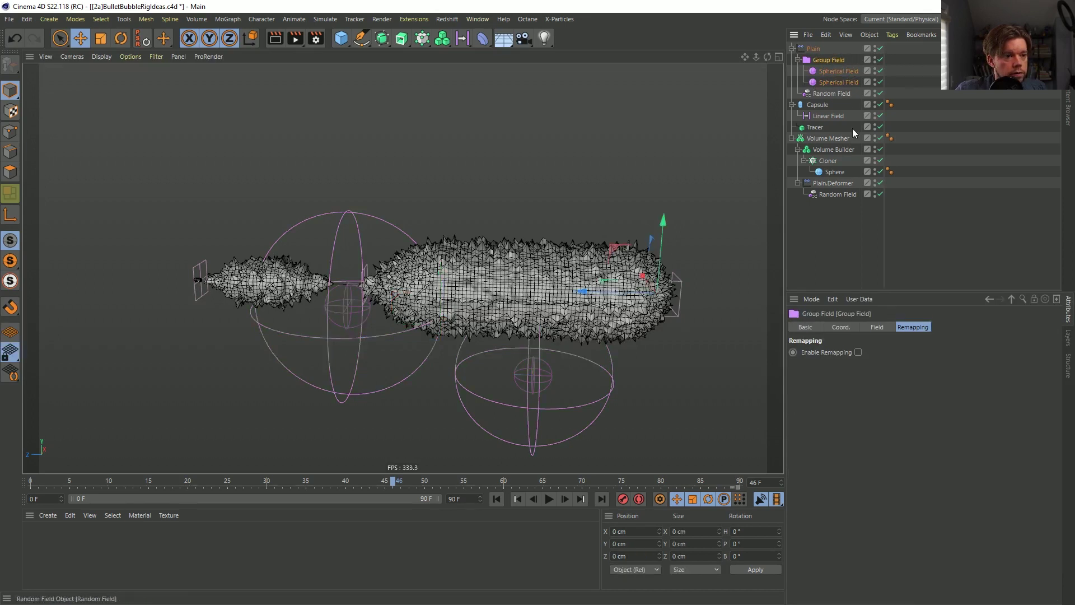
click(876, 327)
Duplicate a Spherical Field as Spherical Field.1, add it to the Group Field, and move it along Z.
click(838, 71)
ctrl+drag(838, 70, 833, 66)
click(831, 59)
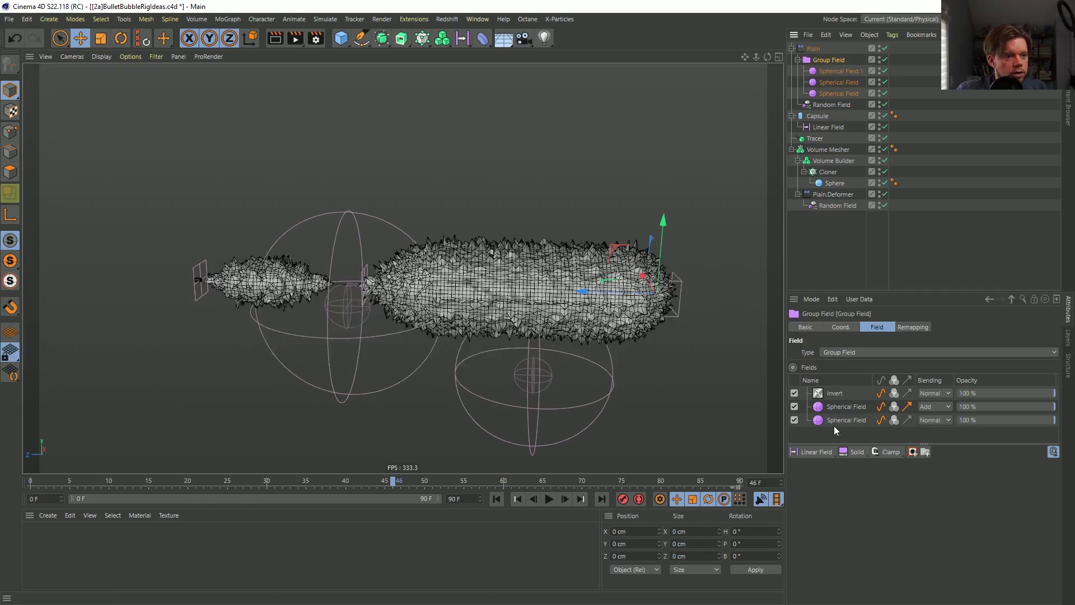
drag(823, 68, 837, 406)
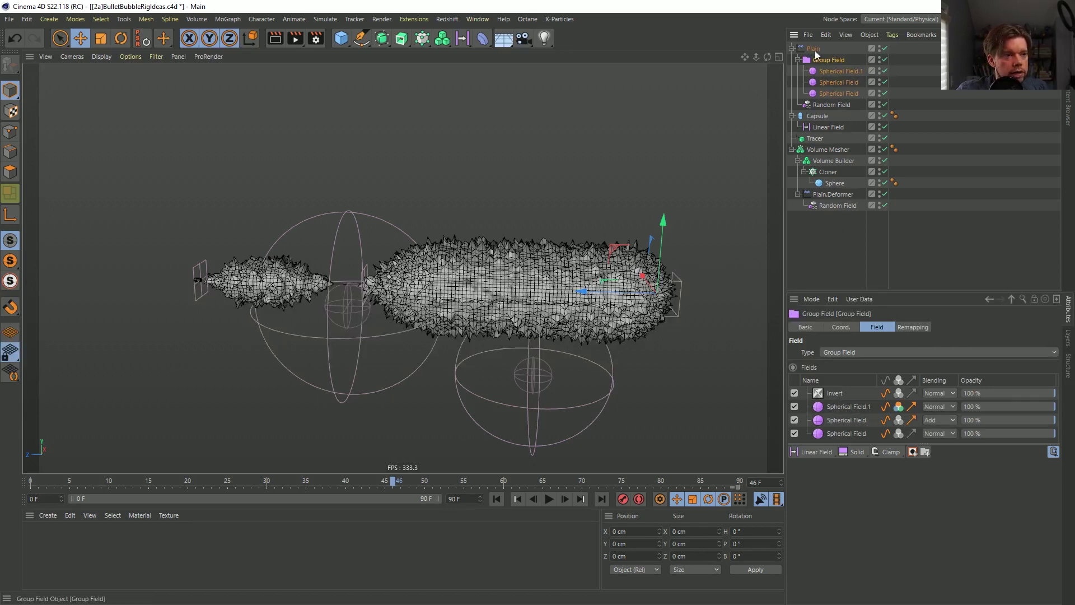
click(832, 71)
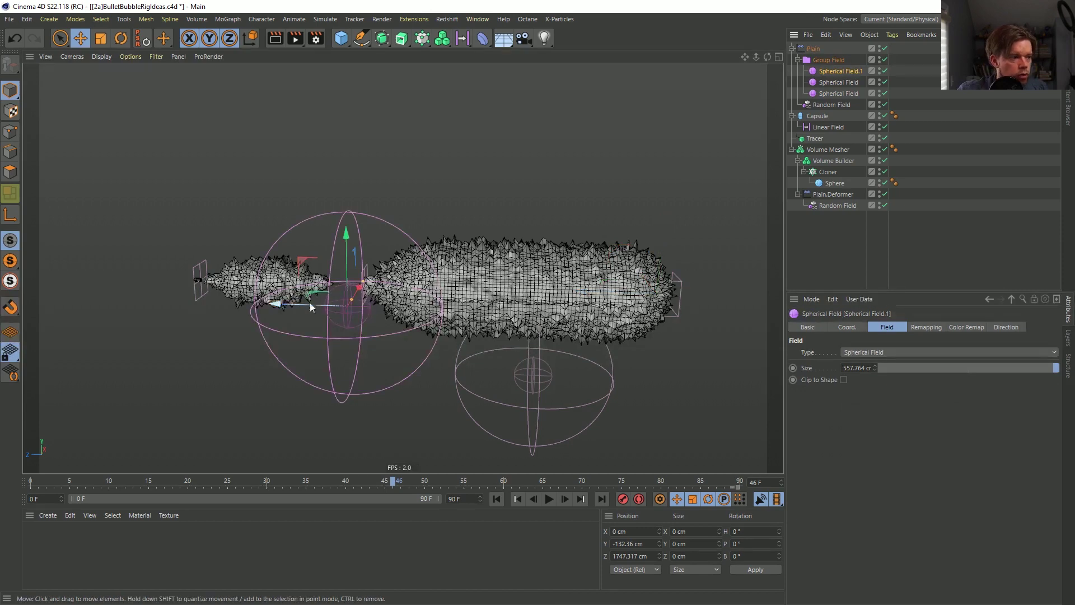
drag(282, 305, 501, 313)
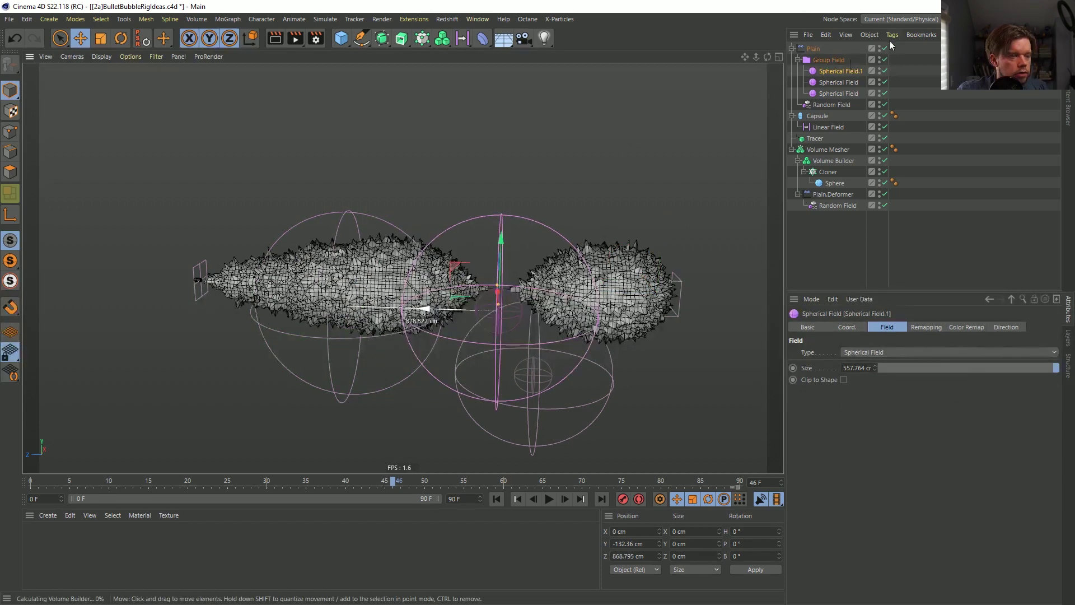
Set Spherical Field.1's blending to Add, then delete Spherical Field.1.
click(830, 59)
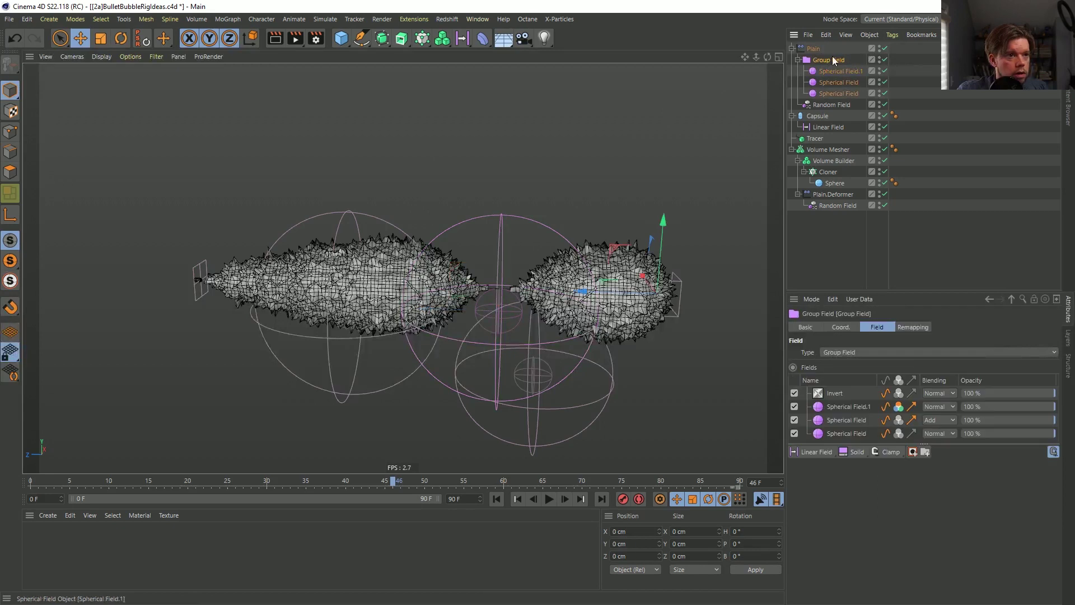
click(934, 406)
click(941, 507)
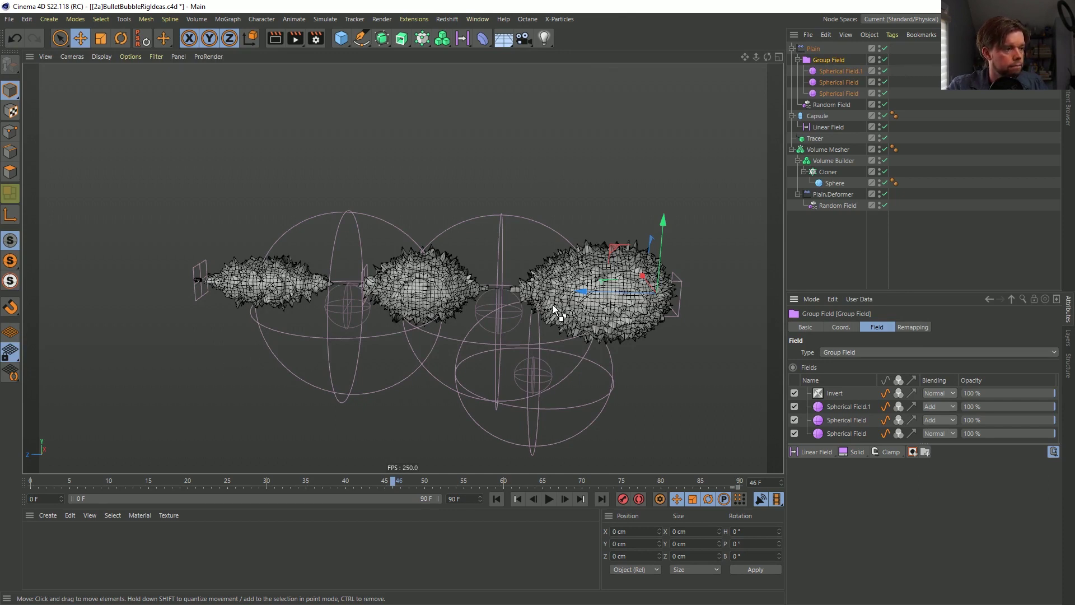
click(841, 72)
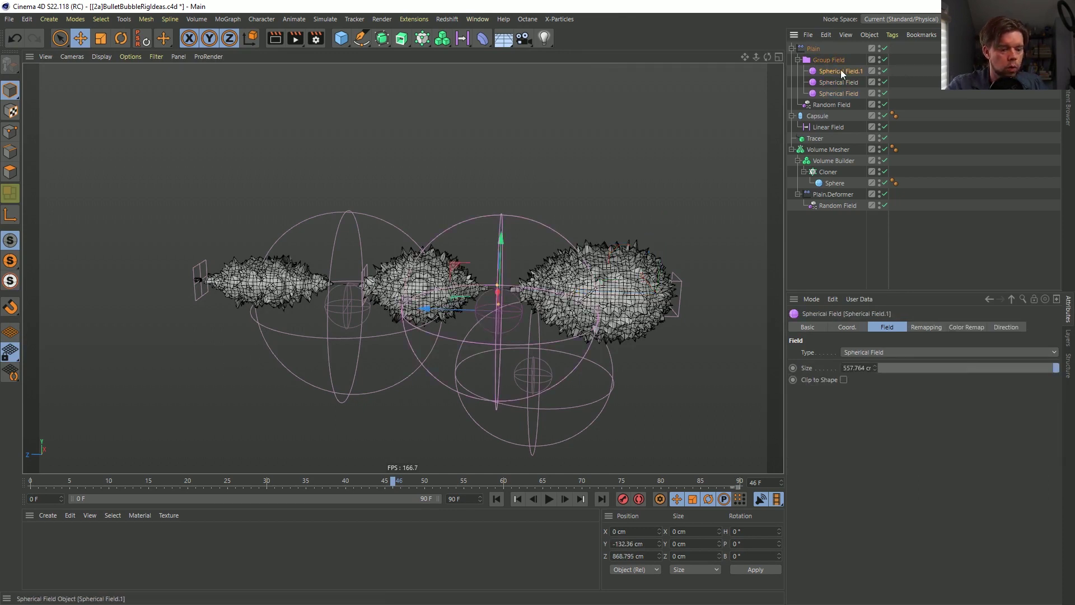
key(Delete)
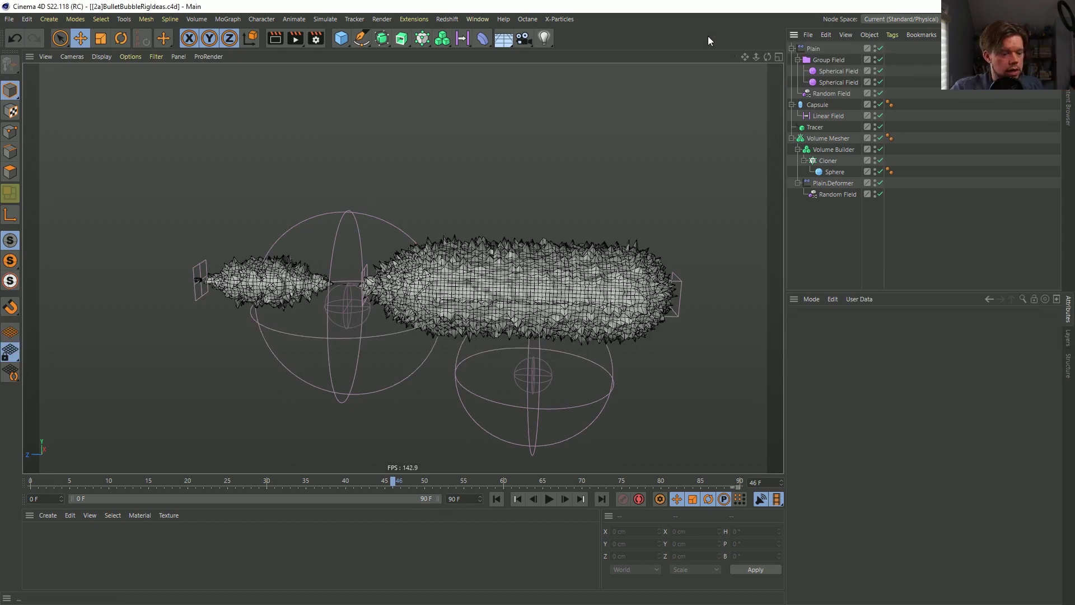
In a new project, add a cube, make it editable, and select one of its points.
key(ctrl+n)
click(341, 37)
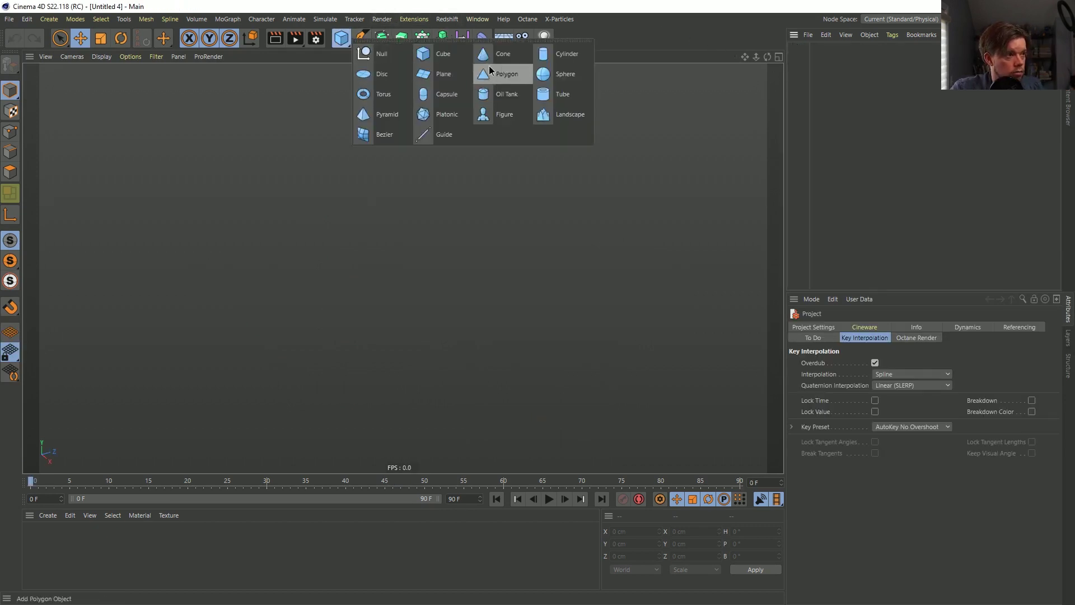
click(458, 54)
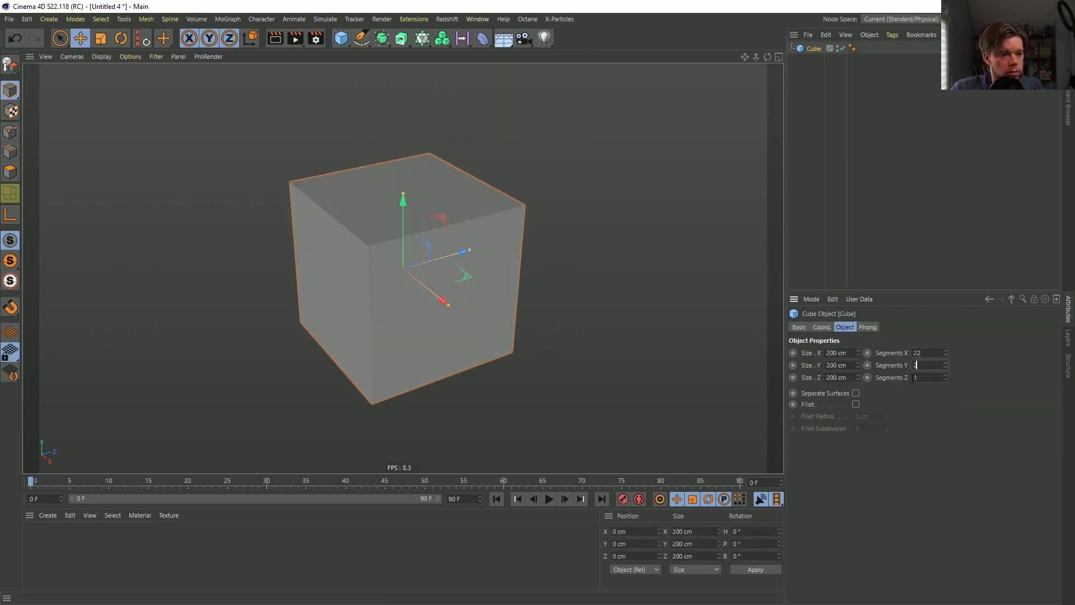
key(c)
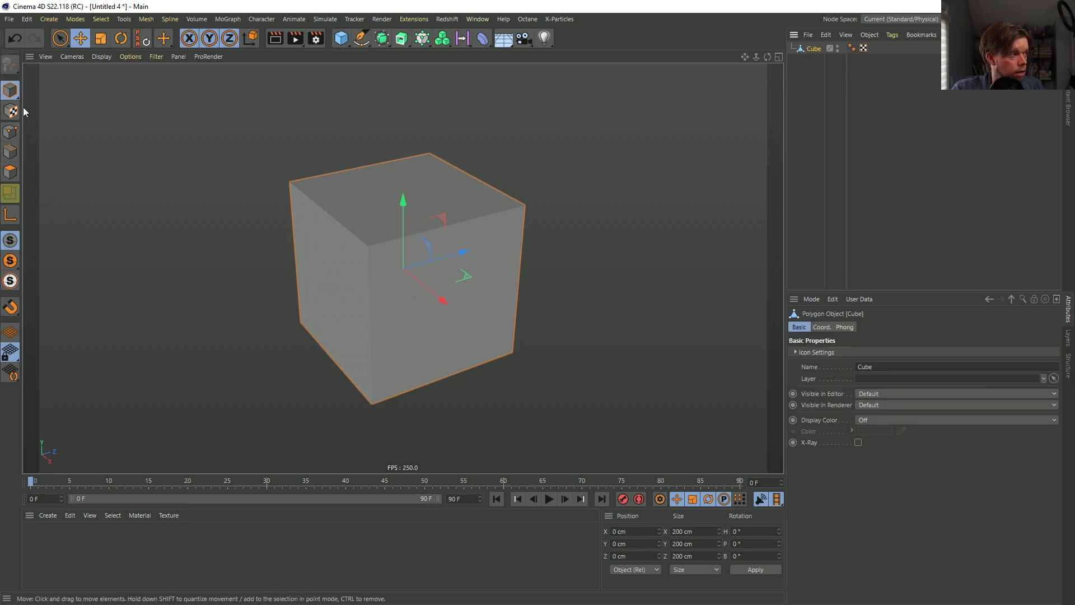
click(10, 131)
click(370, 224)
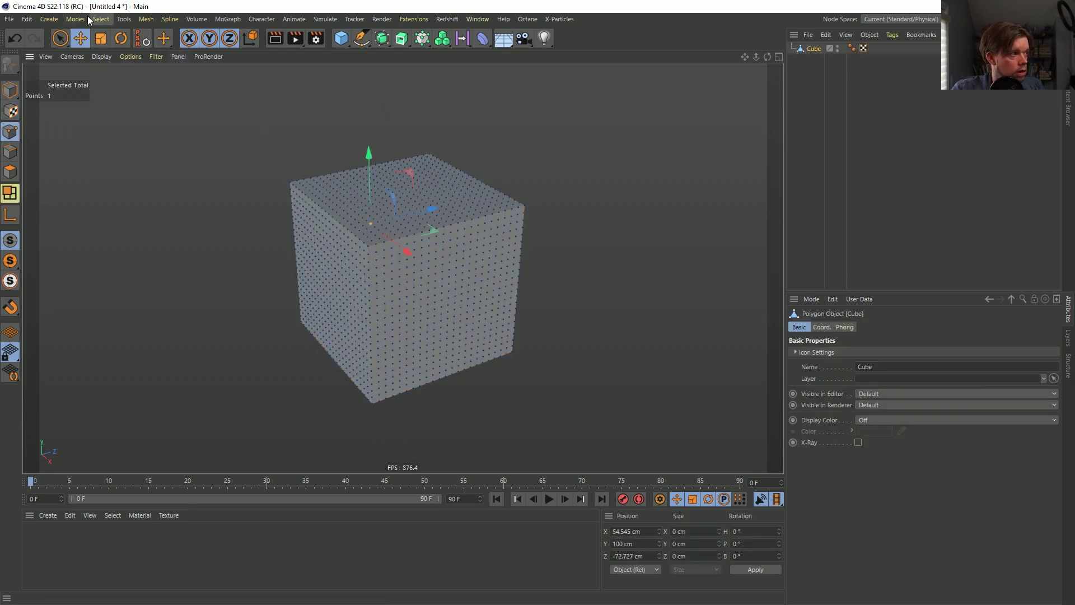
Apply a vertex weight map to the cube.
click(51, 20)
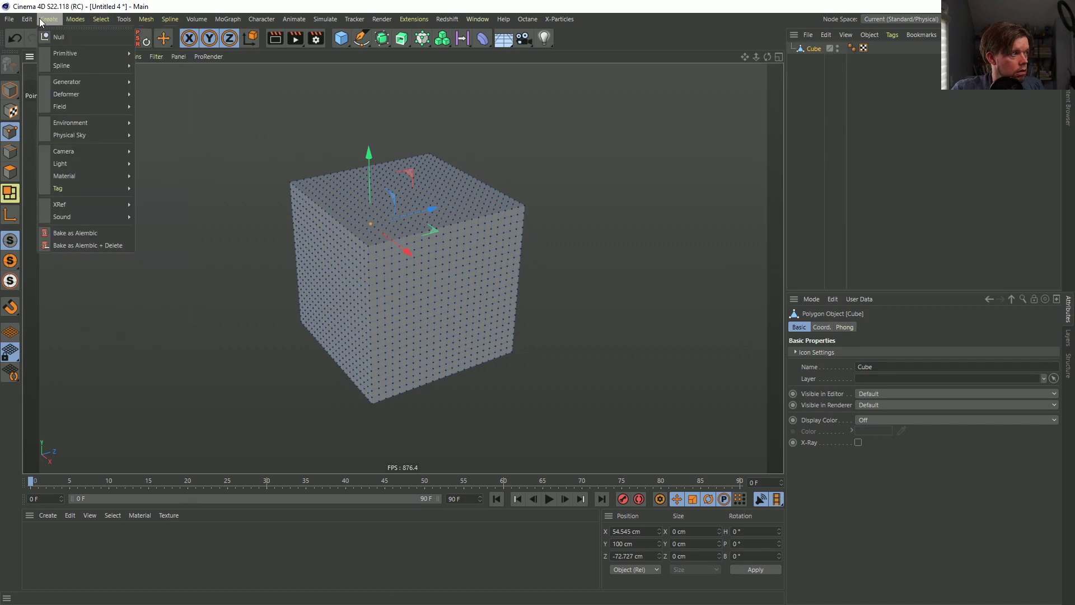
mouse_move(32, 19)
mouse_move(122, 22)
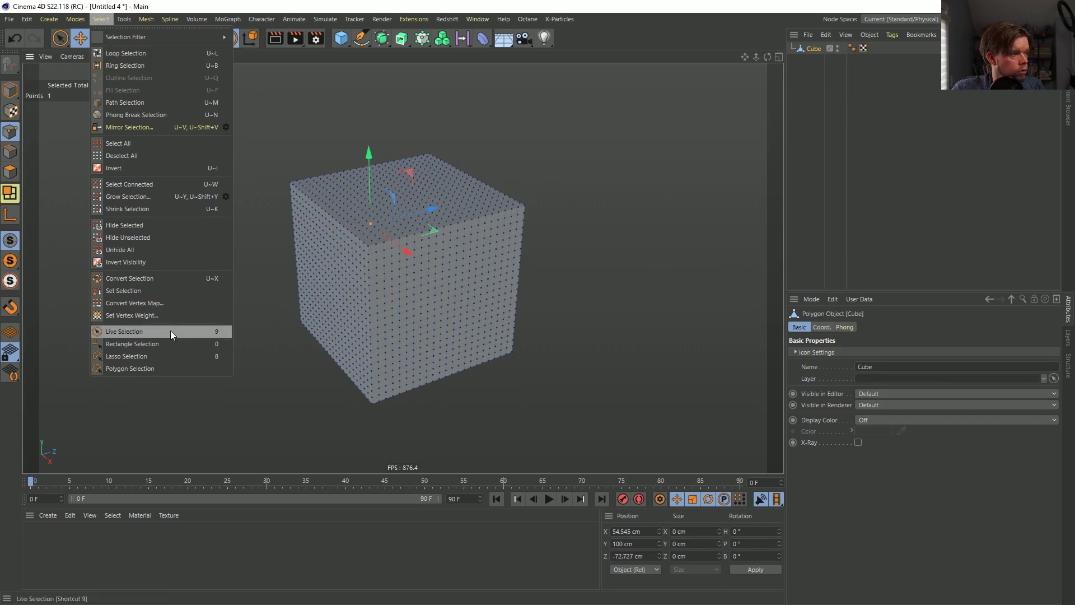
click(163, 315)
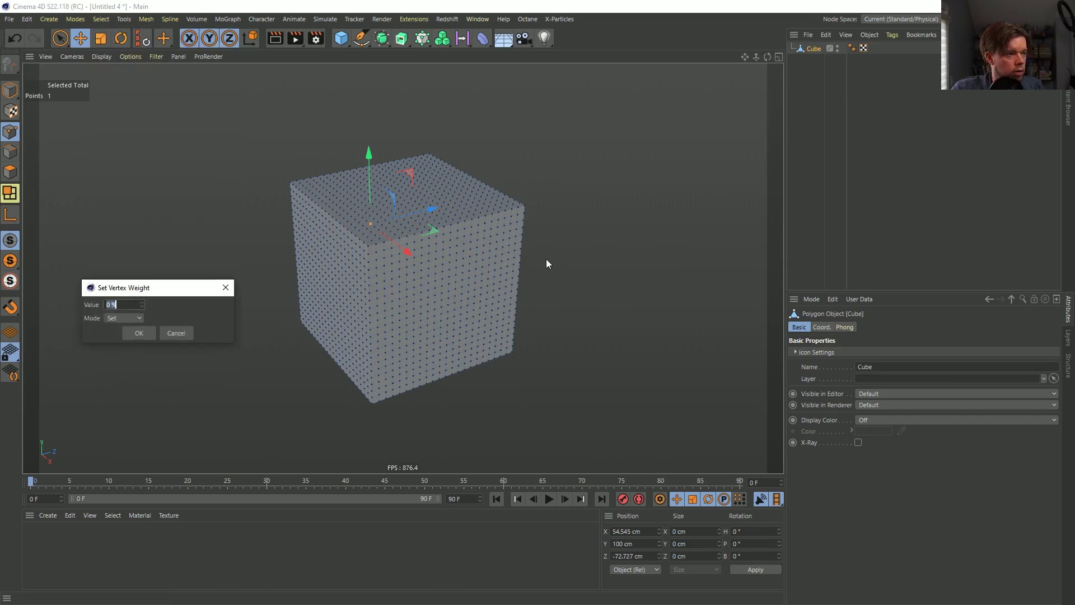
click(150, 338)
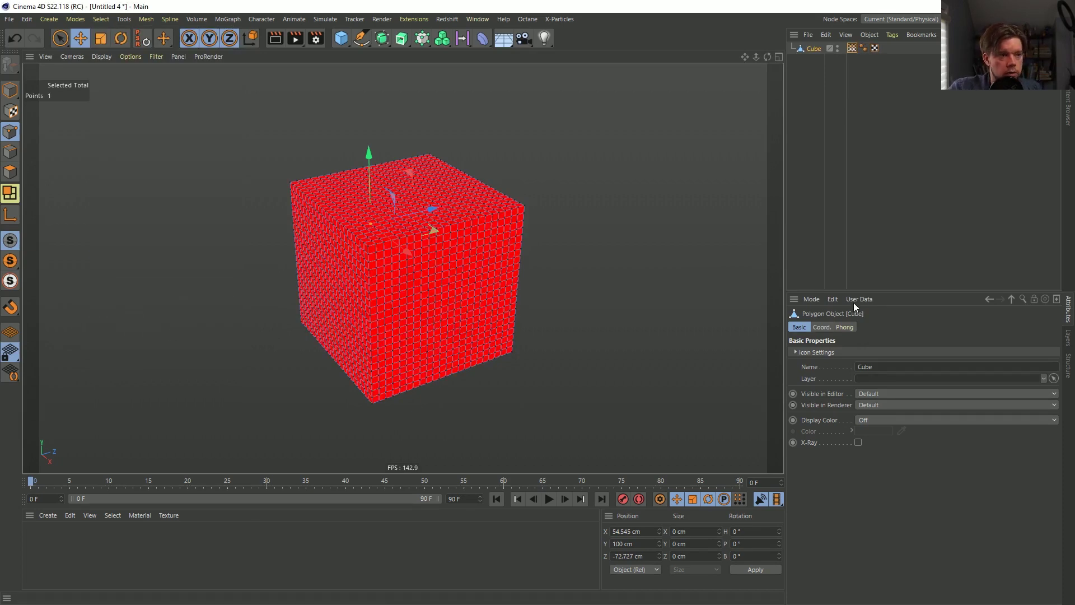
Create a Displacer deformer and place it under the Cube.
click(849, 50)
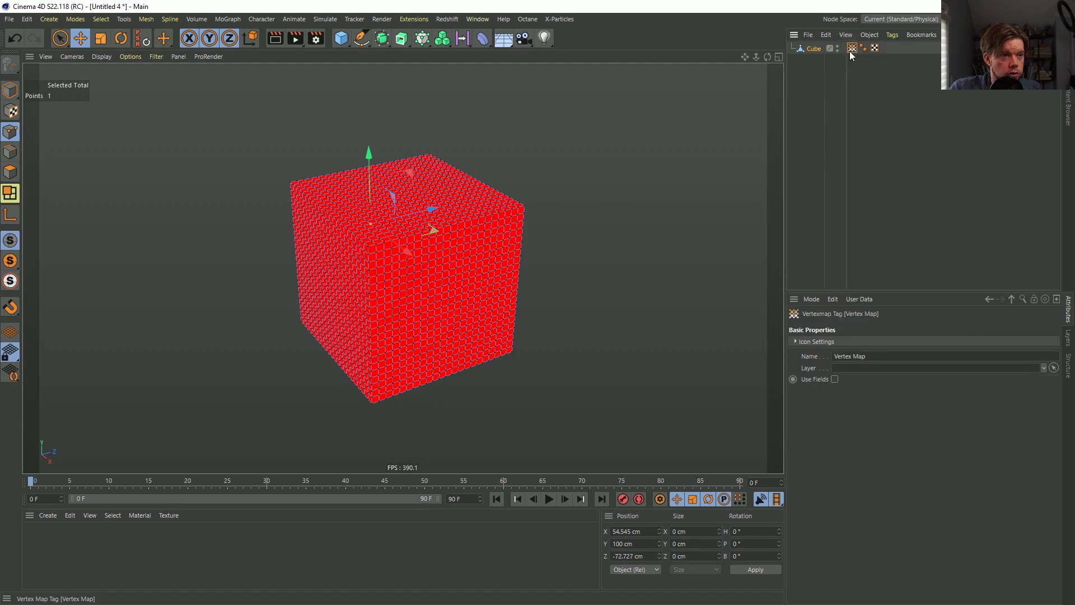
click(818, 51)
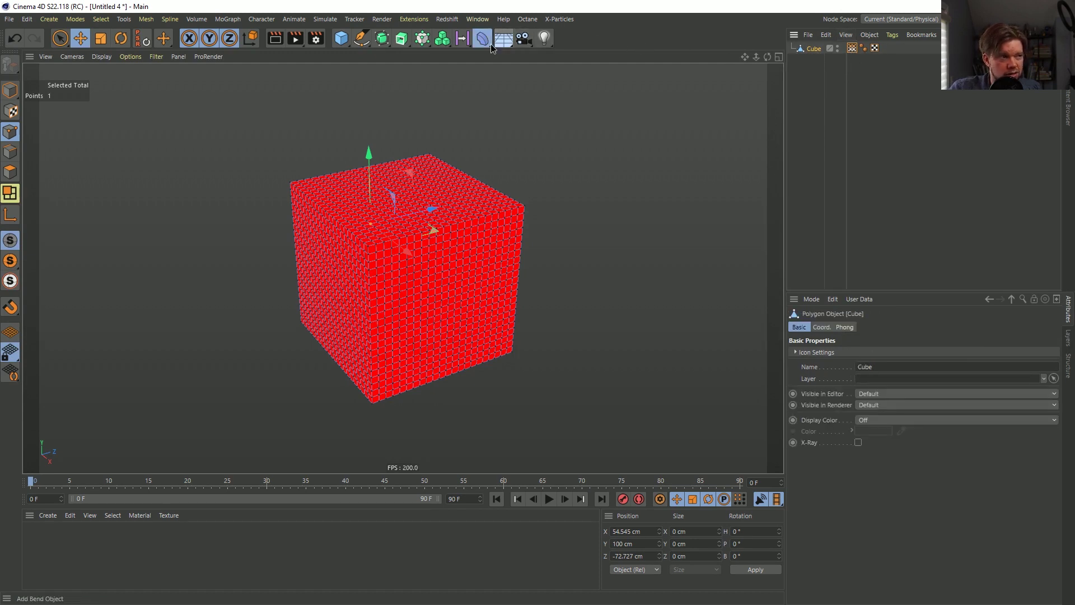
drag(490, 43, 530, 175)
drag(816, 50, 818, 59)
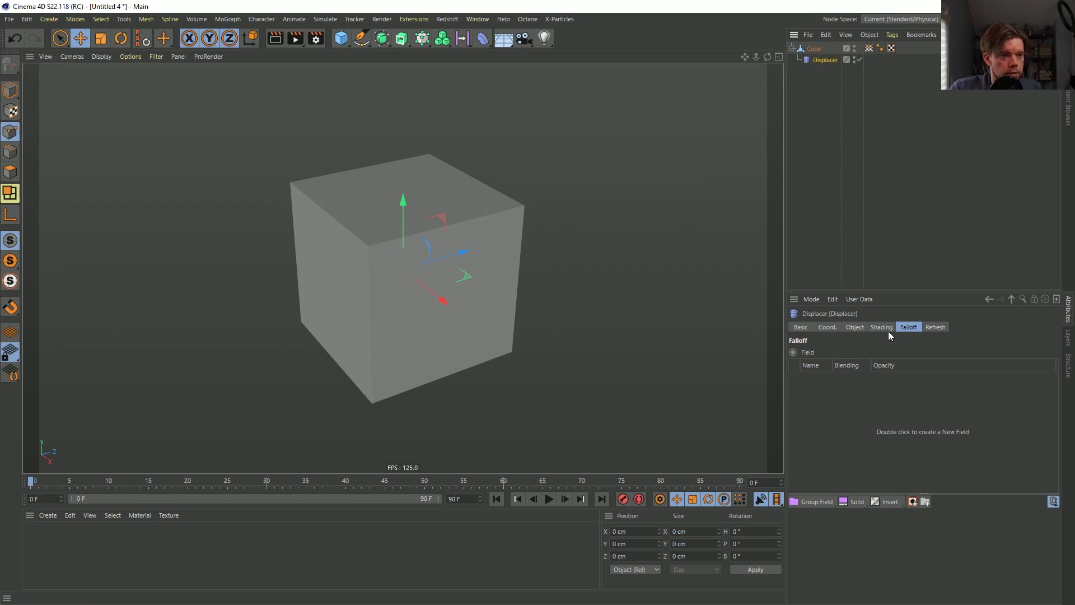
Use the cube's Vertex Map as Displacer falloff, enable its fields, and remove the Freeze layer.
click(851, 327)
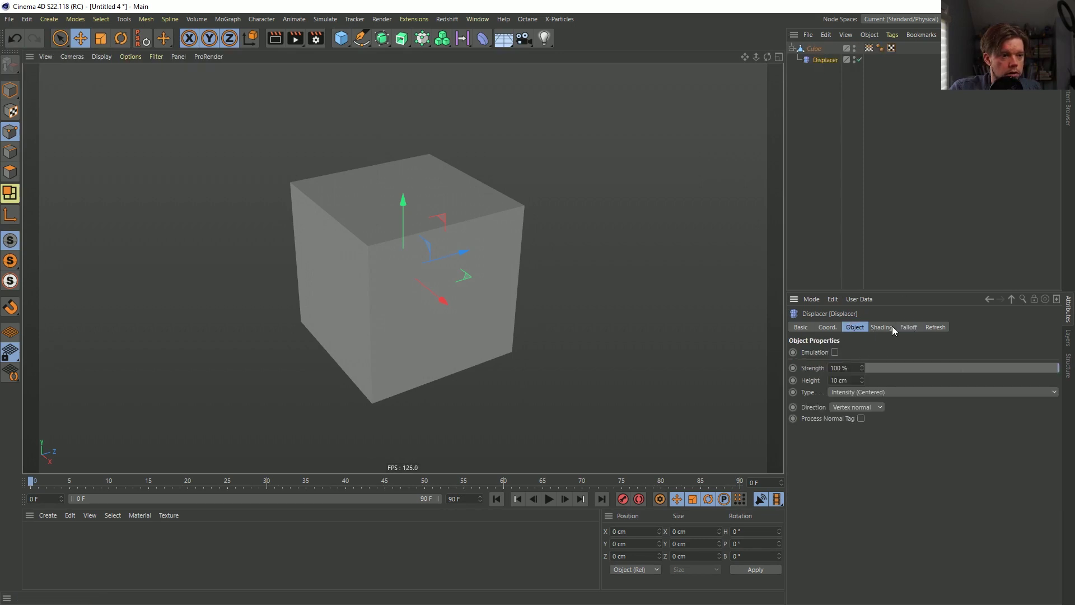
click(908, 327)
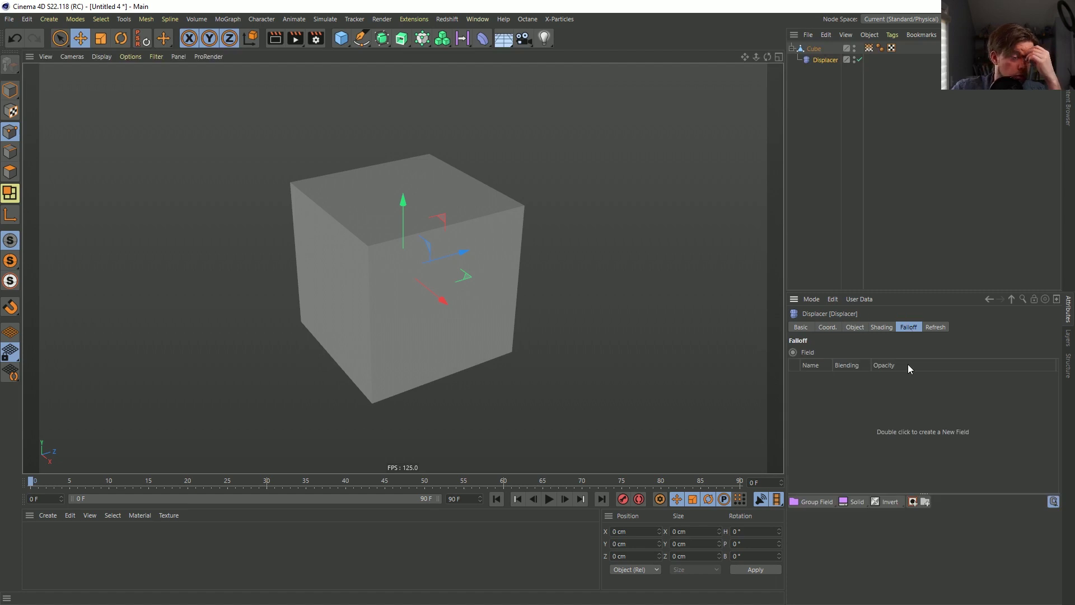
drag(870, 52, 871, 456)
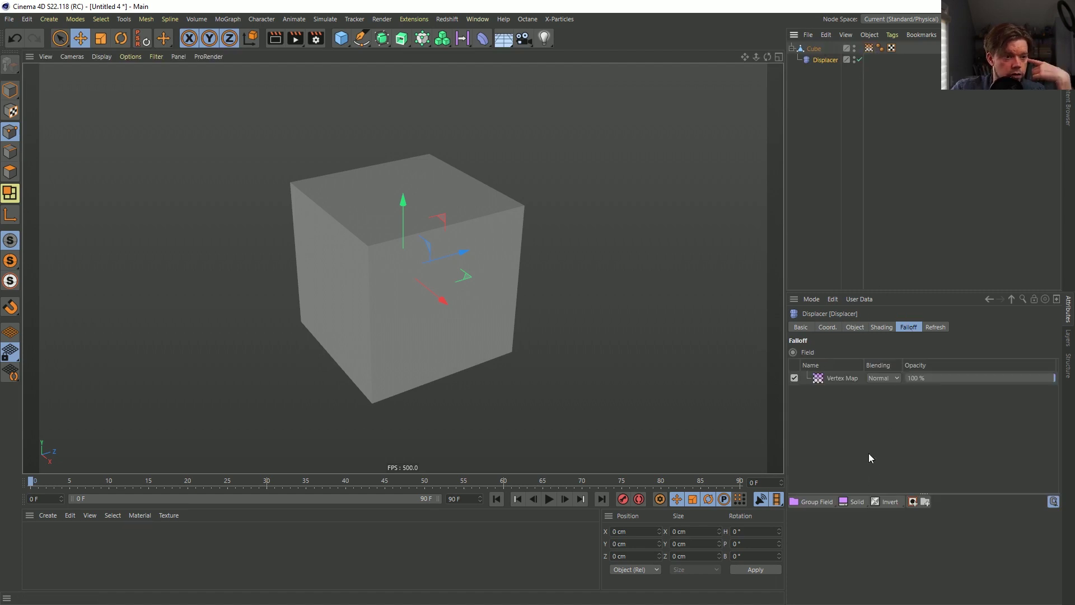
click(868, 49)
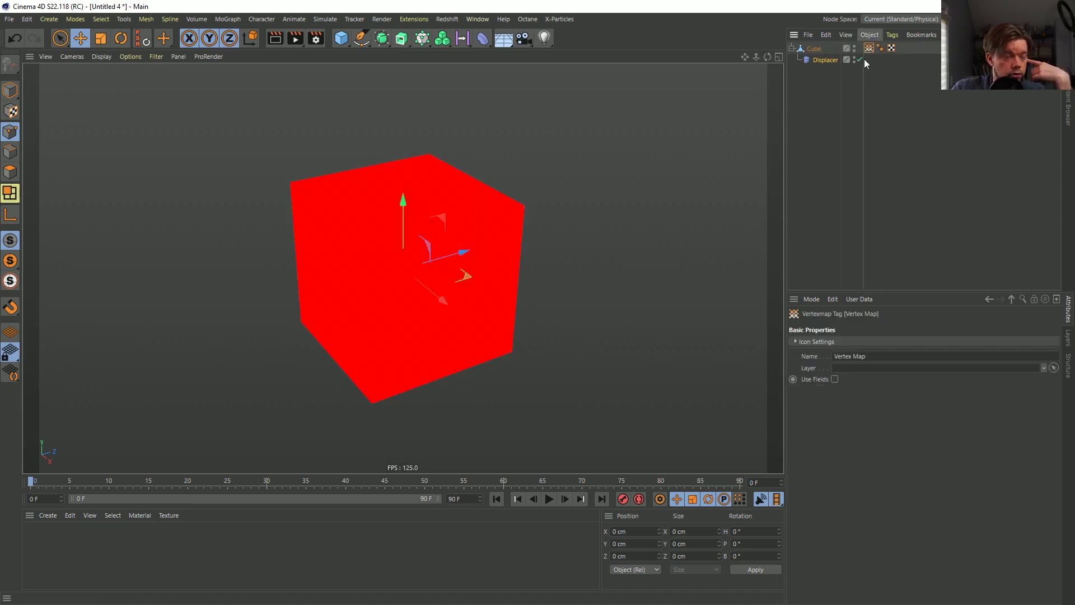
click(834, 379)
click(837, 390)
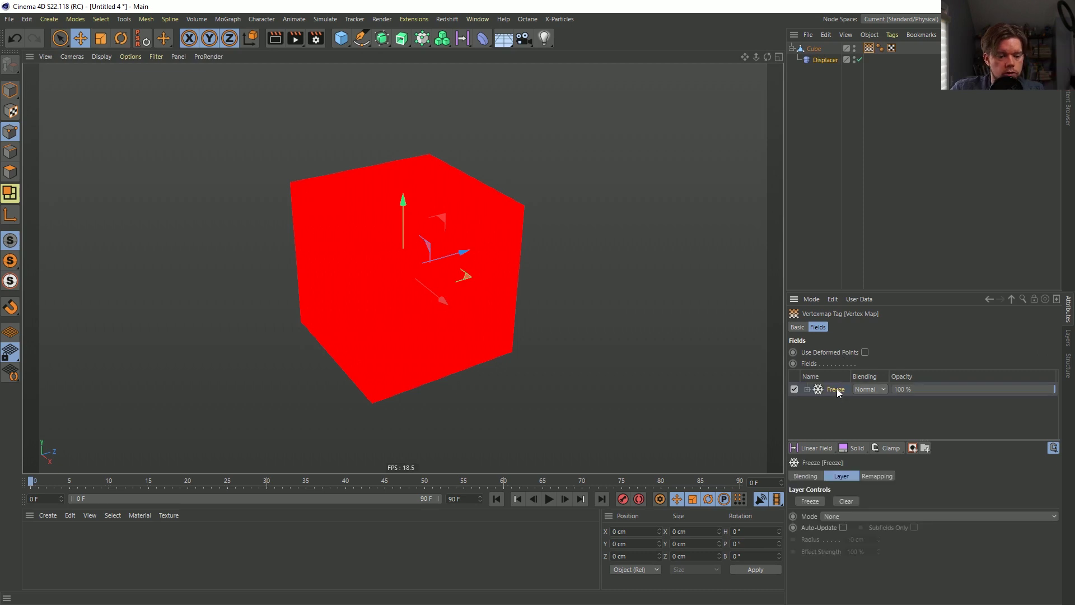
key(Delete)
Add a Random Field to the vertex map with 1000% scale and Wavy Turbulence noise.
click(816, 450)
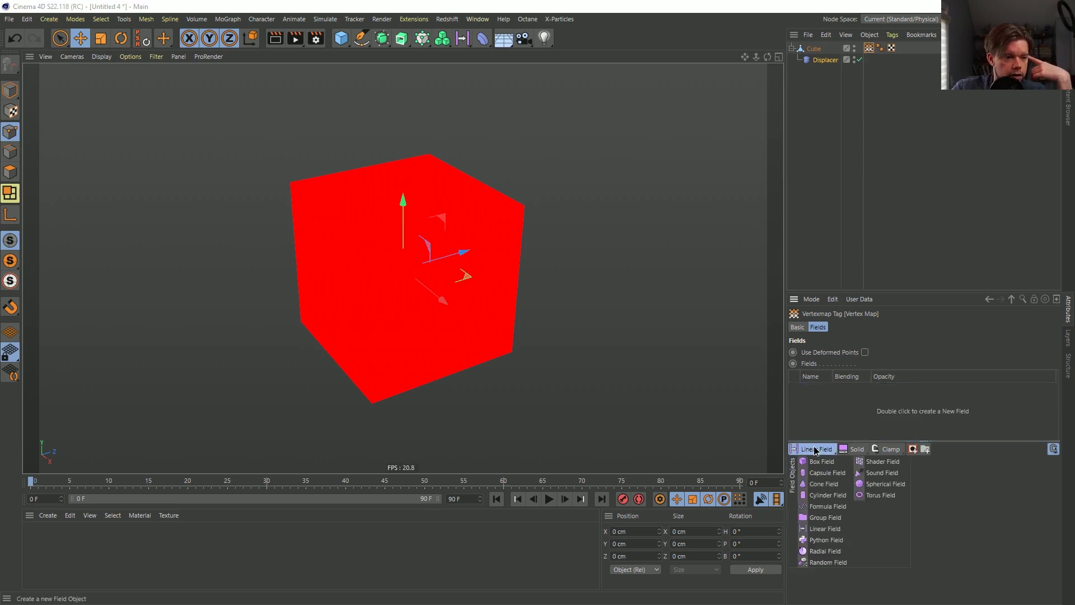
click(828, 562)
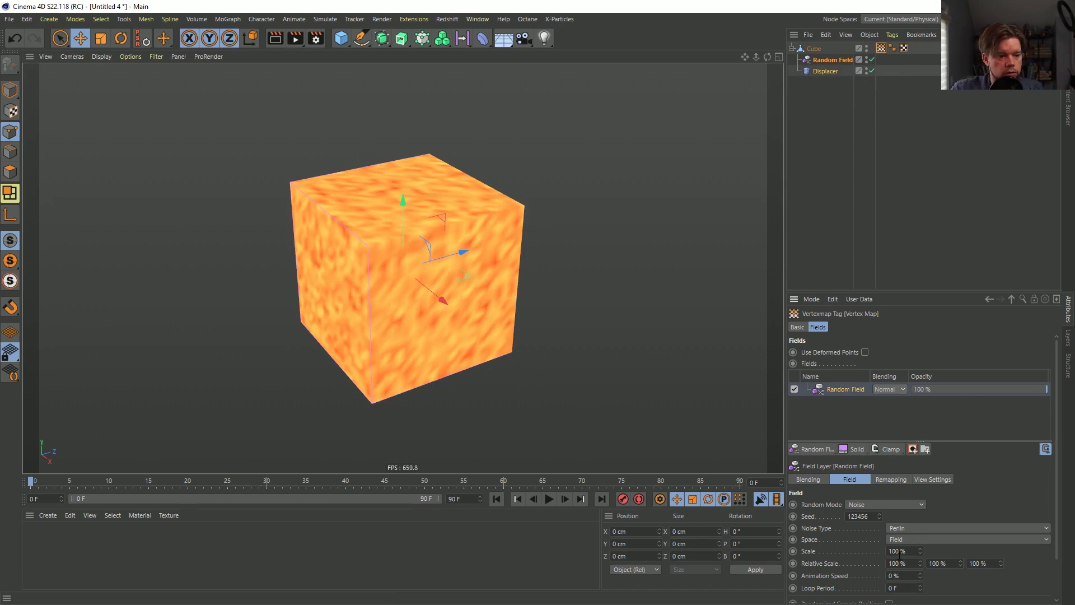
click(899, 551)
text(0)
key(Return)
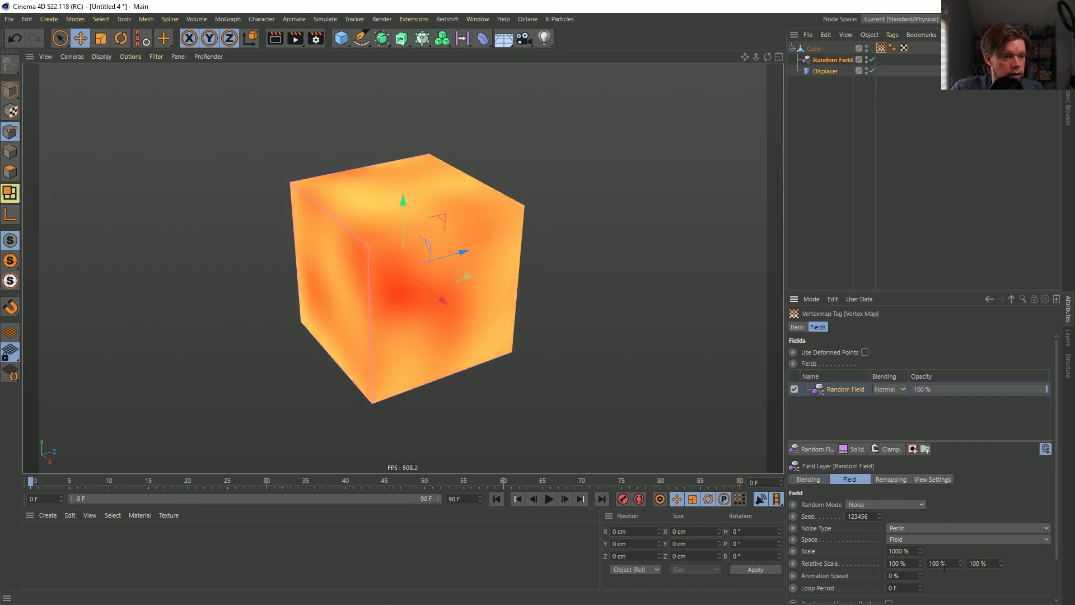
click(1046, 528)
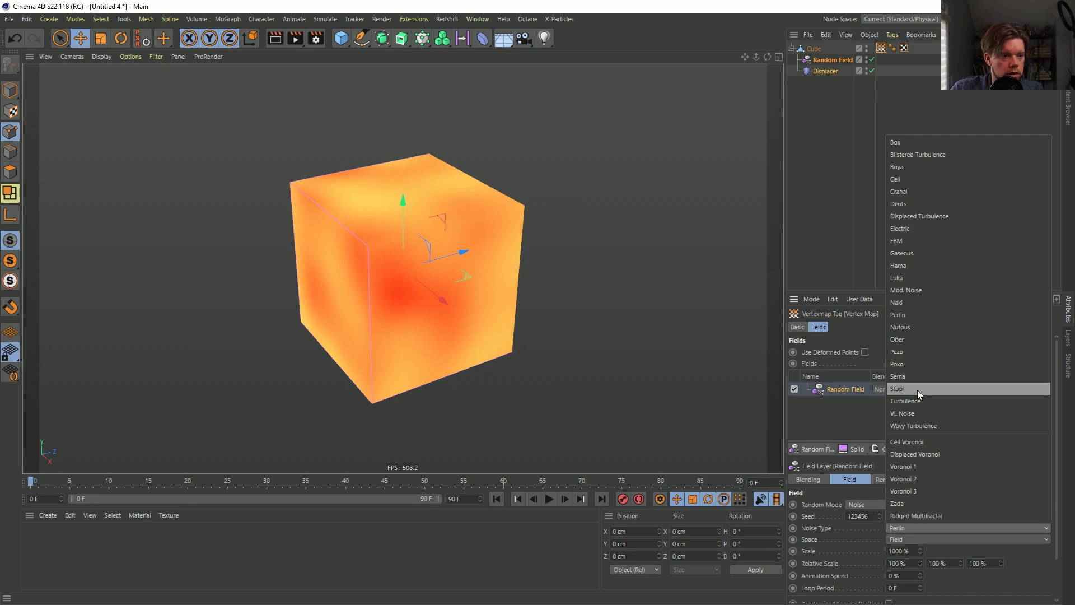
click(912, 425)
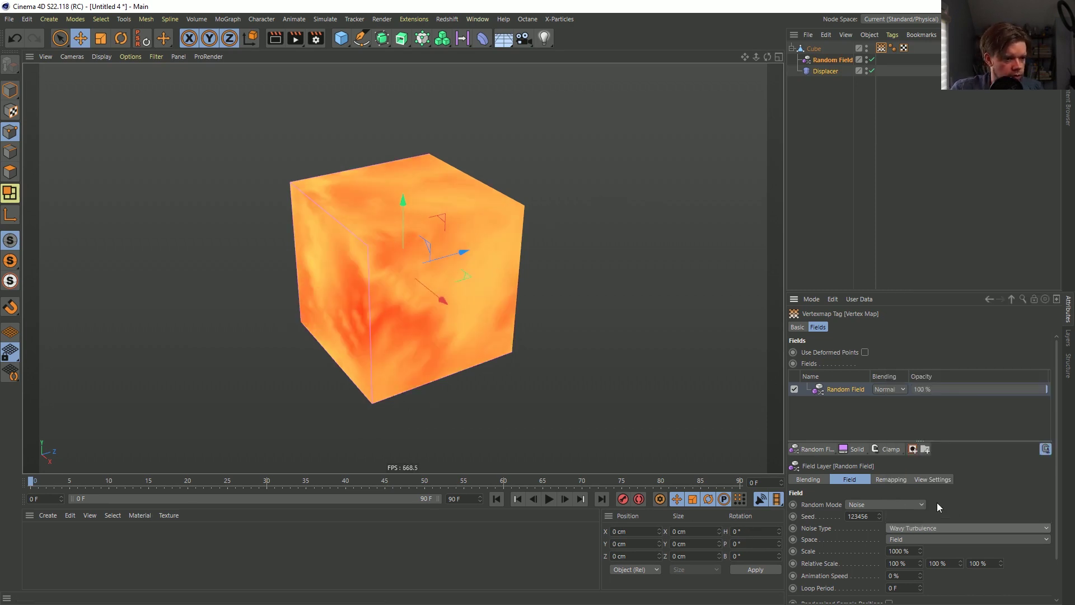
Set the Displacer's shading to a Color shader.
click(837, 86)
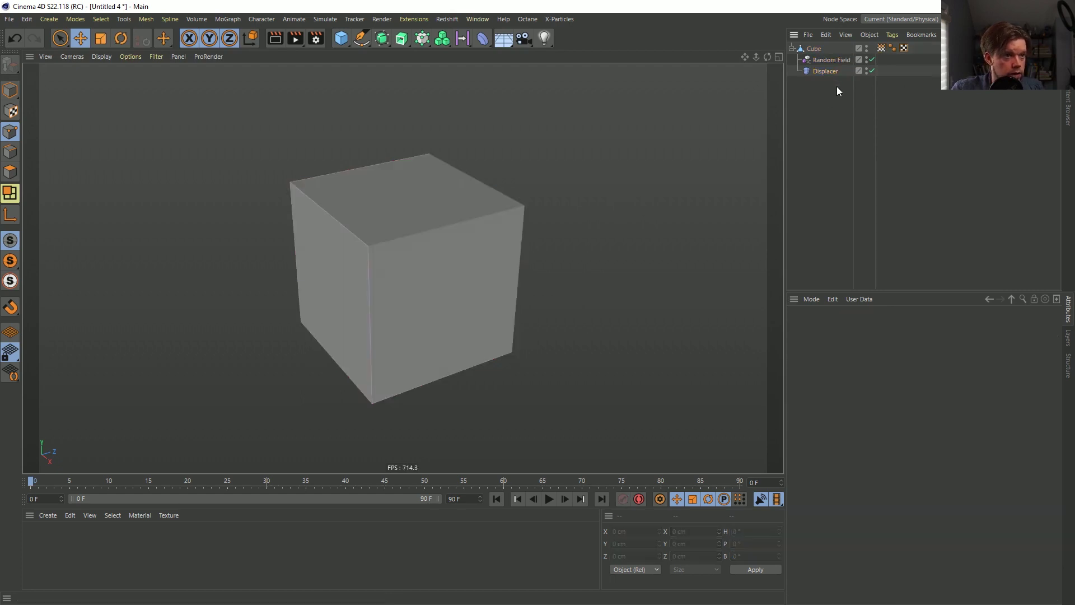
click(830, 71)
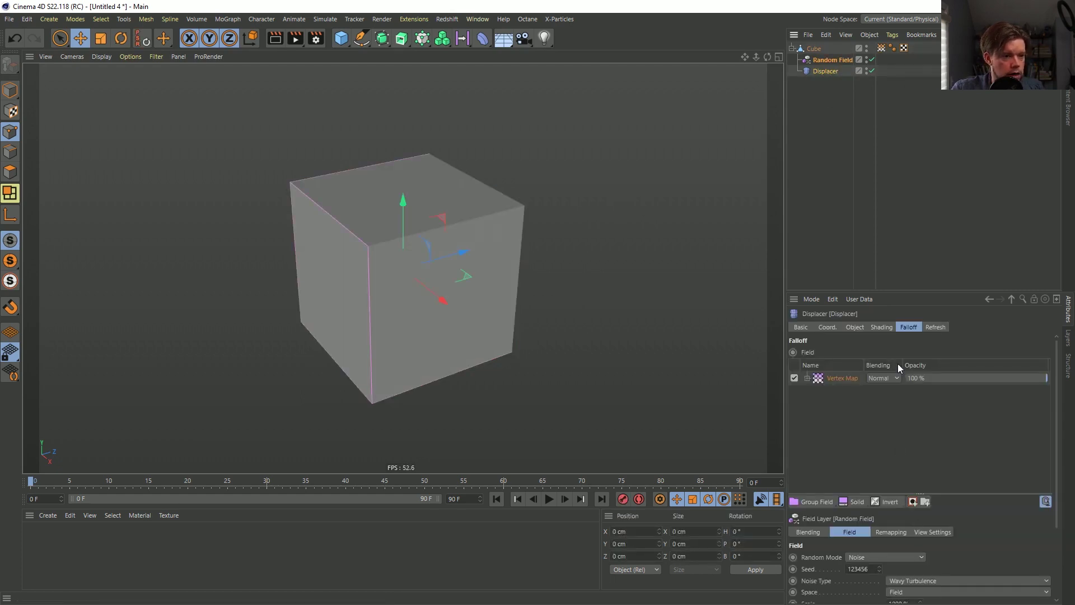
click(855, 327)
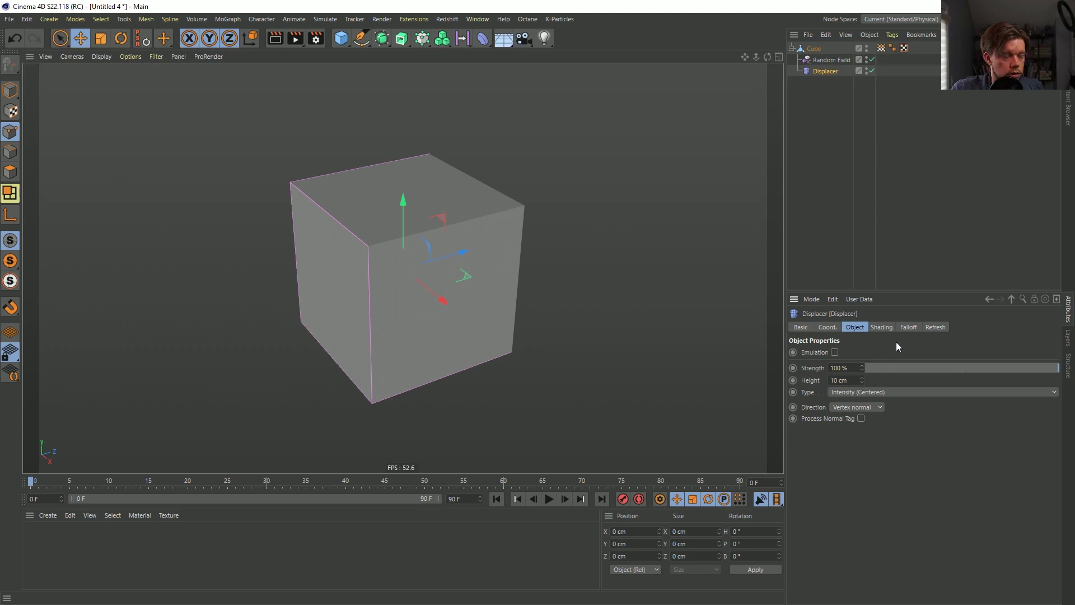
click(935, 328)
click(880, 327)
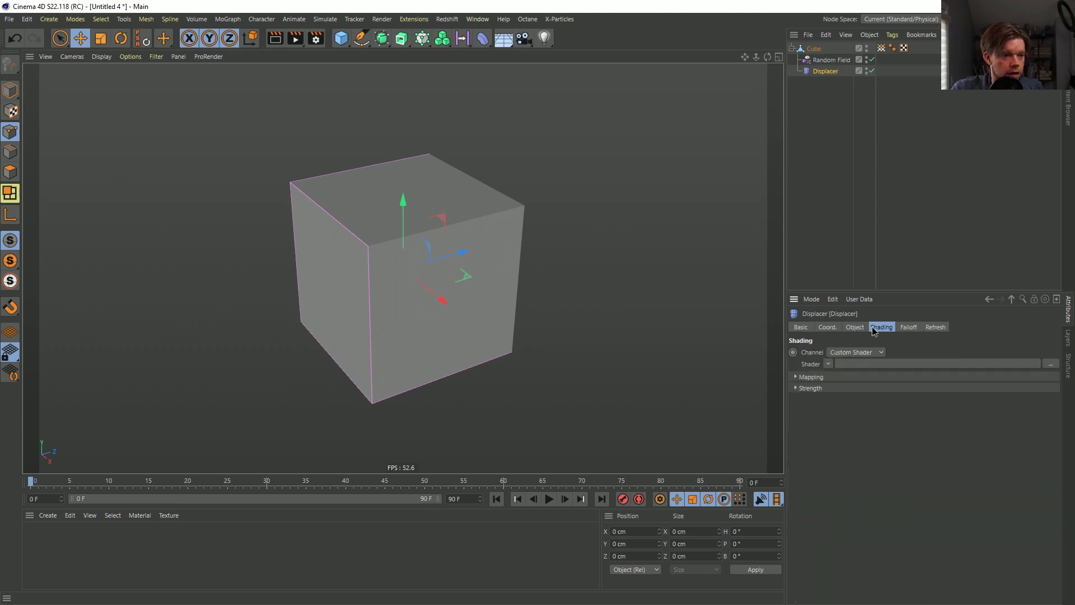
click(828, 363)
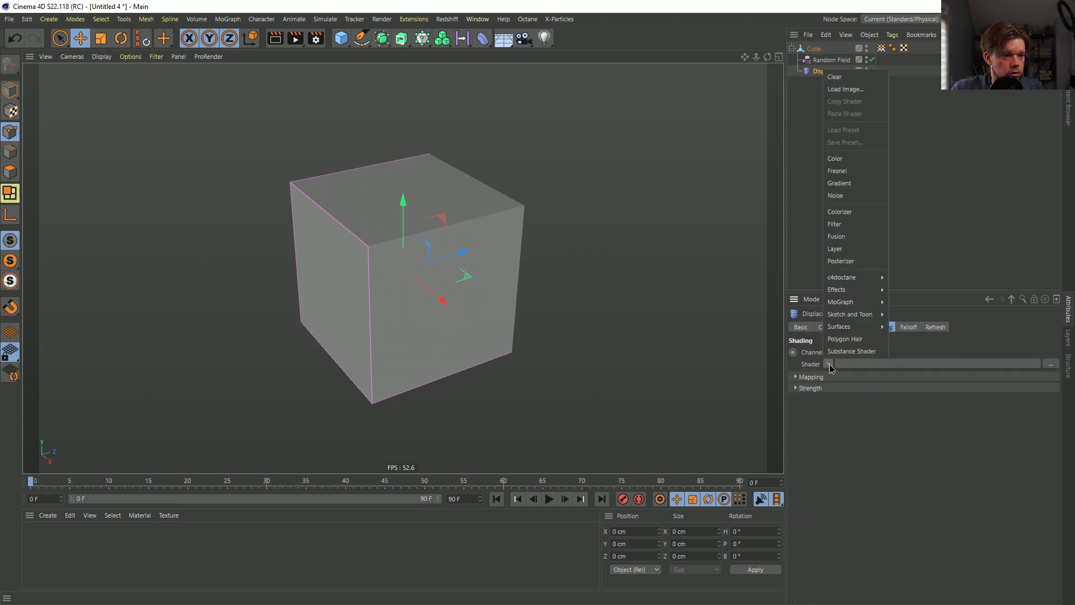
click(828, 160)
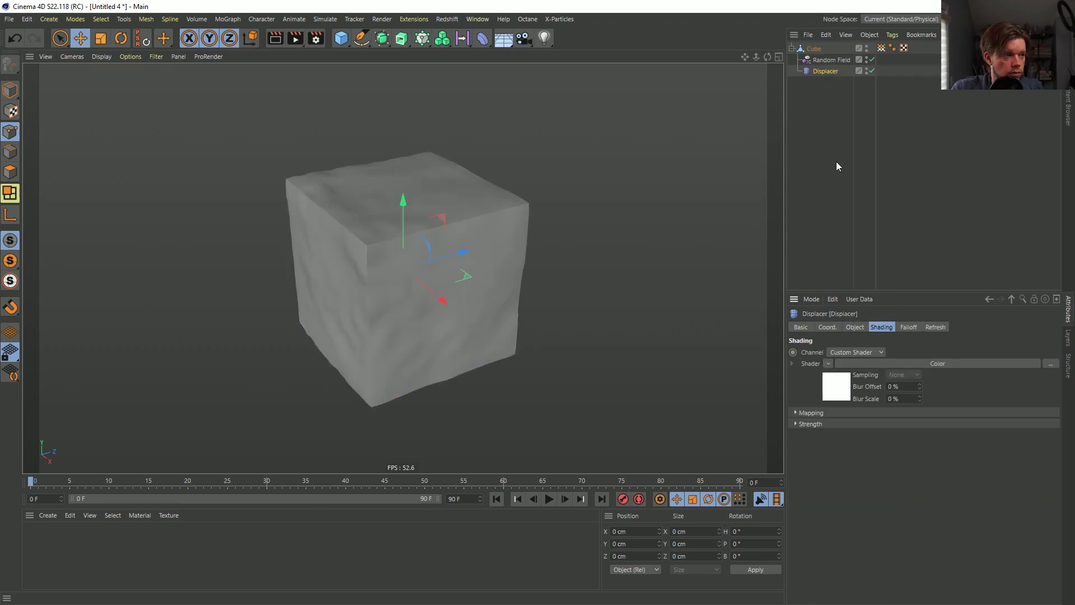
Raise the Displacer height to 65 cm.
click(855, 327)
drag(862, 379, 862, 347)
double_click(840, 380)
text(65)
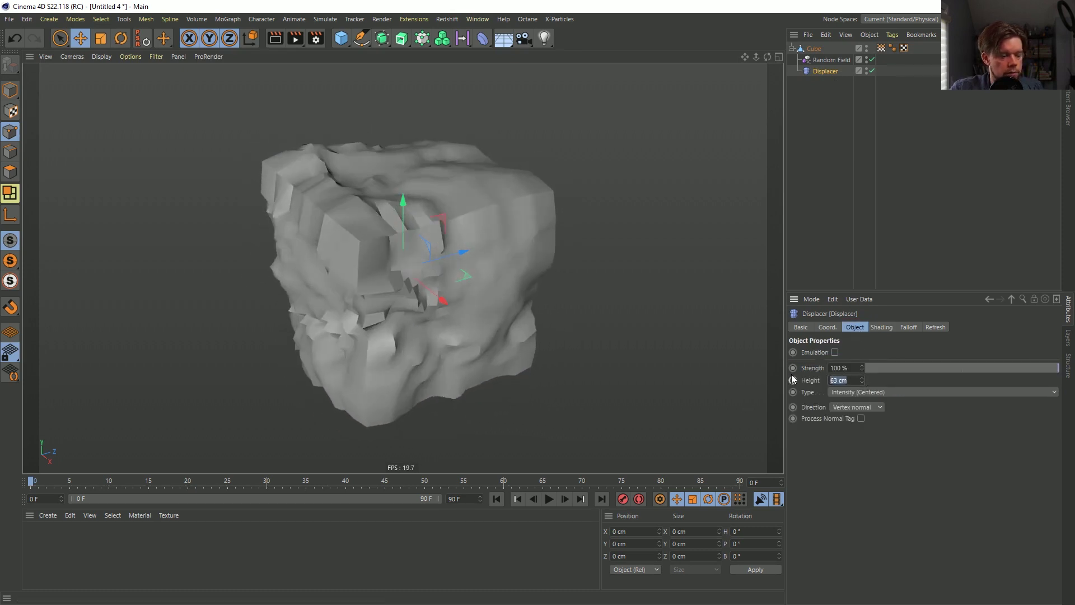
key(Return)
Subdivide all of the cube's polygons into a denser mesh.
right_click(803, 49)
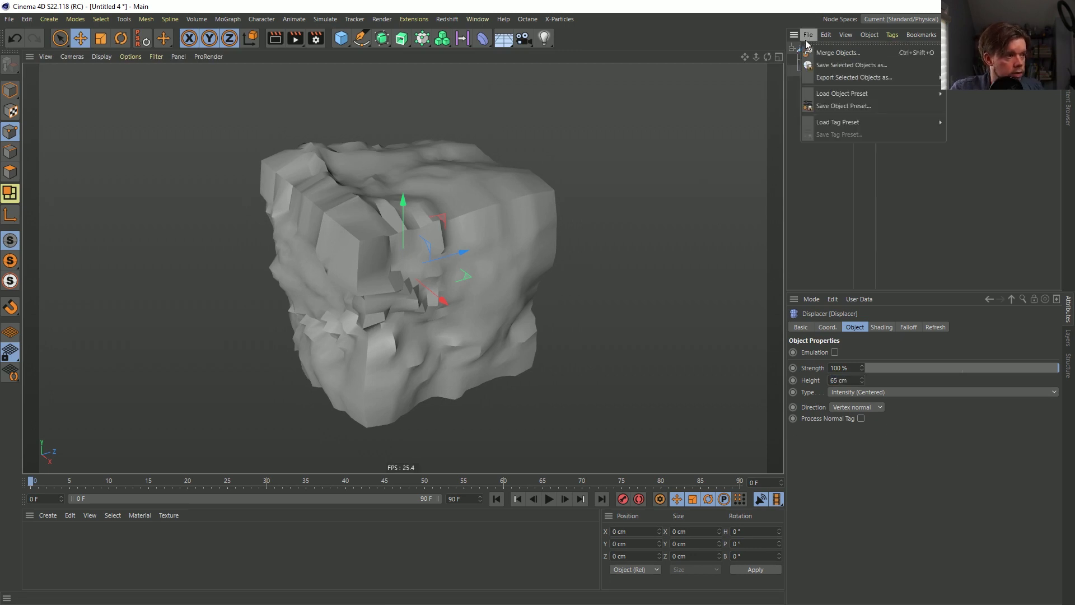
key(Escape)
key(c)
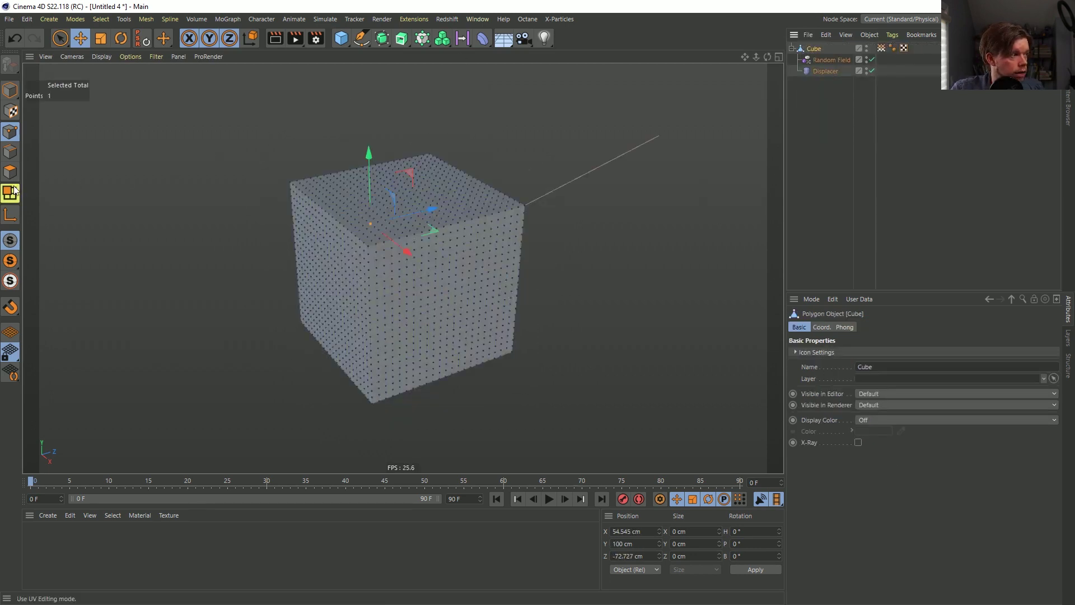
key(Return)
key(ctrl+a)
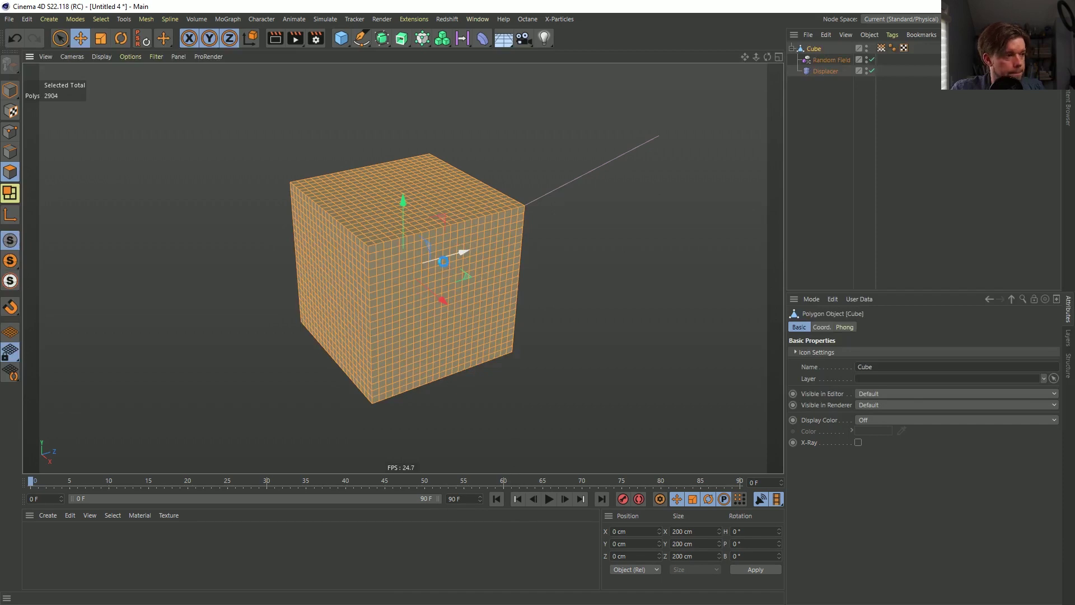
key(u)
key(s)
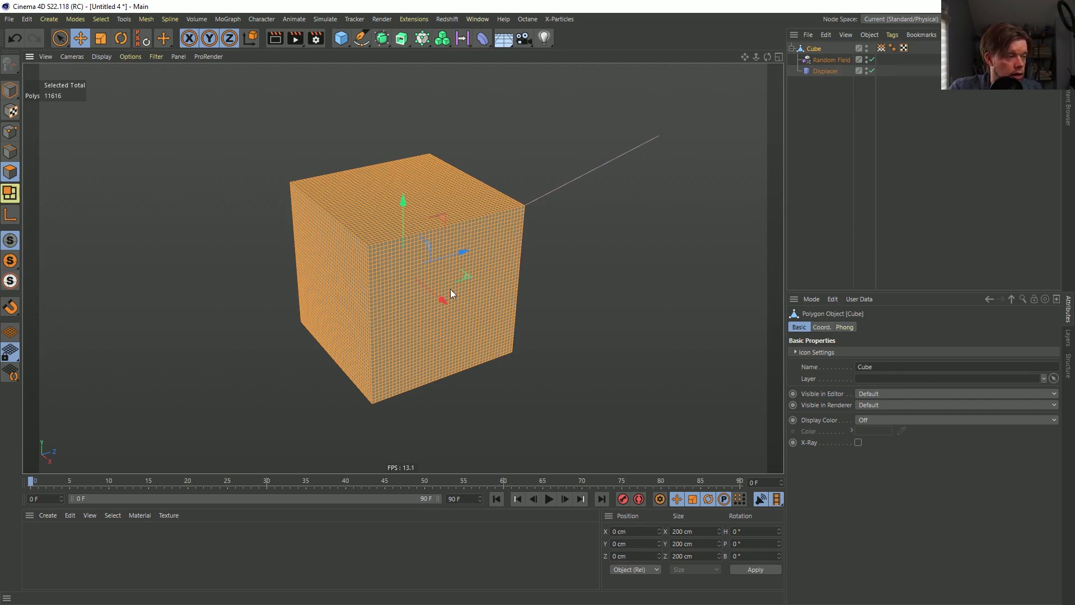
click(806, 101)
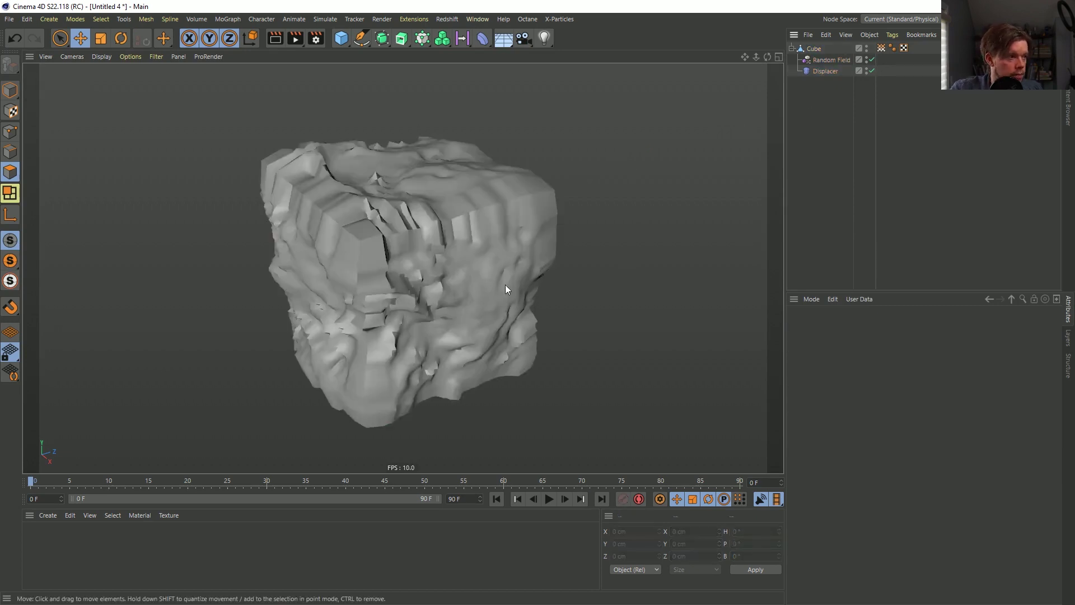
Lower the Displacer height to 15 cm and check the result from the side view.
click(821, 59)
click(821, 69)
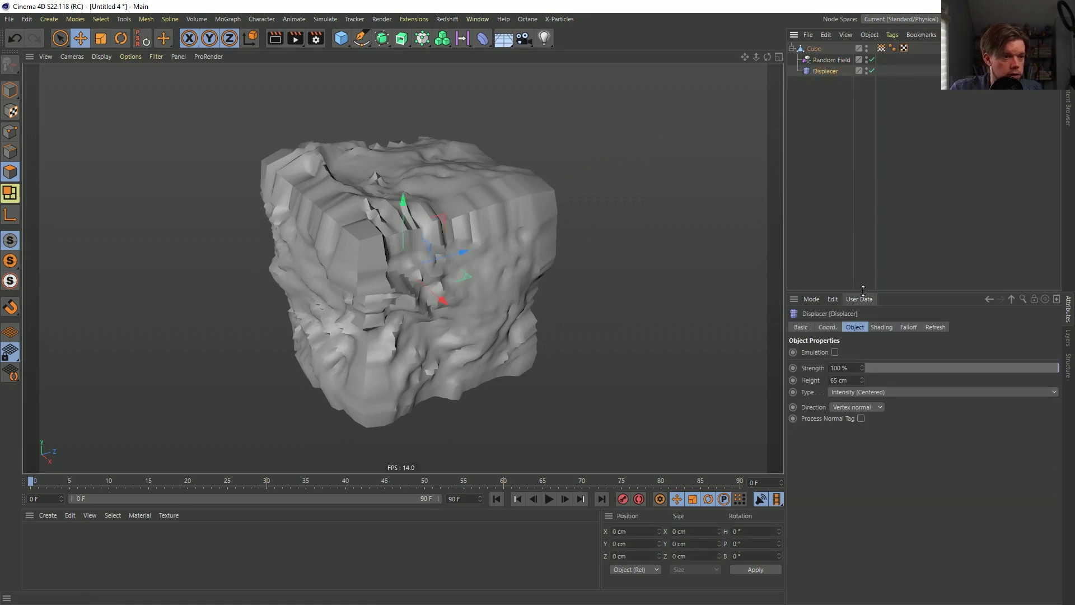
double_click(851, 380)
text(15)
key(Return)
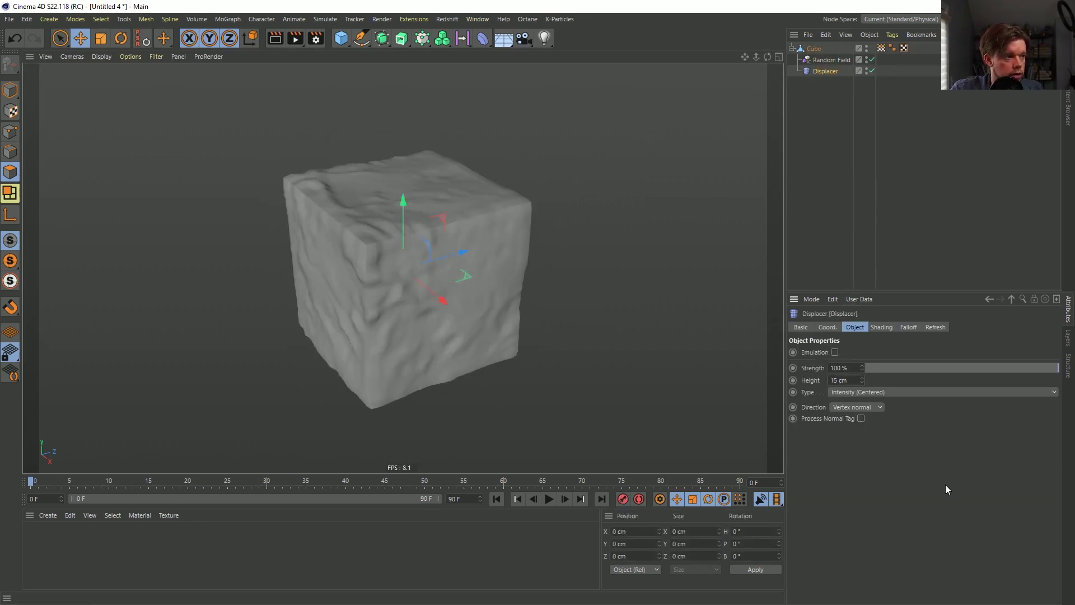
key(F3)
key(F1)
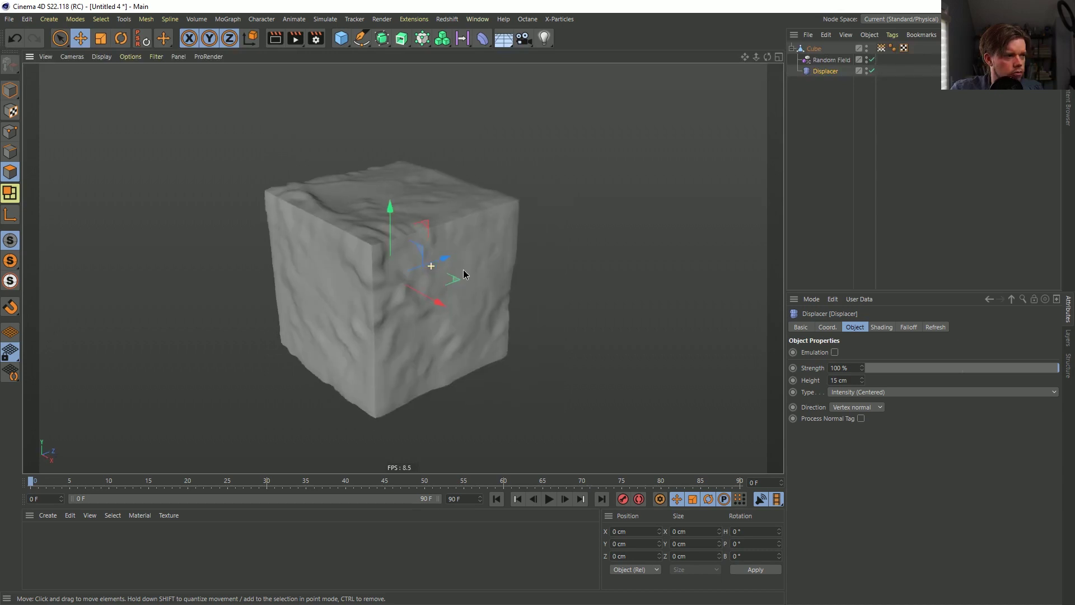
Add a Tracer object, then undo it away.
click(434, 37)
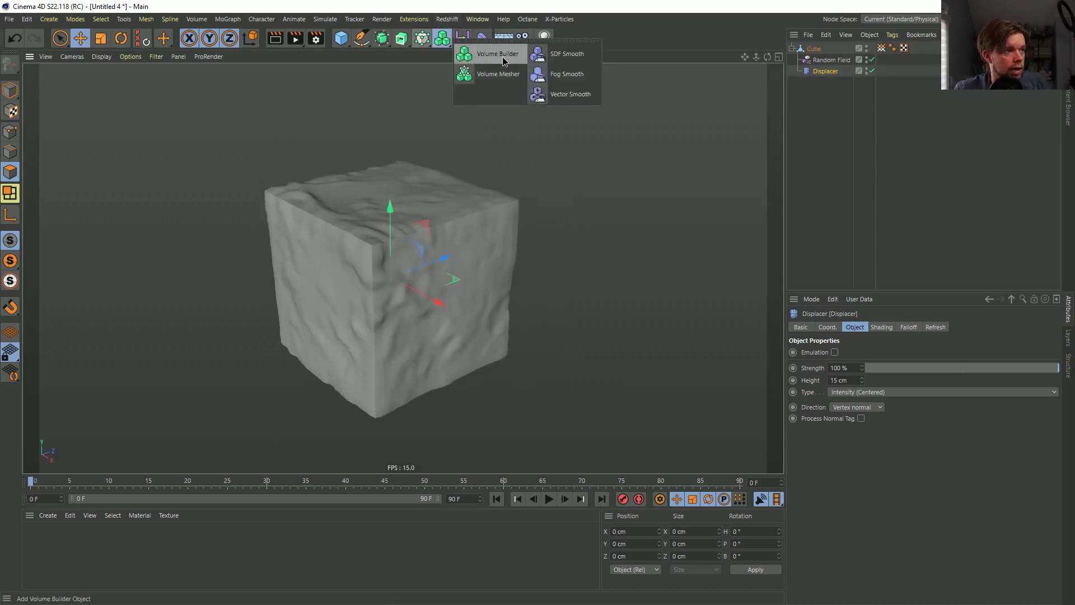
click(422, 38)
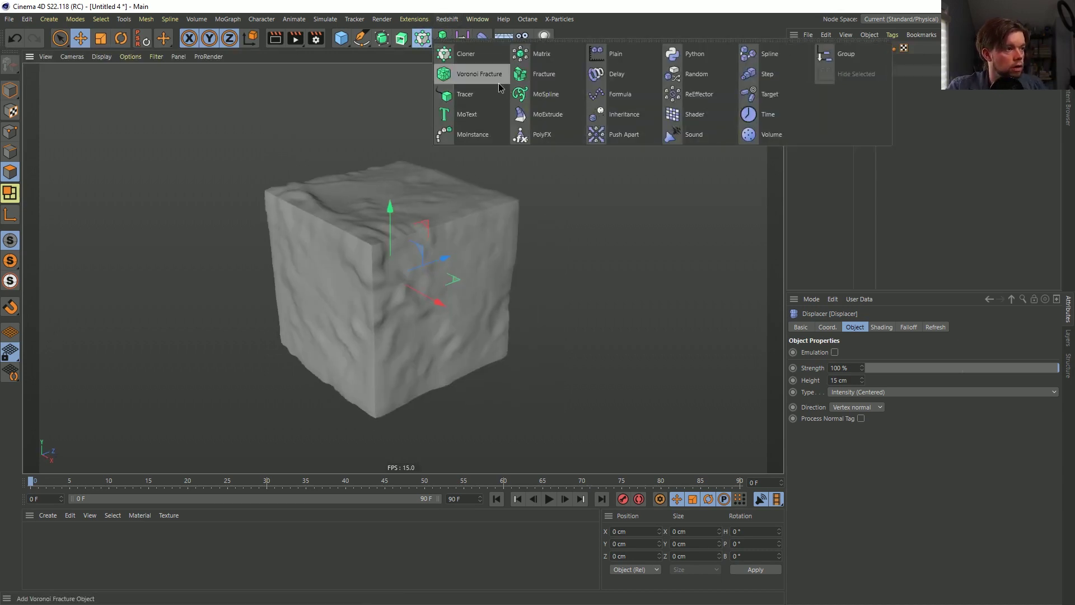
click(488, 92)
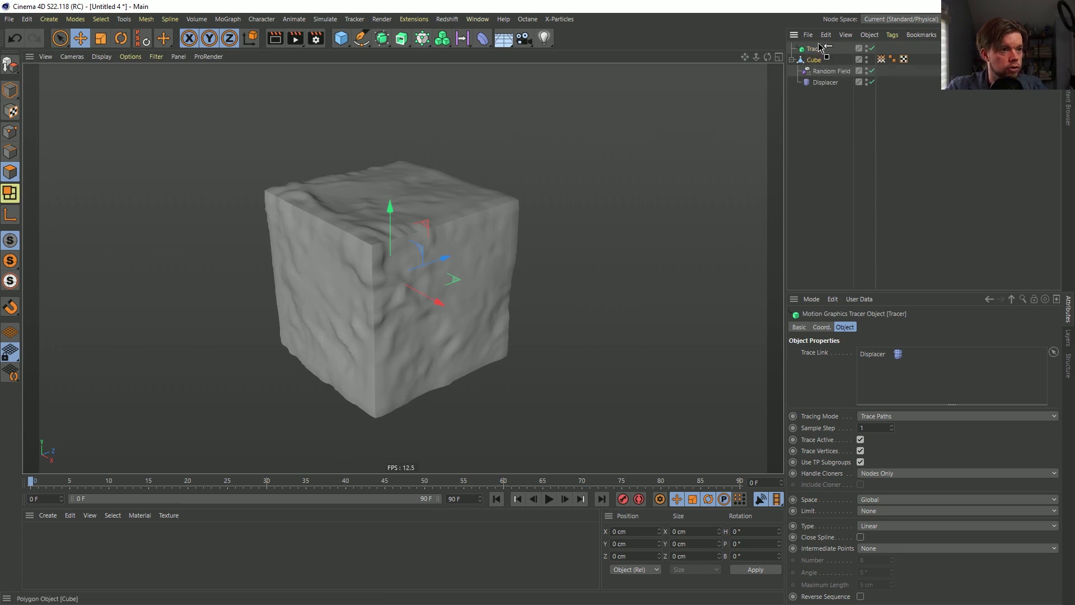
drag(815, 49, 818, 52)
key(ctrl+z)
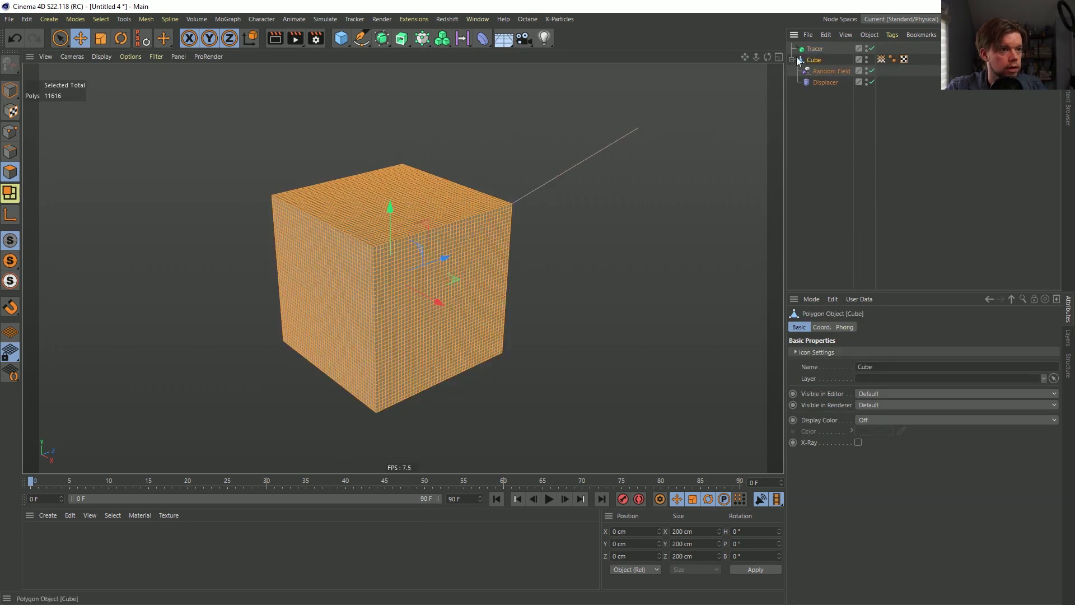
key(ctrl+z)
Add a Voronoi Fracture and nest the Cube under it.
click(418, 39)
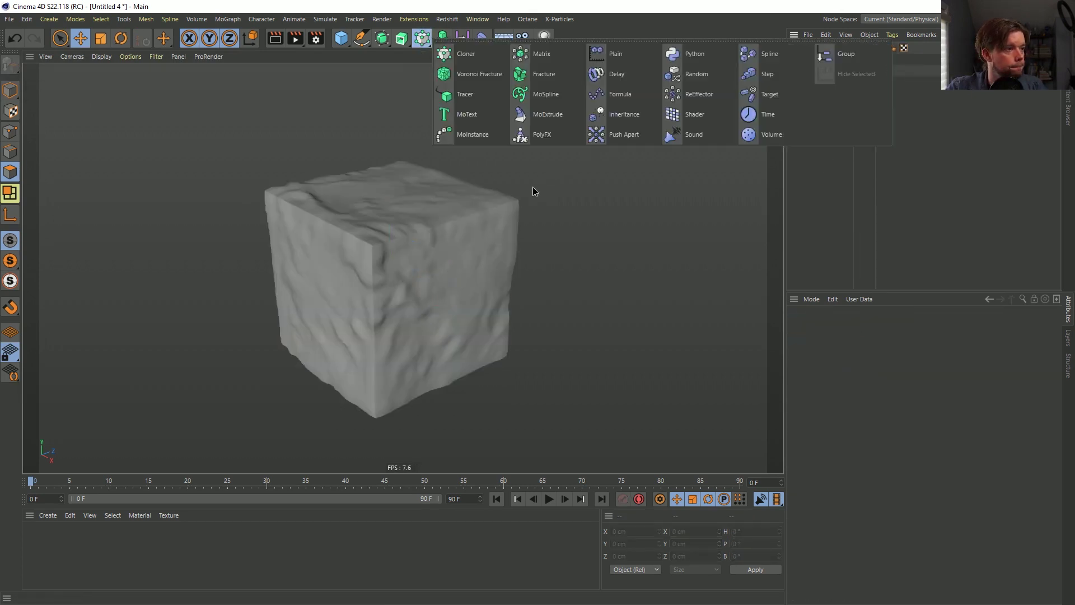
click(473, 75)
drag(818, 59, 826, 49)
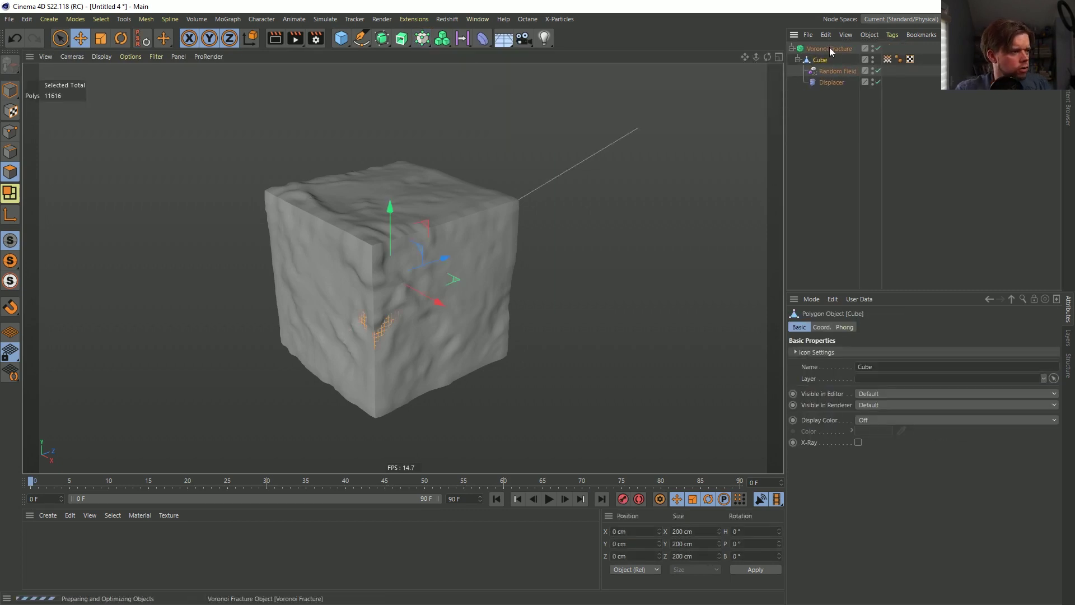
click(828, 47)
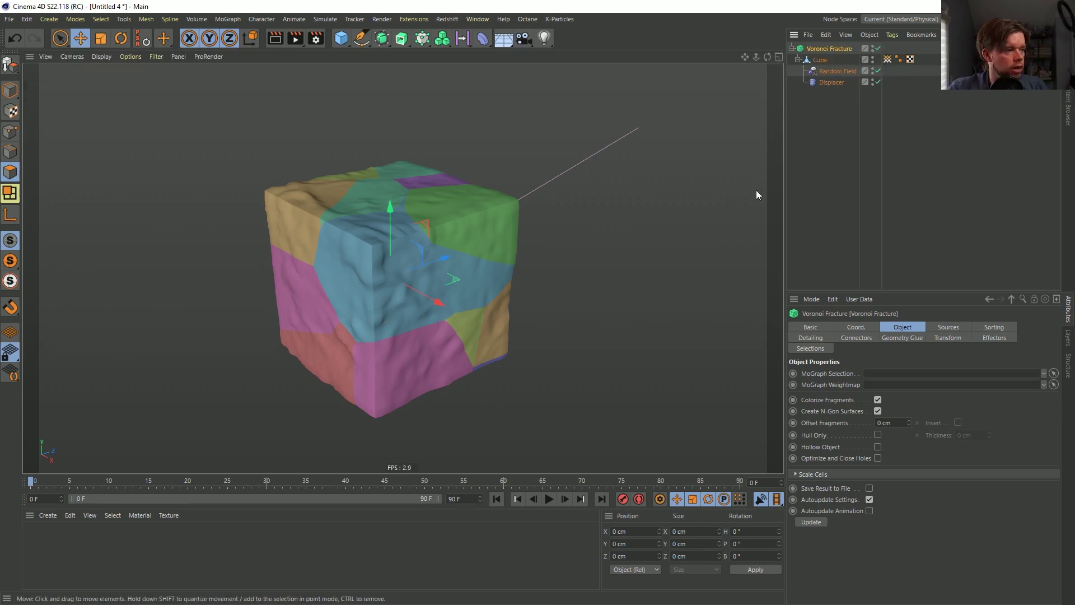
click(834, 135)
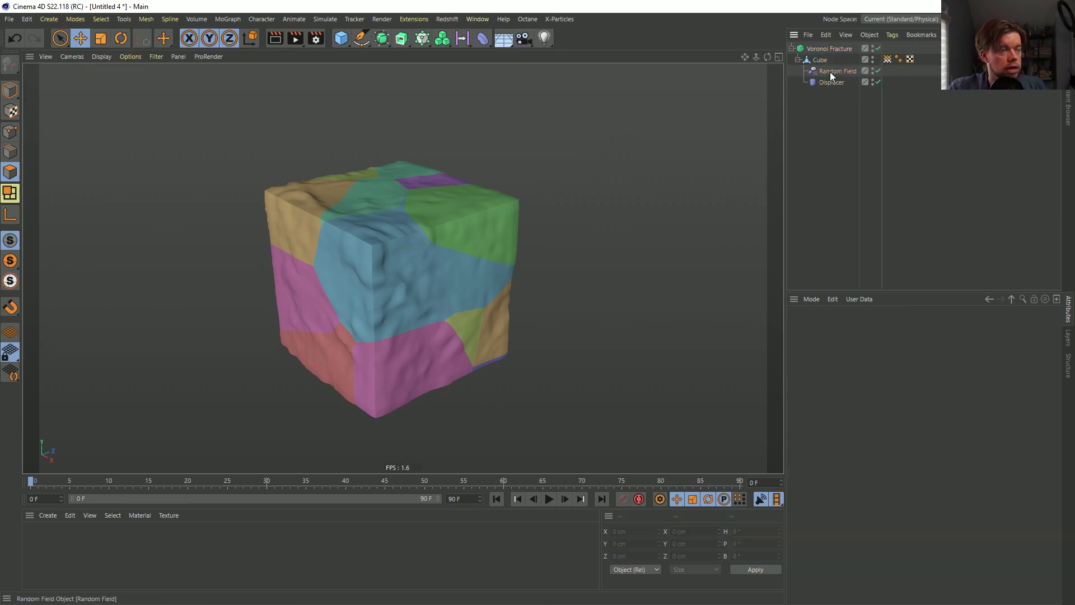
click(822, 49)
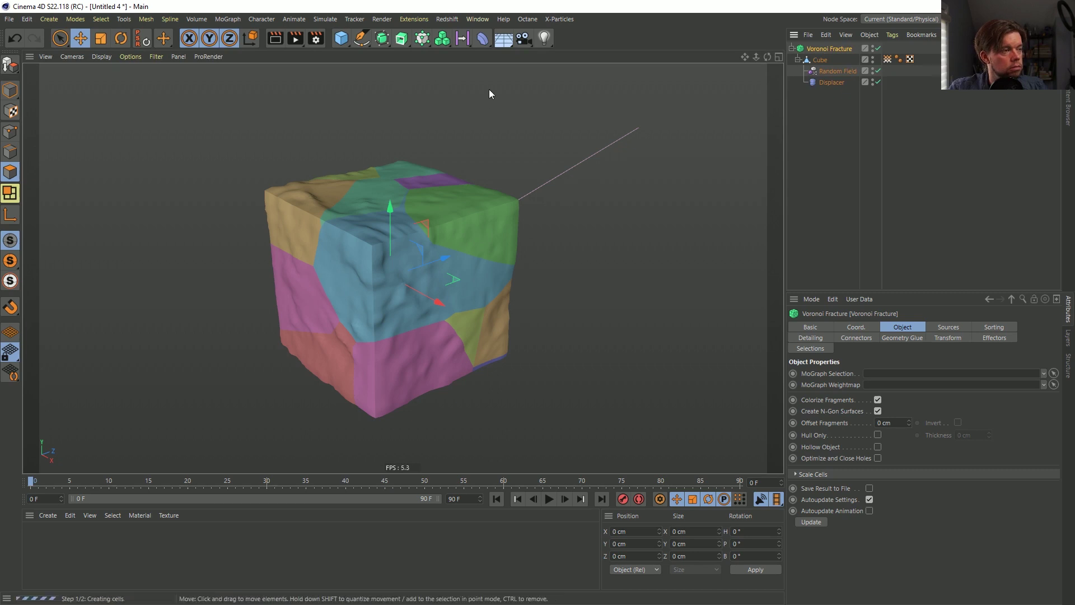
Add a Plain effector with Scale enabled, uniform, and set to -1.
click(422, 37)
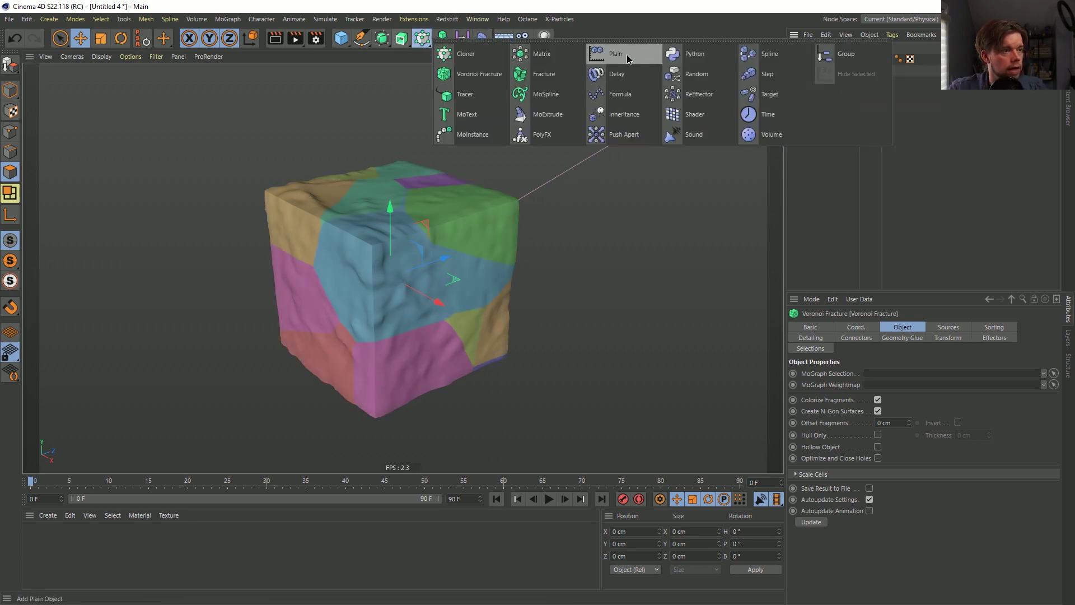
click(616, 54)
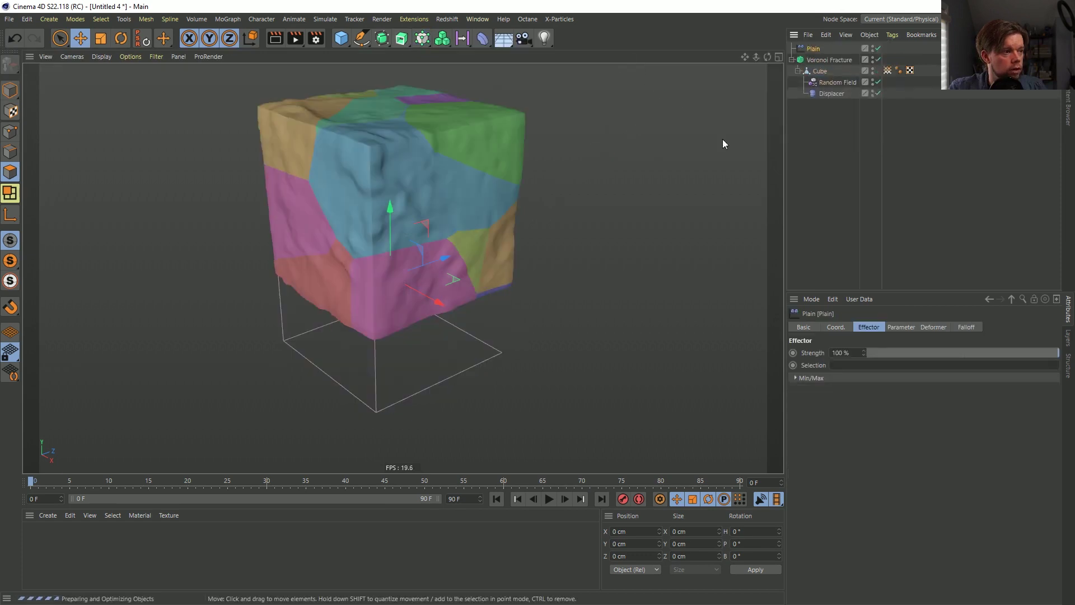
click(899, 327)
click(902, 375)
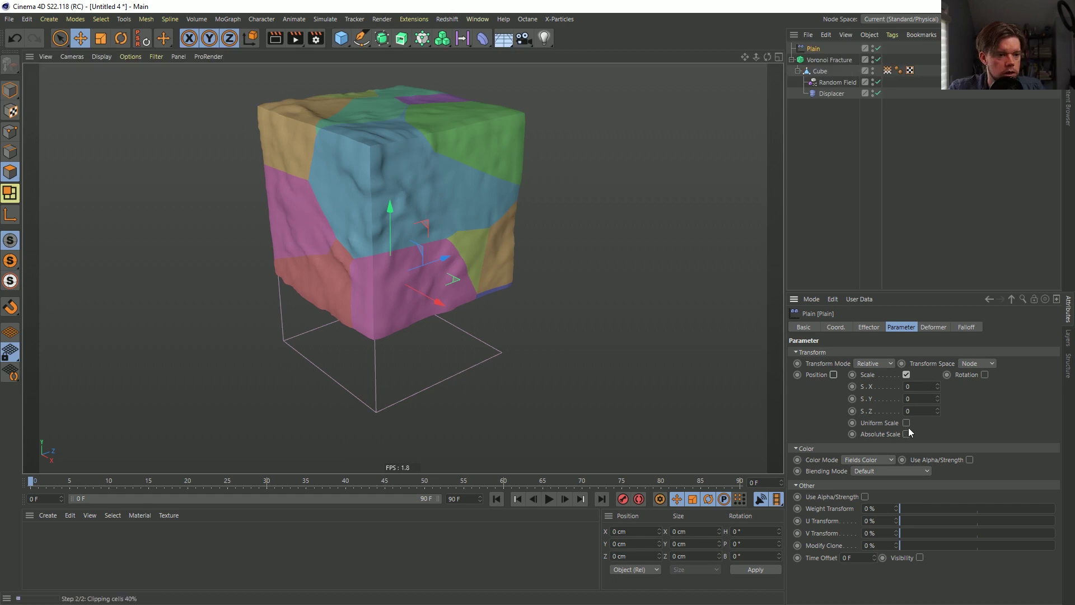
click(906, 423)
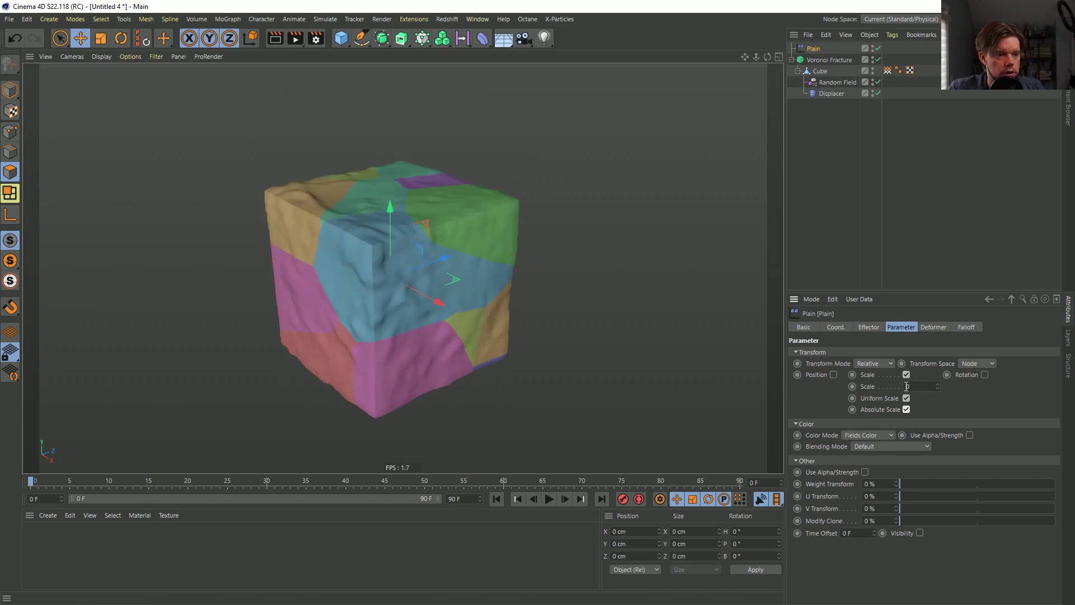
text(-1)
key(Return)
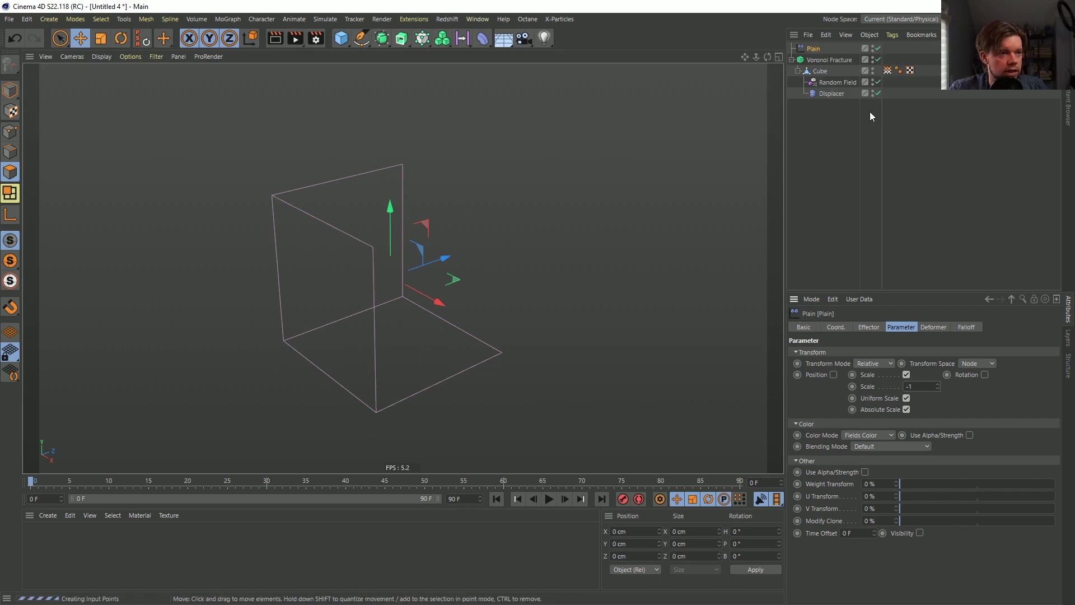
Add a Linear Field as the Plain effector's falloff, trying then undoing a move left.
click(964, 328)
click(818, 501)
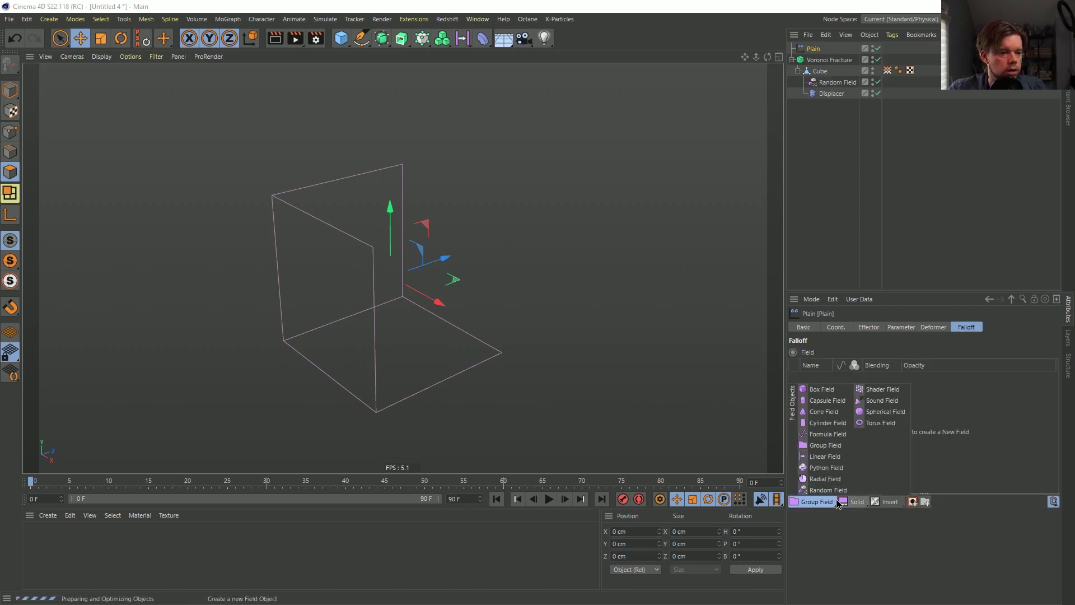
click(830, 456)
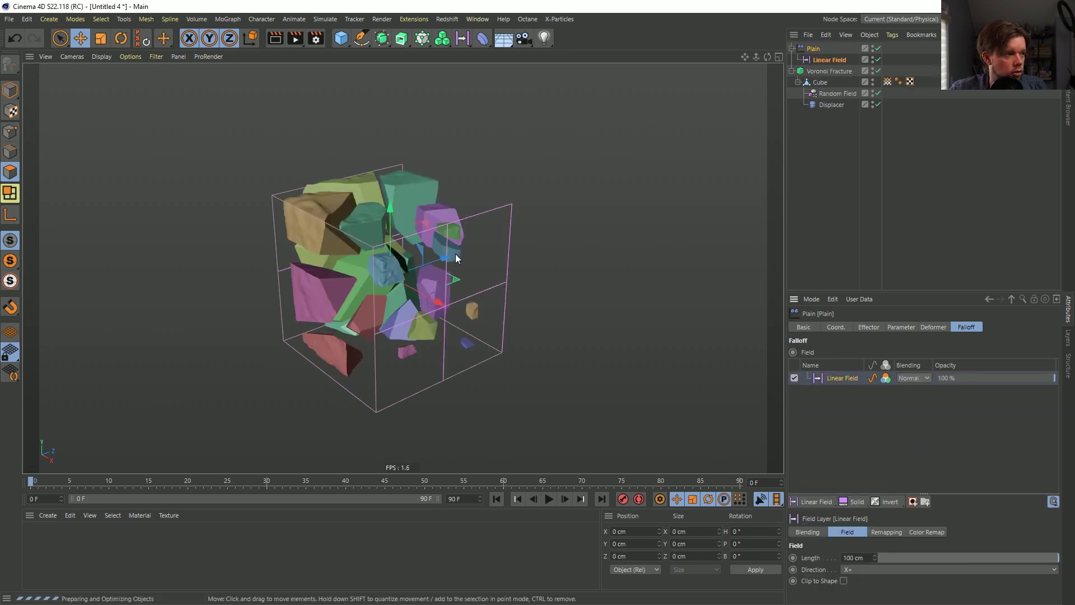
alt+drag(369, 269, 458, 273)
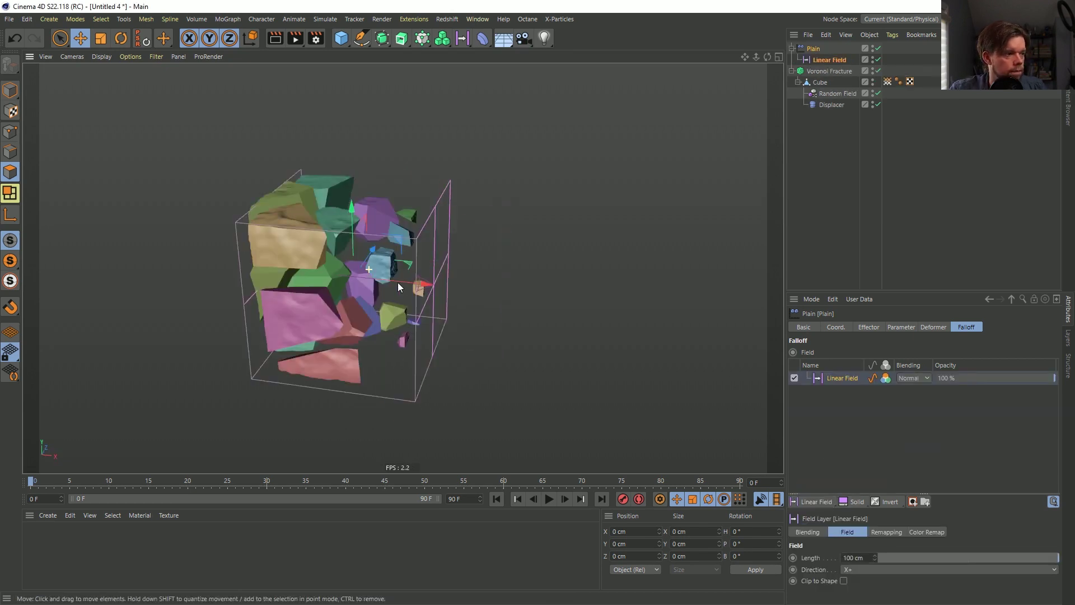
click(822, 60)
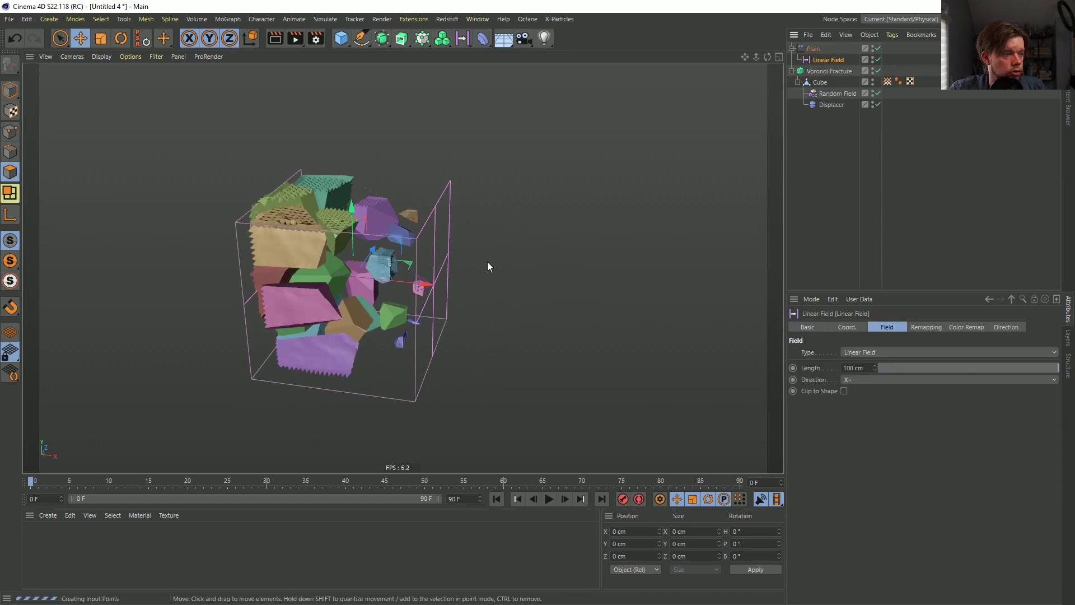
drag(389, 285, 278, 288)
key(ctrl+z)
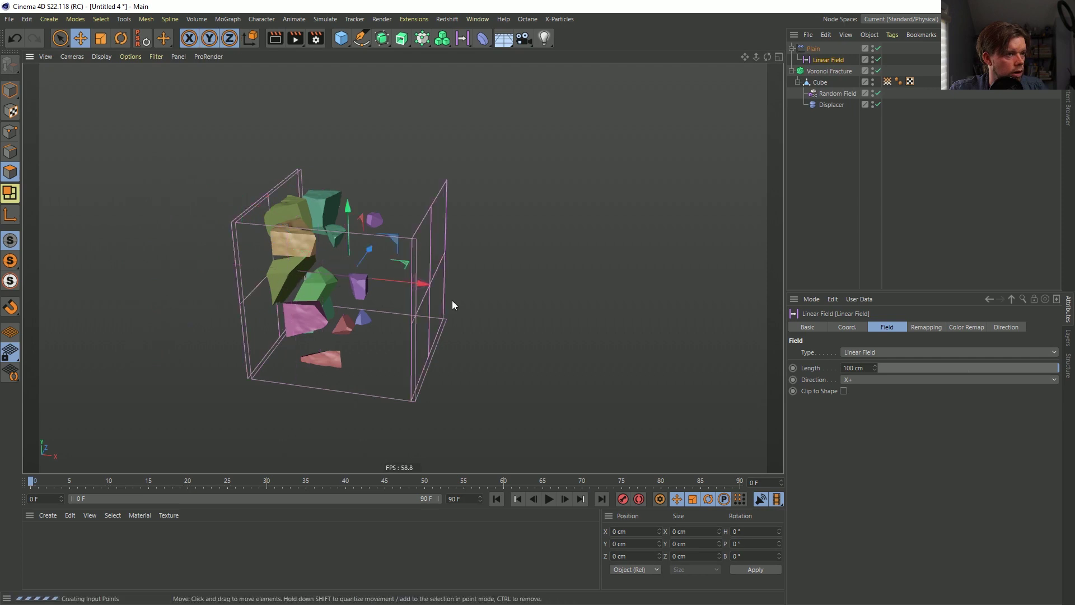
Move the Plain effector to the bottom of the hierarchy and slide the Linear Field right.
drag(813, 53, 826, 180)
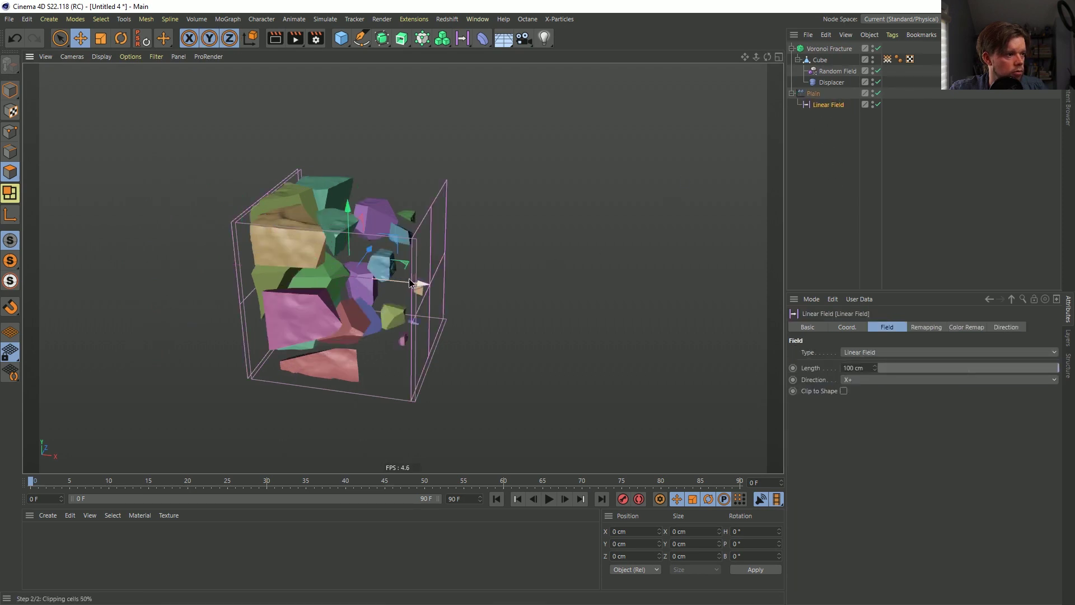
drag(413, 283, 306, 283)
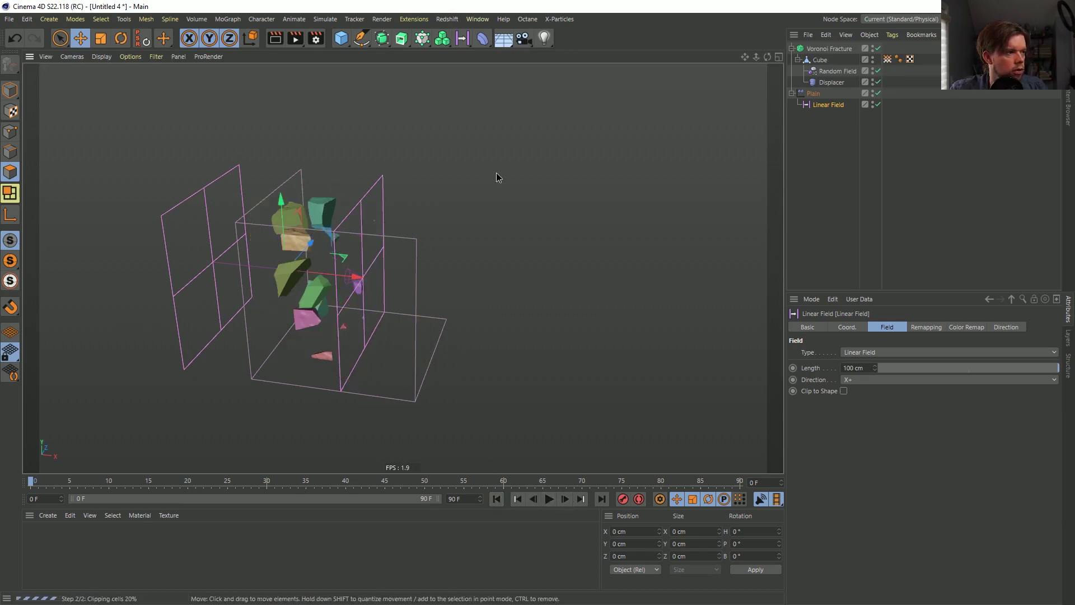
scroll(323, 204, up, 2)
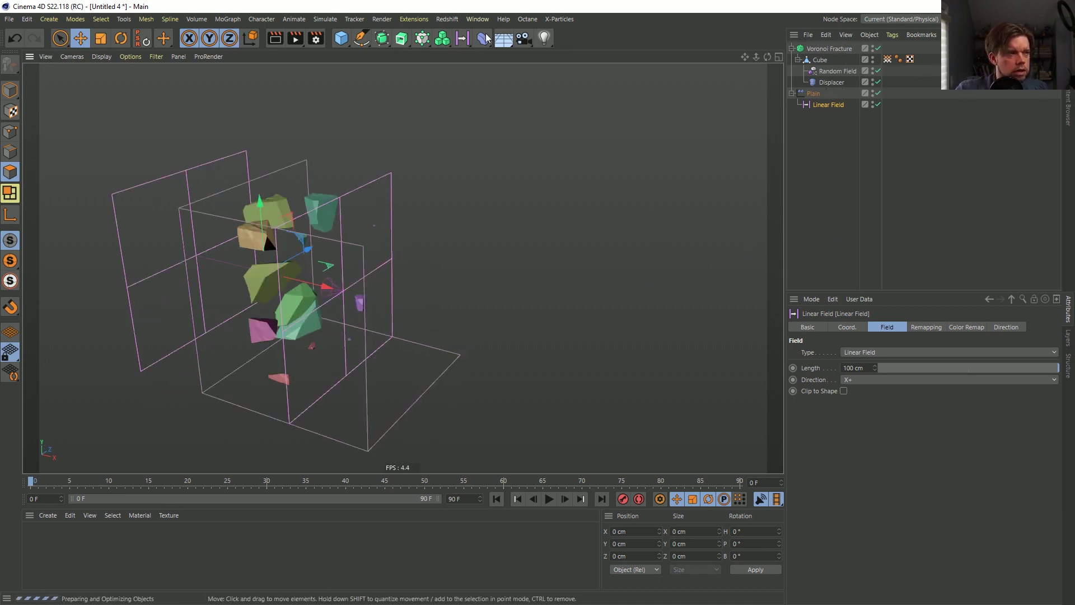
Add an editable Icosahedron sphere with 36 segments.
drag(335, 39, 566, 73)
click(870, 380)
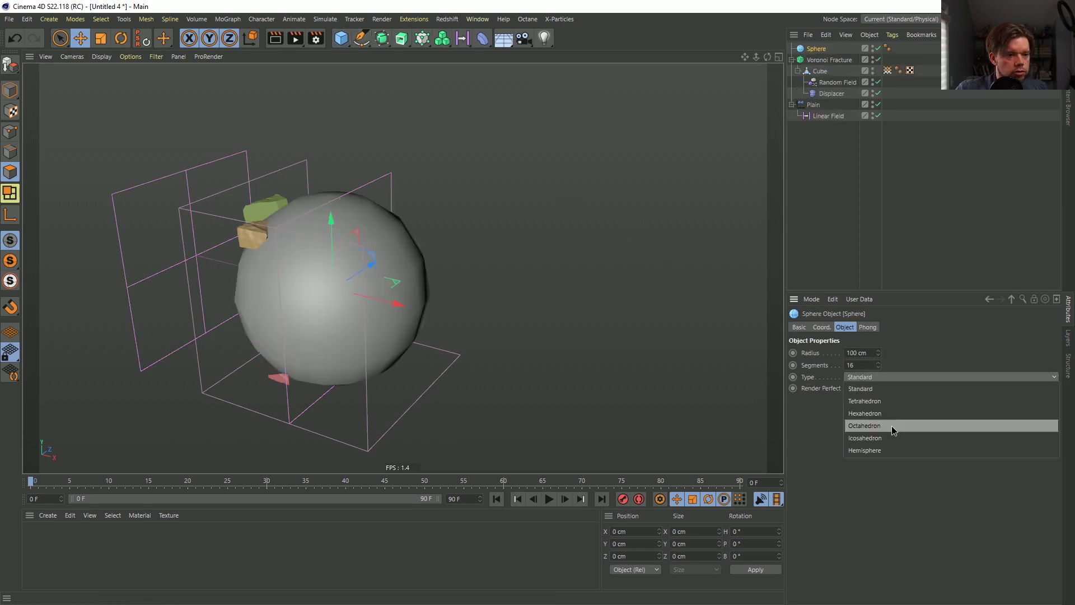
click(878, 443)
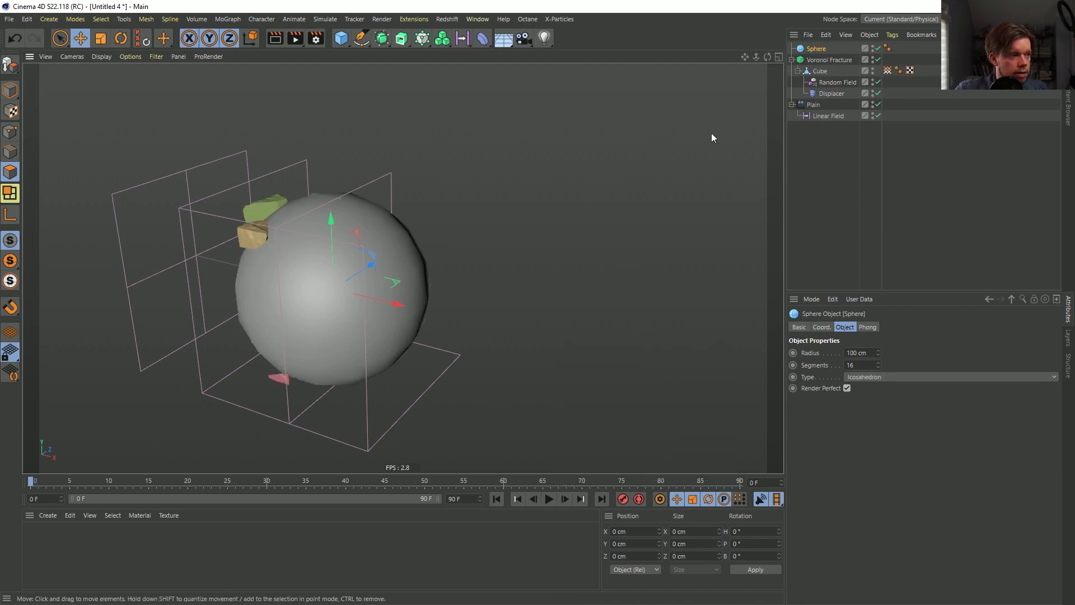
click(813, 59)
click(817, 49)
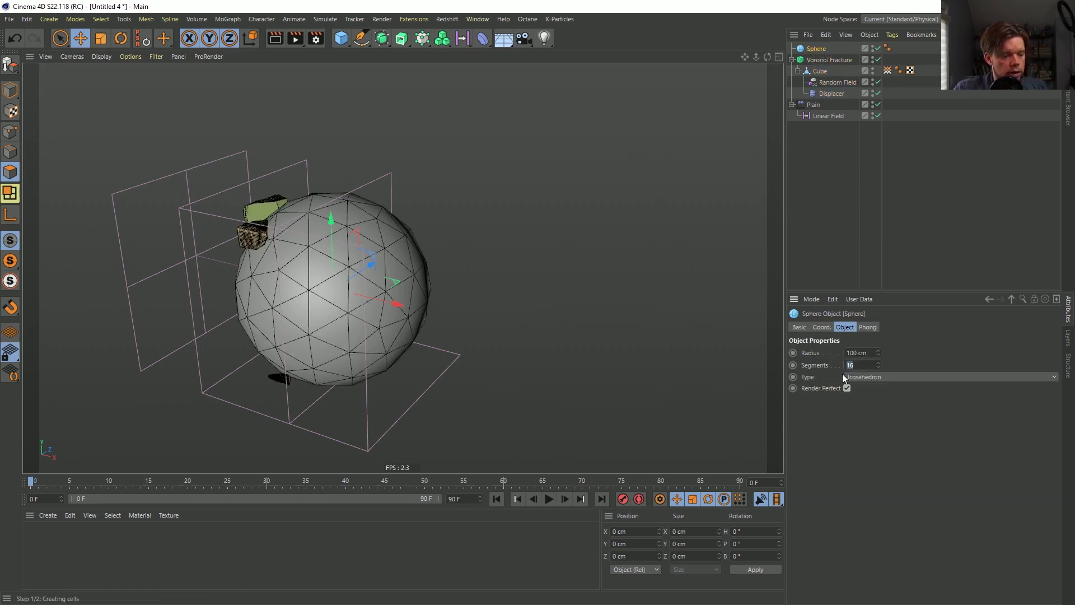
text(2)
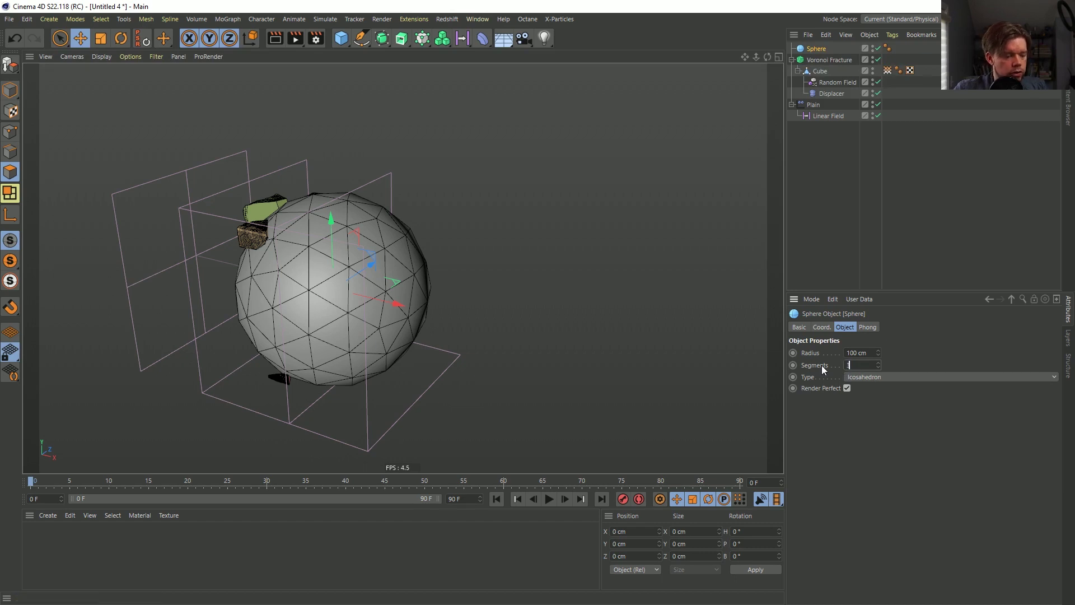
text(6)
key(Return)
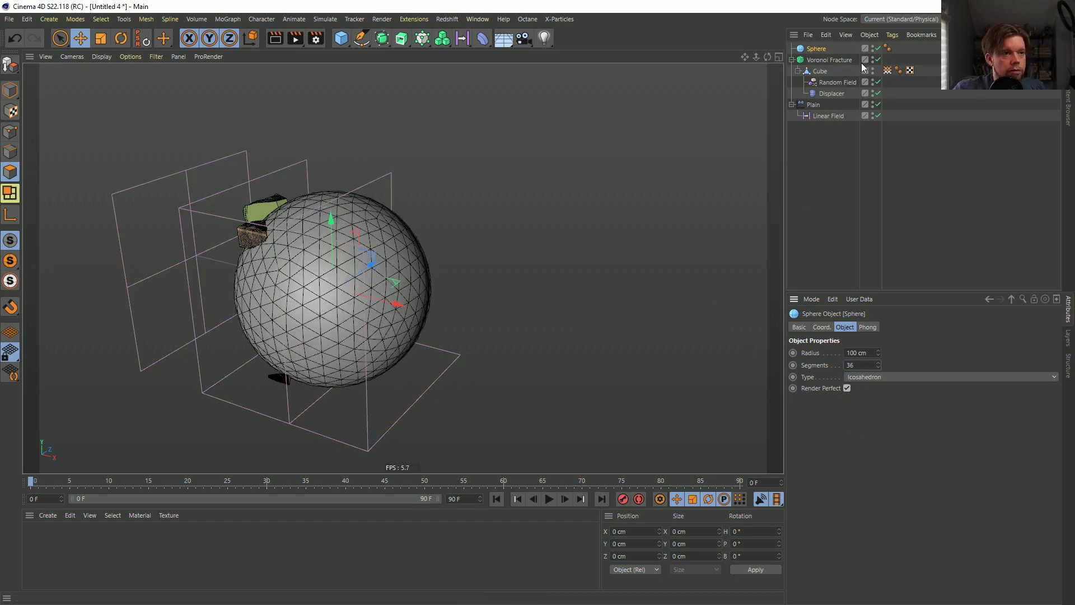
key(c)
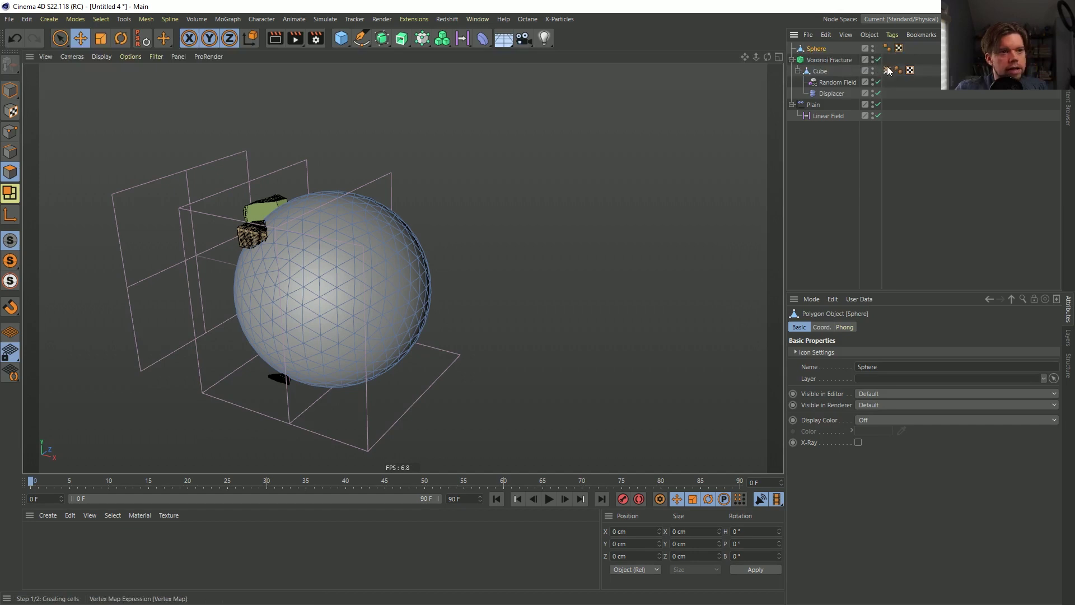
Move the Vertex Map, Random Field and Displacer onto the Sphere and nest it in Voronoi Fracture.
mouse_move(888, 71)
mouse_down()
mouse_move(914, 58)
mouse_move(911, 49)
mouse_up()
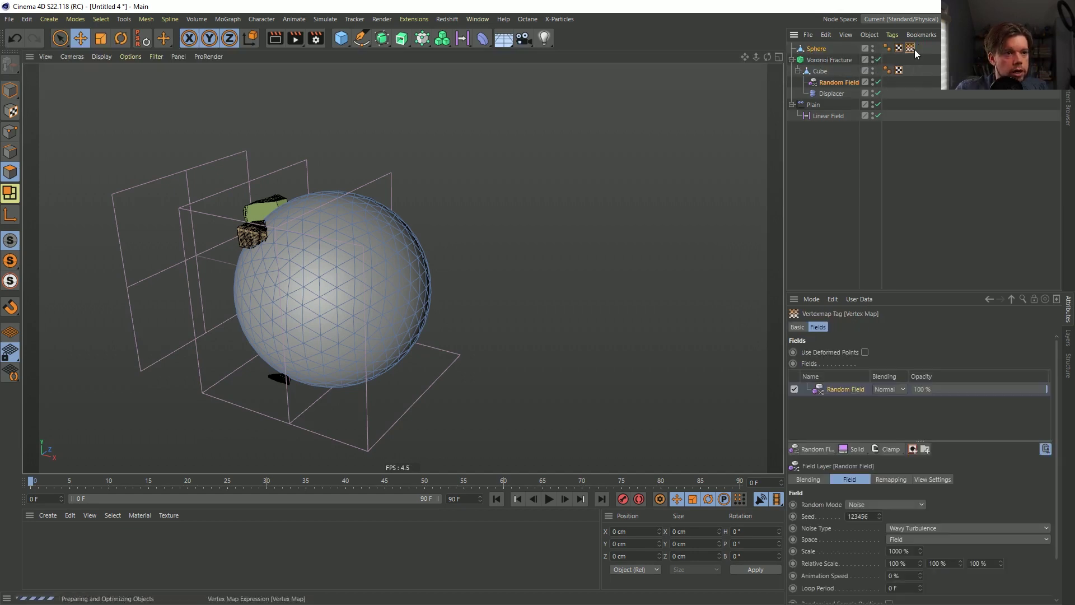
click(829, 82)
key(shift+Down)
drag(826, 50, 819, 50)
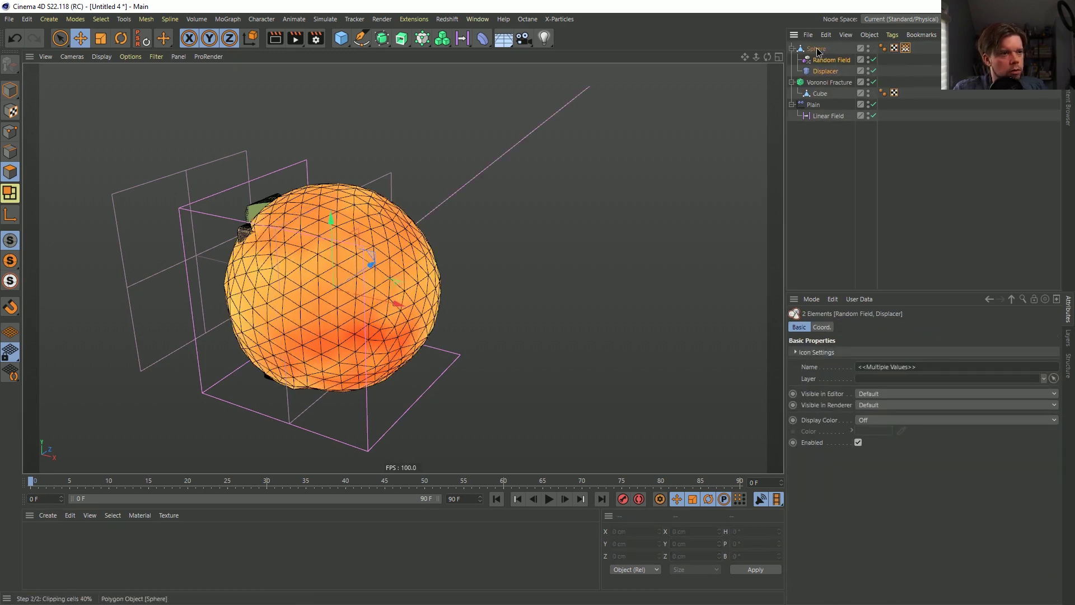
drag(822, 88, 830, 90)
Delete the old Cube and turn off the Plain effector.
click(830, 91)
key(Delete)
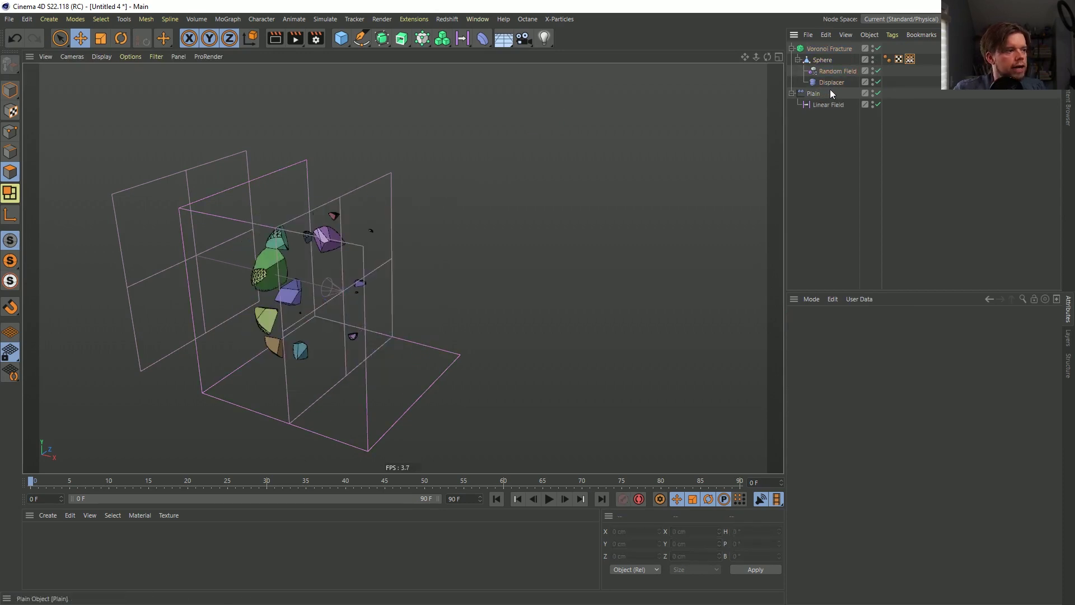
click(878, 93)
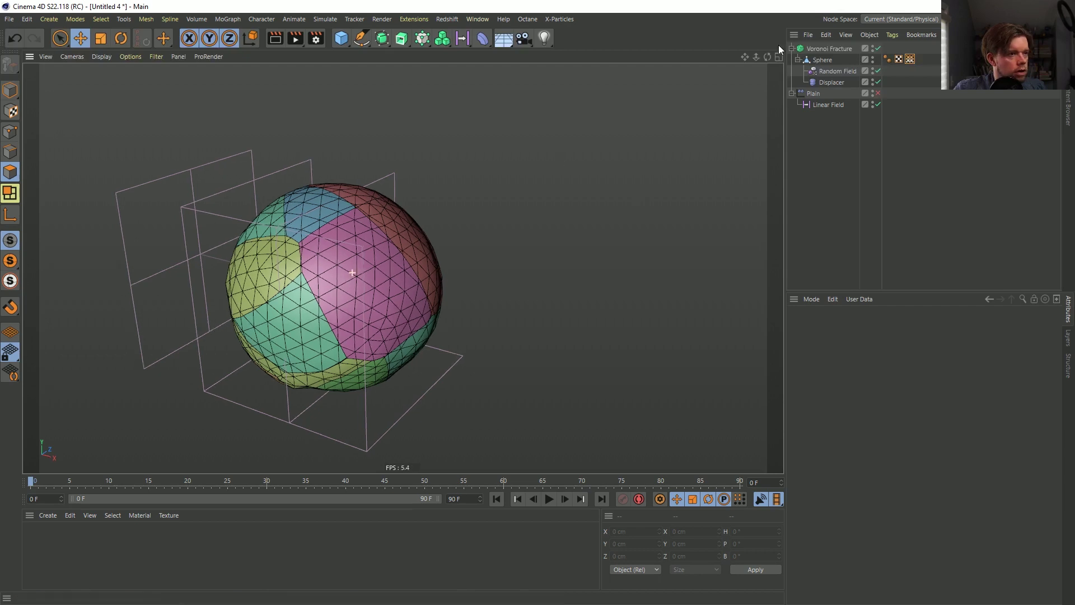
Set the Displacer's height to 55 cm.
click(833, 82)
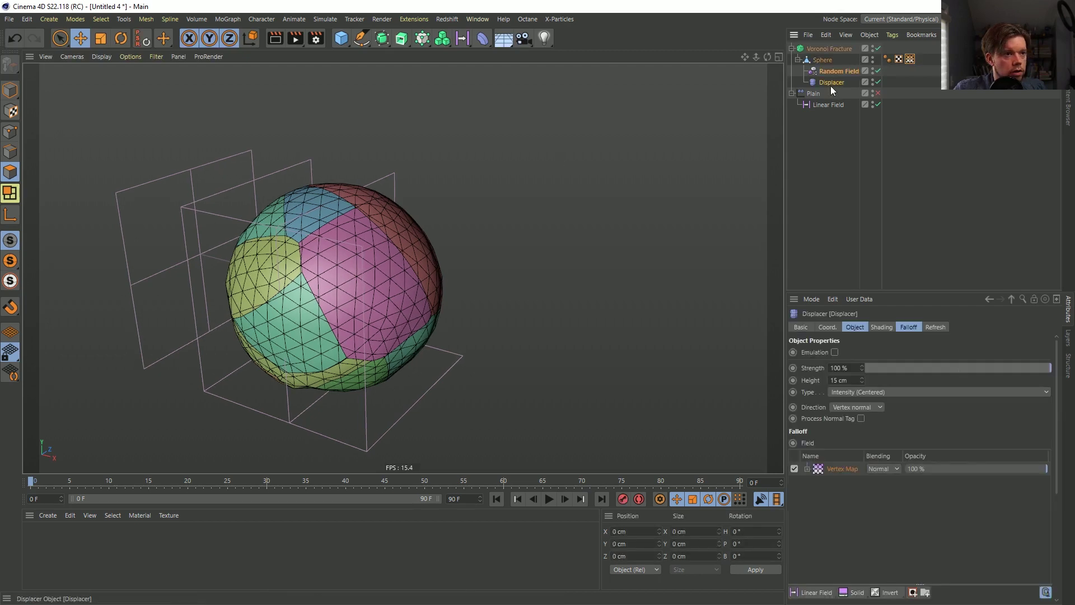
click(842, 380)
text(55)
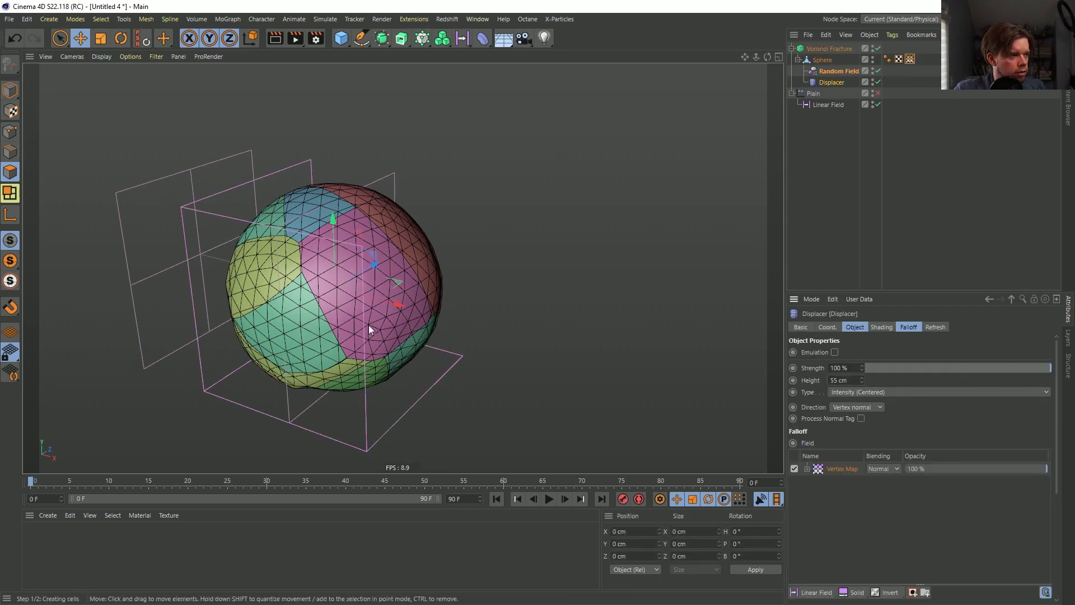
alt+drag(337, 287, 358, 281)
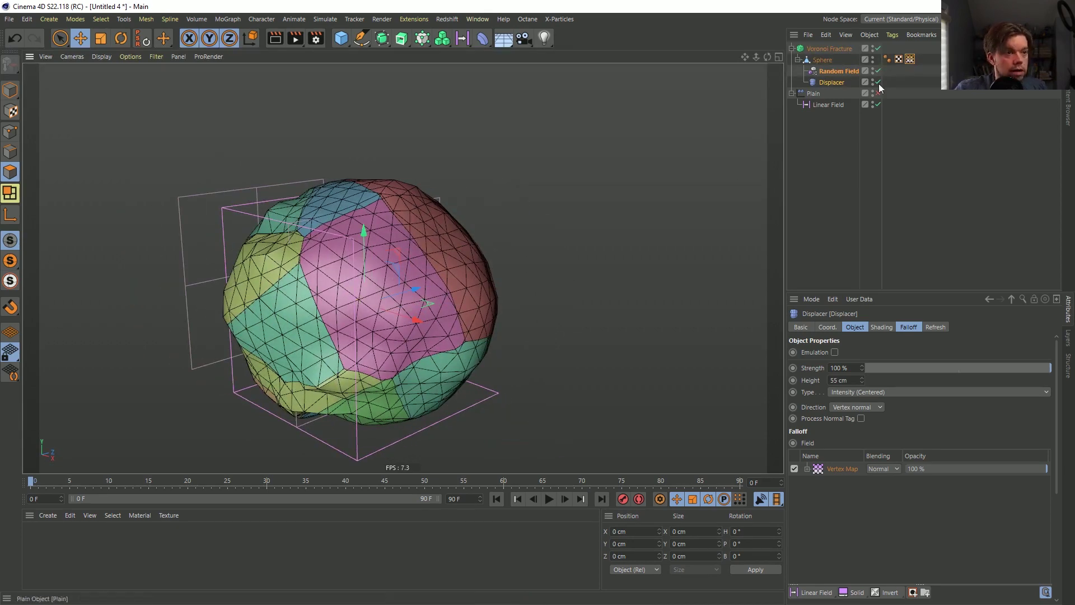
Wrap the Sphere in a Subdivision Surface with render level 1, then re-enable the Plain effector.
click(819, 60)
alt+click(381, 38)
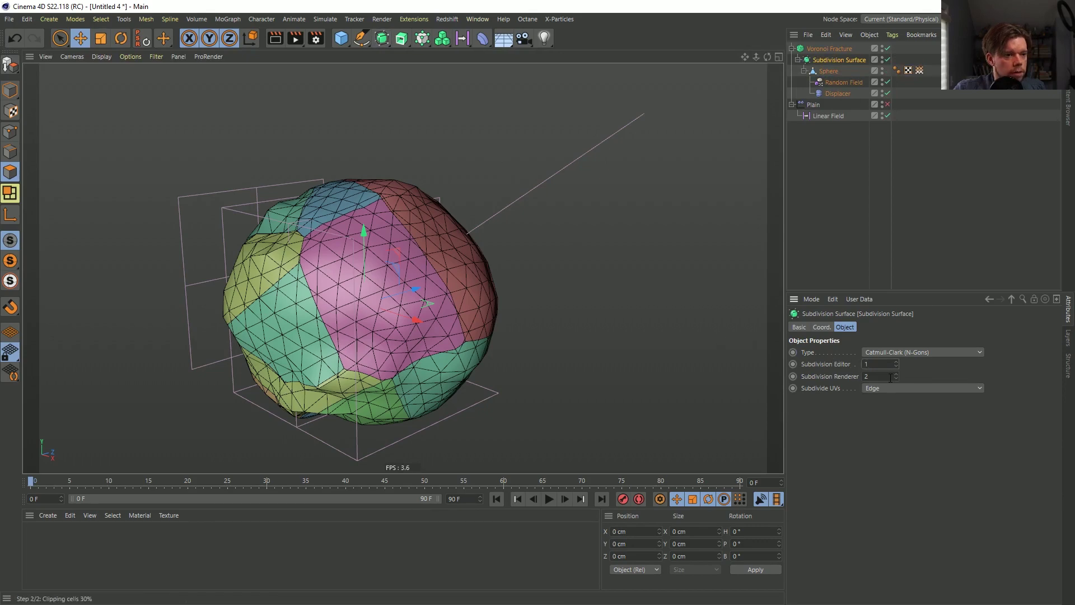
text(1)
key(Return)
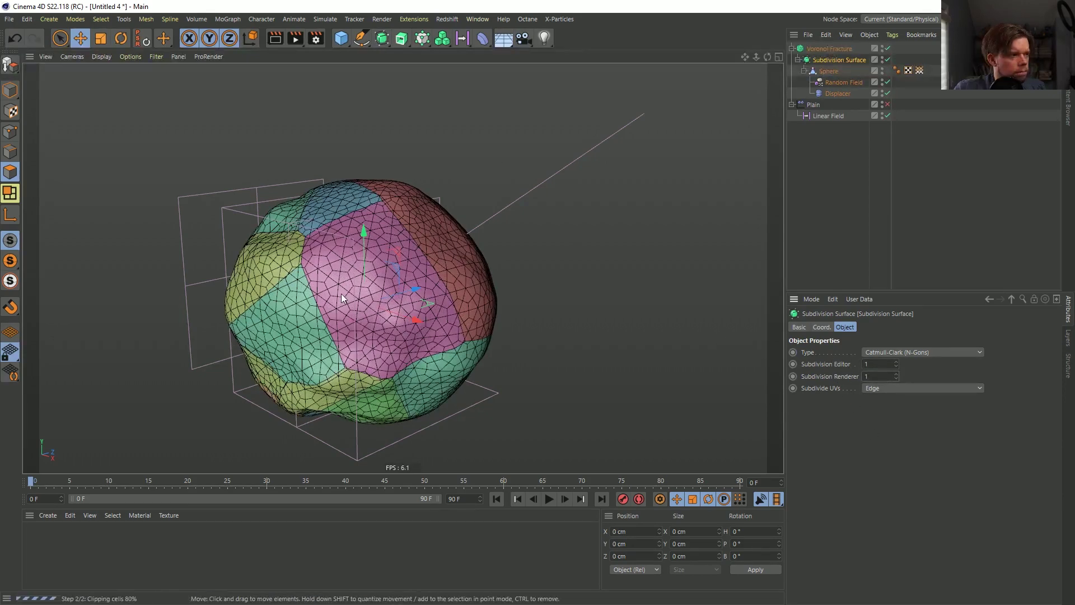
alt+drag(369, 294, 350, 291)
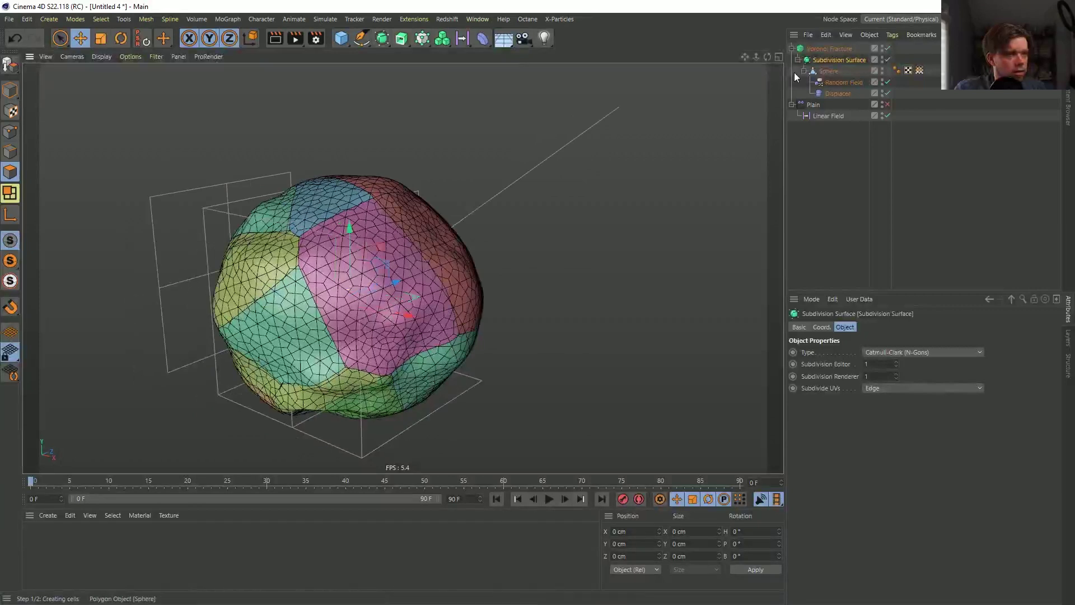
click(887, 104)
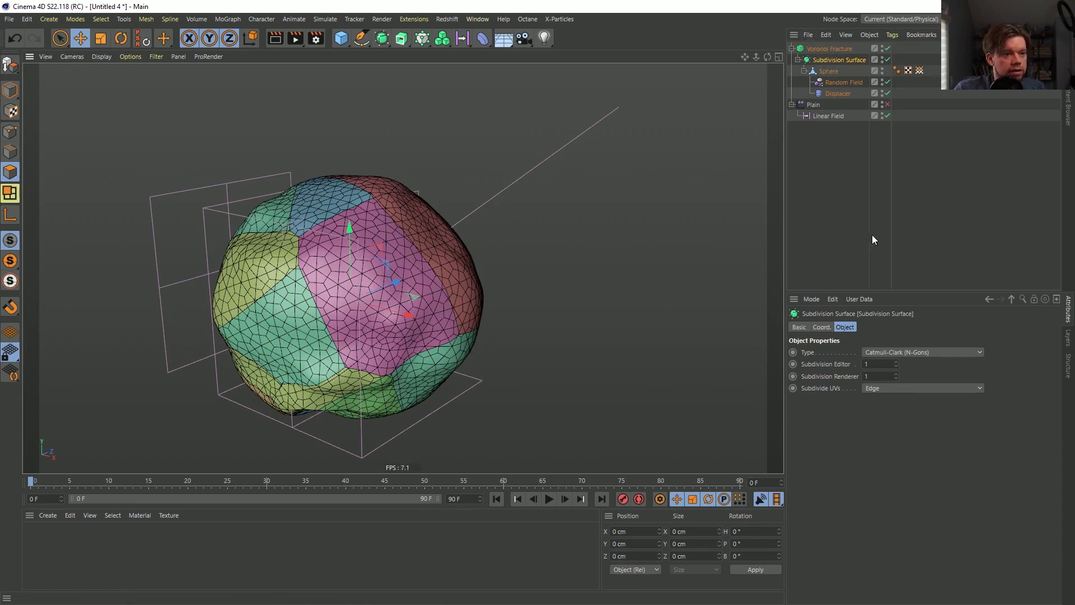
click(886, 104)
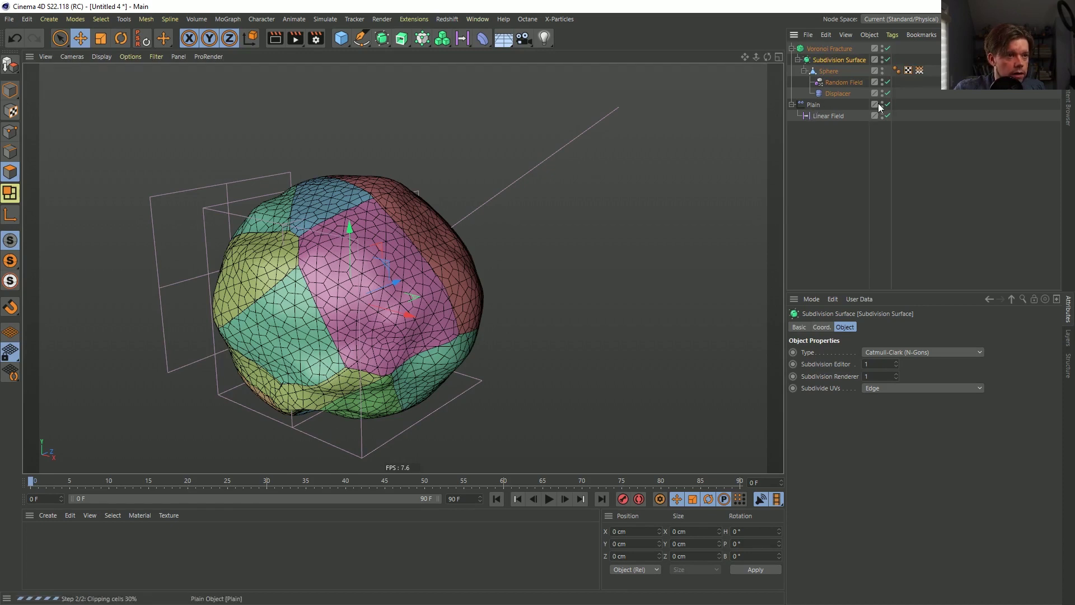
Enable Plain, shift the Linear Field along X, and nest Sphere→Voronoi Fracture→Subdivision Surface.
click(815, 104)
alt+drag(401, 274, 390, 316)
click(833, 117)
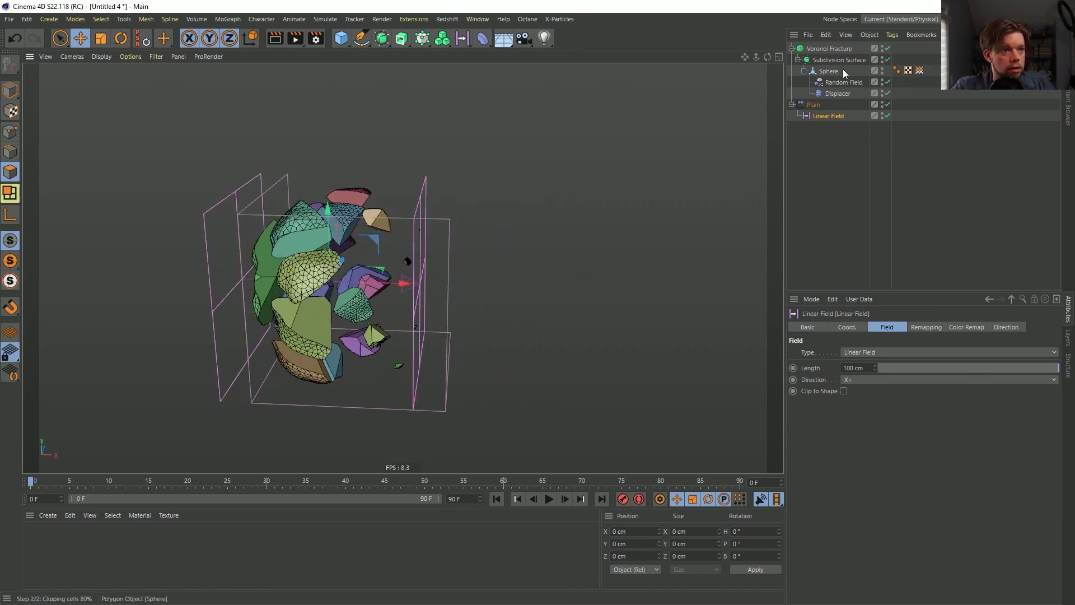
drag(828, 71, 824, 55)
drag(829, 91, 837, 48)
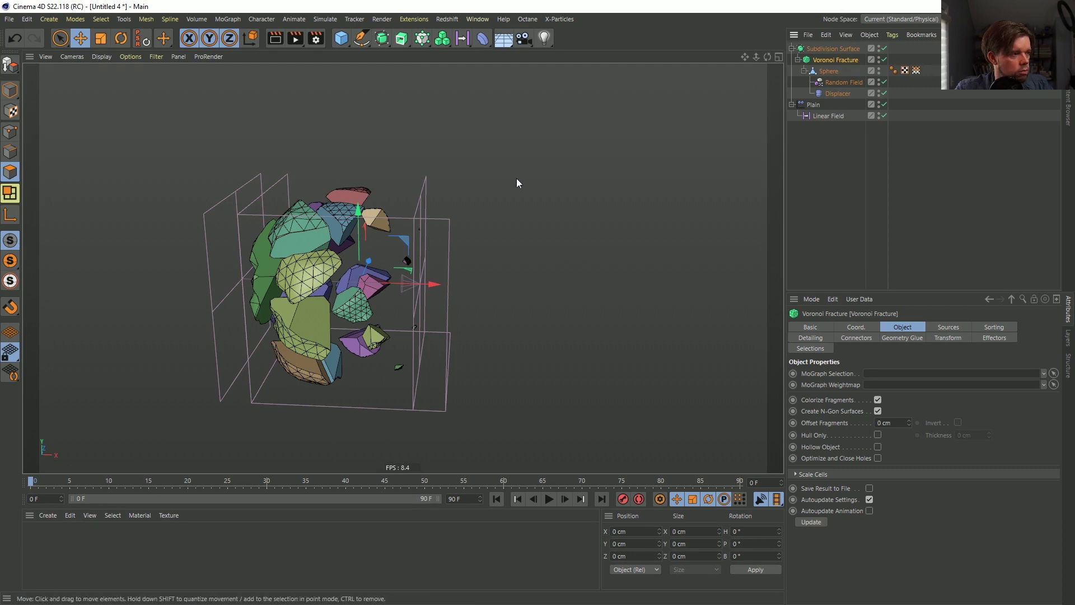
Move Voronoi Fracture out of the Subdivision Surface above Plain, then start a new project.
drag(835, 59, 844, 150)
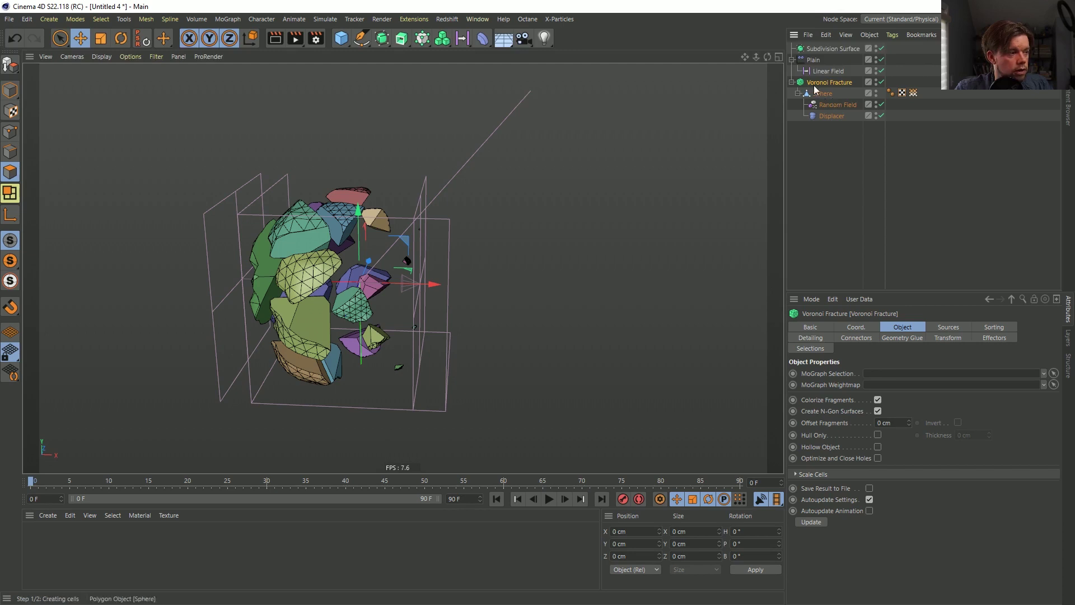
drag(826, 83, 812, 56)
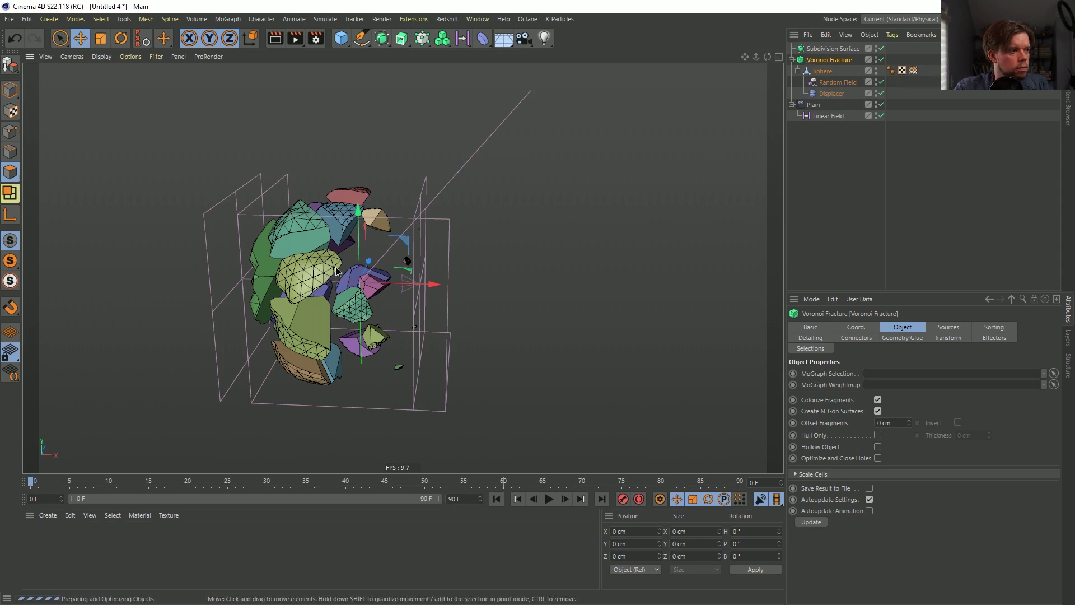
alt+drag(341, 263, 275, 267)
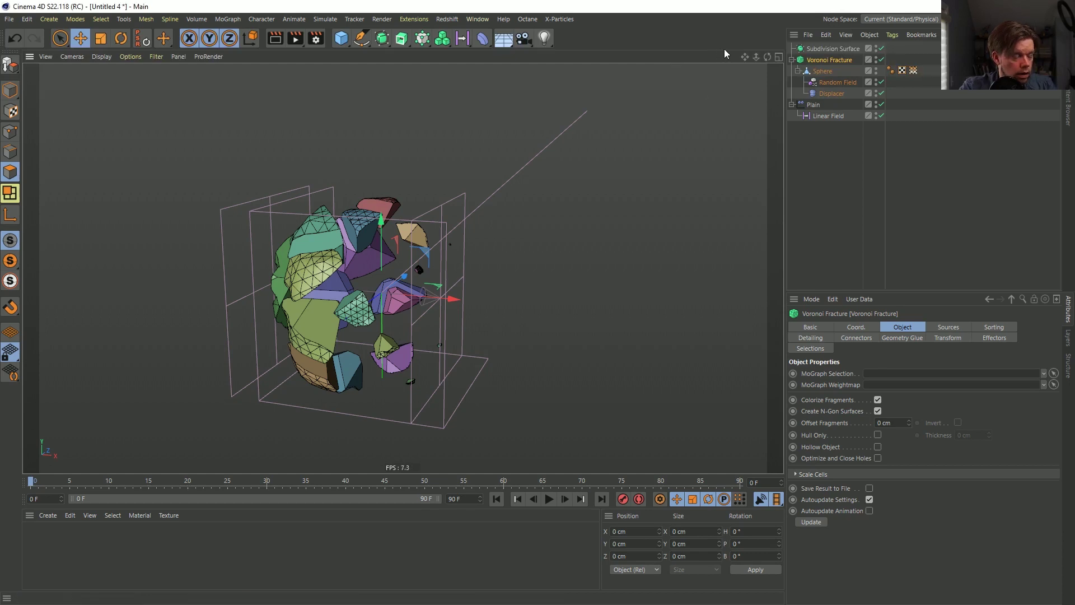
key(ctrl+n)
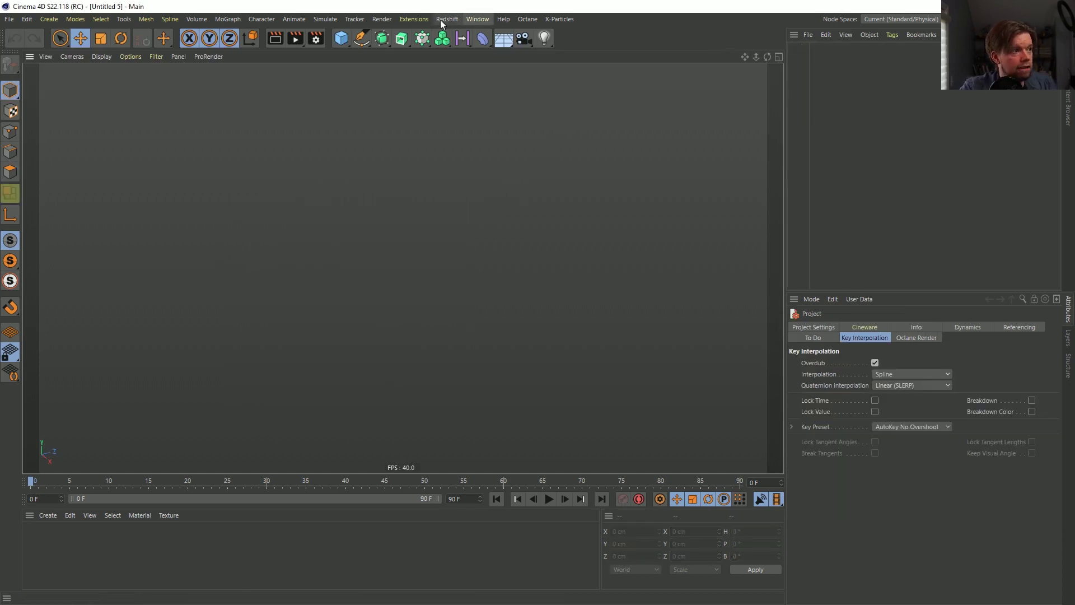
Add a Character object from the Character menu using the Advanced Biped template.
click(405, 20)
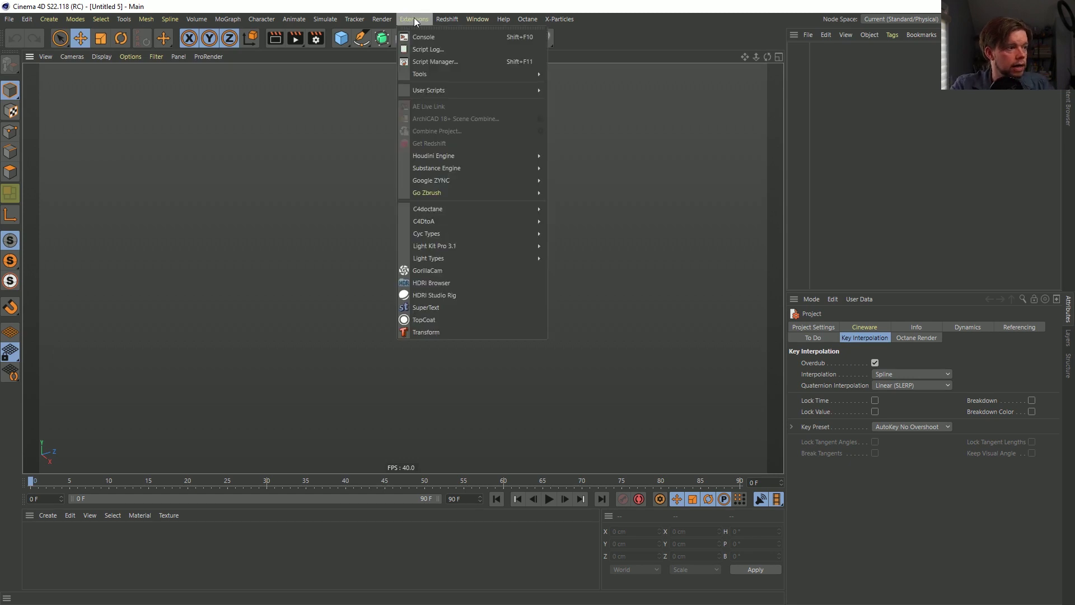
mouse_move(334, 21)
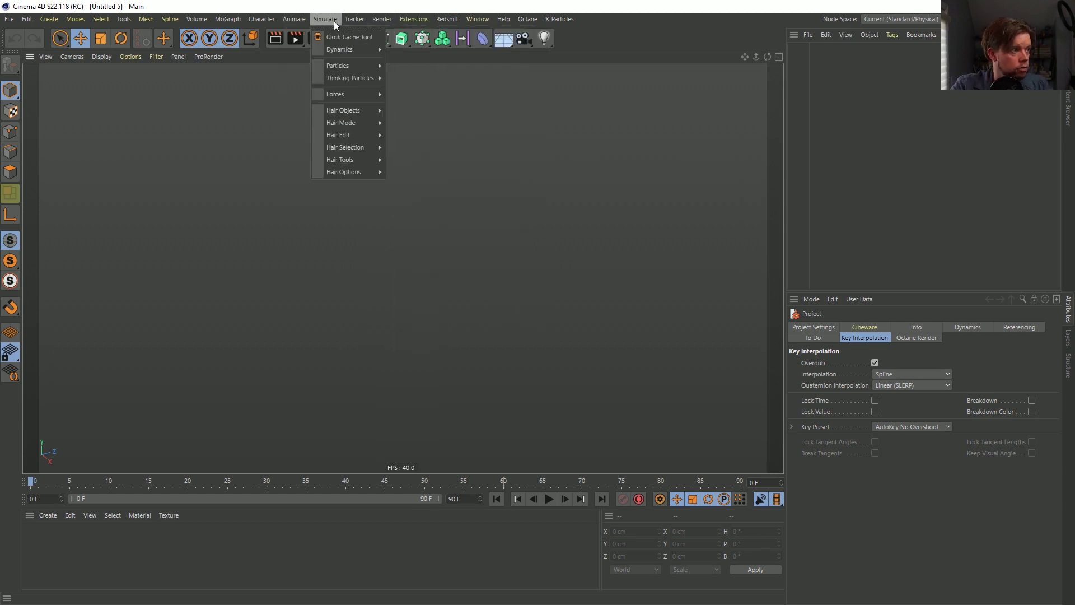
mouse_move(261, 19)
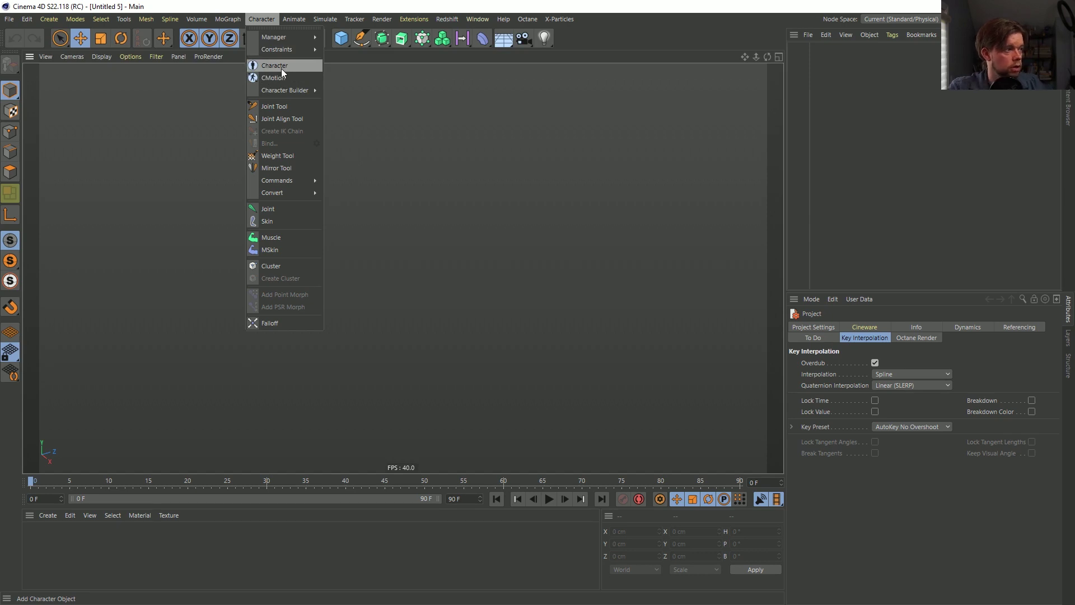
click(281, 68)
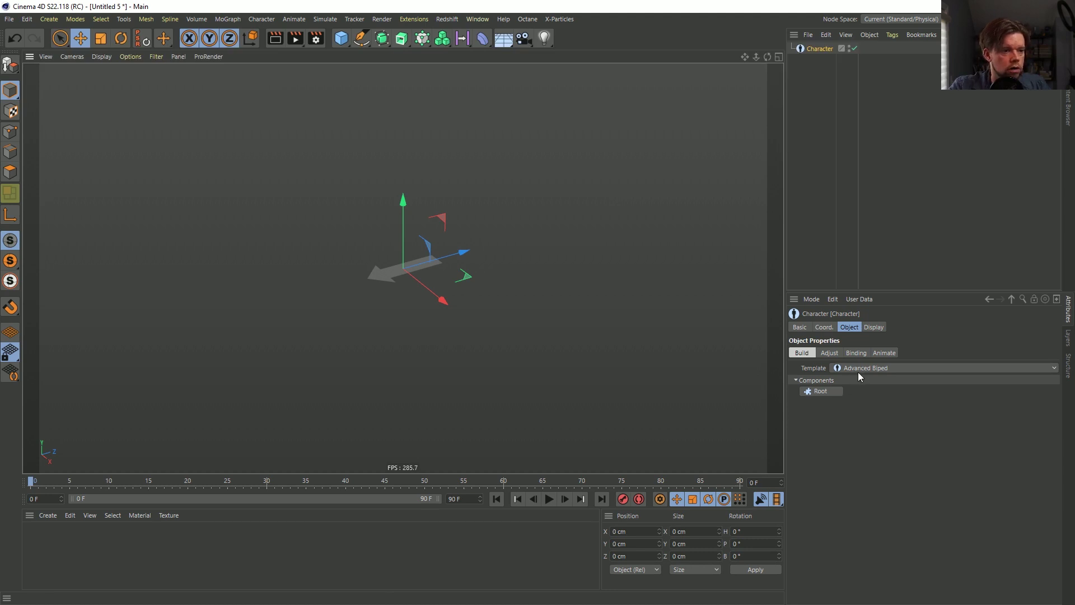
Add Root, Spine, arm and hand components to the Character.
click(833, 391)
click(831, 392)
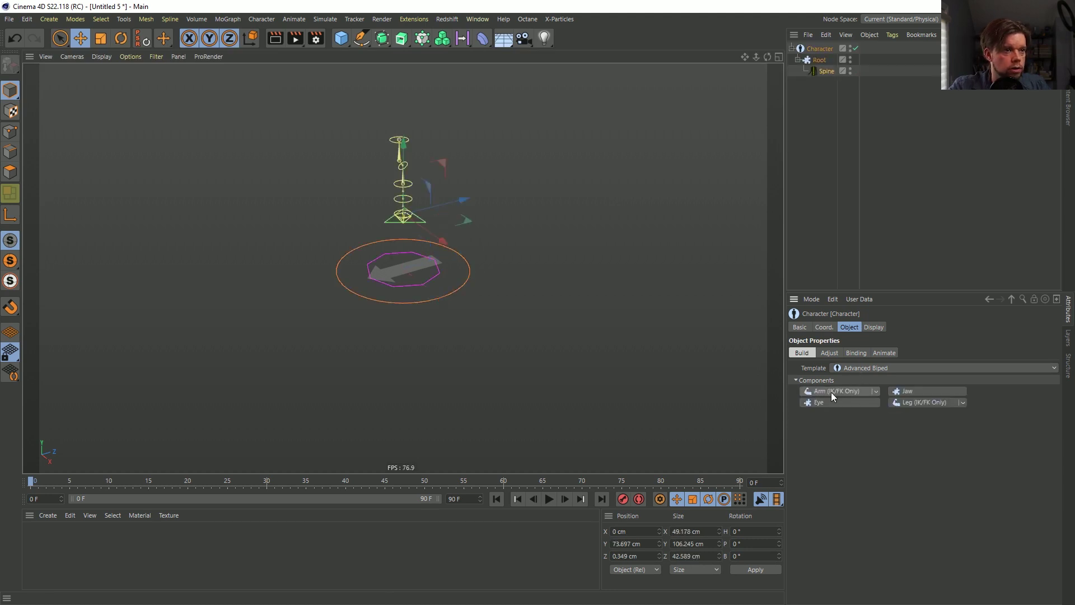
ctrl+click(831, 392)
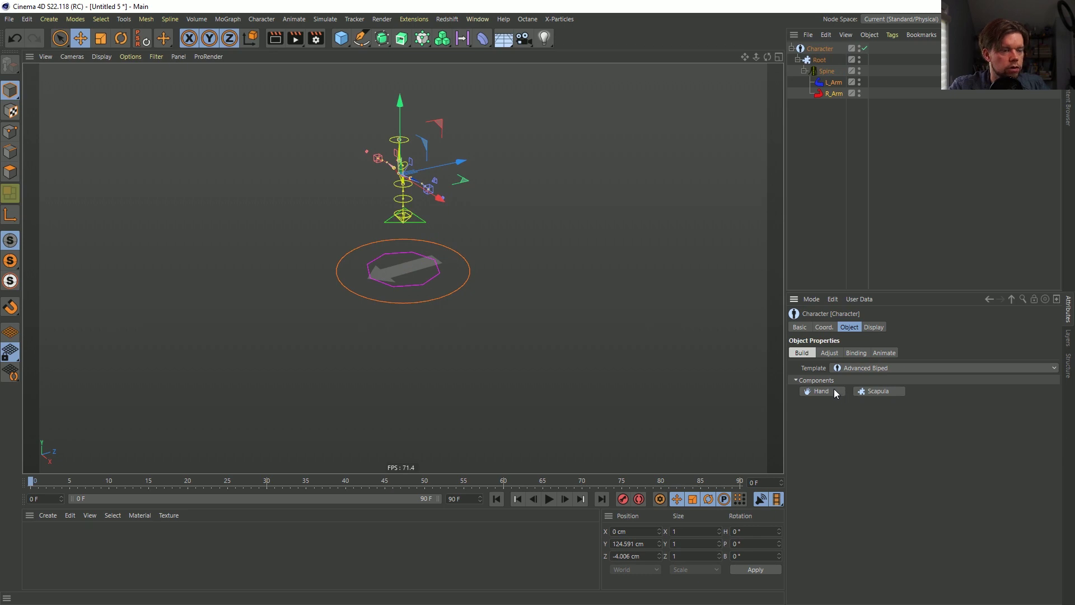
ctrl+click(834, 391)
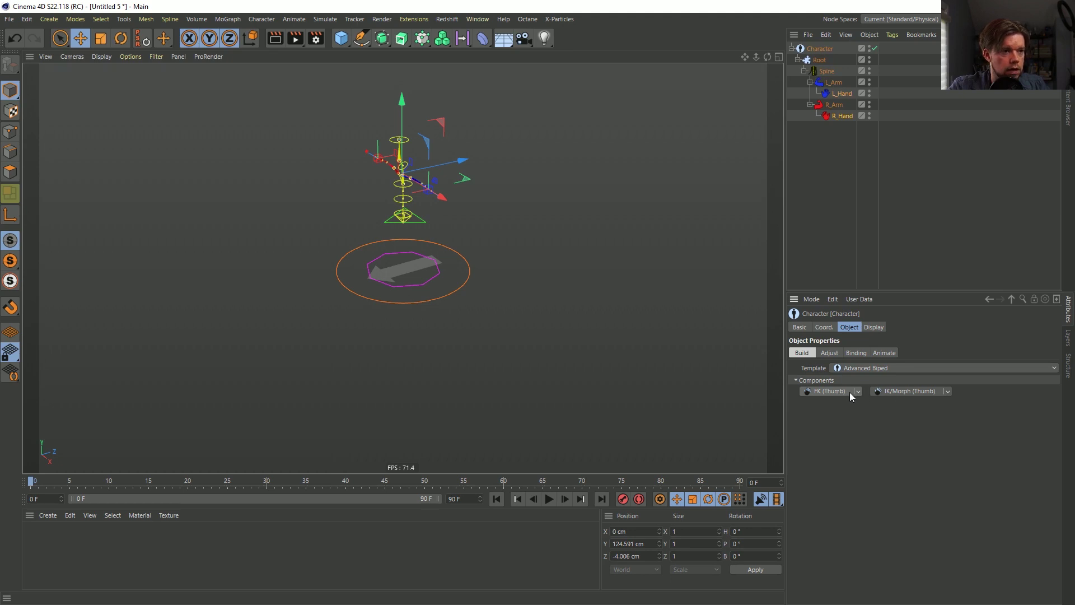
Switch the character template to Biped and delete the old Root hierarchy.
click(820, 62)
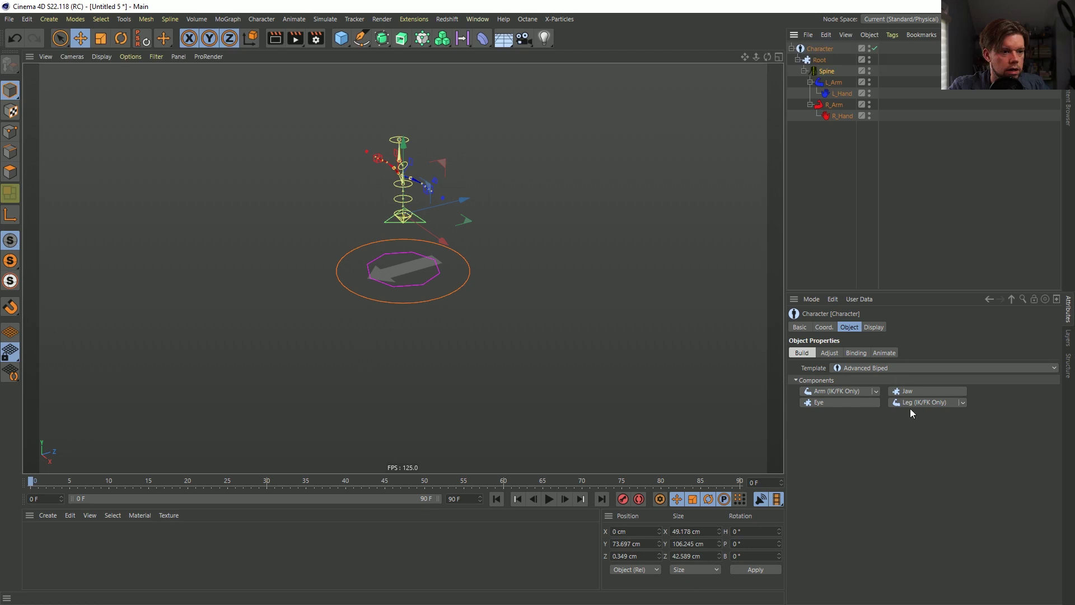
click(819, 60)
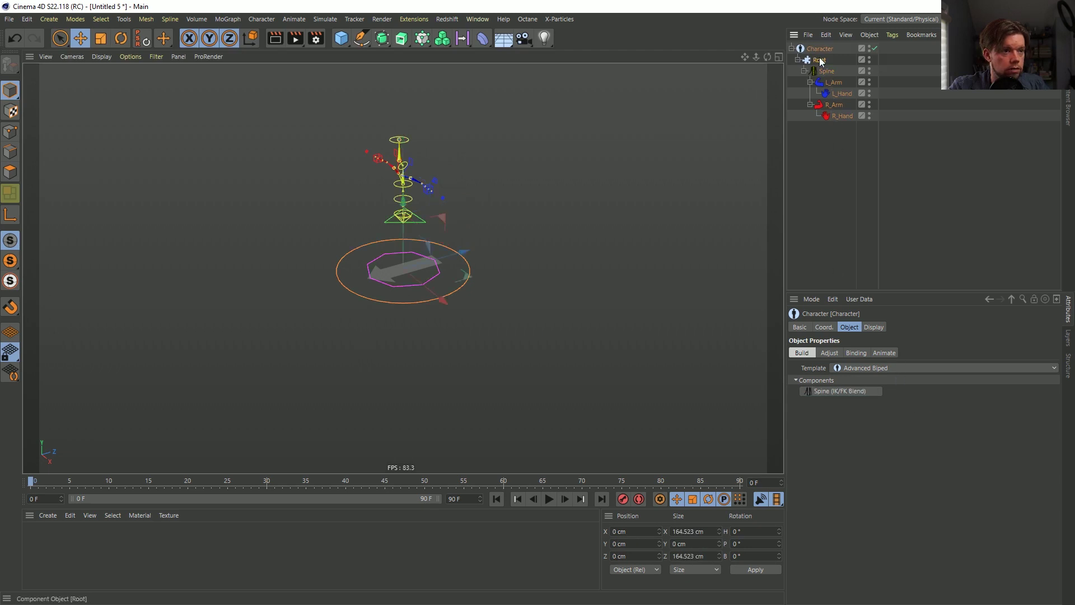
click(833, 116)
click(855, 369)
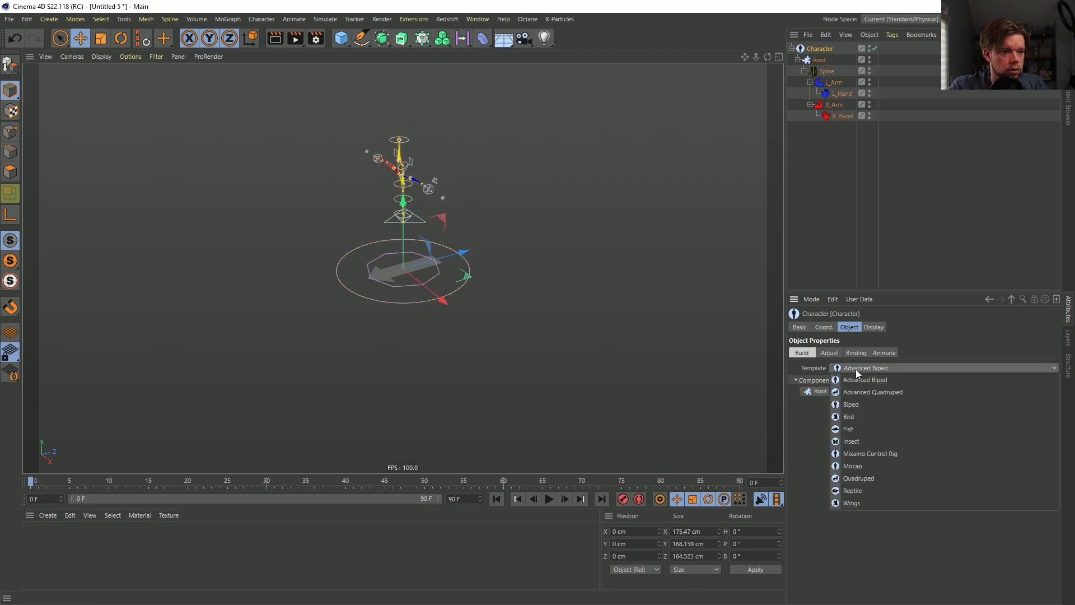
click(875, 404)
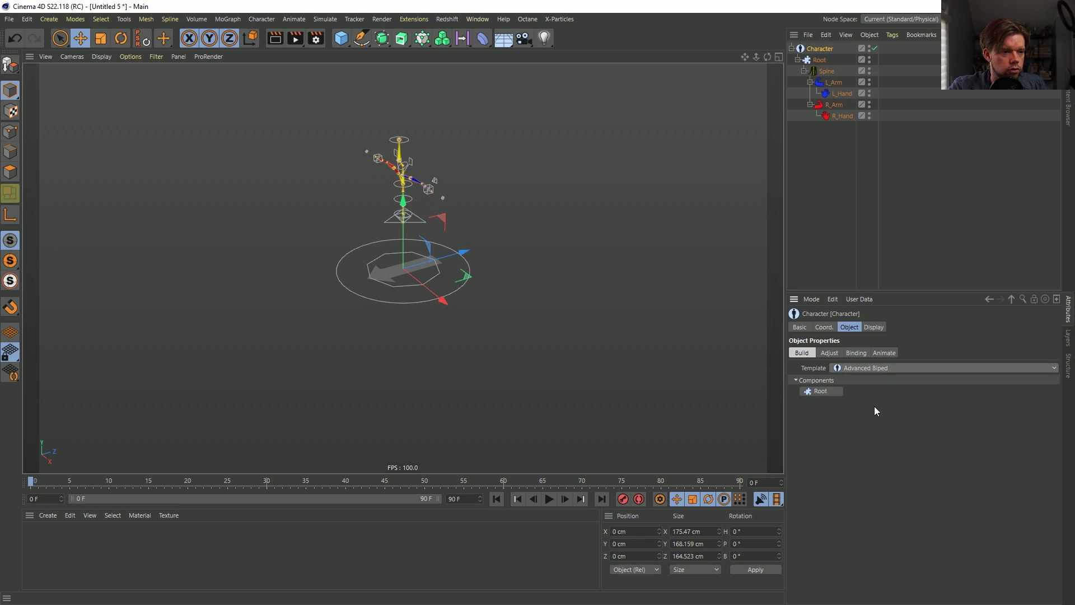
click(819, 62)
key(Delete)
Build a new Root with Spine, left and right arms, and left and right legs.
click(820, 50)
click(830, 392)
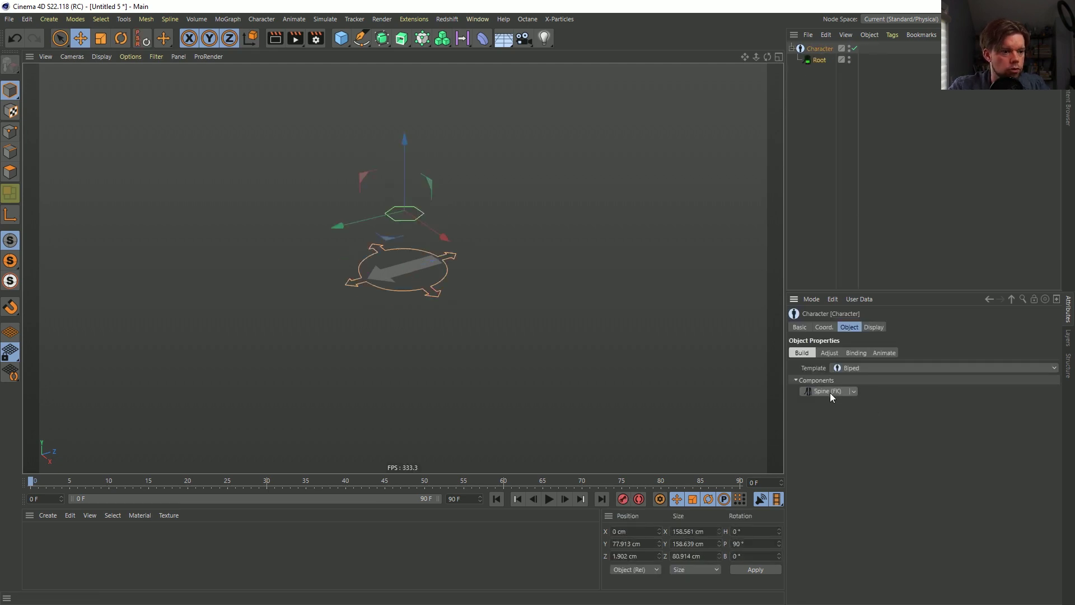
click(828, 392)
click(823, 392)
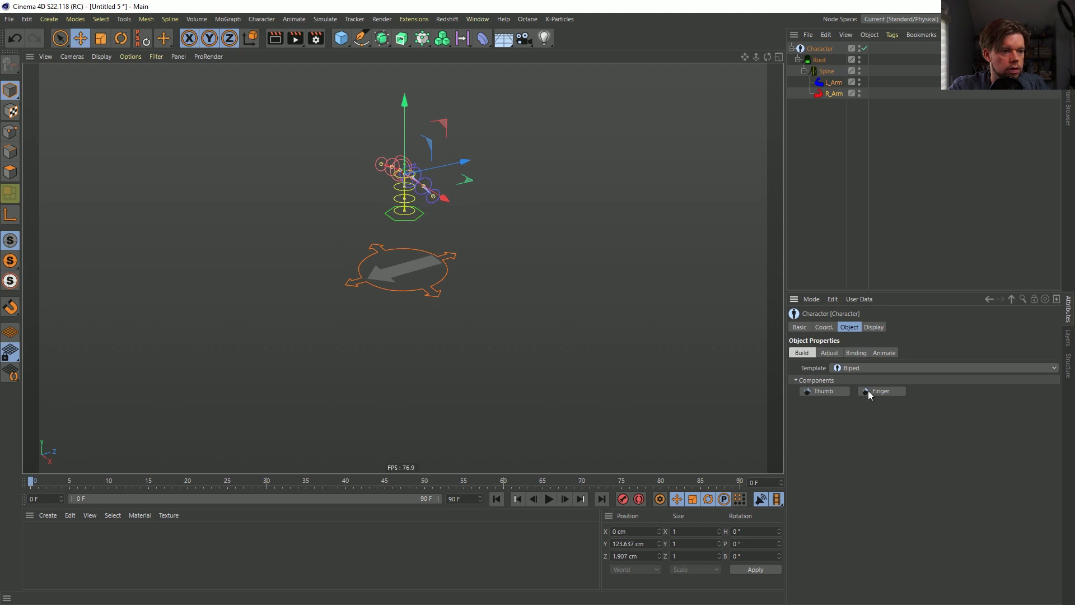
click(826, 71)
click(827, 402)
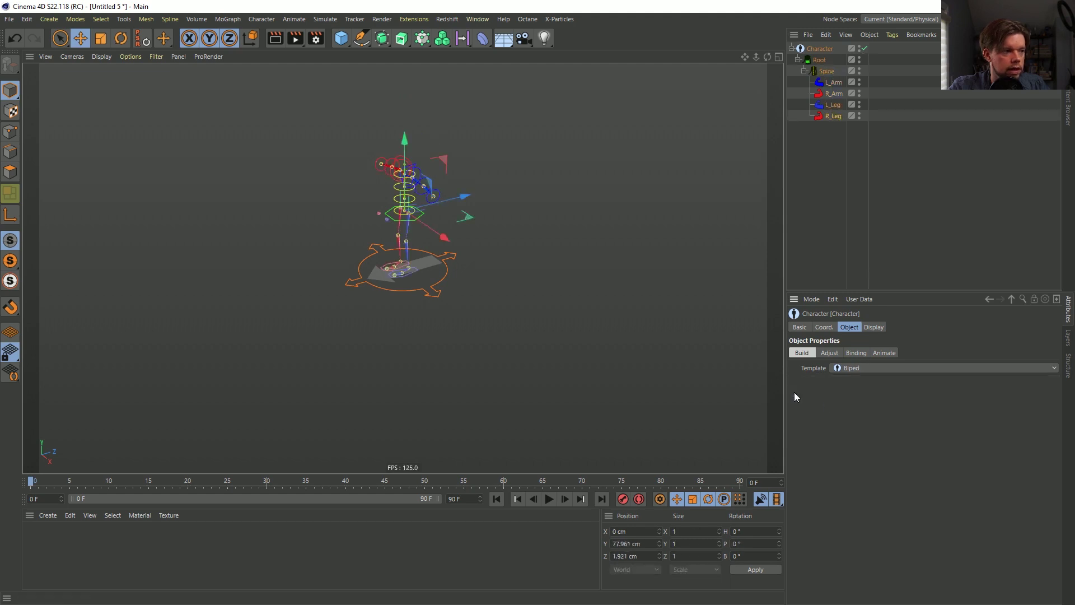
scroll(469, 166, up, 5)
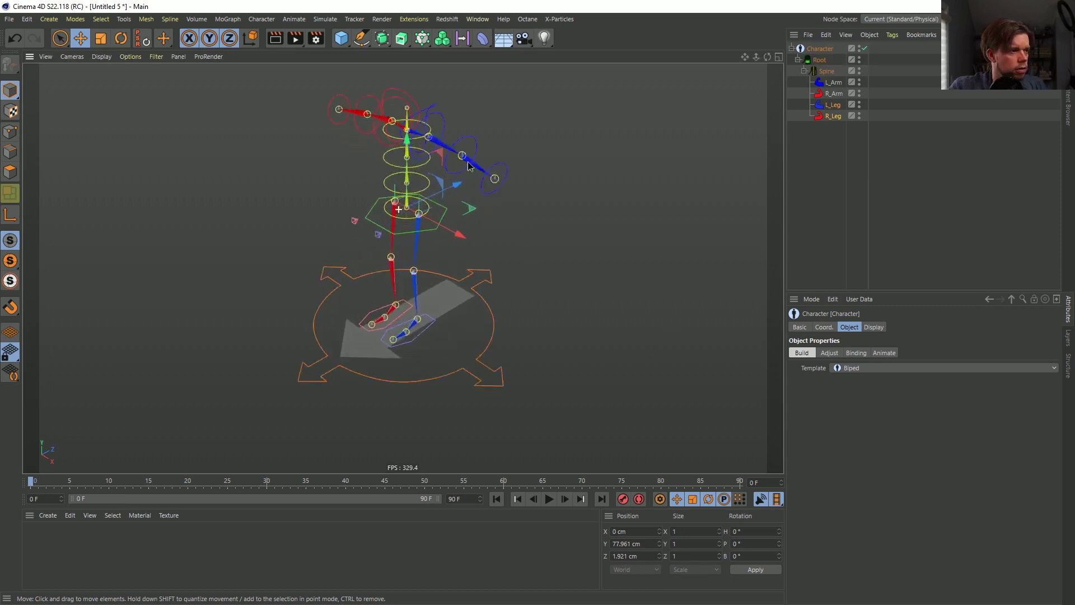
alt+drag(469, 165, 437, 171)
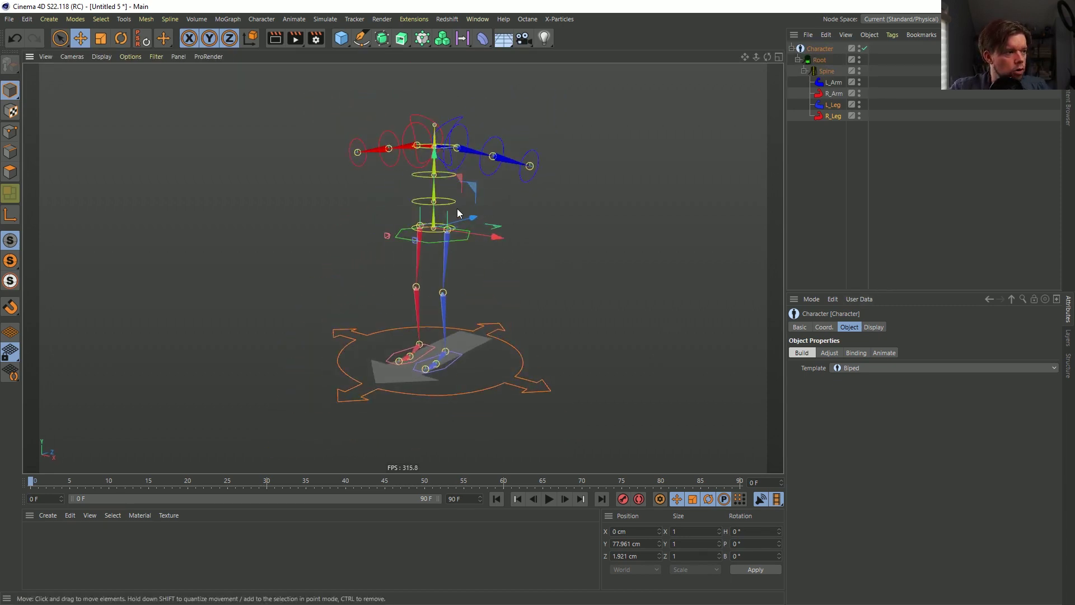
alt+drag(457, 208, 465, 213)
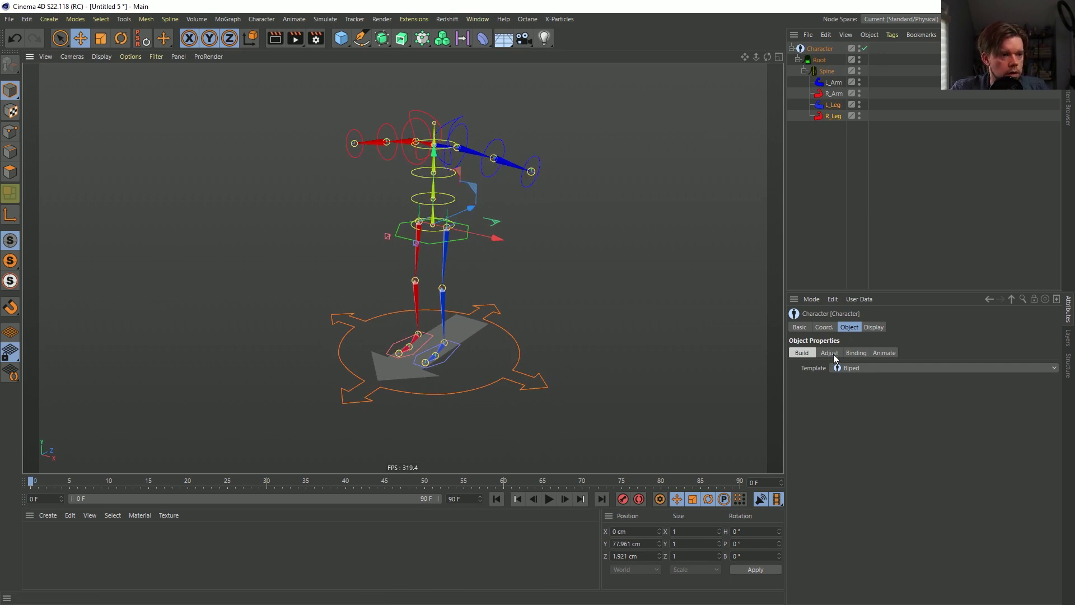
Set the Character's Object Manager display to Full Hierarchy.
click(874, 327)
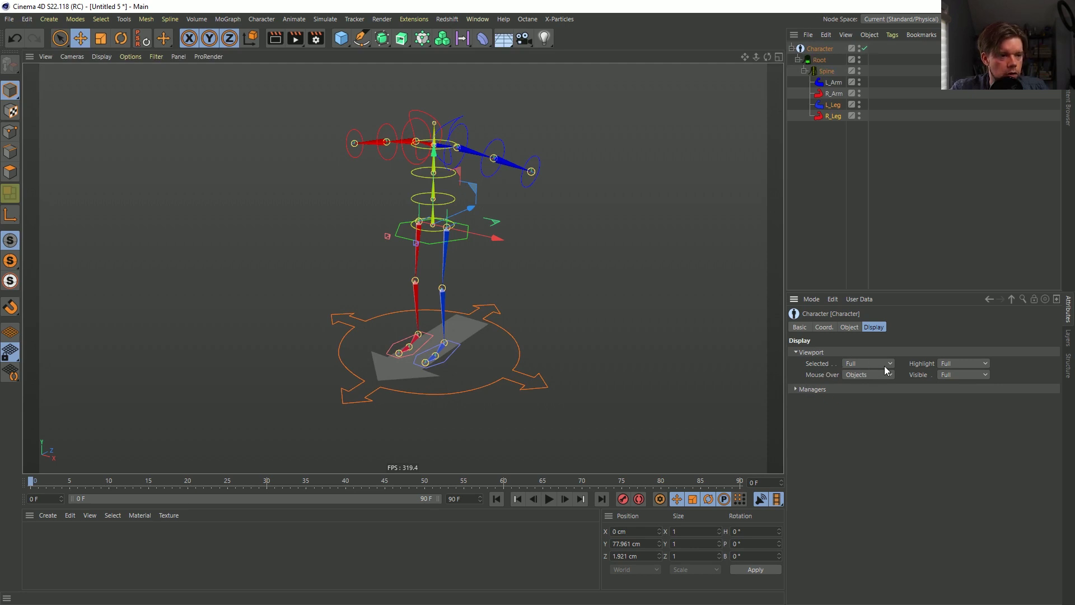
click(874, 389)
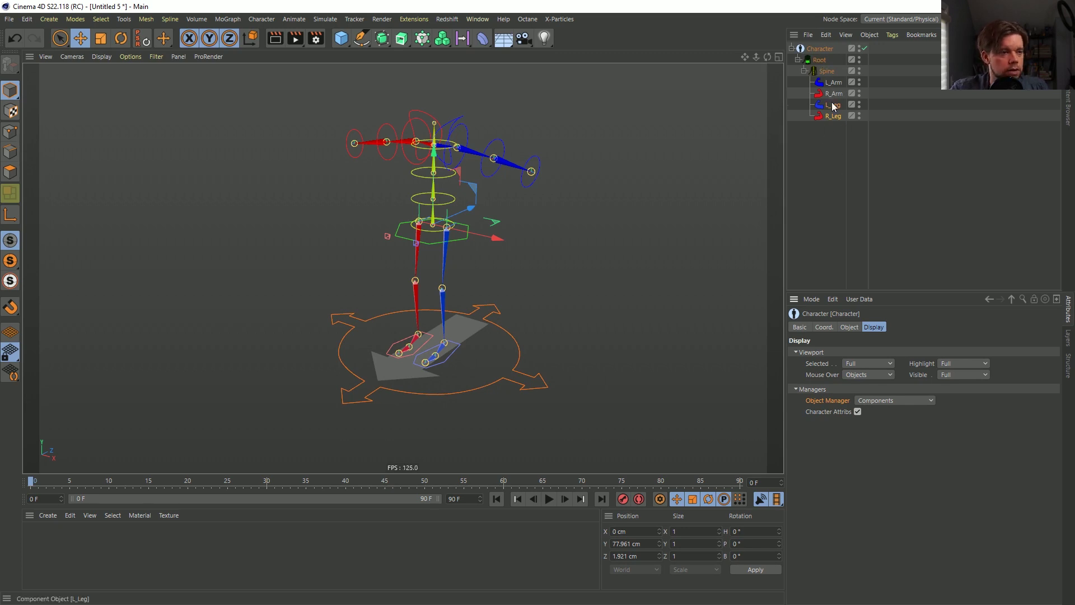
click(876, 401)
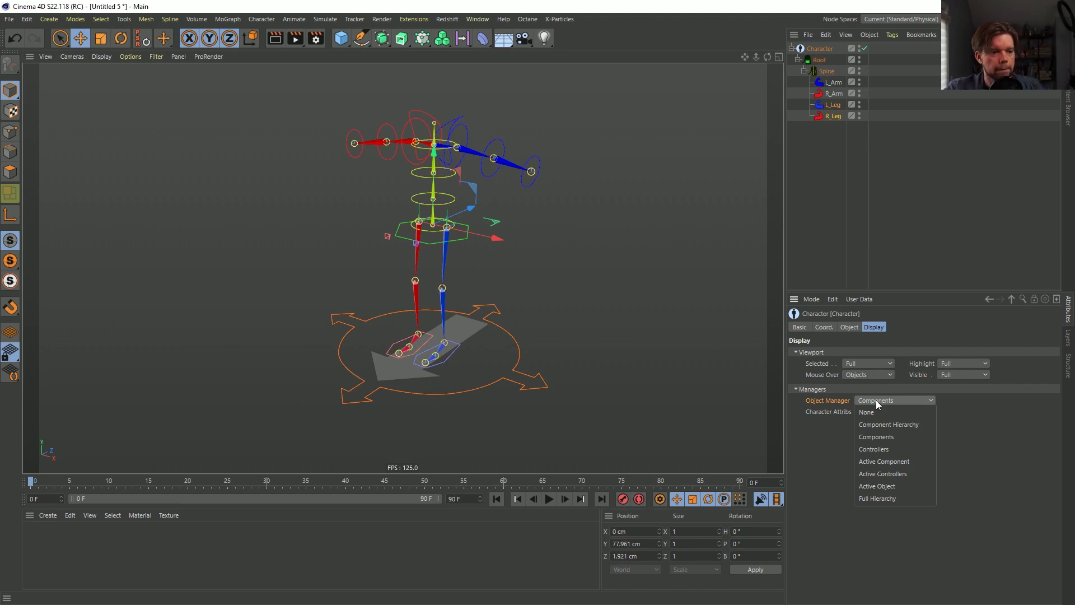
click(889, 498)
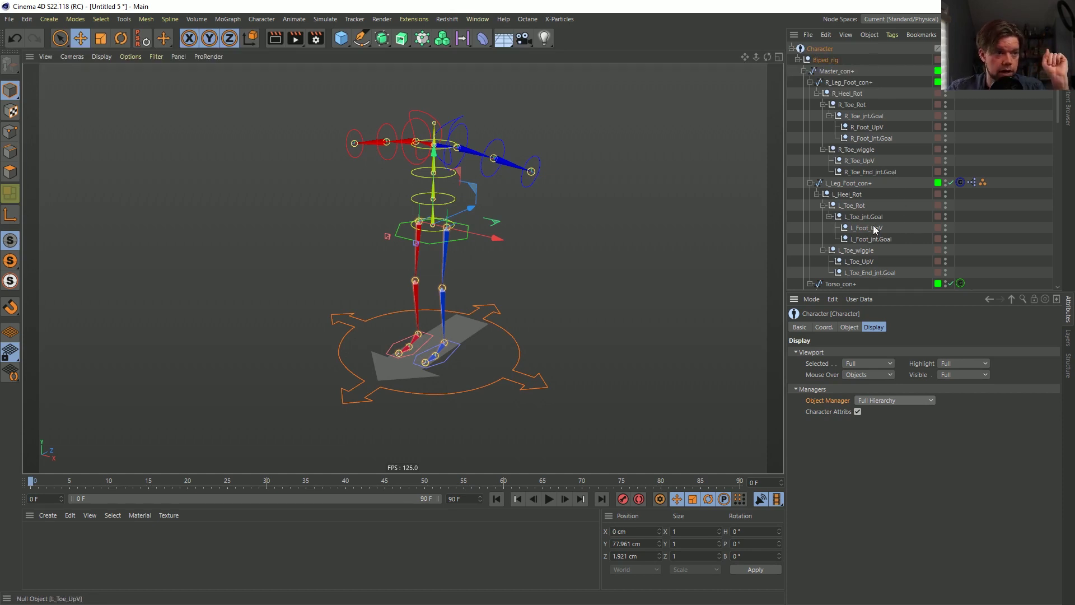
Switch the biped character to its Animate stage.
scroll(854, 159, down, 10)
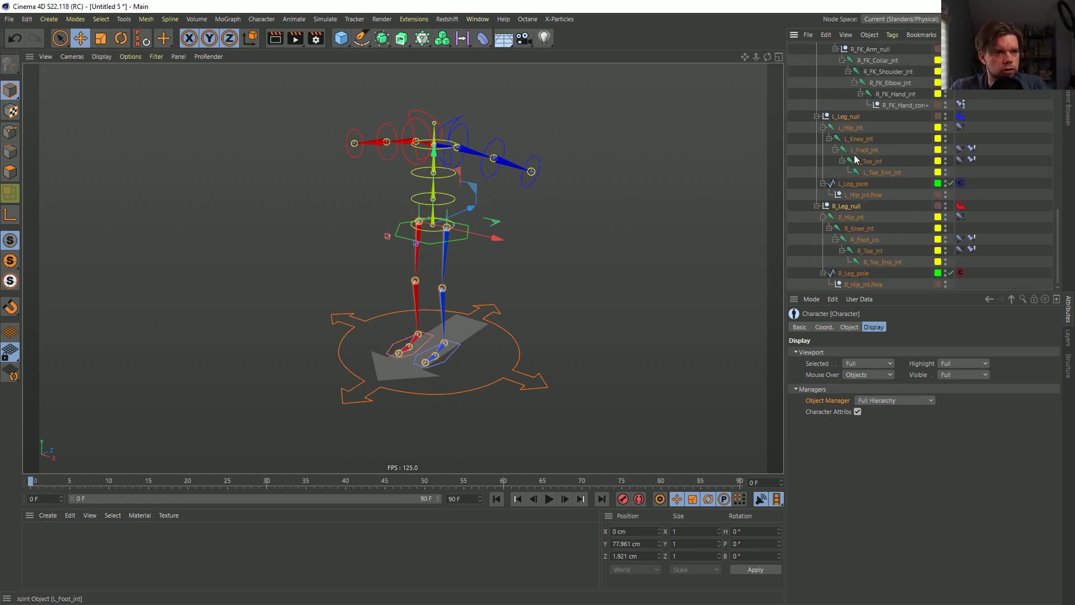
scroll(854, 159, up, 10)
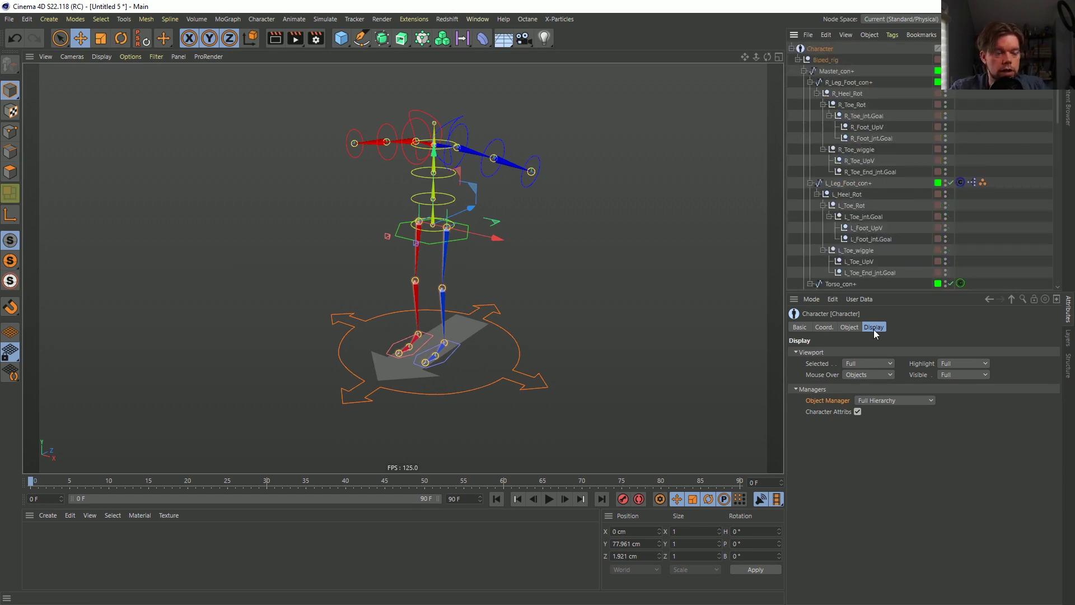
click(849, 328)
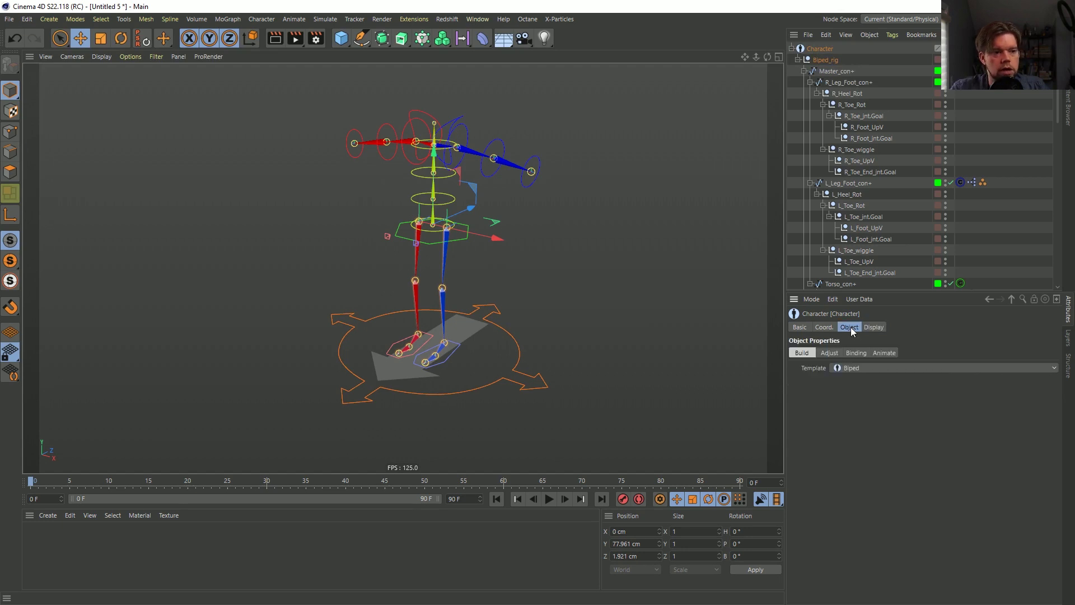
click(884, 353)
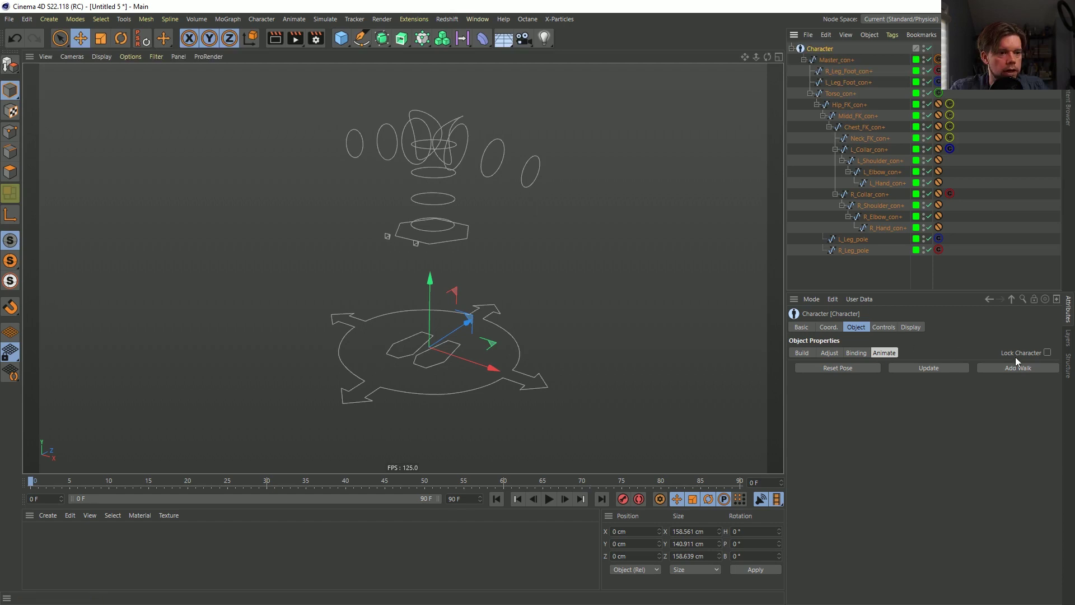
Cycle through the Adjust, Build, Binding and Animate stages, ending on Build.
click(827, 353)
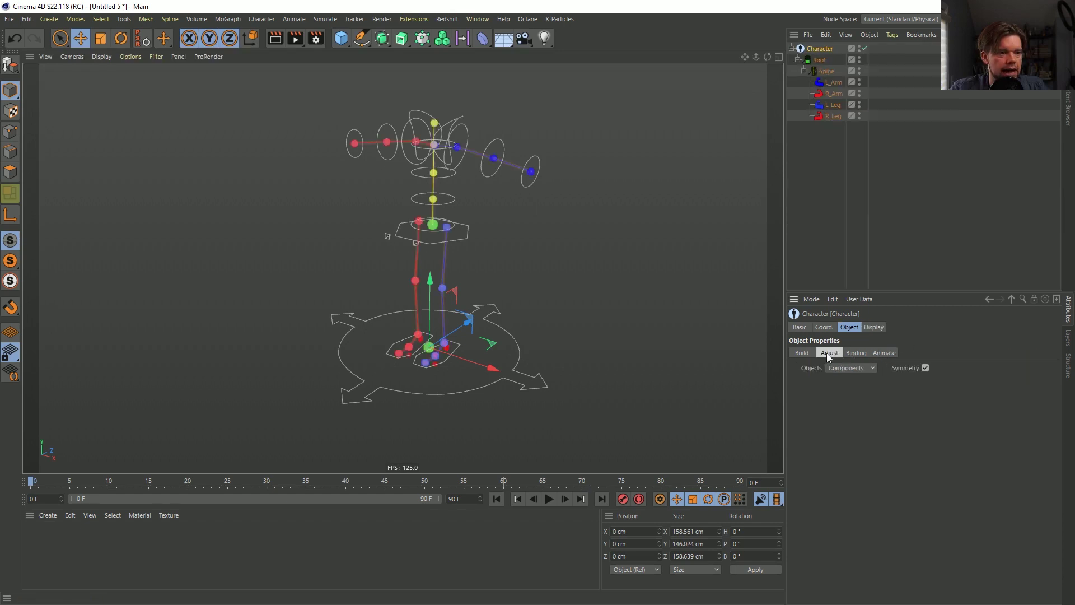
click(810, 352)
click(881, 351)
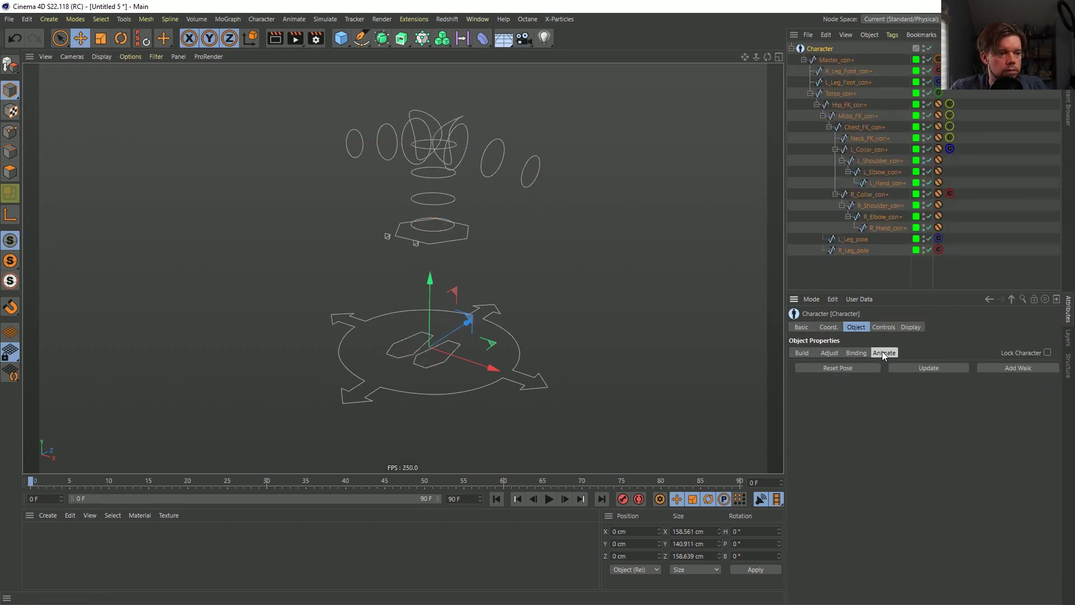
click(899, 327)
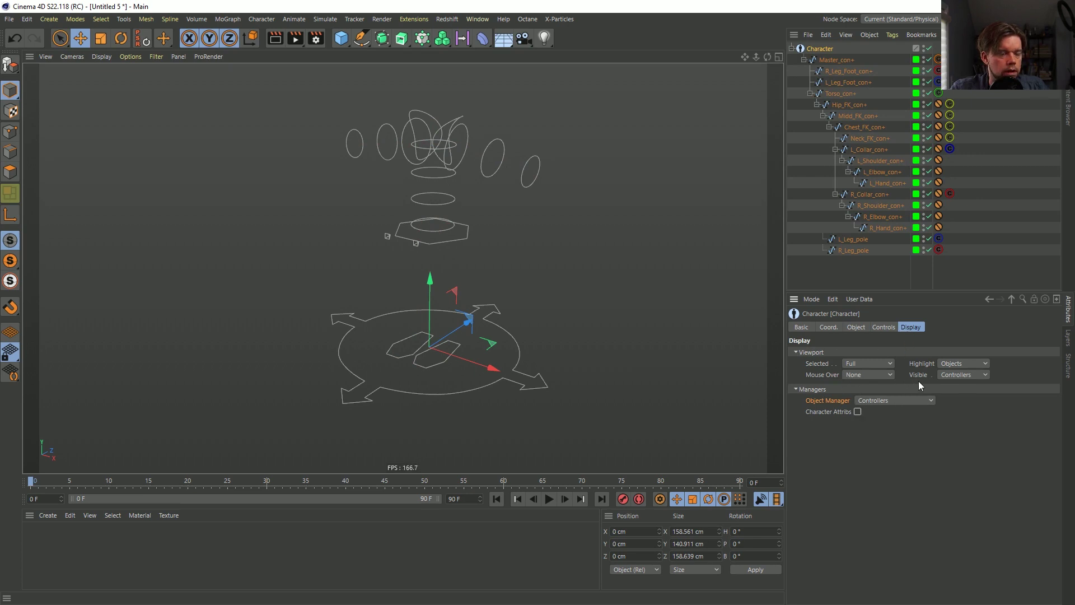
click(884, 328)
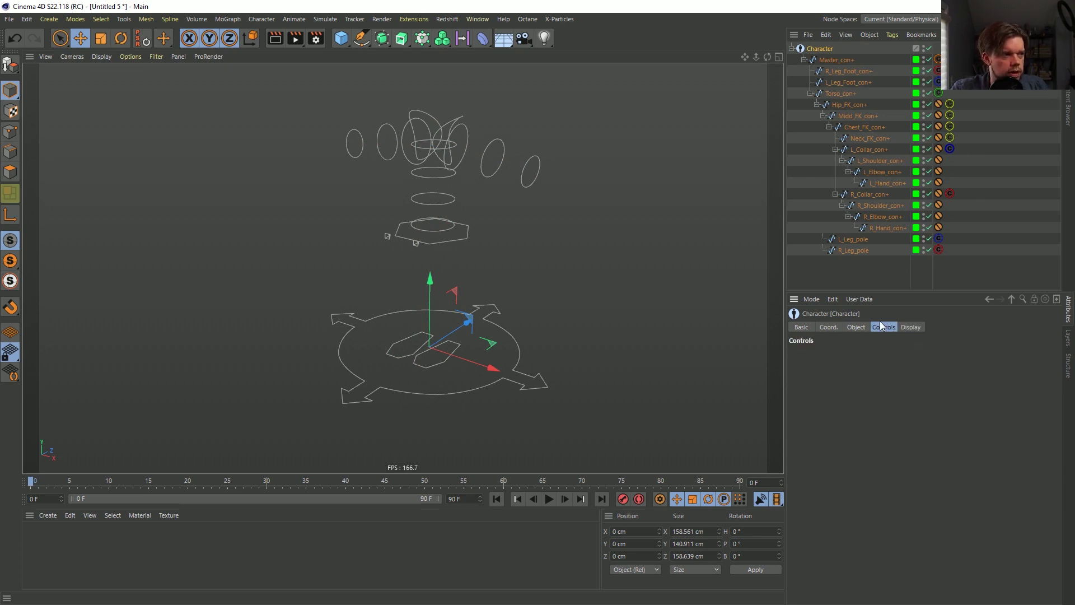
click(856, 328)
click(833, 354)
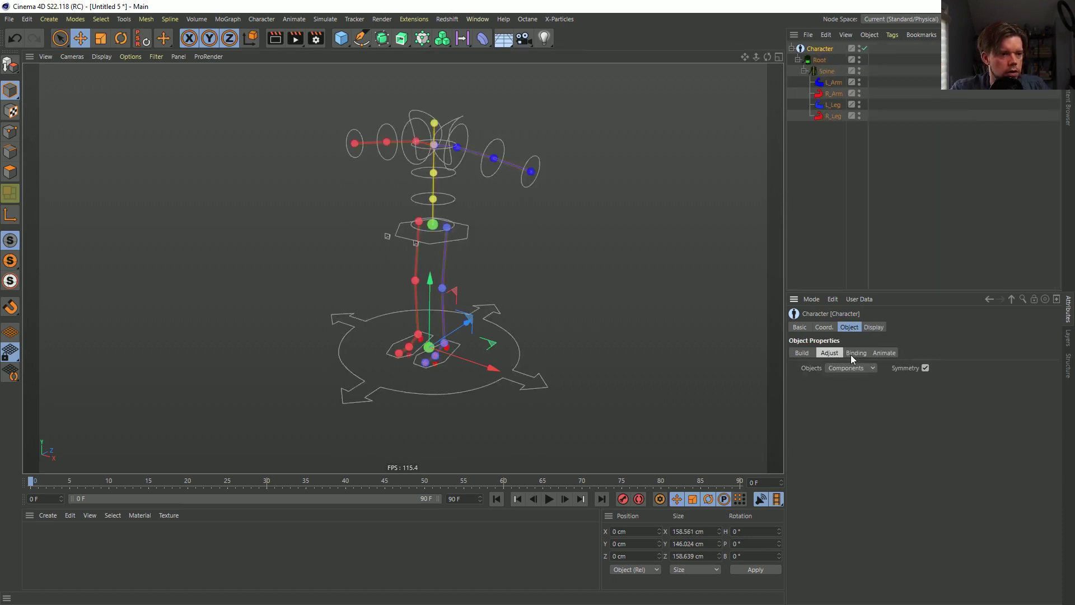
click(809, 353)
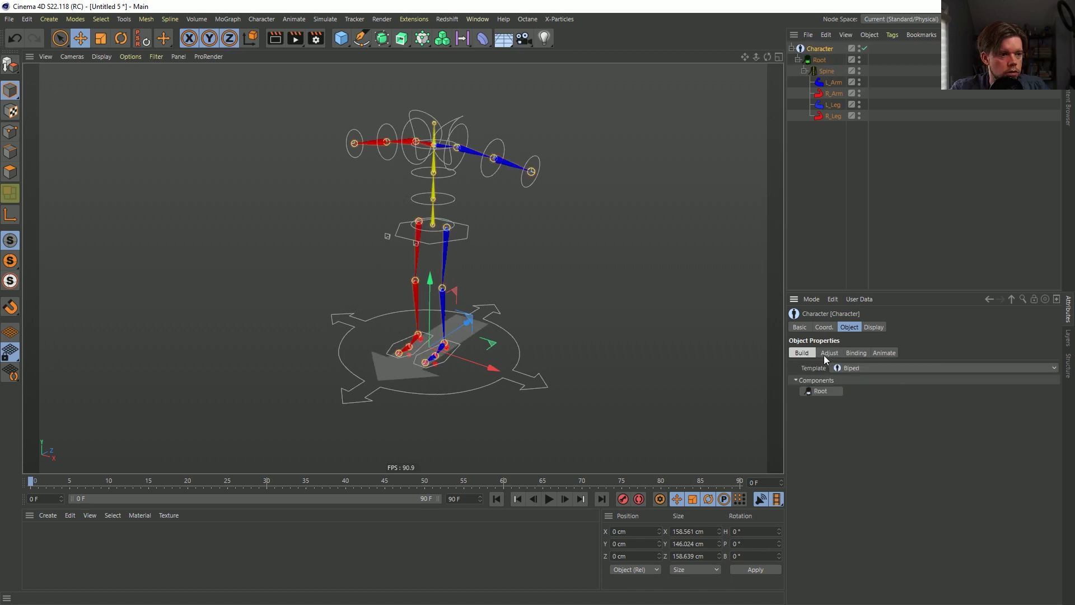
click(856, 353)
click(832, 353)
click(809, 353)
Set the Object Manager display back to Full Hierarchy.
click(875, 328)
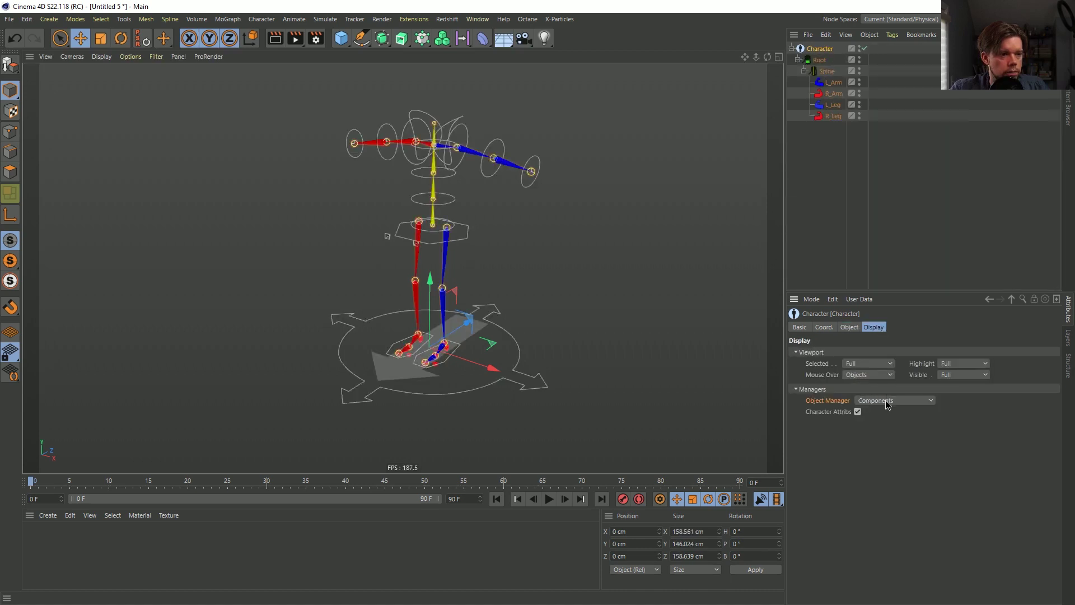
click(887, 401)
click(892, 499)
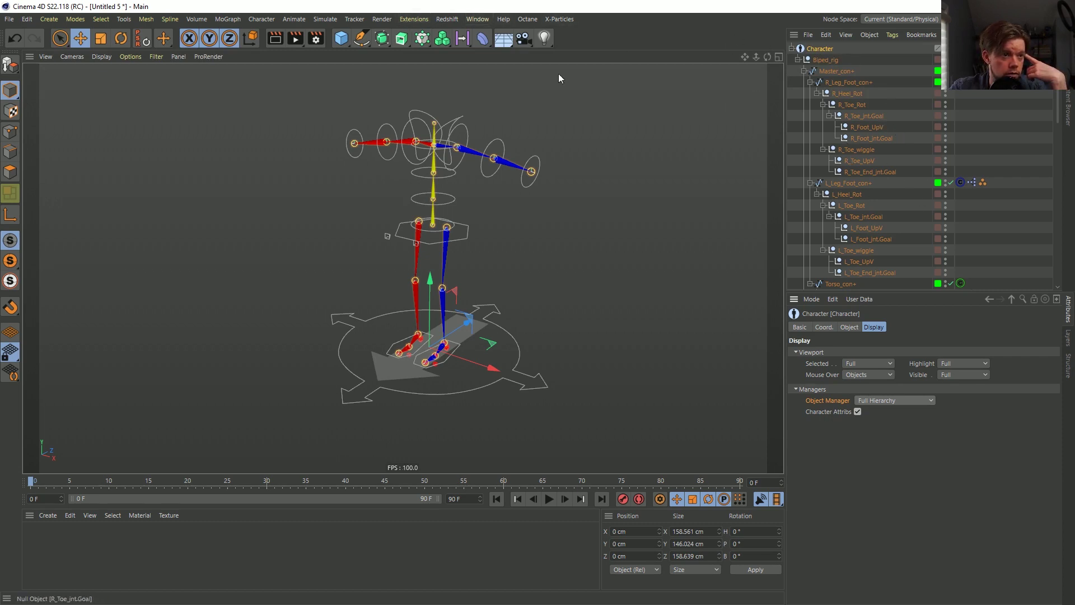
Add a cube, scale it to about 31 cm, stretch it tall and move it up.
click(341, 38)
click(449, 55)
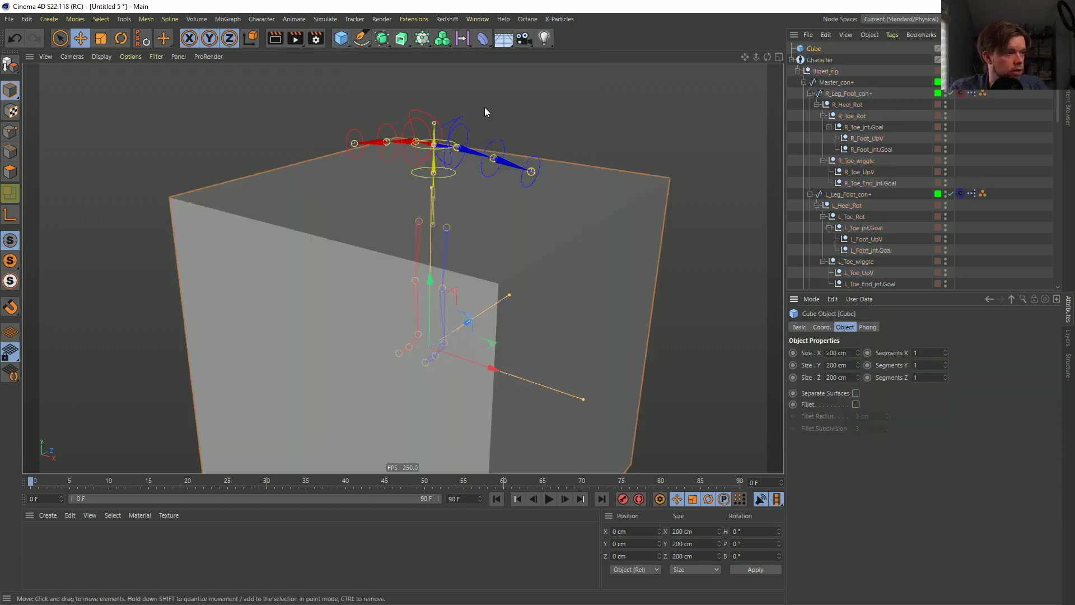
key(t)
drag(650, 233, 310, 348)
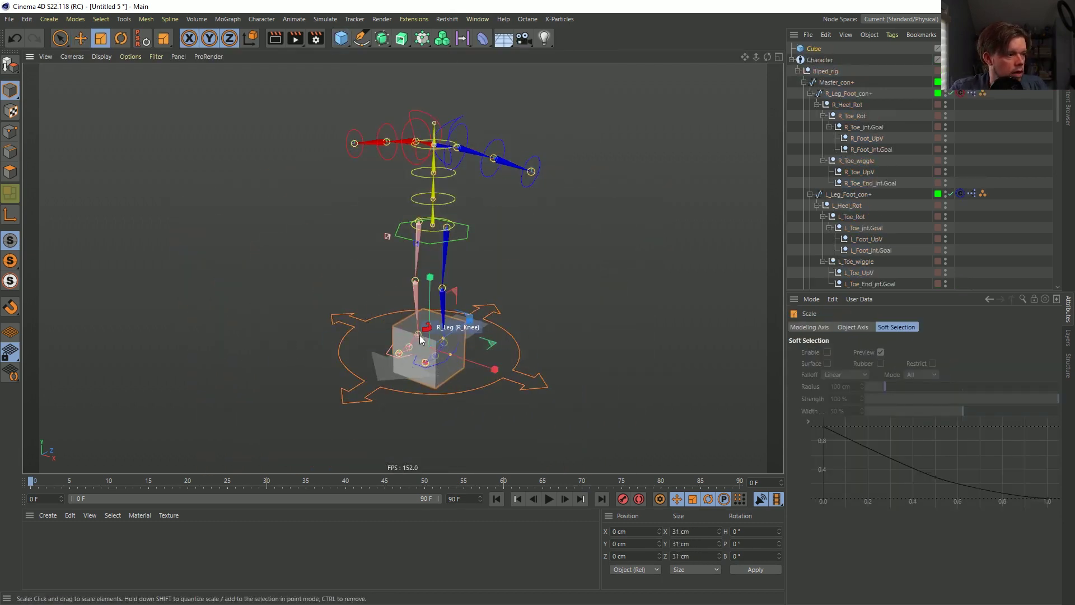
drag(429, 327, 275, 335)
key(e)
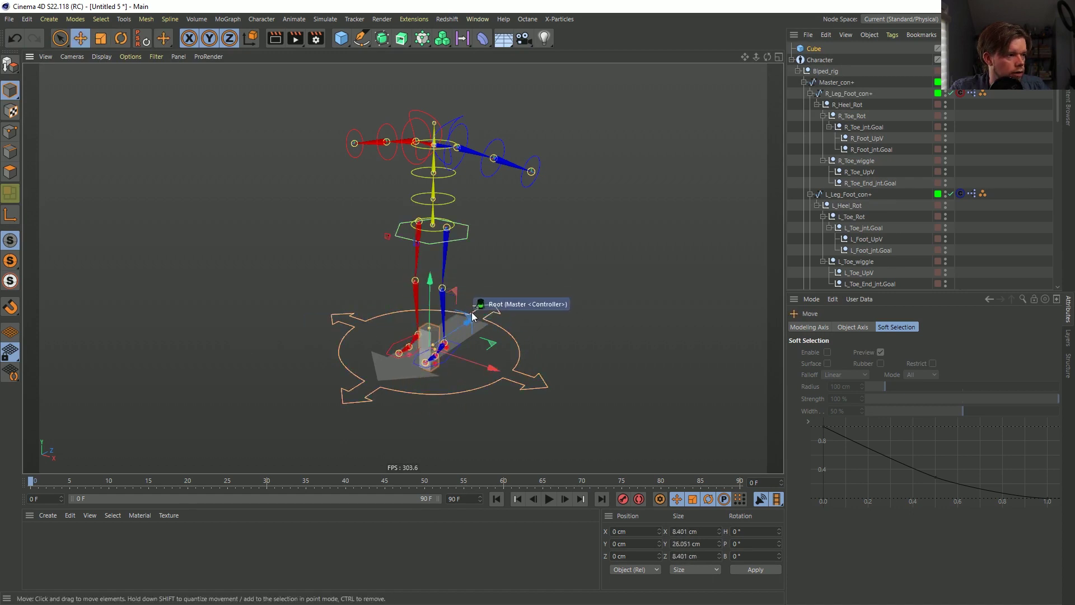
drag(475, 312, 475, 281)
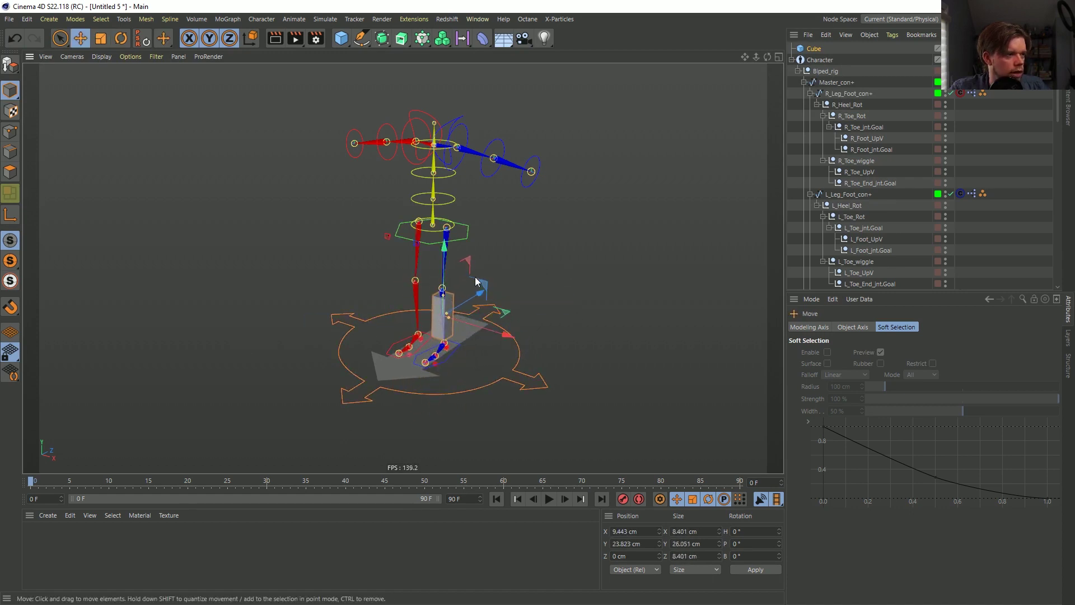
Give the cube a PSR Constraint tag targeting the L_Leg knee.
click(452, 307)
right_click(821, 52)
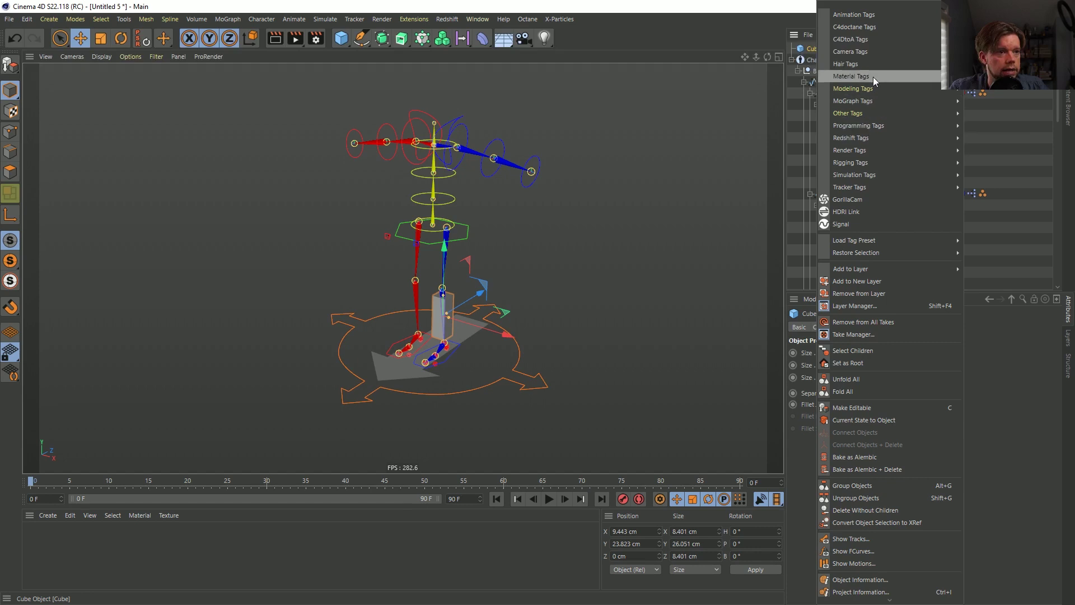
mouse_move(872, 76)
mouse_move(867, 162)
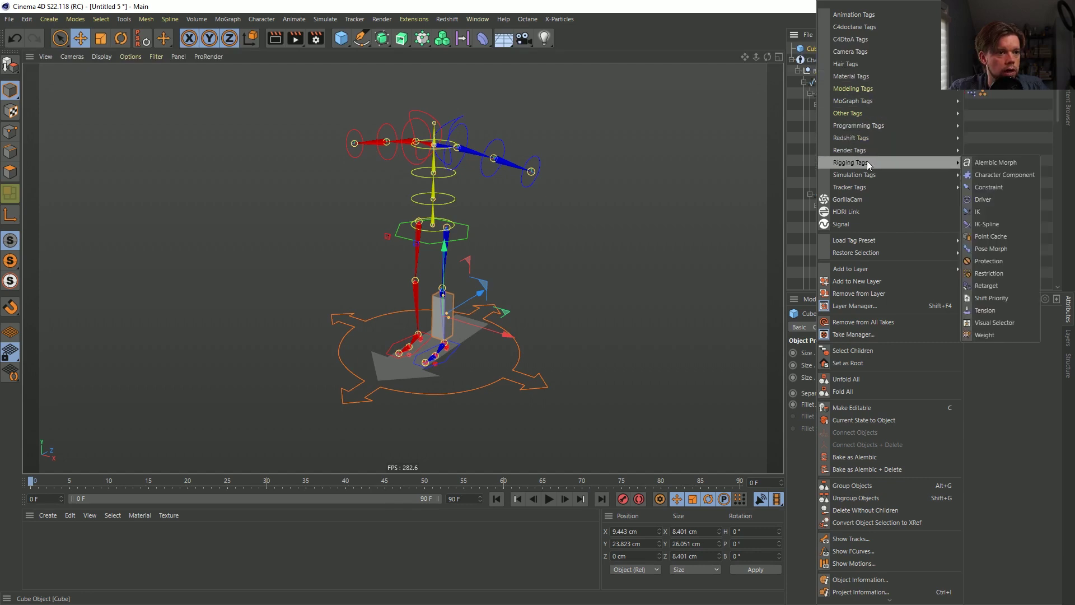
click(990, 186)
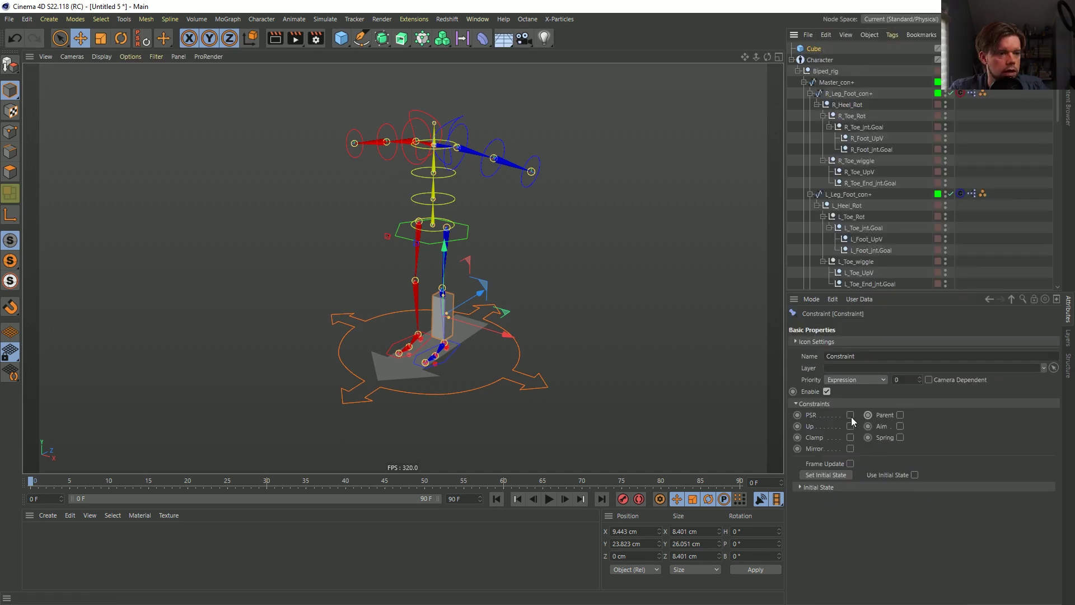
click(818, 328)
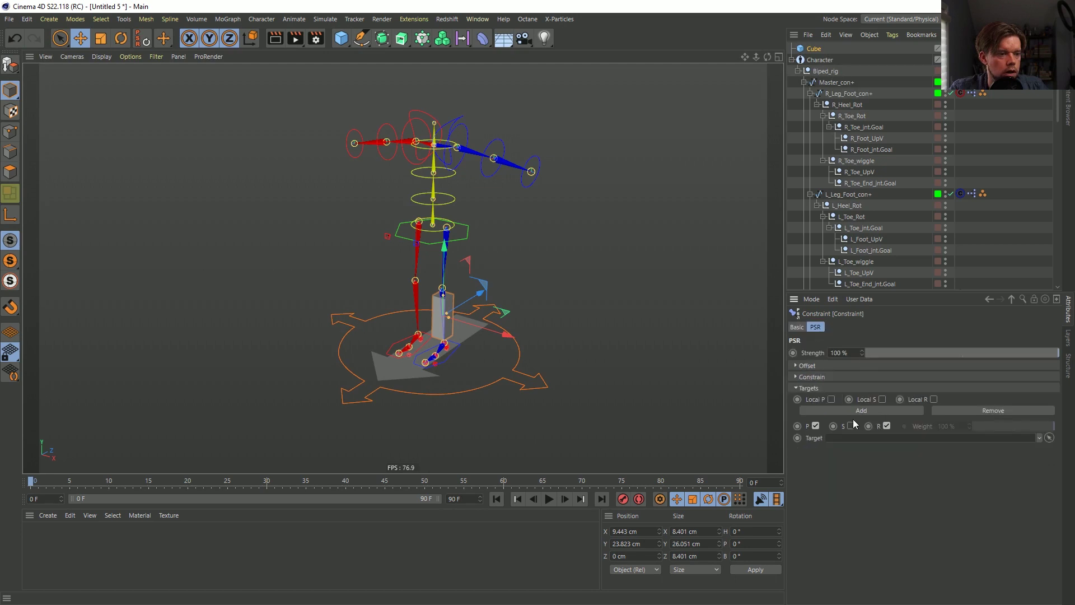
click(1049, 437)
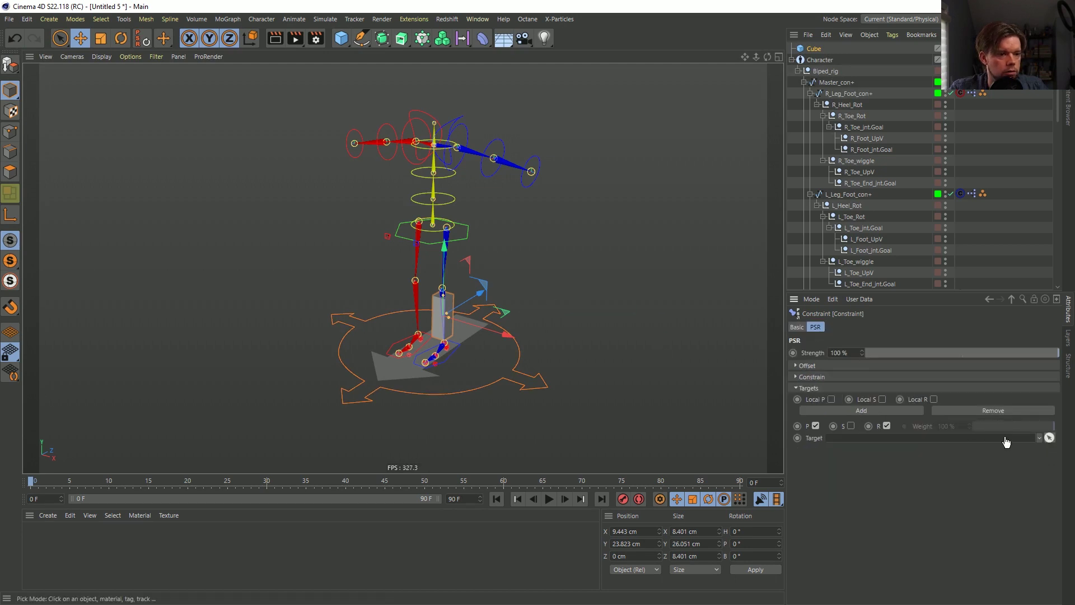
scroll(506, 301, up, 5)
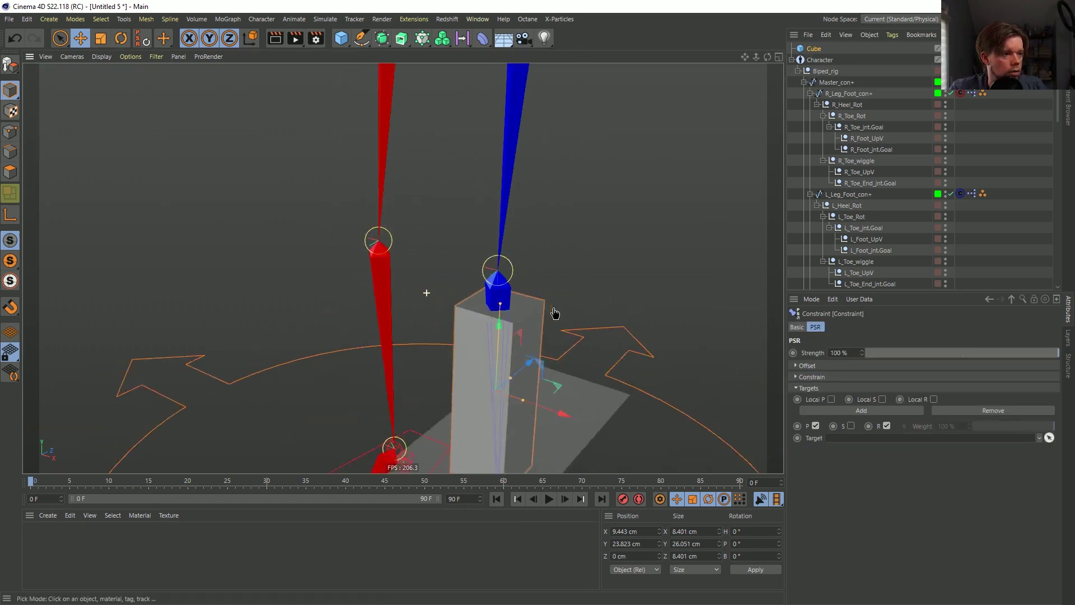
click(506, 301)
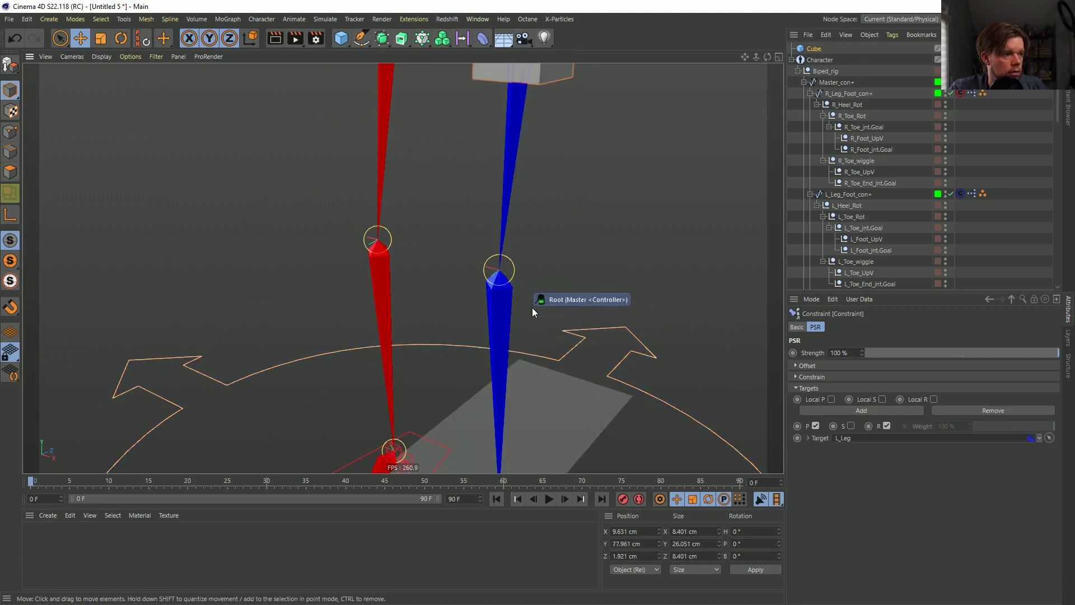
scroll(532, 307, down, 5)
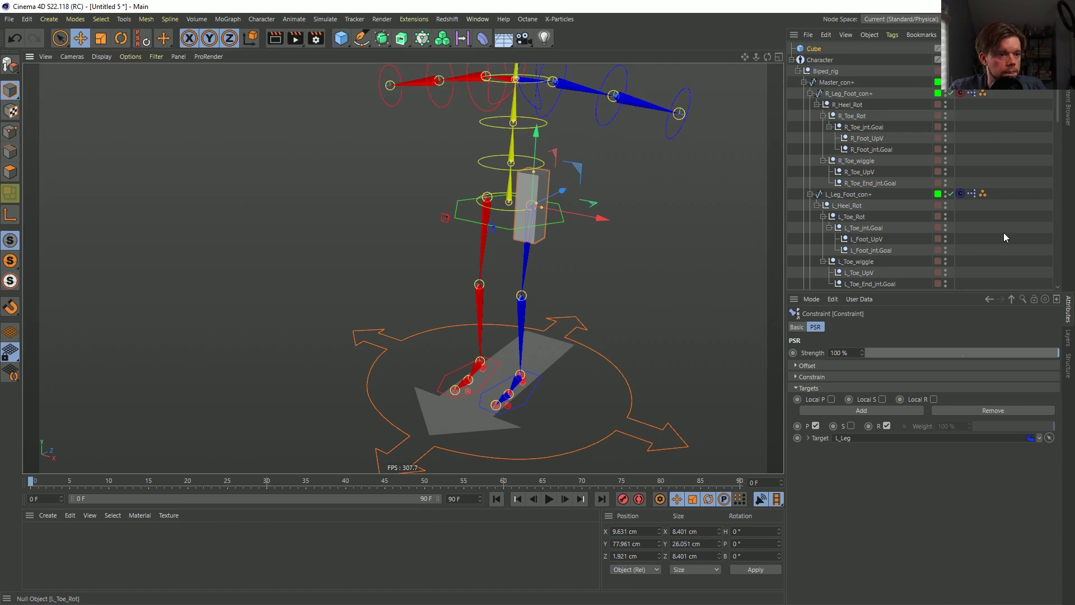
Undo the knee constraint target and select the Character rig.
key(ctrl+z)
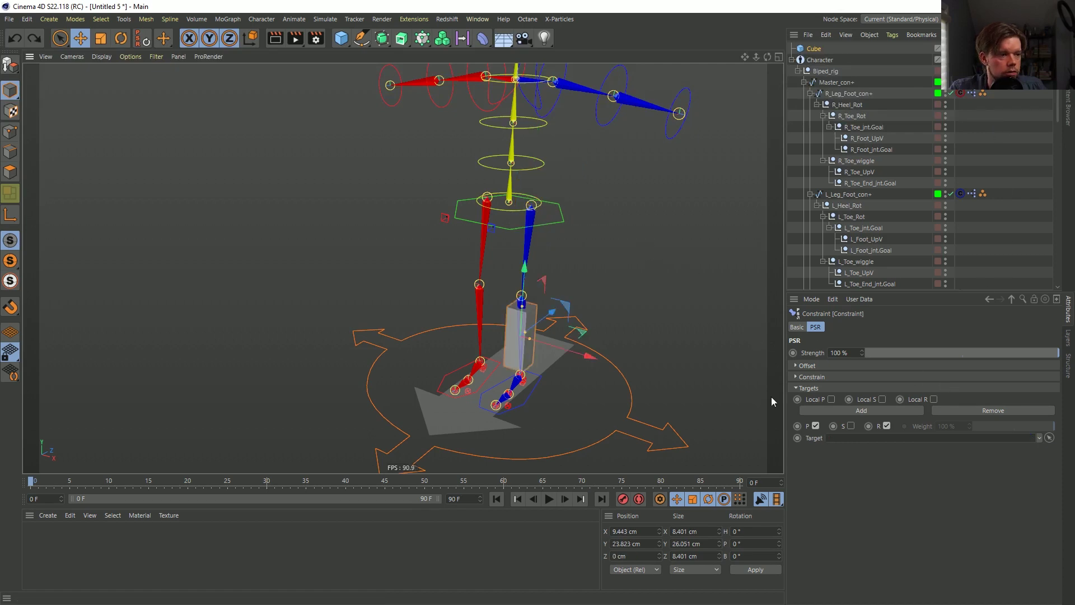
click(599, 244)
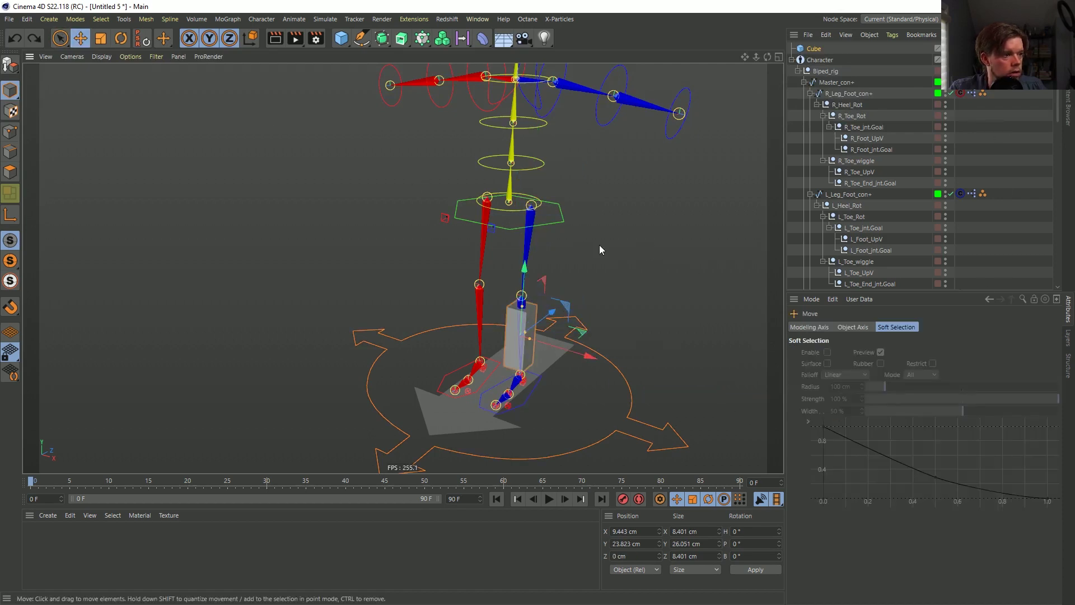
click(520, 303)
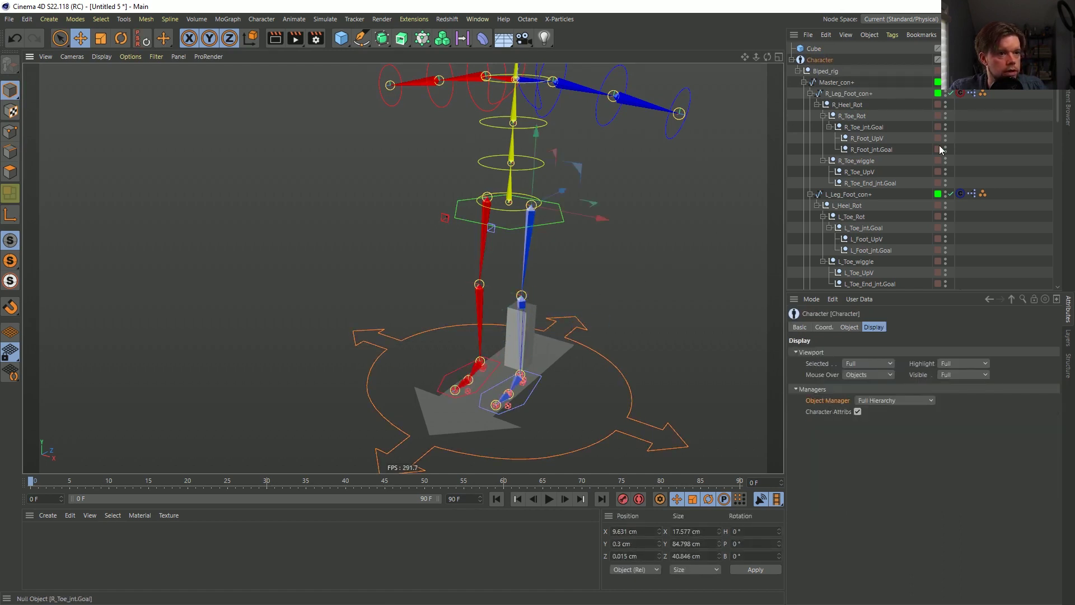
click(960, 193)
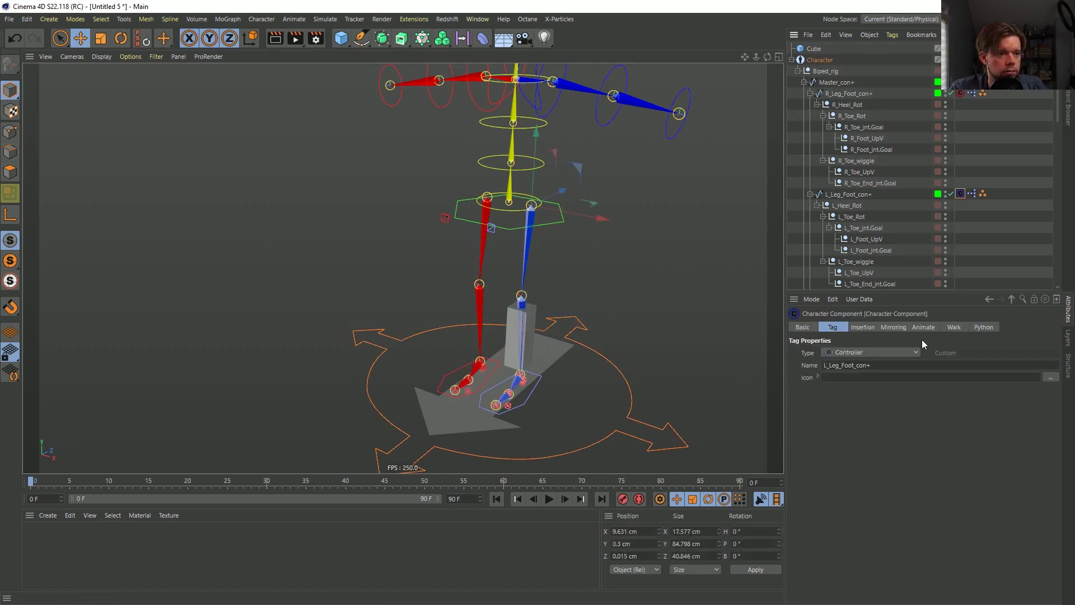
click(871, 329)
click(888, 327)
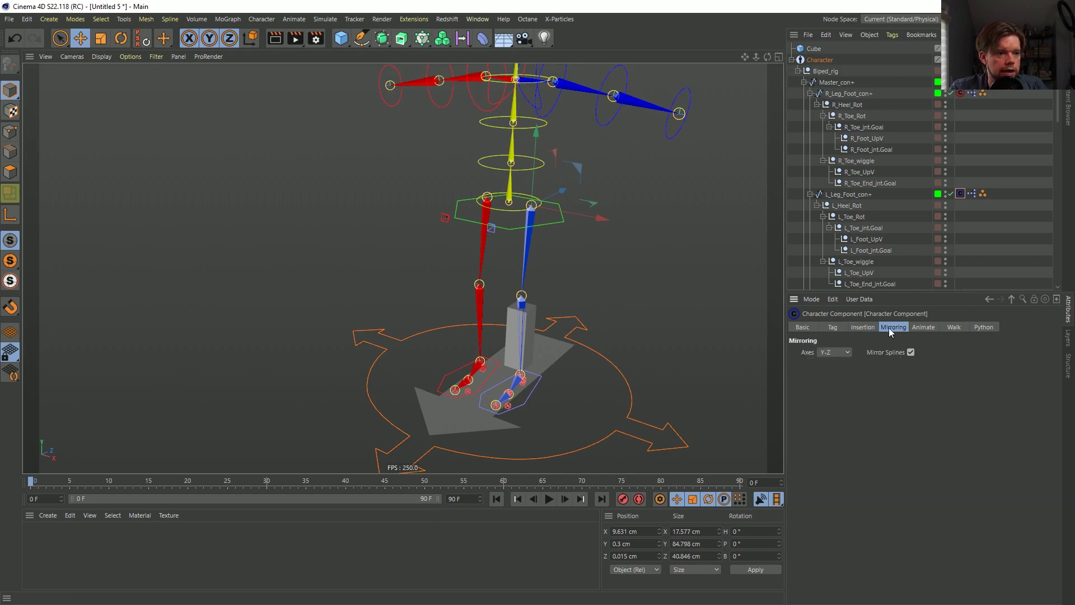
click(954, 328)
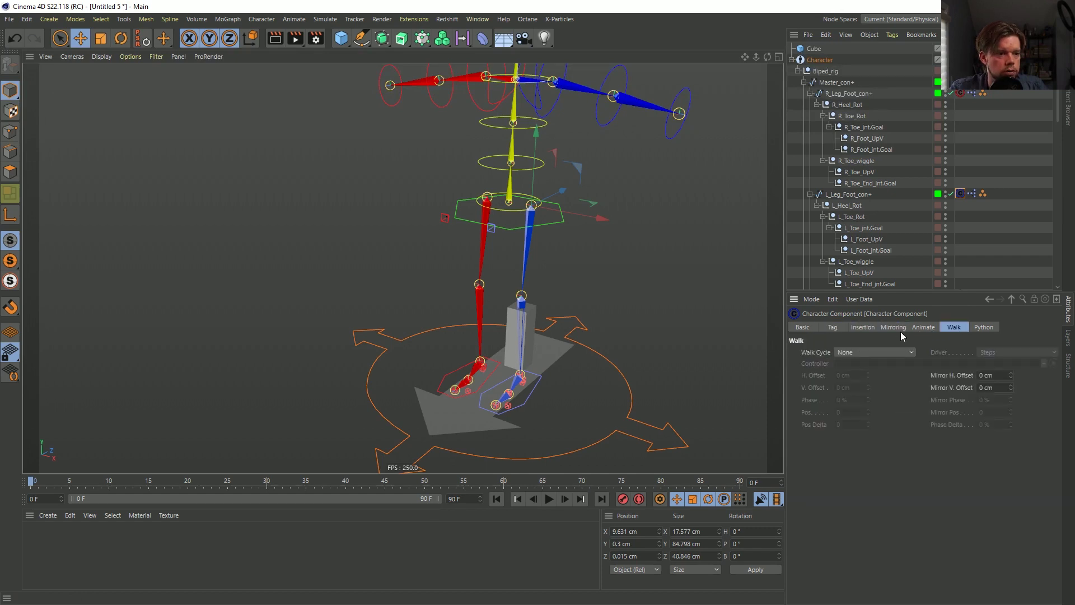
click(923, 327)
click(893, 327)
click(865, 328)
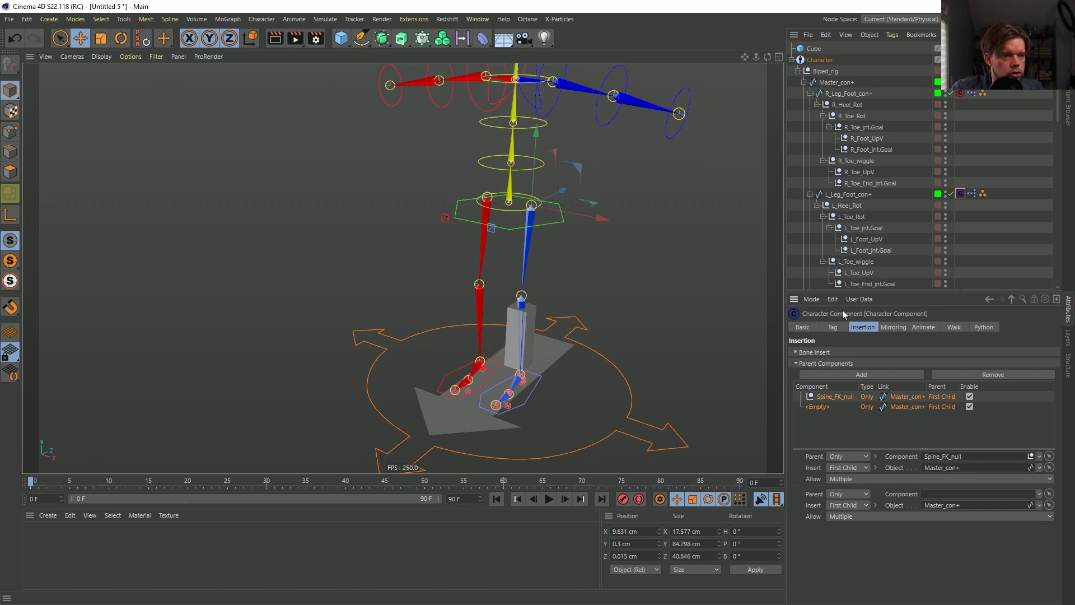
click(862, 172)
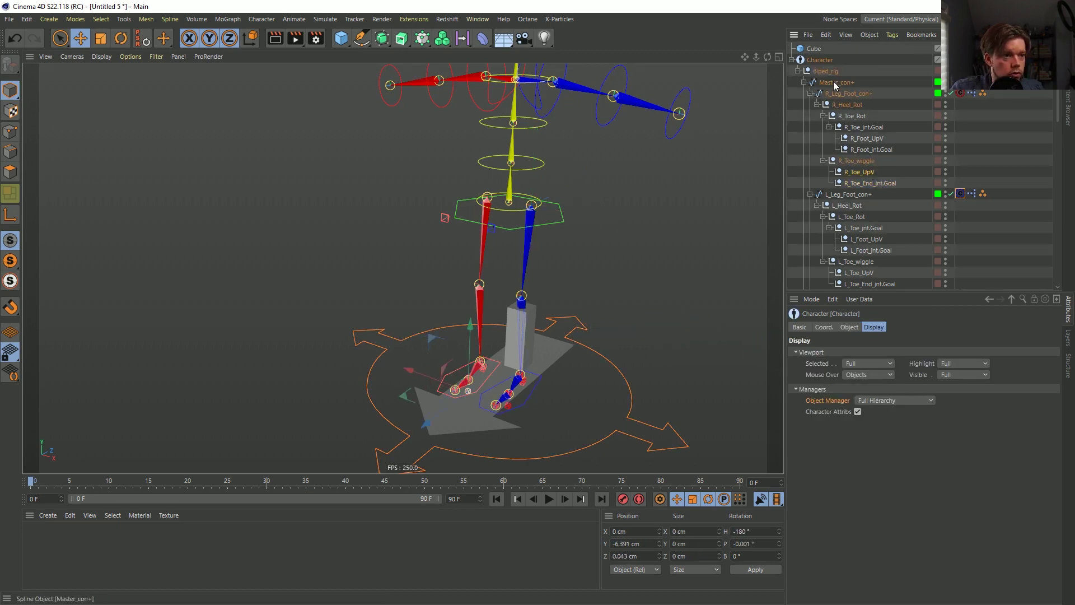
Expand the rig hierarchy down the left leg and select L_Knee_jnt.
click(804, 83)
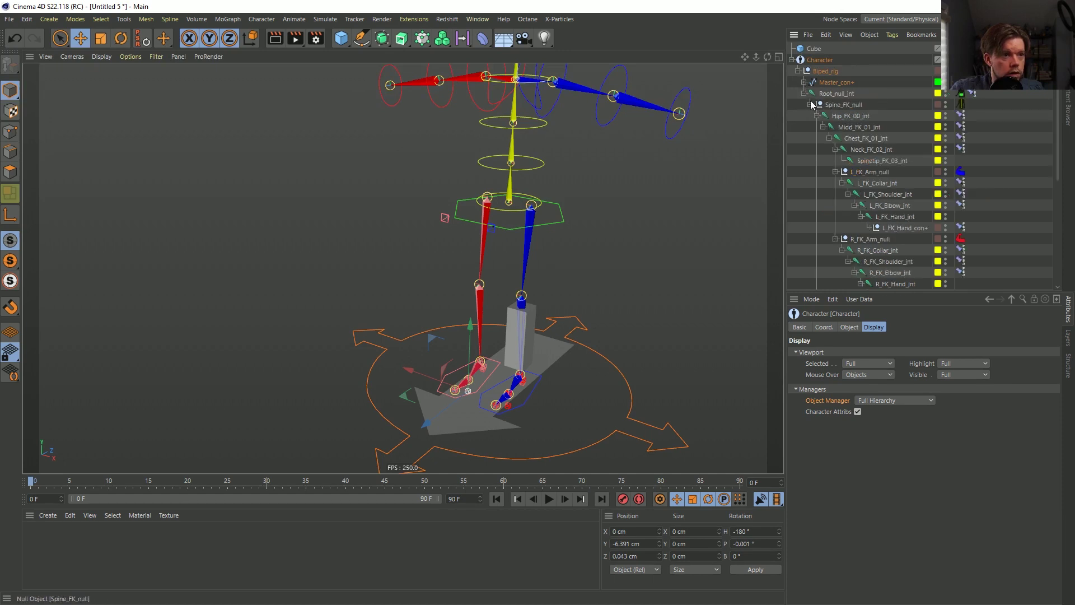
click(809, 105)
click(810, 105)
click(817, 115)
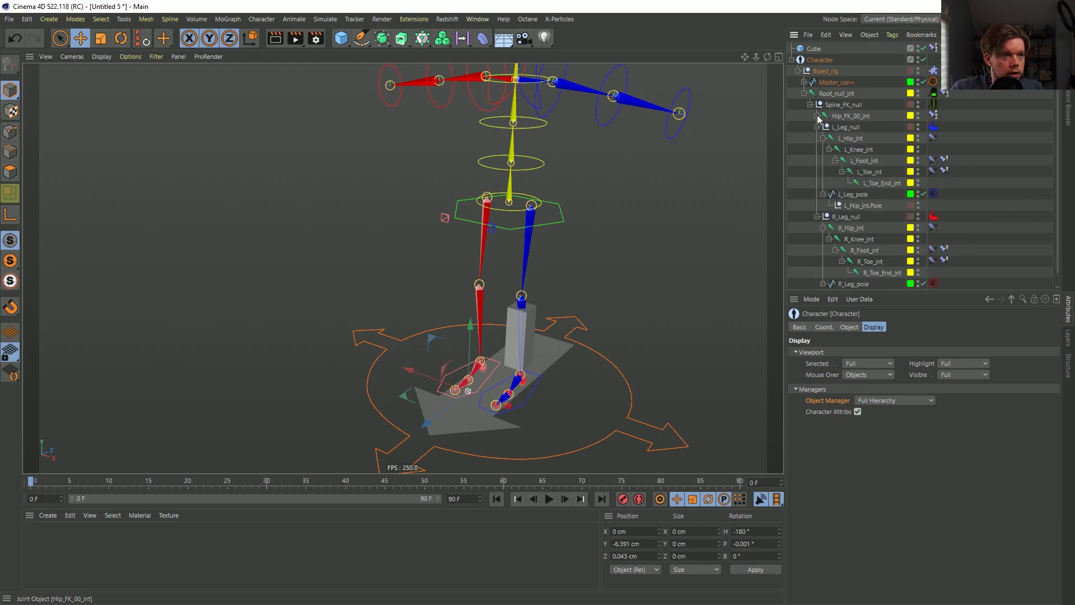
click(851, 139)
click(851, 149)
click(862, 161)
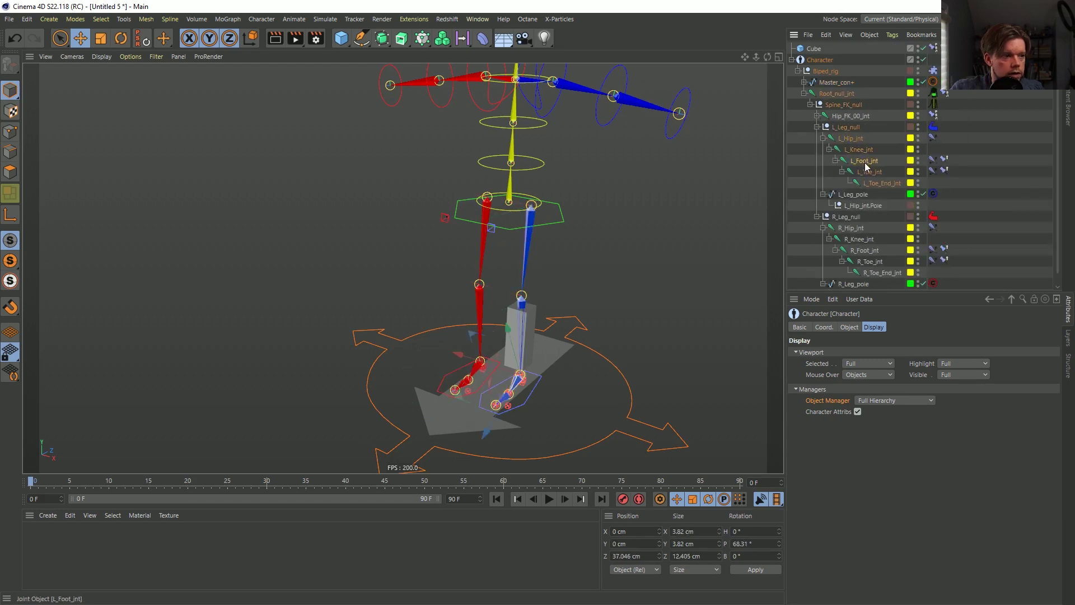
click(868, 171)
click(862, 150)
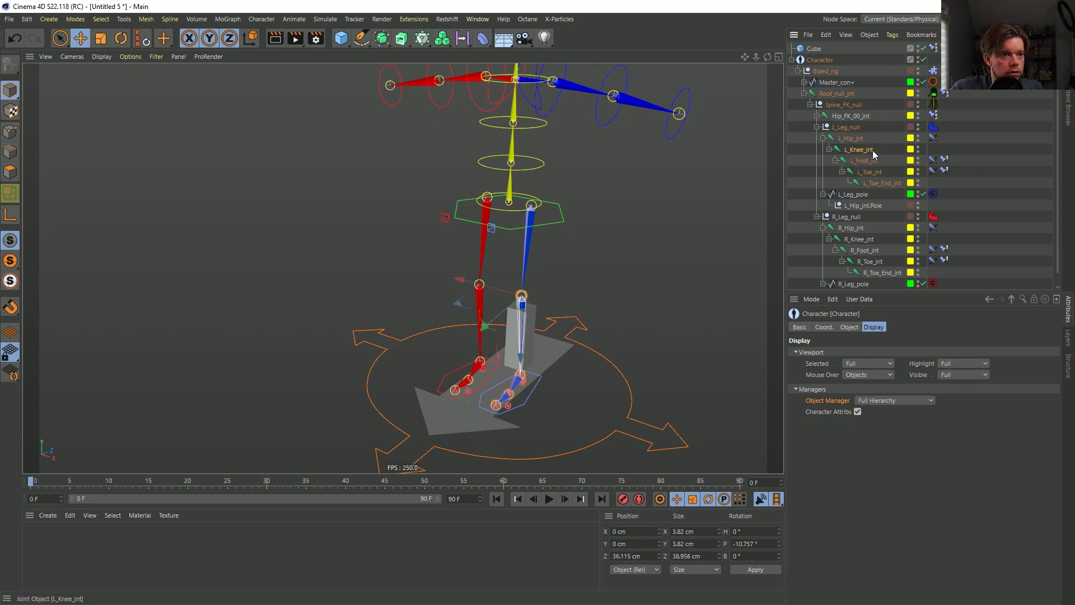
Set L_Knee_jnt as the Target of the Cube's PSR Constraint.
click(933, 48)
drag(862, 149, 844, 442)
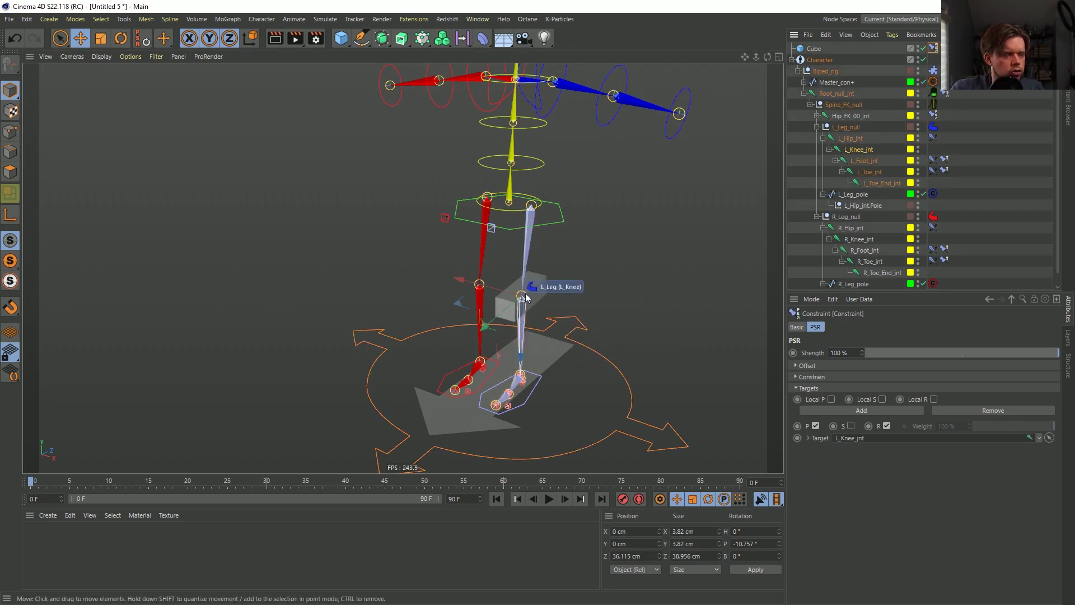
click(813, 49)
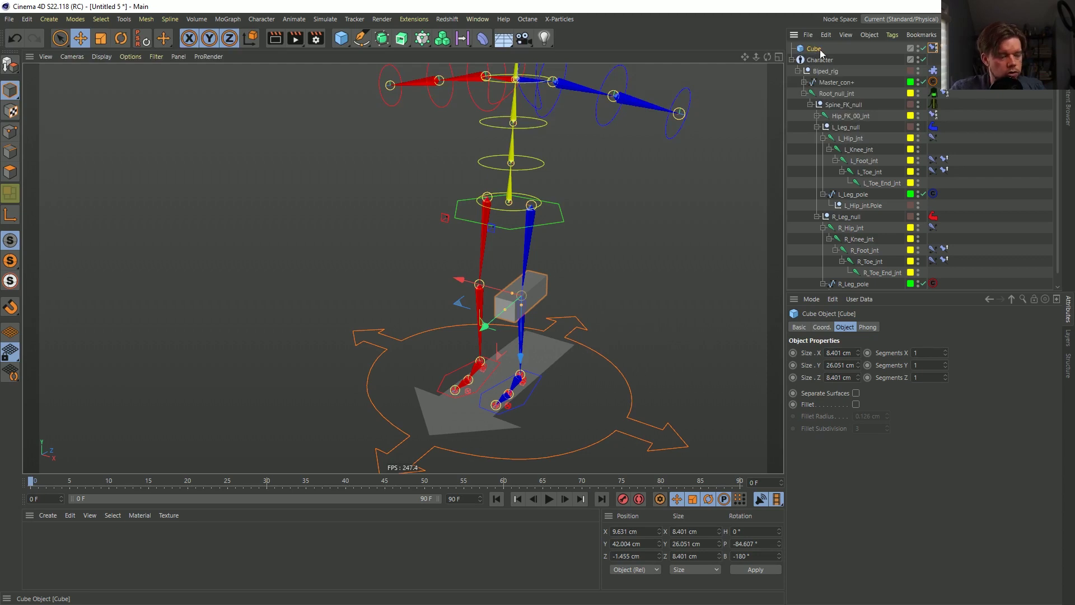
Group the Cube under a Null and move the Constraint tag onto the Null.
key(alt+g)
click(792, 49)
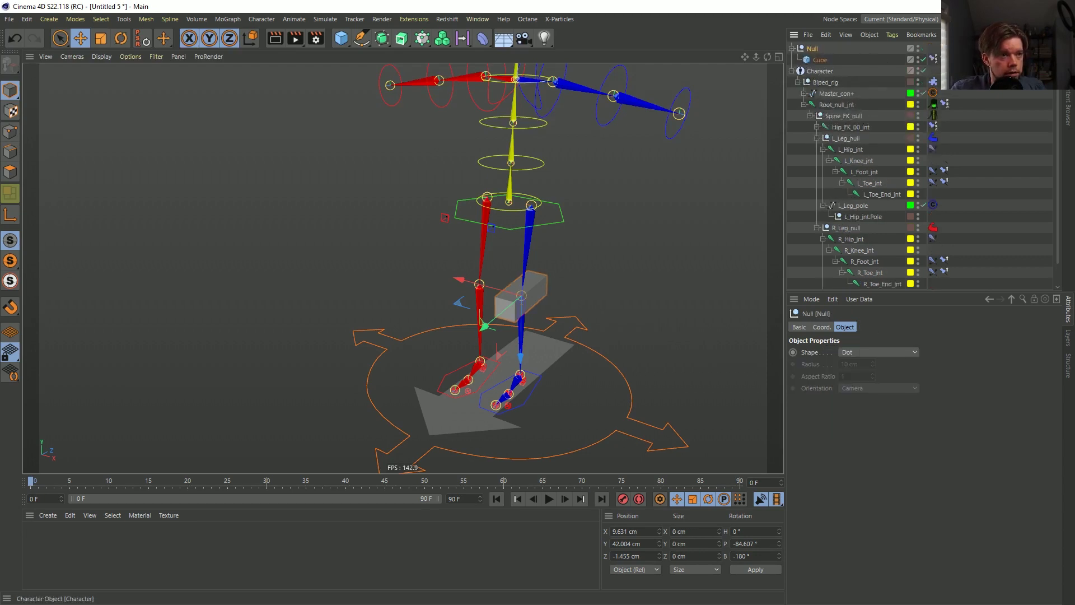
drag(933, 59, 933, 50)
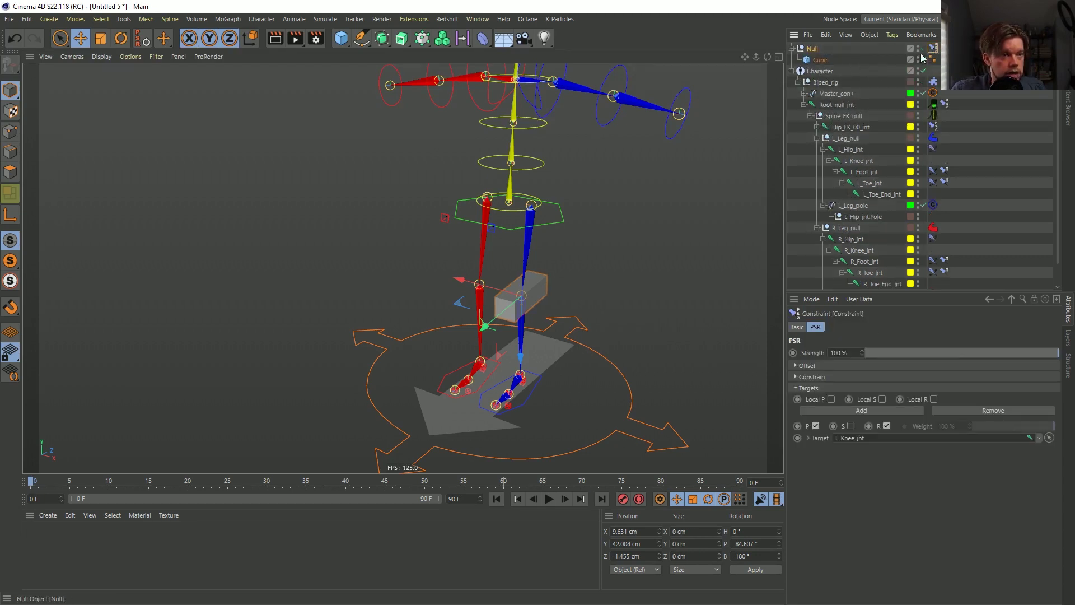
Resize the Cube to 40.024 cm deep and 5.958 cm high, sliding it down the shin.
click(819, 60)
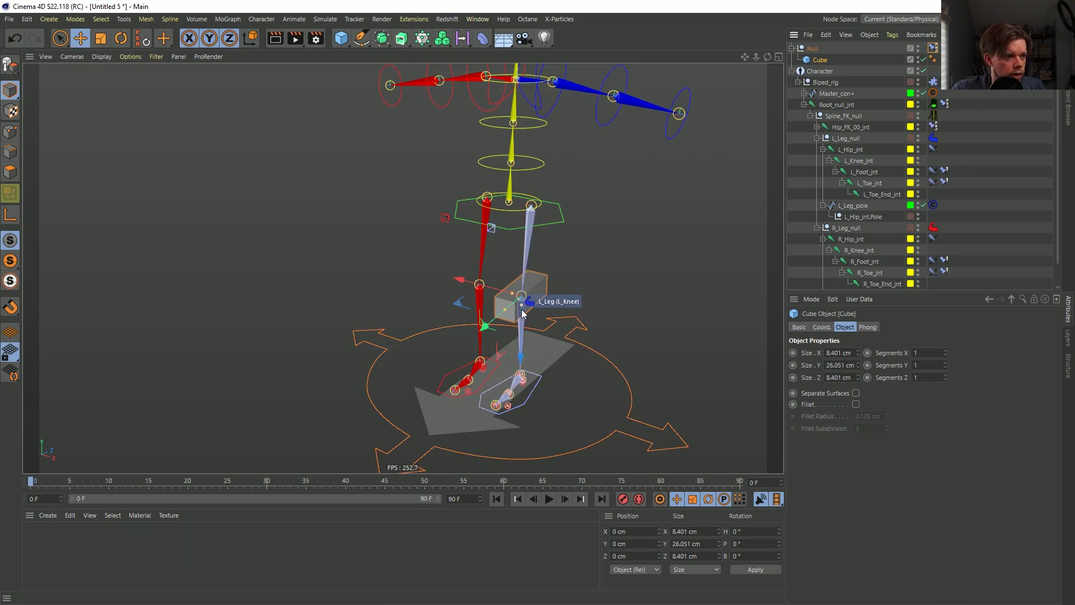
mouse_move(513, 294)
mouse_down()
mouse_move(513, 308)
mouse_move(520, 288)
mouse_up()
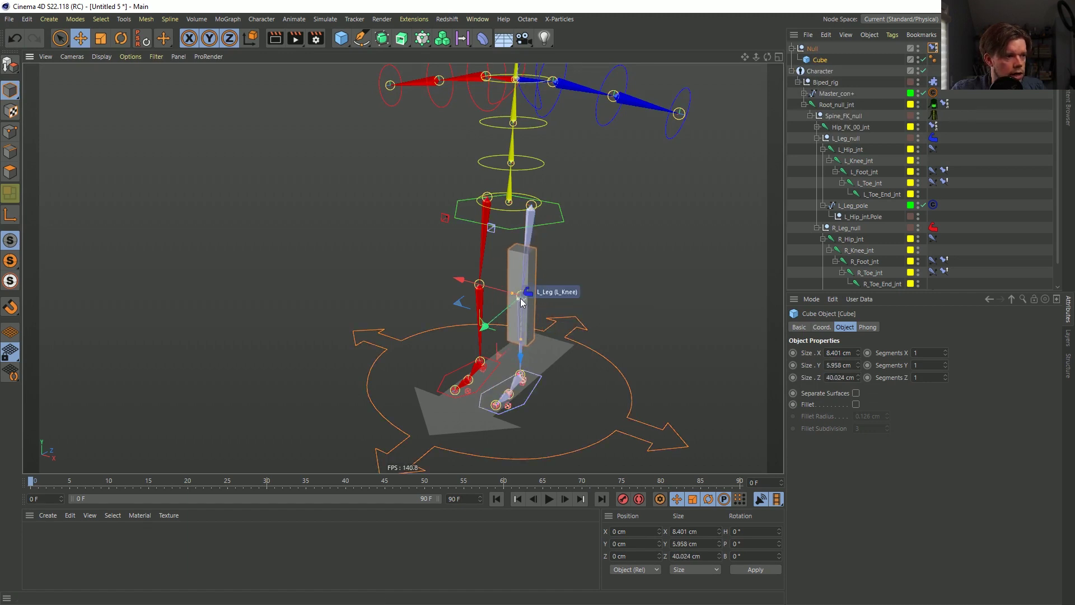
key(e)
alt+middle_drag(560, 305, 527, 299)
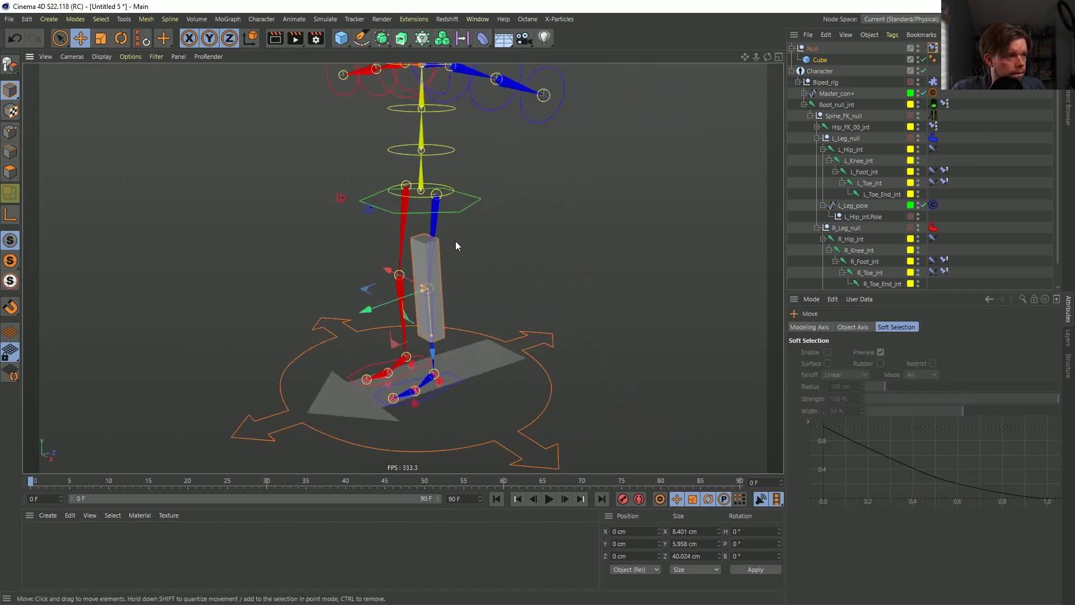
drag(431, 334, 437, 379)
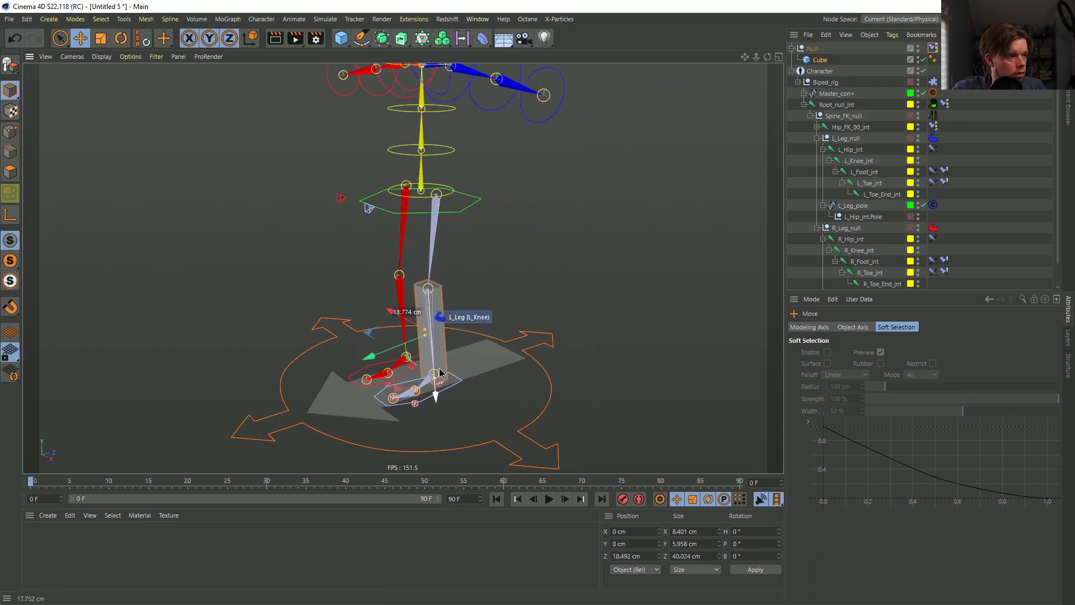
Select the Character rig and show its object properties.
click(827, 71)
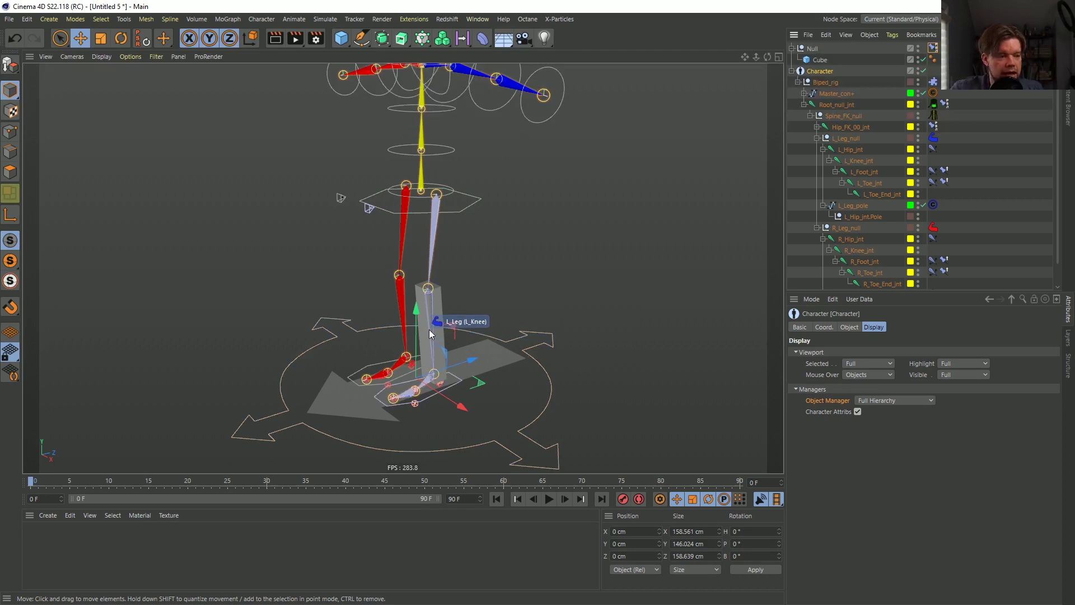
alt+drag(435, 329, 488, 303)
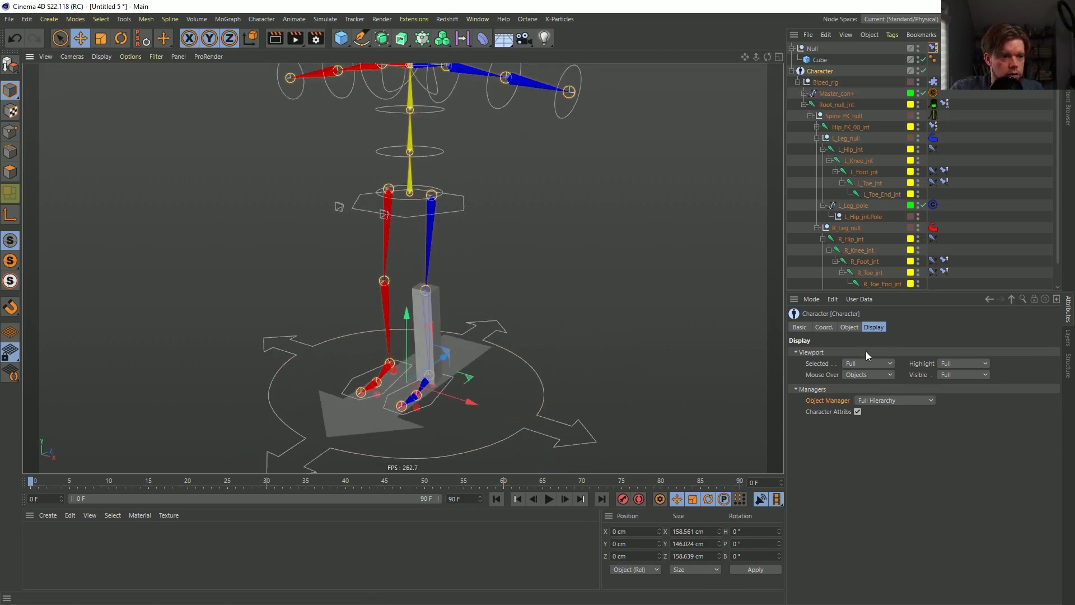
click(849, 327)
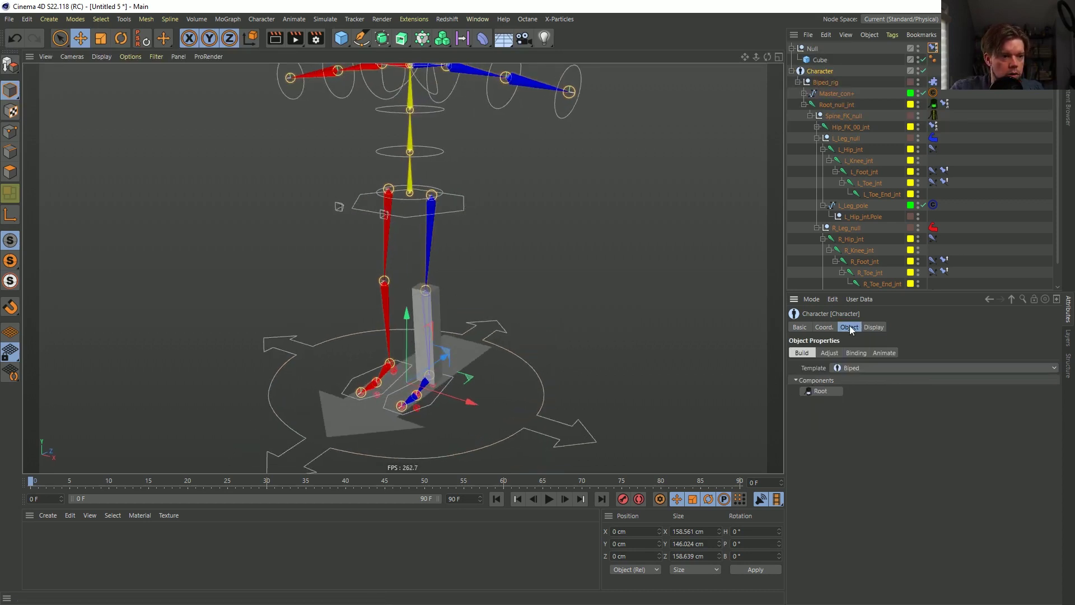
click(887, 353)
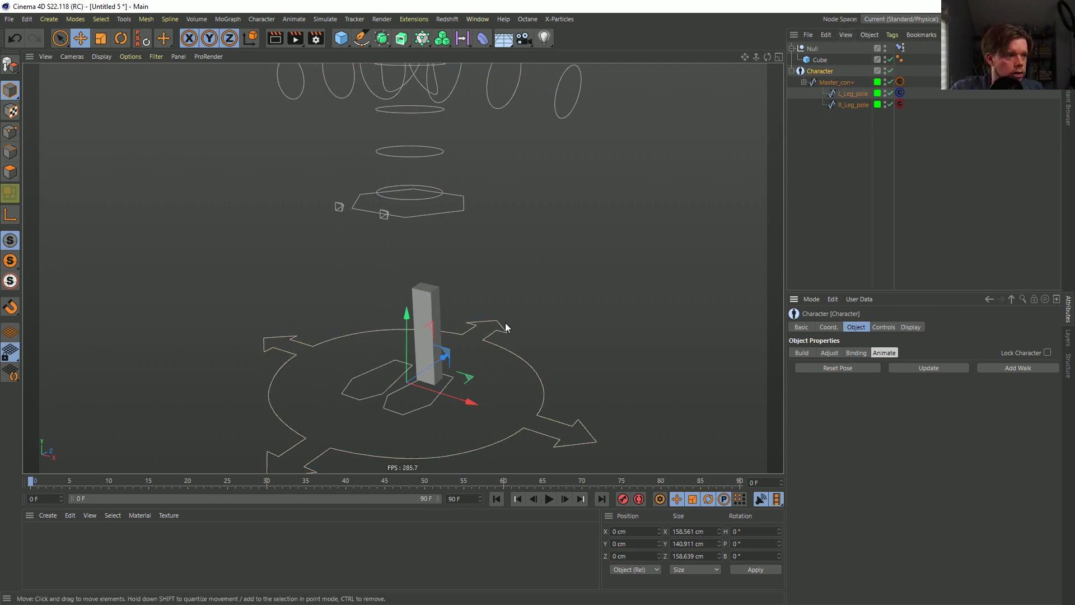
click(433, 404)
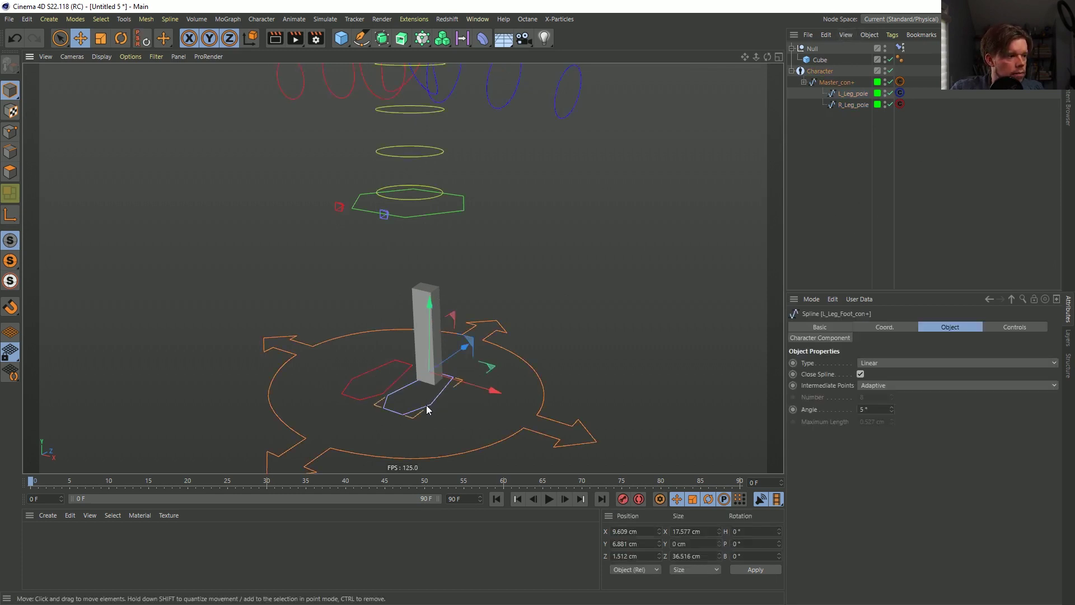
alt+drag(453, 399, 437, 392)
drag(459, 330, 428, 260)
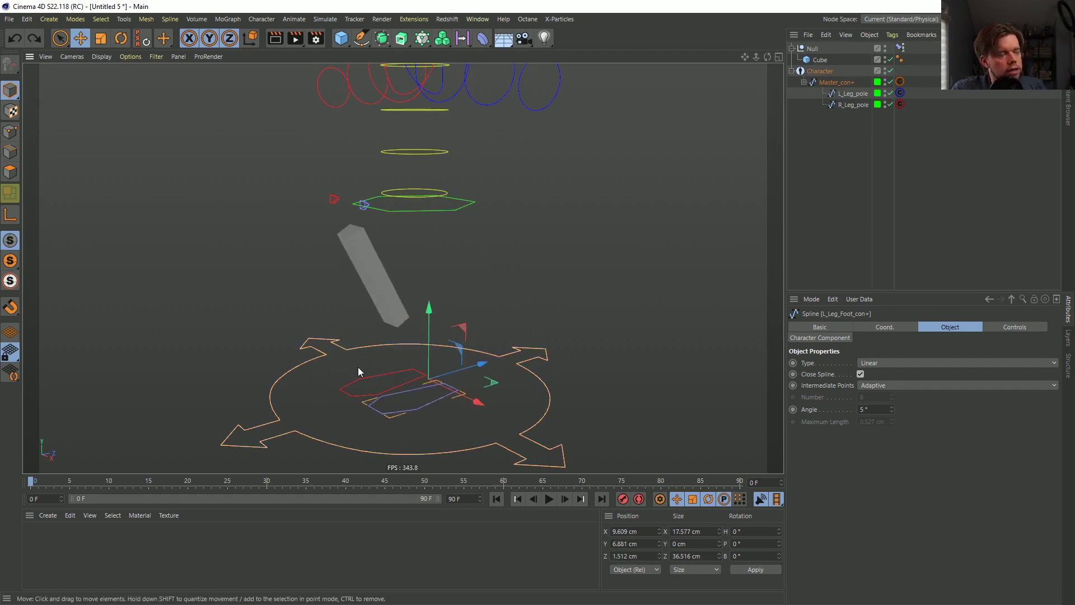
click(497, 498)
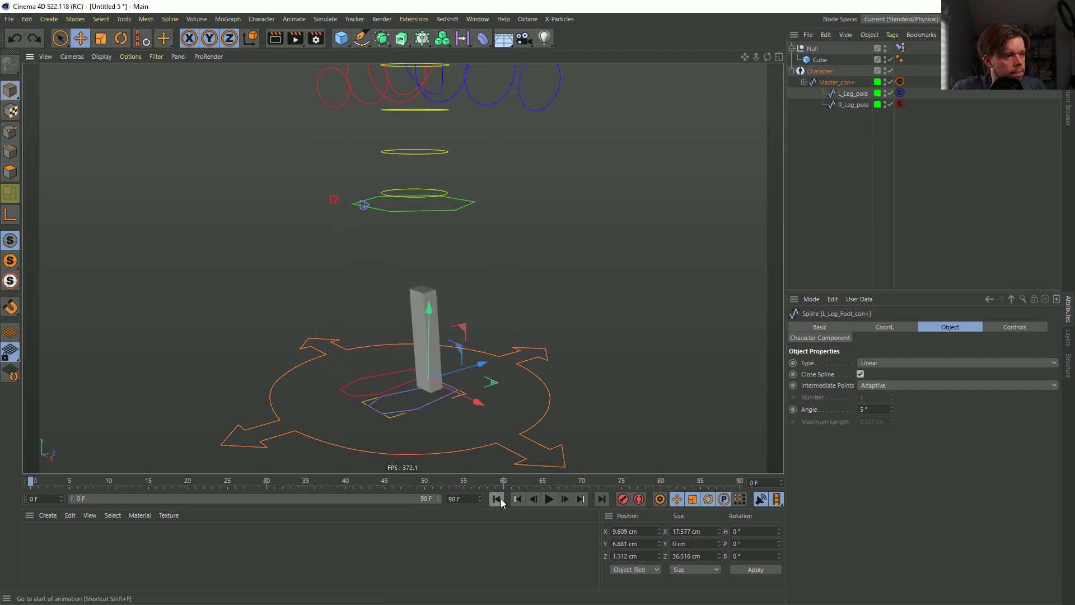
click(900, 47)
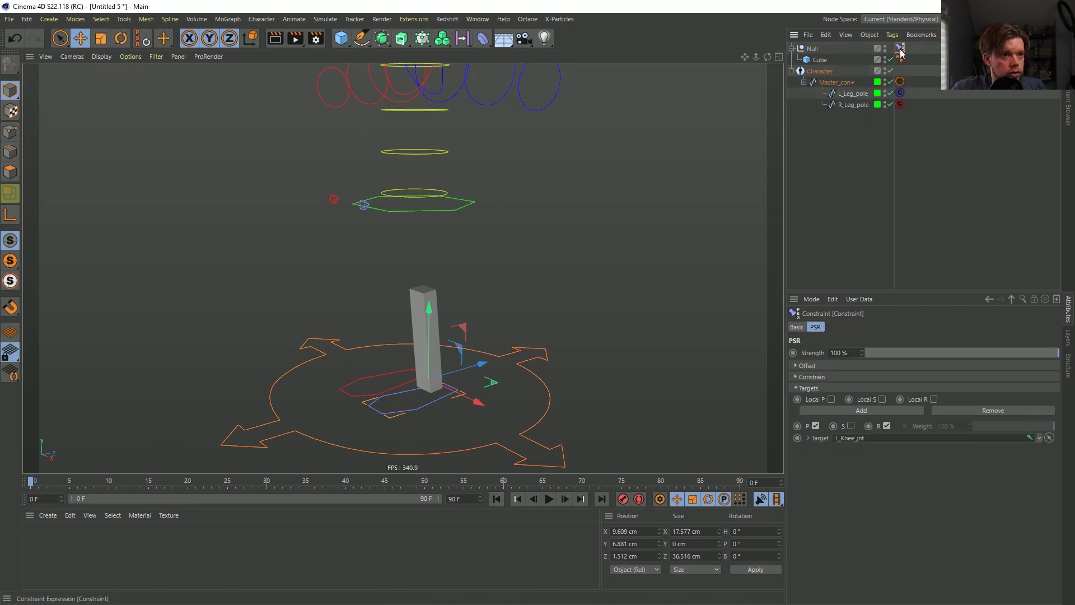
click(899, 104)
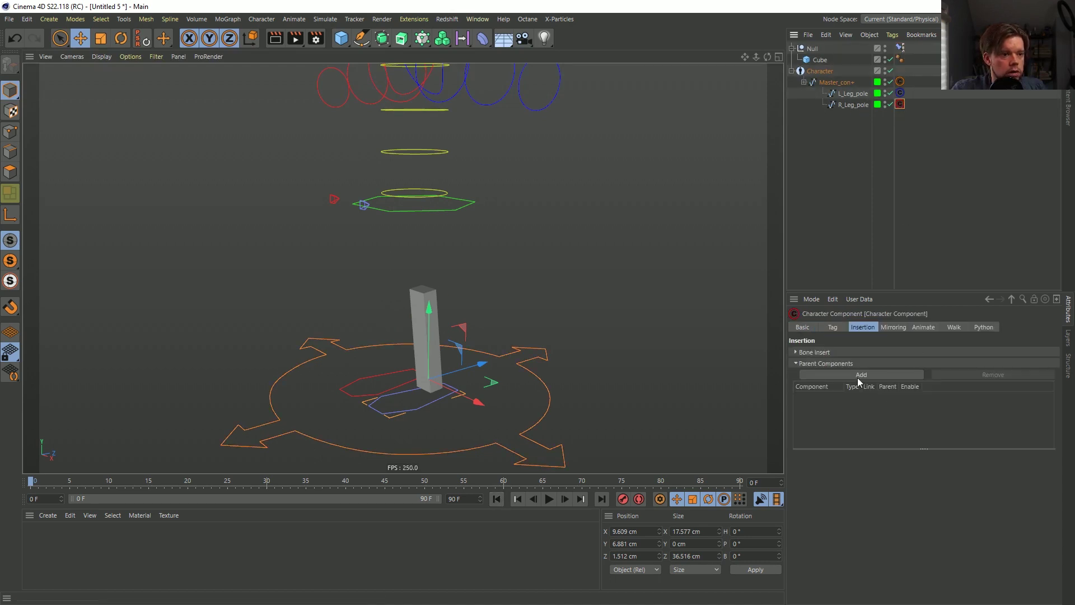
click(812, 327)
click(833, 327)
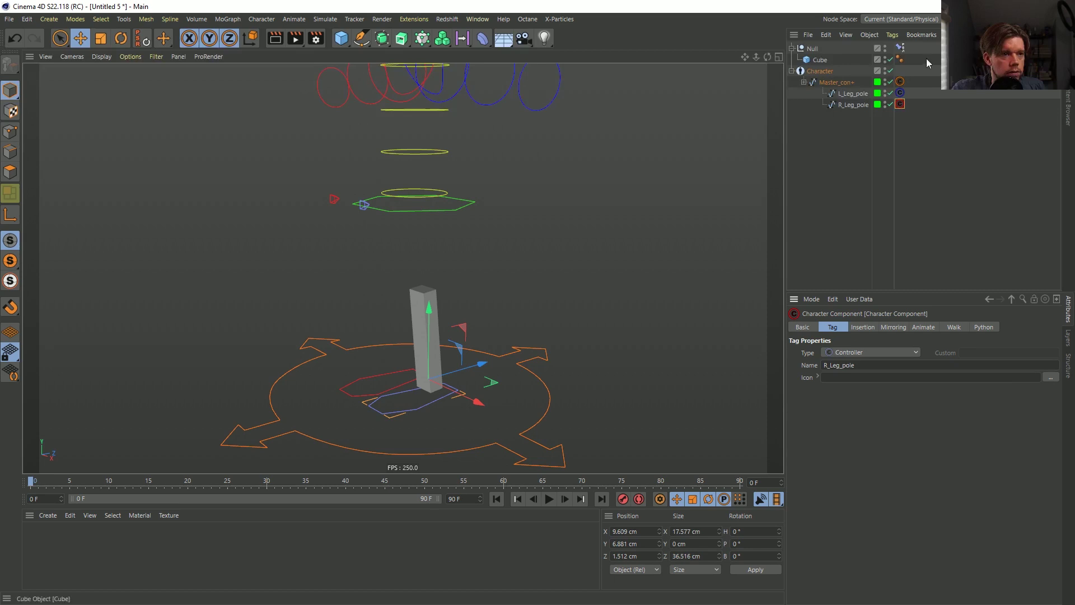
click(900, 48)
click(796, 327)
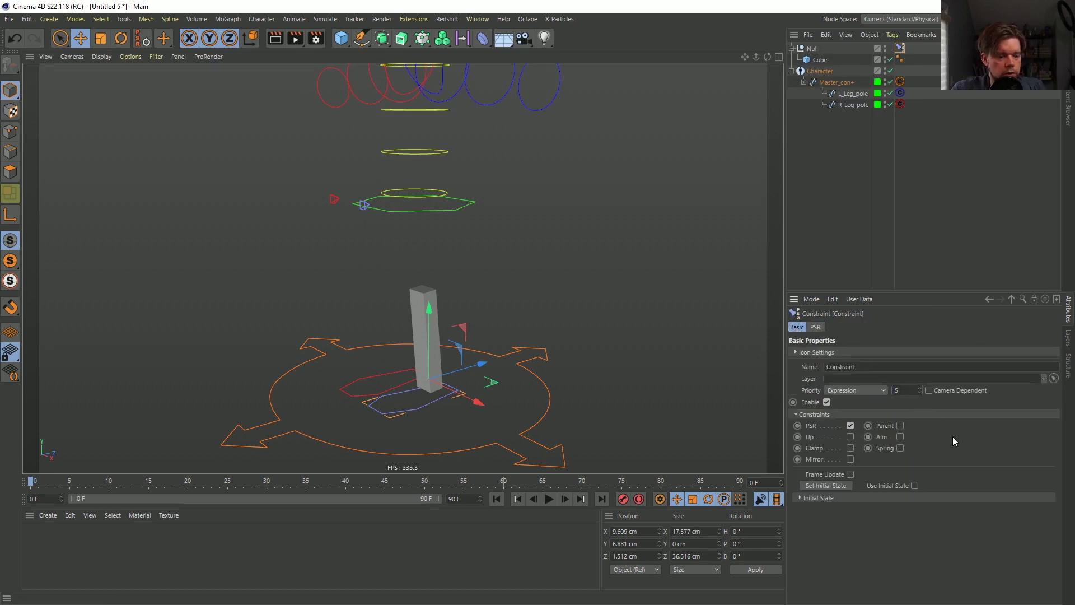
click(907, 219)
click(417, 408)
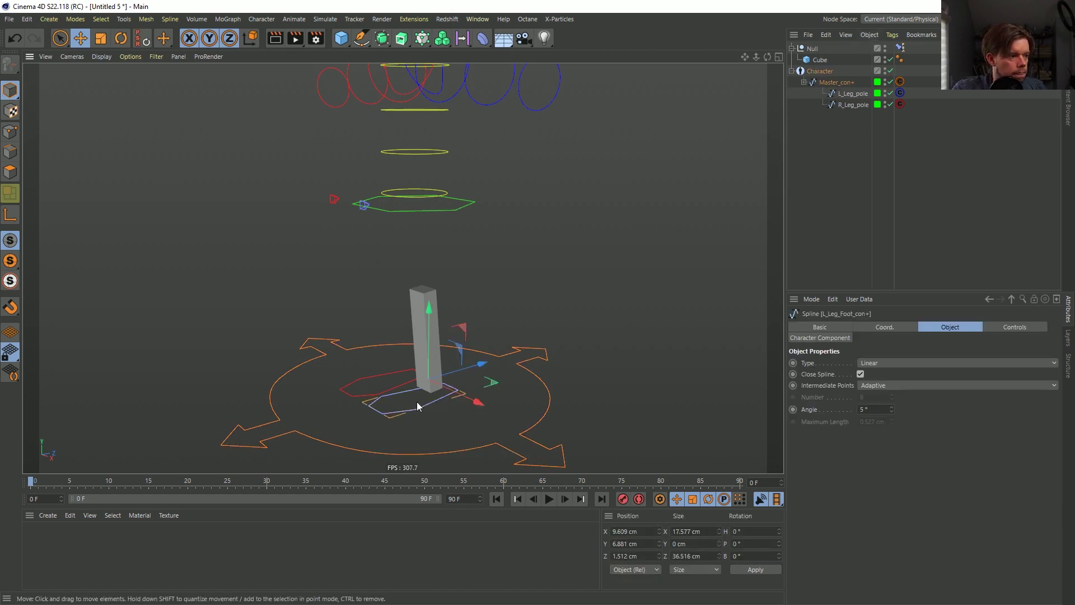
drag(466, 340, 387, 269)
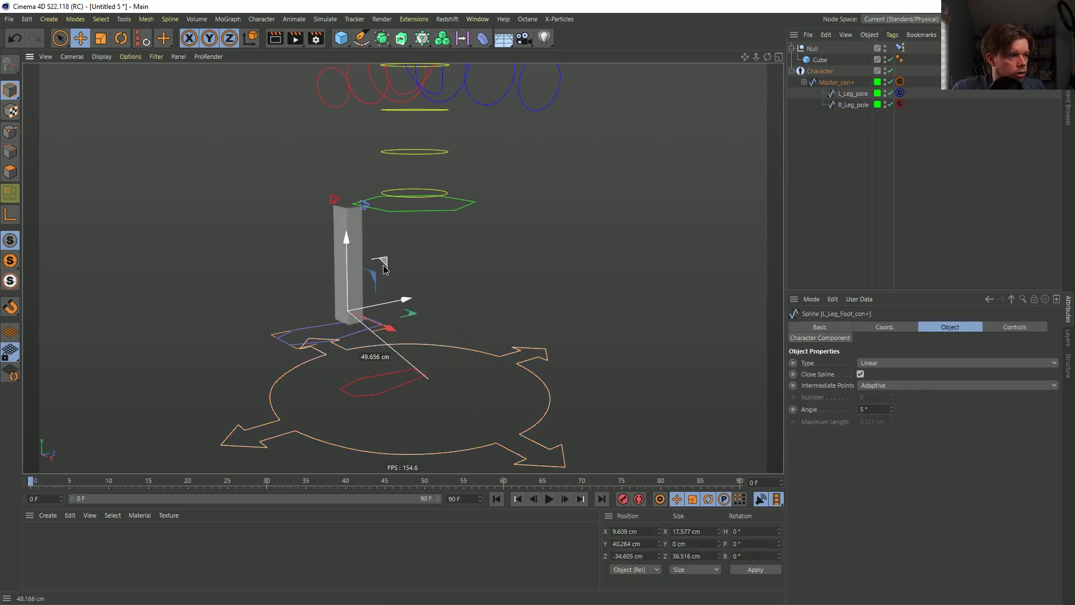
key(ctrl+z)
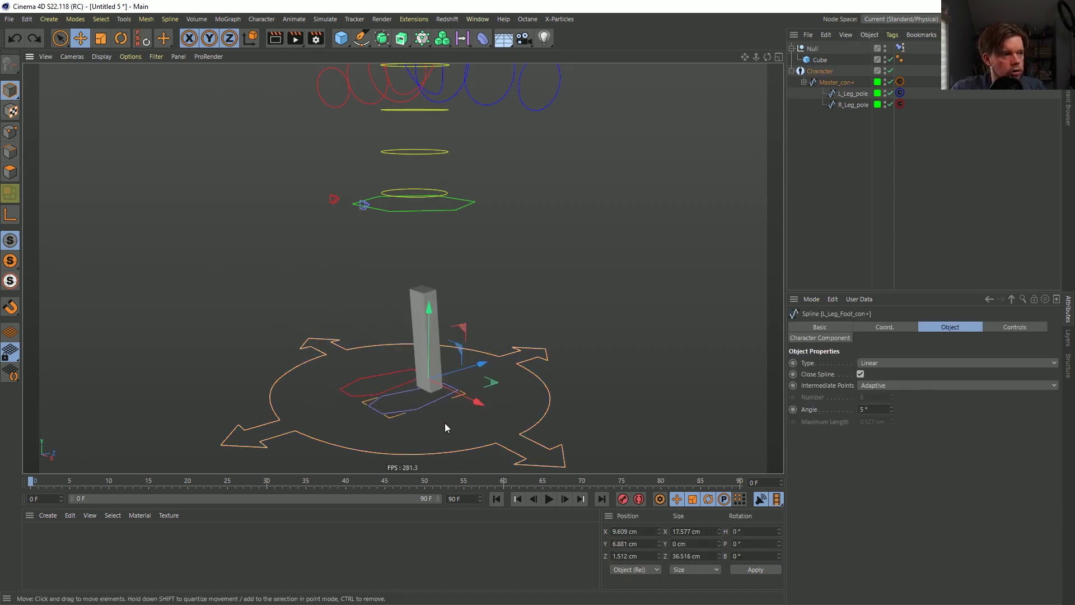
Select the Character object and step it through Binding and Adjust, back to Build.
click(811, 48)
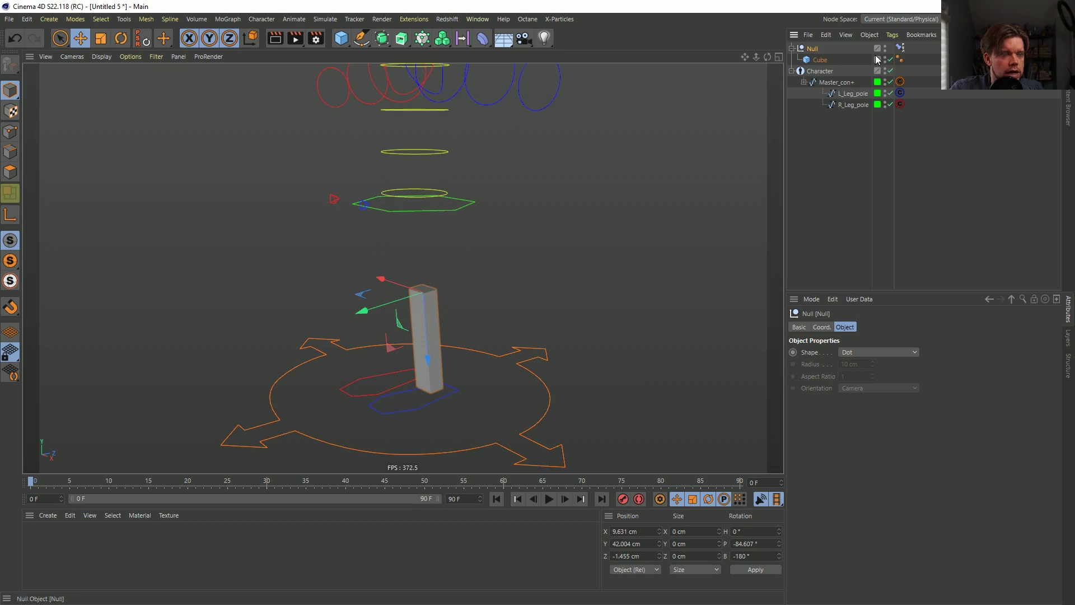
click(820, 71)
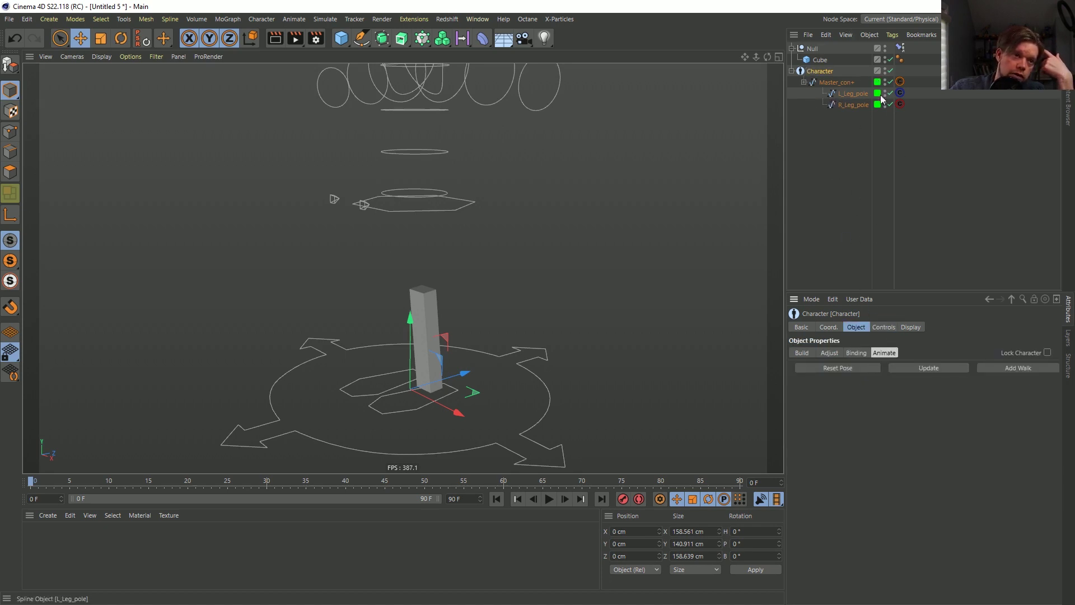
click(855, 353)
click(829, 352)
click(802, 353)
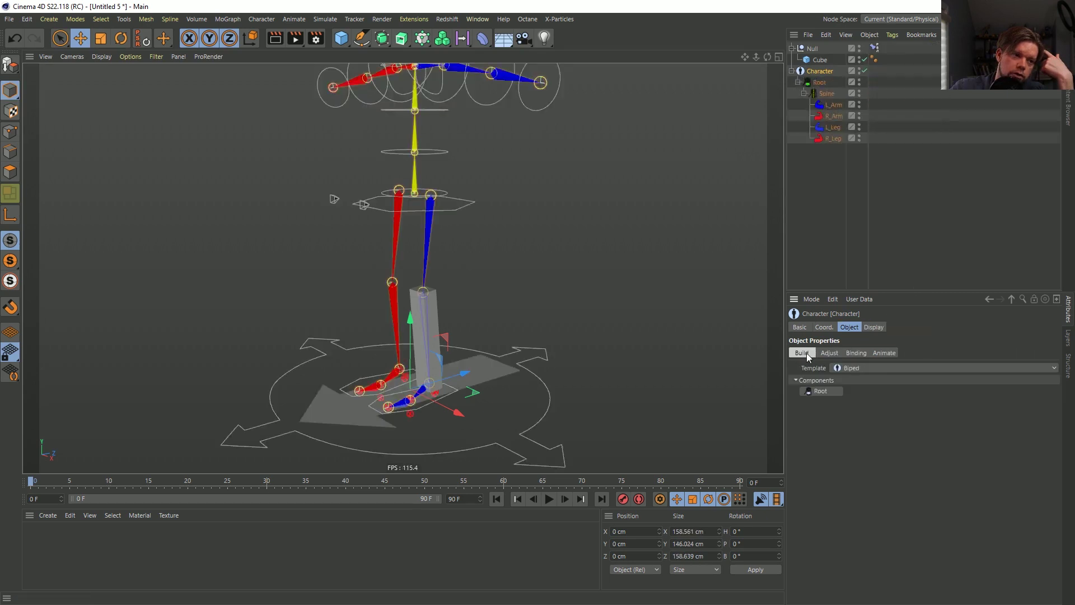
Set the Character's Object Manager display to Full Hierarchy.
click(873, 327)
click(888, 401)
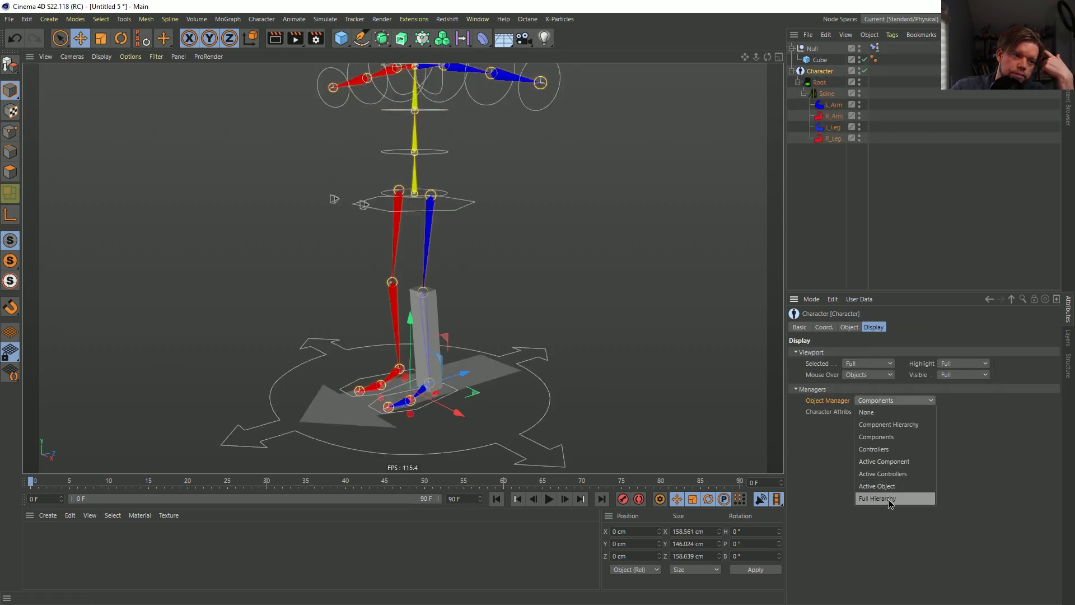
click(890, 503)
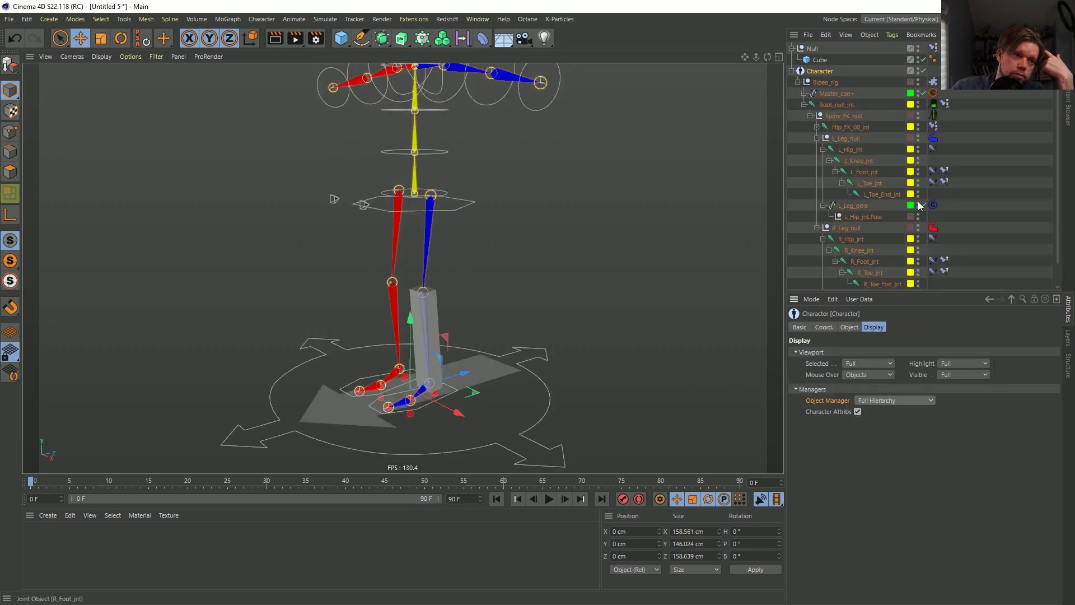
Inspect the Spine_FK_null and Root_null_jnt component tags, reselect Character, then exit full screen.
click(933, 116)
click(933, 104)
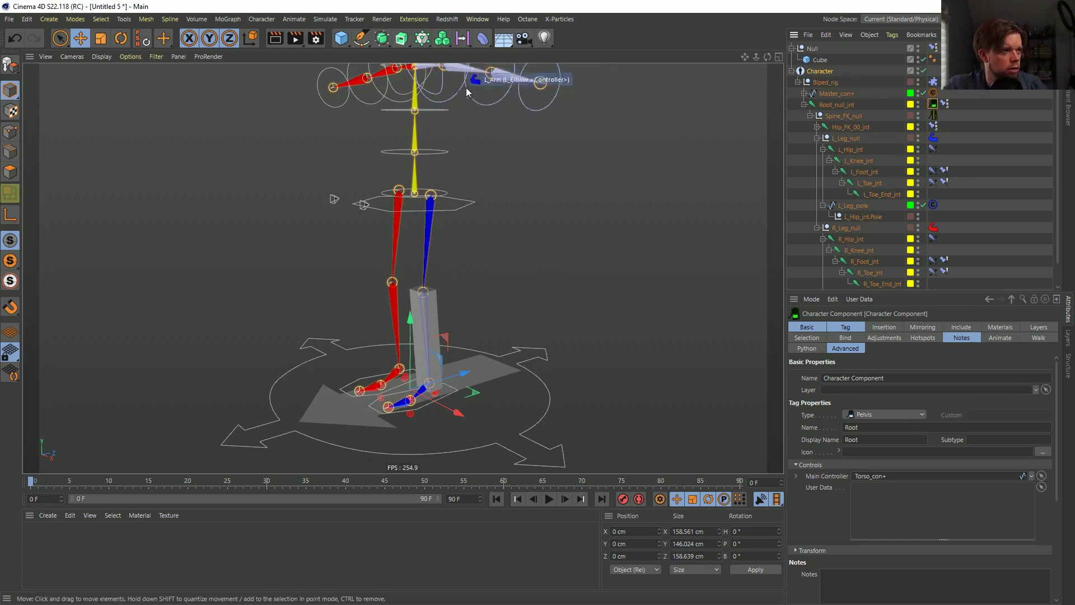
alt+drag(442, 163, 403, 238)
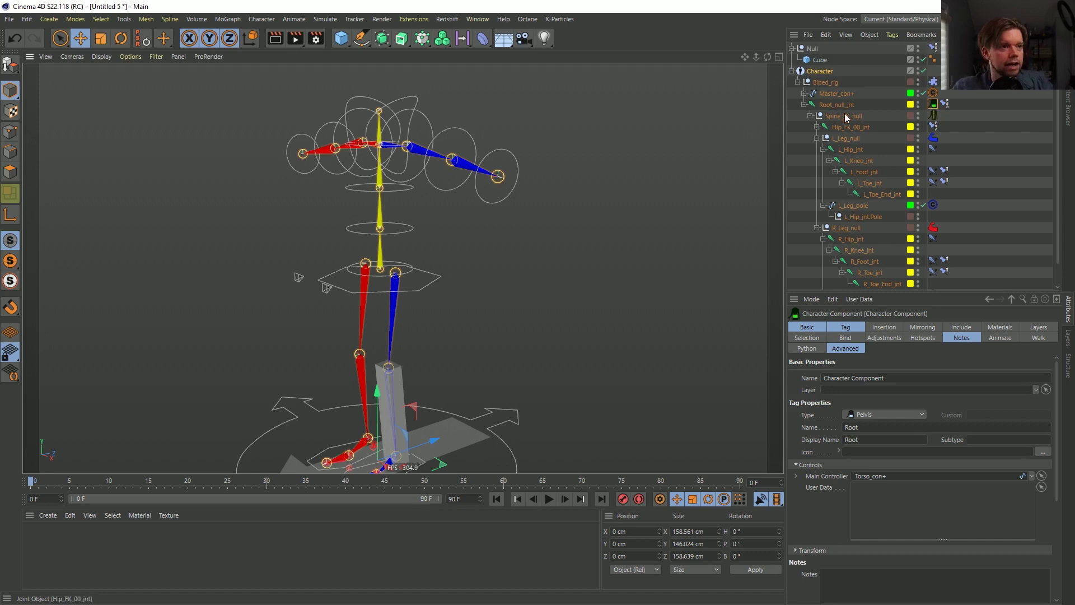
click(812, 72)
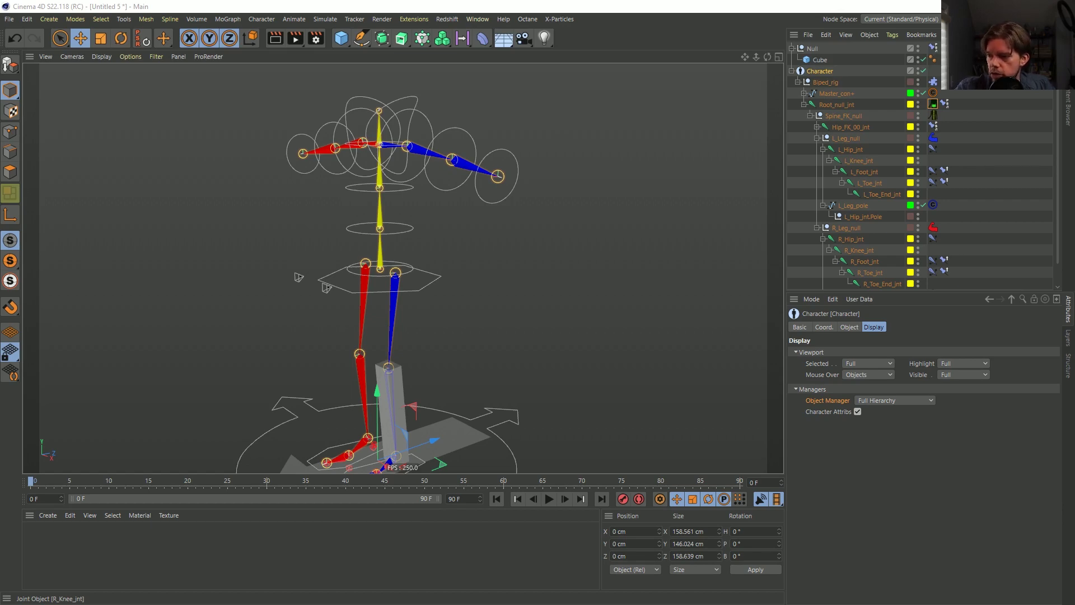
drag(722, 7, 548, 99)
Watch the Underwater Bullets YouTube video, then bring Cinema 4D back in front of the browsers.
click(535, 100)
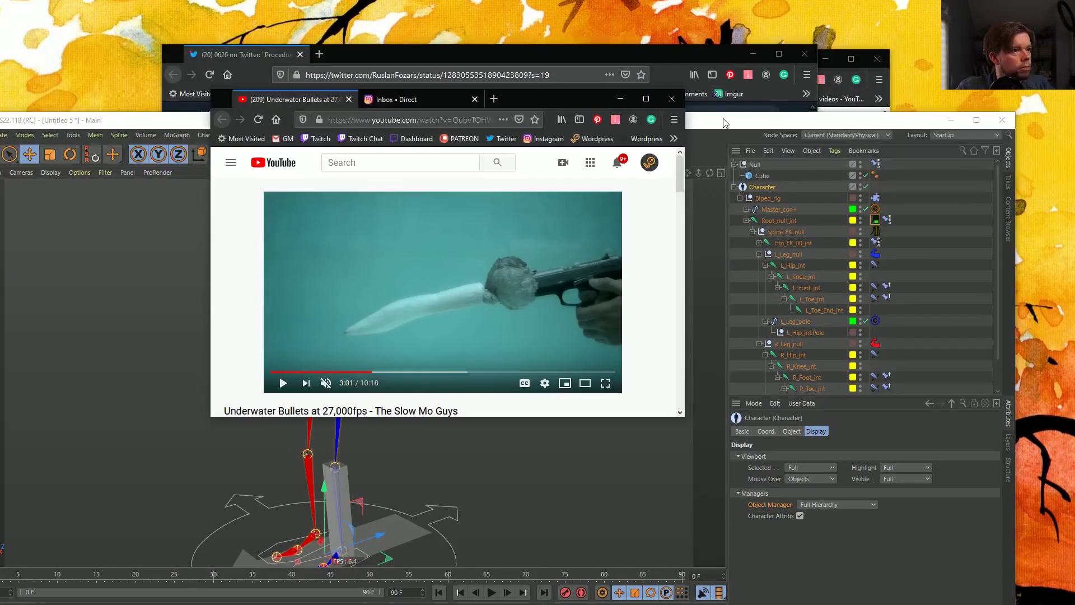
drag(722, 128, 1074, 201)
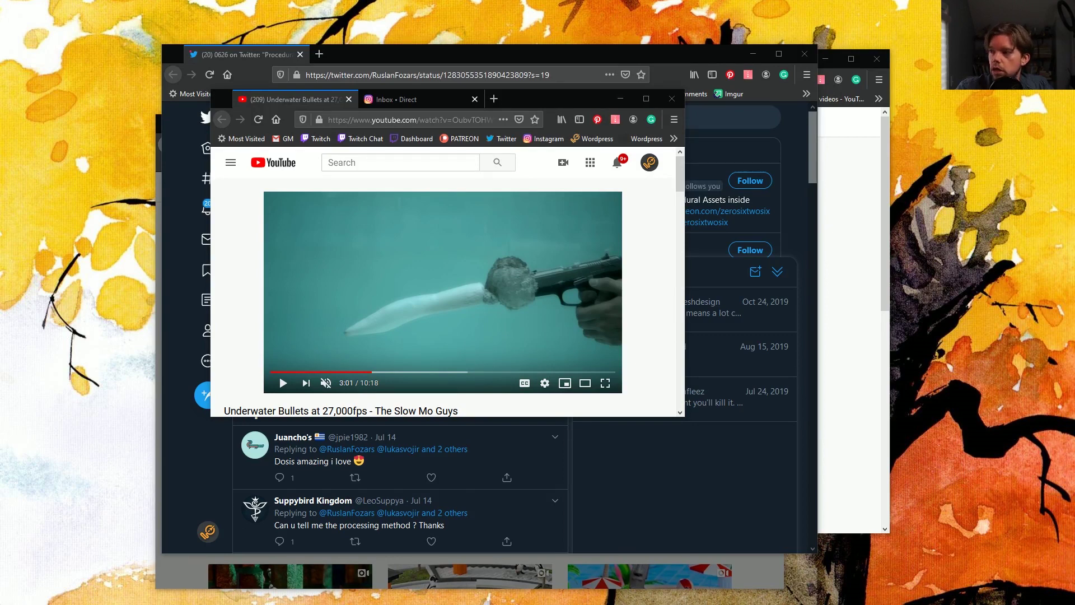
drag(1074, 186, 336, 2)
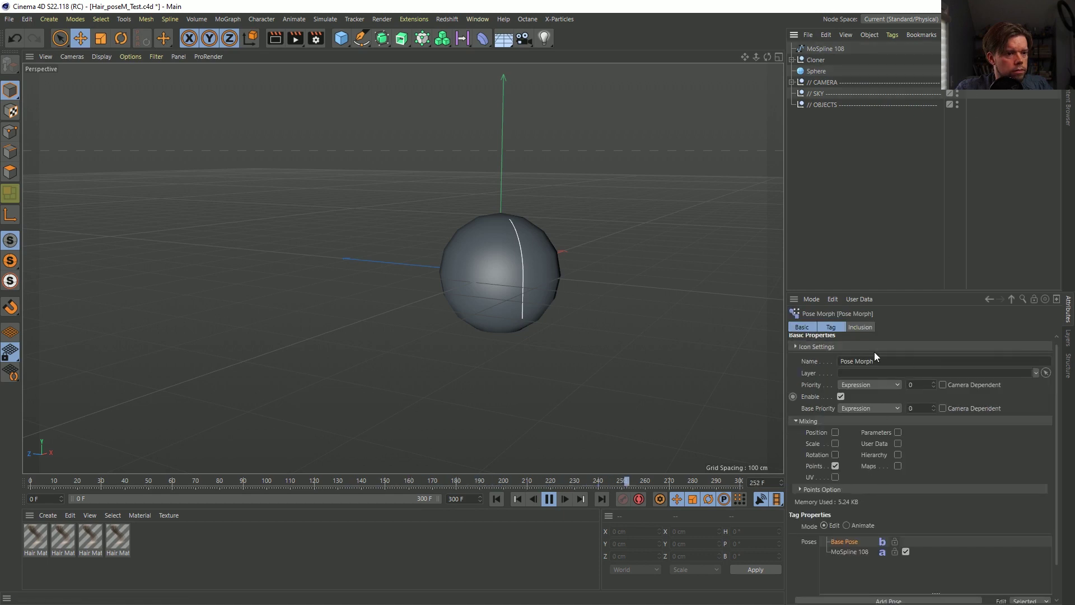
Show the Pose Morph tag properties and expand the Cloner to list its MoSplines 0–113.
click(842, 327)
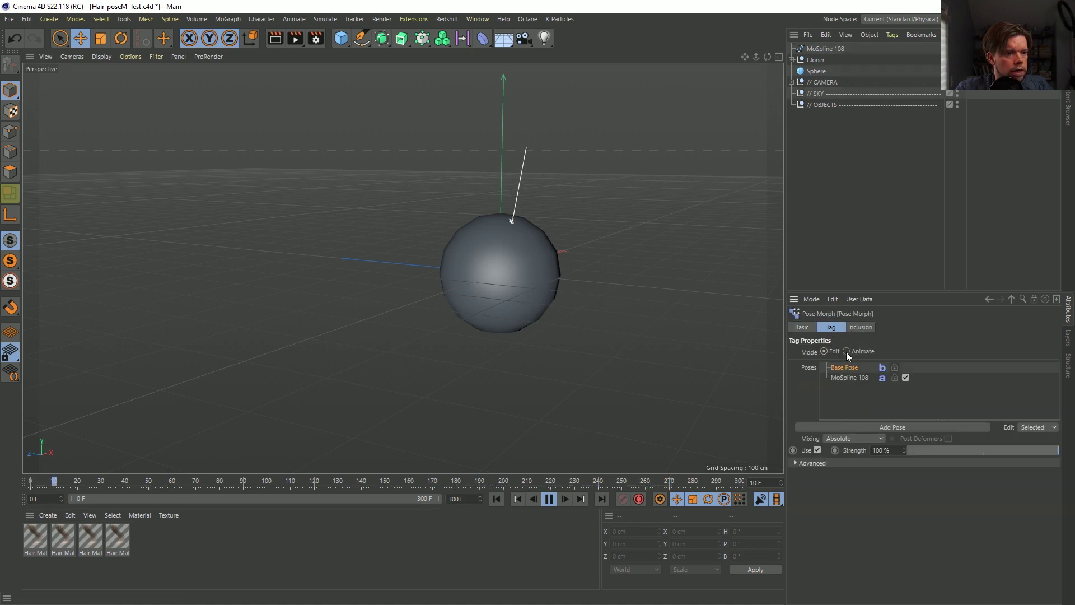
click(792, 60)
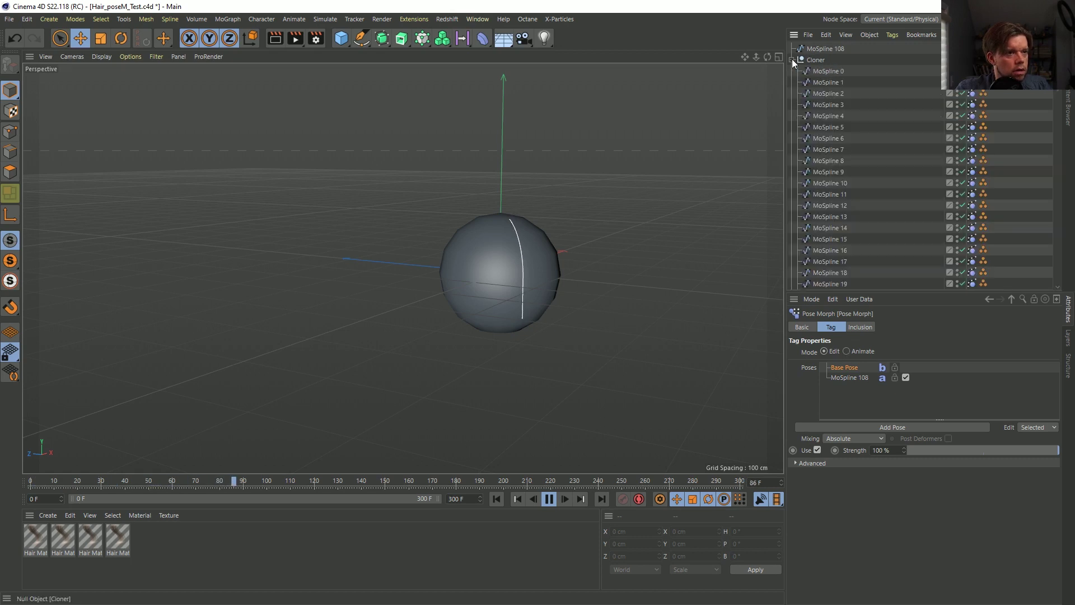
click(828, 72)
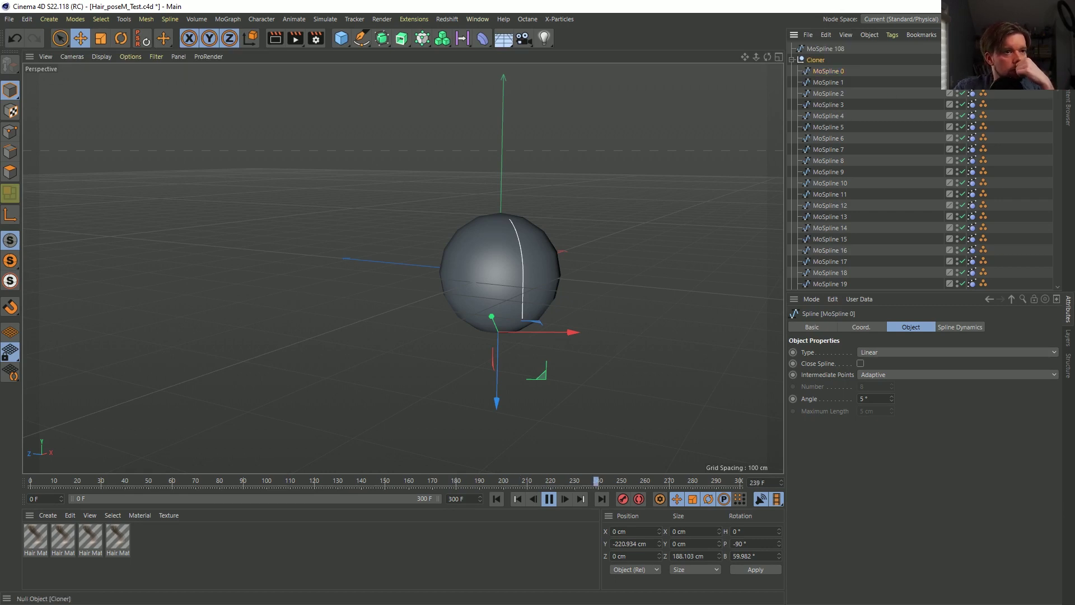
click(816, 60)
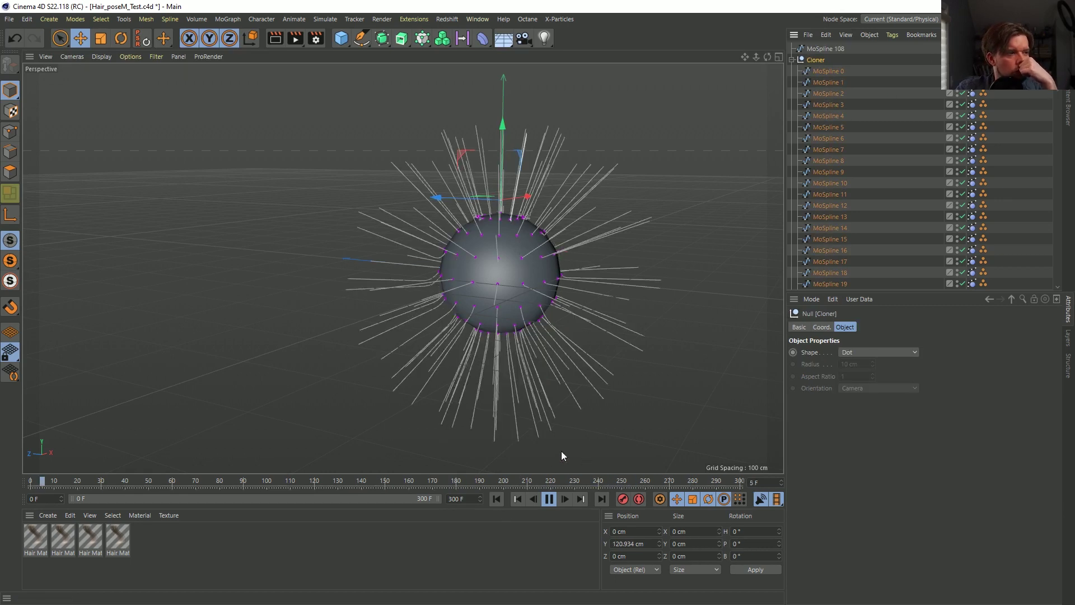
Stop playback to return the hair strands to frame 0.
click(494, 500)
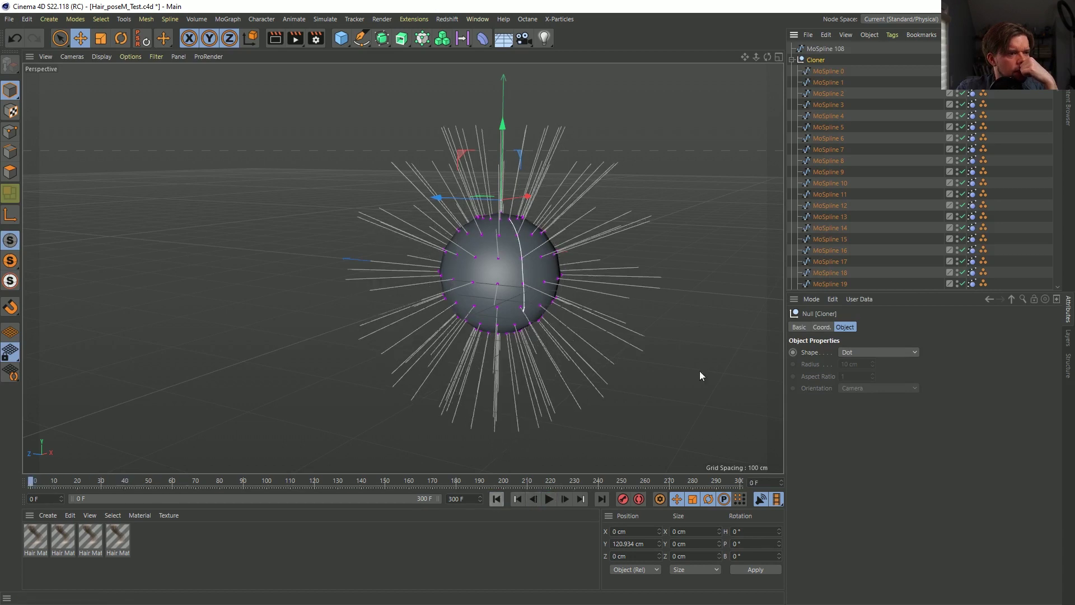
scroll(826, 244, down, 15)
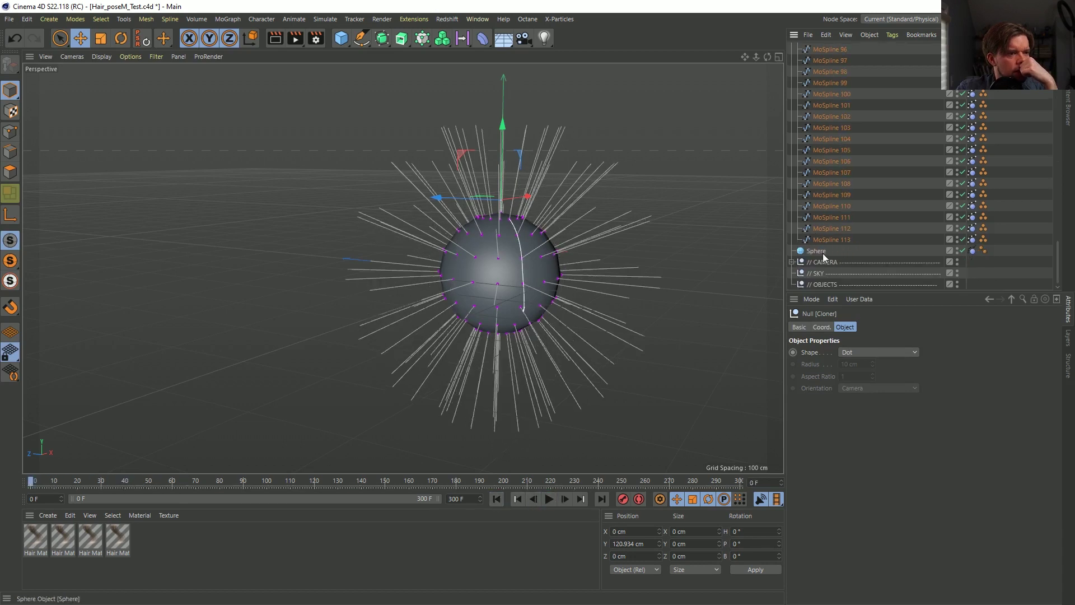
scroll(857, 249, up, 15)
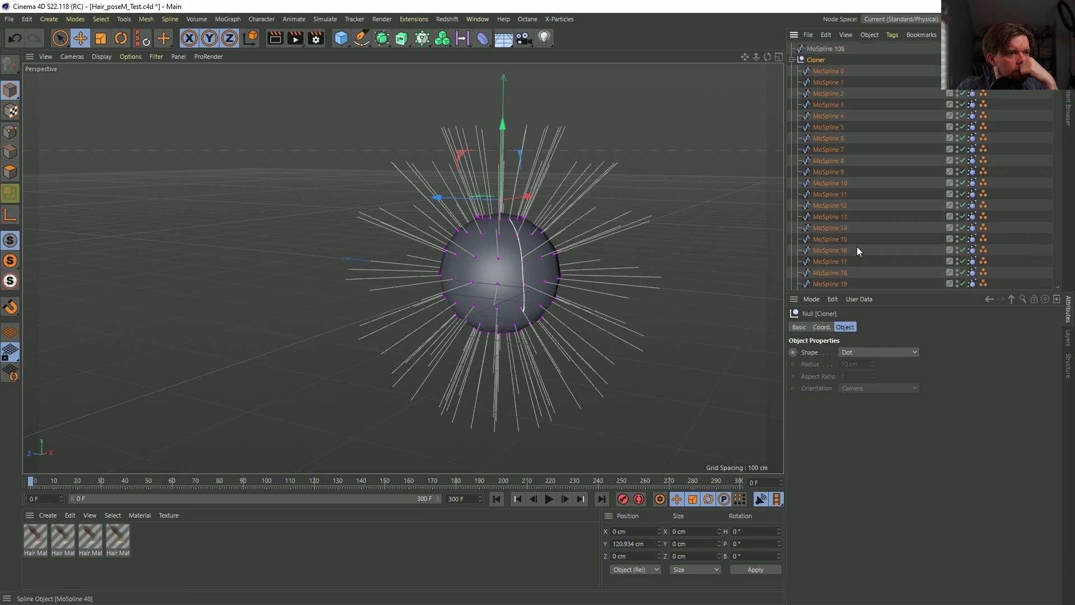
Select MoSpline 108's Pose Morph tag and expand its advanced settings.
click(840, 49)
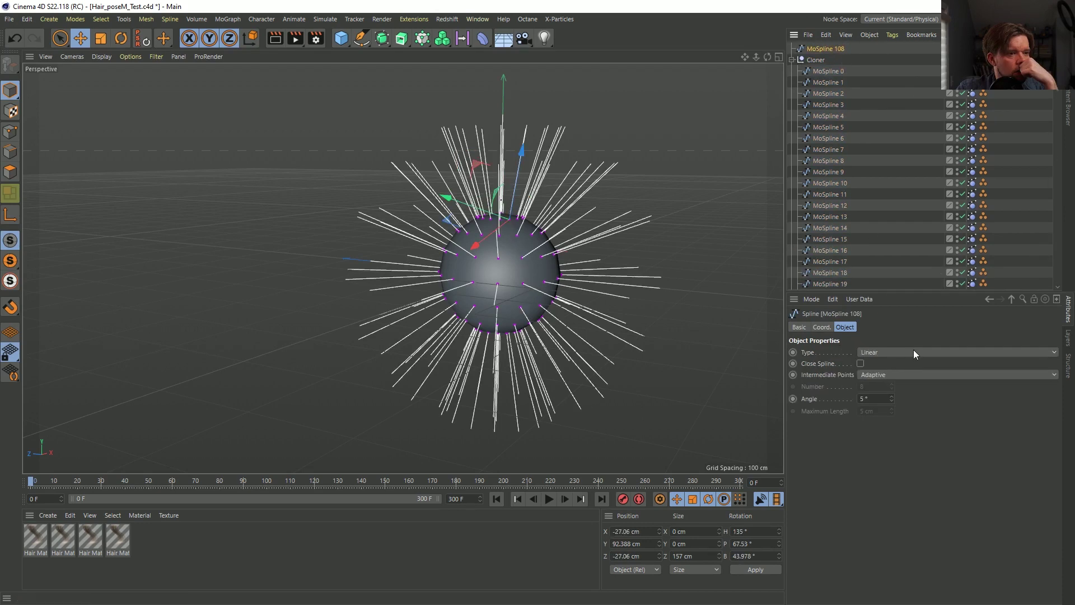
click(950, 59)
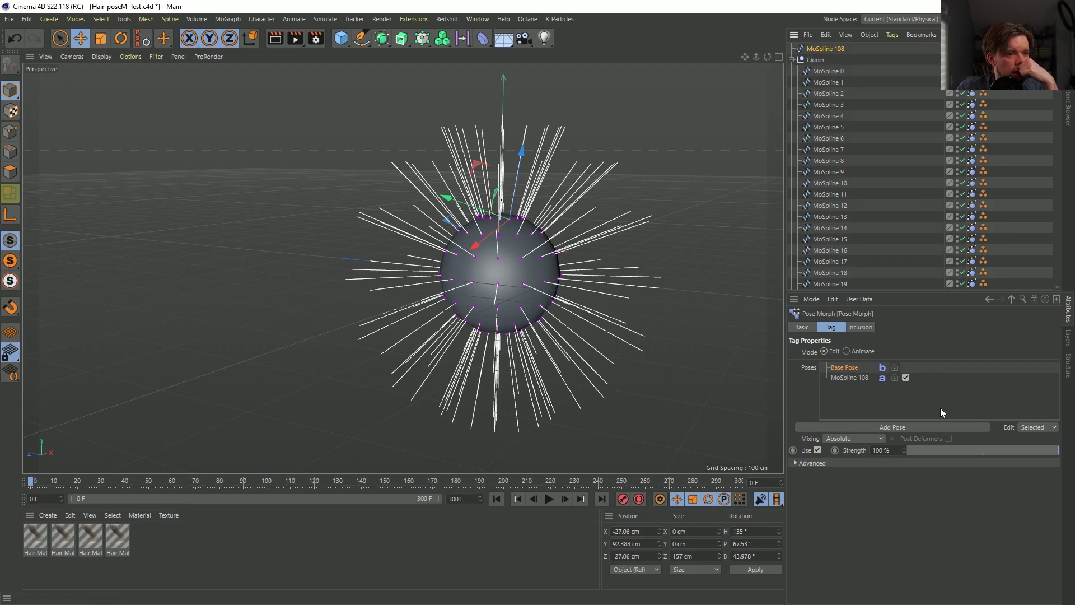
click(798, 463)
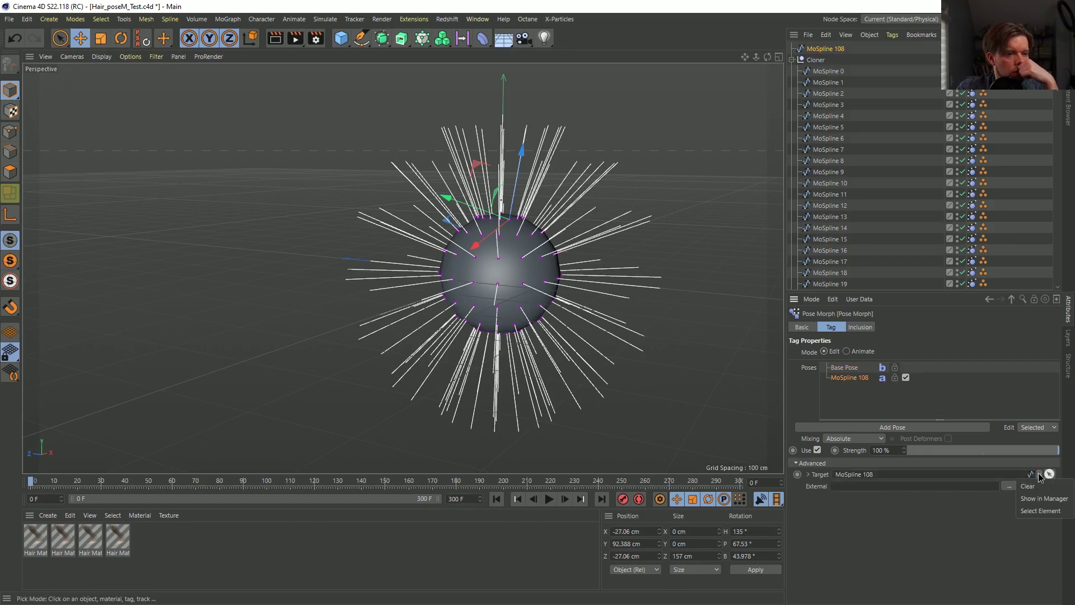
scroll(865, 202, down, 8)
scroll(864, 201, down, 15)
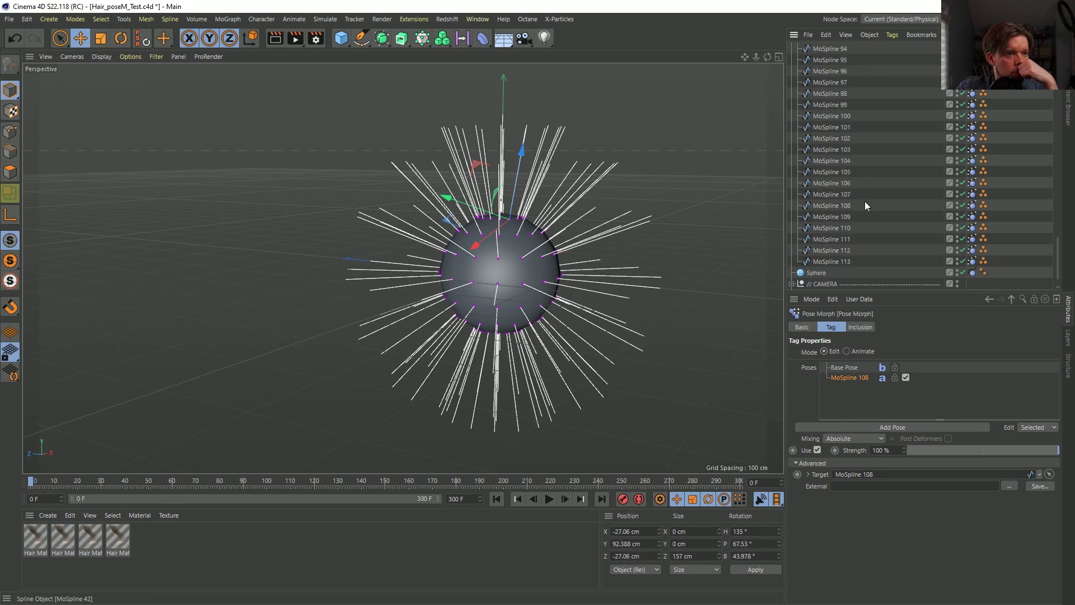
scroll(852, 222, up, 20)
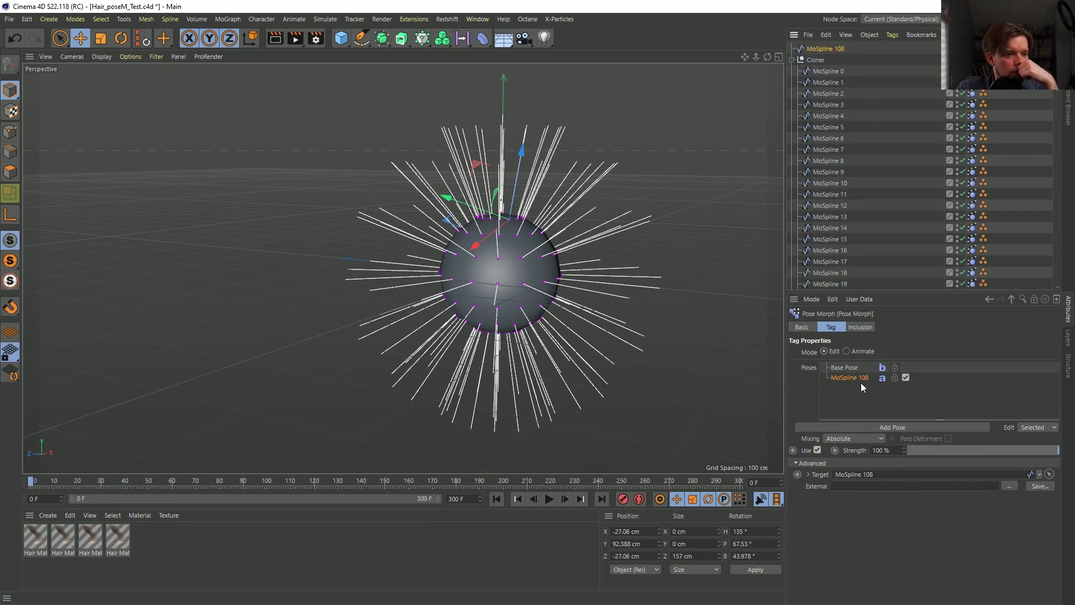
Select the Base Pose, switch the Pose Morph to Animate mode, then close the hair project.
click(844, 367)
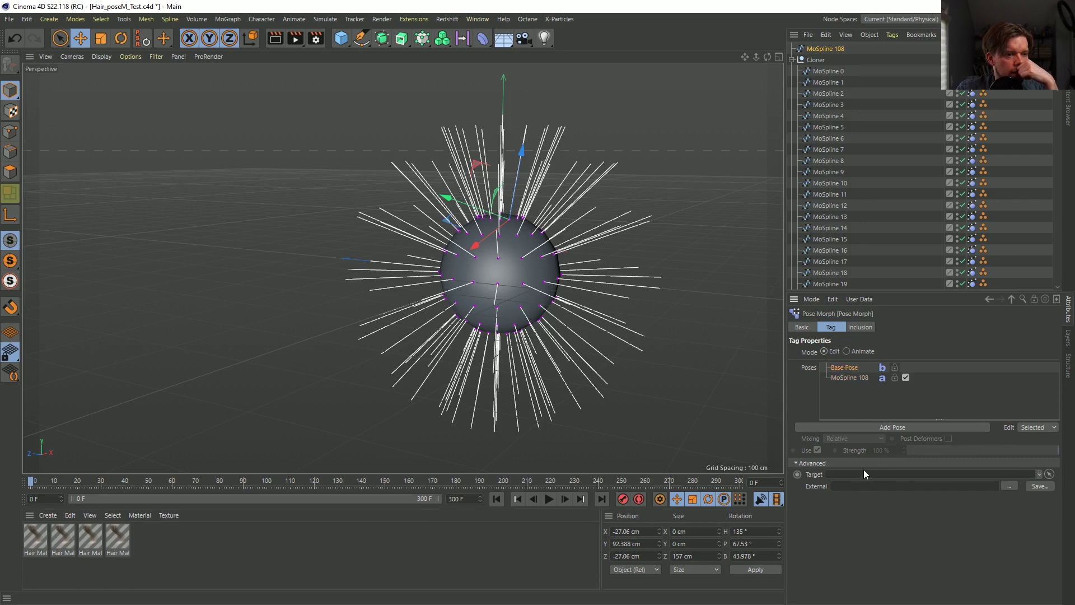
click(857, 327)
click(831, 327)
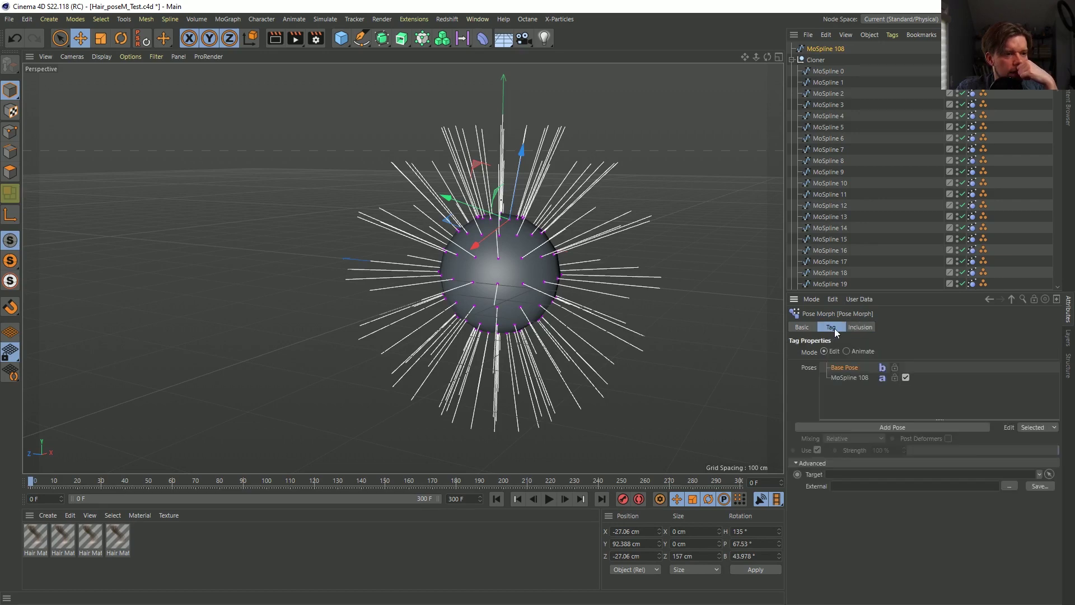
click(846, 351)
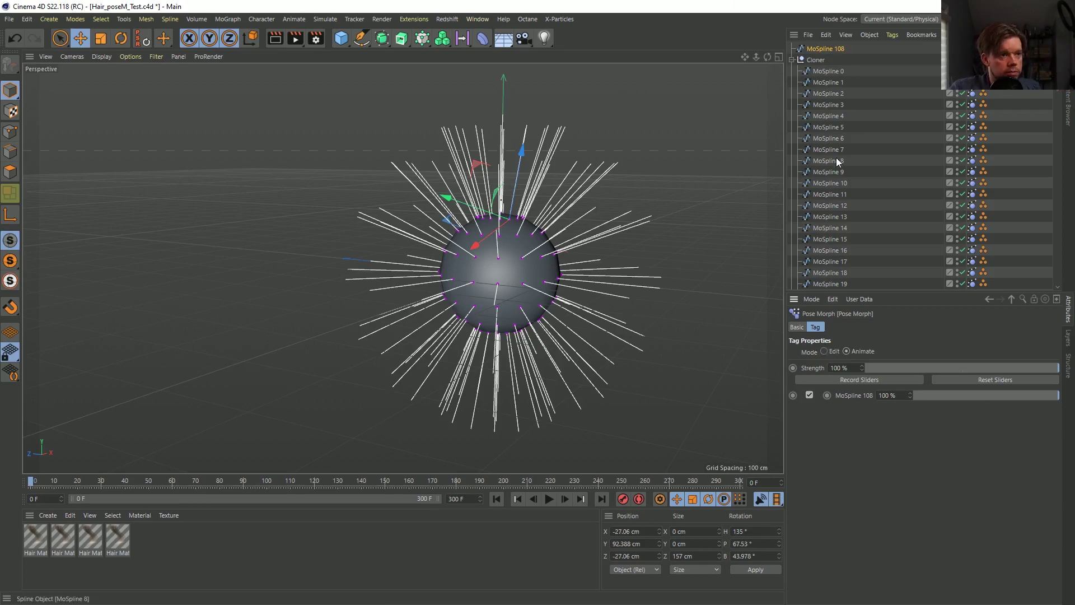
click(972, 105)
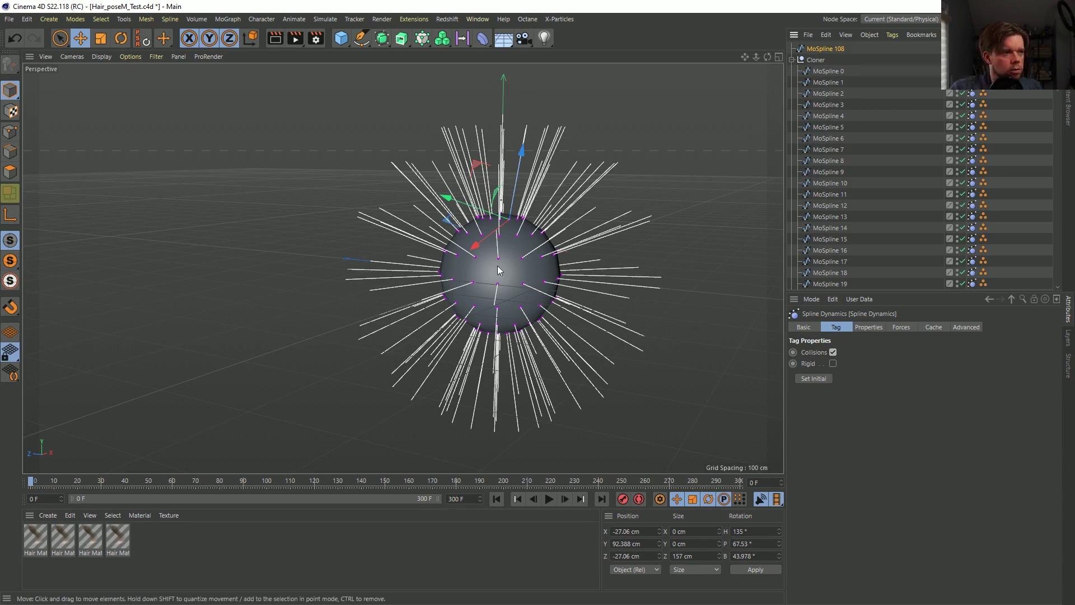
key(ctrl+F4)
Discard the hair project's changes, then close Untitled 5 without saving.
click(565, 350)
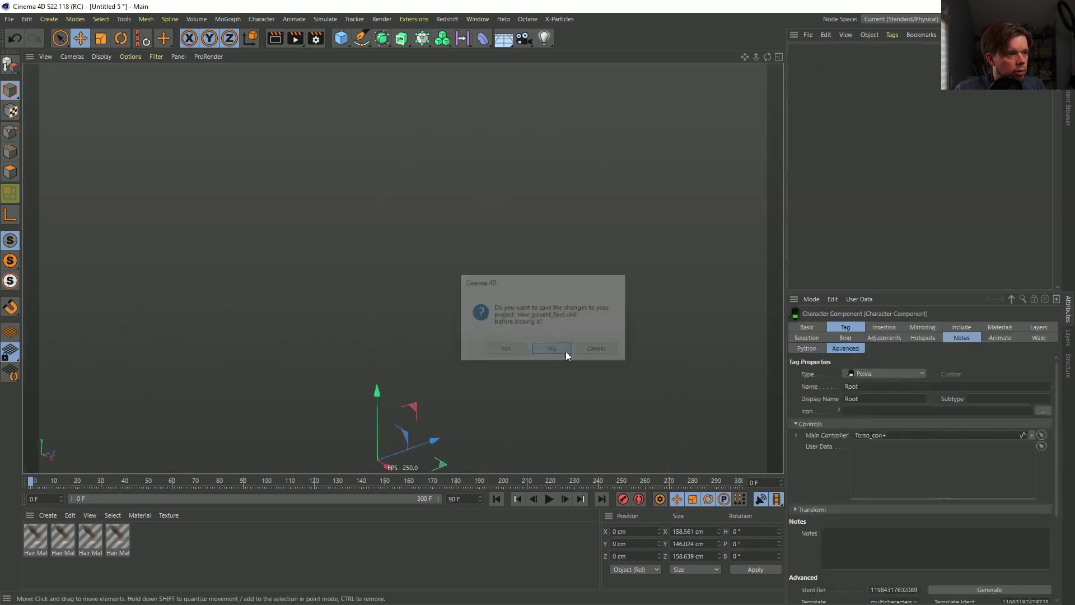
key(ctrl+F4)
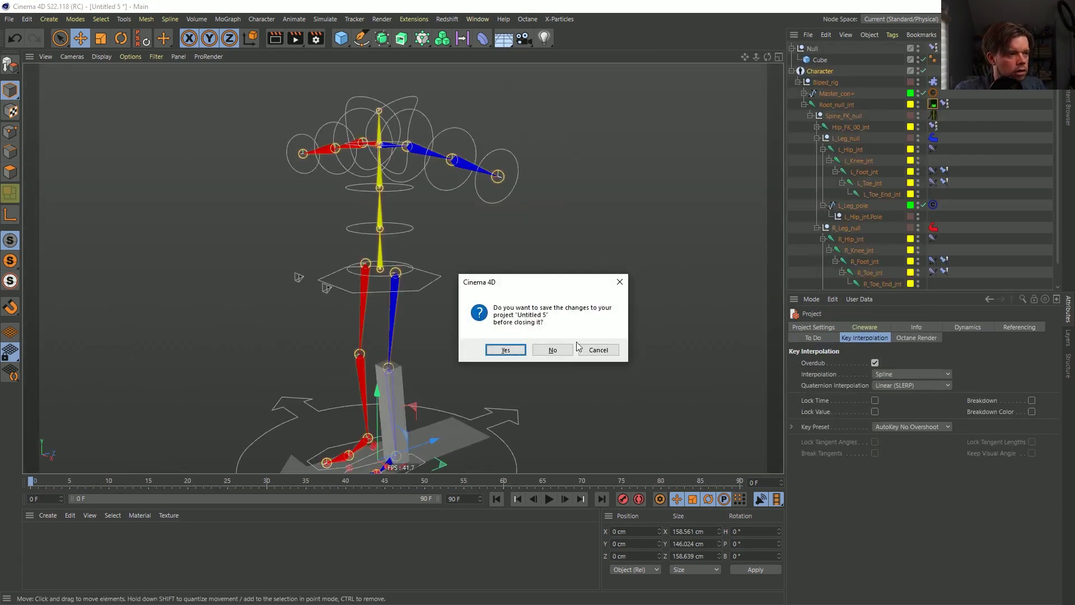
click(564, 350)
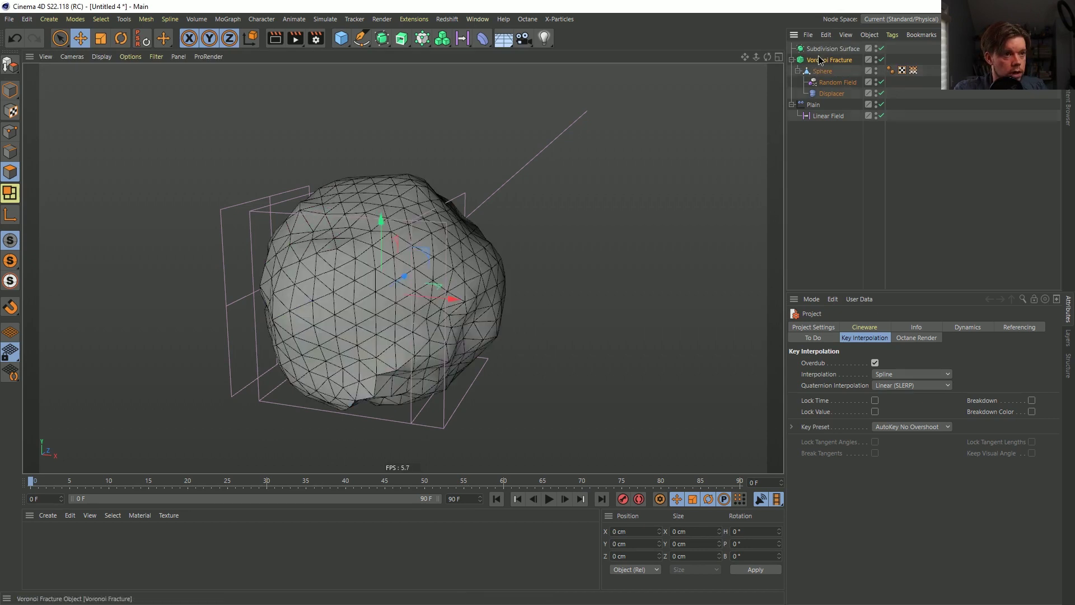
Disable the Voronoi Fracture so the sphere appears whole, then switch to the reference video browser.
click(850, 62)
click(881, 60)
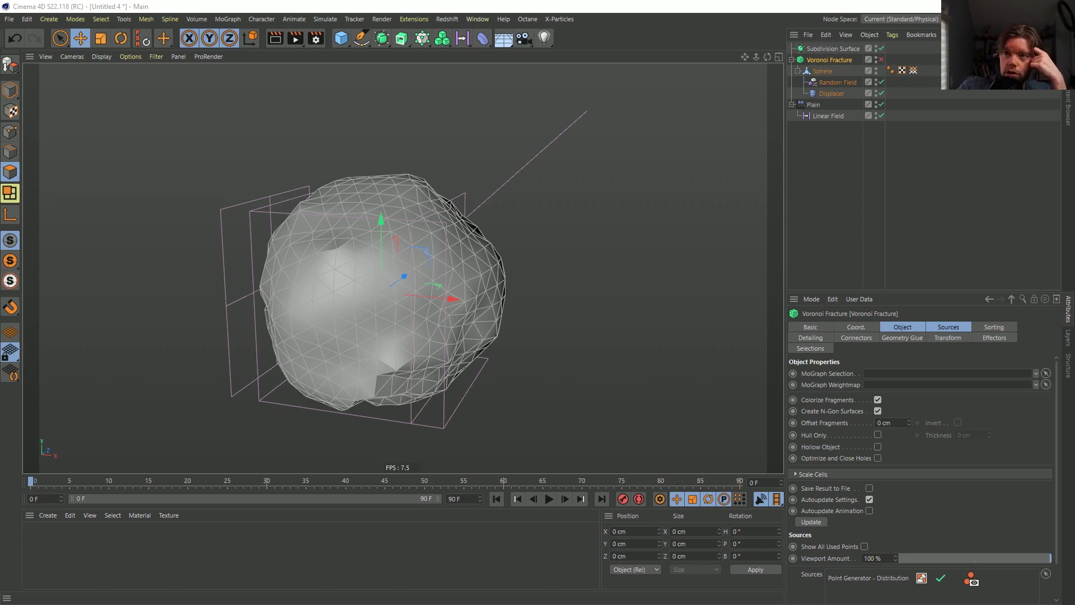
key(alt+Tab)
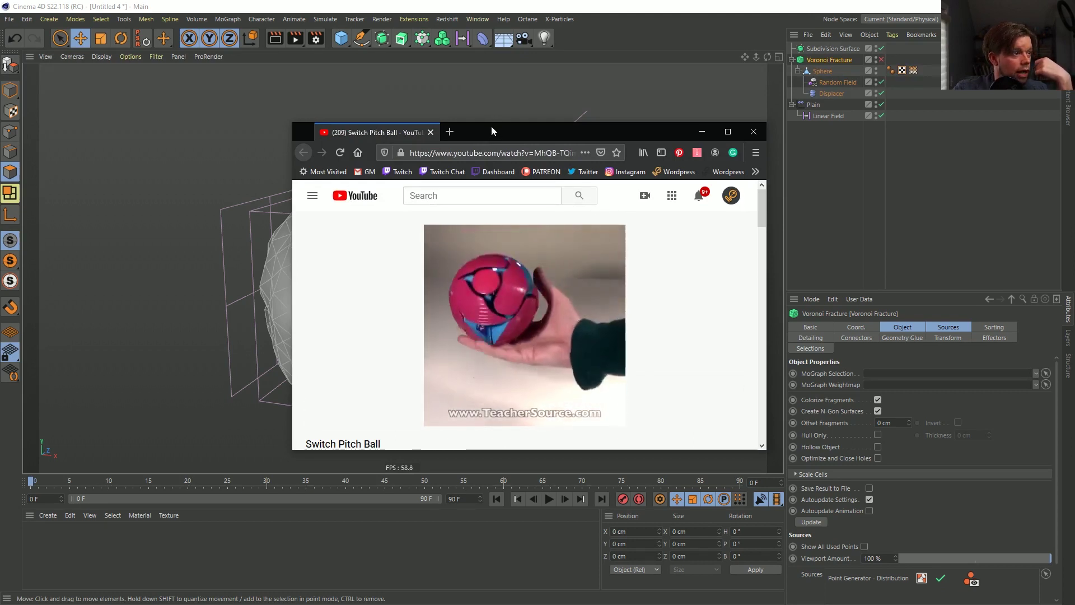
Move the browser window up and left, and pause then resume the Switch Pitch Ball clip.
drag(490, 126, 402, 61)
mouse_move(432, 250)
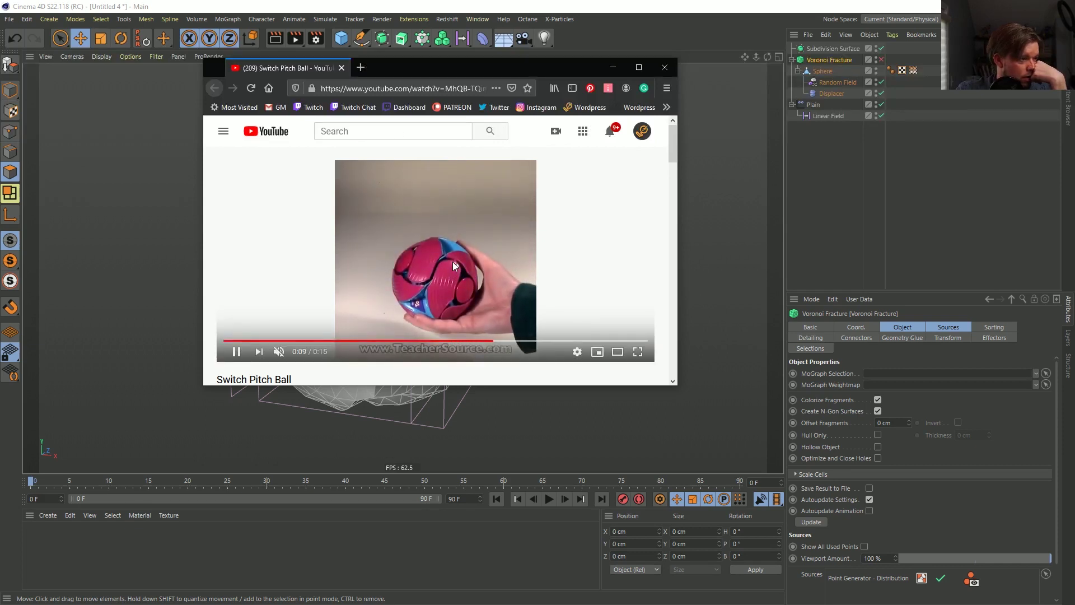
click(452, 261)
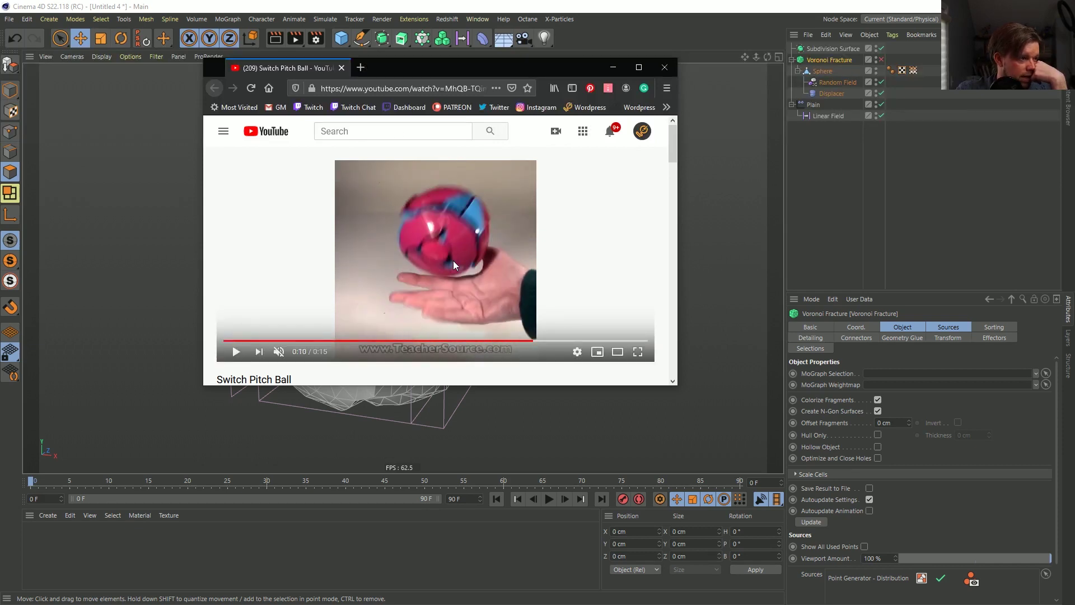
click(452, 261)
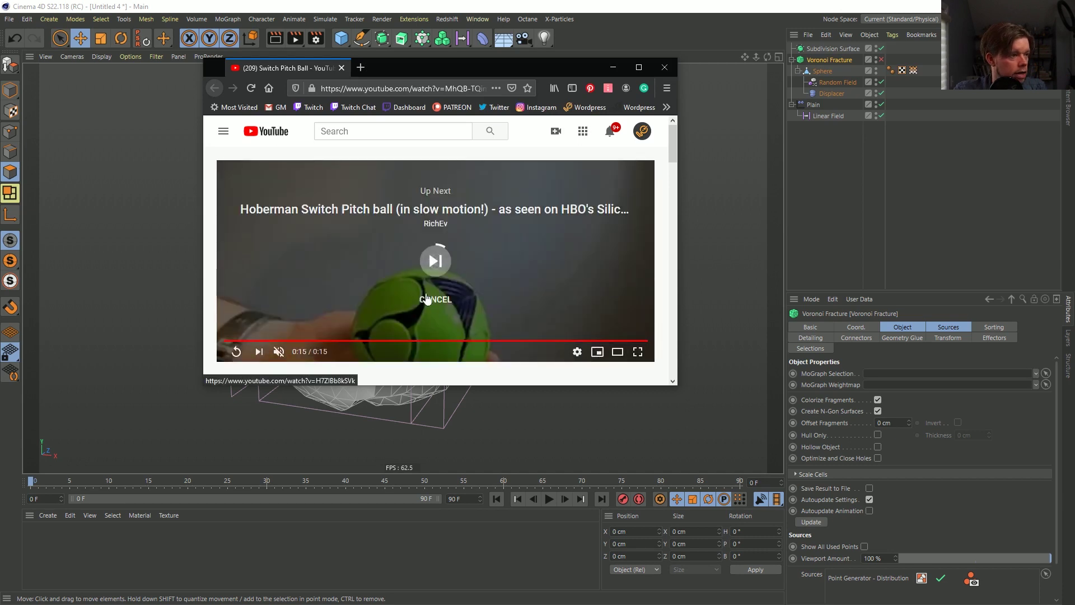
Open the Hoberman Switch Pitch ball slow-motion video and seek to around 0:36, paused.
click(309, 217)
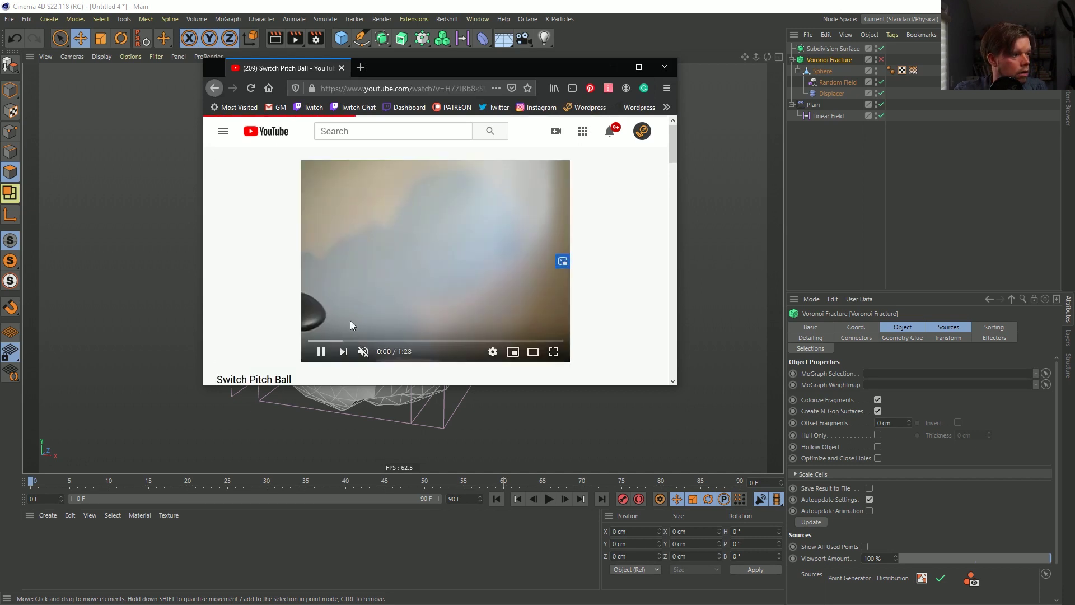
click(398, 340)
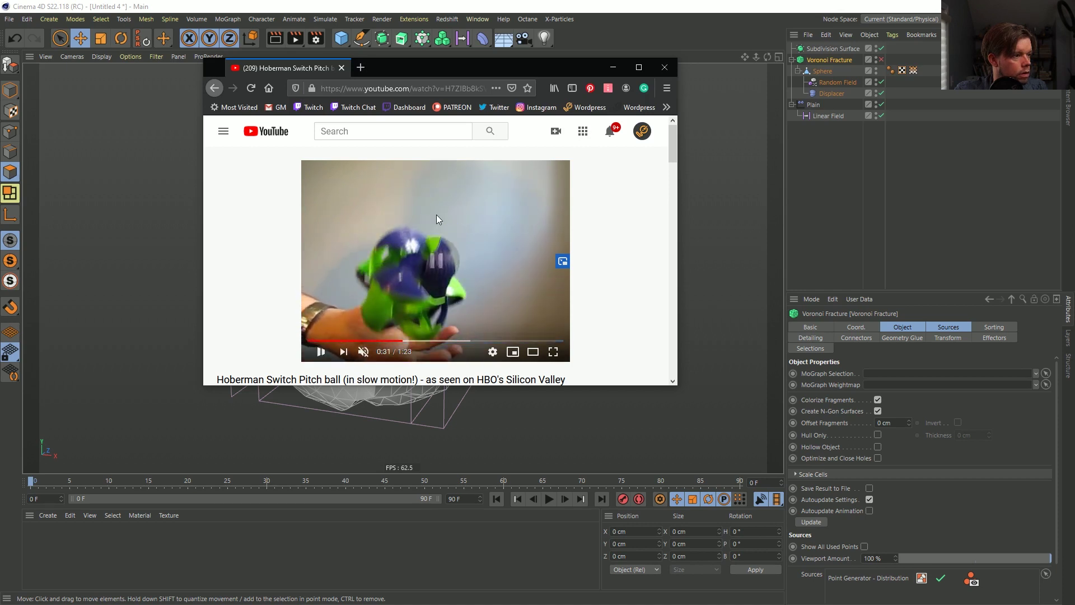
click(435, 214)
key(Left)
key(Right)
key(Right)
key(Right)
key(Right)
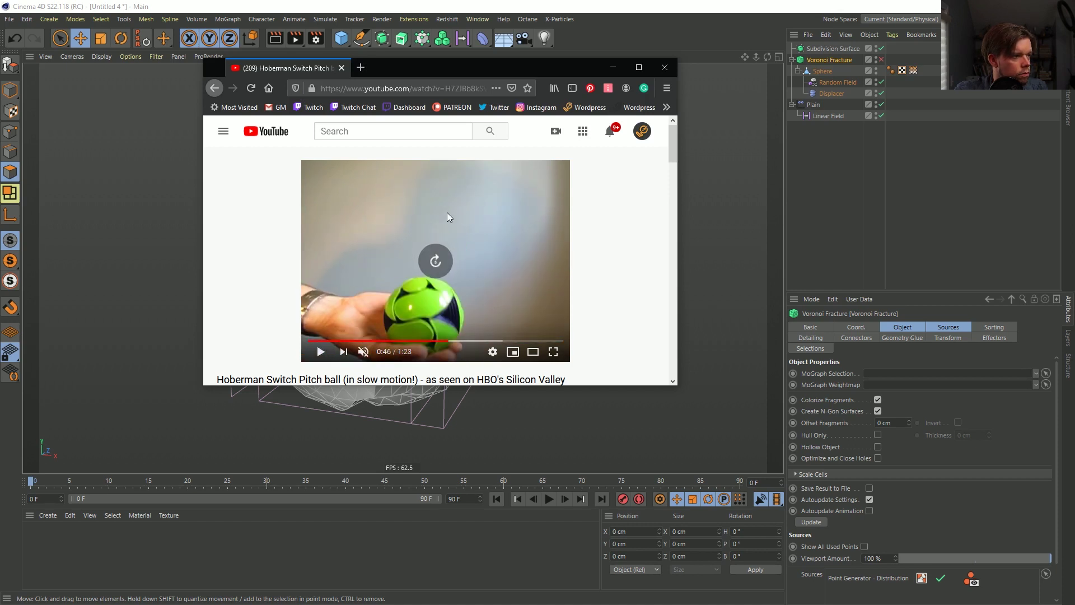
key(Left)
key(Left)
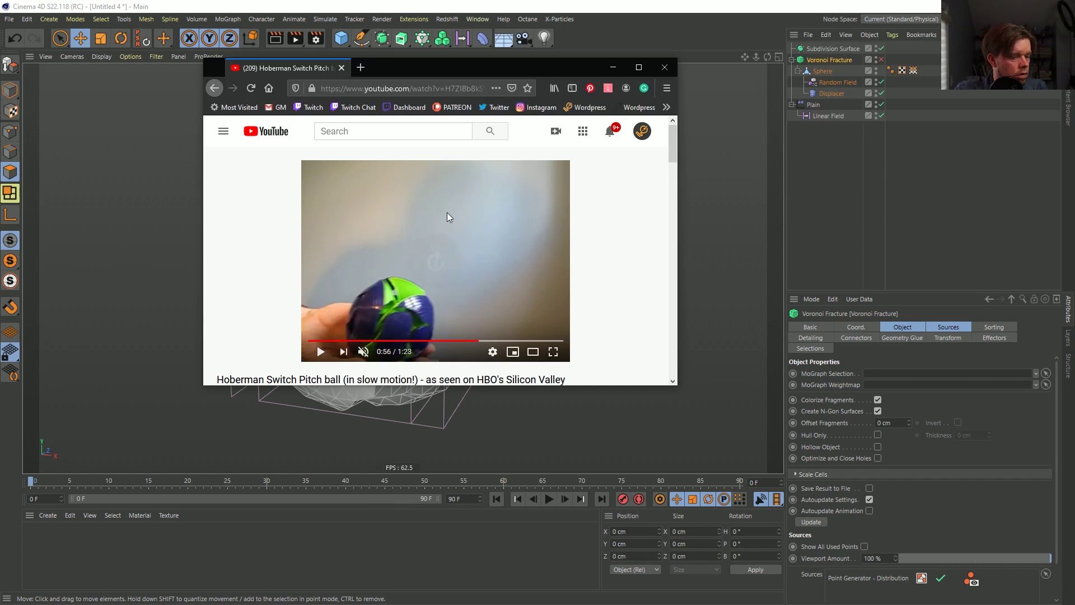
Step frame by frame through the ball opening until it closes at 0:37.
key(Right)
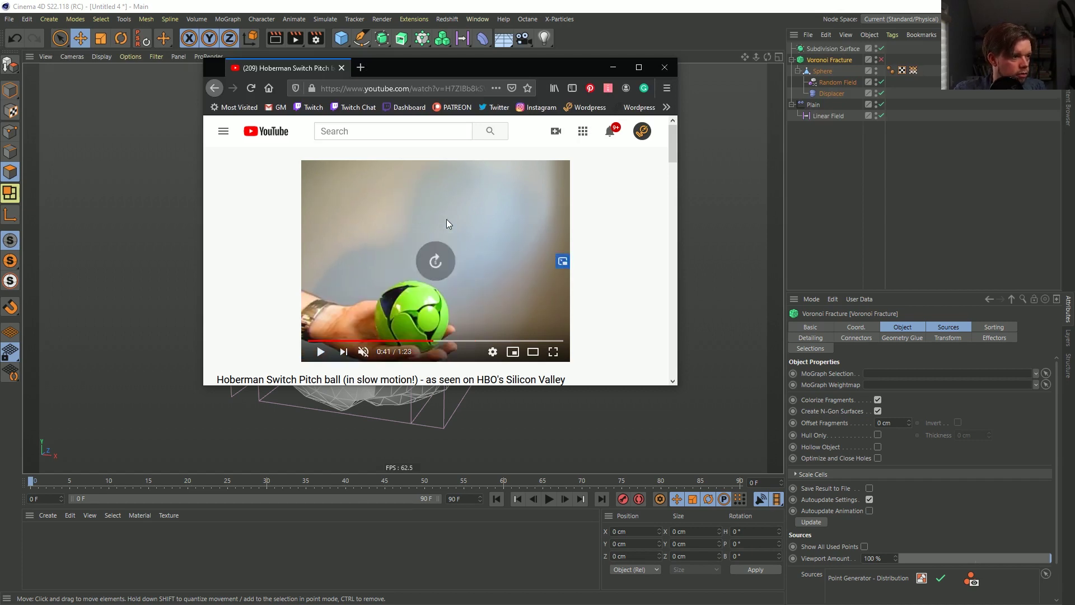
key(Left)
key(period)
key(period)
key(period)
key(period)
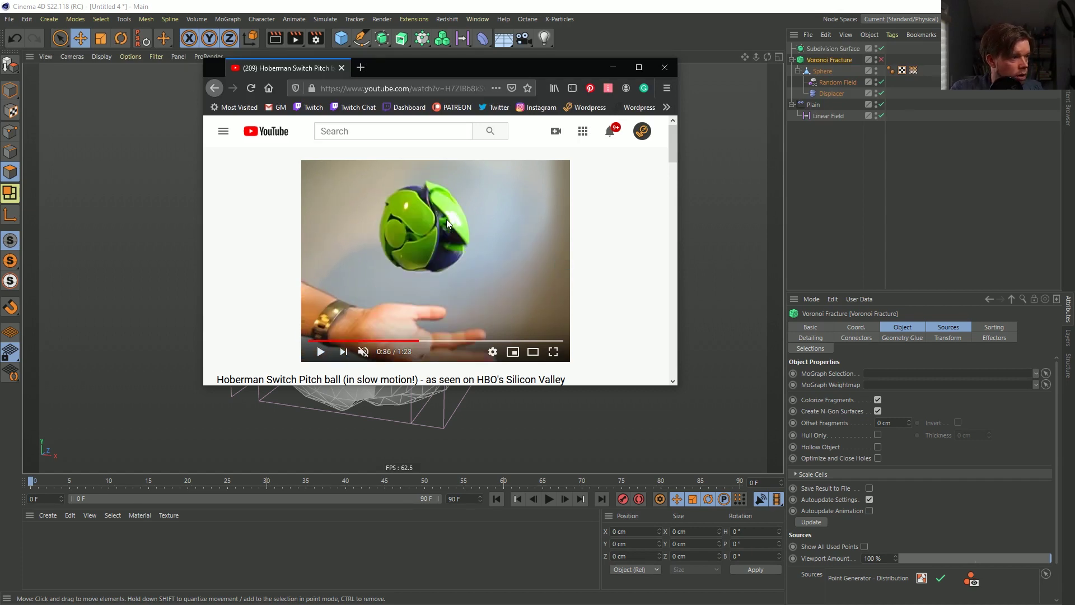
key(Down)
key(m)
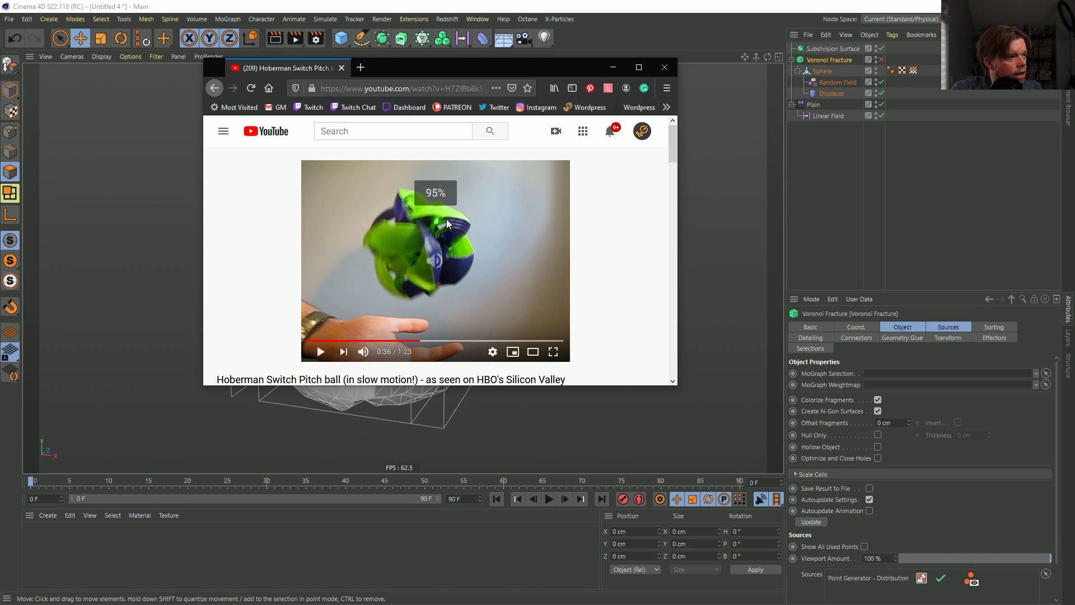
key(period)
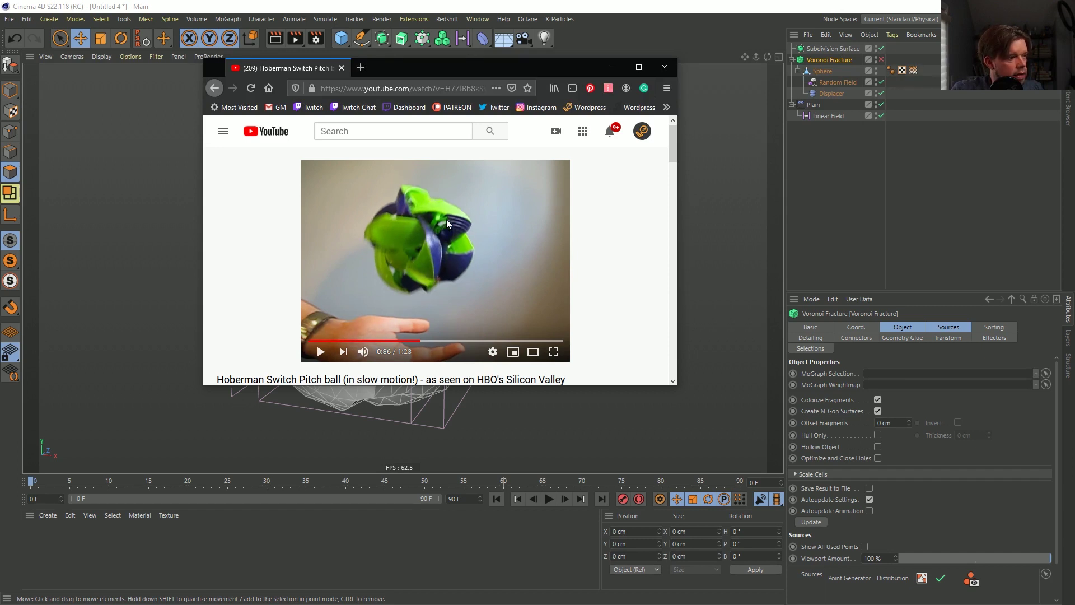
key(m)
key(period)
key(period)
key(period)
key(period)
key(period)
key(period)
key(period)
key(period)
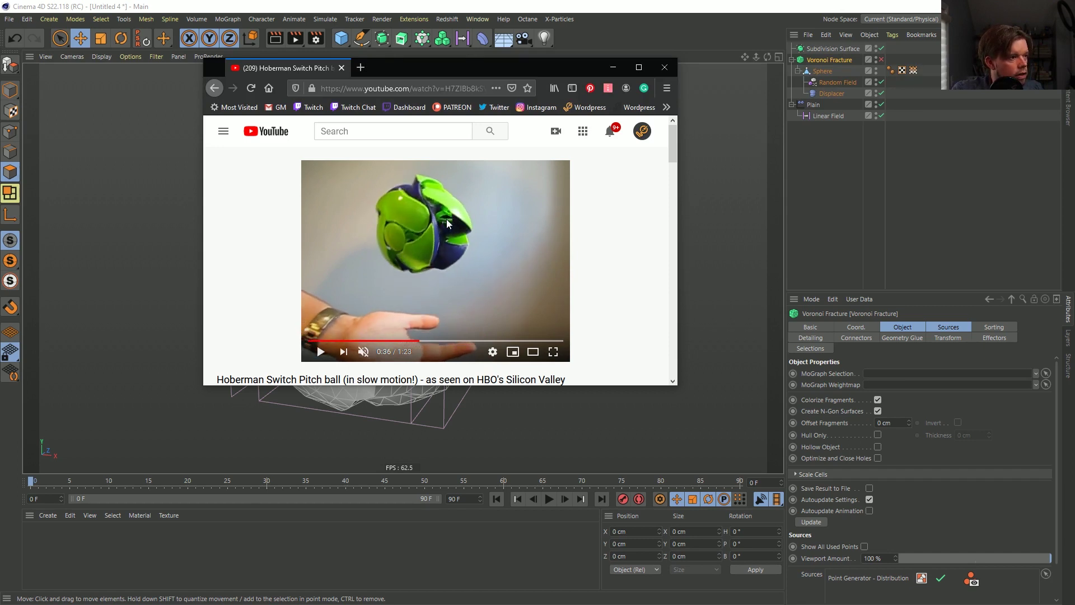
key(period)
key(period)
key(period)
key(period)
key(period)
key(period)
key(period)
key(period)
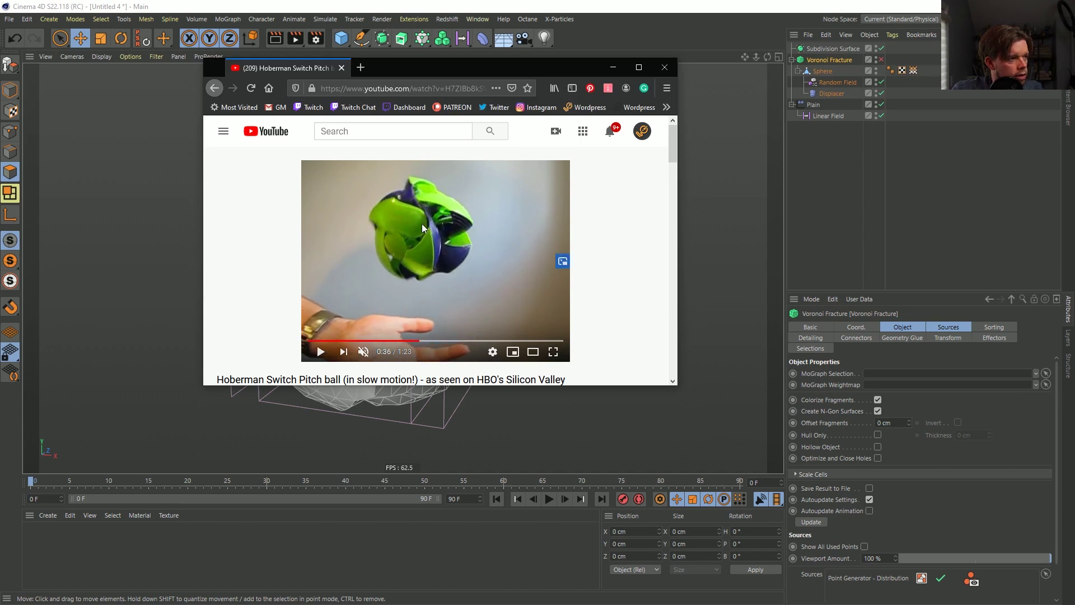
key(period)
key(period)
key(period)
key(period)
key(period)
key(period)
key(period)
key(period)
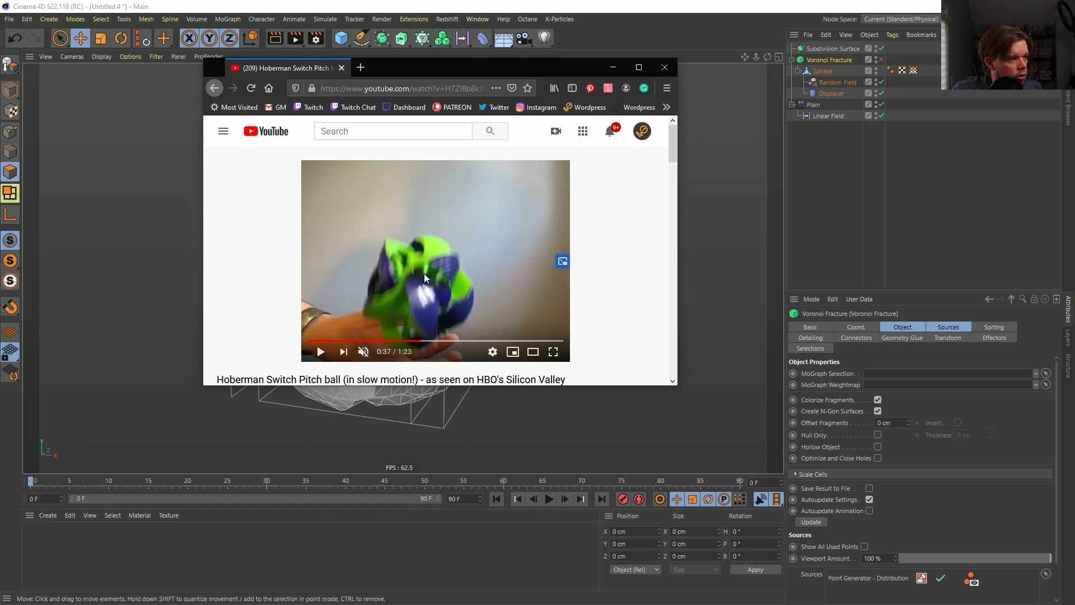
key(period)
key(period)
key(period)
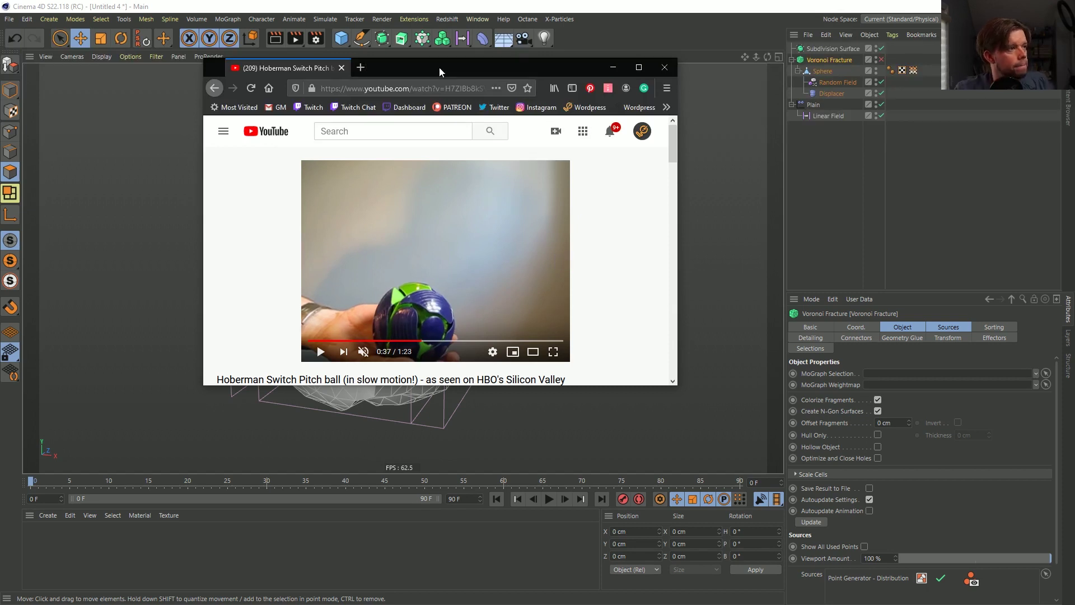
click(415, 131)
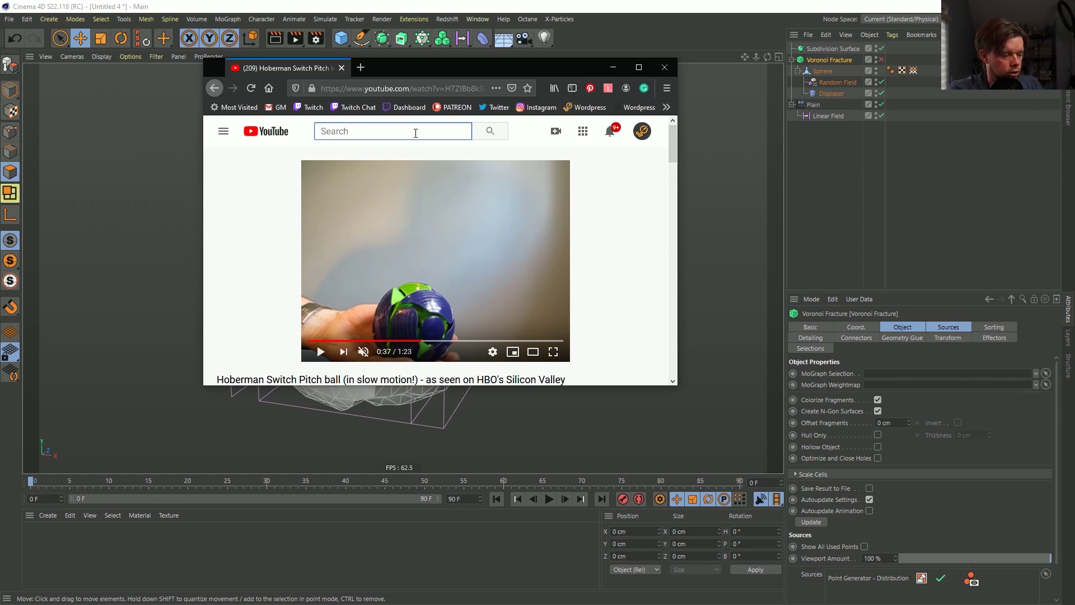
Search YouTube for 'expanding ball toy' and scroll the results.
text(expanding )
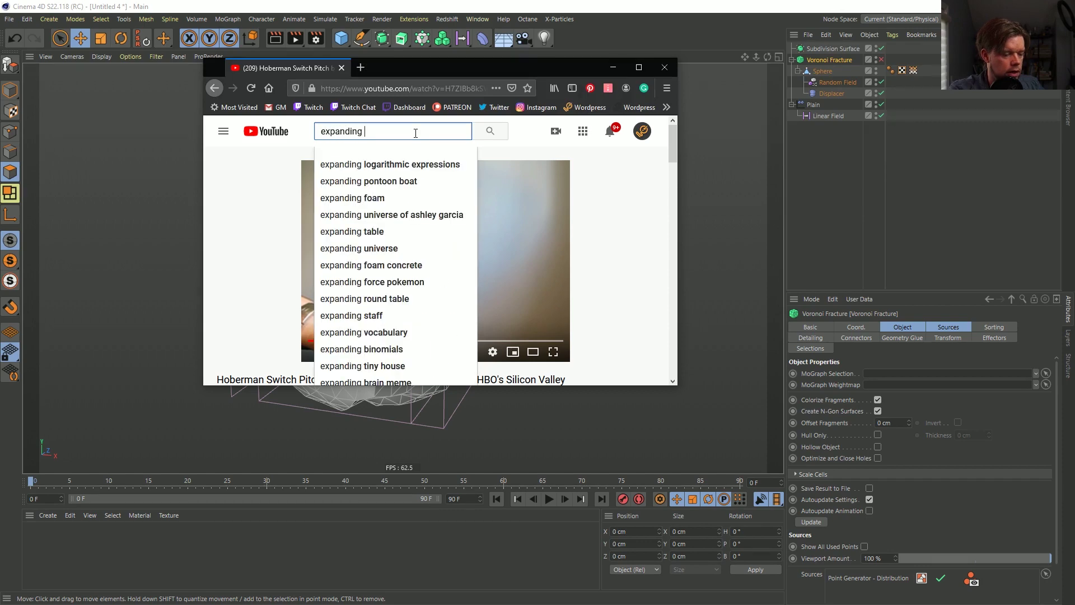
text(ball toy)
key(Return)
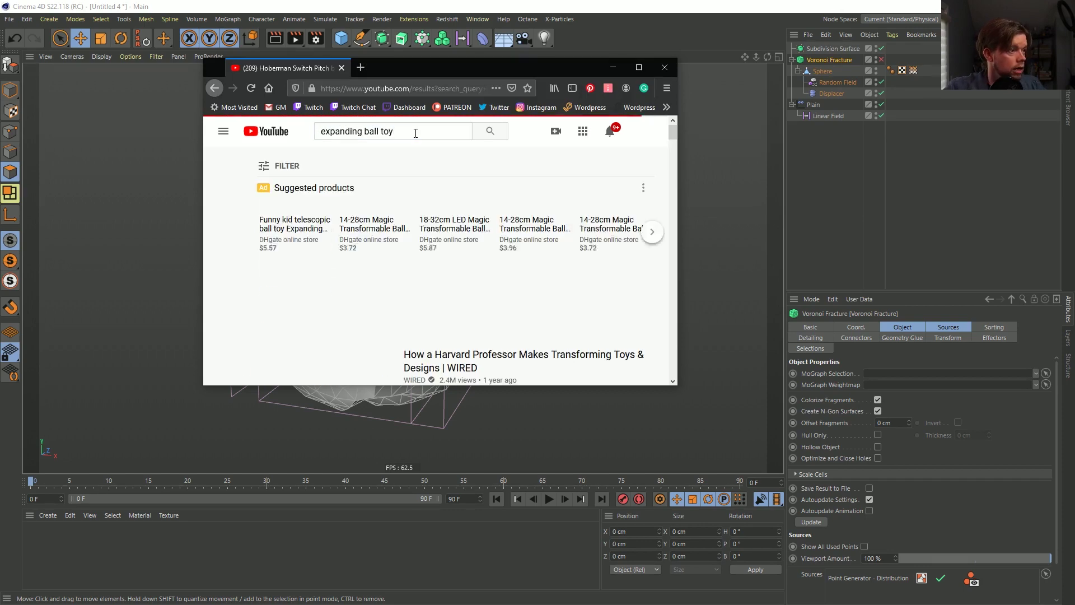
scroll(349, 230, down, 3)
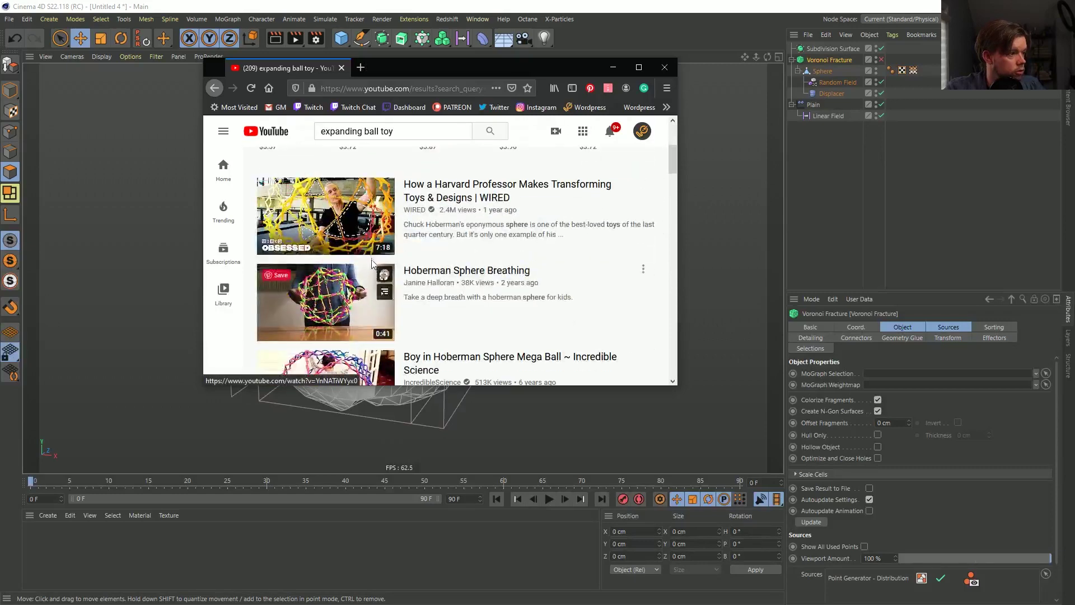
Open the Hoberman Sphere Breathing video and pause it at 0:28.
click(334, 312)
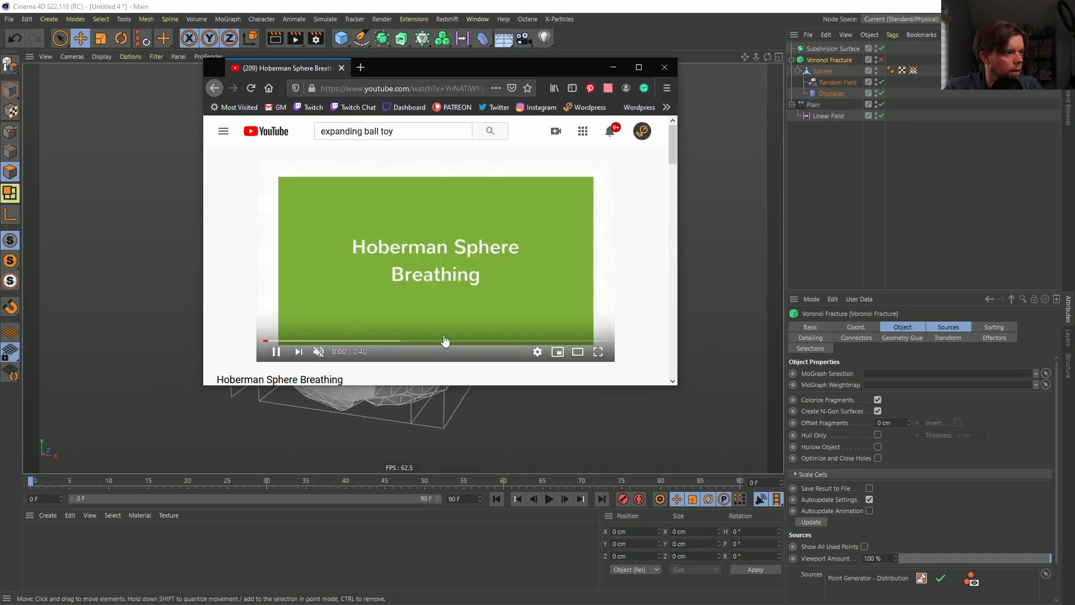
click(436, 350)
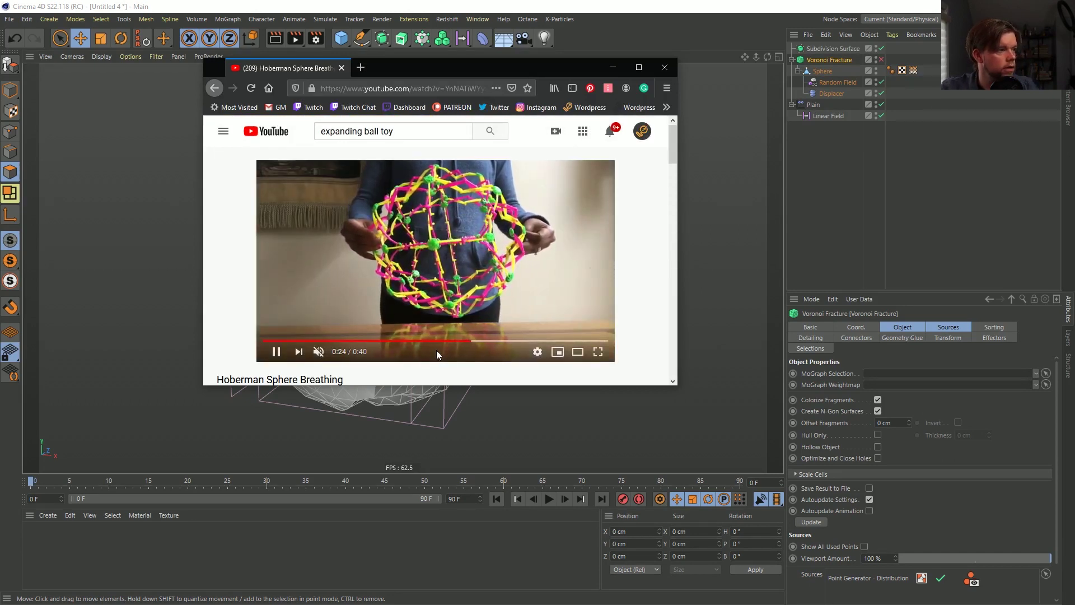
key(Left)
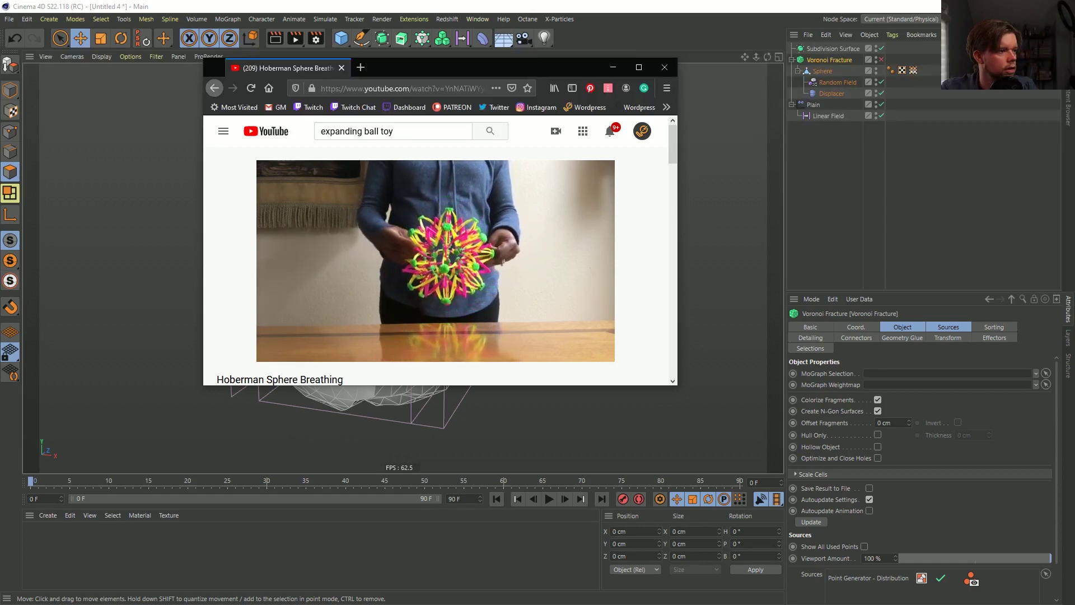
click(442, 302)
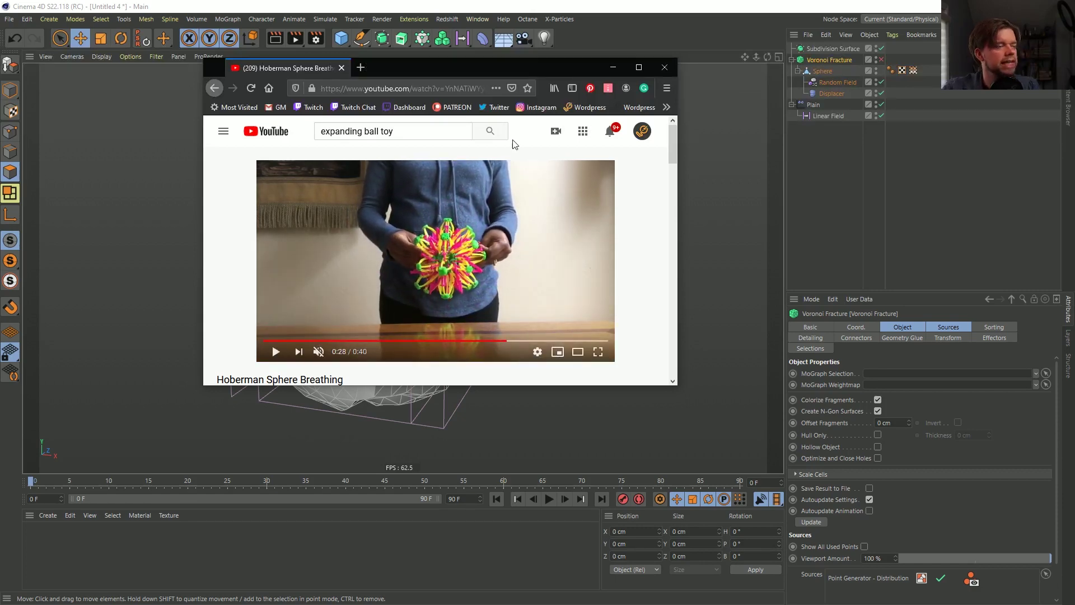
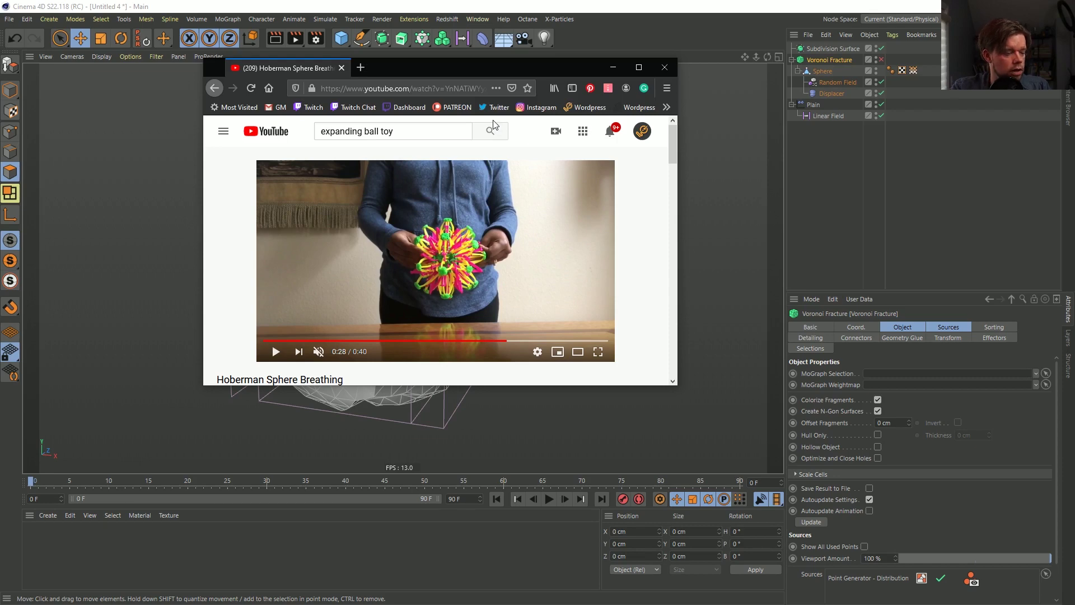
Leave the reference video and start a new, empty Cinema 4D scene.
key(alt+Tab)
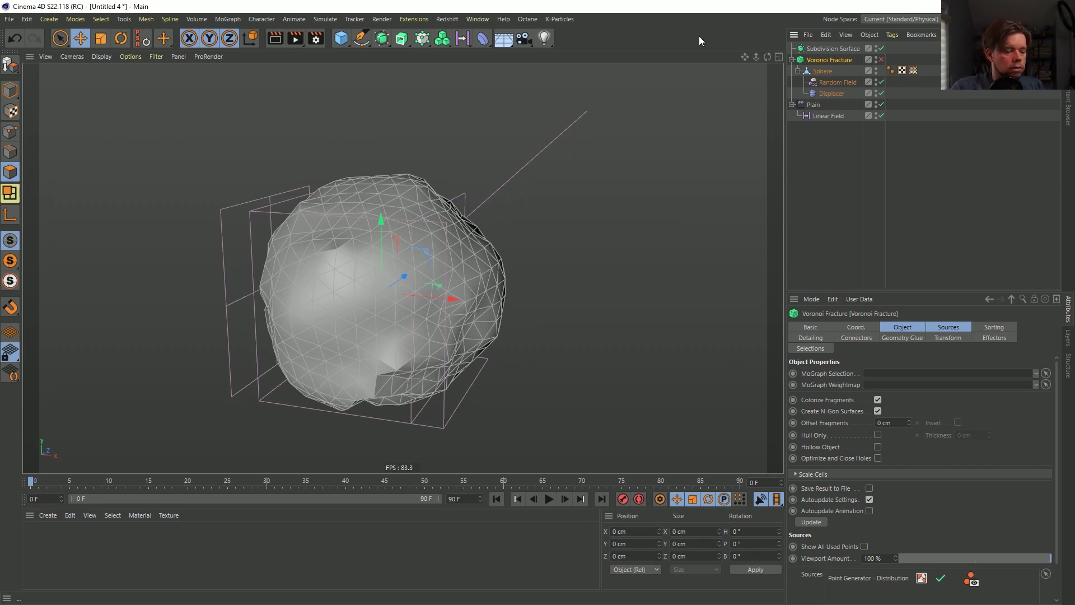
key(ctrl+n)
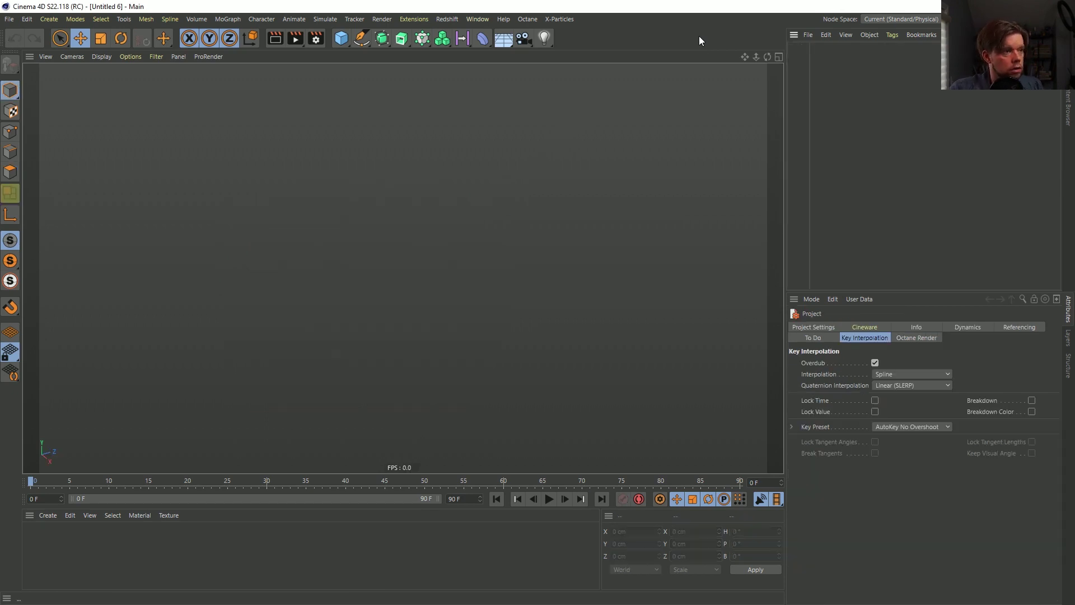
Add a Figure mannequin from the Cube flyout and wrap it in a Connect object.
click(341, 38)
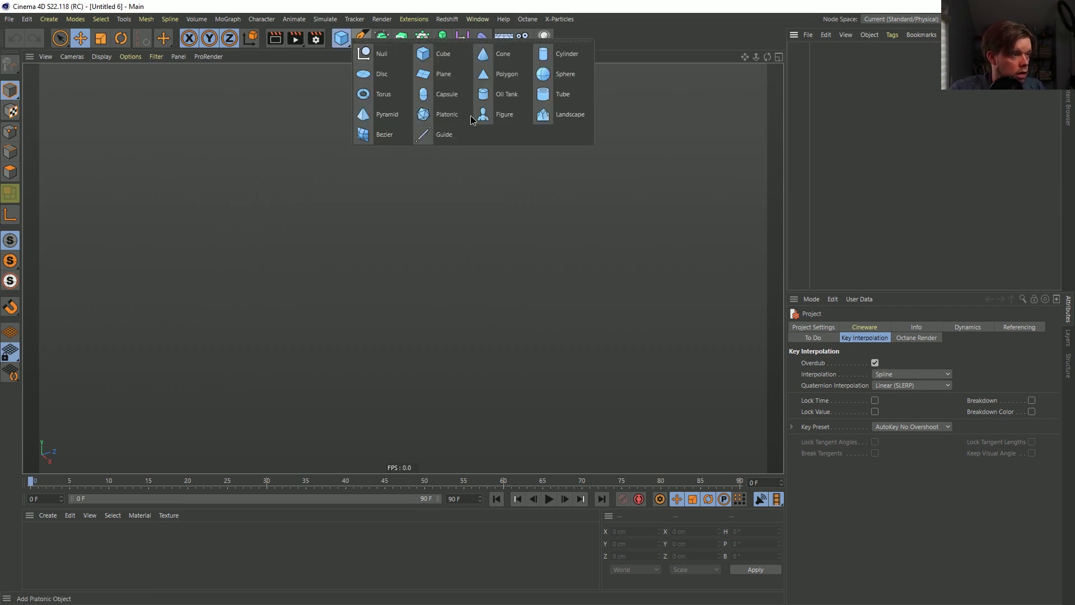
click(489, 117)
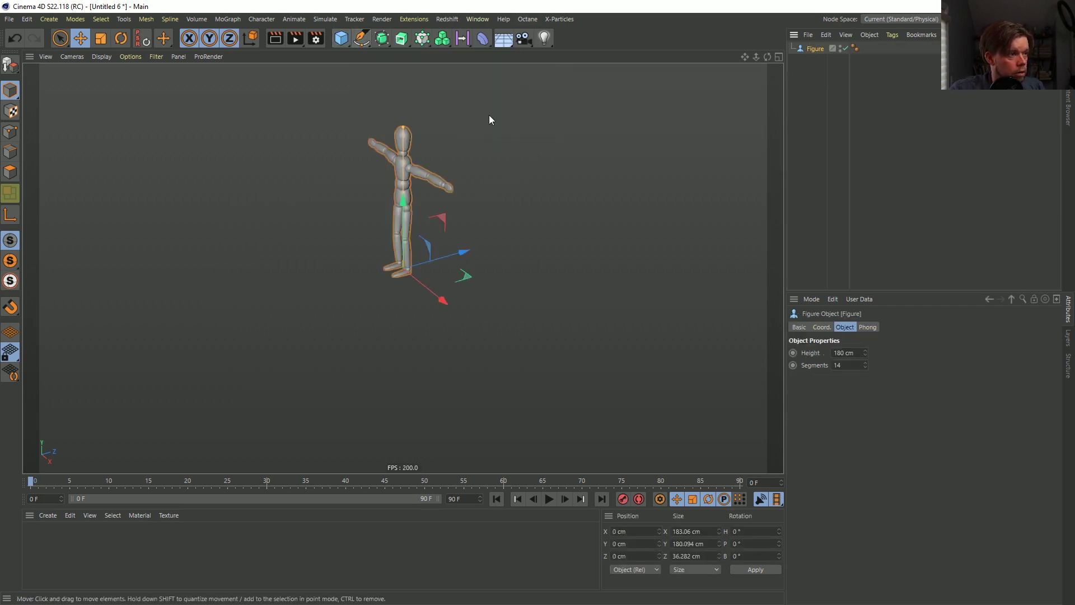
key(c)
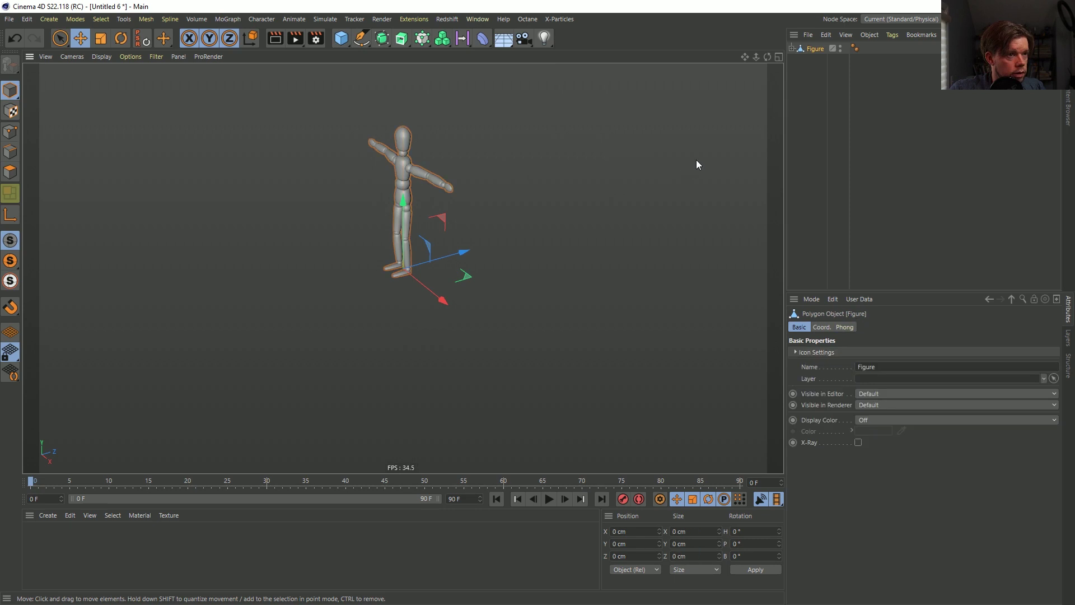
click(791, 49)
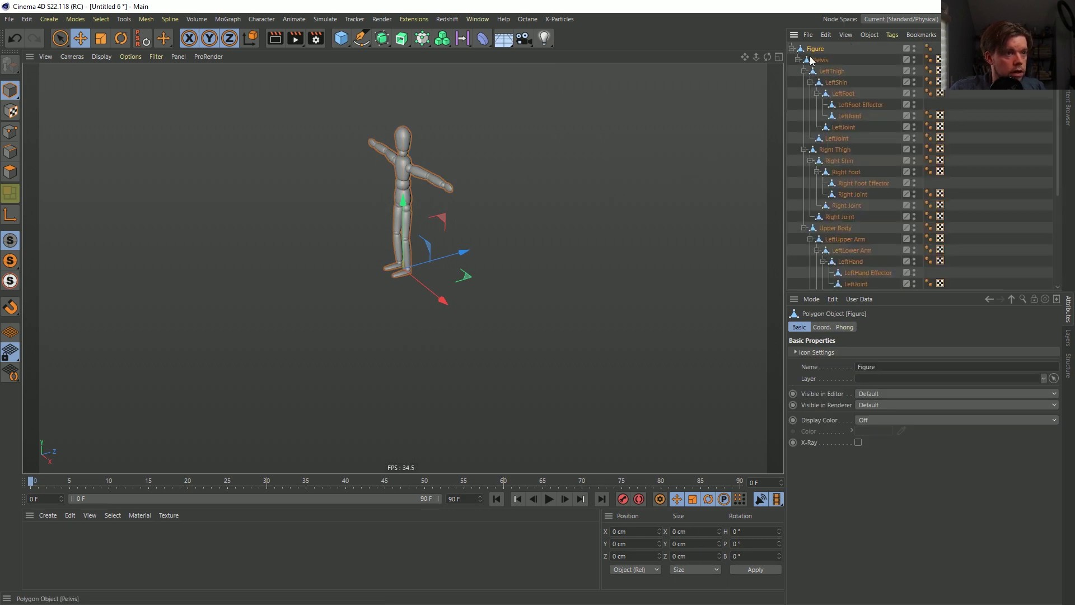
key(ctrl+z)
key(ctrl+z)
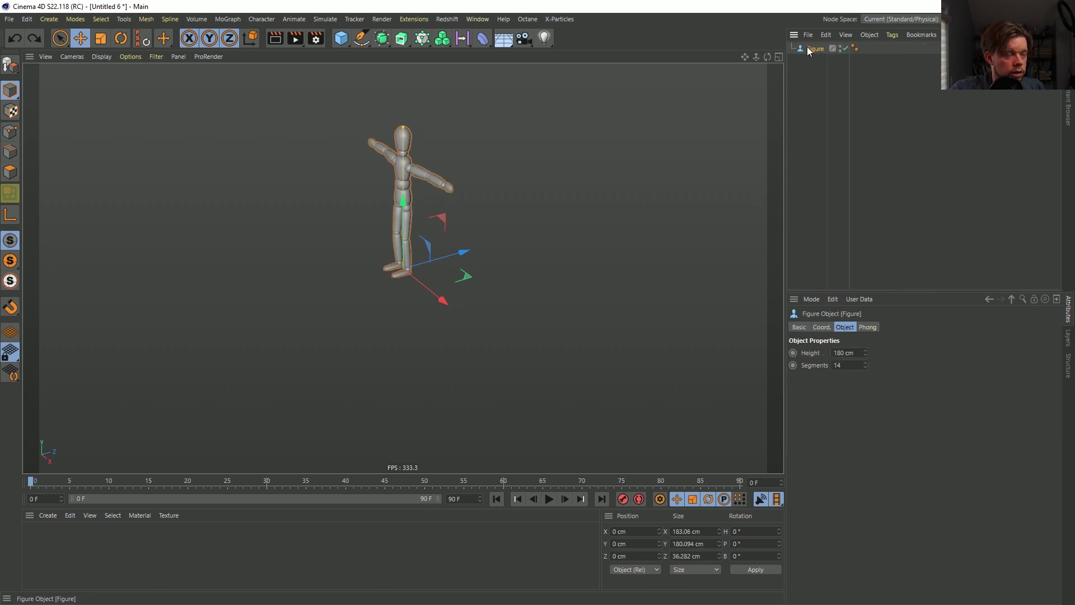
click(382, 37)
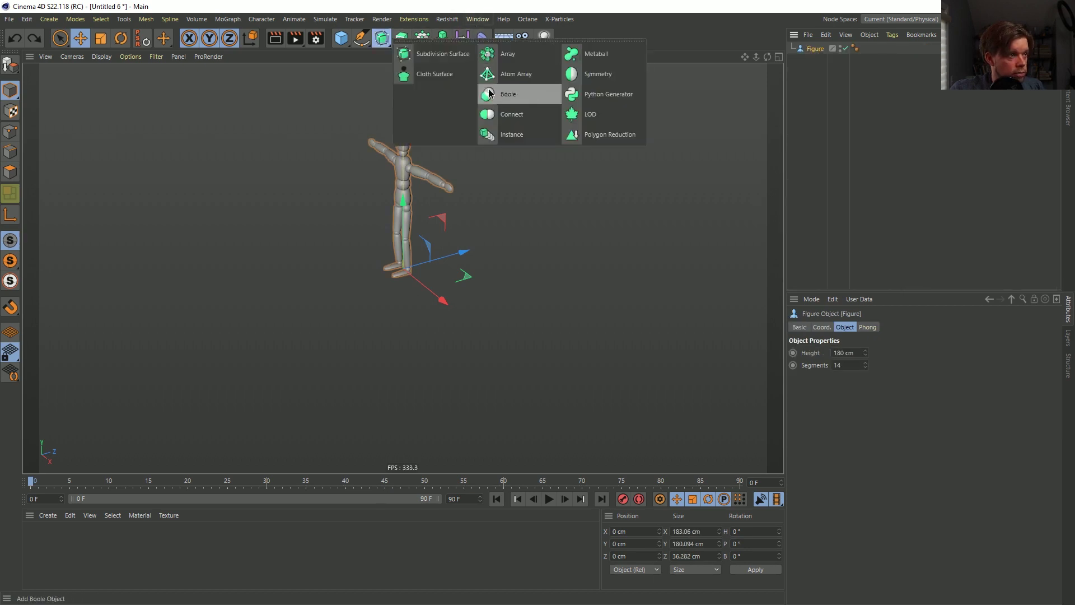
alt+click(504, 92)
Make the Connect editable and select all of its polygons in polygon mode.
key(c)
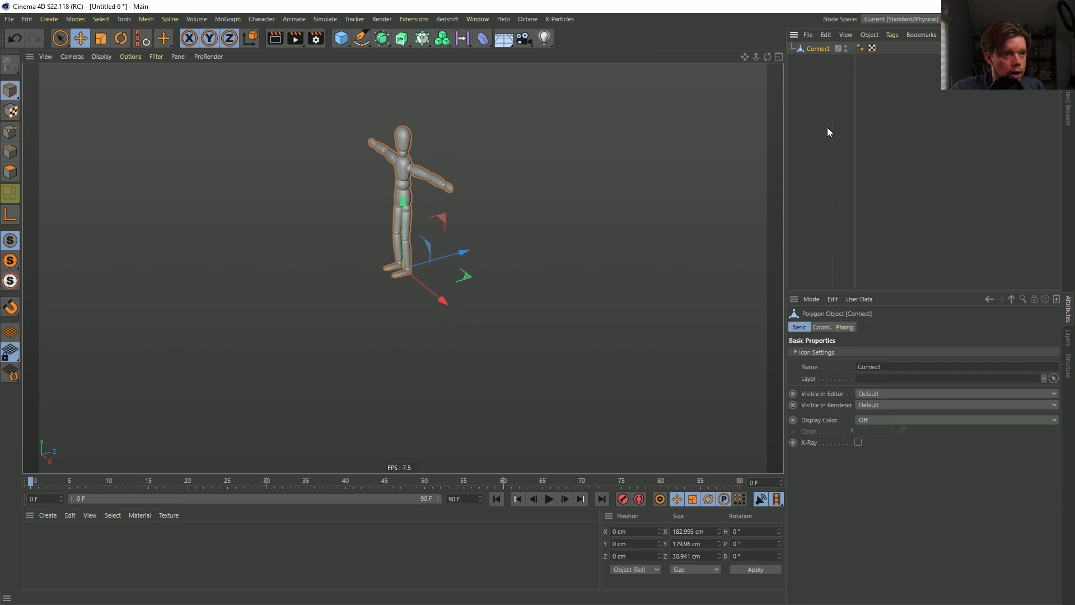
click(9, 174)
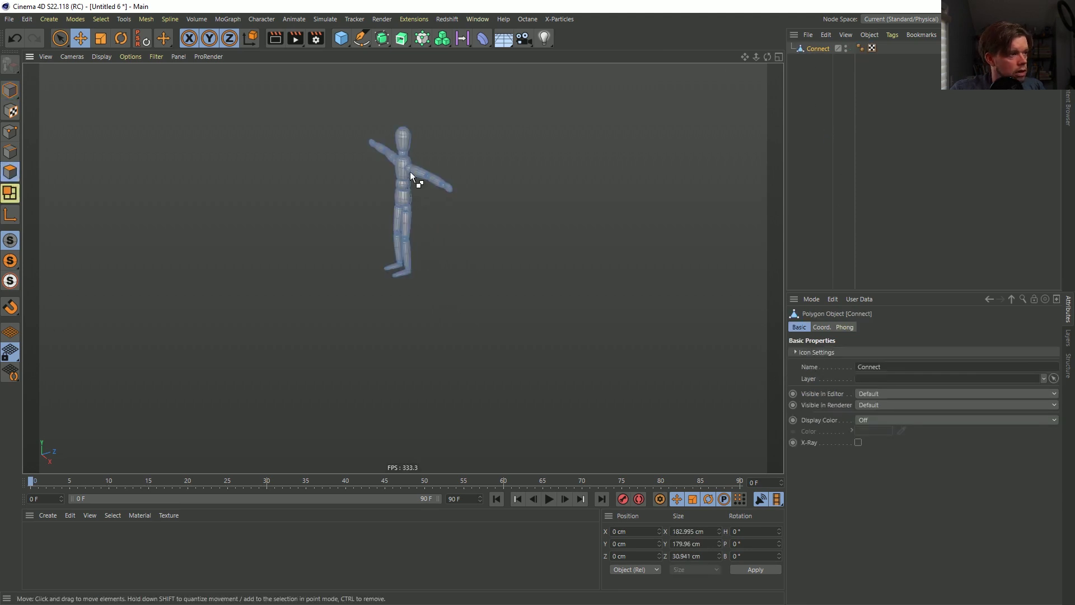
key(ctrl+a)
right_click(407, 172)
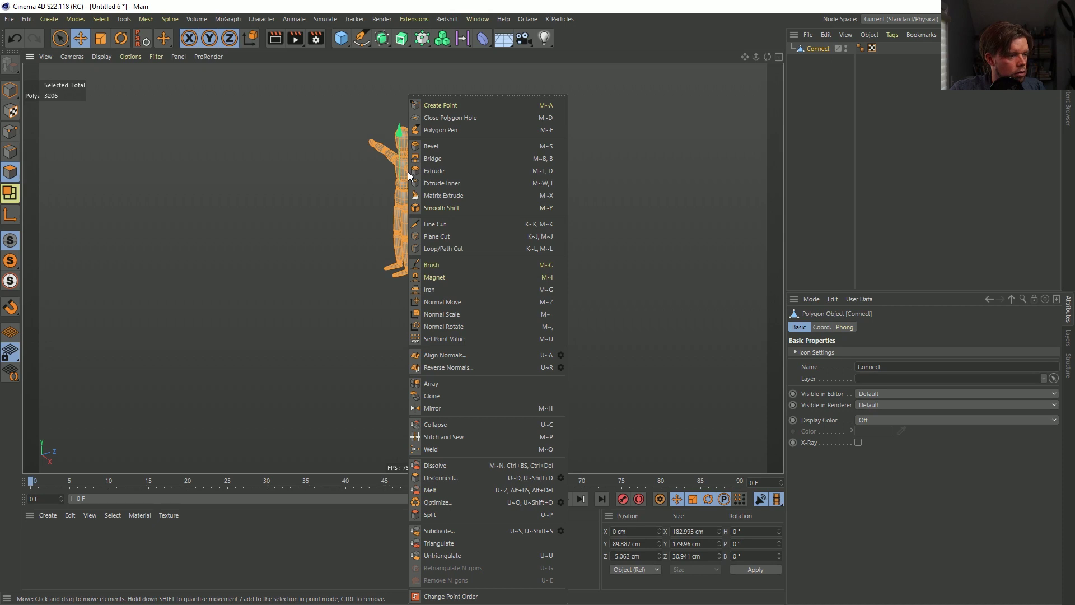
key(Escape)
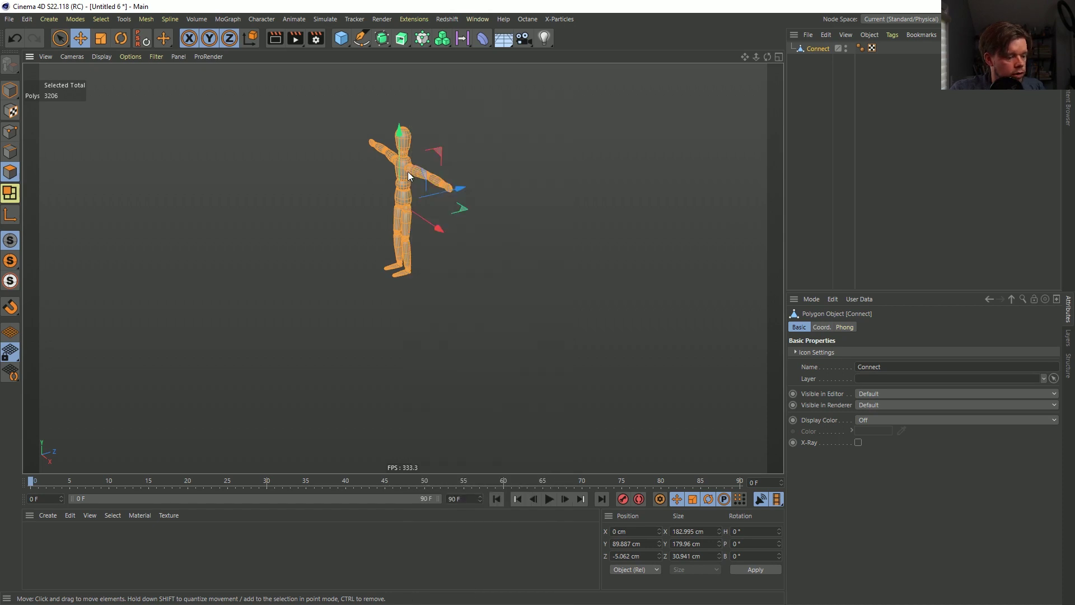
key(shift+c)
text(explo)
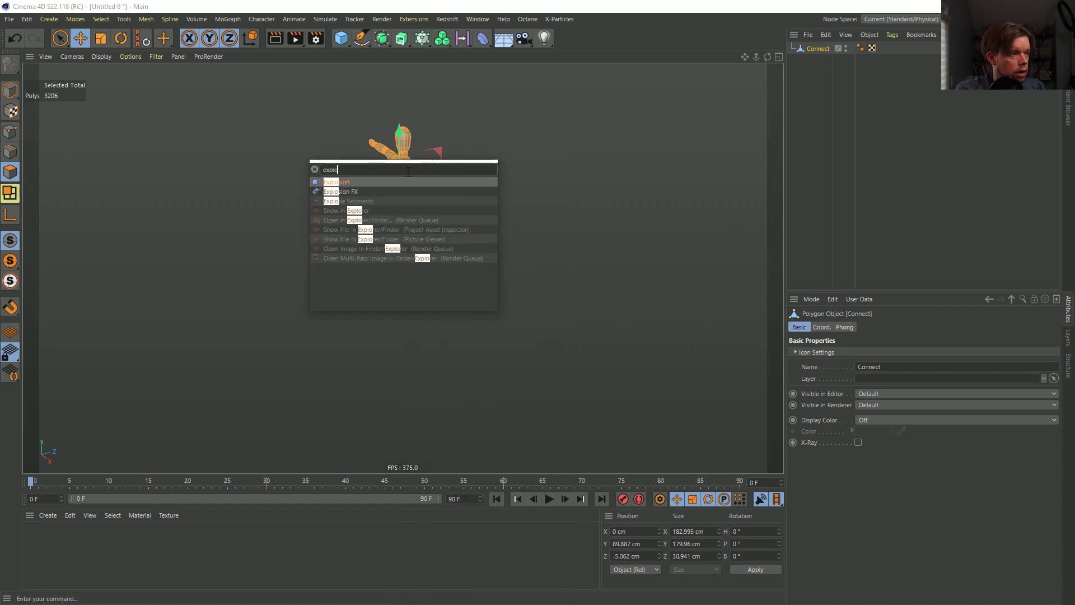
key(Escape)
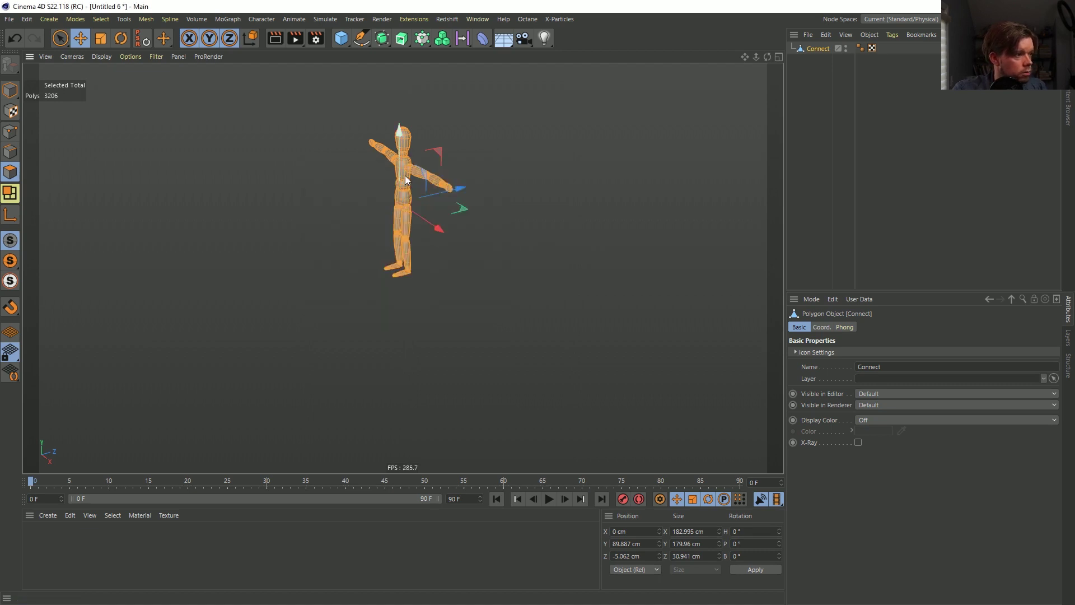
Split the mesh with Mesh > Conversion > Polygon Groups to Objects.
click(90, 22)
mouse_move(124, 21)
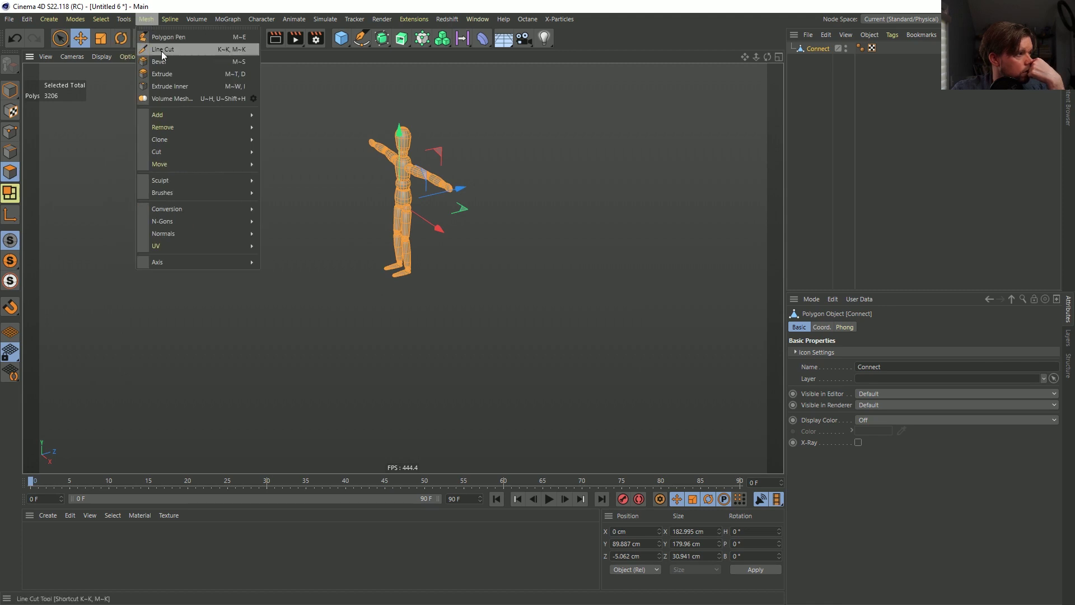
mouse_move(181, 115)
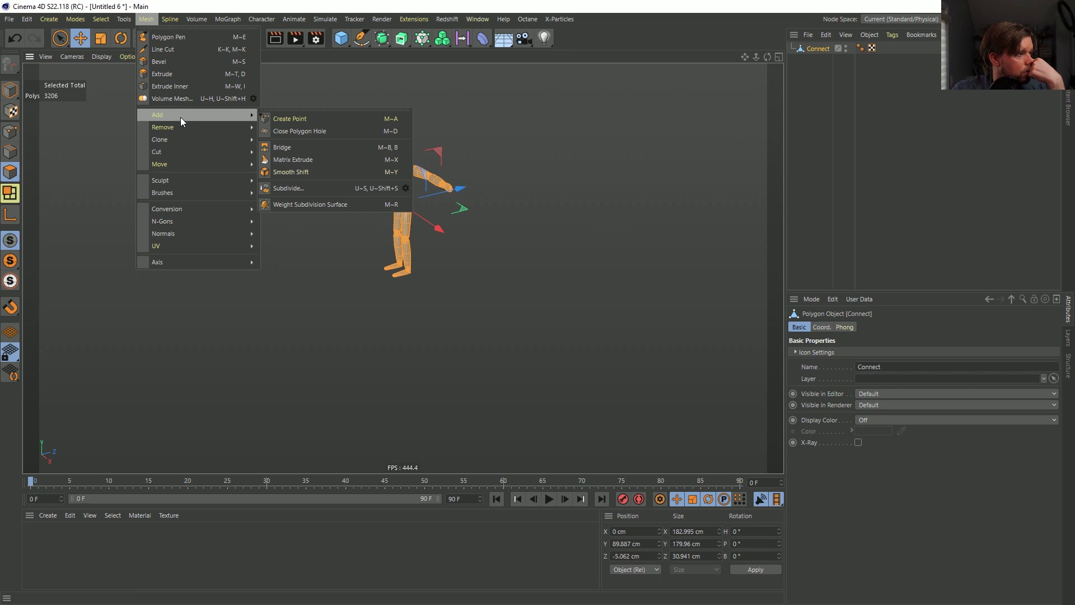
mouse_move(173, 138)
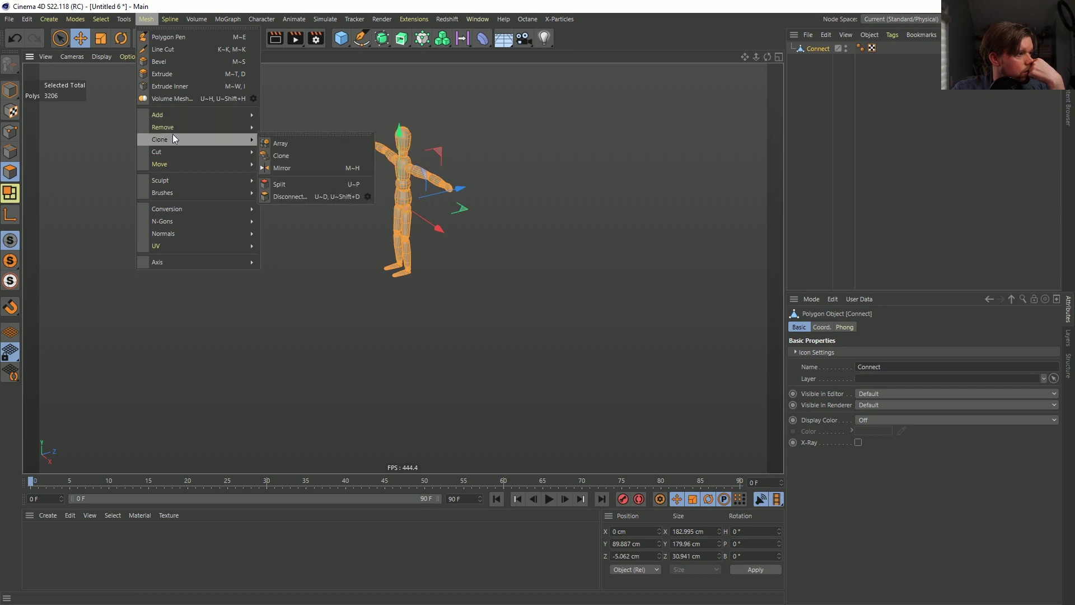
mouse_move(176, 211)
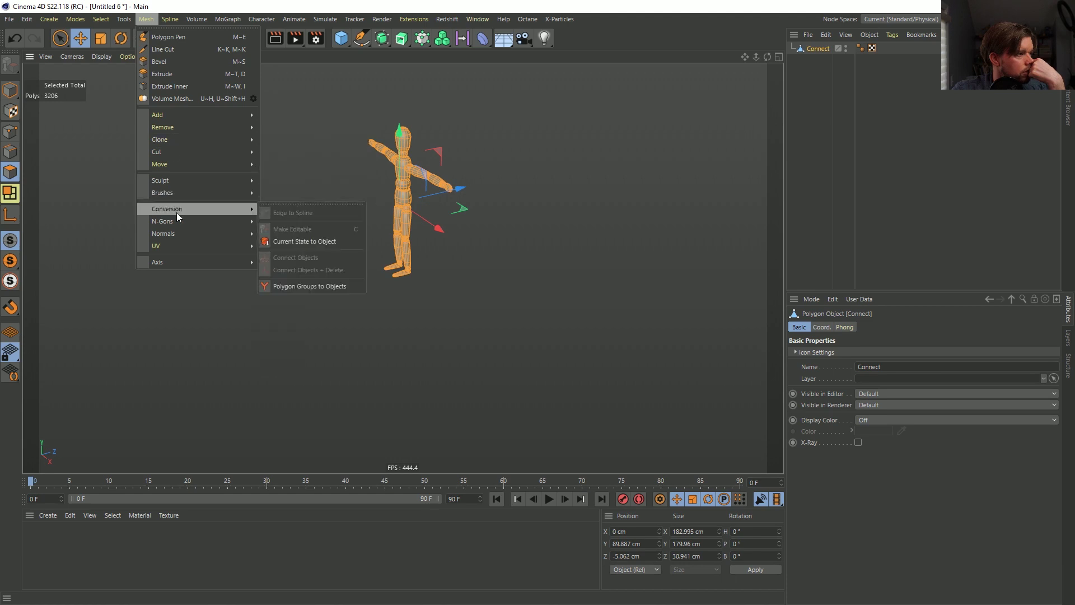
click(311, 289)
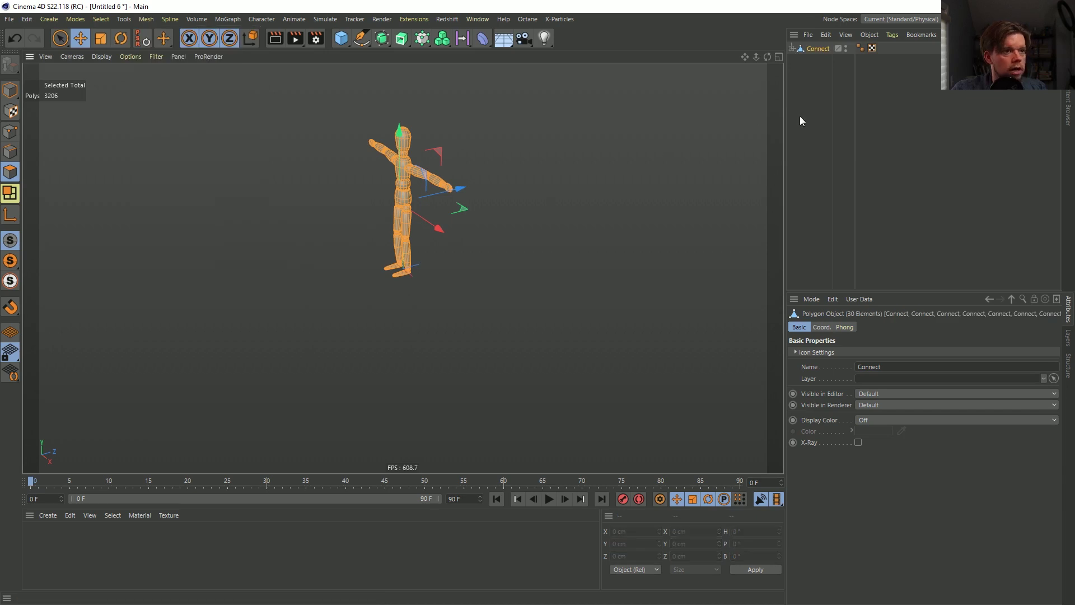
Move all the separated body-part objects out of their parent and return to Model mode.
click(792, 49)
click(821, 66)
scroll(821, 66, down, 1)
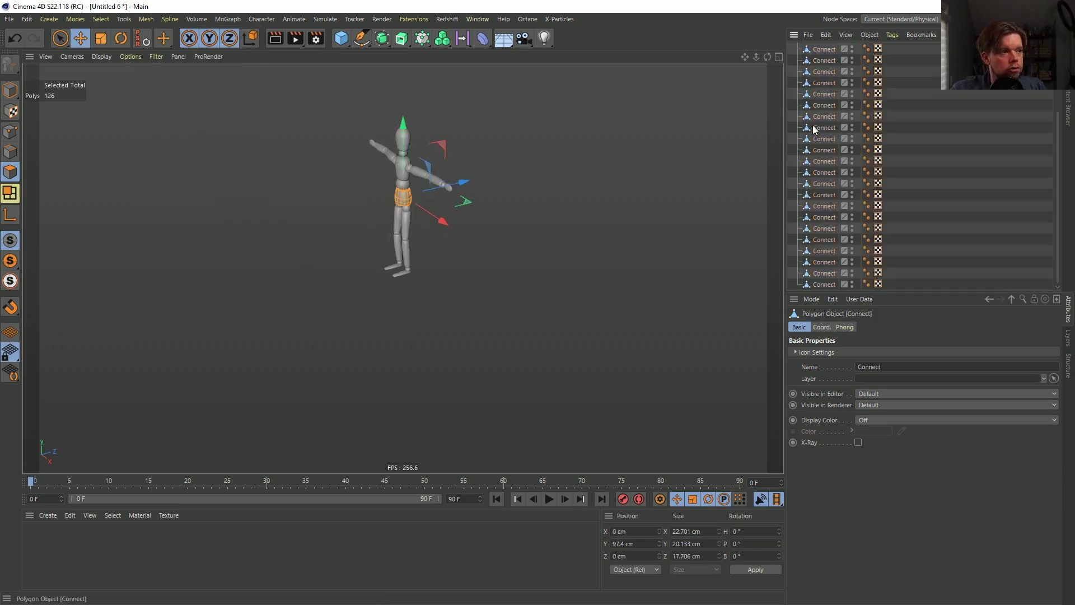
shift+click(833, 286)
scroll(834, 275, up, 1)
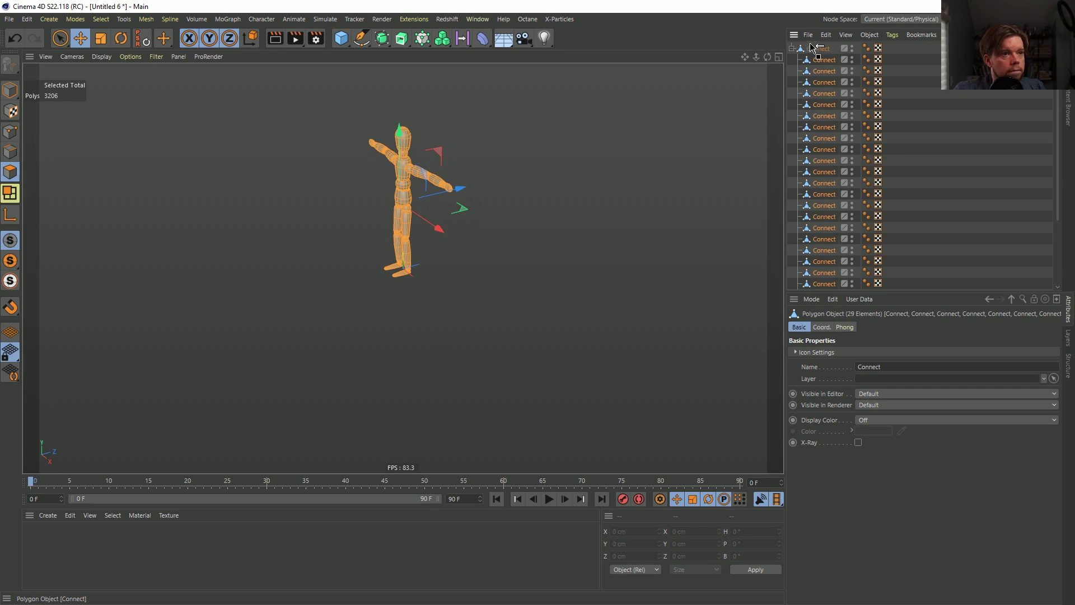
drag(811, 47, 812, 273)
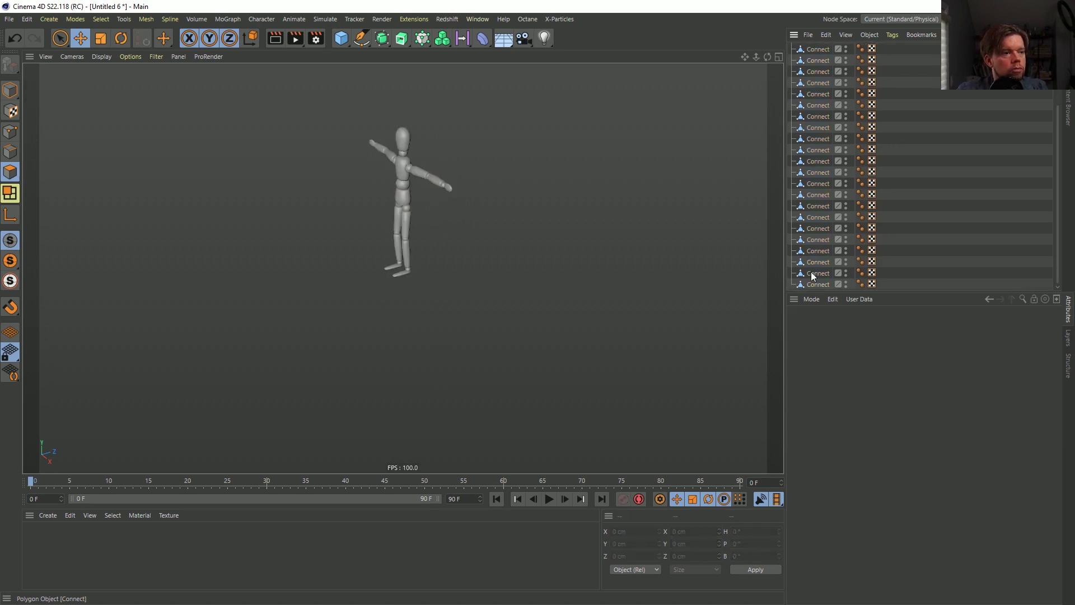
click(10, 89)
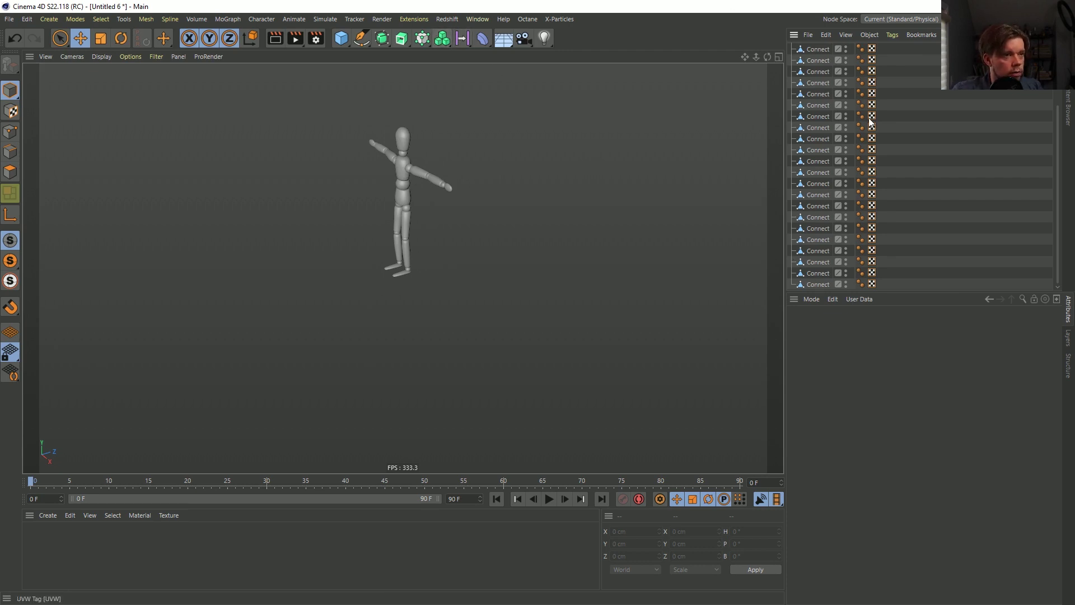
Add a Fracture object from the MoGraph flyout.
scroll(865, 120, up, 3)
drag(855, 118, 862, 117)
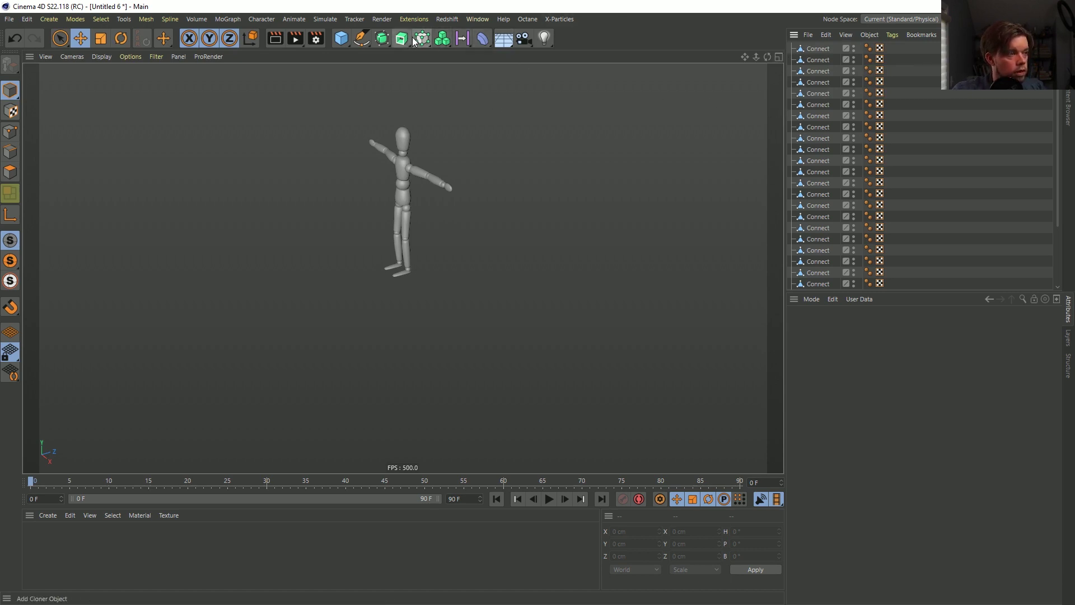
drag(442, 38, 448, 51)
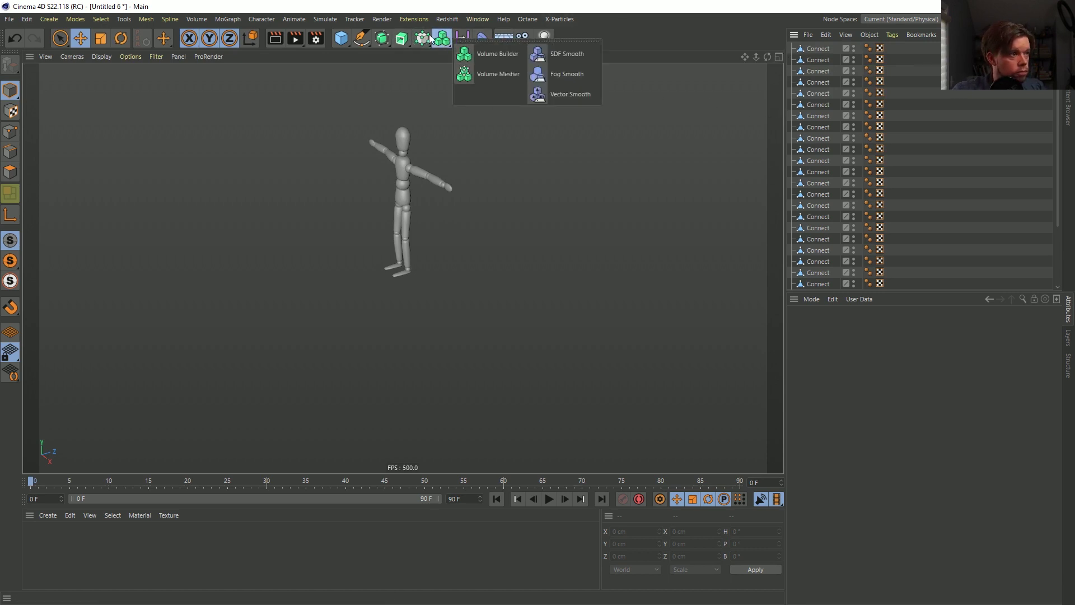
click(429, 36)
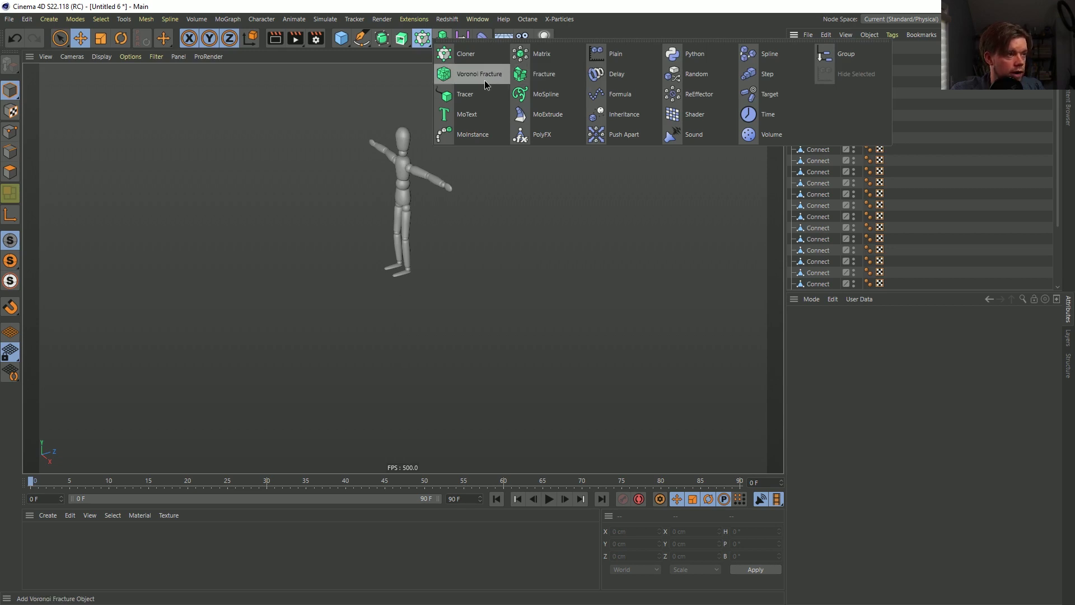
click(831, 57)
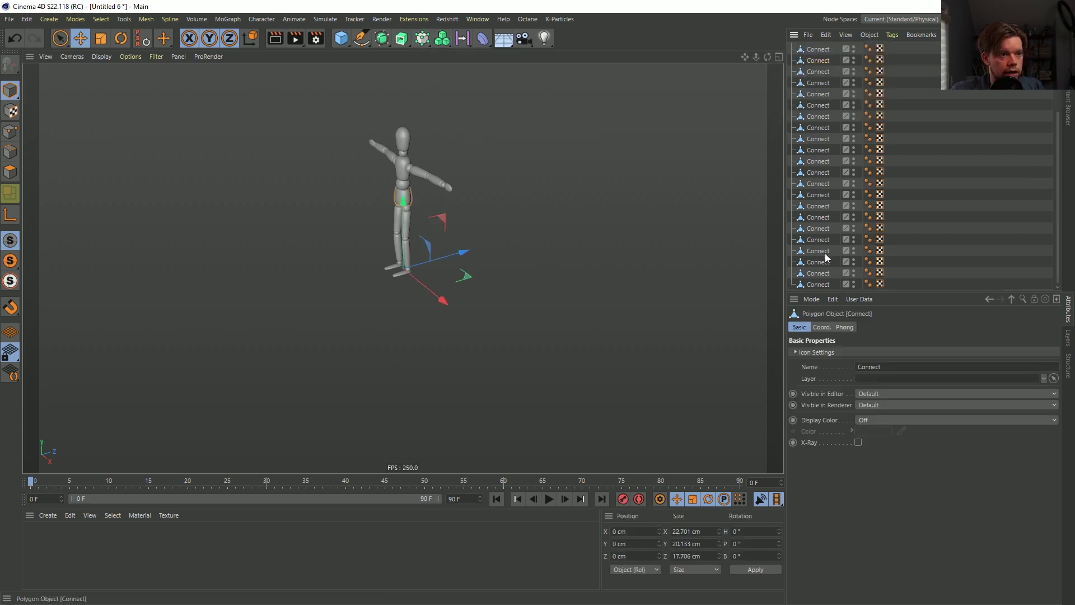
Drag all 29 body-part objects into Fracture, then frame the figure front-on.
shift+click(812, 285)
drag(811, 284, 818, 51)
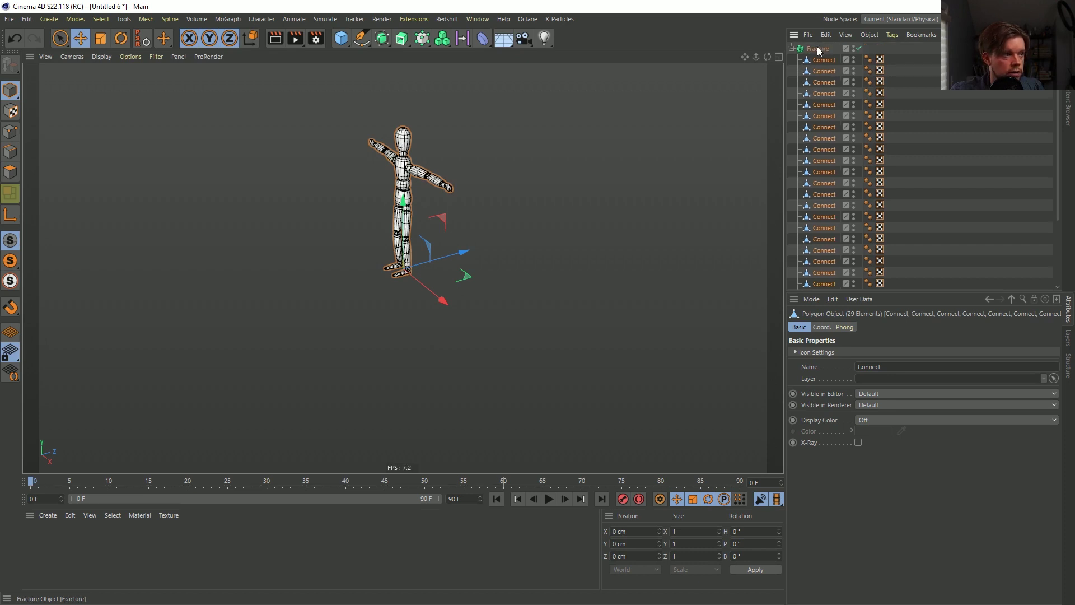
click(818, 49)
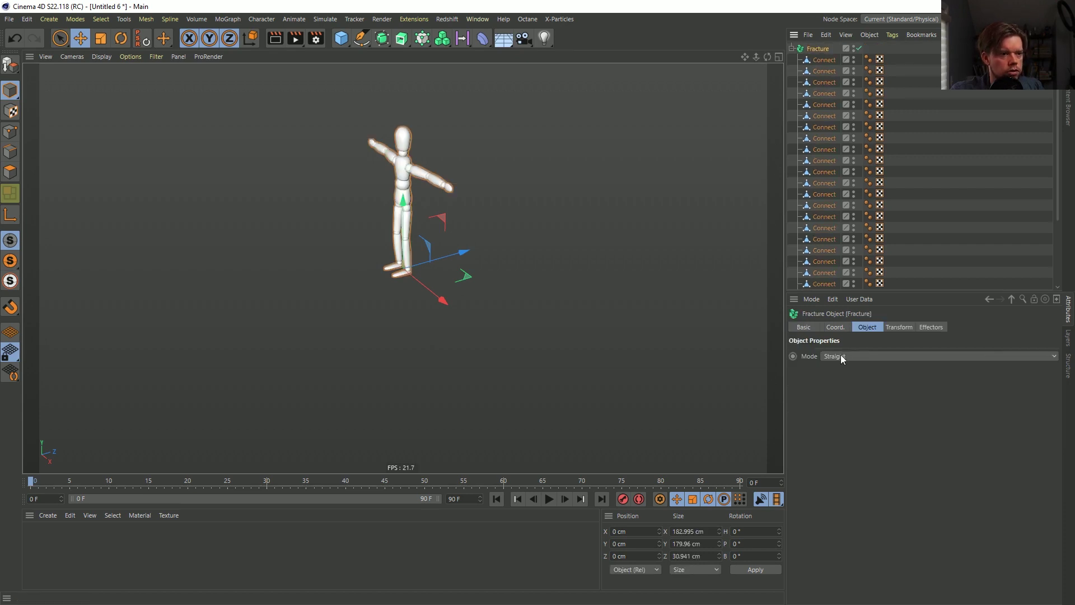
alt+drag(426, 180, 459, 179)
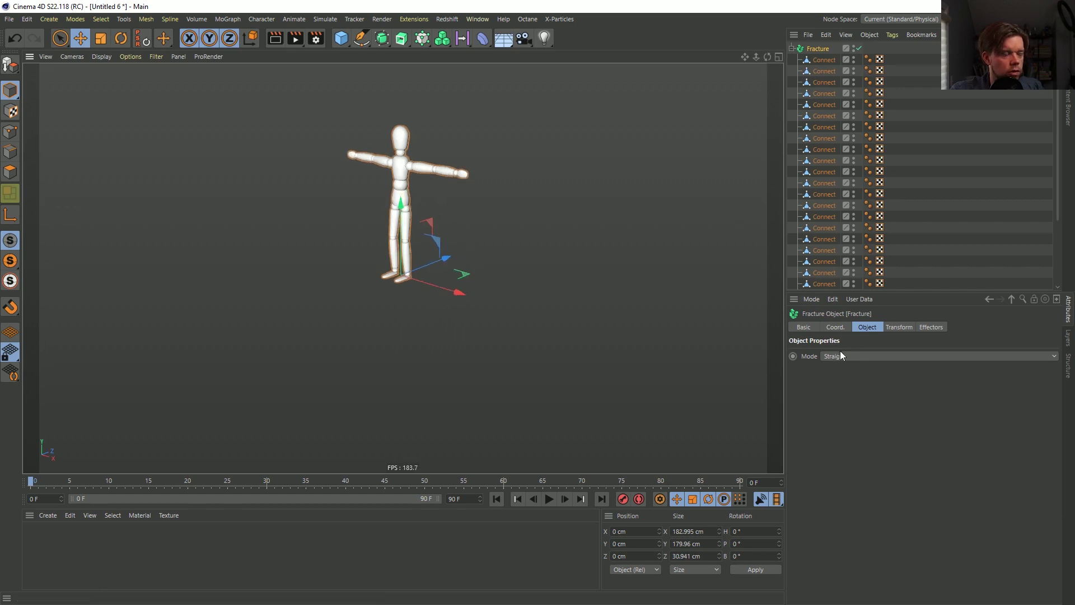
alt+right_drag(413, 168, 486, 237)
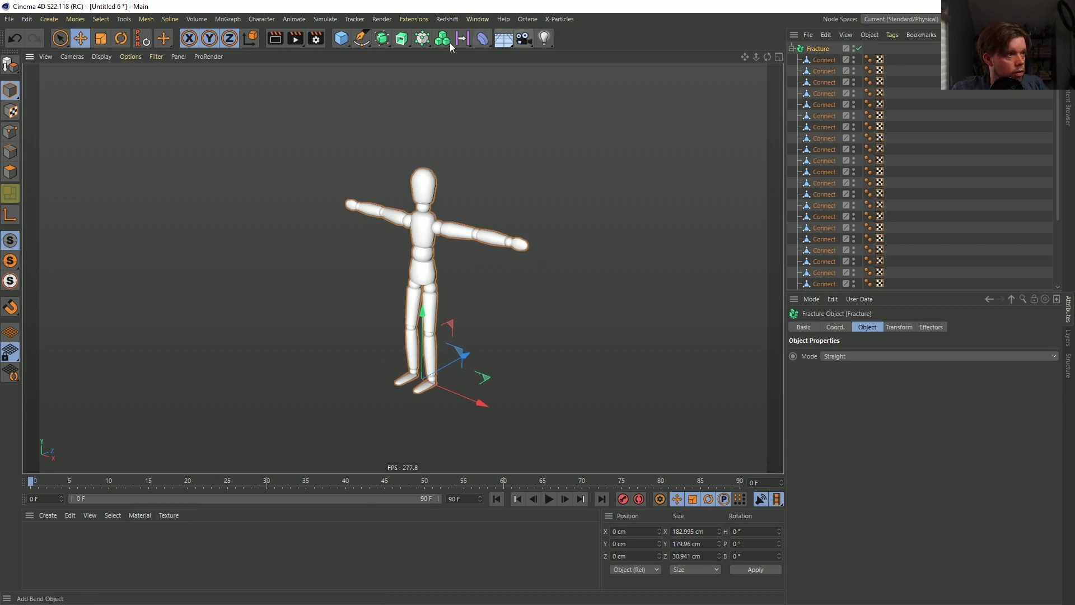
Add a Plain effector with Position unchecked and a Linear Field in its falloff.
click(422, 38)
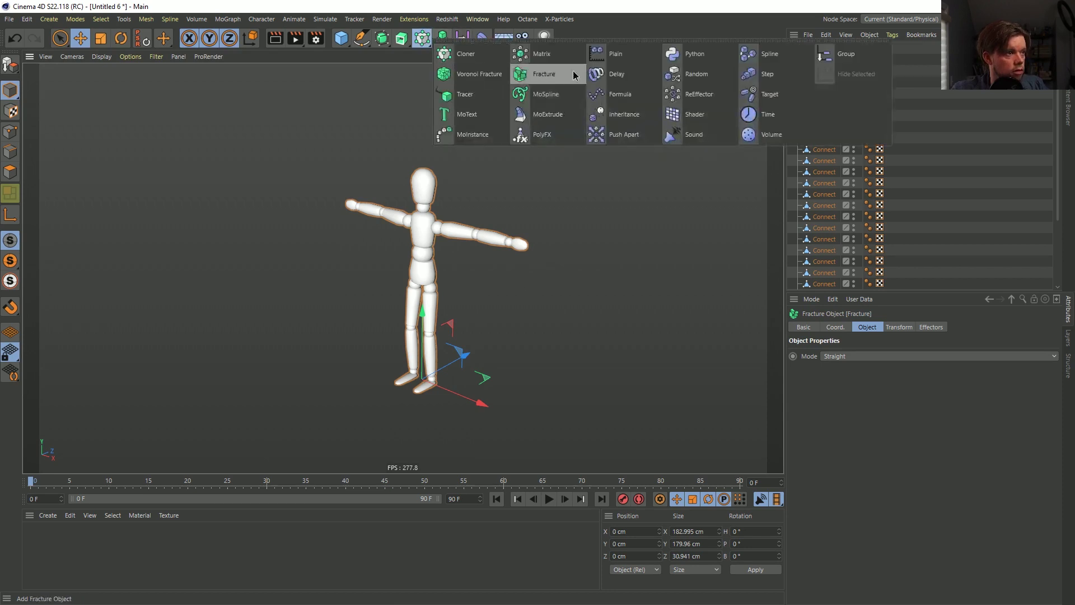
click(622, 55)
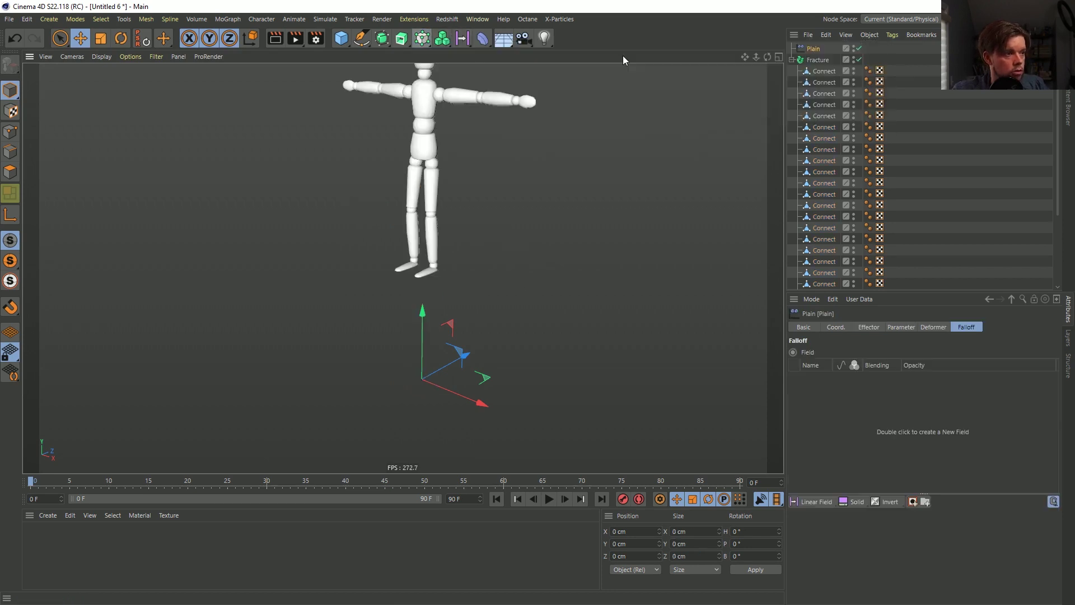
click(890, 328)
click(883, 327)
click(890, 328)
click(834, 375)
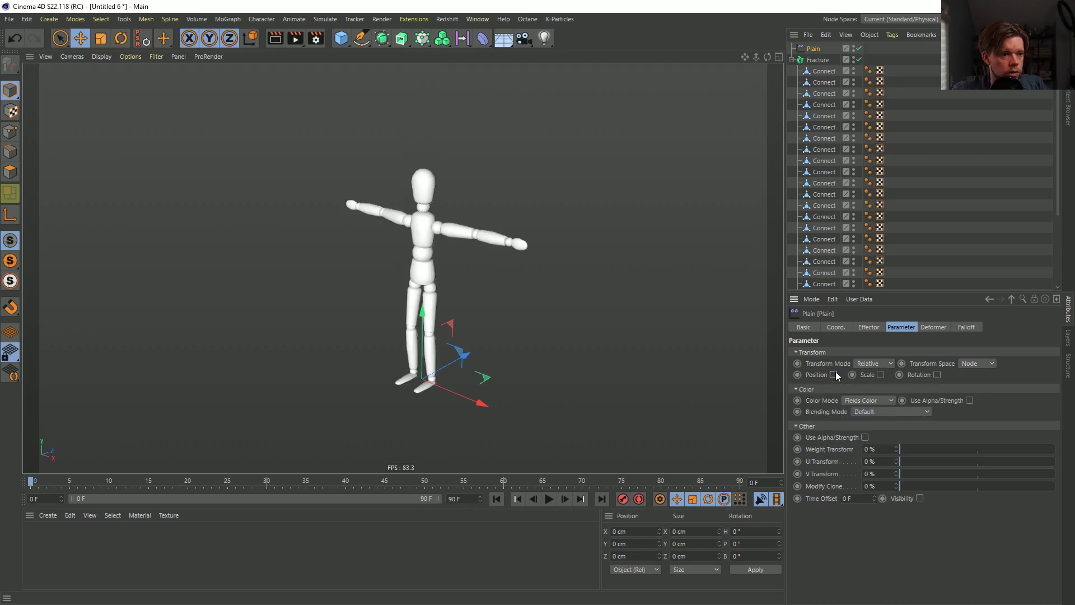
click(955, 329)
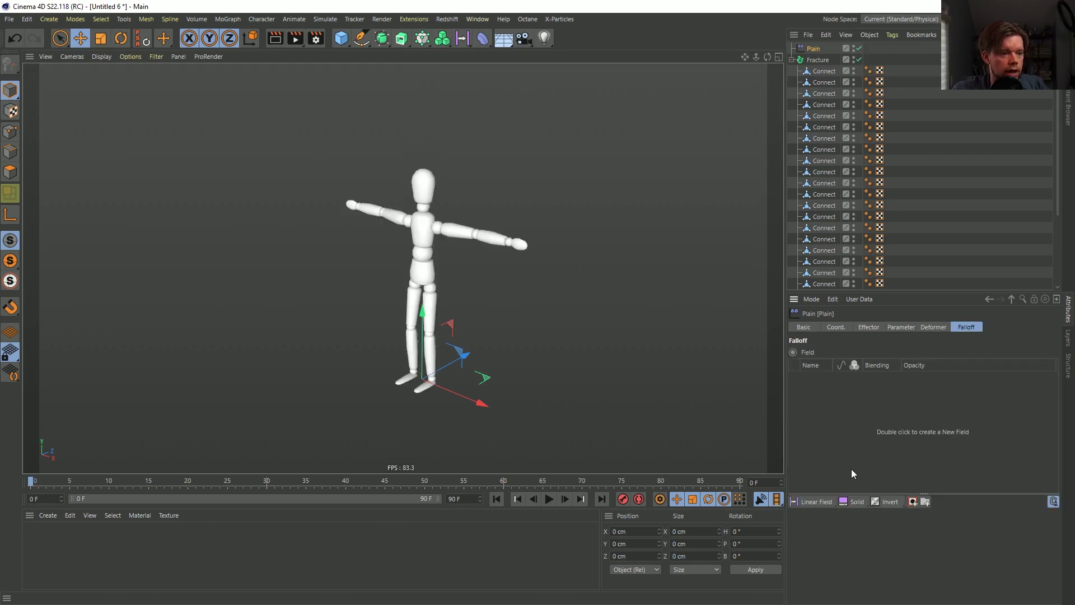
click(823, 502)
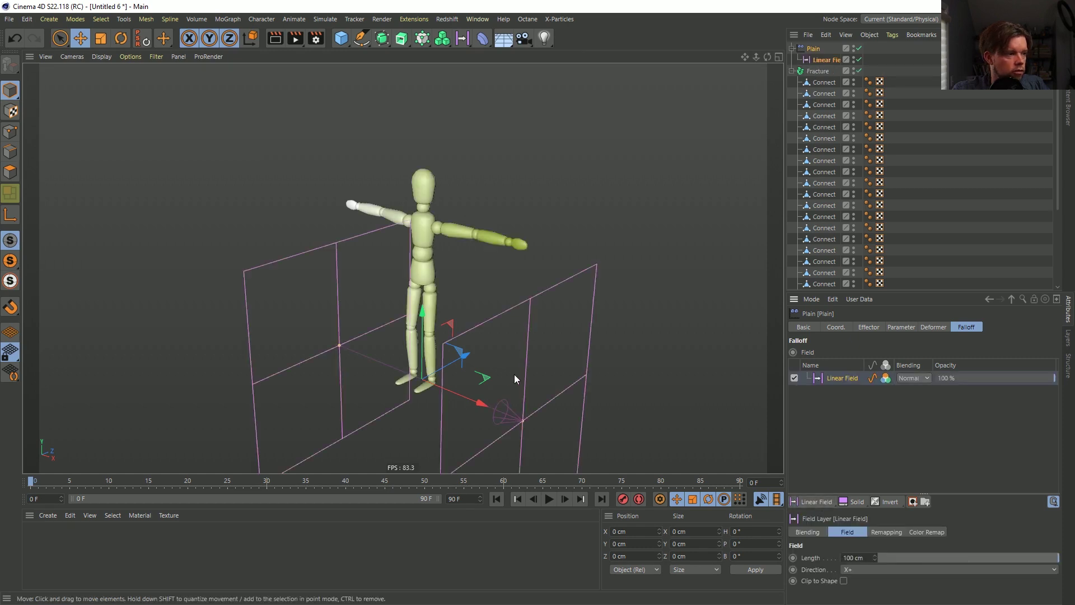
Raise the Linear Field and set its colour remap to the Full Colors gradient.
drag(424, 312, 421, 210)
alt+drag(458, 255, 509, 250)
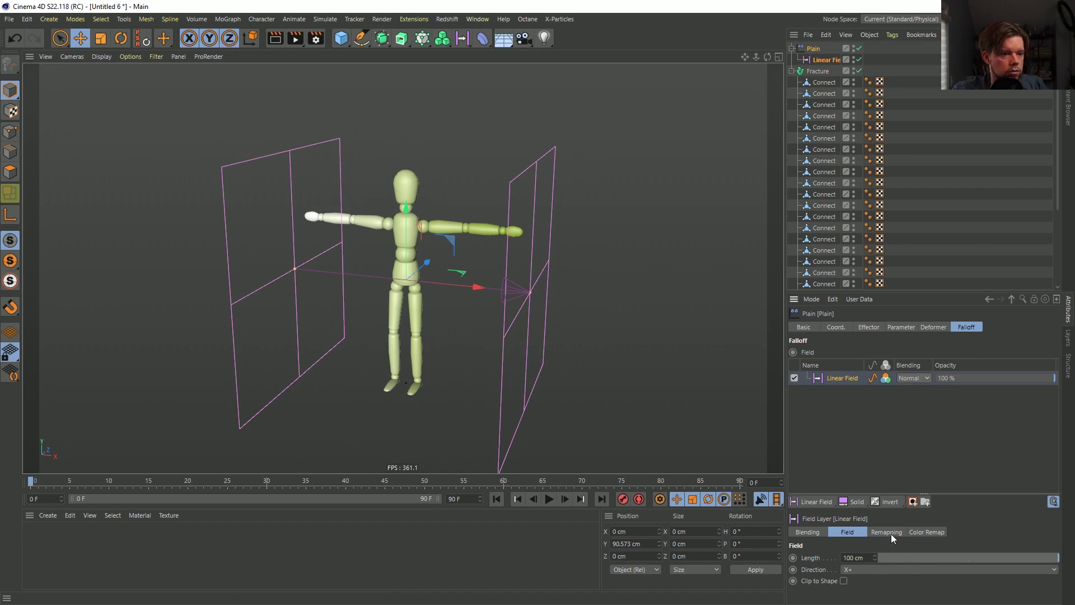
click(932, 532)
click(870, 558)
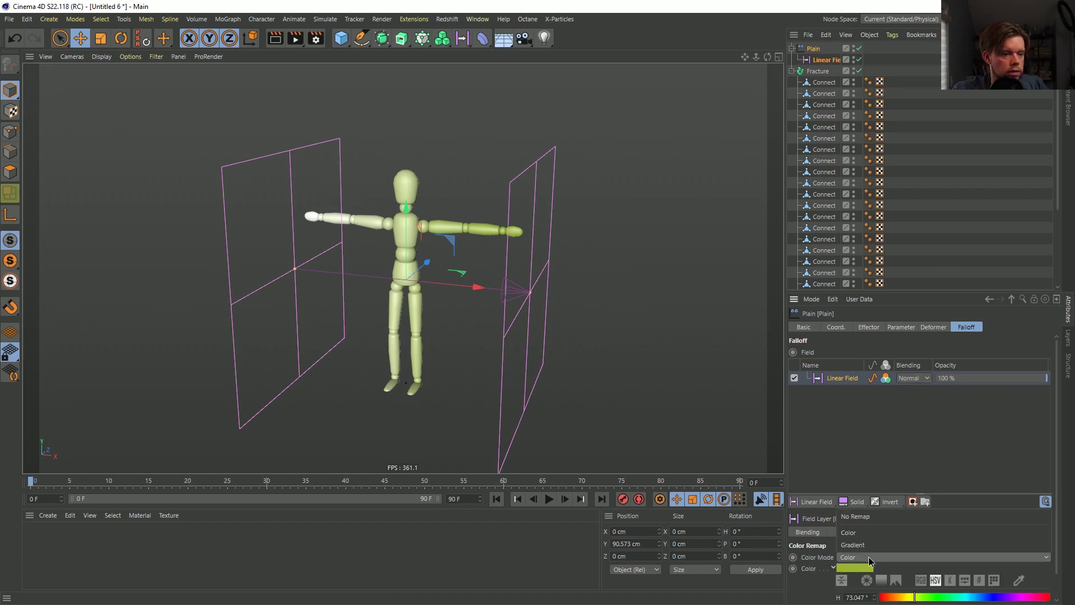
click(862, 547)
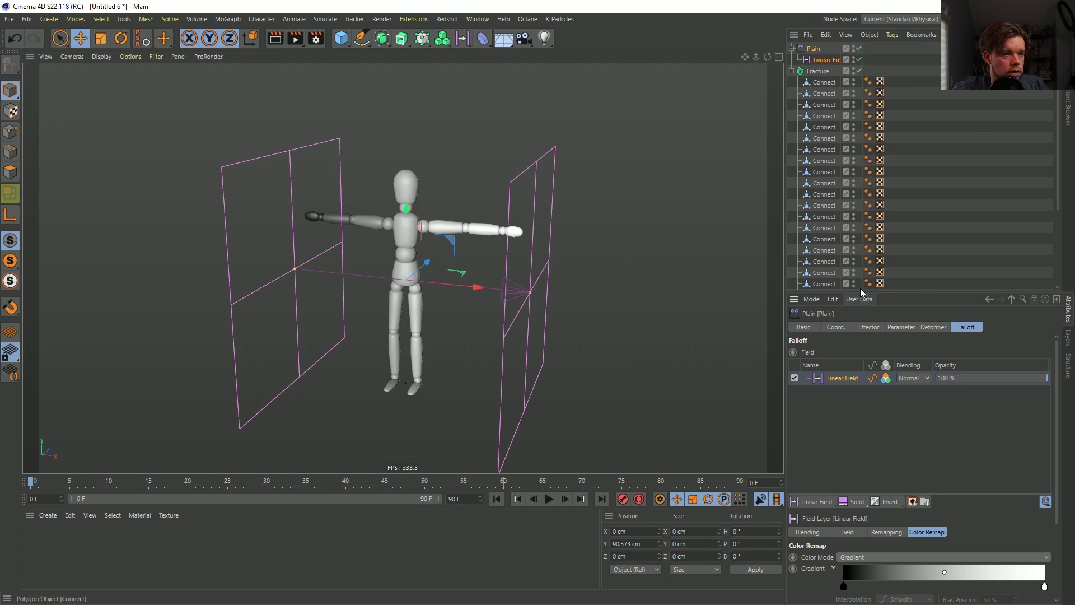
drag(857, 292, 858, 167)
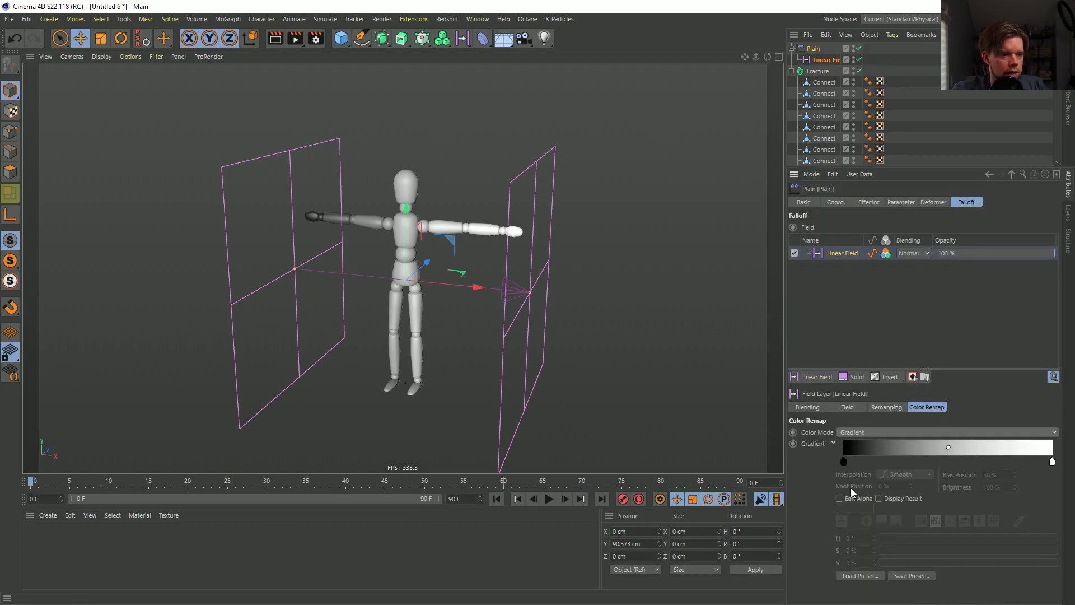
click(834, 444)
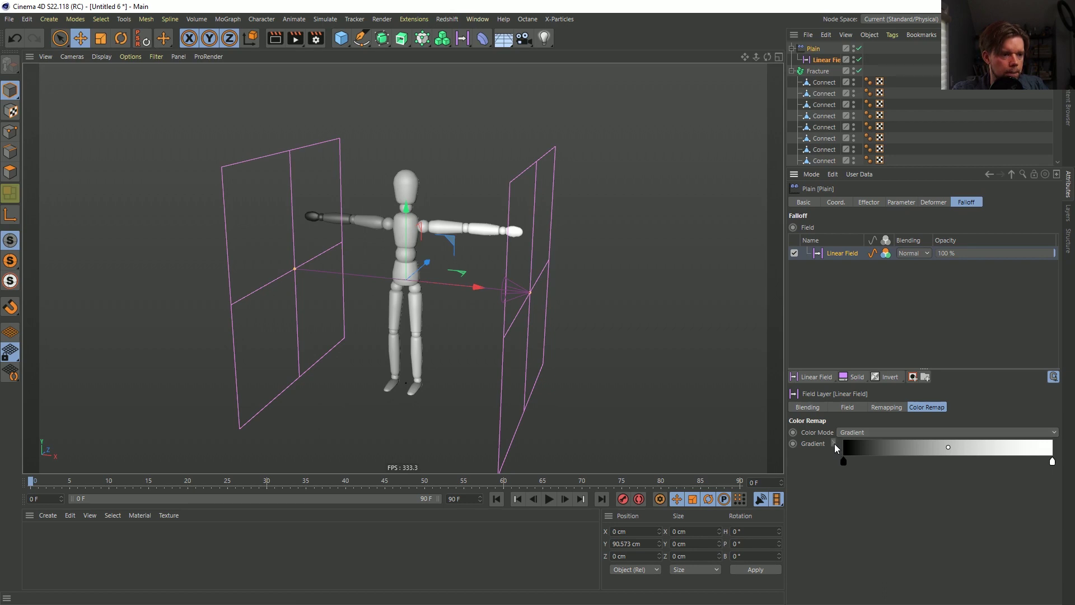
click(835, 443)
click(861, 575)
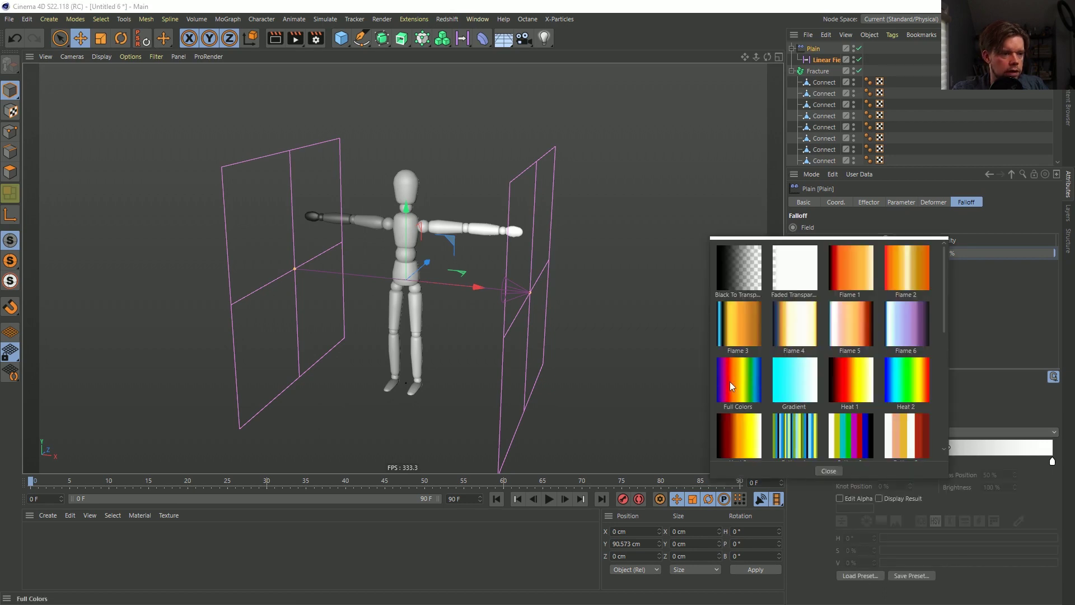
double_click(741, 390)
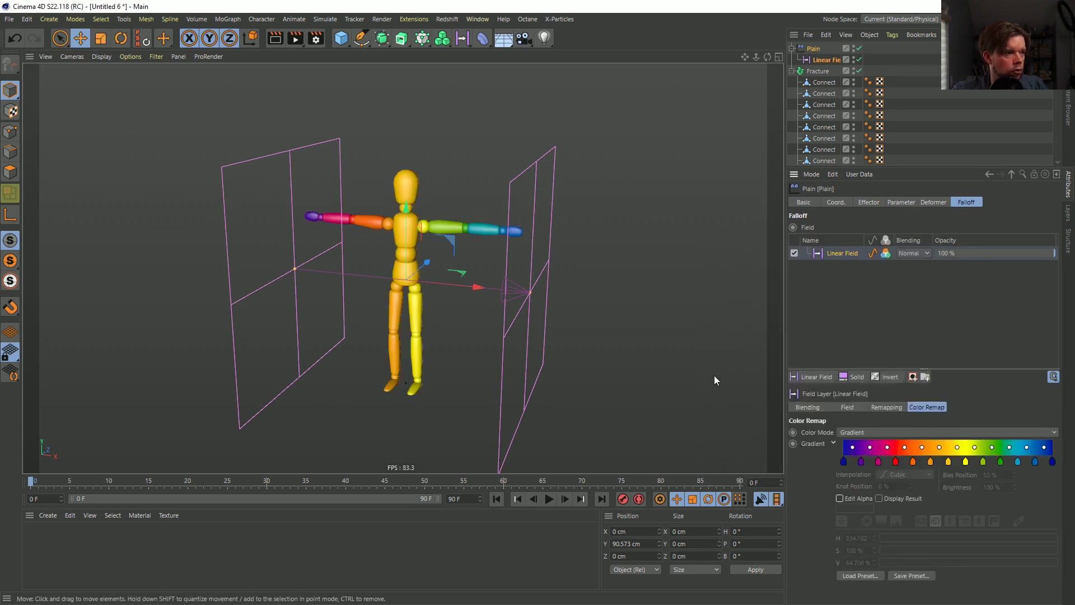
Rotate the Linear Field so the rainbow runs diagonally across the figure.
key(r)
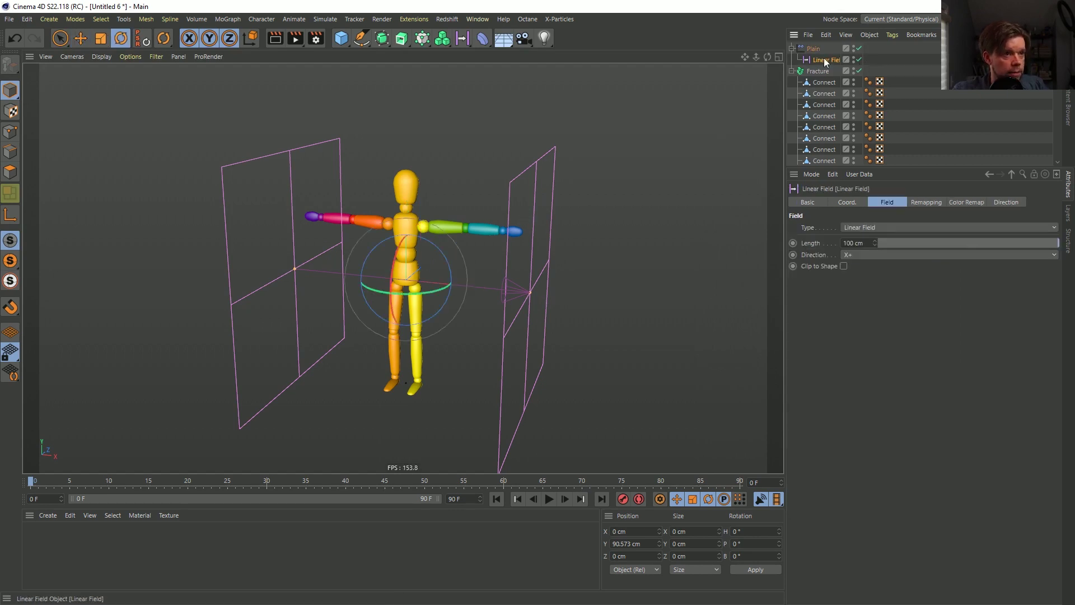
mouse_move(439, 247)
mouse_down()
mouse_move(386, 224)
mouse_move(345, 238)
mouse_move(335, 313)
mouse_move(457, 382)
mouse_move(474, 301)
mouse_move(444, 280)
mouse_move(421, 199)
mouse_move(406, 190)
mouse_move(435, 249)
mouse_move(478, 225)
mouse_move(462, 261)
mouse_move(454, 256)
mouse_up()
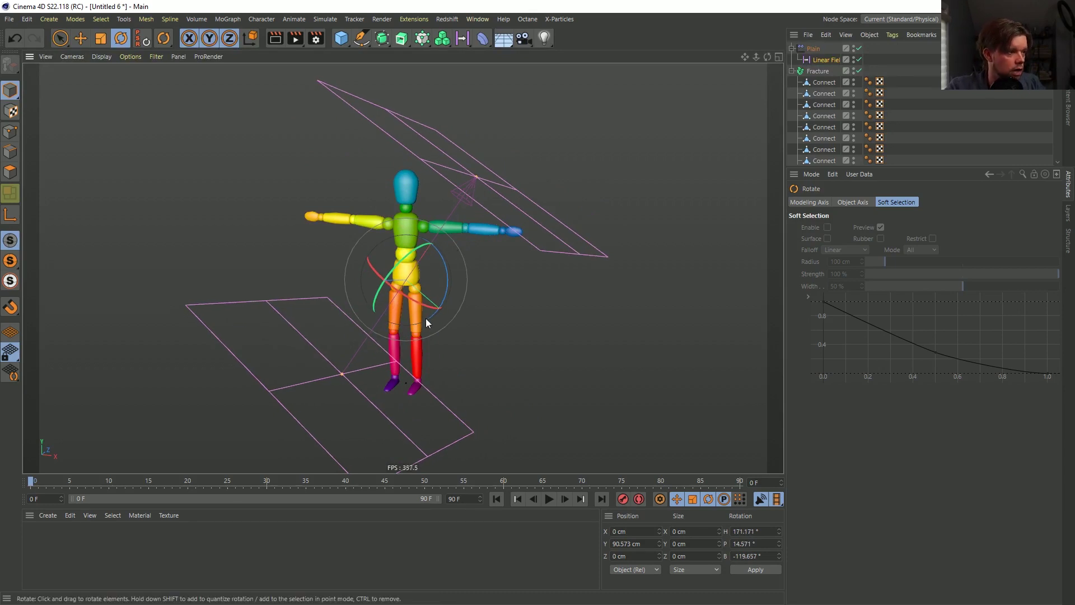
click(821, 59)
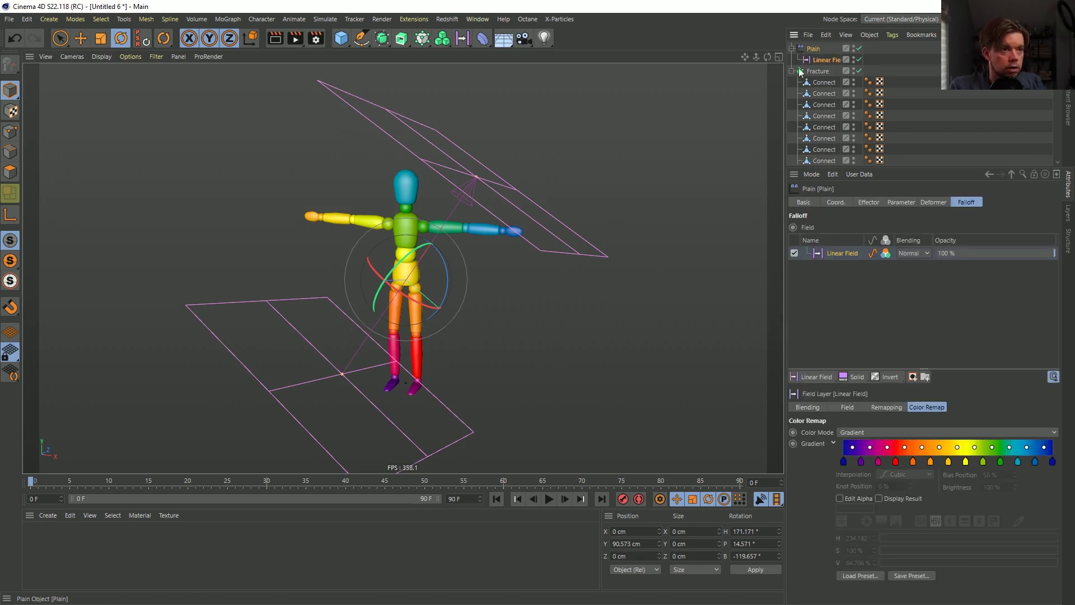
click(826, 59)
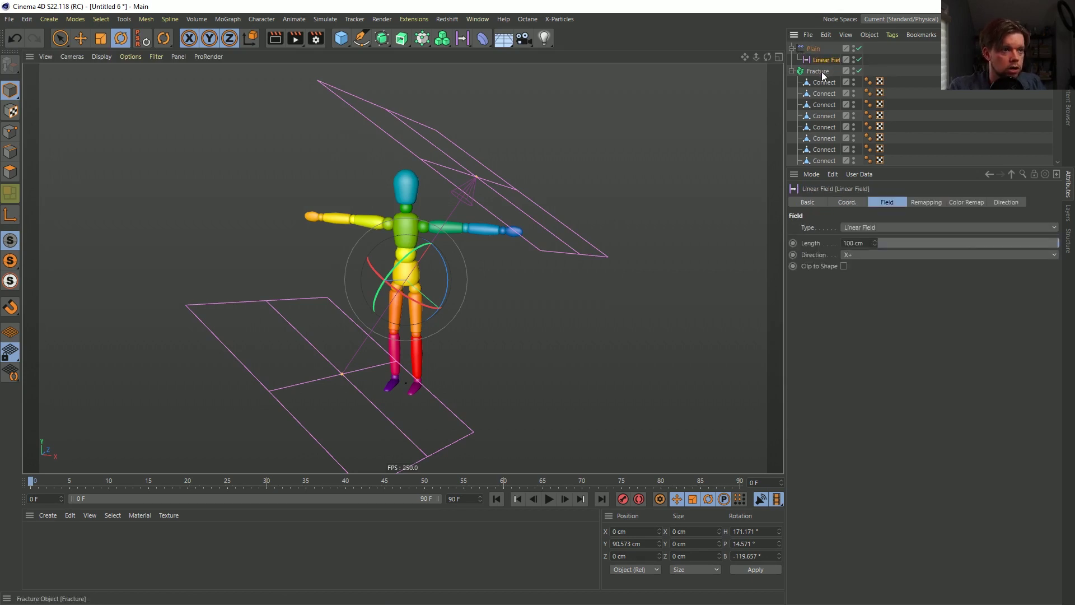
click(821, 70)
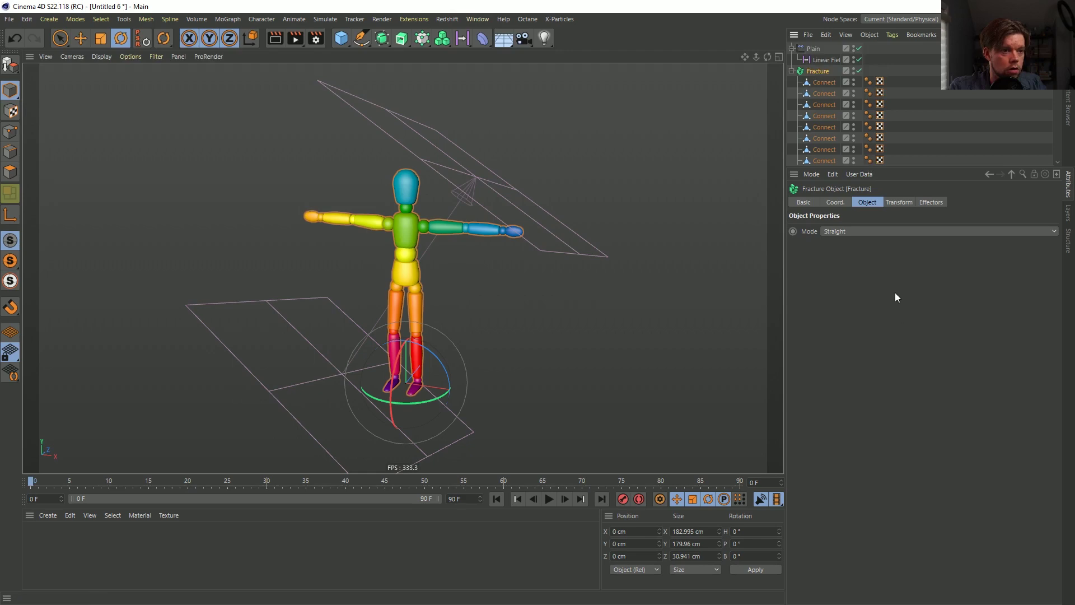
Save the scene under the file name [3a]MaterialsViaFields.c4d in SceneFiles.
click(523, 212)
key(ctrl+s)
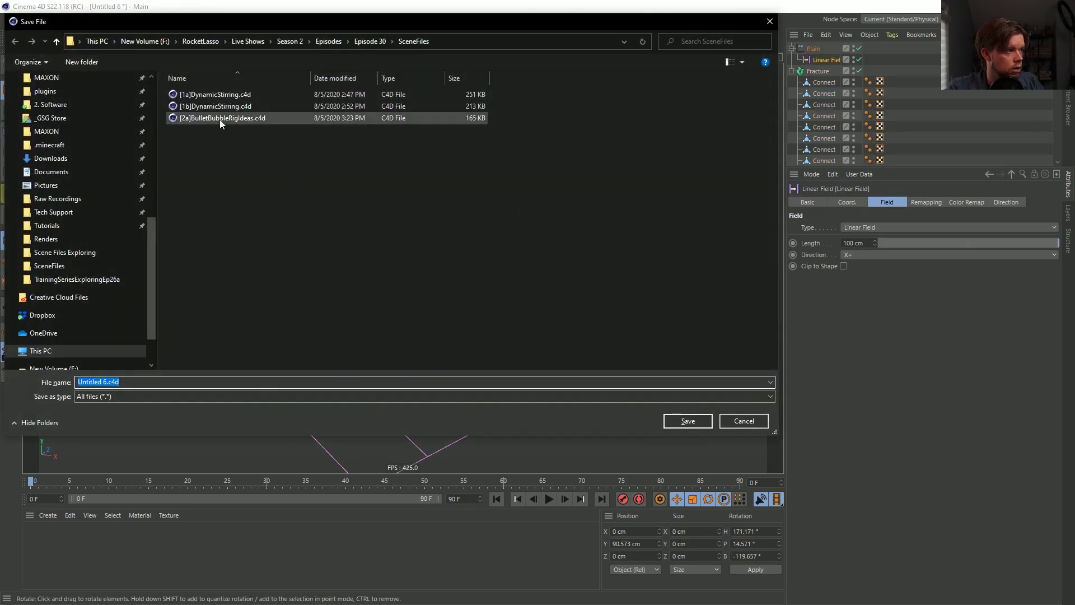
click(220, 119)
click(82, 382)
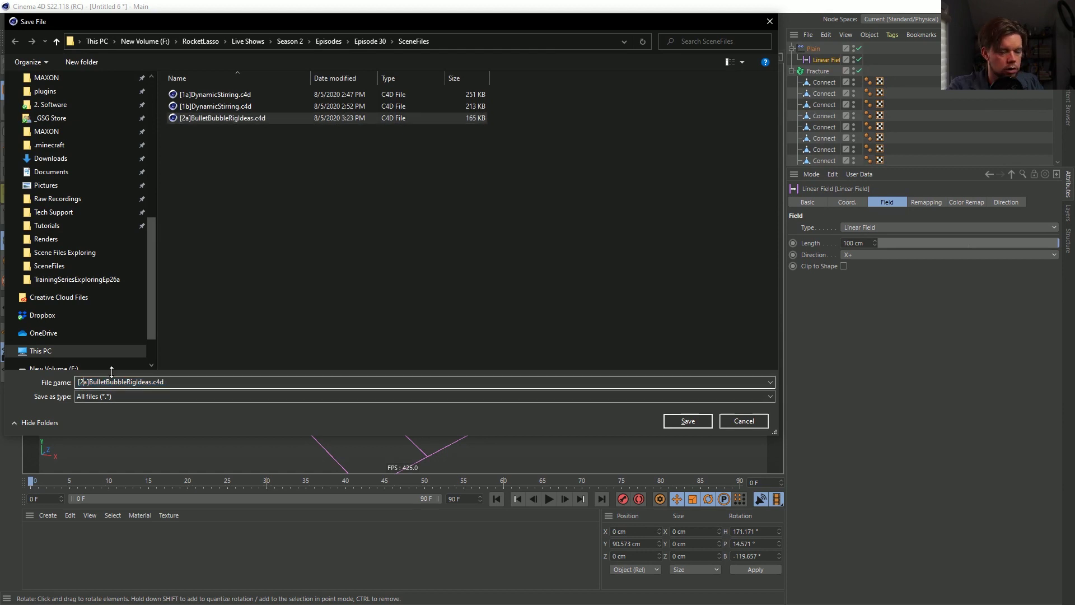
key(BackSpace)
text(3)
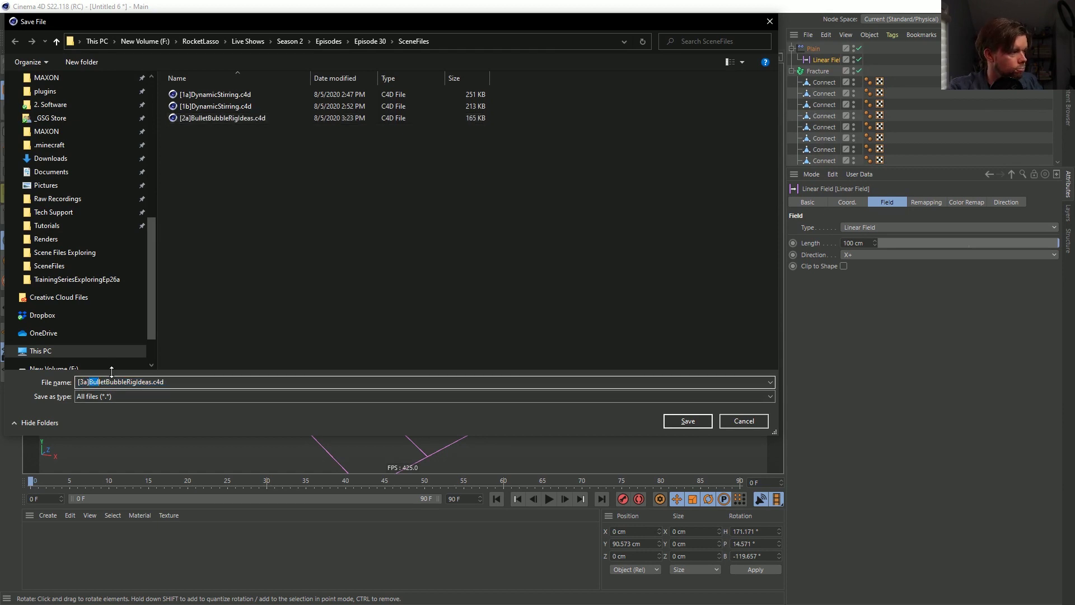
key(shift+Right)
key(shift+Right)
key(shift+Right)
key(shift+Right)
key(shift+Right)
key(shift+Right)
key(shift+Right)
key(shift+Right)
key(shift+Right)
key(shift+Right)
key(shift+Right)
key(shift+Right)
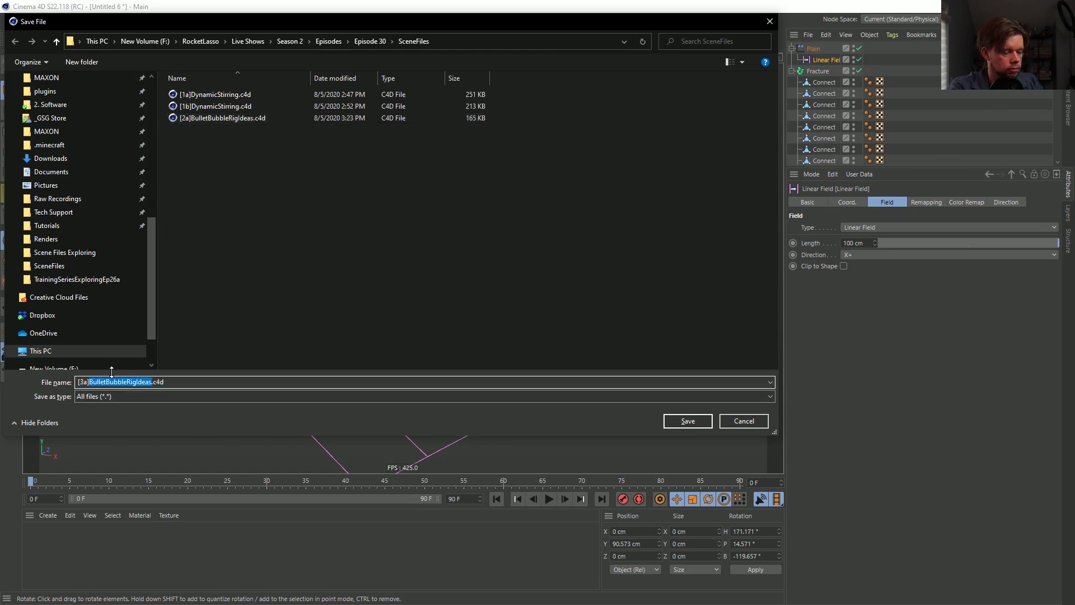
text(Materia)
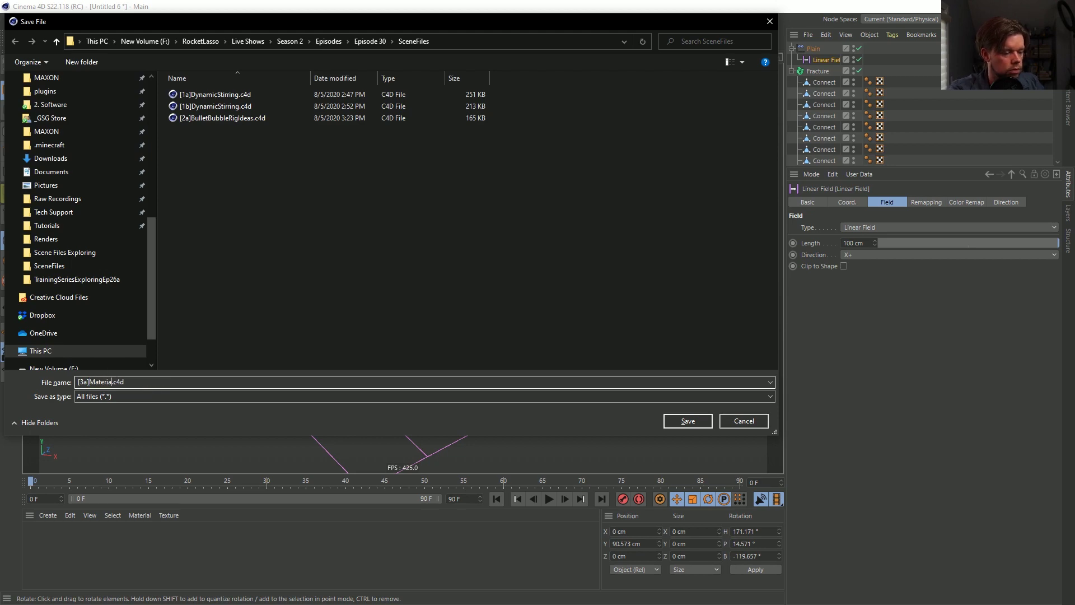
text(lsViaFields)
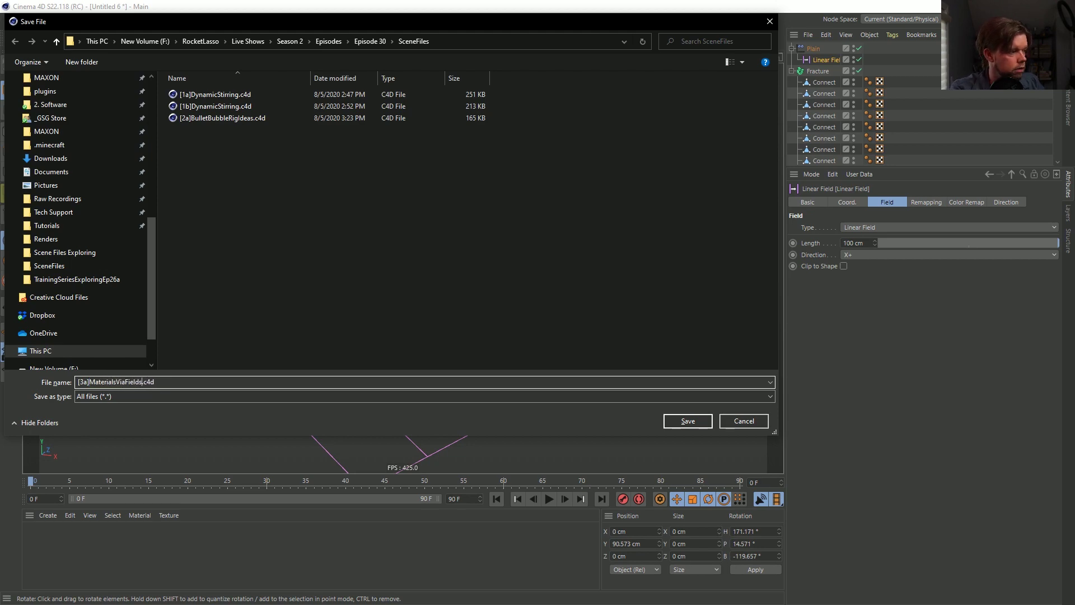
key(Return)
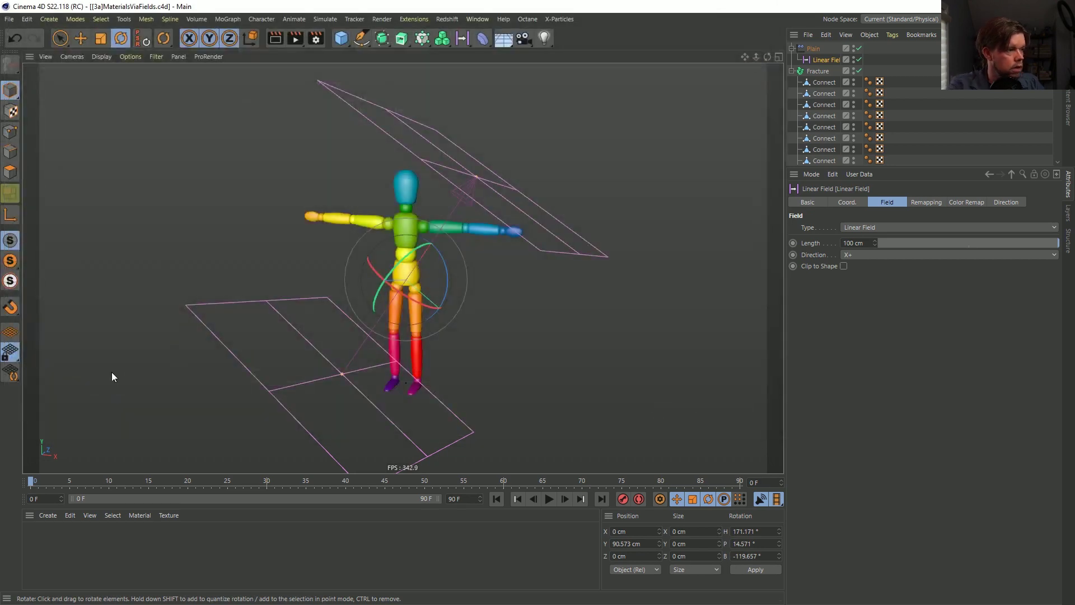
Select the Linear Field and review its Field and Remapping settings, keeping the Linear type.
click(809, 49)
click(823, 82)
click(823, 60)
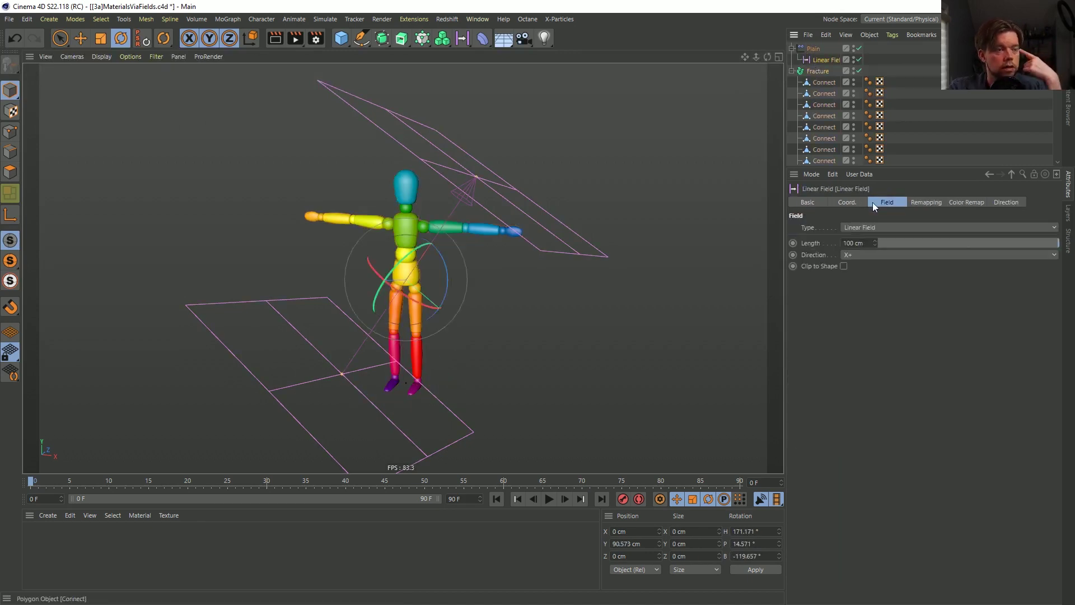
click(933, 204)
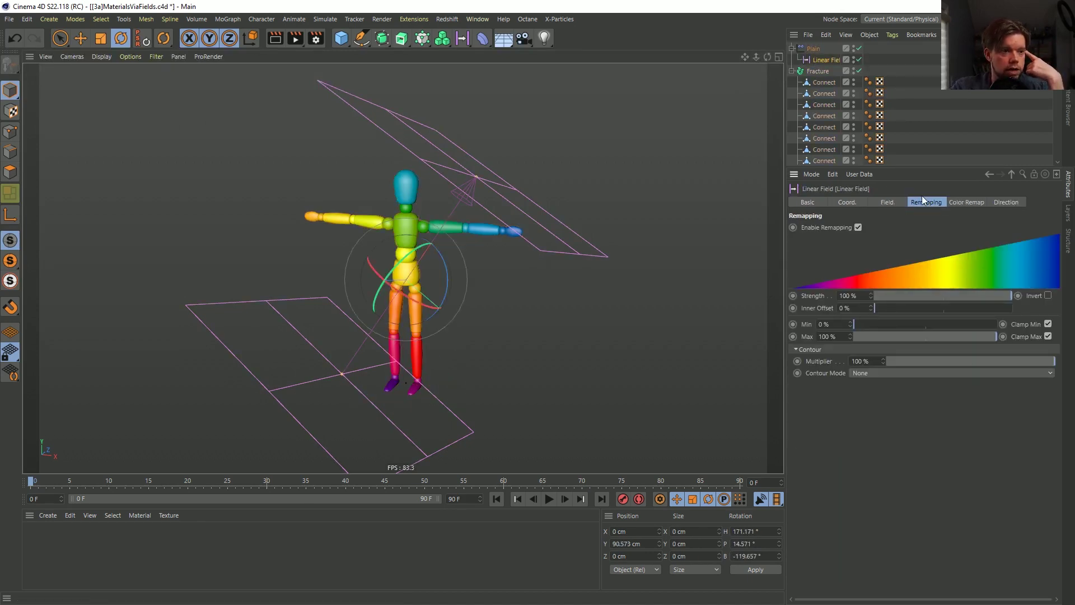
click(887, 202)
click(871, 227)
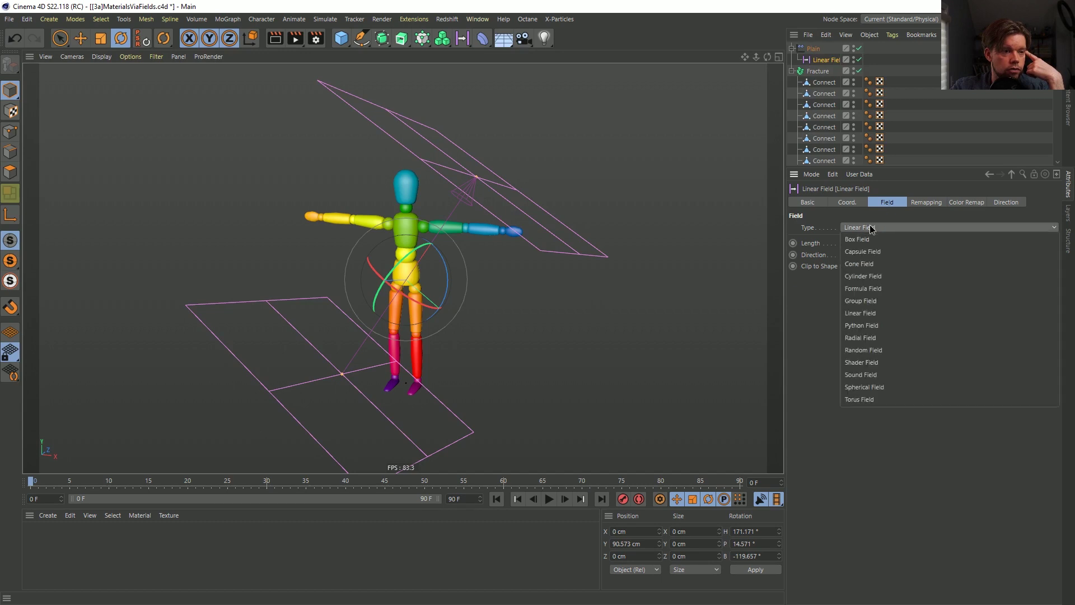
click(847, 228)
click(927, 202)
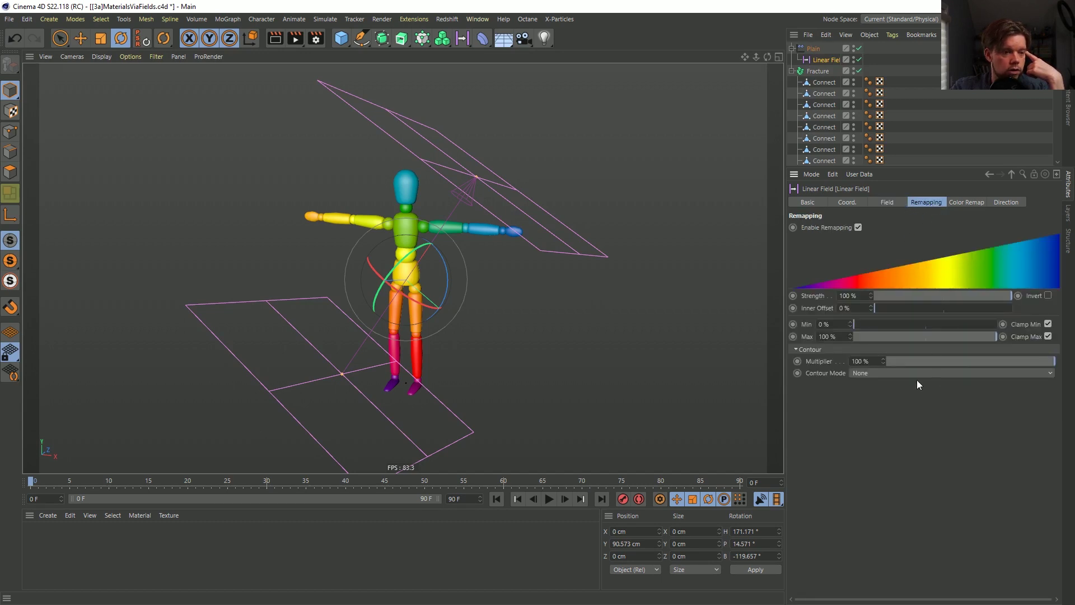
Keep the Color Remap mode at Gradient and browse the gradient presets.
click(963, 202)
click(849, 227)
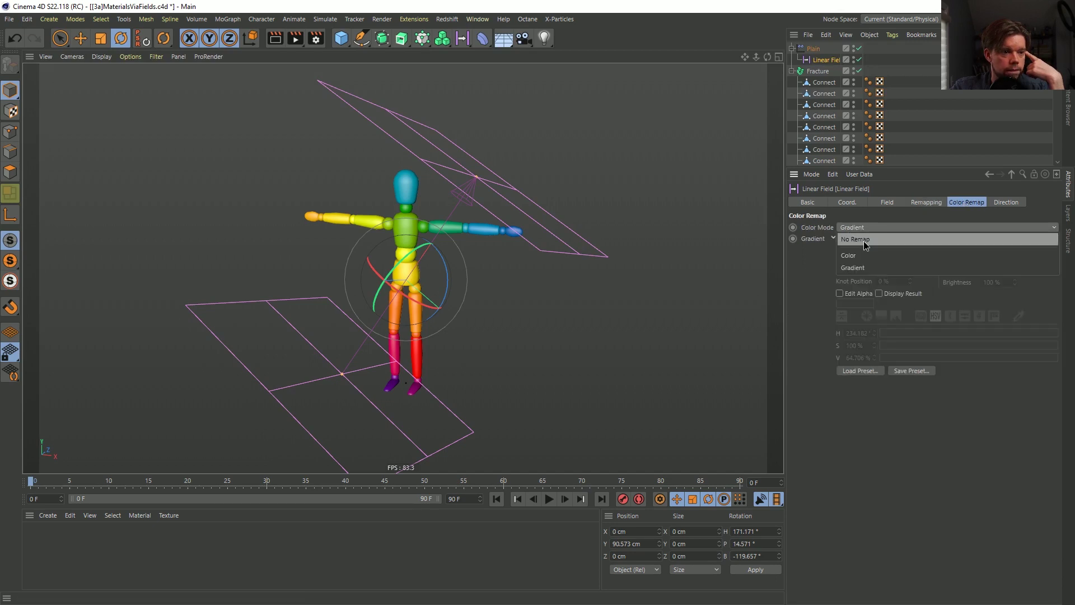
click(865, 267)
click(860, 371)
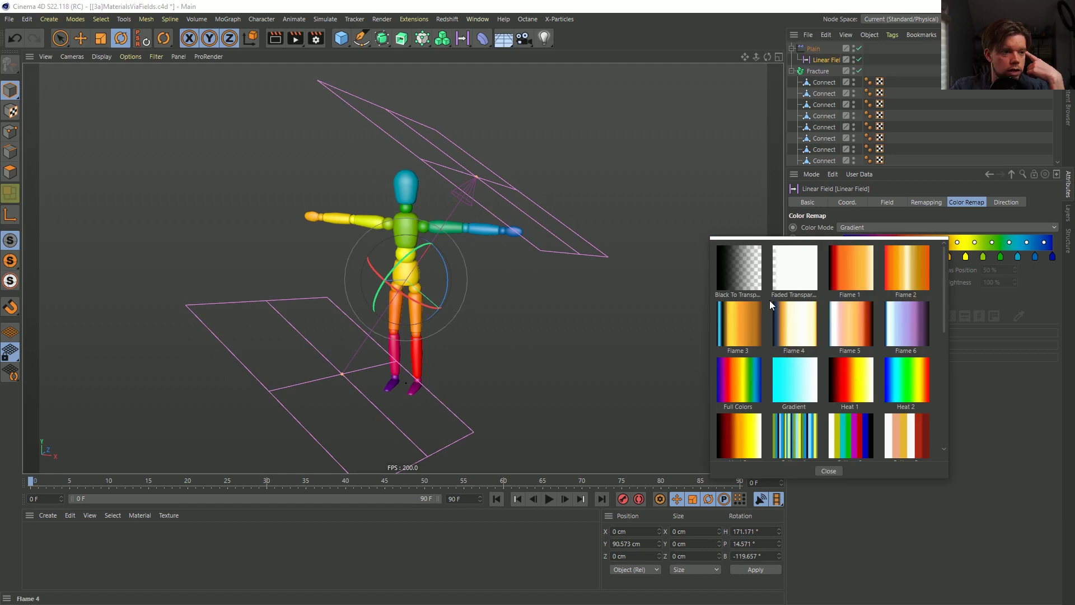
scroll(808, 363, down, 5)
scroll(807, 364, up, 5)
Apply a greyscale gradient preset and make its left knot white.
click(734, 277)
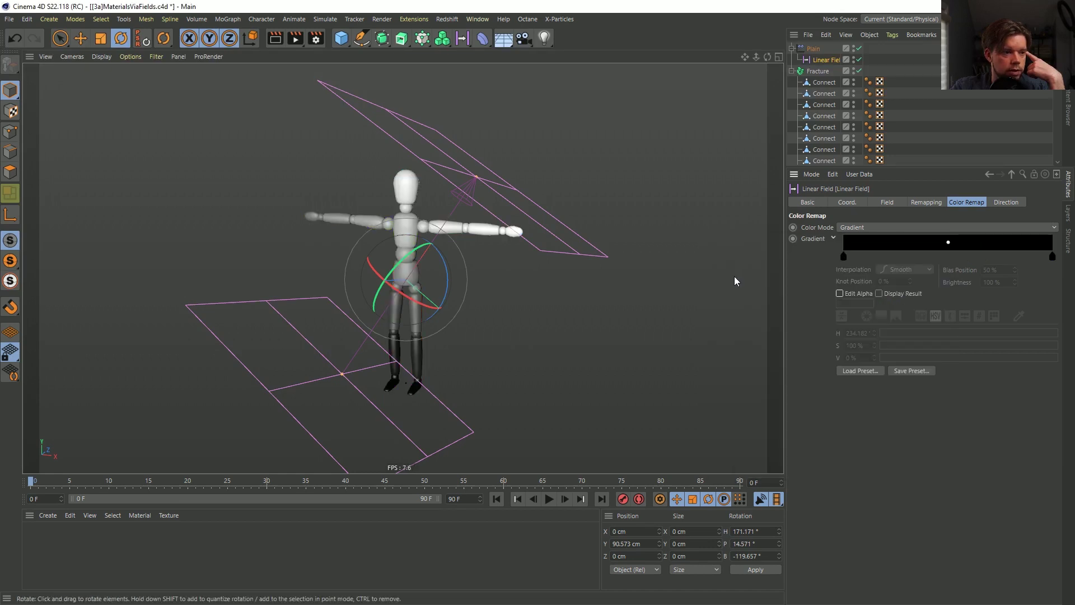
click(1052, 256)
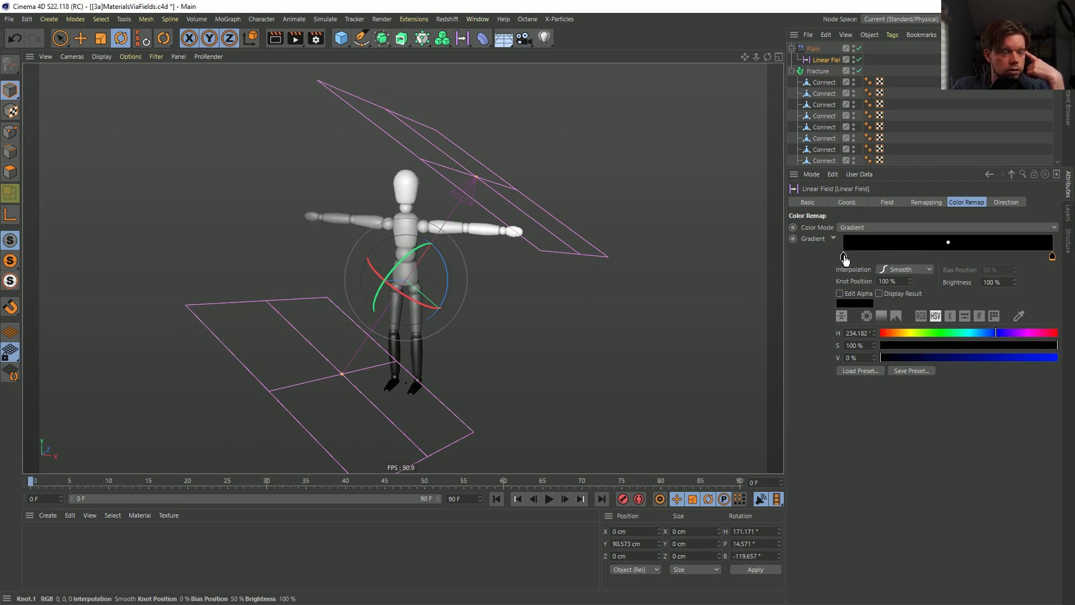
drag(843, 256, 1050, 261)
click(1051, 259)
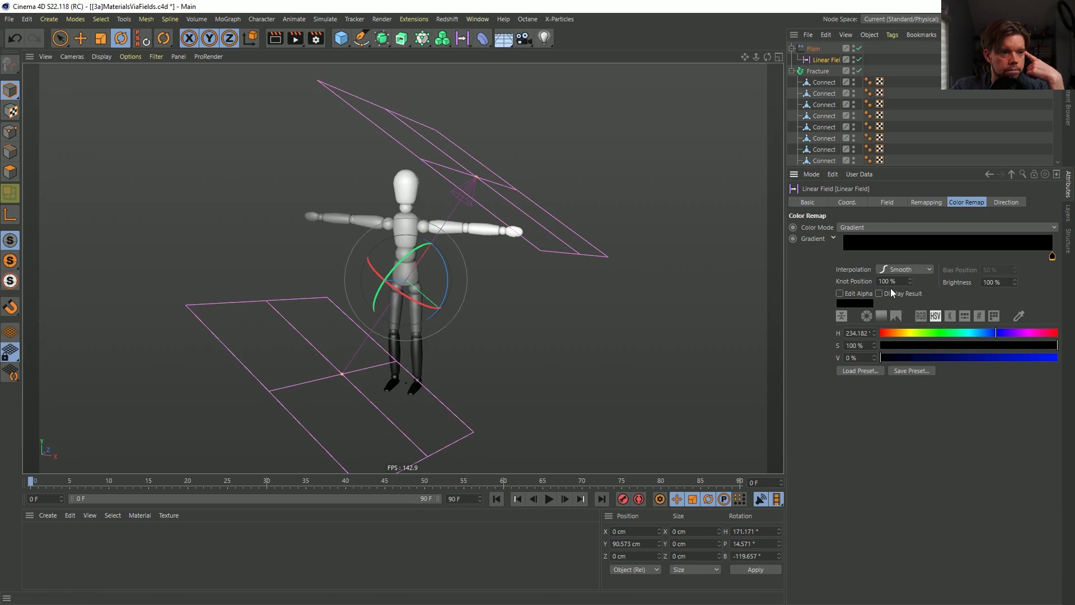
click(840, 293)
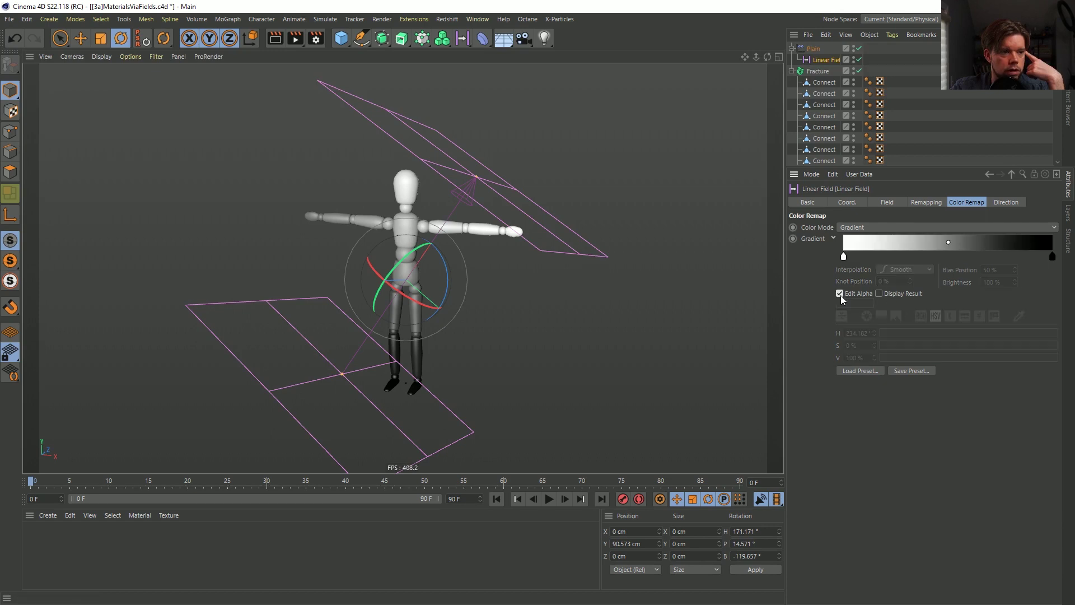
click(840, 294)
click(843, 257)
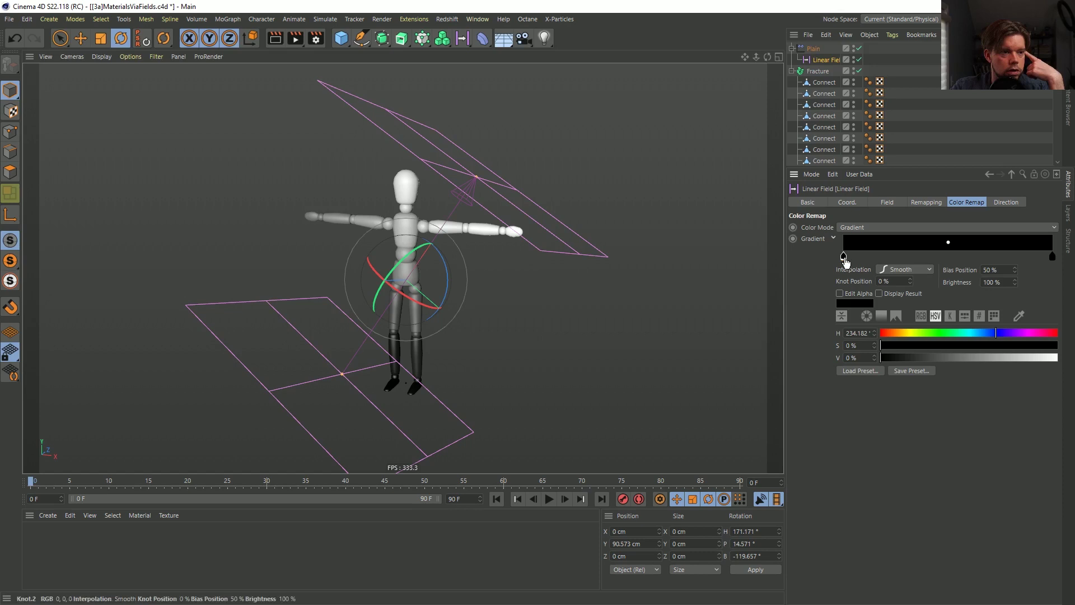
drag(955, 357, 1041, 364)
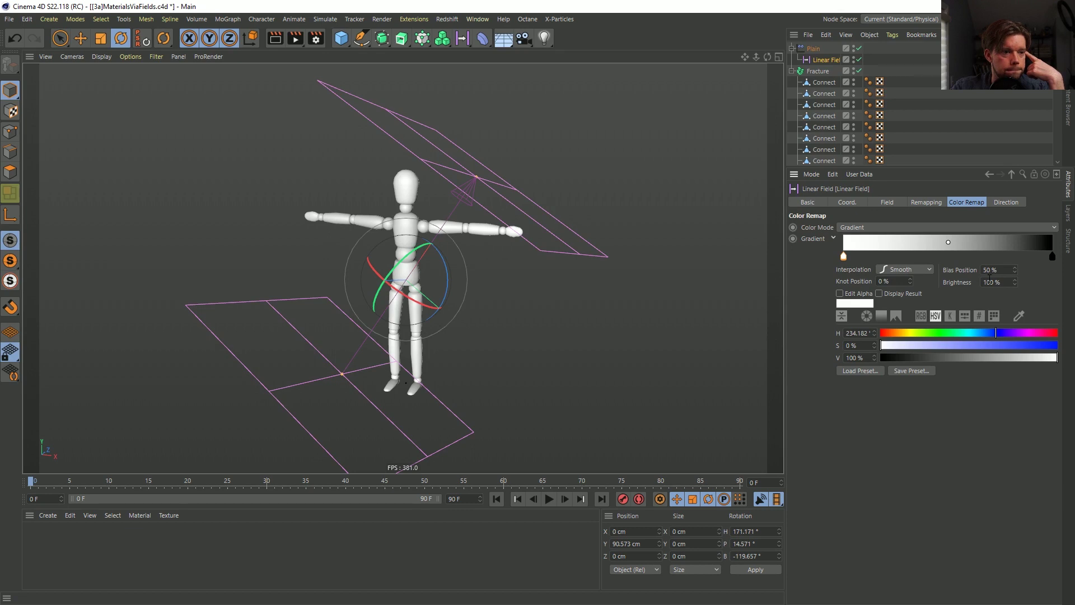
Load the Gradient preset and set its left knot to black.
click(916, 201)
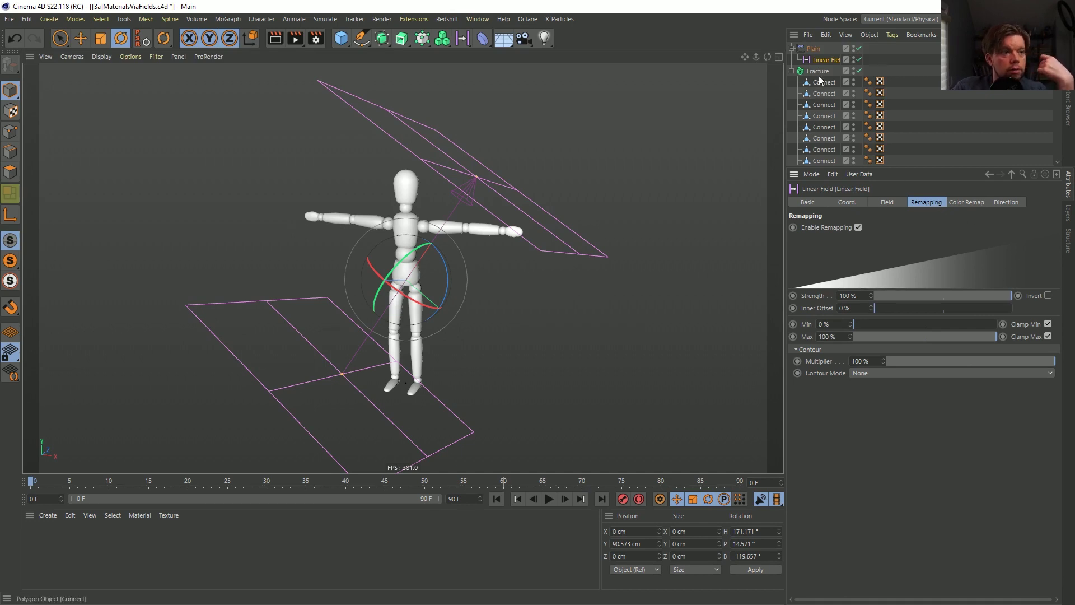
click(966, 201)
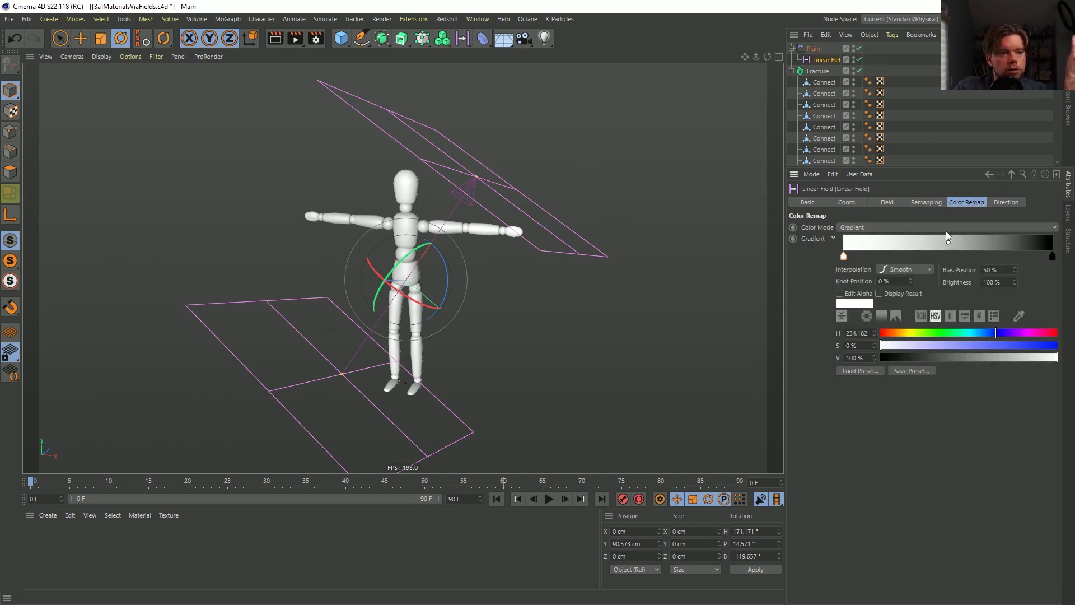
click(871, 368)
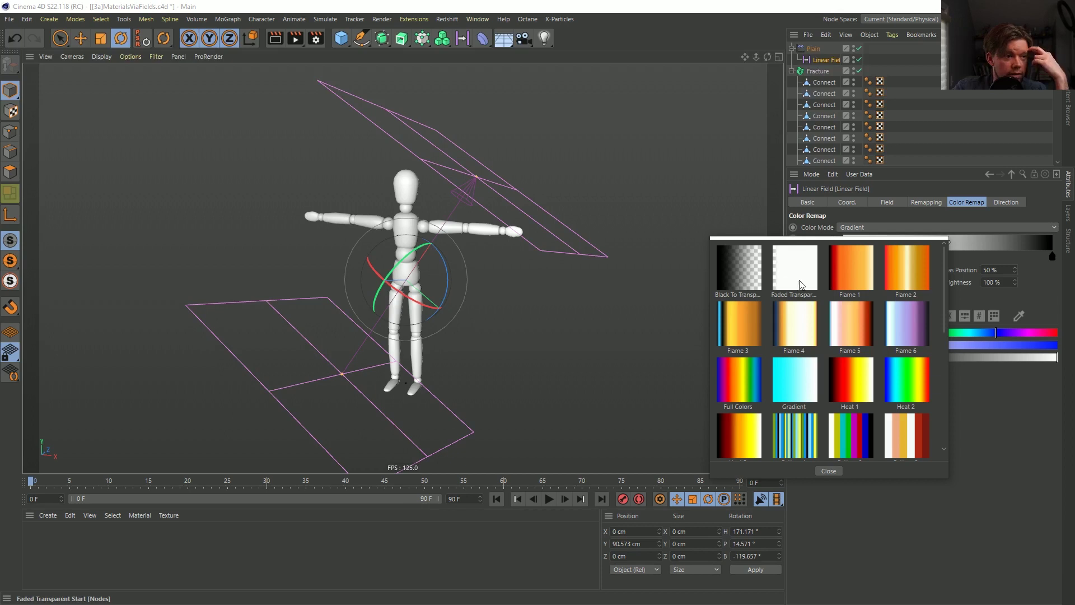
click(795, 381)
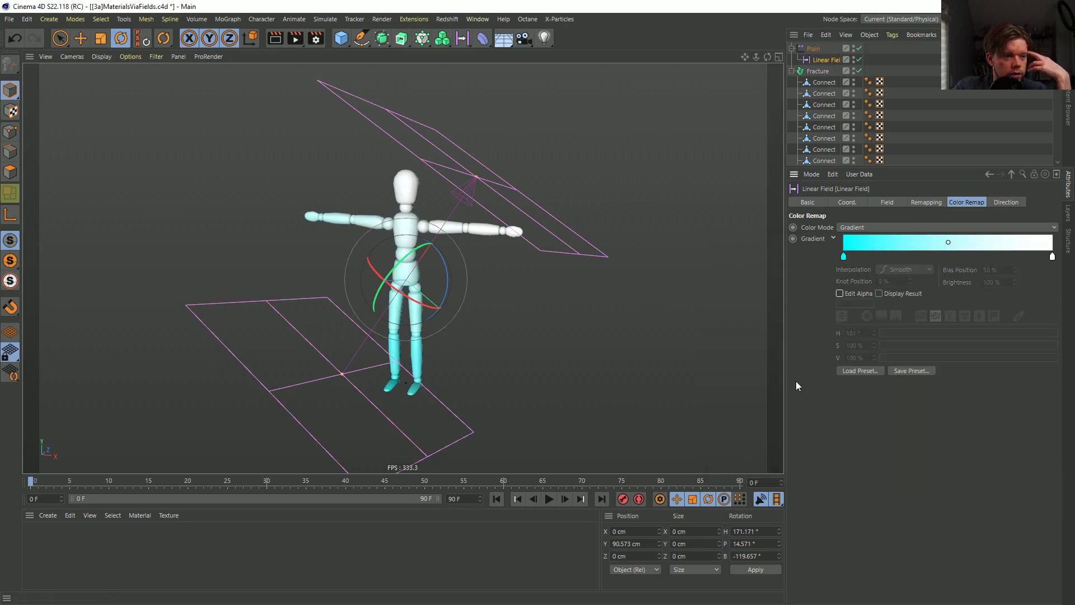
double_click(843, 259)
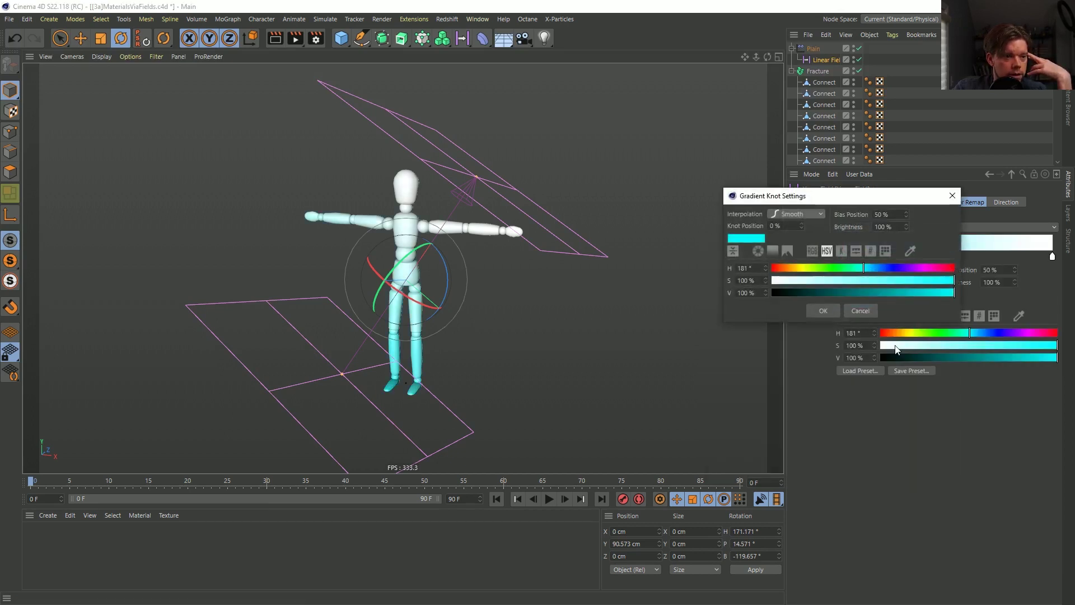
drag(896, 279, 704, 294)
click(831, 314)
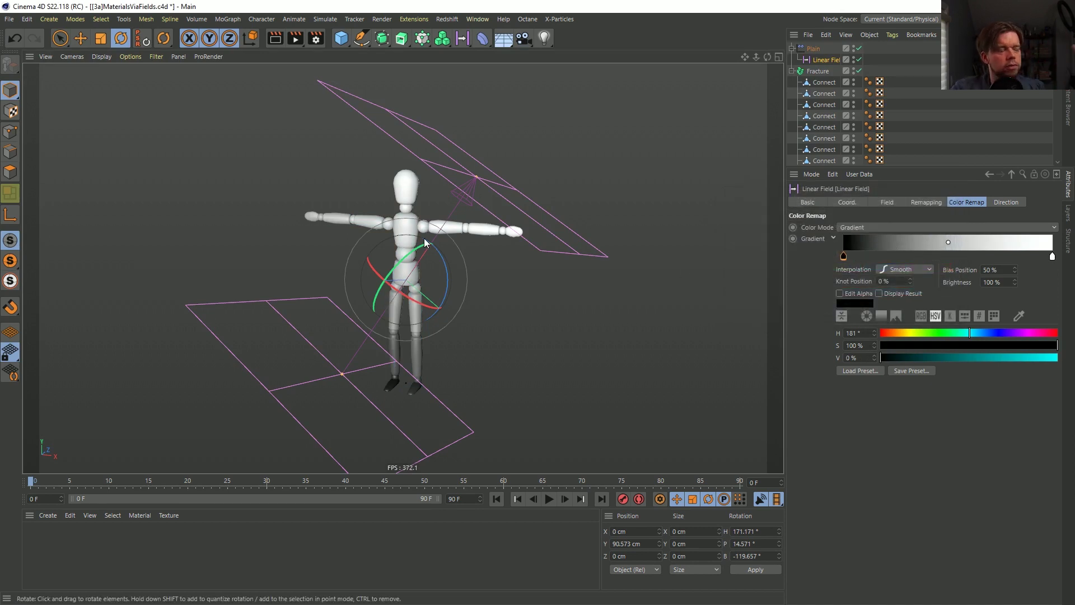
Set the Fracture object's colour to fully saturated red, at S 100% and V 100%.
click(817, 71)
click(897, 202)
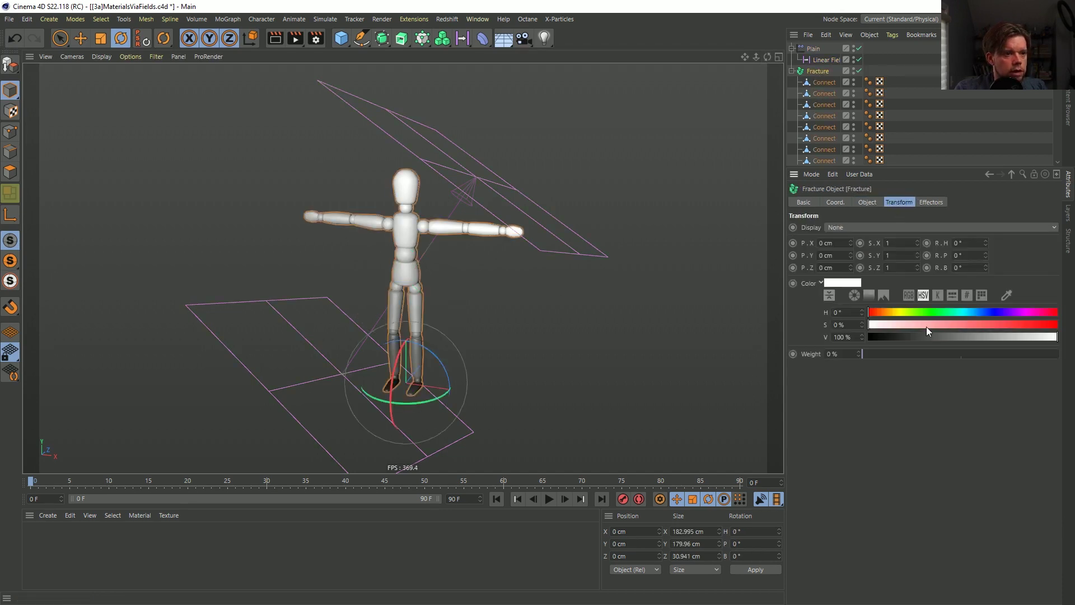
drag(926, 327, 1070, 337)
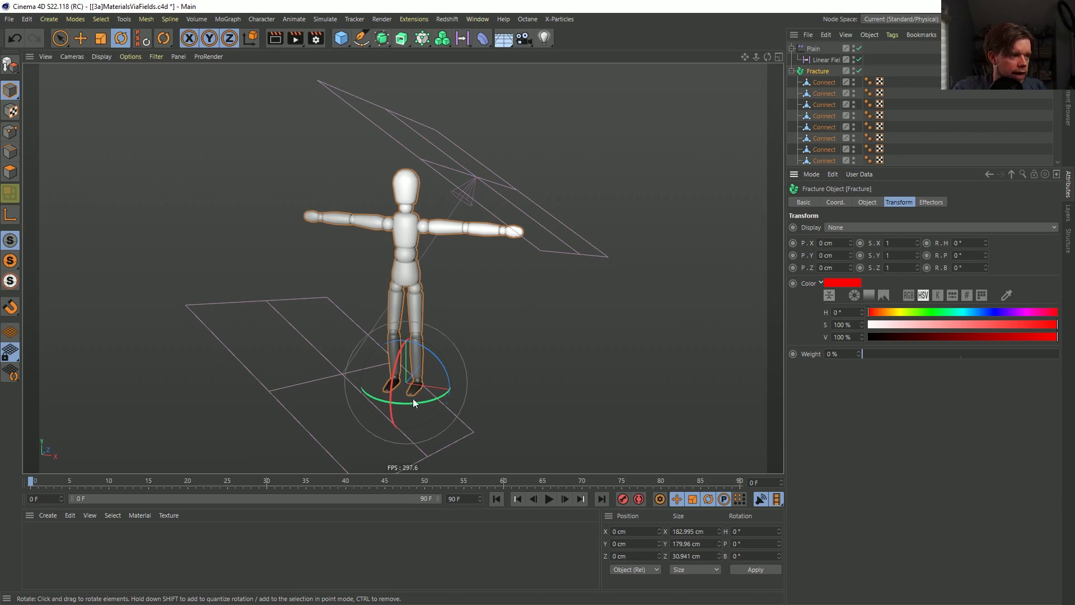
Scale the Linear Field up to about 113%.
click(826, 60)
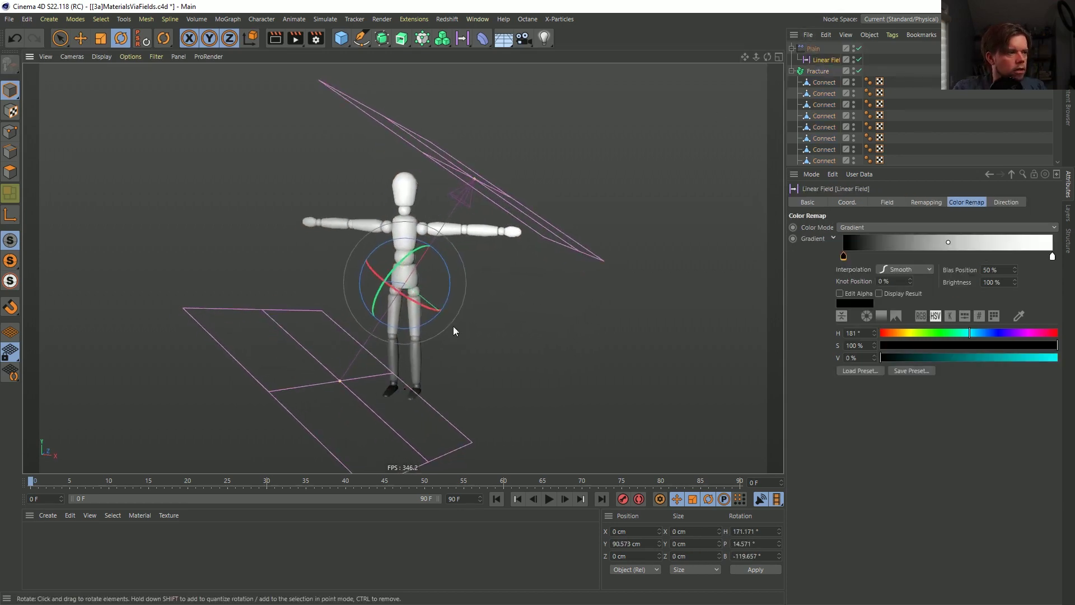
key(t)
drag(452, 326, 560, 352)
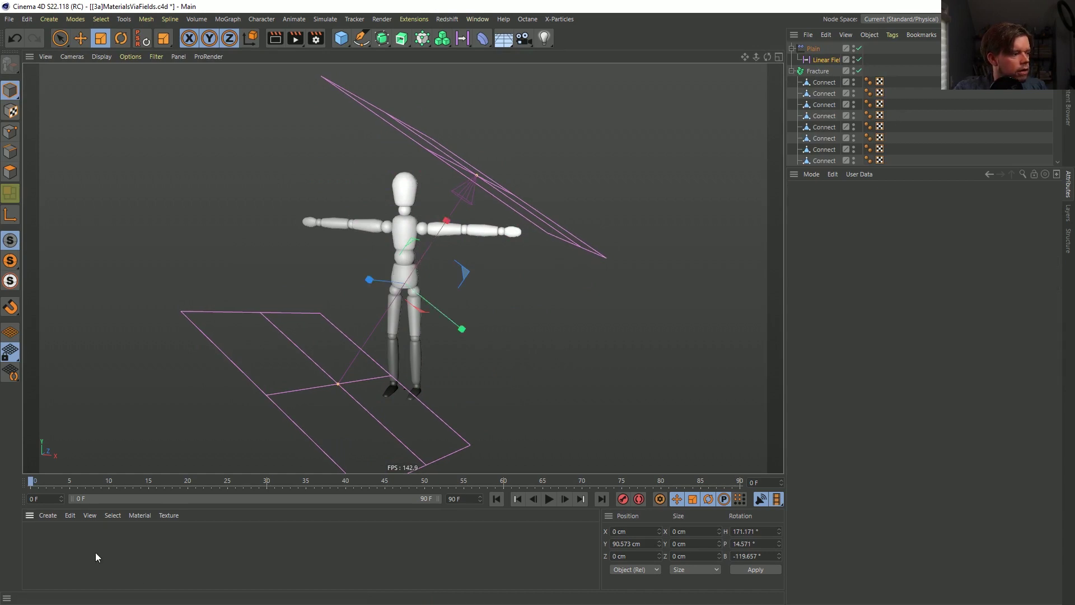
Create a new material, apply it to the Fracture, and open it in the Material Editor.
double_click(43, 535)
drag(43, 535, 815, 71)
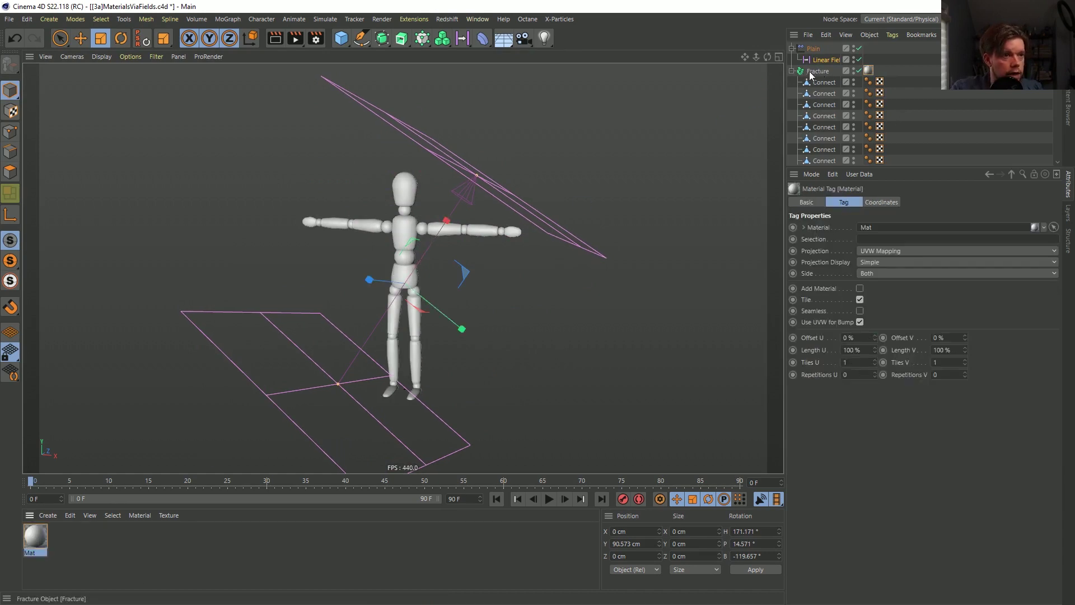
click(35, 537)
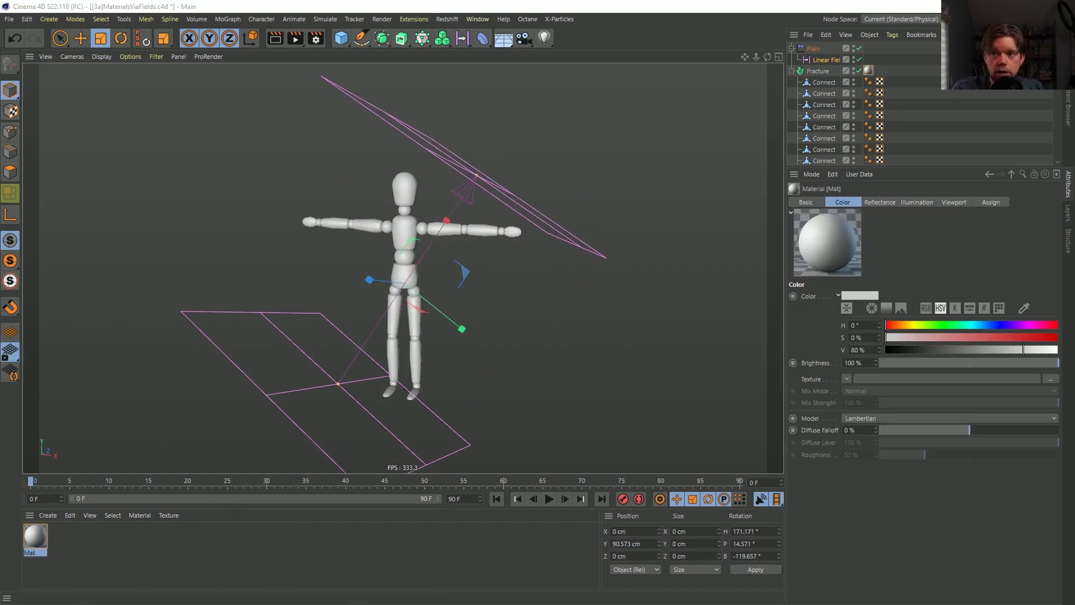
double_click(36, 537)
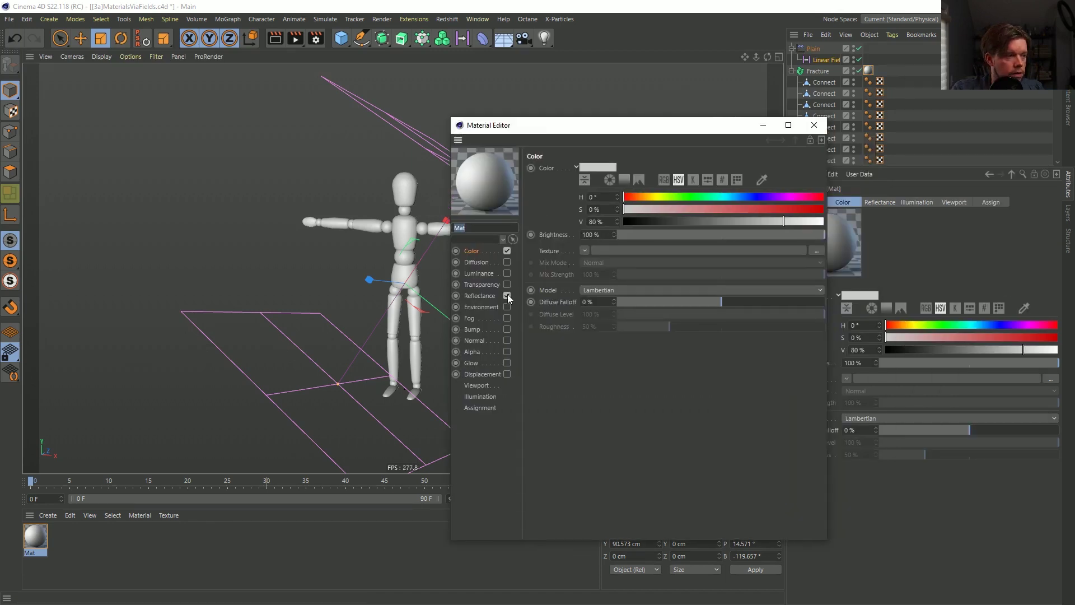
Turn off Color and Reflectance, turn on Luminance, and load a Color Shader as its texture.
click(507, 295)
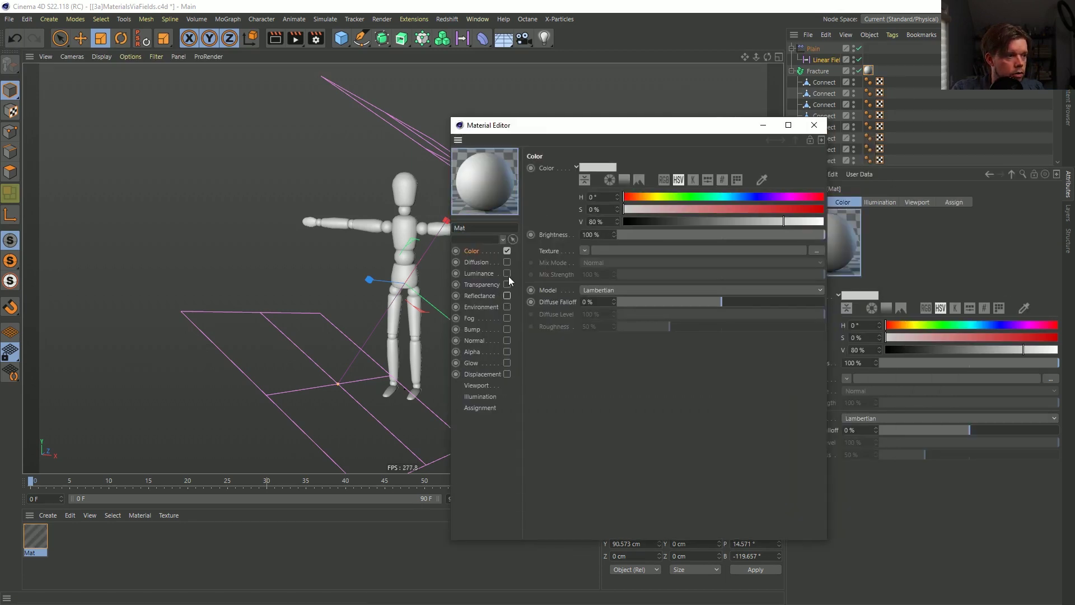
click(507, 273)
click(507, 250)
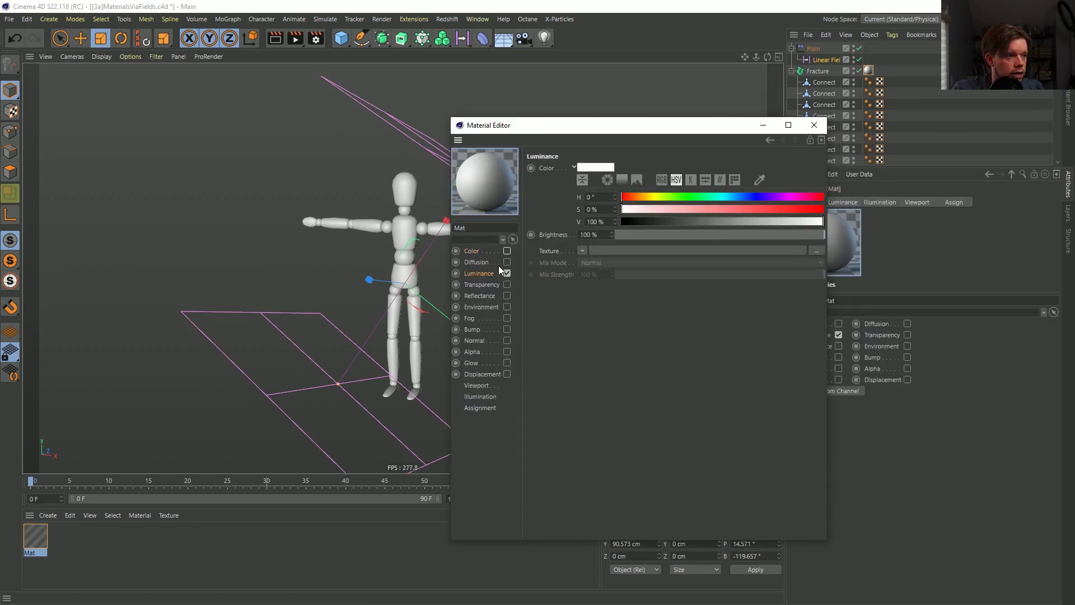
click(585, 253)
mouse_move(627, 498)
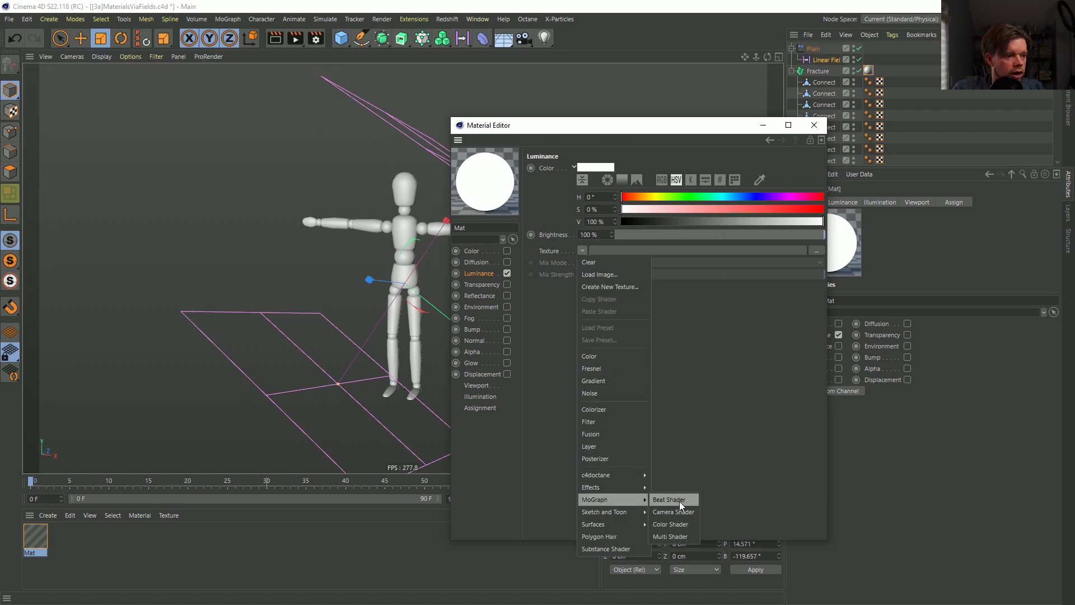
click(680, 524)
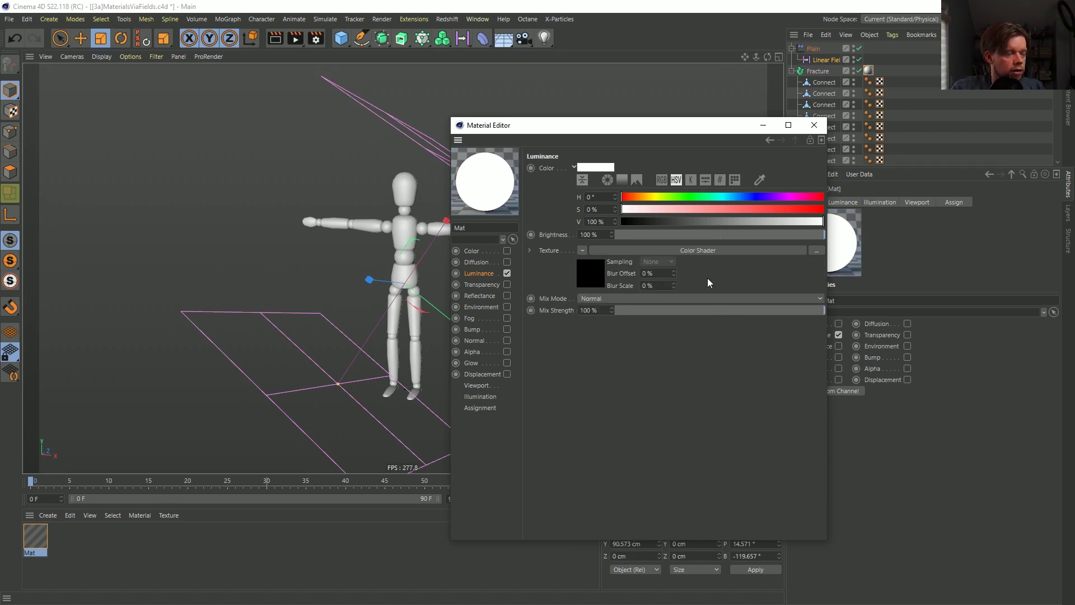
click(589, 277)
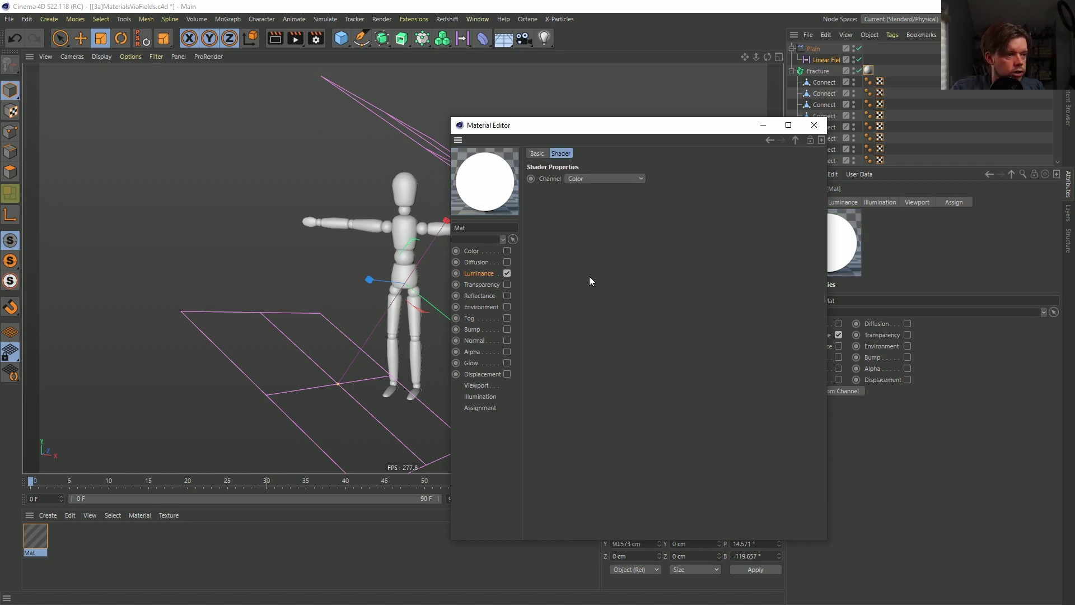
click(589, 180)
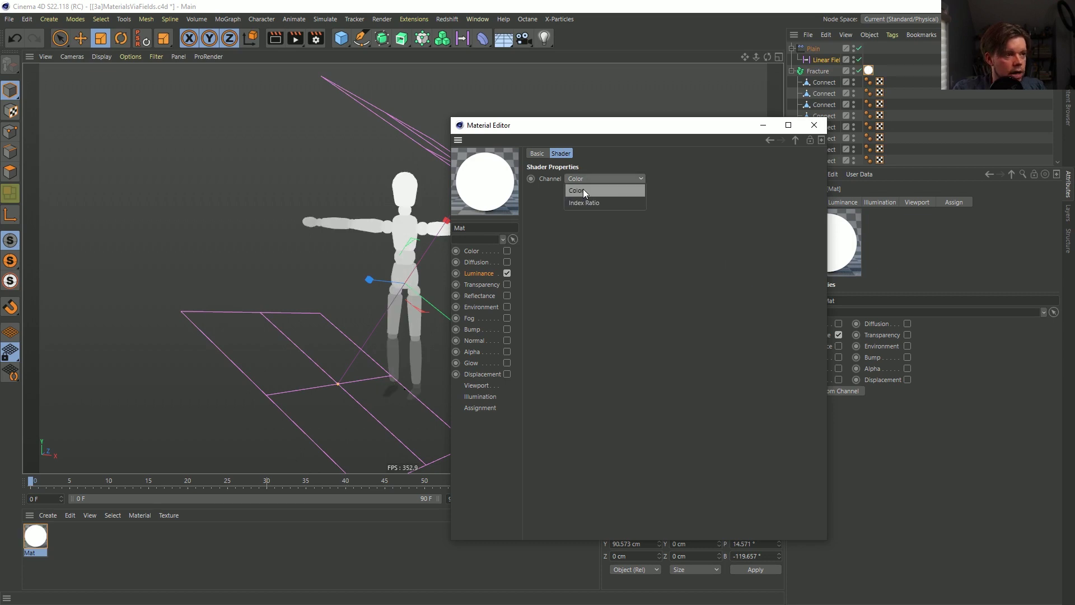
click(583, 189)
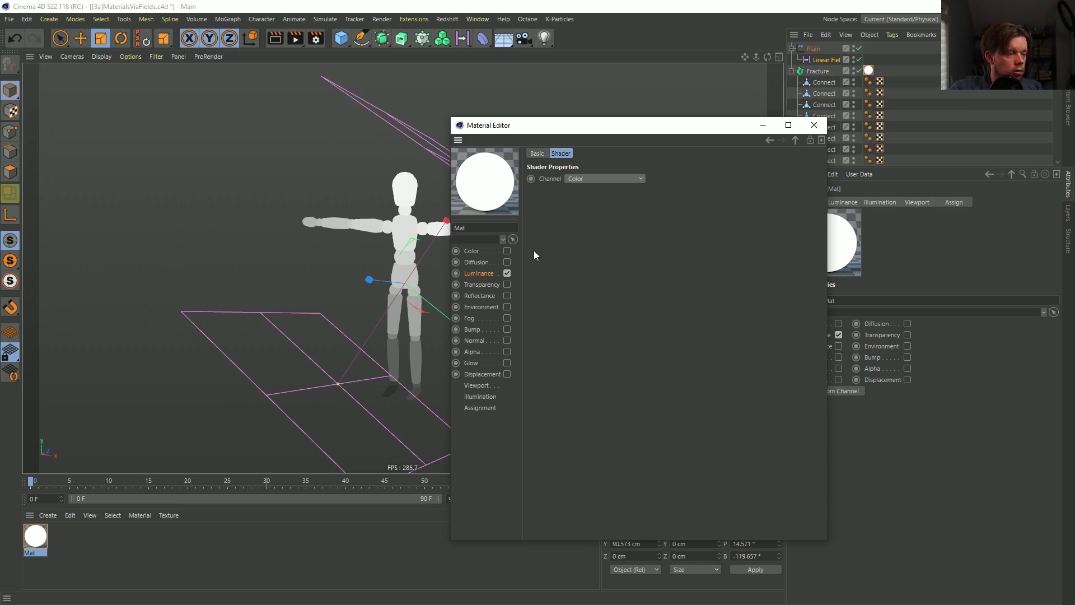
click(480, 273)
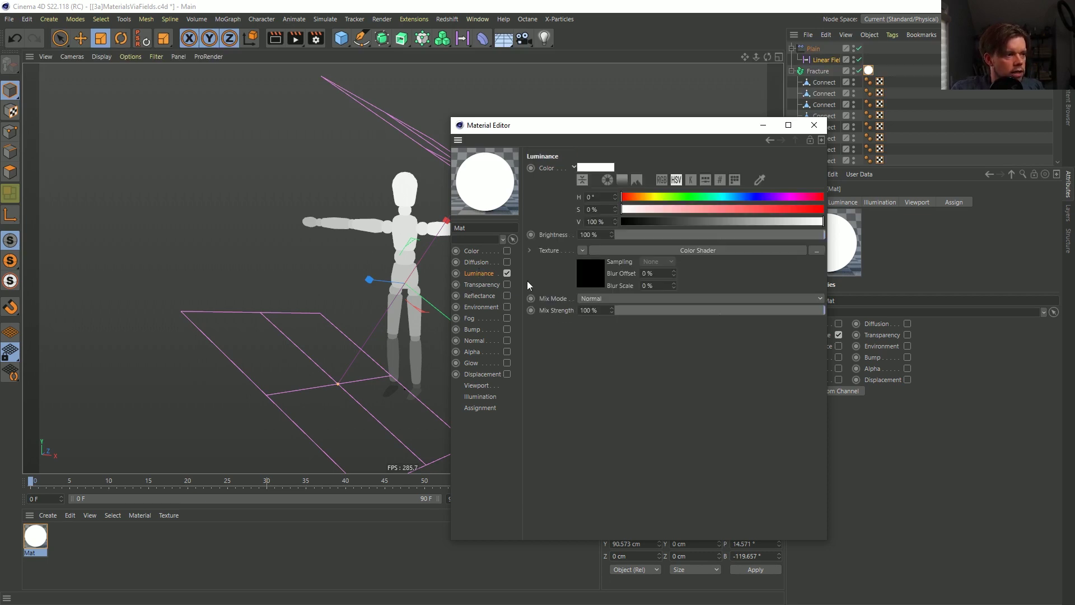
click(584, 251)
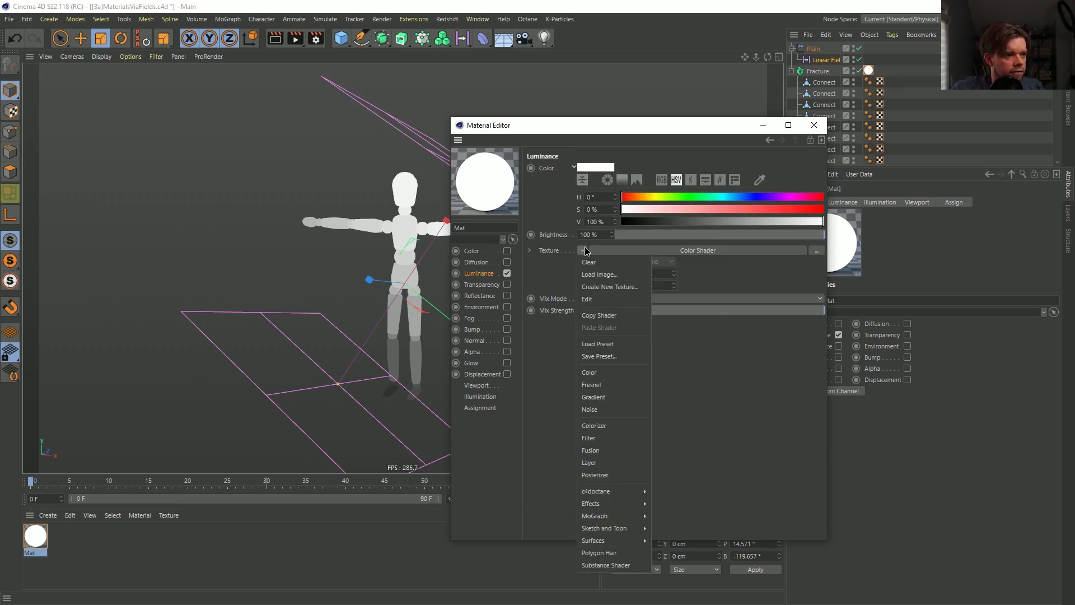
Make the luminance texture a Fusion shader with the Color Shader as mask and Noise as blend.
click(609, 450)
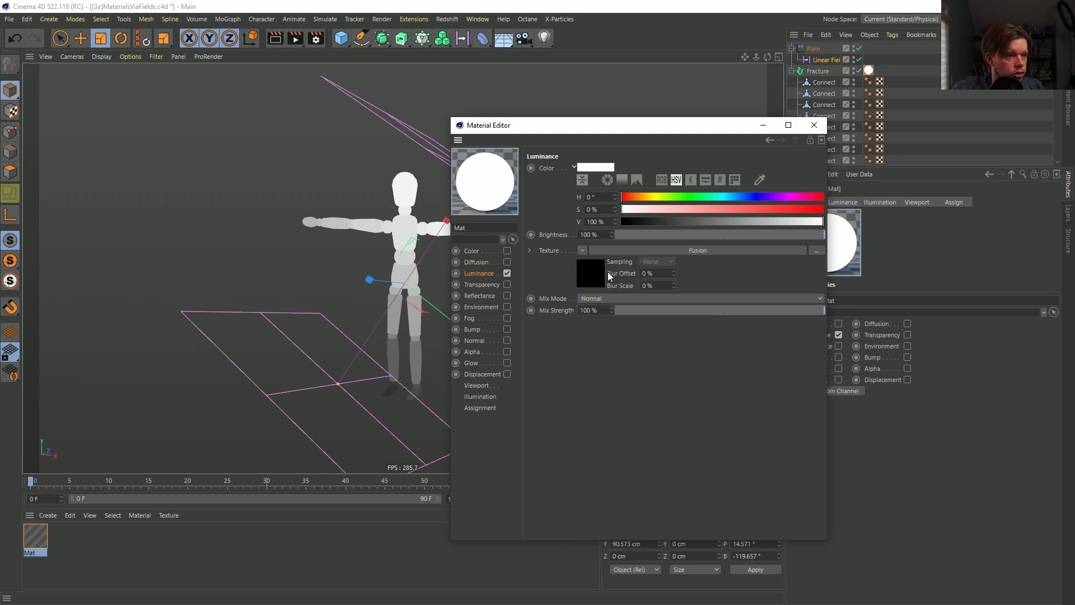
click(594, 273)
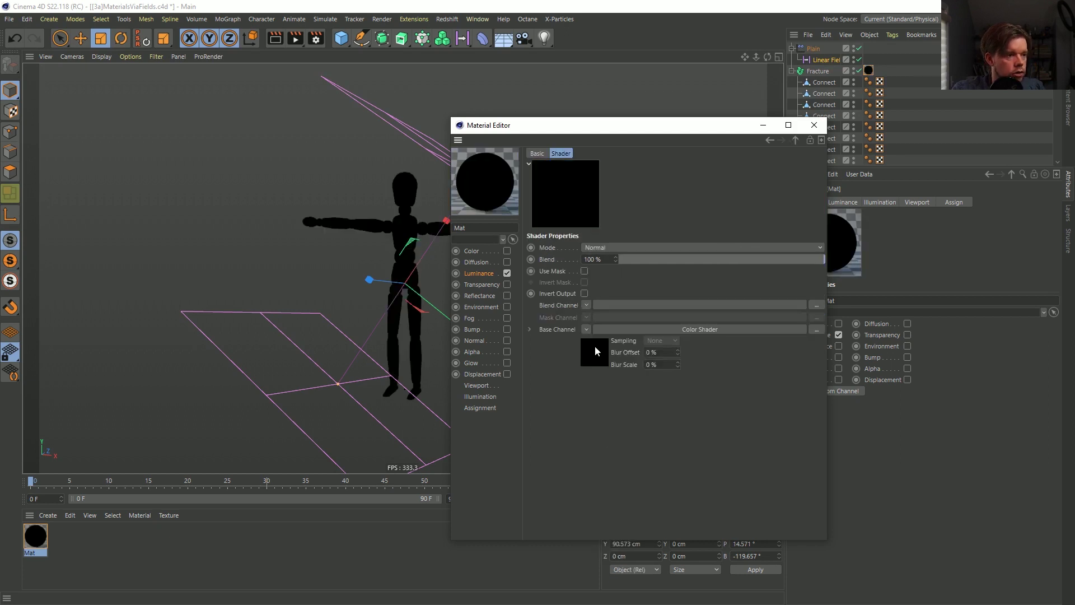
click(583, 270)
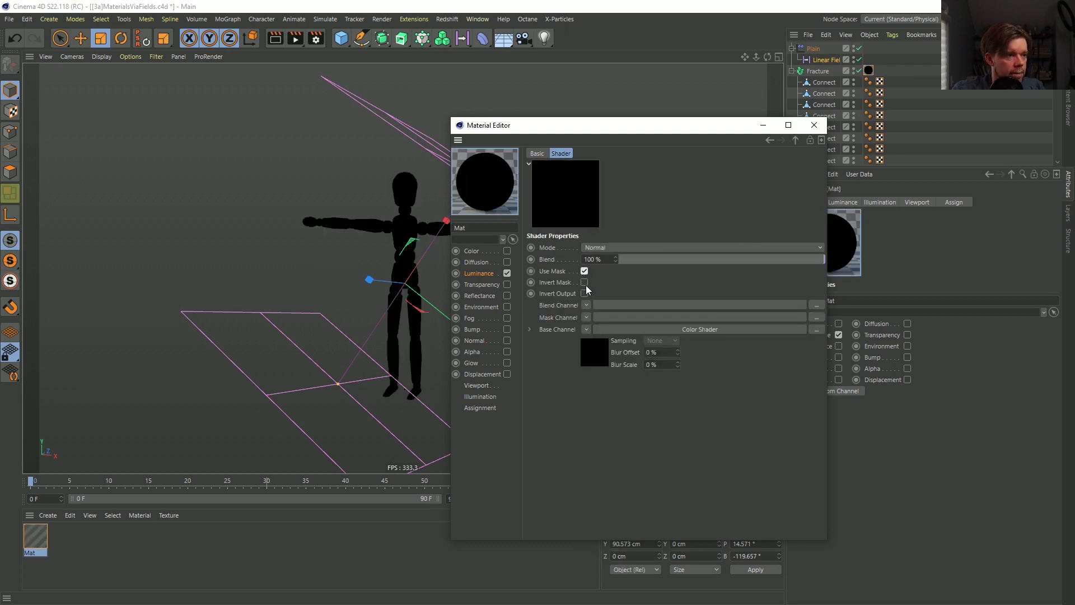
drag(626, 333, 627, 318)
click(587, 364)
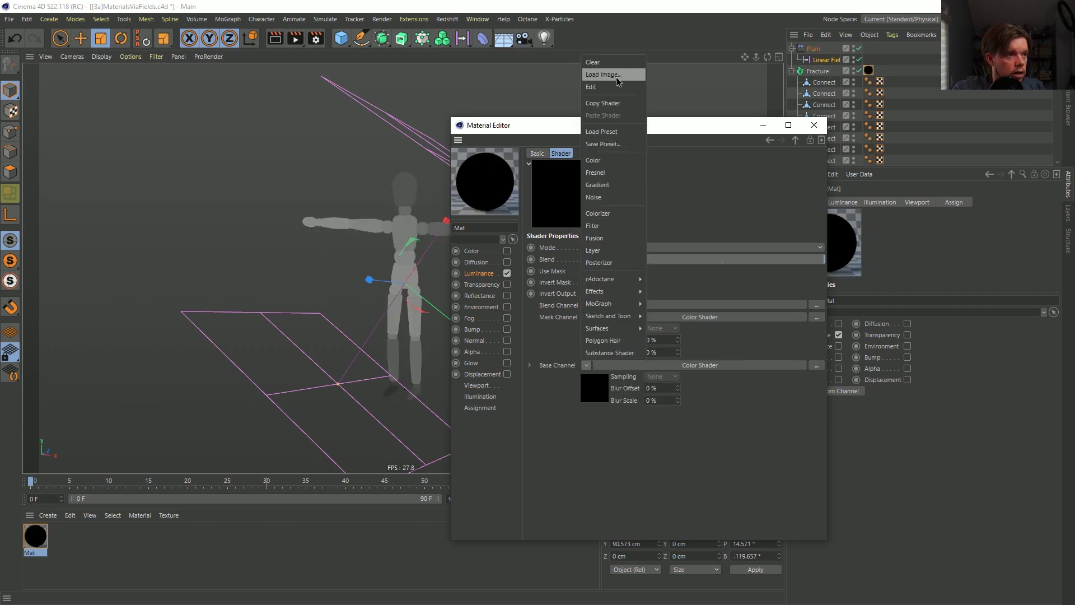
click(592, 63)
click(586, 305)
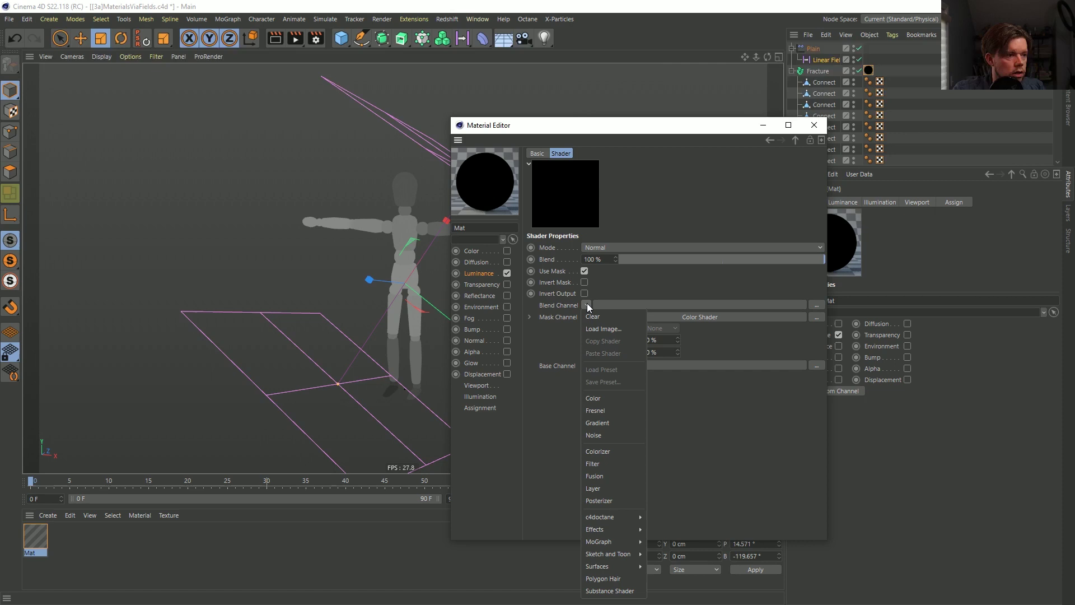
click(596, 434)
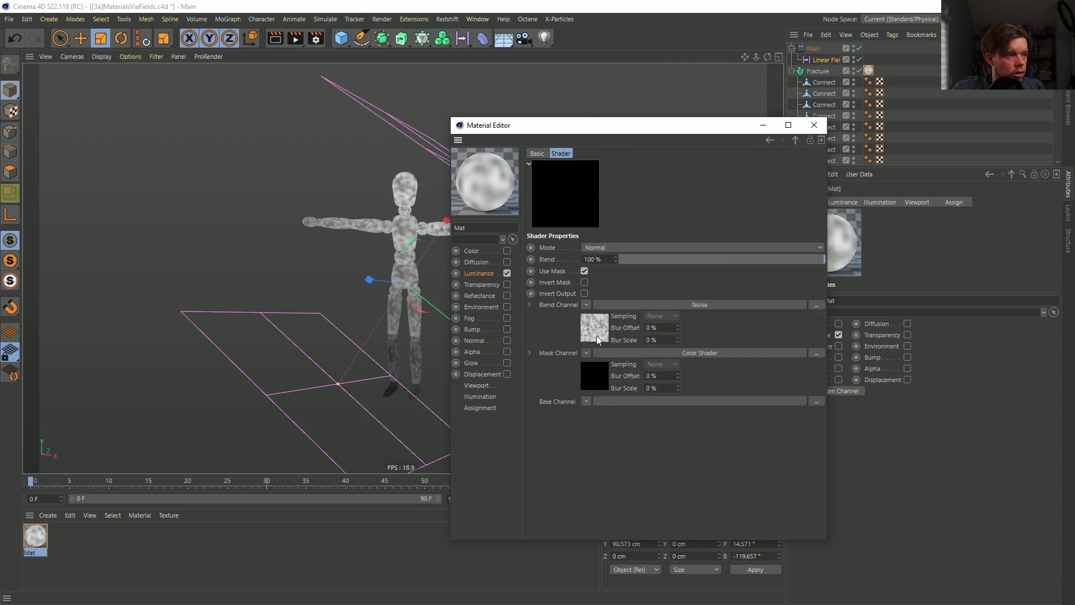
Put a Gradient in the base channel, set the noise to Mod Noise, and enable HQ Noises.
click(587, 402)
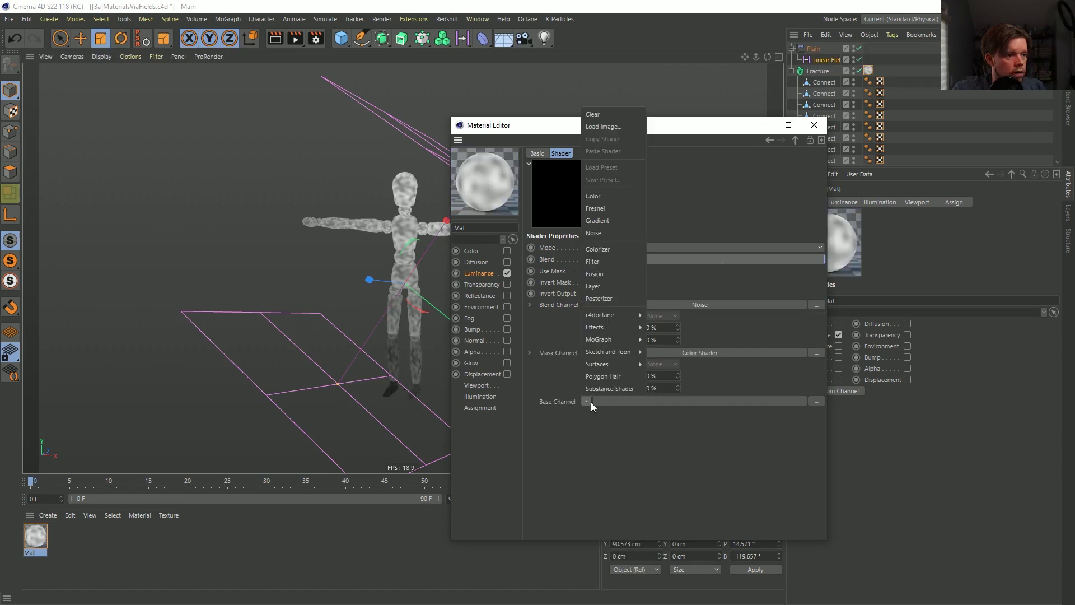
click(626, 222)
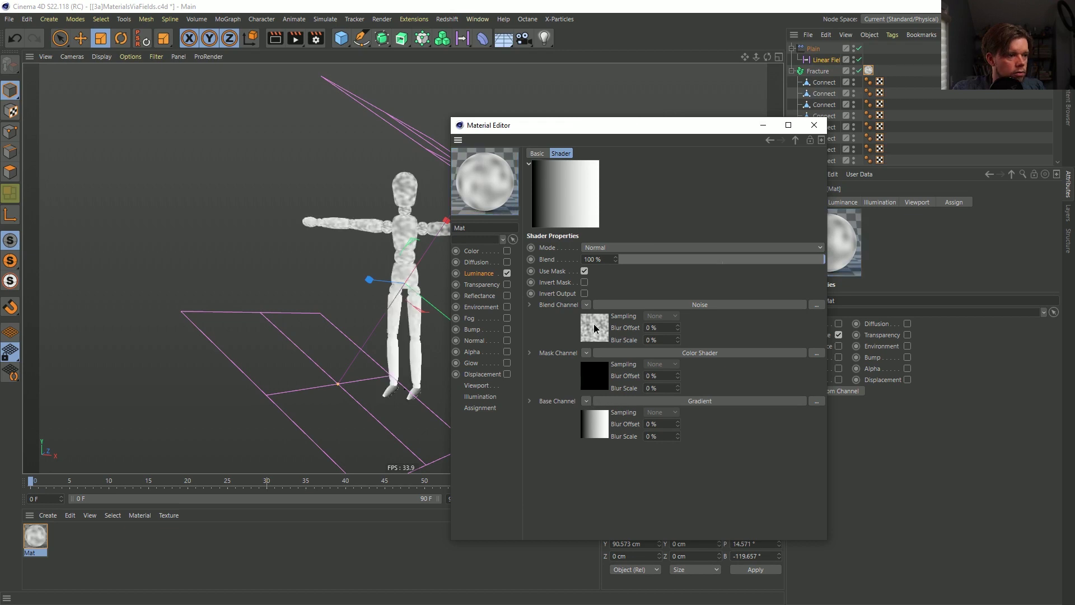
drag(606, 407, 602, 423)
click(594, 423)
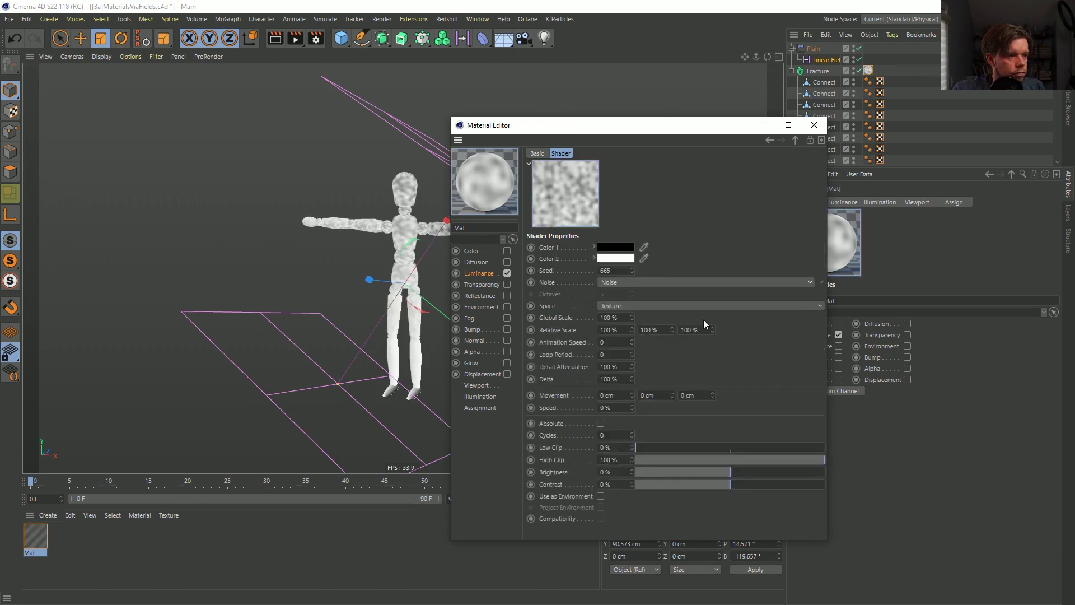
click(819, 283)
click(831, 323)
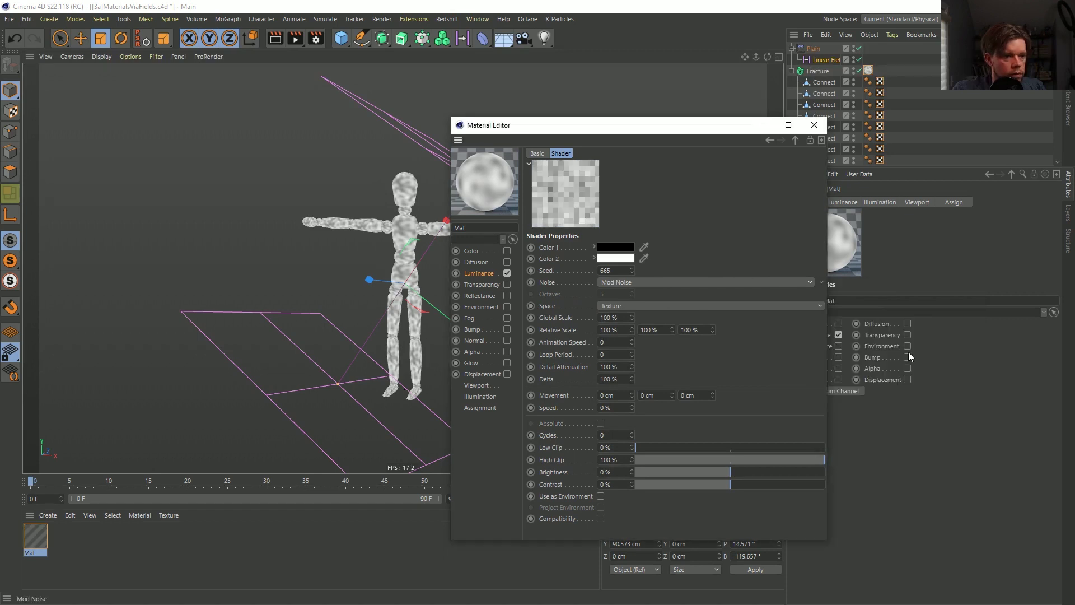
click(130, 57)
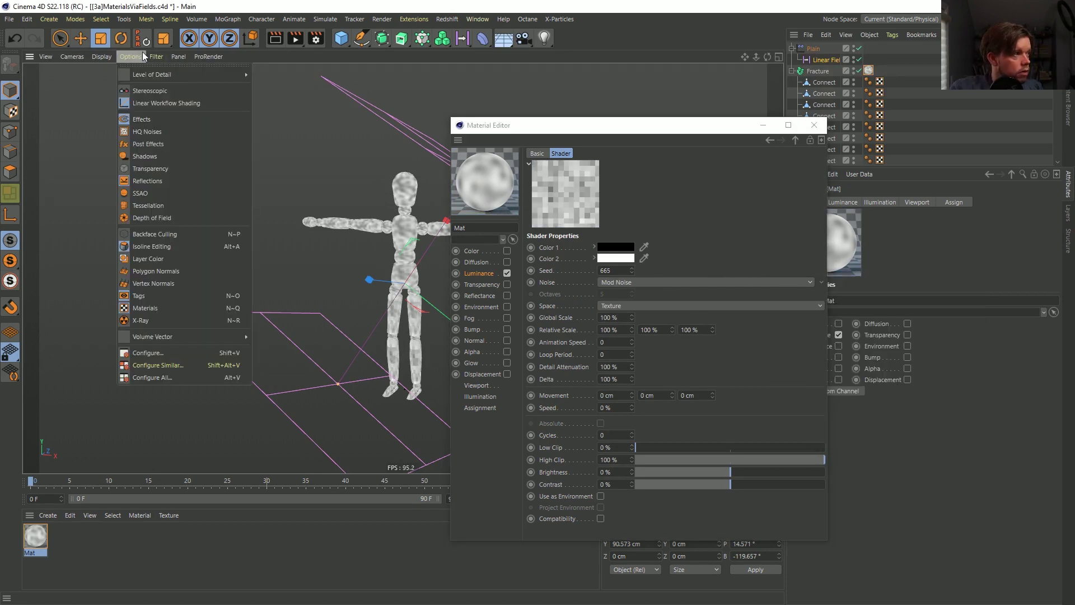
mouse_move(130, 56)
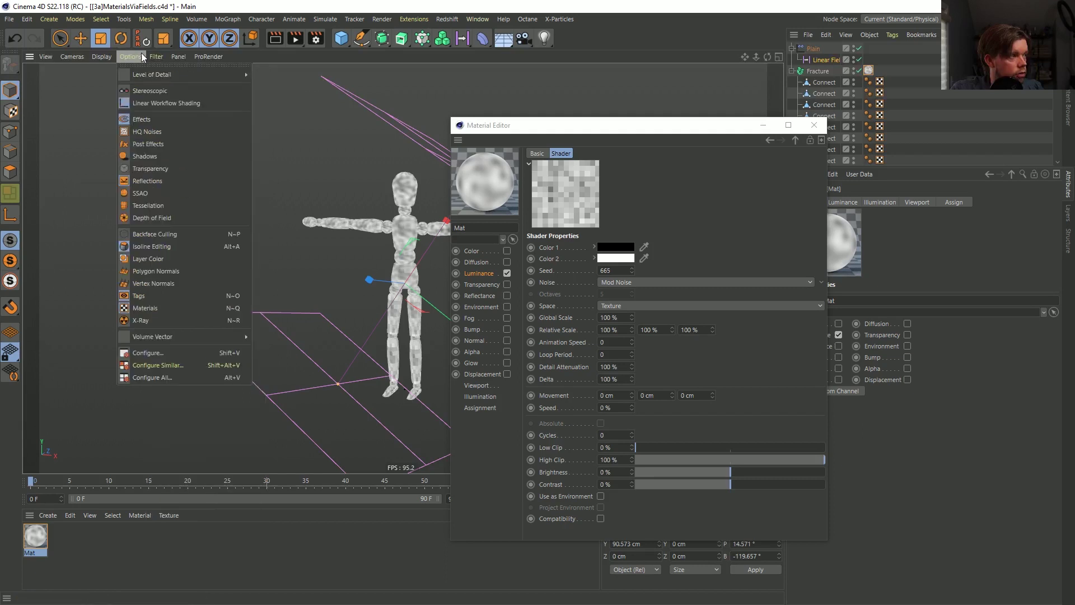
click(147, 135)
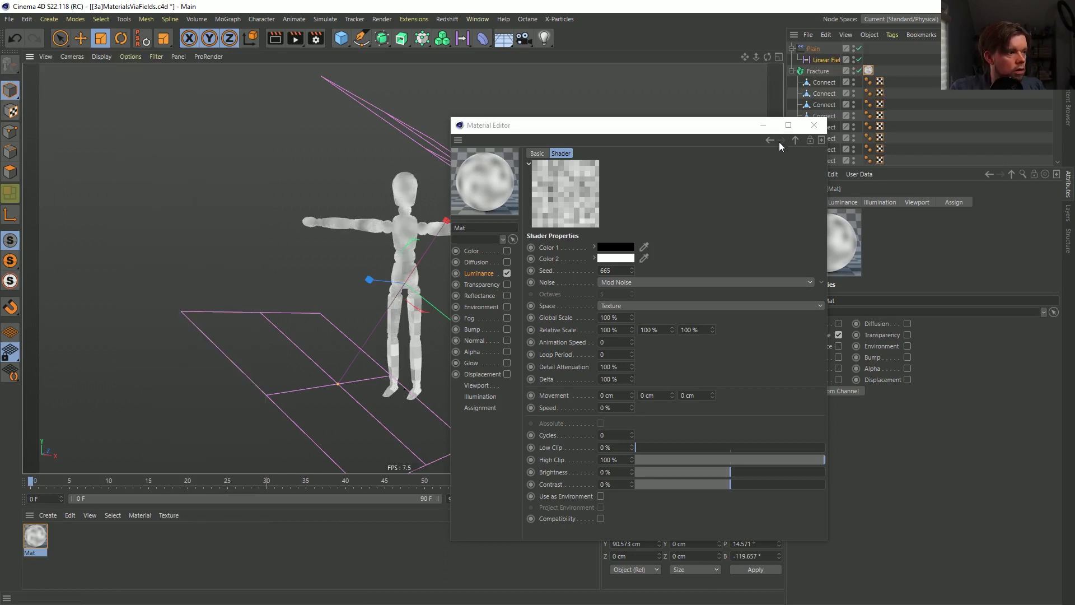
Scale the Linear Field down and move it up across the figure, then select Mat.
click(814, 124)
scroll(468, 284, up, 4)
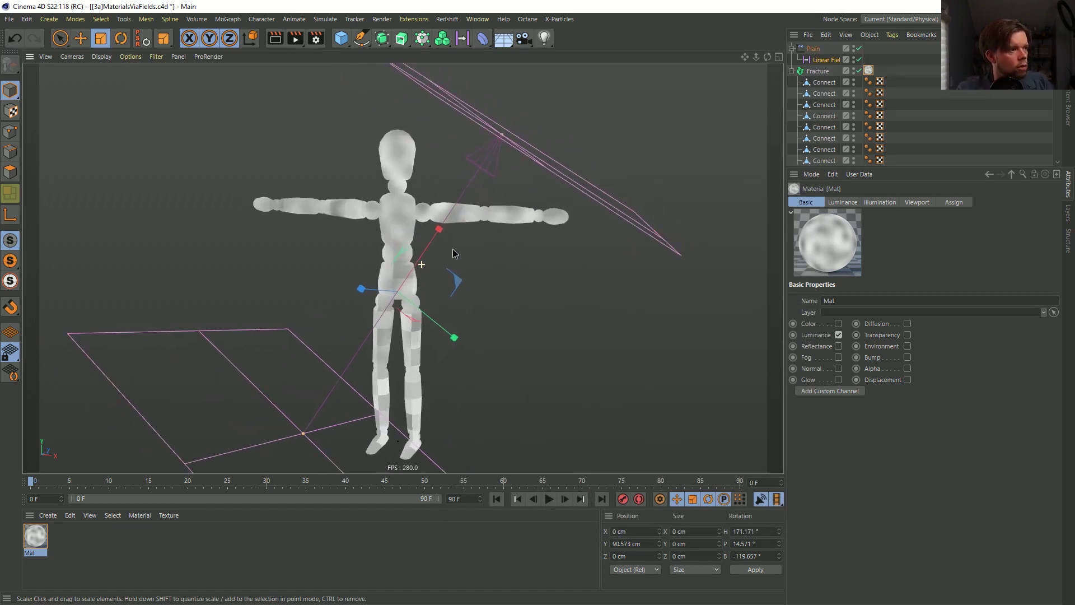
scroll(429, 258, down, 2)
drag(520, 197, 209, 369)
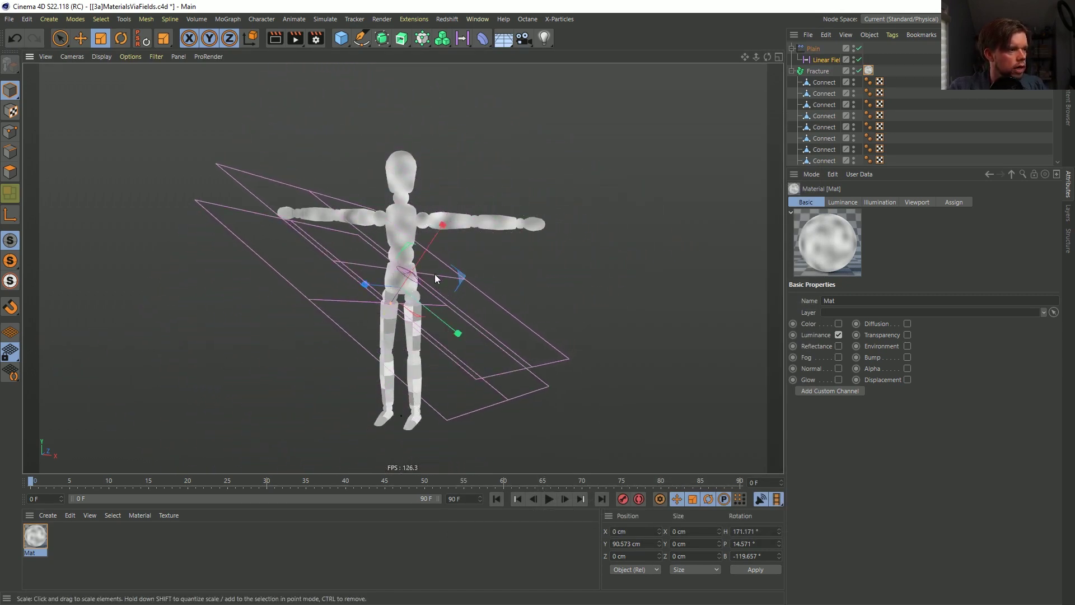
key(e)
drag(438, 233, 380, 377)
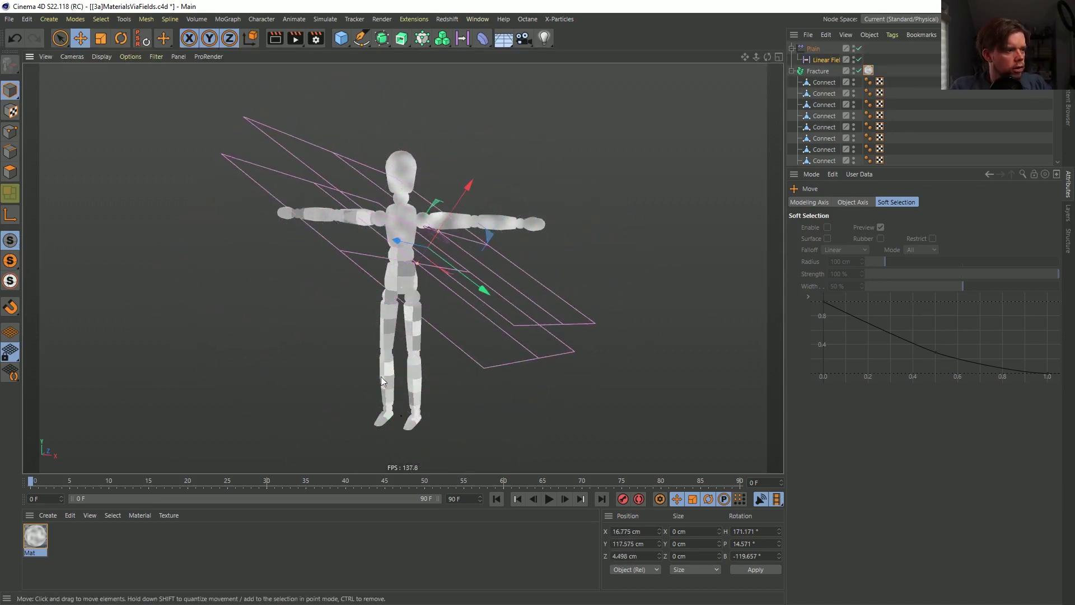
click(34, 539)
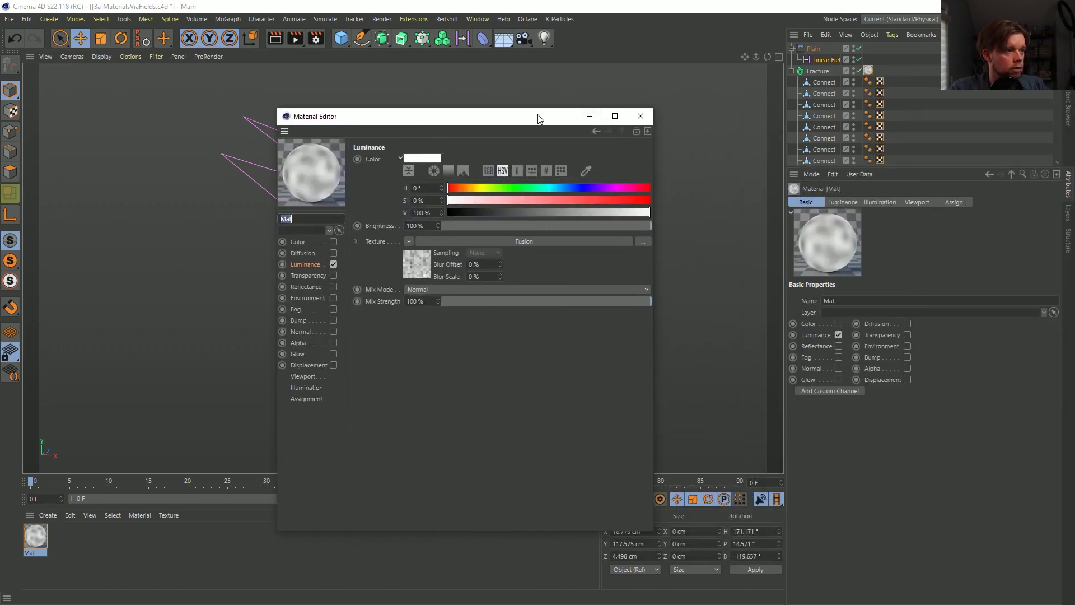
Enable Mat's Alpha channel with a MoGraph Color Shader texture and Image Alpha unchecked.
drag(539, 118, 634, 99)
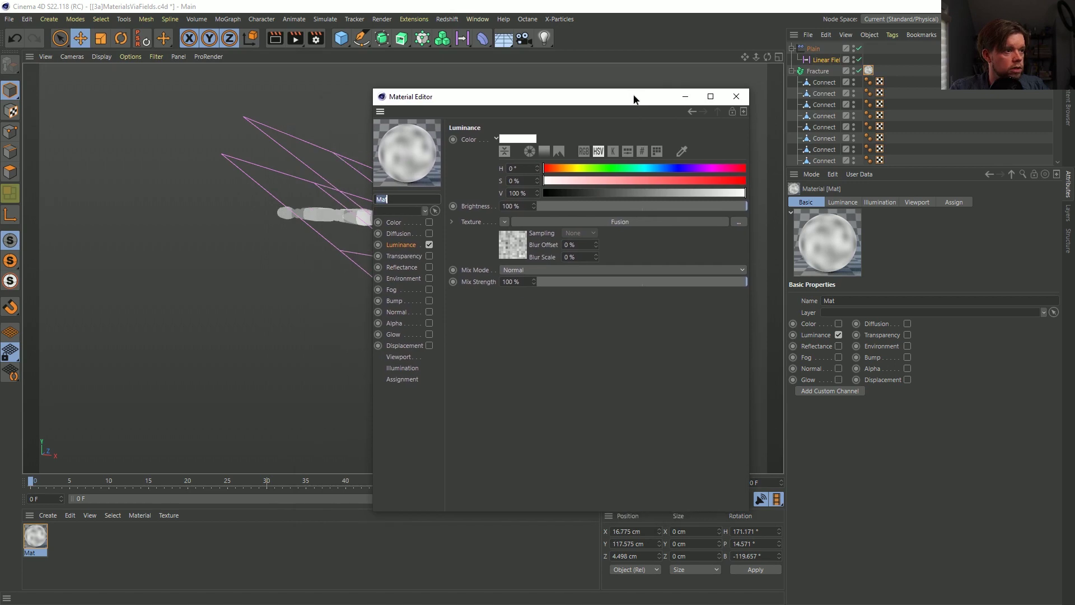
click(504, 222)
click(551, 381)
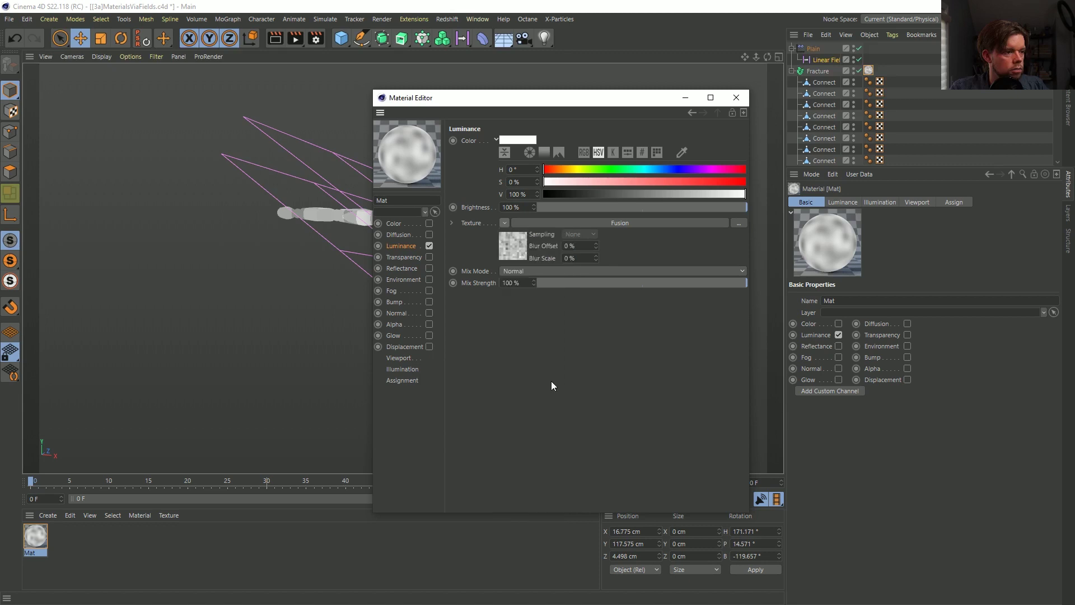
click(429, 324)
click(508, 213)
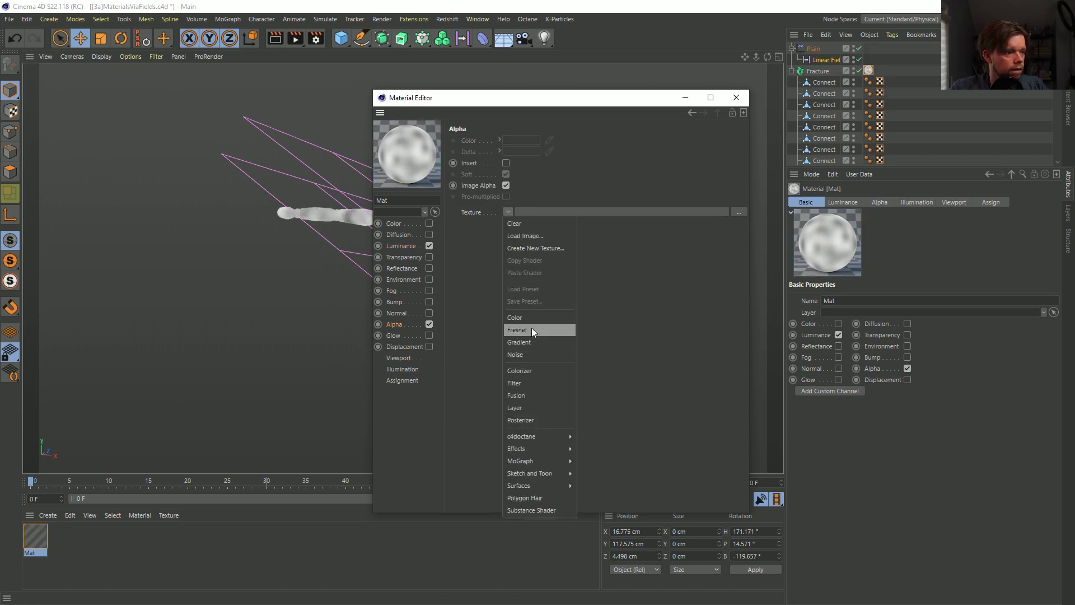
mouse_move(551, 459)
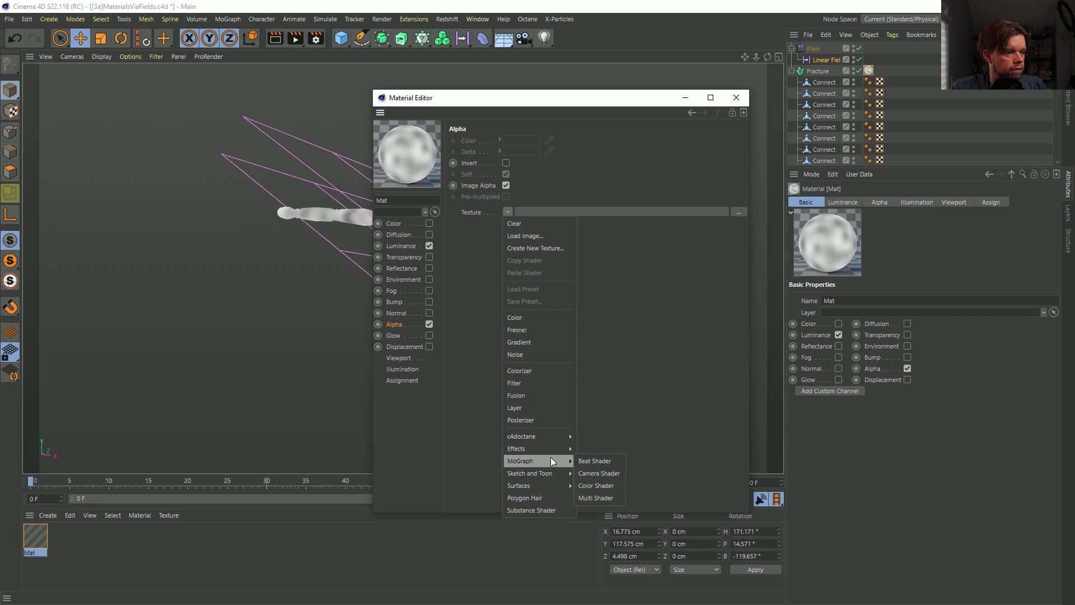
click(609, 483)
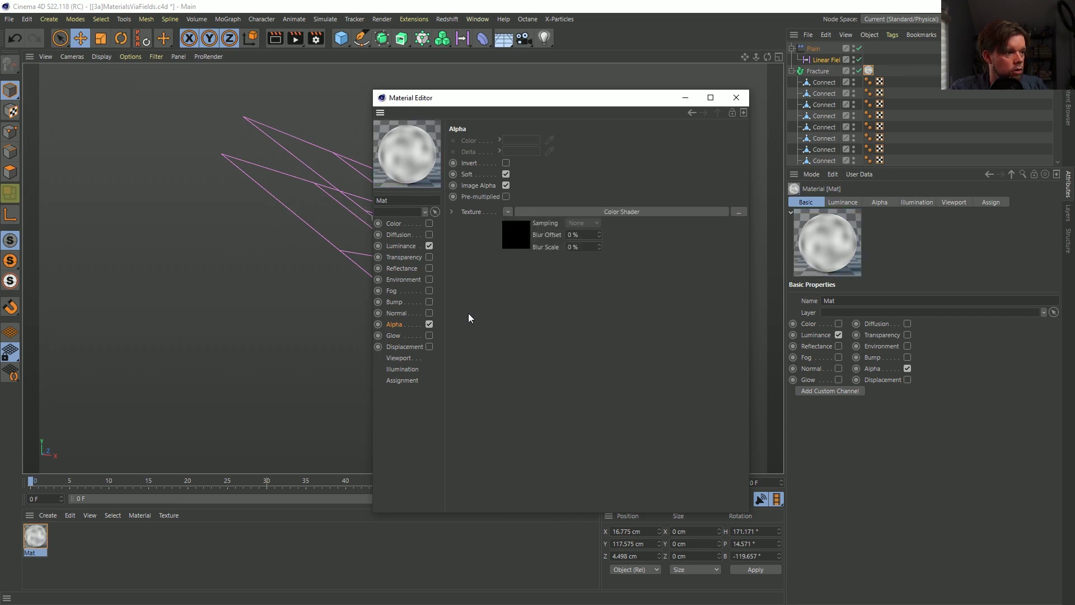
click(506, 185)
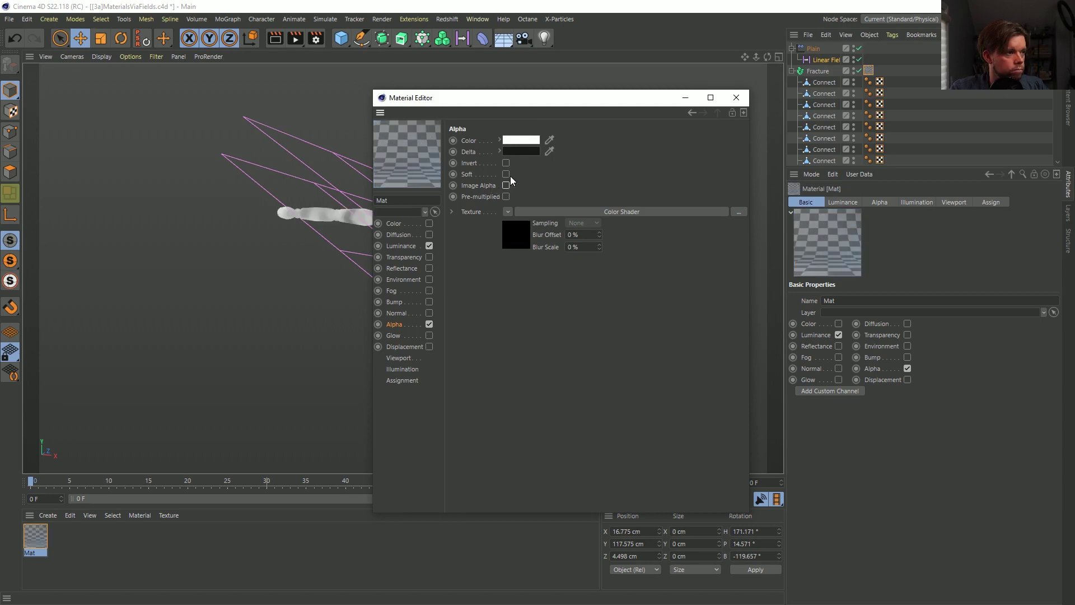
key(ctrl+z)
key(ctrl+y)
drag(521, 102, 641, 165)
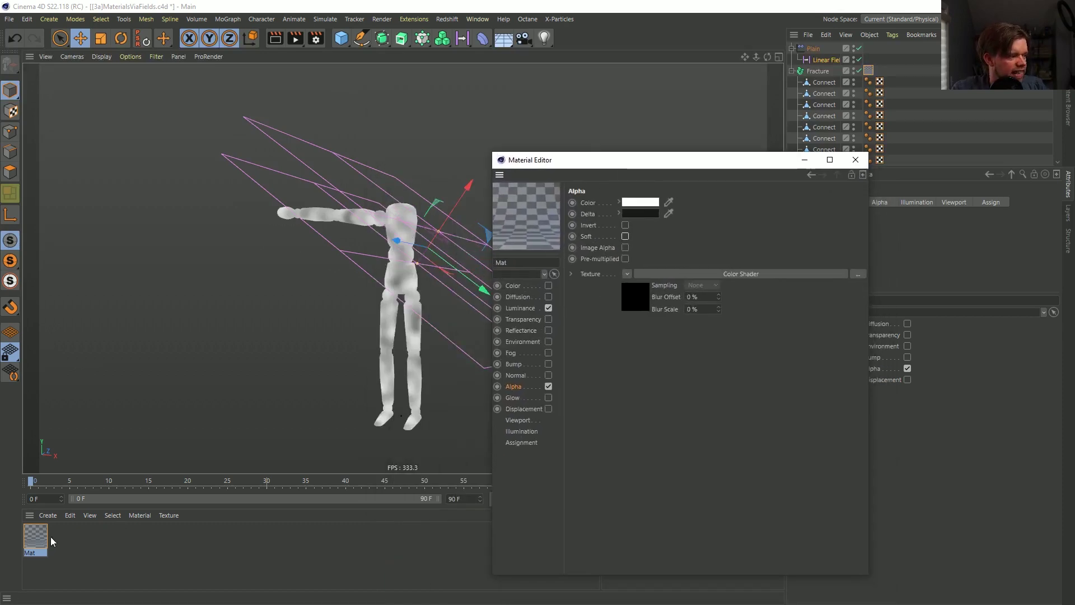
Create material Mat.1, apply it to the Fracture, and make its colour fully saturated red.
double_click(75, 530)
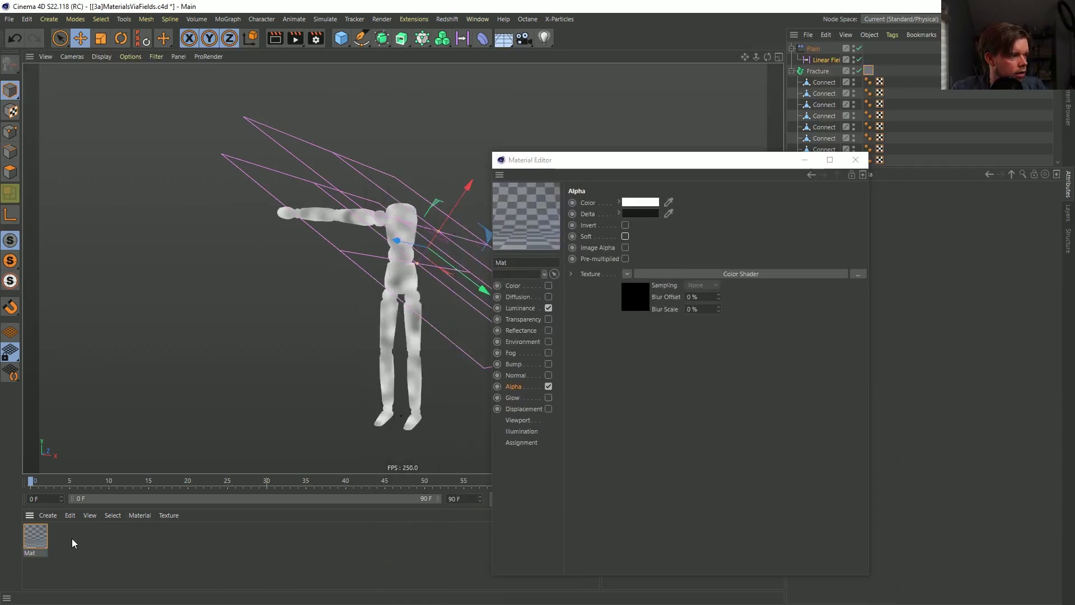
drag(40, 539, 819, 72)
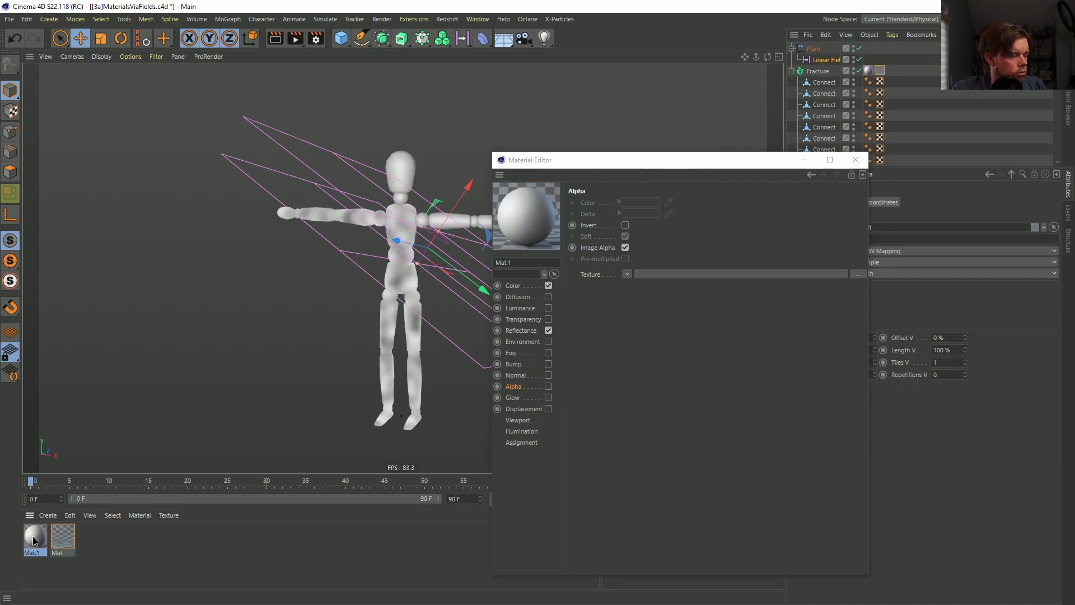
click(558, 288)
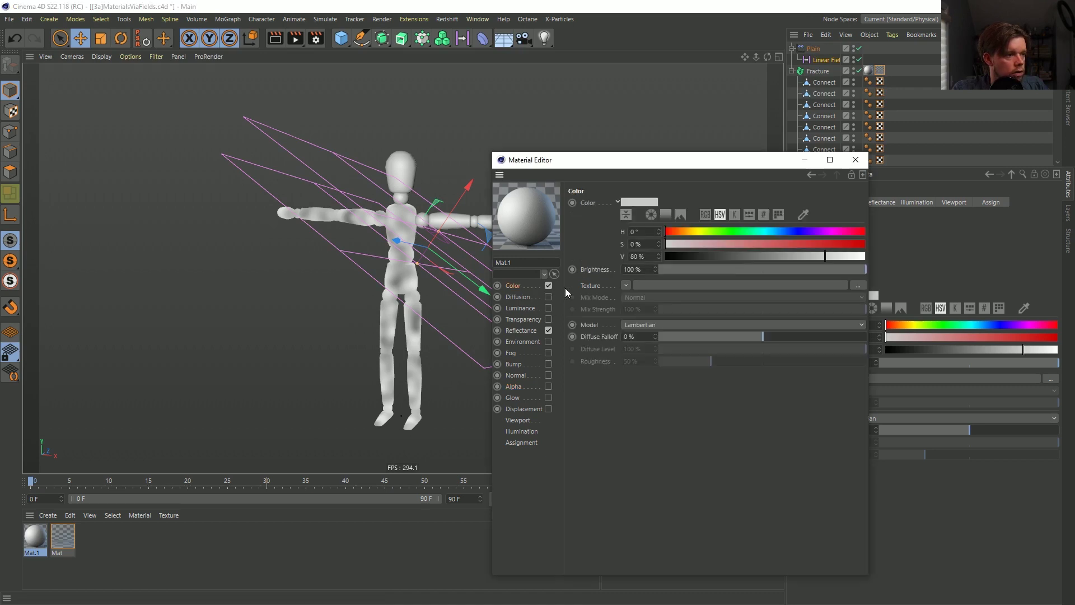
drag(777, 246, 912, 264)
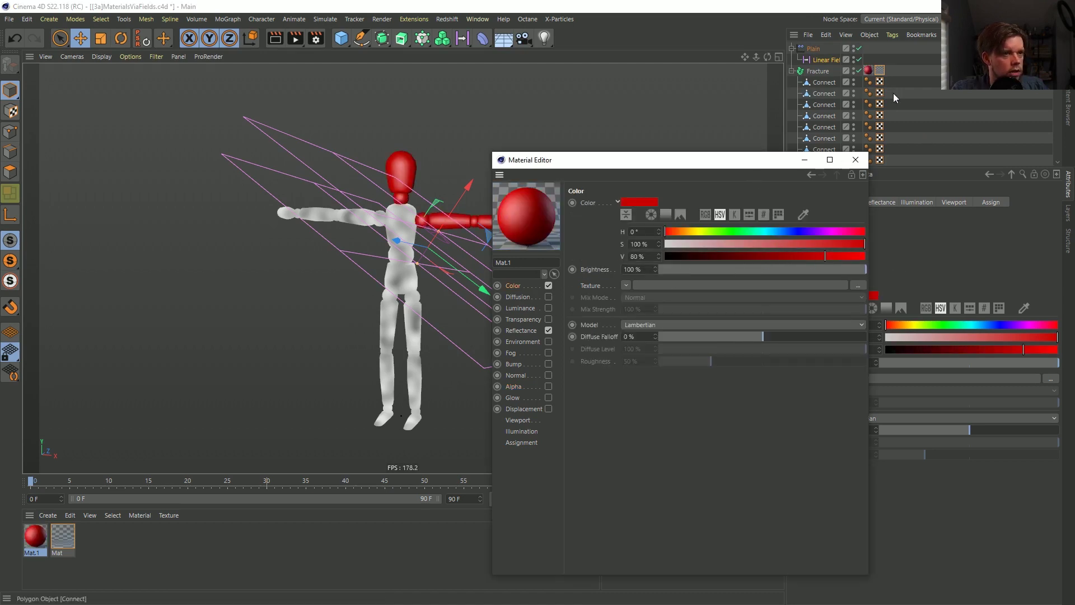
Move the Linear Field so red covers the head, arms and upper torso.
click(826, 60)
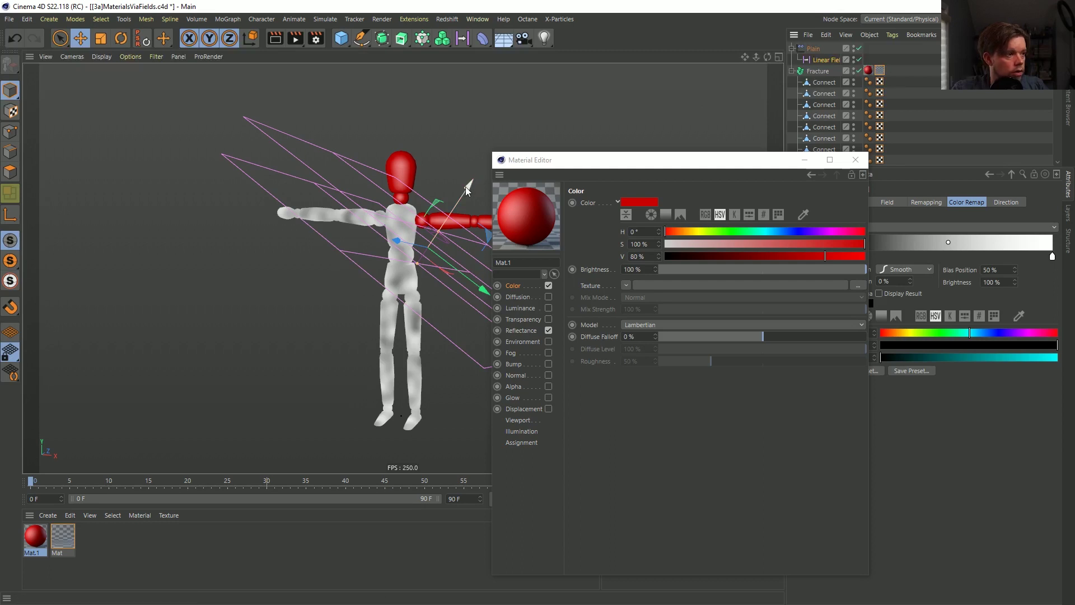
drag(468, 192, 420, 249)
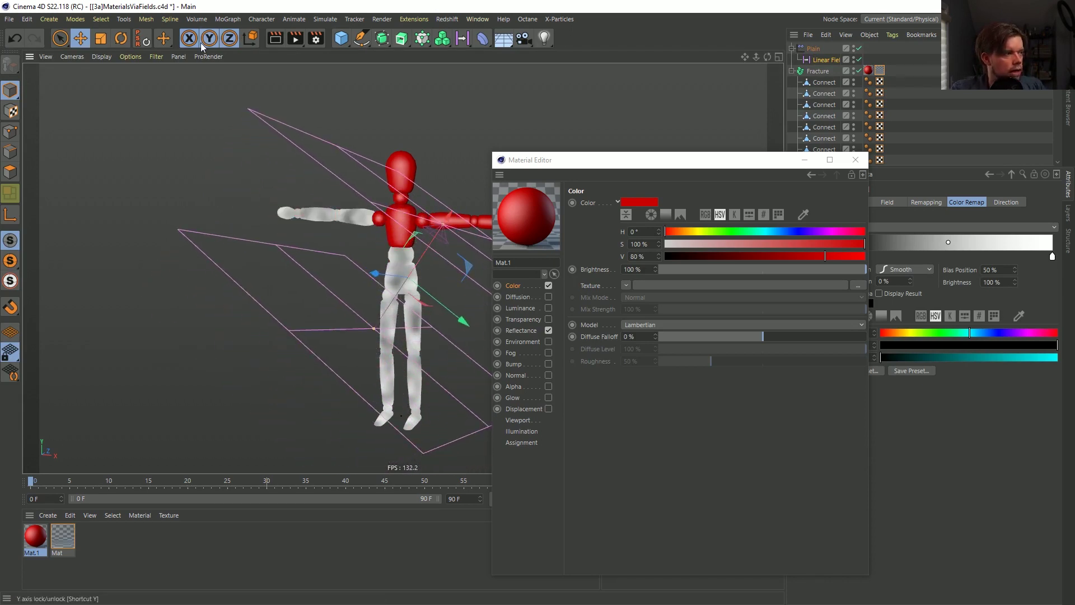
click(130, 57)
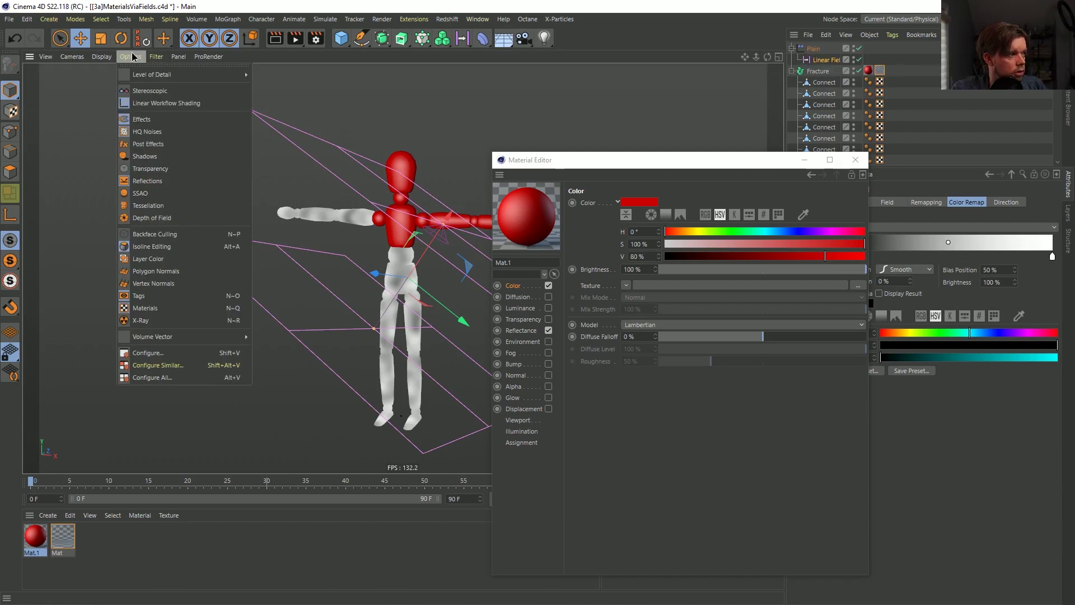
click(175, 172)
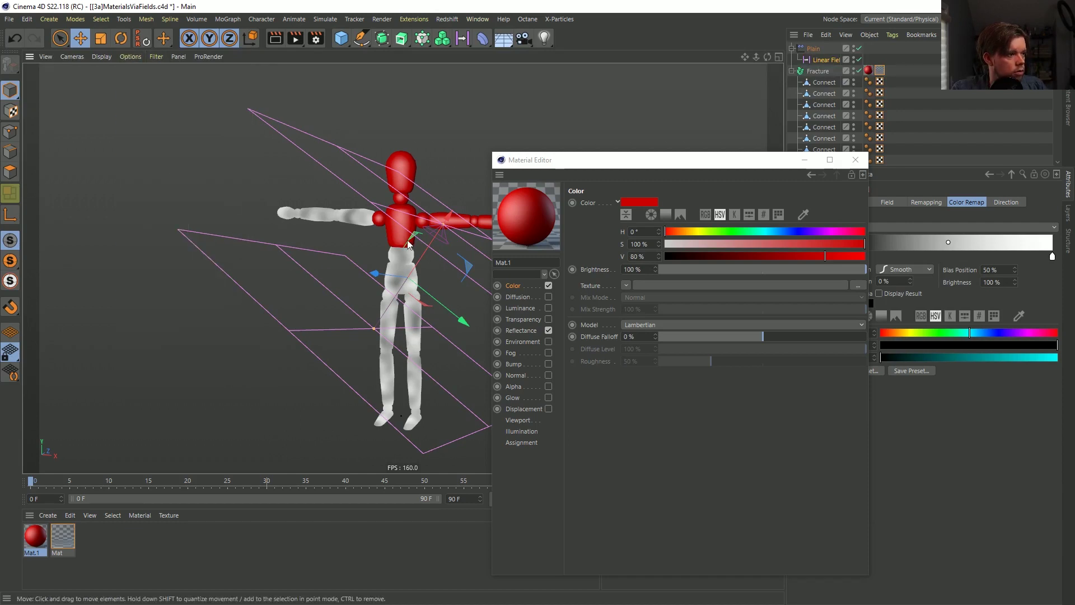
mouse_move(408, 244)
mouse_down()
mouse_move(425, 241)
mouse_move(423, 252)
mouse_up()
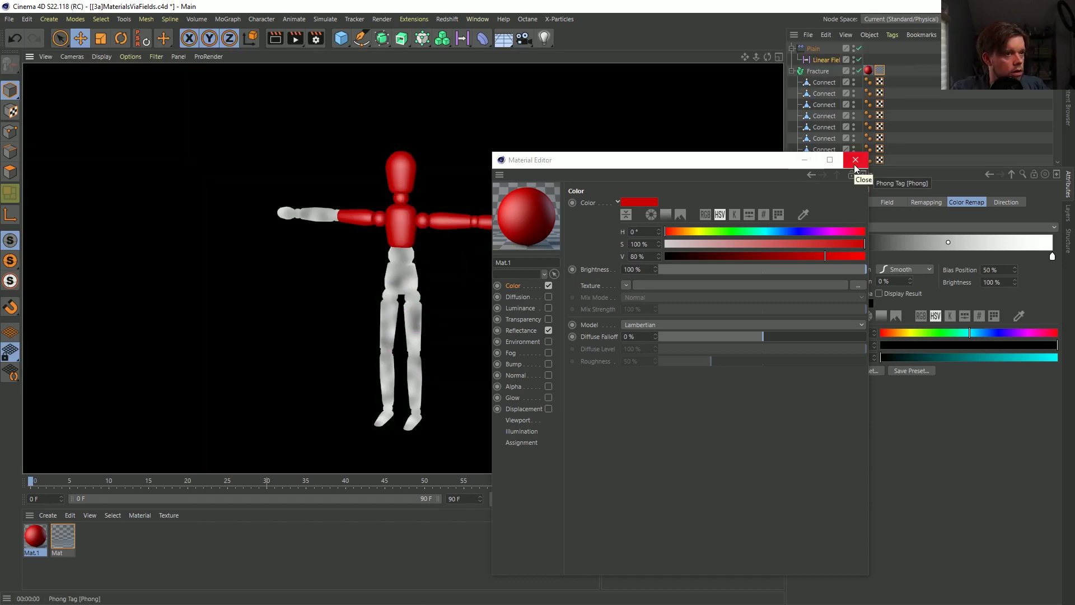
click(854, 161)
click(63, 536)
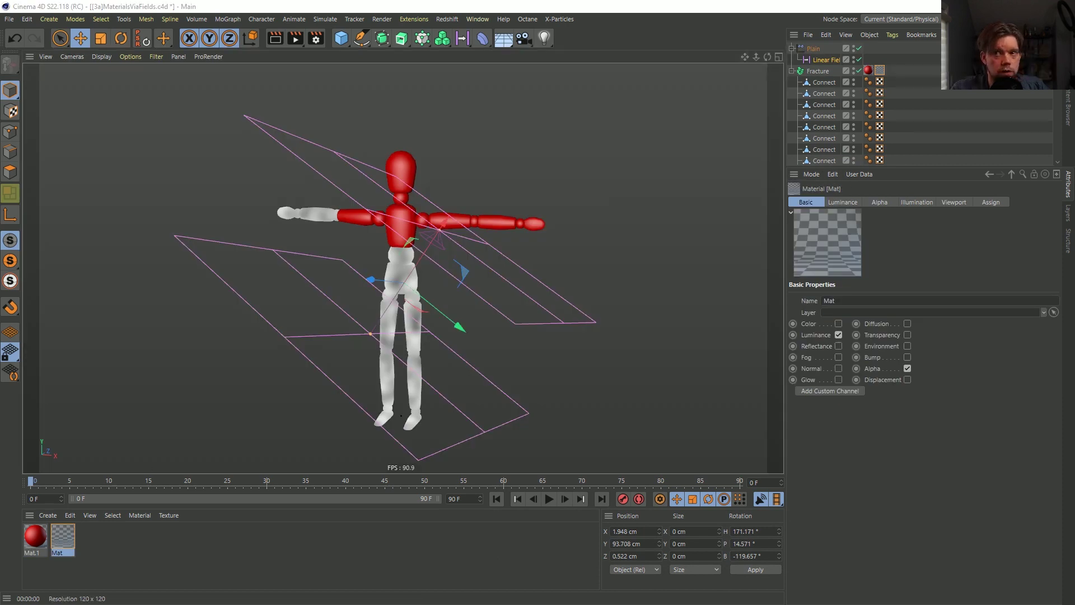
Turn on Soft and Invert in Mat's Alpha channel.
double_click(63, 536)
click(446, 334)
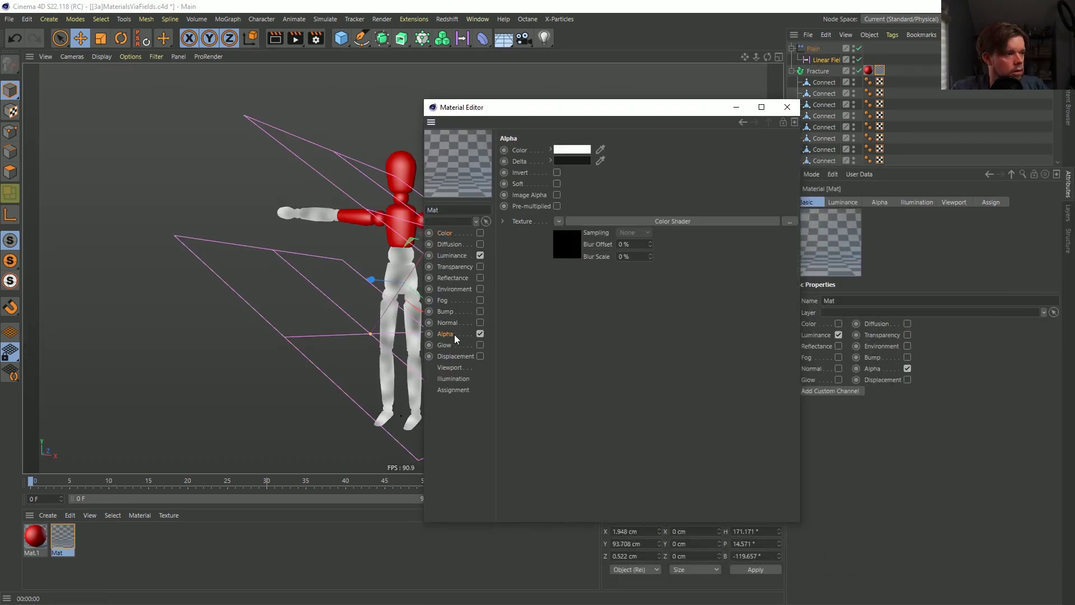
click(557, 183)
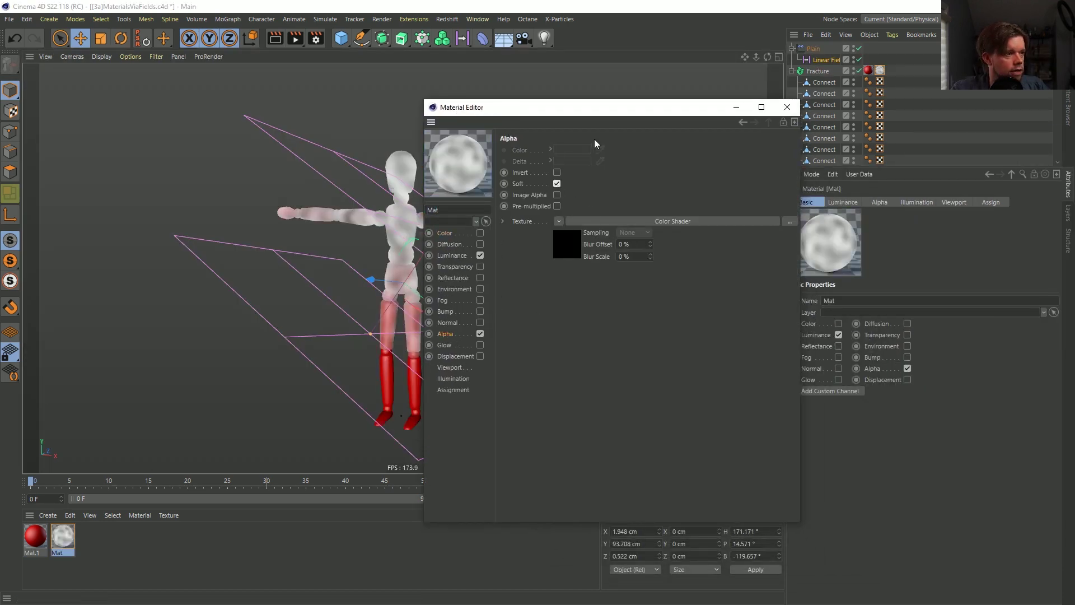
drag(586, 114, 760, 93)
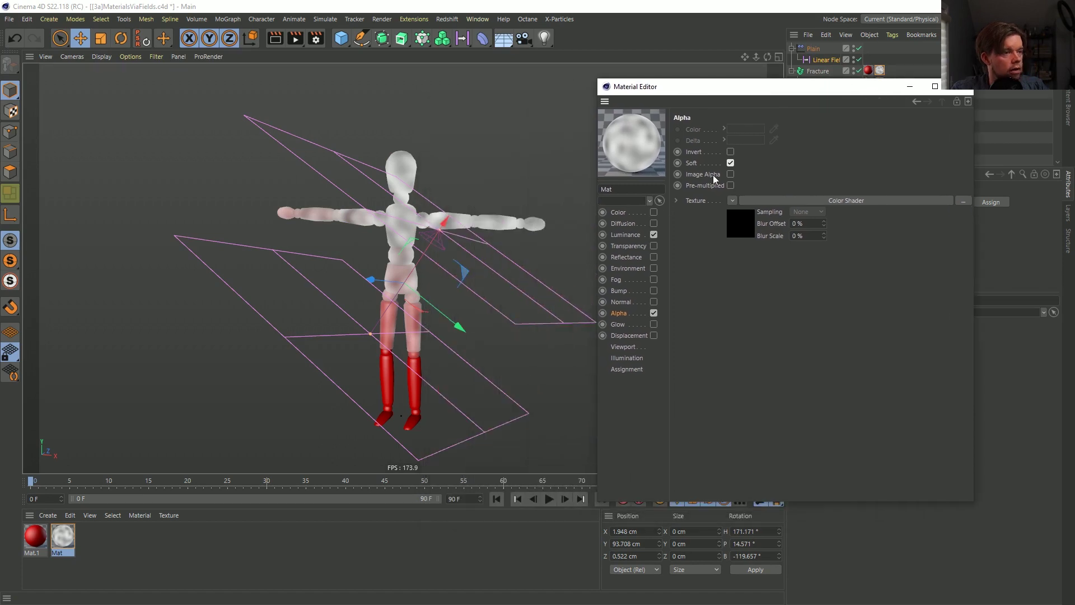
click(730, 152)
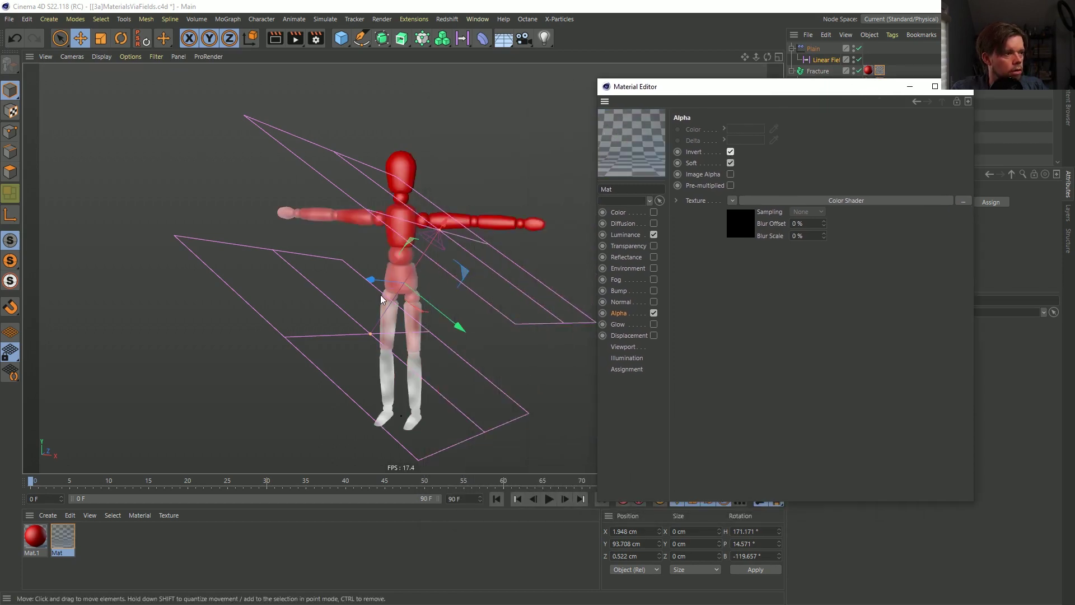
click(960, 86)
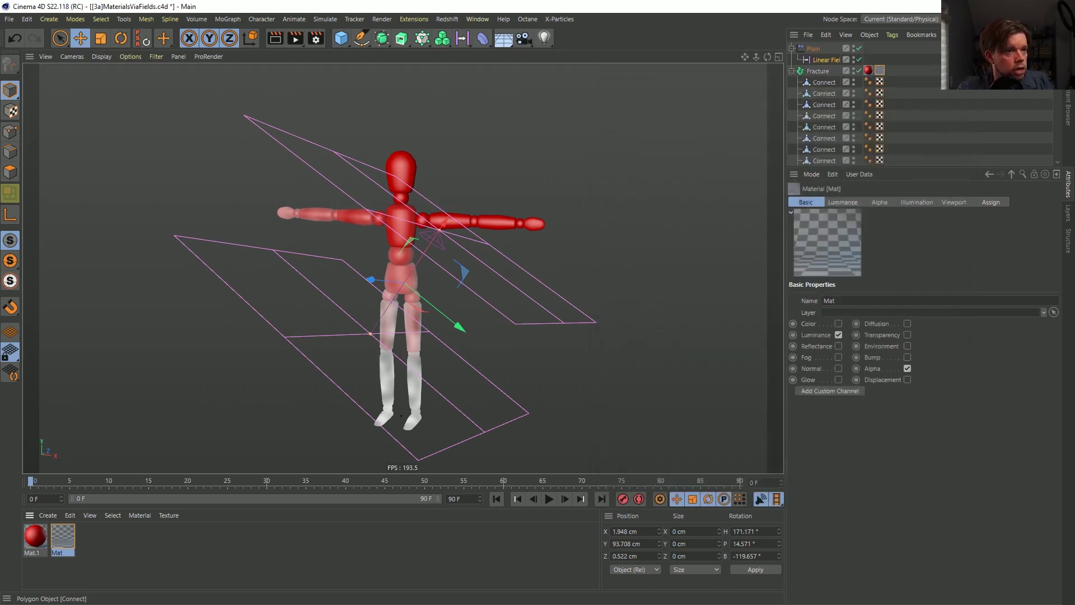
Scale the Linear Field planes down, then bring up Save Project As.
click(826, 60)
key(t)
drag(509, 182, 497, 305)
key(e)
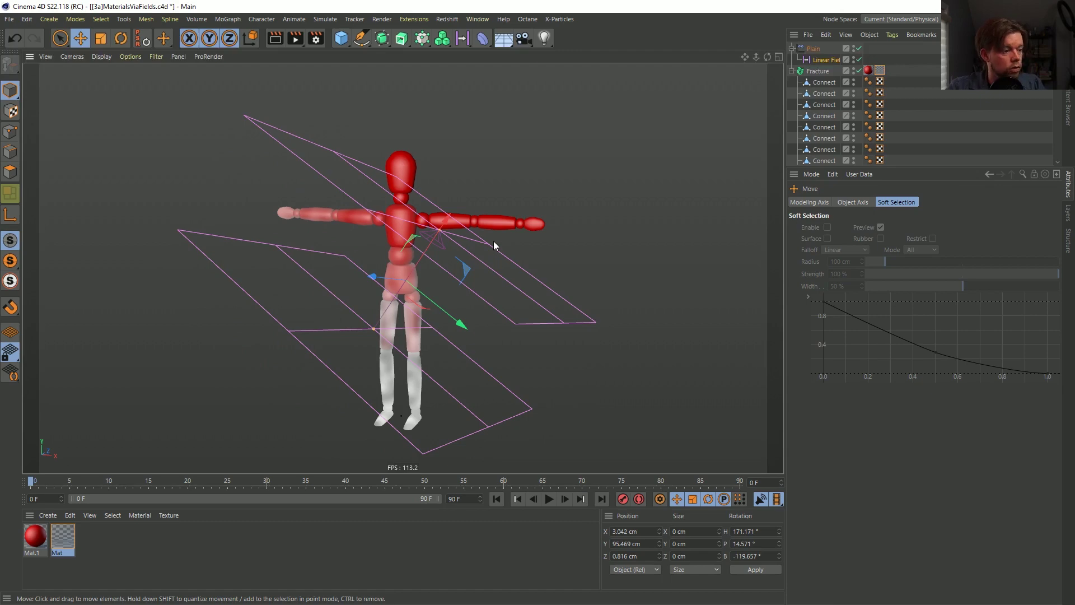
key(ctrl+shift+s)
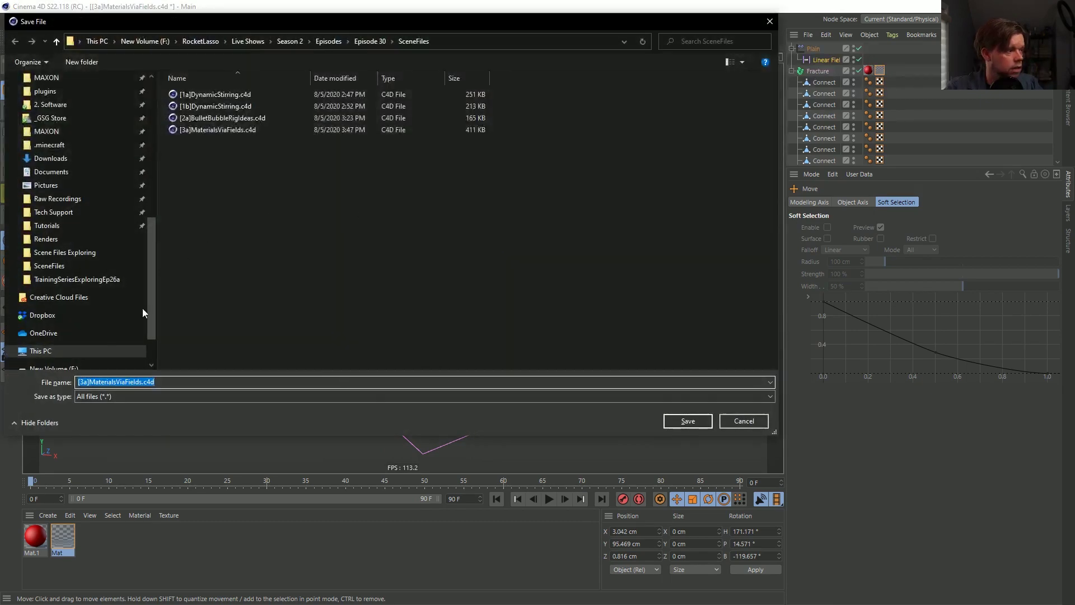
Save the scene as [3b]MaterialsViaFields.c4d.
click(84, 381)
key(BackSpace)
text(b)
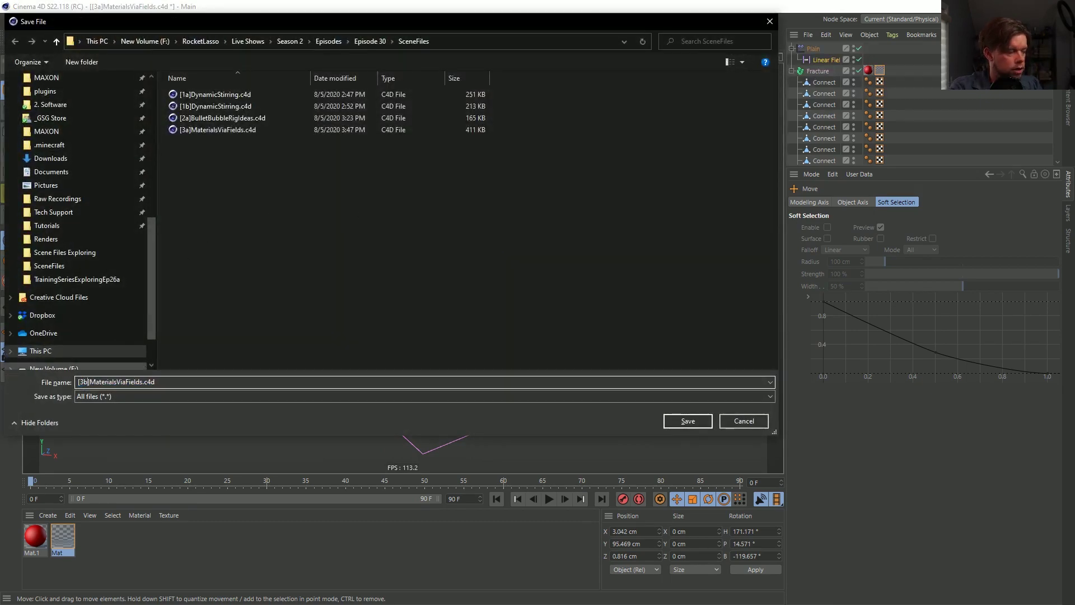
key(Return)
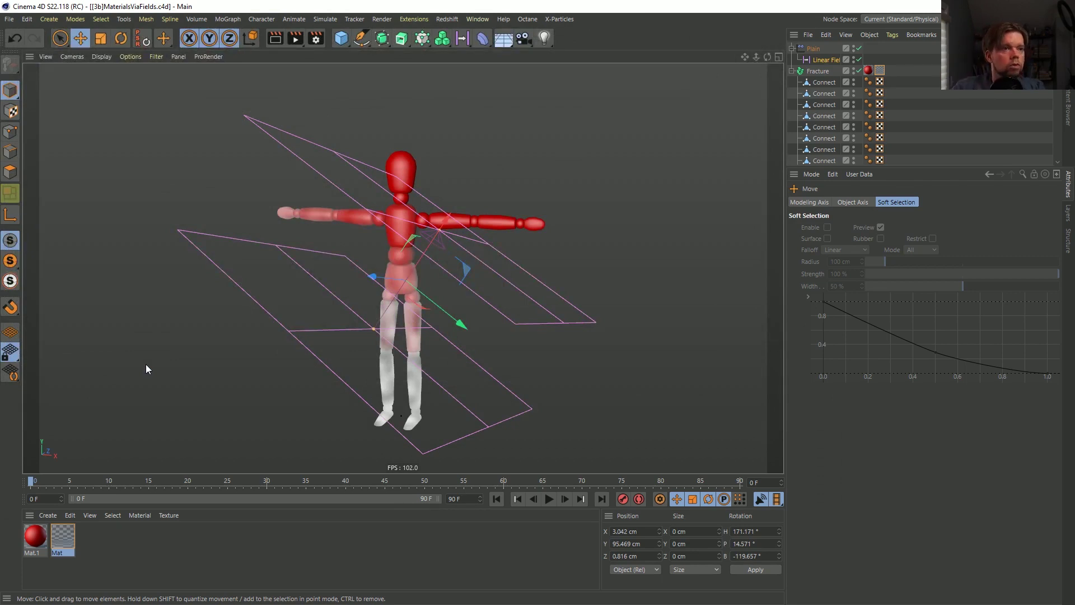
click(824, 82)
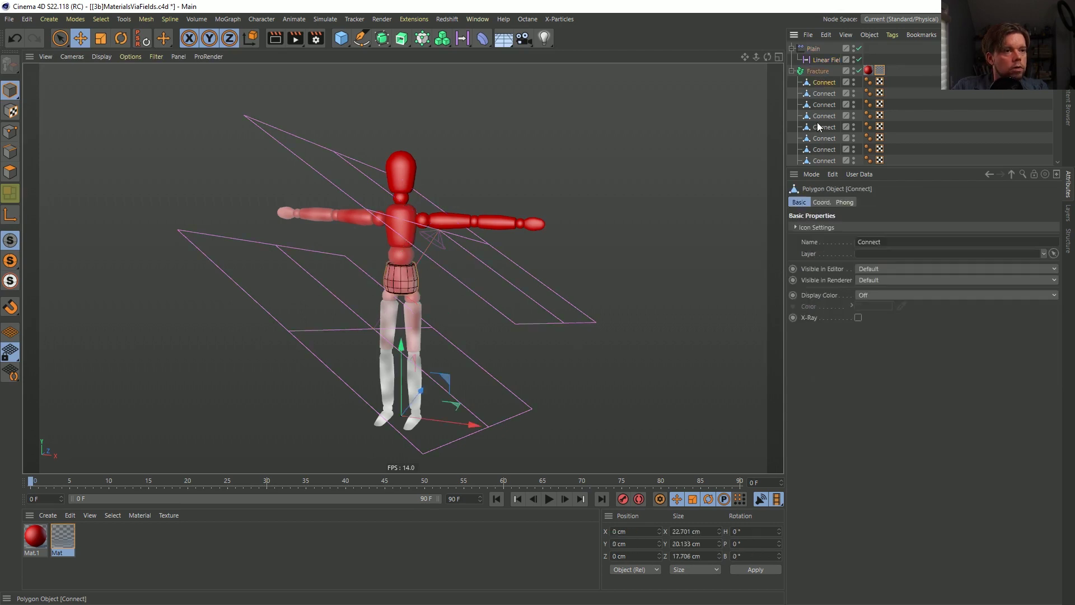
Delete the Fracture and add a new Figure wrapped in a Connect generator.
click(815, 71)
key(Delete)
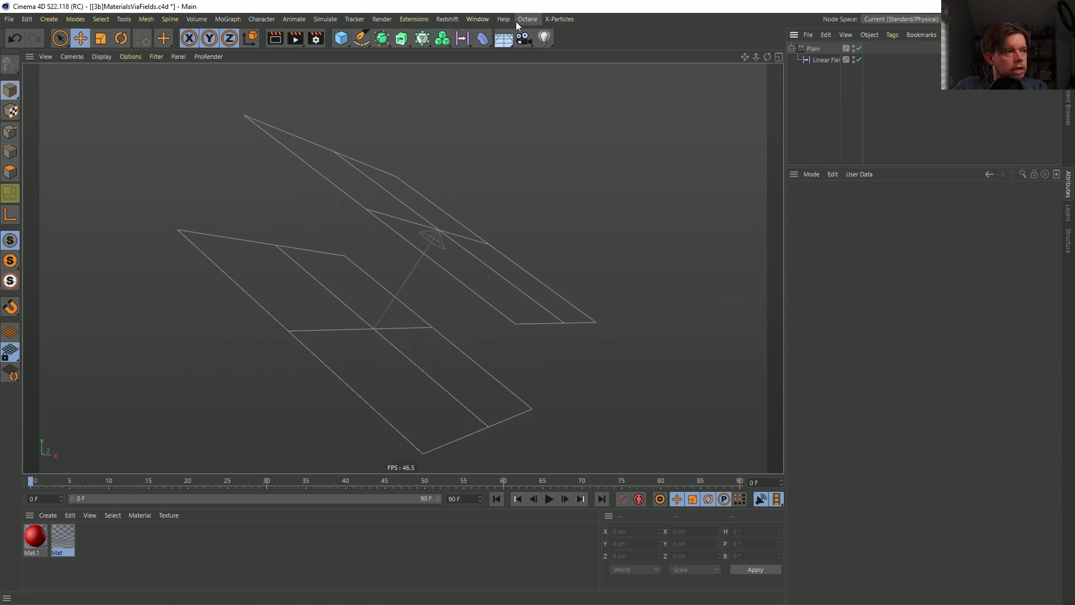
drag(421, 38, 420, 38)
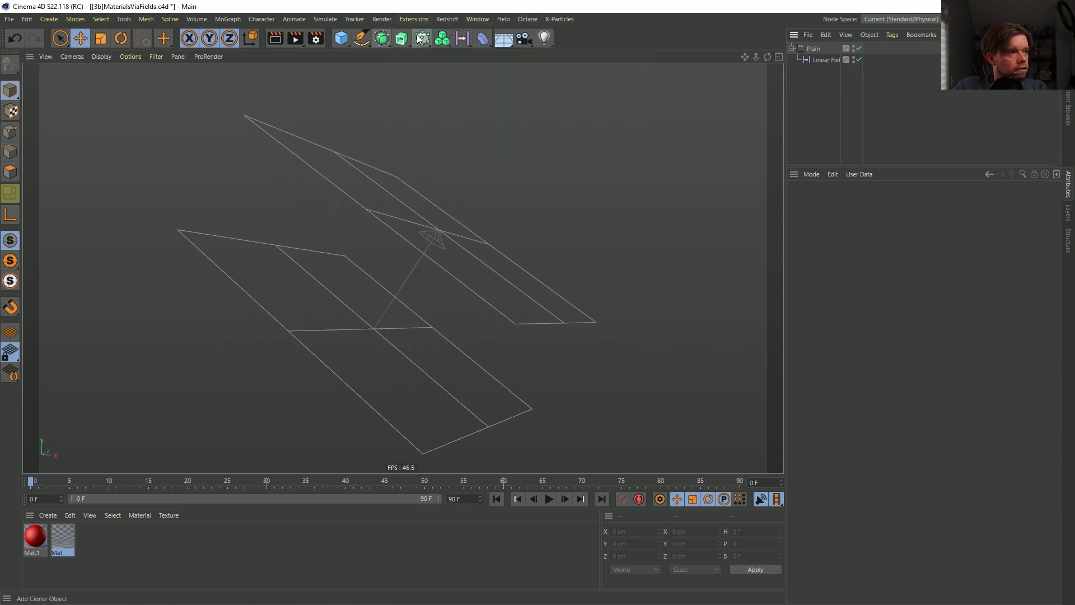
drag(341, 38, 489, 120)
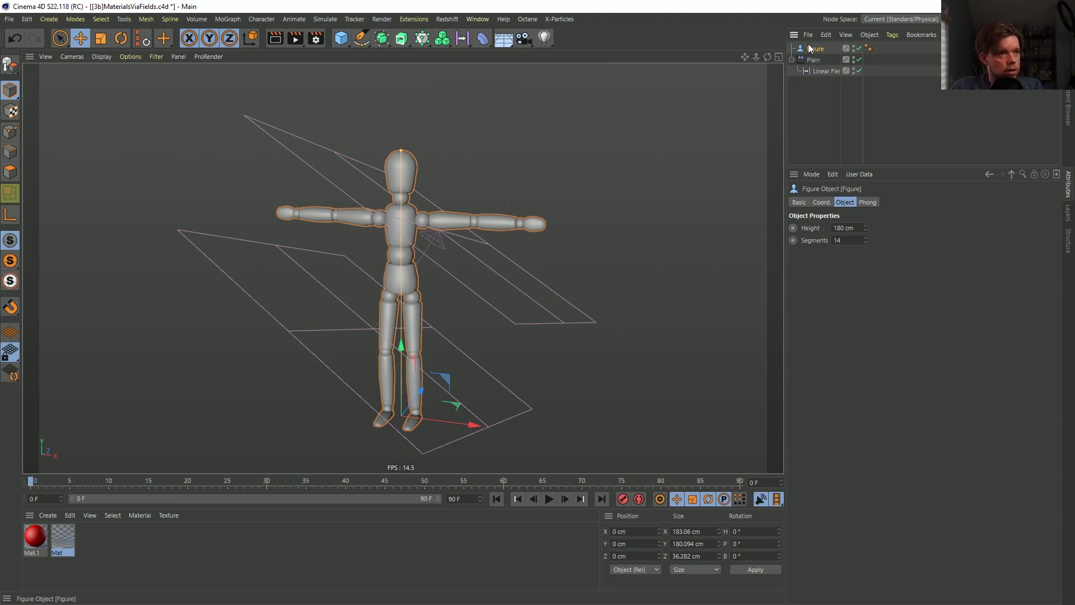
drag(382, 38, 540, 115)
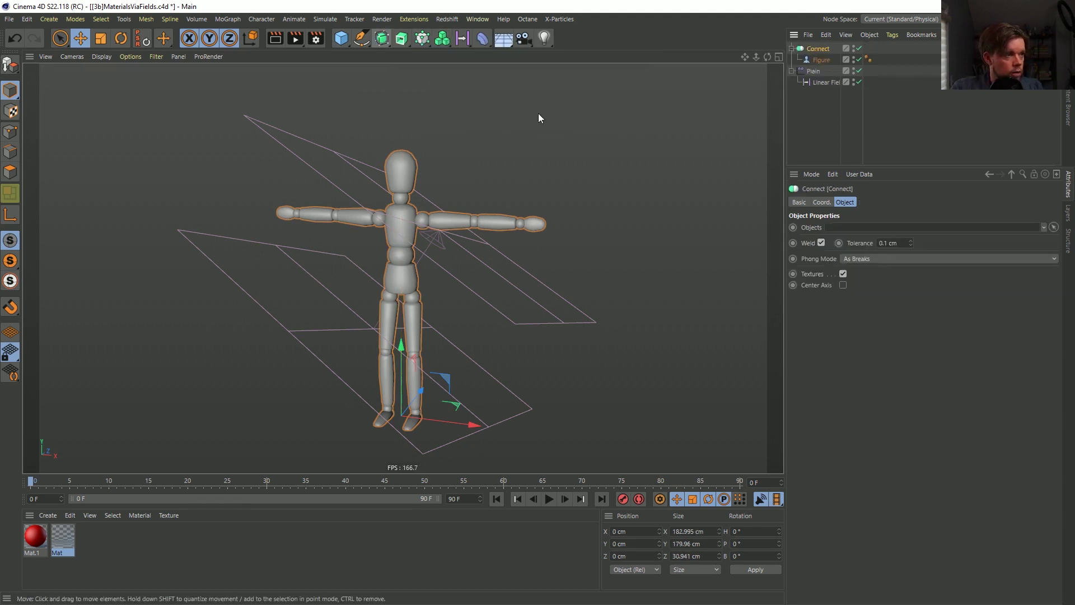
Make the Connect figure editable and select one polygon on its head in Polygons mode.
key(c)
key(ctrl+z)
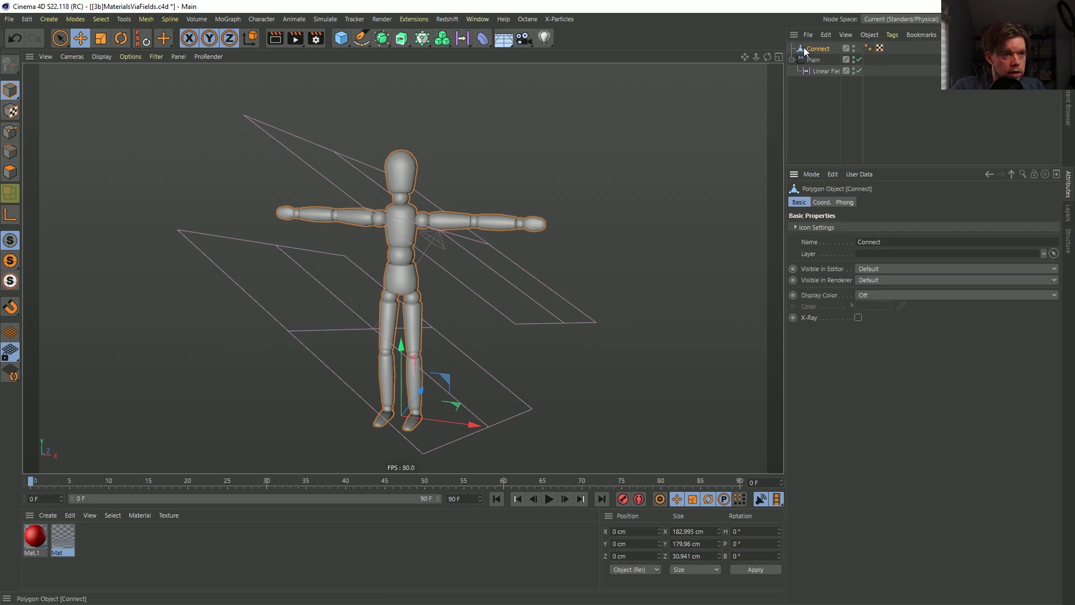
key(c)
click(10, 172)
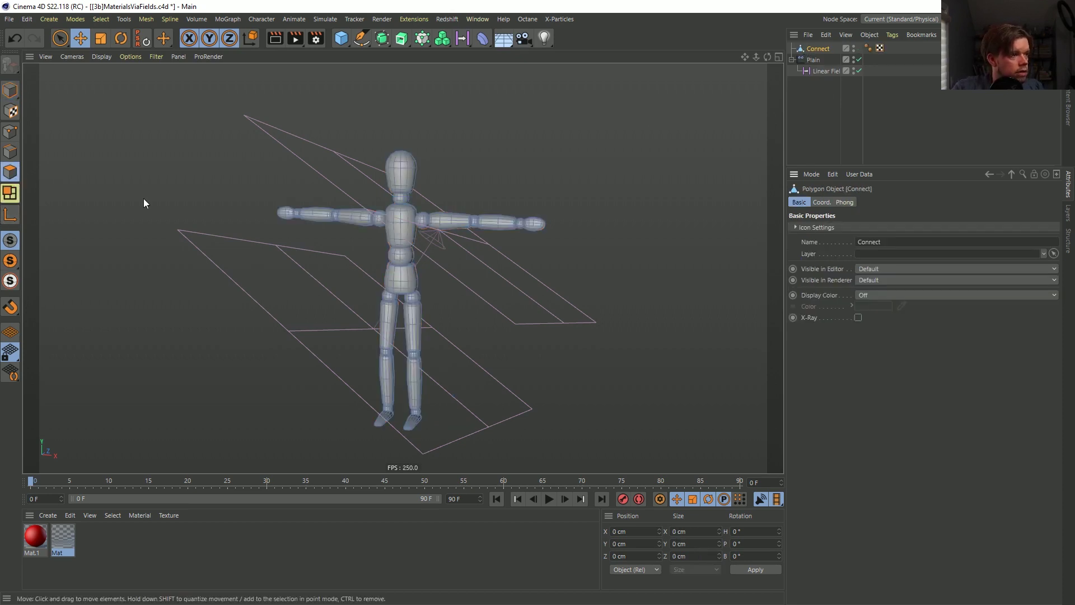
click(411, 159)
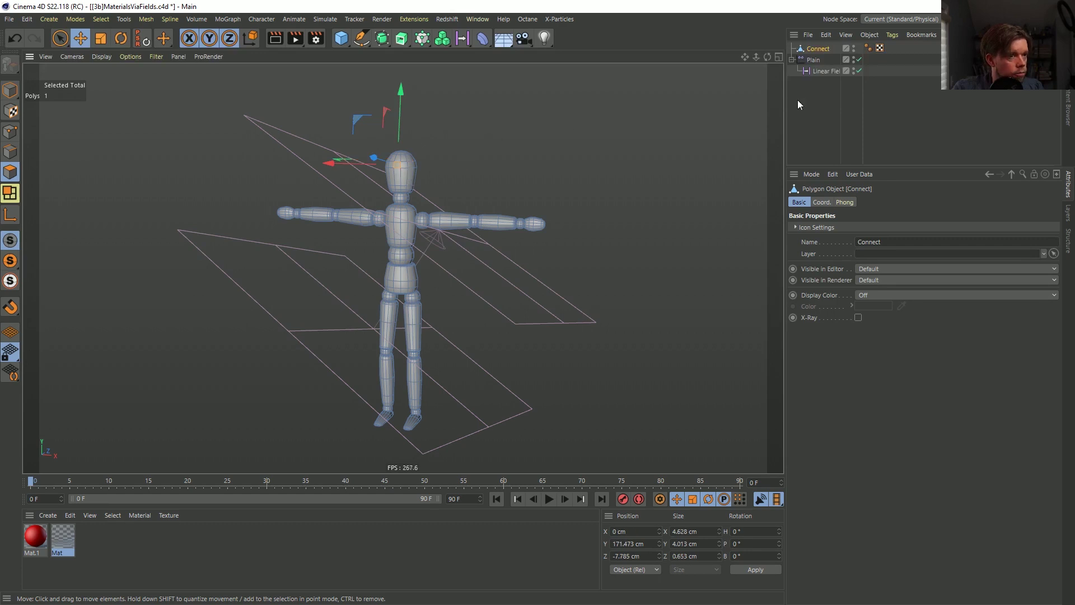
click(101, 20)
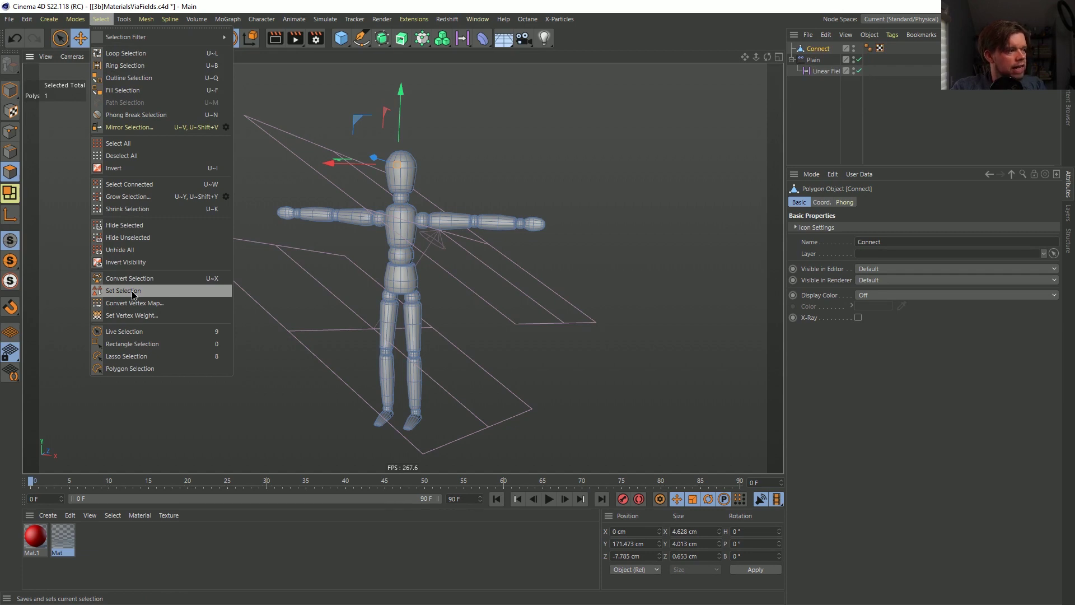
Add a Polygon Selection tag using fields, swap Freeze for the Linear Field, and delete Plain.
click(124, 291)
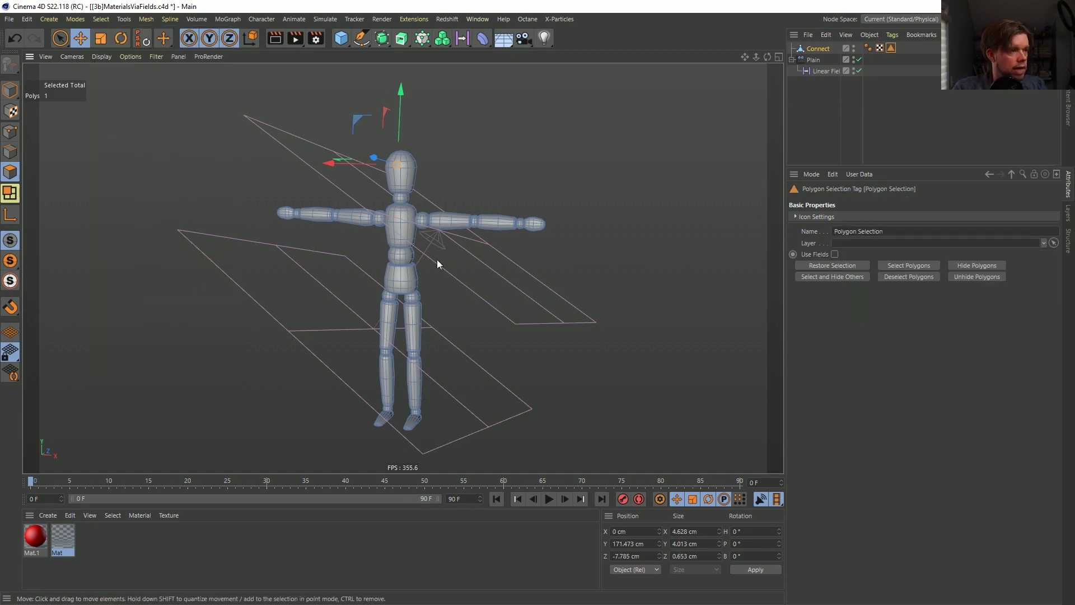
click(835, 254)
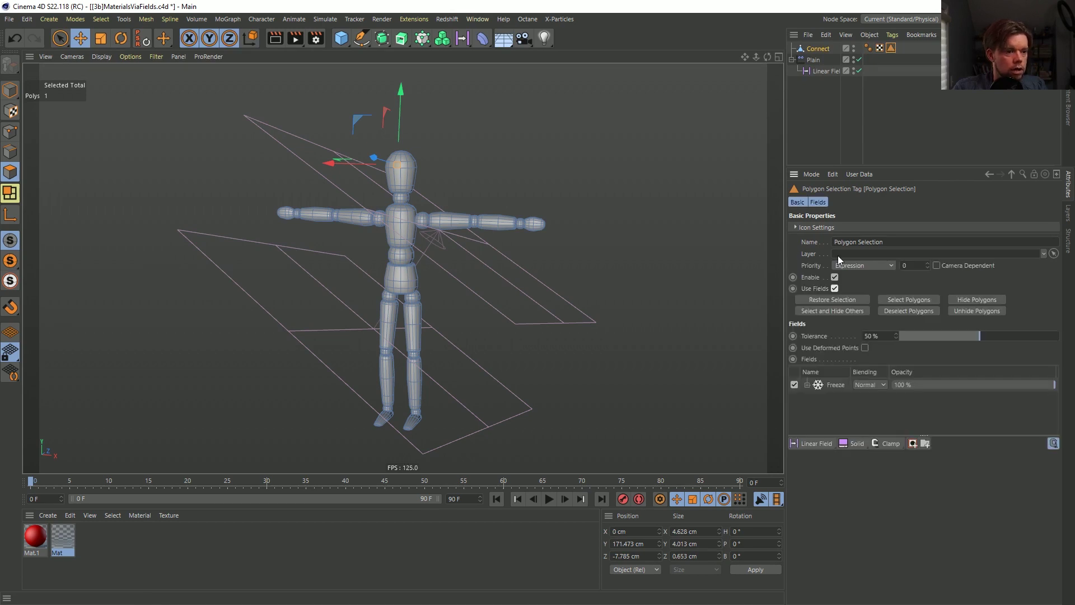
click(835, 384)
key(Delete)
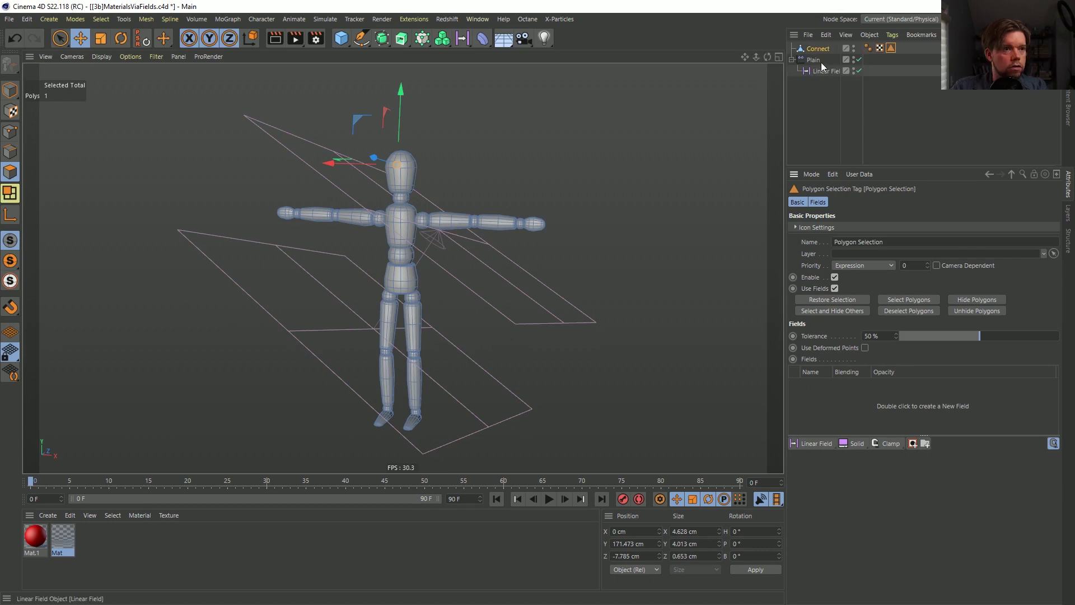
drag(821, 72, 833, 400)
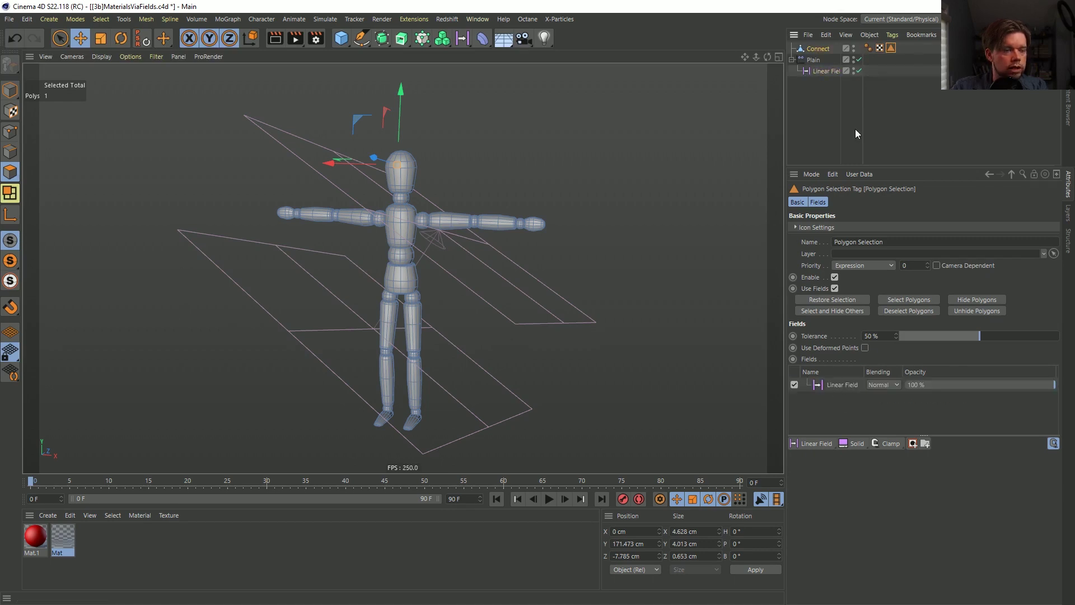
click(827, 72)
click(809, 59)
key(Delete)
drag(810, 60, 819, 49)
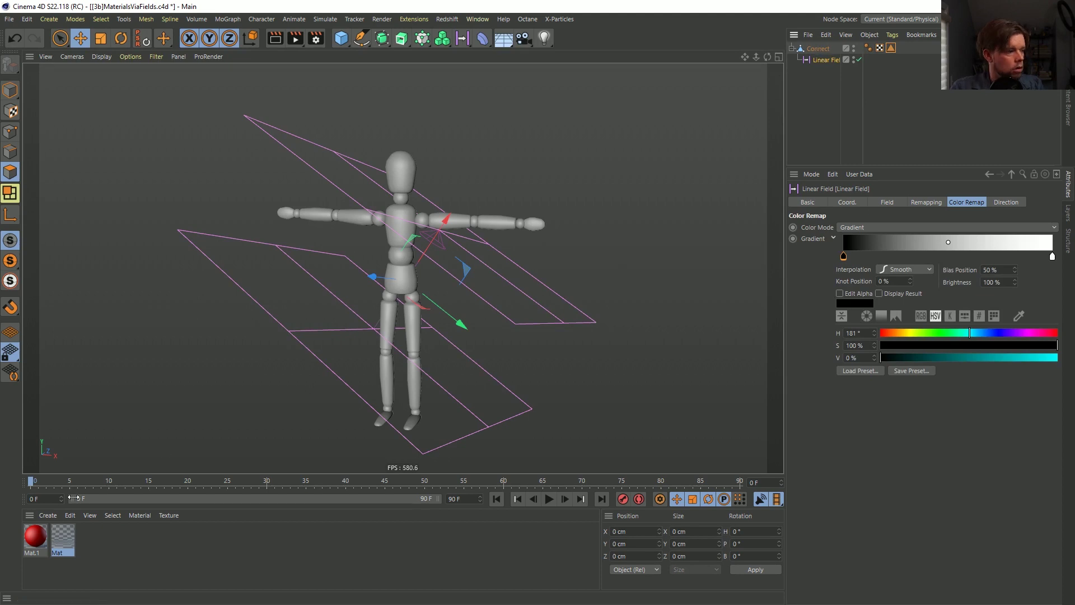
Apply Mat.1 to Connect limited to the selection tag, and move the field to cover the arms.
drag(37, 536, 801, 103)
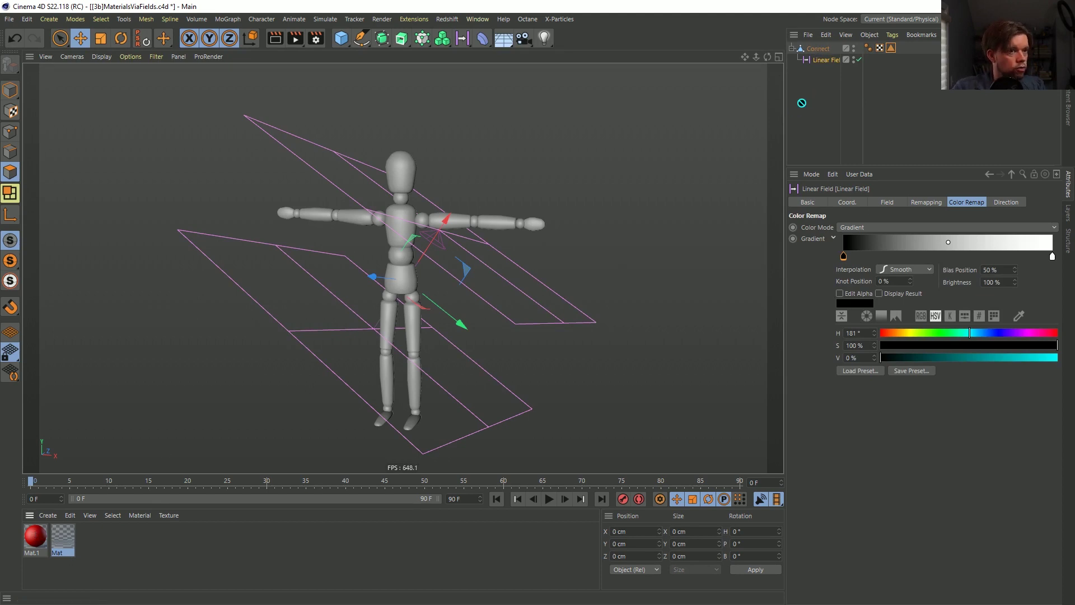
drag(818, 56, 818, 50)
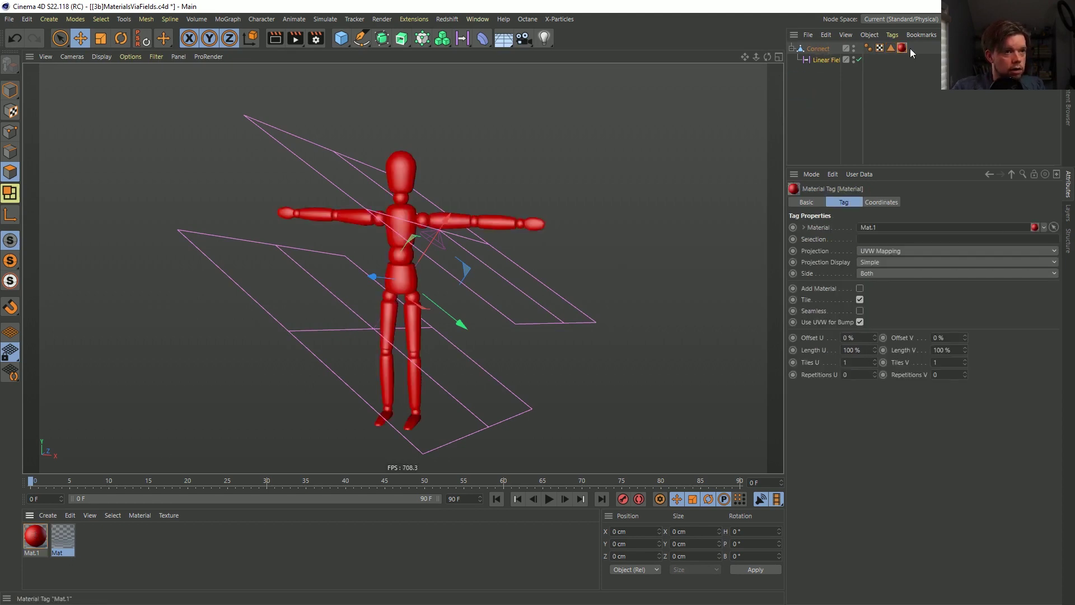
drag(891, 49, 874, 240)
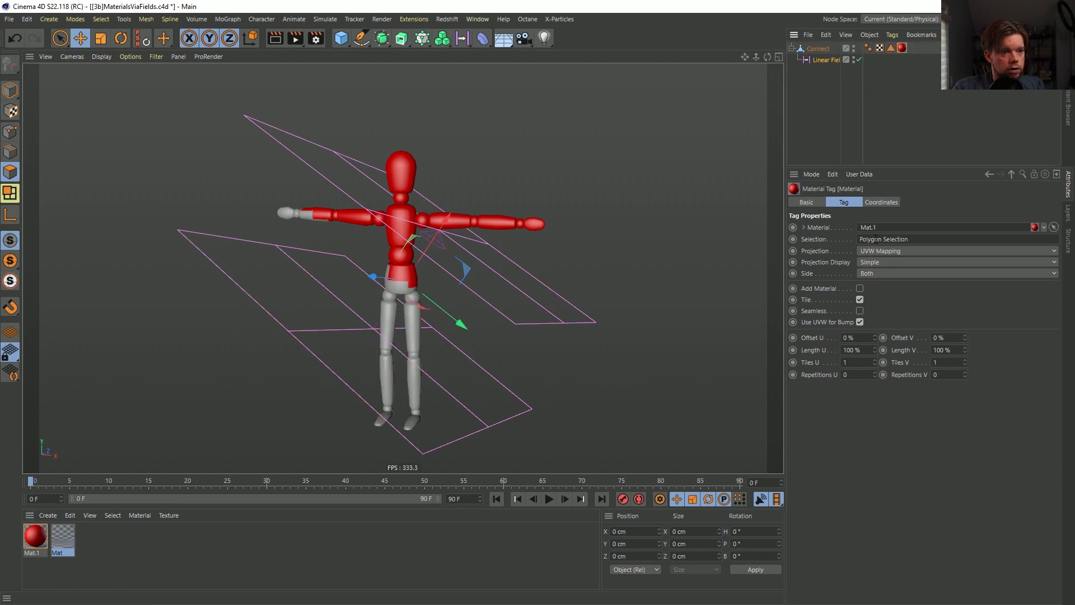
click(817, 59)
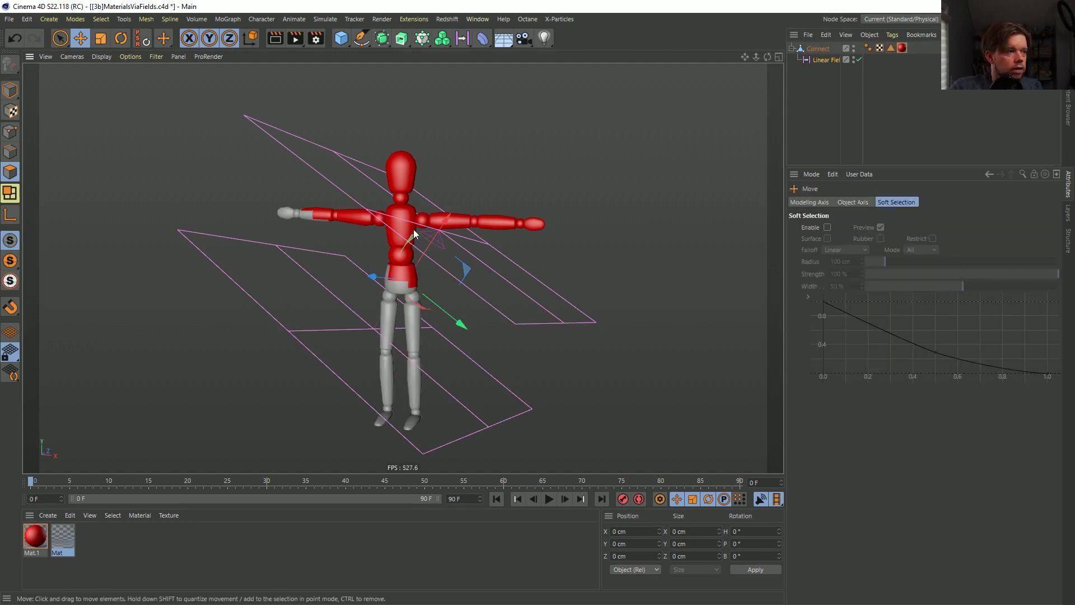
drag(414, 230, 411, 339)
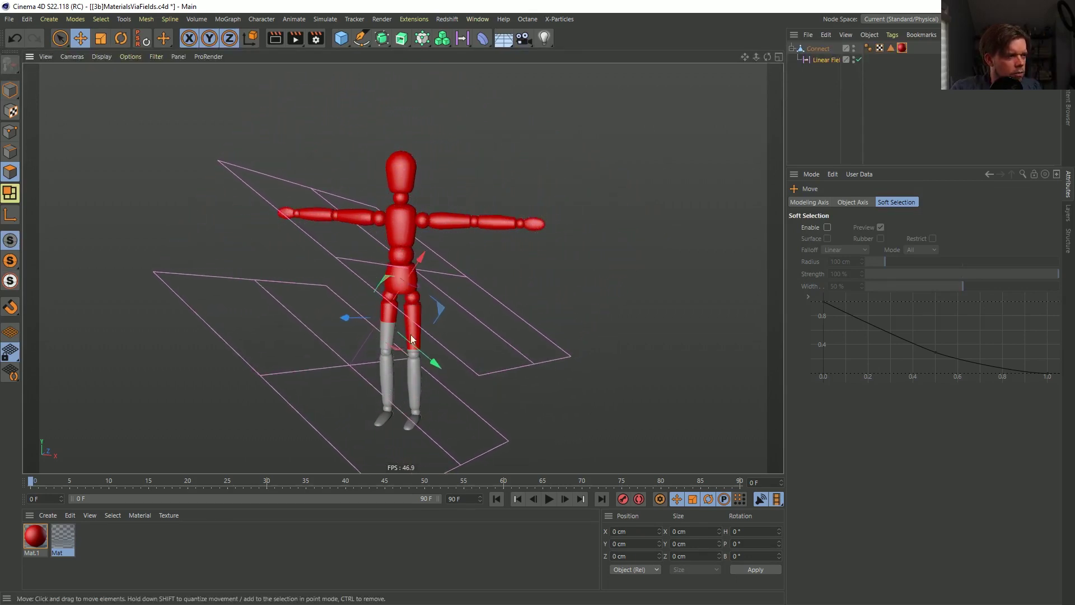
drag(424, 267, 448, 264)
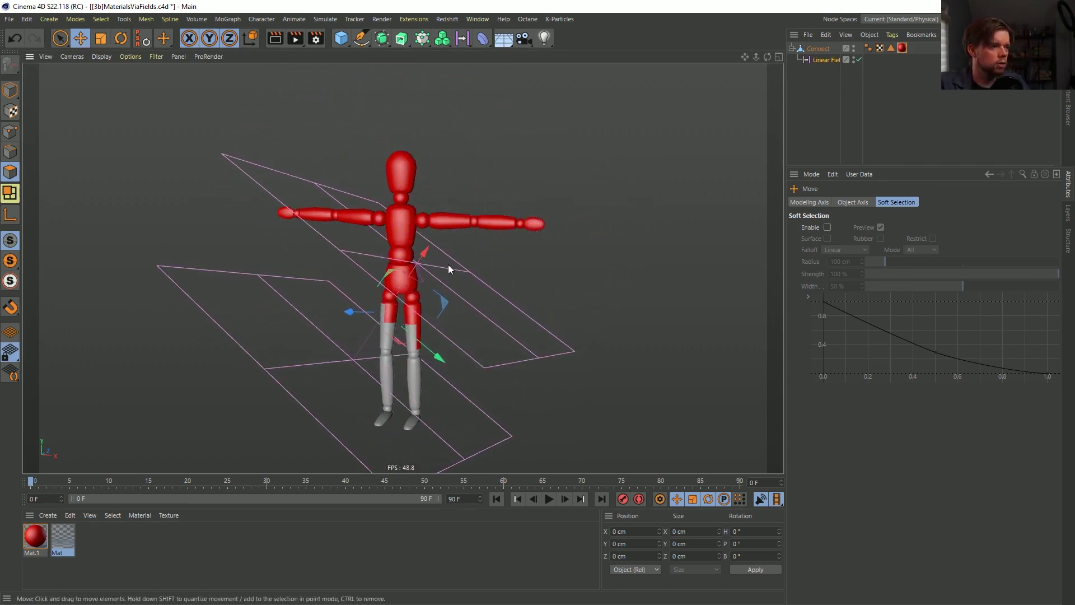
click(35, 535)
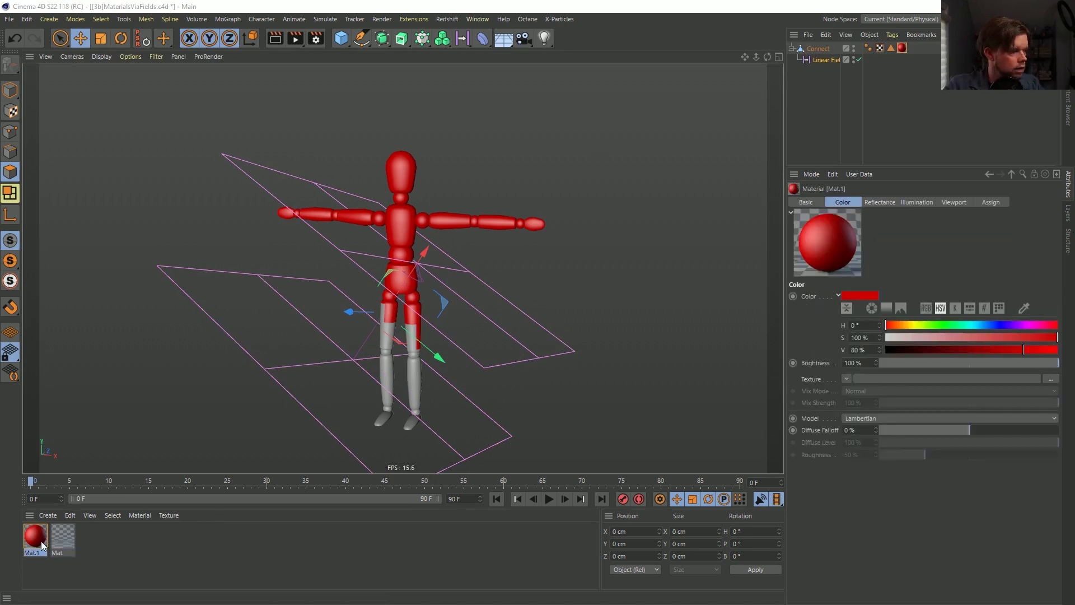
Duplicate Mat.1 into Mat.2 and make it purple with 80% saturation and 90% brightness.
ctrl+drag(42, 546, 126, 536)
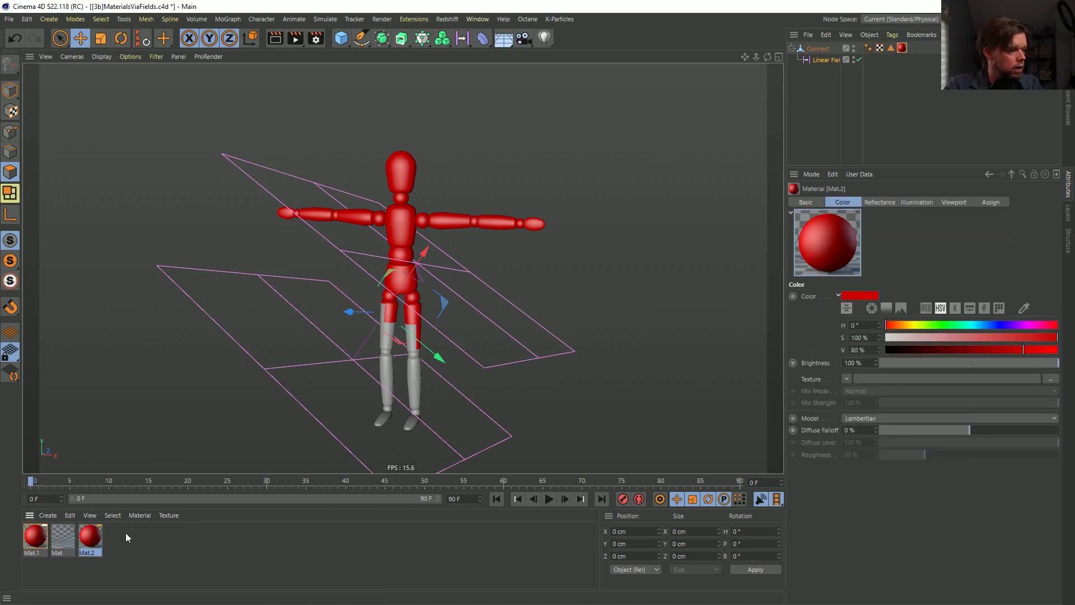
click(1008, 325)
click(1022, 337)
click(1040, 350)
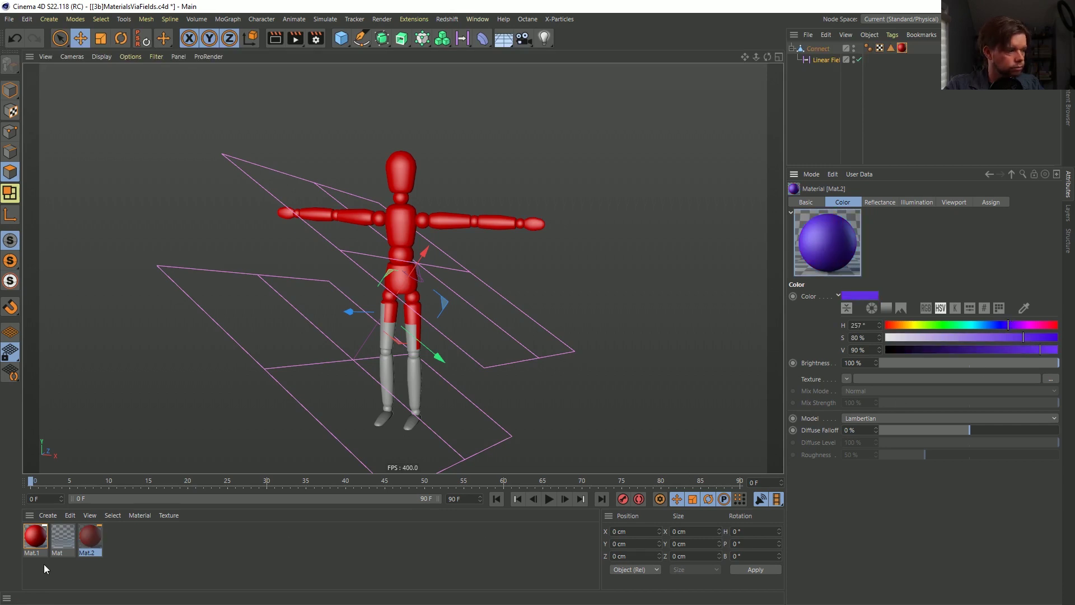
Apply Mat.2 to Connect restricted to Polygon Selection2, and delete that tag's Linear Field layer.
drag(90, 536, 825, 53)
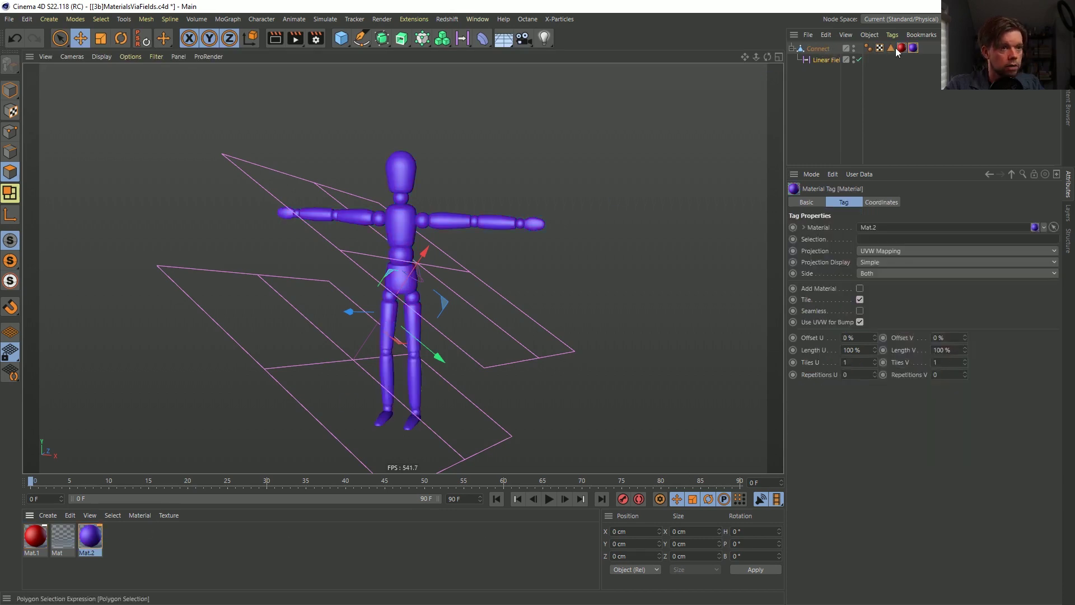
click(910, 49)
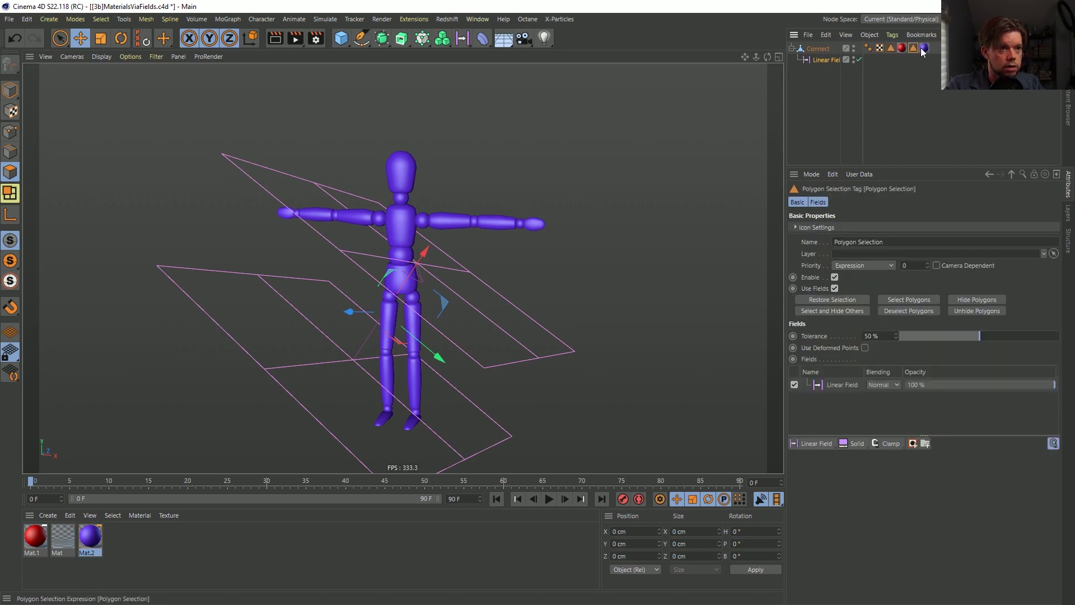
click(924, 47)
drag(913, 48, 904, 241)
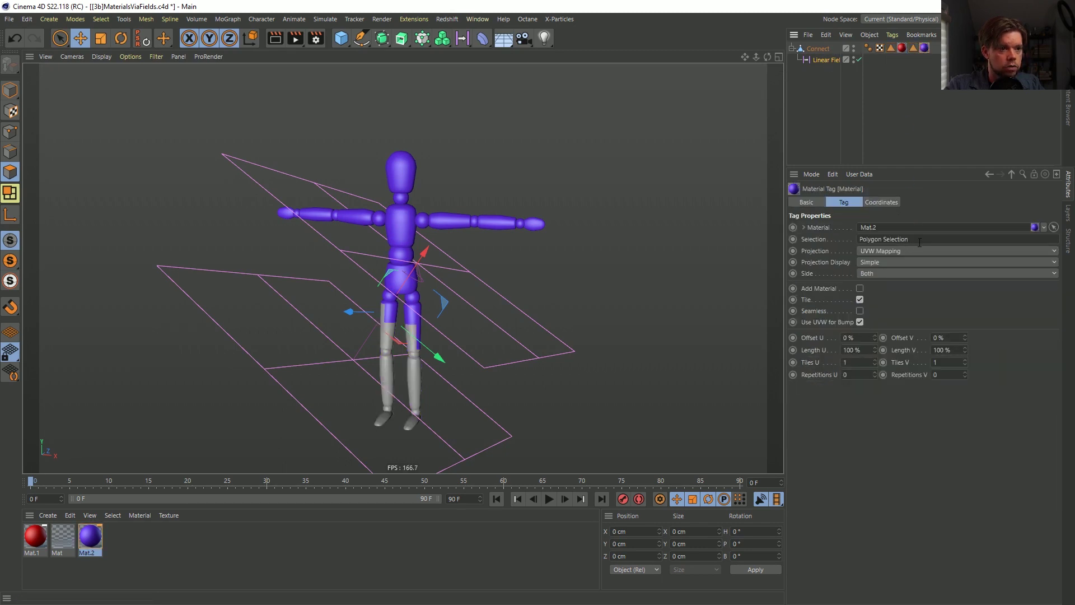
click(913, 48)
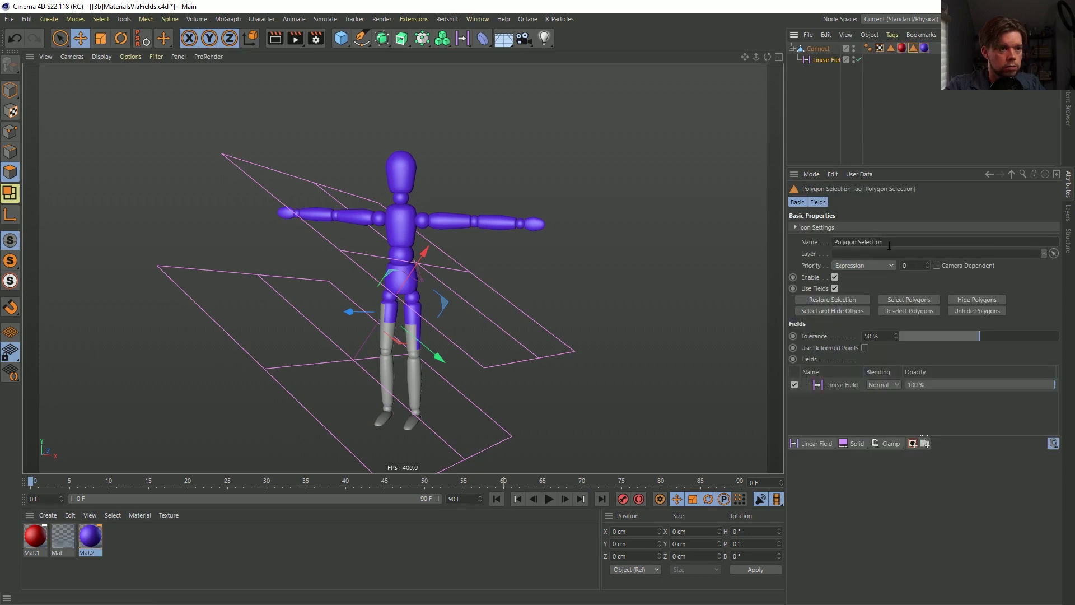
click(924, 48)
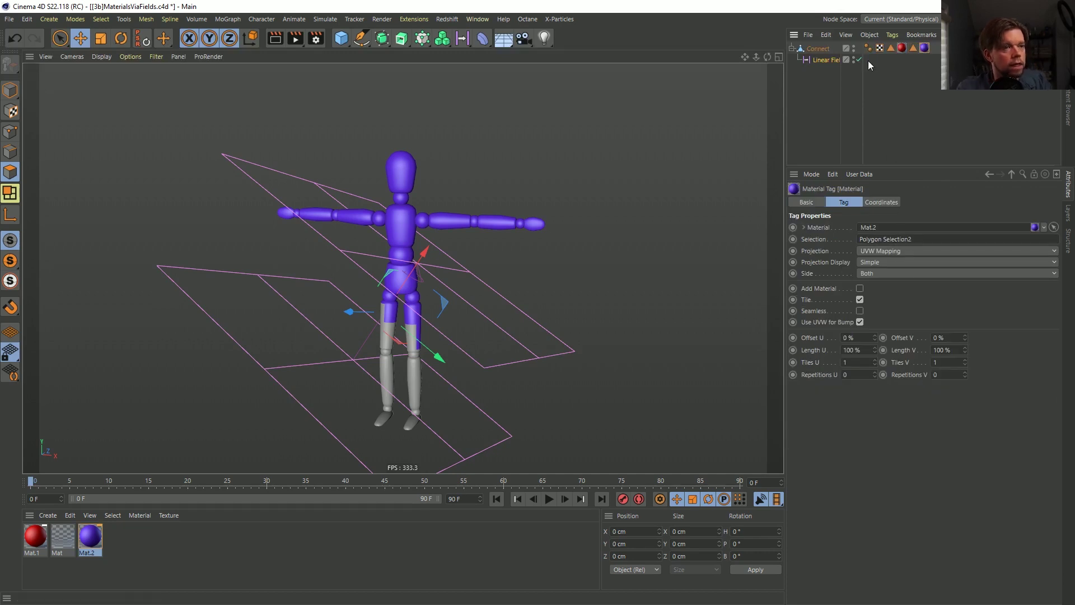
click(913, 49)
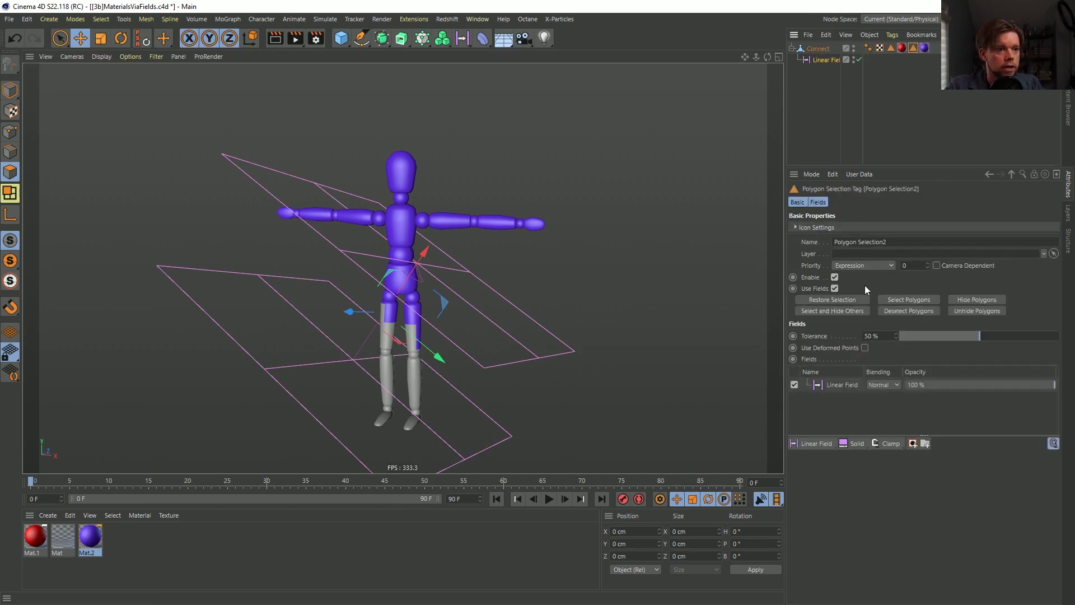
key(Delete)
Add a Spherical Field and move it down so purple Mat.2 covers only the lower legs.
click(817, 443)
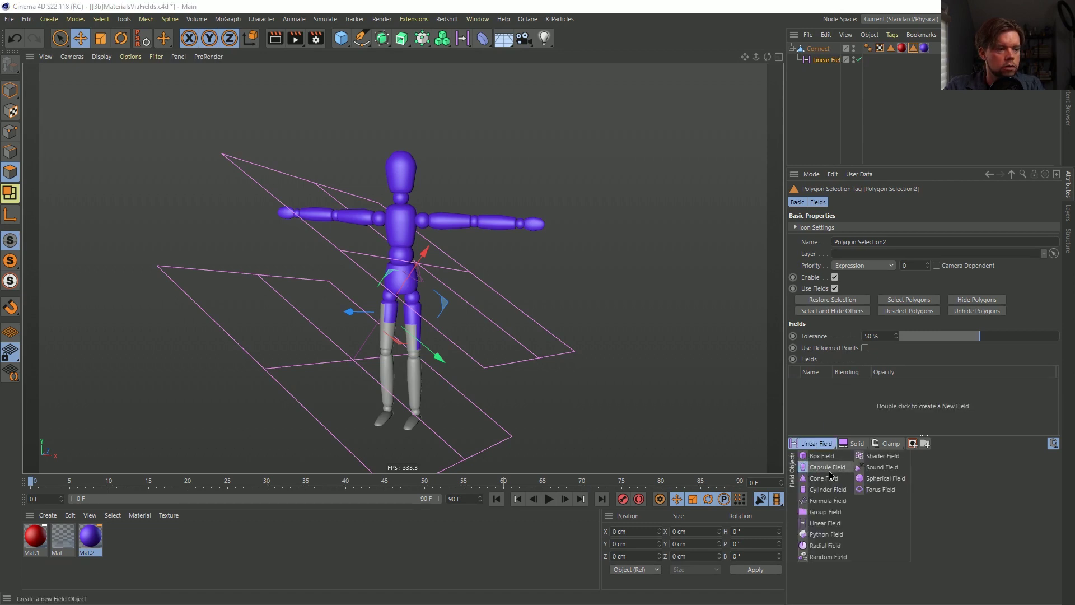
click(885, 478)
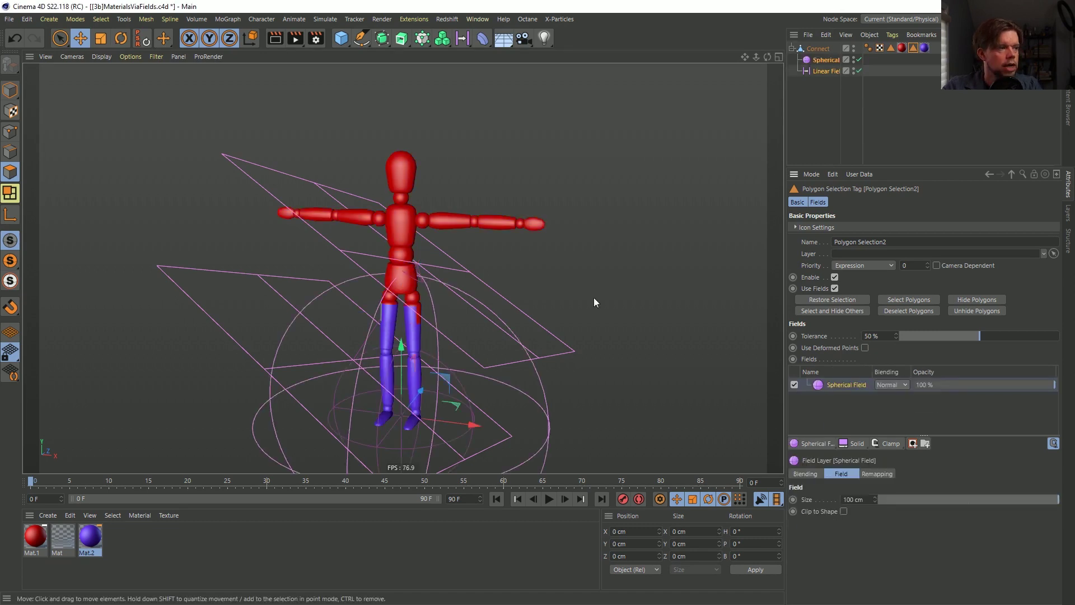
click(448, 372)
click(448, 300)
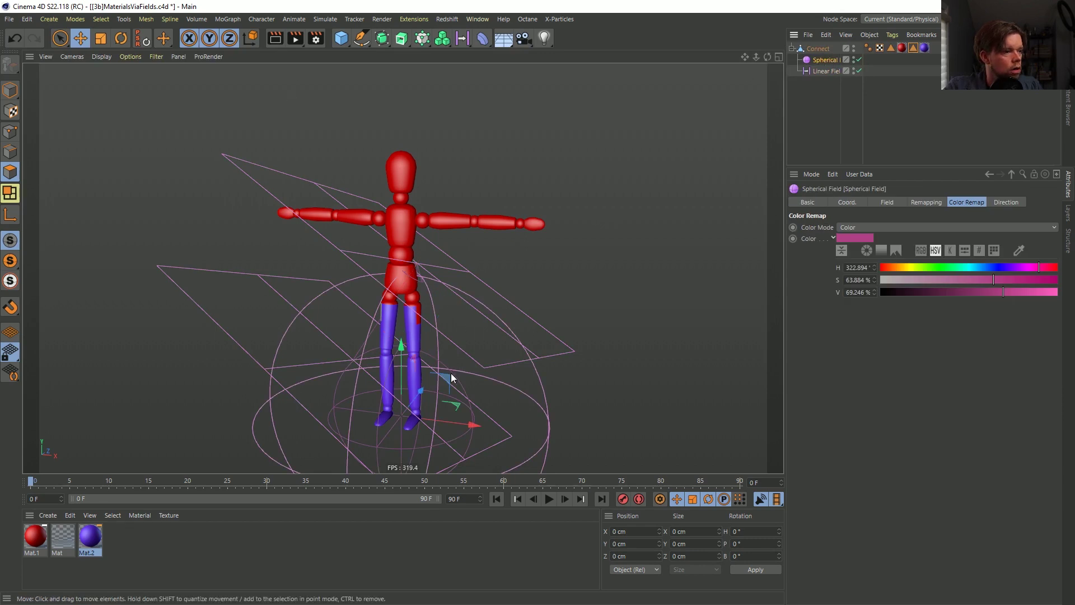
drag(451, 373, 434, 405)
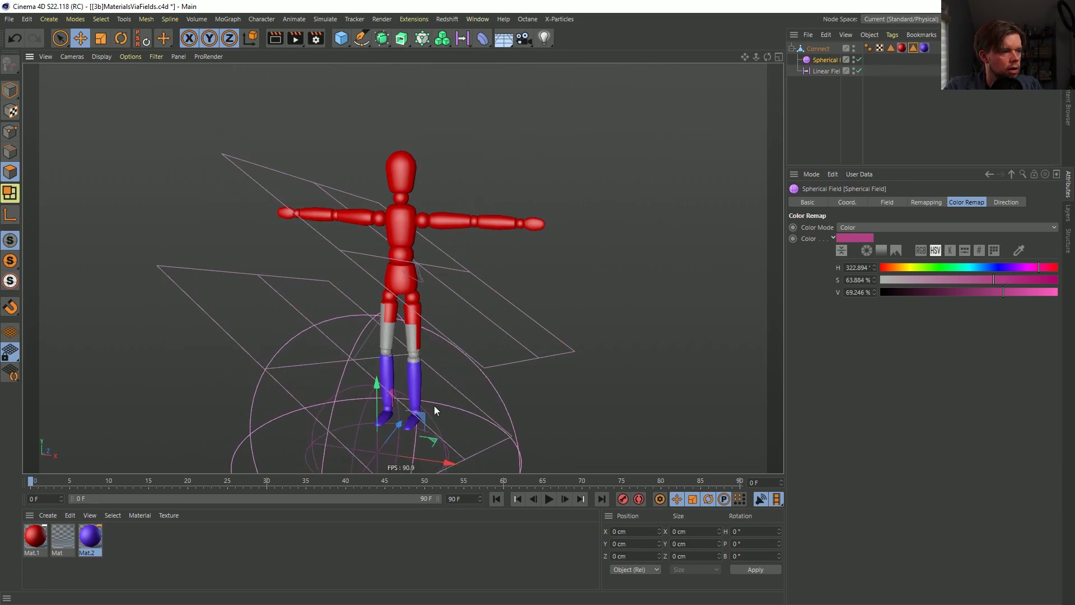
Raise the Linear Field to keep red on the upper body, and delete the checkered Mat material.
click(825, 71)
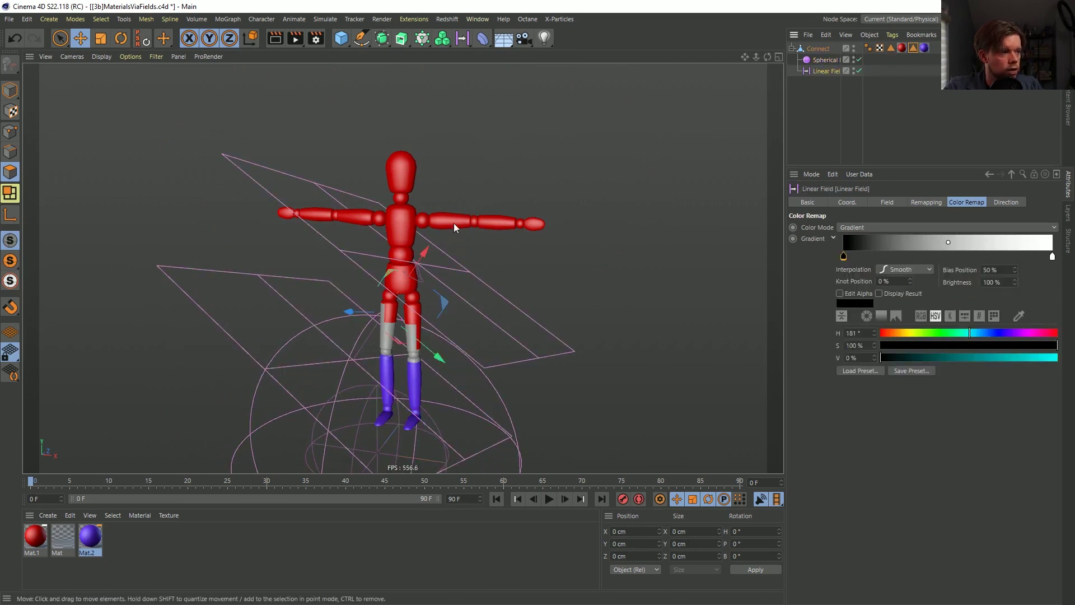
drag(445, 305, 468, 224)
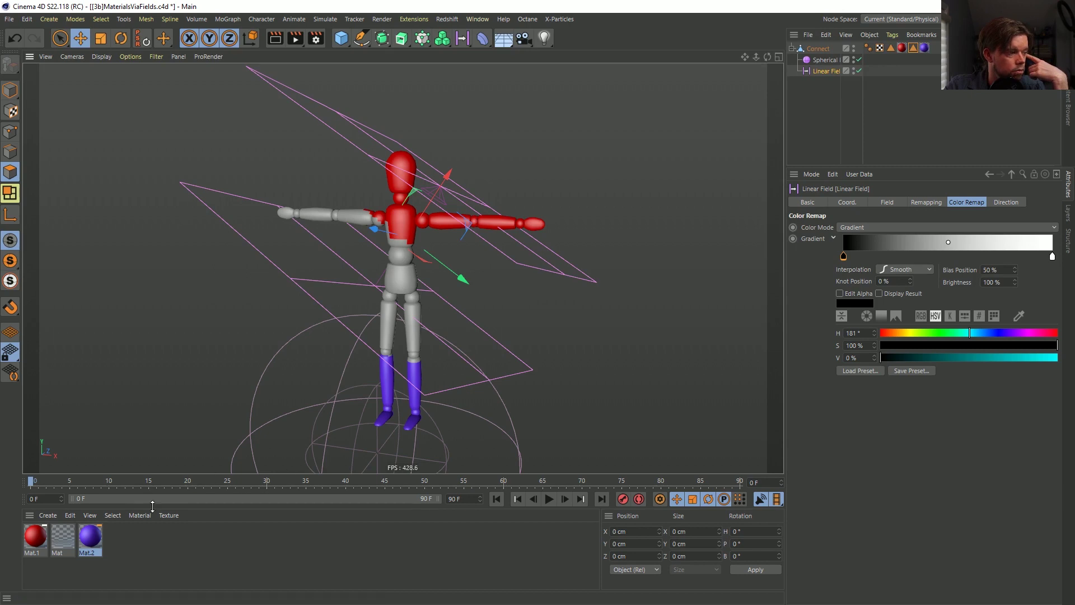
click(60, 536)
key(Delete)
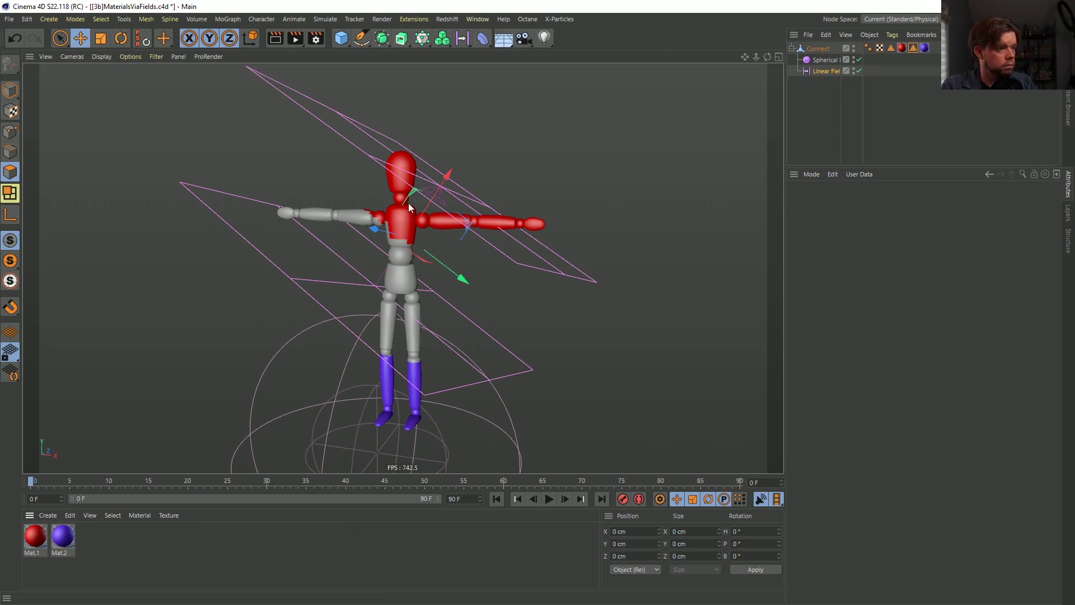
Save the scene as [3c]MaterialsViaFields.c4d, then put the Connect mesh into Points mode.
key(ctrl+shift+s)
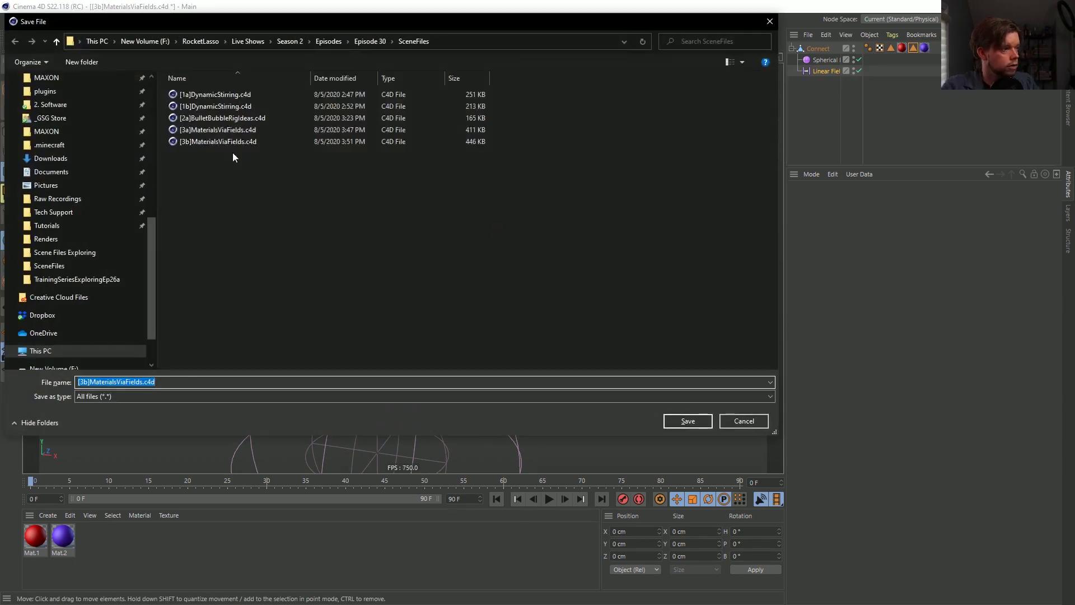
click(212, 143)
click(86, 381)
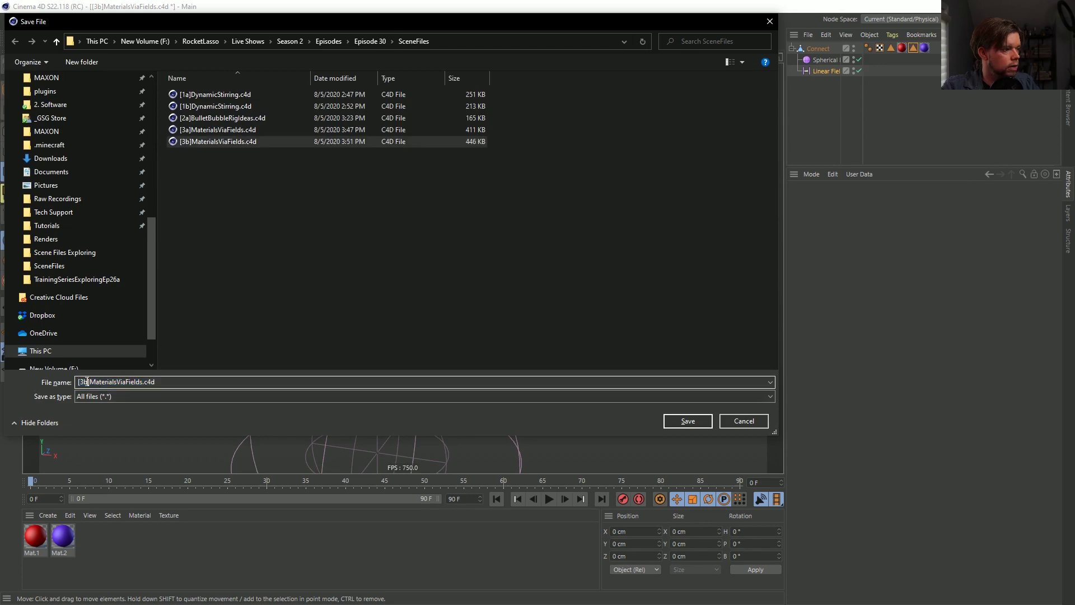
key(BackSpace)
text(c)
key(Return)
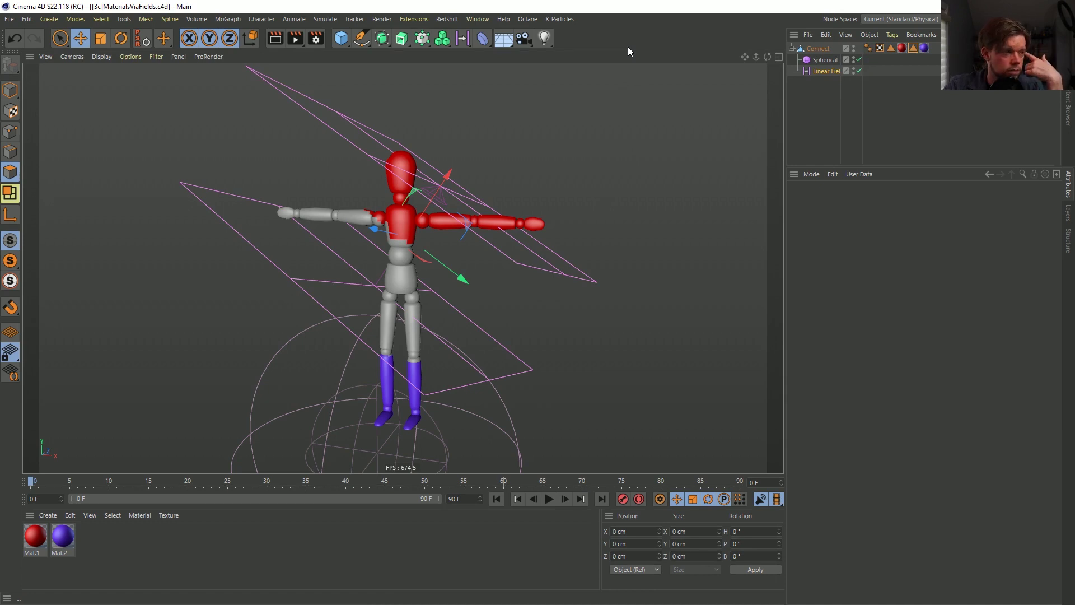
click(820, 49)
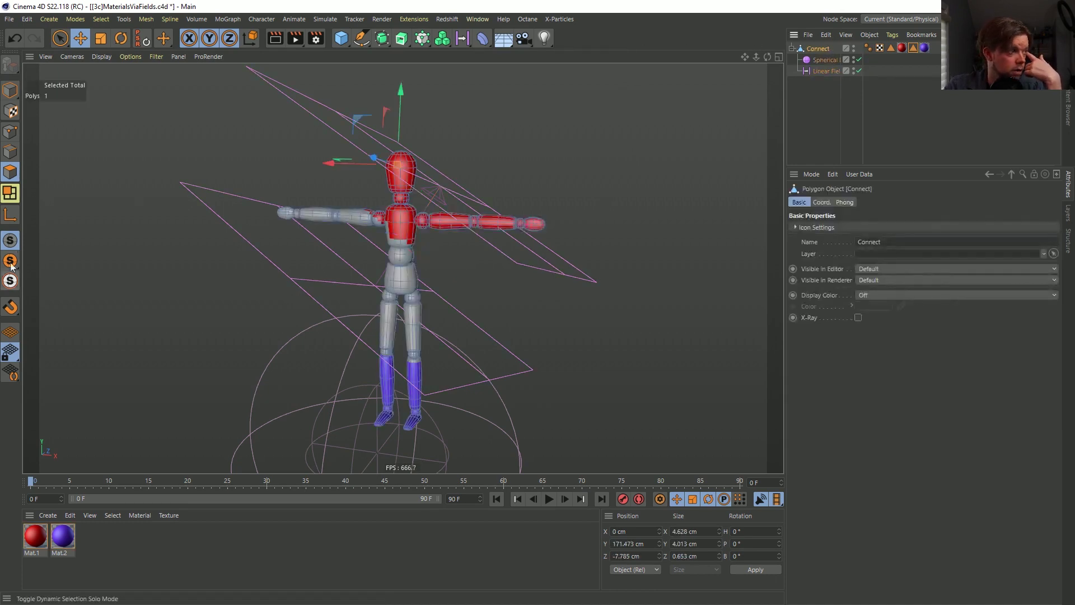
click(17, 126)
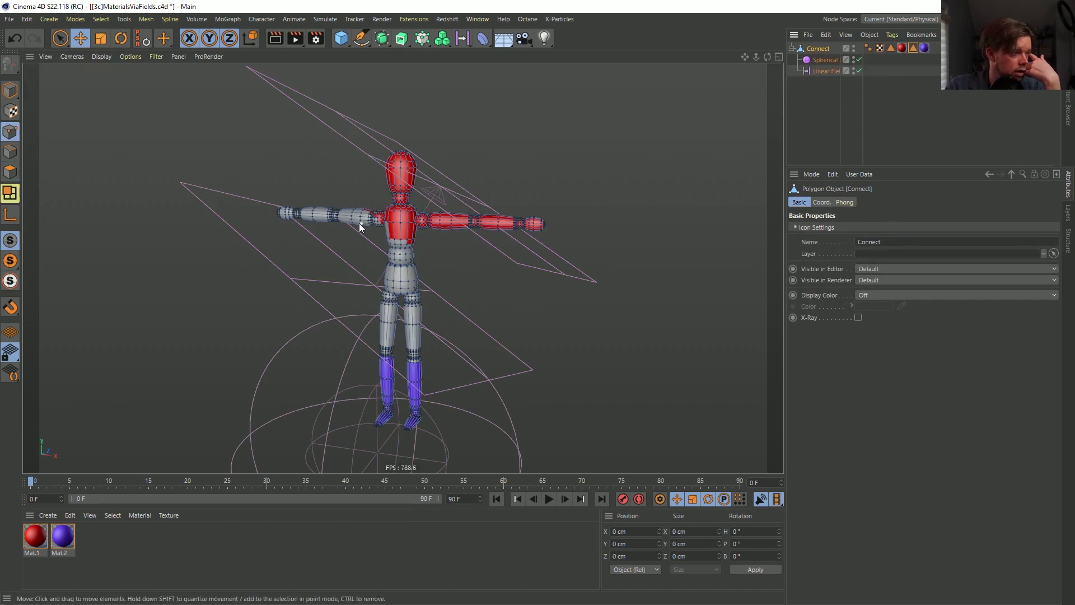
Start a new empty scene and add a Plane primitive to it.
click(341, 38)
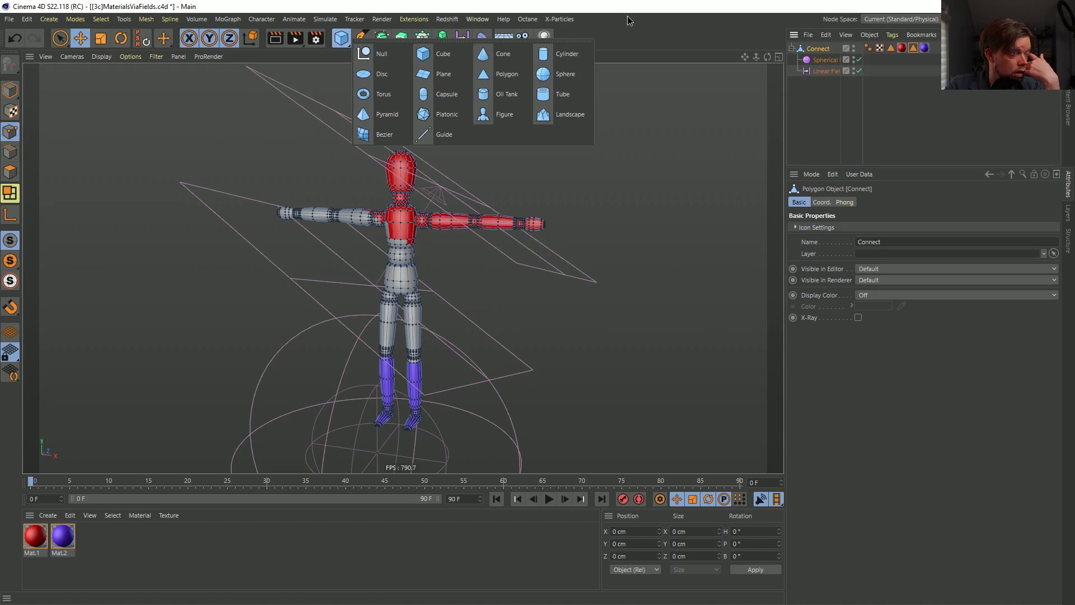
key(ctrl+n)
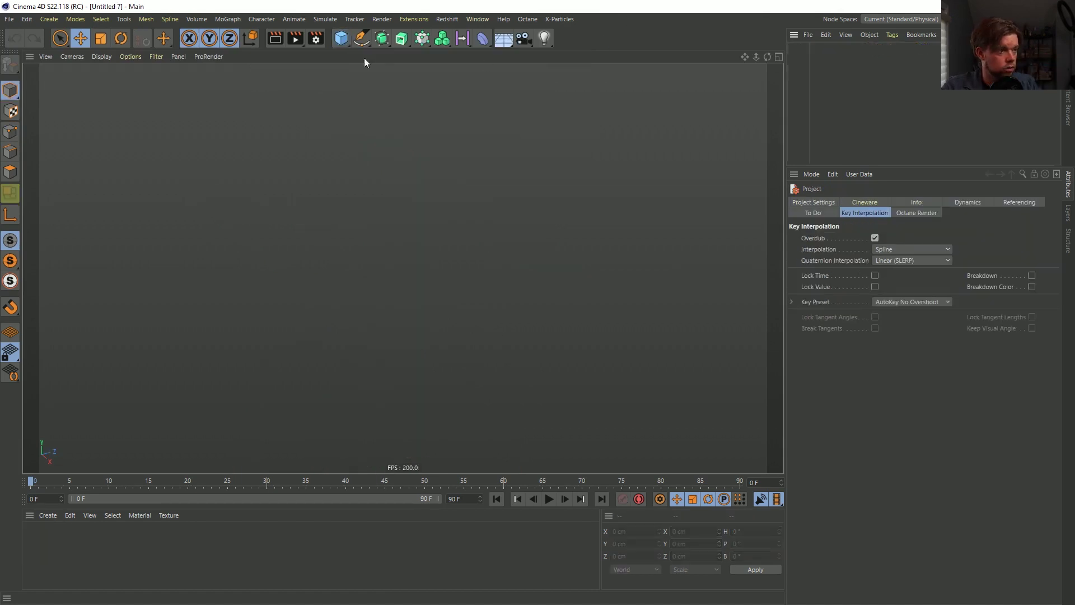
click(341, 38)
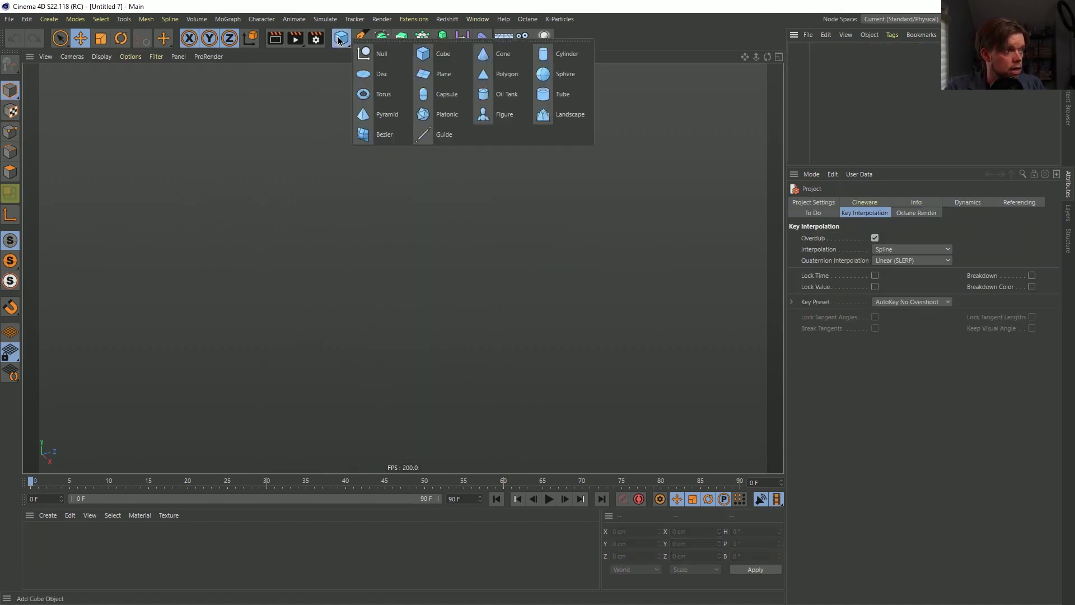
click(439, 74)
alt+drag(538, 274, 413, 340)
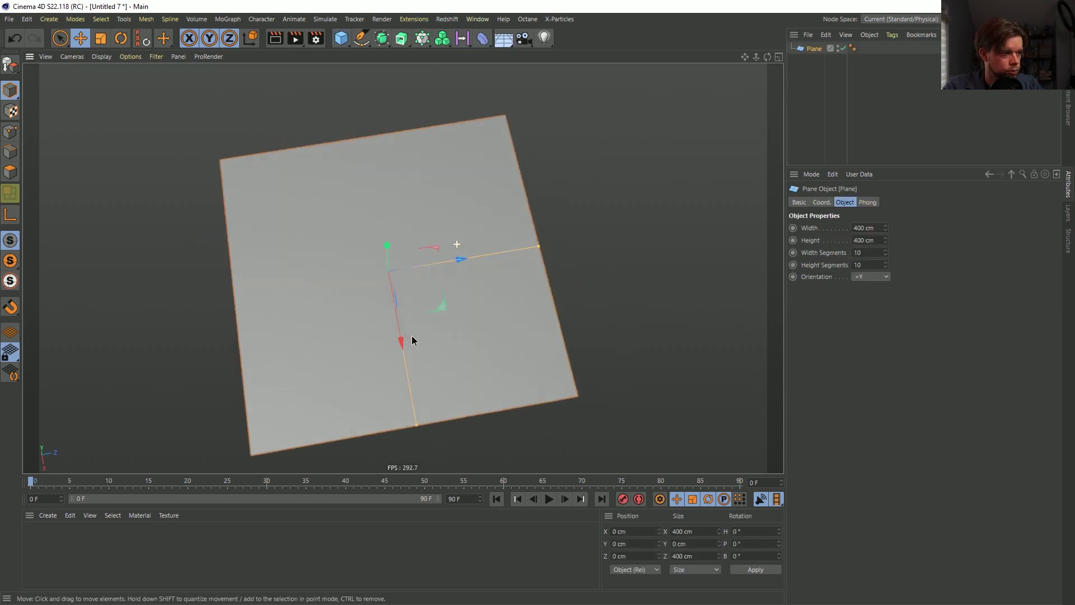
Orient the plane to +Z, make it editable, and switch to Points mode.
click(870, 276)
click(868, 336)
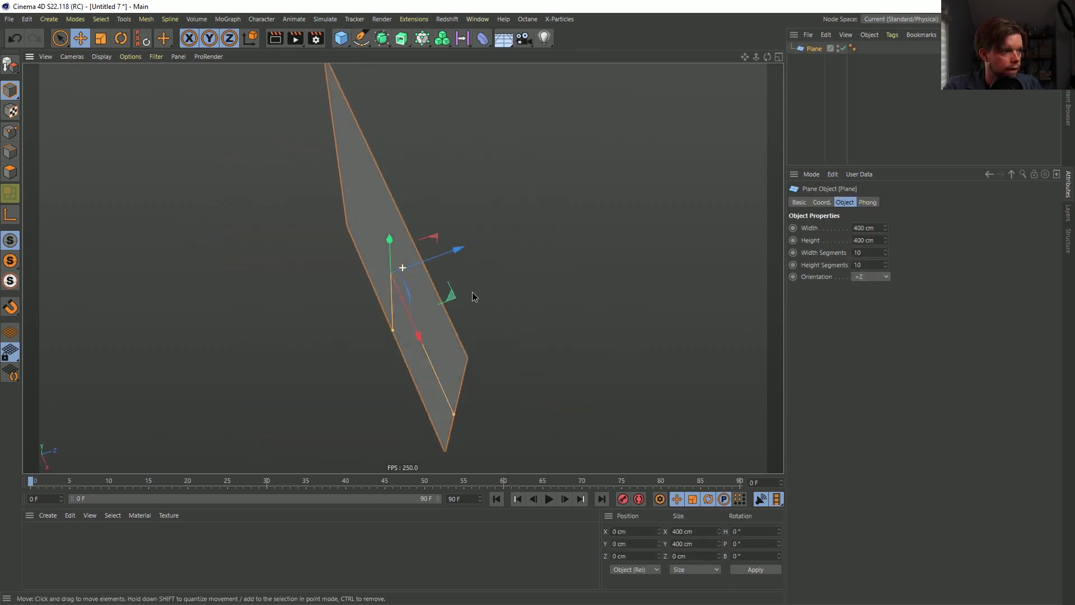
alt+drag(472, 295, 522, 203)
key(c)
scroll(454, 238, up, 3)
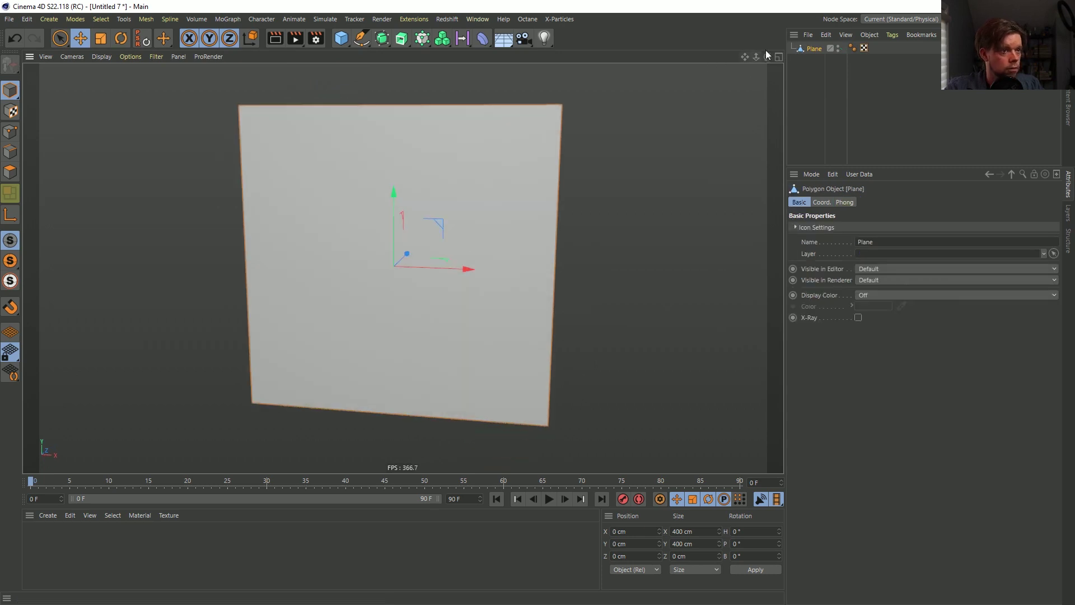
click(11, 131)
Create a vertex map on the plane with Select > Set Vertex Weight.
click(273, 165)
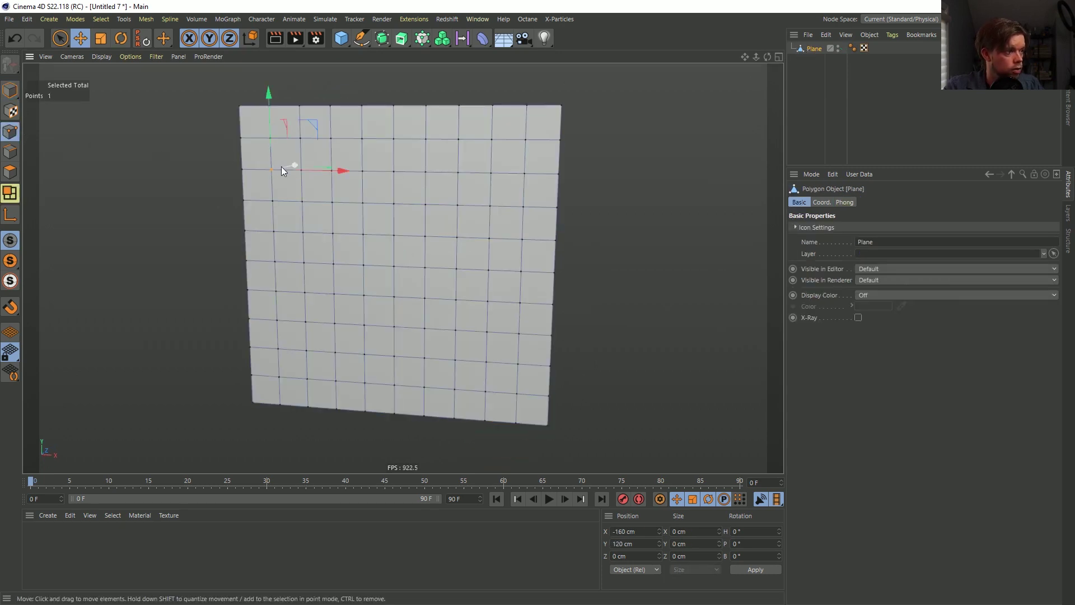
right_click(341, 230)
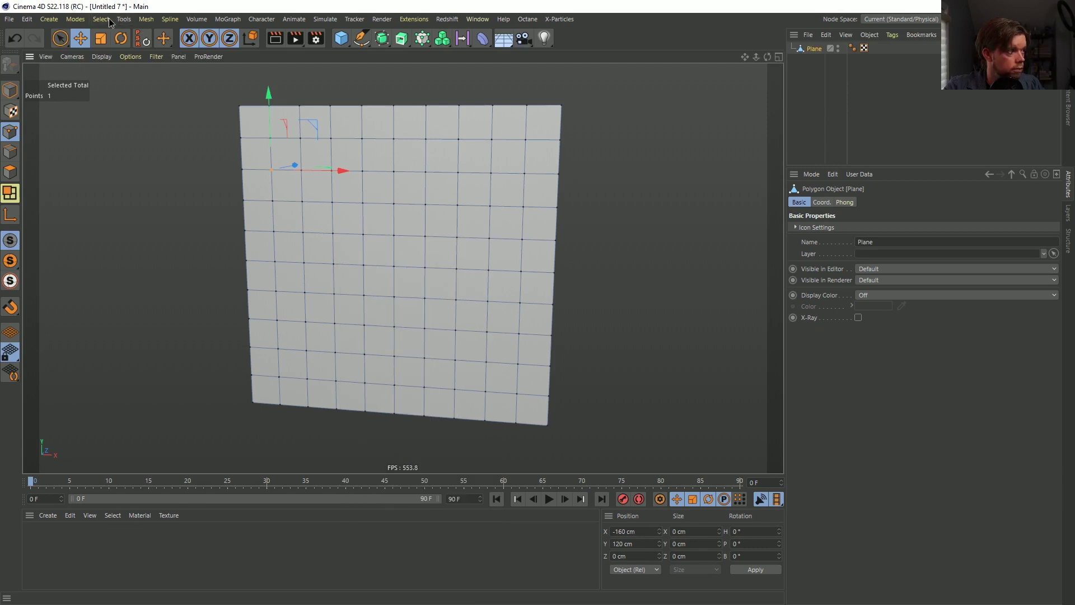
right_click(336, 201)
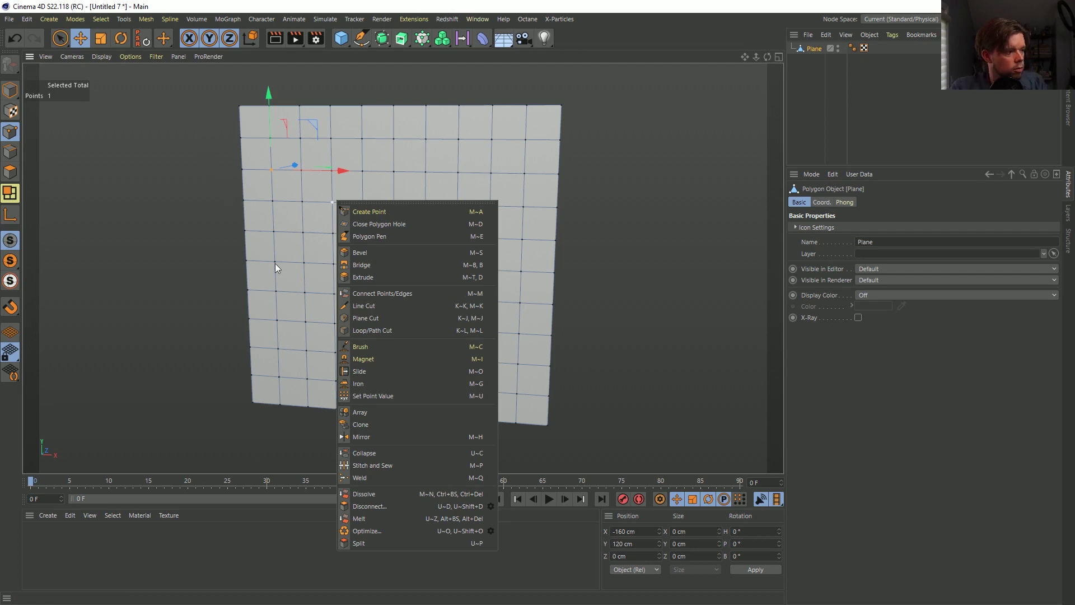
click(112, 19)
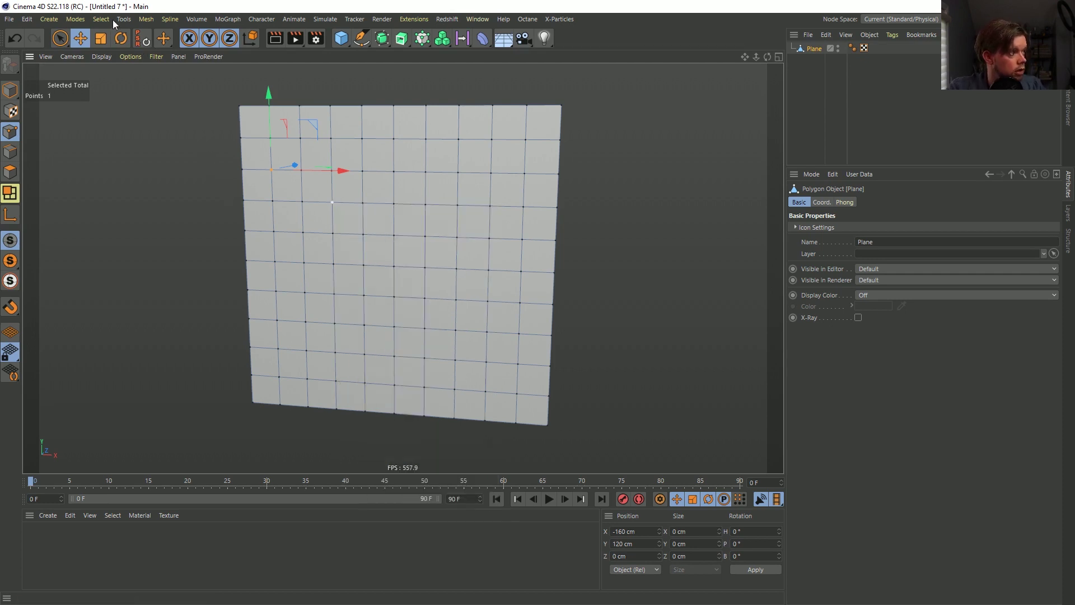
click(112, 19)
click(142, 315)
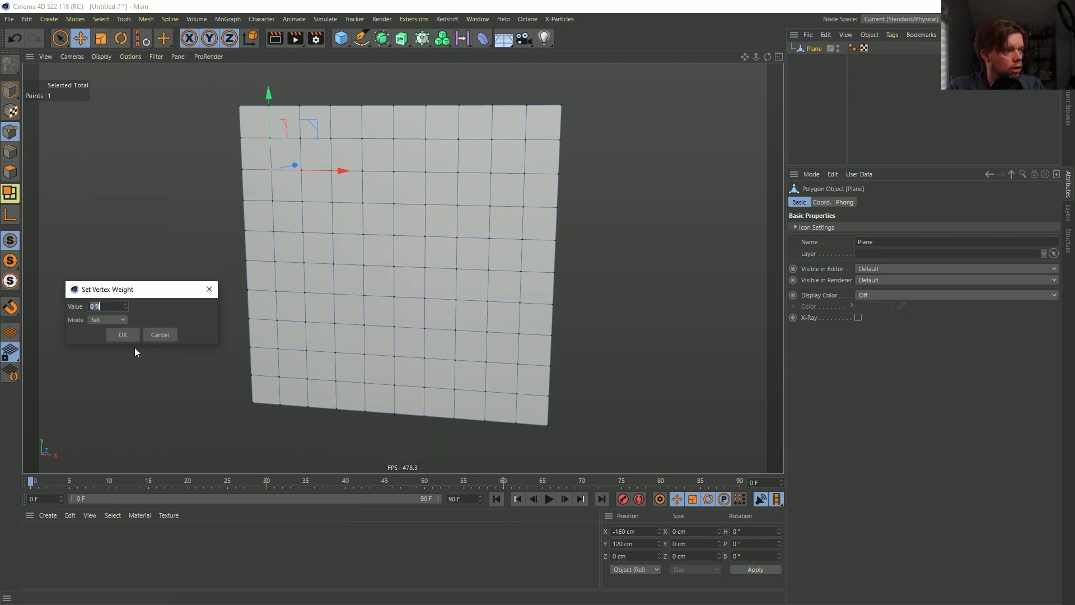
click(117, 335)
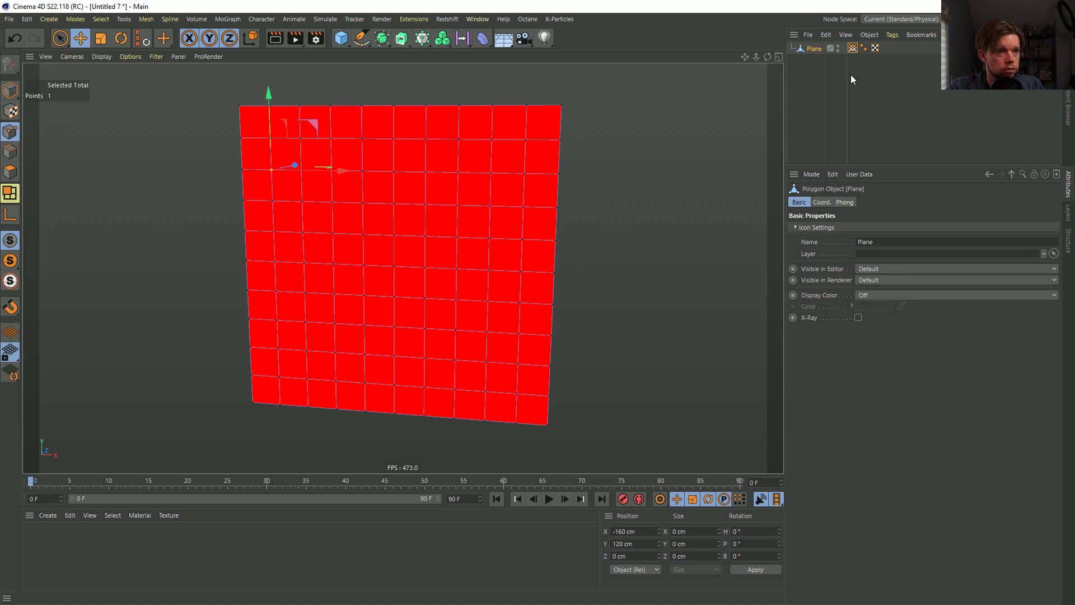
Enable Use Fields on the Vertex Map tag, delete its Freeze layer, and review the Basic and Fields tabs.
click(852, 48)
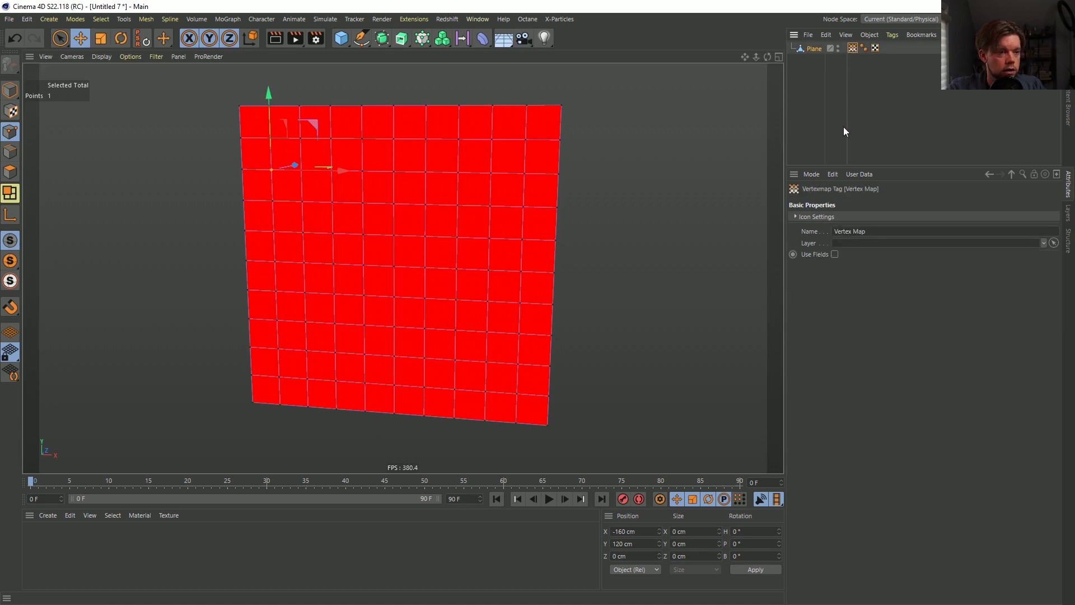
click(833, 254)
click(846, 264)
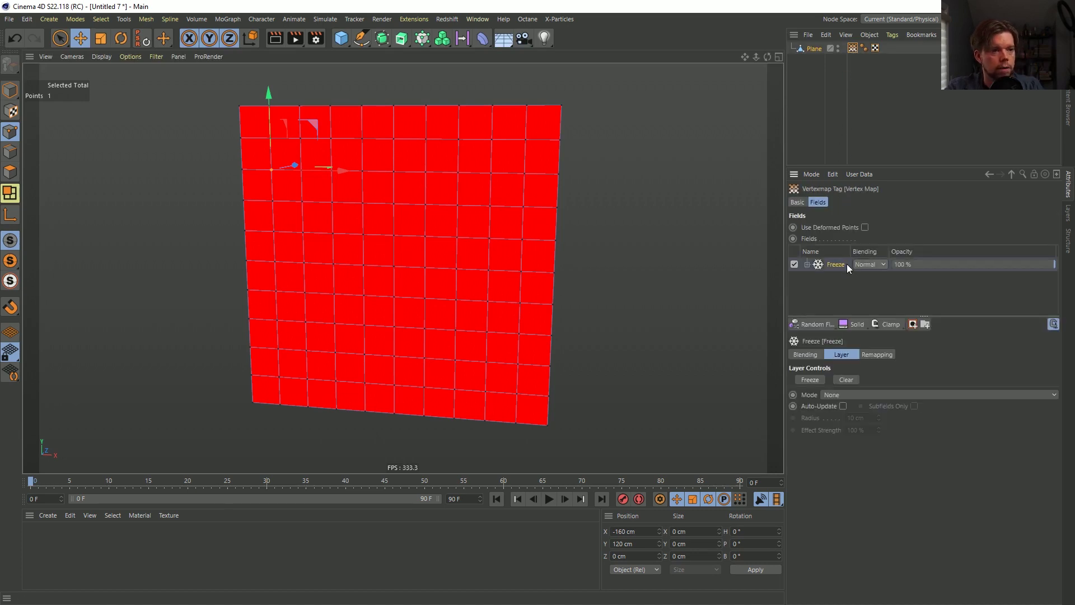
key(Delete)
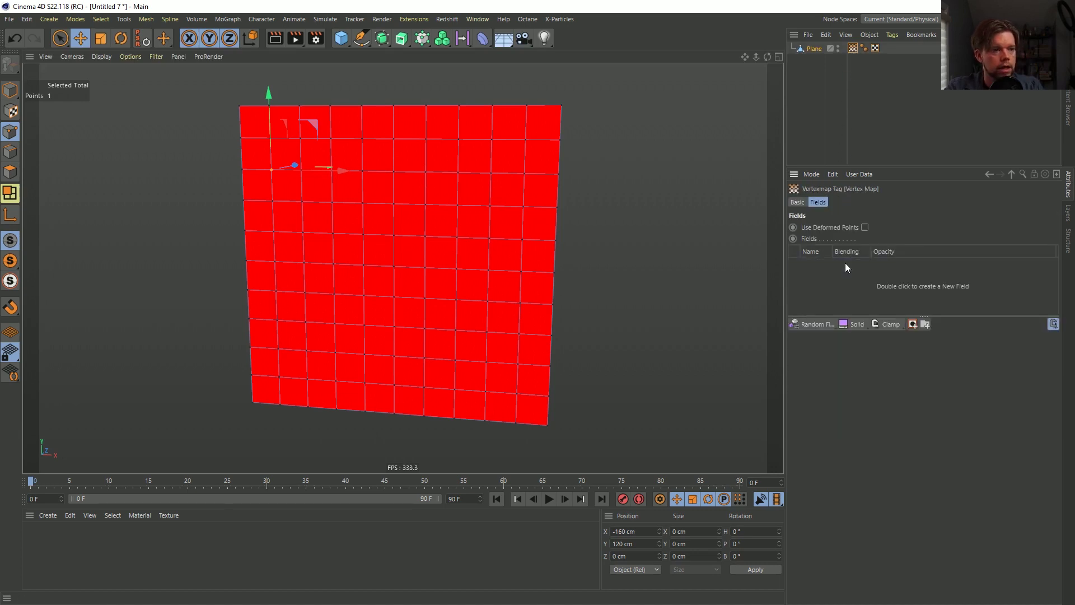
click(863, 49)
click(852, 49)
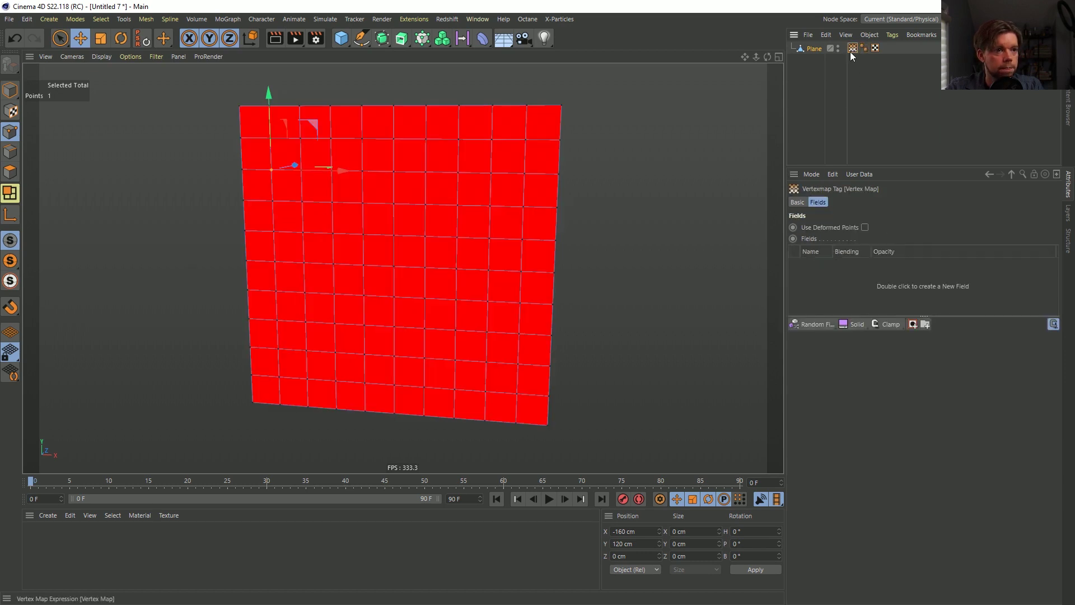
click(798, 203)
click(818, 202)
click(793, 201)
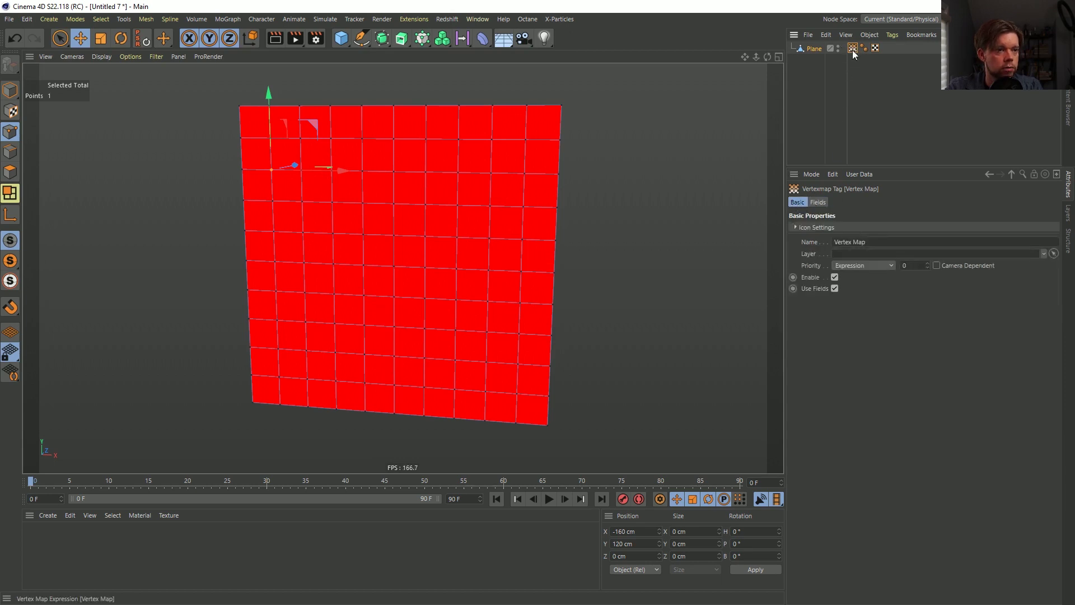
Delete the Vertex Map tag from the plane.
key(Delete)
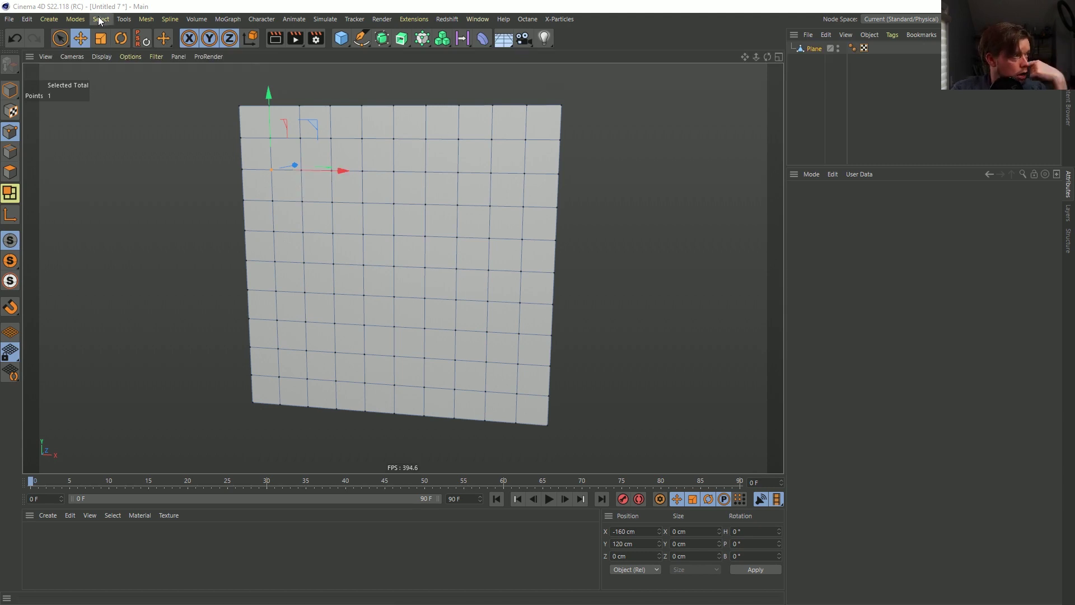
Add a Vertex Color tag to the plane from Other Tags and select it.
right_click(809, 49)
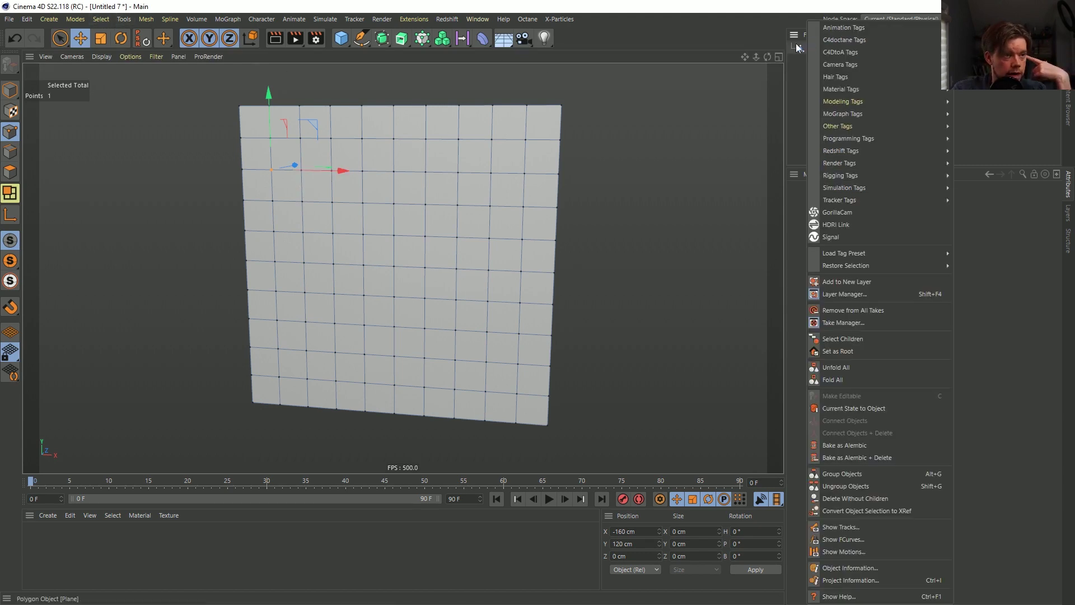
click(808, 51)
right_click(809, 50)
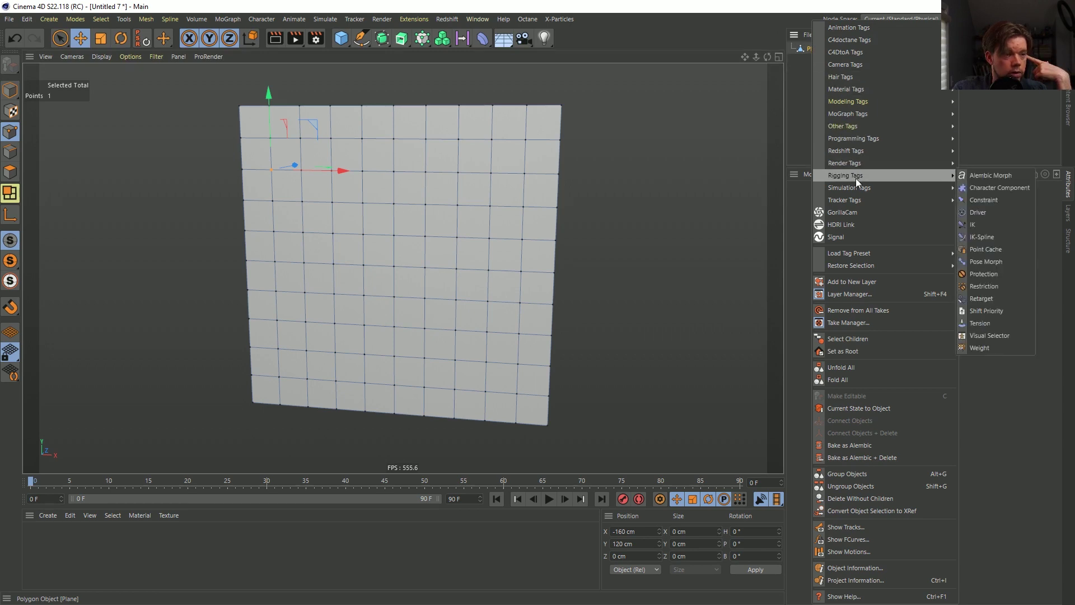
mouse_move(875, 134)
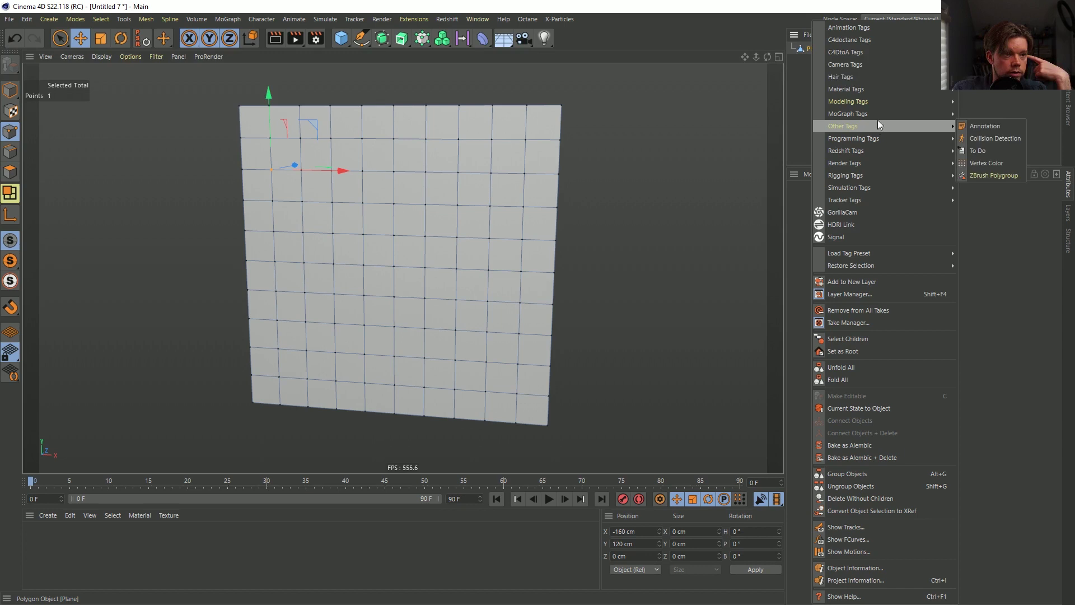
click(1010, 164)
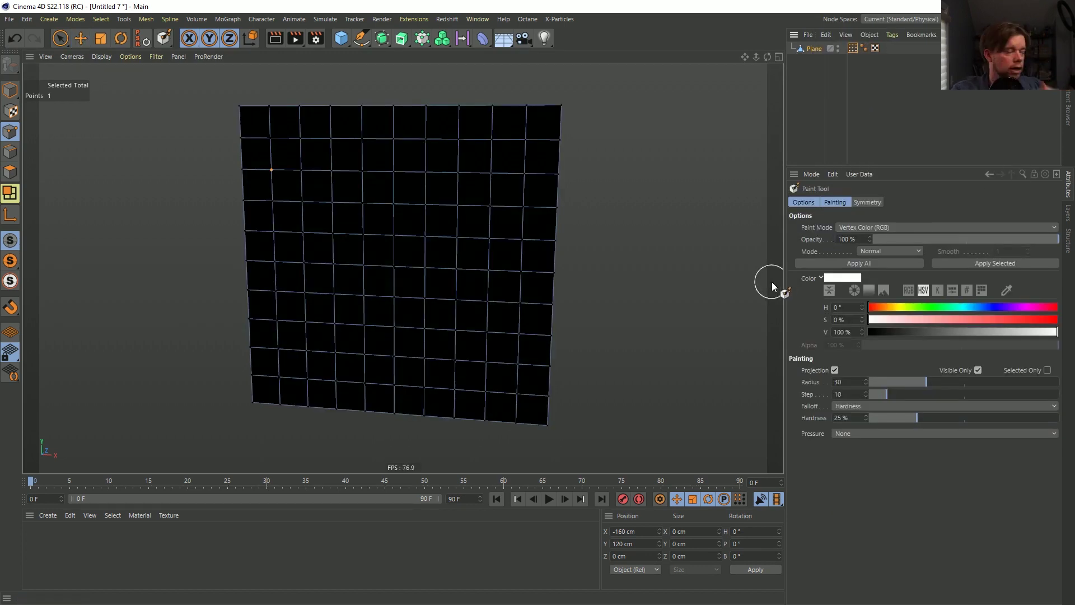
click(852, 49)
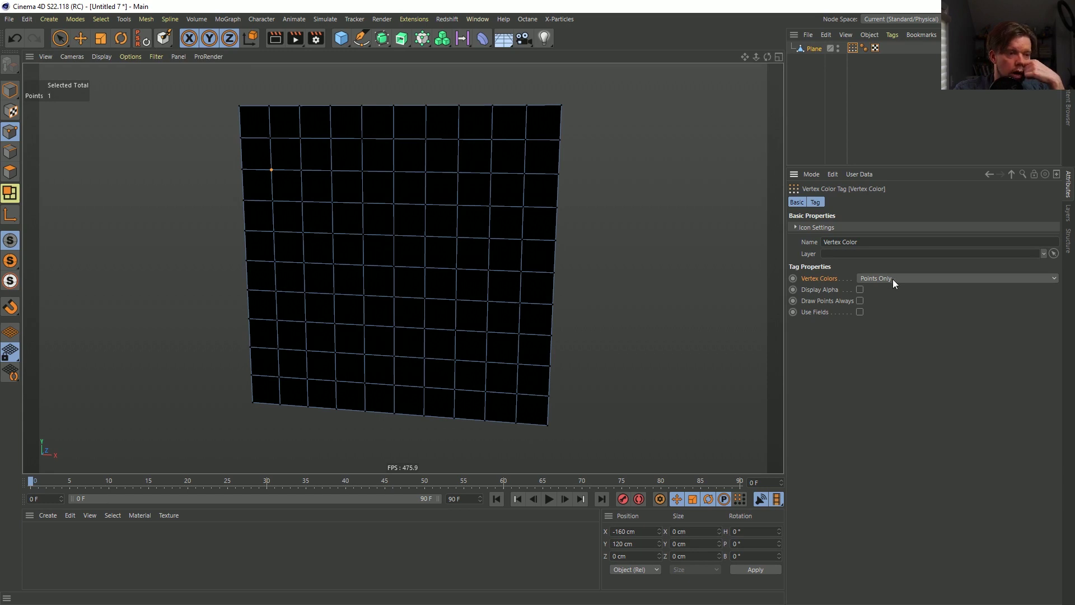
Paint trial white strokes on the plane, then undo them to leave it black.
mouse_move(527, 173)
mouse_down()
mouse_move(520, 183)
mouse_move(409, 189)
mouse_move(343, 245)
mouse_move(351, 237)
mouse_up()
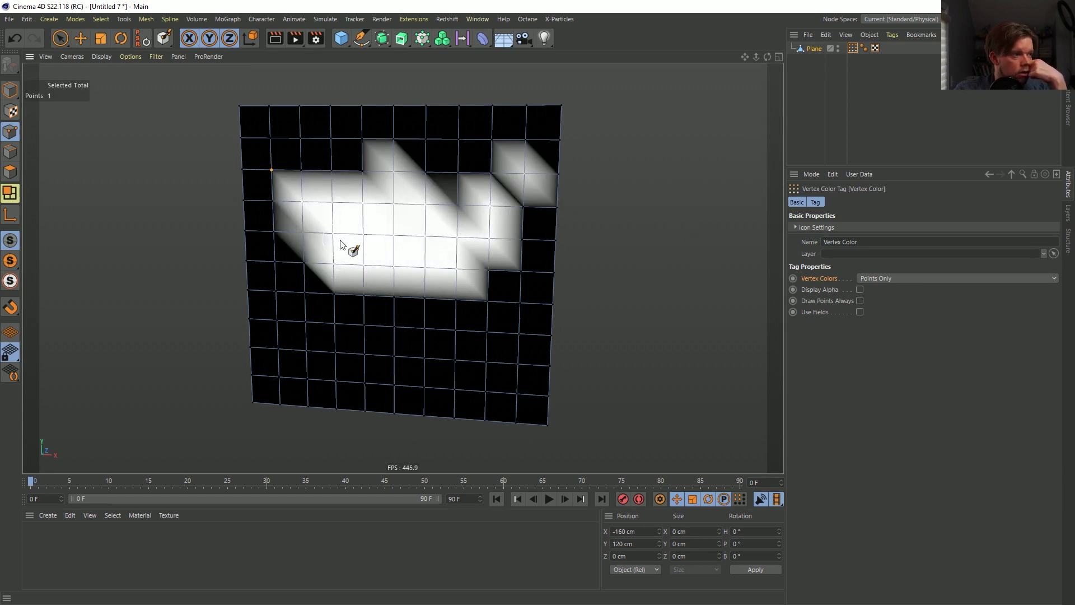
click(430, 334)
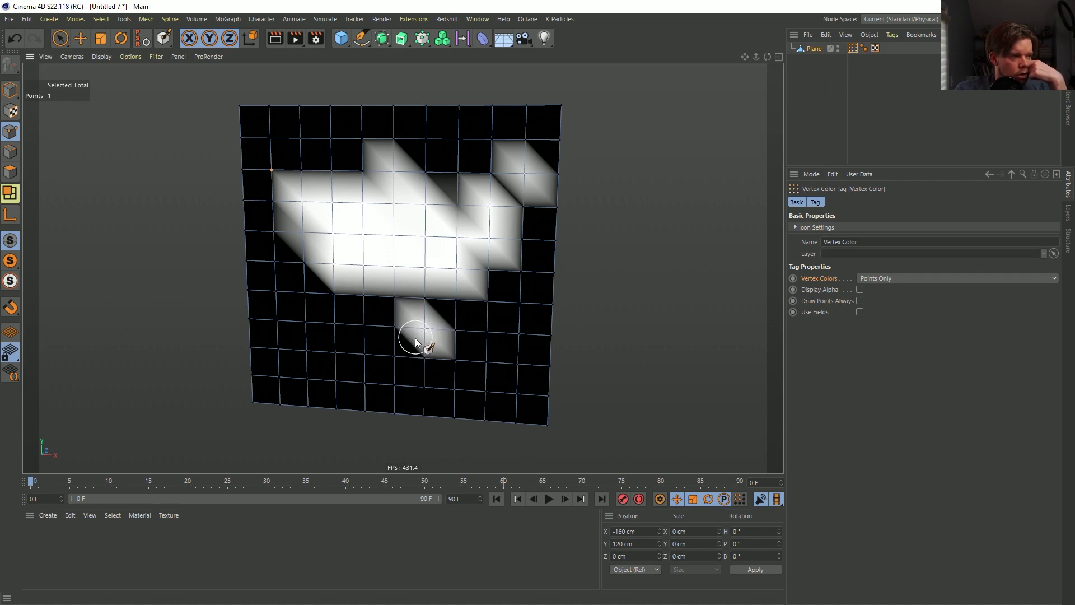
key(ctrl+z)
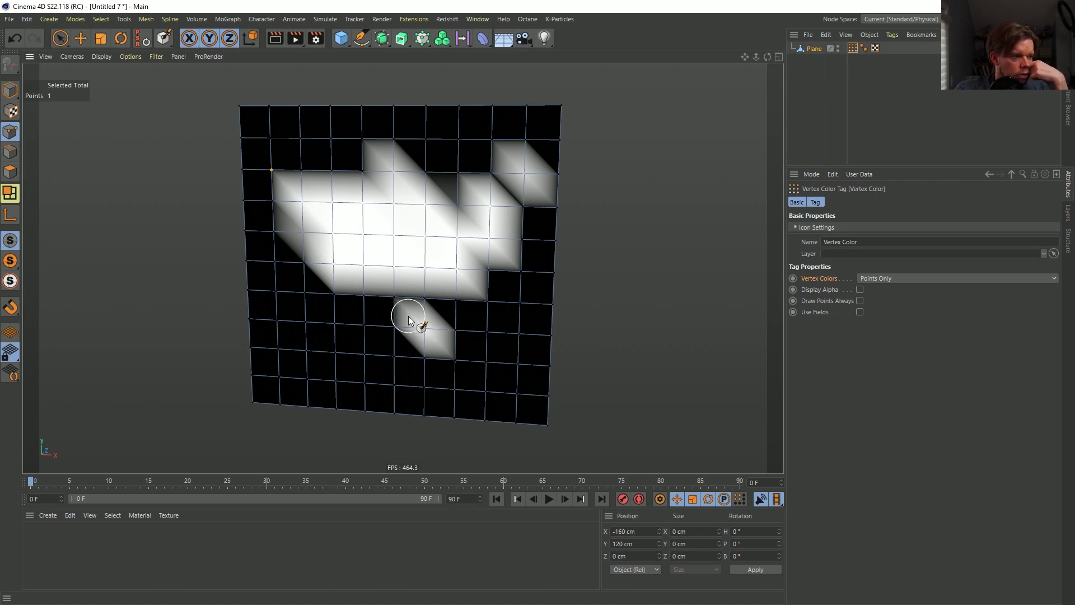
click(407, 318)
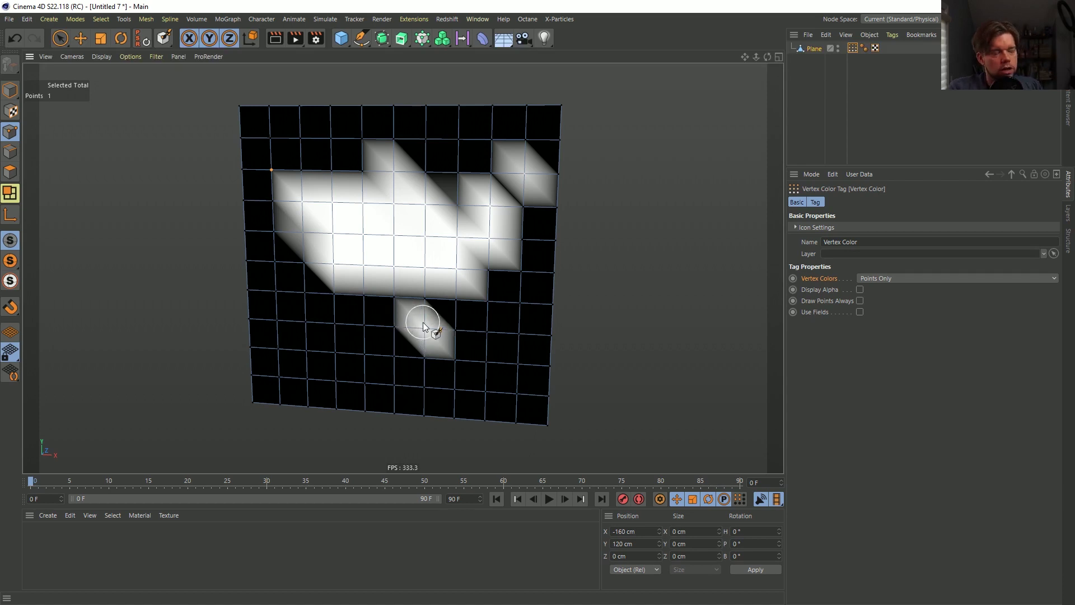
key(ctrl+z)
key(ctrl+z)
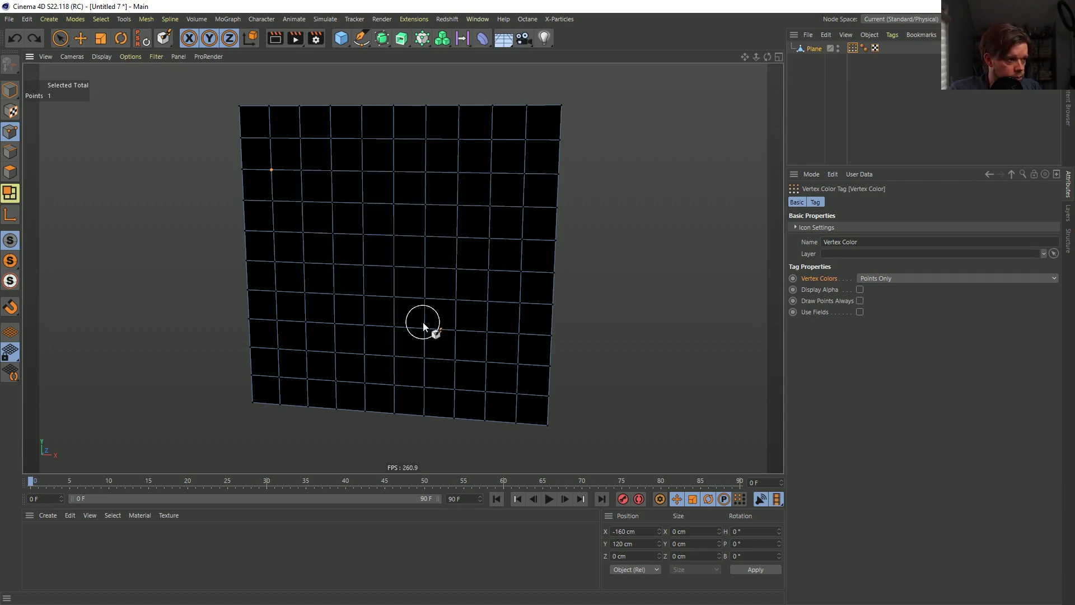
Set the Vertex Color tag to Polygon Points, undo a white test patch, and switch to Live Selection.
click(904, 278)
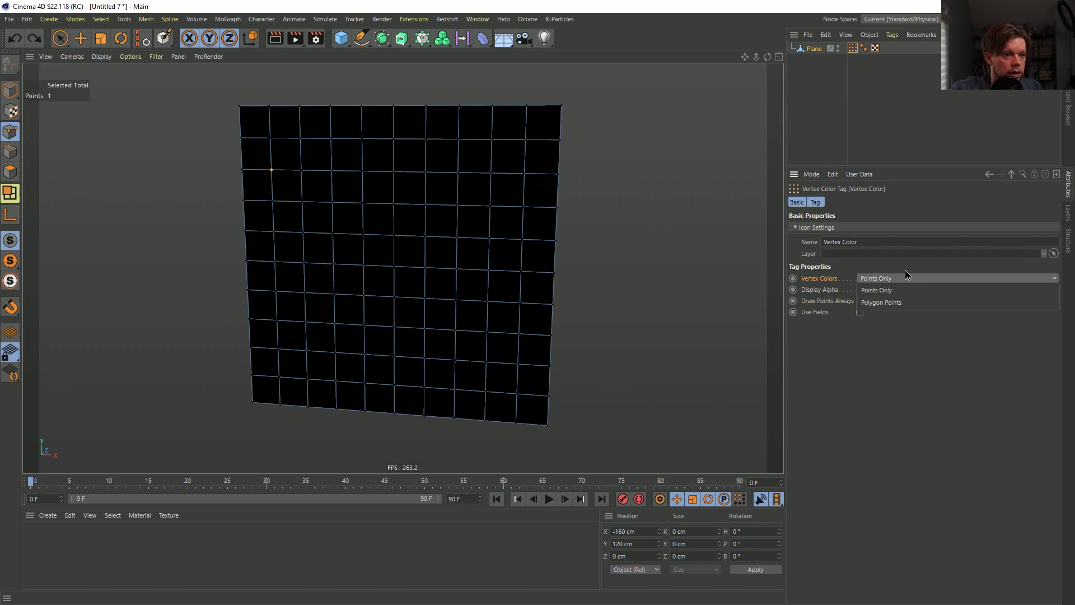
click(893, 302)
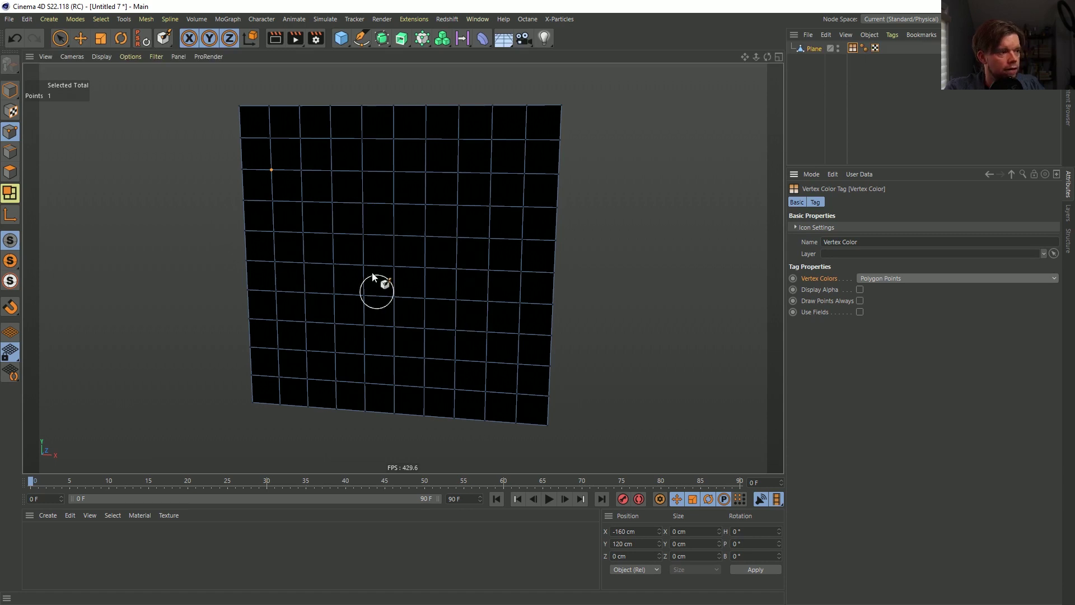
drag(384, 233, 402, 246)
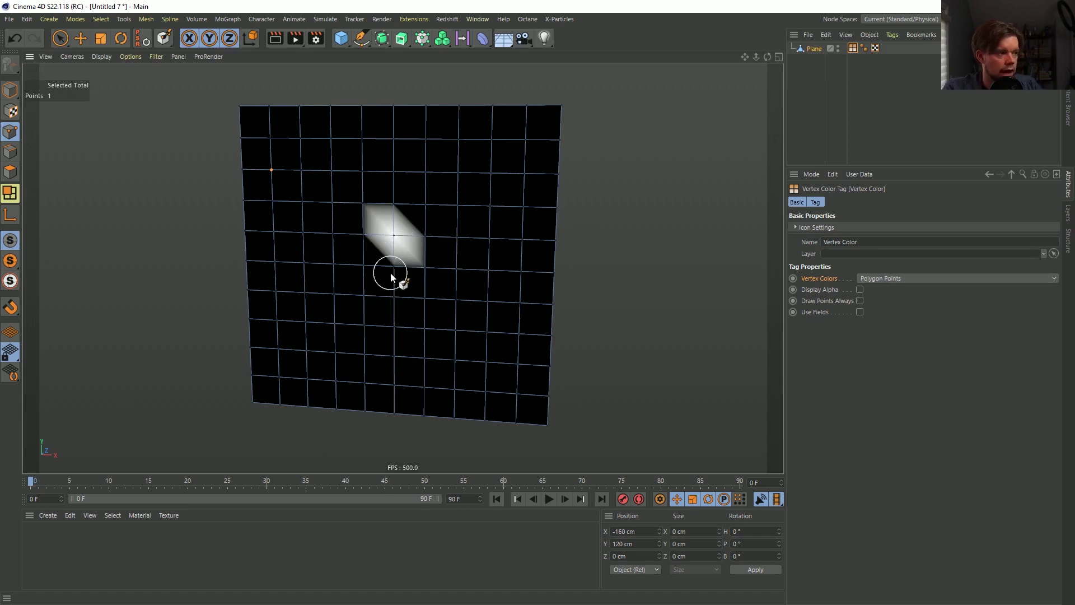
key(ctrl+z)
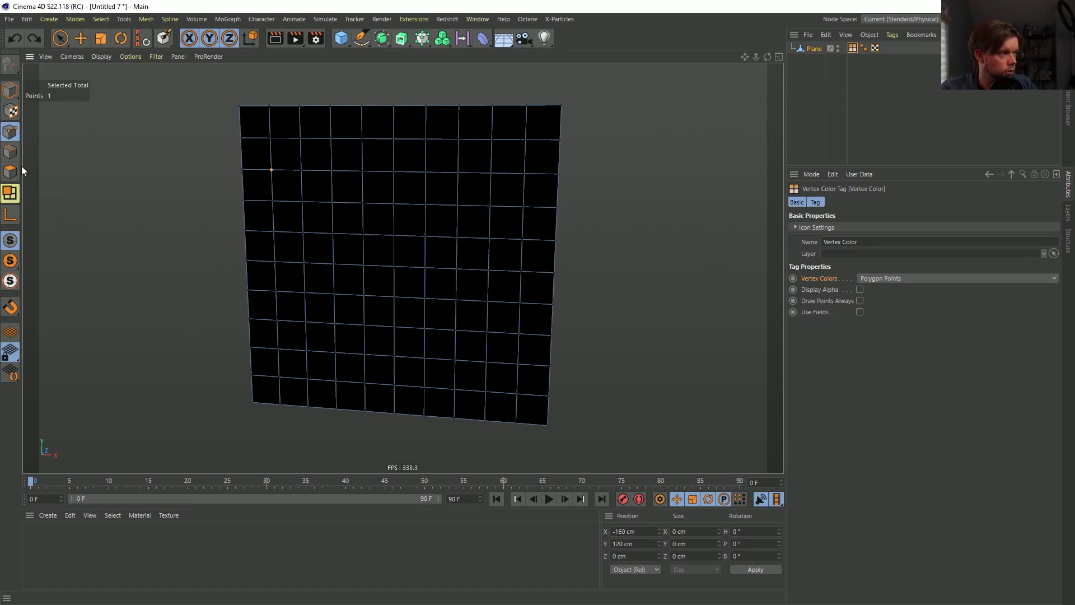
key(ctrl+z)
key(9)
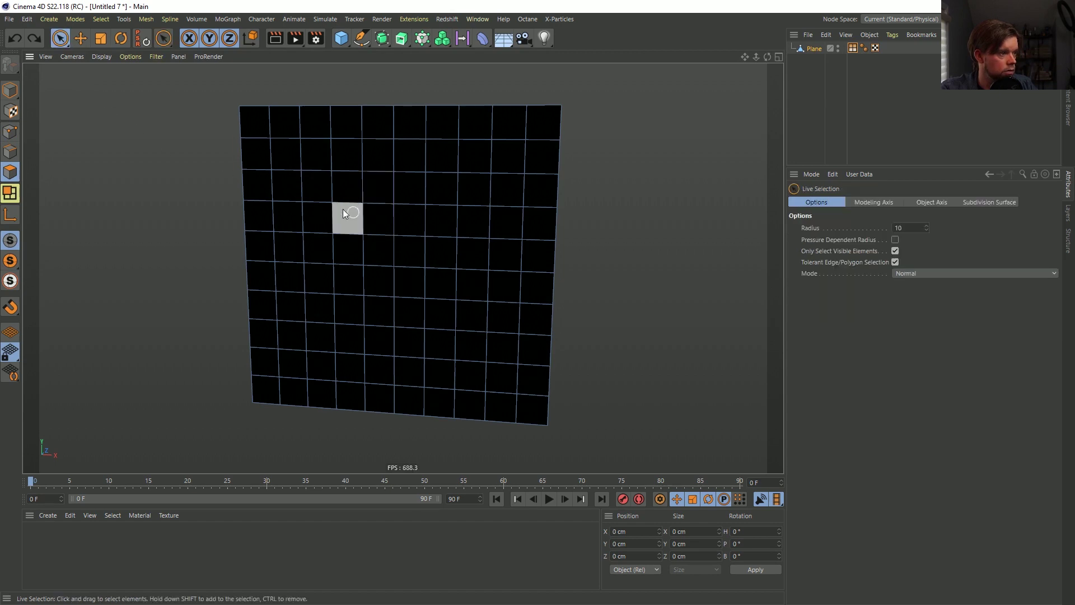
Live-select the seven polygons and start the vertex colour Paint Tool, undoing a stray stroke.
click(374, 220)
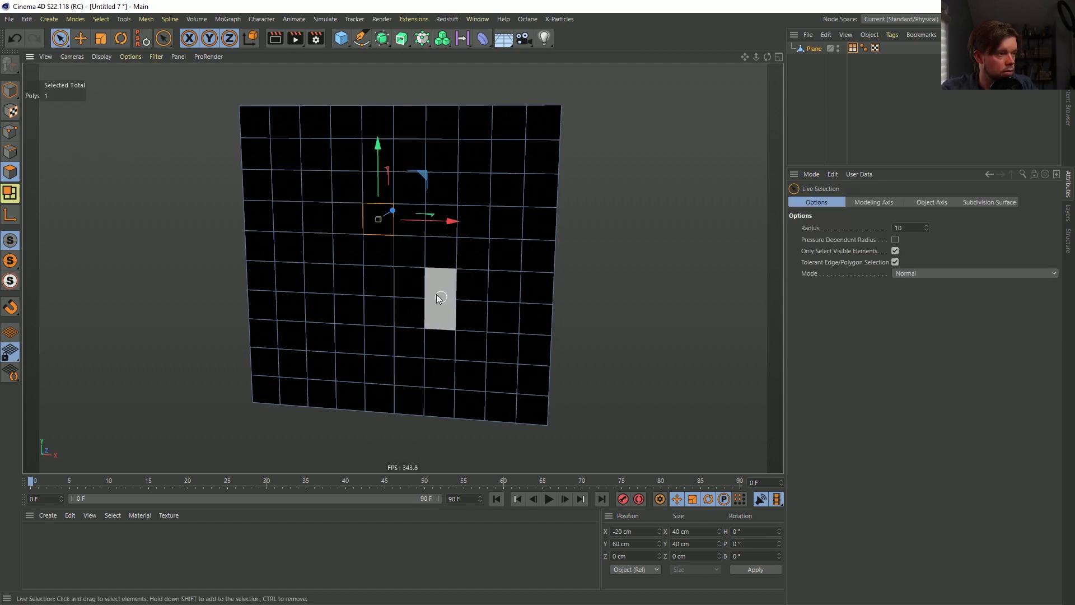
mouse_move(436, 294)
shift+mouse_down()
mouse_move(457, 289)
mouse_move(437, 319)
mouse_move(436, 370)
mouse_move(444, 305)
shift+mouse_up()
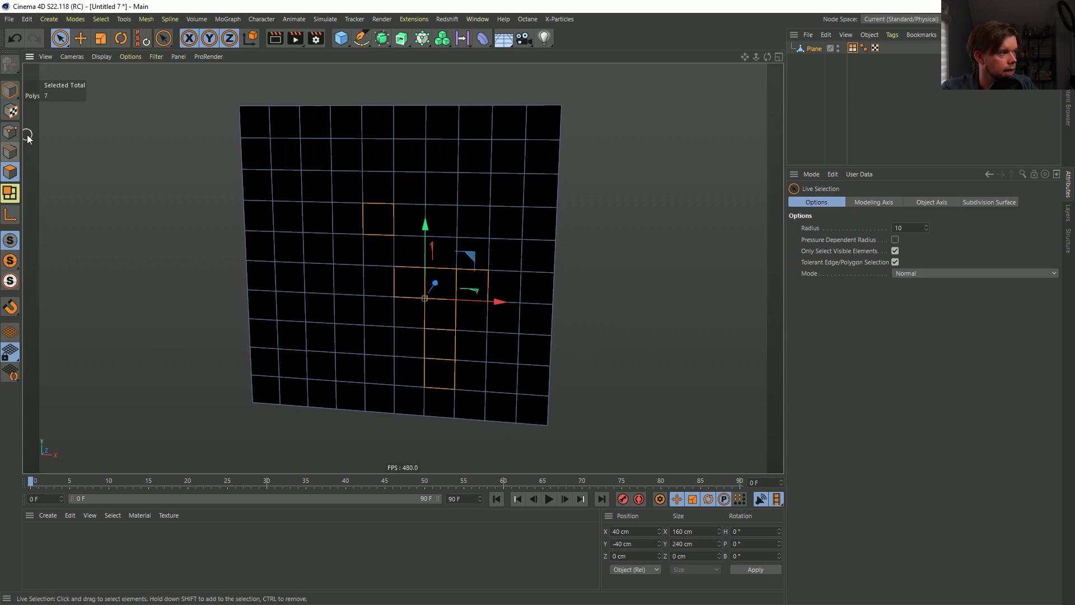
click(852, 48)
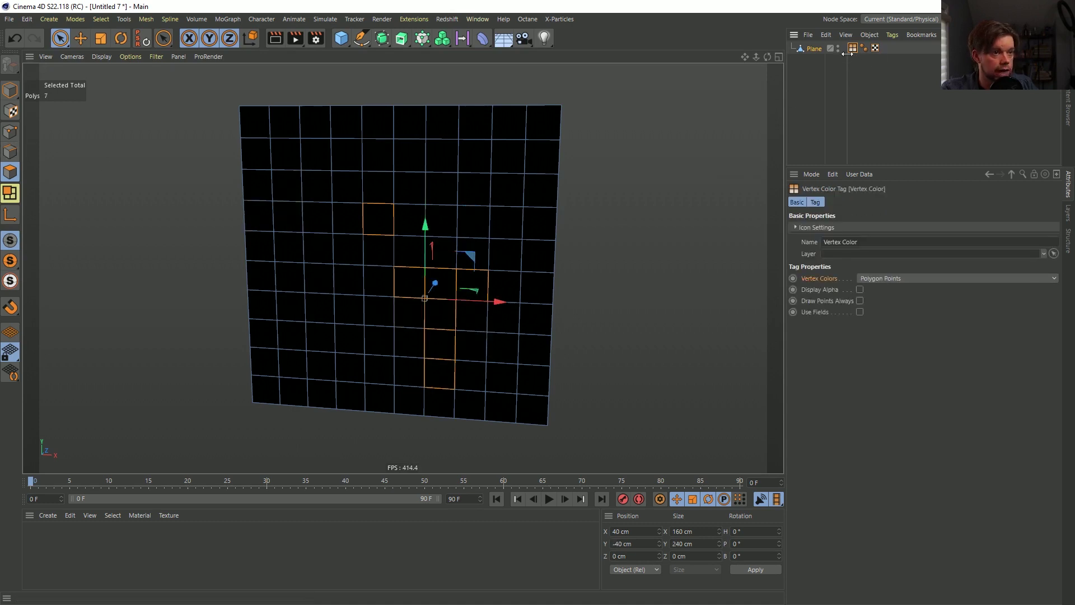
double_click(853, 48)
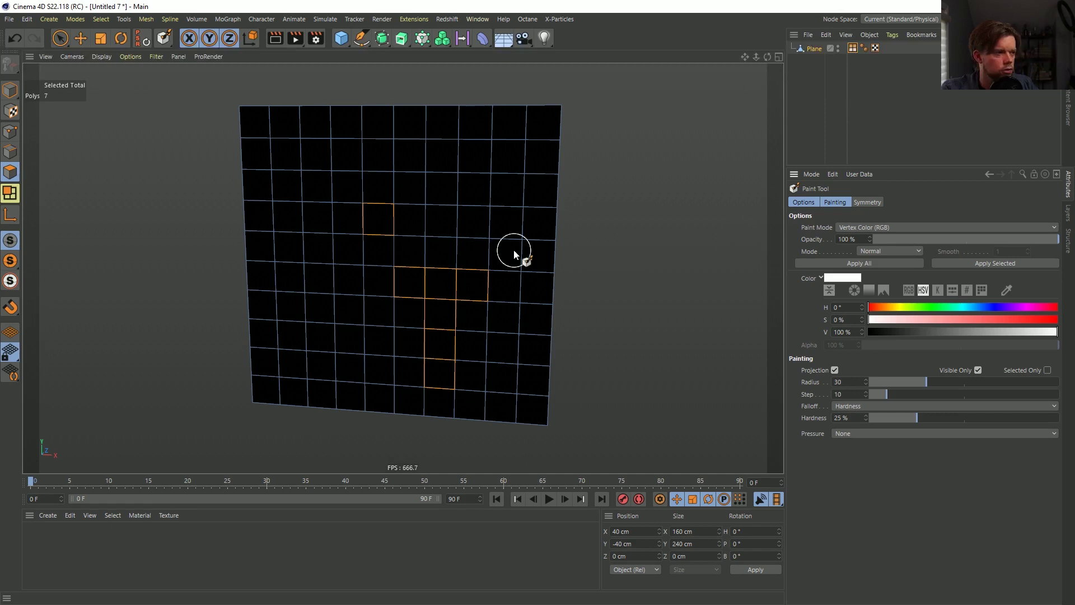
drag(426, 196, 373, 209)
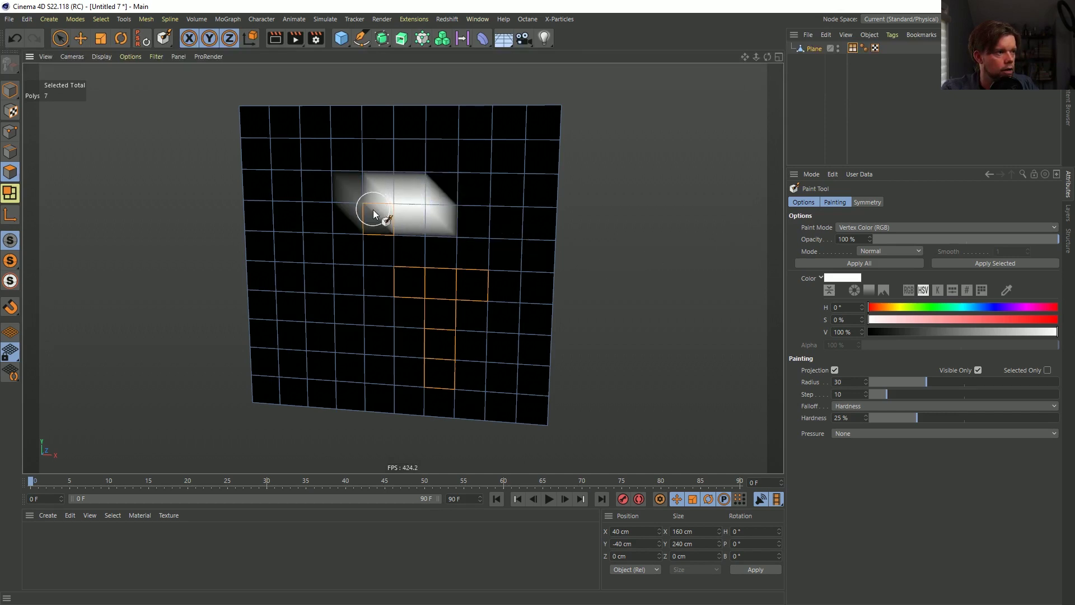
key(ctrl+z)
Paint the selected polygons white: the single upper square and the T's row and stem.
click(852, 48)
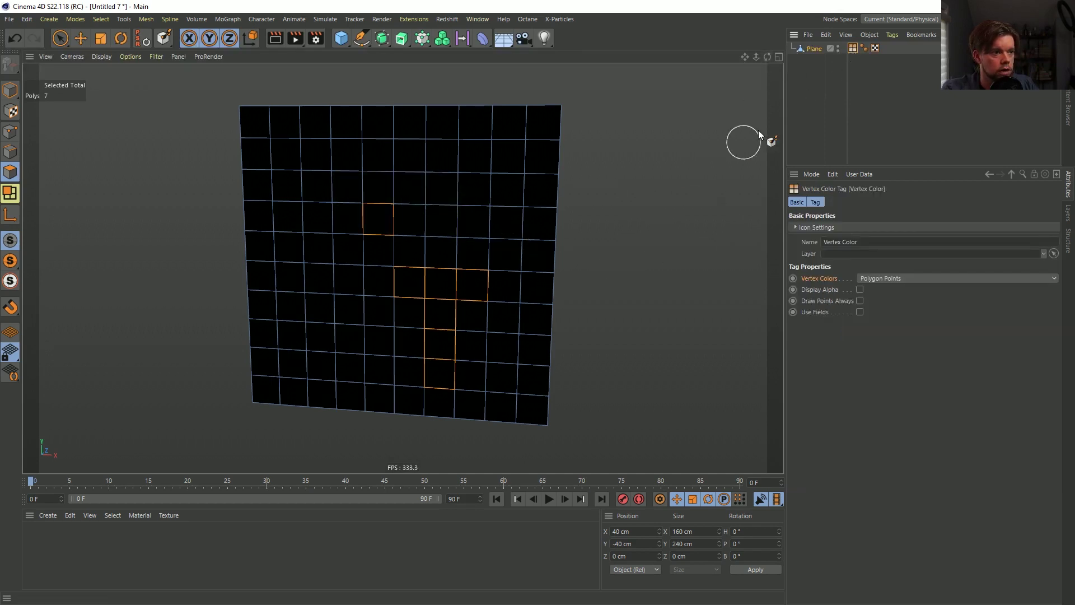
double_click(855, 48)
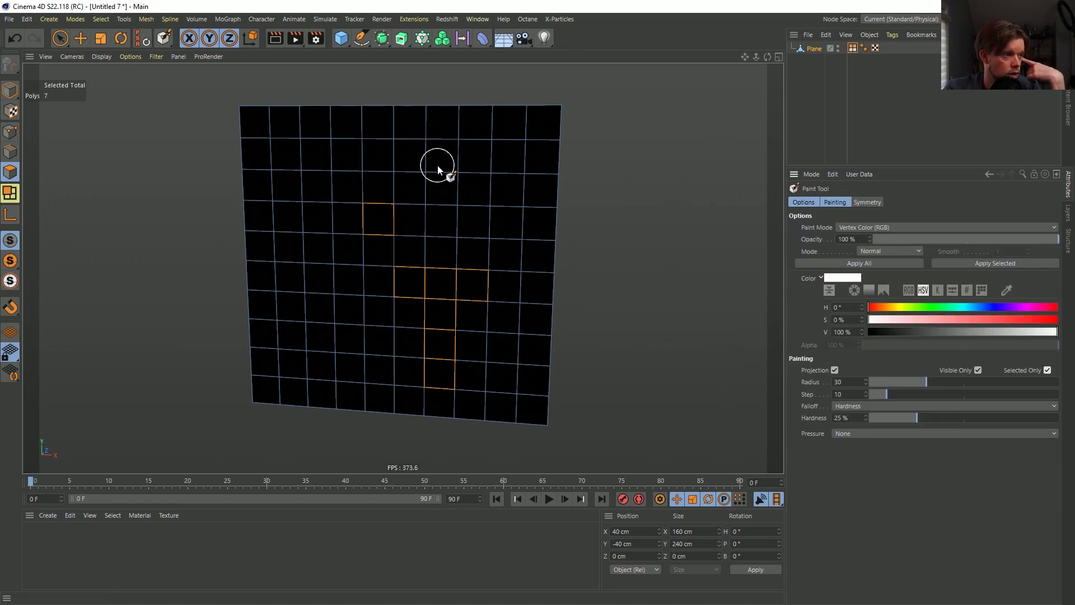
mouse_move(417, 193)
mouse_down()
mouse_move(391, 183)
mouse_move(372, 185)
mouse_move(365, 207)
mouse_up()
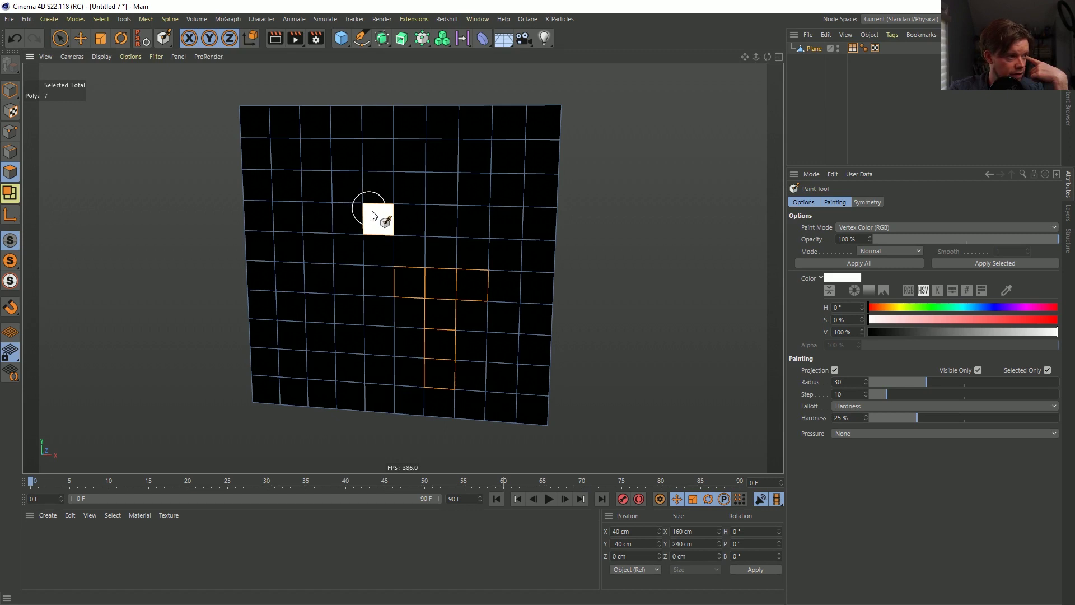
click(399, 282)
mouse_move(401, 283)
mouse_down()
mouse_move(527, 274)
mouse_move(504, 291)
mouse_move(406, 293)
mouse_move(420, 297)
mouse_move(424, 325)
mouse_move(406, 346)
mouse_move(470, 372)
mouse_move(443, 324)
mouse_move(471, 323)
mouse_move(430, 348)
mouse_up()
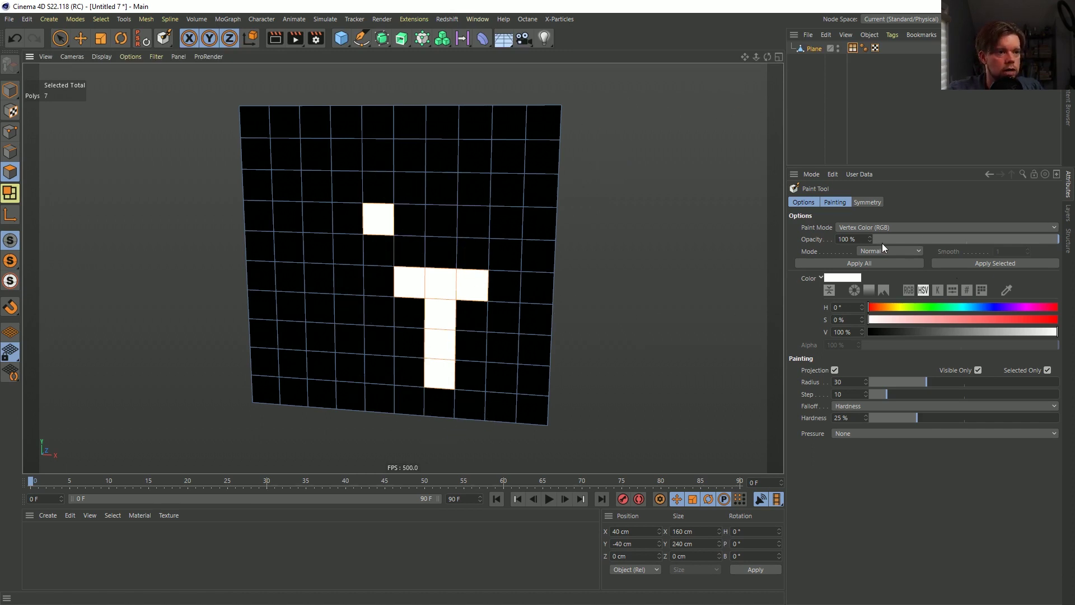
Enable fields on the Vertex Color tag and add a Linear Field to its layers.
click(852, 49)
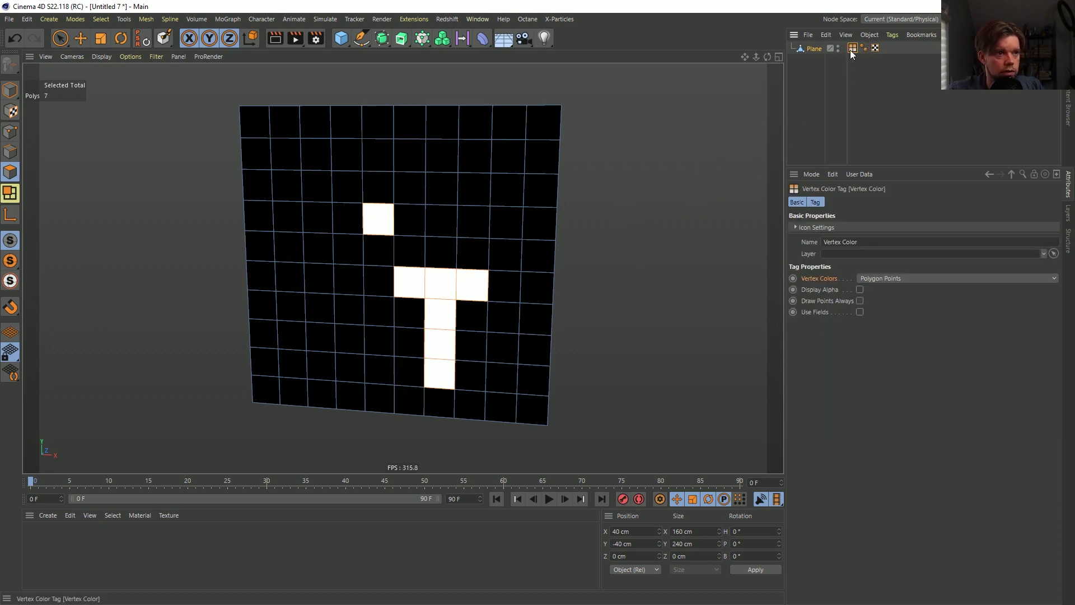
click(860, 312)
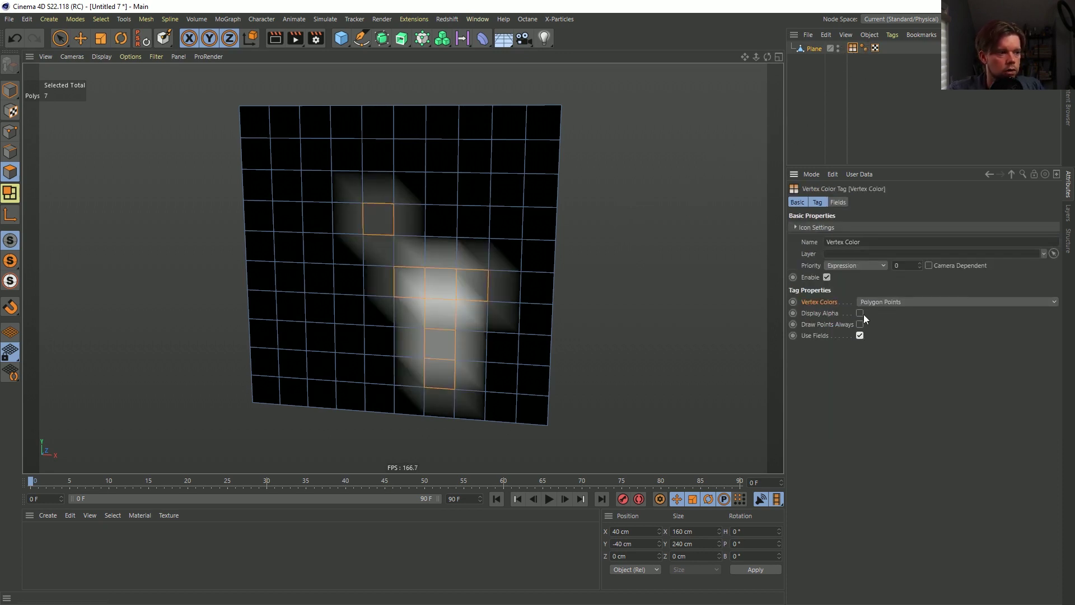
drag(832, 321, 775, 313)
click(839, 203)
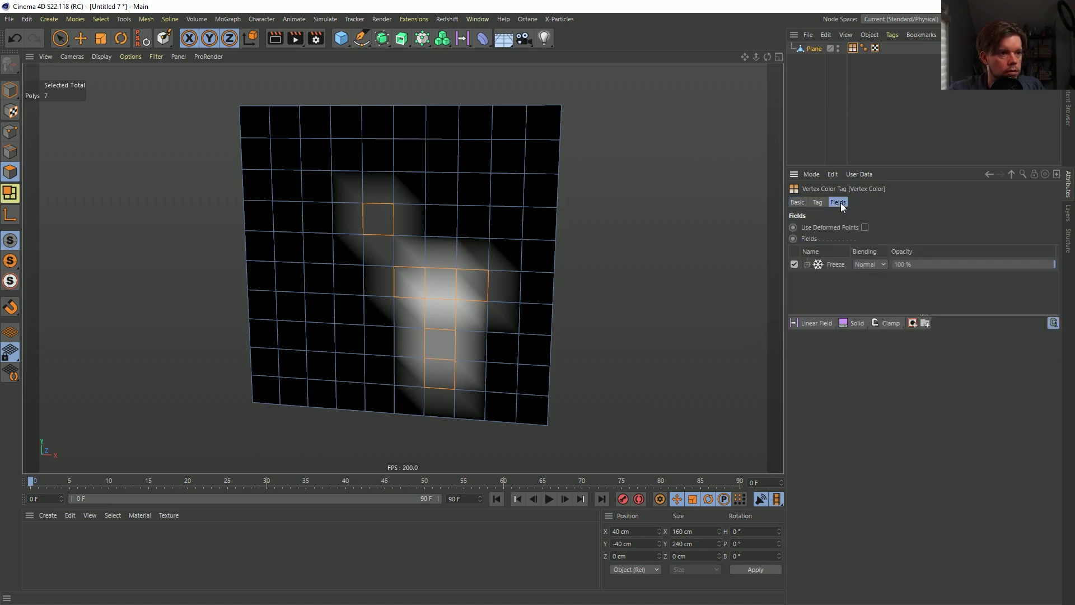
click(816, 201)
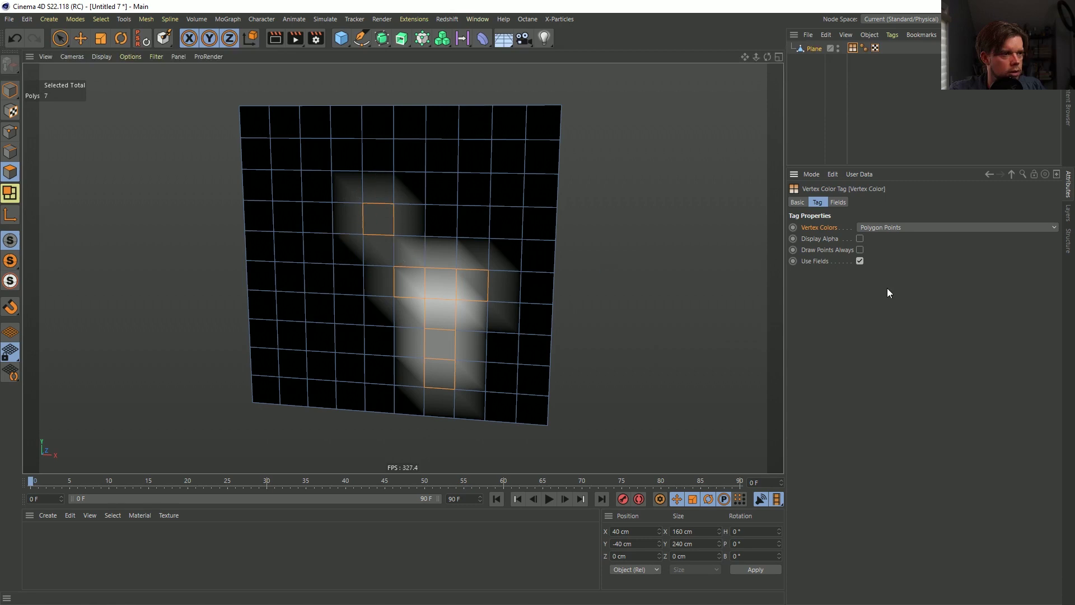
click(836, 202)
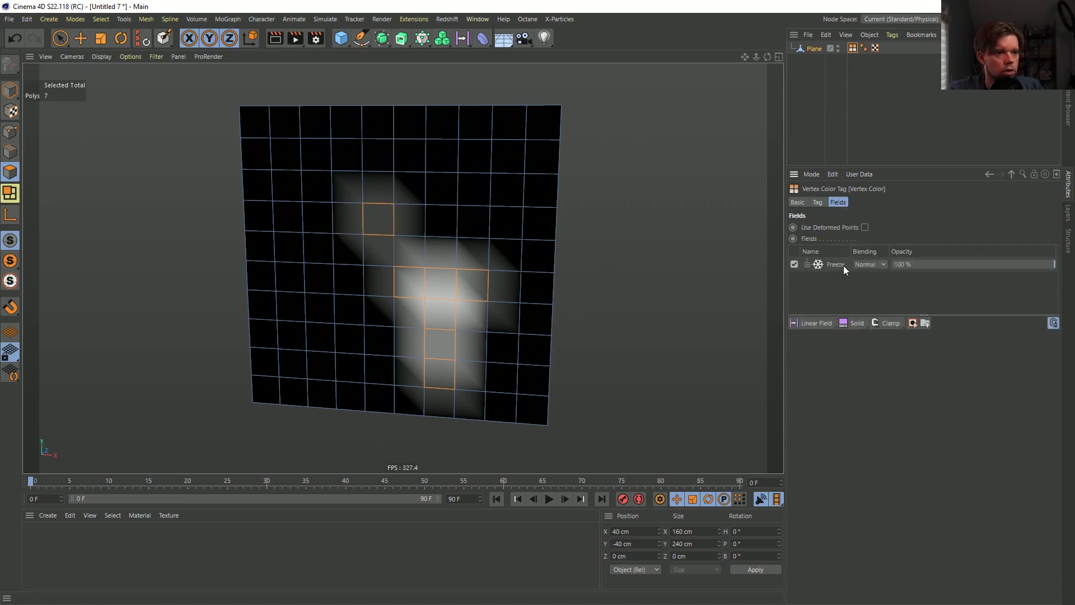
click(815, 323)
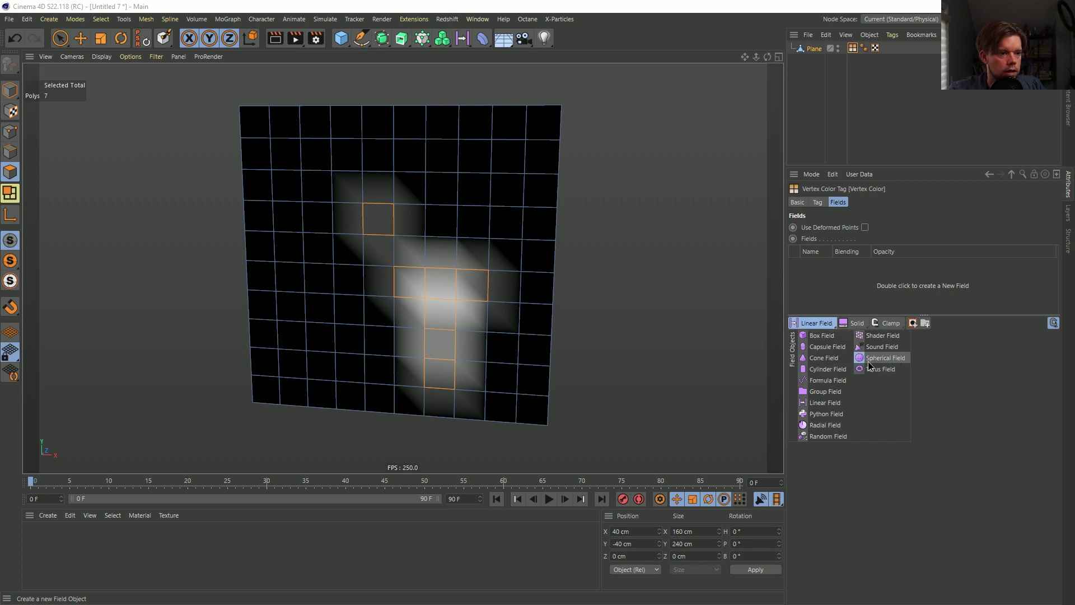
click(831, 402)
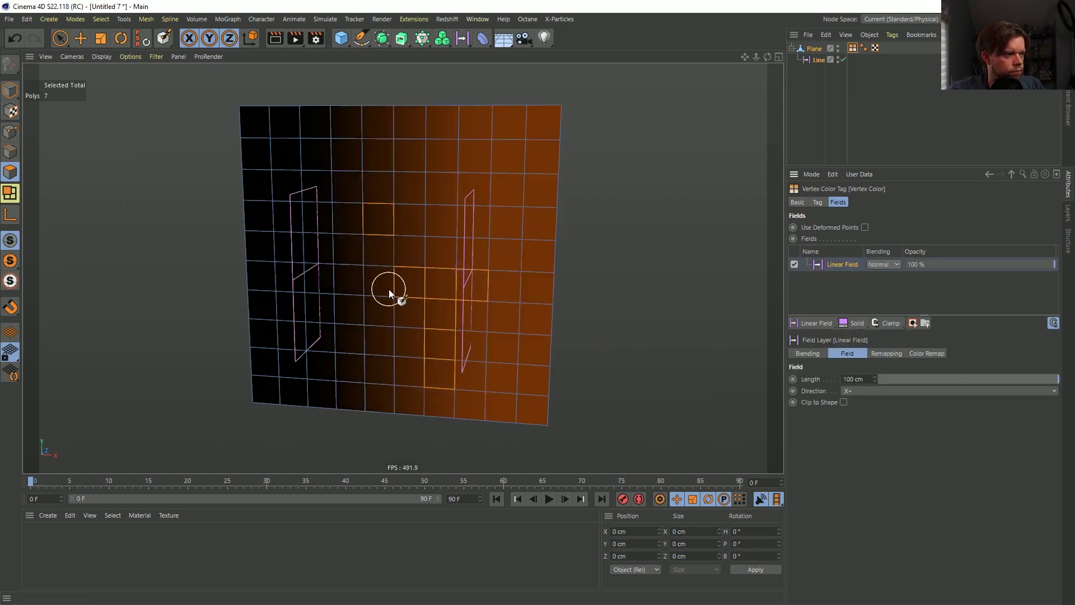
Scale the Line field, nudge it along X, then delete the Plane and its Line.
key(r)
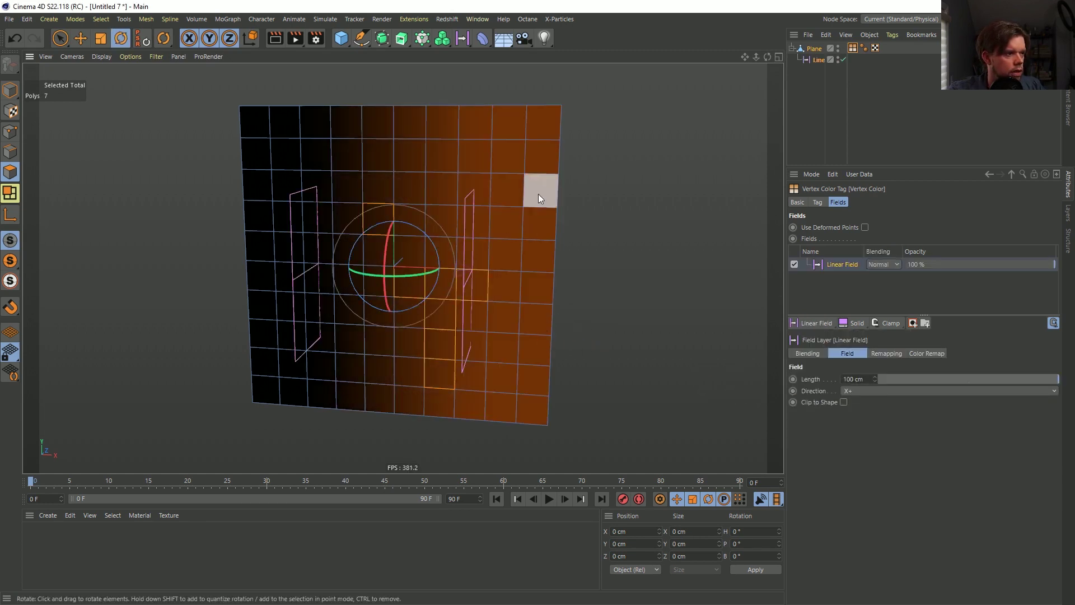
key(t)
click(10, 90)
drag(363, 172, 247, 243)
key(ctrl+z)
click(824, 61)
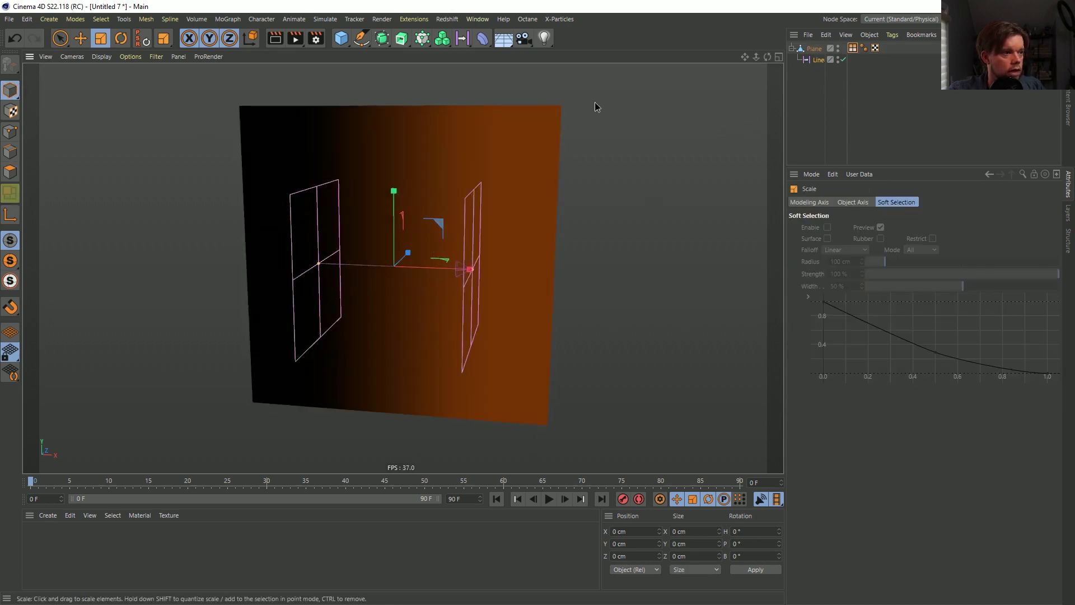
drag(595, 103, 254, 293)
key(e)
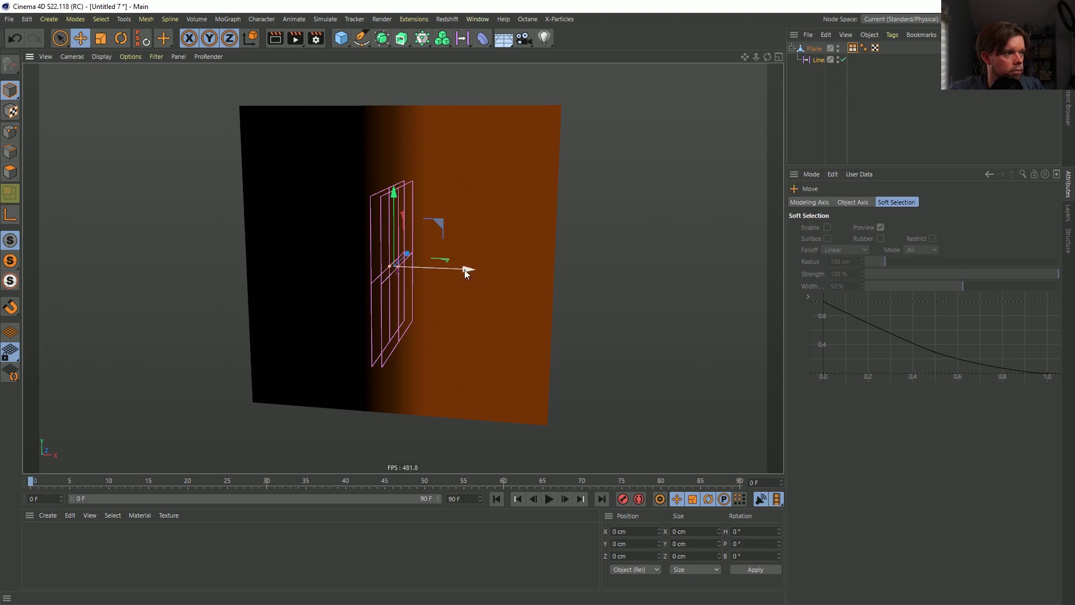
mouse_move(465, 270)
mouse_down()
mouse_move(569, 278)
mouse_move(458, 273)
mouse_up()
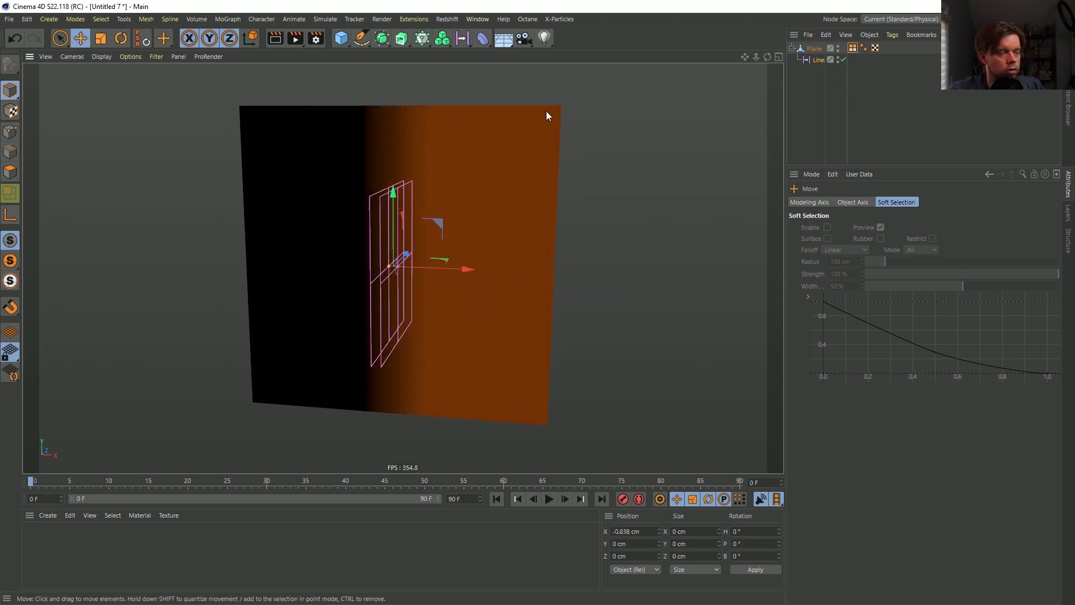
click(813, 51)
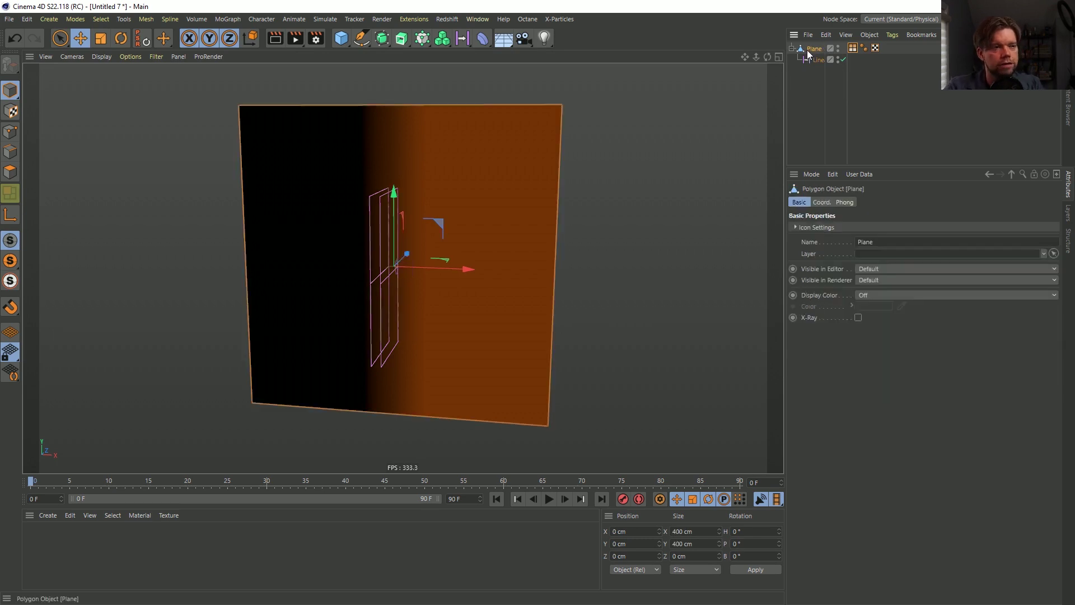
key(Delete)
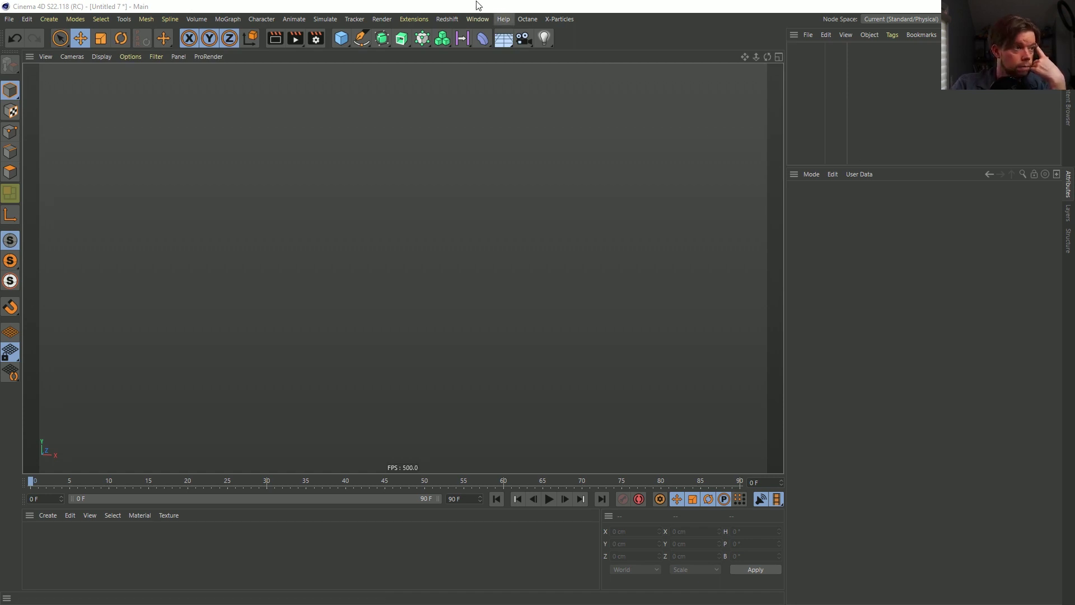
Switch to [3c]MaterialsViaFields.c4d and create a new material Mat with only Luminance enabled.
click(478, 19)
click(511, 361)
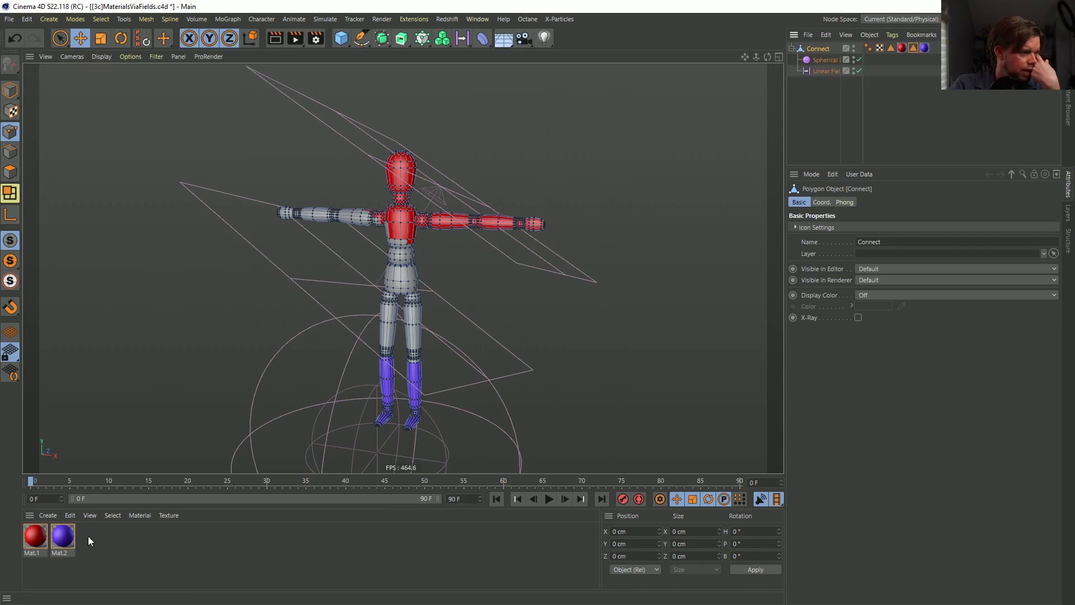
double_click(113, 545)
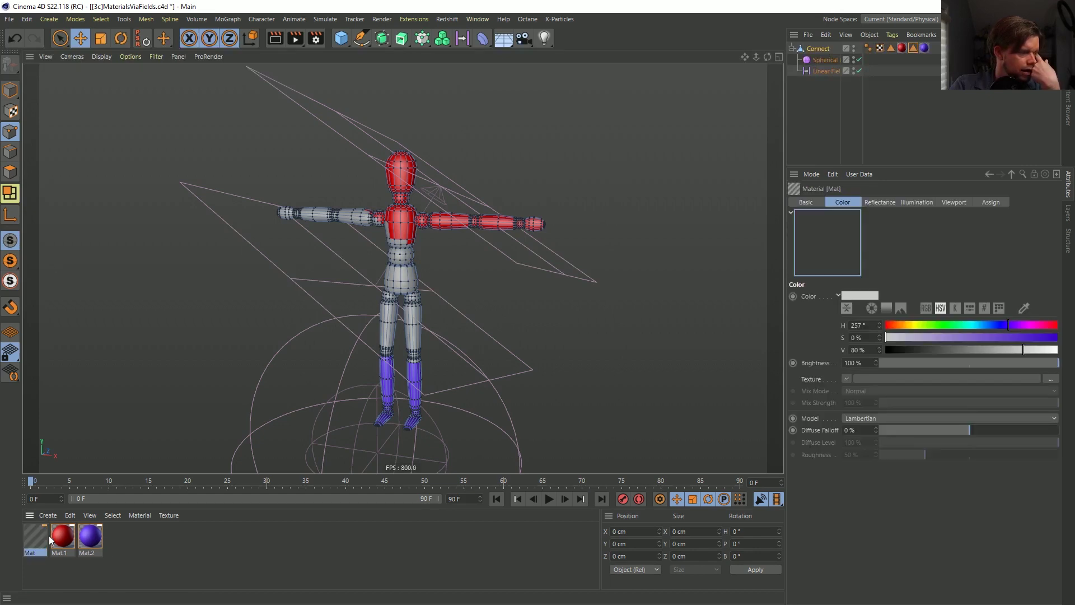
double_click(35, 535)
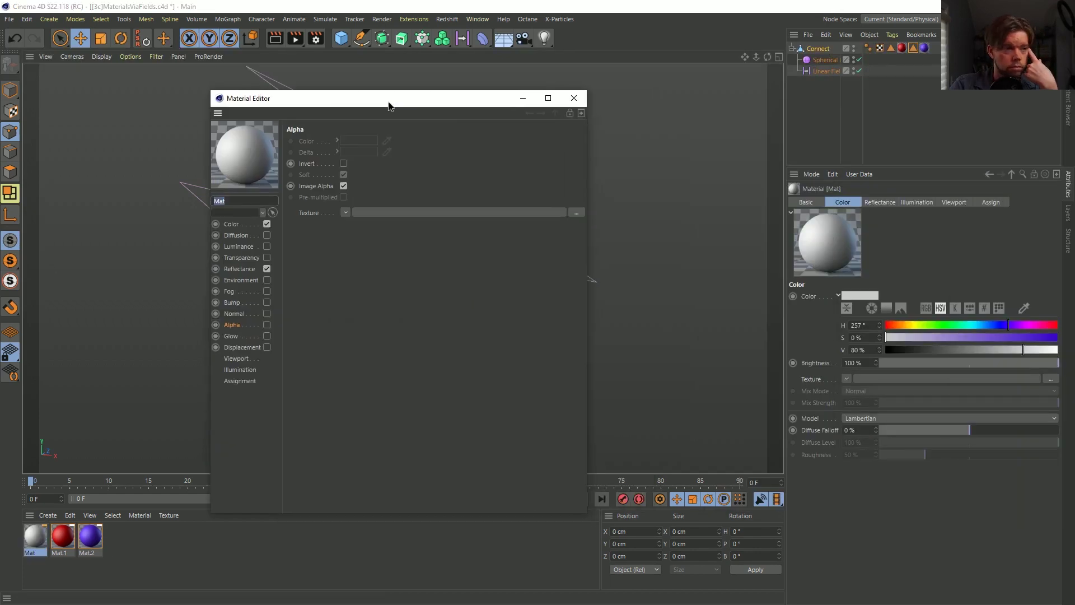
click(267, 247)
click(266, 224)
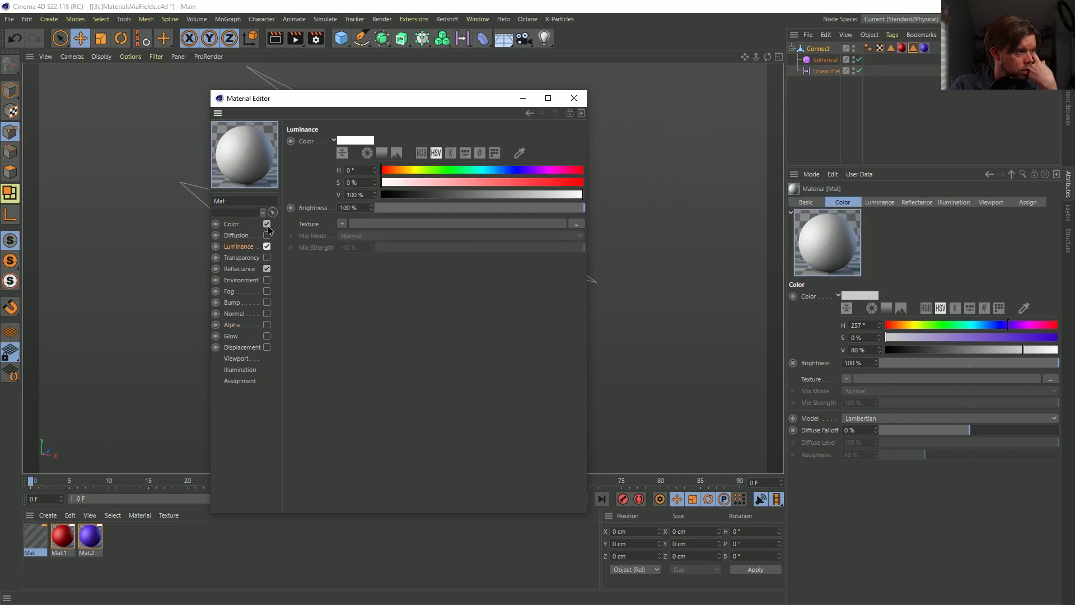
click(267, 268)
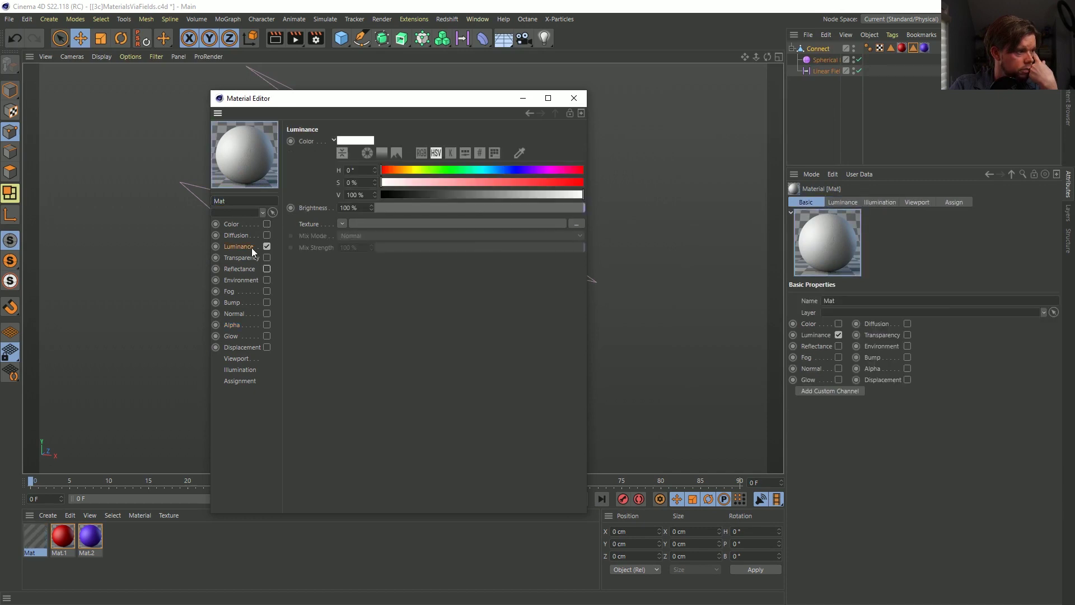
click(341, 224)
Load a MoGraph Multi Shader into Mat's Luminance texture, keeping its mode at Color Brightness.
mouse_move(356, 473)
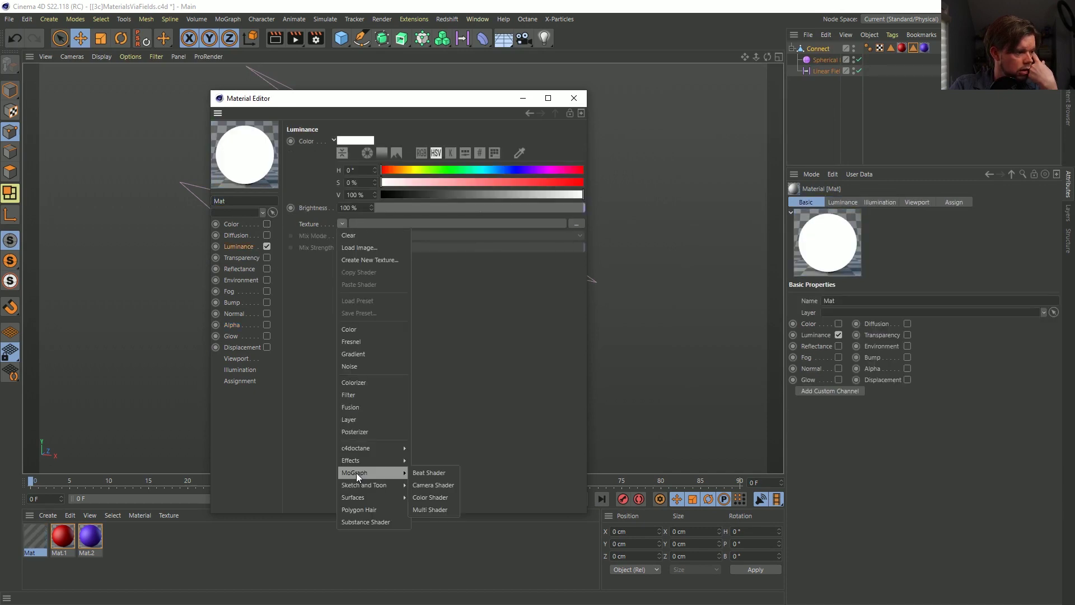
click(433, 509)
click(342, 242)
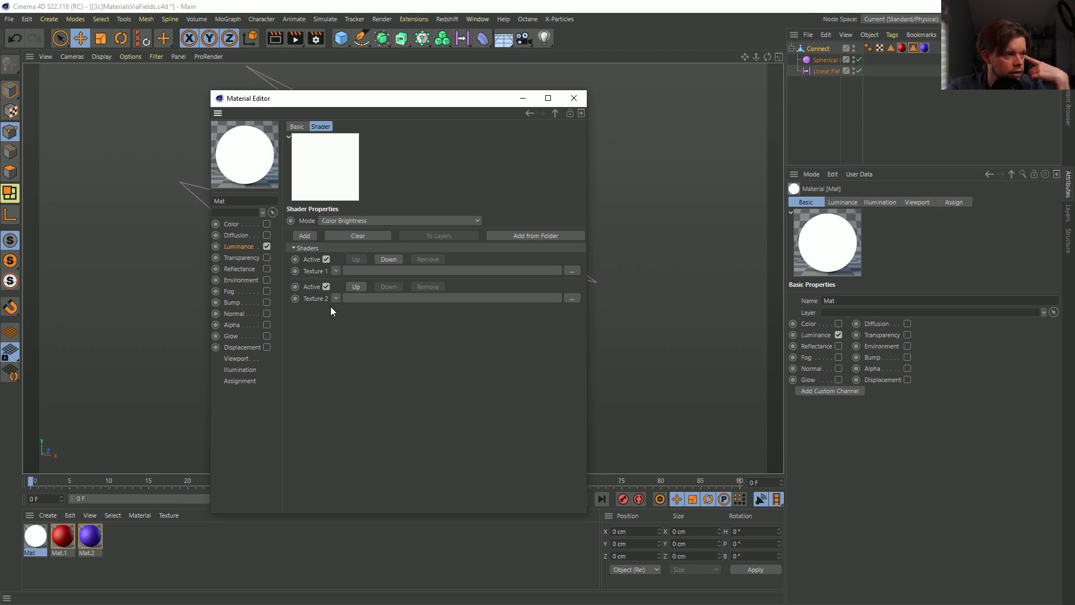
click(340, 223)
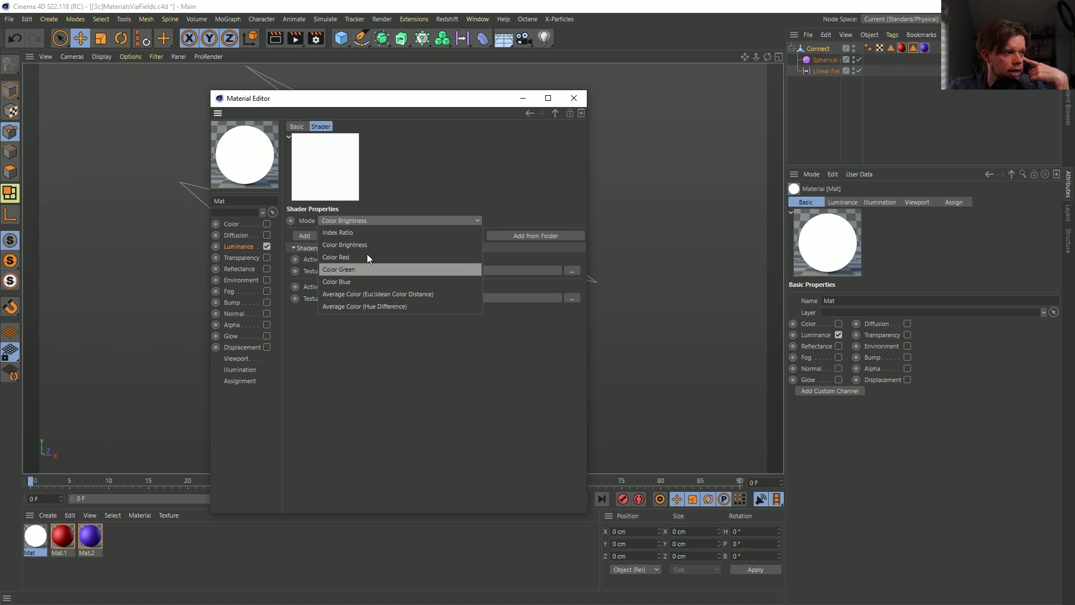
click(401, 195)
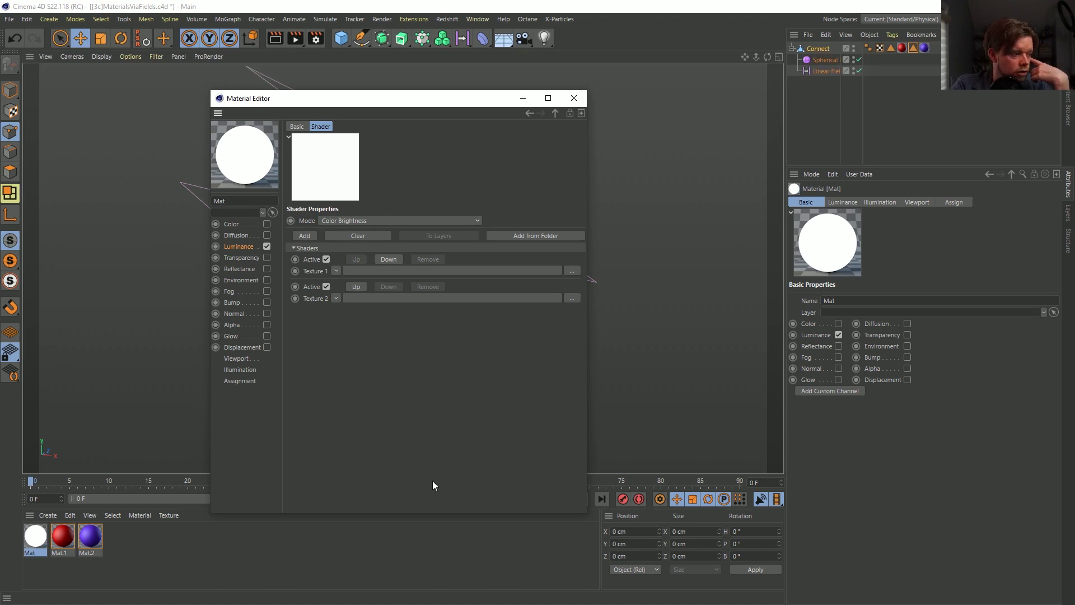
click(237, 242)
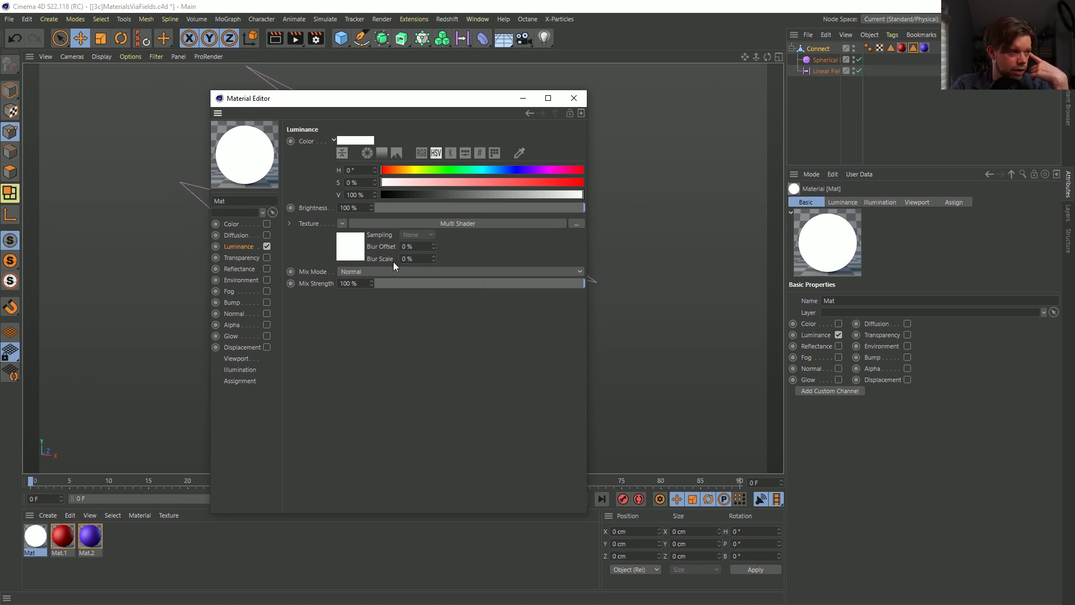
Review the Multi Shader settings once more, then close the Material Editor.
click(352, 252)
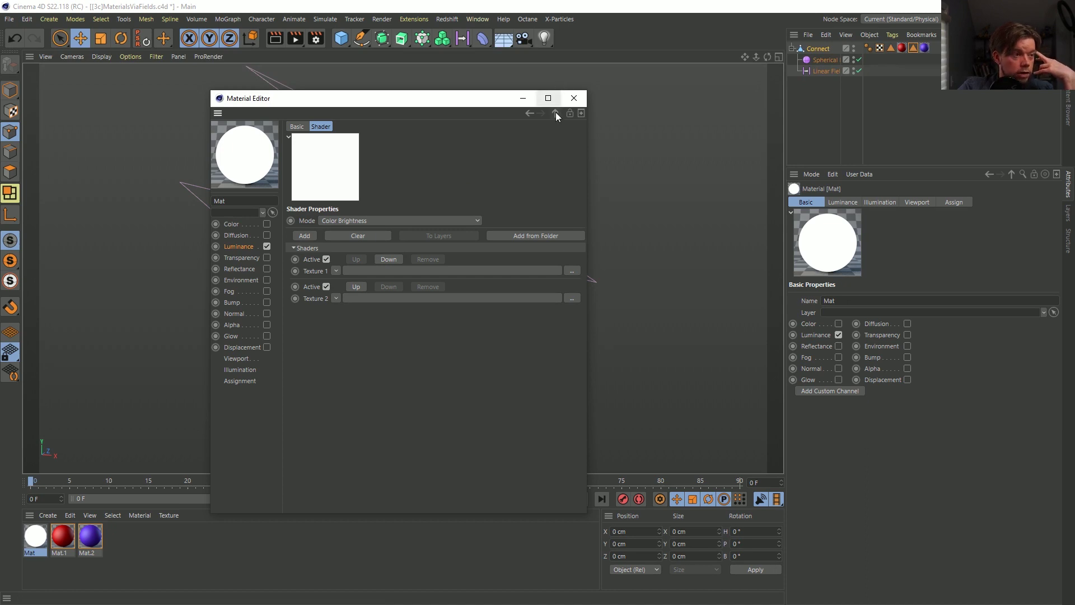
click(571, 97)
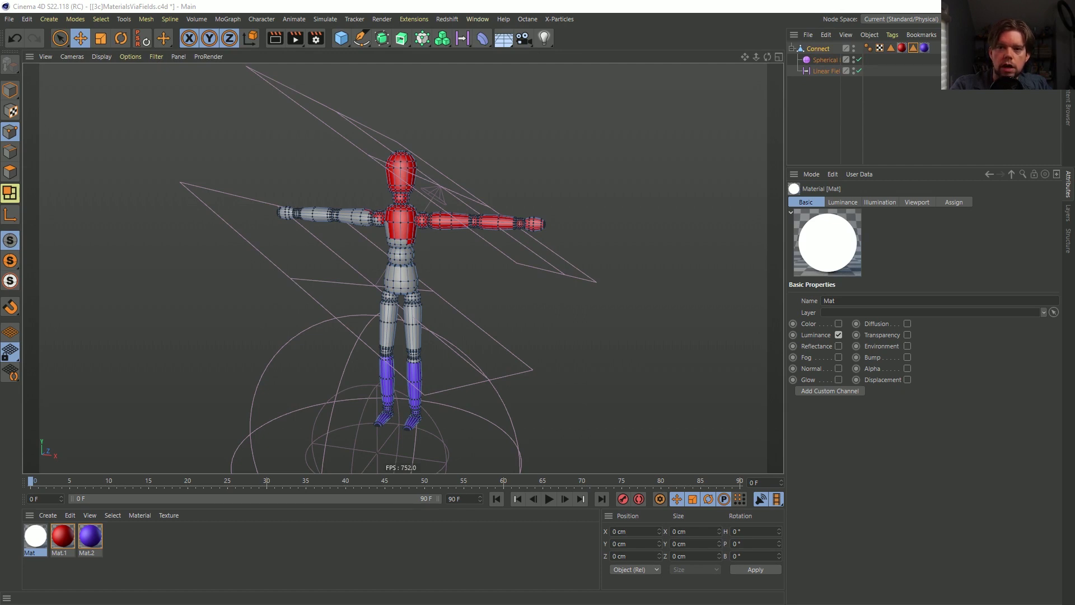
Create material Mat.3 with Color and Reflectance off and only Luminance enabled.
double_click(134, 529)
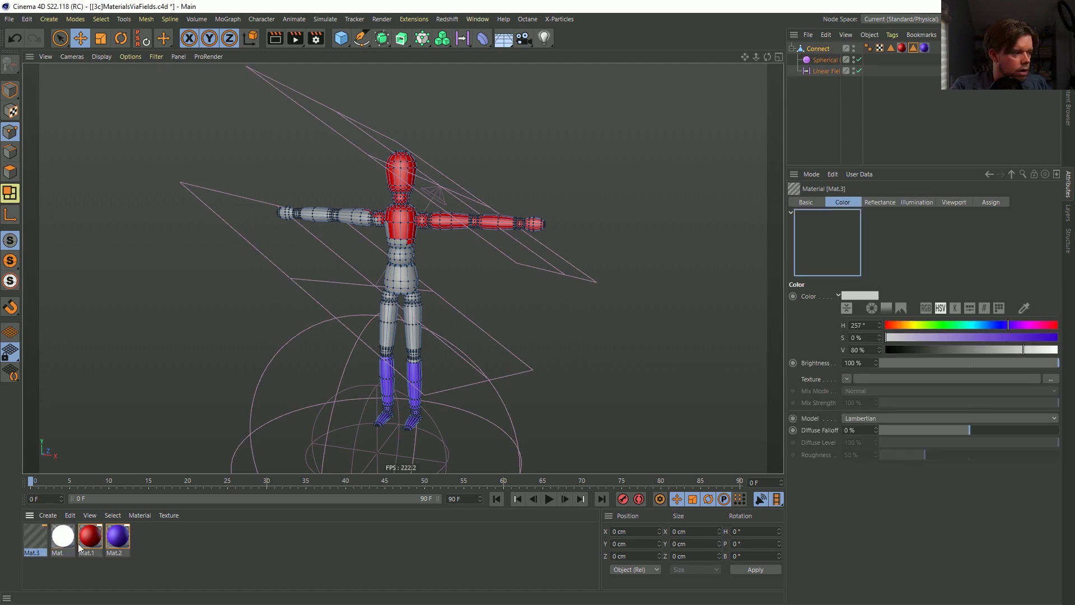
double_click(35, 537)
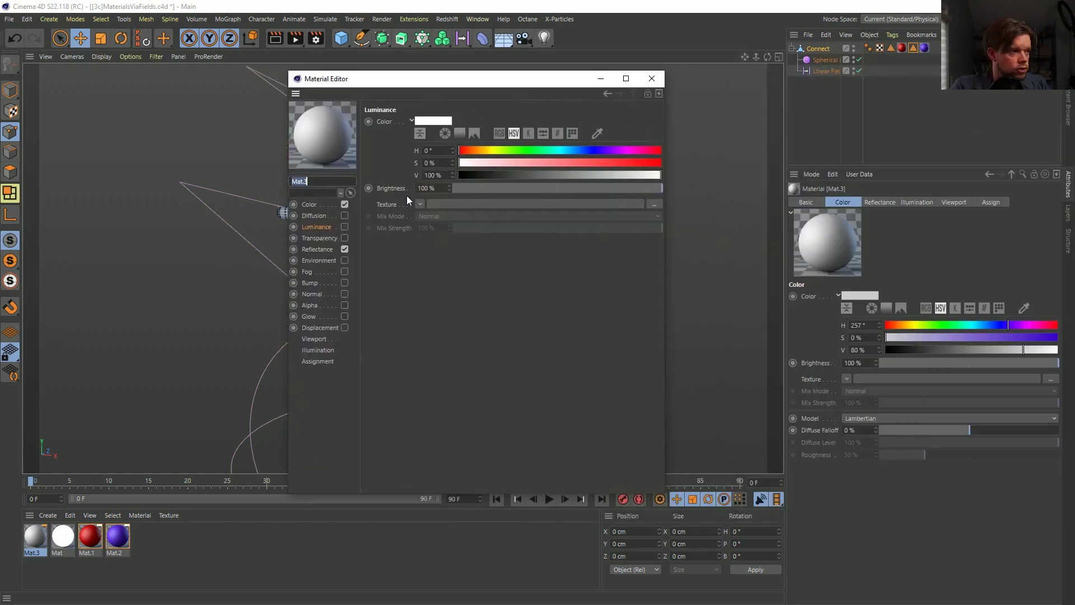
click(345, 205)
click(344, 248)
click(344, 227)
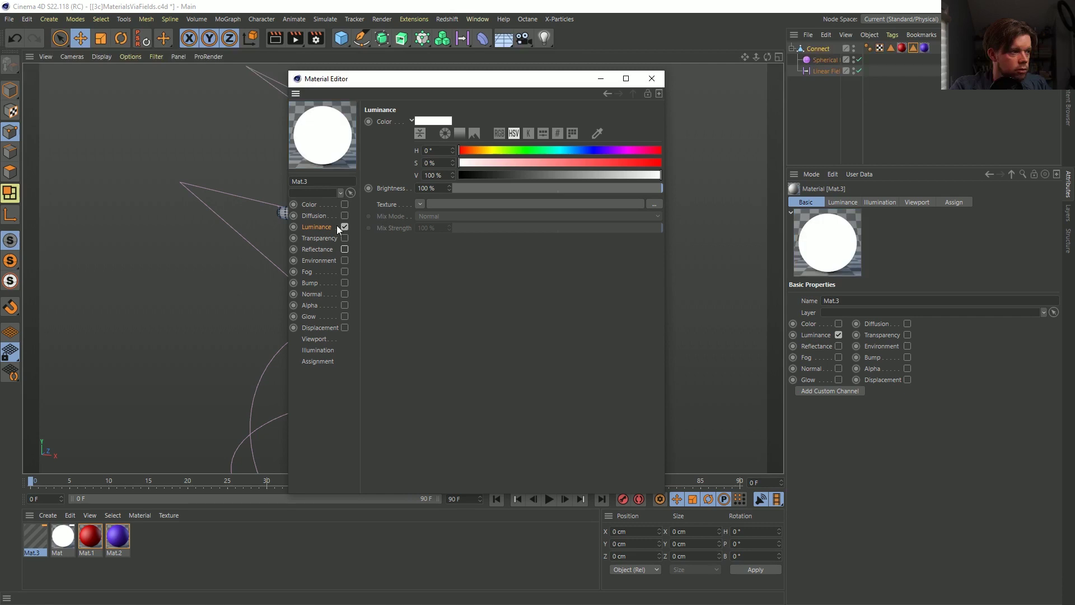
Load an Effects > Variation shader as Mat.3's luminance texture and view its settings.
click(420, 203)
mouse_move(455, 429)
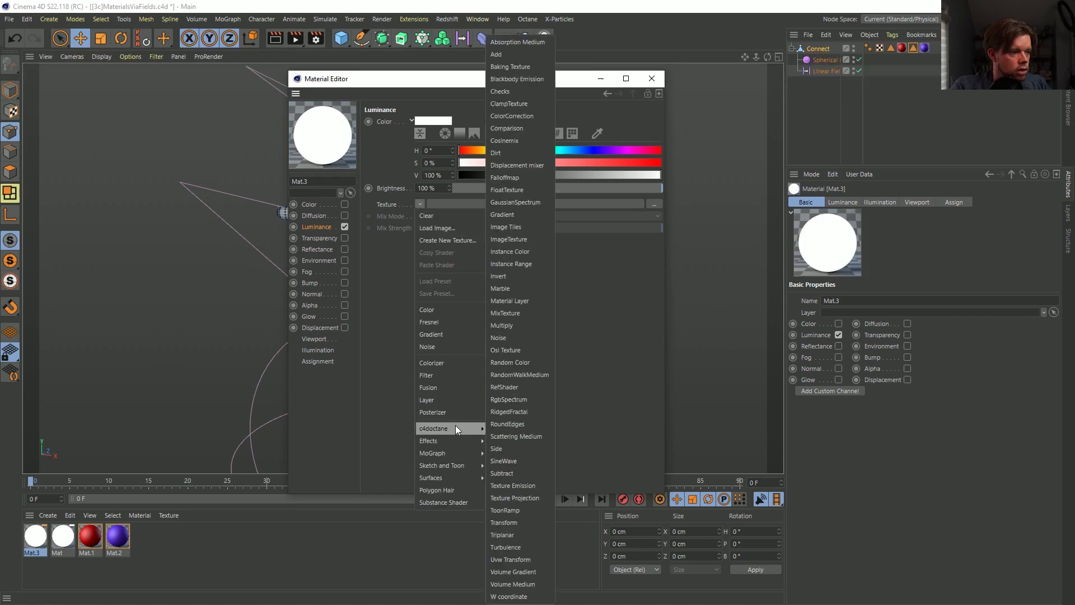
mouse_move(455, 448)
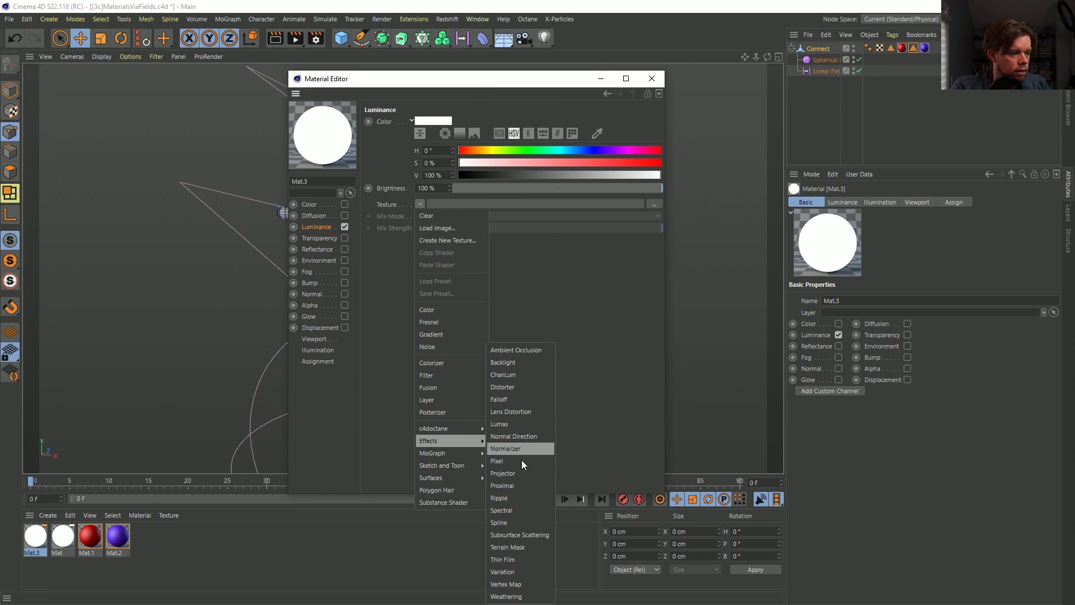
click(526, 571)
click(424, 235)
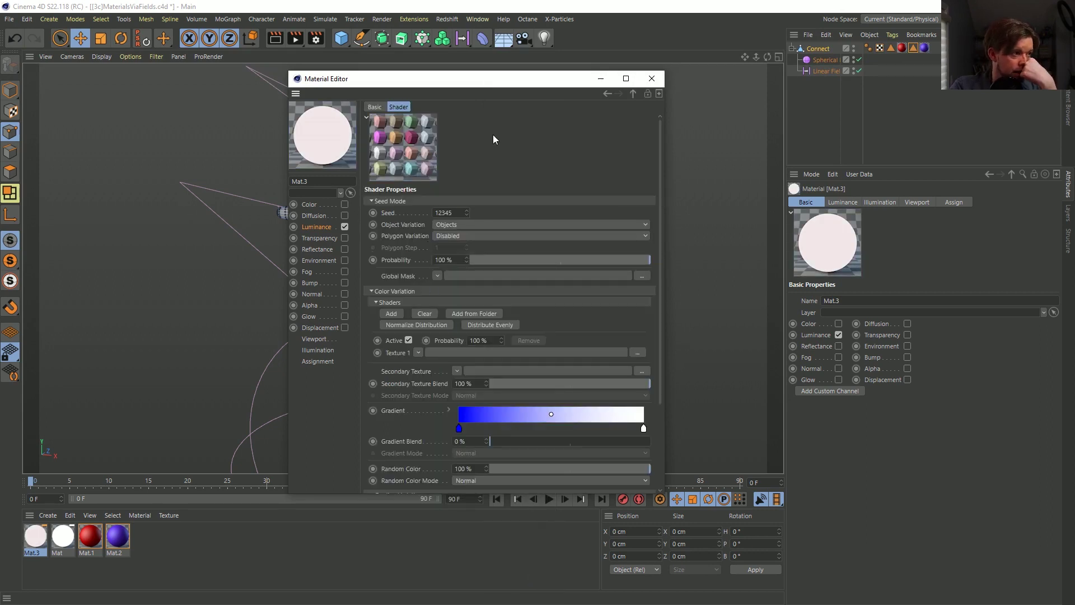
drag(474, 78, 716, 163)
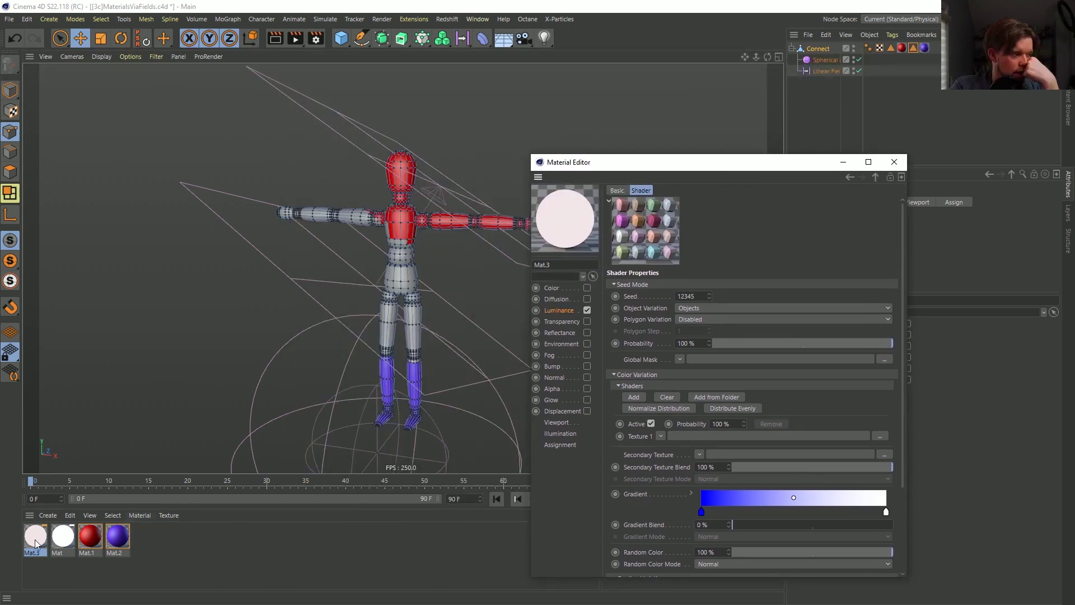
Apply Mat.3 to the Connect figure and set Polygon Variation to Polygons.
click(809, 49)
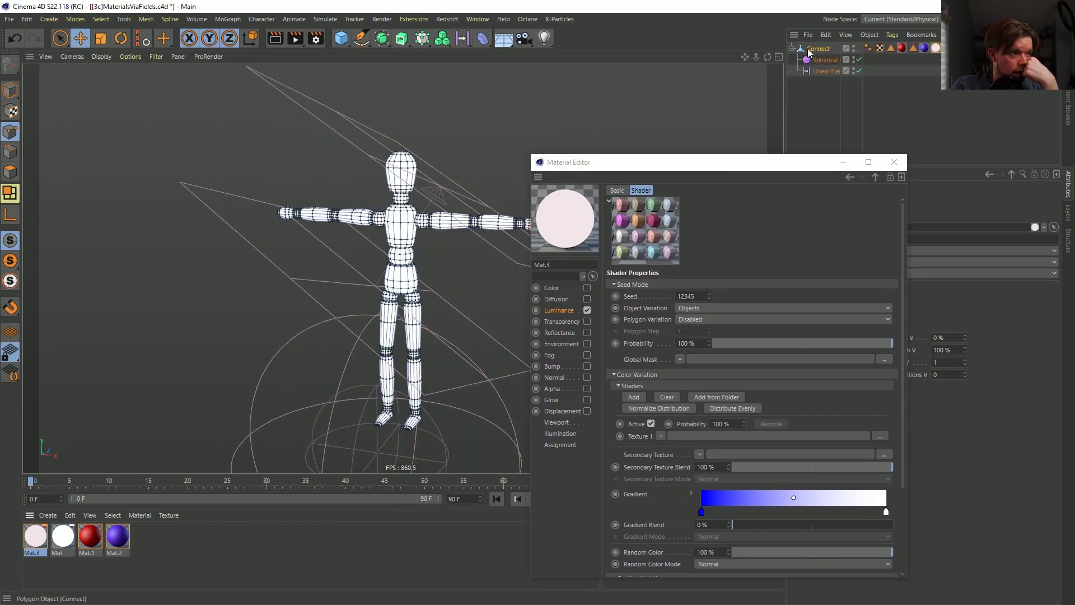
drag(706, 165, 707, 85)
click(689, 238)
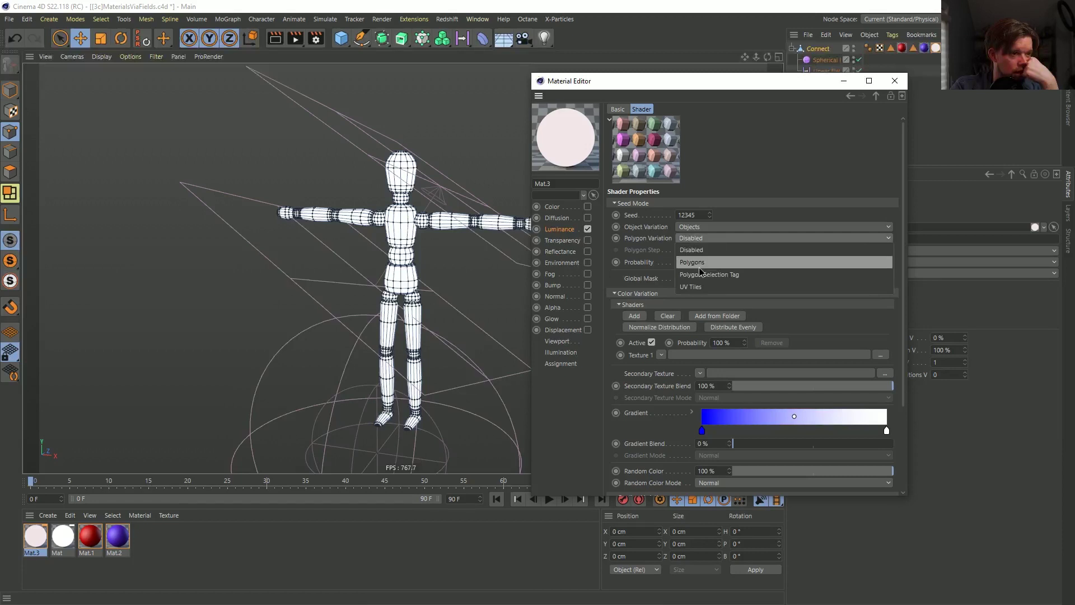
click(699, 268)
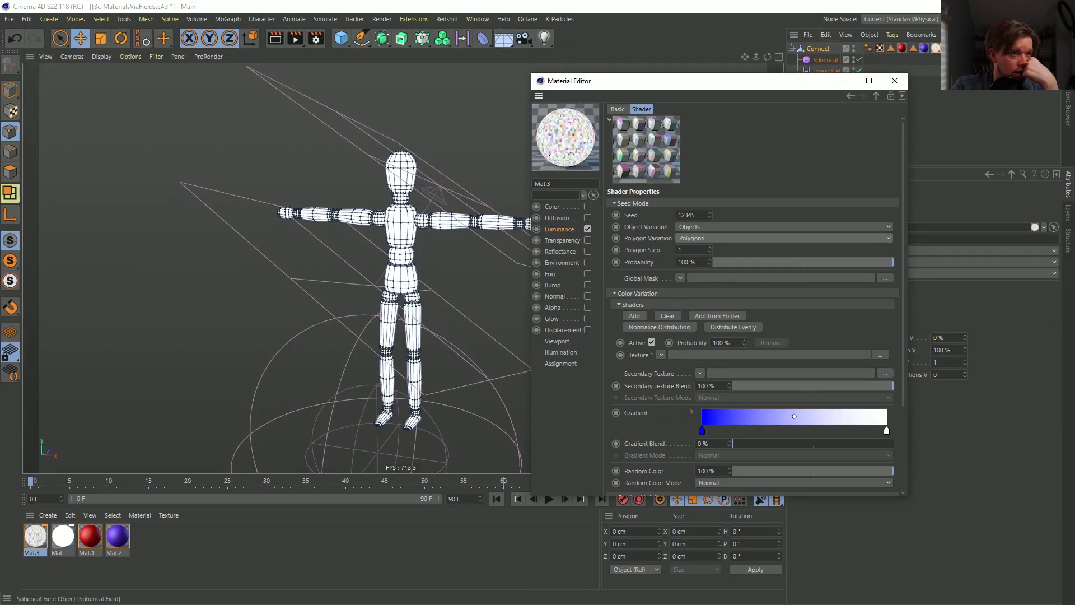
Set Secondary Texture Blend to 0%, keep Polygons variation, and close the Material Editor.
click(44, 542)
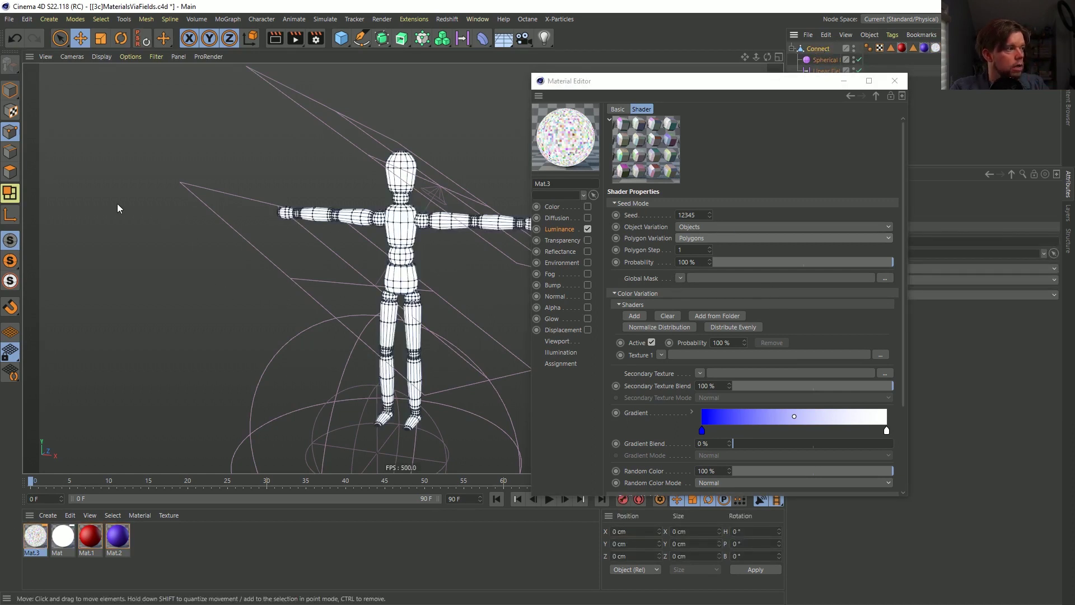
click(402, 216)
scroll(423, 214, up, 5)
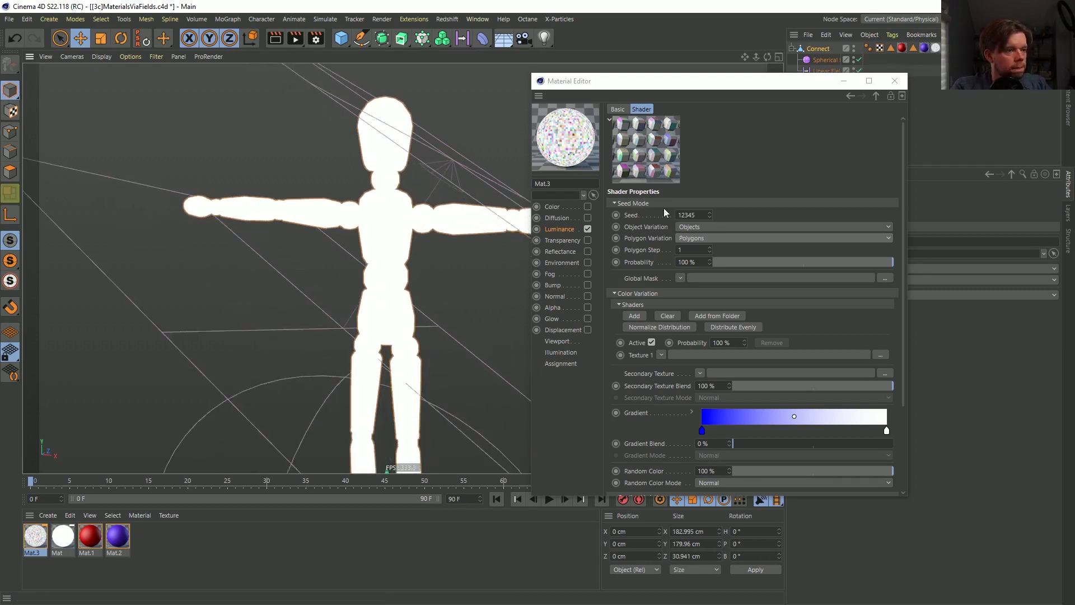
drag(754, 385, 685, 393)
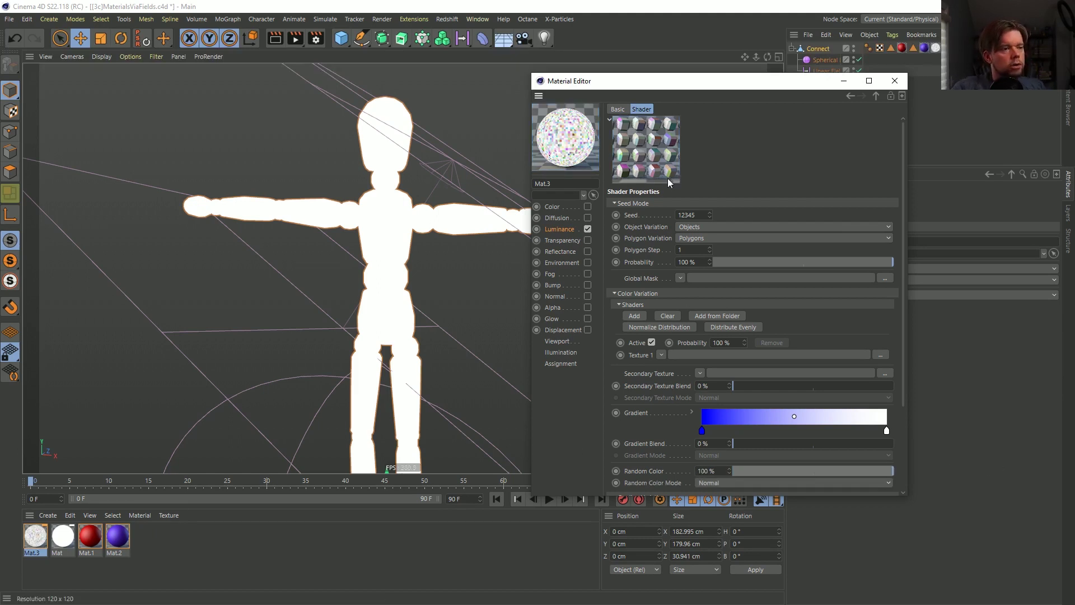
click(709, 239)
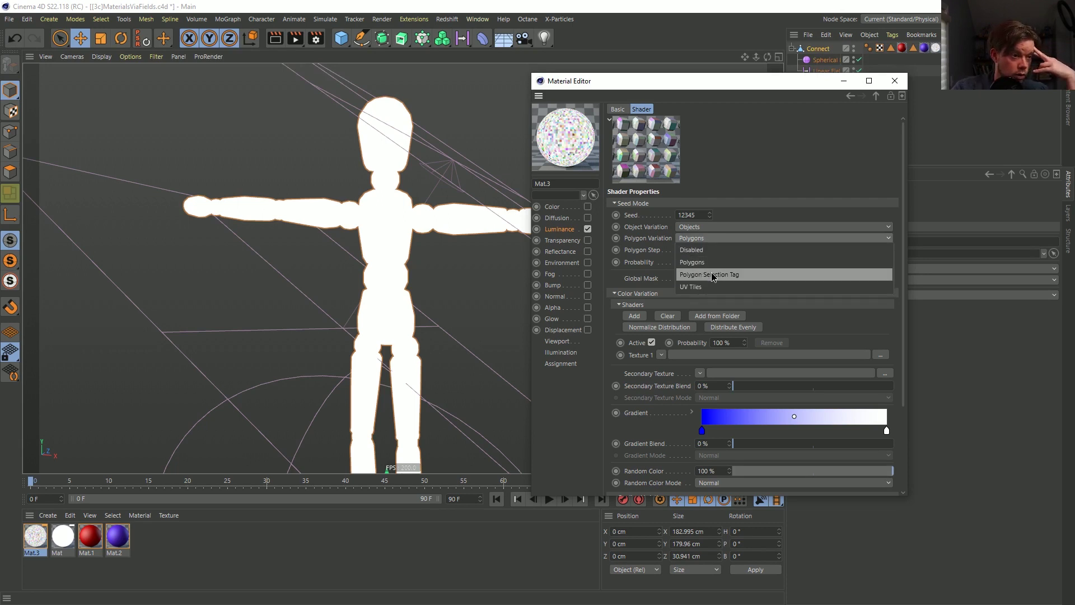
click(736, 127)
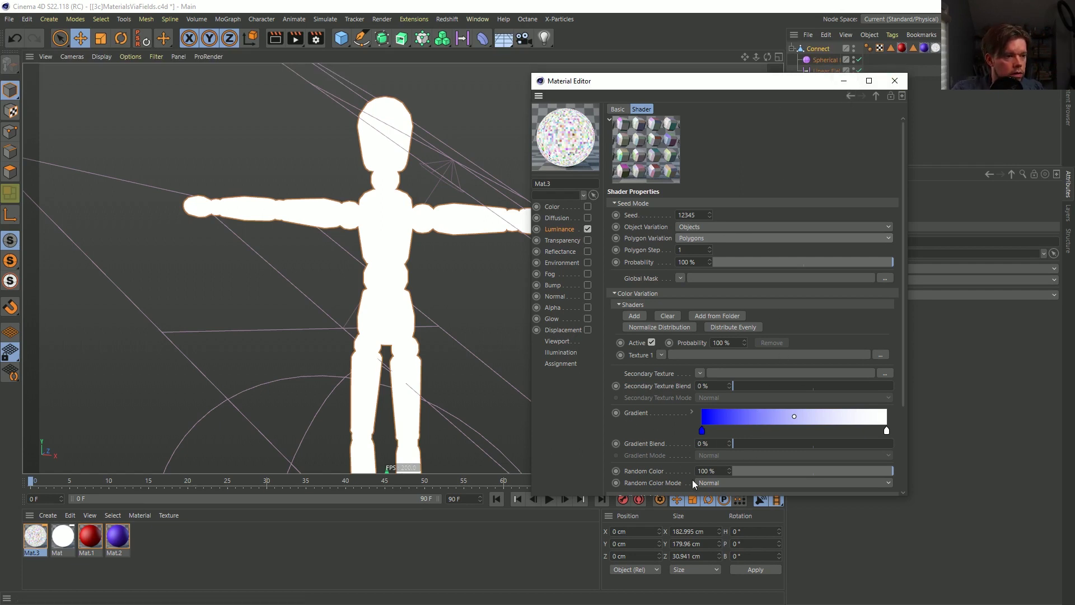
click(895, 83)
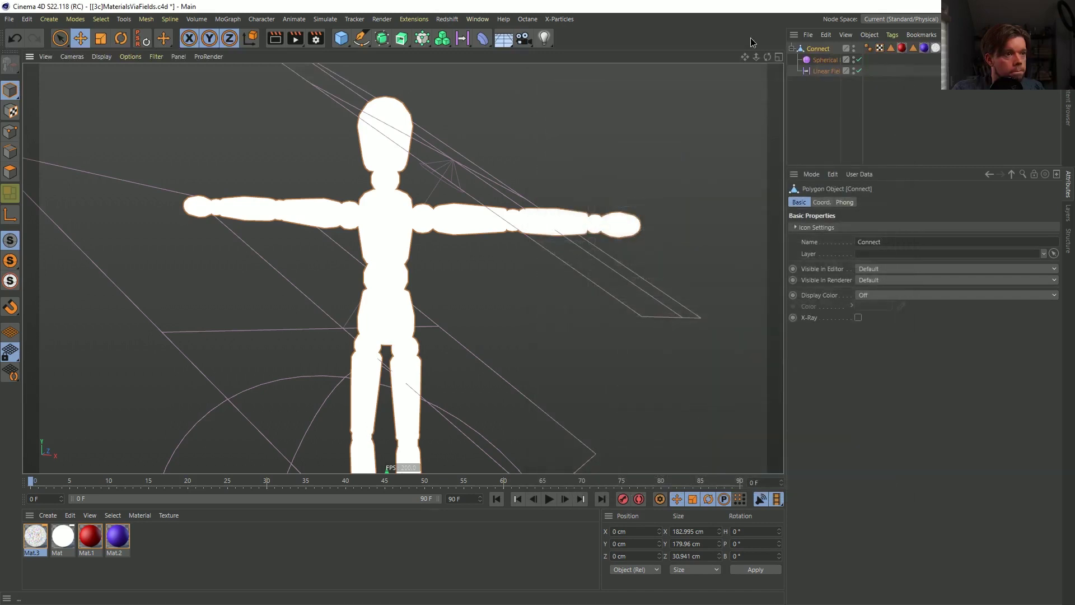
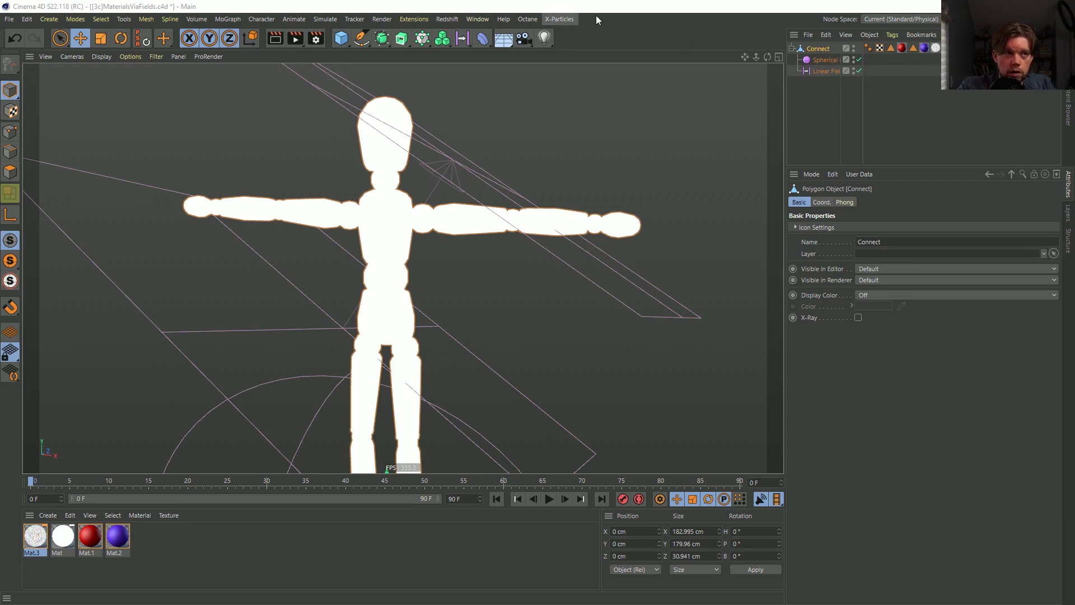
Save the MaterialsViaFields scene and create the new empty project Untitled 8.
key(ctrl+s)
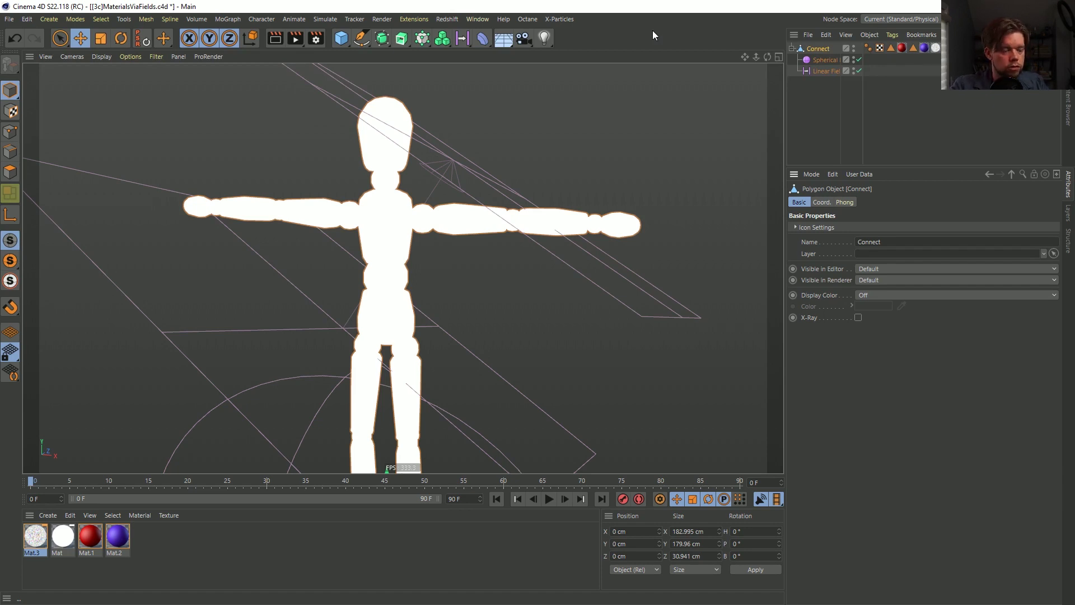
key(ctrl+n)
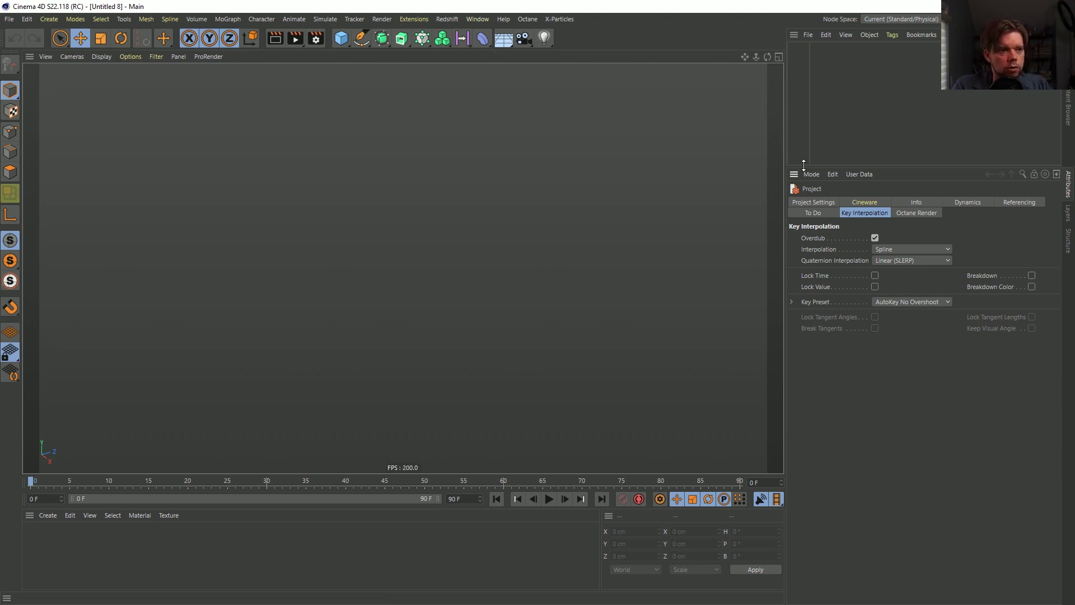
Give the Object Manager more height, then bring the Mixamo Chrome window forward, shifted down-left.
drag(800, 167, 801, 217)
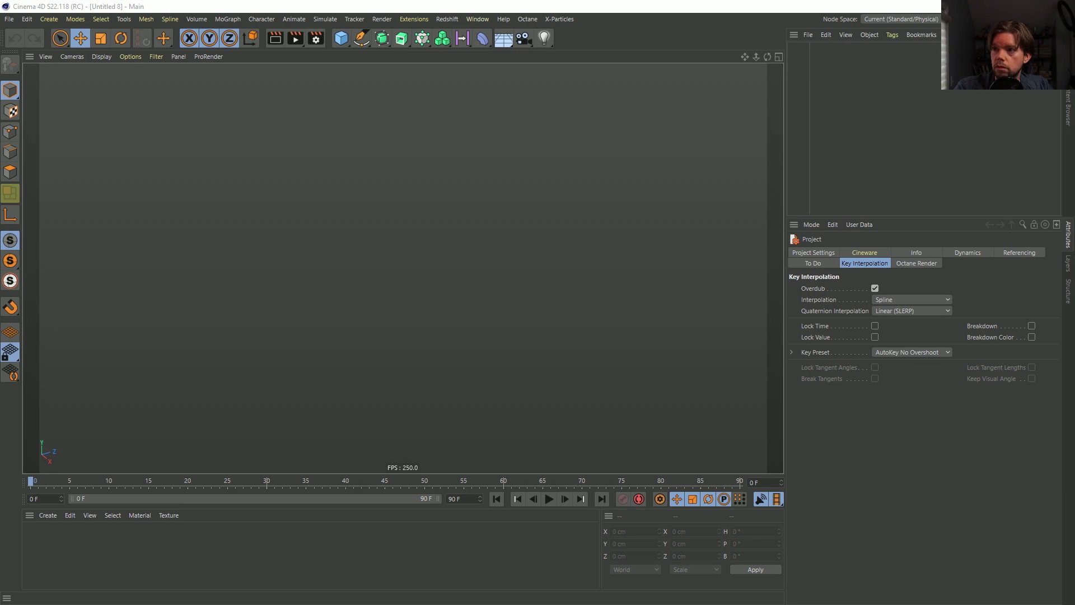
key(alt+Tab)
drag(459, 19, 385, 36)
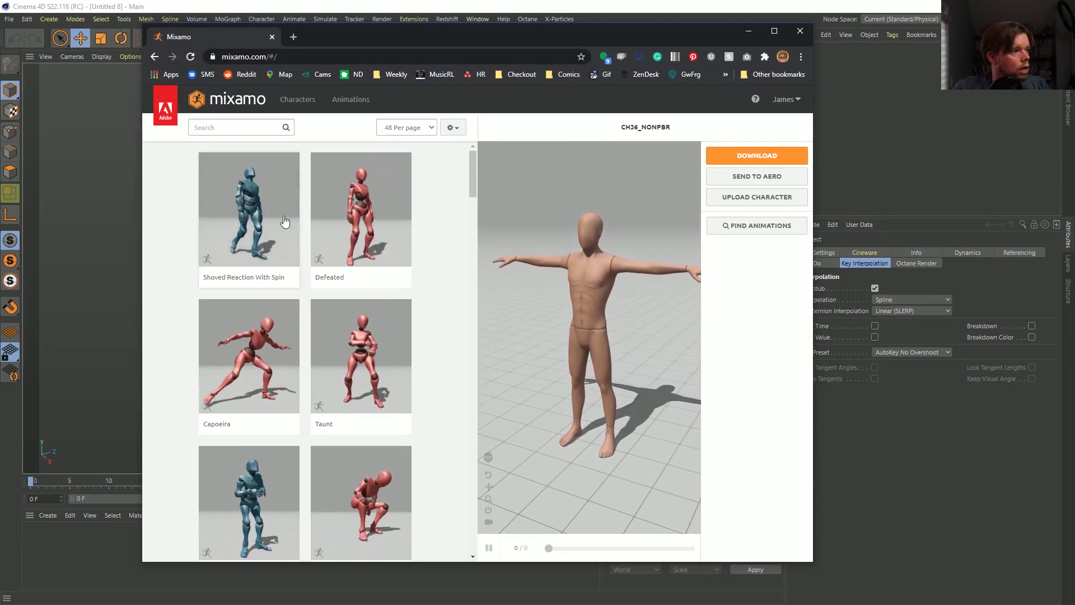
Browse the Mixamo character library and switch to the Remy character.
click(298, 100)
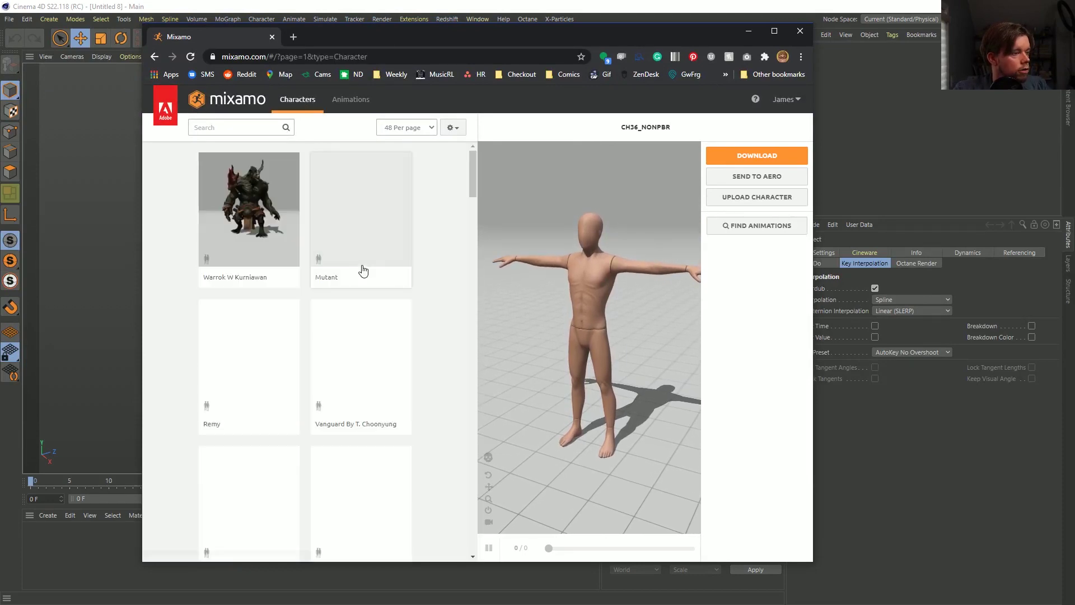
scroll(392, 271, down, 5)
scroll(397, 272, down, 3)
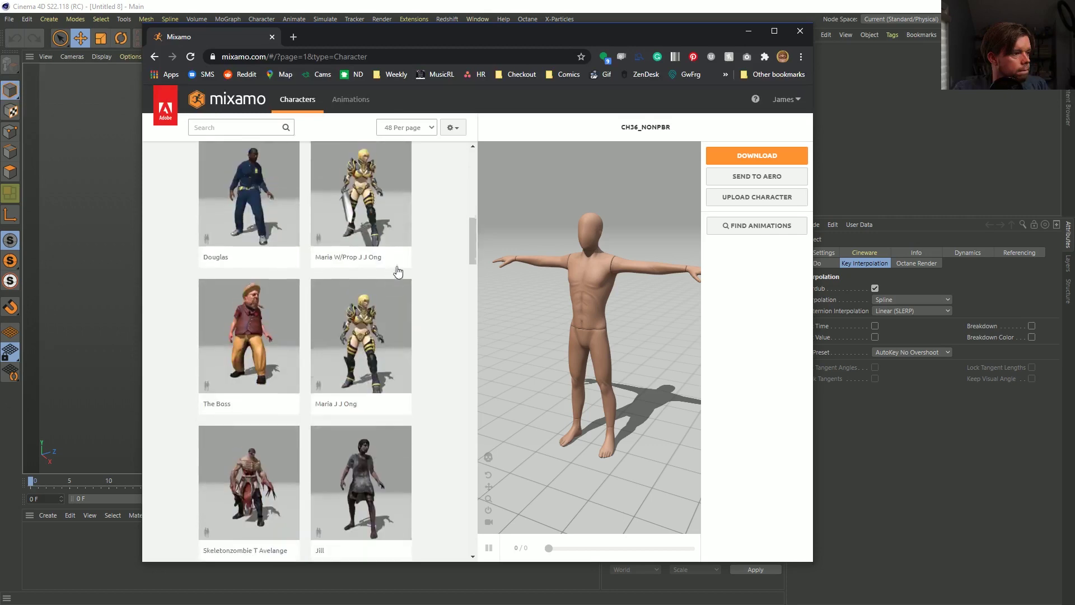
scroll(396, 271, up, 5)
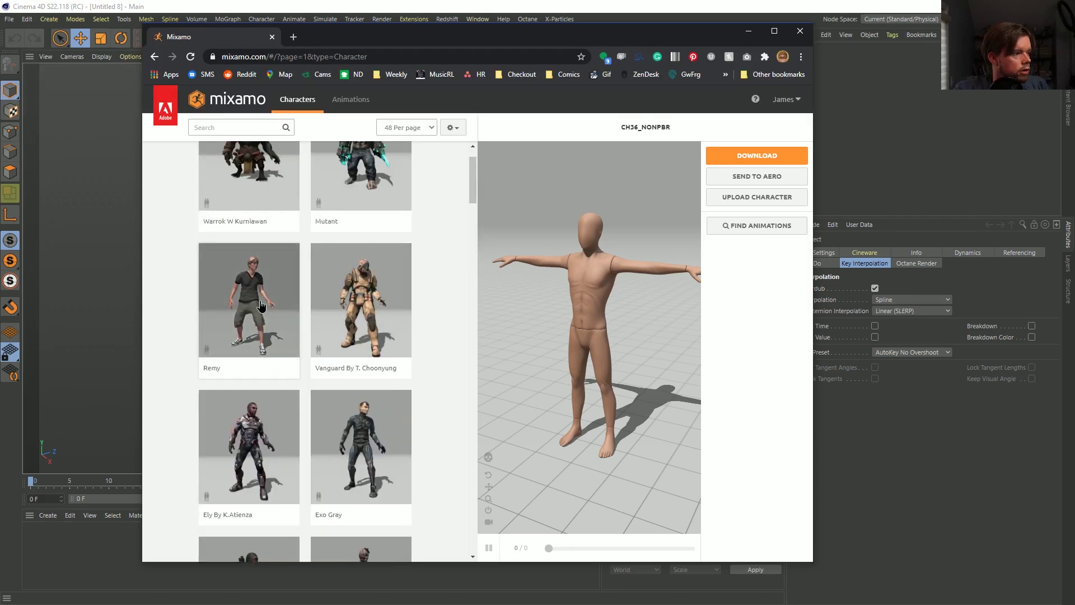
click(261, 306)
click(686, 250)
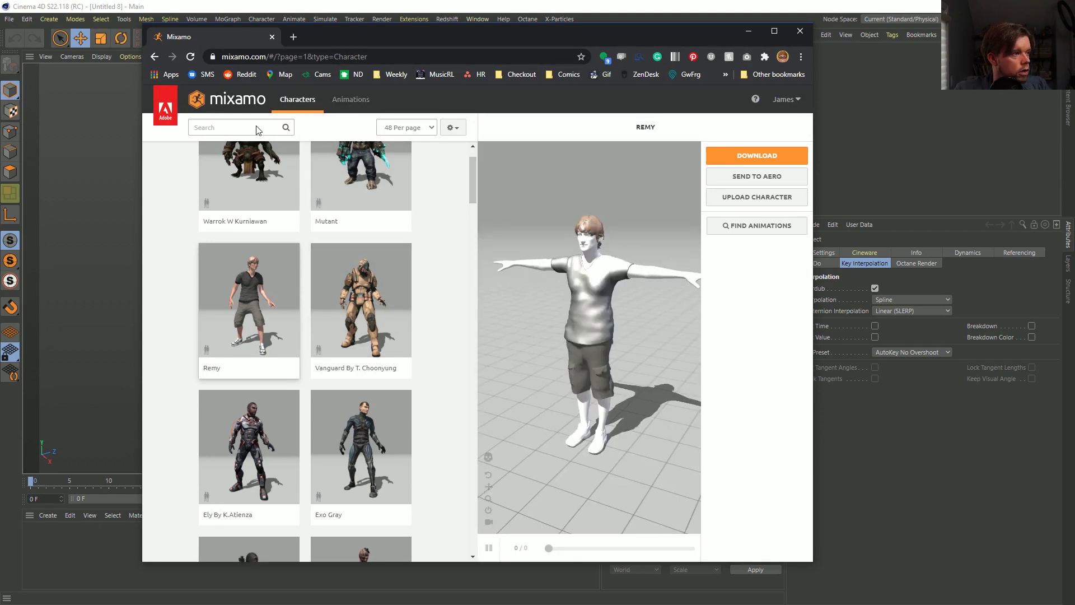
Search characters for 'worker' and use Pete as the character.
click(255, 126)
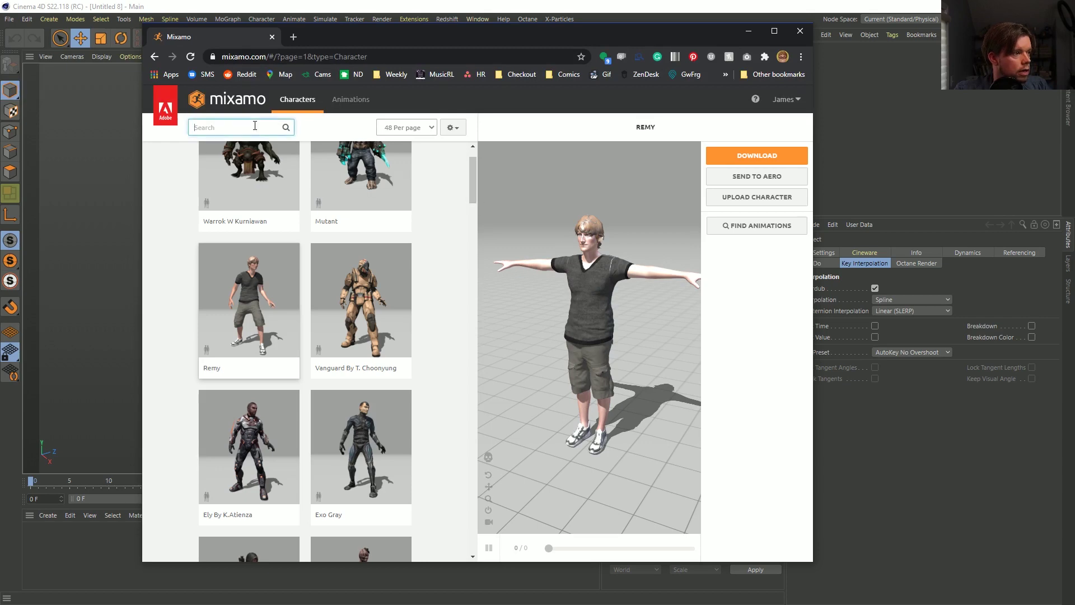
text(wo)
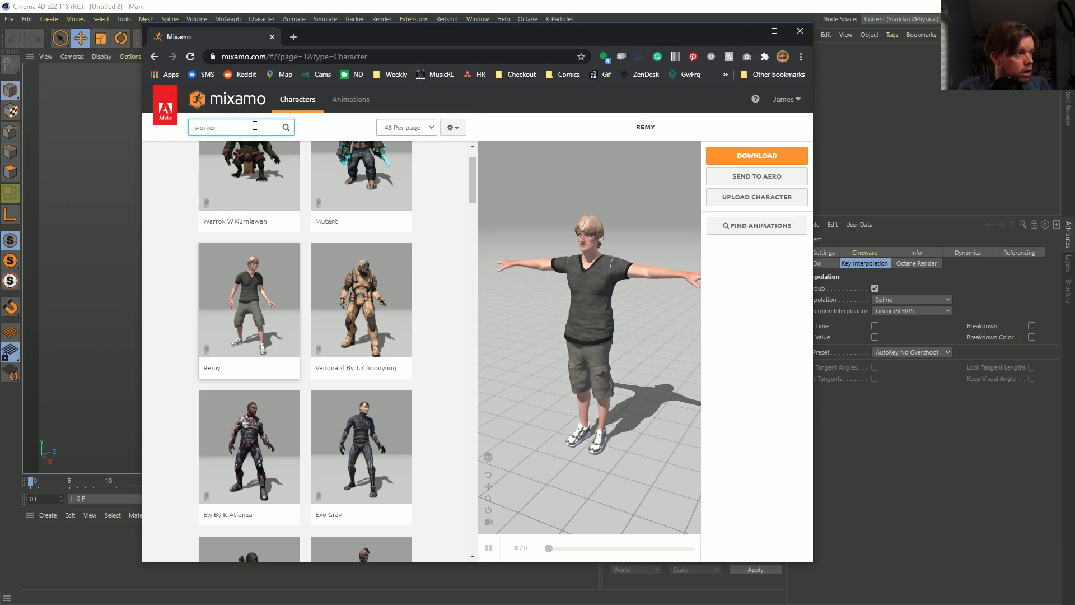
text(rker)
key(Return)
click(330, 271)
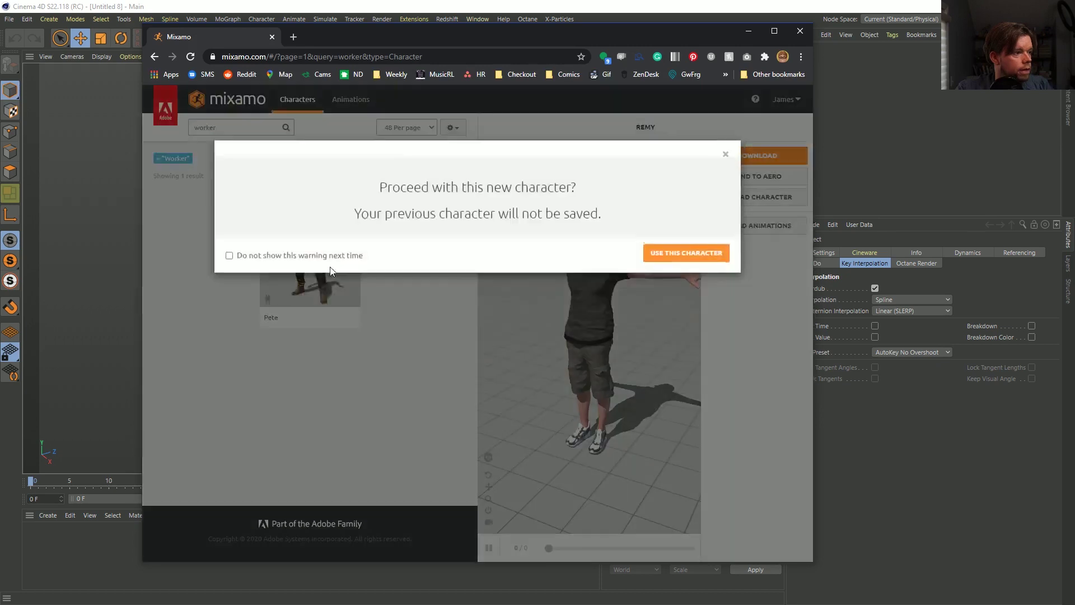
click(667, 250)
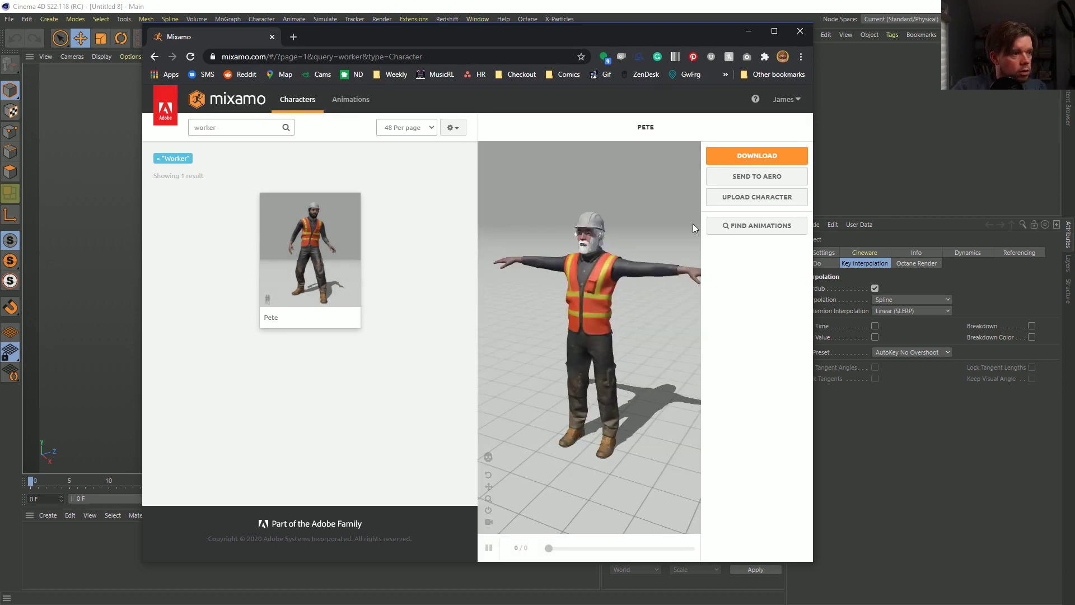
Switch to the Animations library and clear the leftover 'worker' search.
click(364, 102)
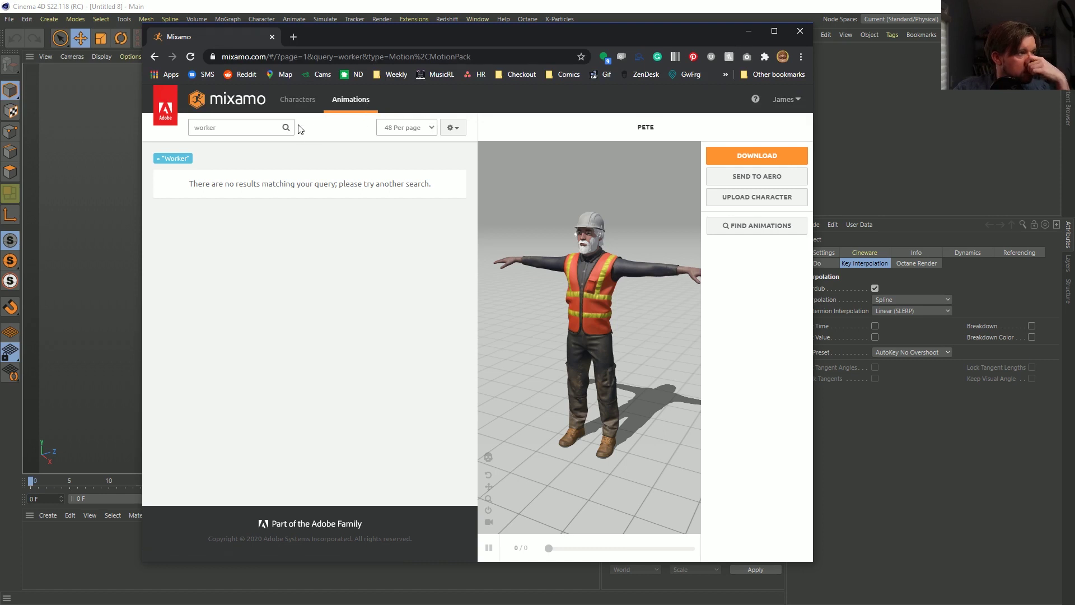
click(254, 124)
key(ctrl+a)
key(BackSpace)
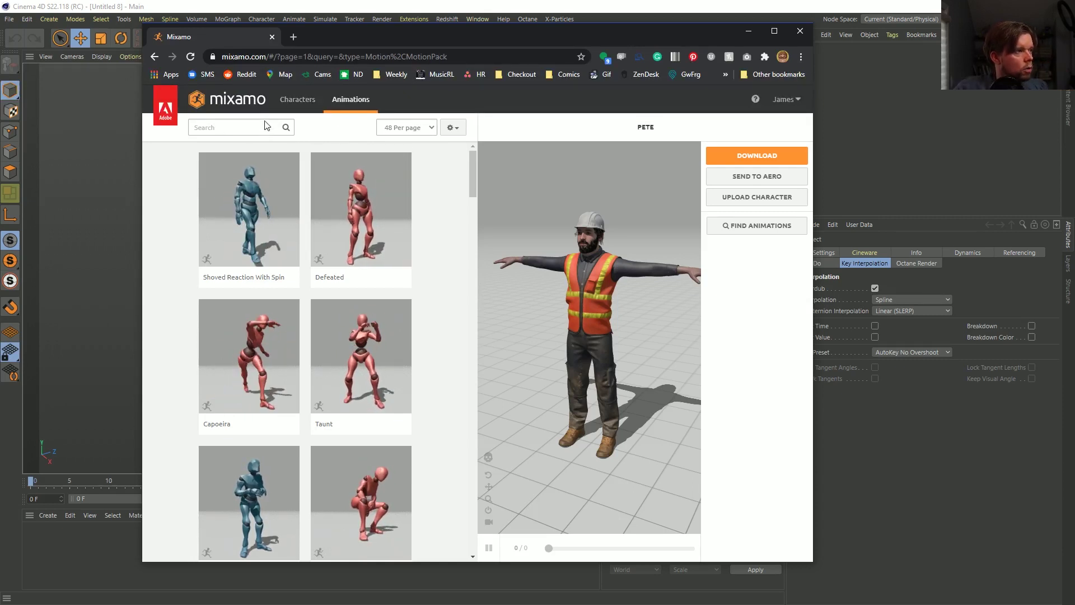
Maximize the browser and search animations for 'march'.
click(239, 126)
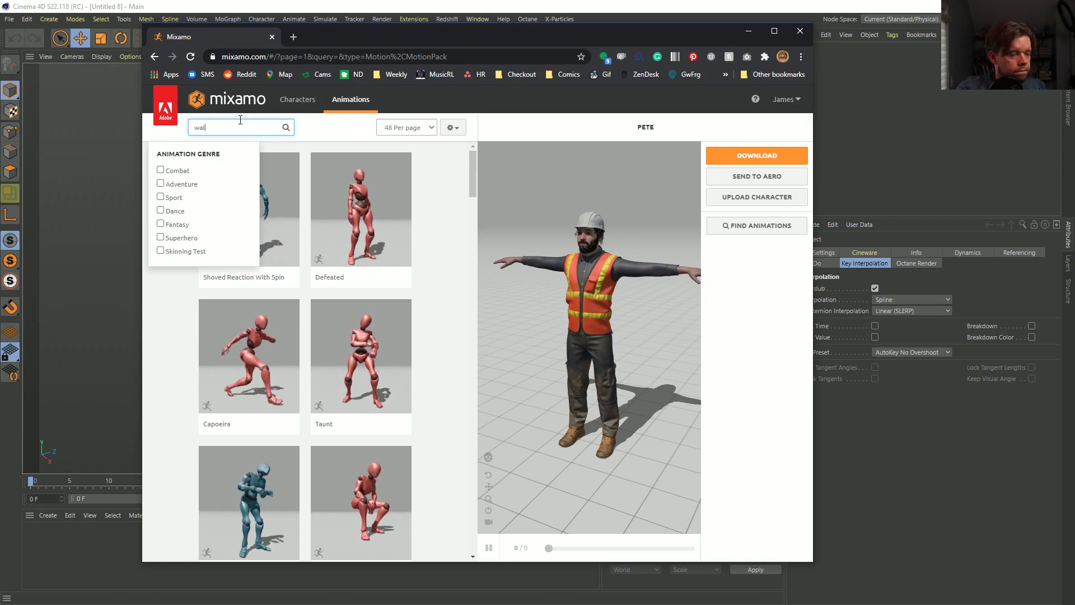
text(march)
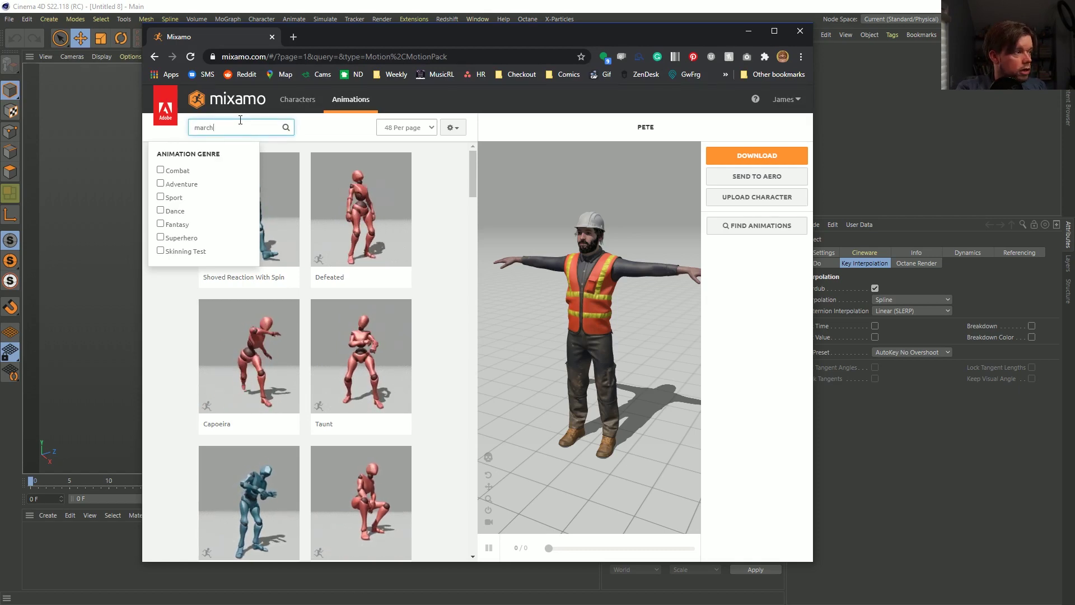
key(Return)
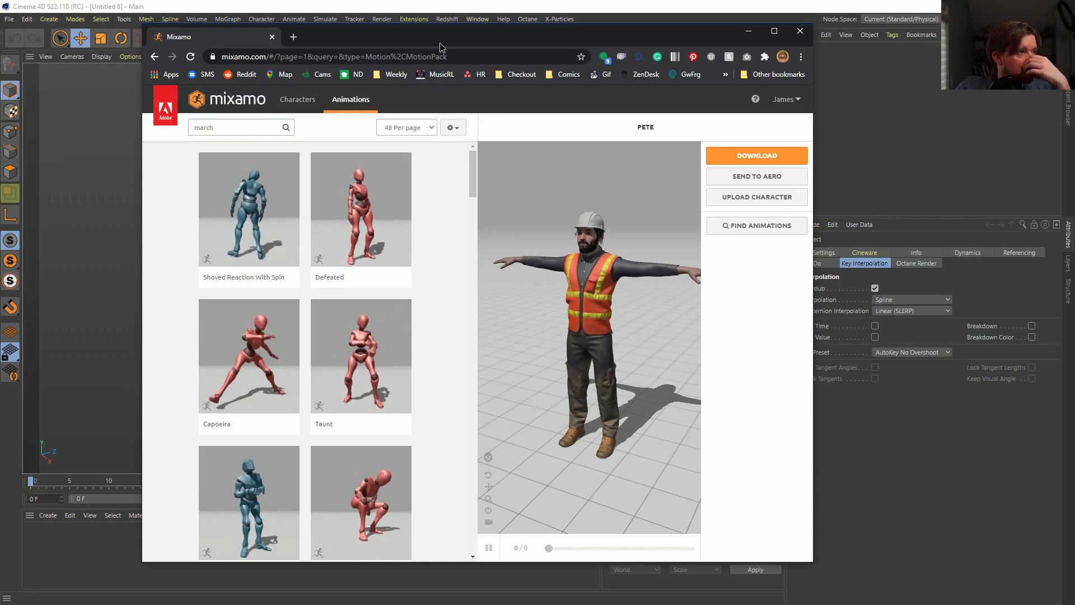
key(super+Up)
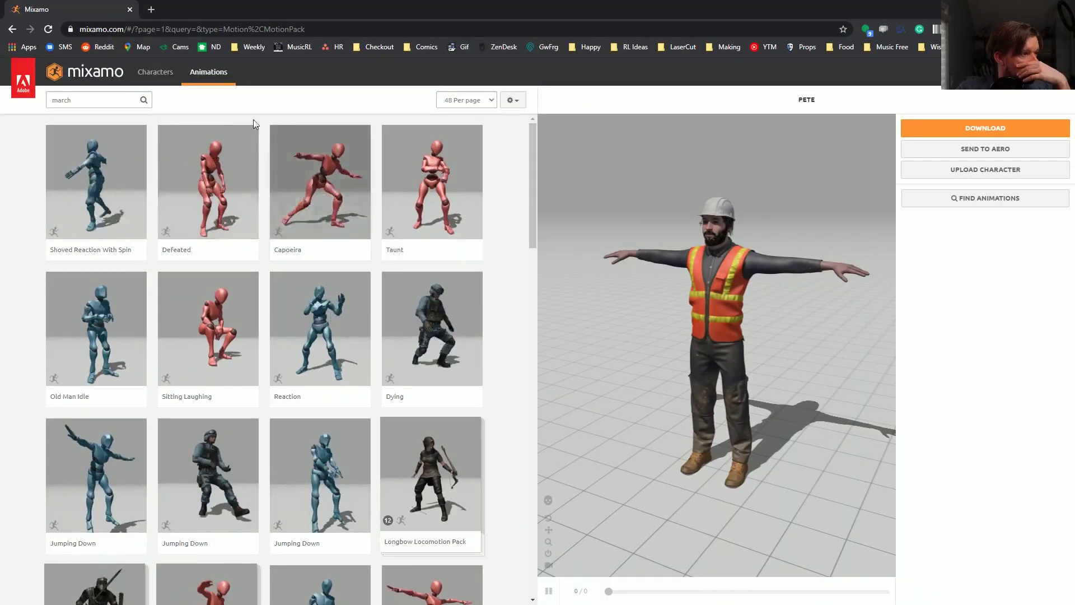
click(92, 99)
key(Return)
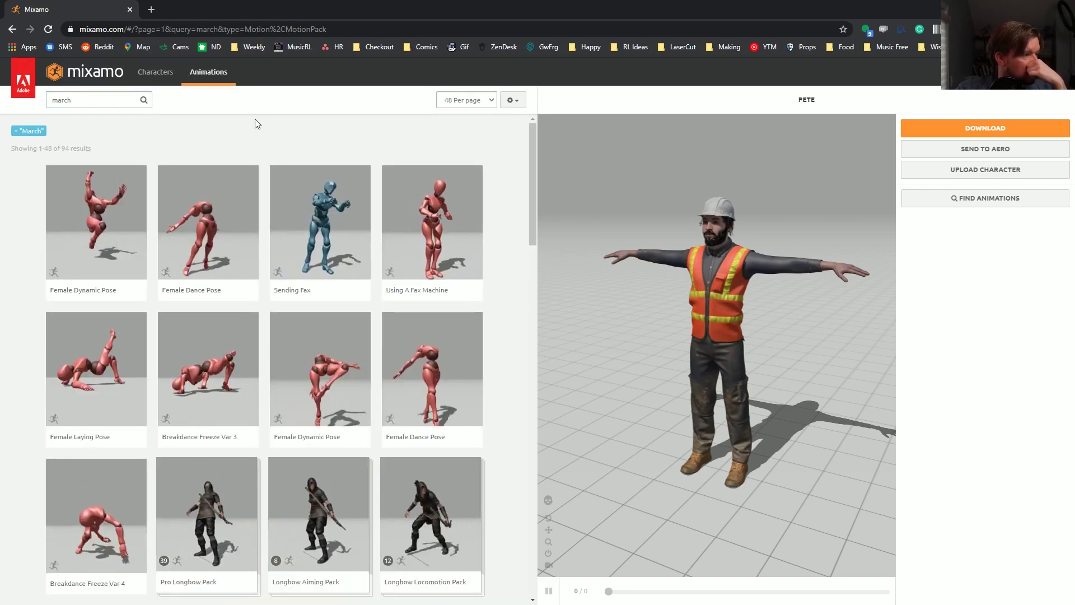
scroll(438, 328, down, 4)
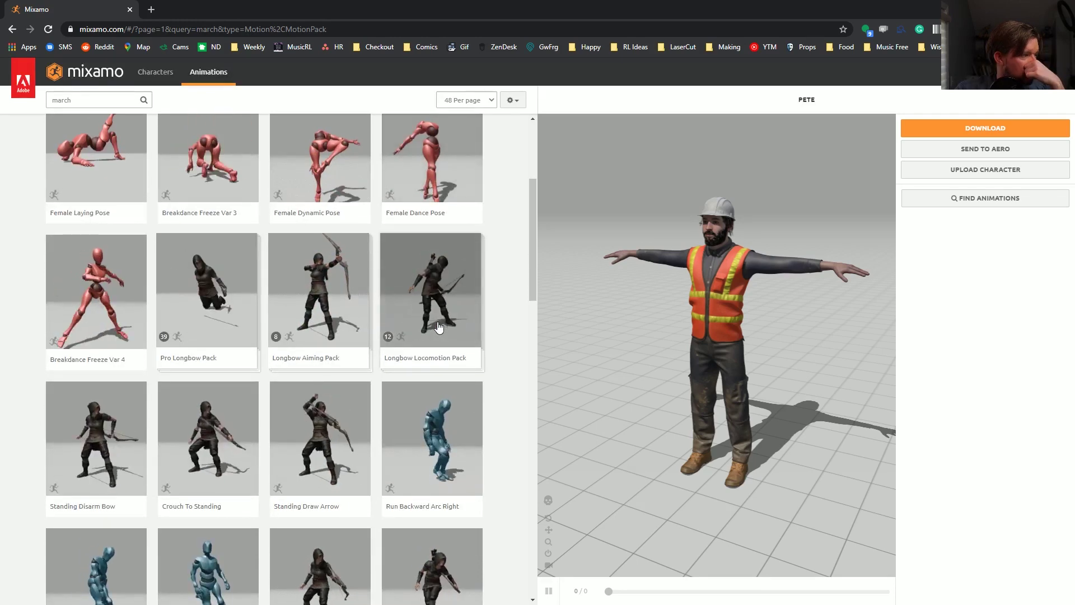
scroll(437, 327, down, 5)
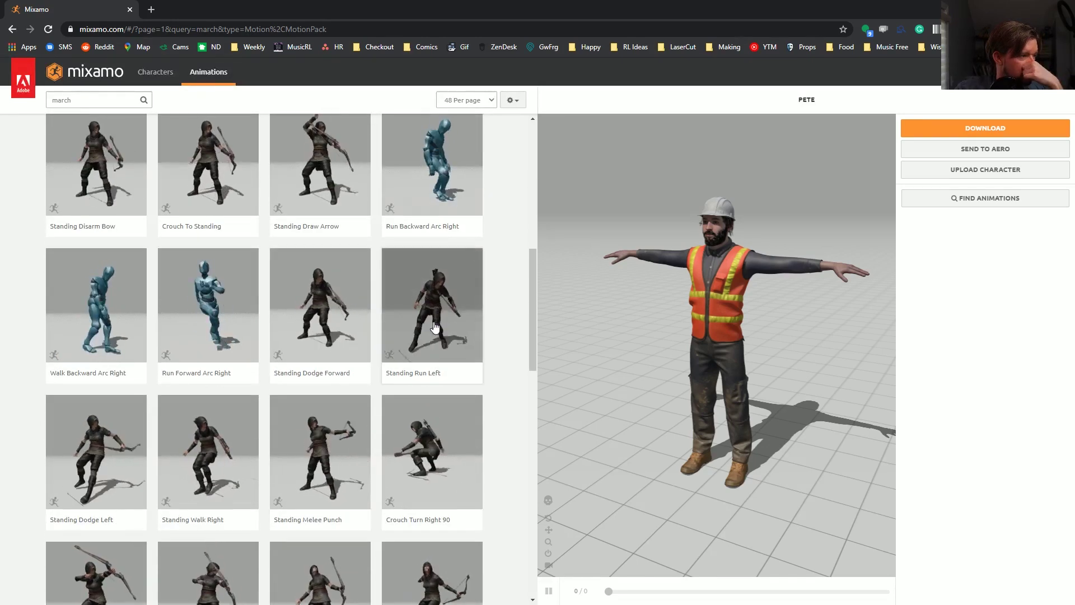
scroll(435, 327, up, 10)
Clear the 'march' search and apply the Strut Walking animation from the full grid.
click(95, 100)
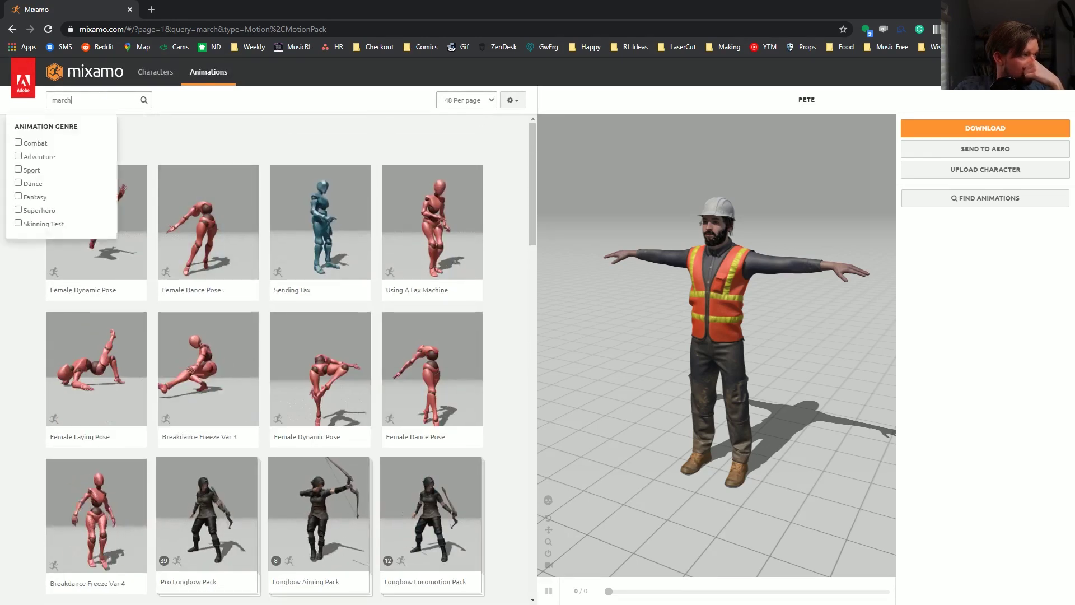
key(ctrl+a)
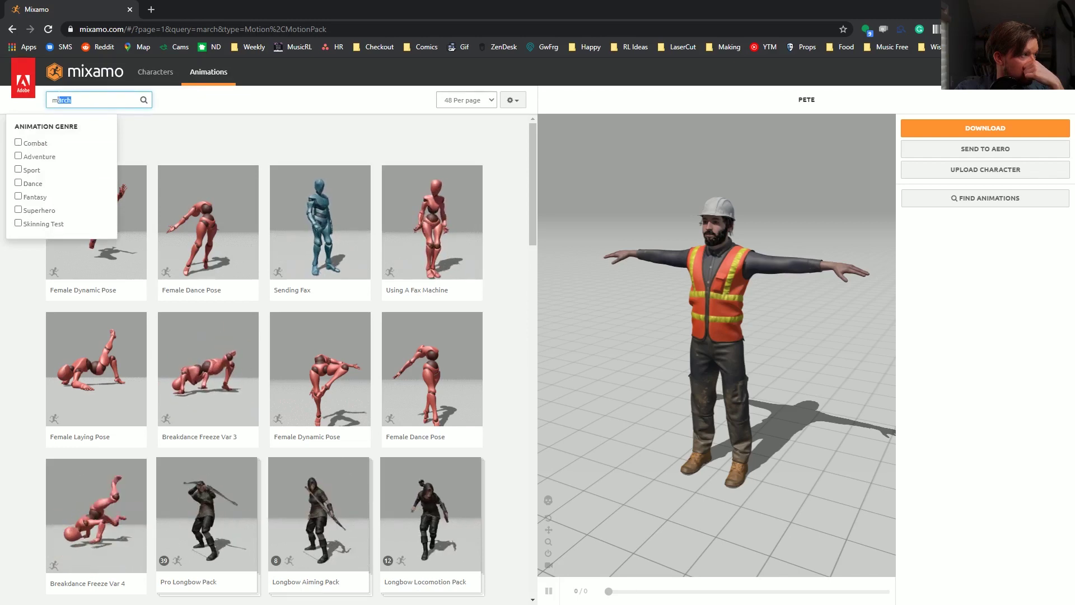
key(BackSpace)
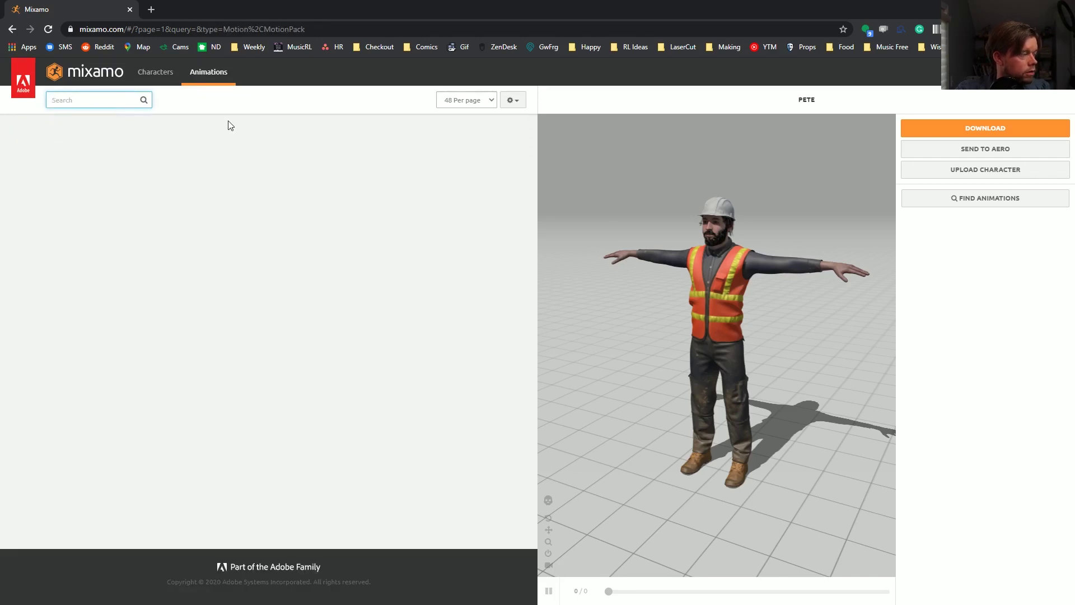
scroll(504, 257, up, 6)
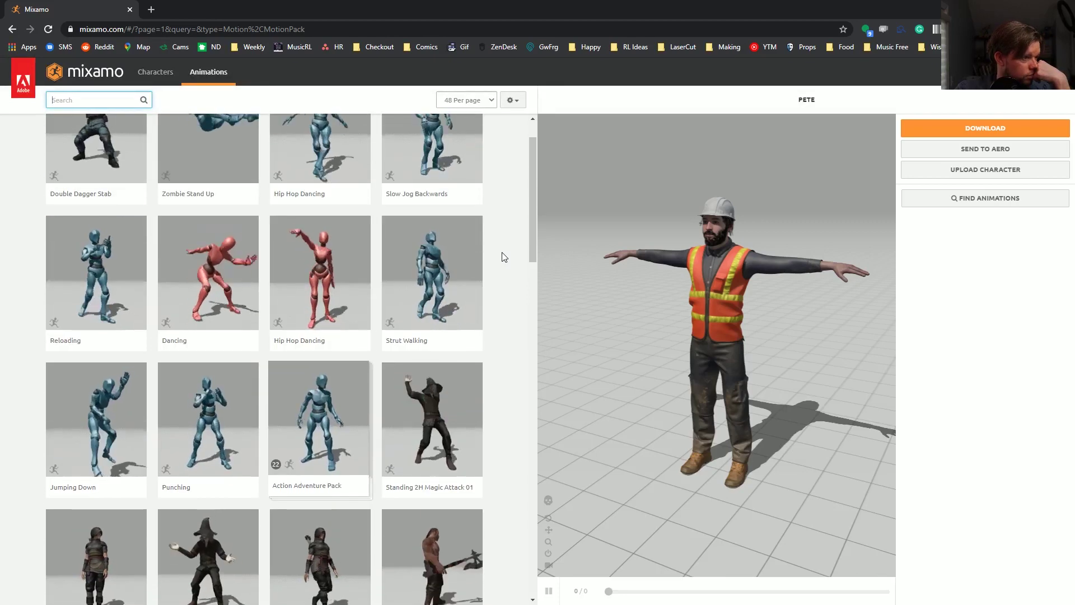
scroll(483, 269, down, 10)
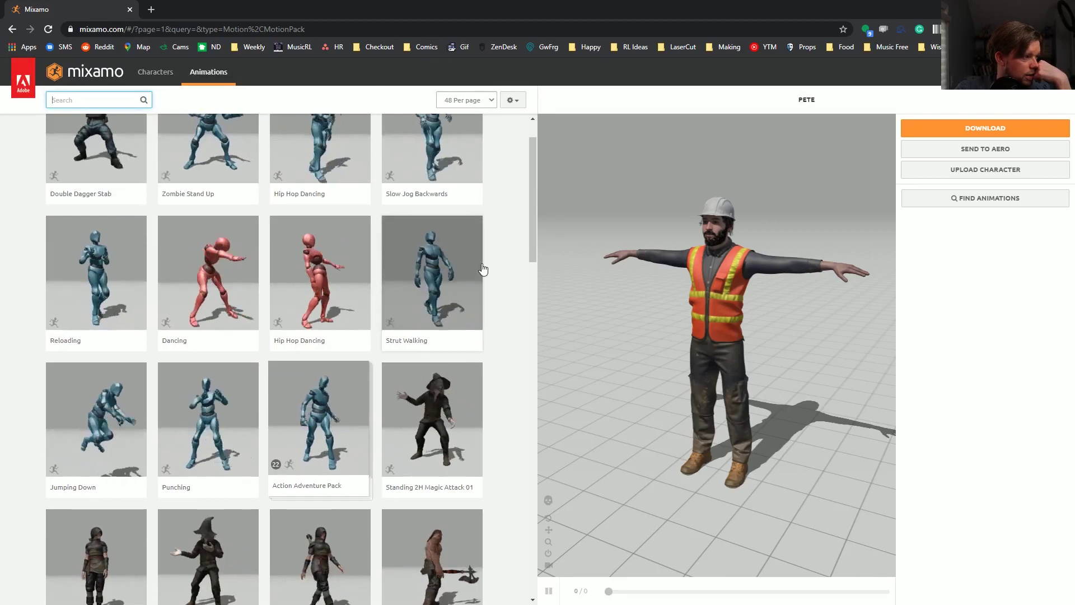
scroll(483, 269, down, 12)
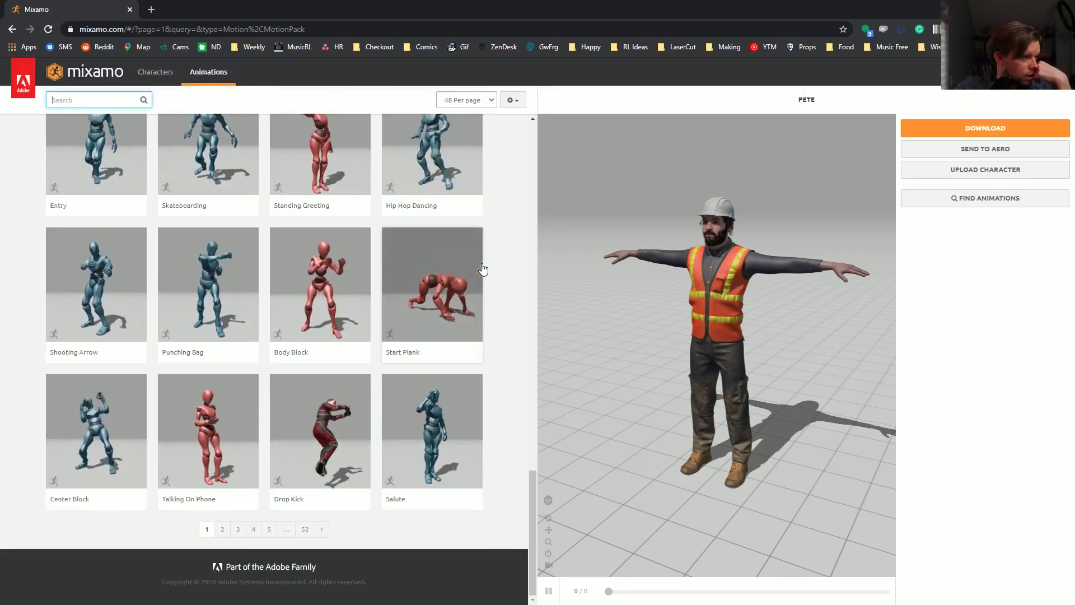
scroll(483, 270, up, 15)
scroll(481, 273, up, 1)
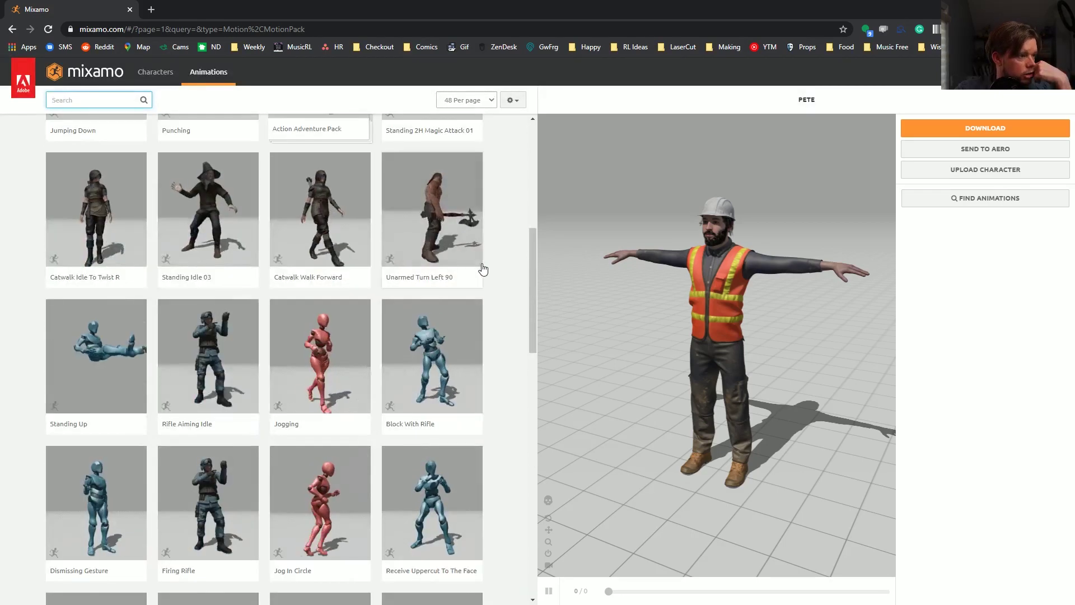
scroll(508, 318, down, 10)
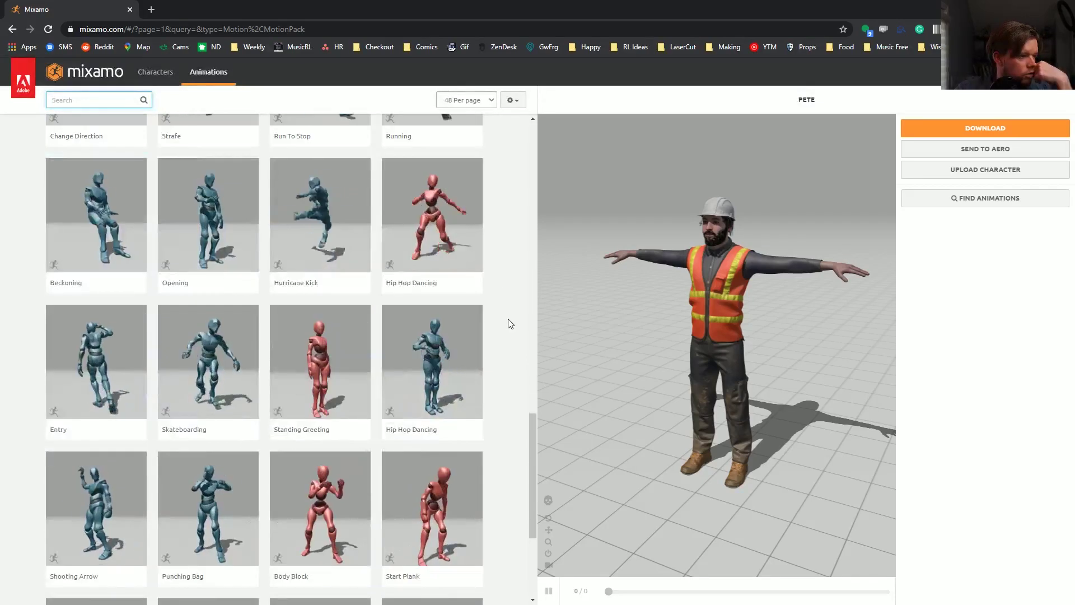
scroll(509, 323, up, 1)
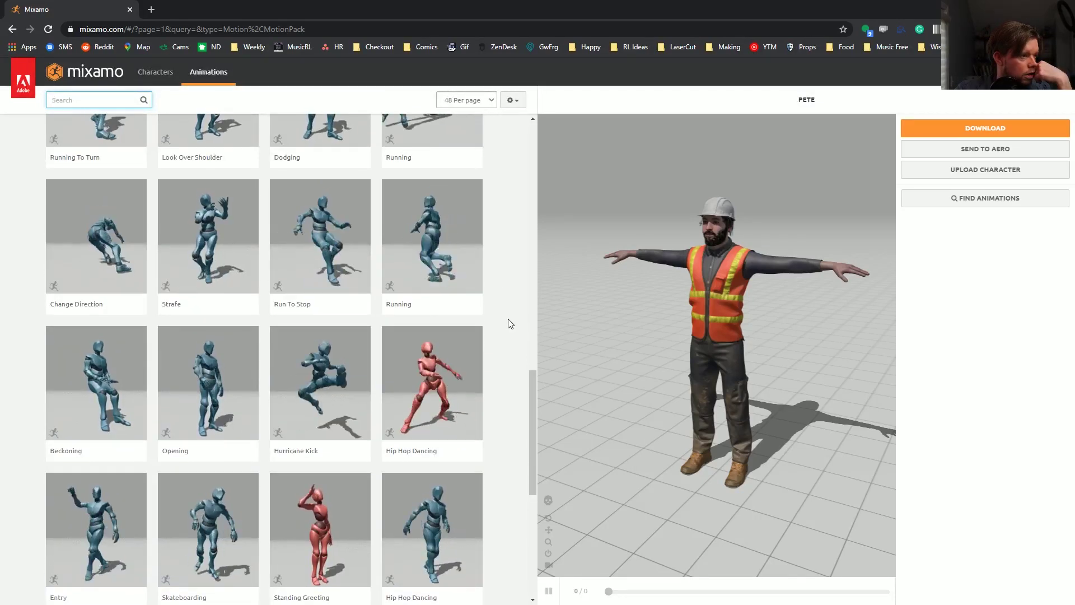
scroll(508, 319, up, 3)
scroll(509, 324, up, 14)
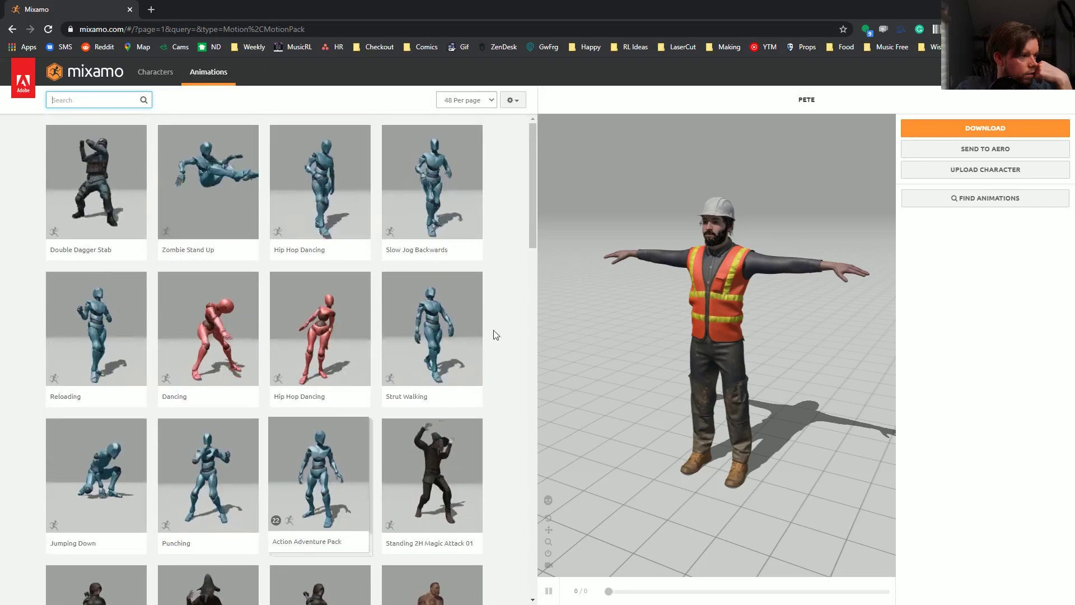
click(441, 344)
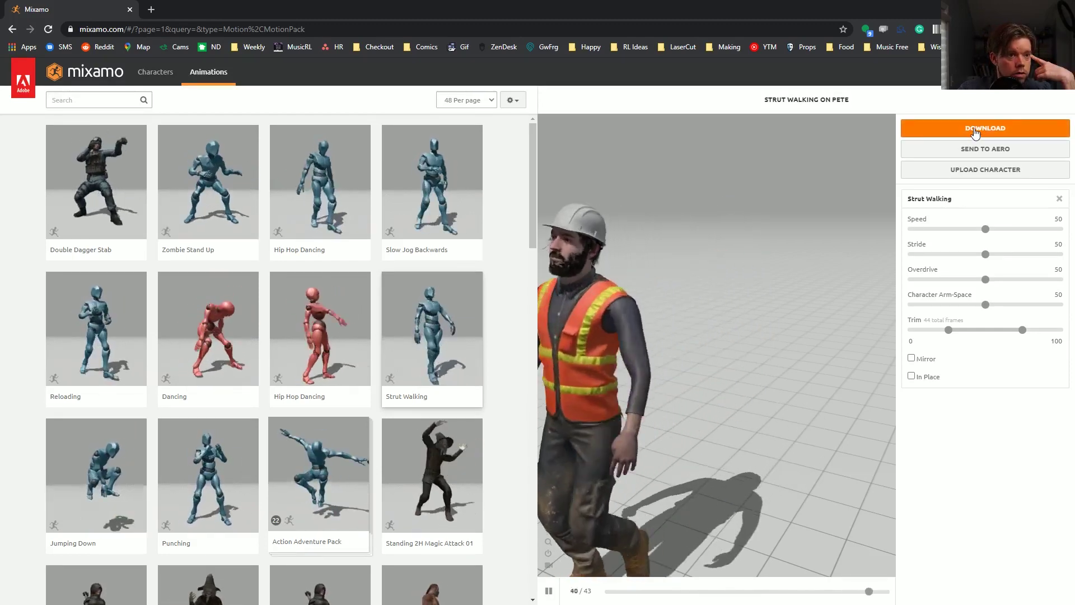
Download Pete with Strut Walking as an FBX, then minimize Chrome.
click(976, 132)
click(716, 255)
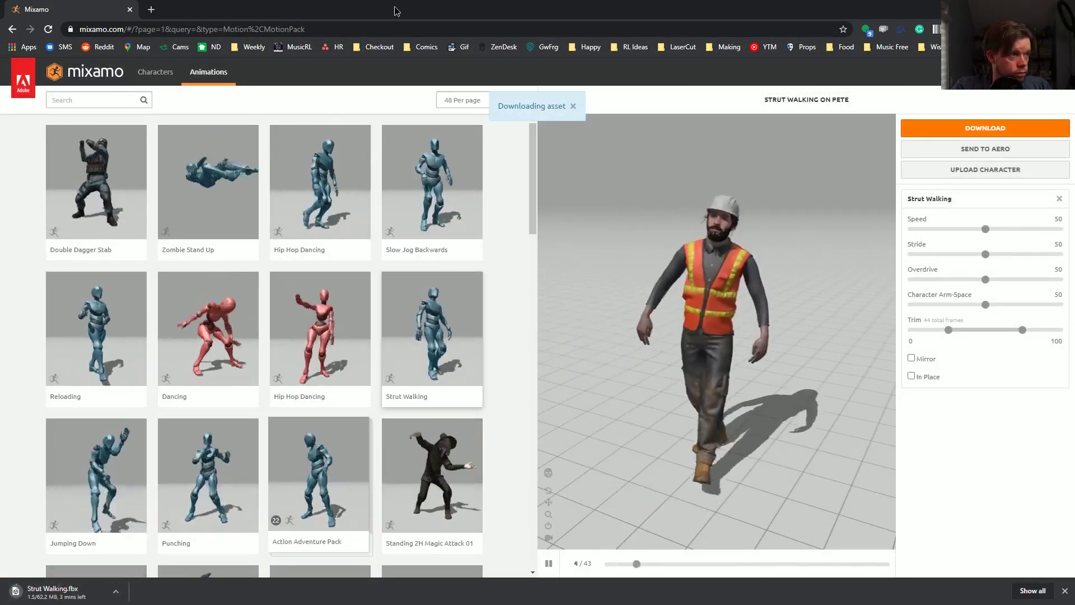
click(1011, 8)
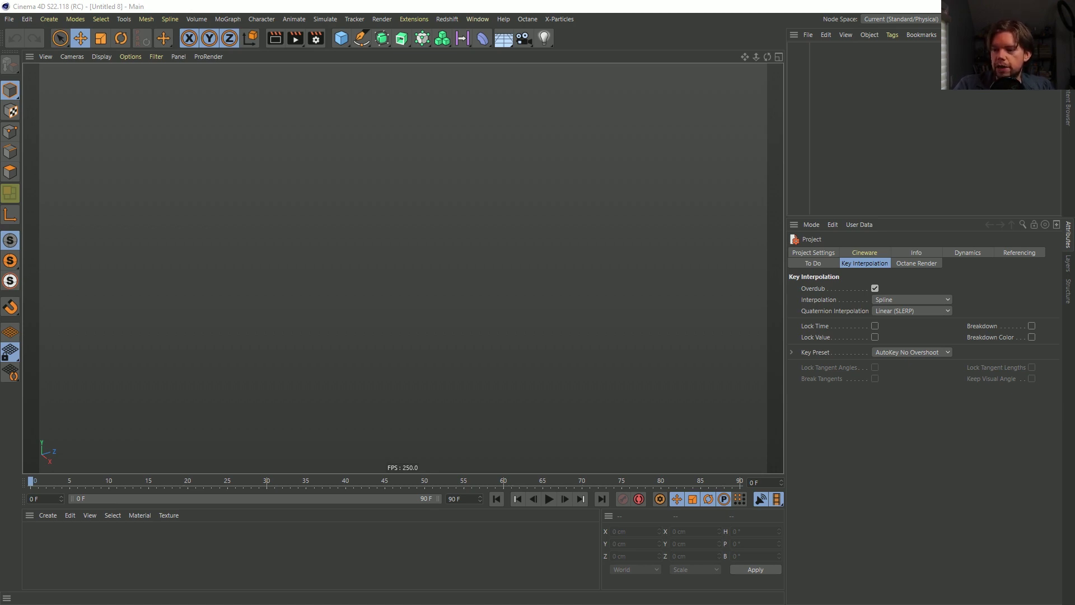
Import Strut Walking.fbx and copy its mixamo.com take into a new document.
drag(507, 291, 469, 251)
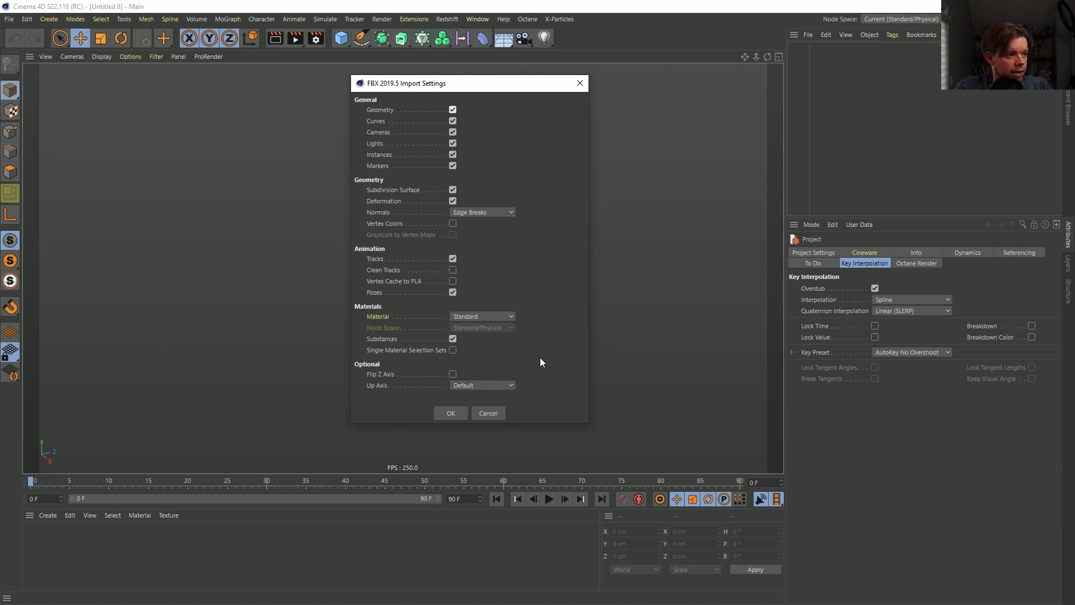
click(454, 413)
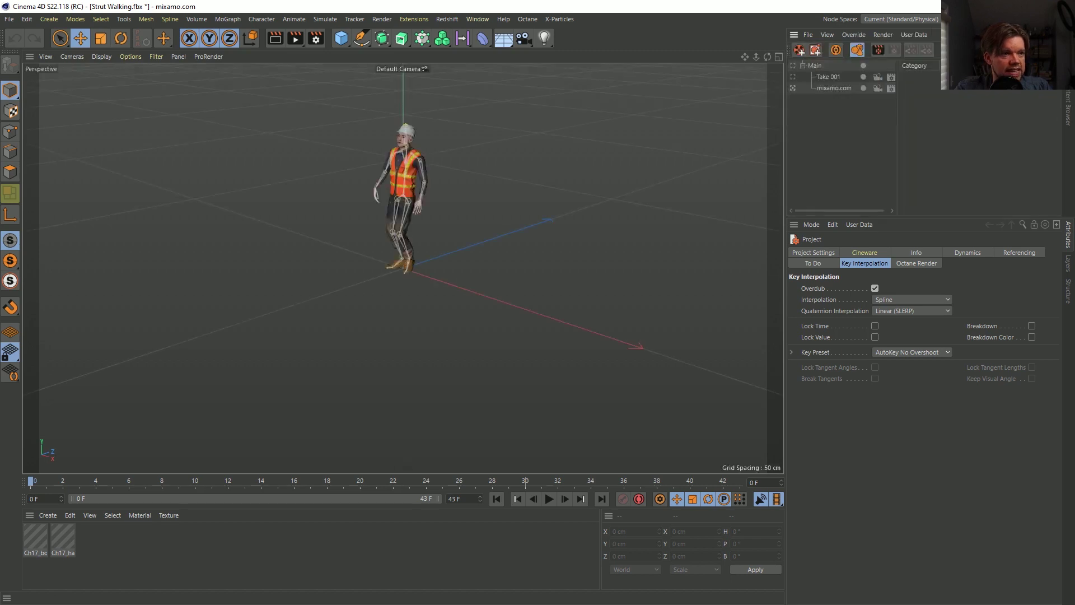
click(826, 88)
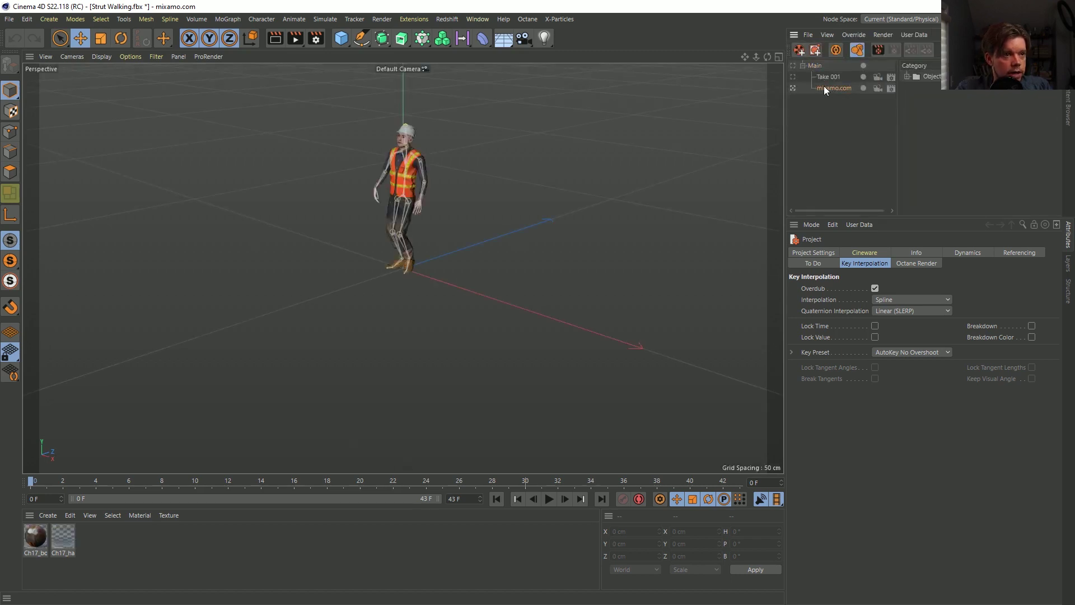
right_click(824, 89)
click(816, 88)
click(808, 35)
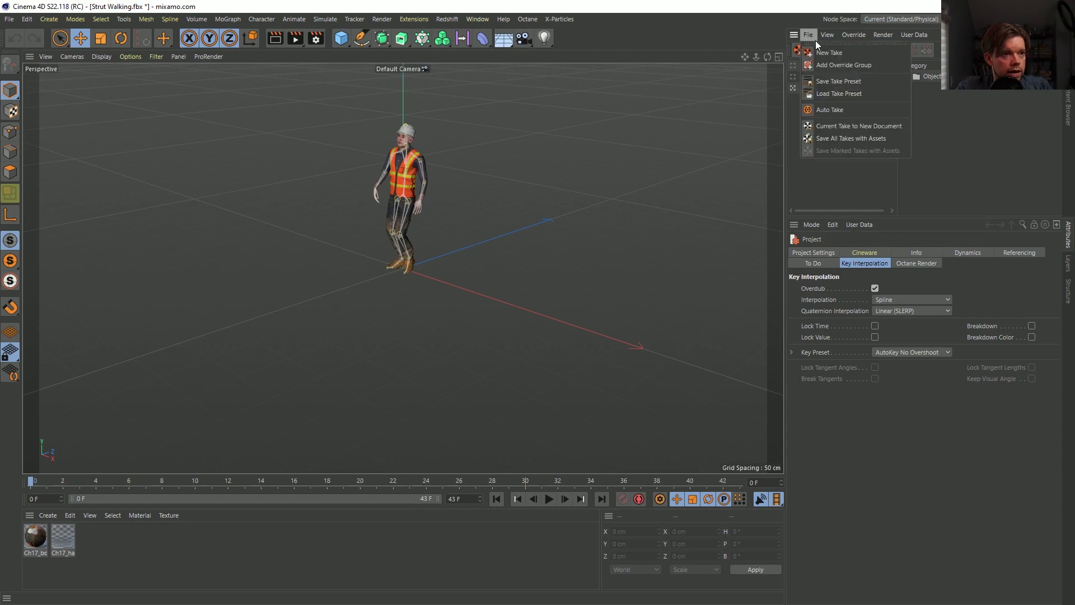
click(851, 127)
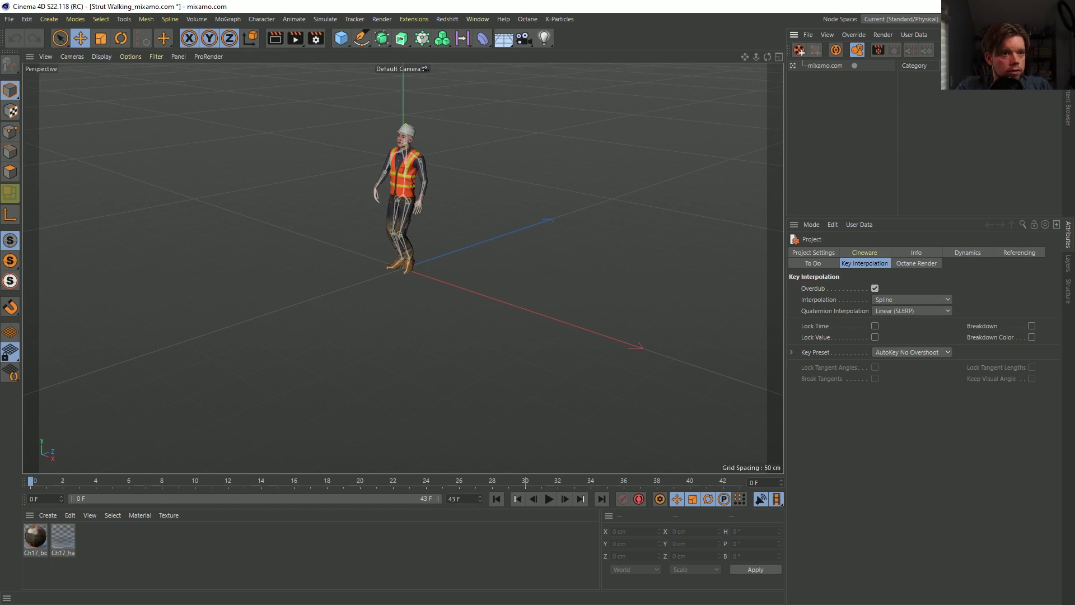
Select all the imported objects and add an empty Null.
key(shift+F1)
key(ctrl+a)
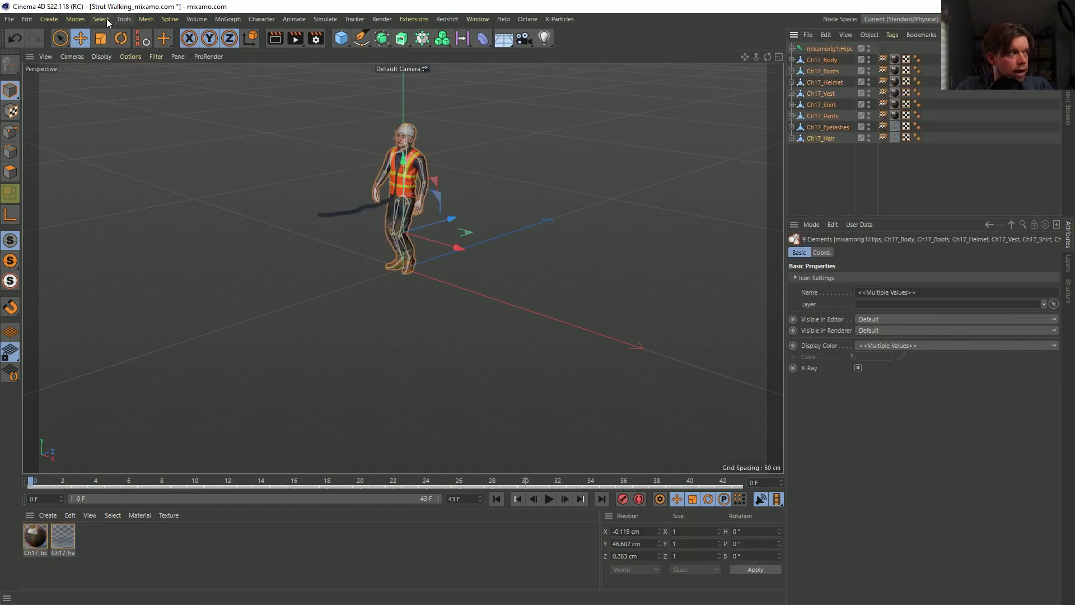
click(48, 19)
click(152, 29)
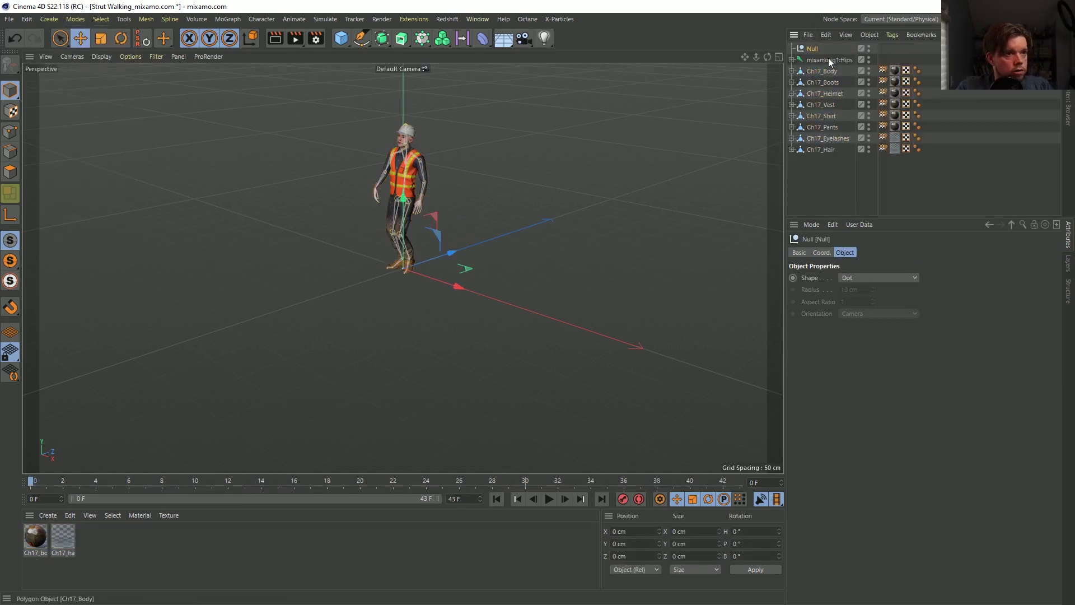
Select the nine character objects, extend the preview end to 999 F, and test the walk.
drag(821, 159, 814, 48)
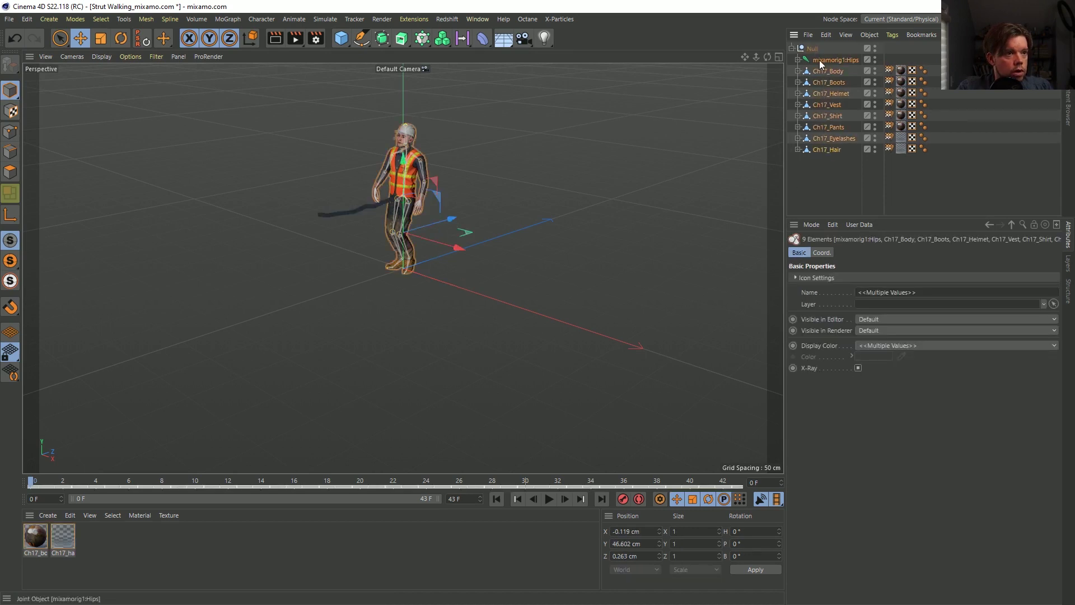
click(550, 498)
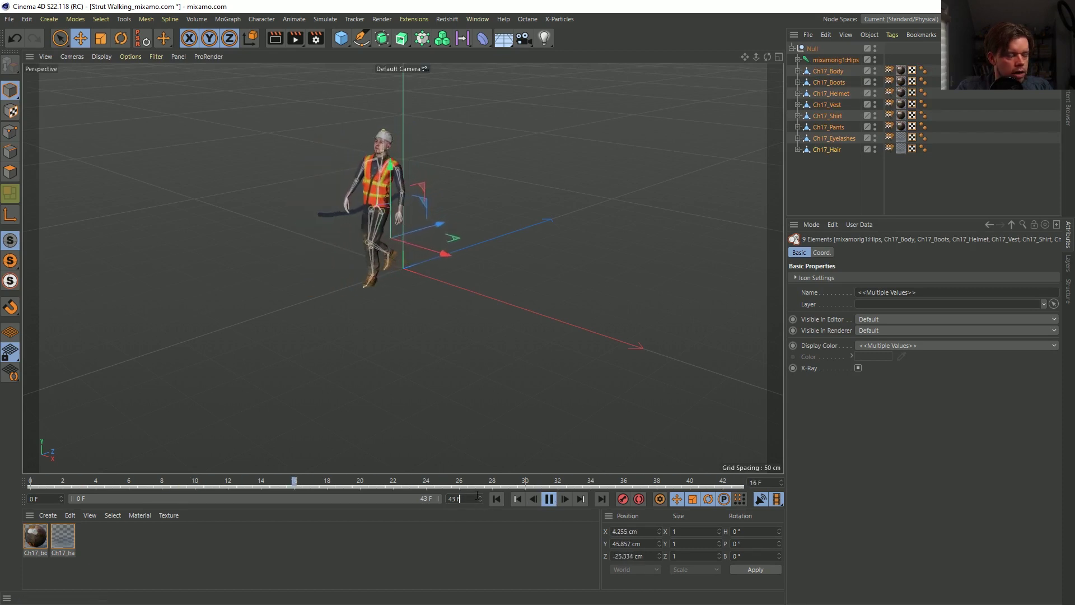
text(999)
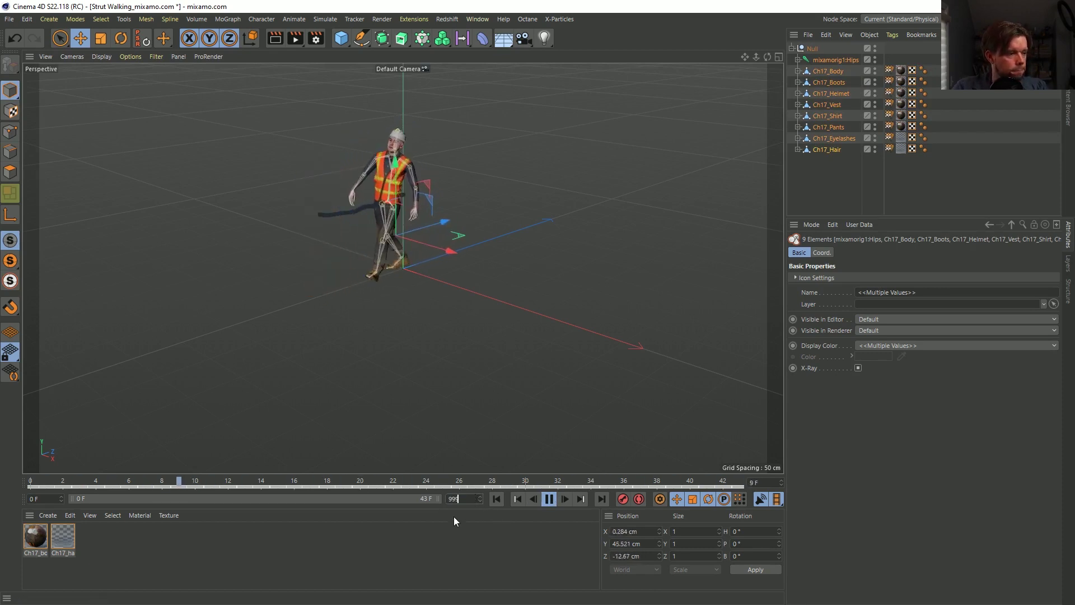
key(Return)
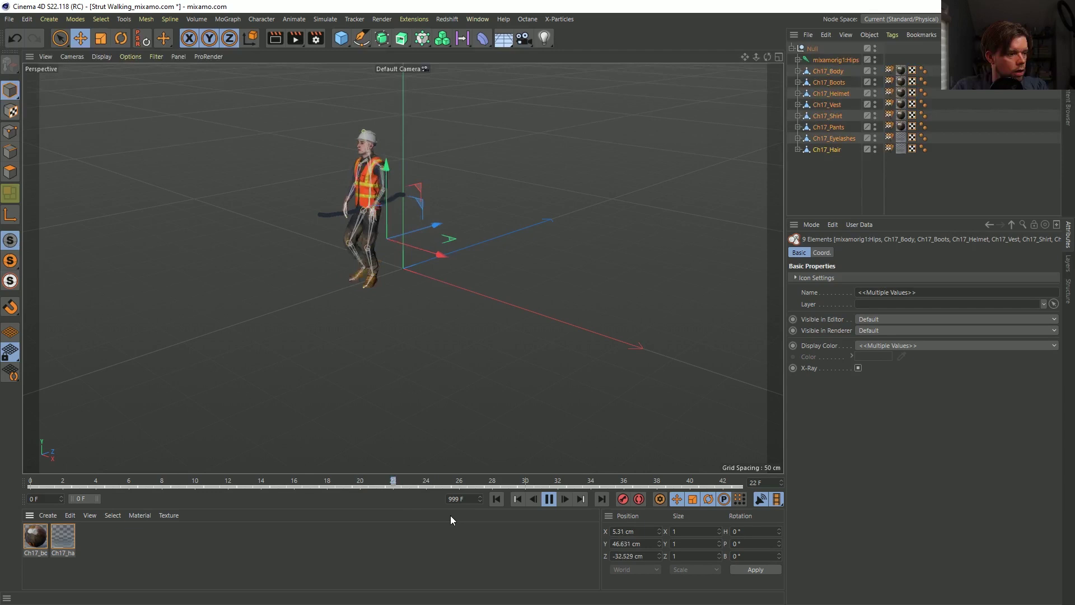
double_click(90, 497)
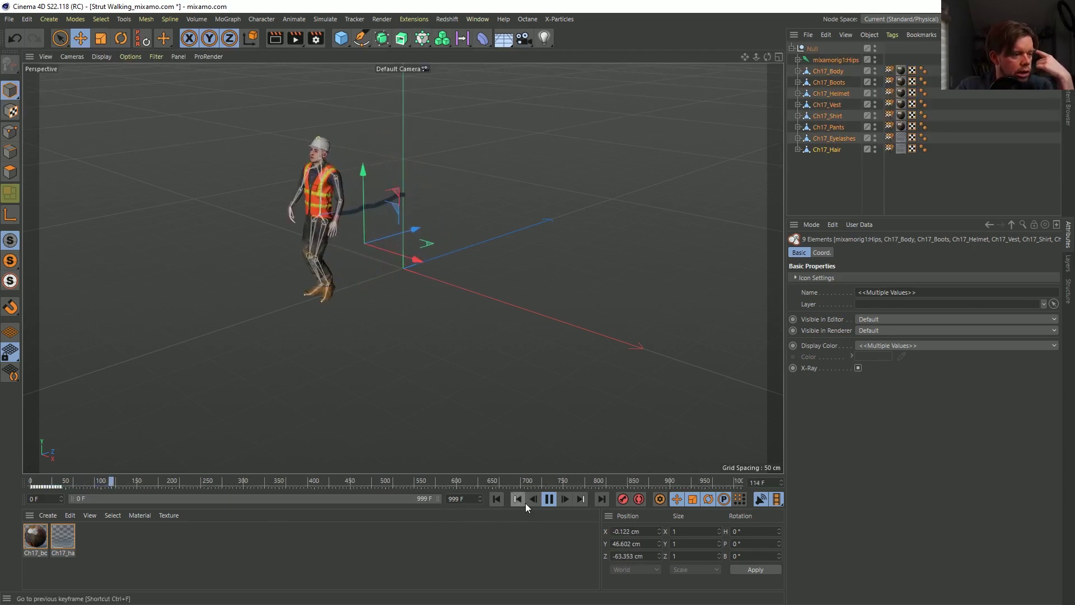
click(548, 499)
click(497, 500)
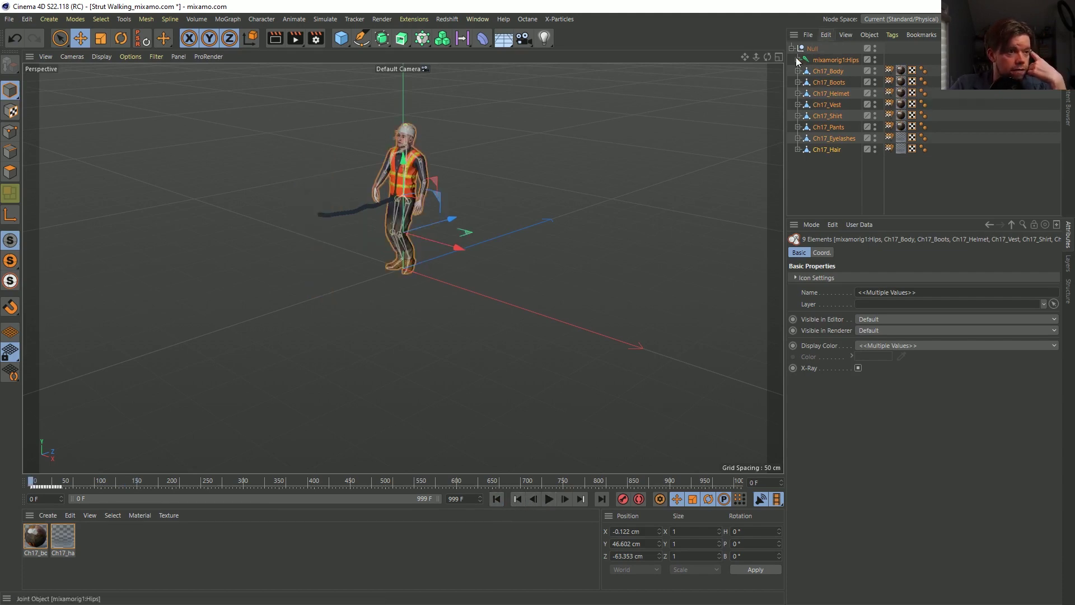
Select the mixamorig1:Hips joint and open the Timeline (Dope Sheet).
click(818, 61)
right_click(827, 60)
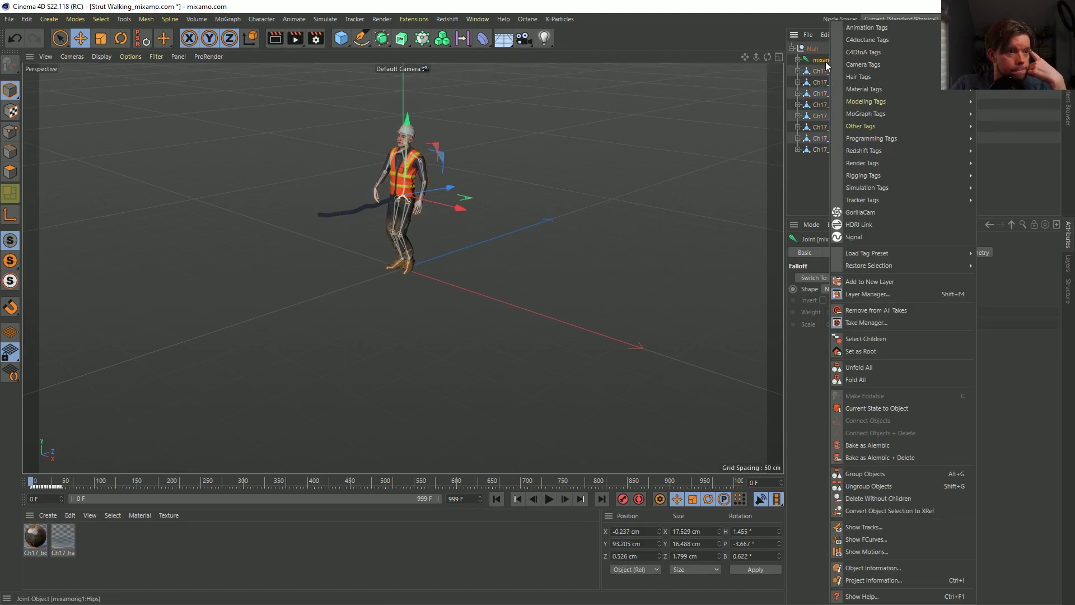
key(Escape)
click(485, 20)
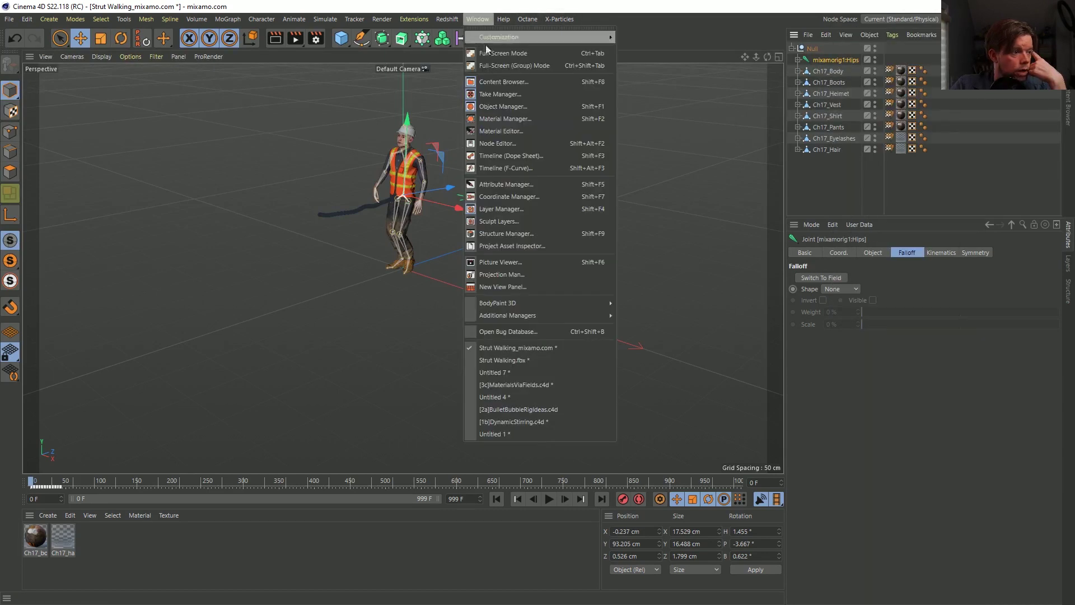
click(525, 156)
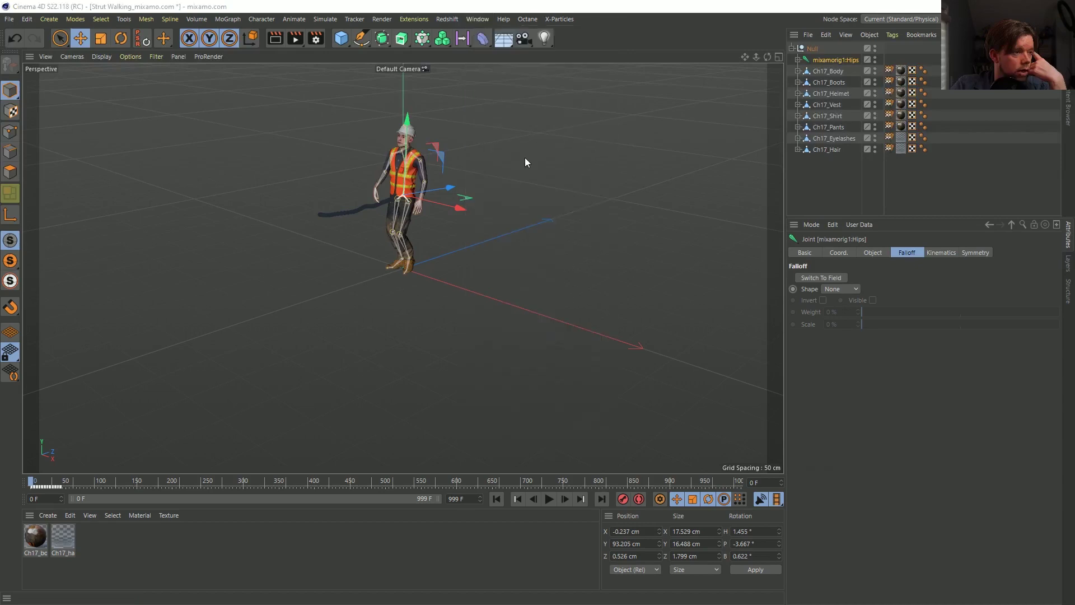
Enlarge and reposition the Timeline, then select the Hips animation track.
drag(632, 152, 234, 95)
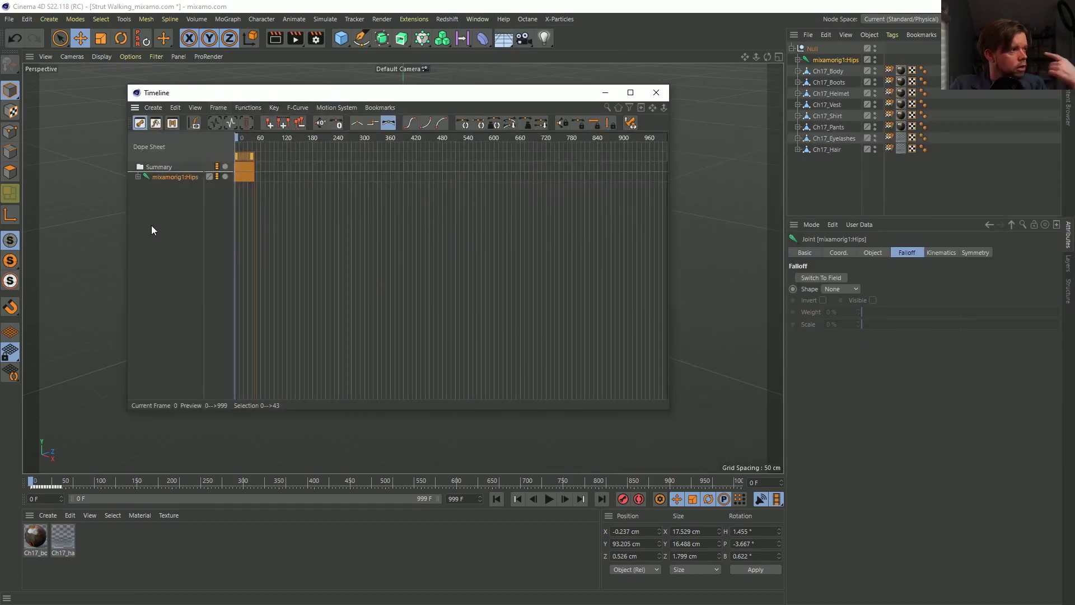
click(175, 176)
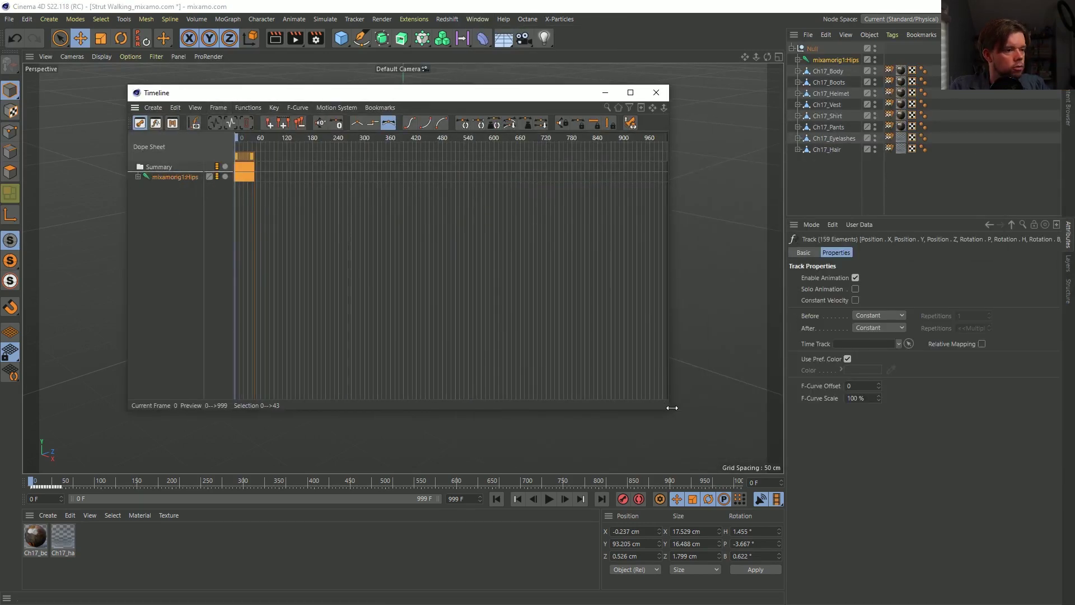
drag(668, 412, 859, 533)
drag(499, 93, 401, 62)
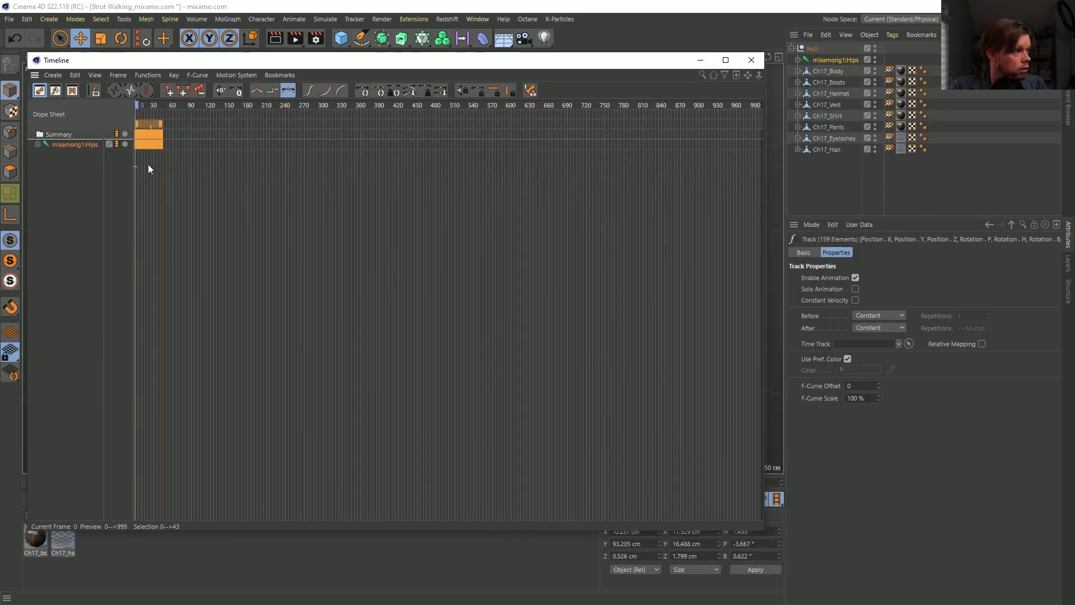
right_click(70, 147)
mouse_move(88, 149)
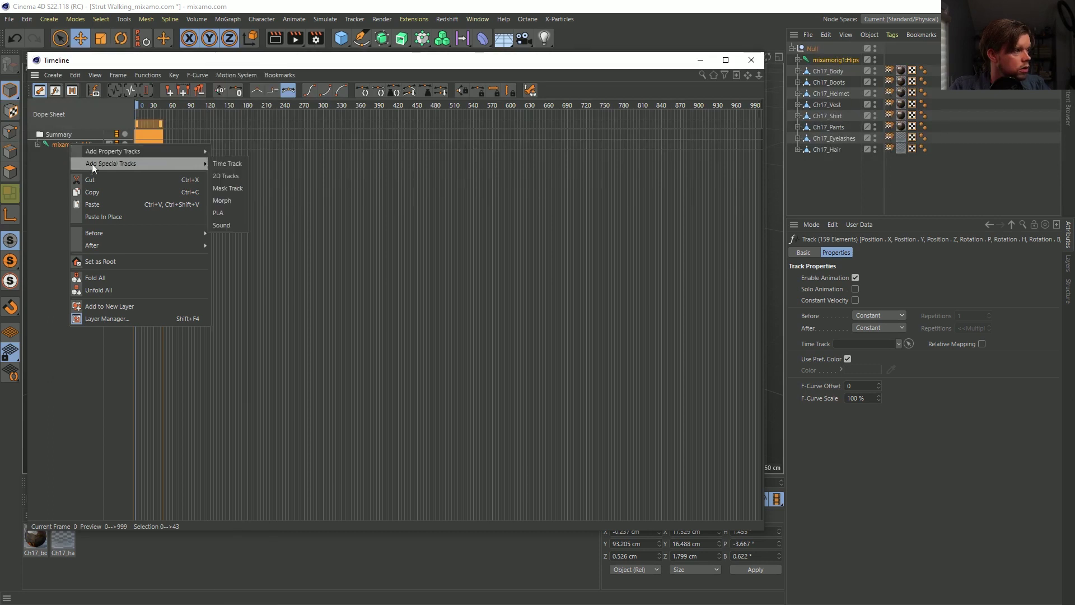
click(45, 159)
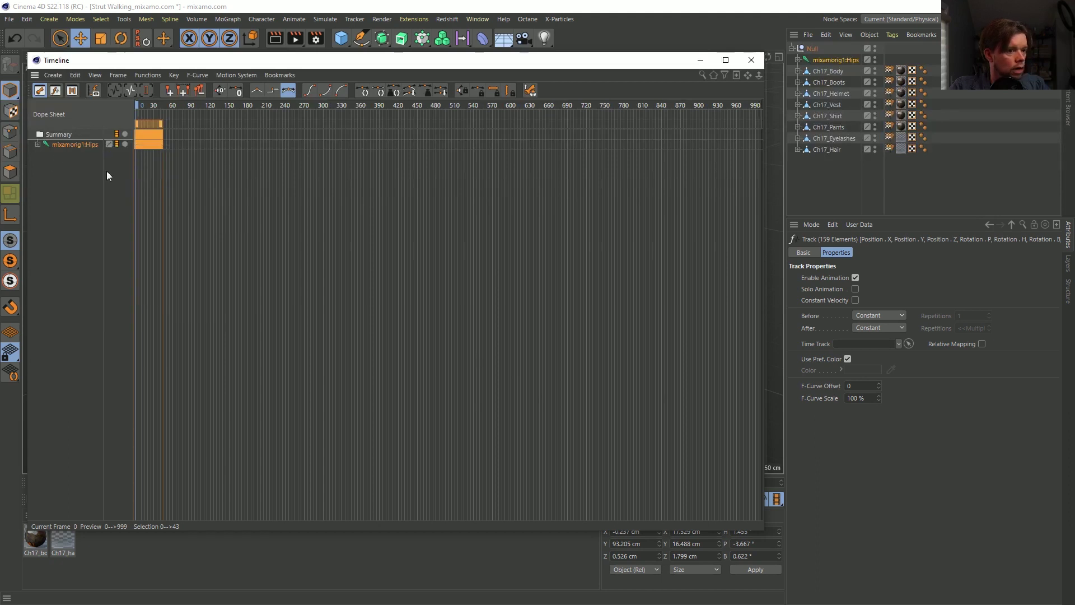
Set the Hips track's After behaviour to Offset Repeat and play the walk.
click(870, 328)
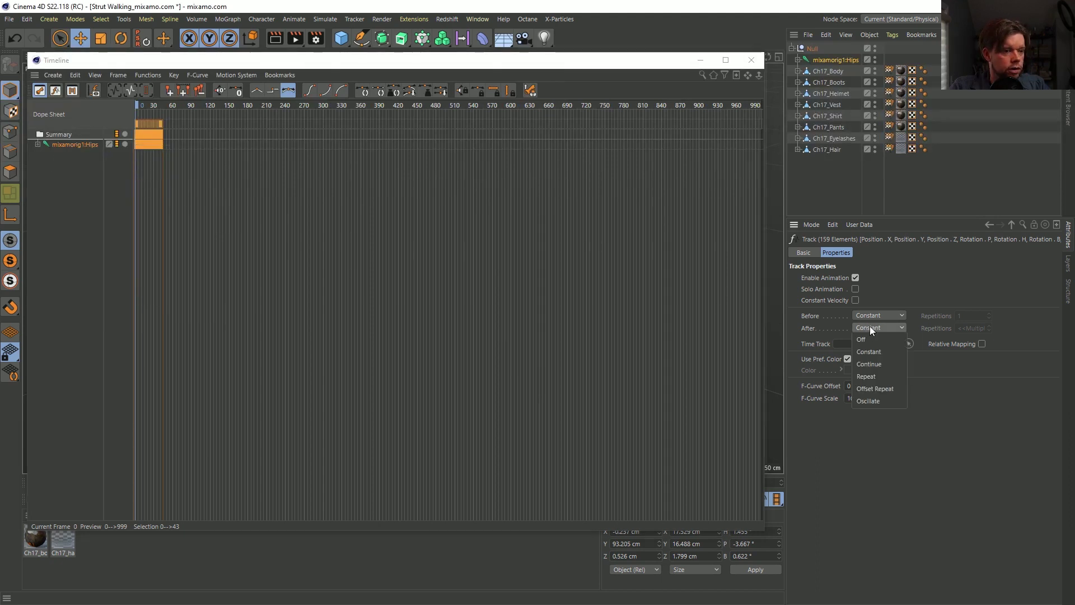
click(889, 386)
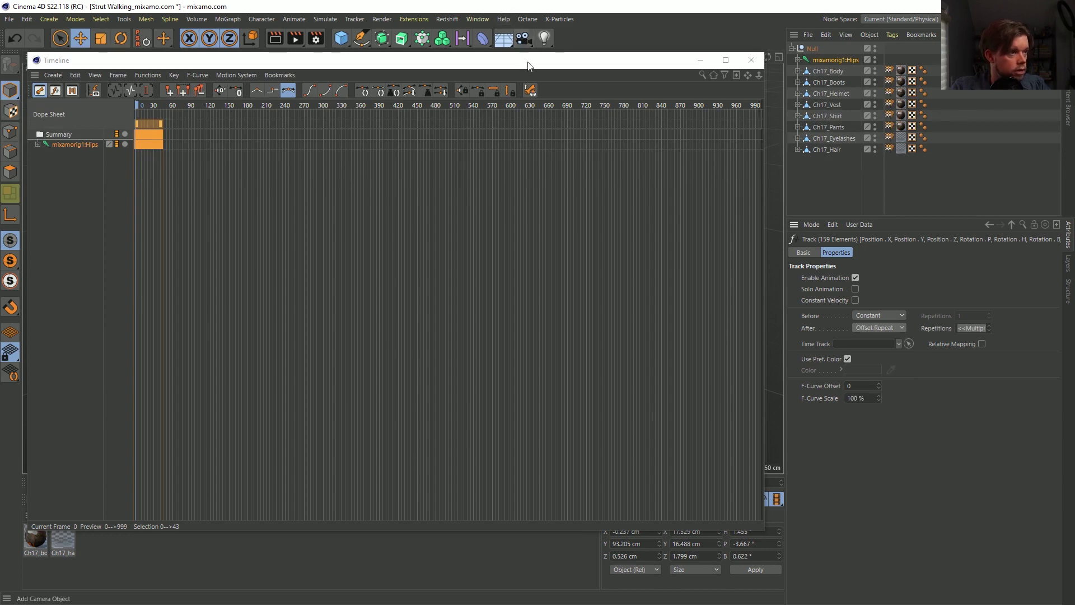
drag(529, 66, 535, 521)
click(547, 499)
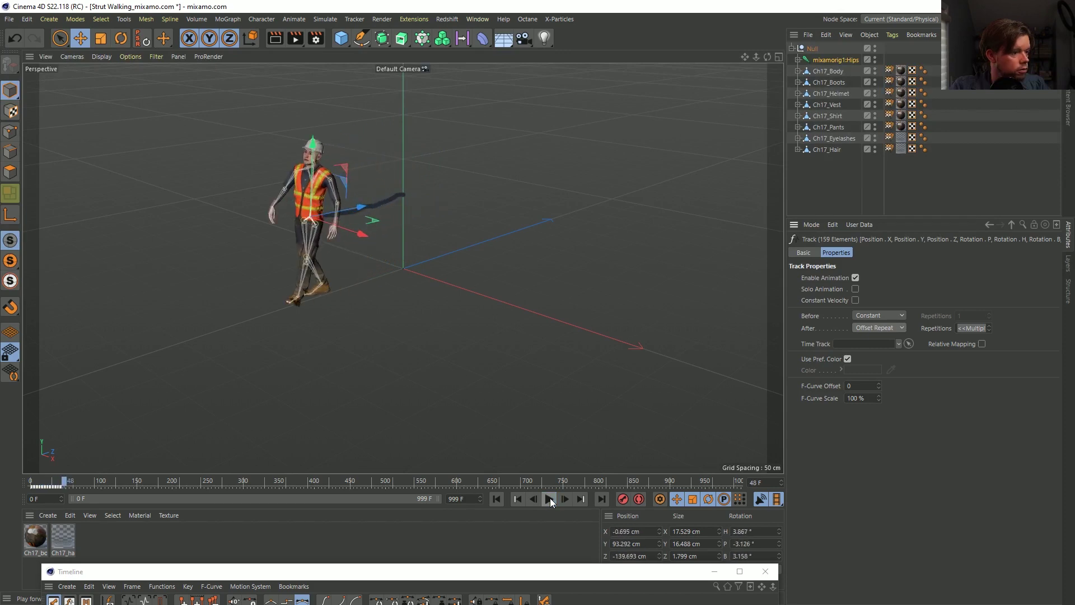
Set the Hips track's After Repetitions to 0 and restart from frame 0.
click(548, 499)
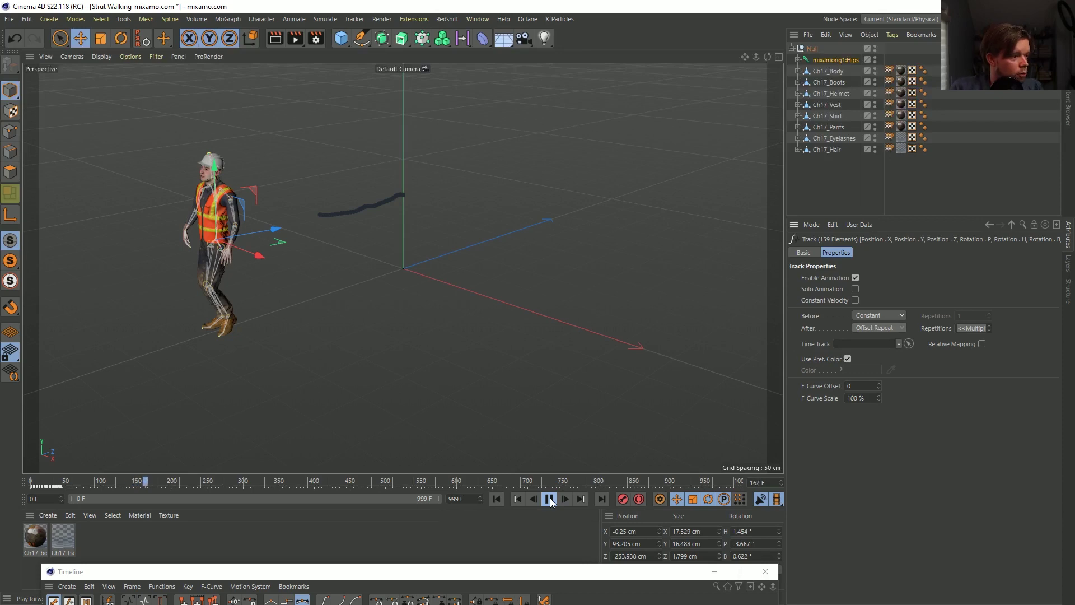
click(496, 497)
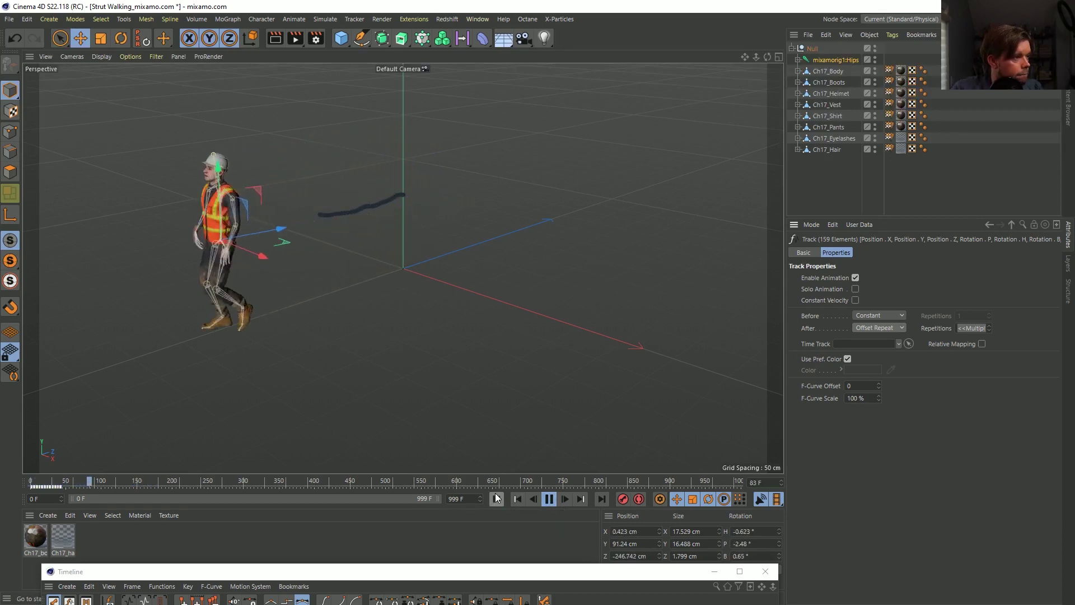
click(974, 328)
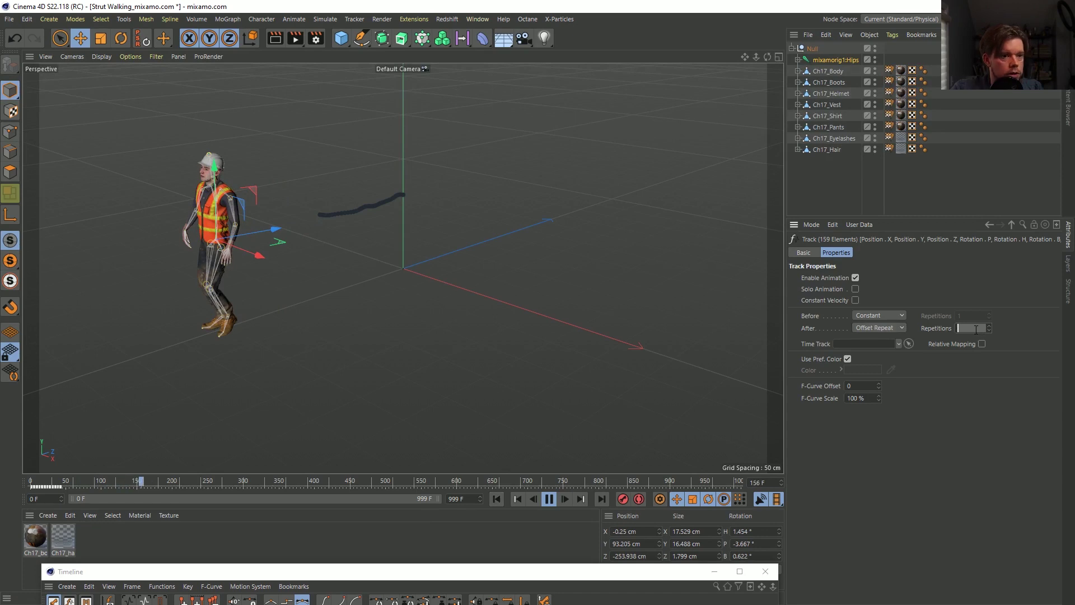
text(0)
key(Return)
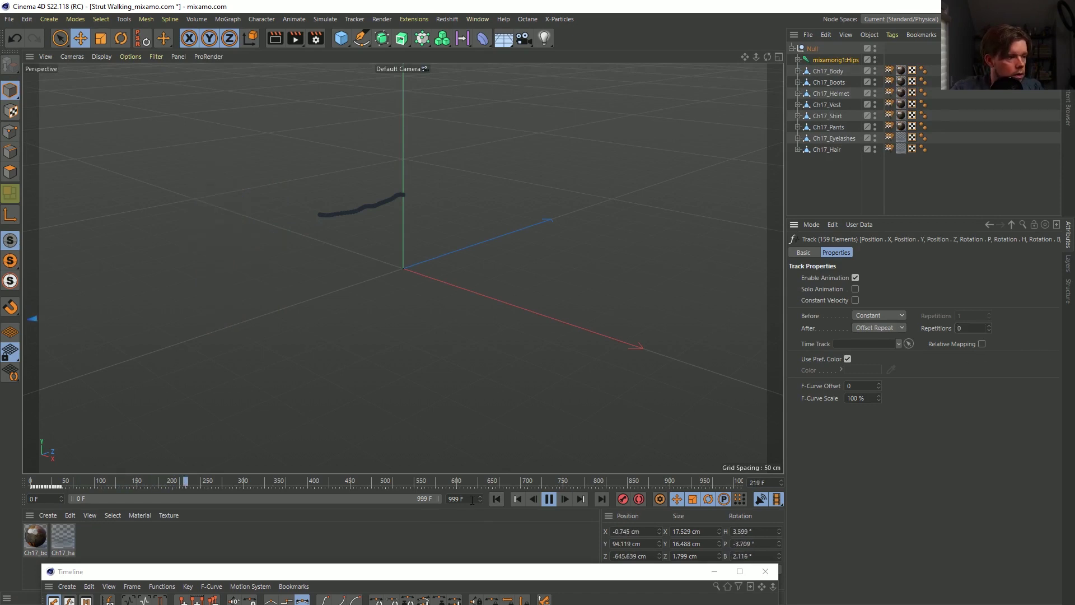
click(497, 500)
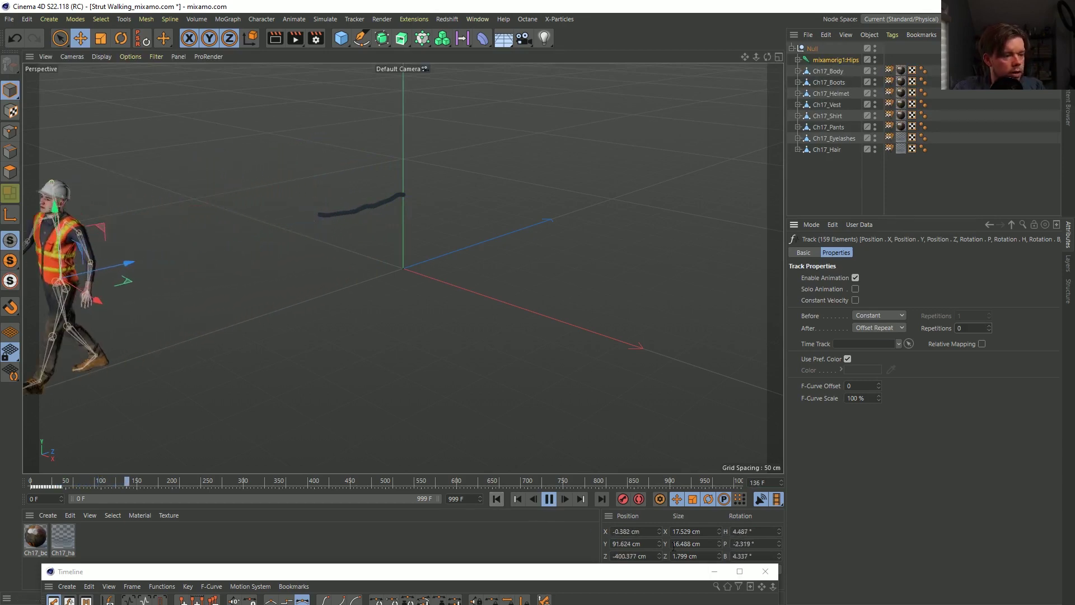
Close the Timeline, hide the skeleton joints in the viewport, and return to frame 0.
click(765, 571)
click(821, 209)
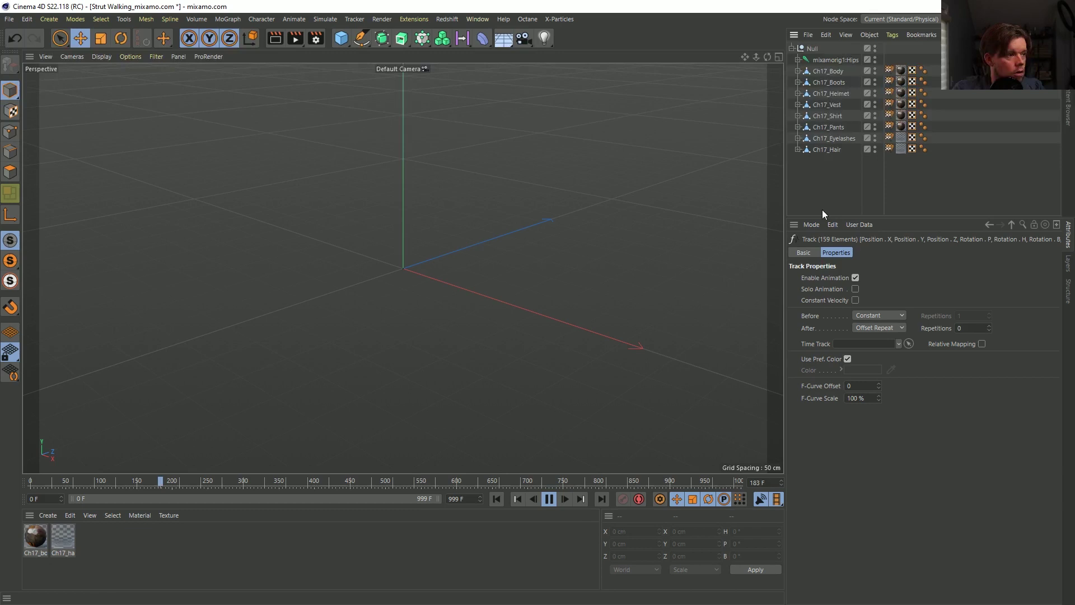
click(496, 498)
scroll(307, 296, down, 3)
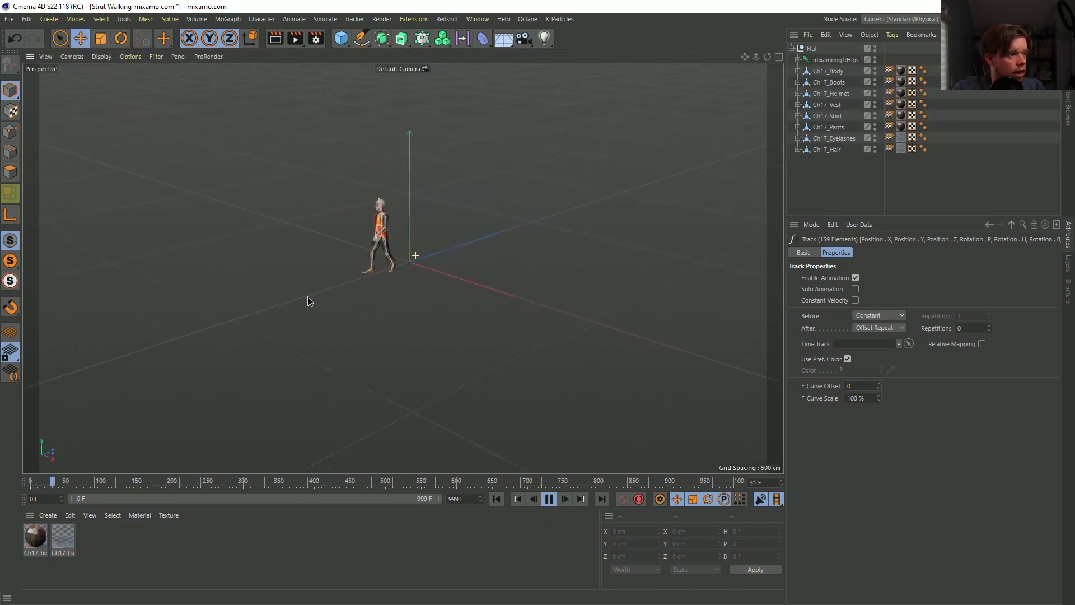
scroll(330, 291, down, 1)
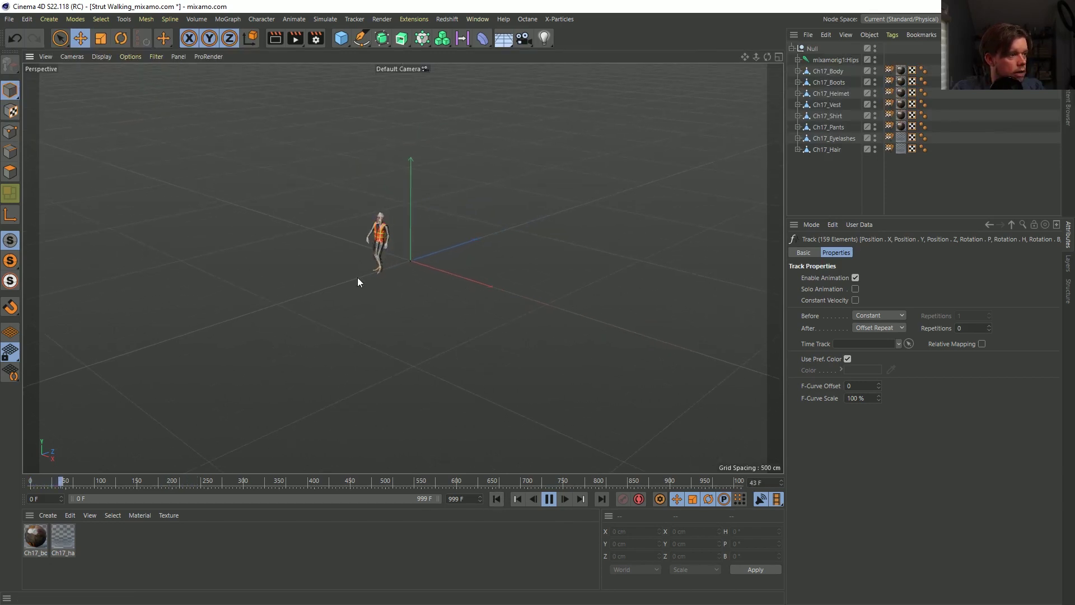
click(874, 57)
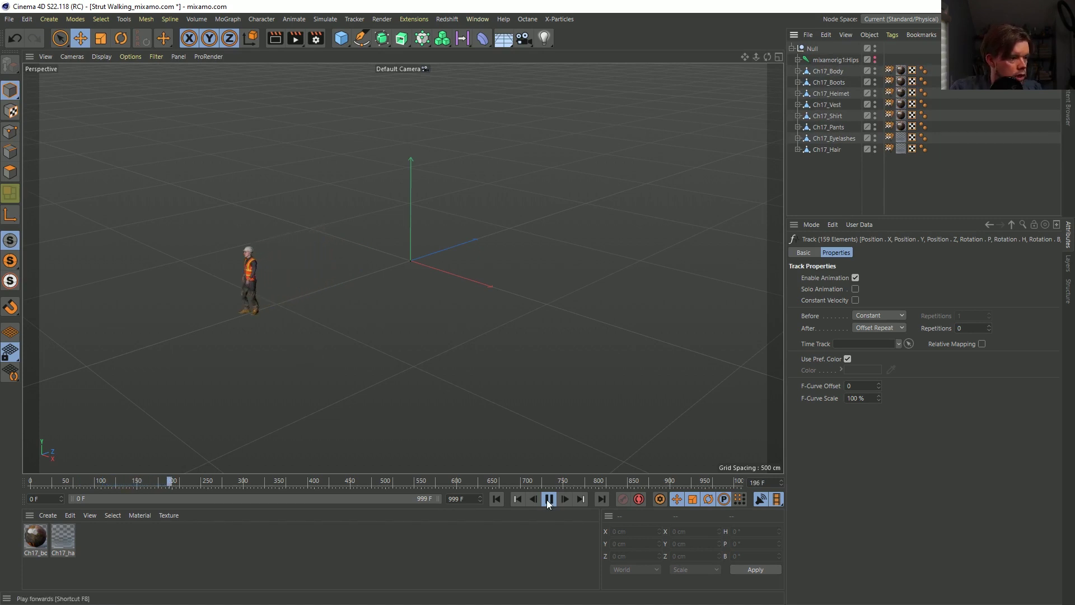
click(549, 498)
click(497, 498)
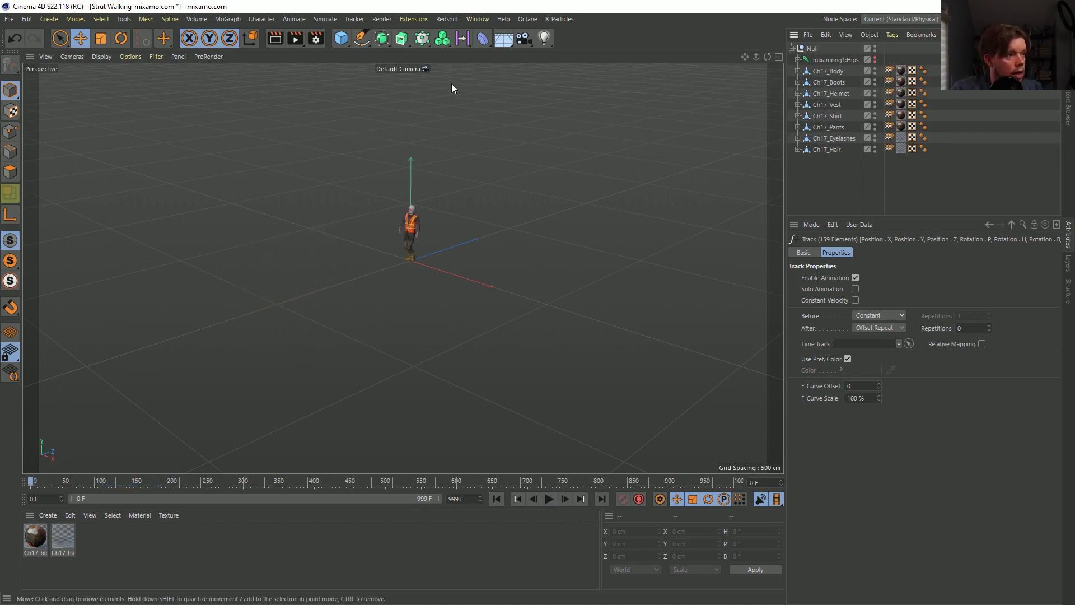
Add a Cloner with the worker Null as its child, keeping Grid Array mode.
click(422, 38)
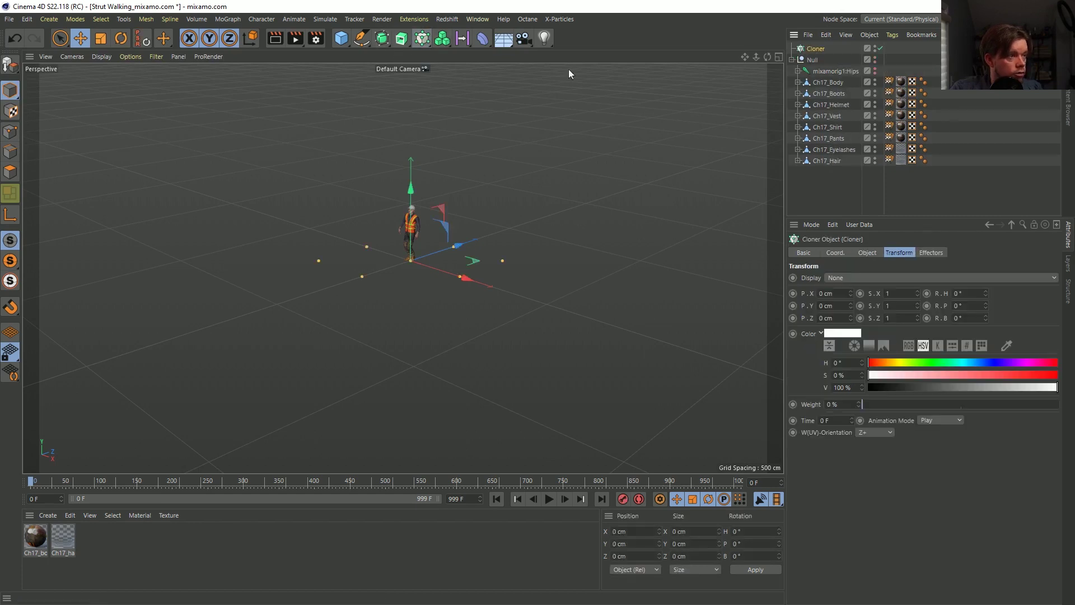
drag(822, 52, 816, 49)
click(815, 49)
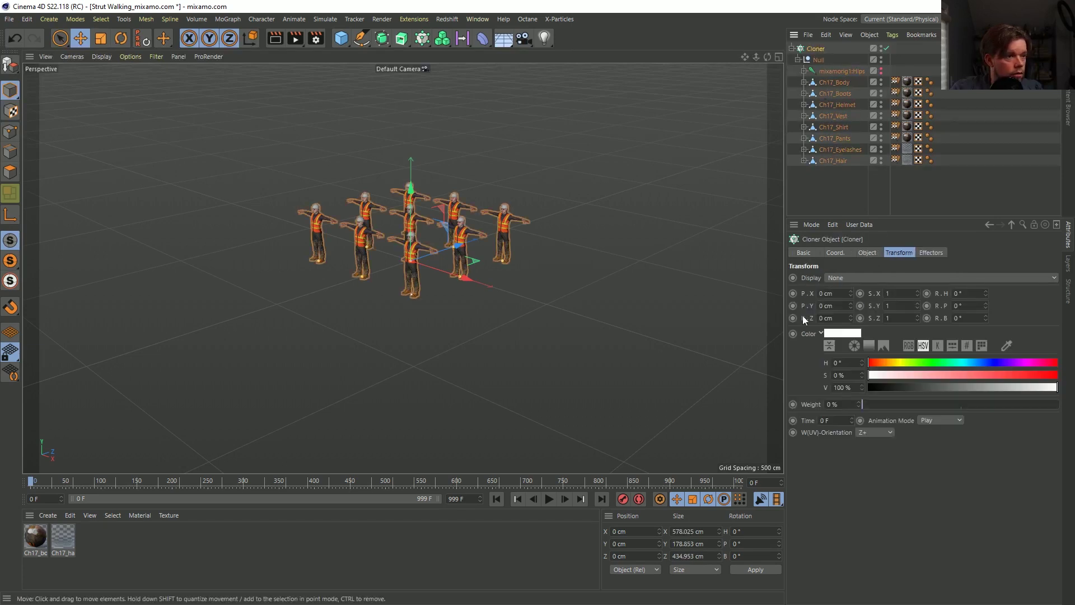
click(864, 250)
click(875, 276)
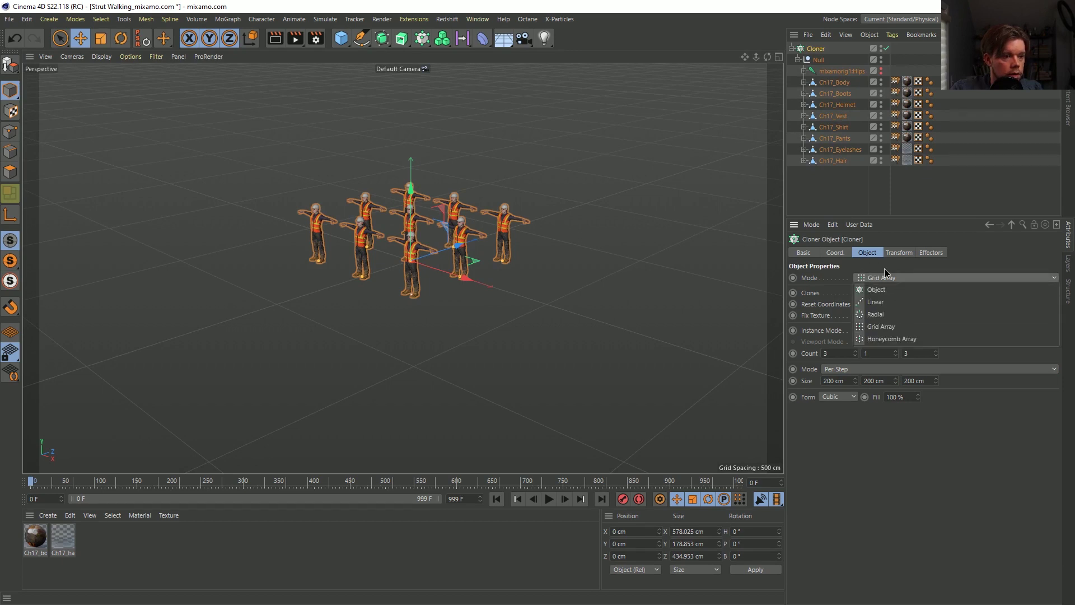
click(881, 271)
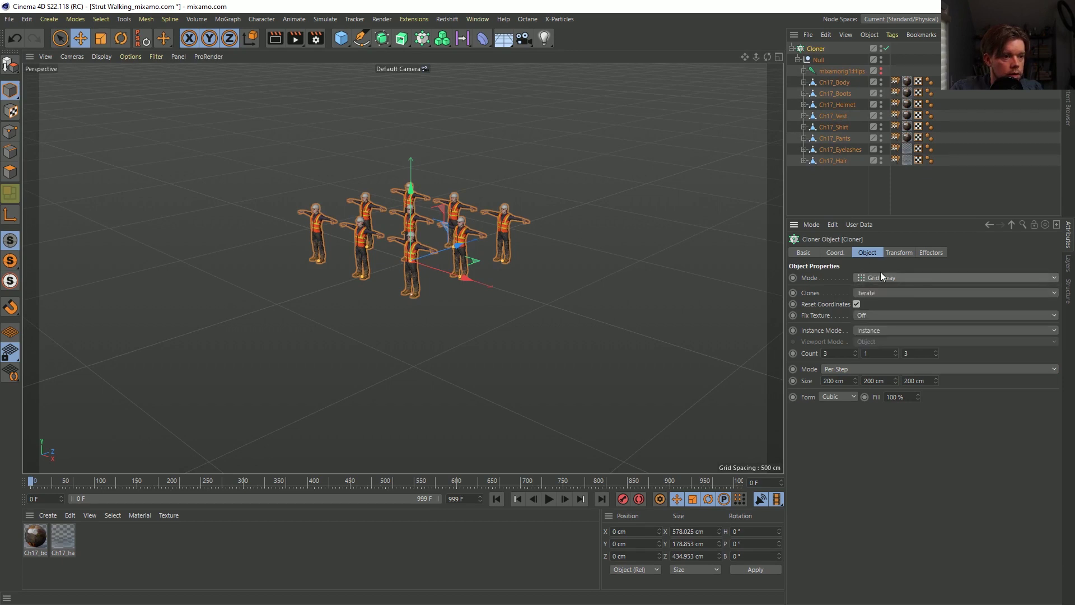
click(548, 501)
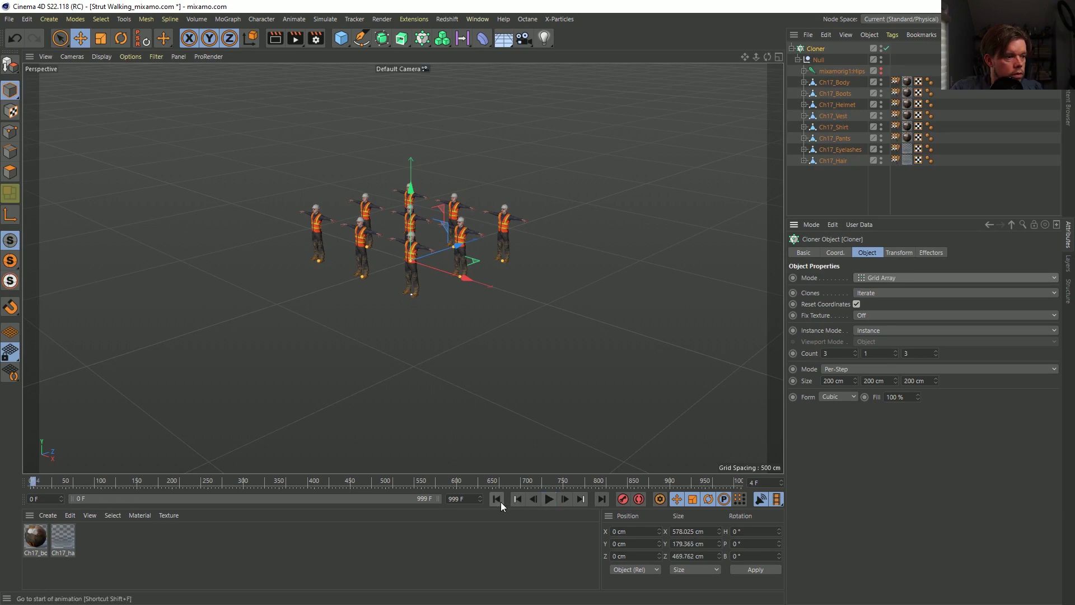
click(497, 499)
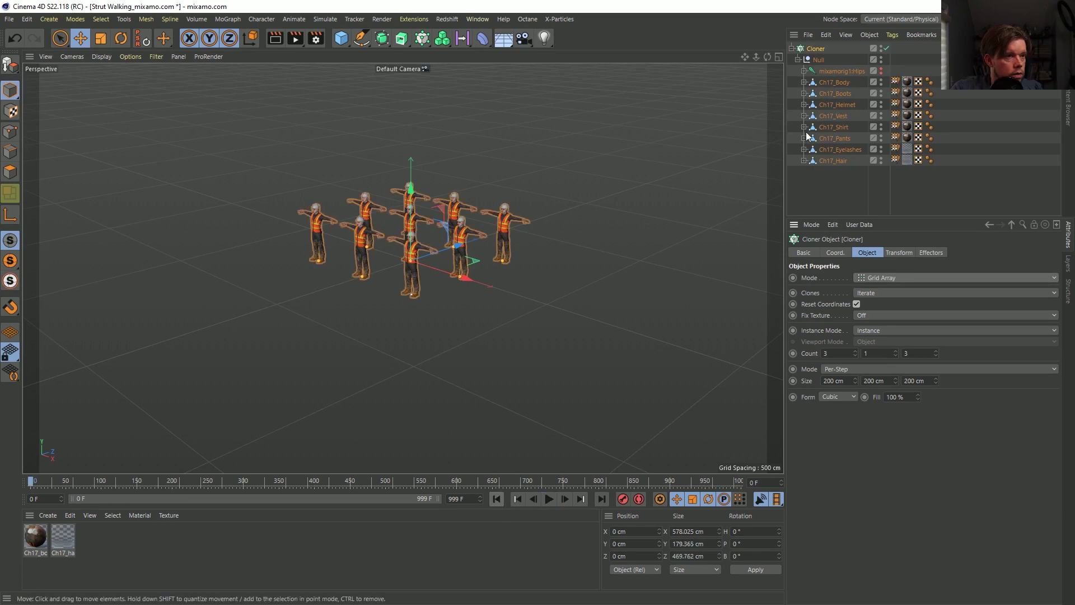
Switch the Cloner's Instance Mode to Multi-Instance and check the clones during playback.
click(874, 330)
click(863, 330)
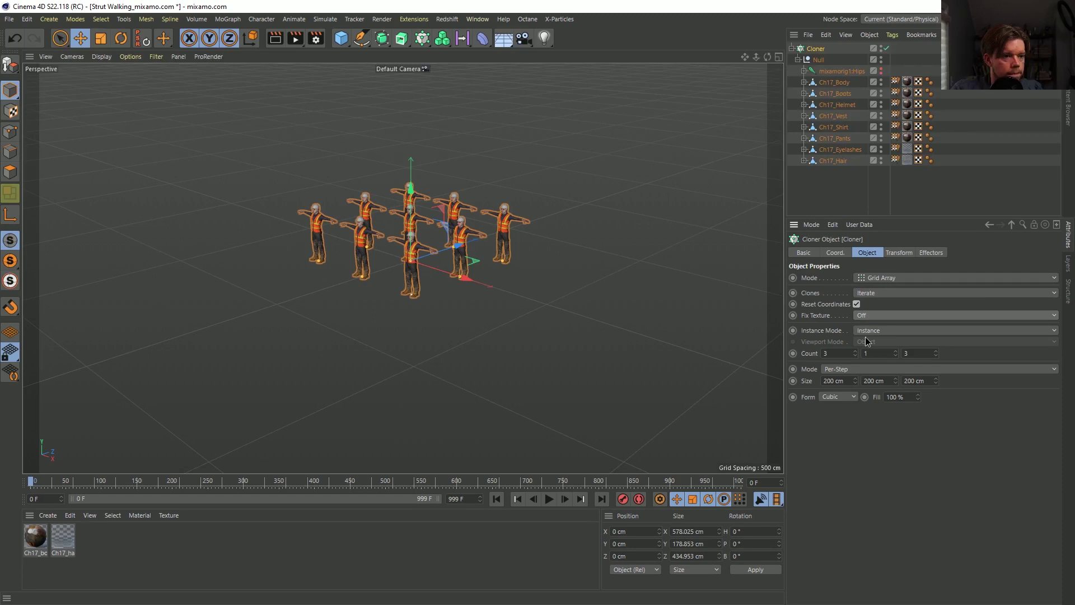
click(867, 330)
click(877, 374)
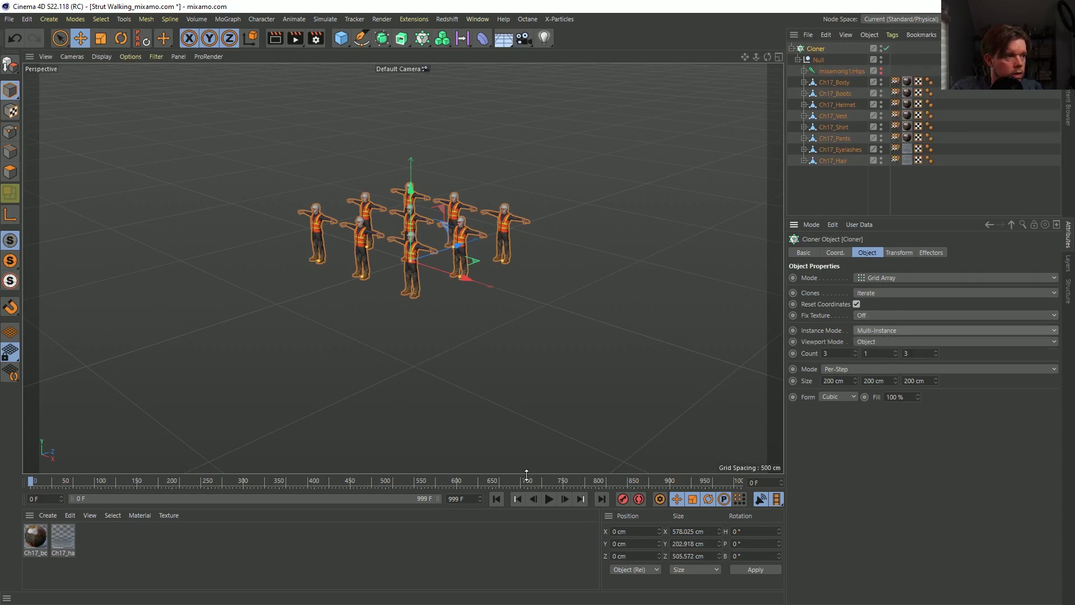
click(550, 499)
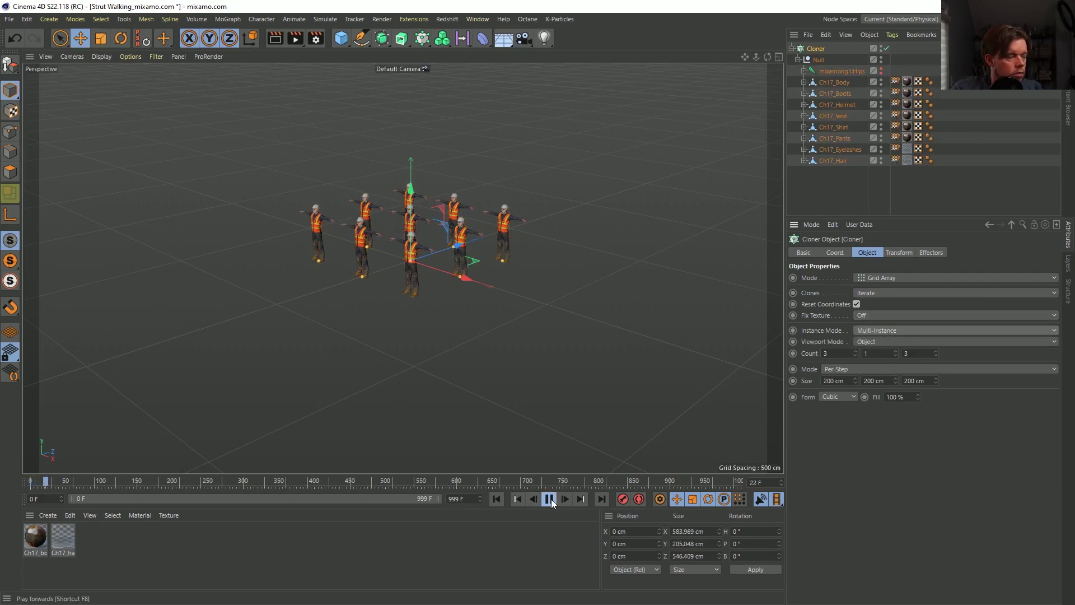
click(550, 499)
click(497, 498)
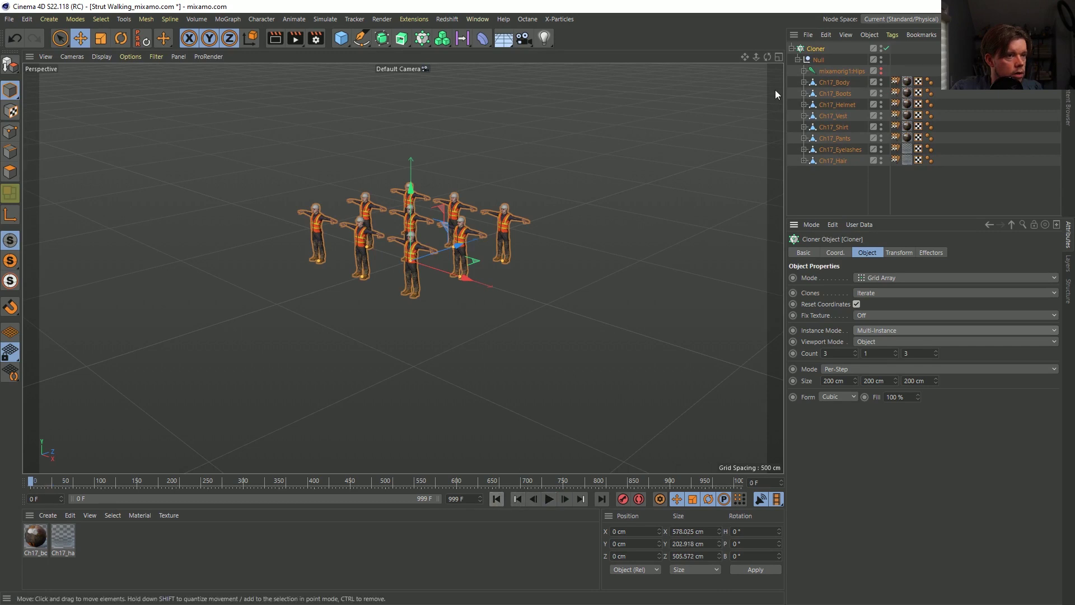
click(830, 71)
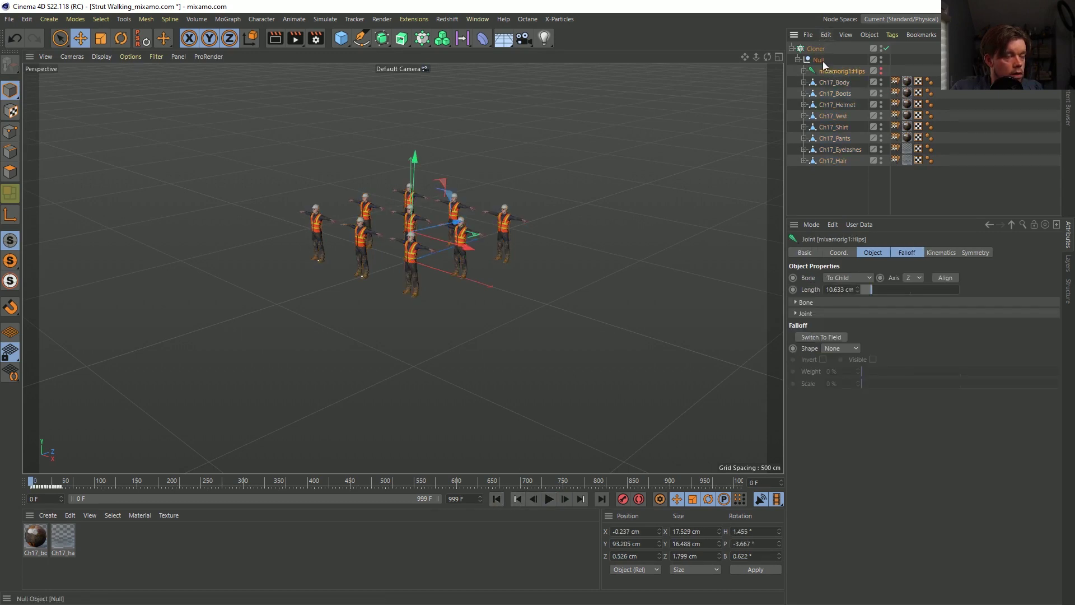
Move the worker Null out of the Cloner to top level and bake it as Alembic.
click(818, 60)
drag(818, 62, 845, 187)
right_click(812, 60)
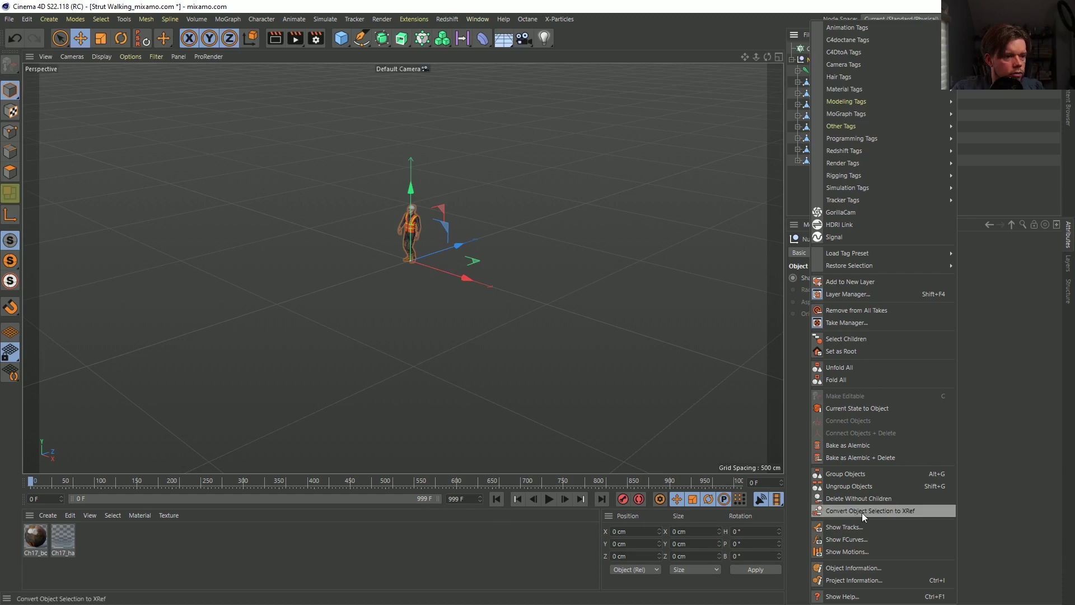
click(878, 443)
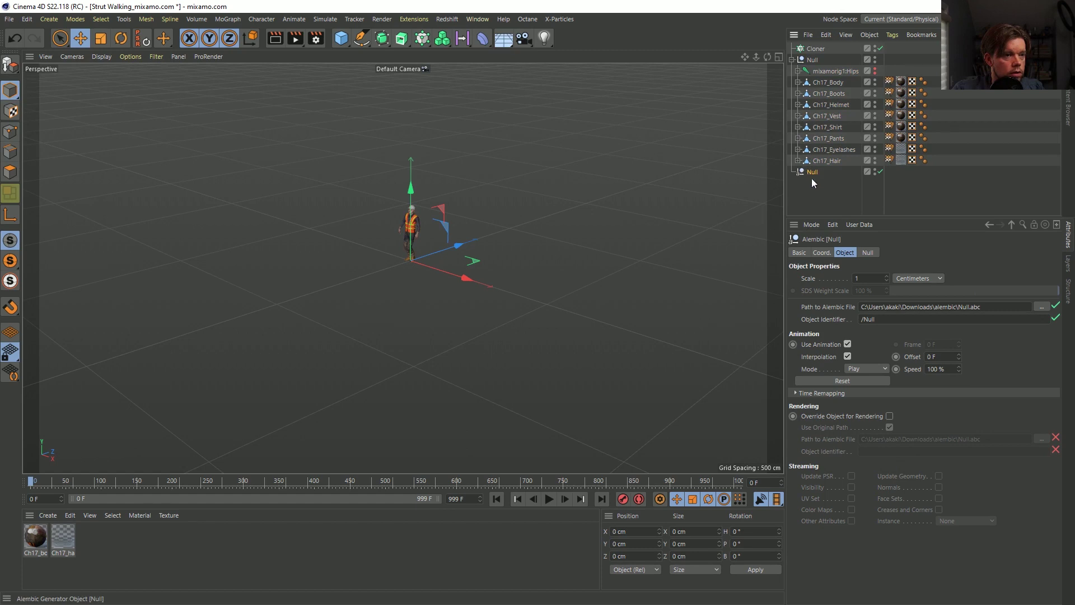
Wrap the original worker Null in a new Connect object.
click(811, 61)
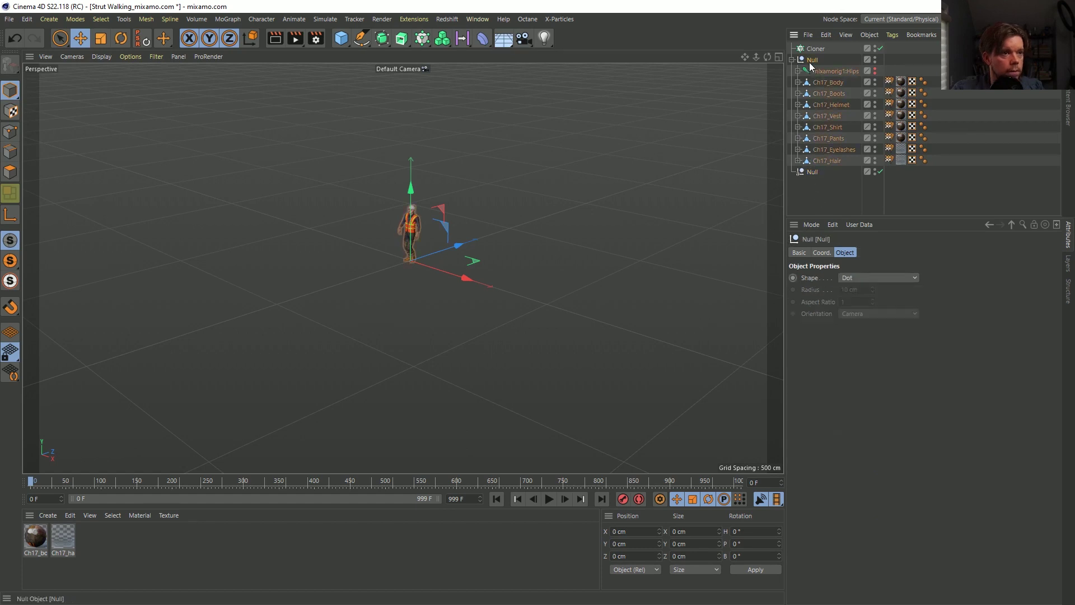
key(Delete)
key(ctrl+z)
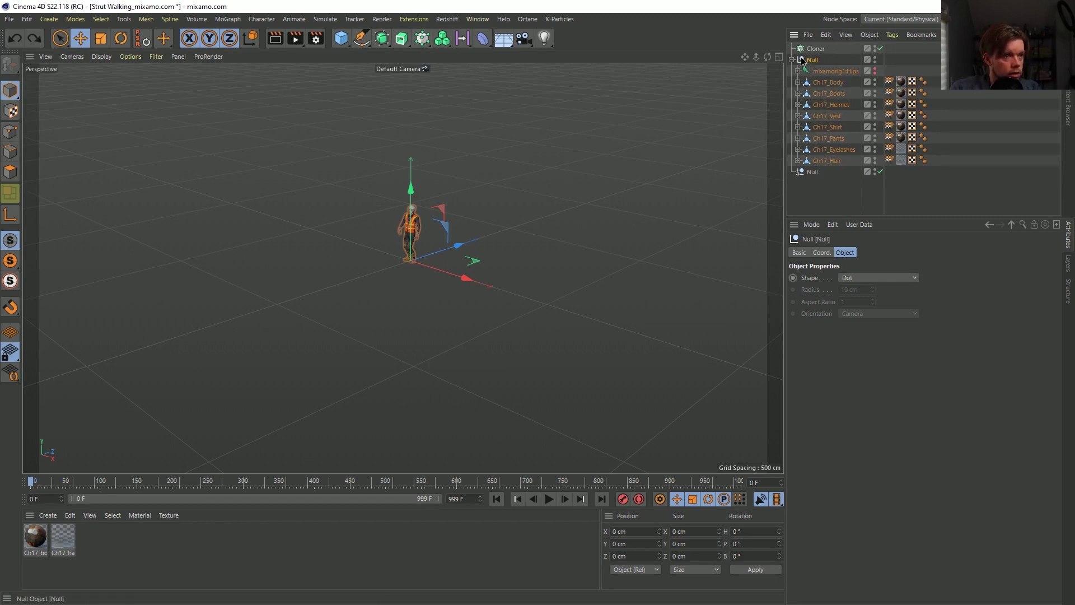
click(381, 38)
alt+click(512, 115)
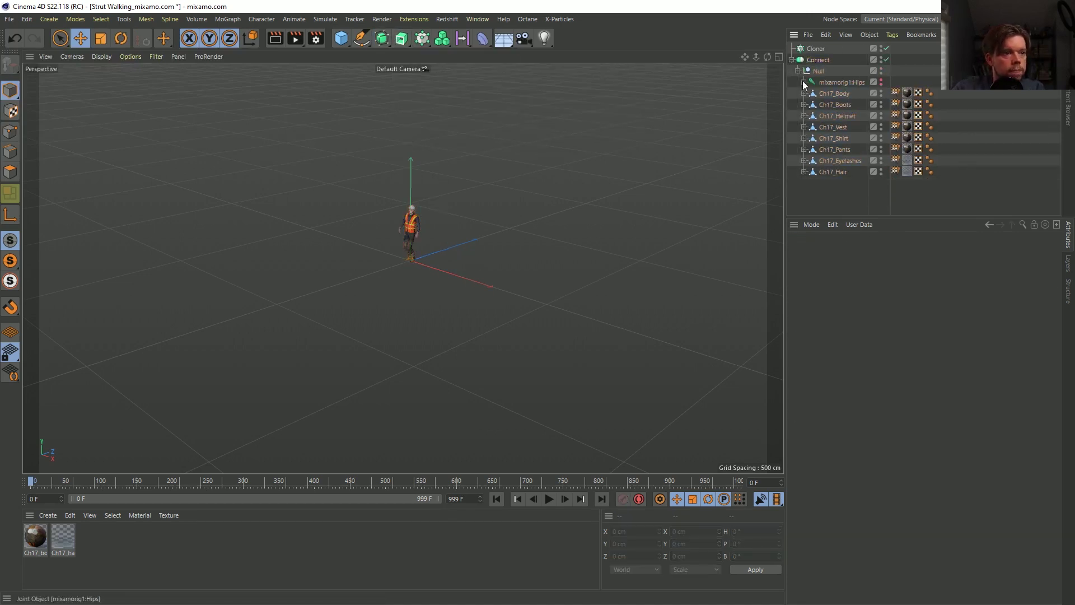
Bake the Connect object to Alembic as Connect 2.abc and collapse the Connect hierarchy.
right_click(809, 58)
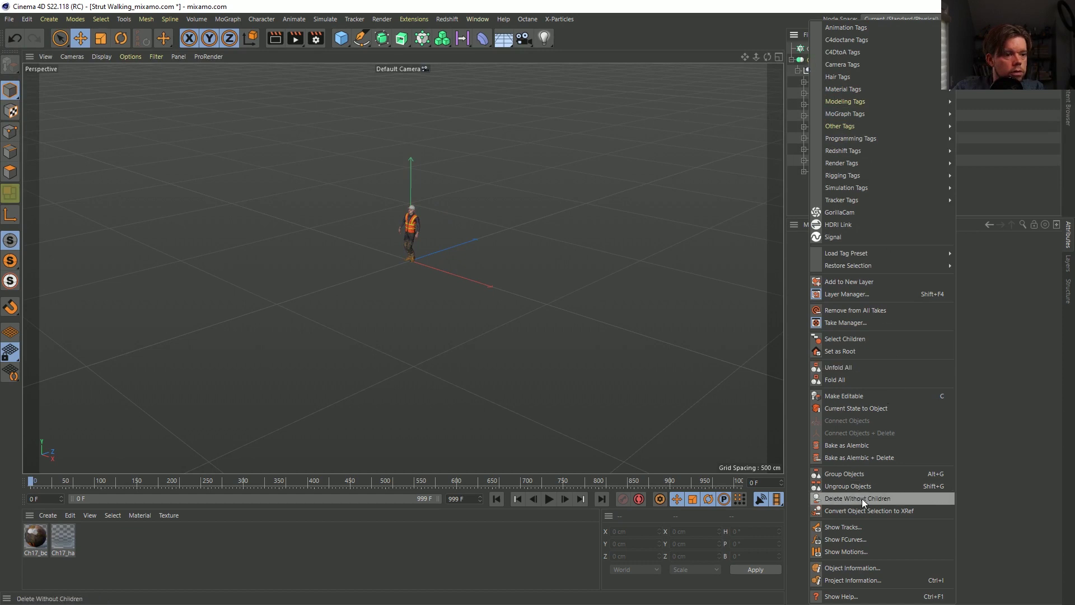
click(865, 446)
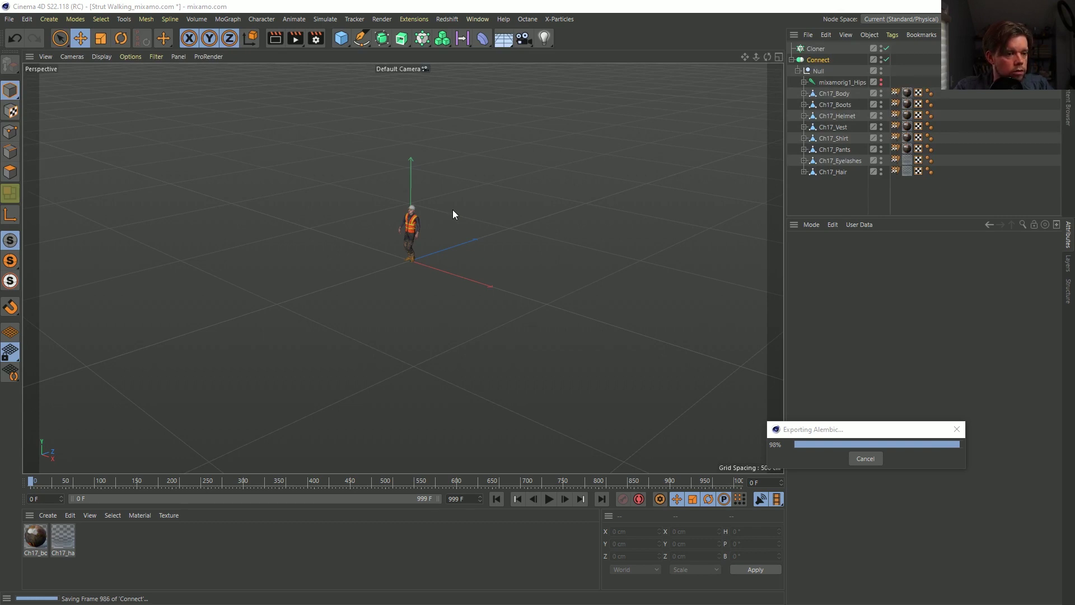
click(792, 60)
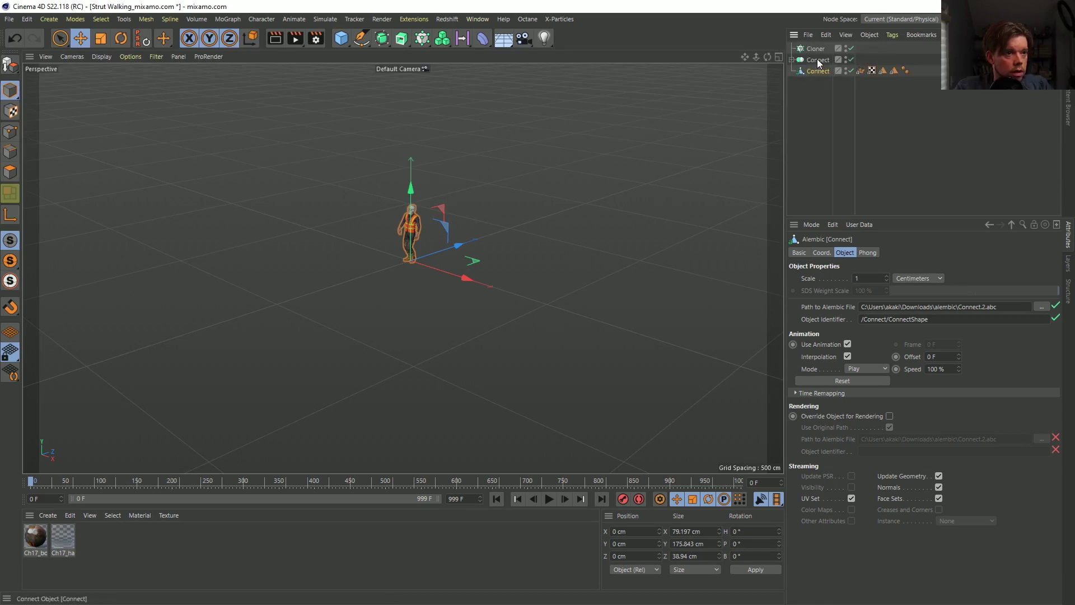
Move the Connect generator below the Alembic Connect, disable it, and test playback.
drag(818, 60, 838, 90)
click(851, 71)
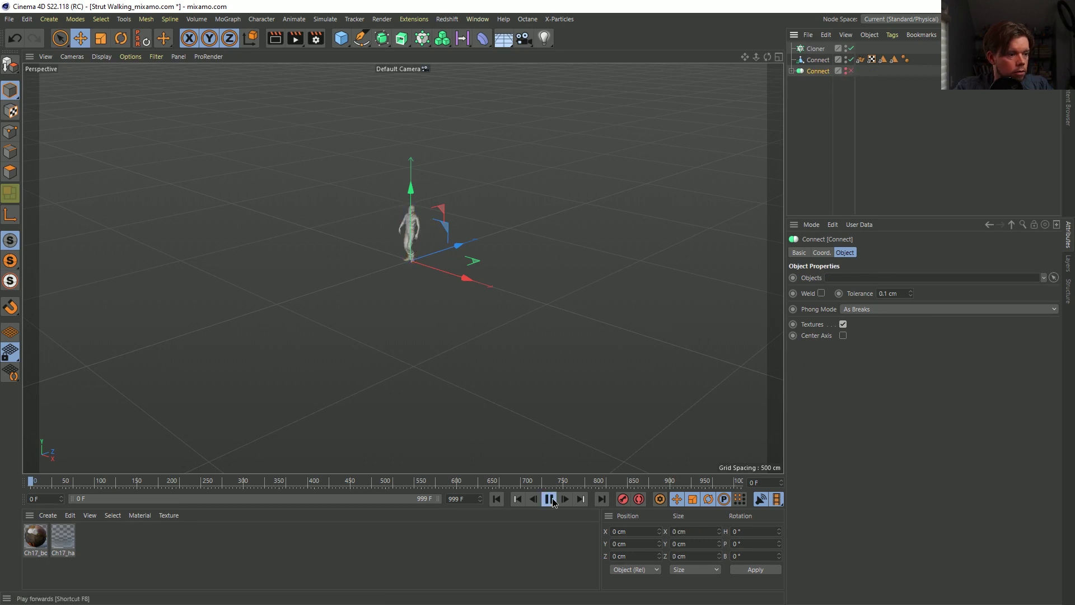
click(550, 500)
click(549, 499)
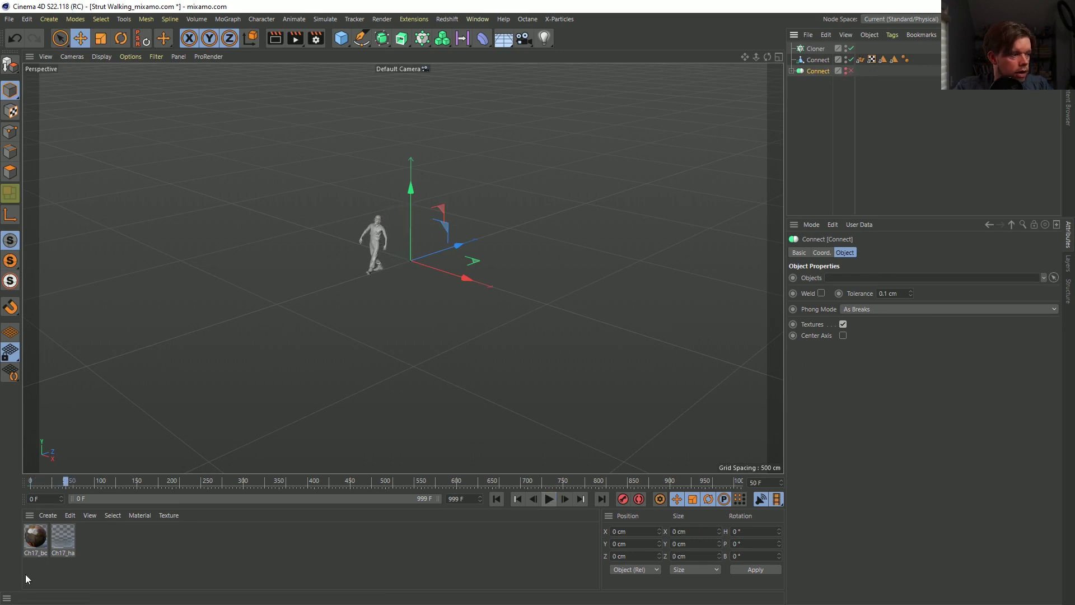
Apply the body material to the baked worker and turn off Normals and Face Sets streaming.
drag(32, 540, 816, 62)
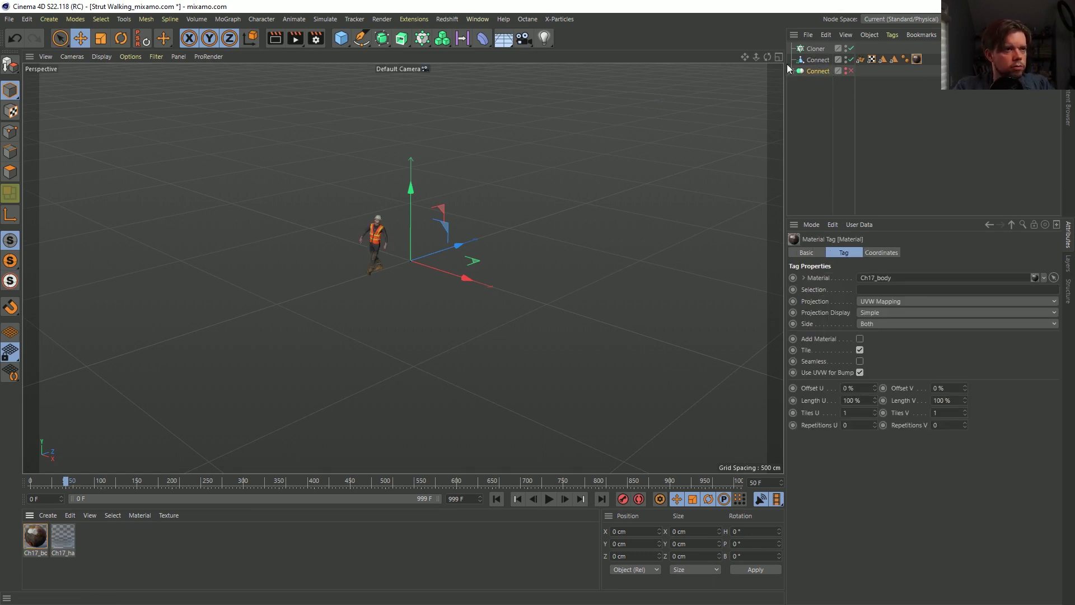
click(817, 61)
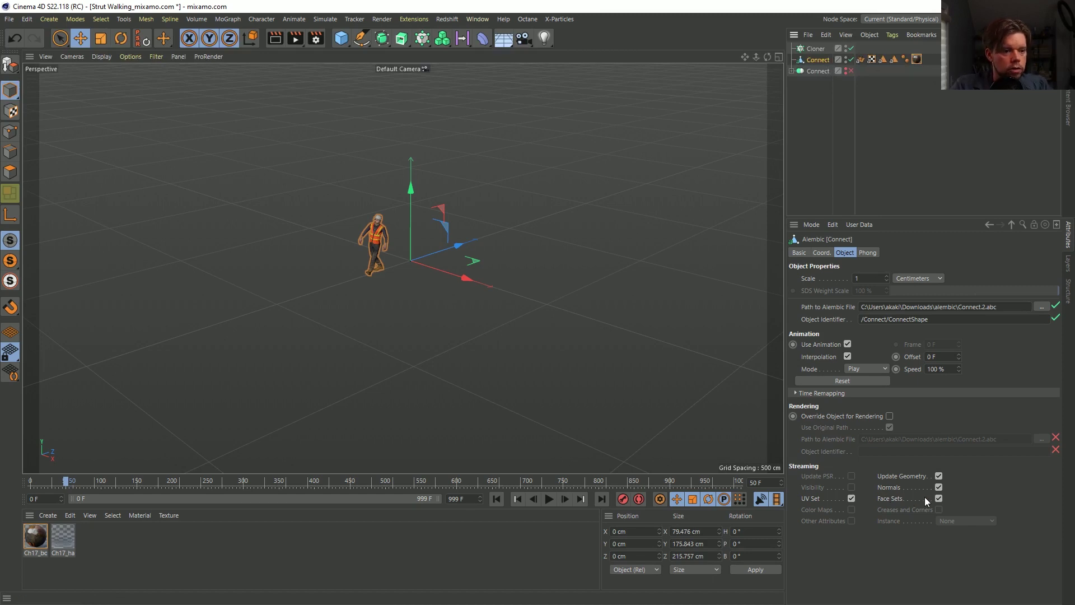
click(939, 498)
click(938, 487)
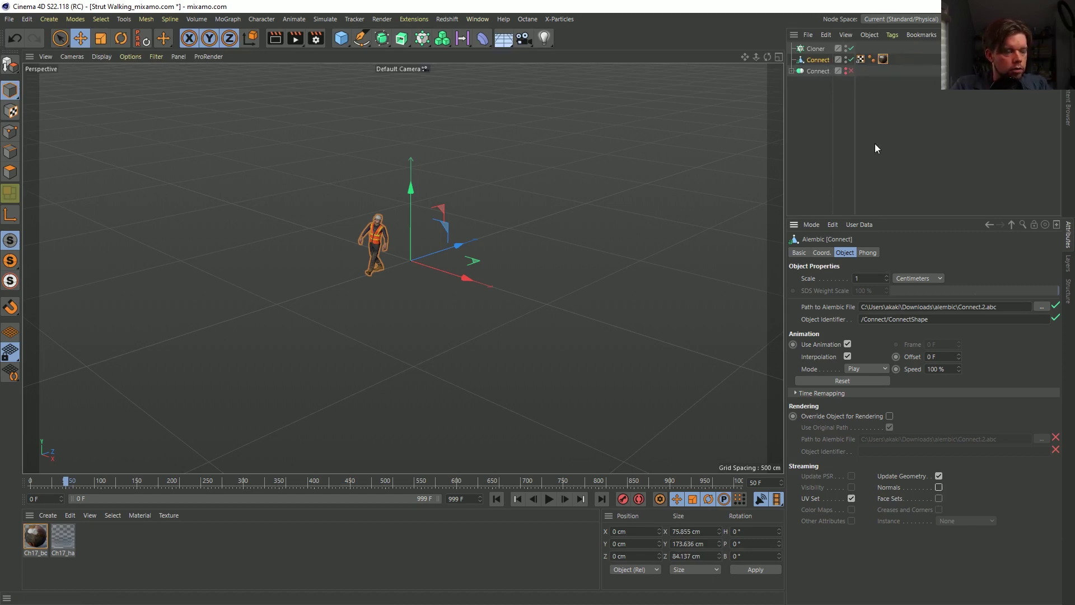
Parent the baked worker under the Cloner and play the nine walking clones.
drag(811, 60, 815, 50)
click(815, 50)
click(548, 499)
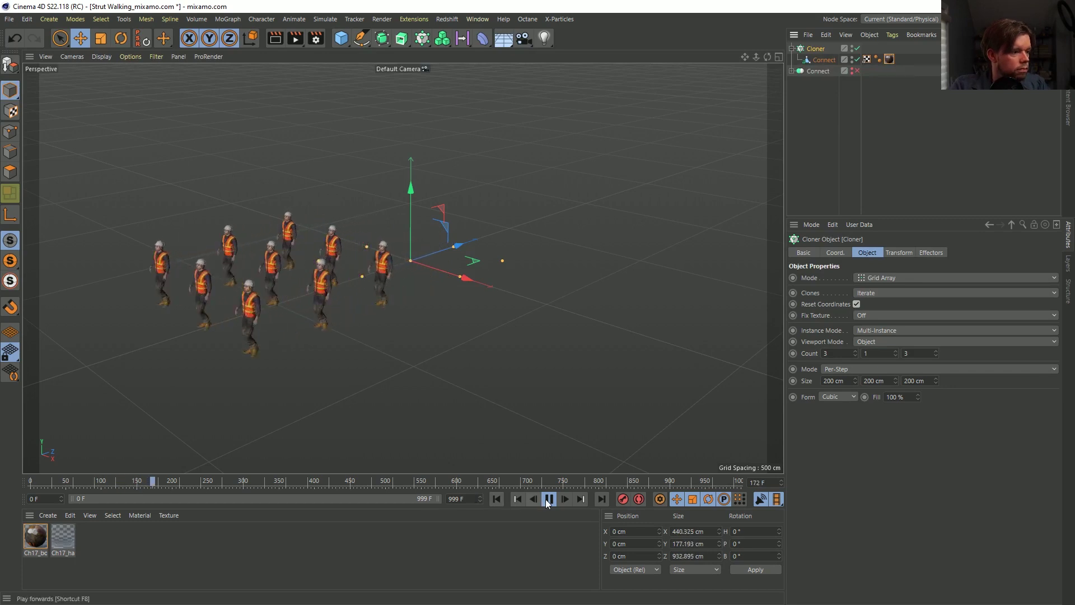
Stop playback, rewind to the first frame, and select the cloned worker.
click(549, 499)
click(496, 499)
click(819, 60)
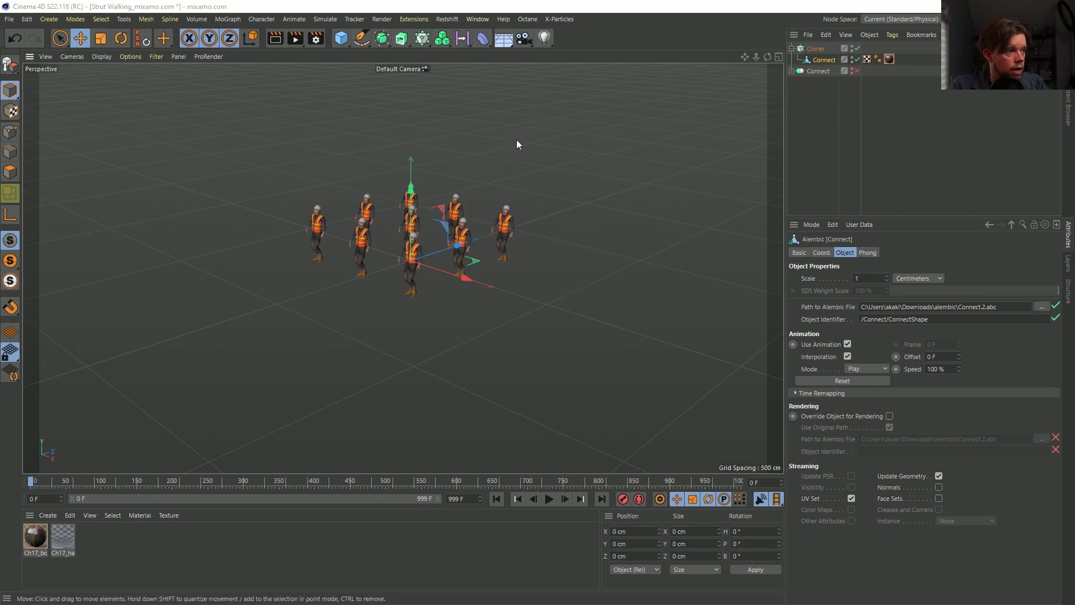
Save the scene as Strut Walking_mixamo.c4d in the Episode 30 Renders folder.
key(ctrl+s)
drag(153, 335, 152, 99)
click(117, 103)
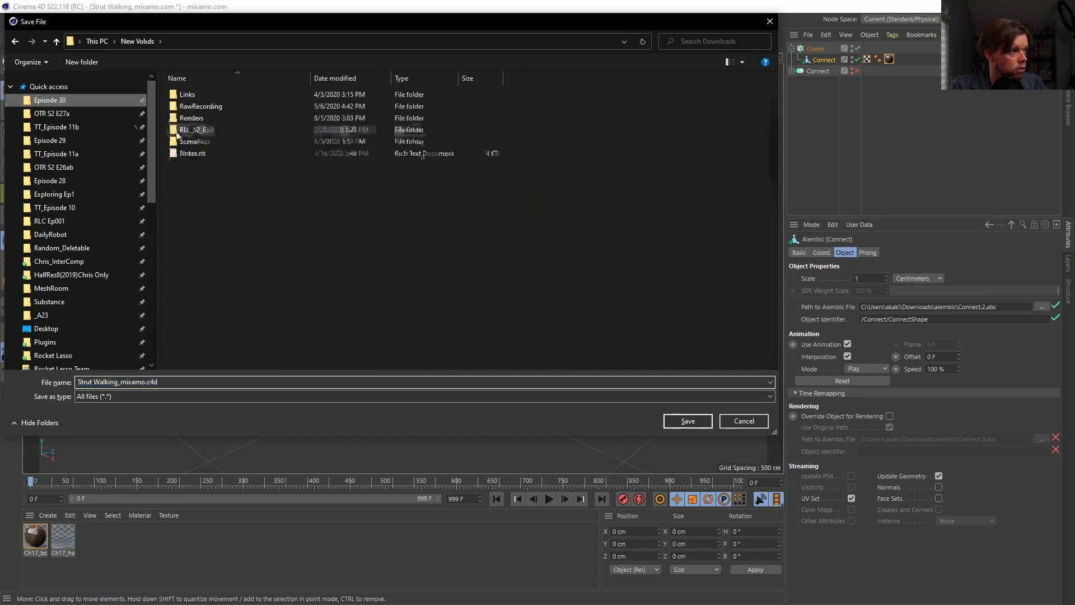
double_click(216, 117)
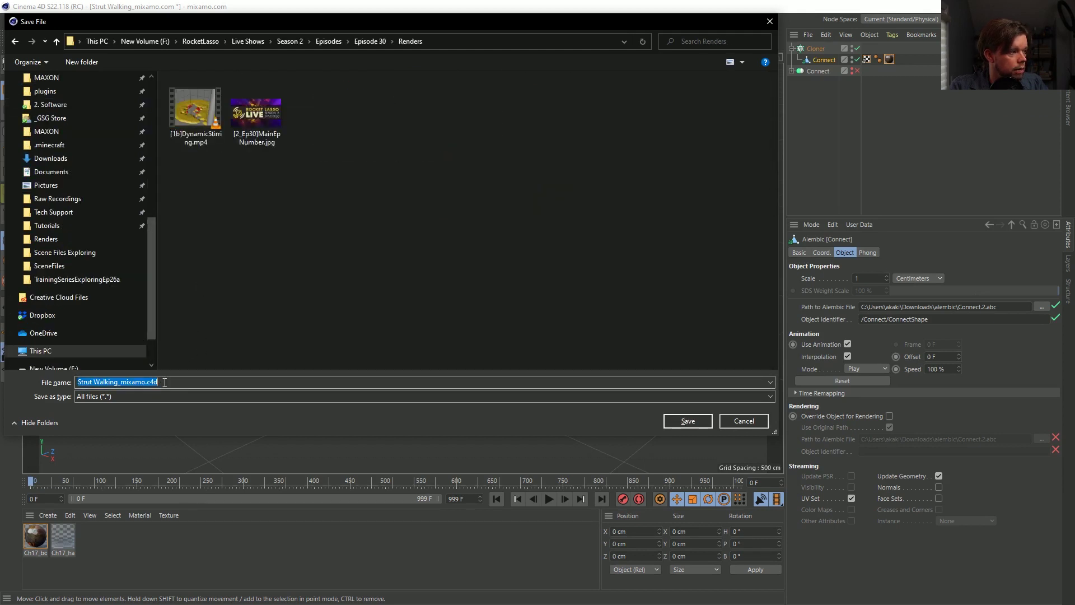
drag(142, 381, 133, 382)
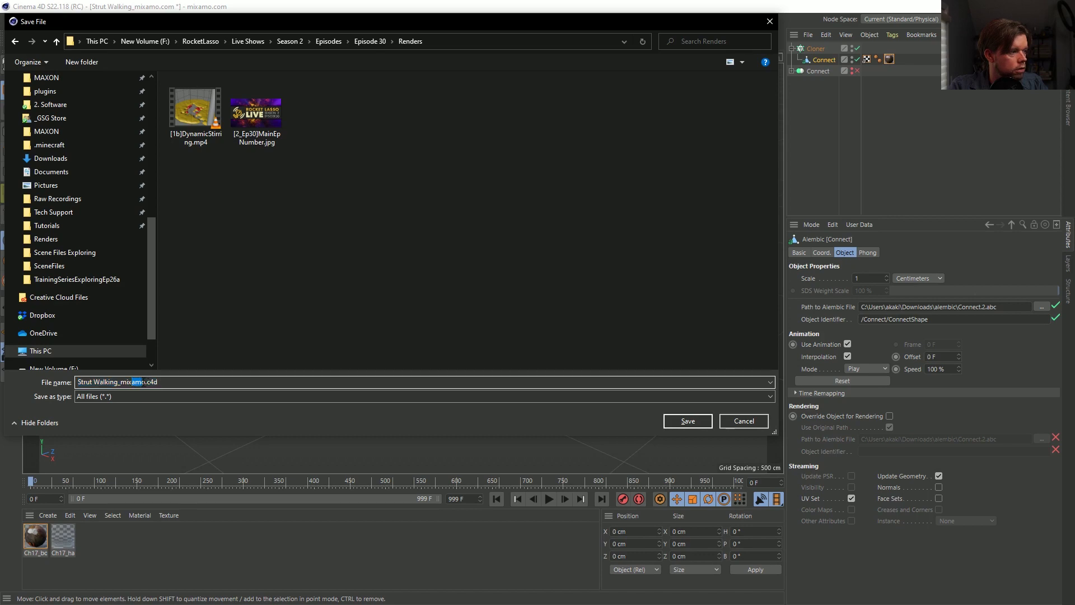
click(673, 421)
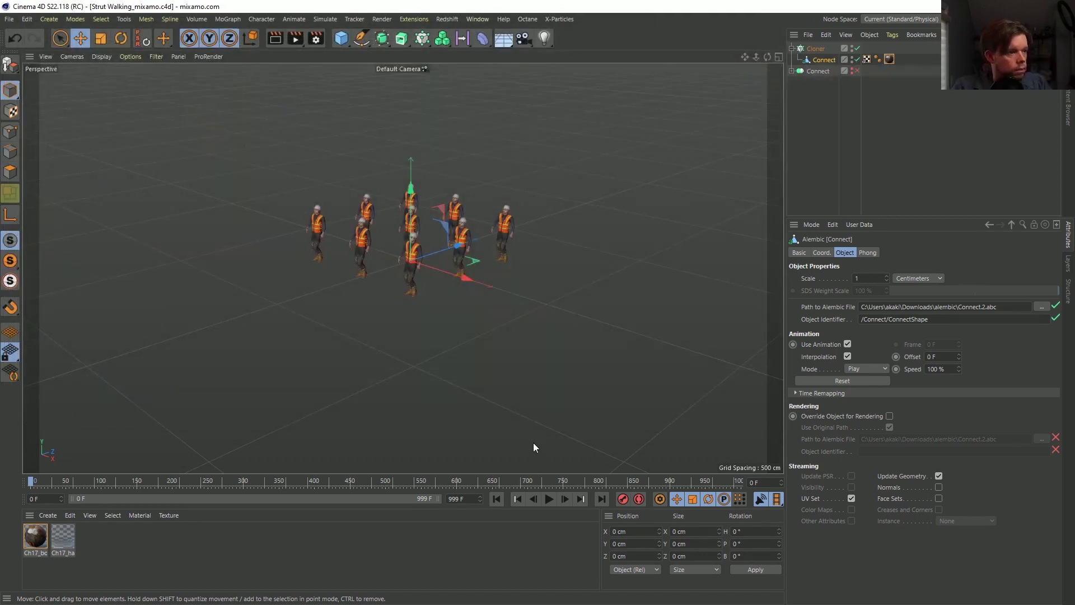
Zoom in on the bearded worker's face, zoom back out, and play the walking animation.
alt+right_drag(456, 272, 734, 230)
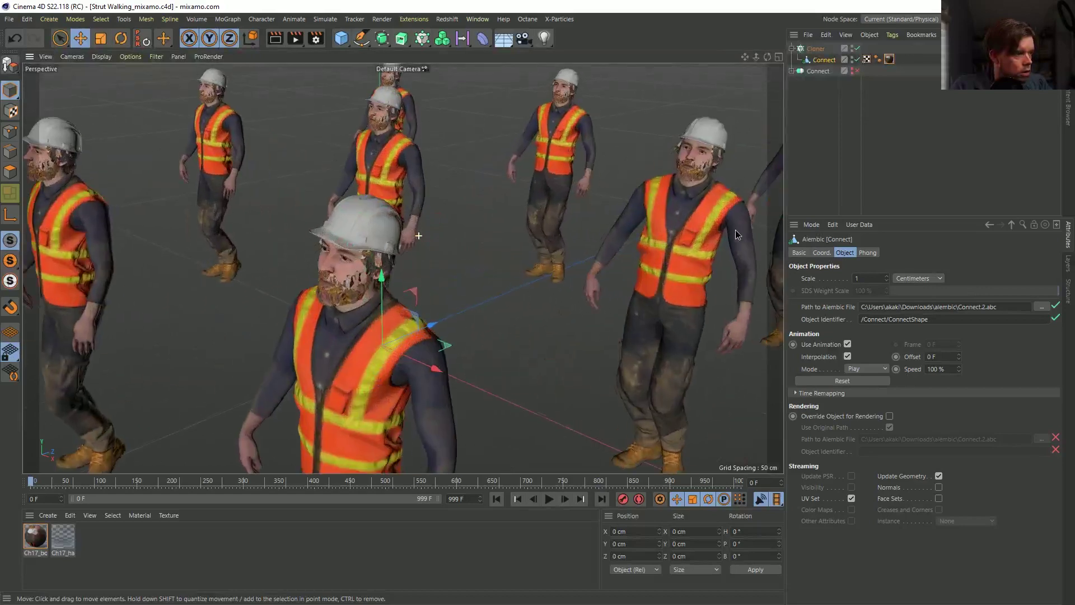
scroll(377, 285, up, 10)
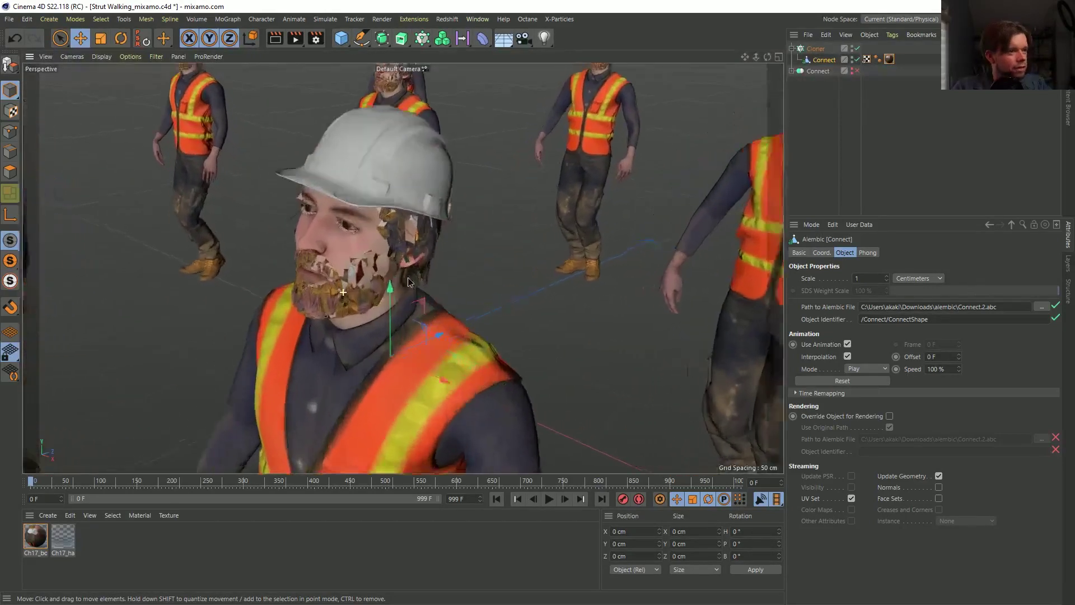
alt+drag(347, 243, 267, 250)
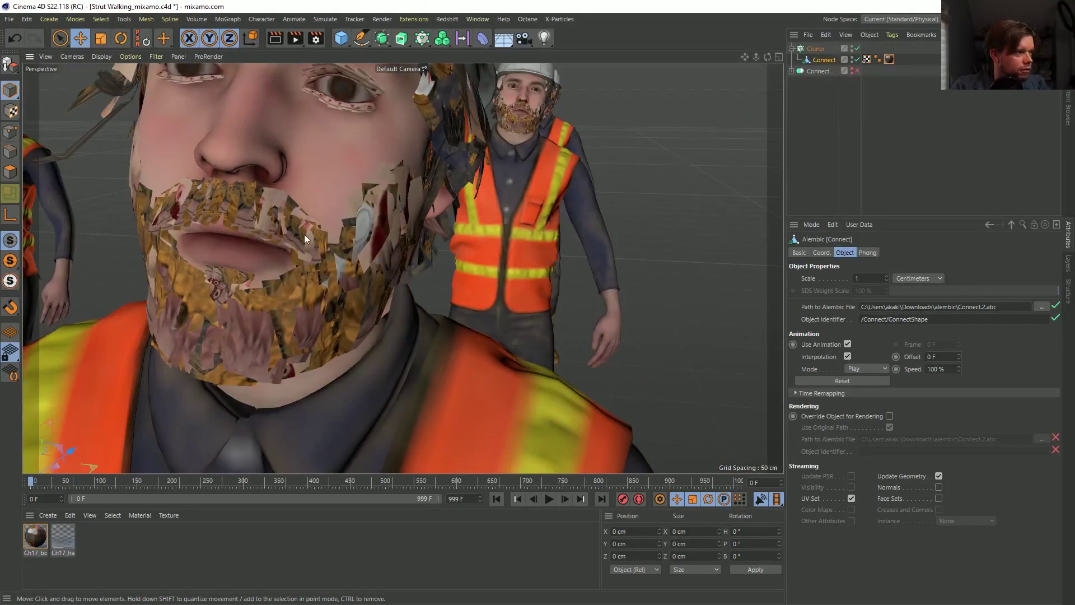
scroll(191, 221, down, 12)
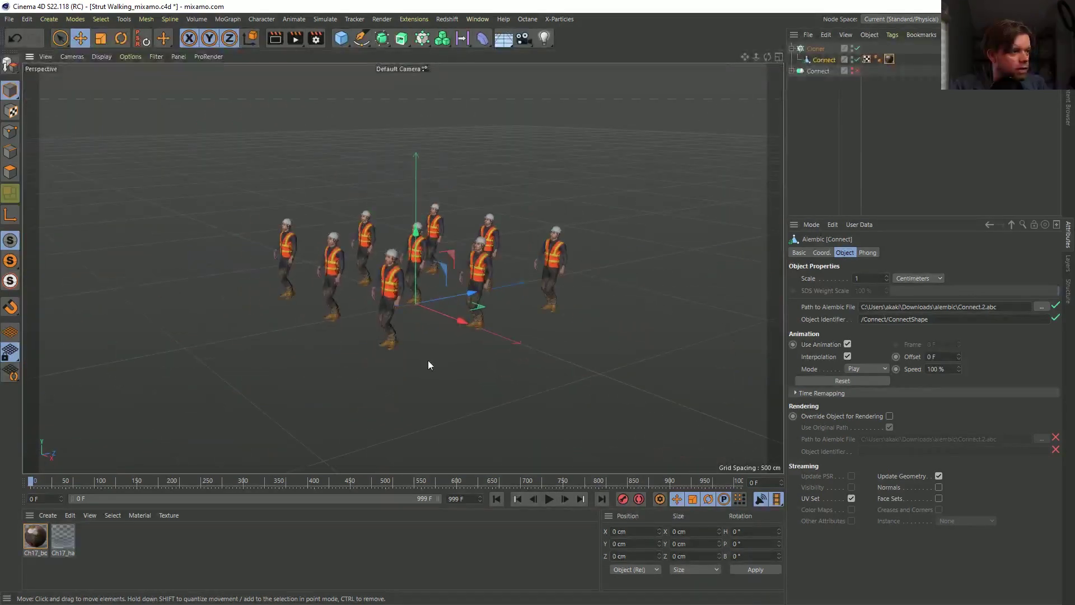
alt+drag(405, 261, 448, 269)
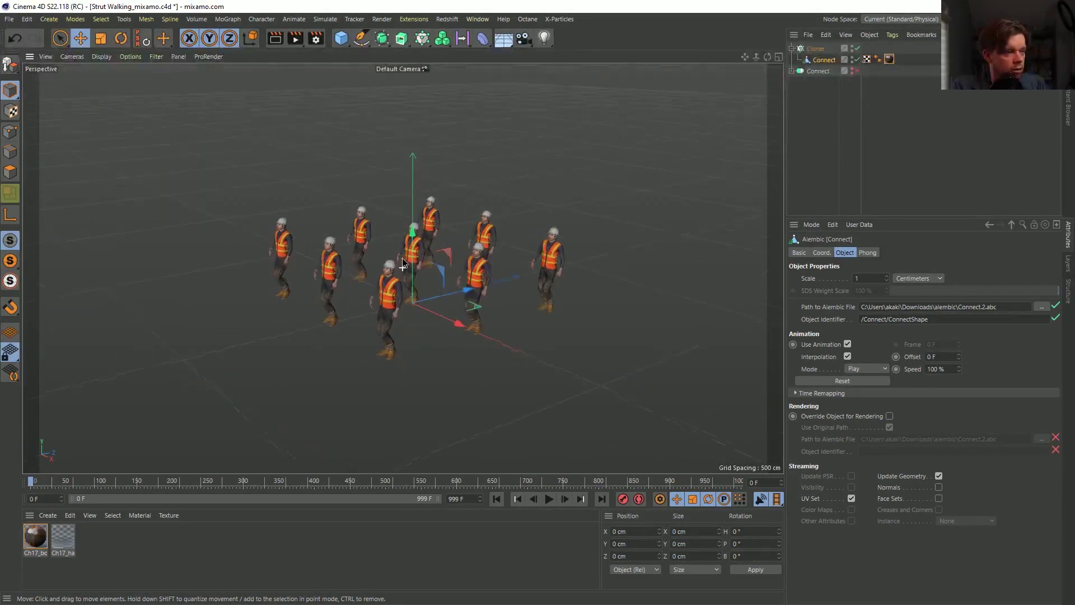
click(549, 499)
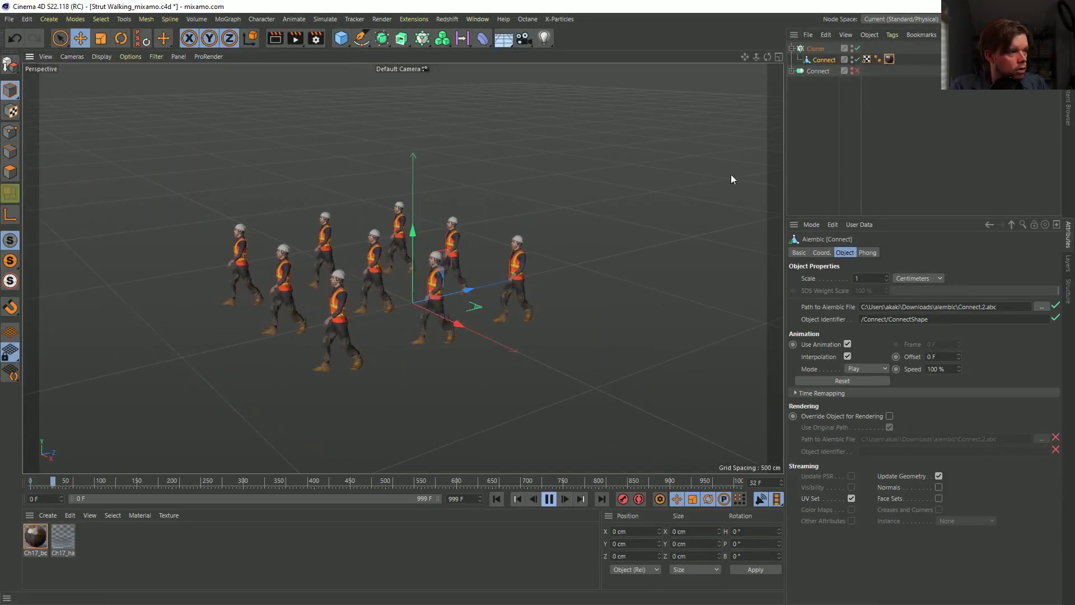
Set the worker's offset to 5 frames, duplicate it under the Cloner, and reset the copy to 0.
click(933, 356)
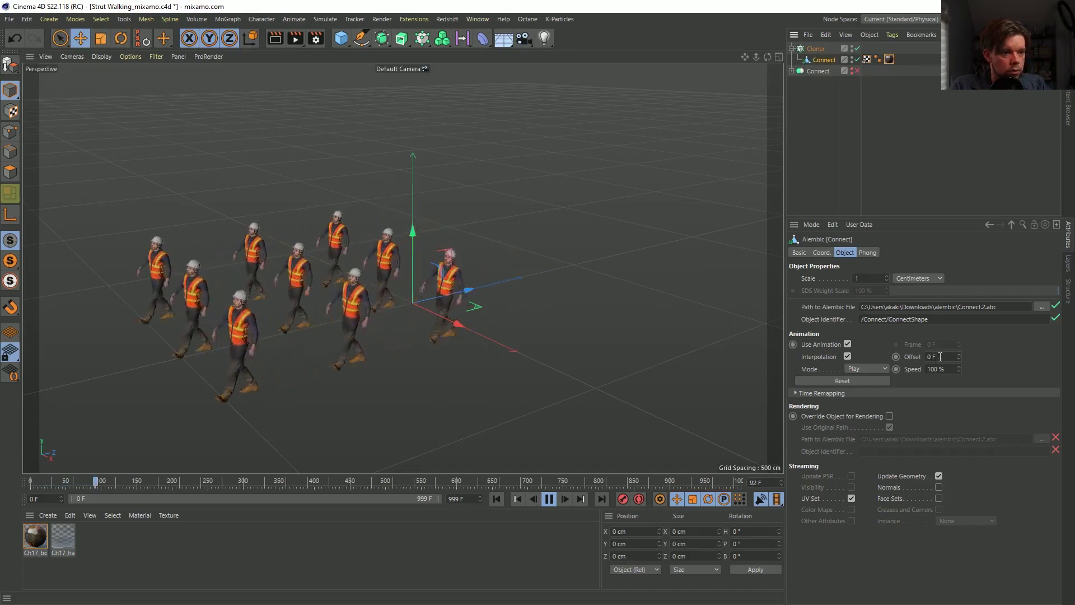
text(5)
key(Return)
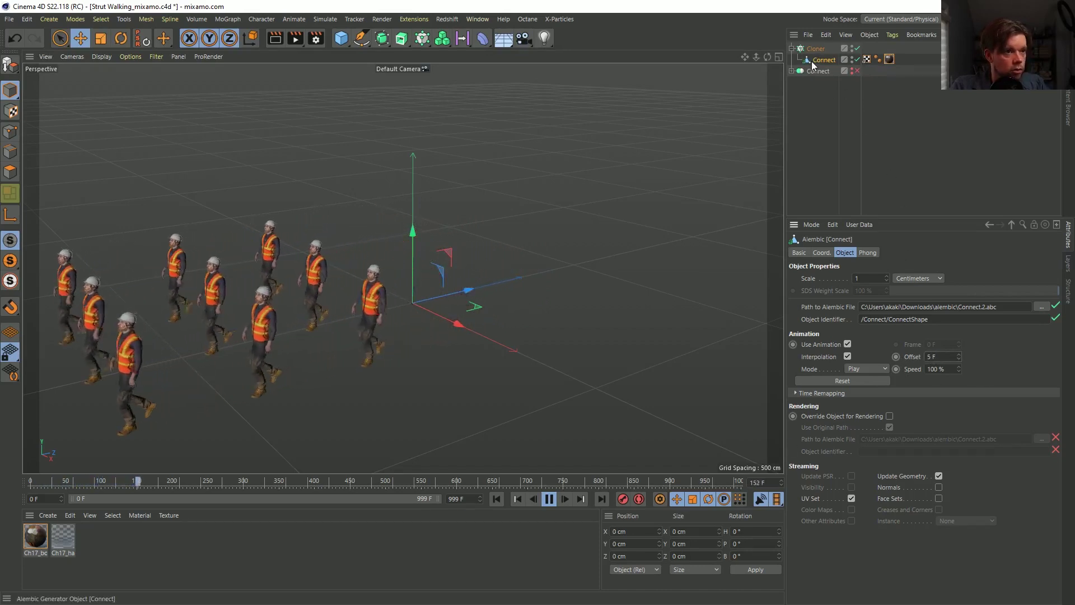
ctrl+drag(827, 62, 824, 61)
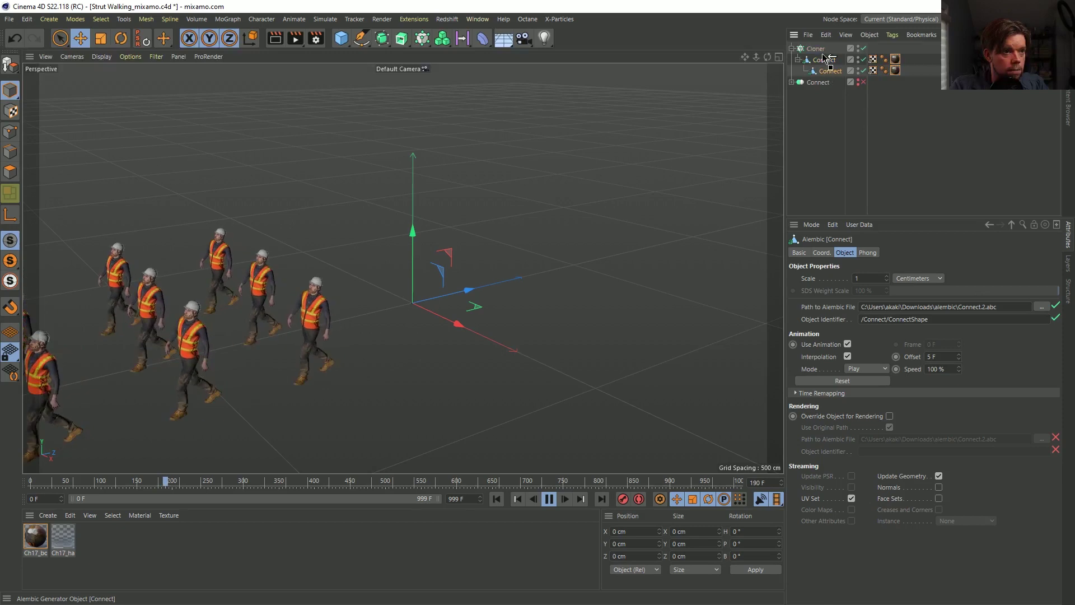
click(934, 356)
text(0)
key(Return)
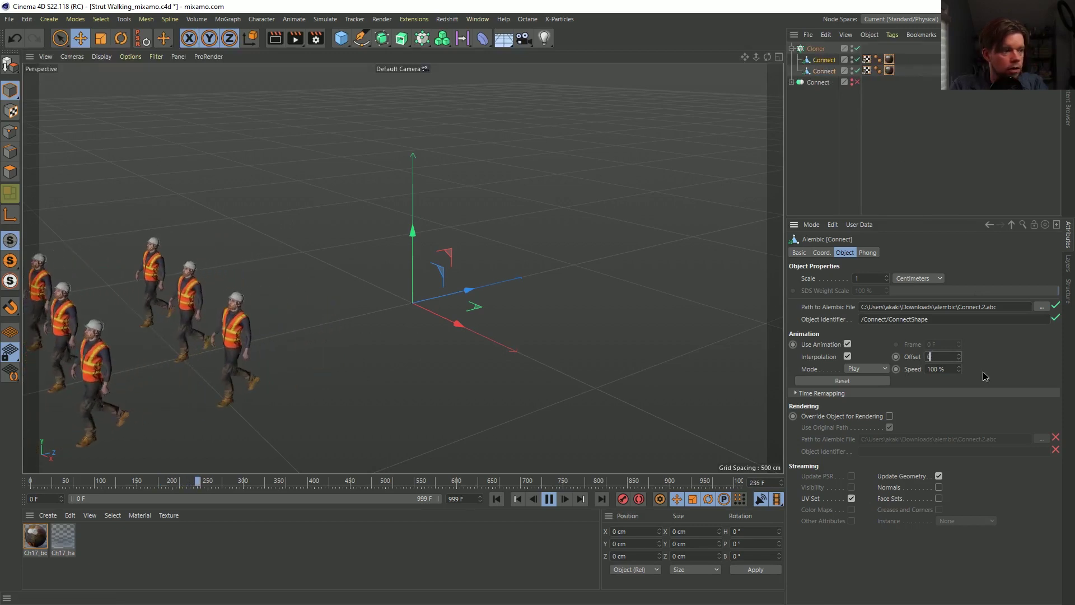
Give the second worker copy an Alembic offset of -41 frames and rewind to the start.
alt+middle_drag(253, 395, 468, 309)
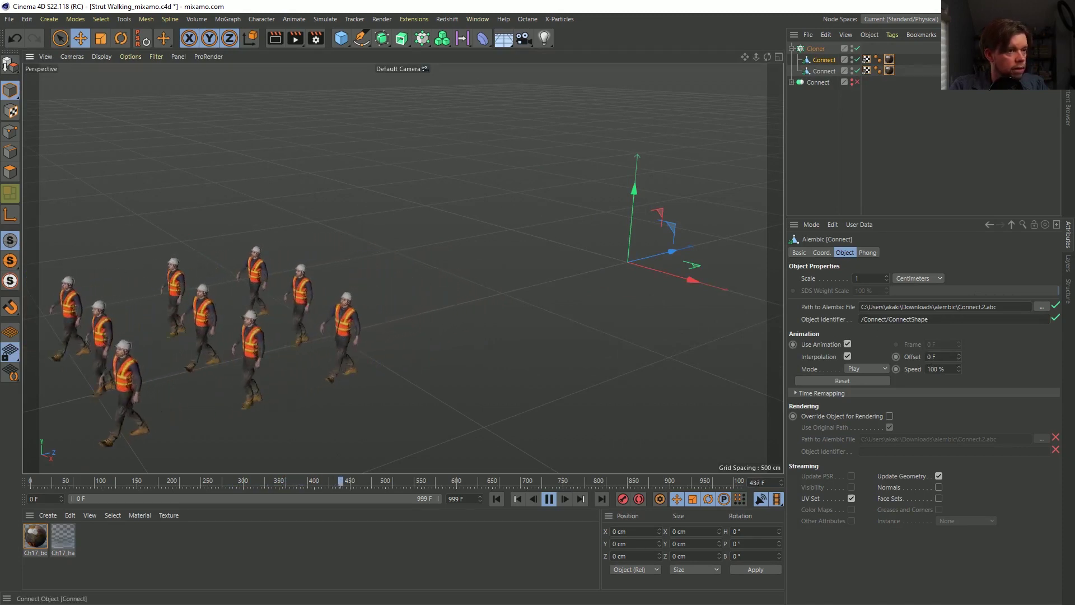
click(824, 61)
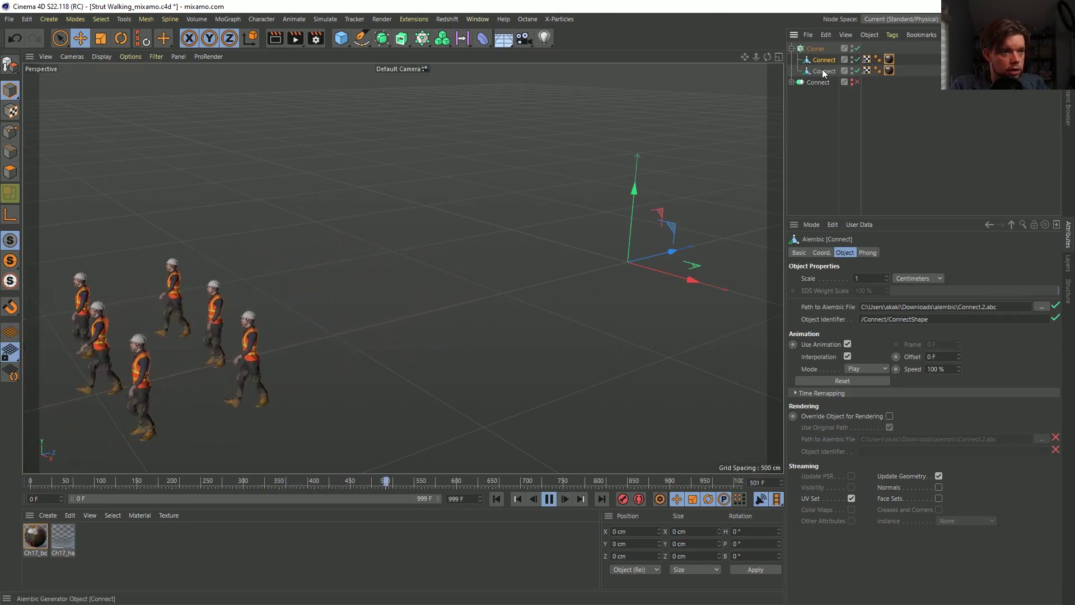
click(822, 71)
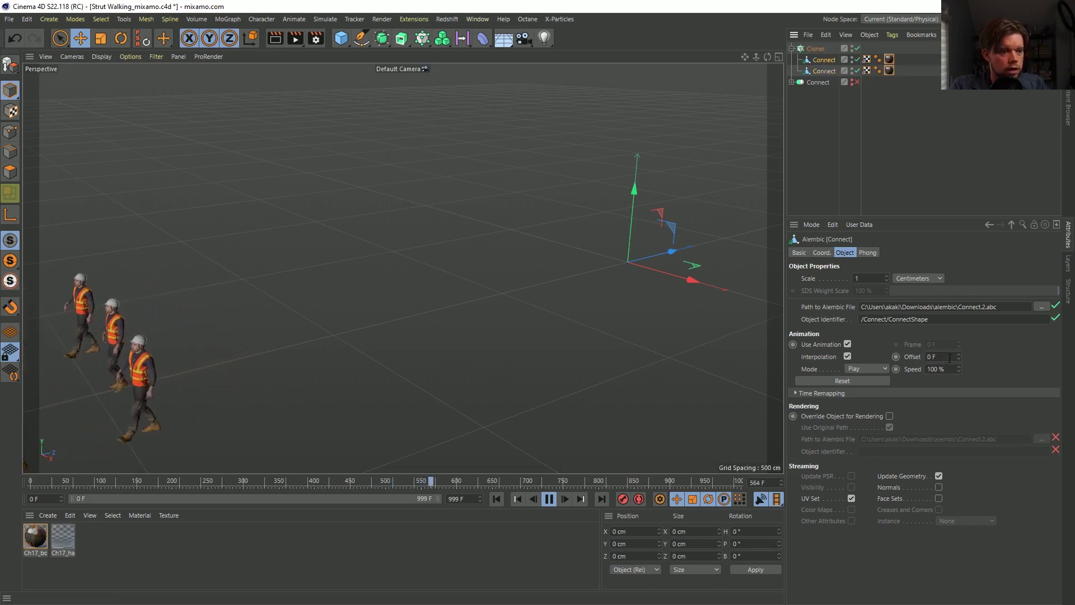
drag(958, 357, 950, 377)
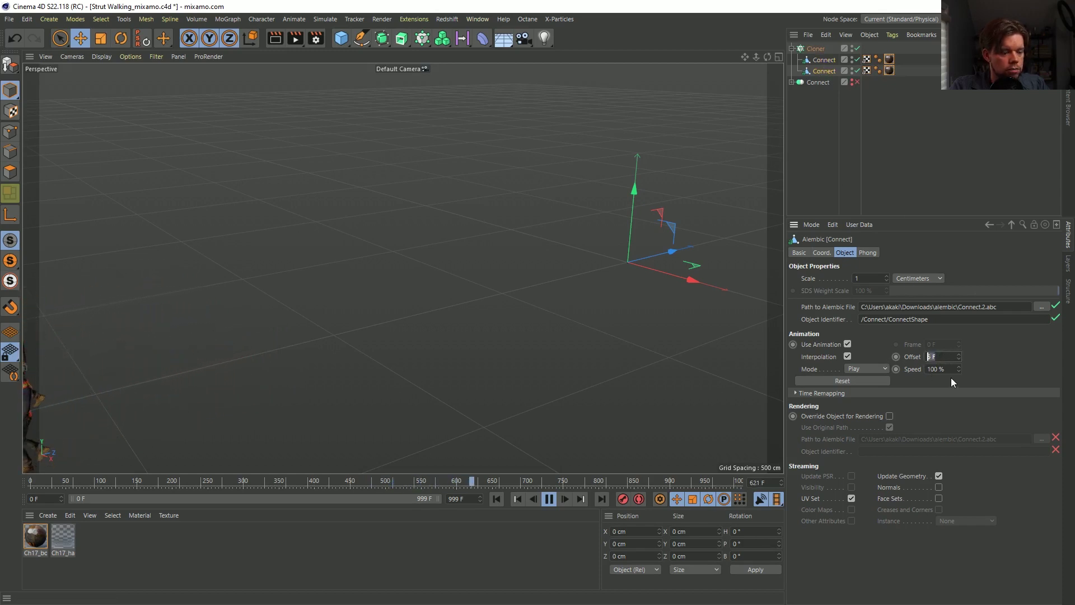
click(496, 499)
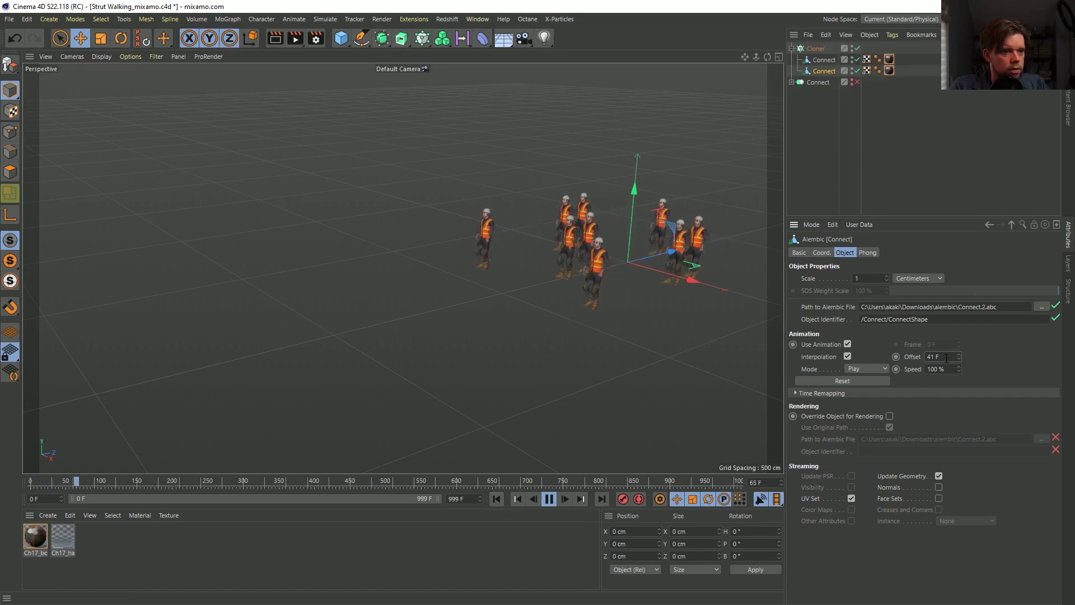
click(928, 357)
text(-)
key(Return)
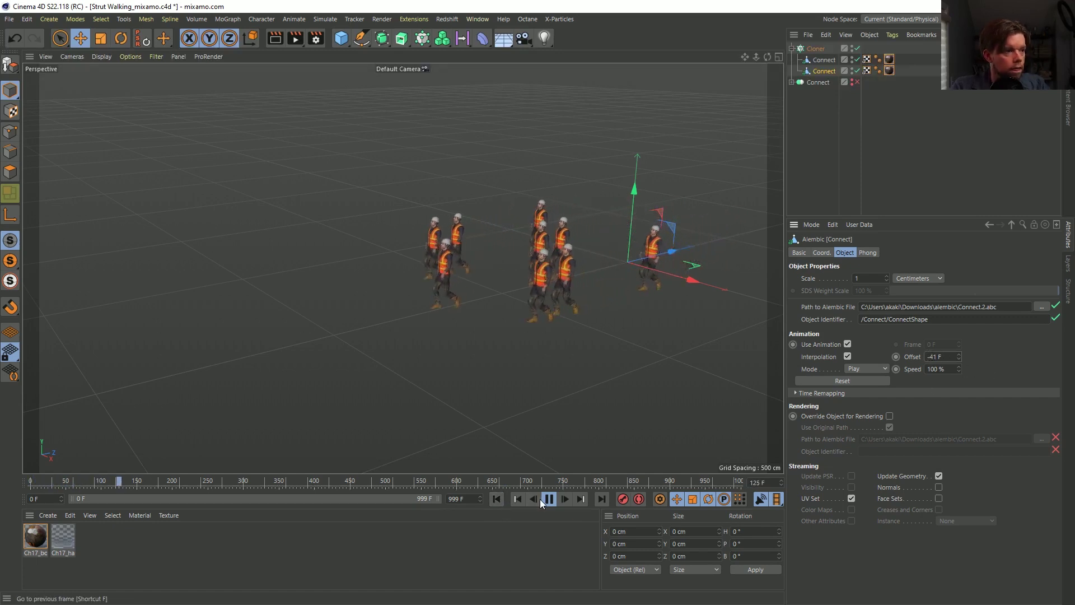
click(499, 499)
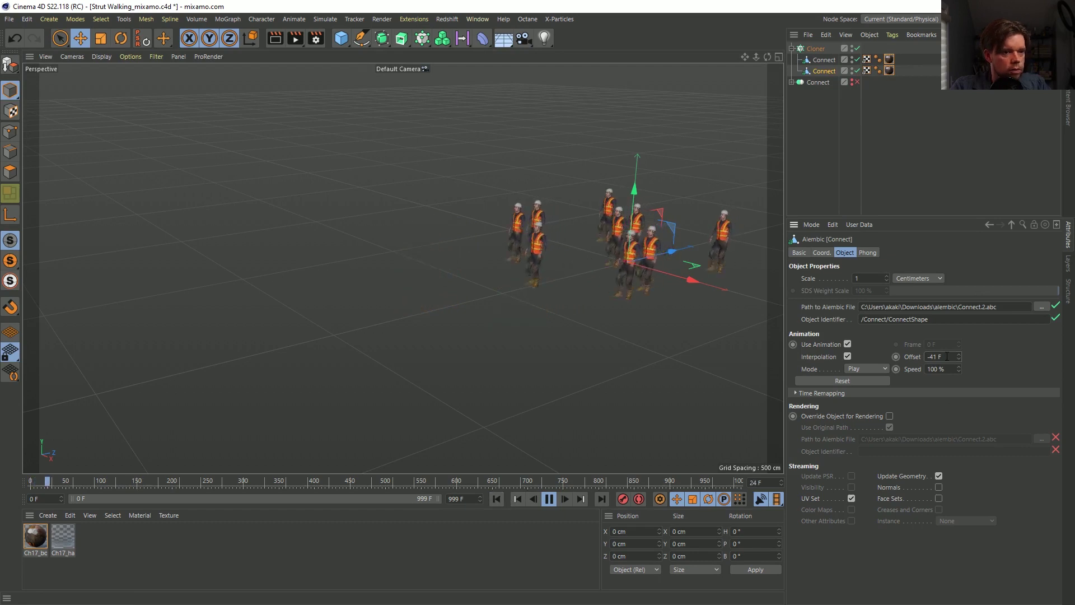
click(815, 48)
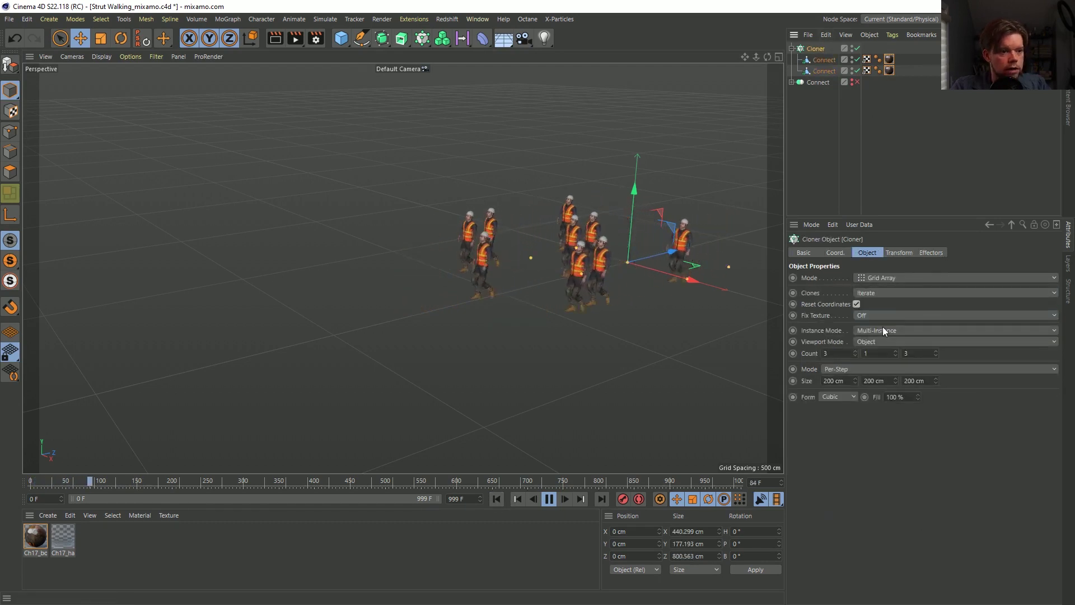
Try the clone distribution options, then set the Cloner's Instance Mode to Multi-Instance.
click(878, 332)
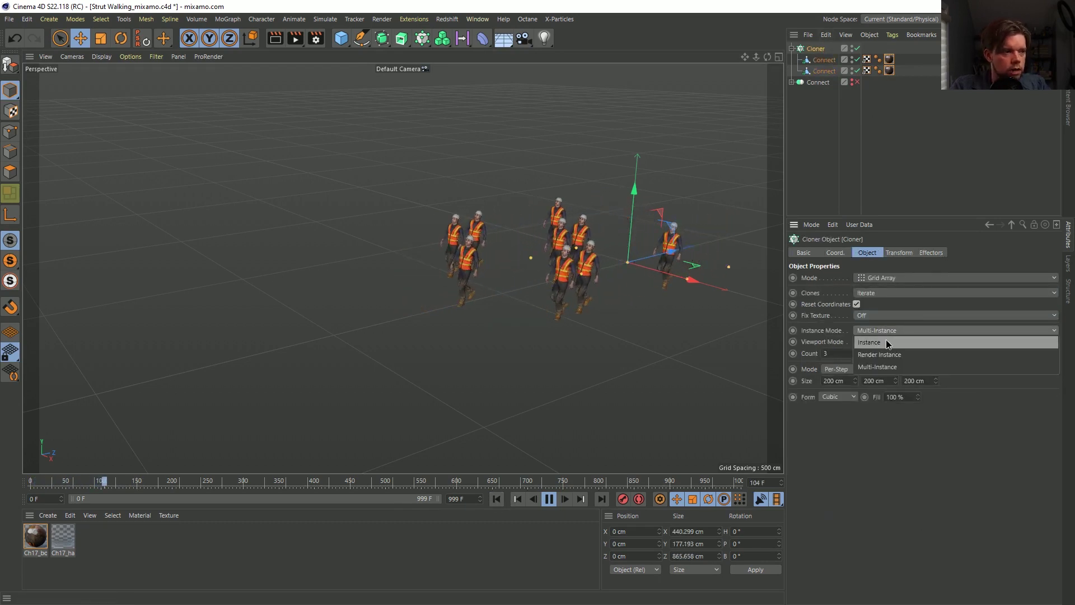
click(878, 342)
click(862, 293)
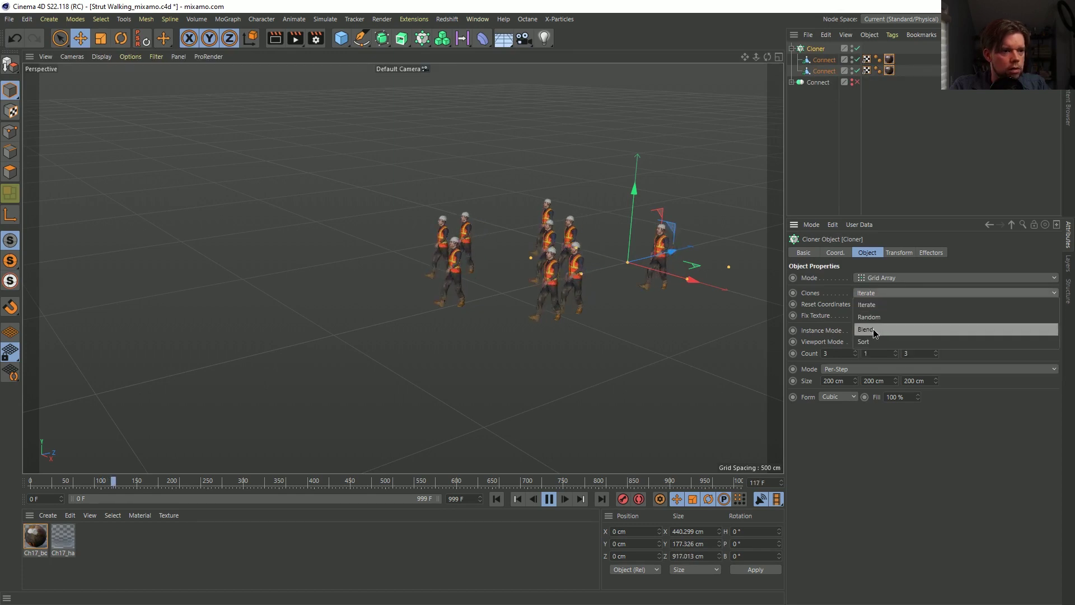
click(873, 328)
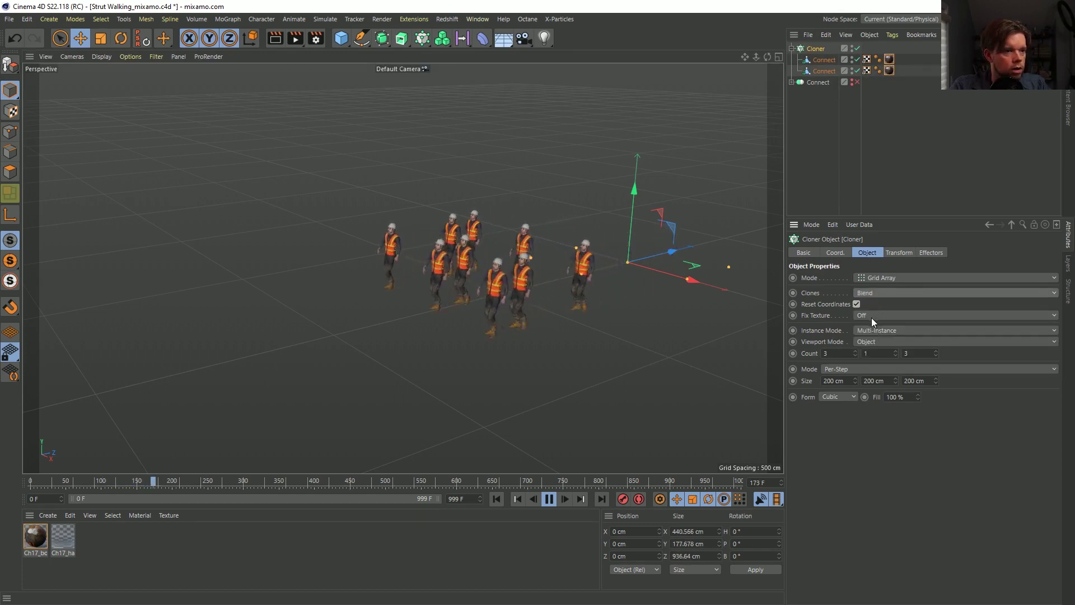
click(891, 343)
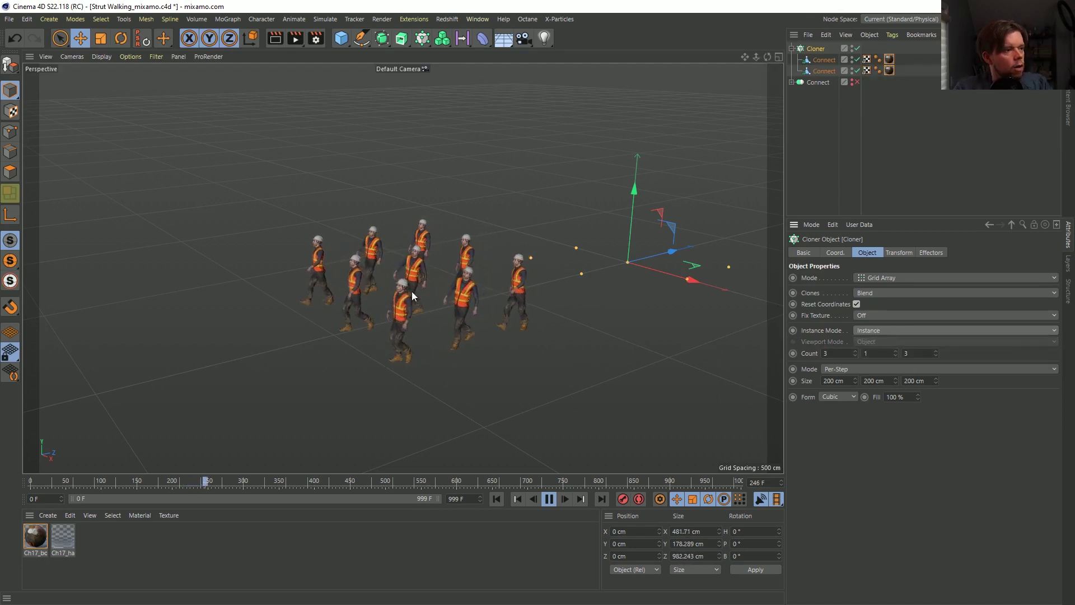
alt+drag(411, 292, 361, 296)
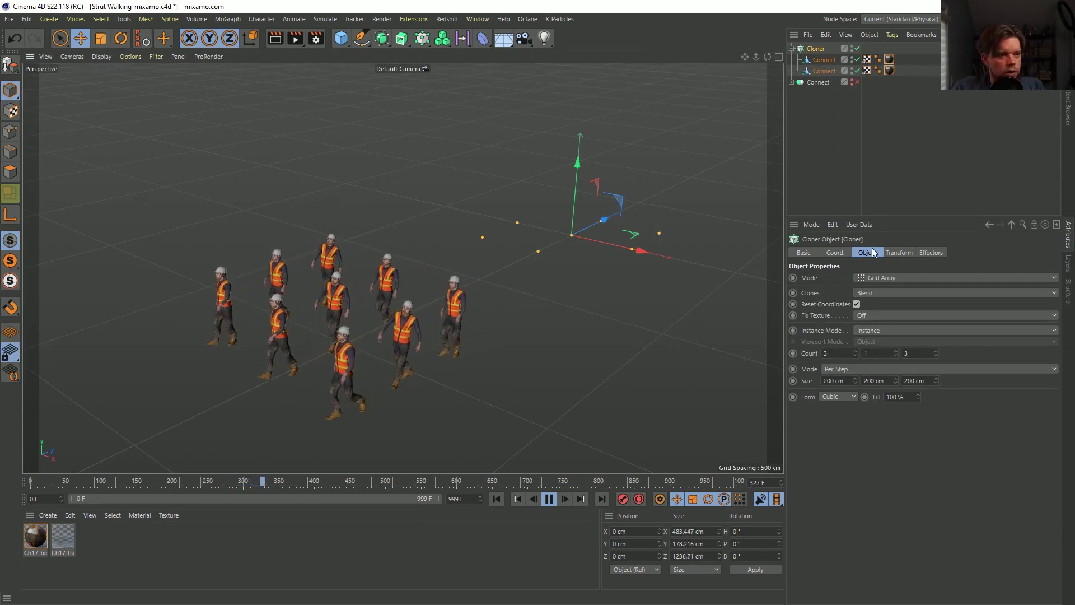
click(874, 330)
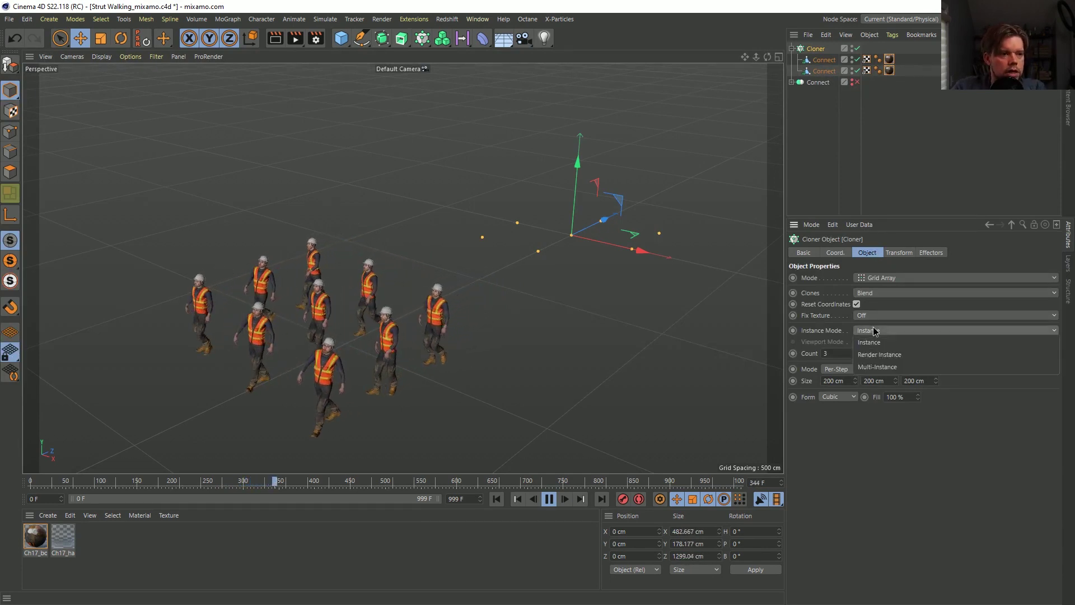
click(894, 367)
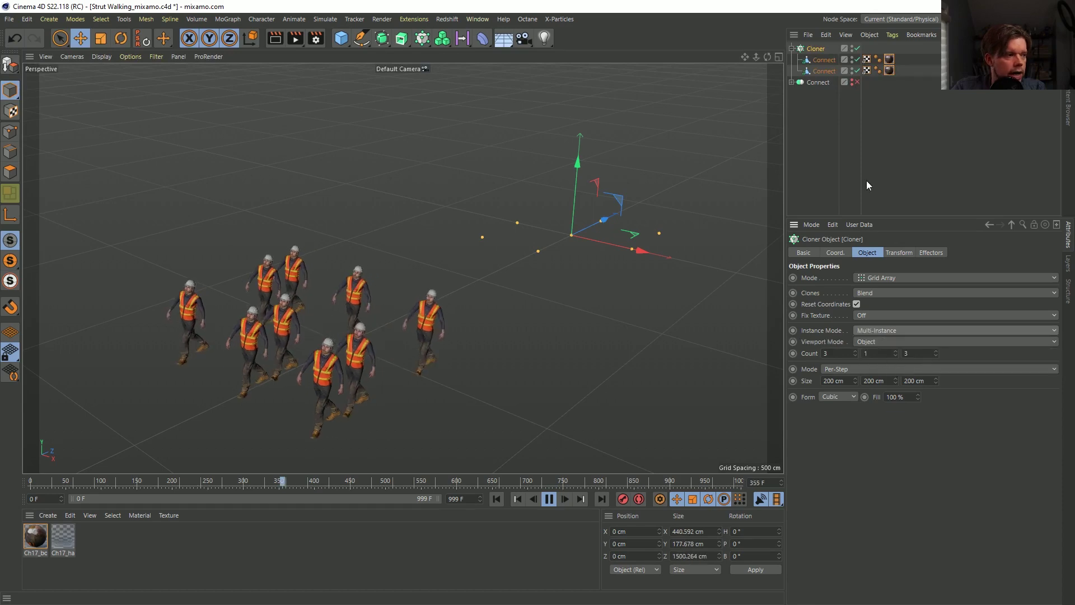
Shift the lower walker's offset and duplicate both Connect walkers as Connect.1 and Connect.2.
click(824, 71)
drag(958, 357, 1002, 364)
ctrl+click(824, 60)
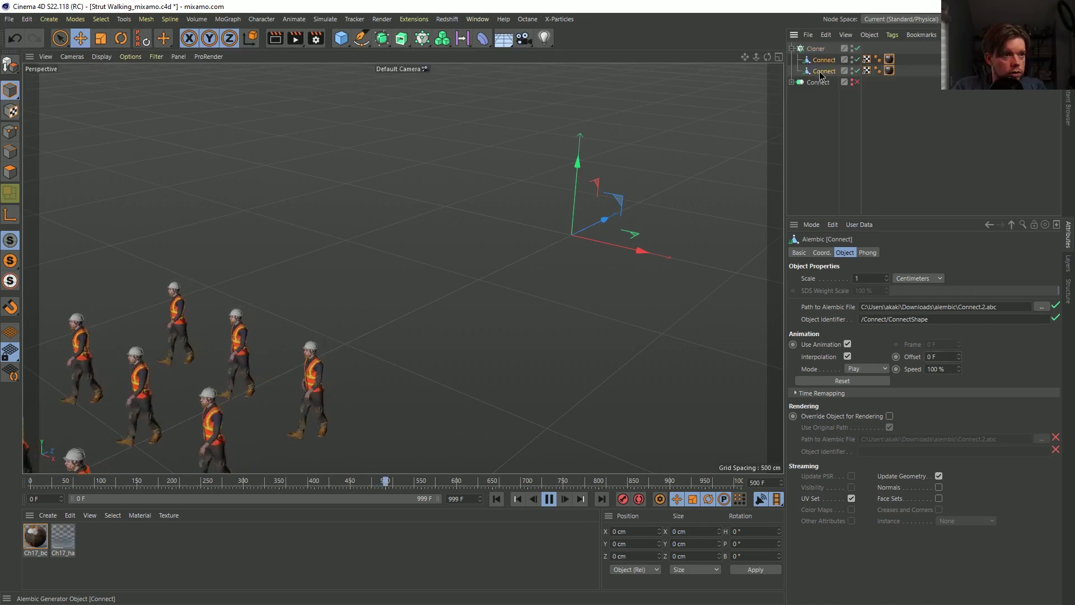
ctrl+drag(829, 60, 813, 96)
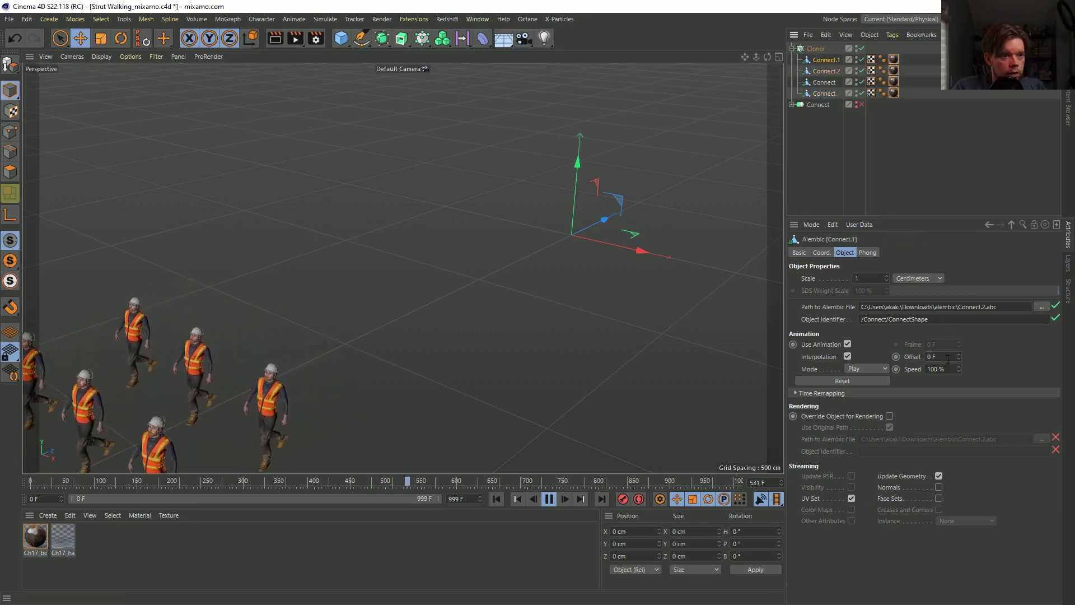
click(826, 71)
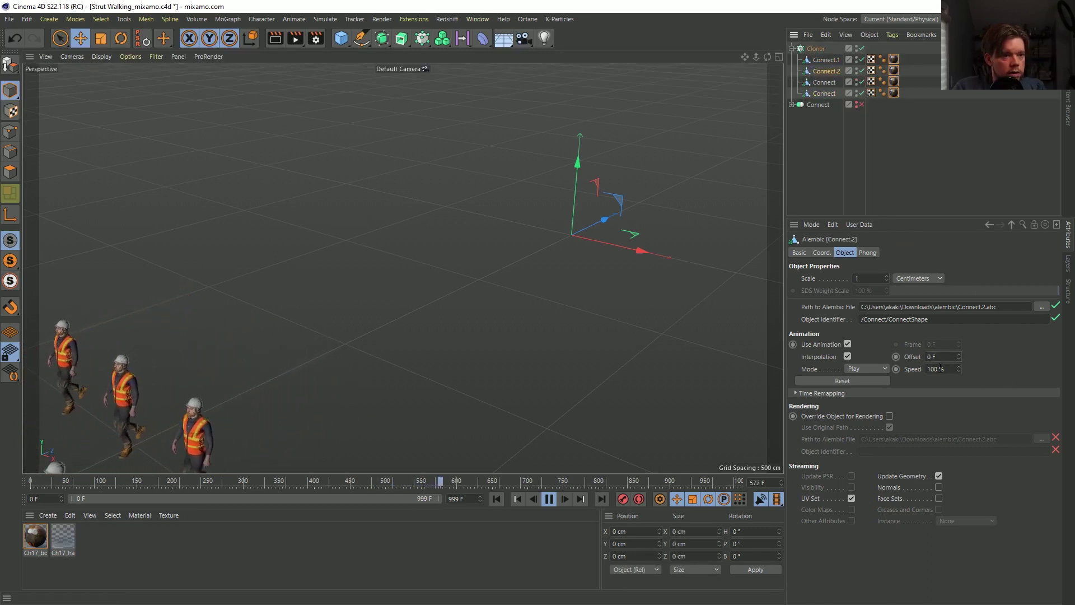
Give Connect.2 a staggered offset, move another Connect to the top of the Cloner's children, and rewind to frame 0.
double_click(931, 357)
click(824, 82)
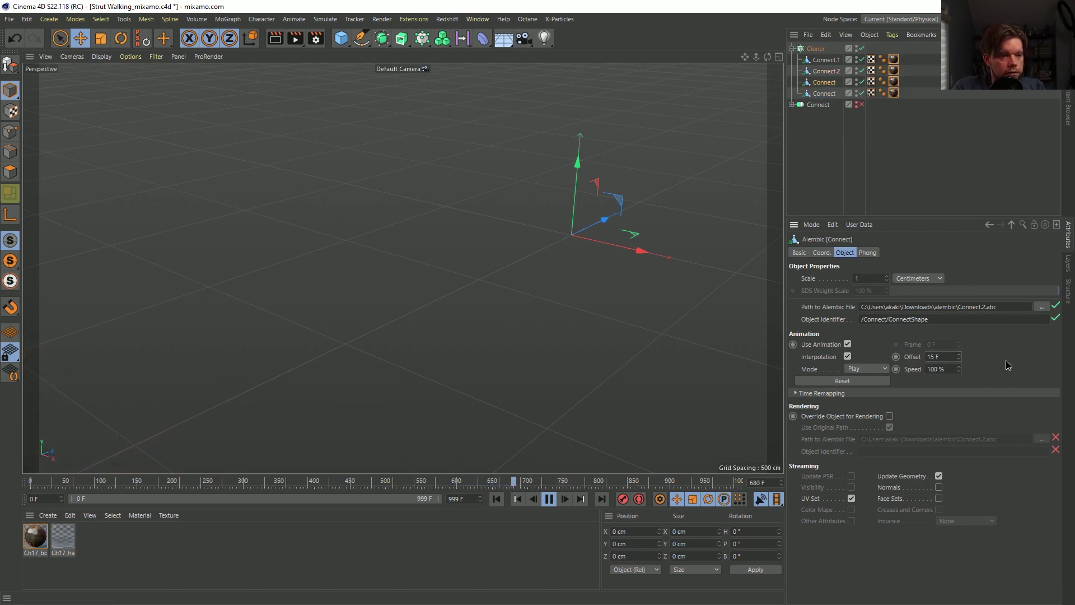
drag(823, 63, 824, 54)
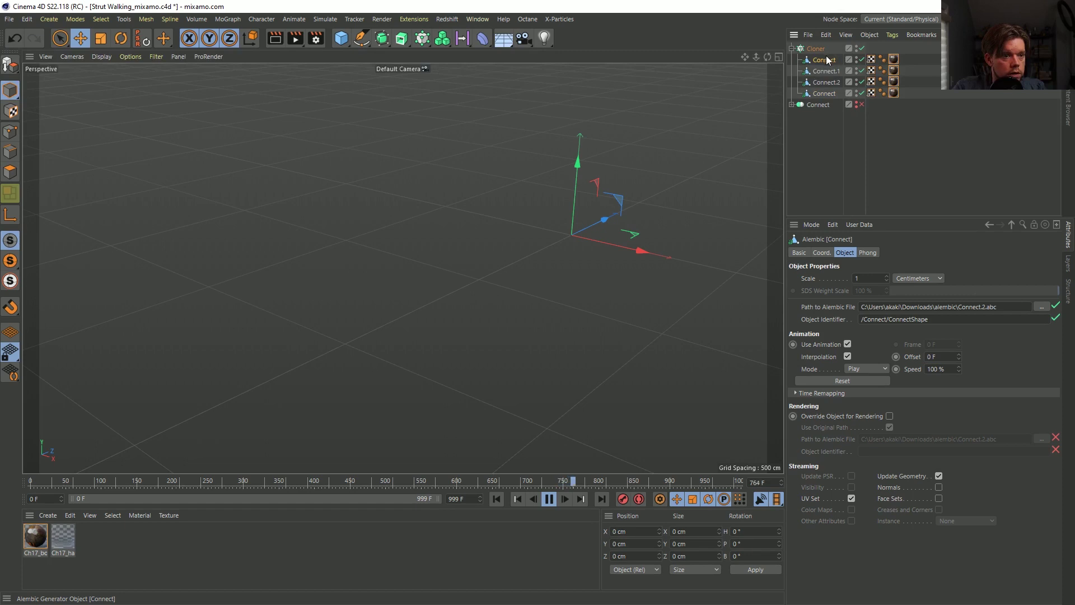
click(497, 497)
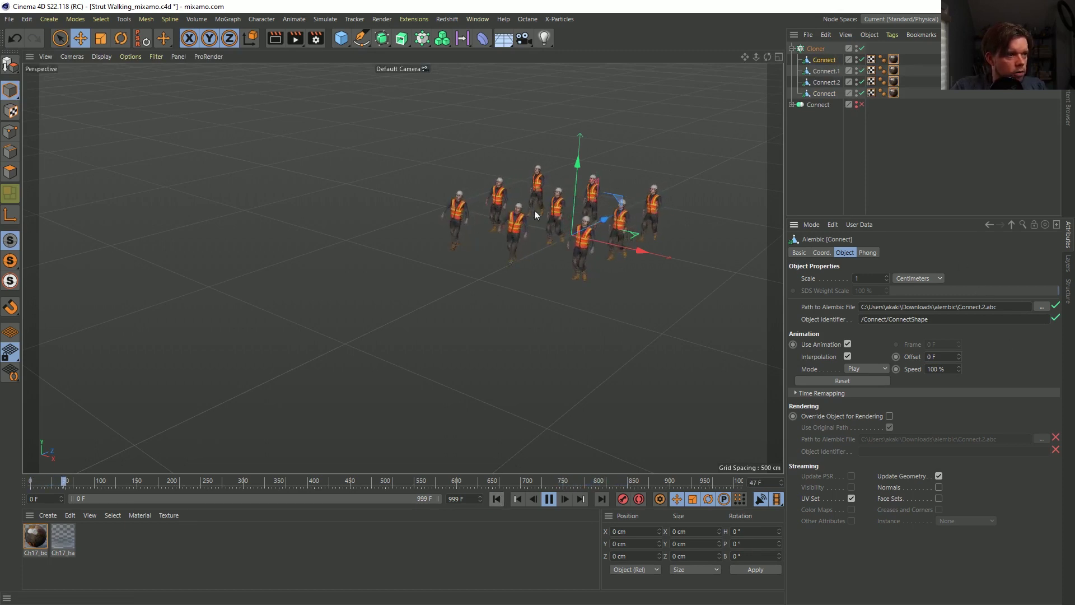
click(548, 498)
click(496, 498)
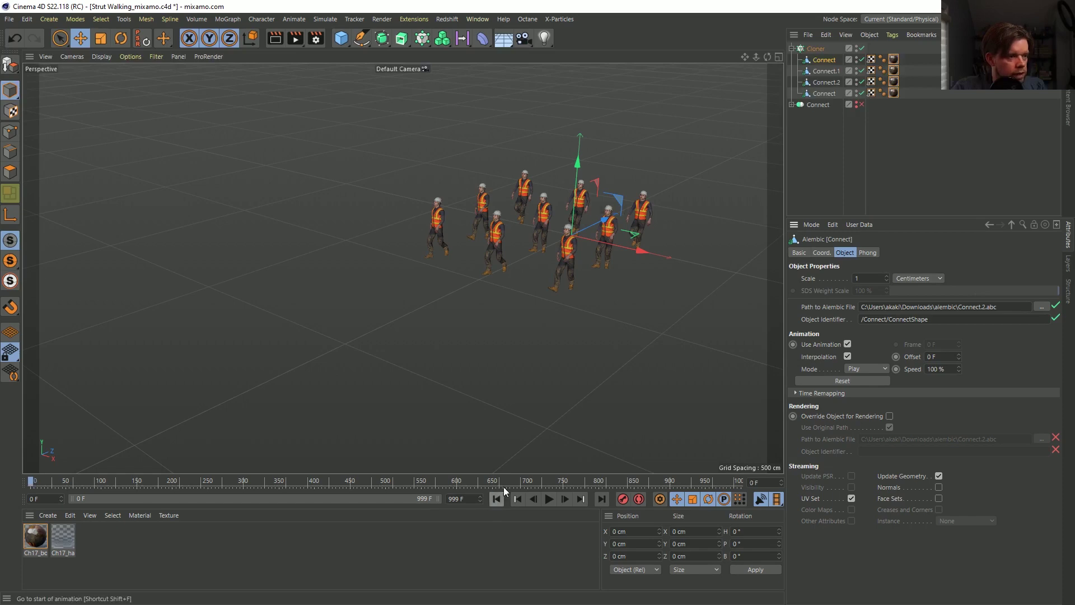
click(814, 50)
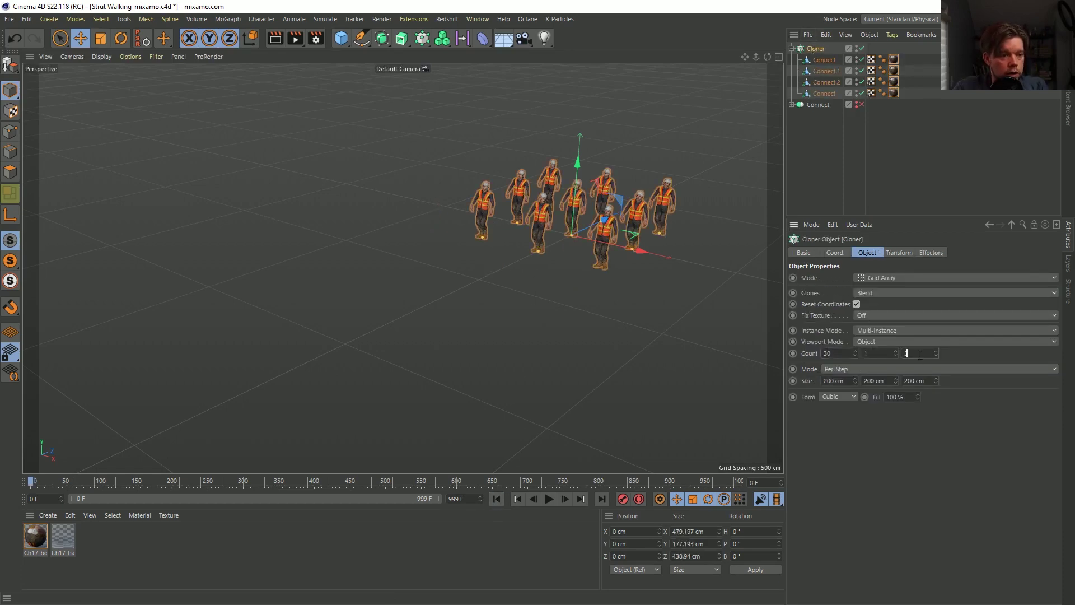
Set the Cloner's Z count to 30 and view the crowd from ground level.
text(30)
key(Return)
scroll(479, 230, up, 6)
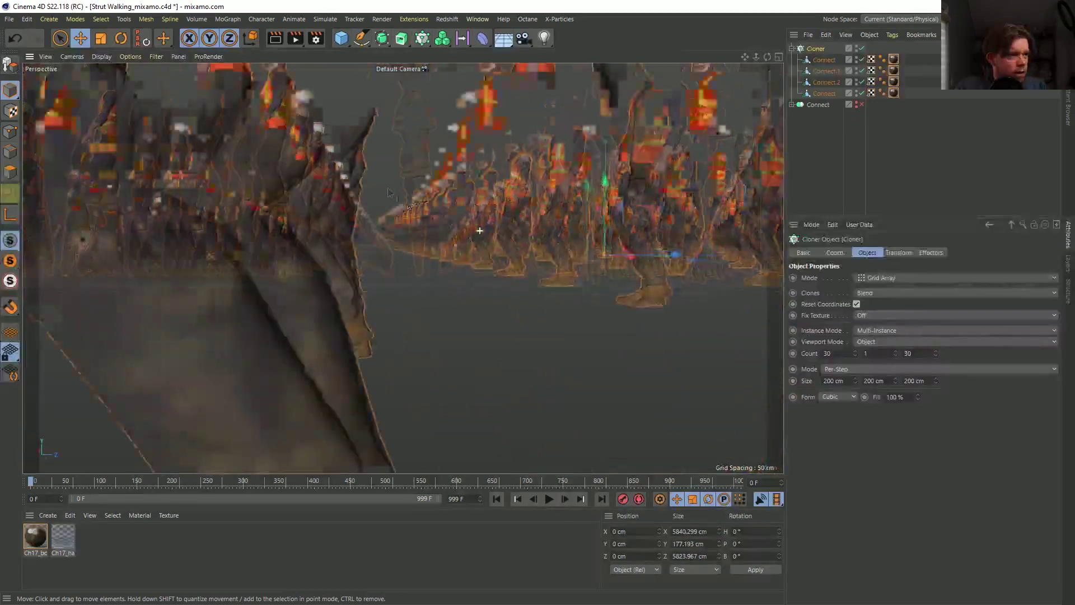
scroll(479, 230, down, 10)
scroll(497, 222, up, 3)
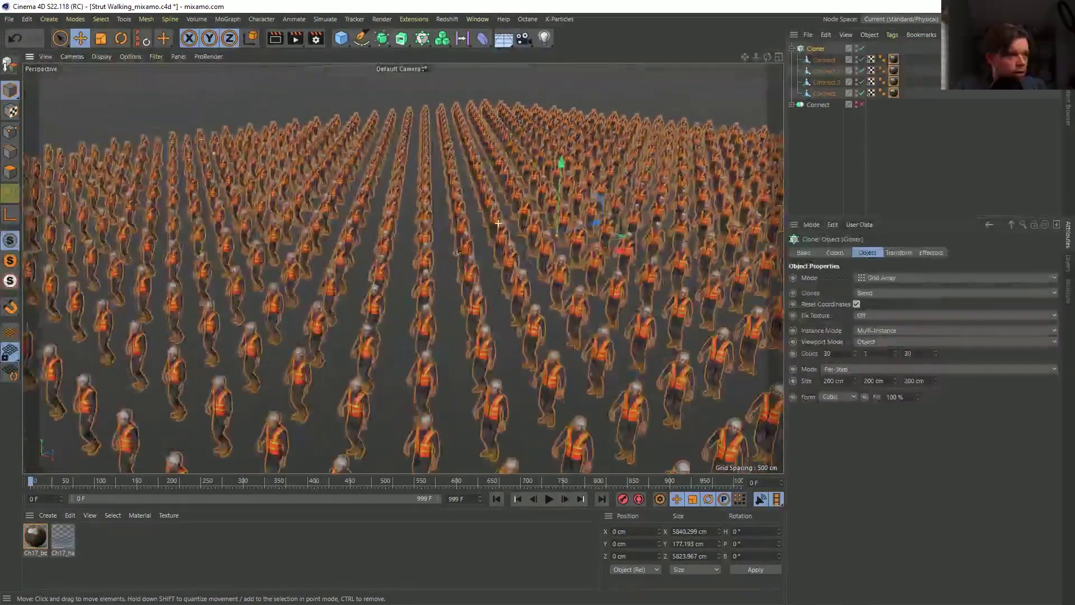
scroll(497, 223, up, 3)
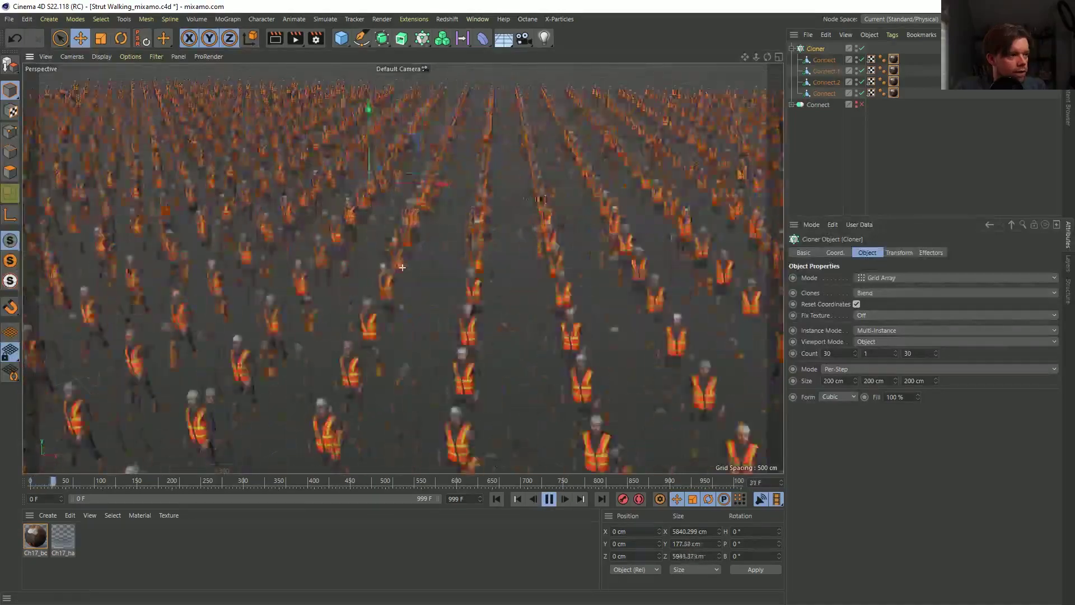
mouse_move(402, 267)
alt+mouse_down()
mouse_move(408, 328)
mouse_move(454, 287)
mouse_move(453, 330)
mouse_move(334, 330)
alt+mouse_up()
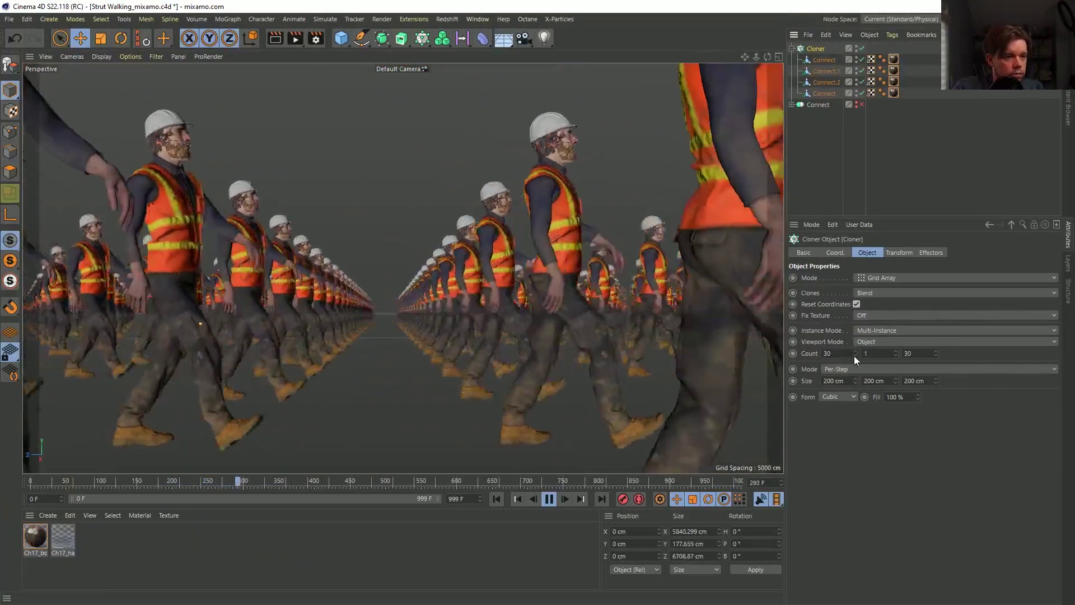
Lower the grid counts to 29 along X and 28 along Z.
click(854, 356)
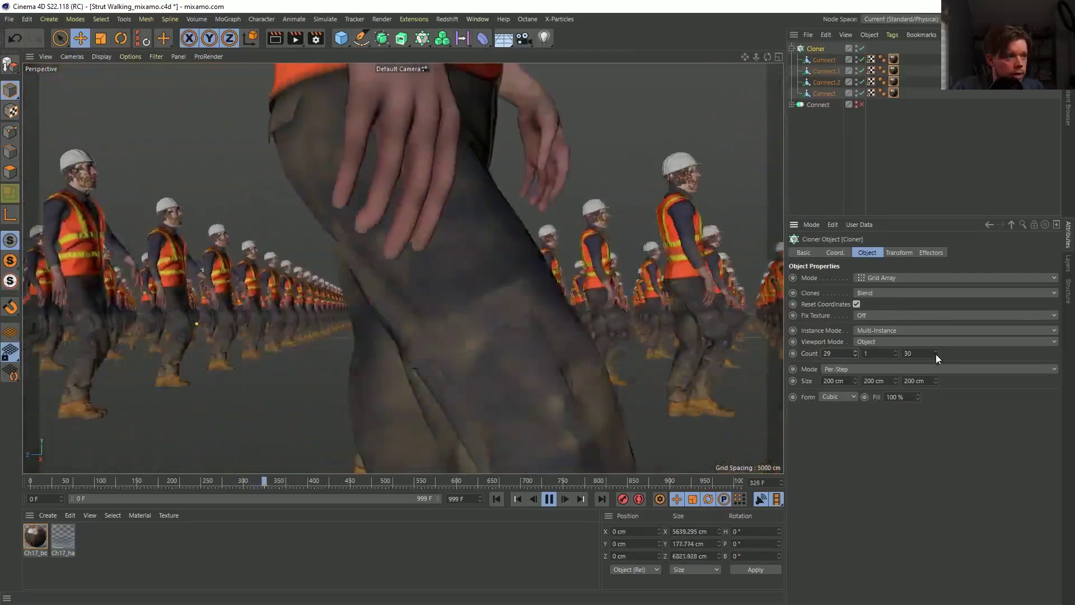
click(935, 355)
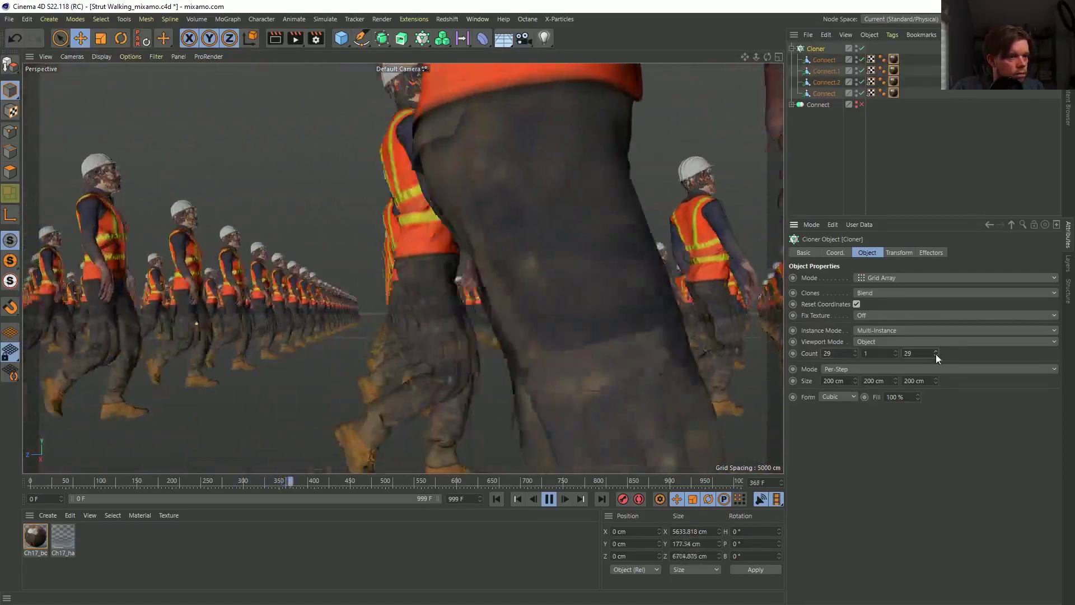
click(935, 355)
alt+drag(392, 280, 328, 371)
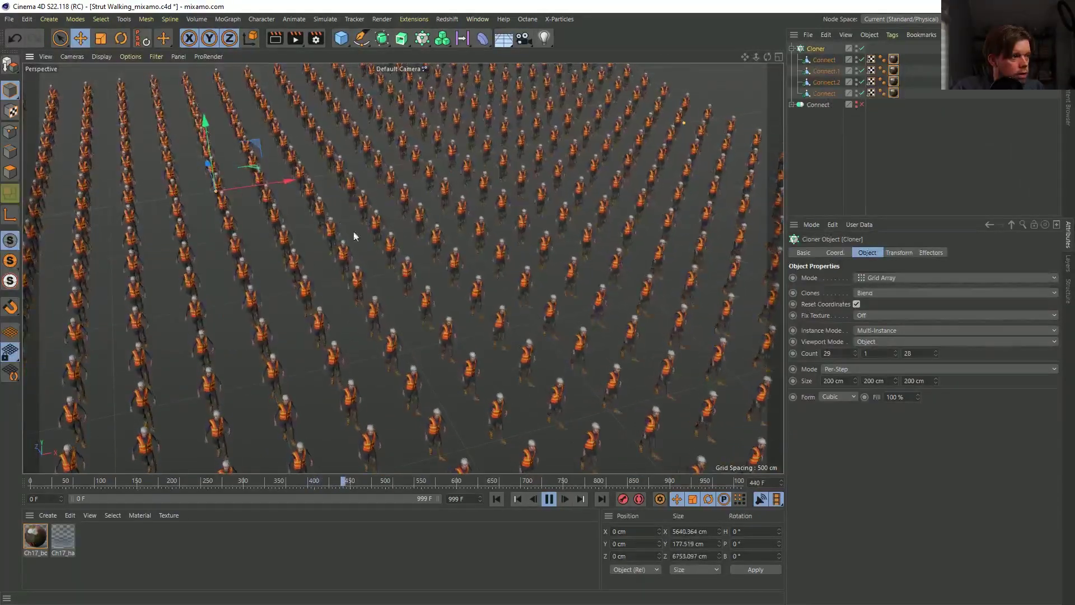
Set the Cloner's clone distribution to Random.
click(874, 291)
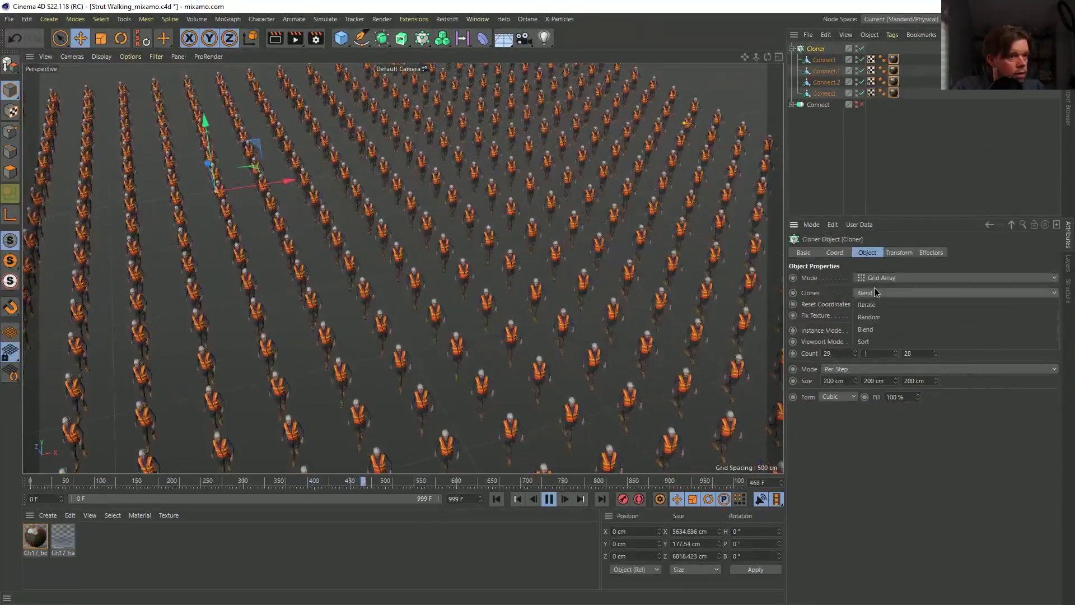
click(882, 316)
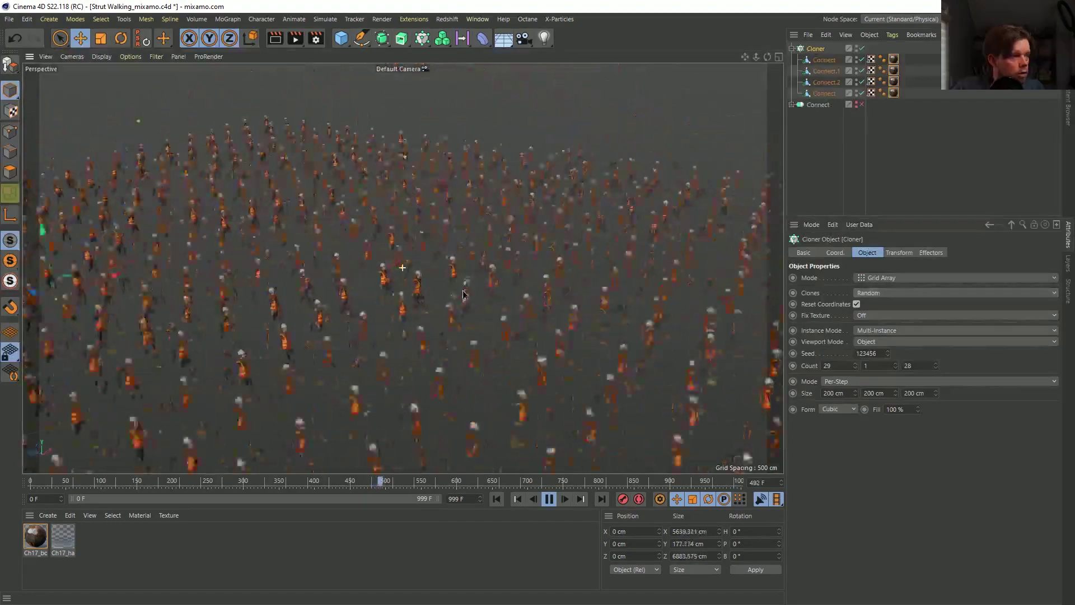
scroll(465, 297, up, 10)
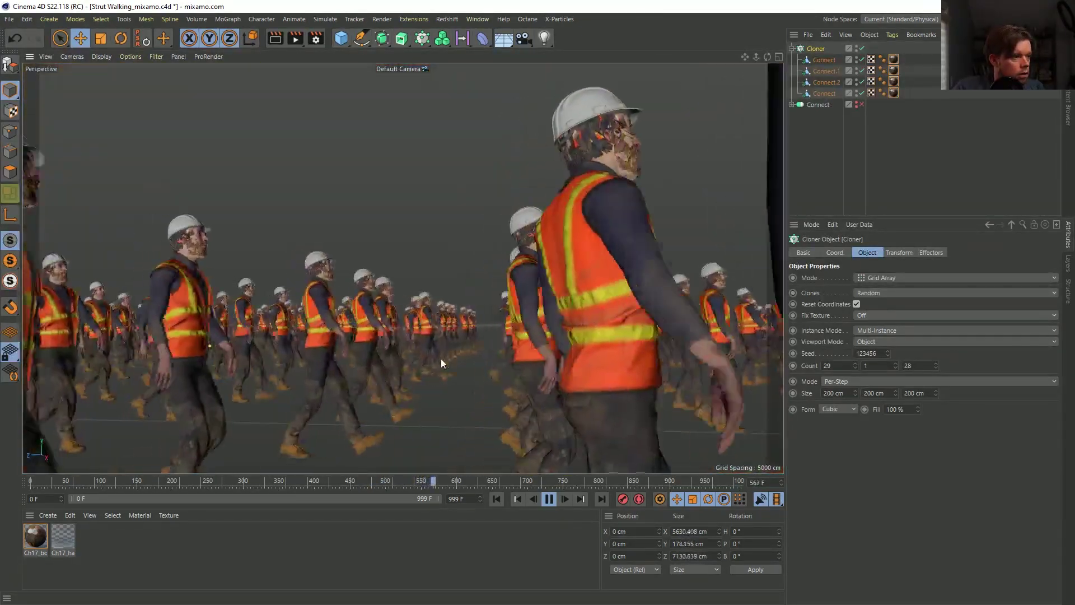
scroll(465, 347, down, 5)
alt+drag(448, 336, 429, 322)
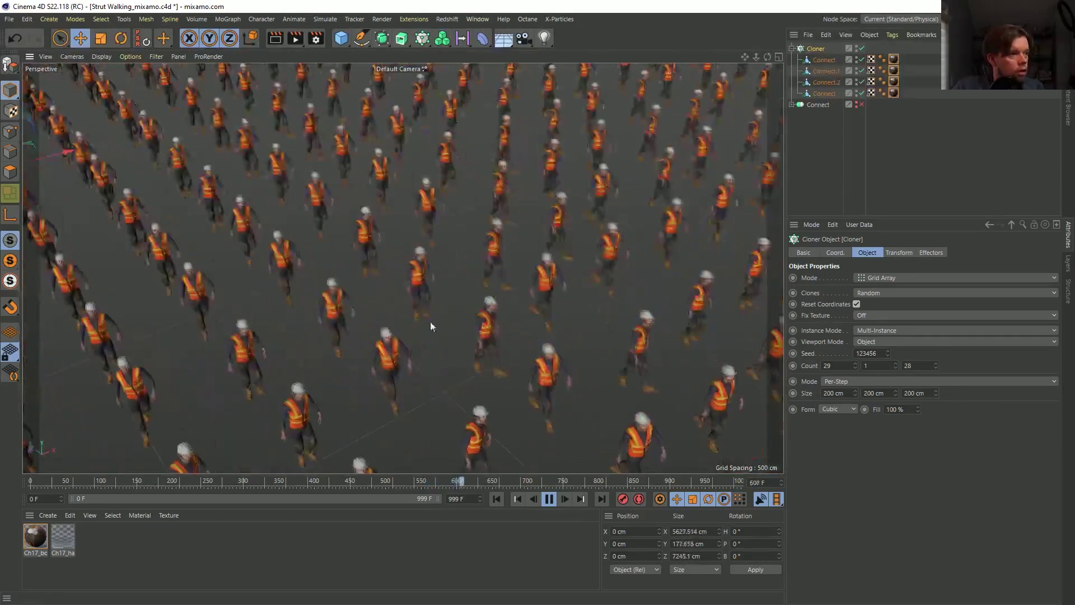
scroll(364, 336, down, 8)
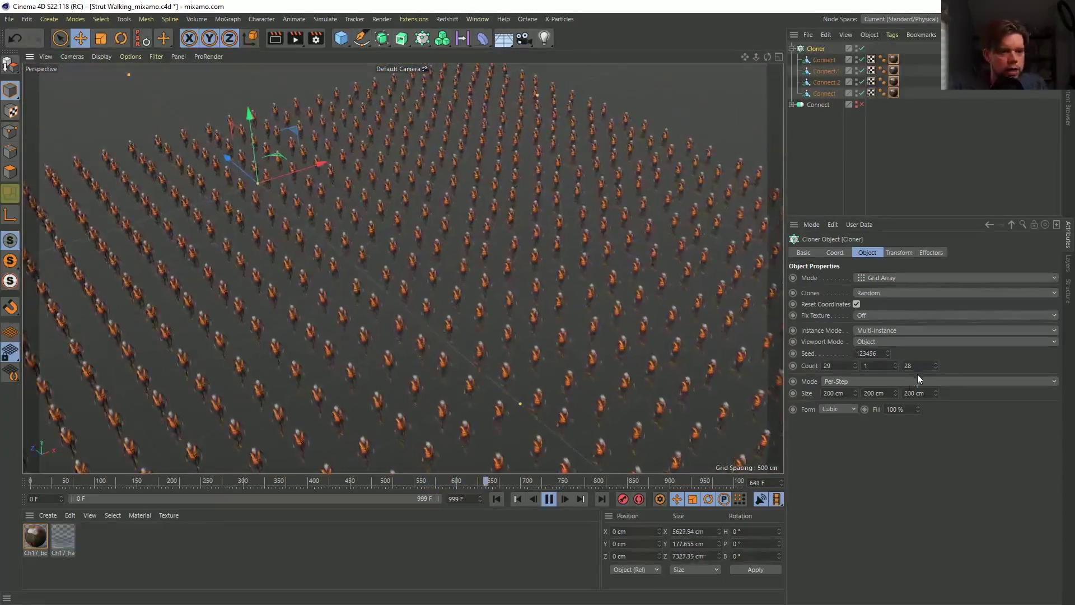
Set both the X and Z grid counts to 11.
double_click(918, 366)
text(11)
click(845, 365)
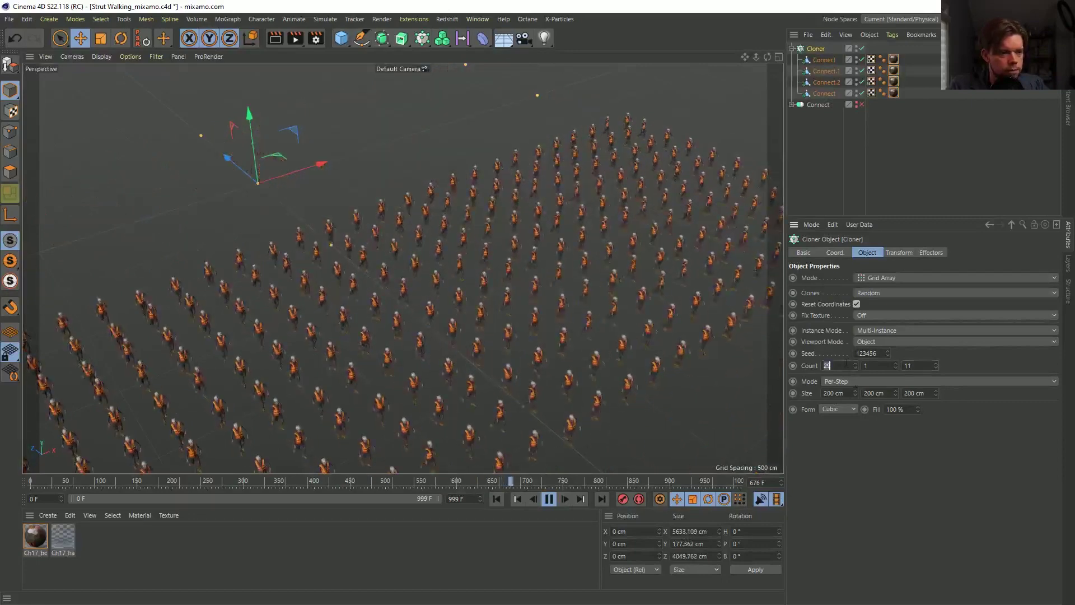
text(11)
key(Return)
mouse_move(546, 258)
alt+mouse_down()
mouse_move(404, 290)
mouse_move(420, 270)
mouse_move(444, 305)
alt+mouse_up()
scroll(444, 305, up, 5)
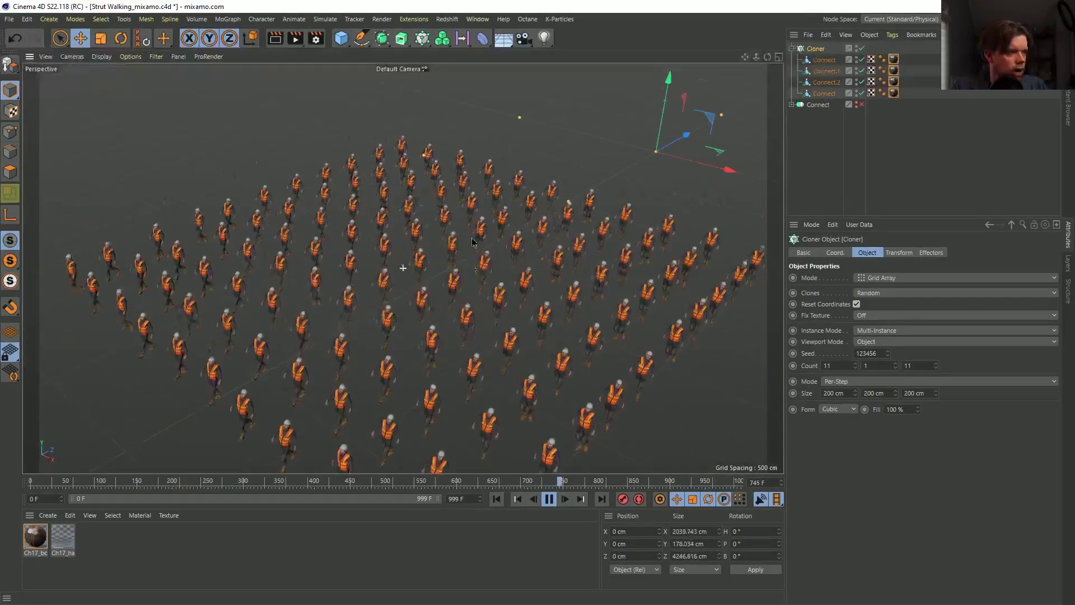
Stop playback, rewind to frame 0, and orbit around the smaller clone grid.
click(549, 498)
click(496, 498)
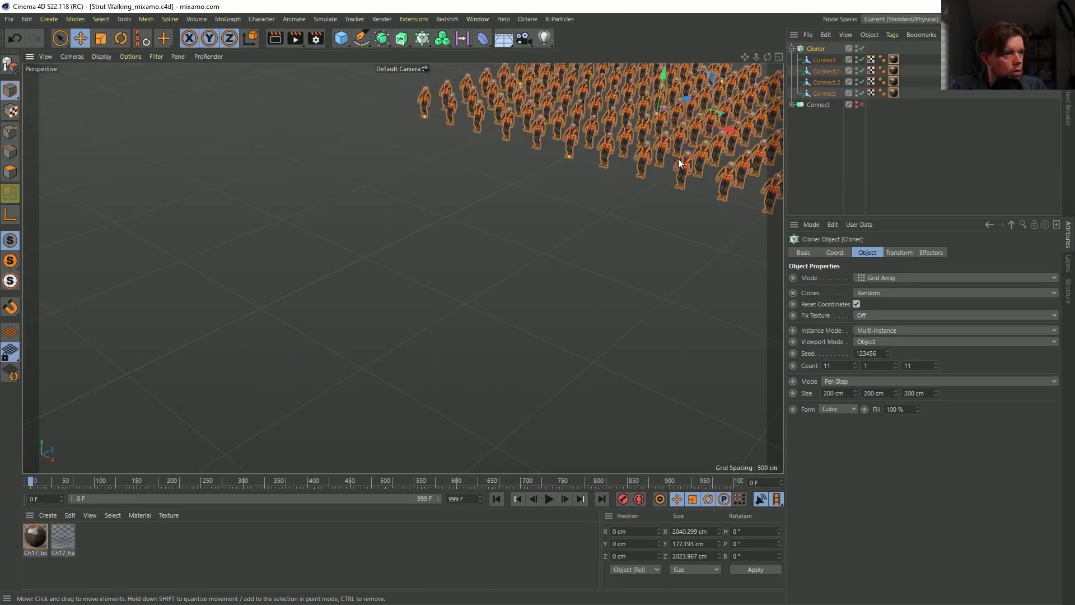
scroll(442, 266, down, 5)
scroll(448, 258, up, 5)
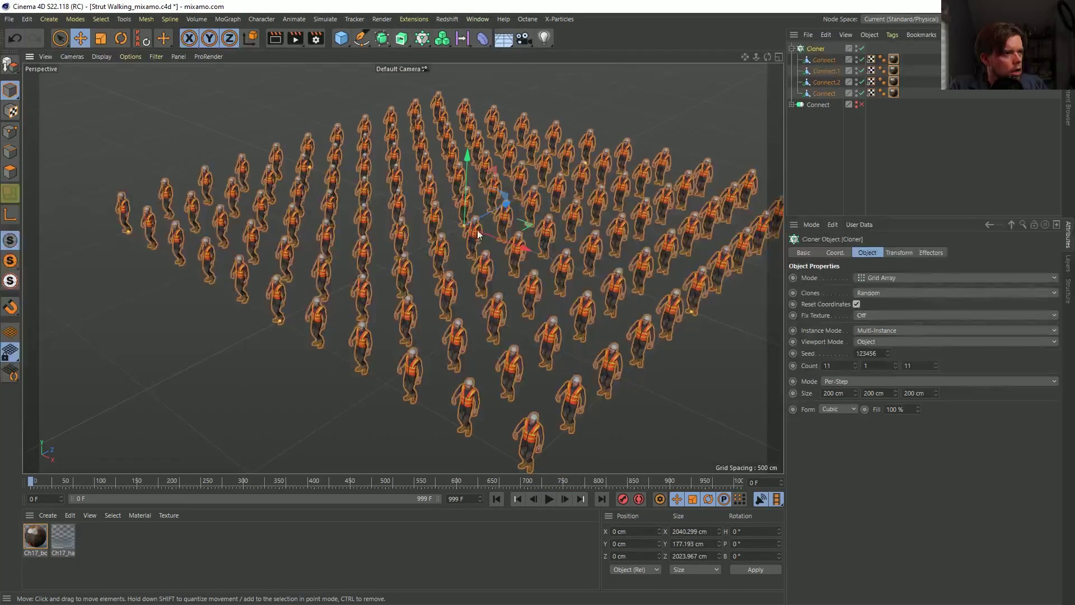
alt+drag(478, 234, 390, 226)
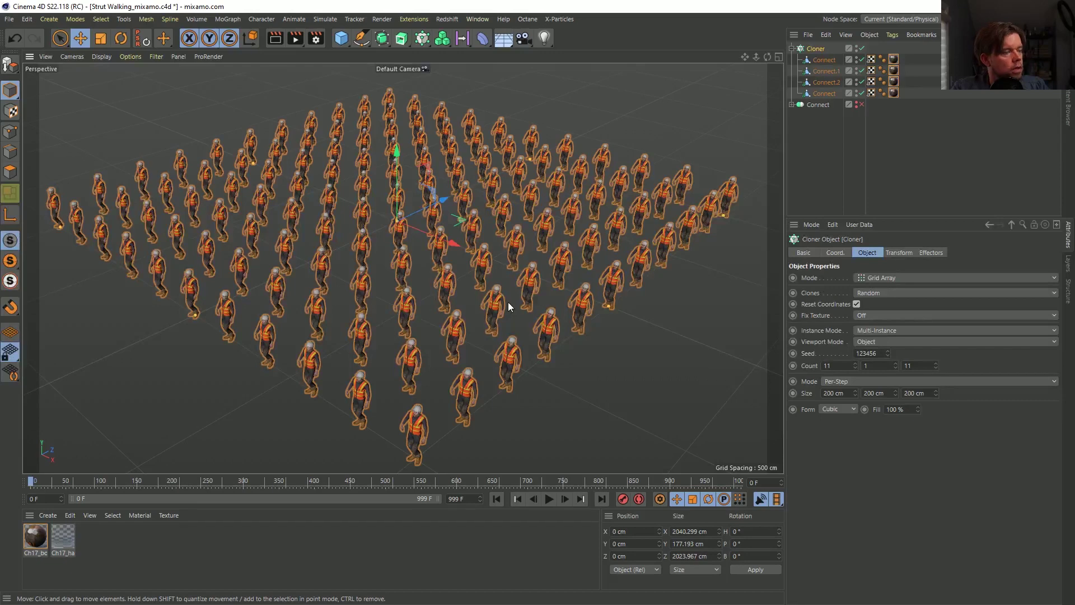
Add a Plane and set its width and height to 4000 cm.
click(343, 41)
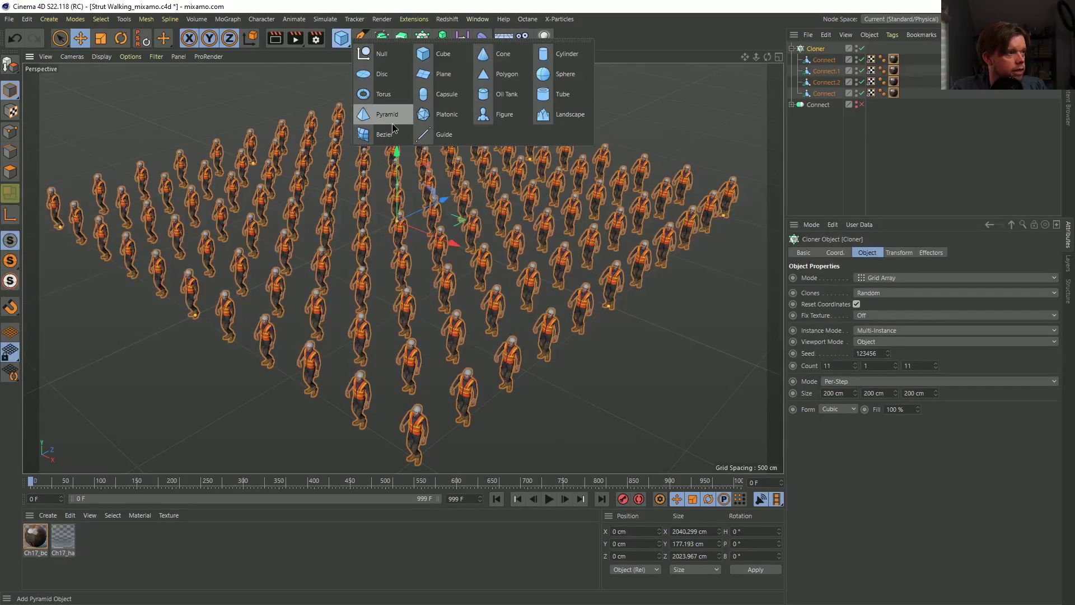
click(443, 74)
click(874, 305)
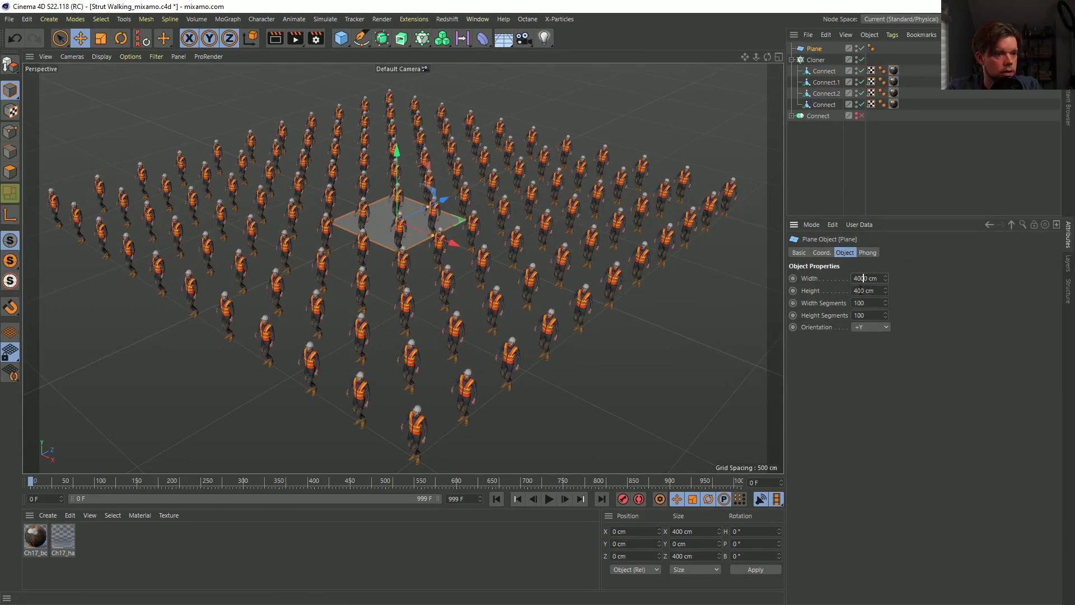
key(Tab)
text(4000)
key(Return)
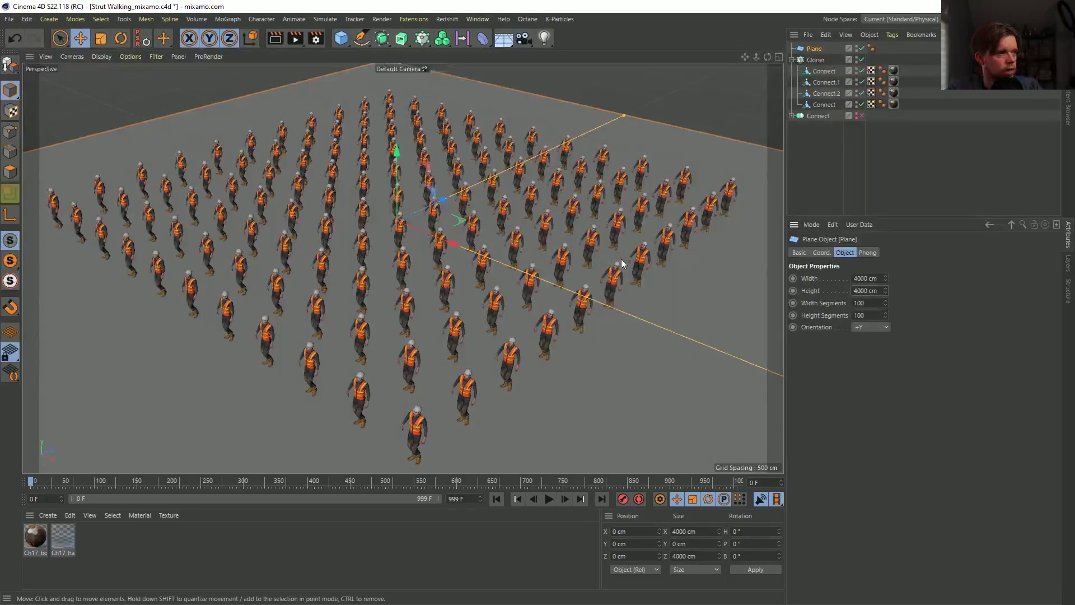
alt+drag(620, 259, 528, 274)
Toggle wireframe shading on and off to check the enlarged plane under the crowd.
key(n)
key(b)
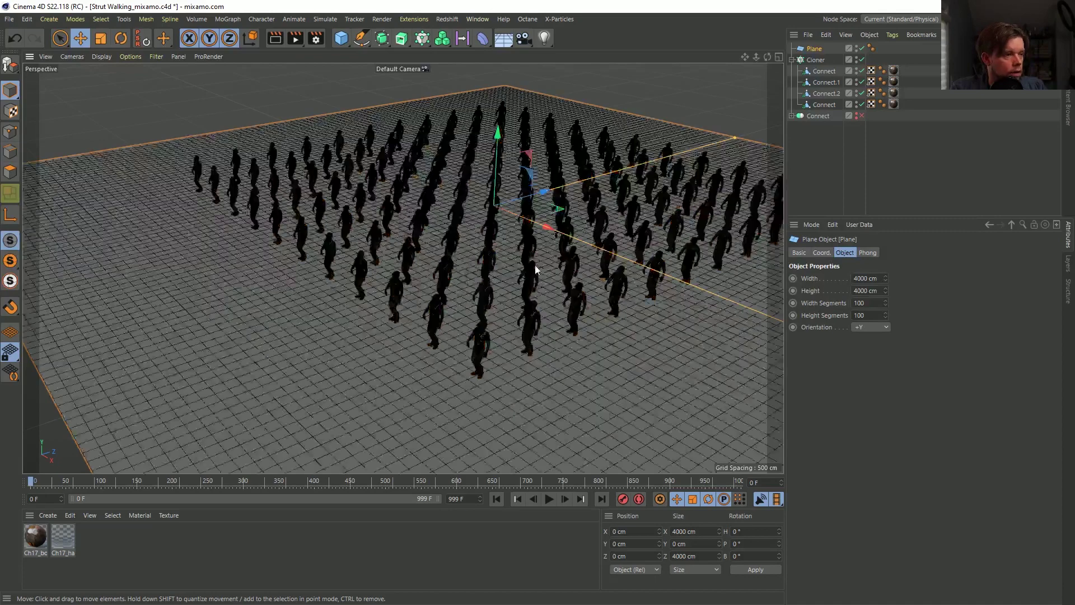
key(n)
key(a)
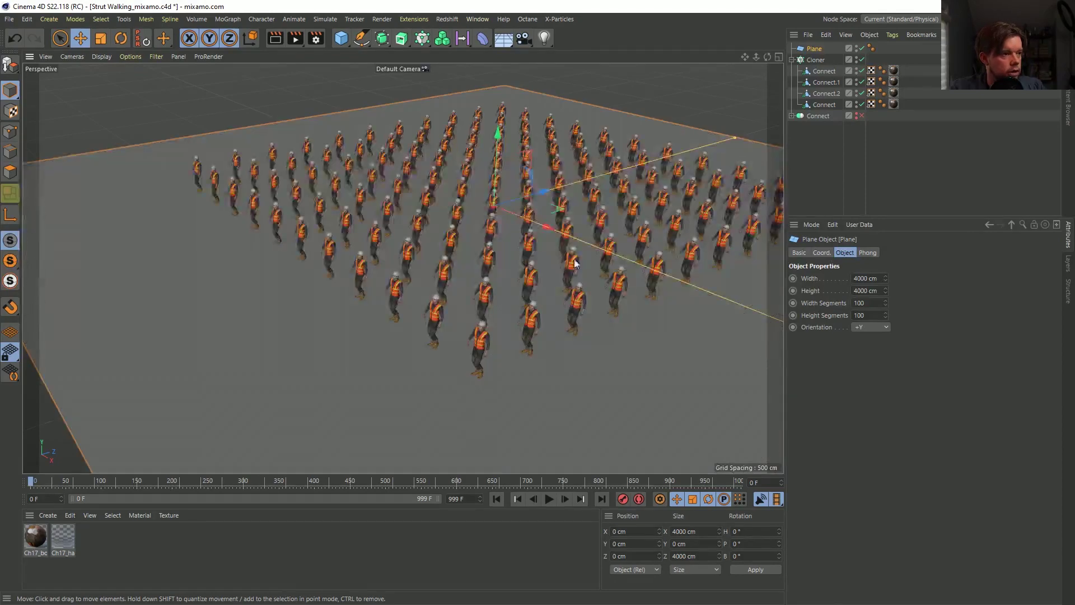
alt+drag(576, 263, 548, 249)
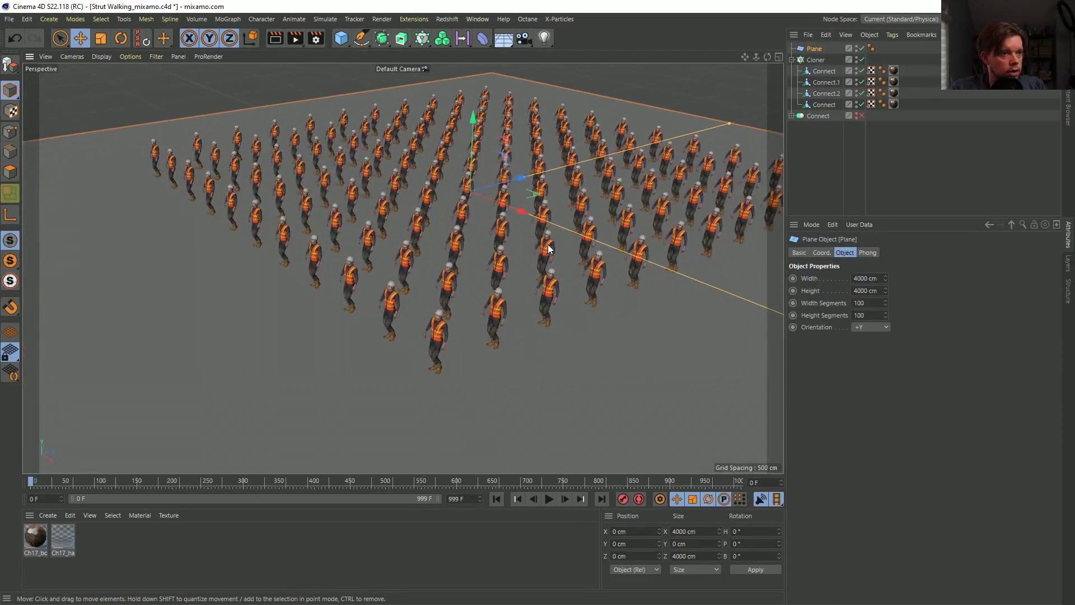
Add a Plain effector and nest it under the Plane.
click(482, 38)
click(482, 38)
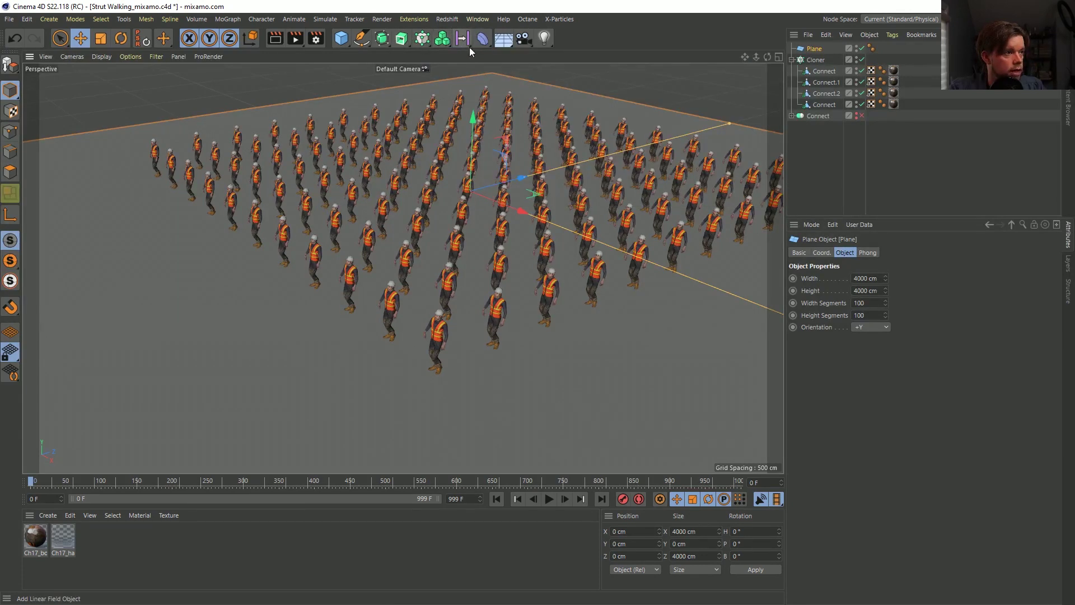
click(422, 38)
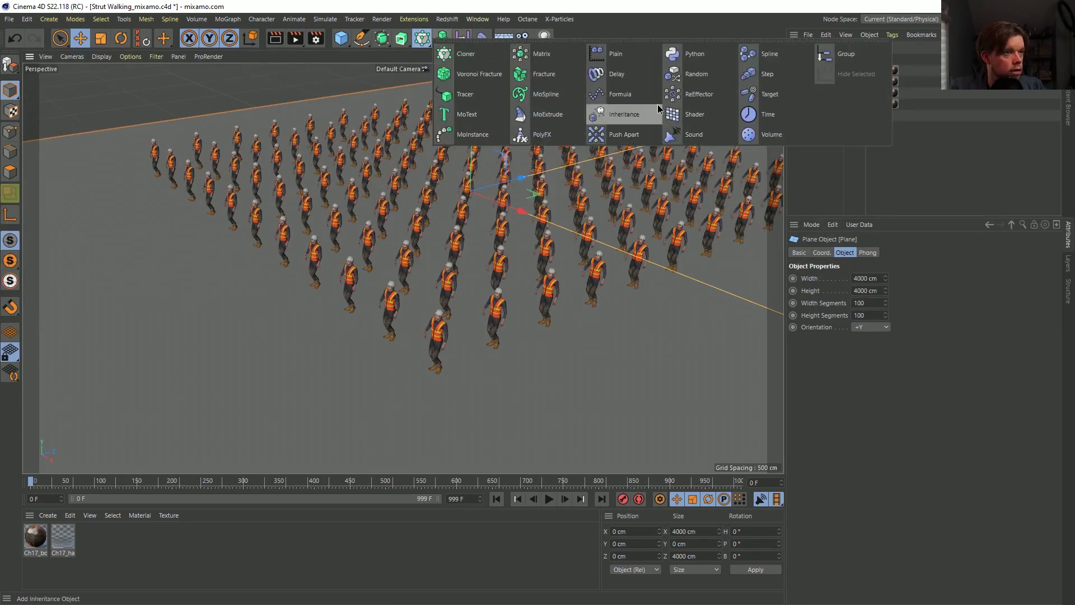
click(625, 57)
drag(816, 57, 815, 60)
Set the Plain effector's offset to Y 0 cm, Z 300 cm and Deformation to Point.
click(901, 253)
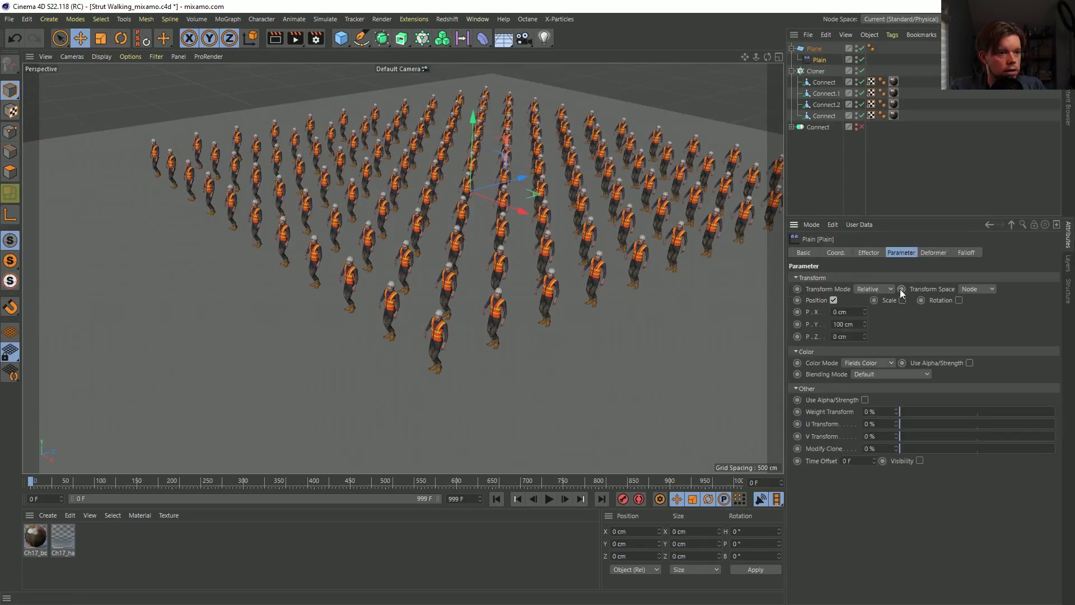
click(860, 323)
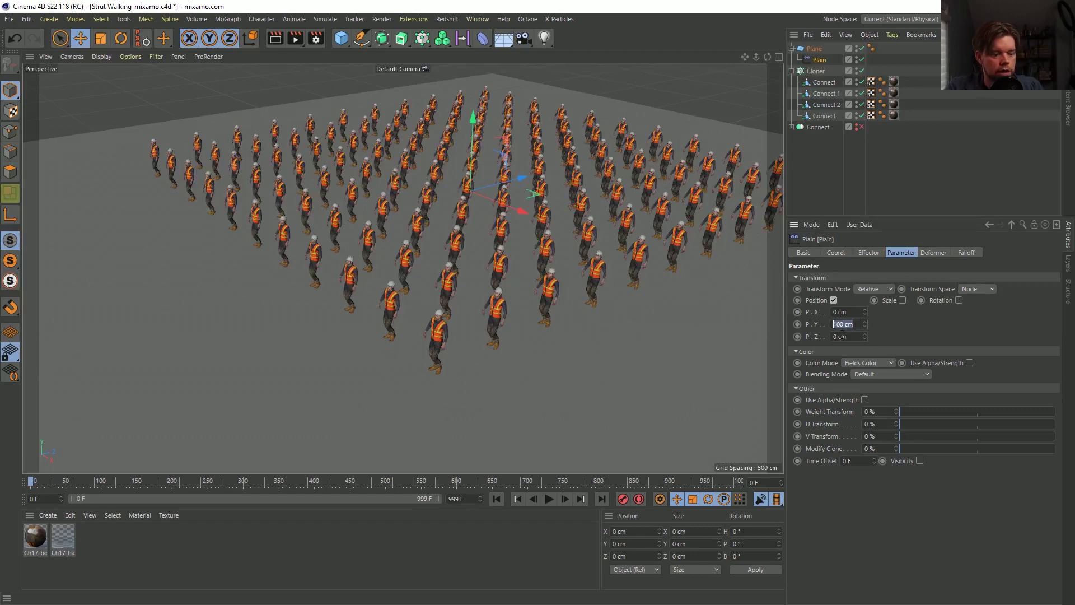
text(300)
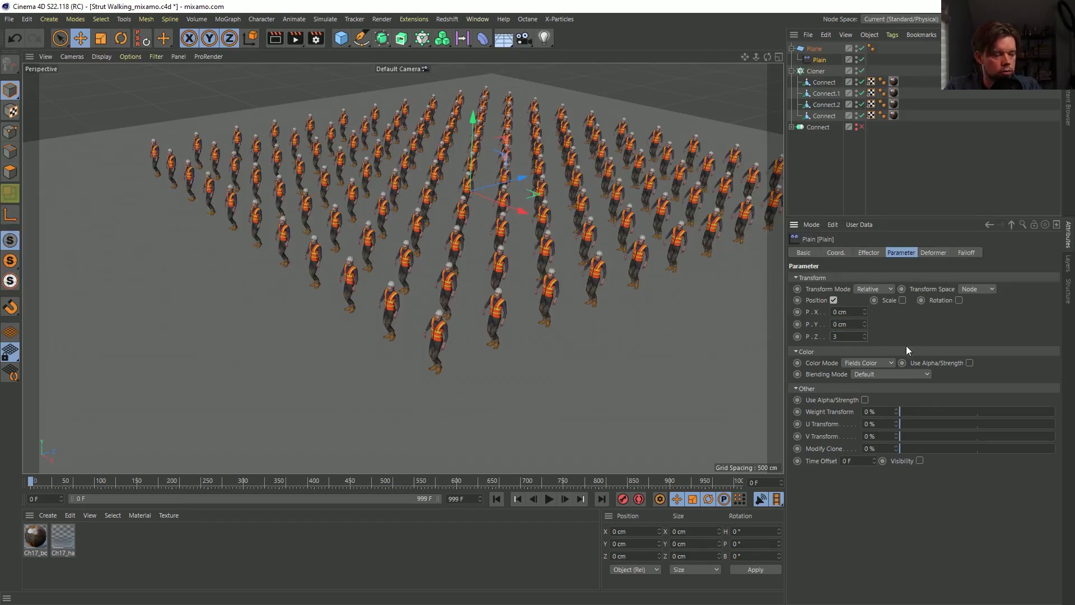
key(Return)
click(933, 252)
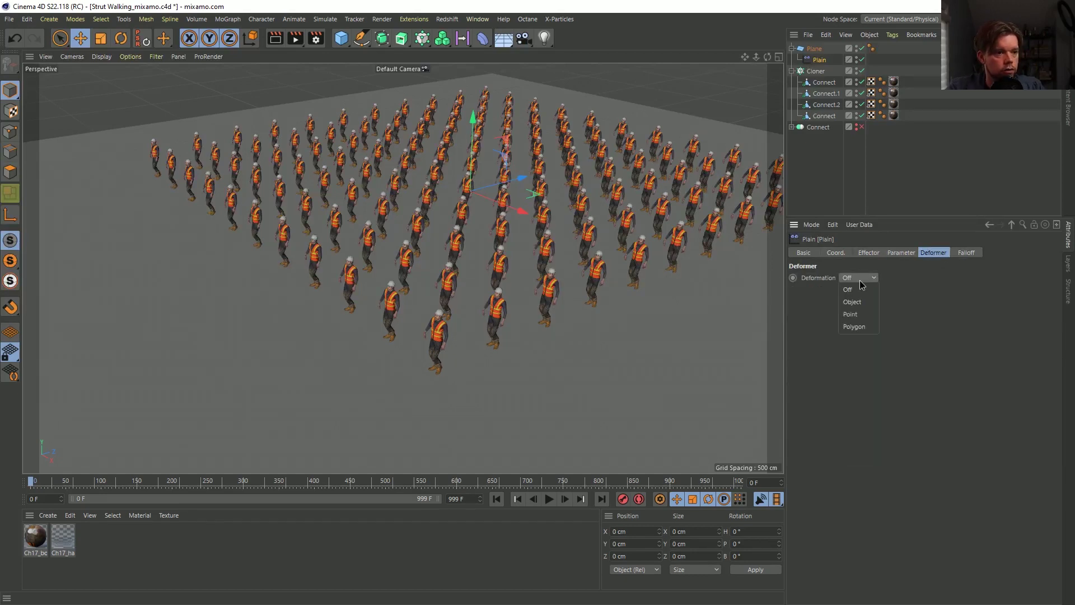
click(856, 314)
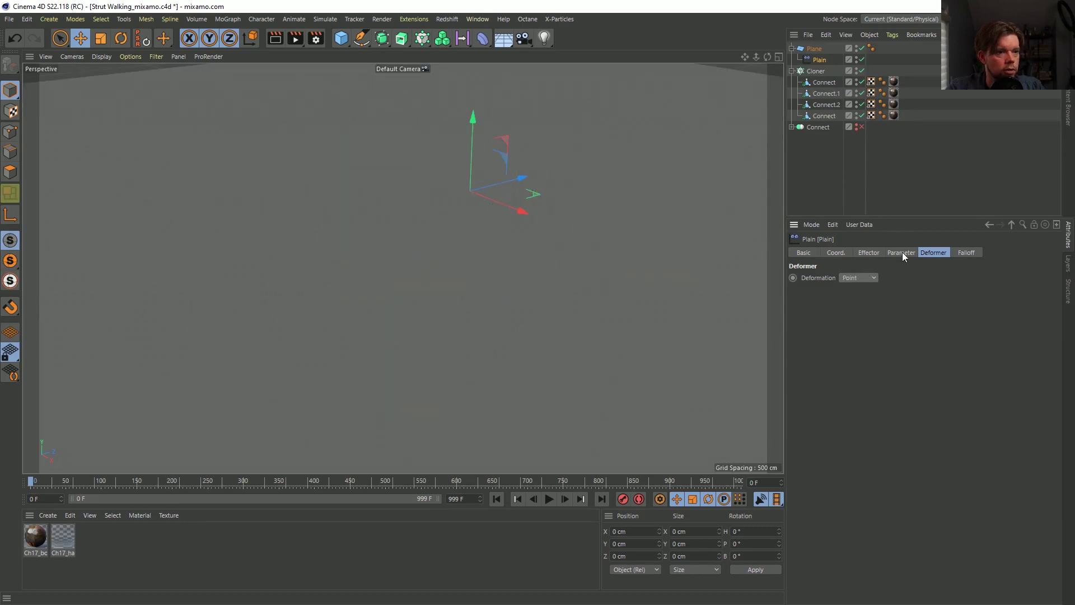
click(966, 253)
Add a Random Field to the Plain's falloff with Wavy Turbulence noise.
click(823, 426)
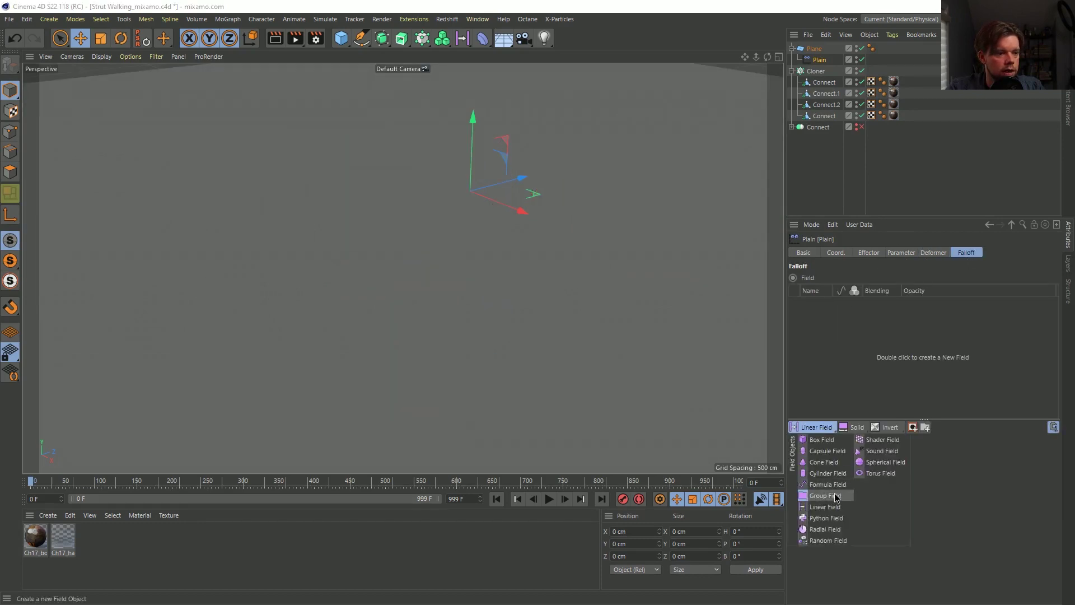
click(831, 540)
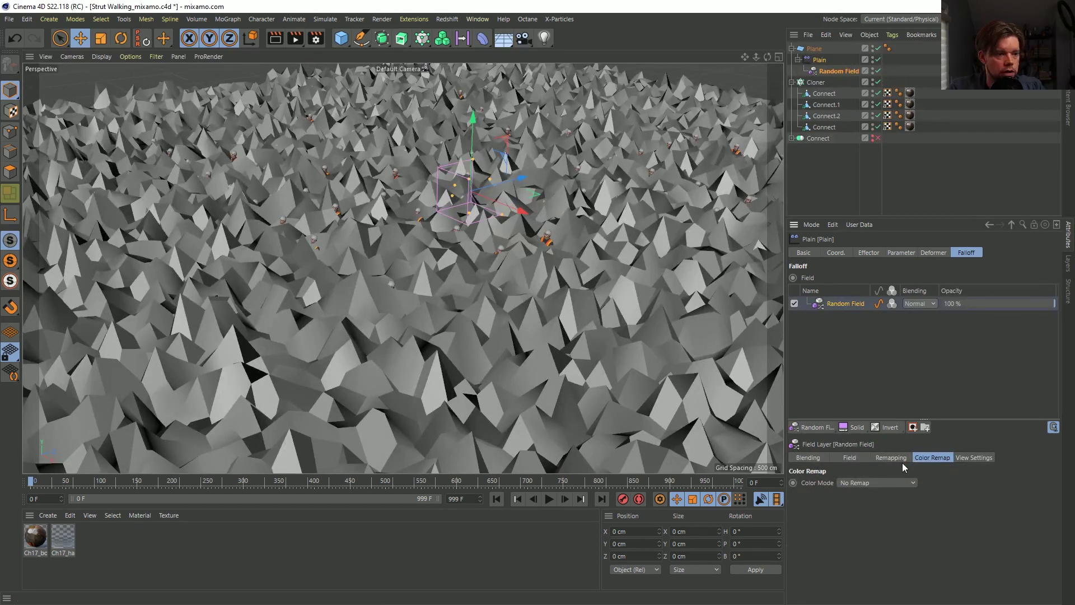
click(859, 458)
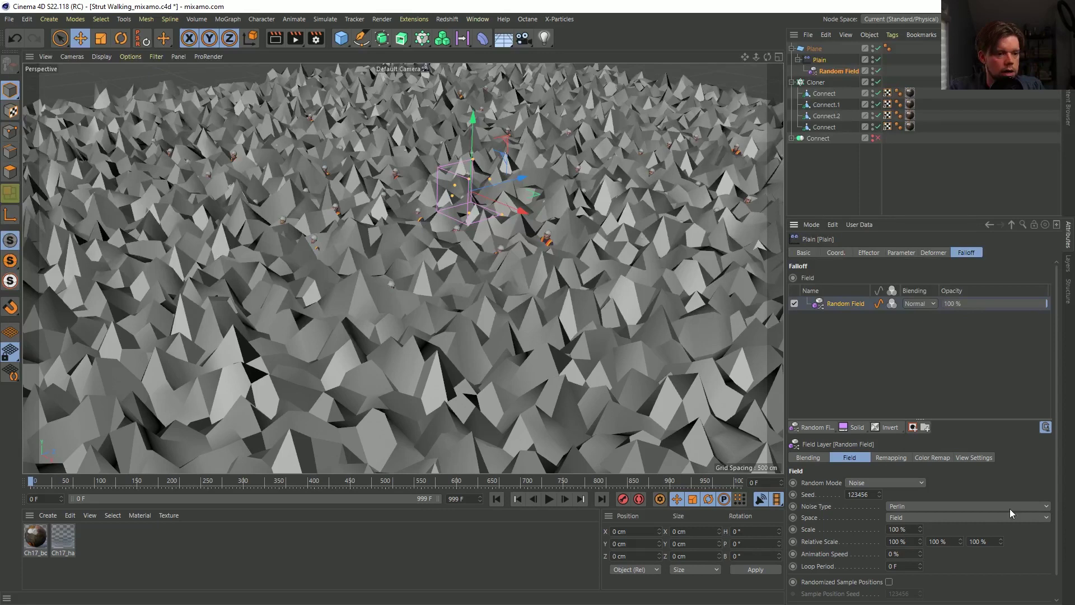
click(1034, 507)
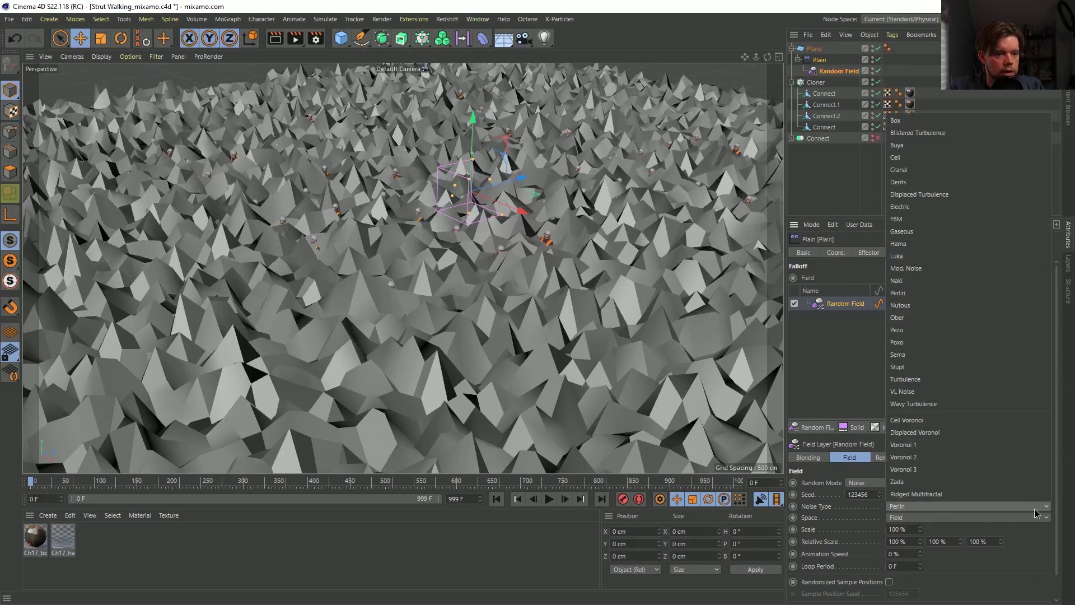
click(960, 400)
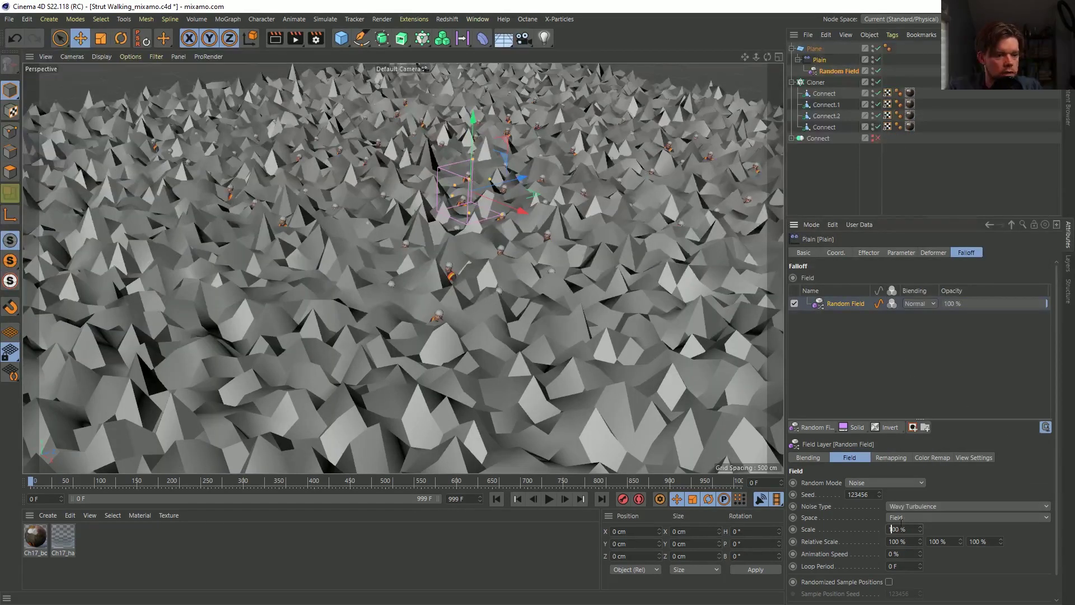
Raise the noise scale to 5000 % and inspect the resulting hilly terrain.
text(0)
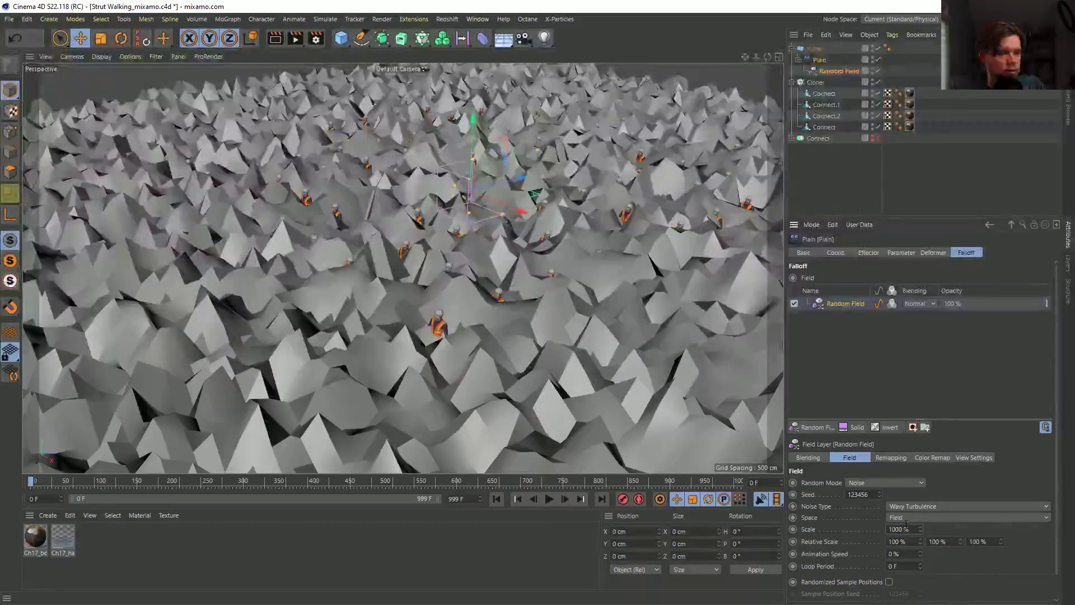
text(0)
key(Return)
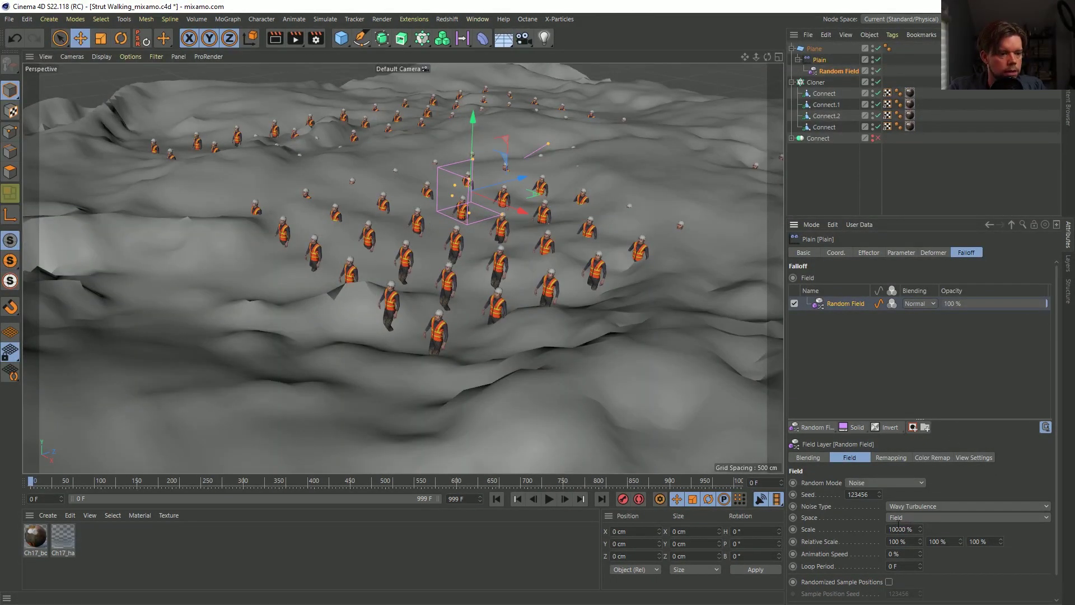
key(Return)
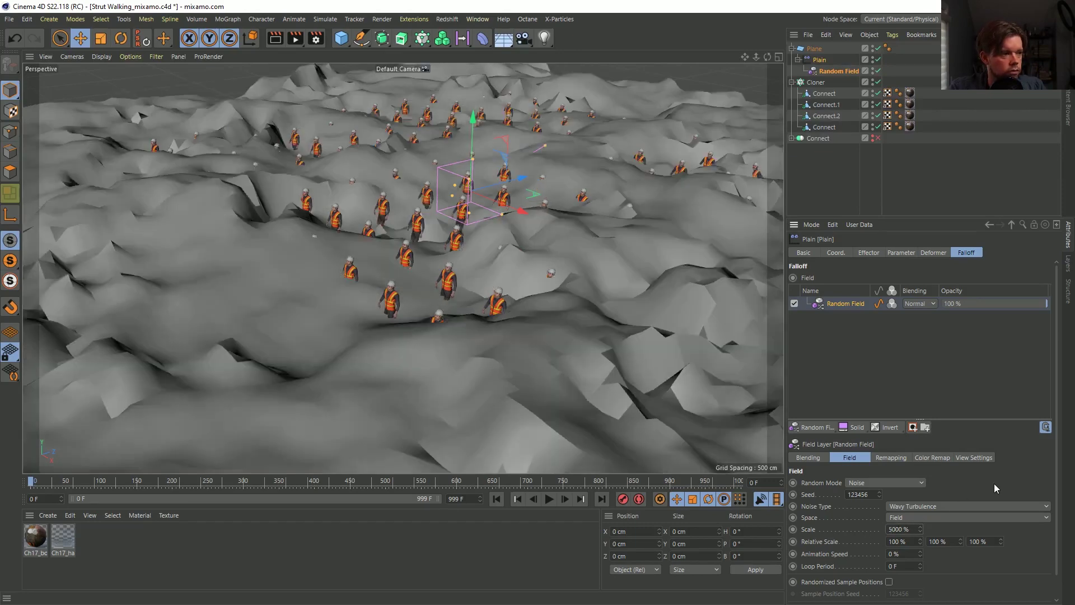
alt+drag(554, 327, 441, 290)
scroll(386, 235, down, 5)
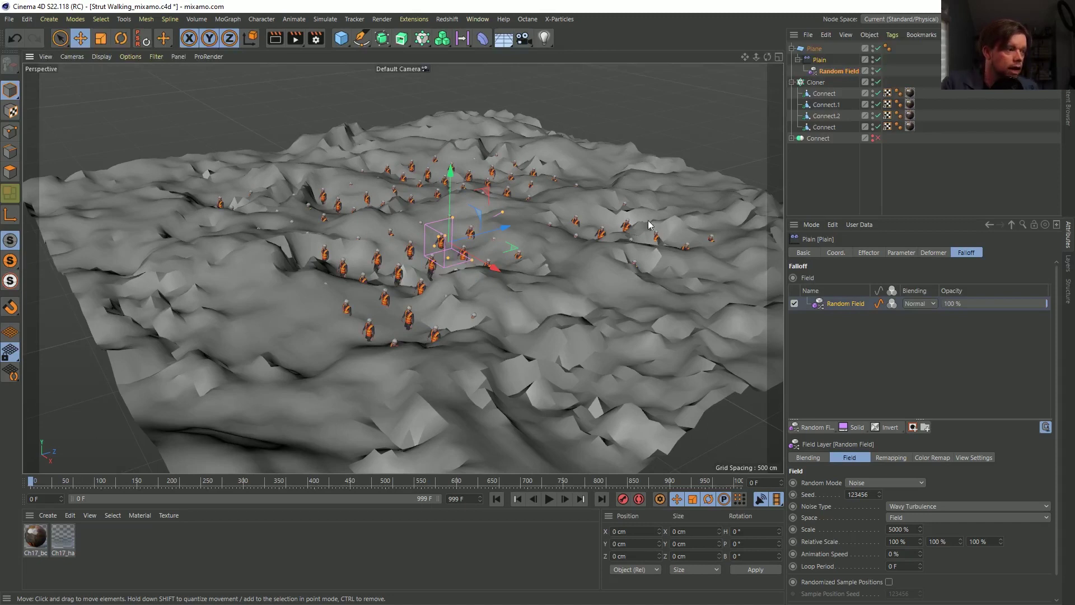
click(835, 71)
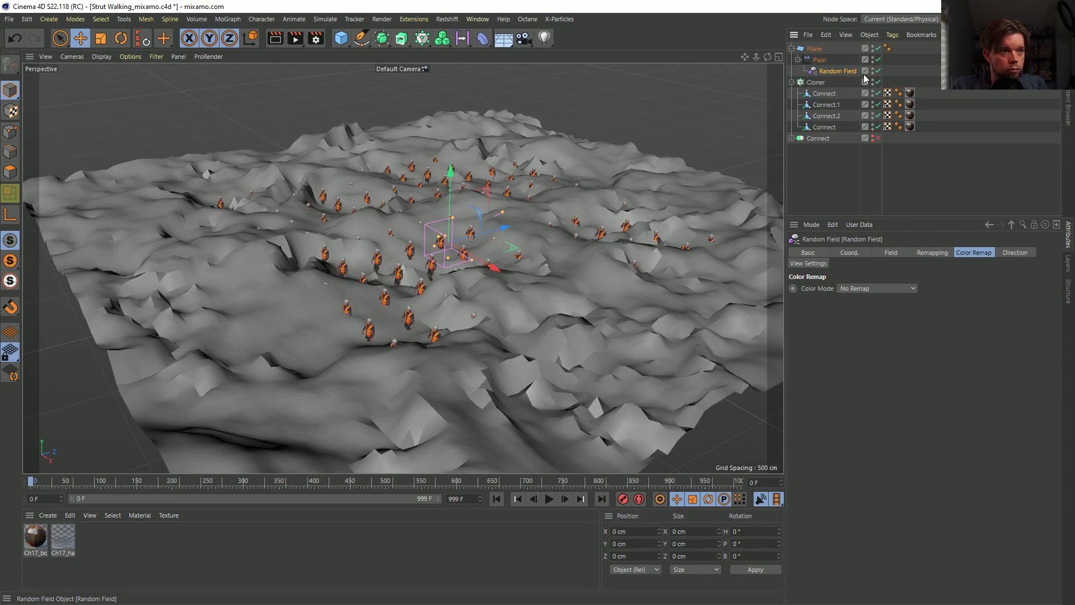
click(816, 82)
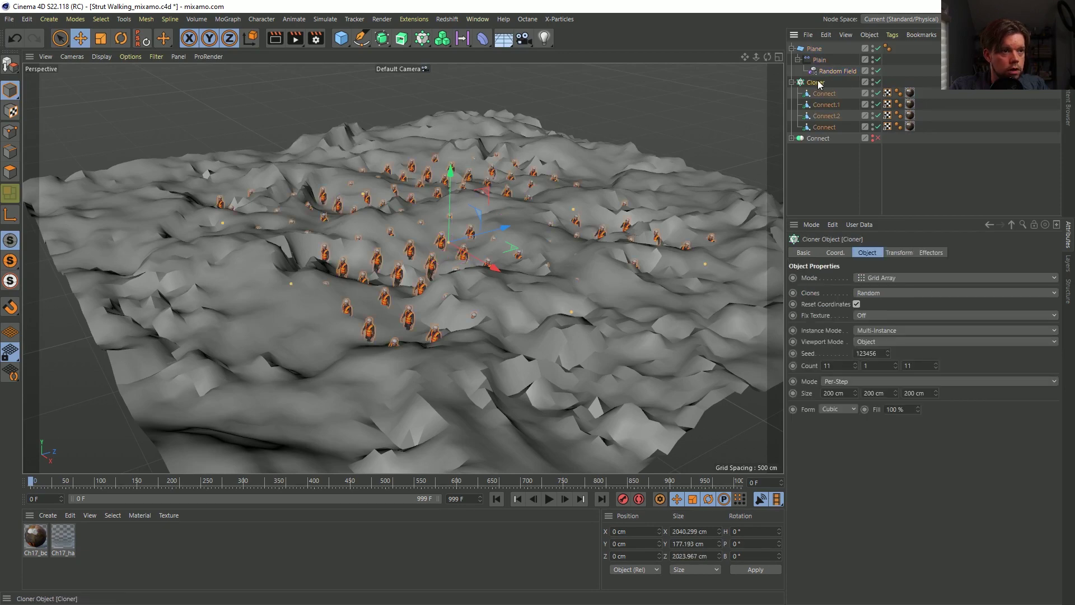
Add a second, top-level Plain effector with a 300 cm Y offset.
click(427, 41)
click(602, 56)
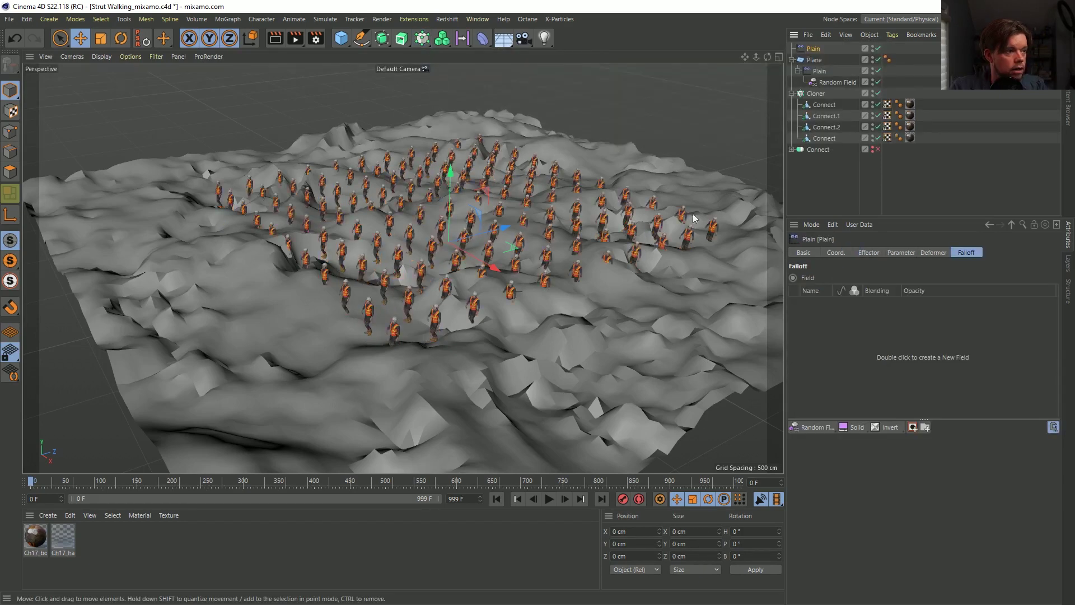
click(868, 252)
click(901, 252)
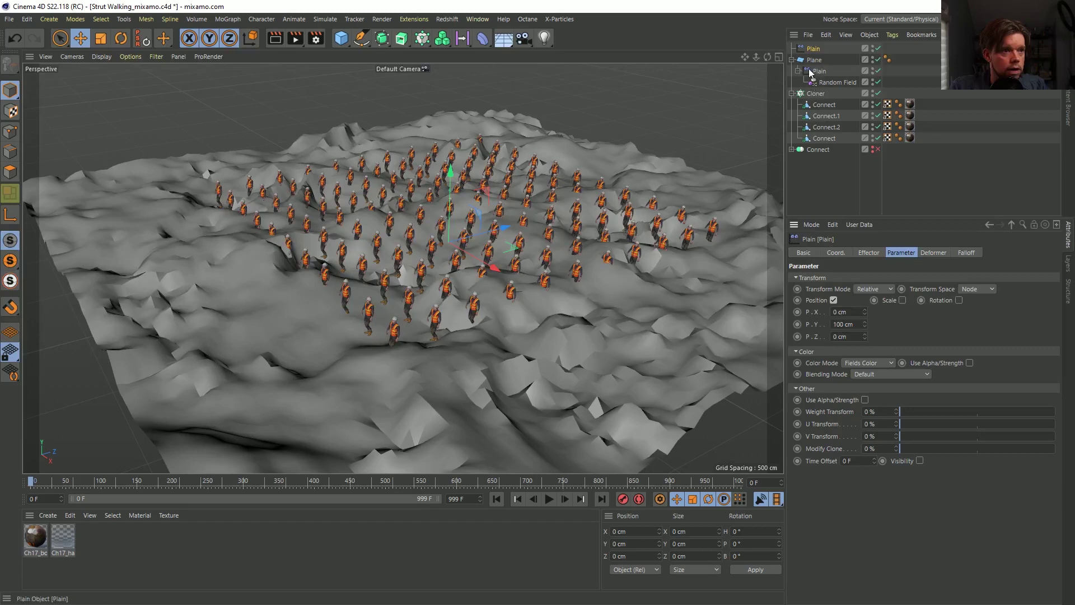
click(813, 50)
text(30)
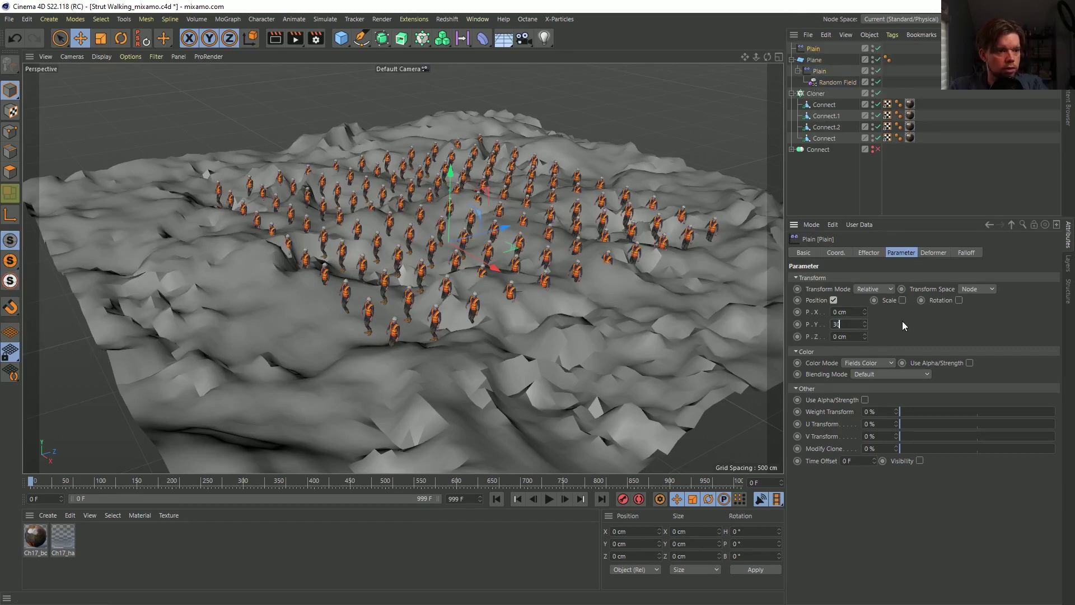
text(0)
key(Return)
Reuse the Random Field in this effector's falloff and play the crowd walking over hills.
click(966, 252)
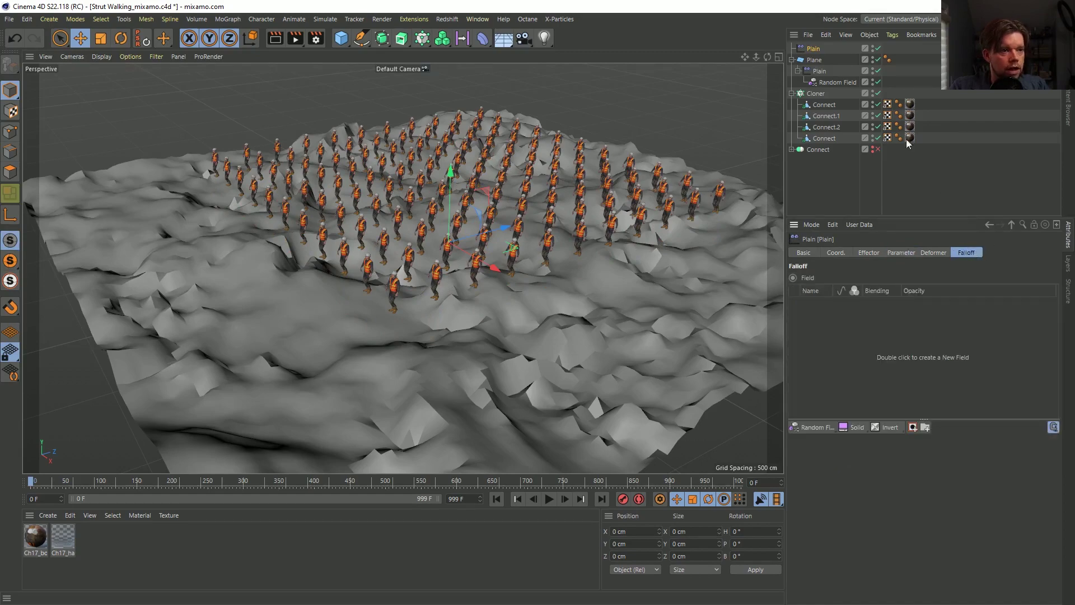
drag(833, 79, 857, 331)
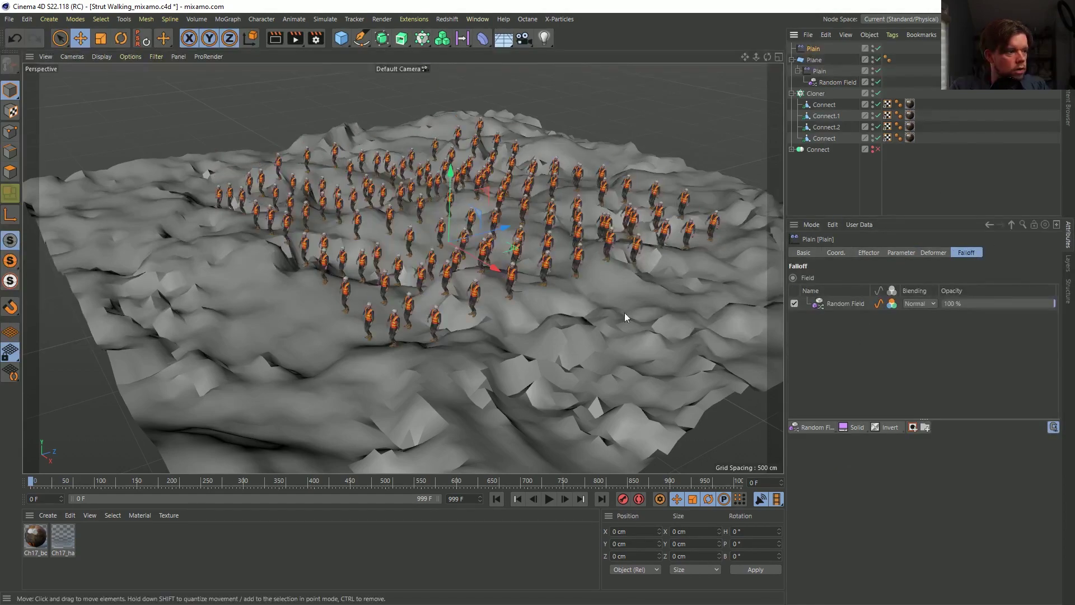
alt+drag(488, 304, 529, 261)
alt+right_drag(528, 261, 497, 305)
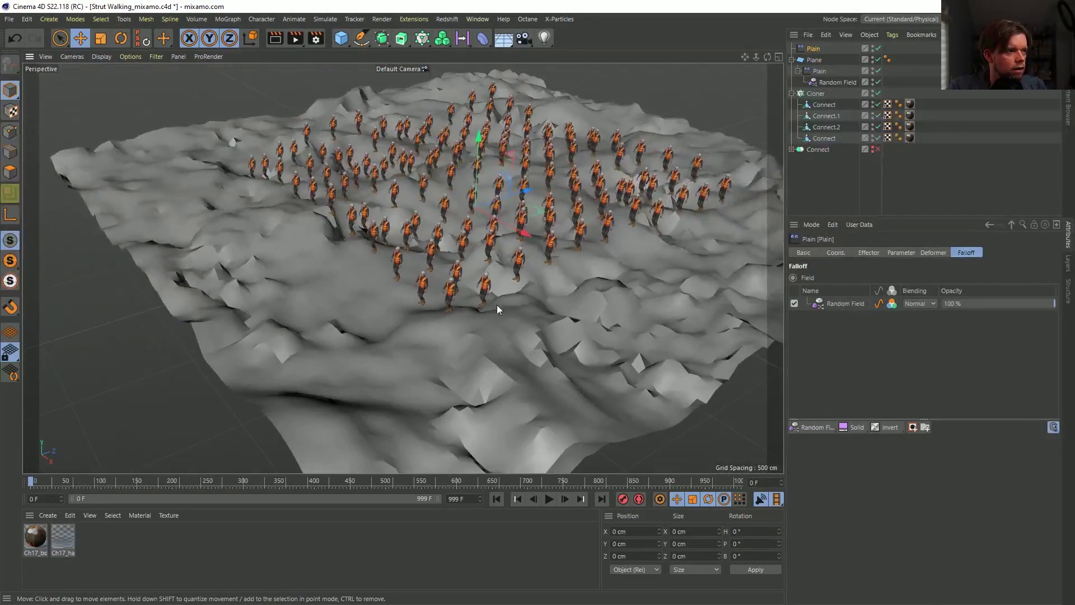
click(554, 499)
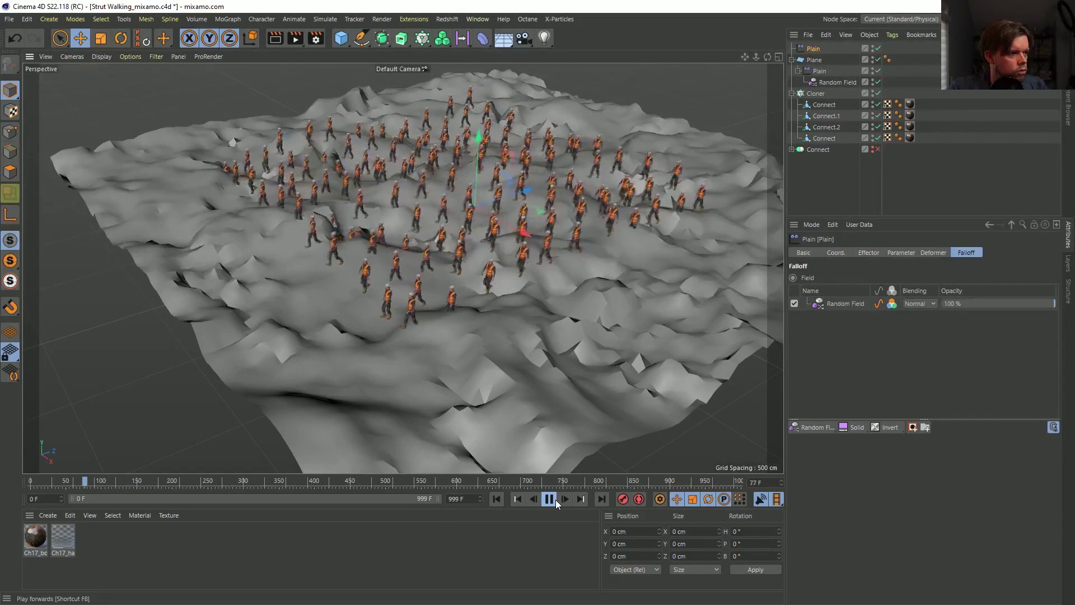
click(556, 499)
click(547, 499)
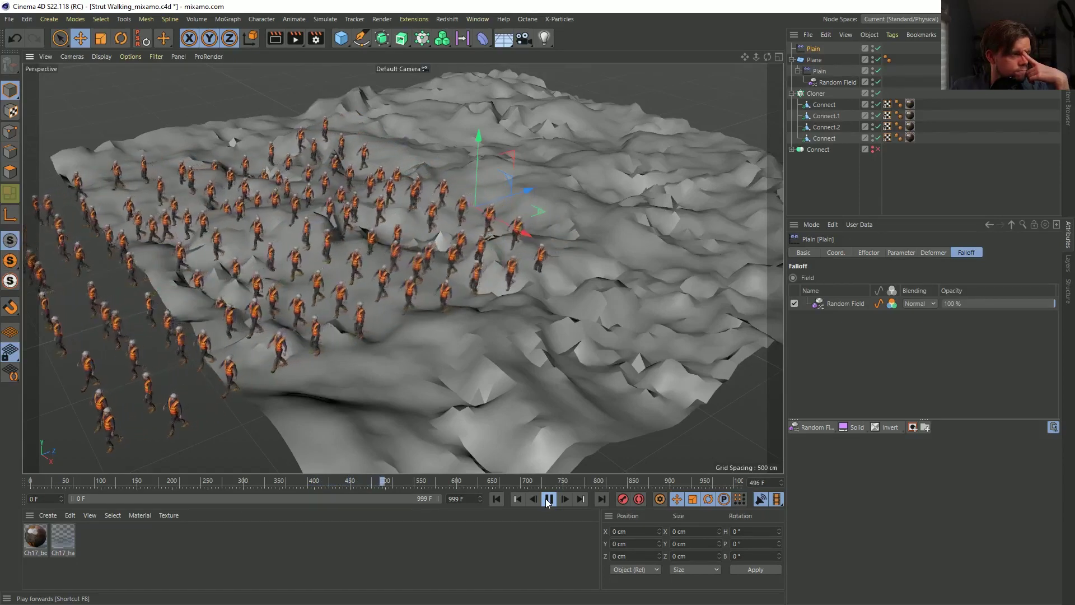
Stop playback, rewind to frame 0, and enable SSAO in the viewport.
click(548, 500)
click(496, 499)
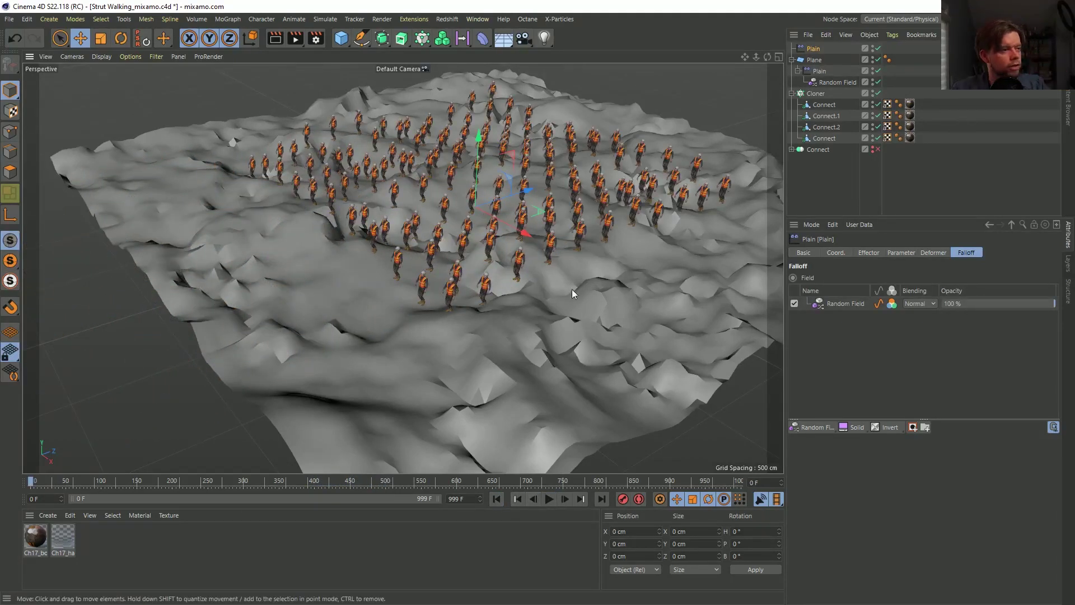
alt+drag(572, 289, 560, 241)
scroll(638, 240, up, 5)
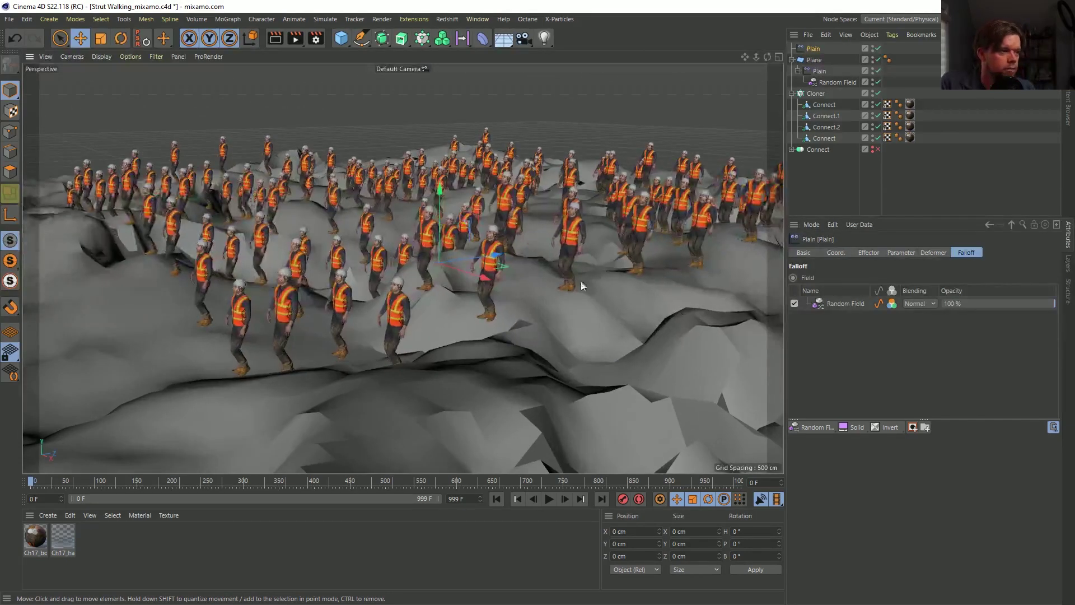
click(130, 56)
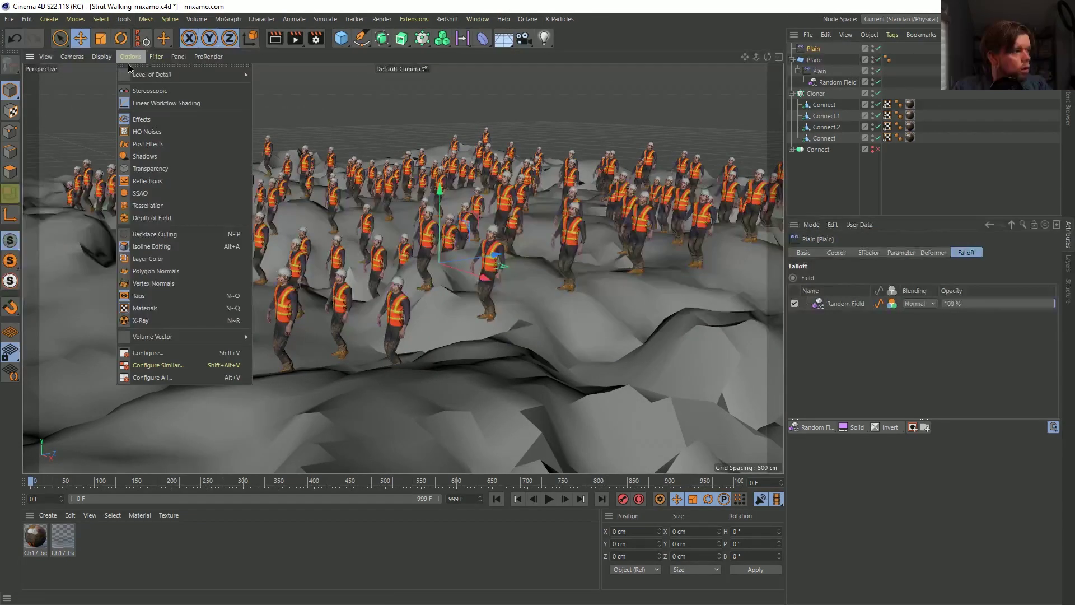
click(140, 193)
Add a Matrix object to the scene.
alt+drag(515, 314, 521, 287)
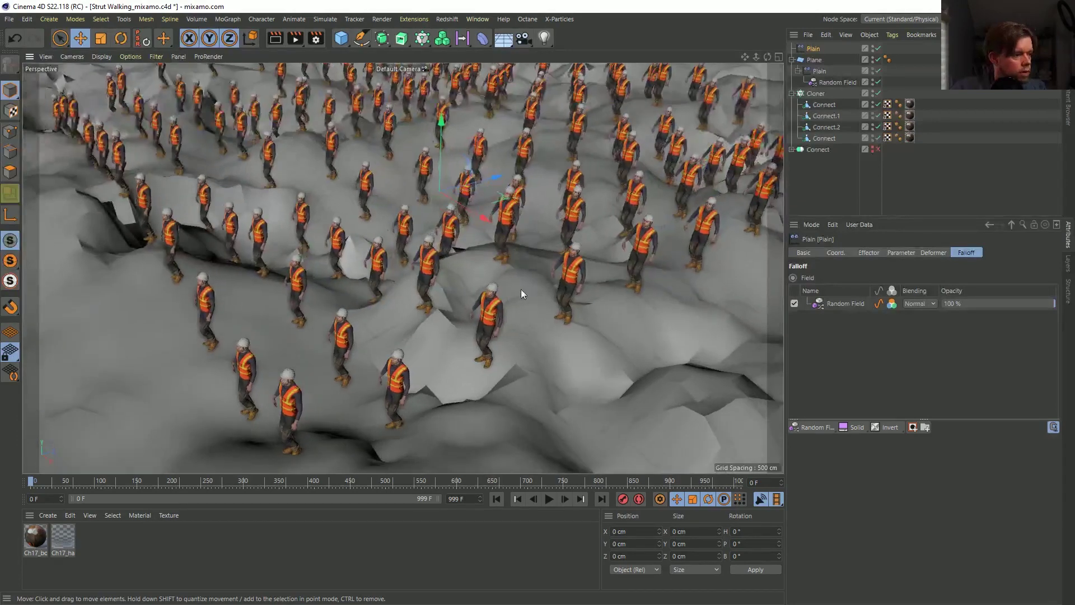
scroll(489, 343, down, 5)
scroll(492, 278, up, 5)
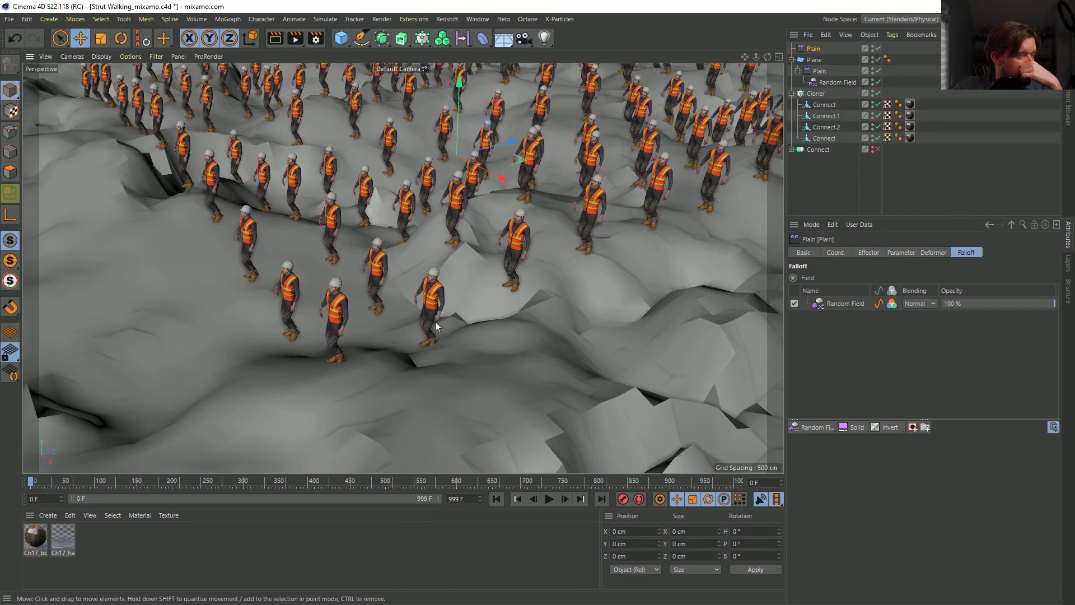
drag(422, 38, 537, 54)
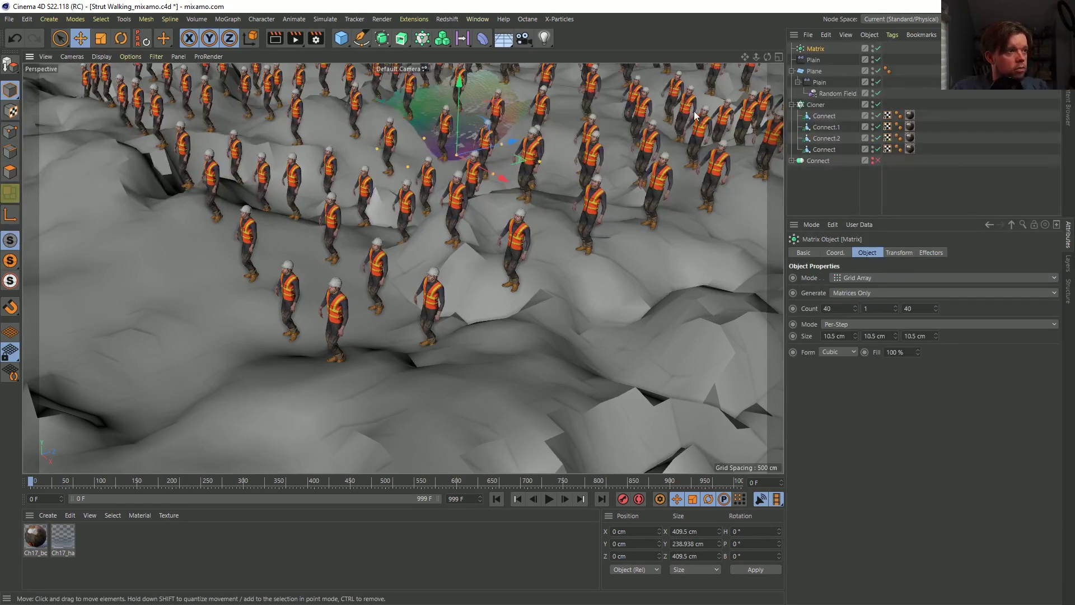
Remove the Plain effector from the Matrix's effector list.
scroll(541, 123, up, 8)
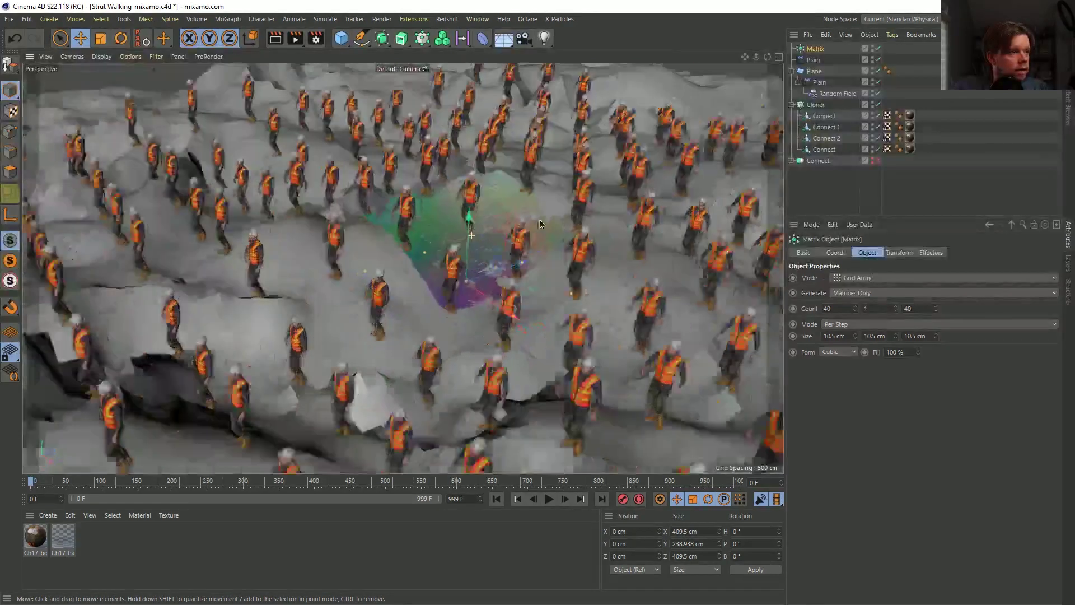
scroll(683, 212, down, 10)
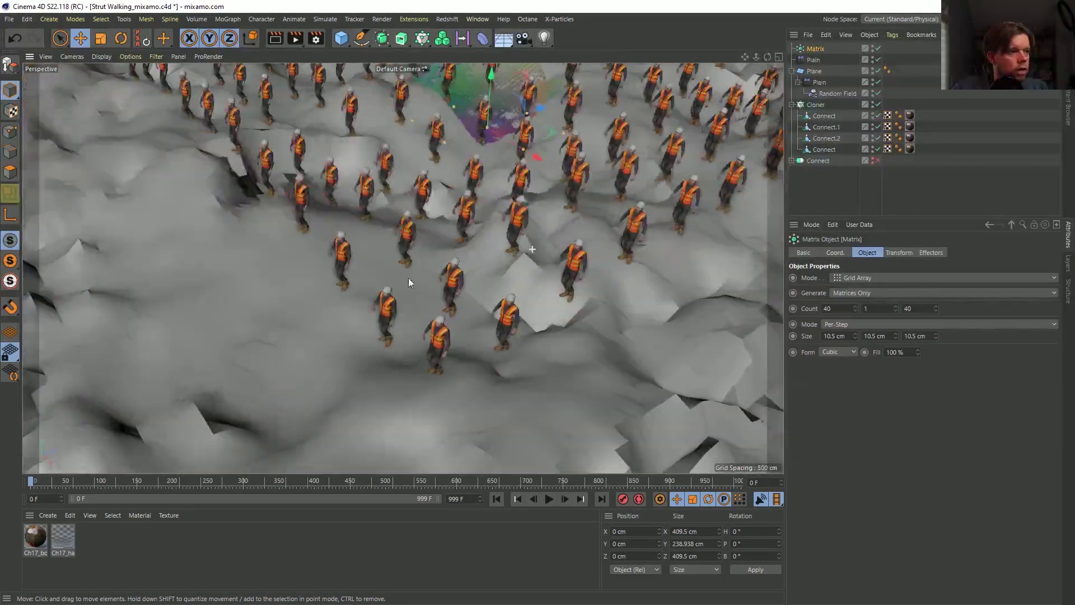
click(931, 253)
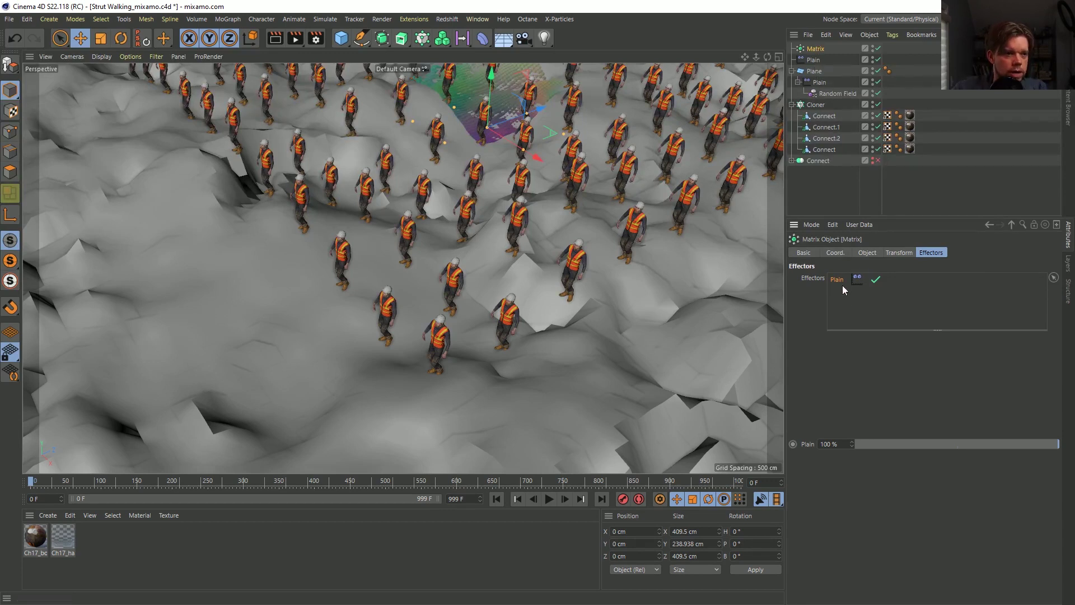
key(Delete)
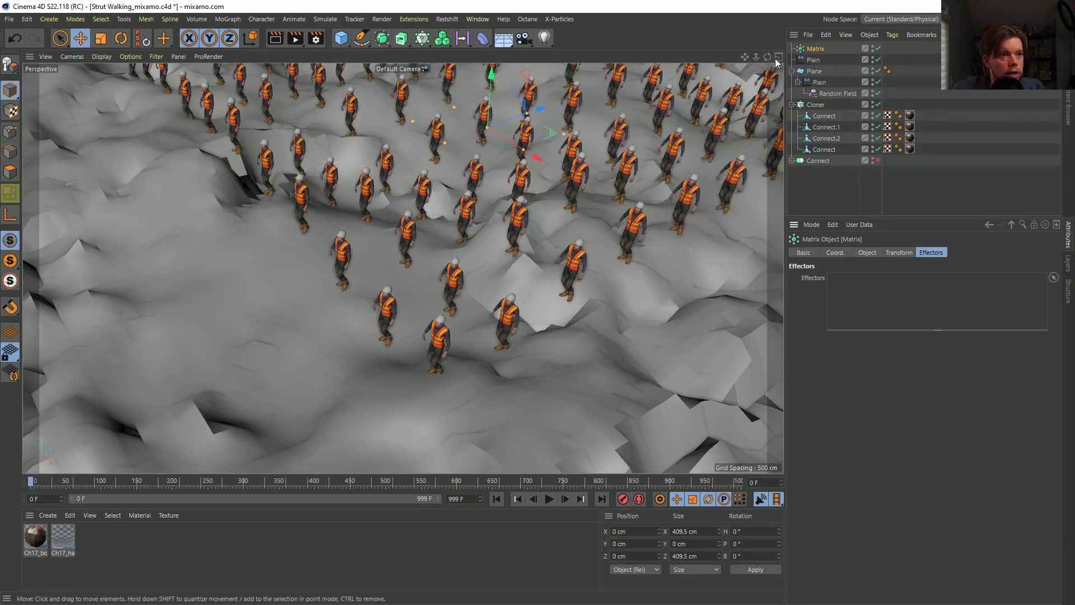
Set the Matrix to Object mode using the Cloner, distributed by Axis.
click(866, 253)
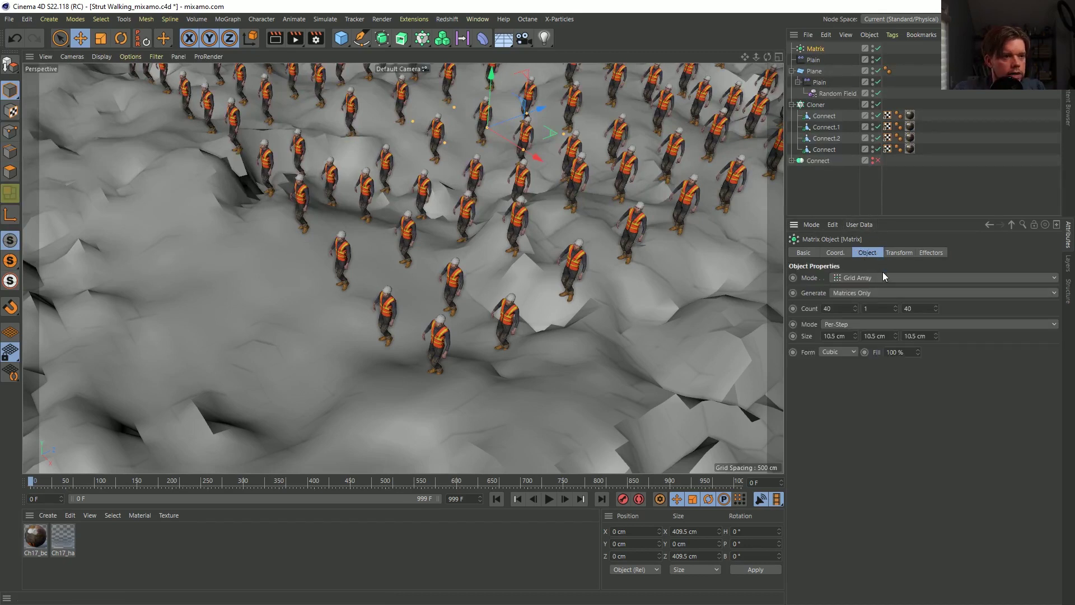
click(883, 276)
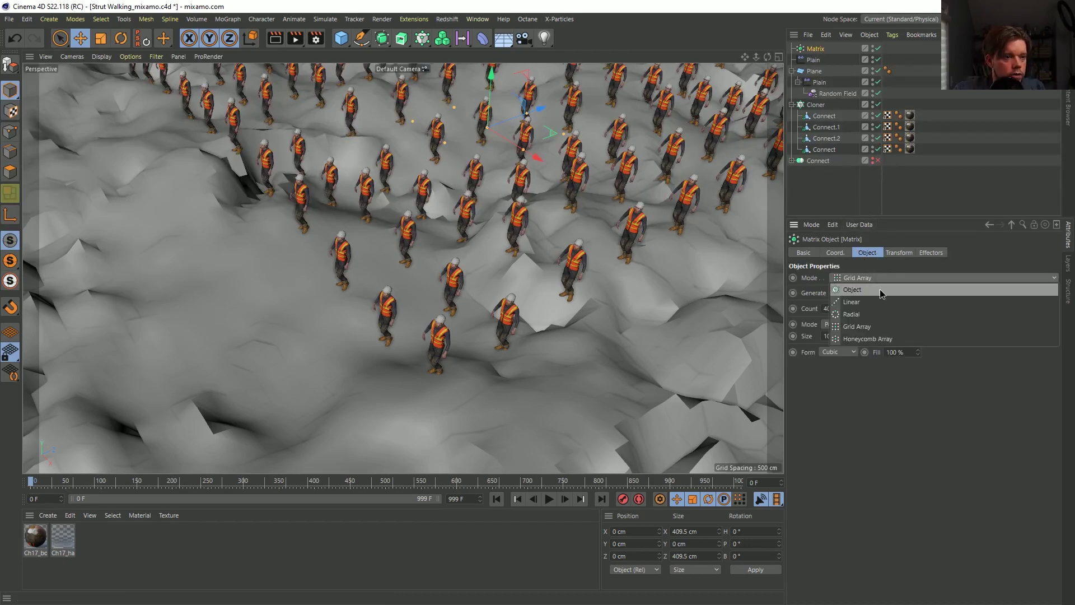
click(873, 284)
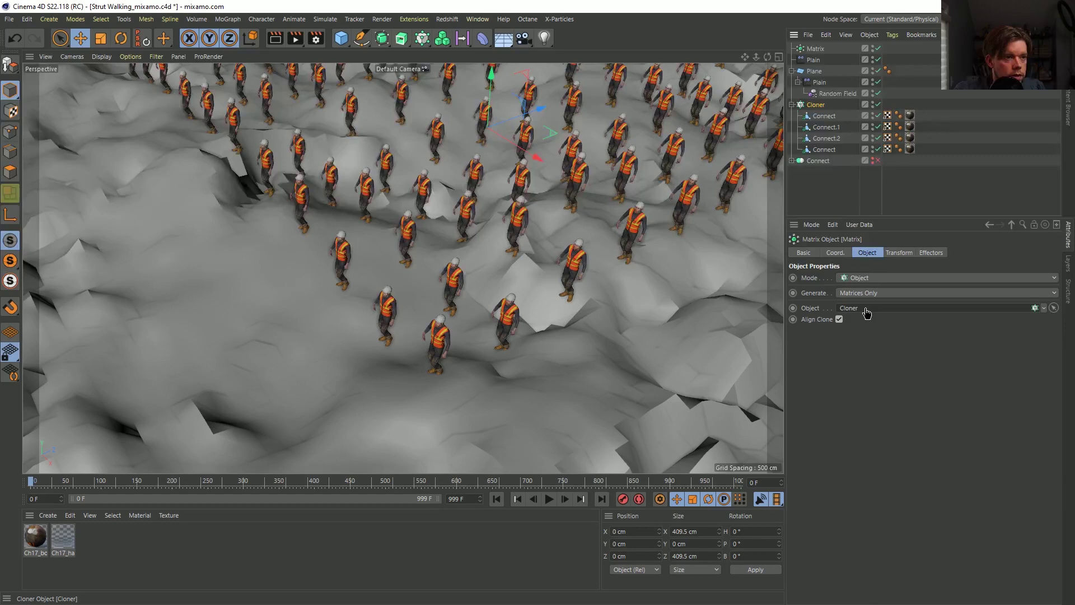
drag(866, 312, 867, 313)
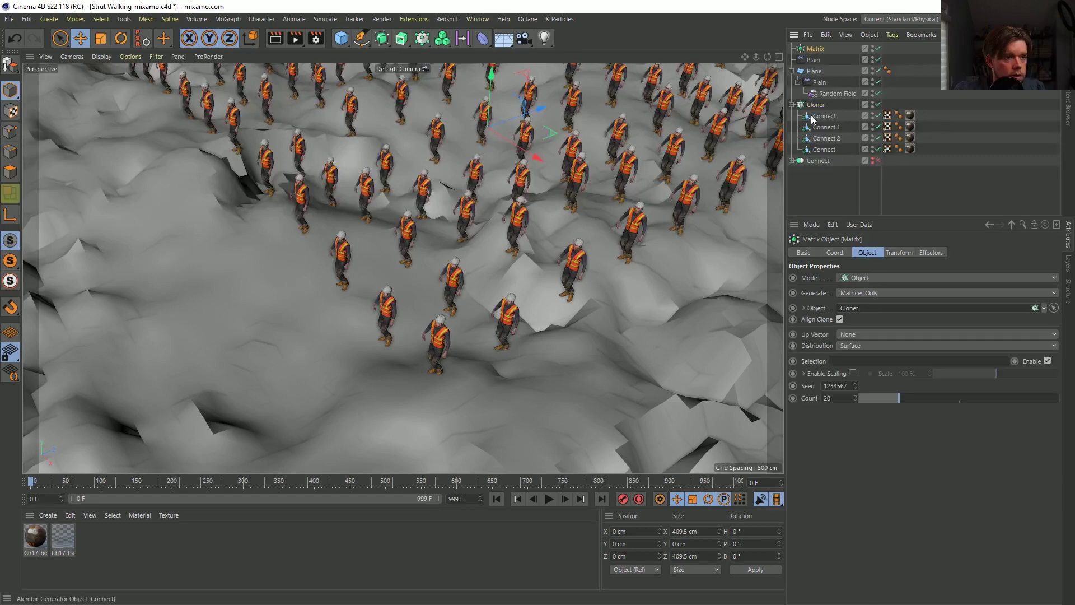
click(856, 346)
click(860, 416)
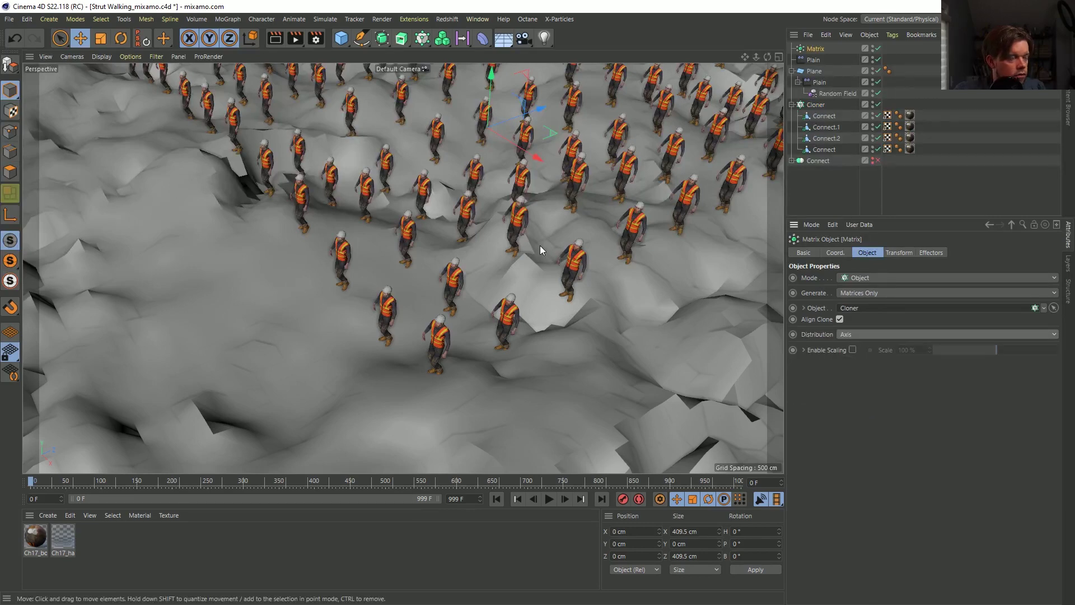
alt+drag(540, 245, 529, 224)
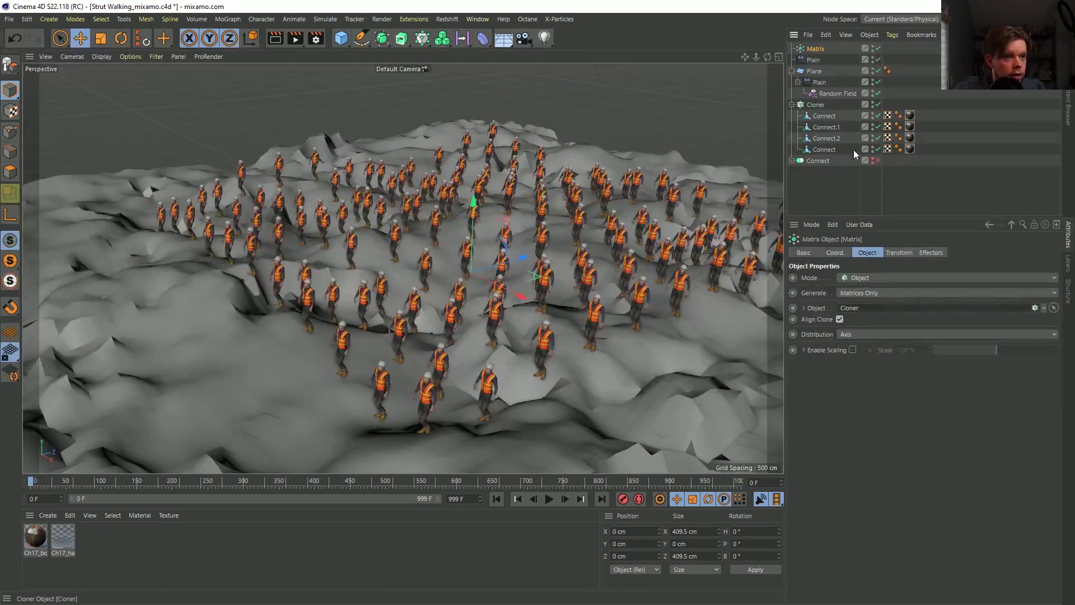
click(898, 253)
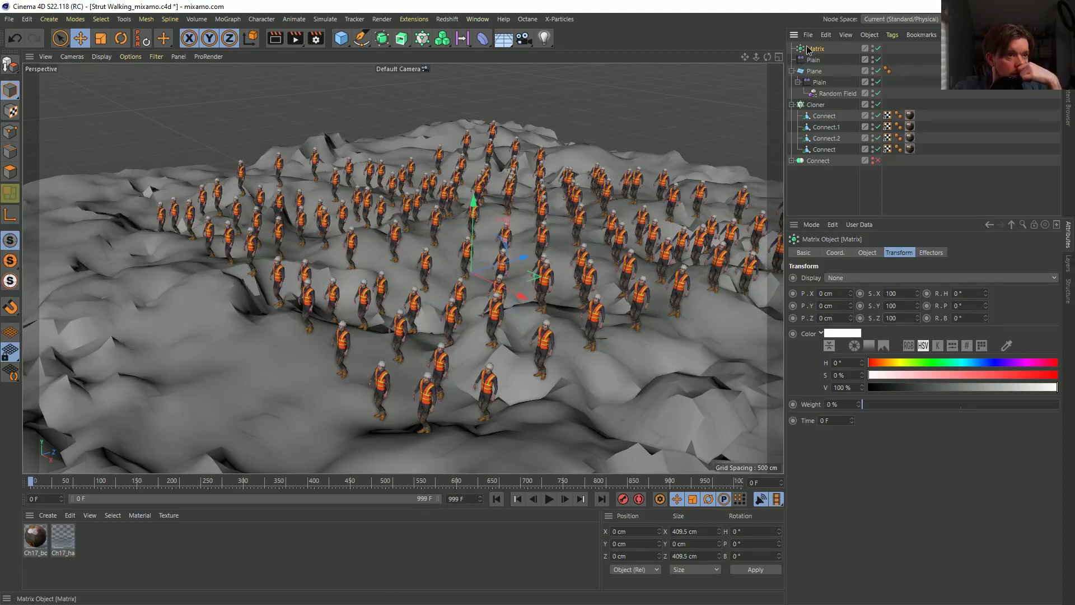
Delete the Matrix, preview the walk, rewind to frame 0, and collapse the Cloner.
key(Delete)
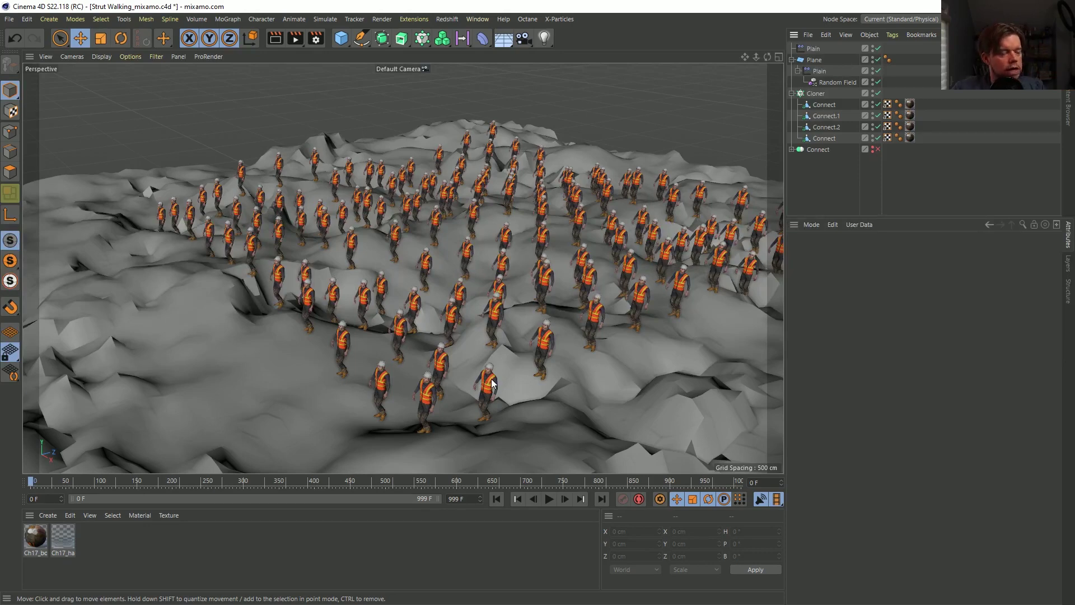
alt+drag(539, 376, 515, 387)
click(549, 499)
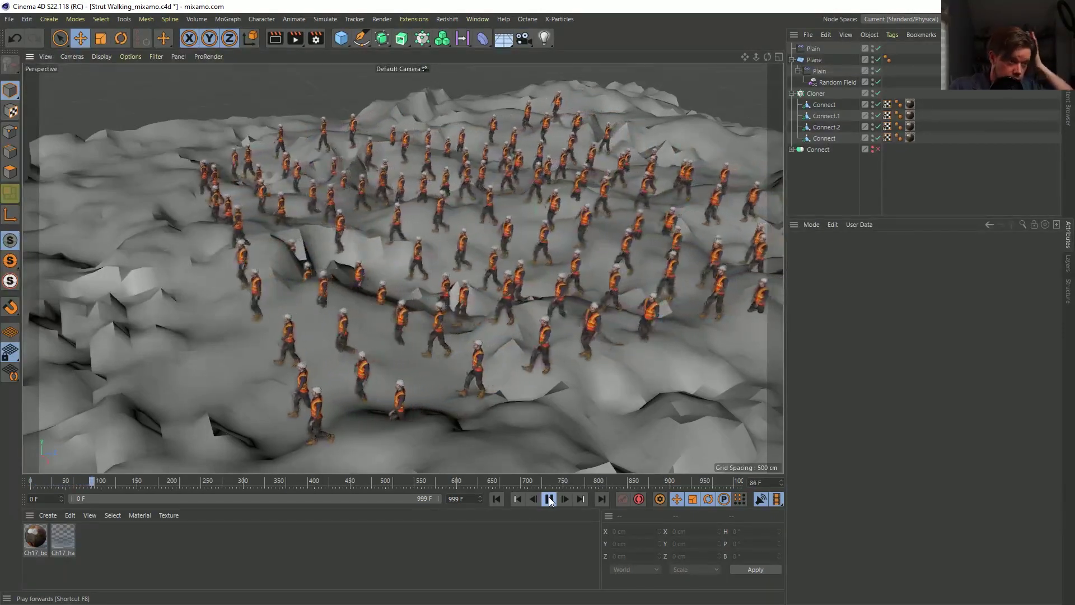
click(548, 499)
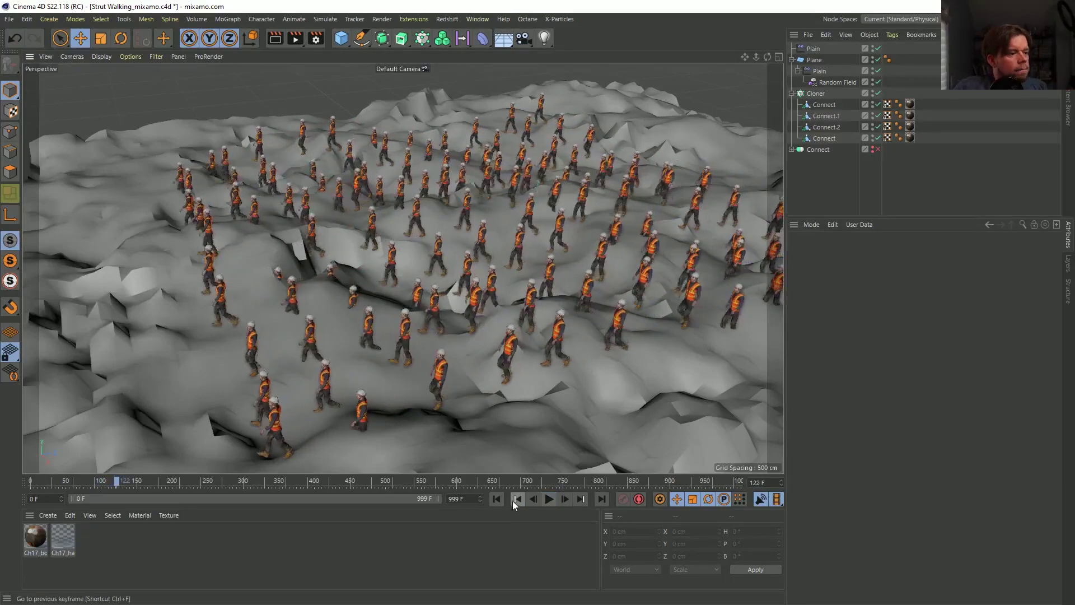
click(492, 498)
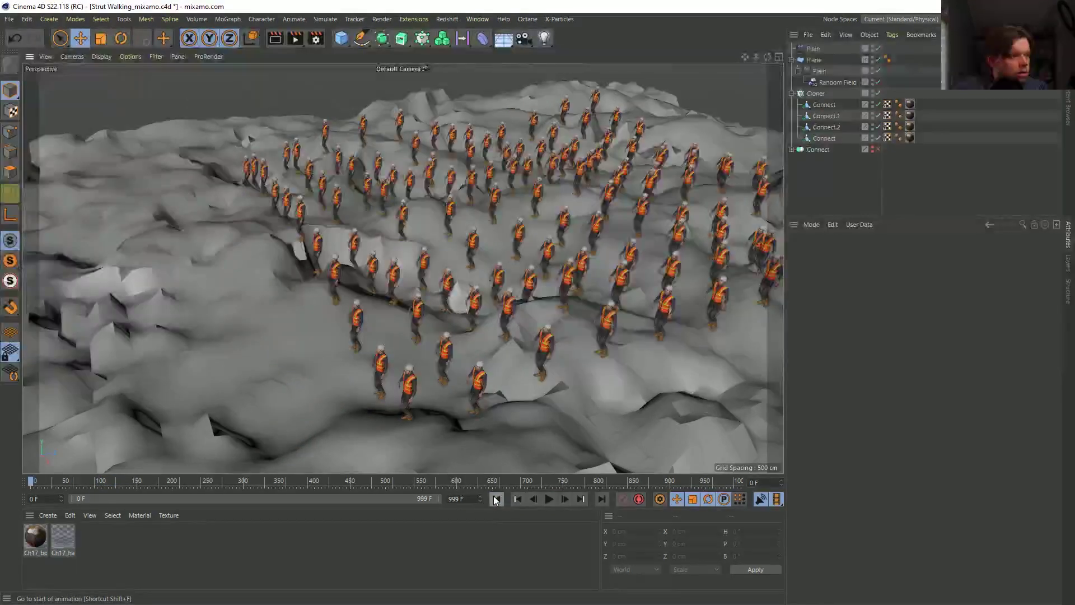
alt+drag(517, 317, 565, 370)
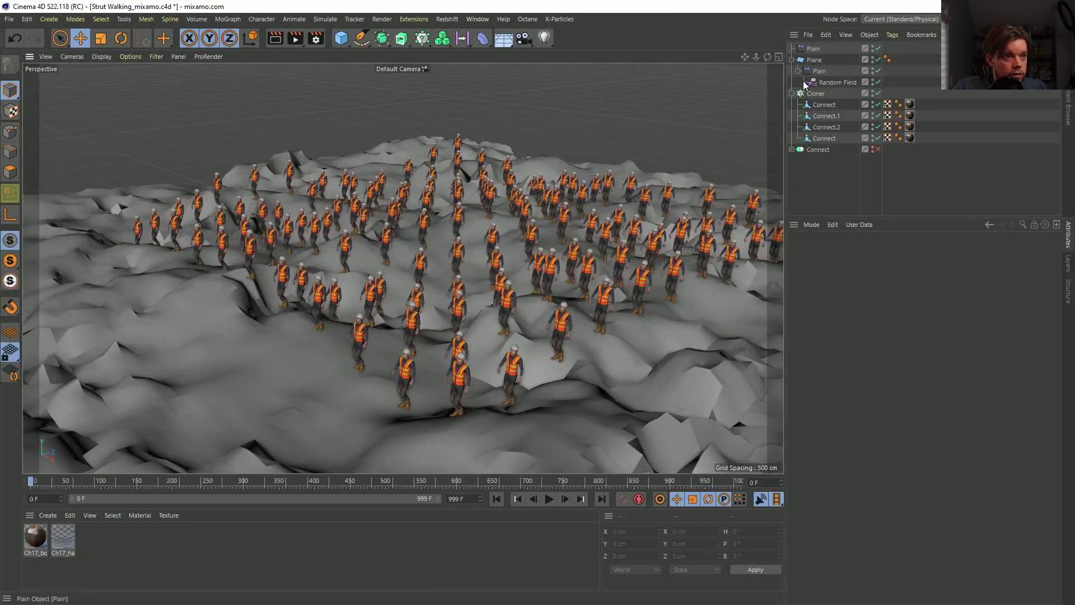
click(792, 94)
Group the Cloner into a Null with a copied Plain effector in Effector transform space.
click(813, 94)
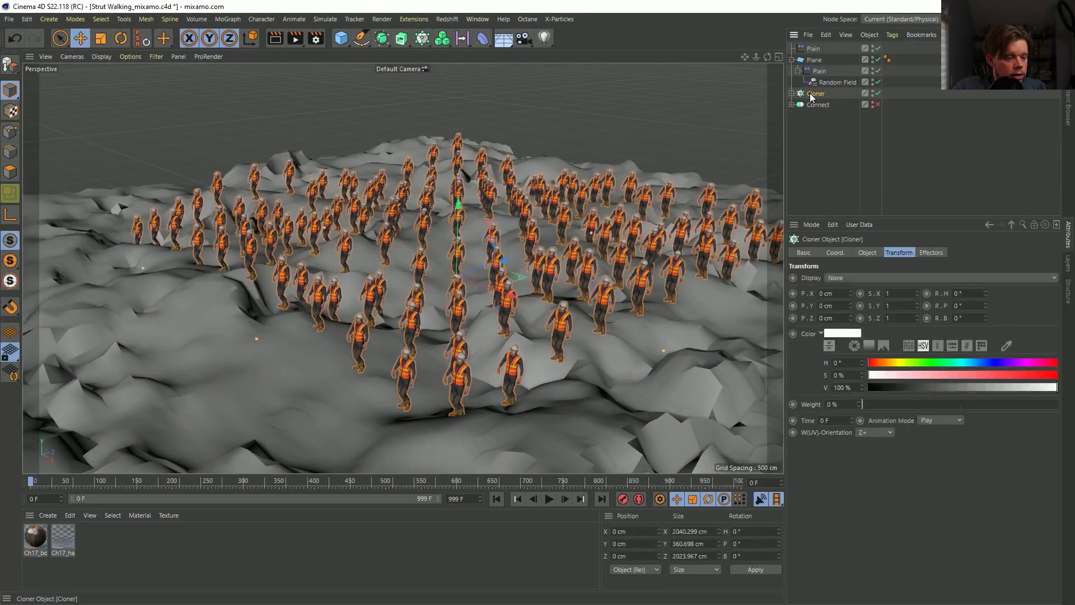
key(alt+g)
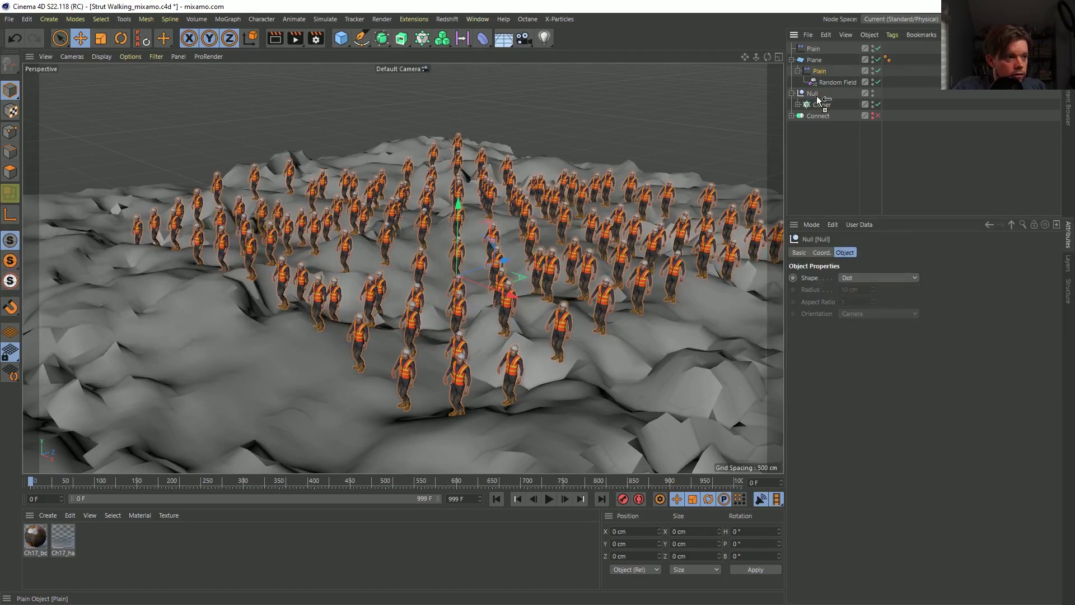
ctrl+drag(819, 100, 818, 100)
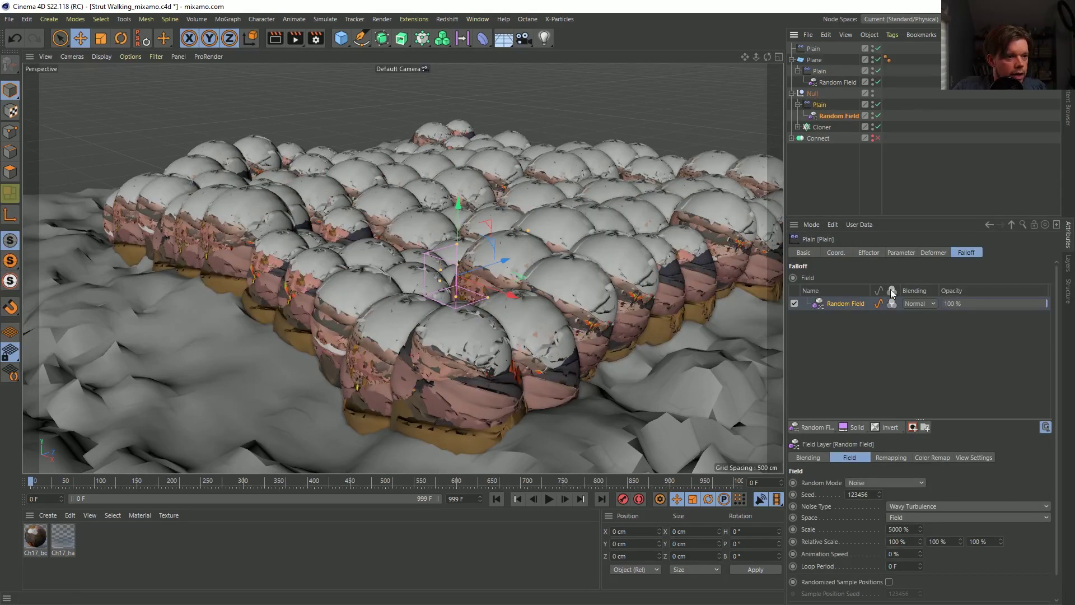
click(823, 106)
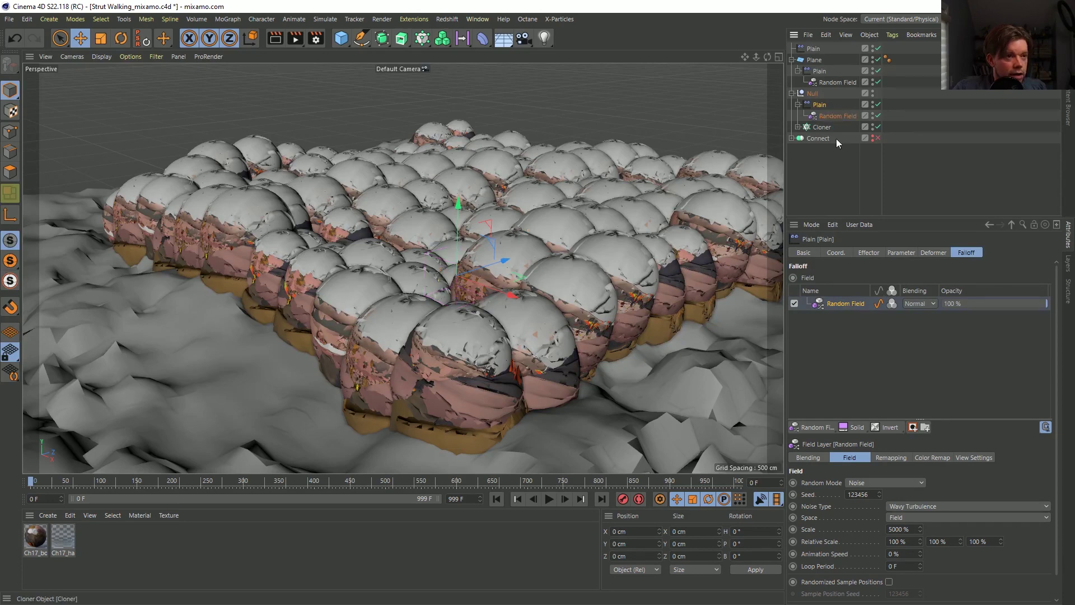
click(898, 253)
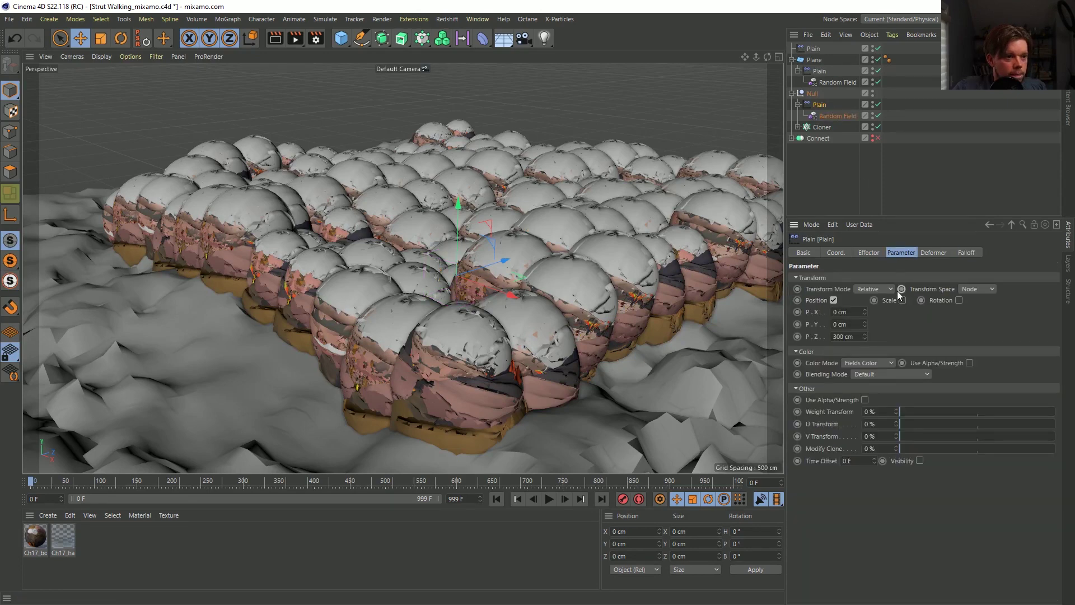
click(976, 315)
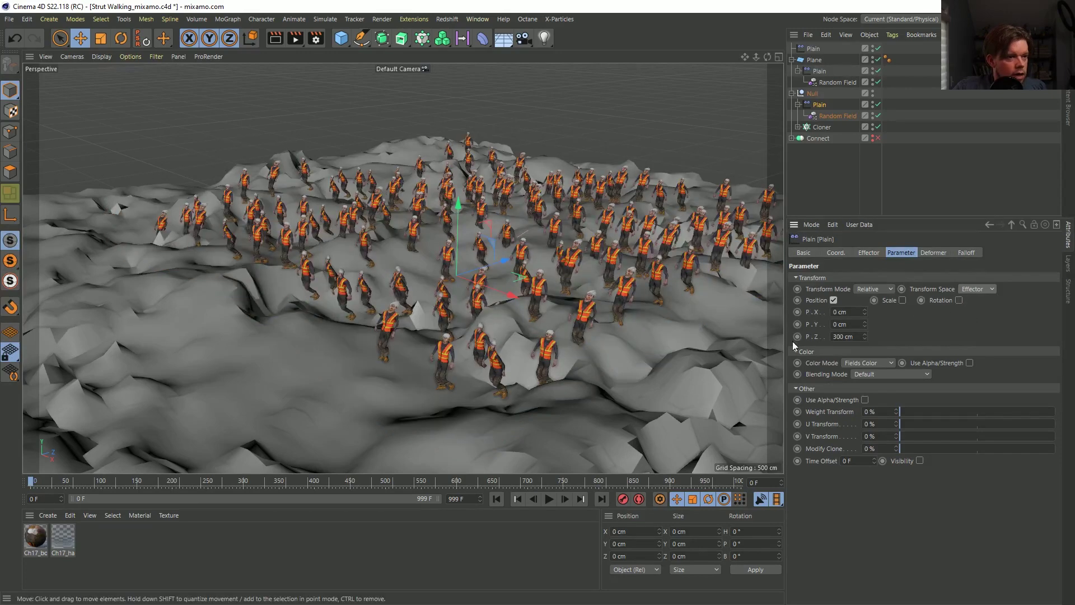
alt+drag(699, 331, 551, 307)
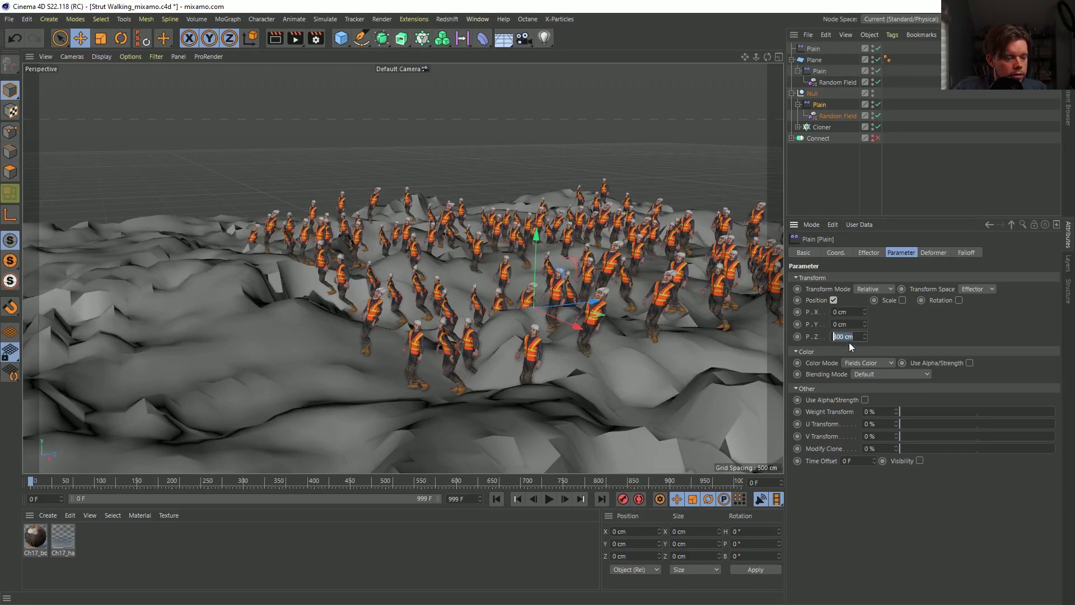
Set the 300 cm height offset and test disabling the Plain effector under the Null.
text(300)
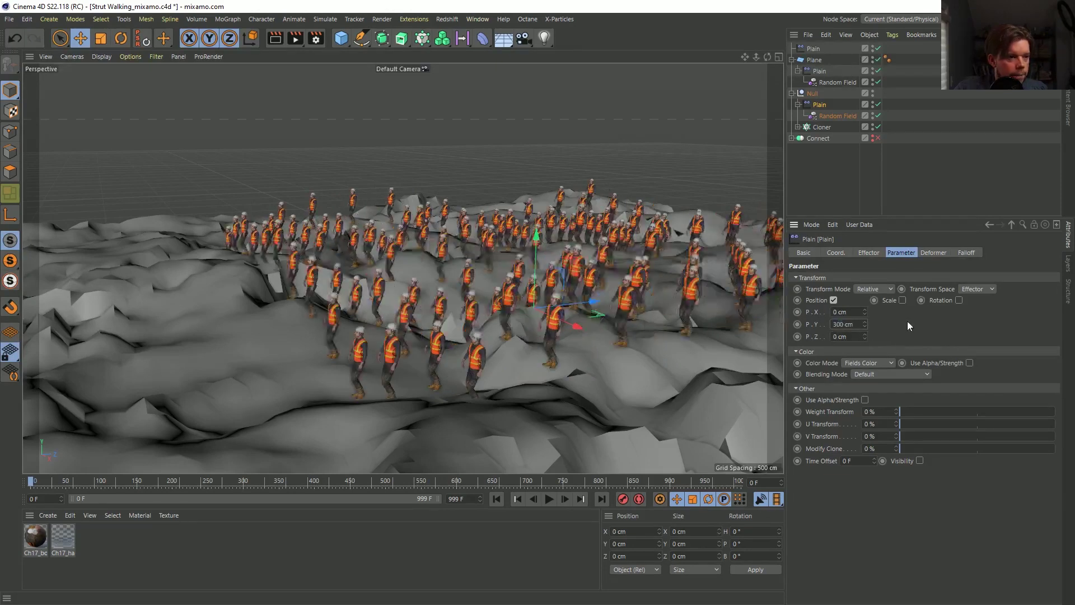
key(Return)
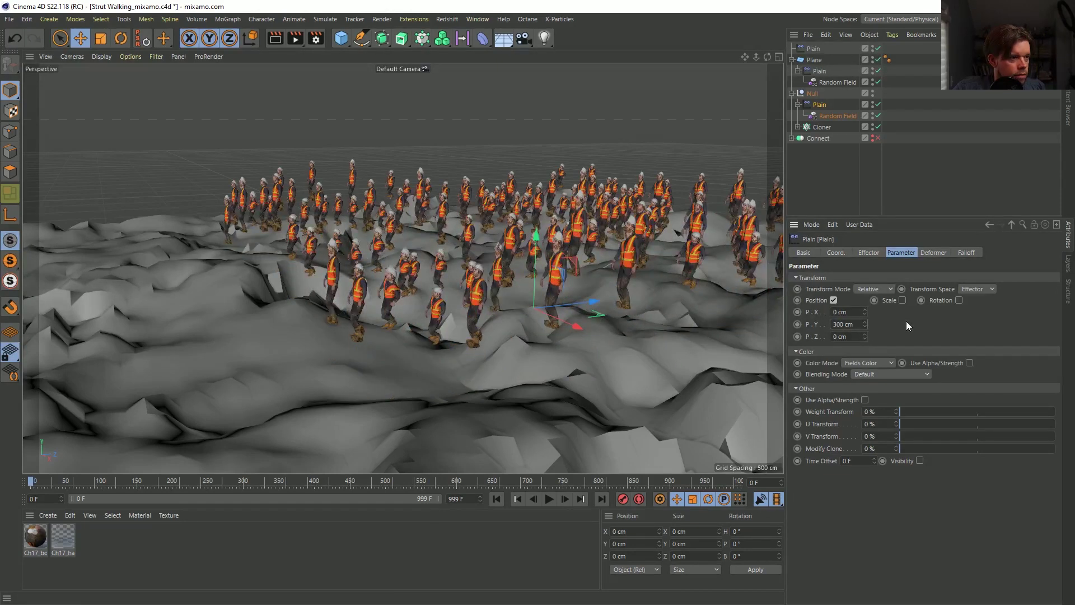
click(542, 324)
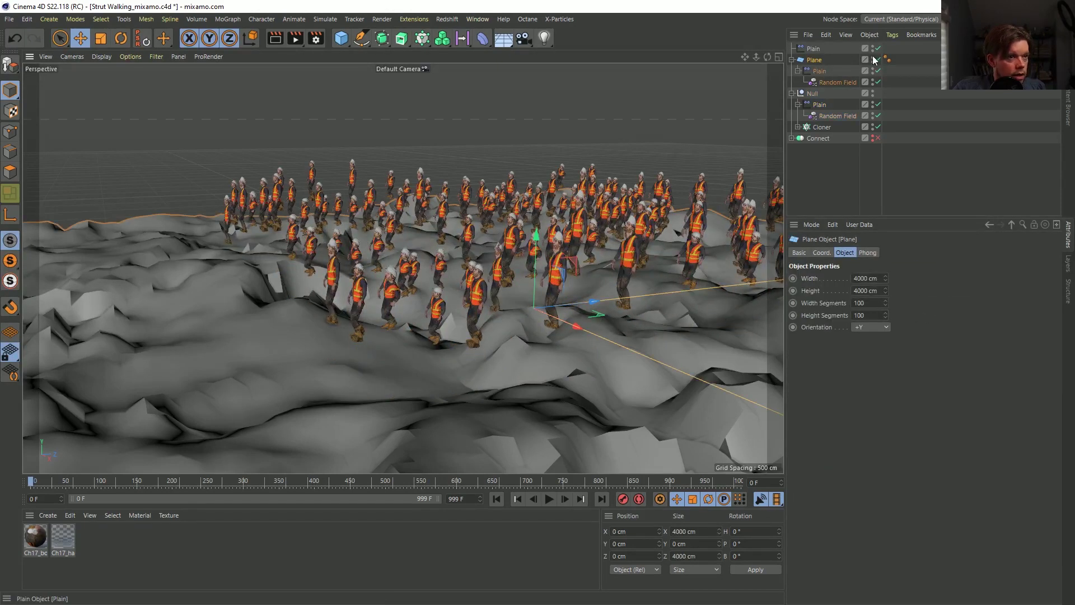
click(878, 115)
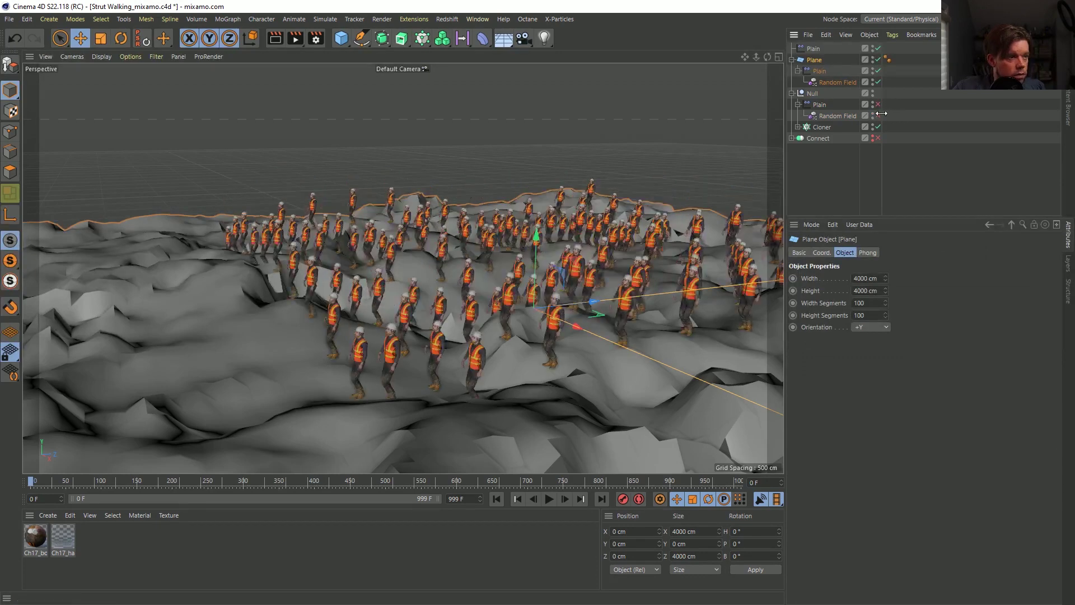
alt+drag(476, 372, 571, 310)
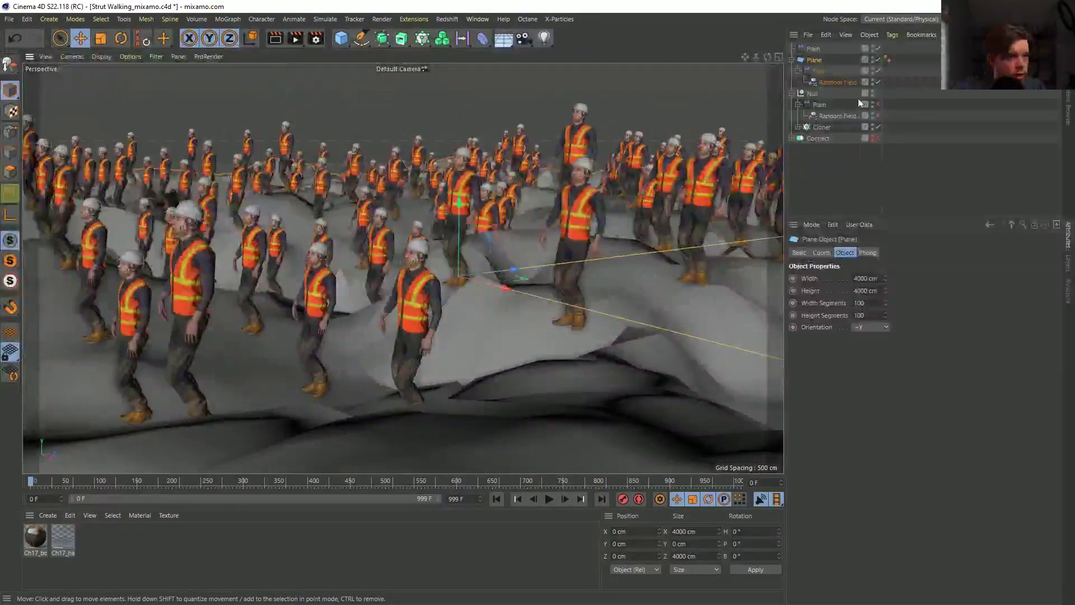
Re-enable the Null's Plain effector and disable the top Plain, comparing views of the crowd.
click(877, 105)
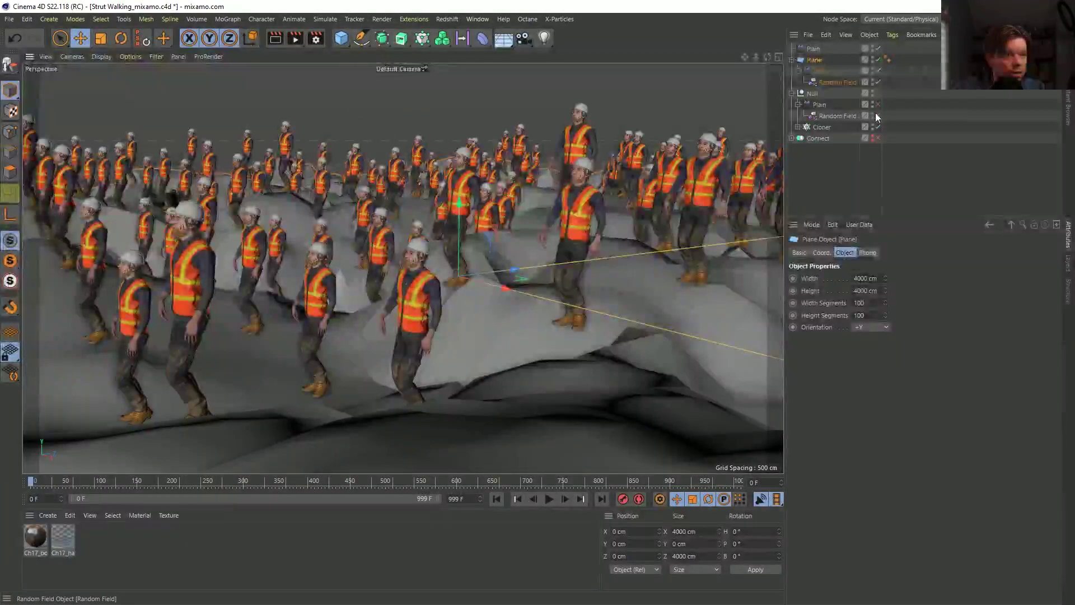
click(877, 48)
scroll(558, 278, down, 5)
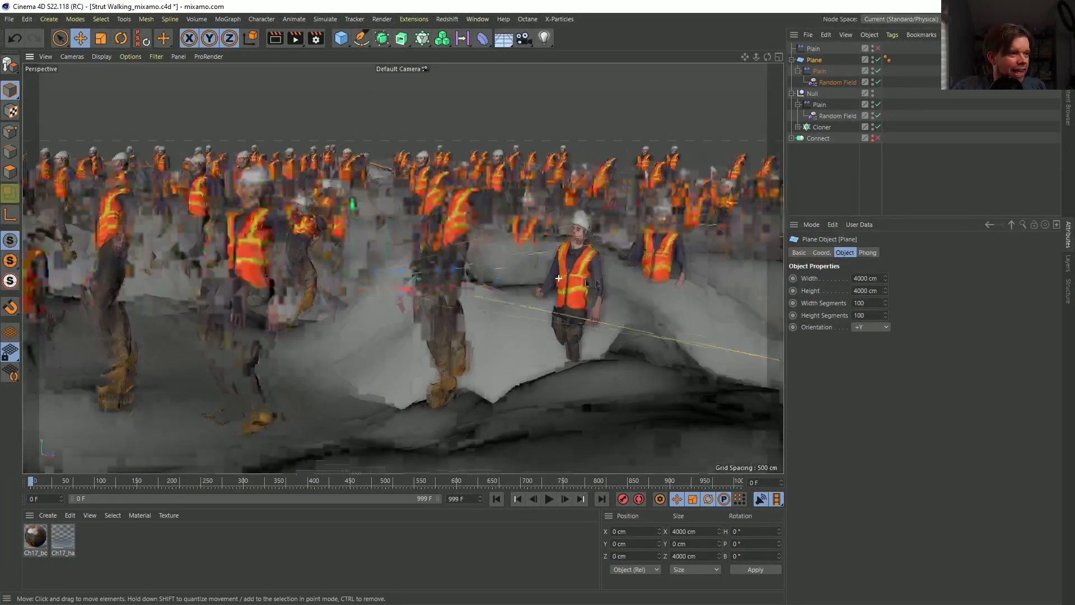
alt+drag(606, 276, 488, 288)
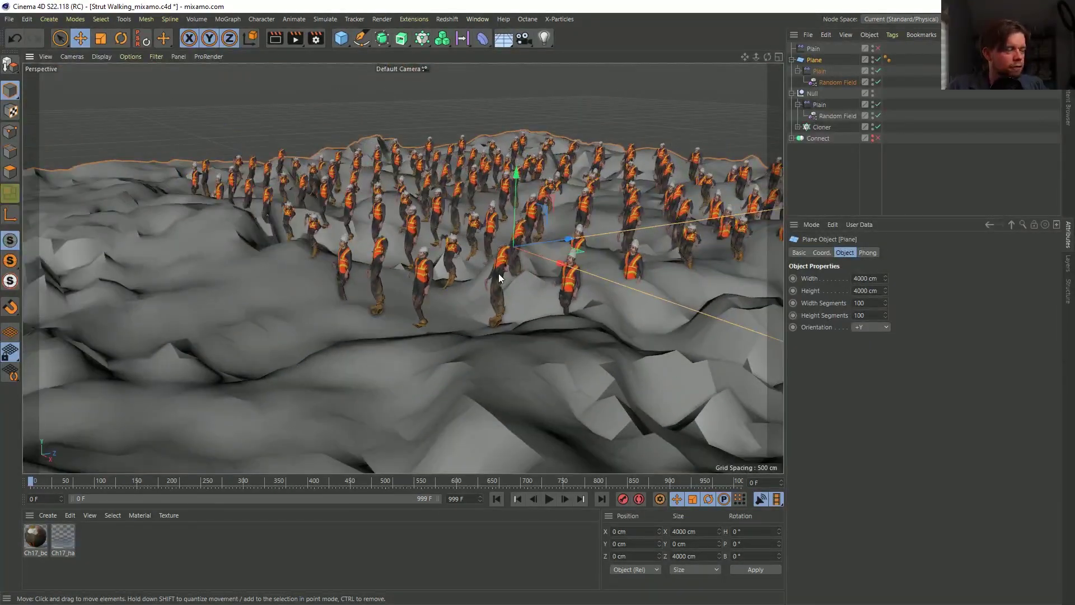
mouse_move(413, 287)
alt+mouse_down()
mouse_move(415, 269)
mouse_move(418, 304)
alt+mouse_up()
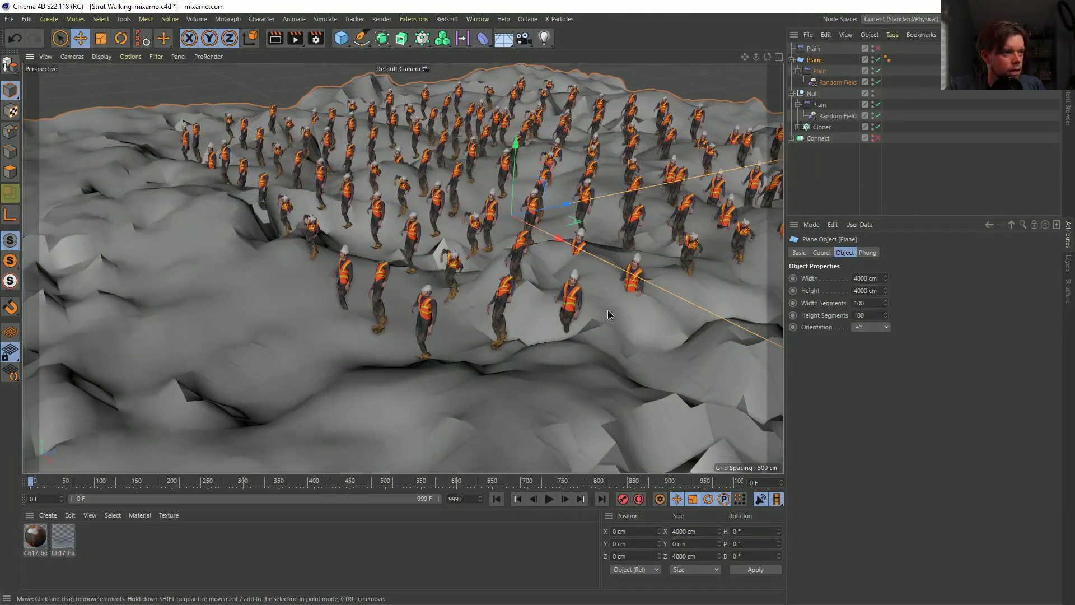
alt+drag(607, 310, 643, 280)
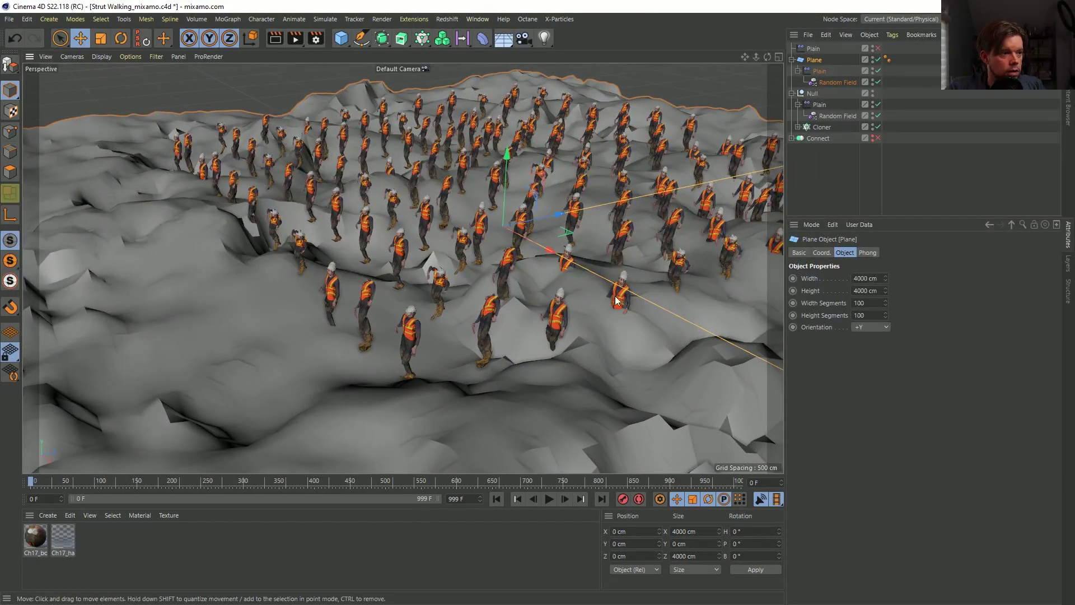
click(827, 83)
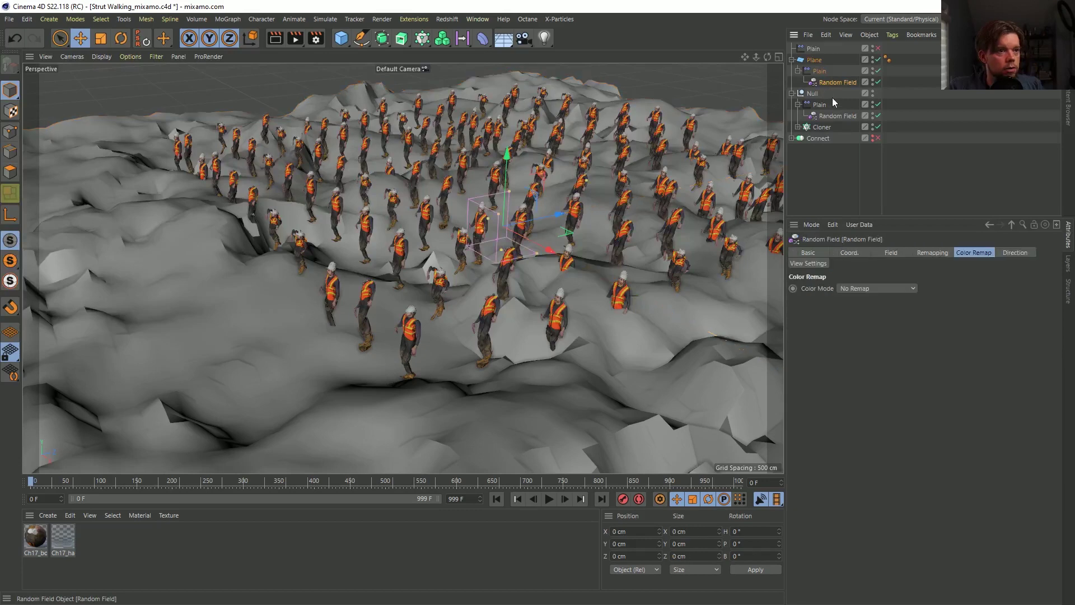
ctrl+click(835, 115)
click(891, 253)
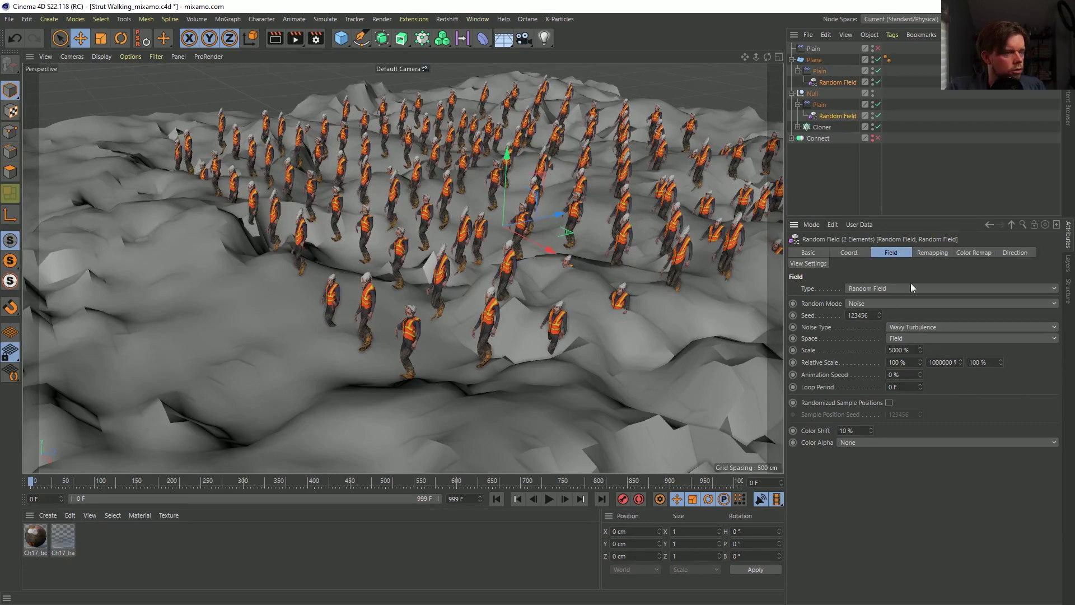
click(821, 112)
click(821, 107)
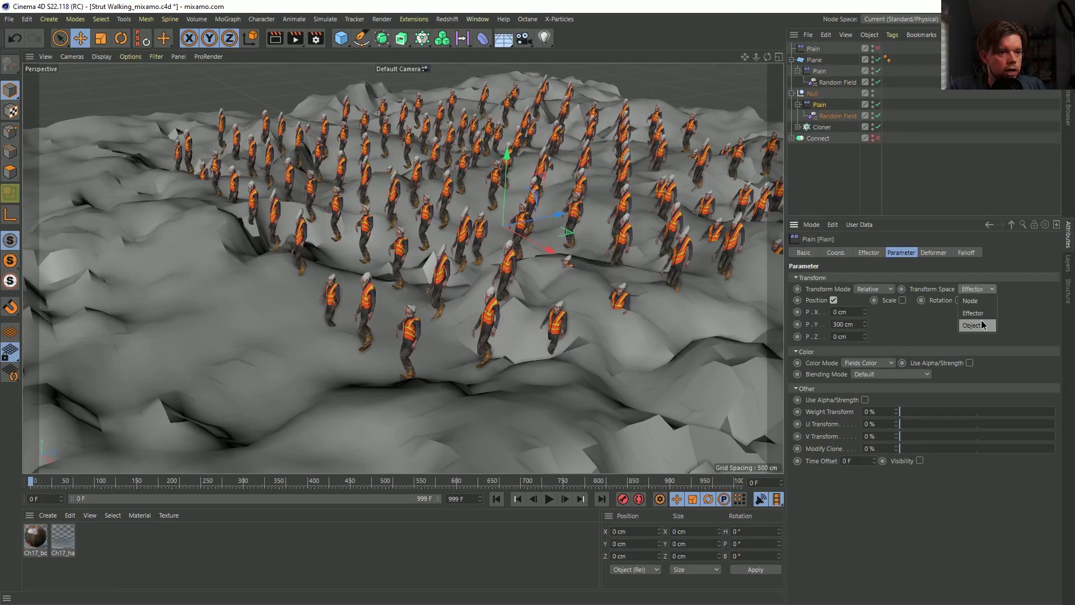
click(868, 290)
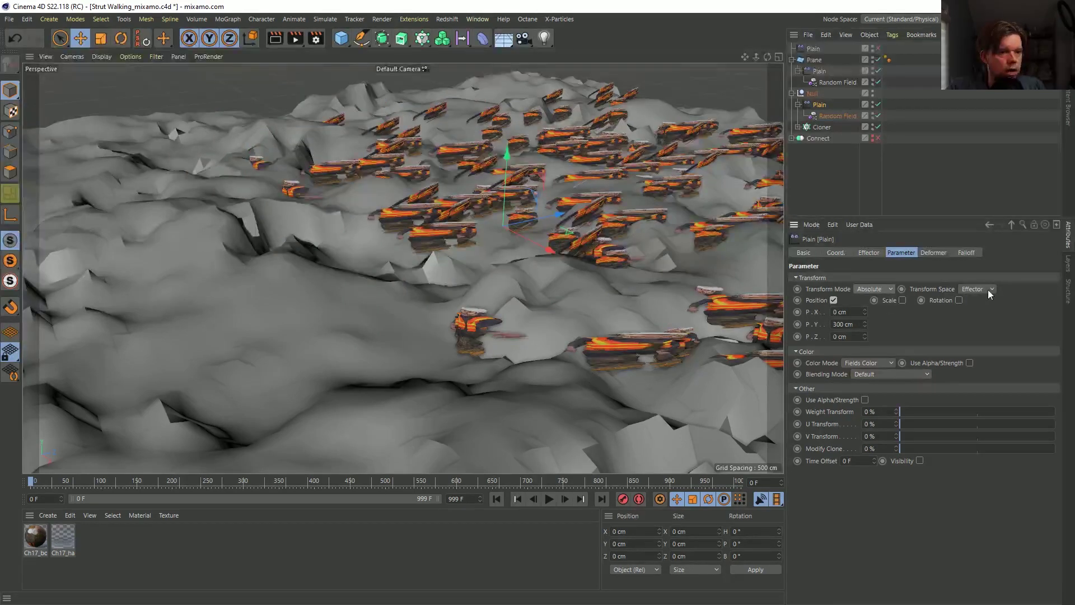
click(987, 290)
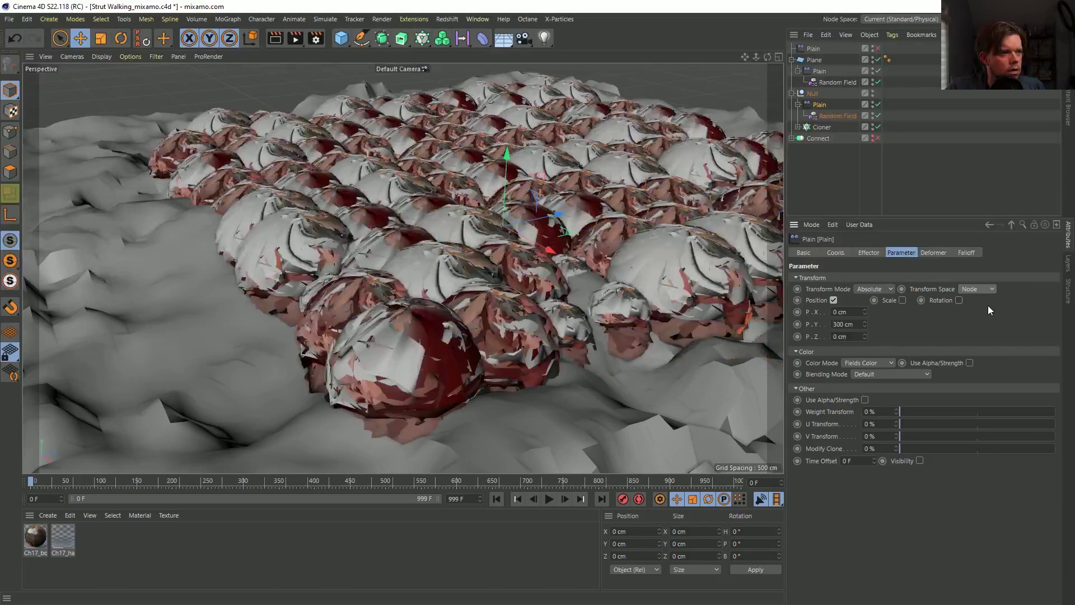
key(ctrl+z)
key(ctrl+z)
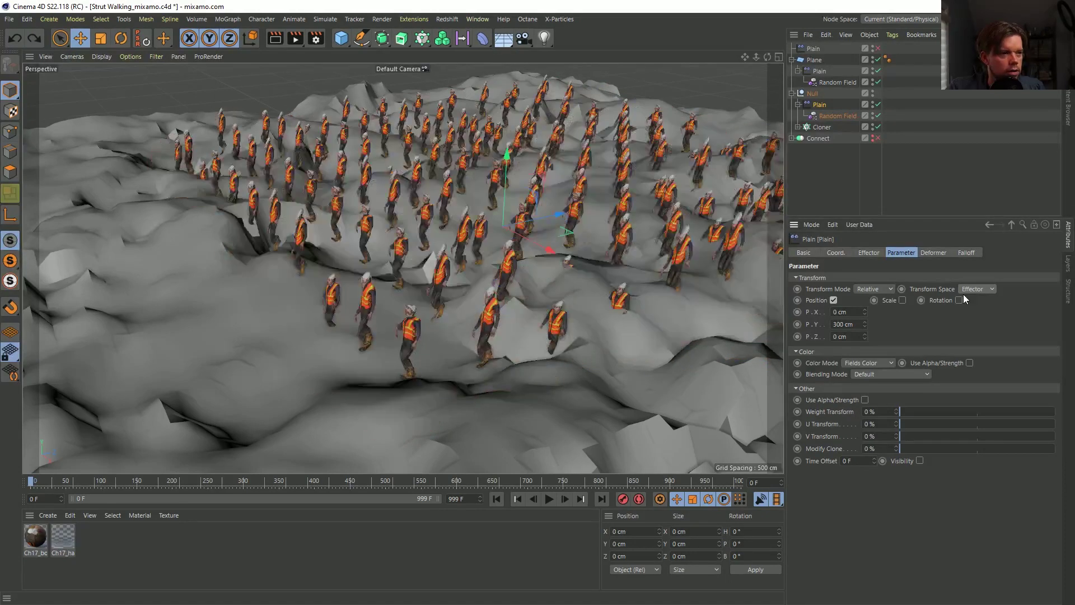
alt+drag(487, 295, 528, 446)
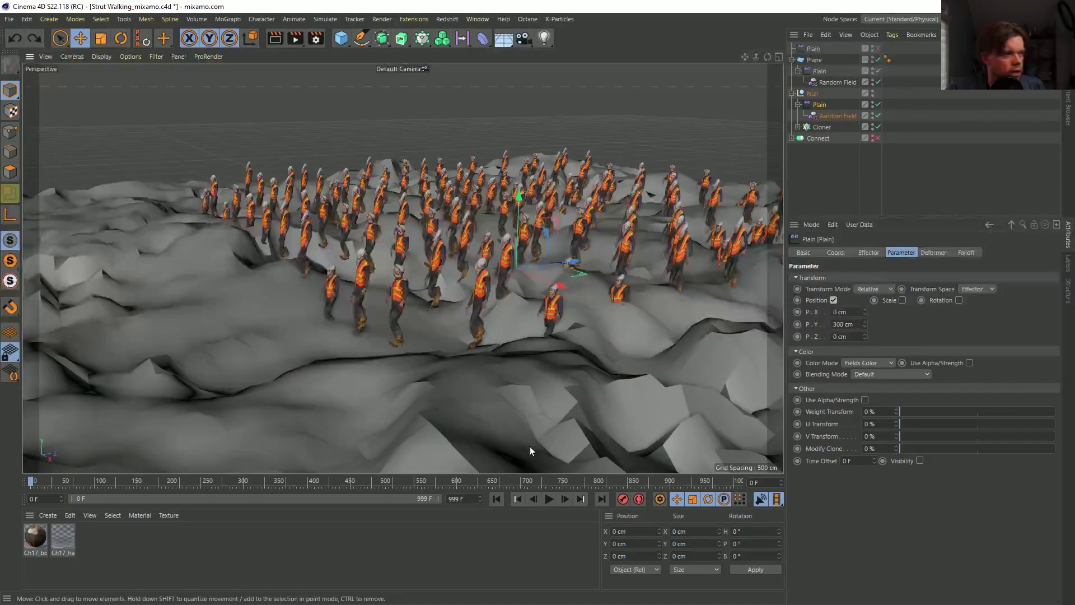
click(549, 499)
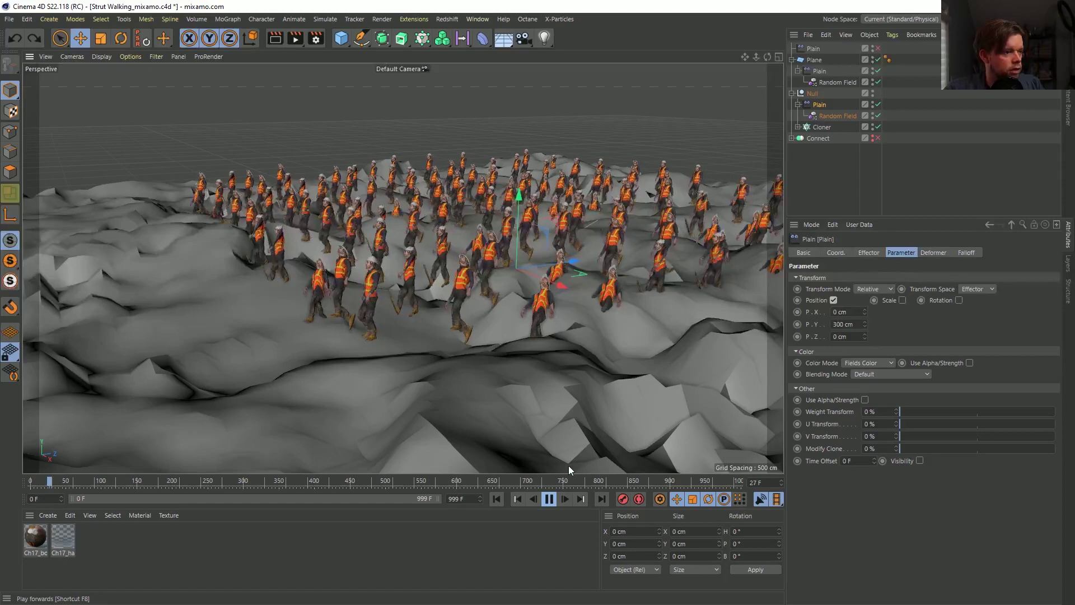
click(549, 499)
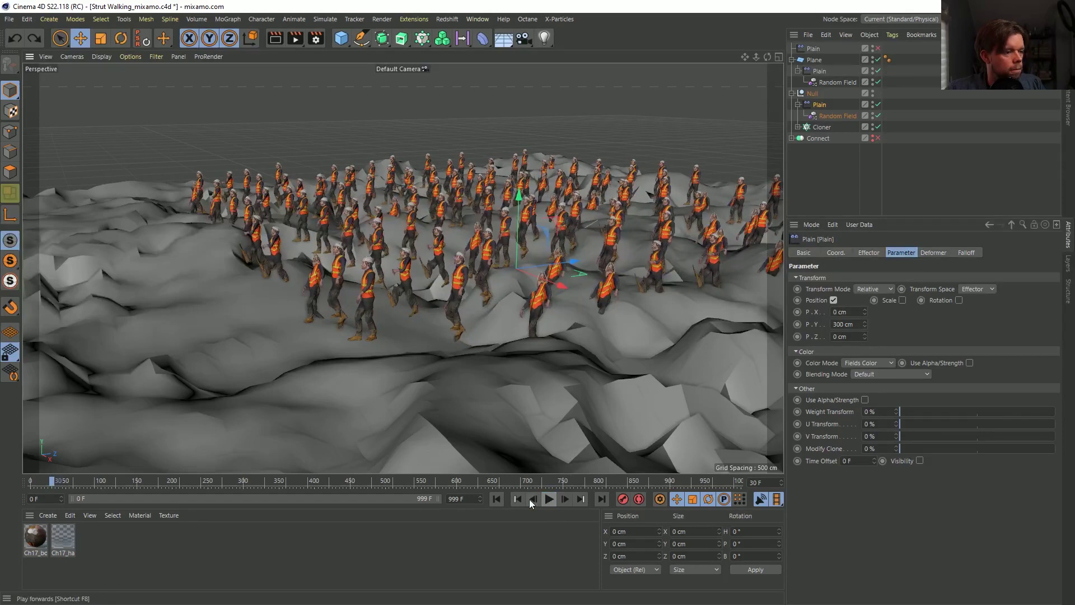
click(496, 499)
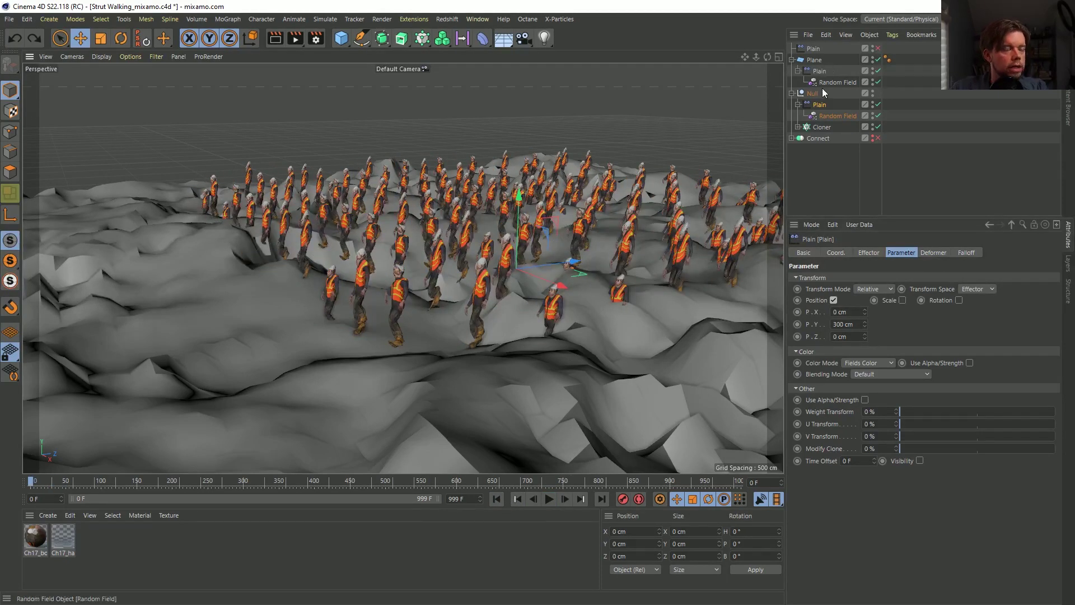
Delete the Null's Plain and Random Field, re-enable the top Plain, and play the animation.
key(Delete)
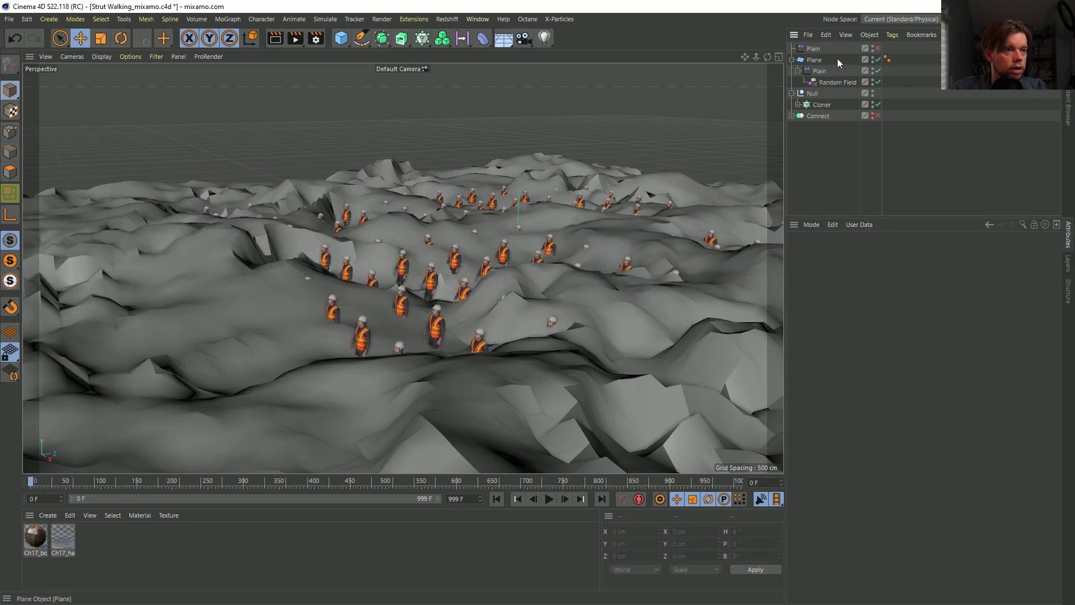
click(877, 49)
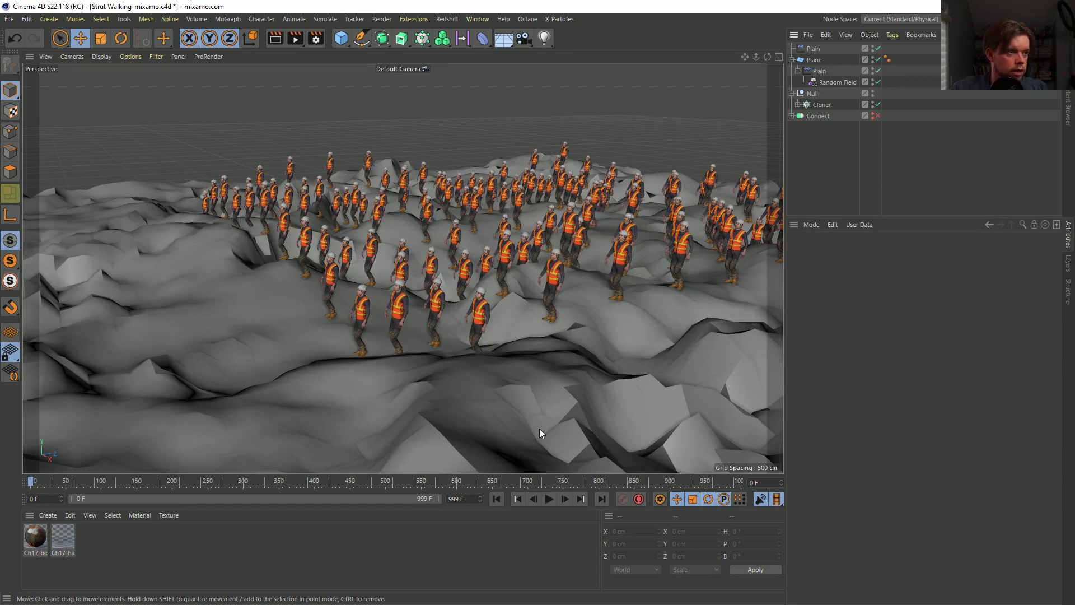
click(549, 499)
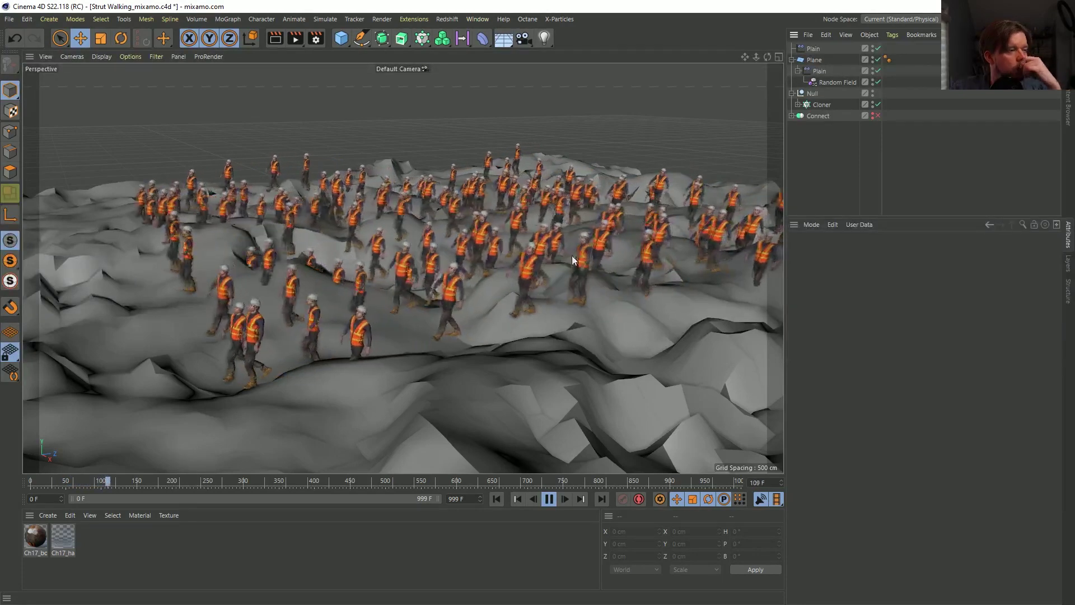
click(822, 106)
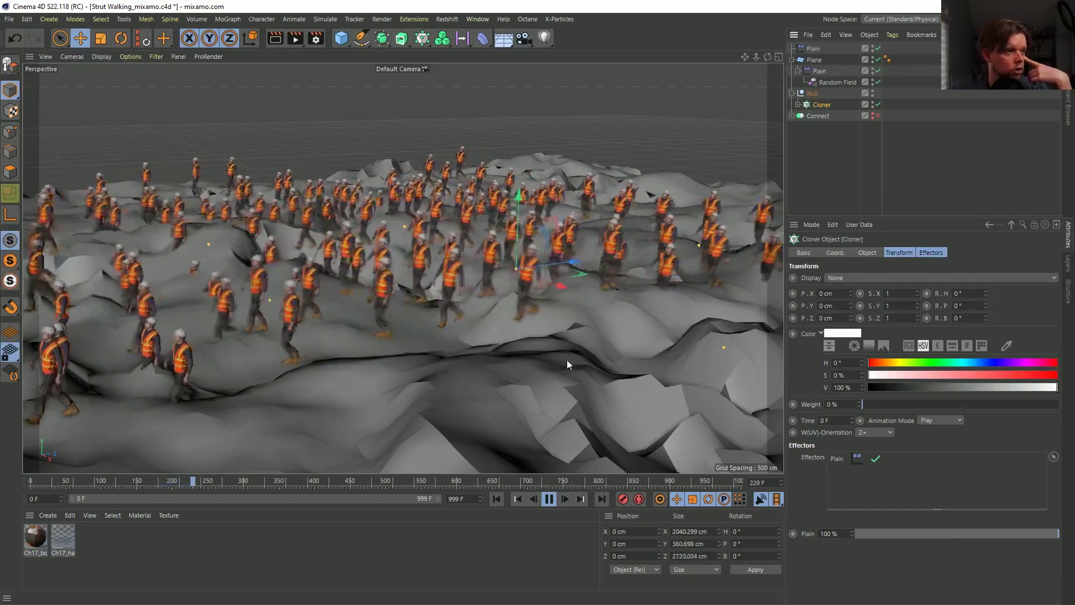
click(496, 498)
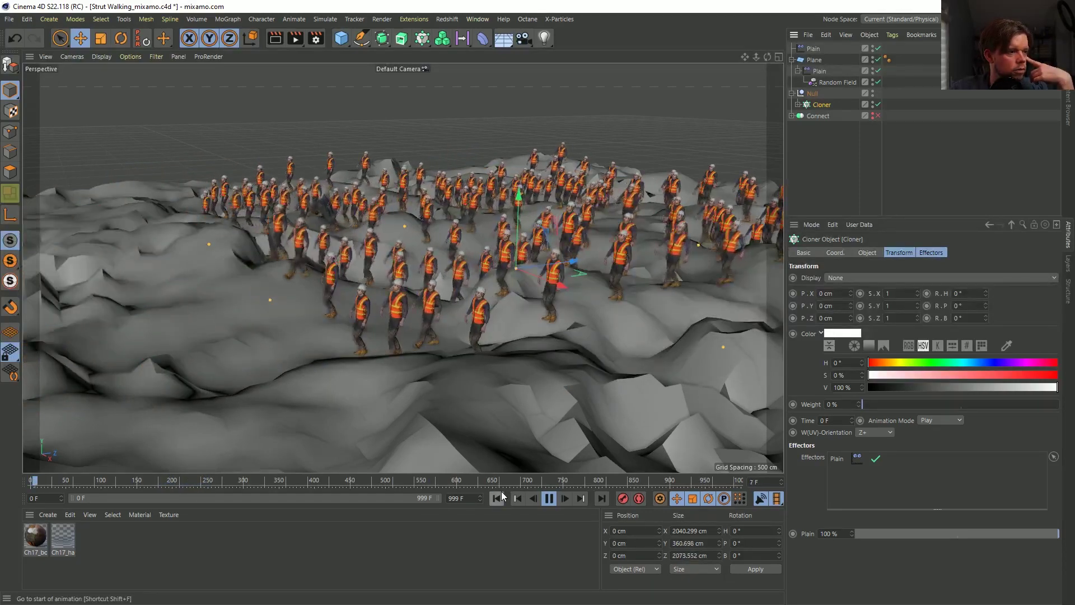
click(534, 498)
click(496, 498)
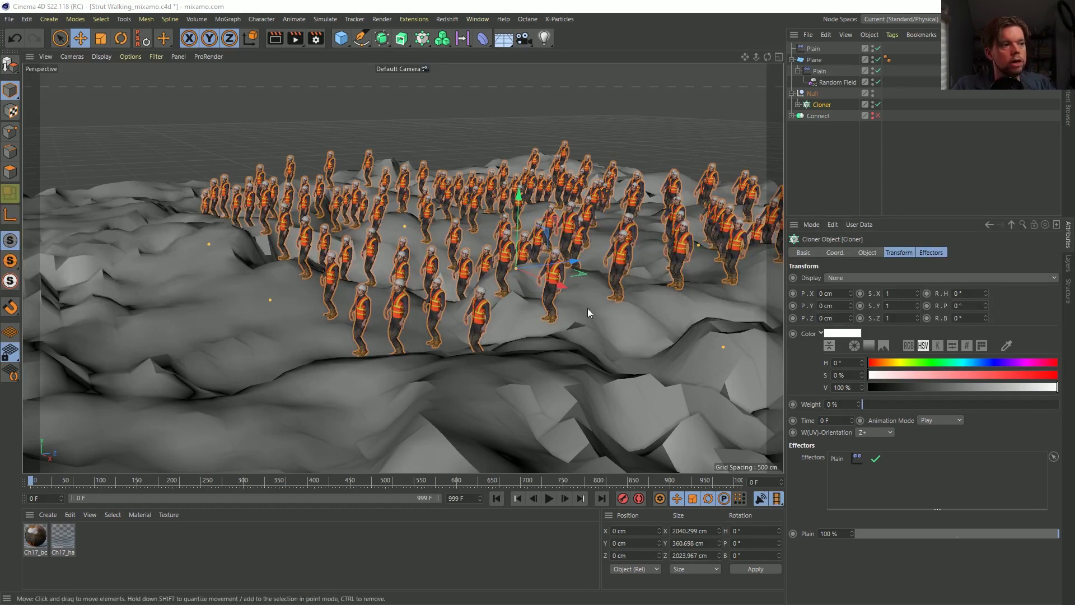
alt+drag(530, 252, 469, 236)
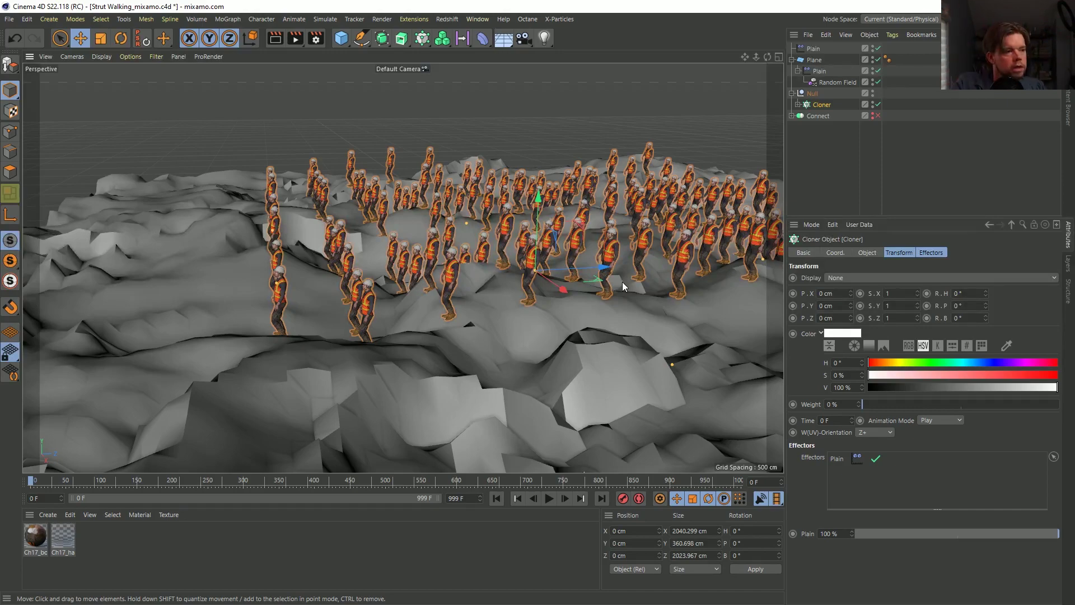
Orbit and zoom to low, flat views of the crowd across the hilly terrain.
mouse_move(336, 275)
alt+mouse_down()
mouse_move(539, 269)
mouse_move(260, 217)
mouse_move(420, 246)
mouse_move(551, 251)
alt+mouse_up()
scroll(551, 250, up, 10)
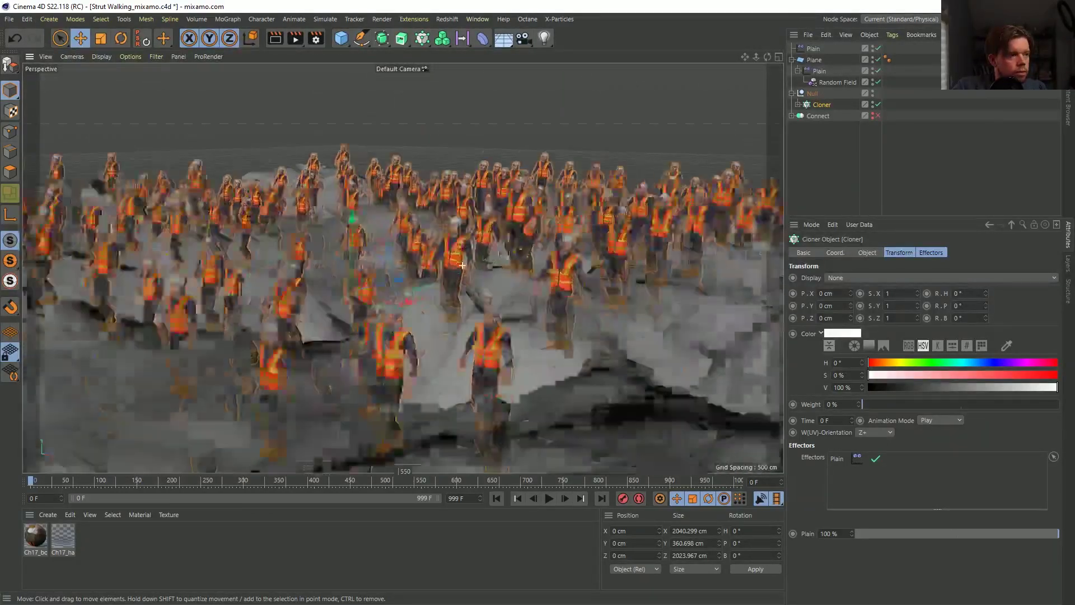
scroll(536, 246, down, 10)
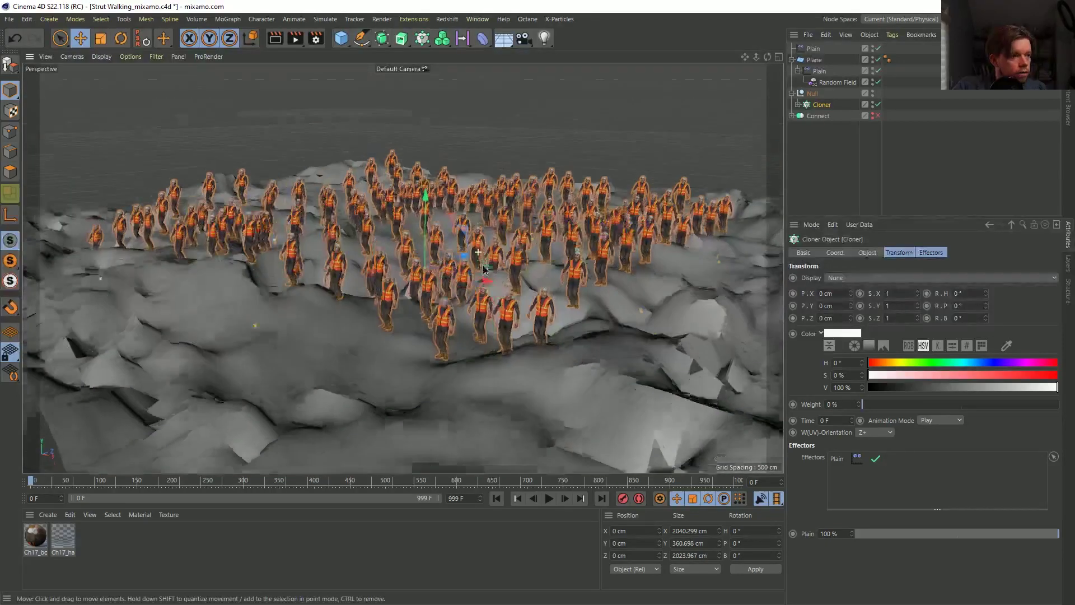
scroll(521, 246, up, 6)
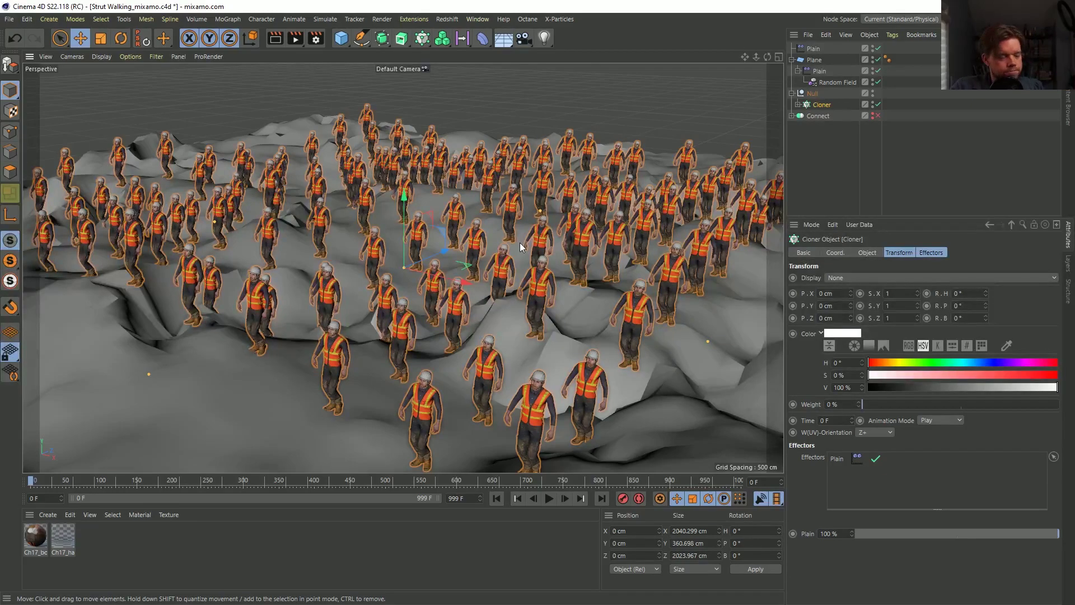
alt+drag(519, 243, 460, 218)
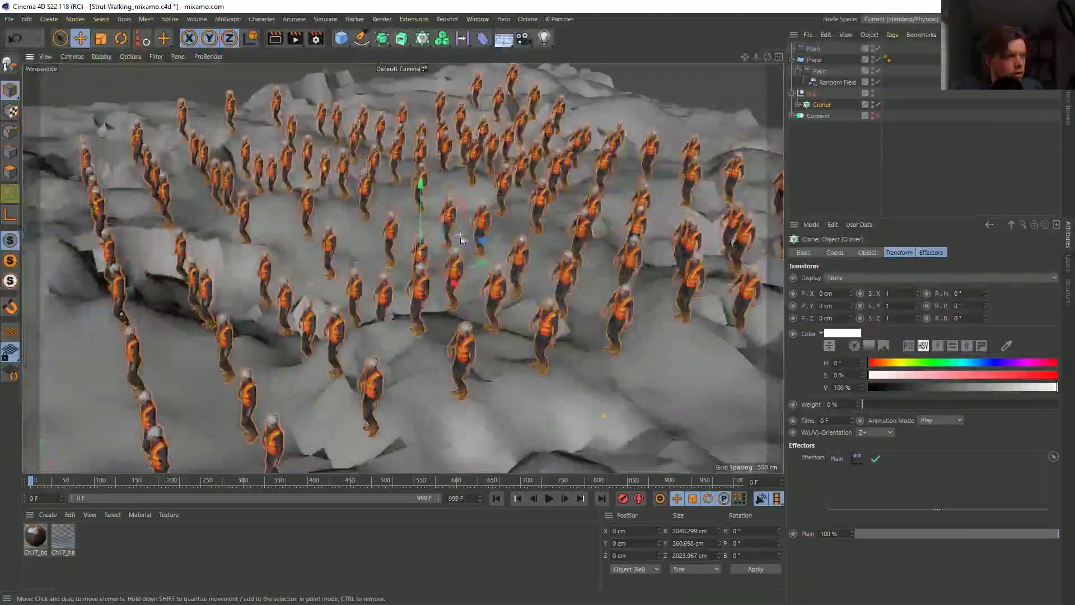
scroll(532, 191, up, 5)
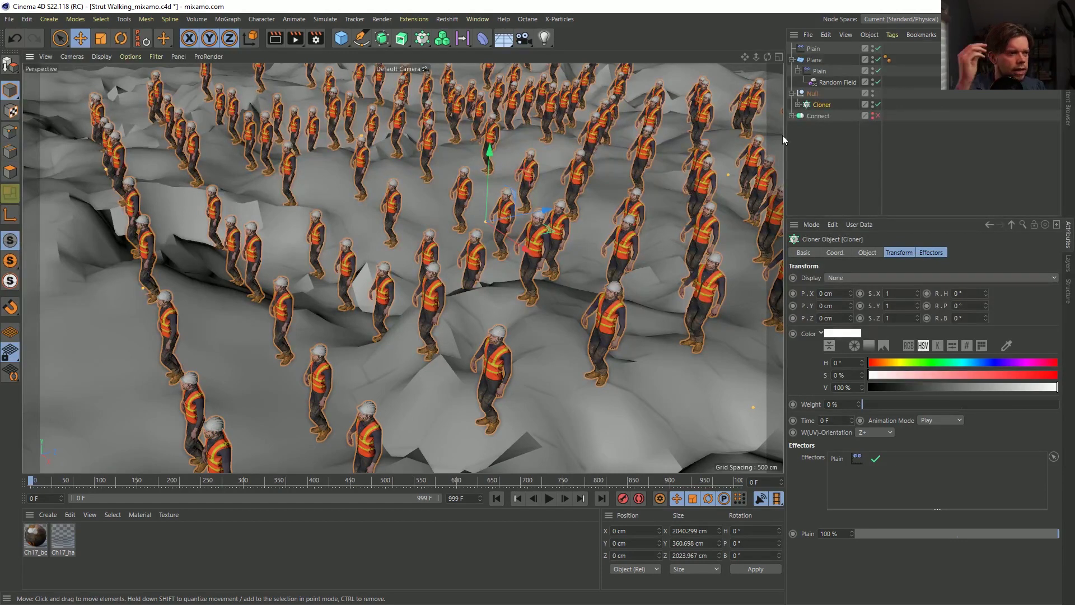
alt+drag(581, 253, 582, 229)
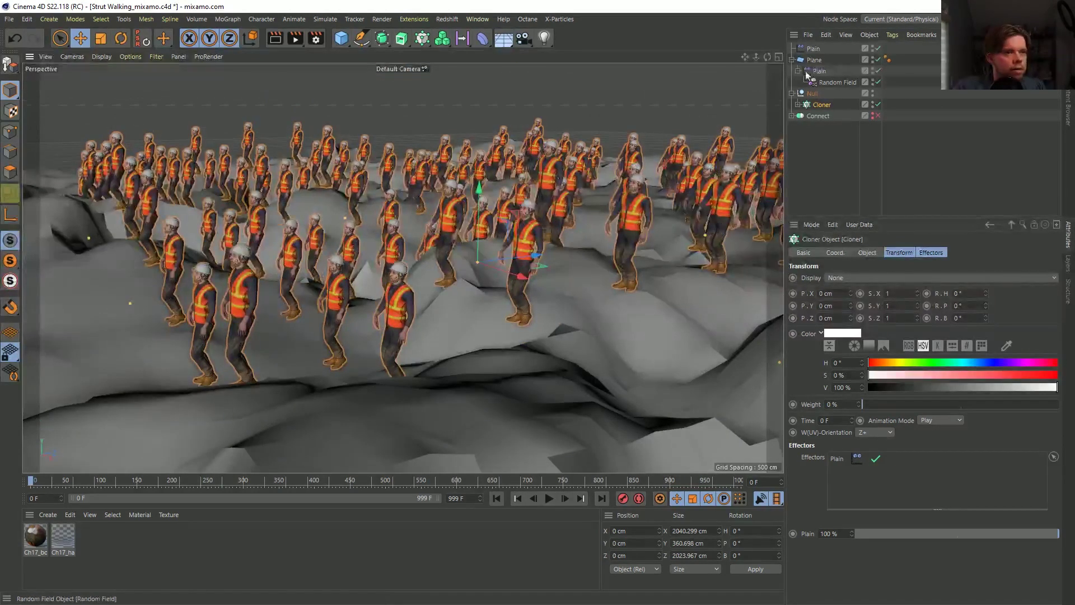
click(482, 38)
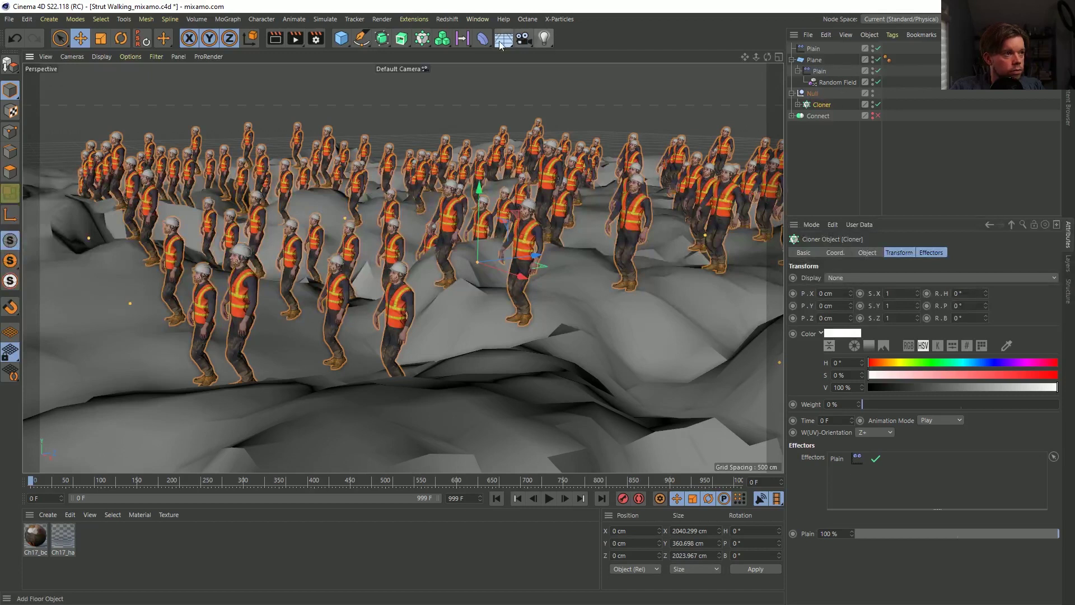
Reduce the Cloner's Count X to 5.
click(876, 255)
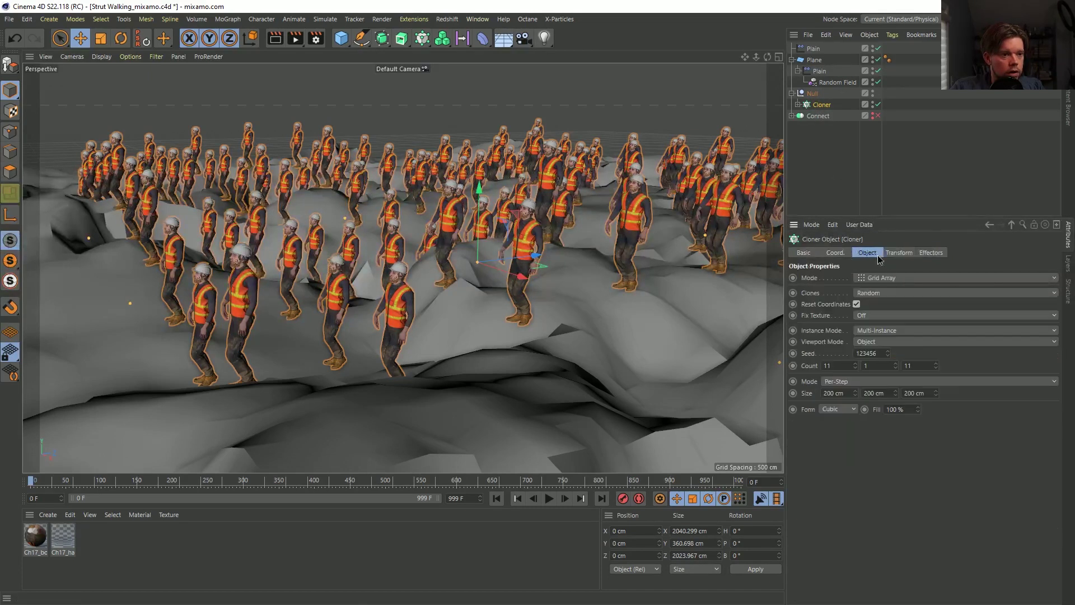
double_click(834, 365)
text(5)
key(Return)
alt+drag(504, 185, 507, 263)
Add a Displacer deformer and parent it under the Null.
click(482, 38)
click(547, 173)
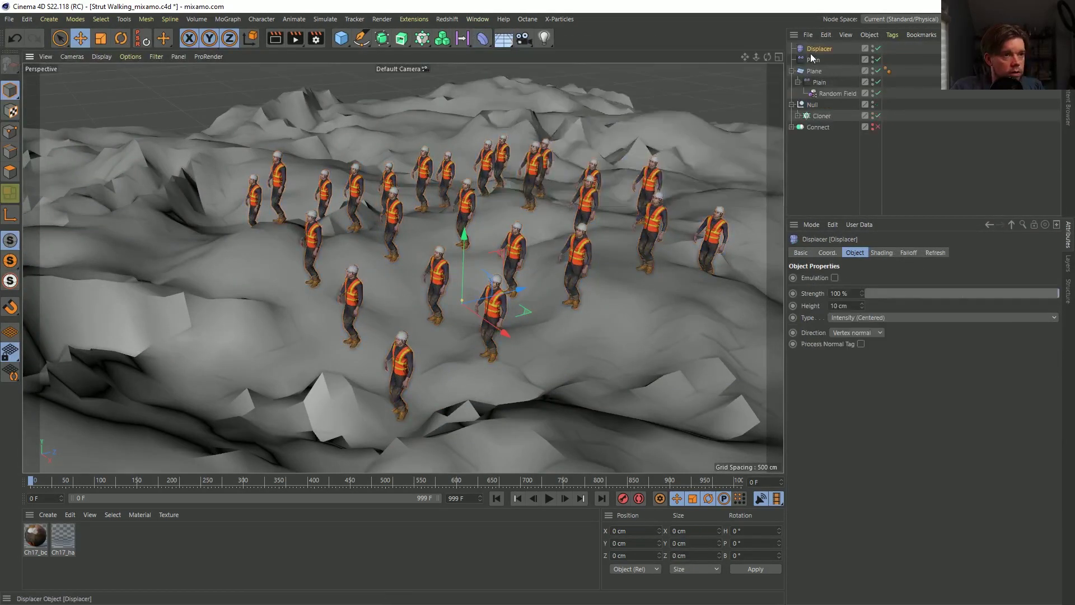
drag(811, 58, 816, 106)
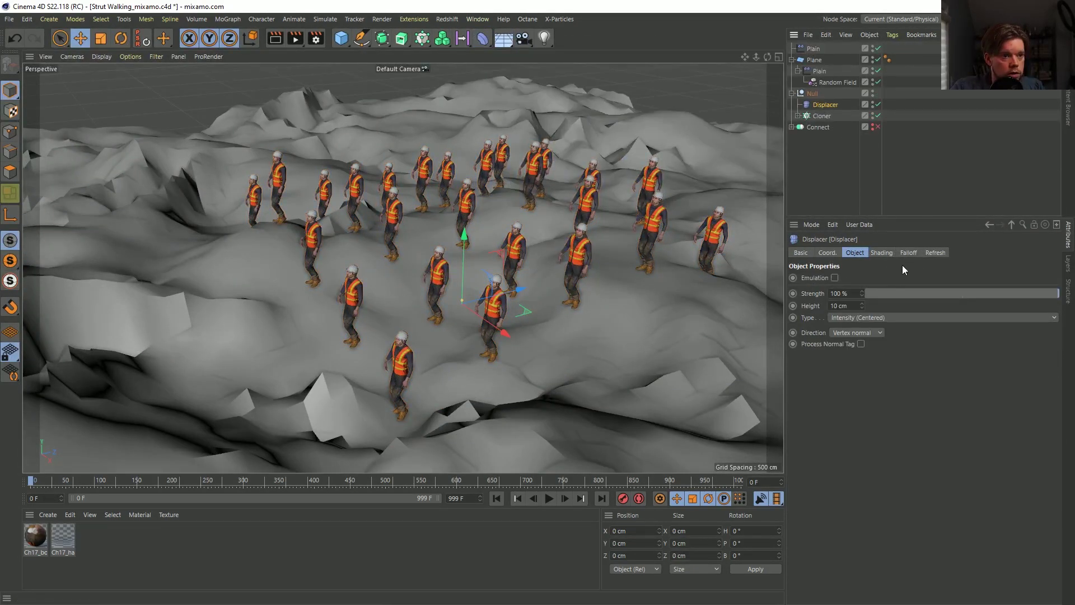
Keep Custom Shader as the channel and set the Displacer's shader to Color.
click(881, 252)
click(839, 278)
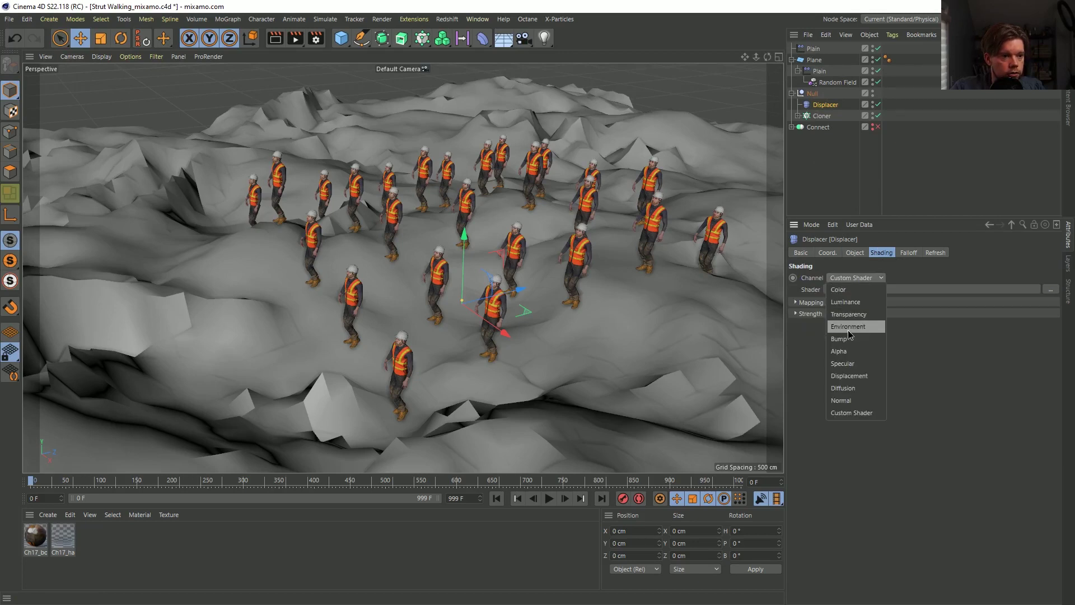
click(811, 289)
click(828, 289)
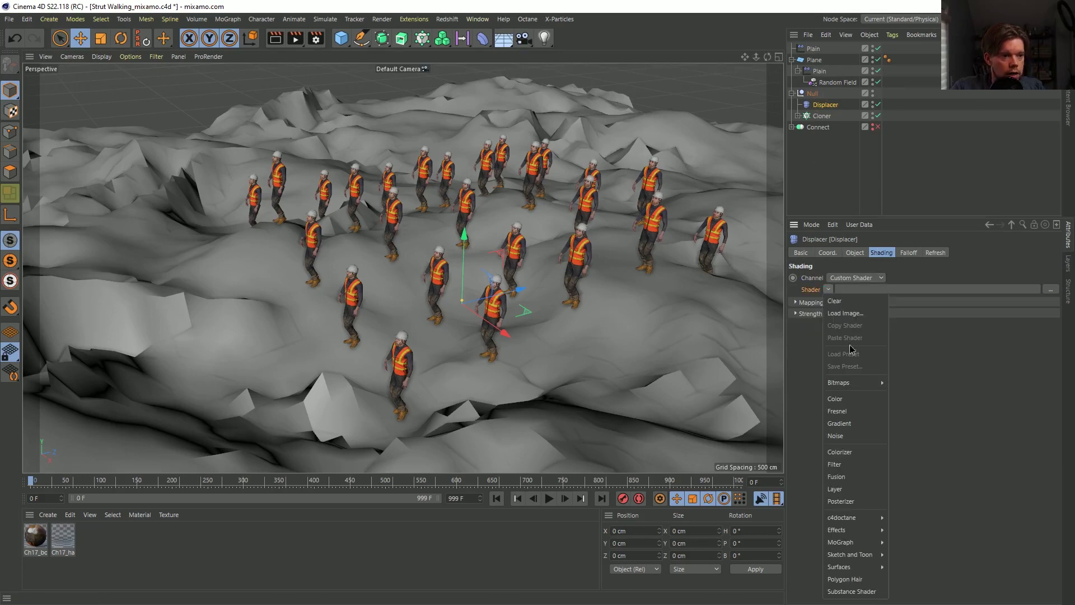
click(857, 398)
click(854, 252)
scroll(709, 244, down, 6)
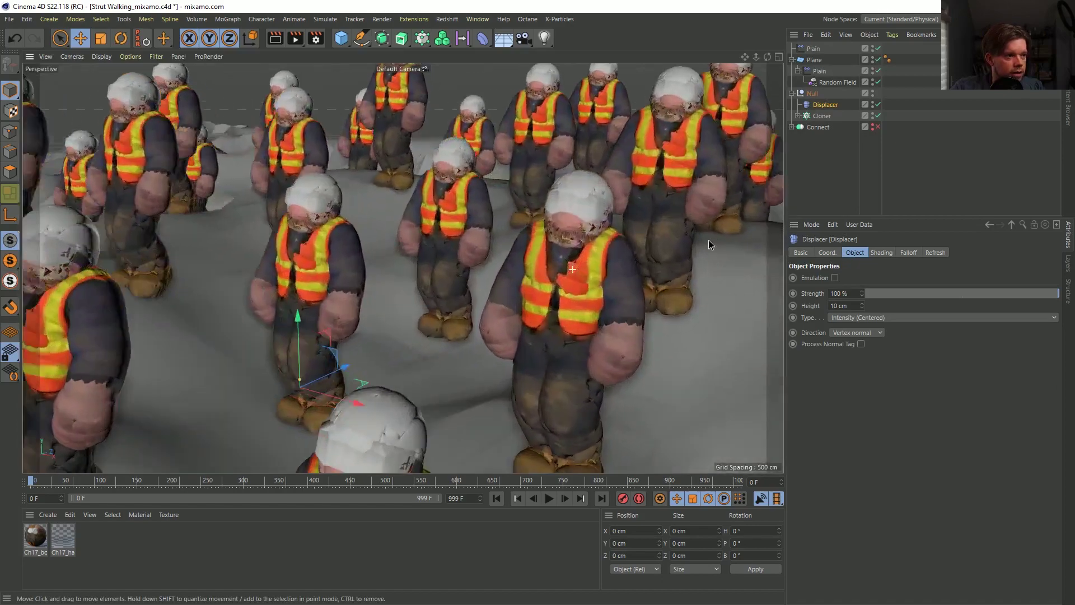
scroll(597, 281, up, 8)
alt+drag(597, 280, 563, 271)
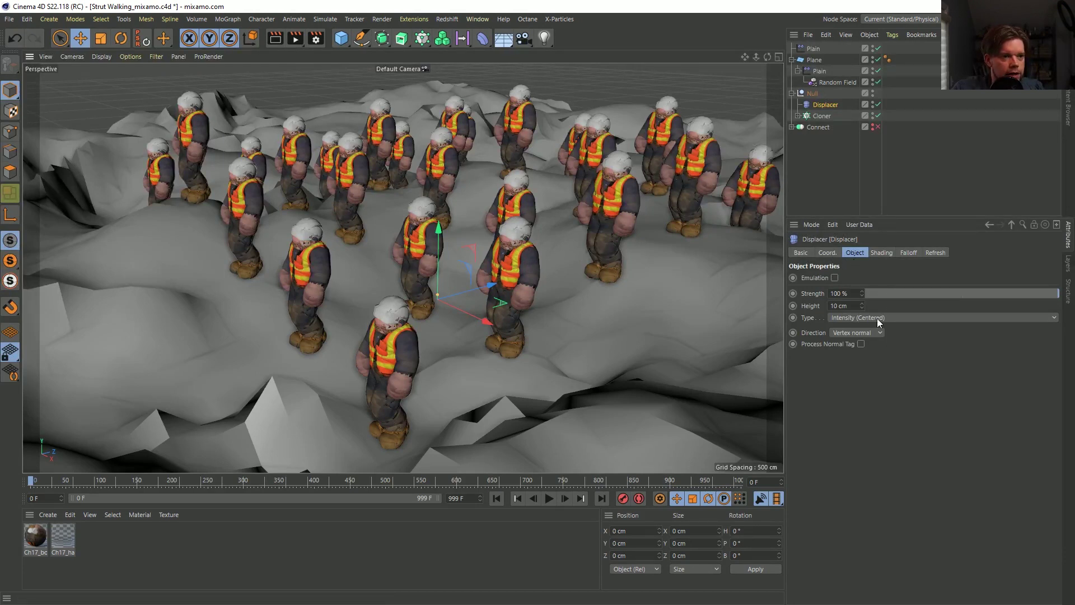
Set the Displacer direction to Planar with +Y orientation, undoing a trial height change.
click(840, 332)
click(846, 369)
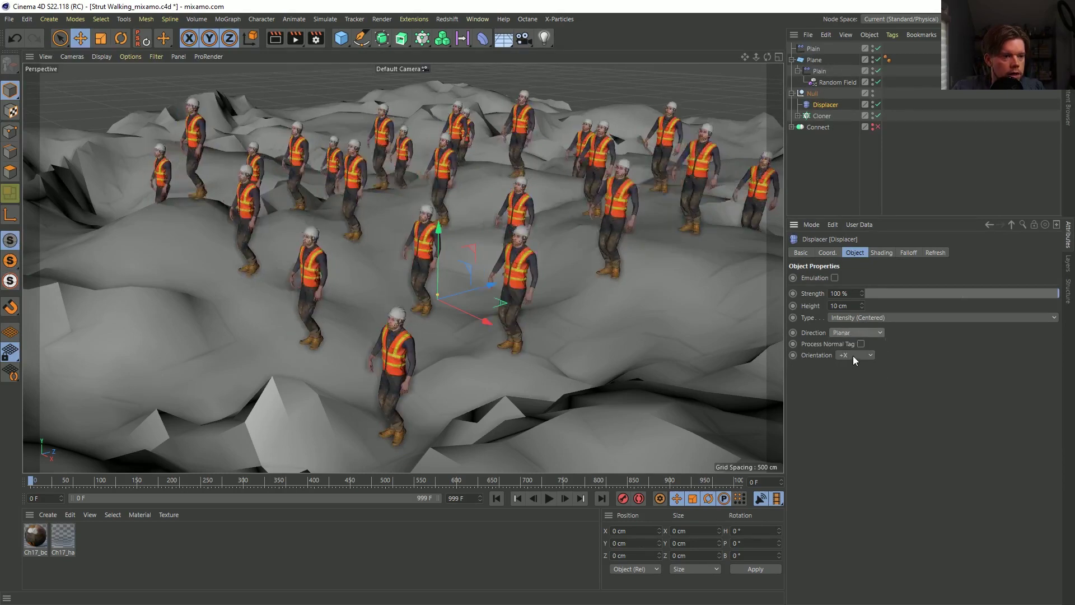
click(853, 355)
click(861, 397)
alt+drag(493, 336, 512, 334)
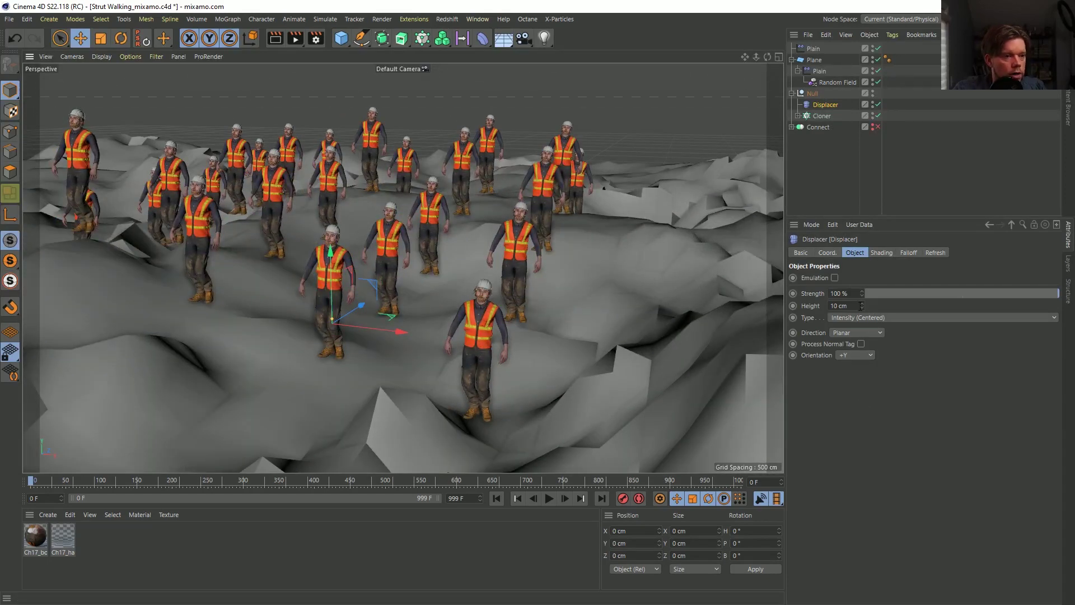
drag(861, 307, 861, 308)
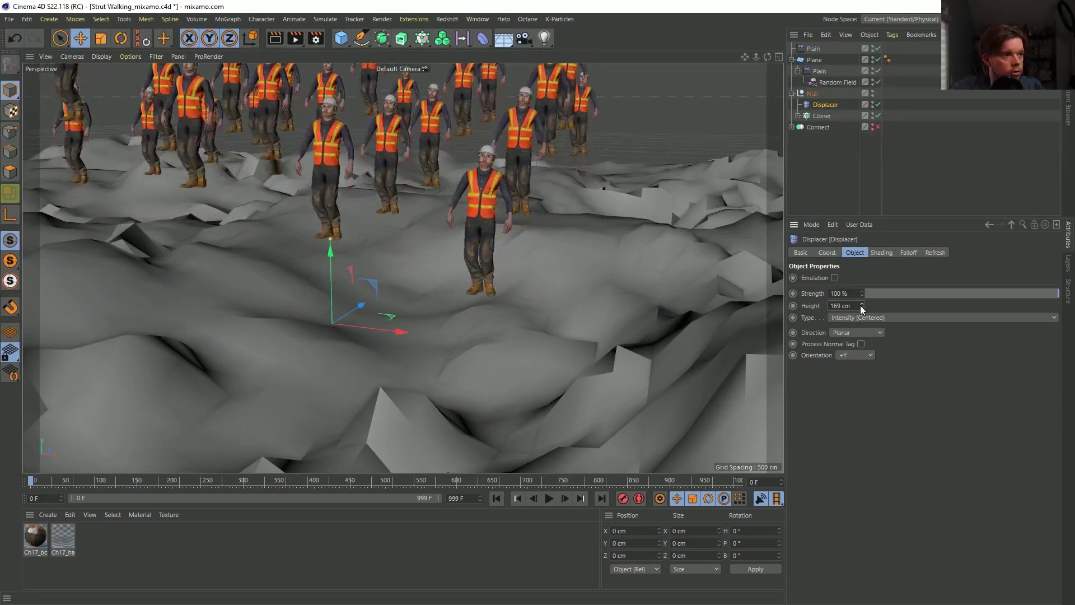
key(ctrl+z)
alt+drag(513, 303, 534, 275)
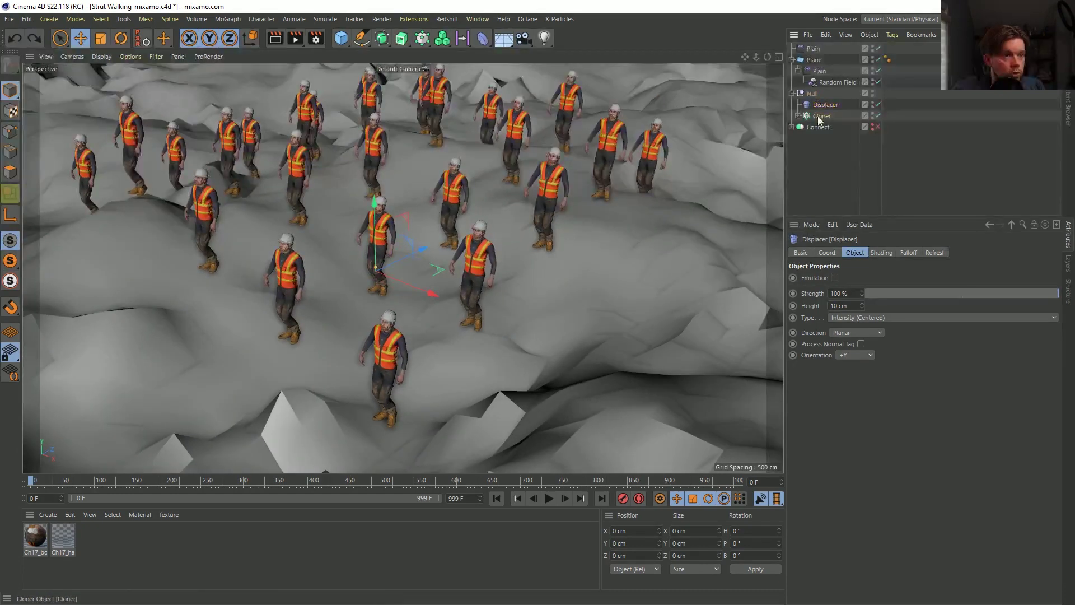
Remove the Plain effector from the Cloner's effector list.
click(817, 116)
click(930, 253)
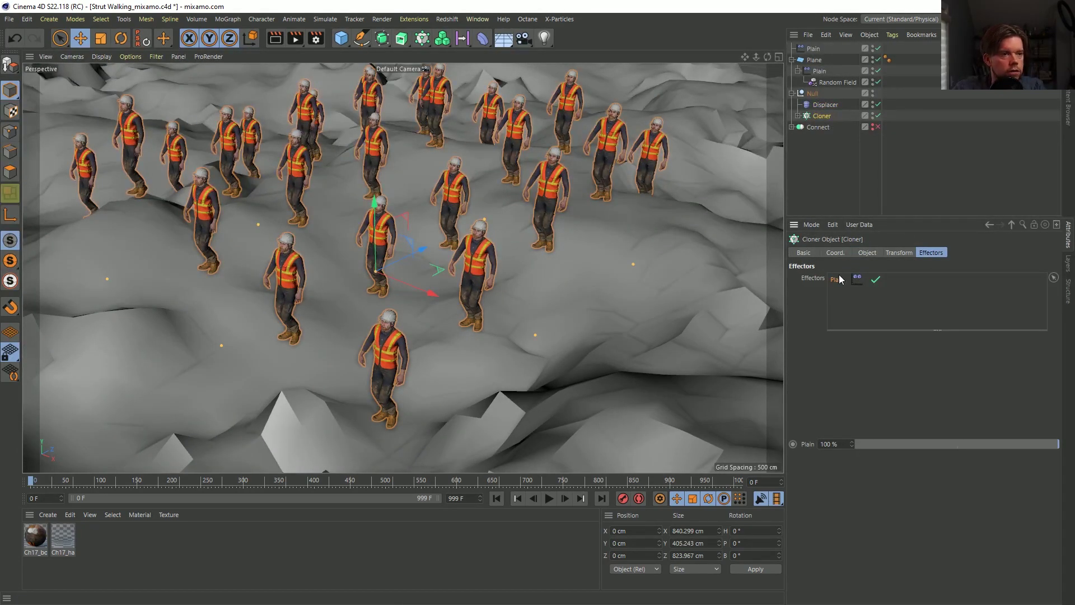
key(Delete)
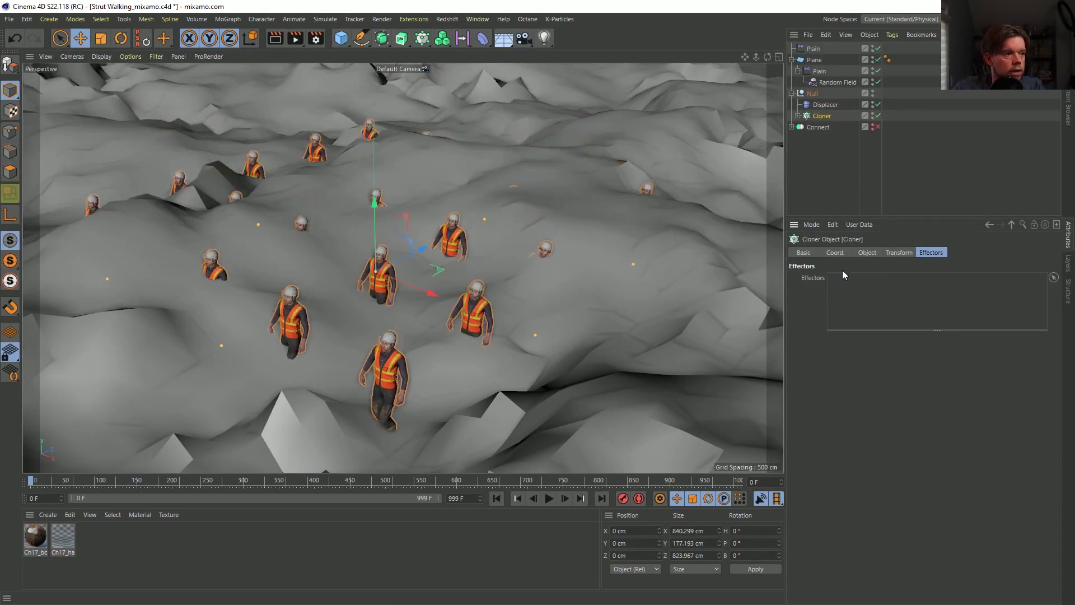
Set the Displacer's height to 300 cm.
click(823, 105)
click(908, 252)
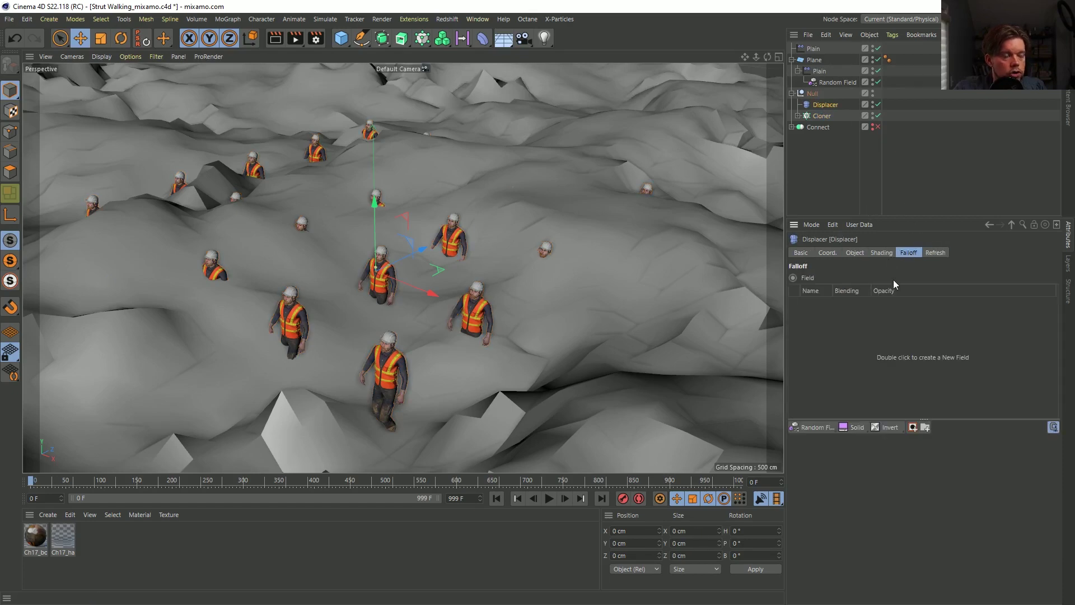
click(866, 253)
click(845, 306)
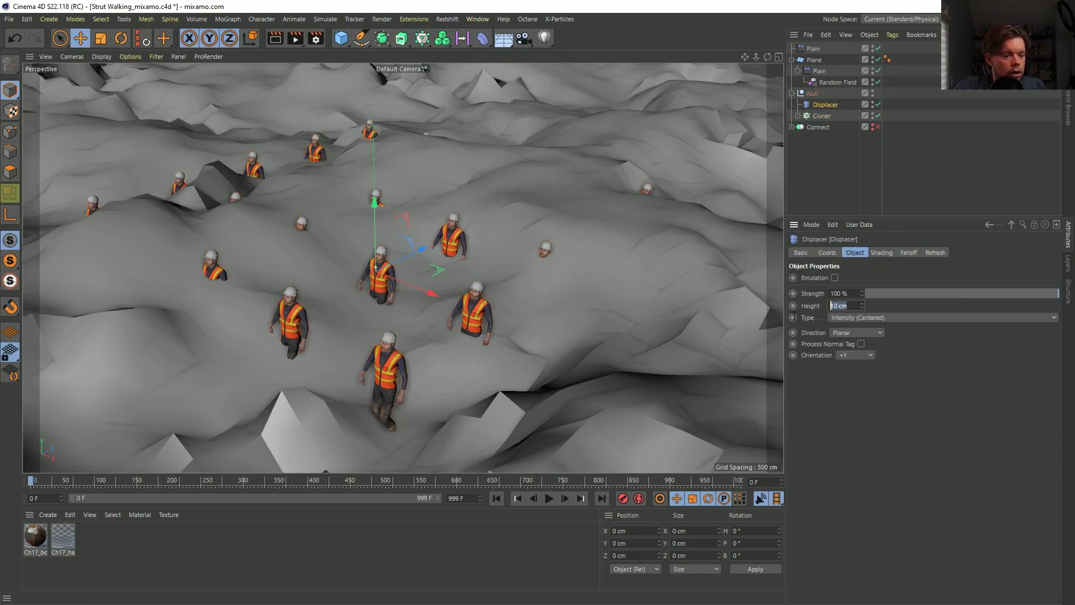
text(300)
key(Return)
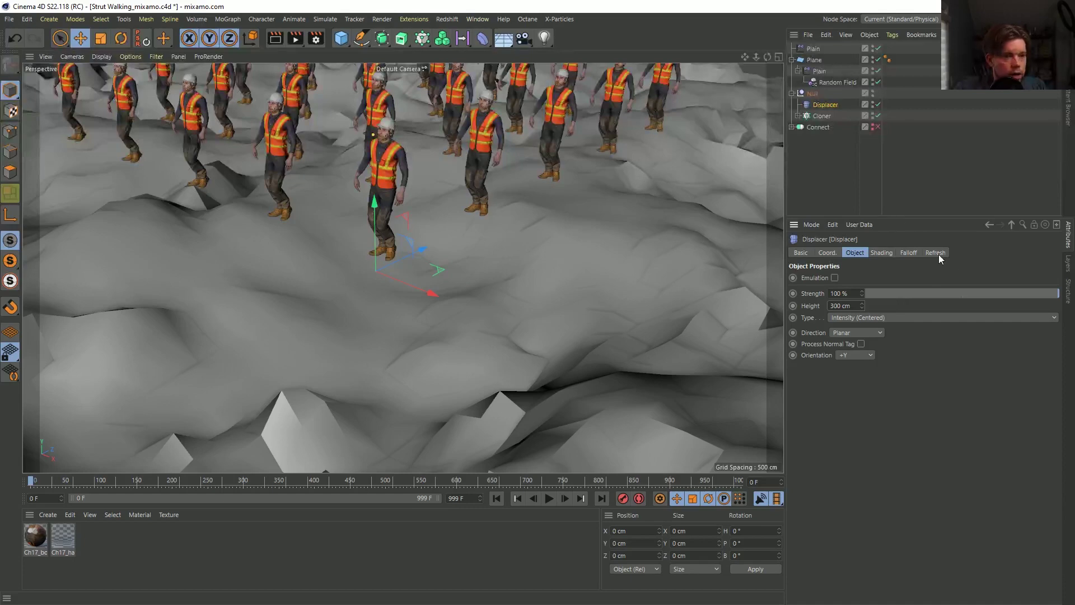
Drop the Random Field into the Displacer's Falloff, then select the Random Field.
click(908, 253)
drag(838, 84, 846, 332)
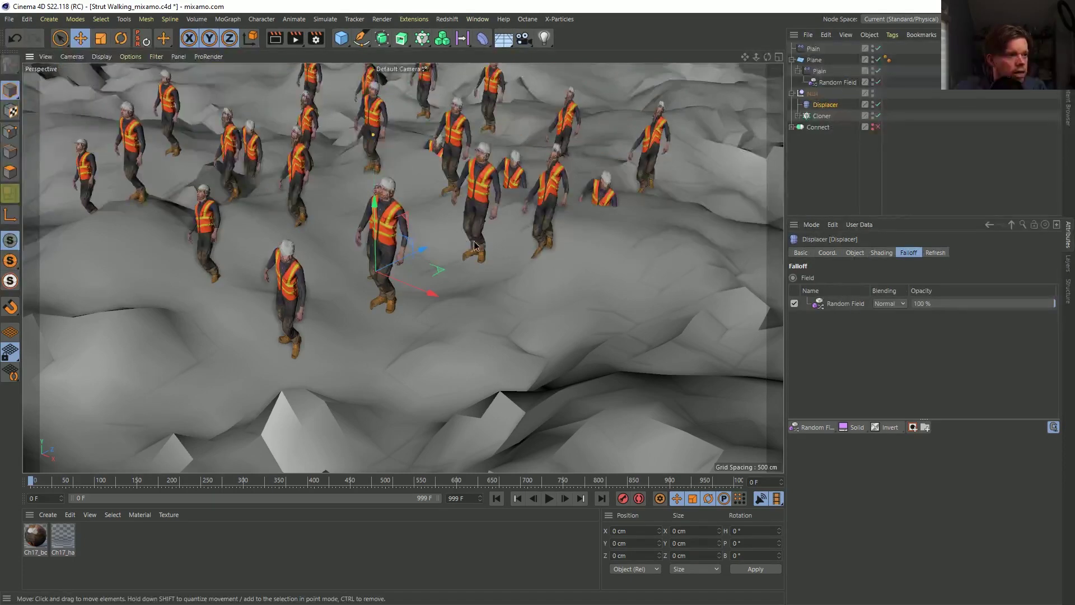
mouse_move(492, 216)
alt+mouse_down()
mouse_move(427, 219)
mouse_move(505, 214)
alt+mouse_up()
alt+drag(509, 215, 456, 247)
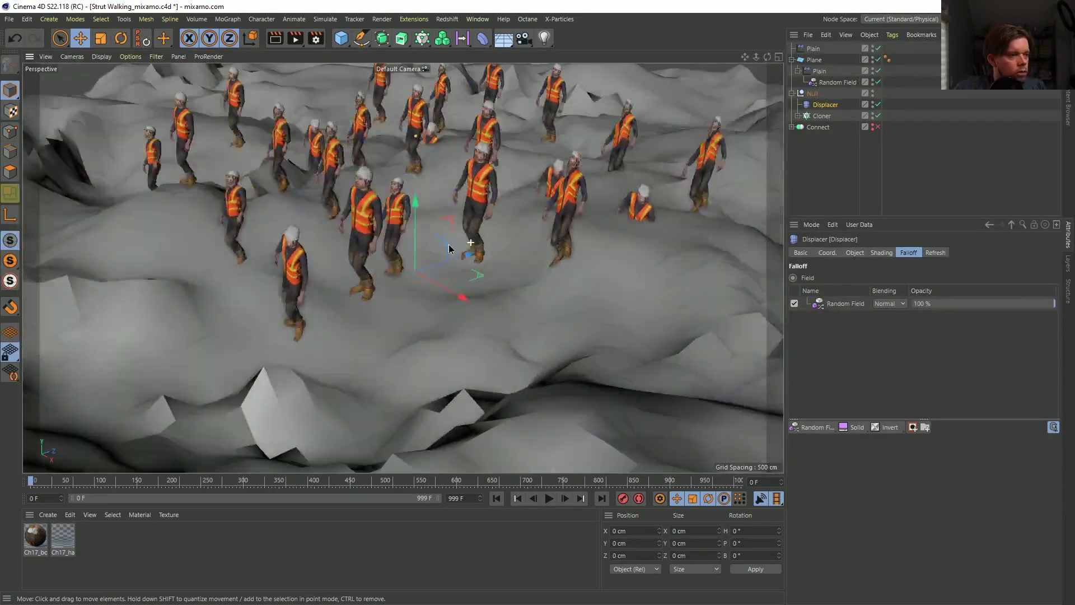
click(838, 82)
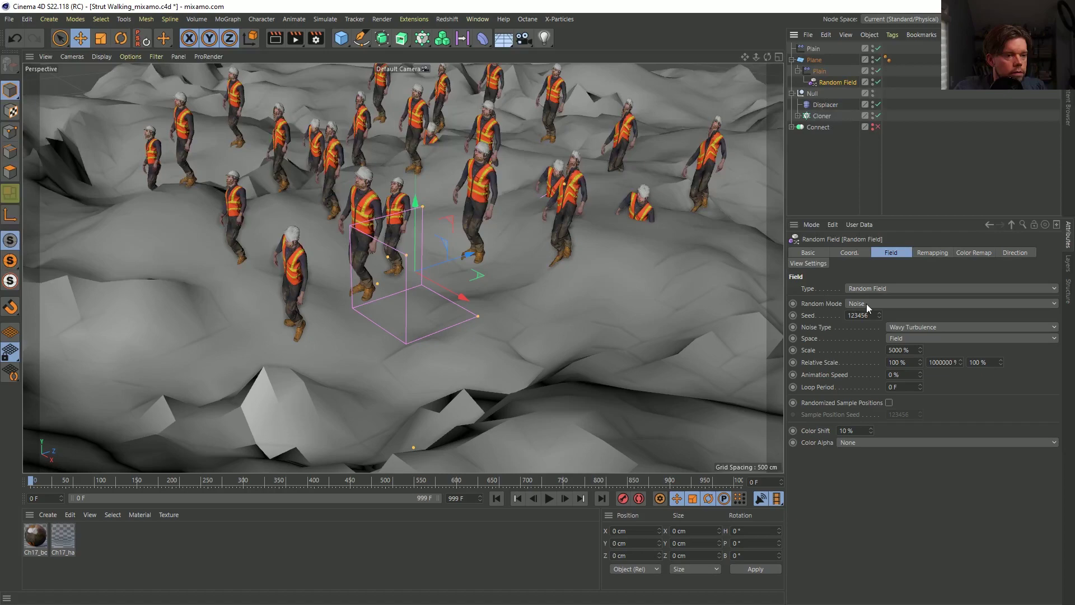
Orbit around the walkers during playback, pausing the animation at frame 12.
alt+drag(554, 254, 573, 269)
alt+drag(726, 291, 458, 213)
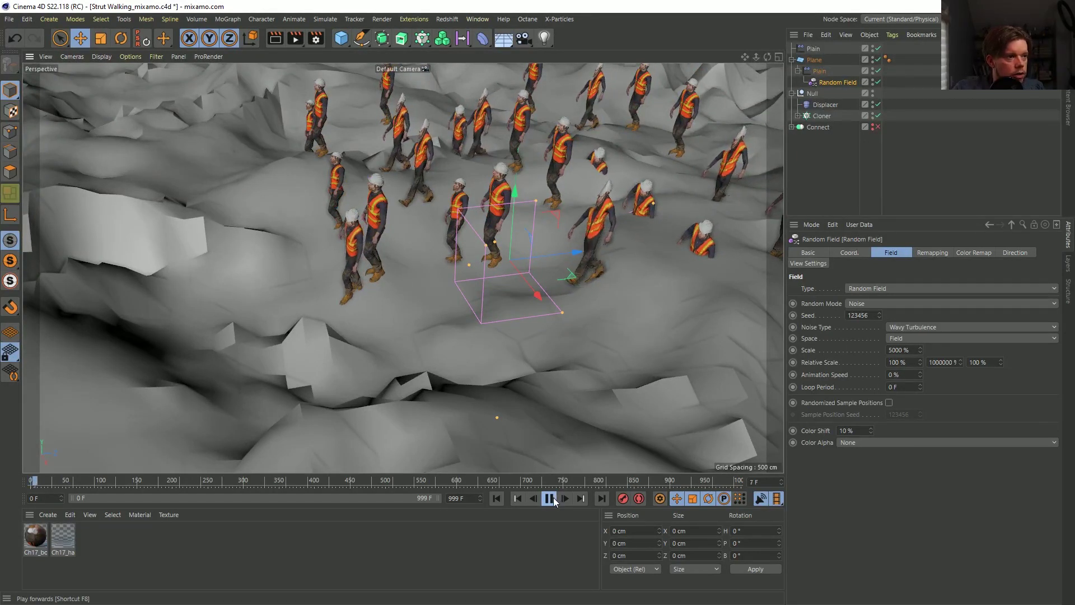
click(549, 499)
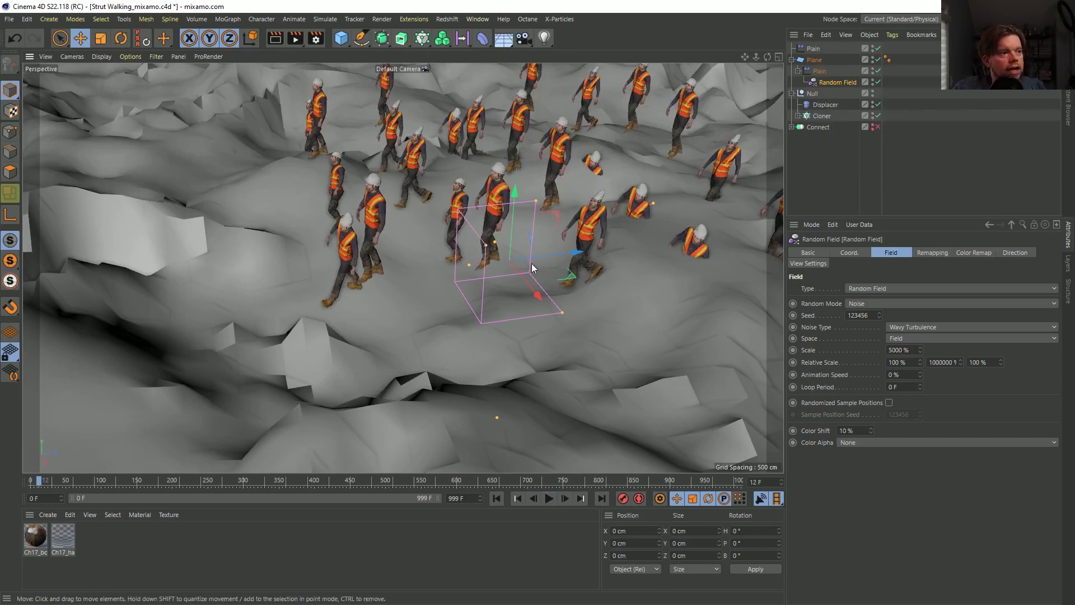
alt+drag(532, 263, 635, 165)
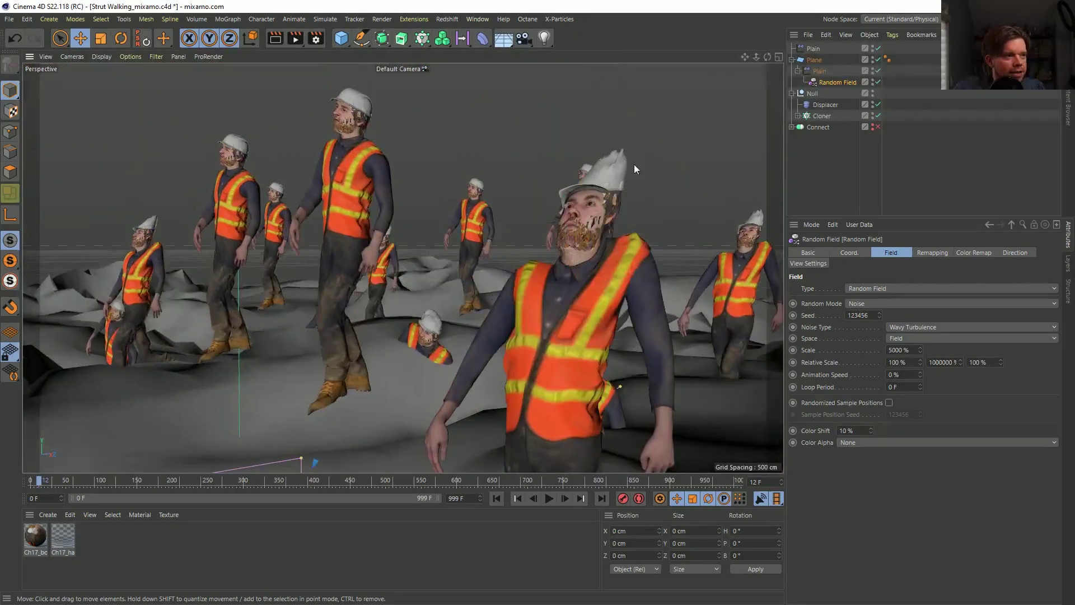
alt+drag(573, 290, 468, 241)
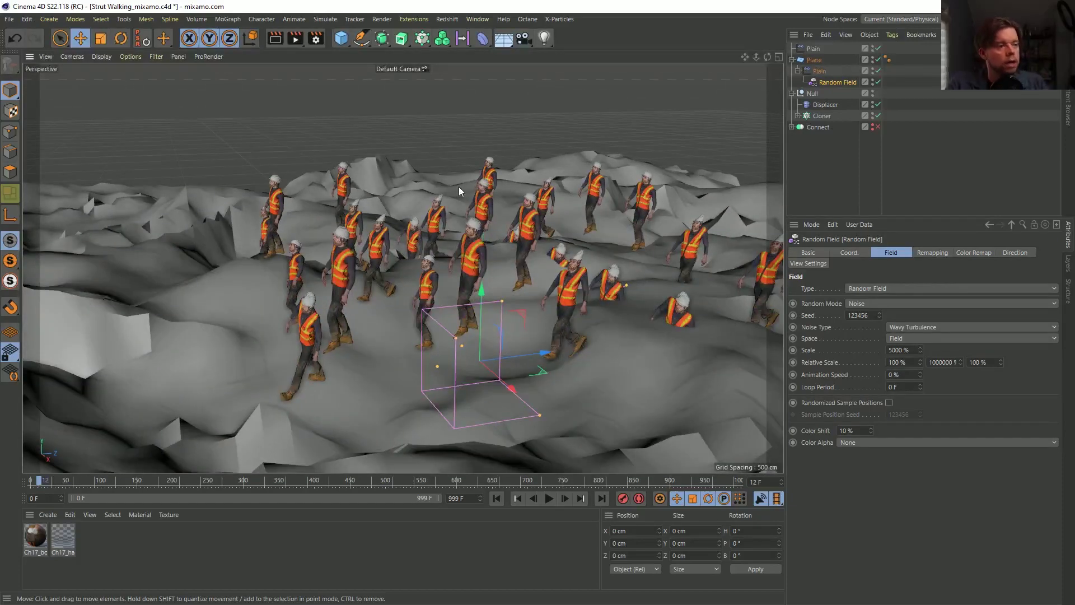
Move the four Connect objects out of the Cloner into the Connect generator.
click(798, 116)
click(821, 128)
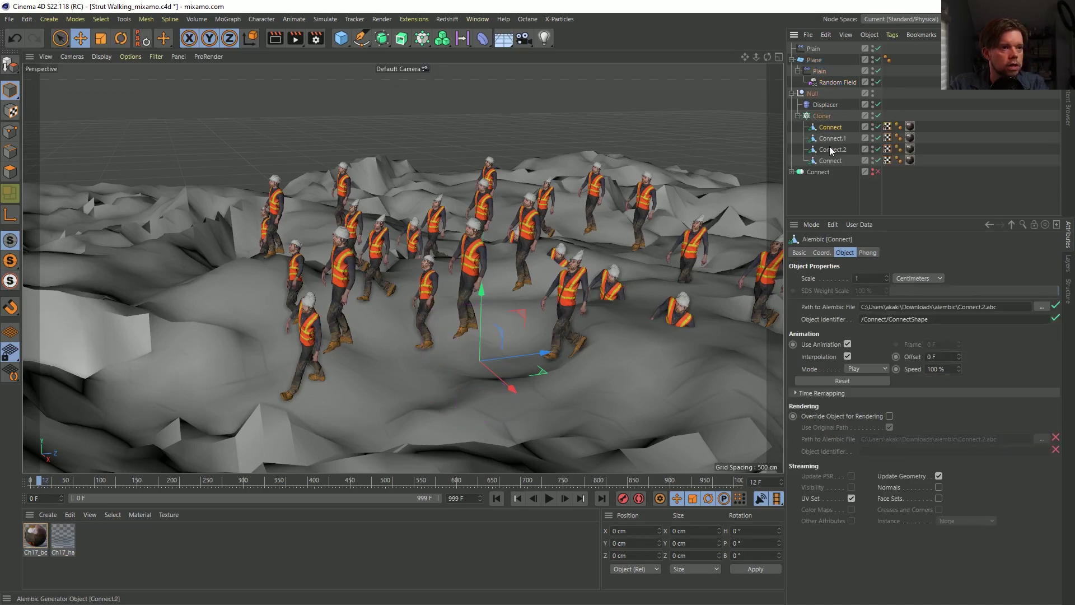
shift+click(831, 161)
drag(830, 161, 819, 172)
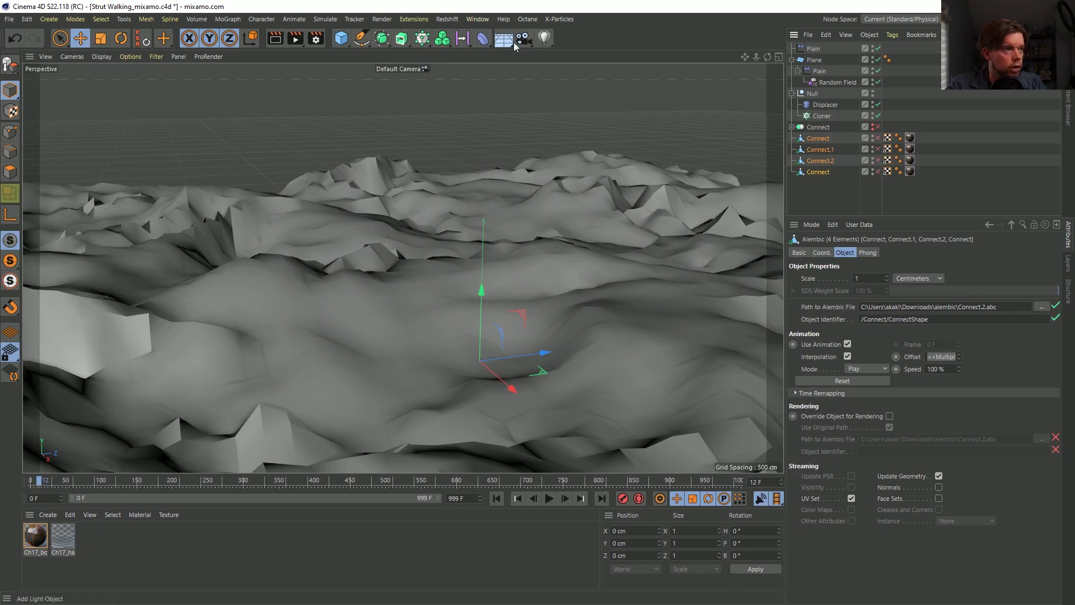
Add a Figure primitive and place it under the Cloner.
click(341, 38)
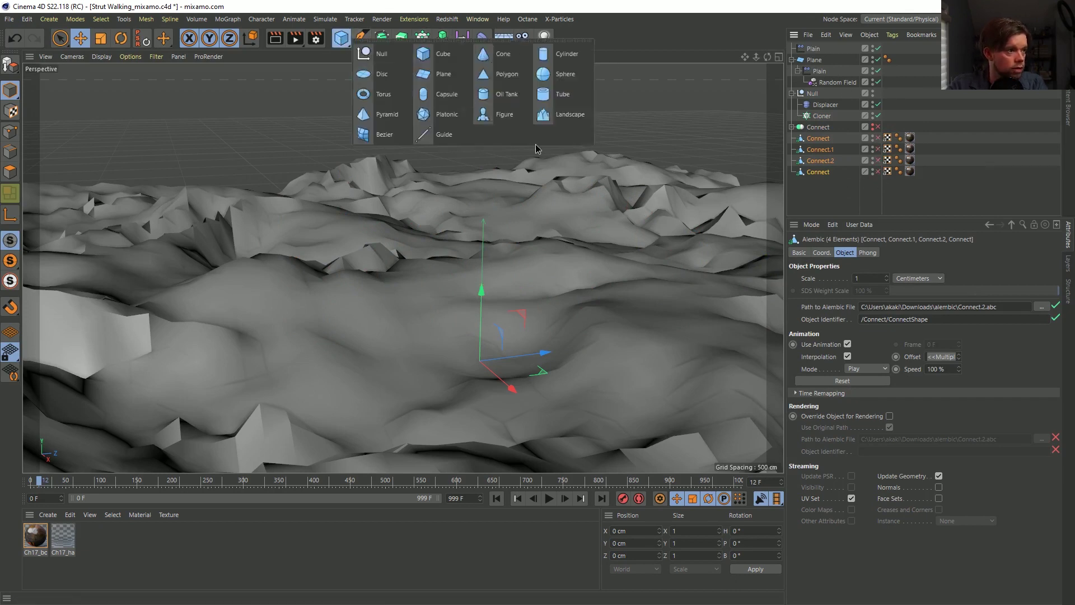
click(503, 116)
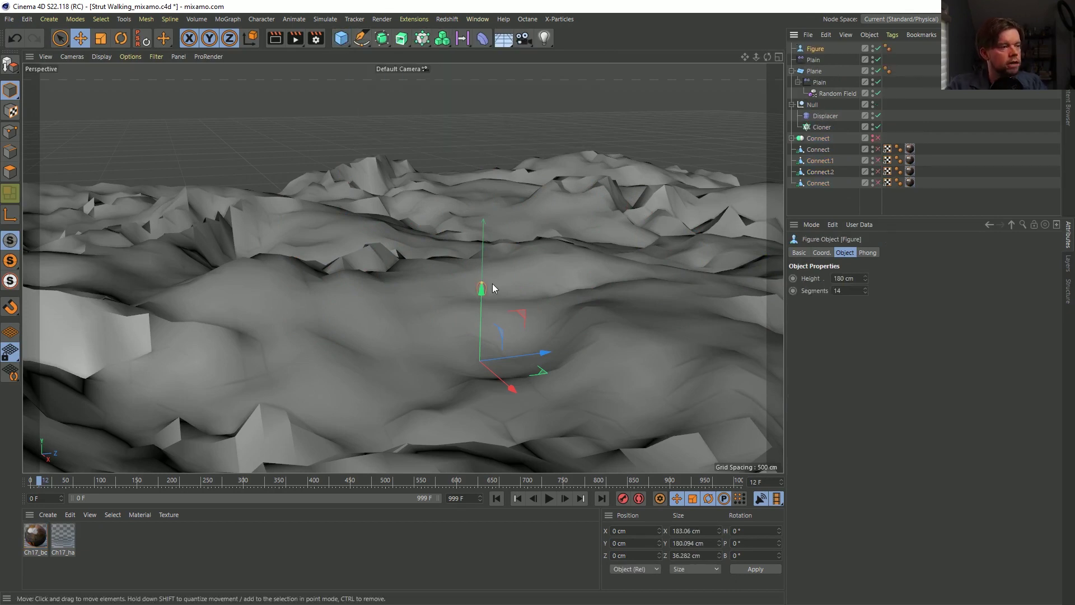
alt+drag(492, 289, 508, 291)
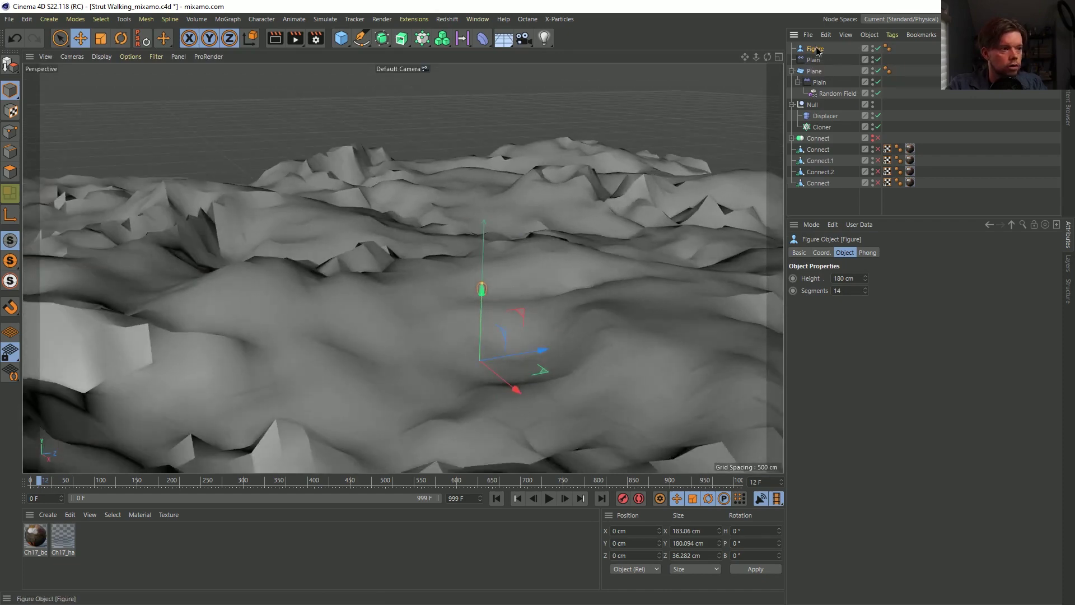
drag(826, 129, 841, 126)
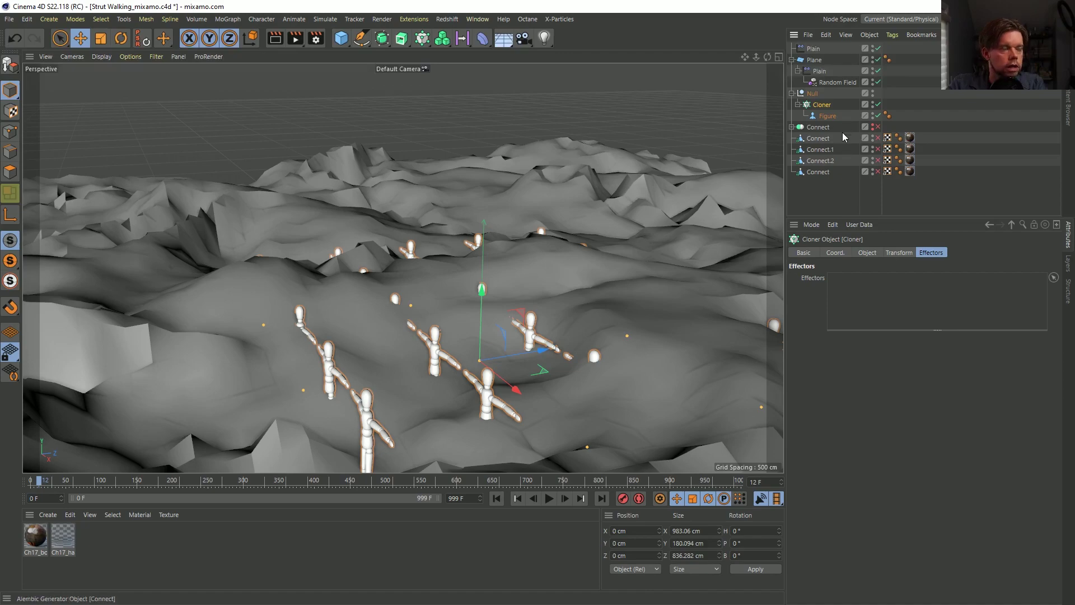
Apply the Plain effector to the clones, shift them along Z, and select the Null.
drag(895, 308, 890, 305)
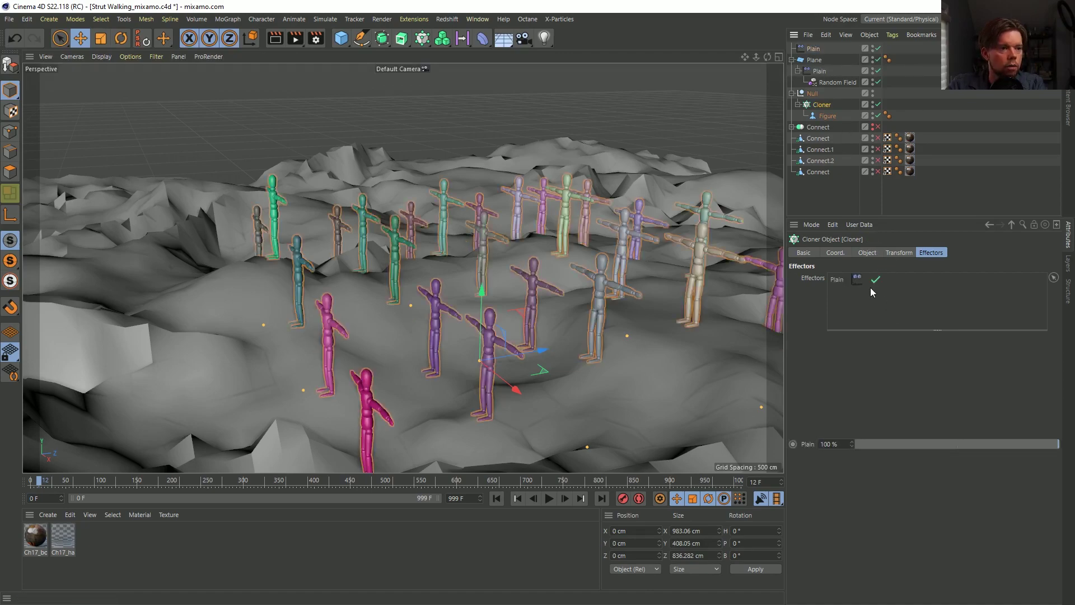
mouse_move(622, 352)
alt+mouse_down()
mouse_move(604, 358)
mouse_move(633, 364)
mouse_move(612, 378)
alt+mouse_up()
scroll(612, 378, down, 5)
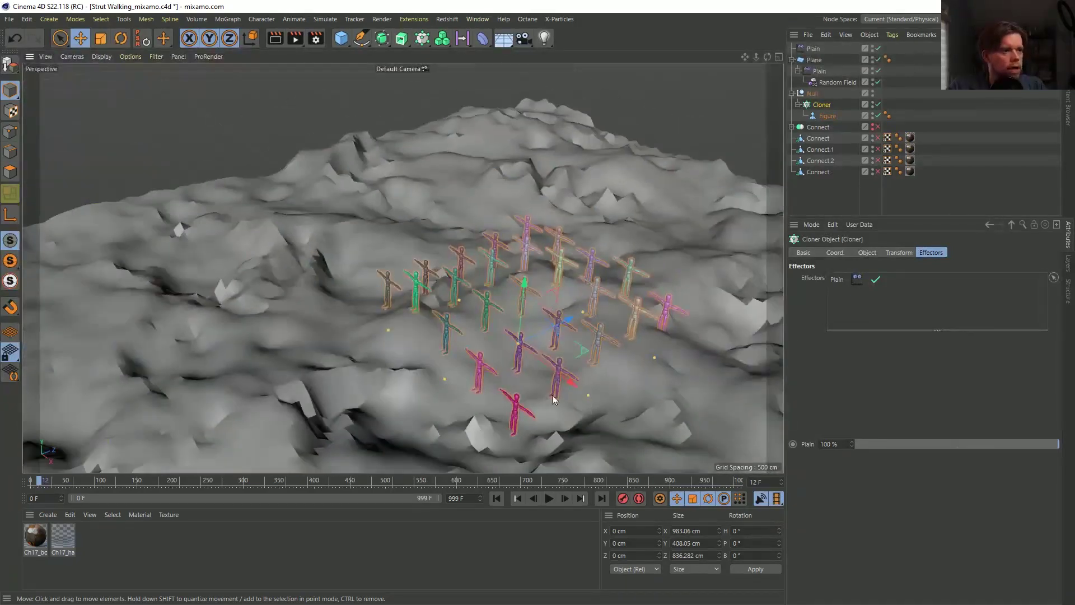
alt+drag(552, 394, 583, 271)
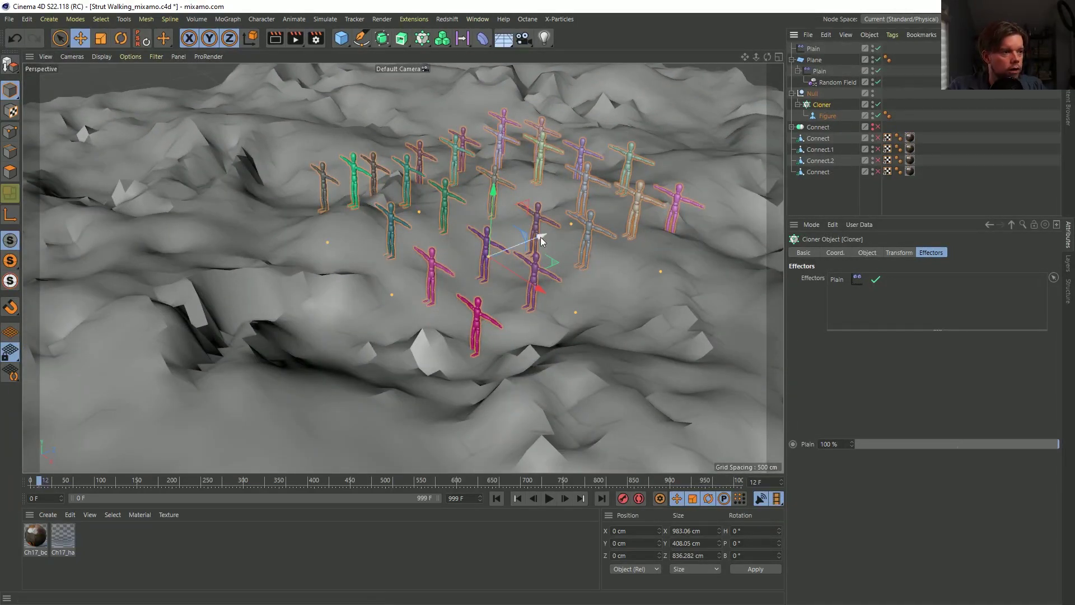
drag(540, 236, 576, 321)
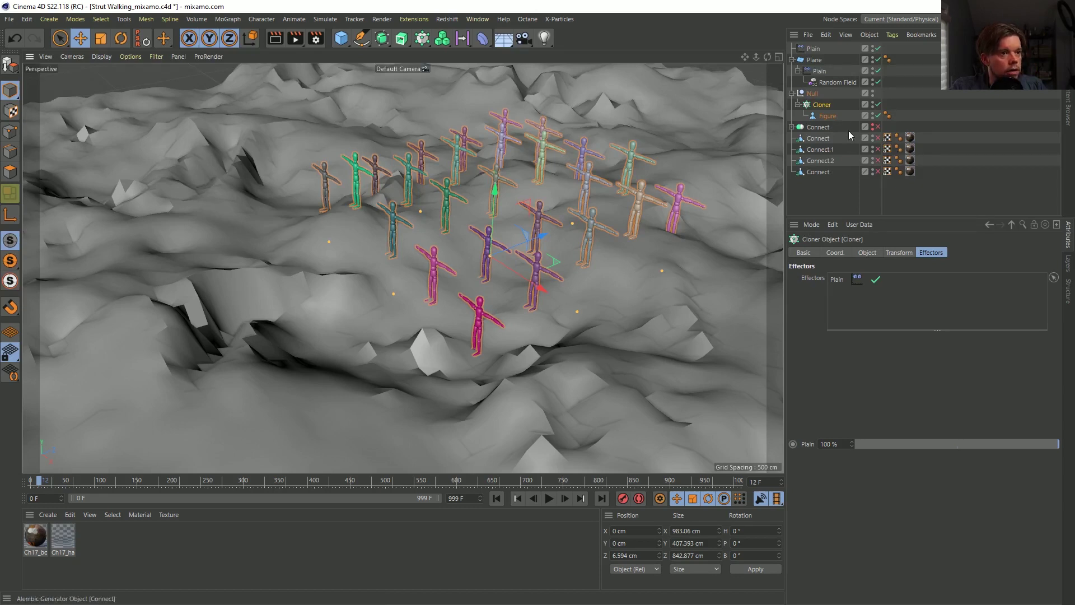
click(817, 94)
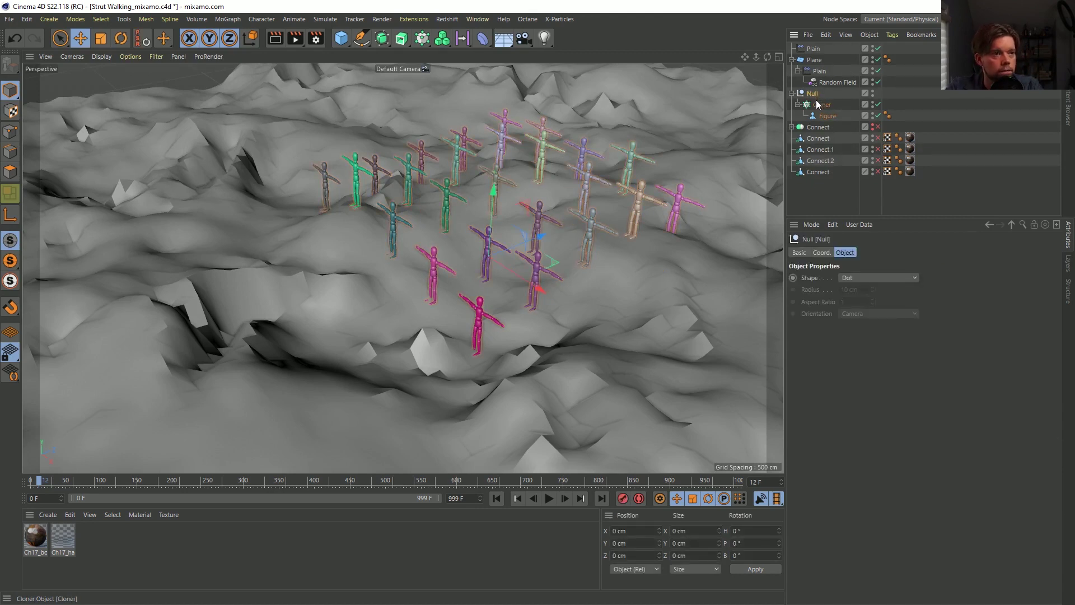
Delete the Null with its Cloner and Figure, then raise the Connect character along Y.
key(Delete)
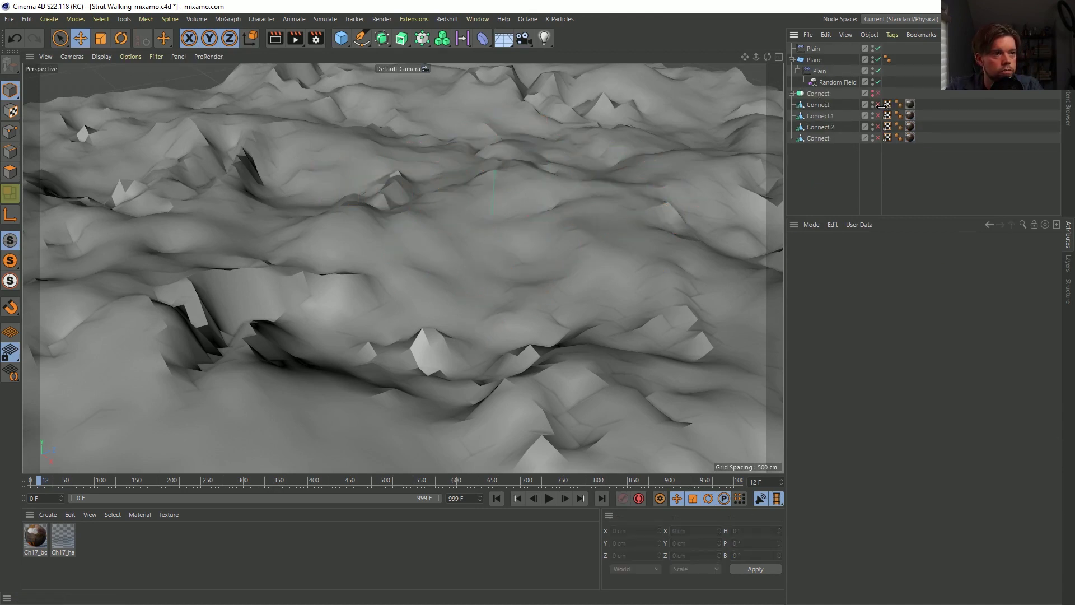
click(817, 104)
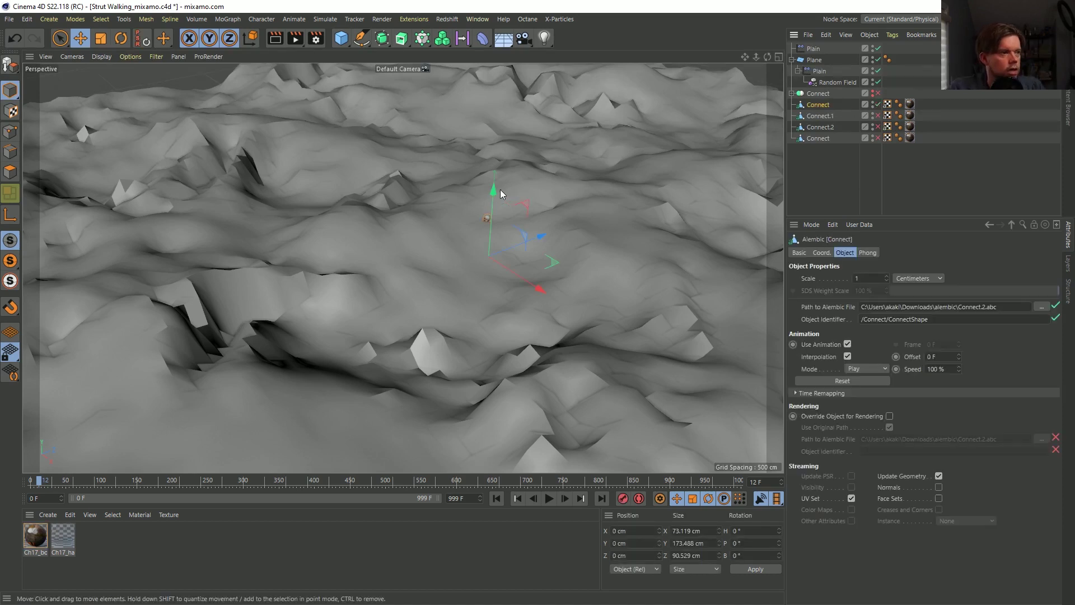
drag(500, 189, 498, 147)
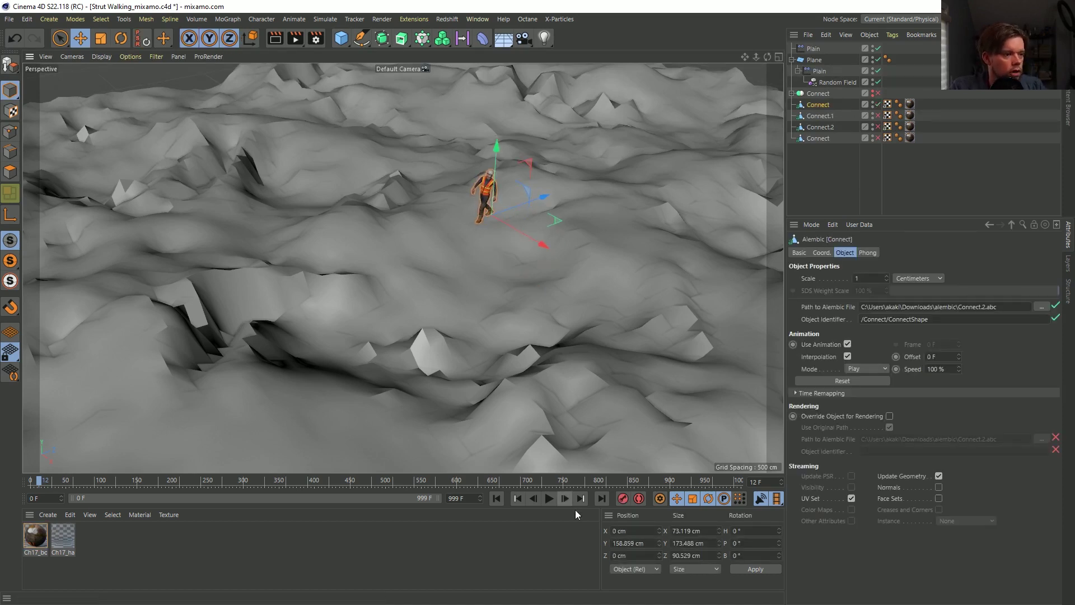
Preview the walk animation, stop it, and return to frame 0.
click(549, 498)
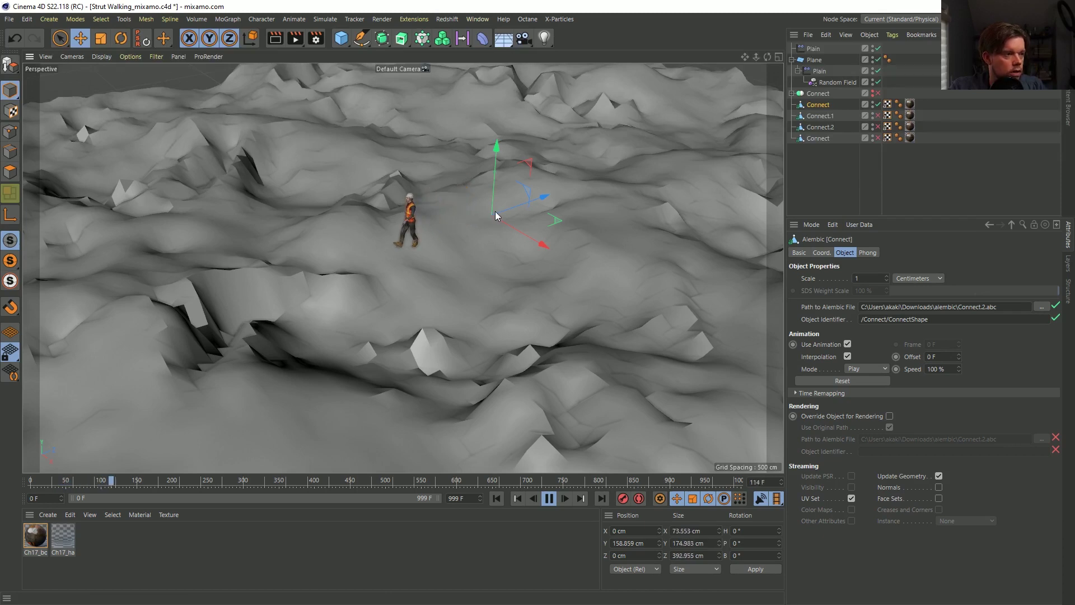
click(549, 502)
click(496, 498)
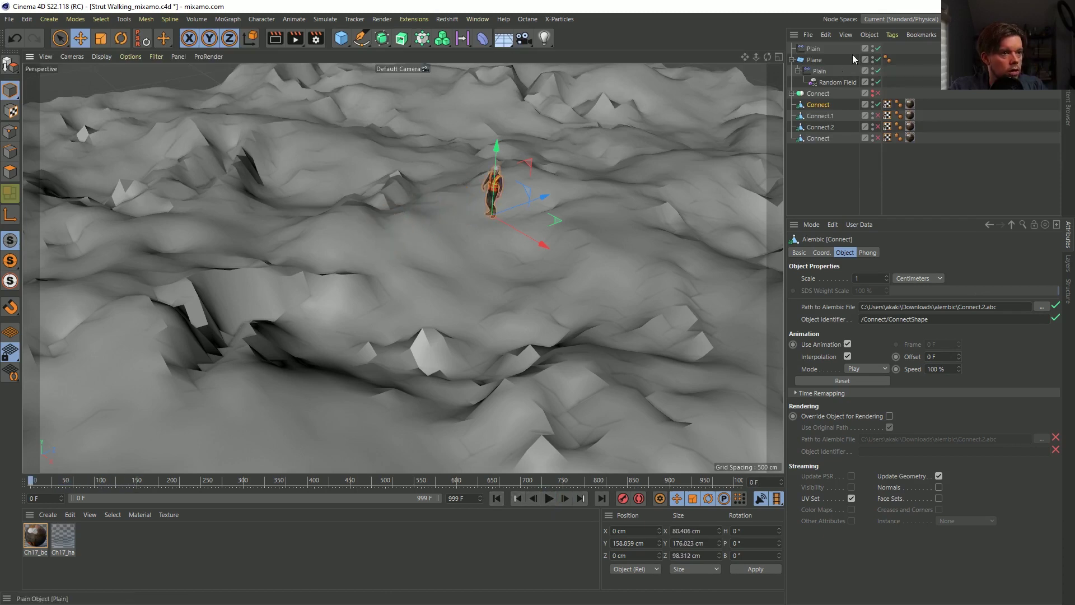
Switch to the Strut Walking.fbx project from the Window menu.
click(9, 19)
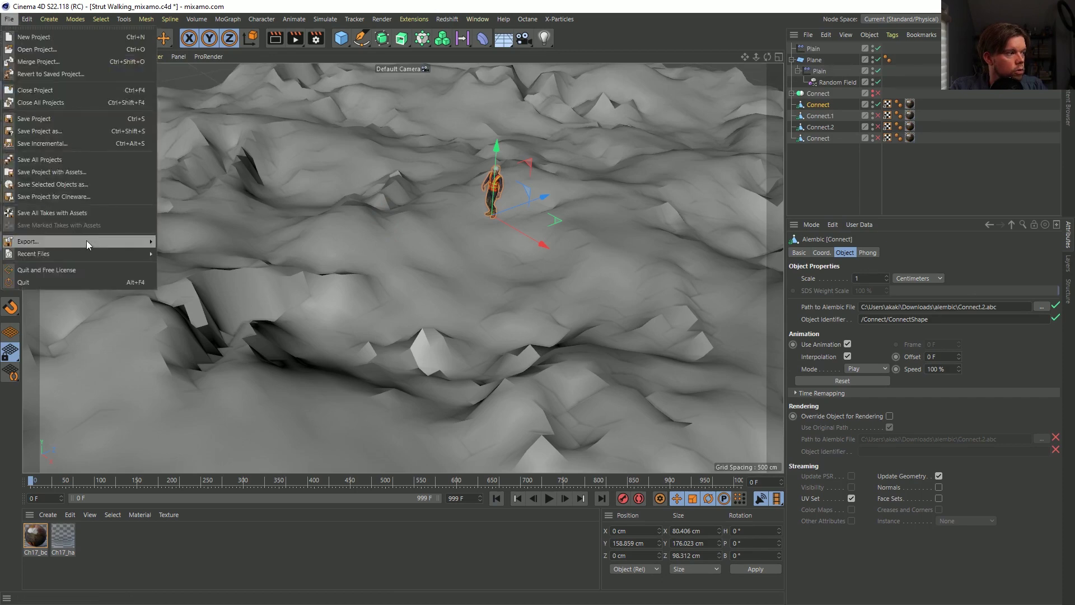
click(477, 19)
click(477, 19)
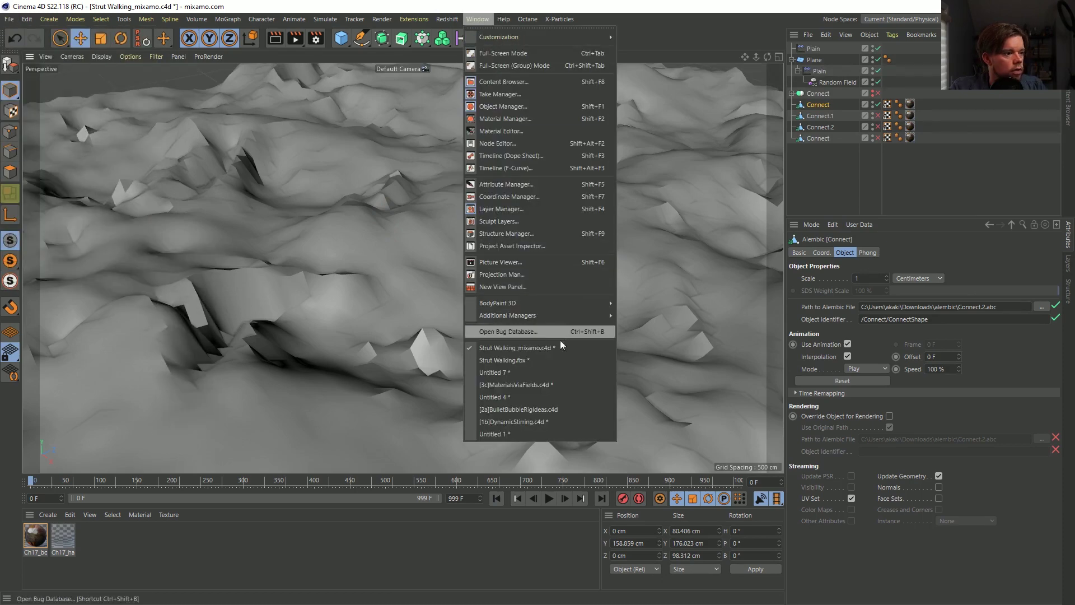
click(558, 357)
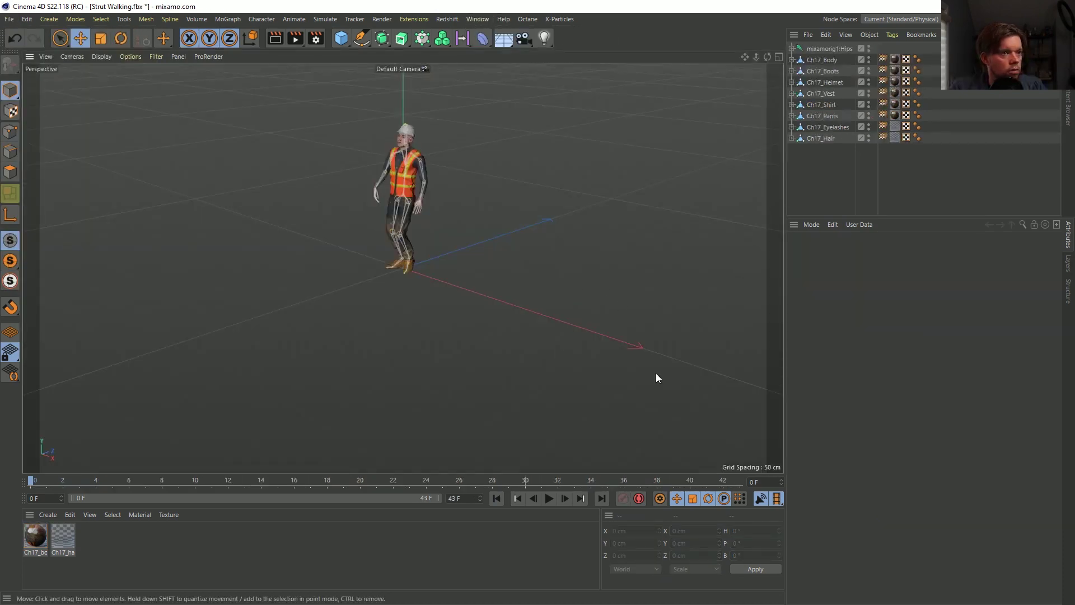
Play the walk cycle, select the mixamorig1:Hips joint, then stop and return to frame 0.
click(549, 499)
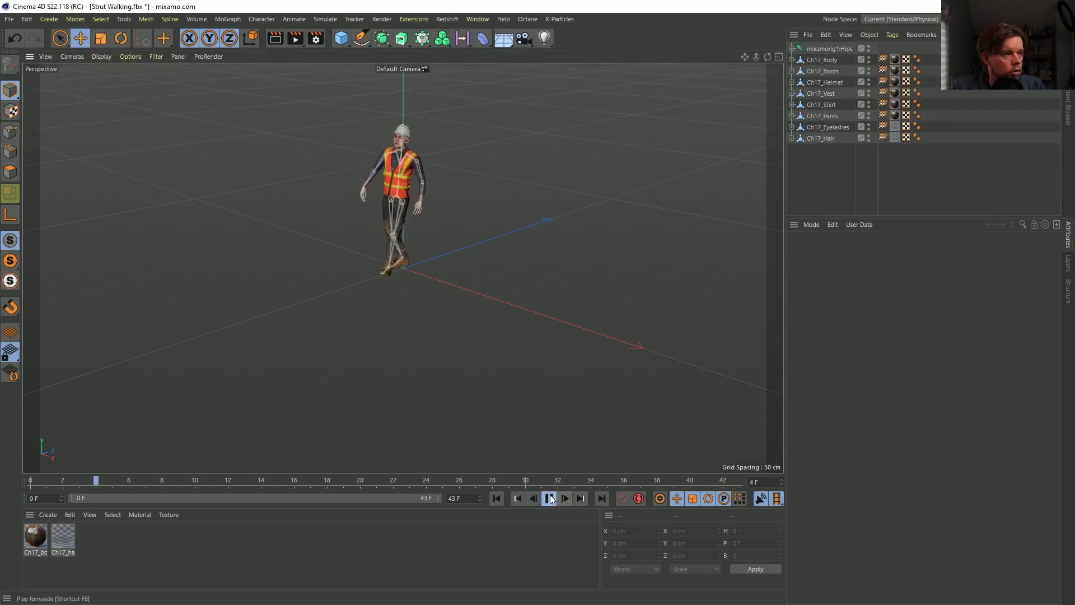
click(818, 50)
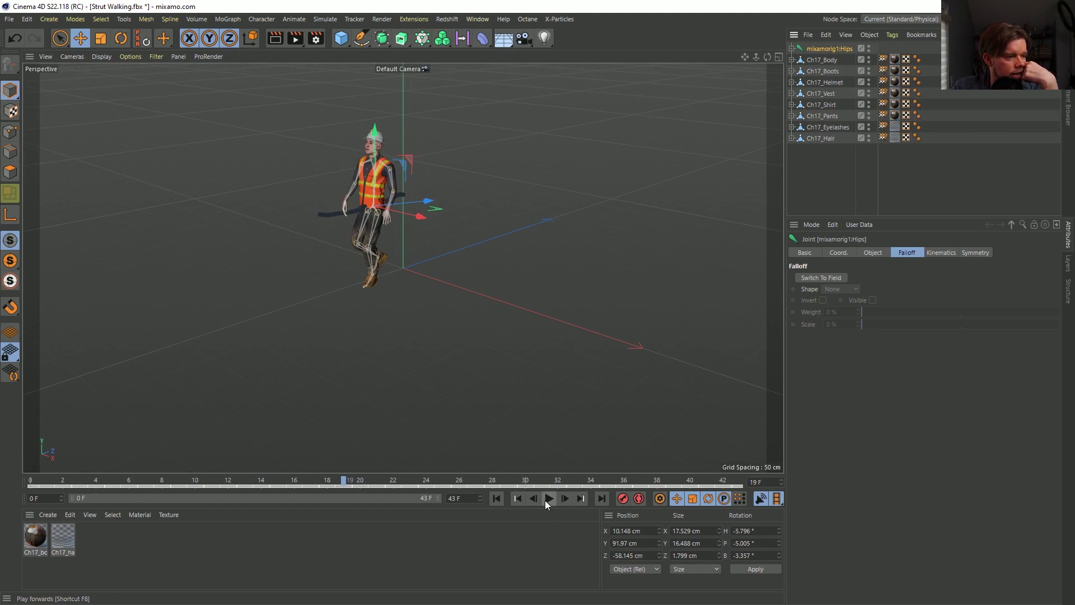
click(547, 499)
click(496, 498)
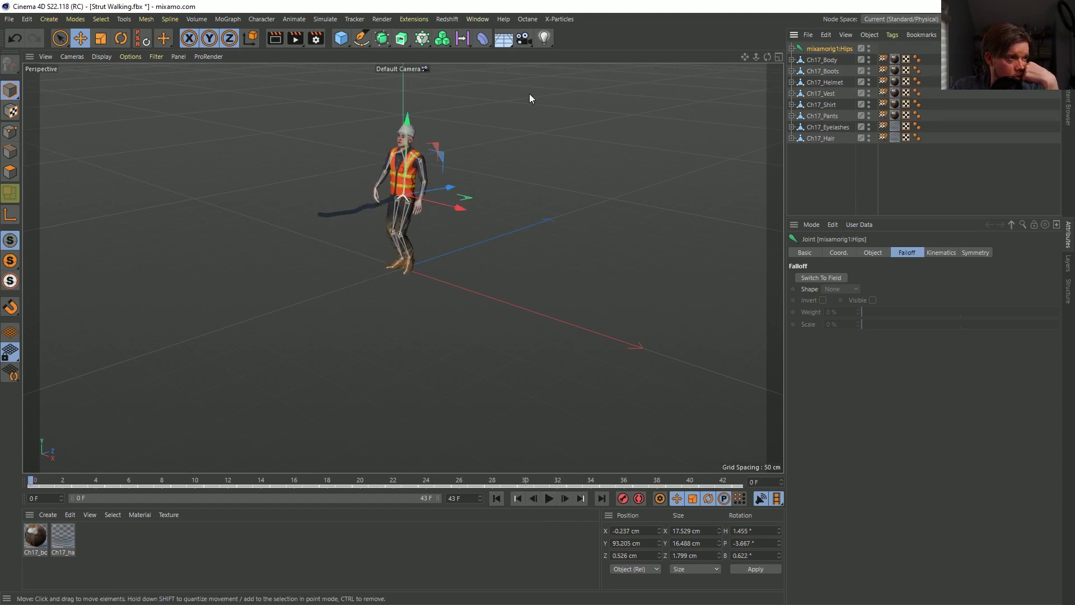
Close both Strut Walking projects with Ctrl+F4 without saving changes.
click(382, 19)
mouse_move(262, 19)
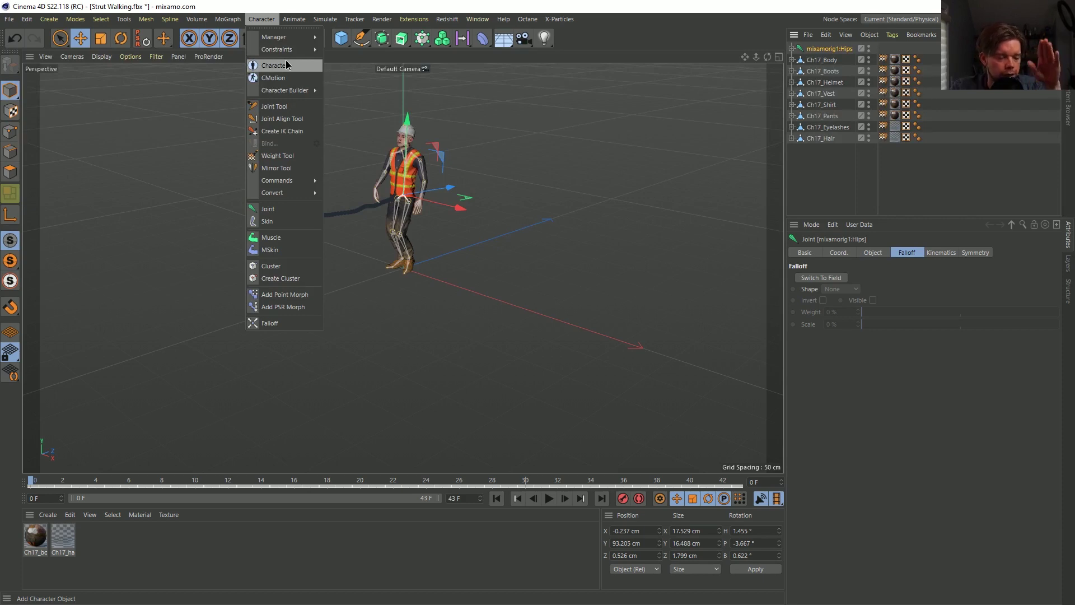
click(590, 17)
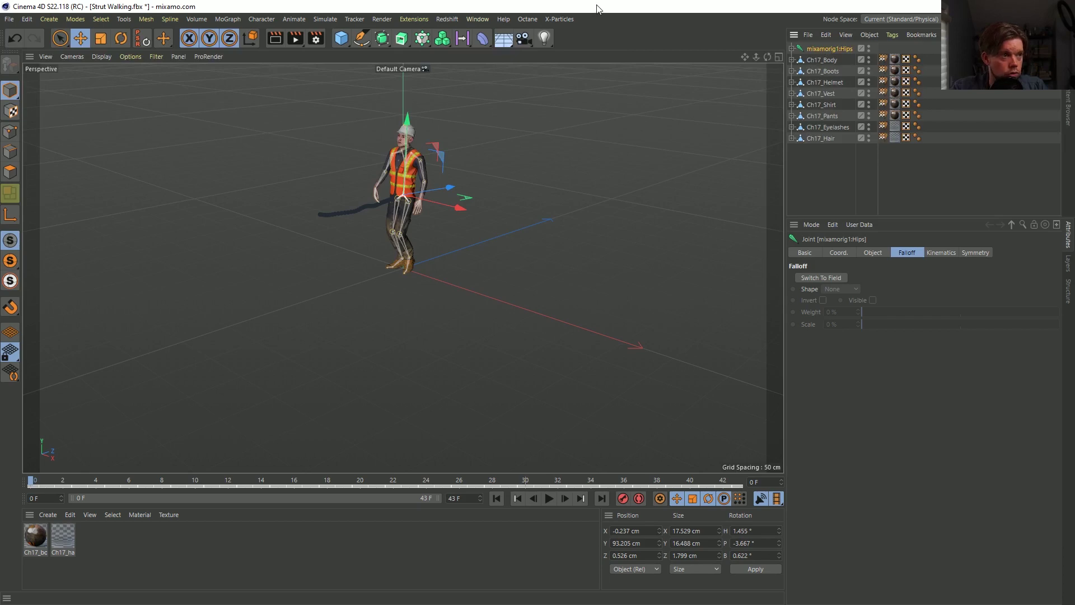
key(ctrl+F4)
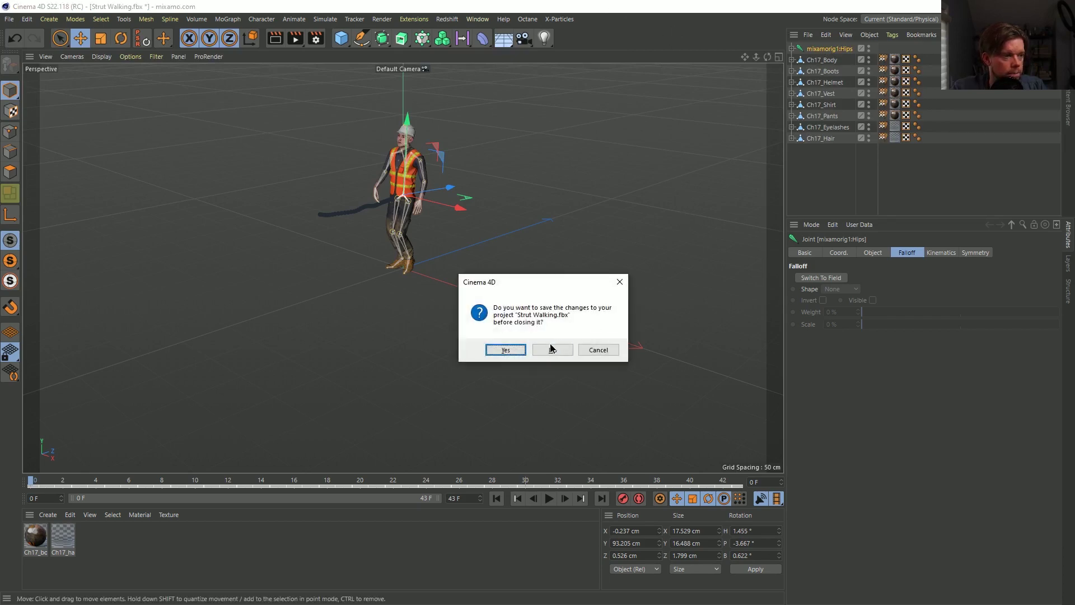
click(549, 349)
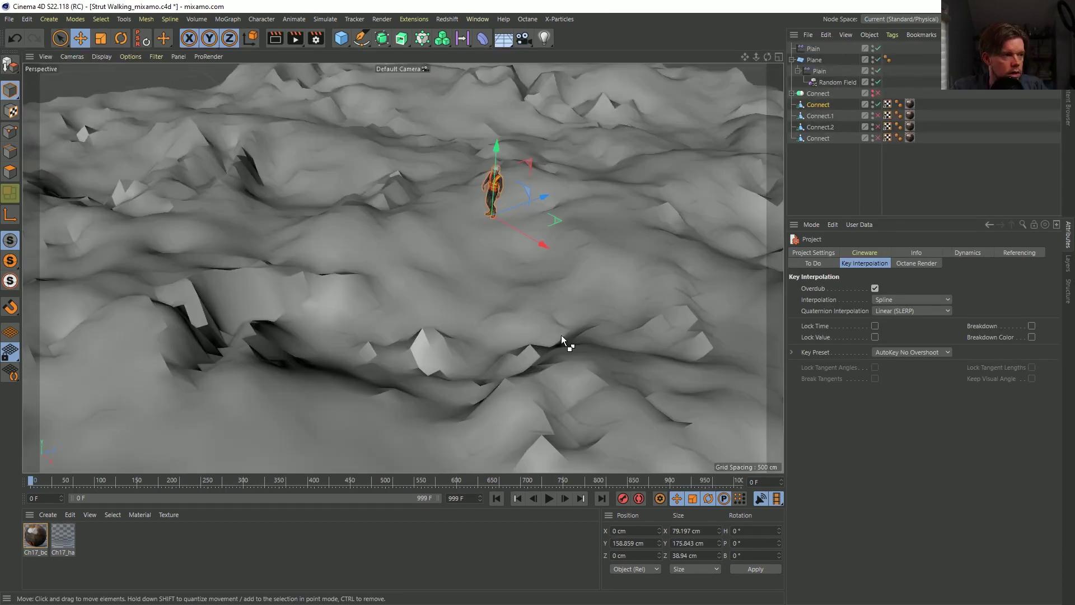
key(ctrl+F4)
click(555, 348)
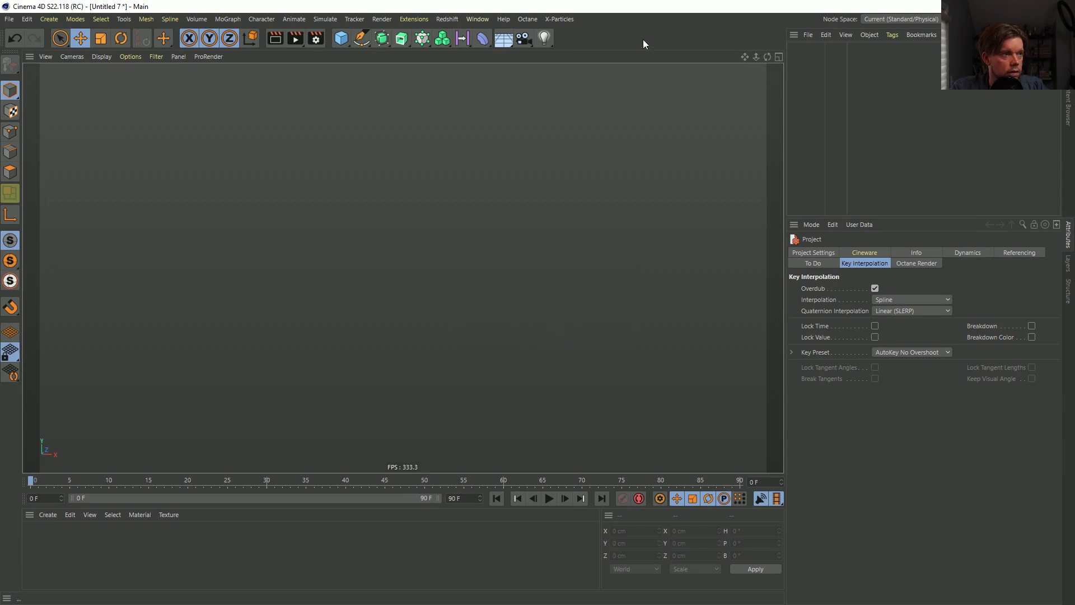